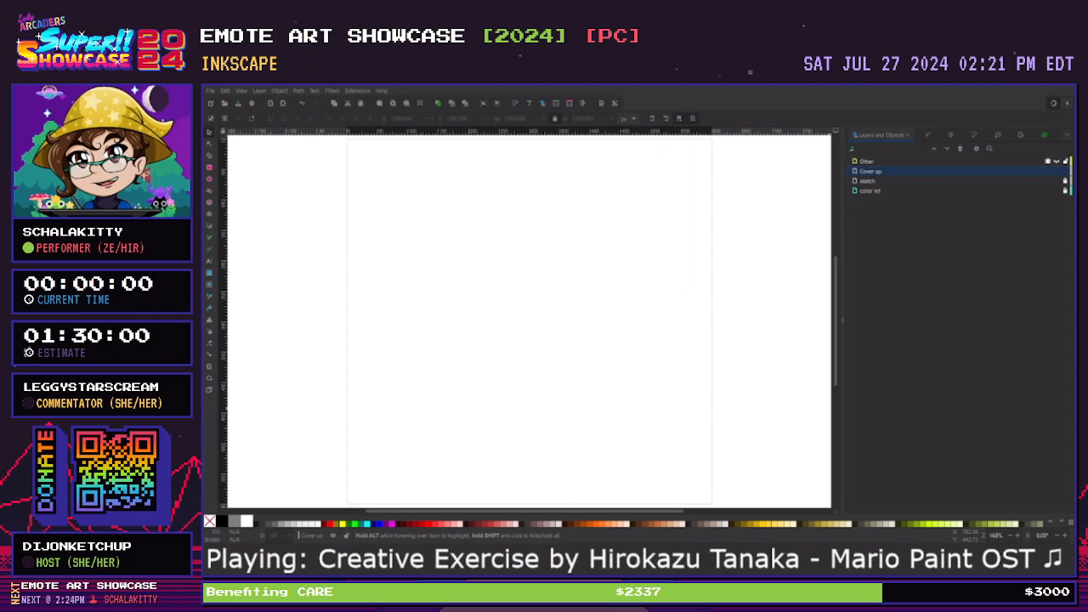
Hide the Other and Cover up layers so the sketch and colour swatches show
{"action": "left_click", "coordinate": [1057, 161]}
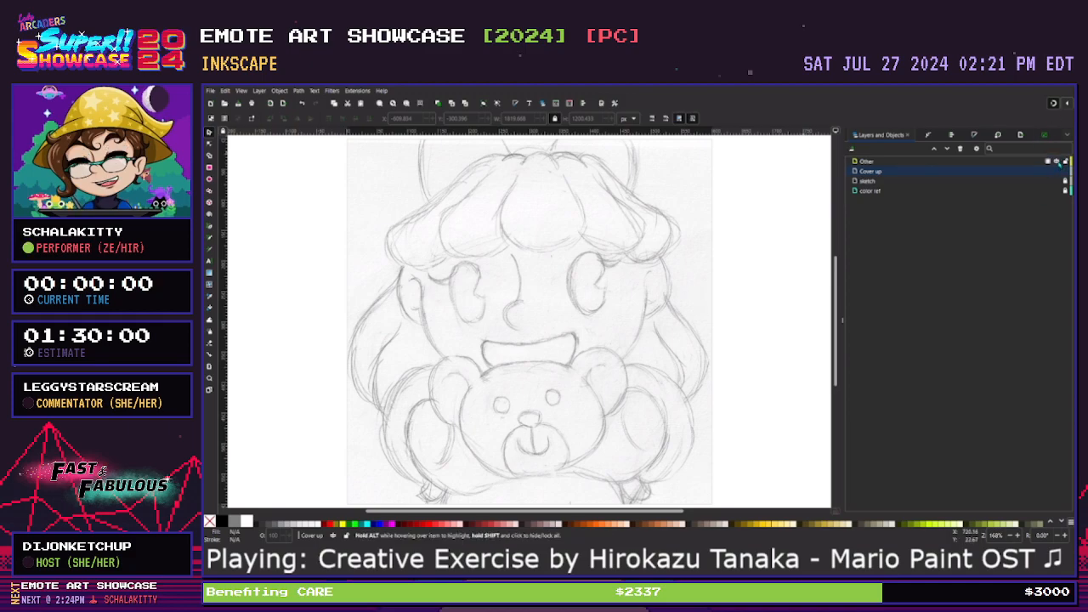
{"action": "left_click", "coordinate": [1058, 163]}
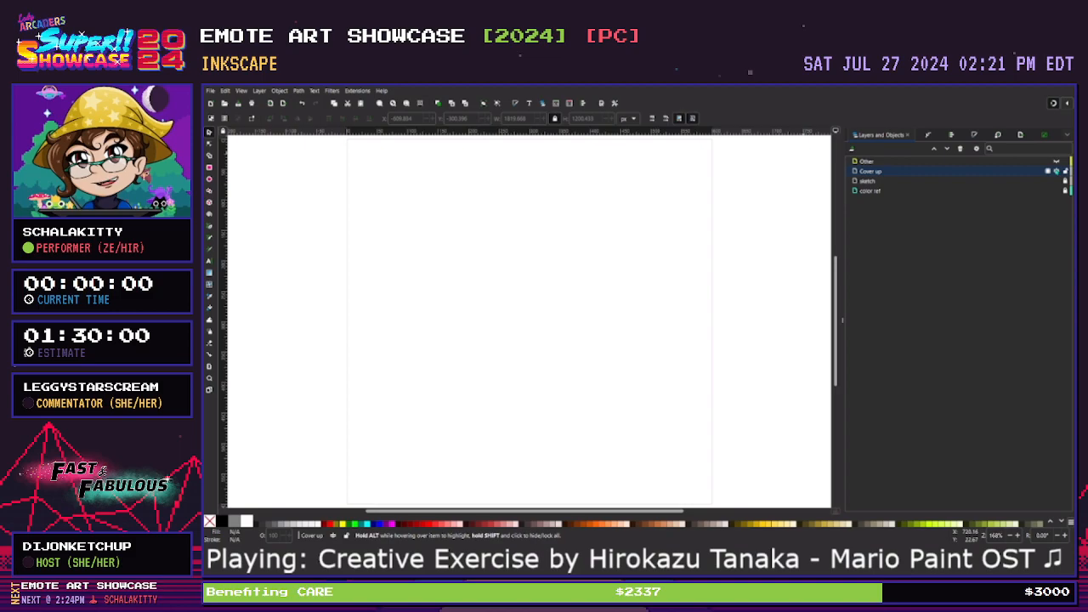
{"action": "left_click", "coordinate": [1057, 172]}
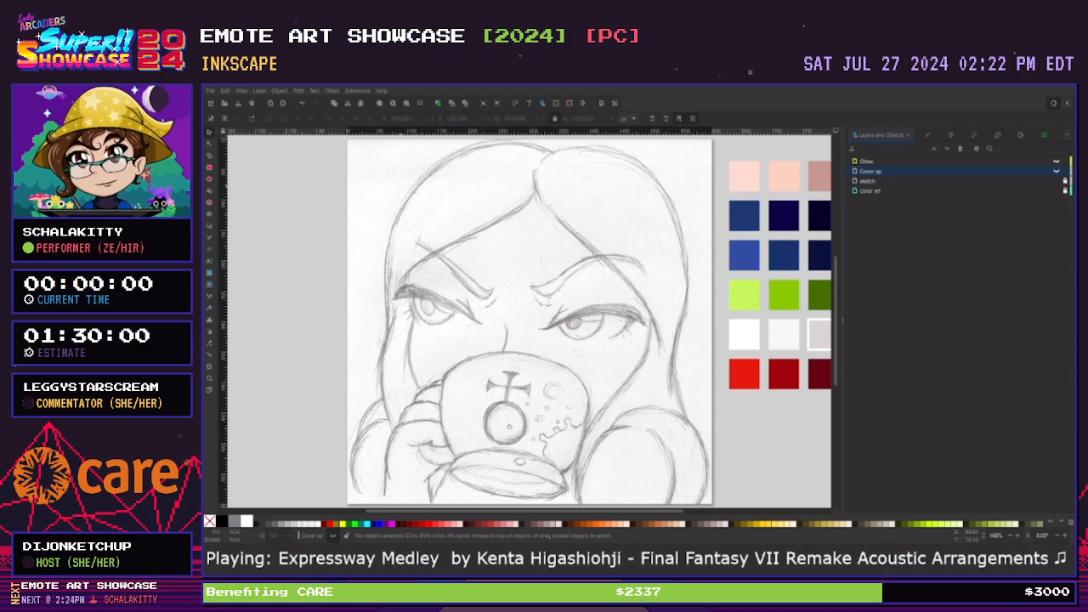
Add a layer named line directly above the sketch layer and save the document
{"action": "left_click", "coordinate": [946, 180]}
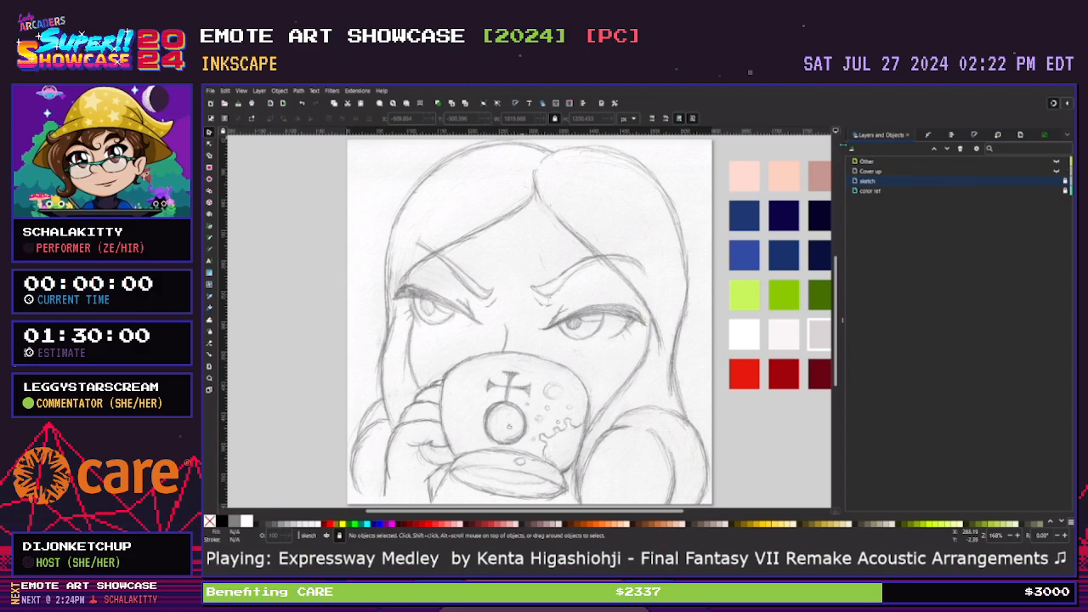
{"action": "left_click", "coordinate": [850, 149]}
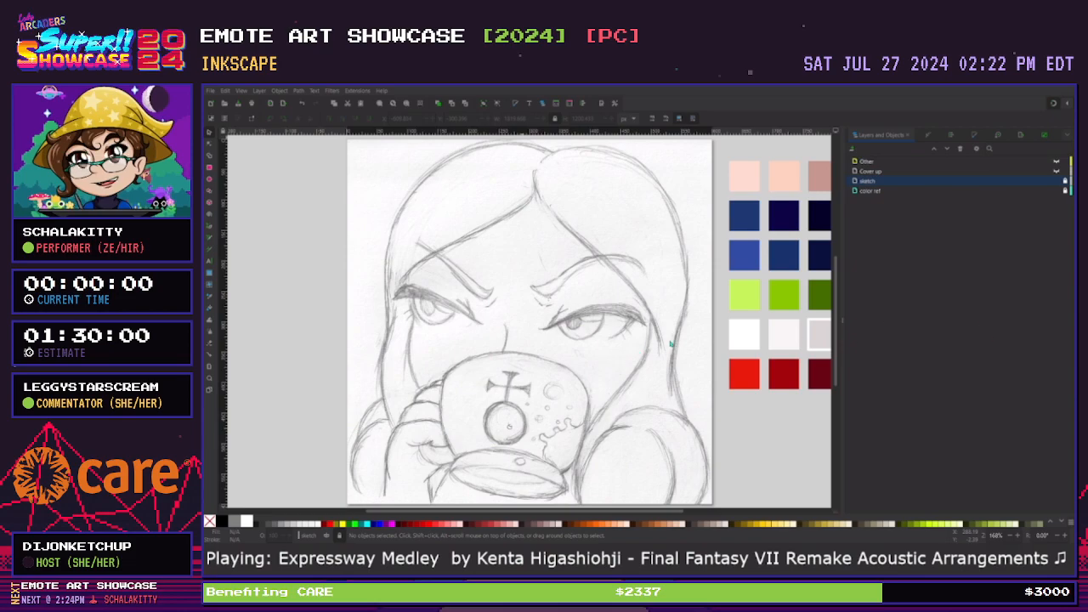
{"action": "key", "text": "Return"}
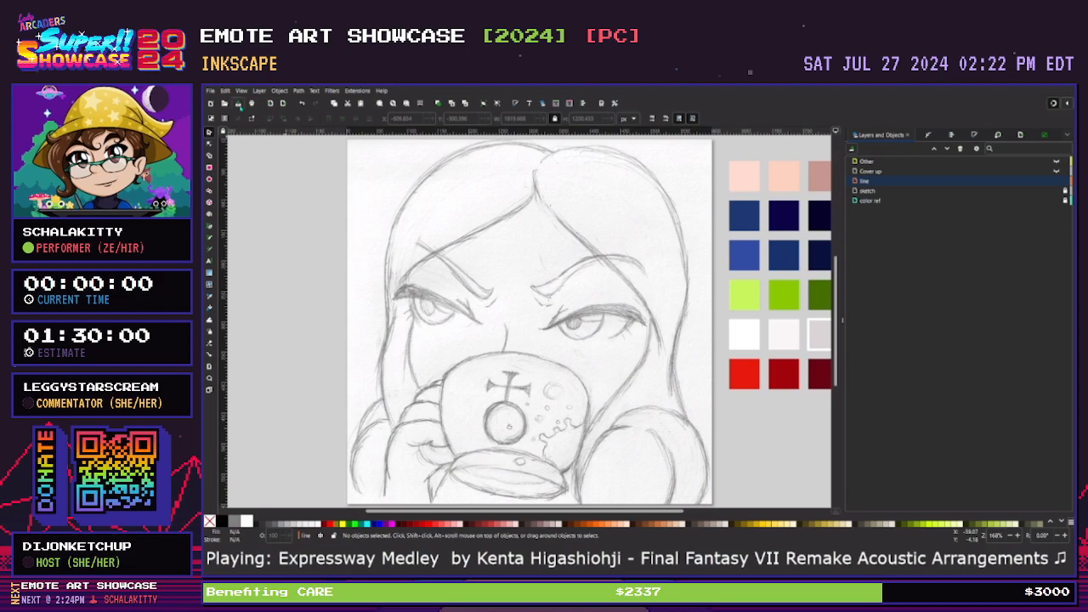
{"action": "left_click", "coordinate": [239, 103]}
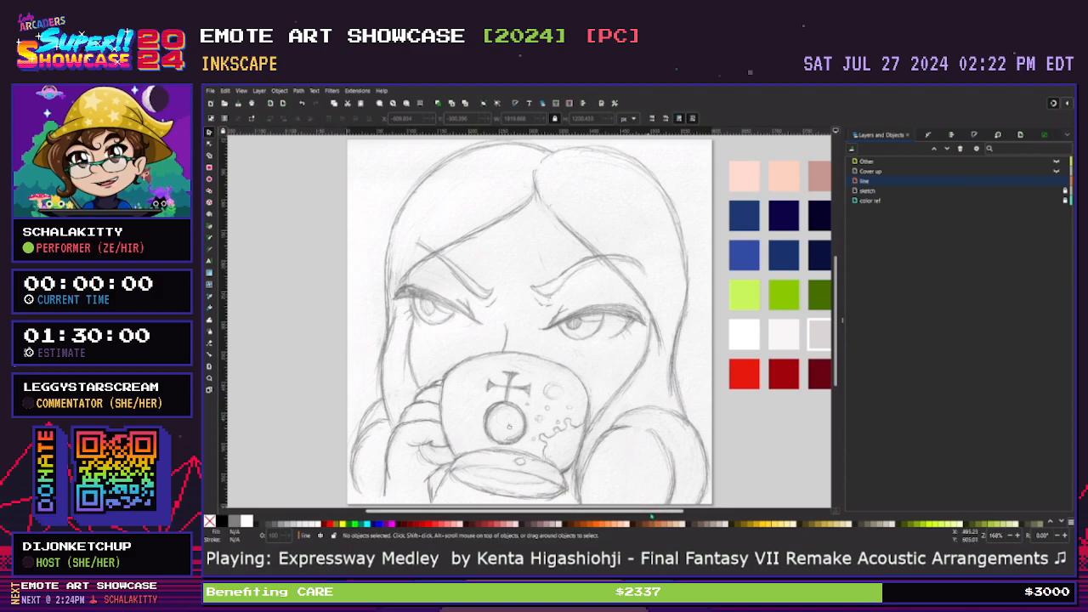
Trace the inner edge of the right hair section with a no-fill freehand line, from the parting down past the eye
{"action": "left_click_drag", "start_coordinate": [652, 515], "coordinate": [654, 517]}
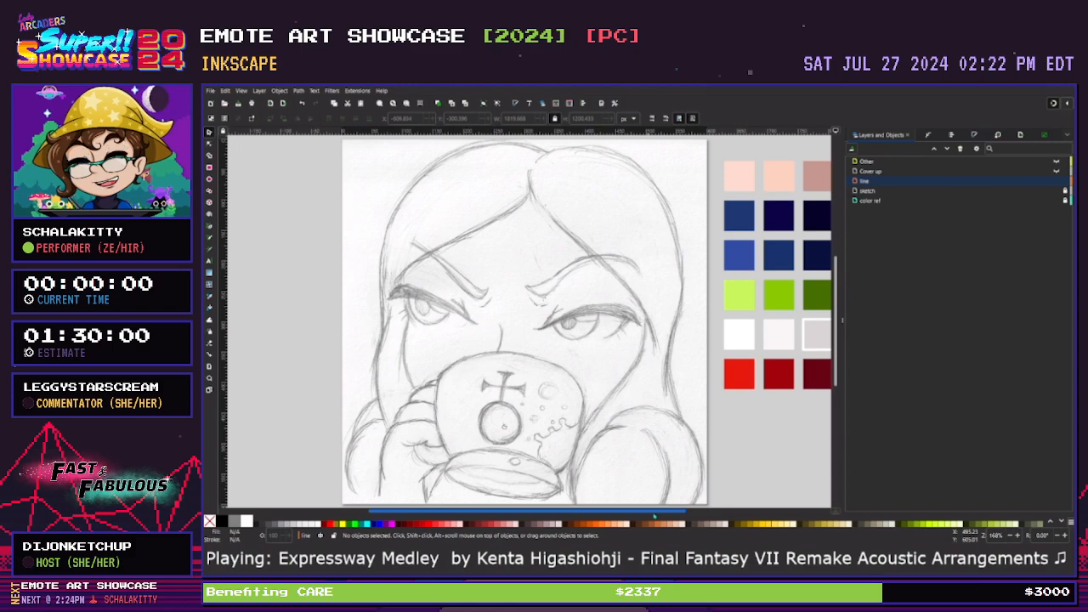
{"action": "left_click_drag", "start_coordinate": [654, 515], "coordinate": [703, 519]}
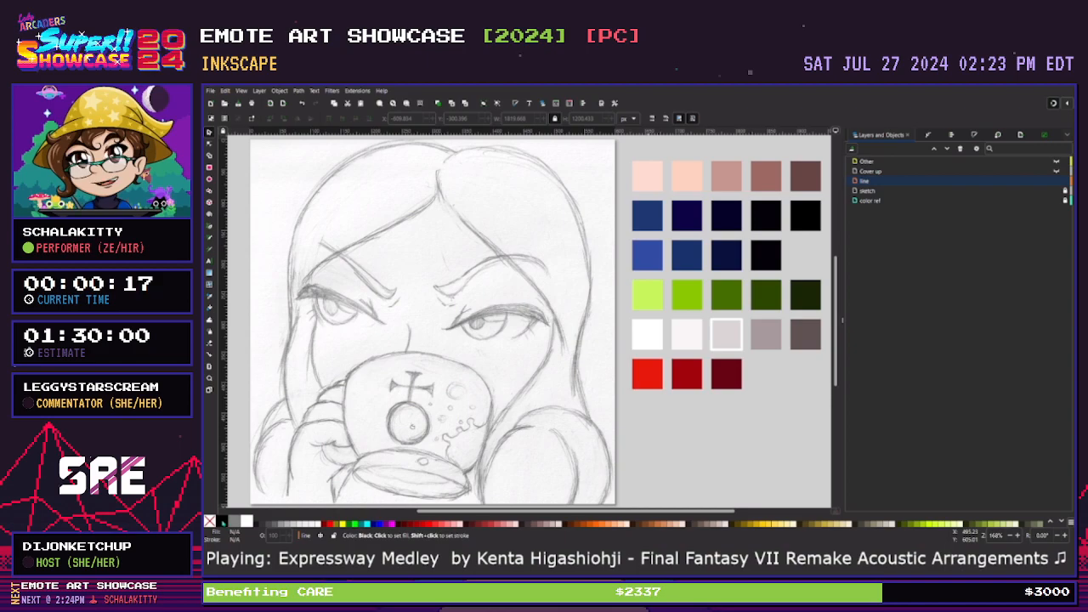
{"action": "key", "text": "p"}
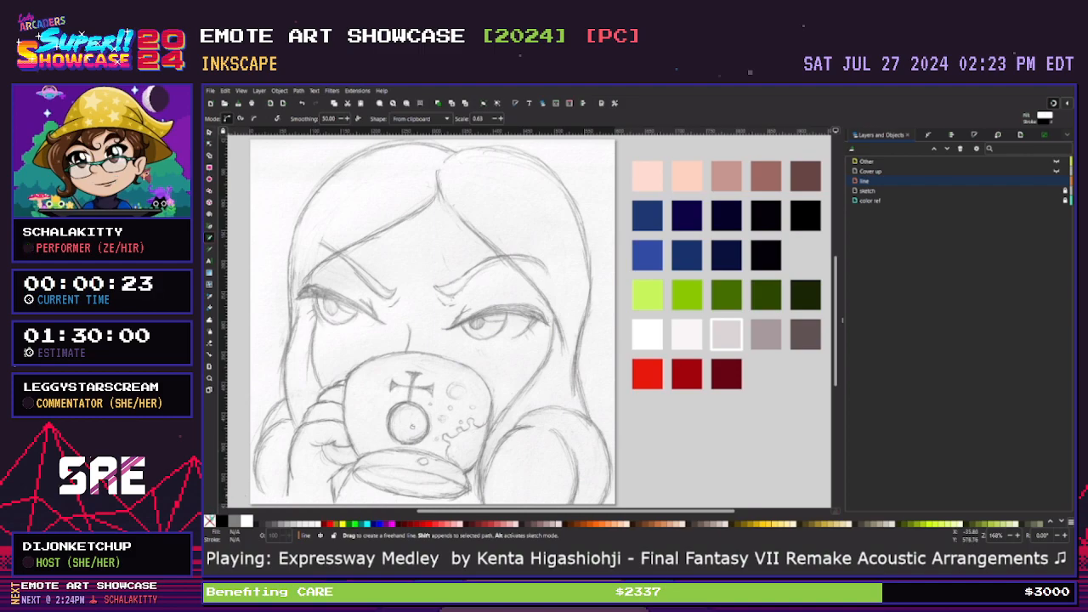
{"action": "left_click", "coordinate": [210, 521]}
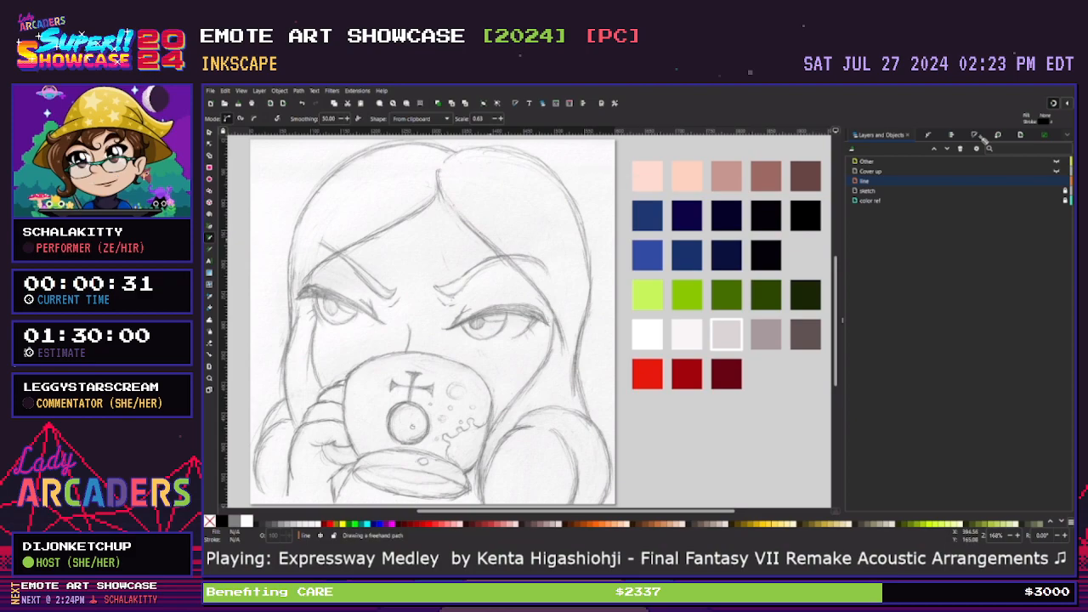
{"action": "left_click_drag", "start_coordinate": [438, 170], "coordinate": [569, 348]}
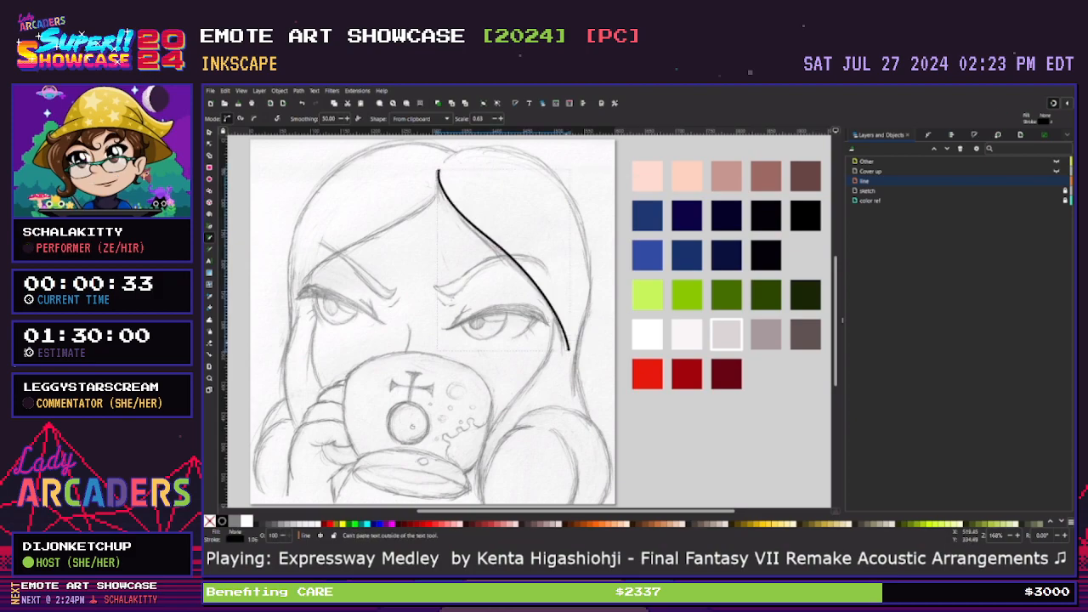
Set the hair line's stroke width to 6 px
{"action": "left_click", "coordinate": [976, 136]}
{"action": "left_click", "coordinate": [942, 150]}
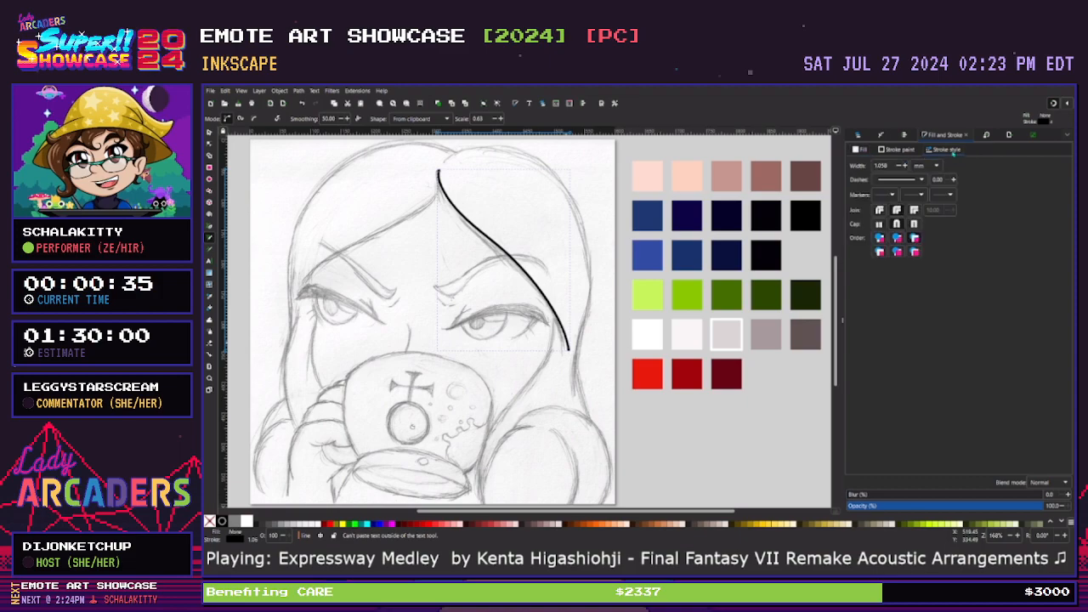
{"action": "left_click", "coordinate": [923, 177]}
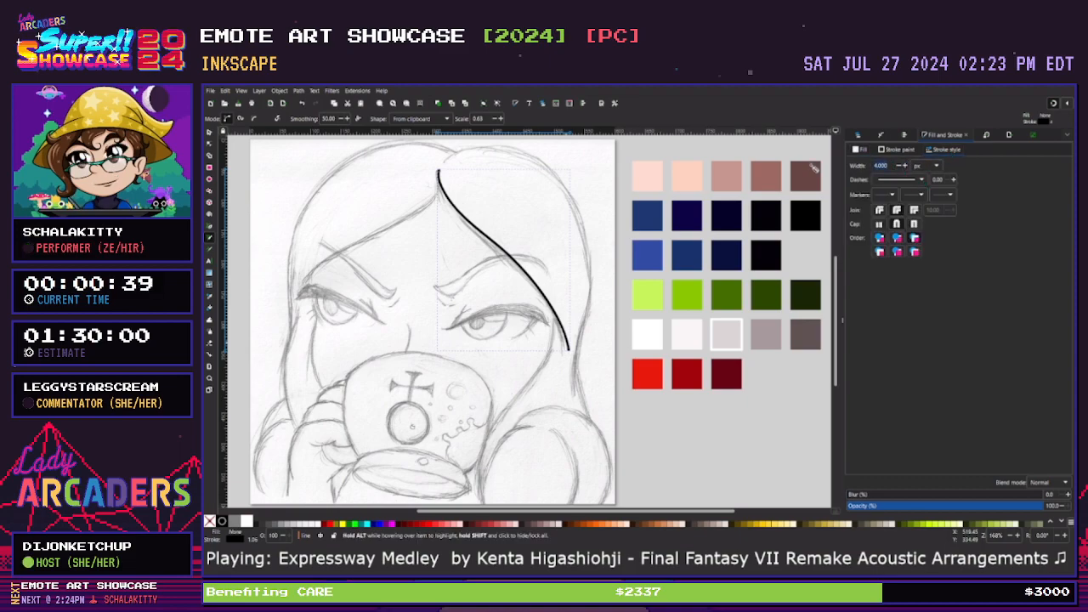
{"action": "type", "text": "6"}
{"action": "key", "text": "Return"}
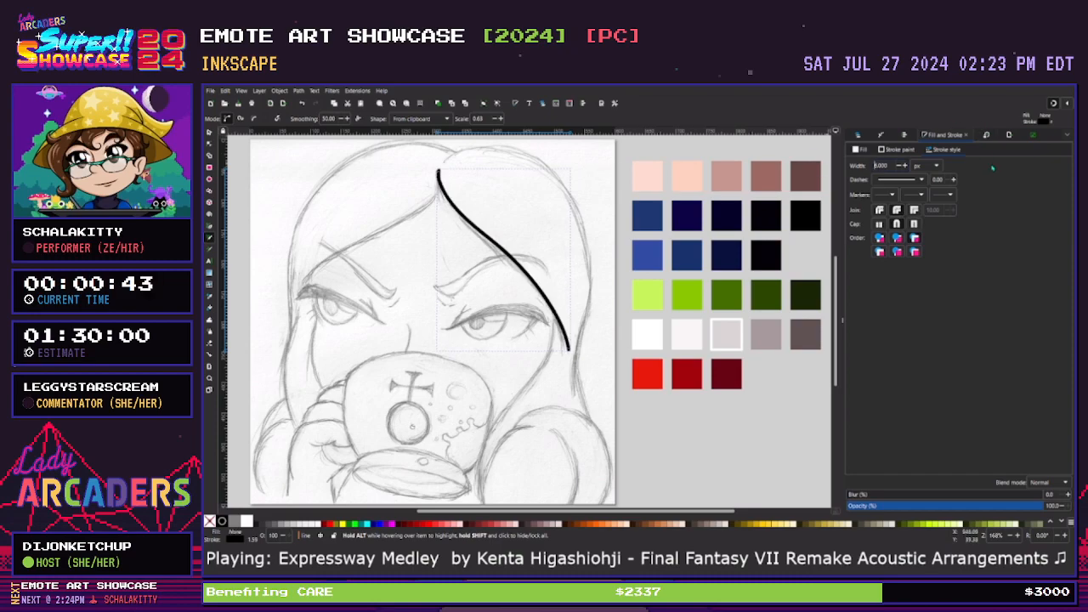
Adjust the end node, middle node and upper curve of the inner hair line to follow the sketch
{"action": "key", "text": "n"}
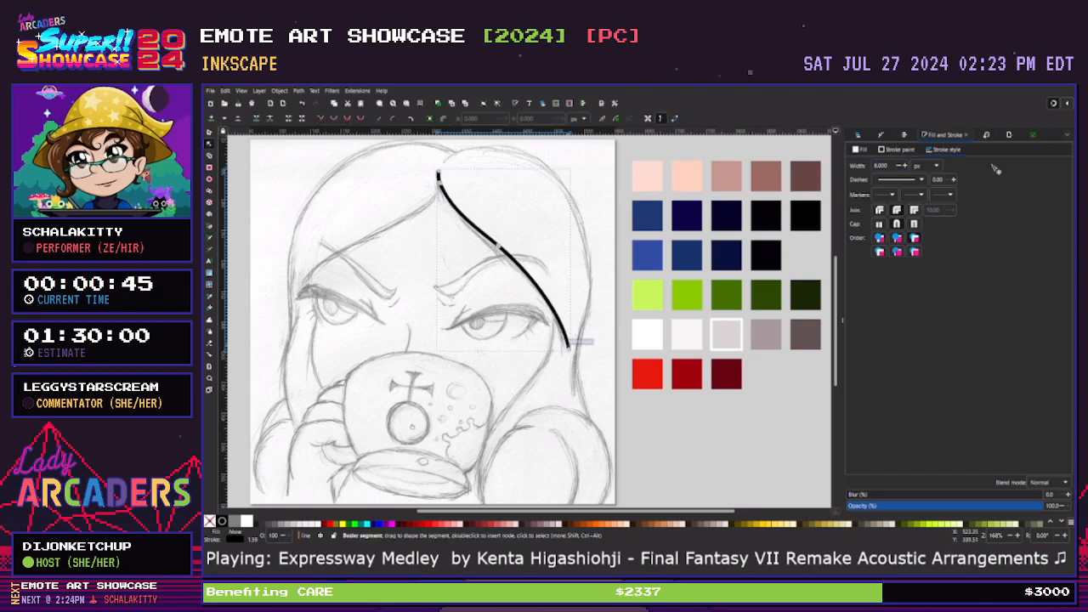
{"action": "left_click_drag", "start_coordinate": [569, 347], "coordinate": [567, 352]}
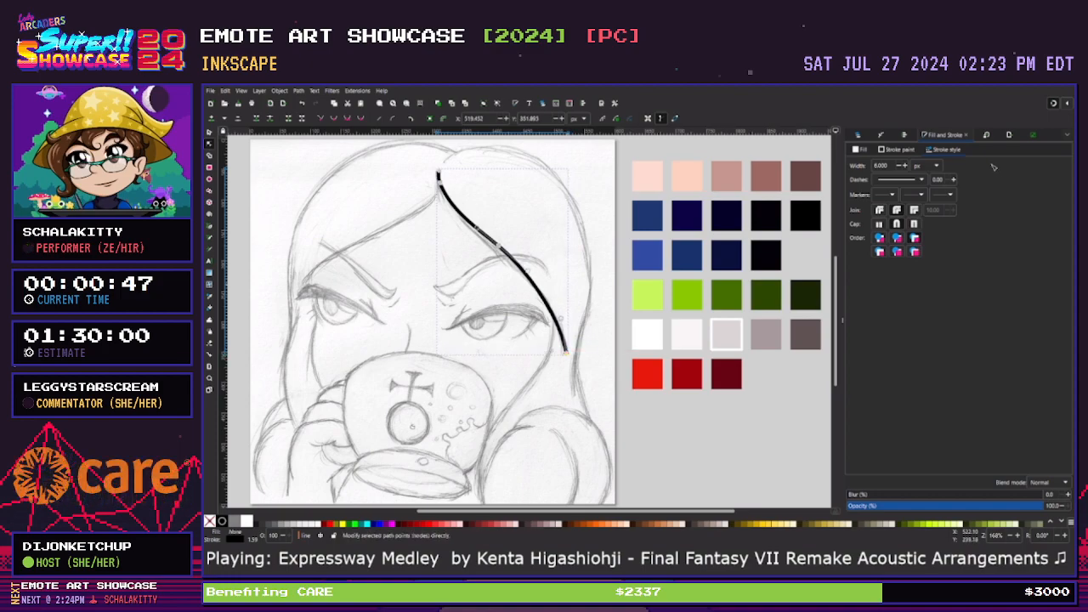
{"action": "left_click", "coordinate": [499, 245]}
{"action": "left_click_drag", "start_coordinate": [499, 245], "coordinate": [495, 249]}
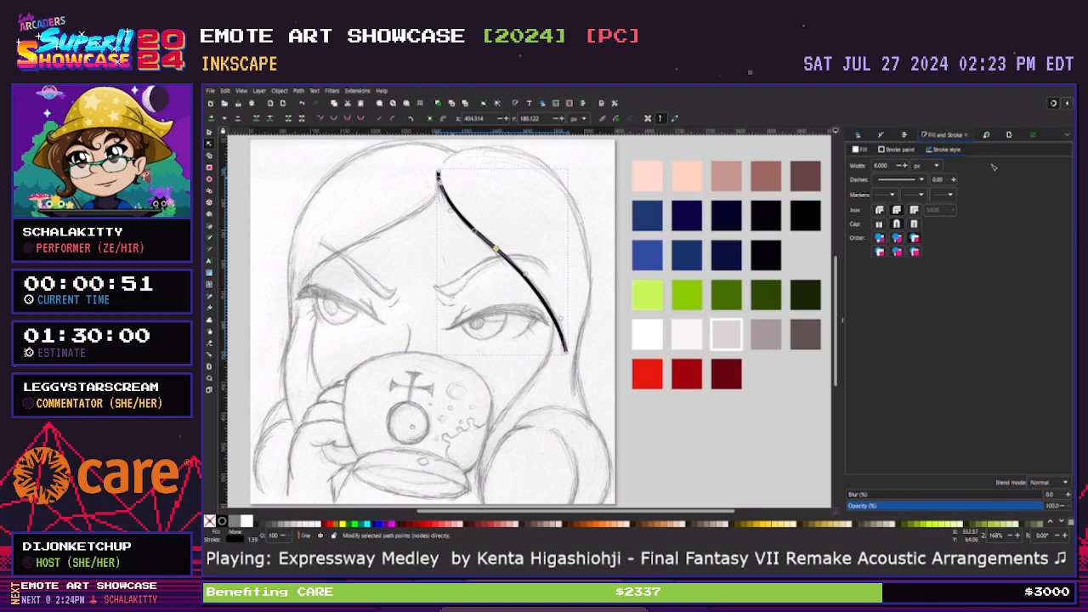
{"action": "key", "text": "Escape"}
{"action": "key", "text": "Escape"}
{"action": "left_click", "coordinate": [448, 193]}
{"action": "left_click_drag", "start_coordinate": [442, 186], "coordinate": [440, 182]}
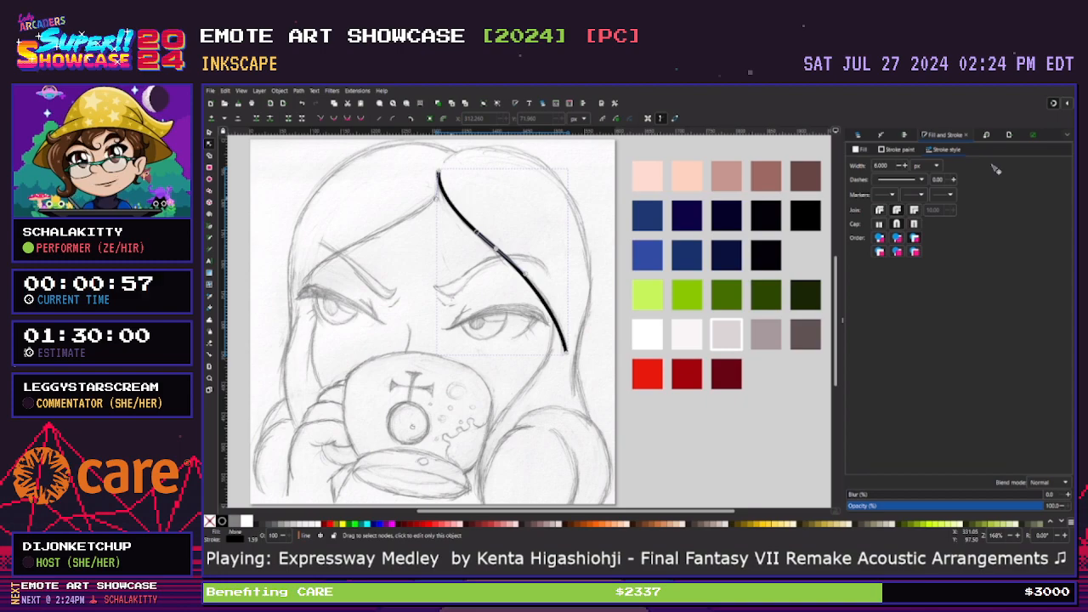
Trace the right outer hair contour from the crown to the shoulder and reshape its middle node and handles to match the sketch
{"action": "key", "text": "p"}
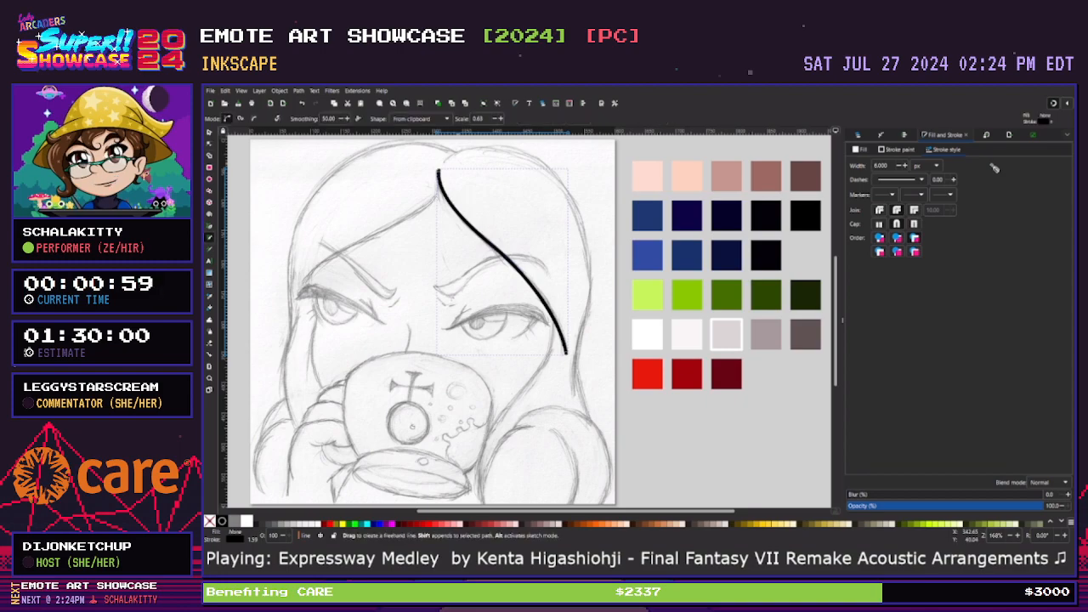
{"action": "mouse_move", "coordinate": [446, 162]}
{"action": "left_mouse_down"}
{"action": "mouse_move", "coordinate": [568, 171]}
{"action": "mouse_move", "coordinate": [585, 311]}
{"action": "mouse_move", "coordinate": [572, 397]}
{"action": "left_mouse_up"}
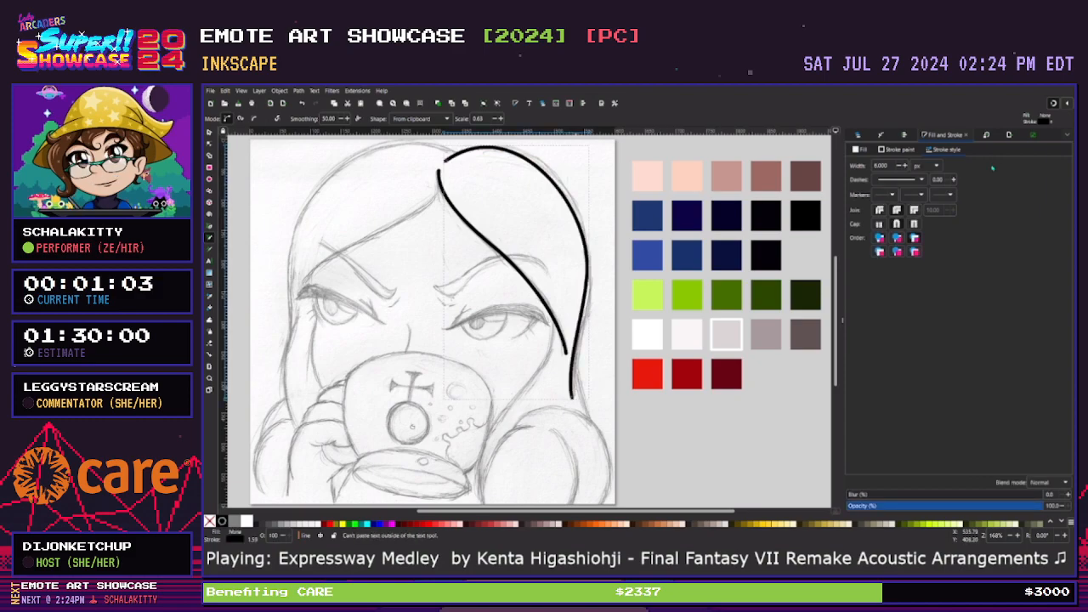
{"action": "key", "text": "n"}
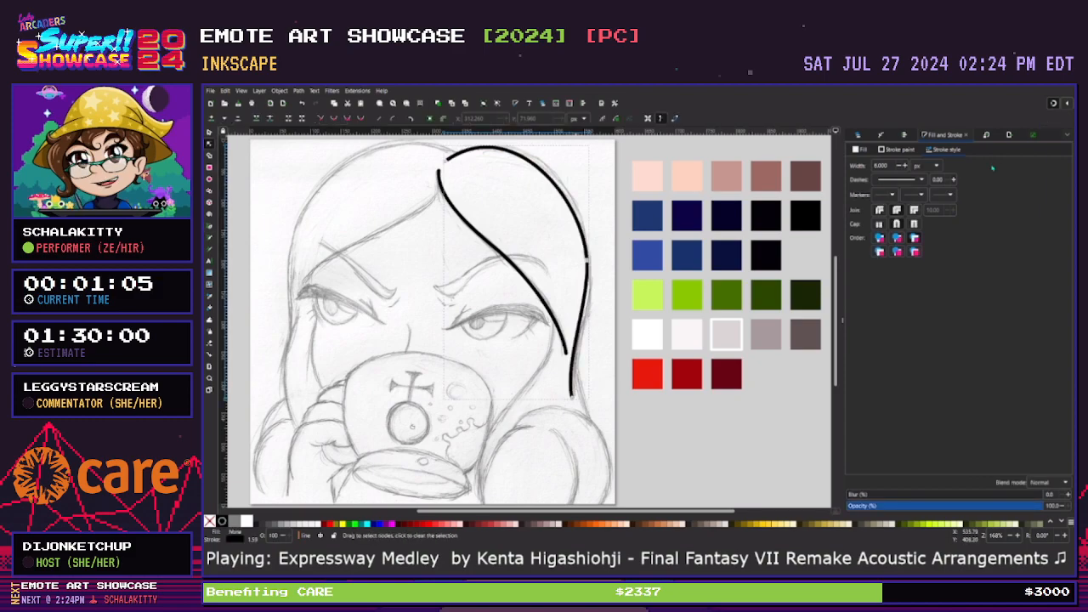
{"action": "left_click_drag", "start_coordinate": [587, 260], "coordinate": [590, 262]}
{"action": "left_click_drag", "start_coordinate": [586, 198], "coordinate": [584, 176]}
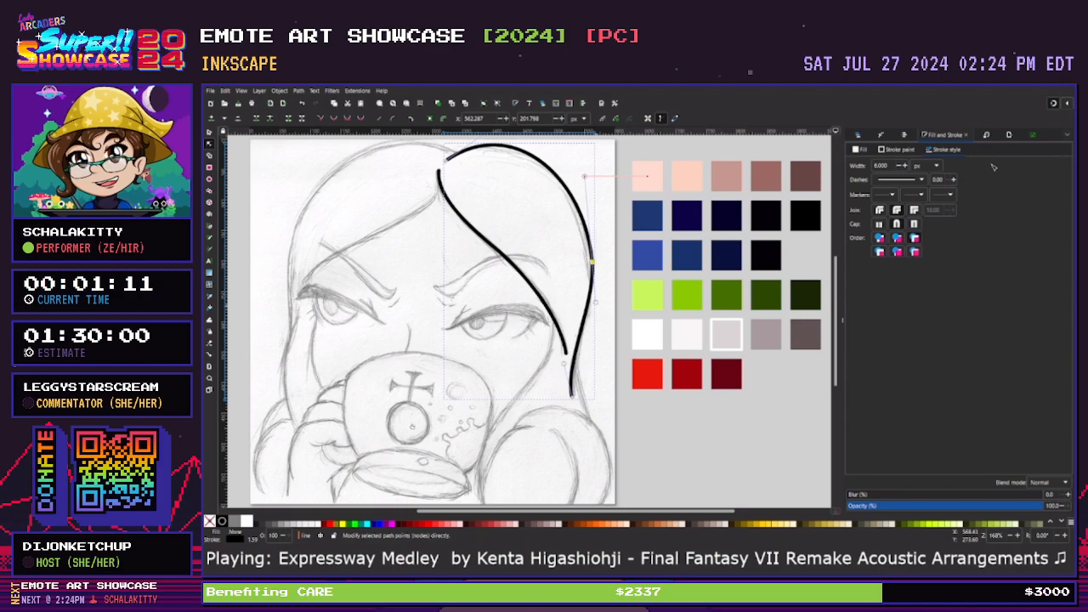
{"action": "left_click_drag", "start_coordinate": [596, 302], "coordinate": [596, 318]}
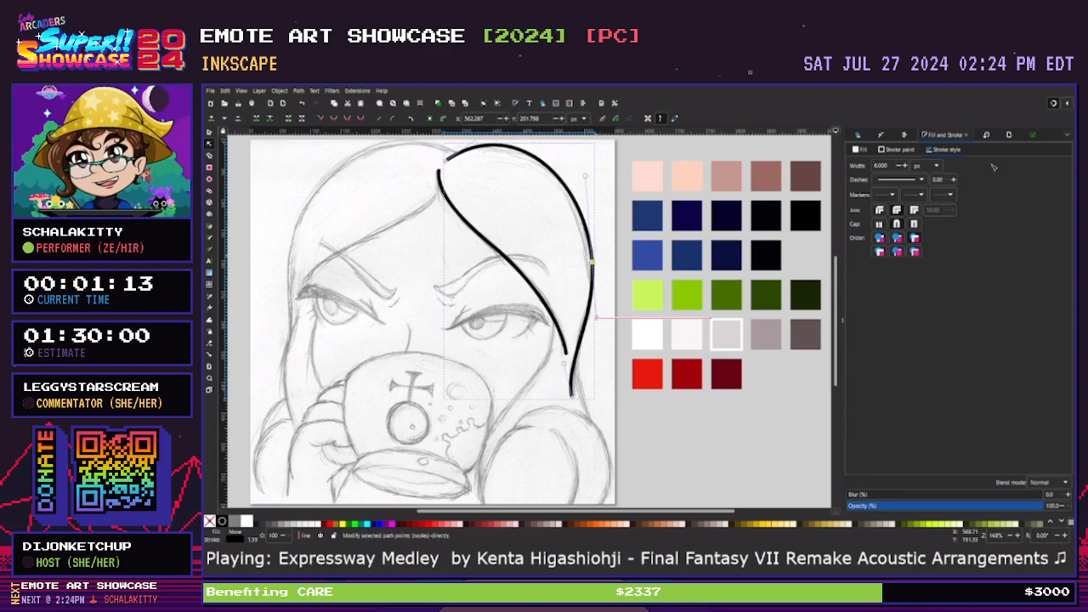
{"action": "left_click_drag", "start_coordinate": [592, 262], "coordinate": [591, 262]}
{"action": "left_click", "coordinate": [622, 405]}
{"action": "key", "text": "Escape"}
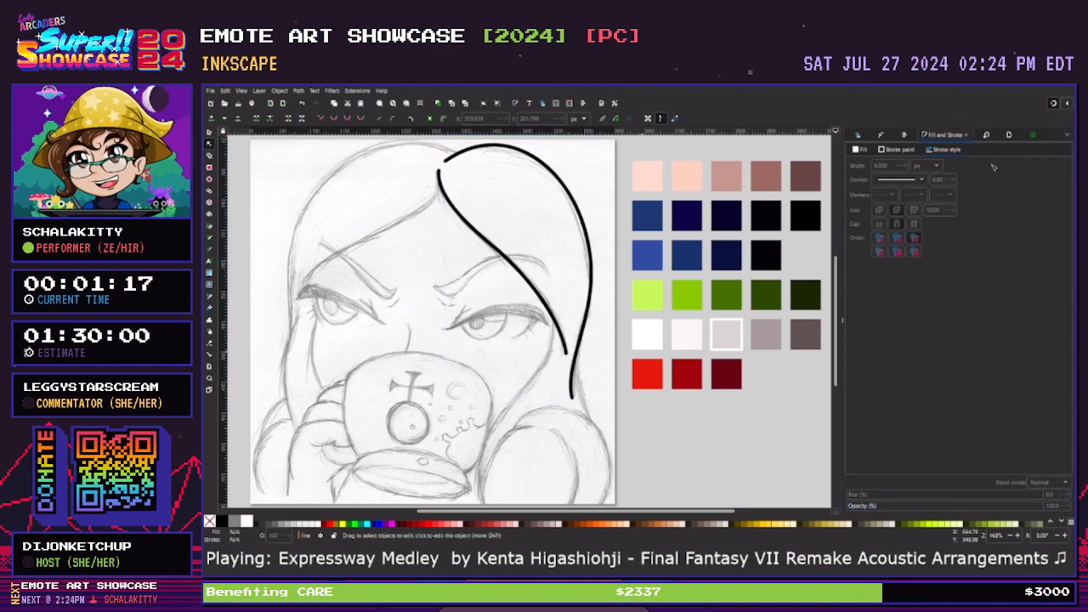
Draw a short hair strand branching off the outer contour down to the shoulder and adjust its end nodes and curve
{"action": "key", "text": "p"}
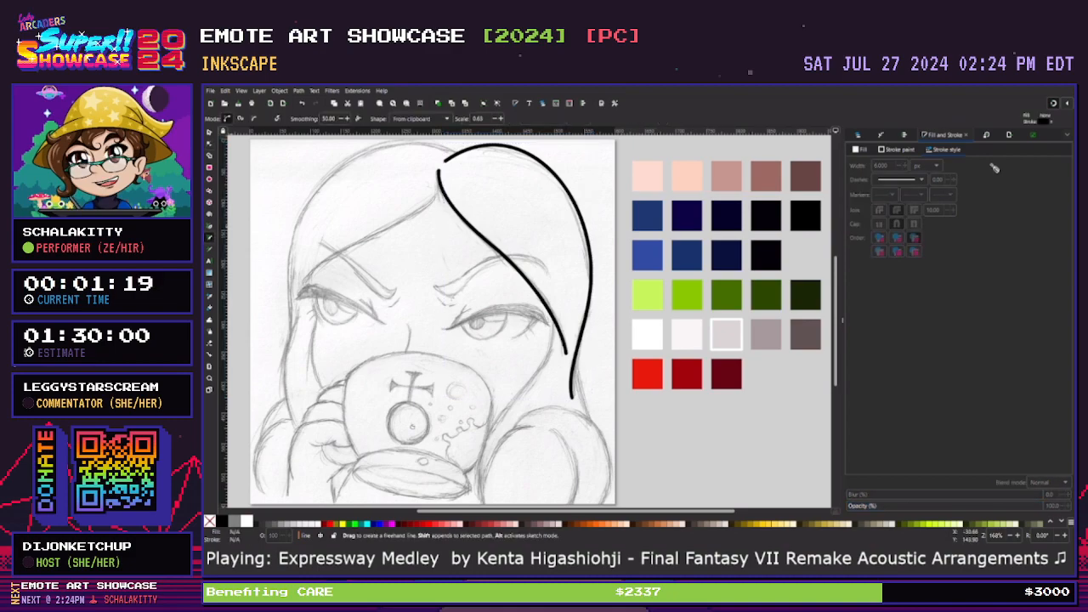
{"action": "left_click_drag", "start_coordinate": [581, 334], "coordinate": [586, 419]}
{"action": "left_click_drag", "start_coordinate": [835, 334], "coordinate": [836, 344]}
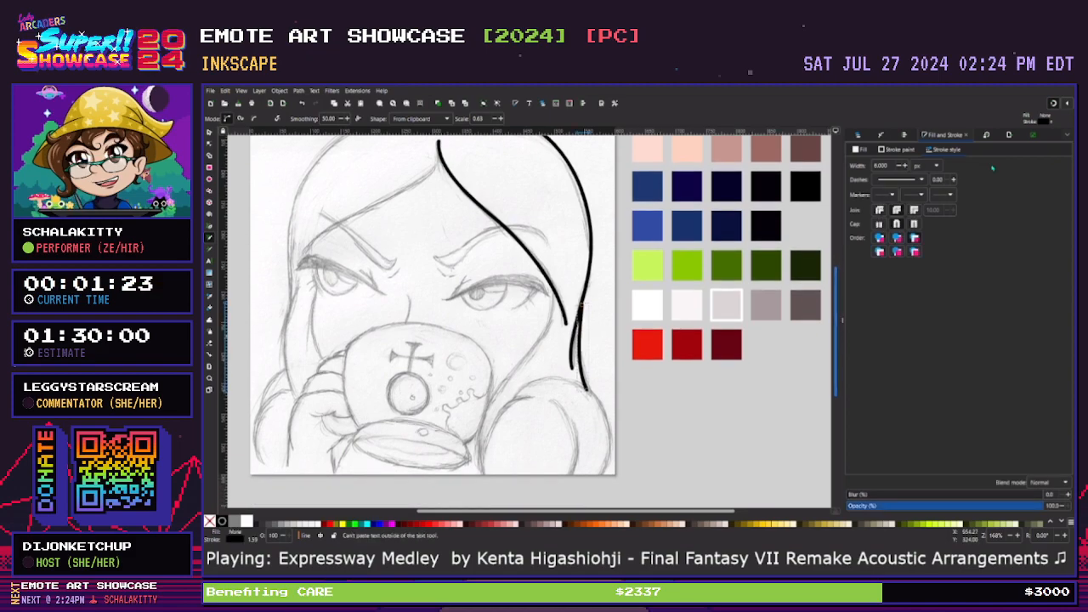
{"action": "key", "text": "n"}
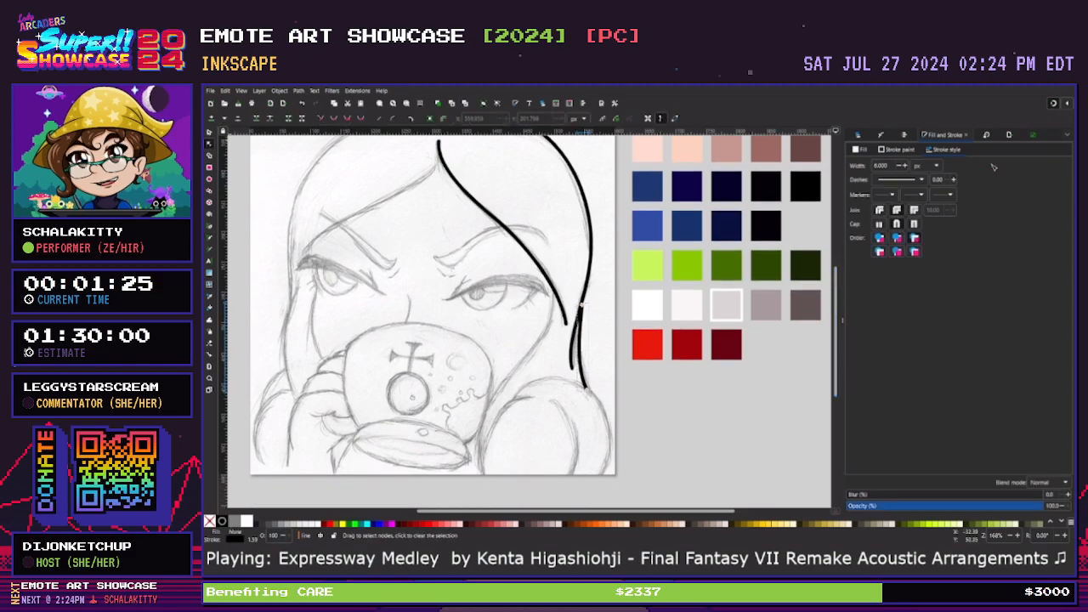
{"action": "left_click_drag", "start_coordinate": [582, 304], "coordinate": [577, 326]}
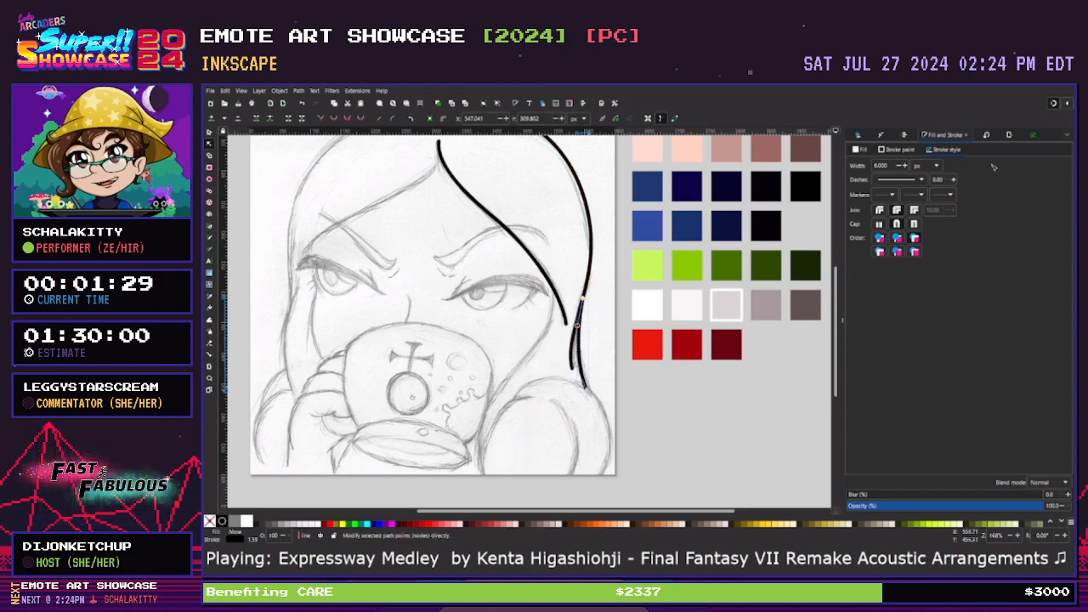
{"action": "mouse_move", "coordinate": [584, 385]}
{"action": "left_mouse_down"}
{"action": "mouse_move", "coordinate": [593, 394]}
{"action": "mouse_move", "coordinate": [573, 368]}
{"action": "left_mouse_up"}
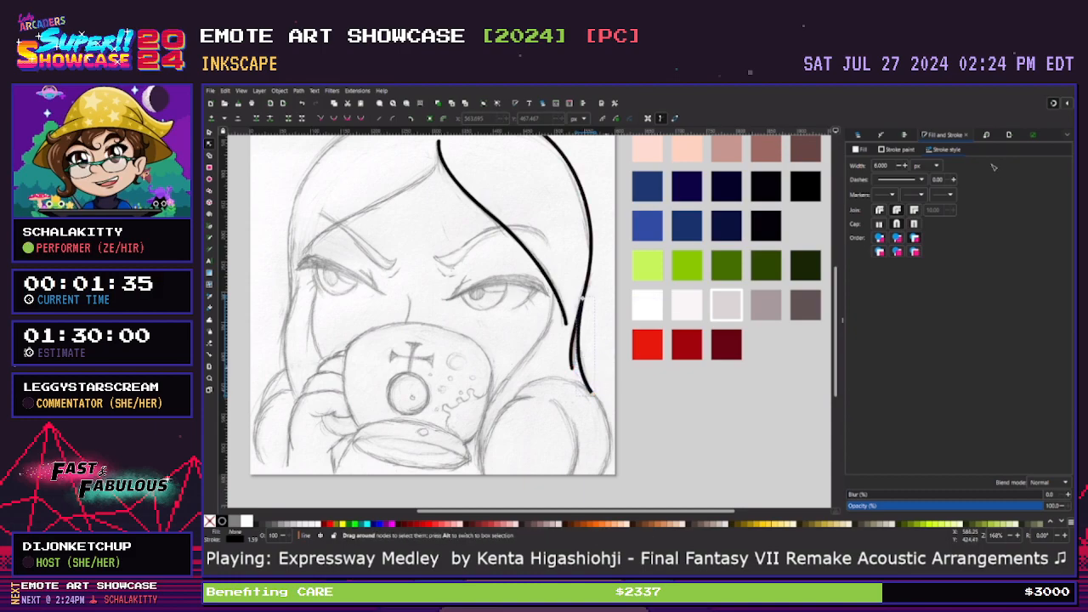
{"action": "key", "text": "Escape"}
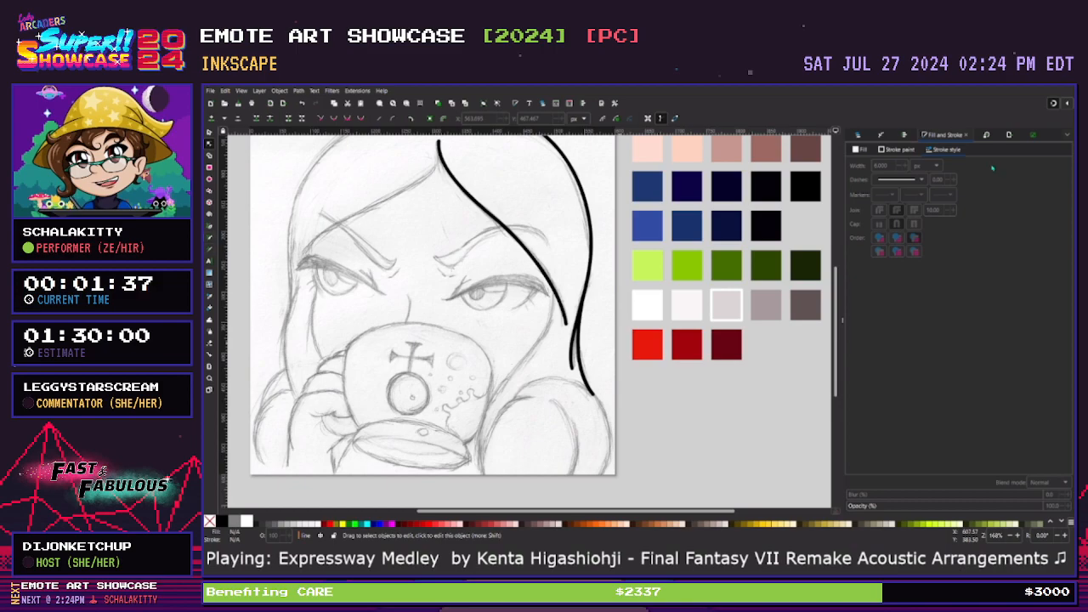
Trace the right cheek line from the inner hair line down past the cup to the page's lower edge and adjust its lower curve
{"action": "key", "text": "p"}
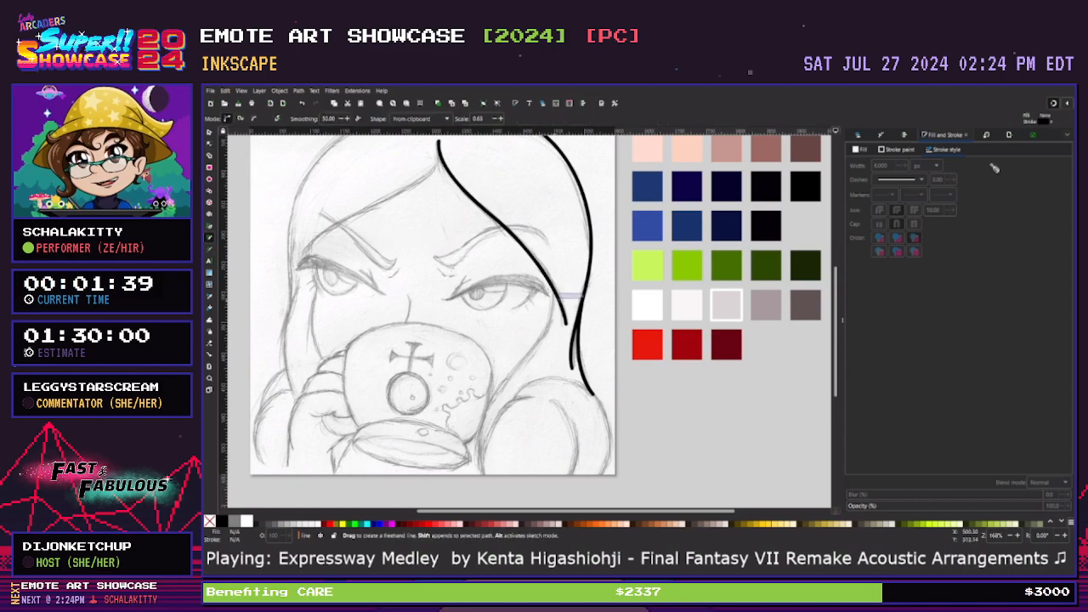
{"action": "left_click_drag", "start_coordinate": [554, 289], "coordinate": [524, 353]}
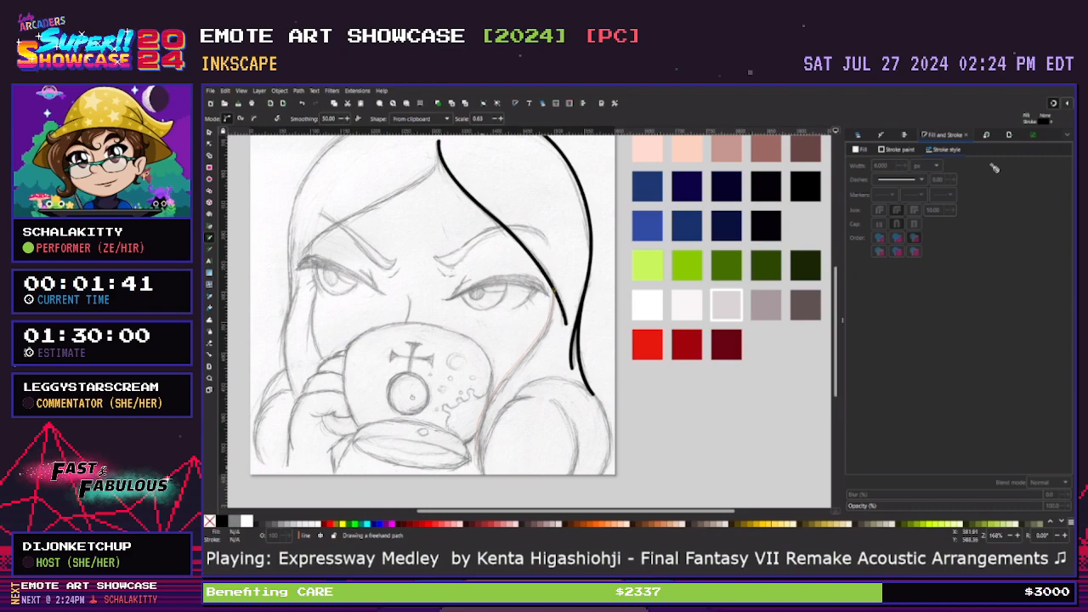
{"action": "left_click_drag", "start_coordinate": [557, 287], "coordinate": [480, 476]}
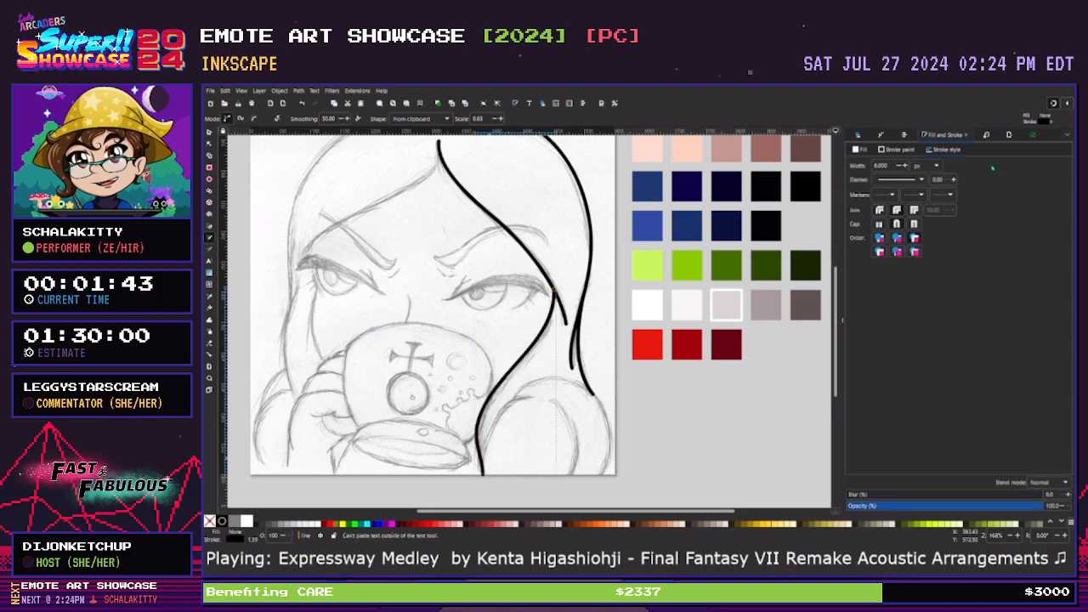
{"action": "key", "text": "n"}
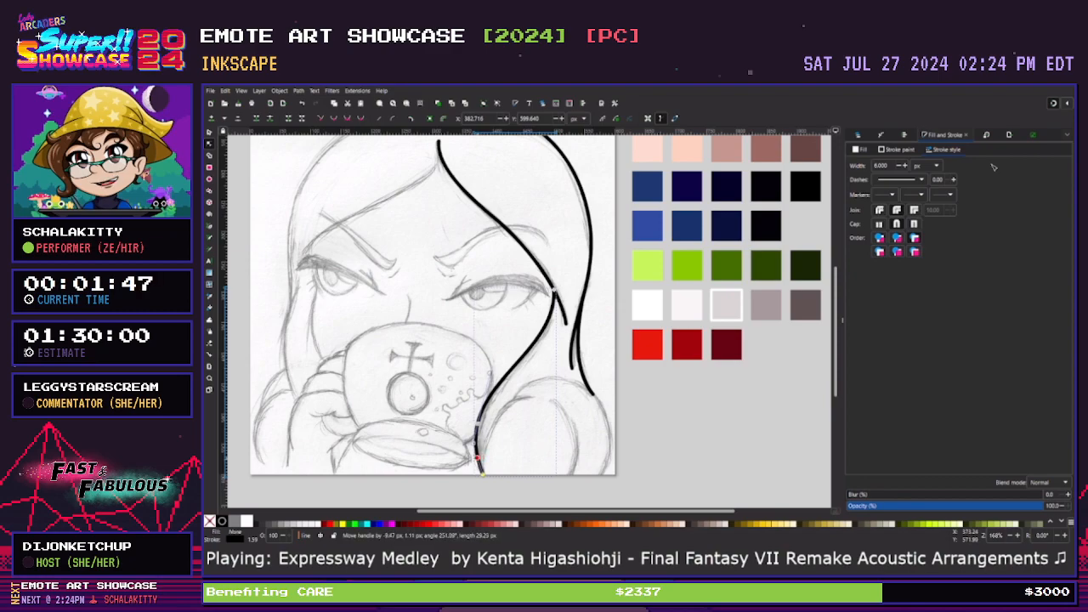
{"action": "key", "text": "Escape"}
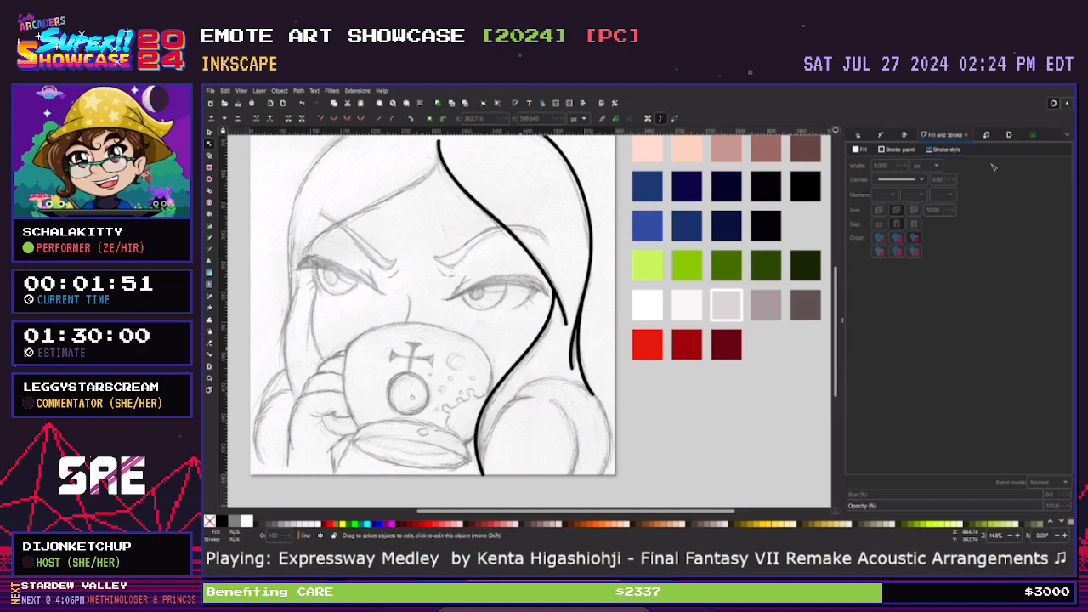
Try a wavy calligraphy stroke in the empty area above the sketch and delete it
{"action": "key", "text": "p"}
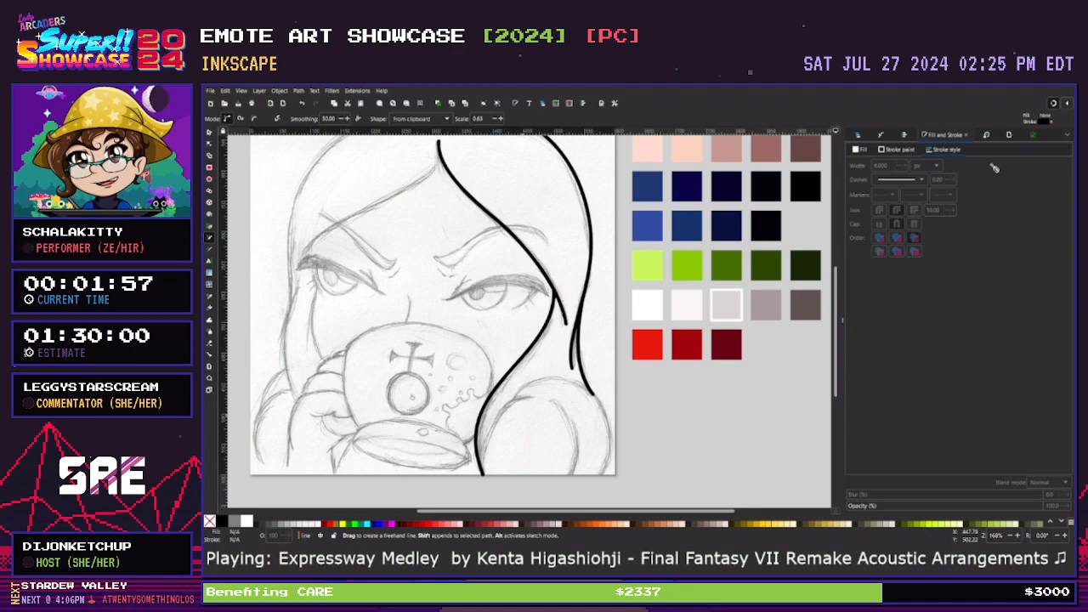
{"action": "left_click_drag", "start_coordinate": [835, 331], "coordinate": [836, 311]}
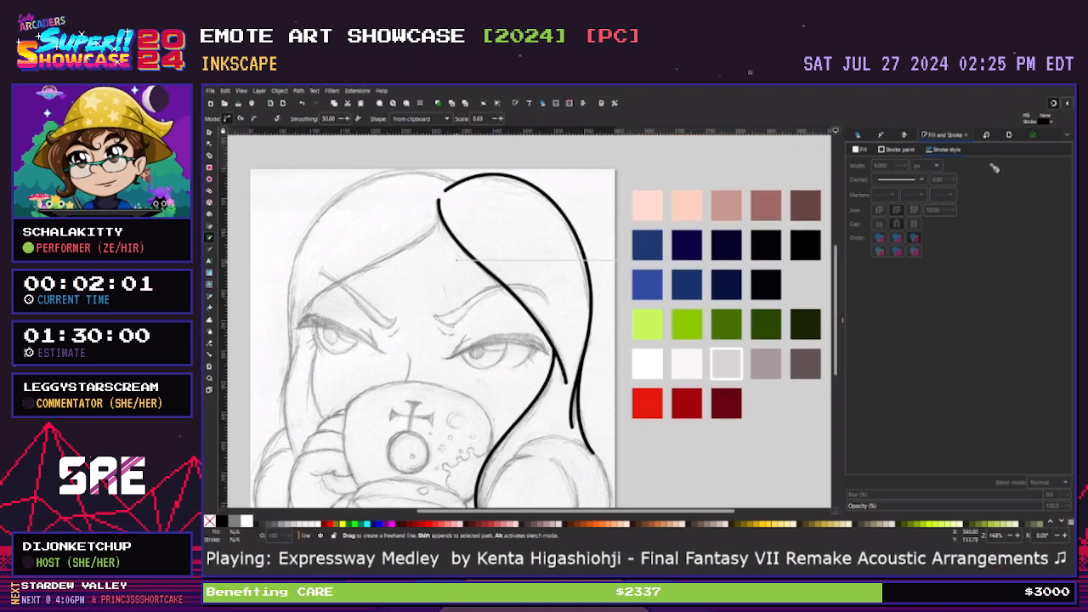
{"action": "key", "text": "c"}
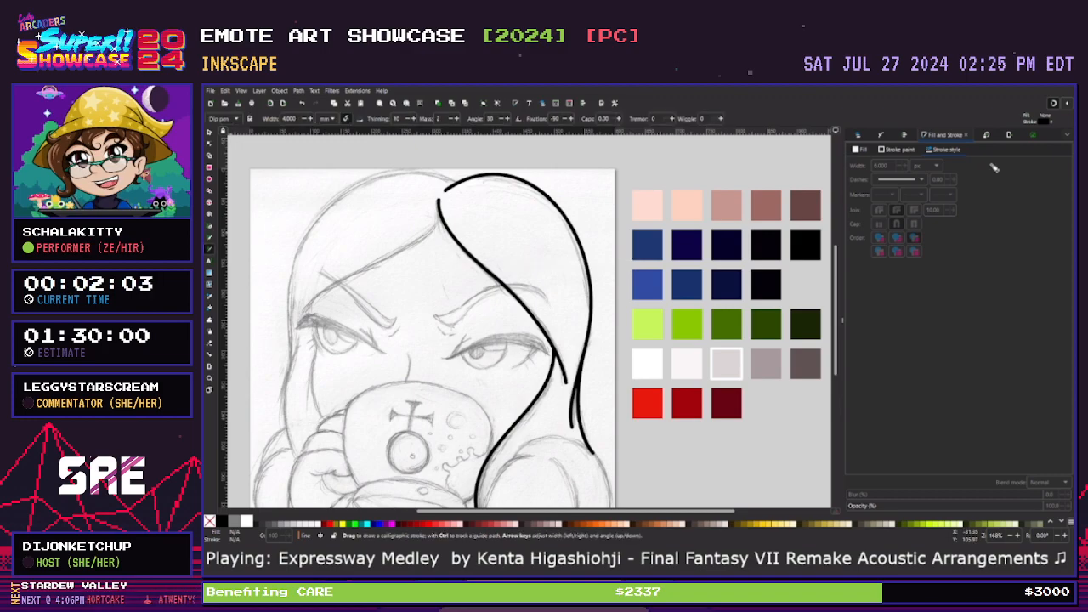
{"action": "left_click_drag", "start_coordinate": [836, 310], "coordinate": [836, 258]}
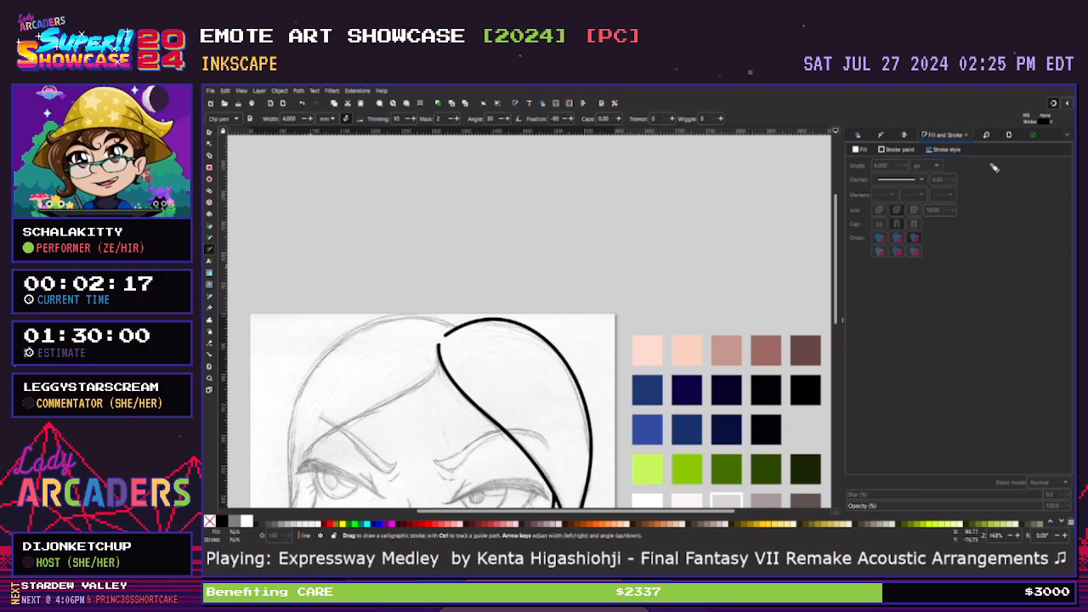
{"action": "mouse_move", "coordinate": [267, 289]}
{"action": "left_mouse_down"}
{"action": "mouse_move", "coordinate": [377, 233]}
{"action": "mouse_move", "coordinate": [595, 246]}
{"action": "mouse_move", "coordinate": [619, 212]}
{"action": "left_mouse_up"}
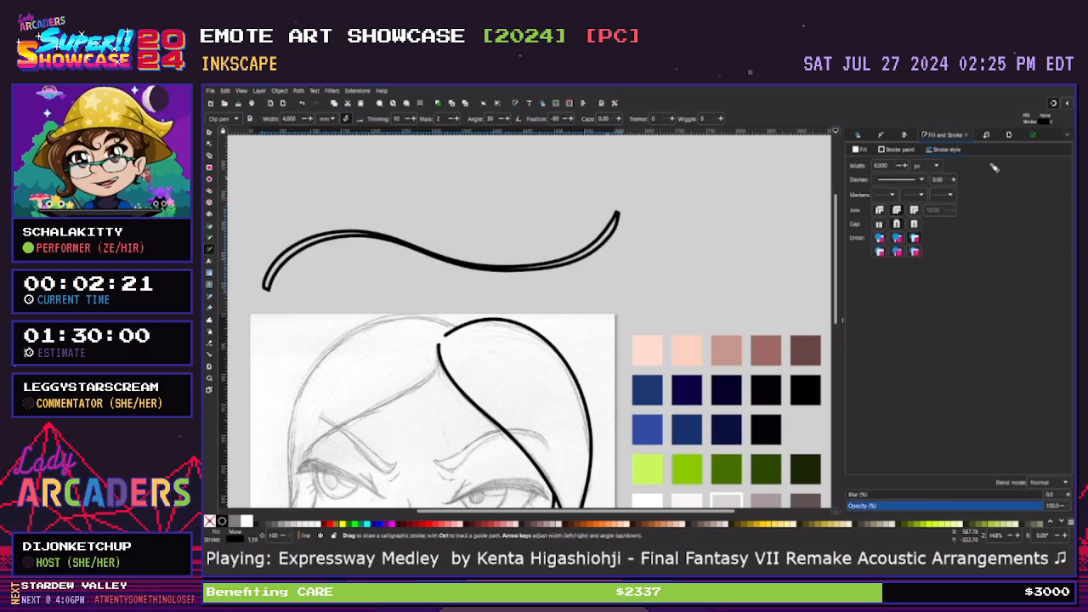
{"action": "key", "text": "s"}
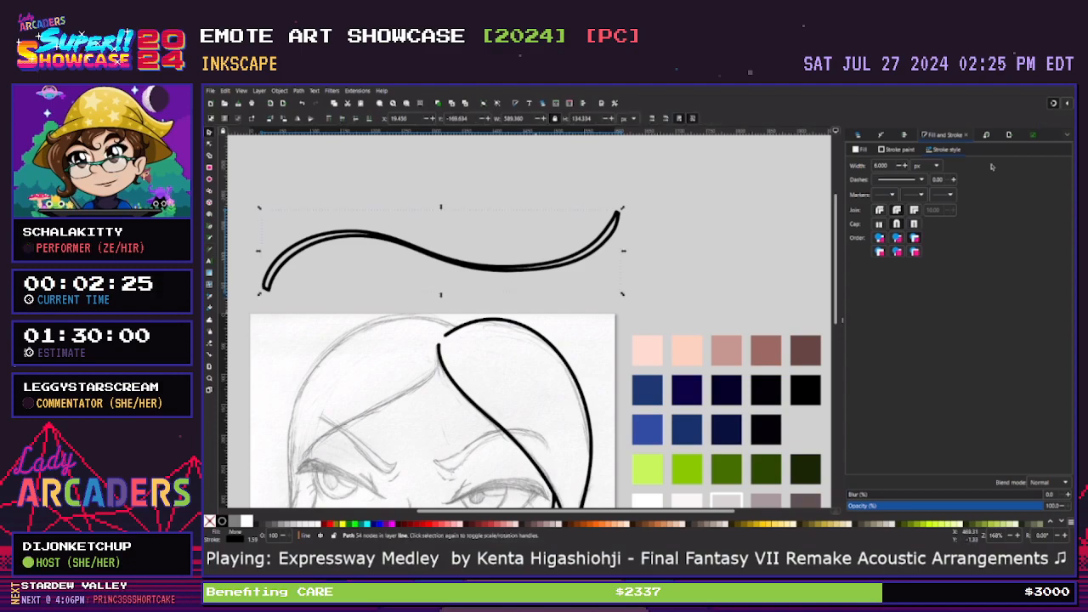
{"action": "key", "text": "Delete"}
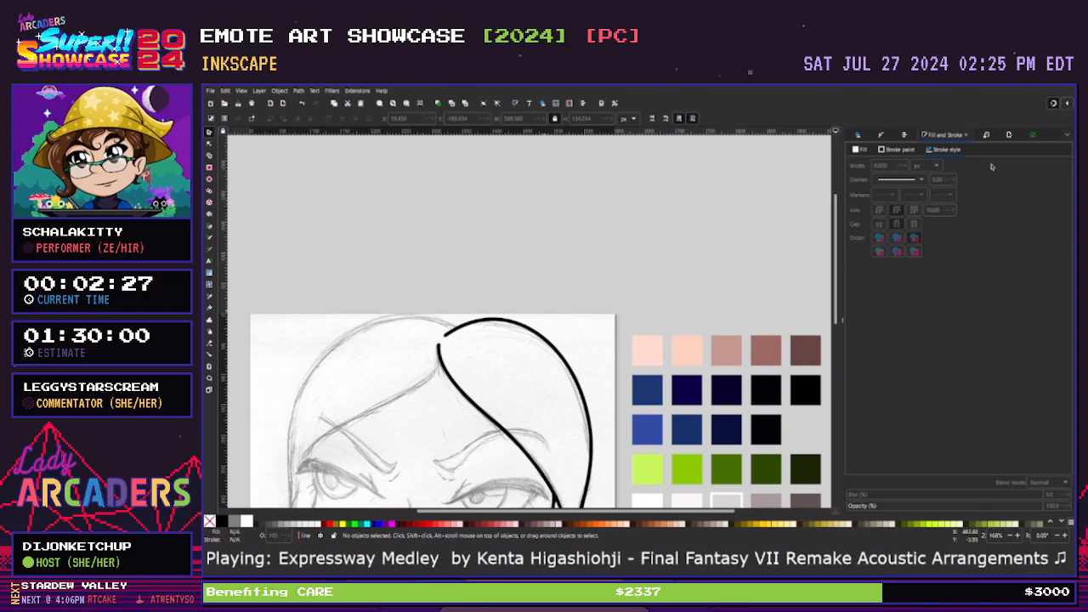
{"action": "scroll", "coordinate": [529, 320], "scroll_direction": "down", "scroll_amount": 4}
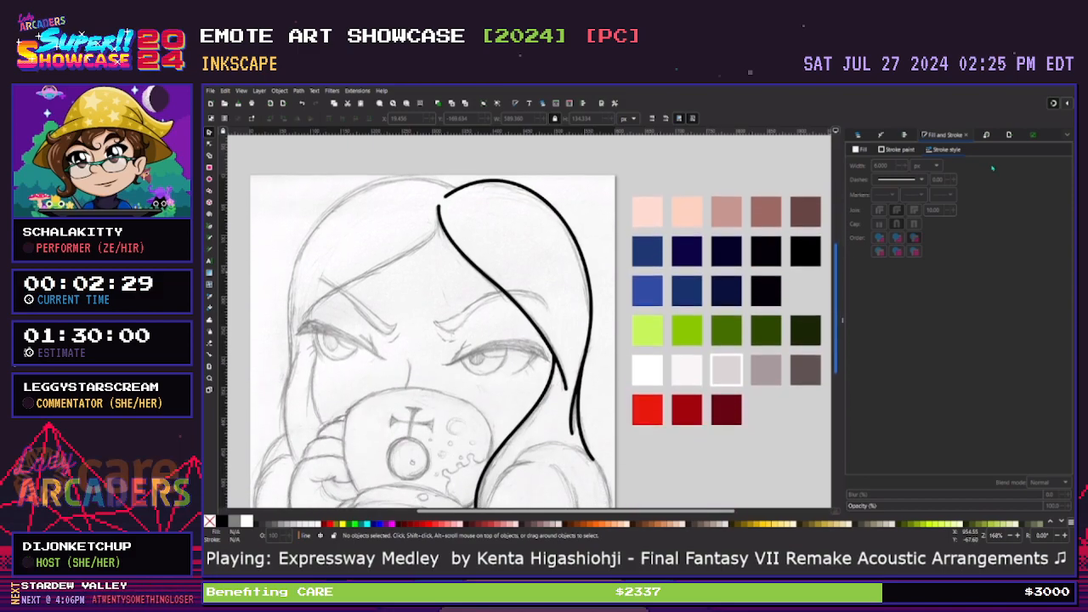
Trace the left inner hair line from the parting to the eye and the left outer hair contour from the crown past the temple
{"action": "key", "text": "p"}
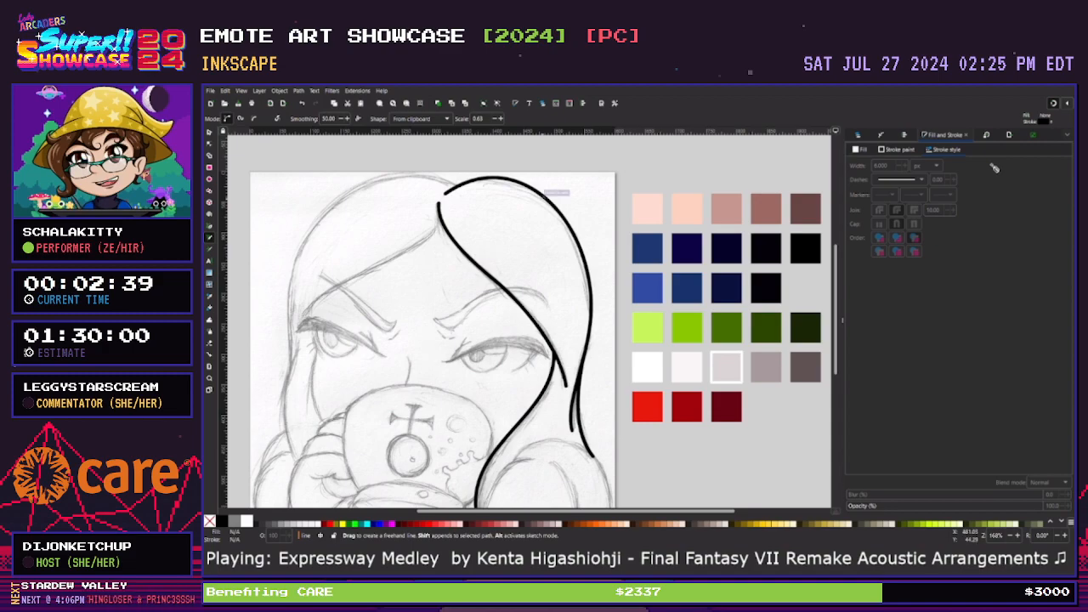
{"action": "left_click_drag", "start_coordinate": [441, 219], "coordinate": [302, 312]}
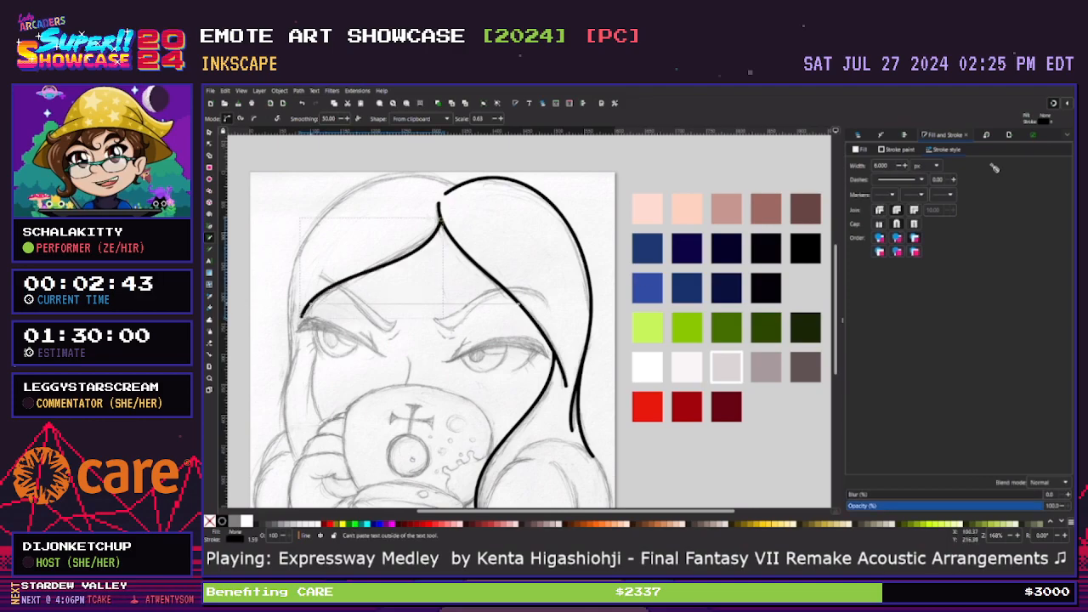
{"action": "left_click_drag", "start_coordinate": [836, 321], "coordinate": [836, 310]}
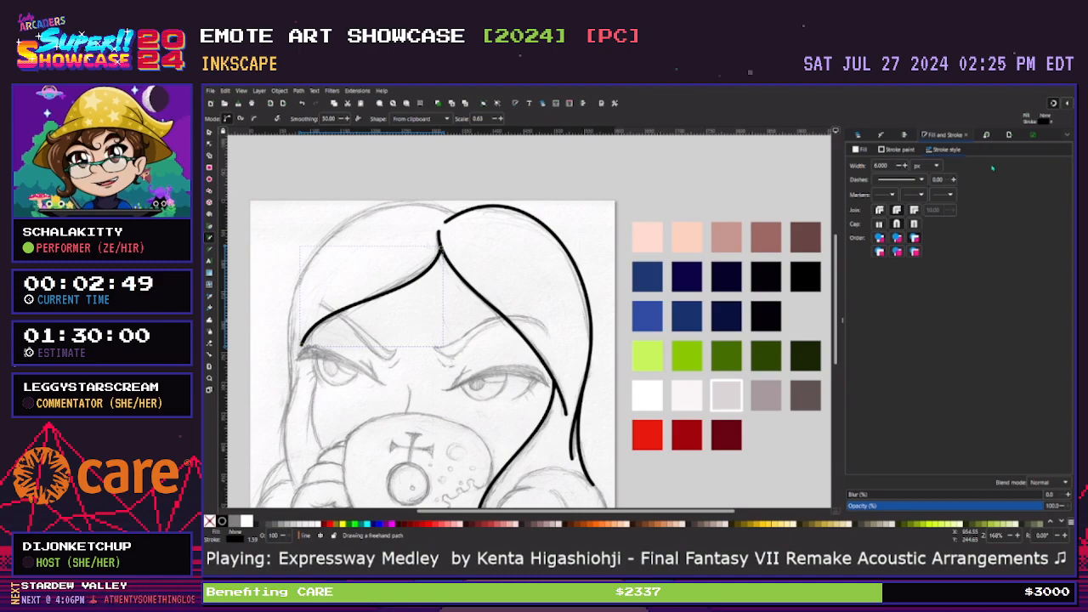
{"action": "mouse_move", "coordinate": [456, 215]}
{"action": "left_mouse_down"}
{"action": "mouse_move", "coordinate": [411, 200]}
{"action": "mouse_move", "coordinate": [365, 203]}
{"action": "mouse_move", "coordinate": [324, 225]}
{"action": "mouse_move", "coordinate": [302, 268]}
{"action": "mouse_move", "coordinate": [288, 395]}
{"action": "left_mouse_up"}
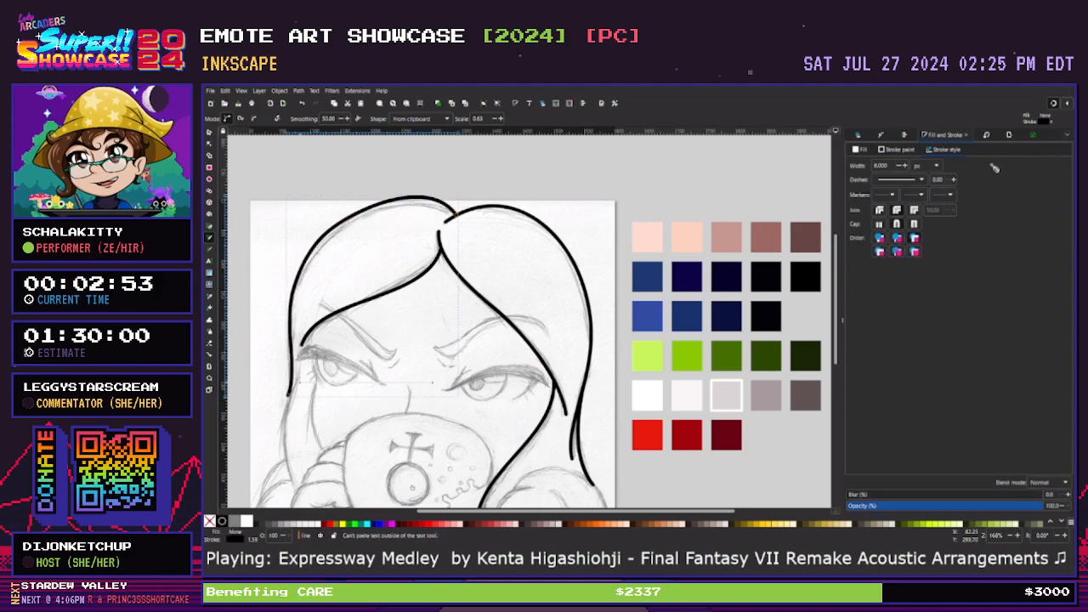
Trace the lower left hair strand from beside the eye down to the hand and adjust its middle node and curve to the sketch
{"action": "left_click_drag", "start_coordinate": [836, 299], "coordinate": [836, 320]}
{"action": "left_click_drag", "start_coordinate": [288, 338], "coordinate": [280, 385]}
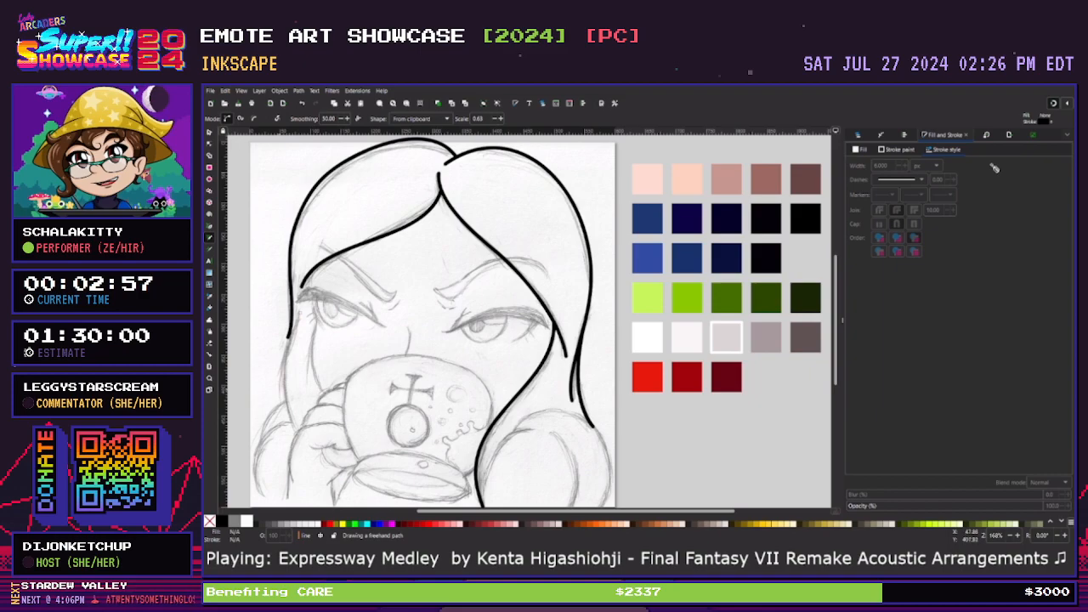
{"action": "left_click_drag", "start_coordinate": [299, 312], "coordinate": [286, 429]}
{"action": "key", "text": "n"}
{"action": "left_click_drag", "start_coordinate": [293, 427], "coordinate": [273, 397]}
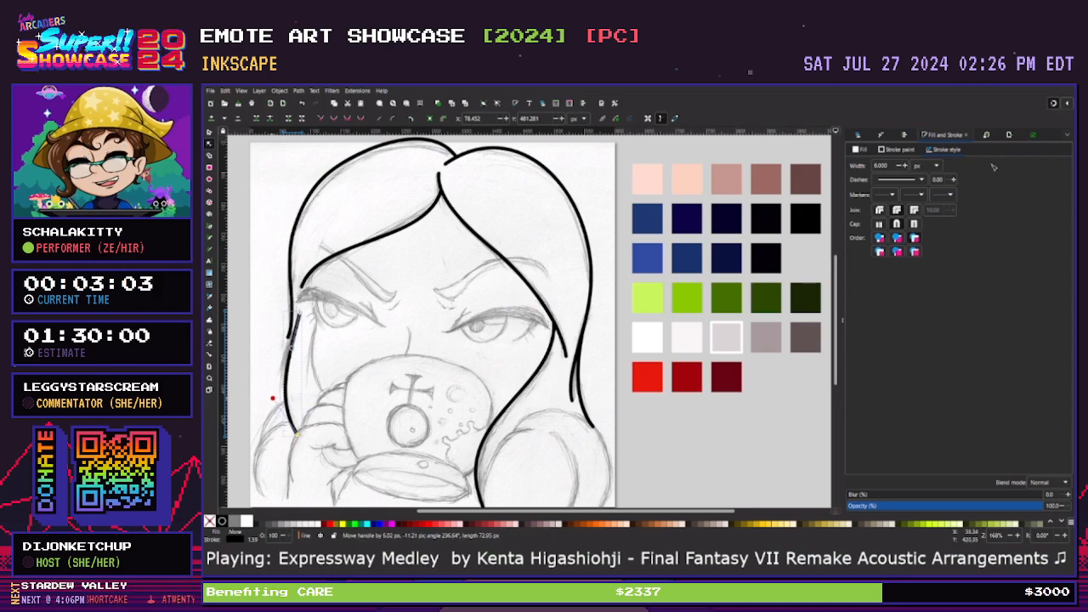
{"action": "left_click_drag", "start_coordinate": [294, 346], "coordinate": [287, 352]}
Extend the lower end node of the left outer hair contour down to meet the lower strand
{"action": "left_click", "coordinate": [289, 336]}
{"action": "left_click", "coordinate": [288, 337]}
{"action": "left_click", "coordinate": [267, 347]}
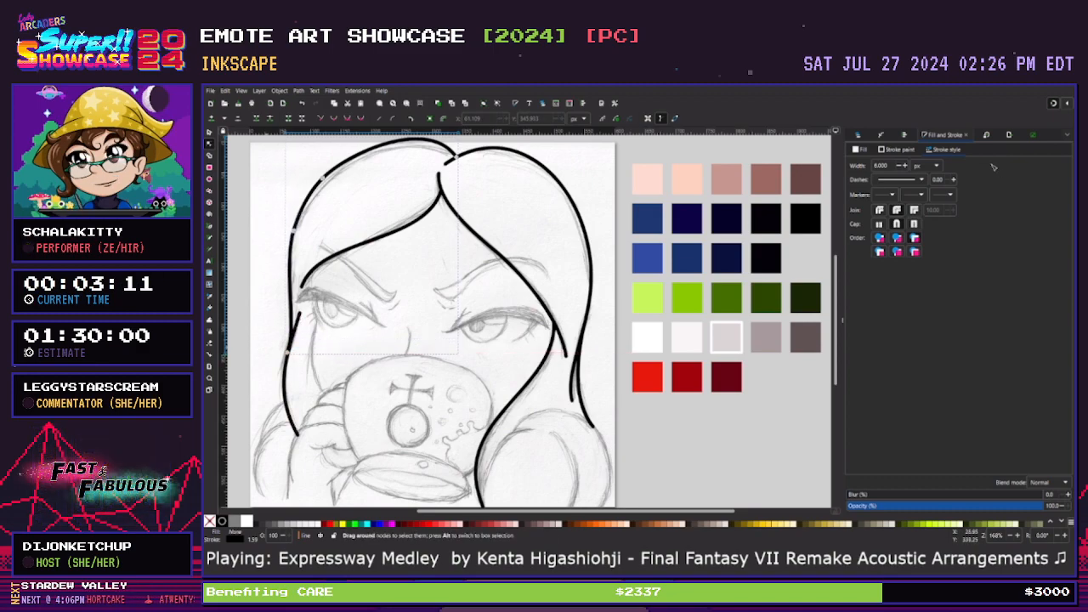
{"action": "left_click", "coordinate": [268, 347]}
Flatten the crown curve of the left outer hair contour and shift its upper side node inward
{"action": "left_click_drag", "start_coordinate": [836, 301], "coordinate": [836, 291]}
{"action": "left_click", "coordinate": [396, 174]}
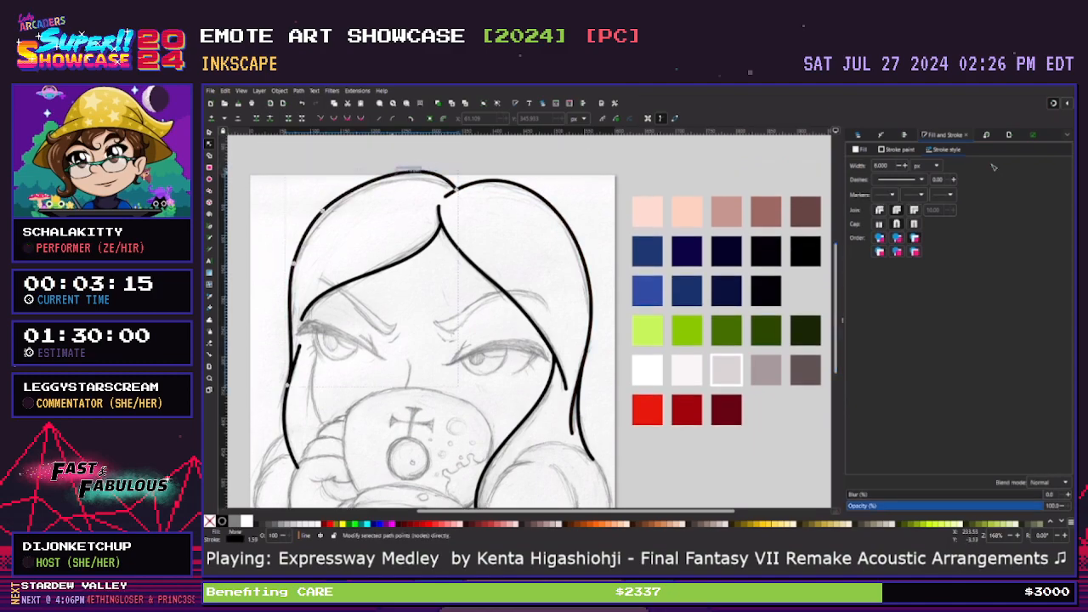
{"action": "left_click", "coordinate": [455, 189]}
{"action": "left_click_drag", "start_coordinate": [428, 149], "coordinate": [418, 159]}
{"action": "left_click", "coordinate": [307, 234]}
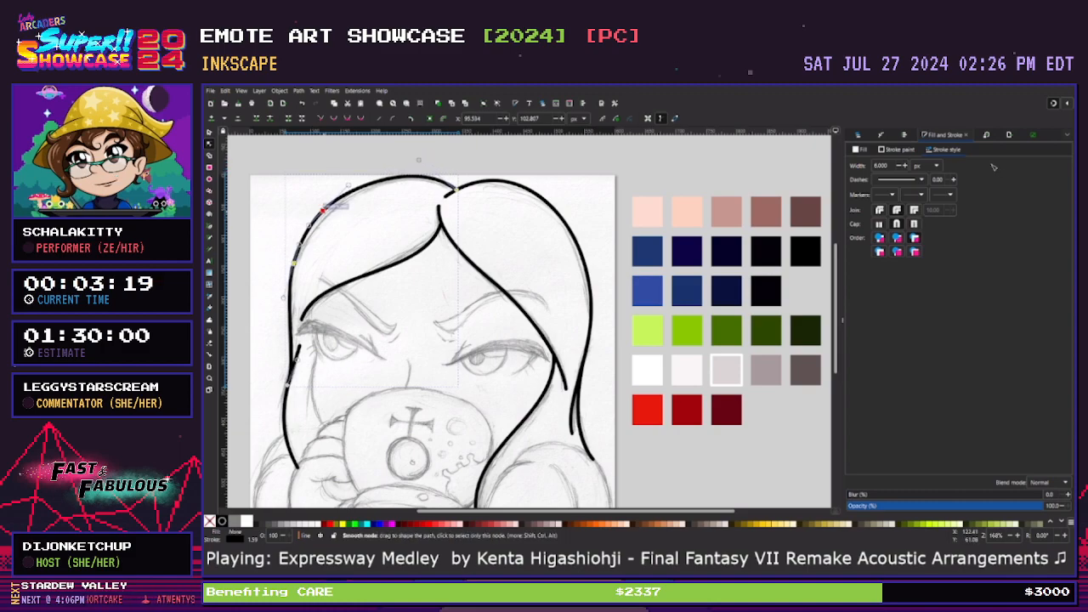
{"action": "left_click_drag", "start_coordinate": [323, 210], "coordinate": [325, 217]}
{"action": "left_click", "coordinate": [475, 161]}
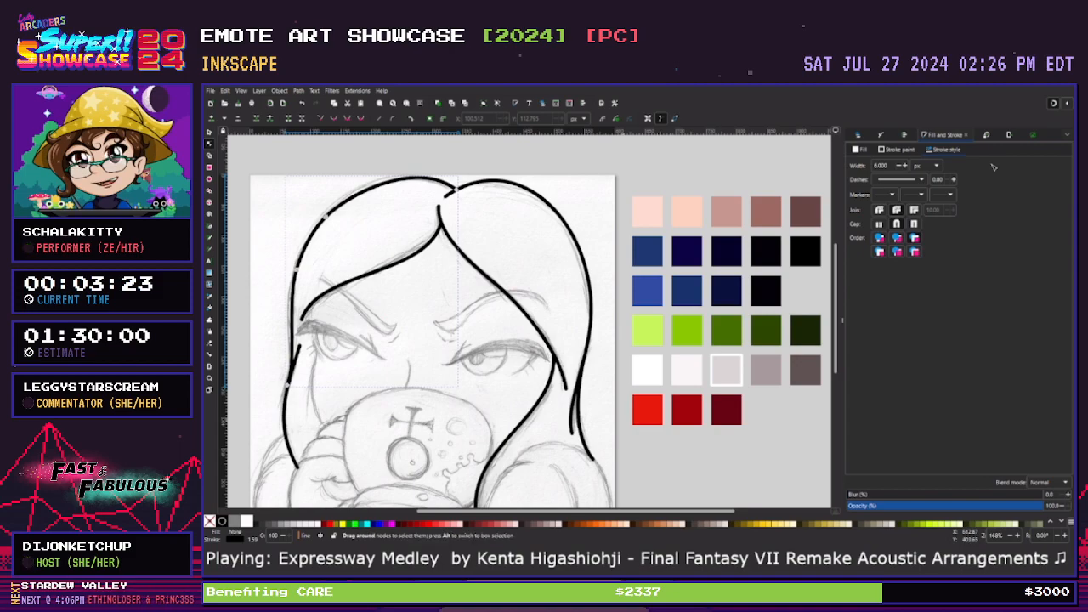
{"action": "key", "text": "Escape"}
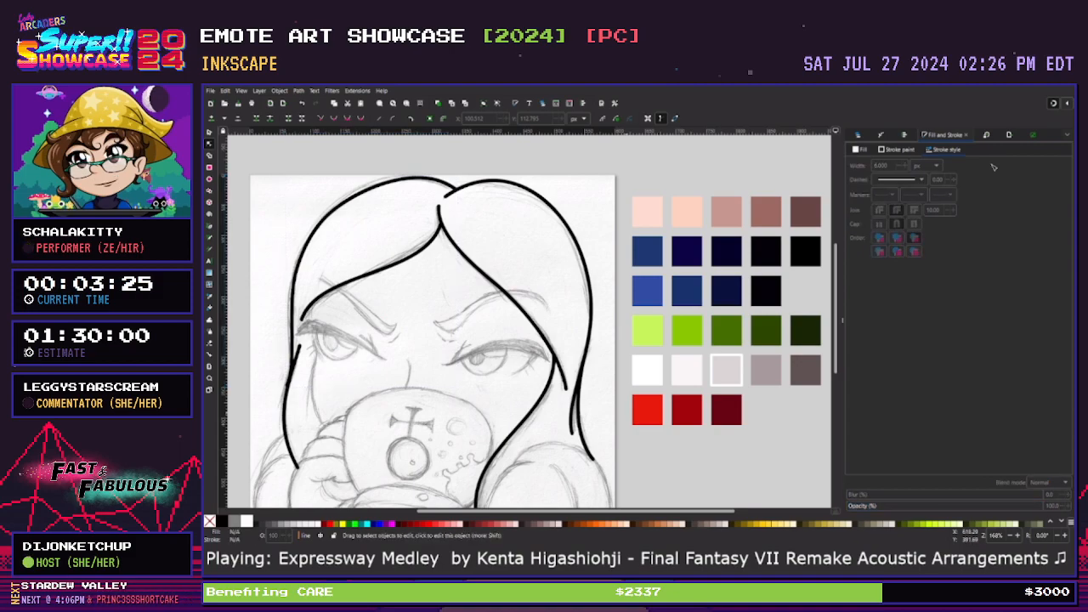
Delete the Cover up layer and add a new layer named "hand + cup" above the line layer
{"action": "left_click_drag", "start_coordinate": [836, 307], "coordinate": [836, 327]}
{"action": "key", "text": "ctrl+shift+l"}
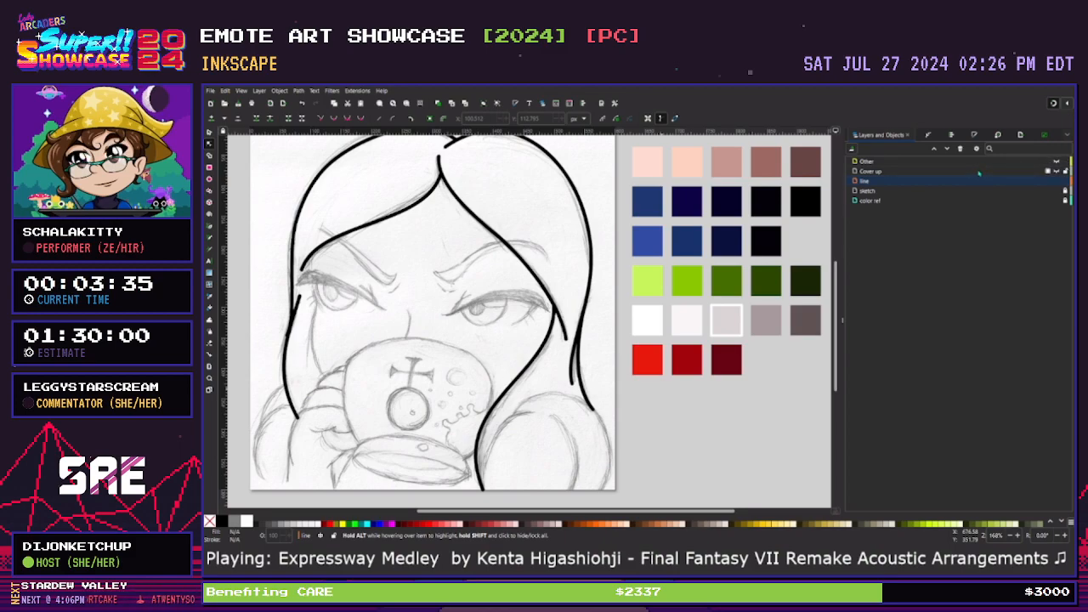
{"action": "left_click", "coordinate": [978, 172]}
{"action": "key", "text": "Delete"}
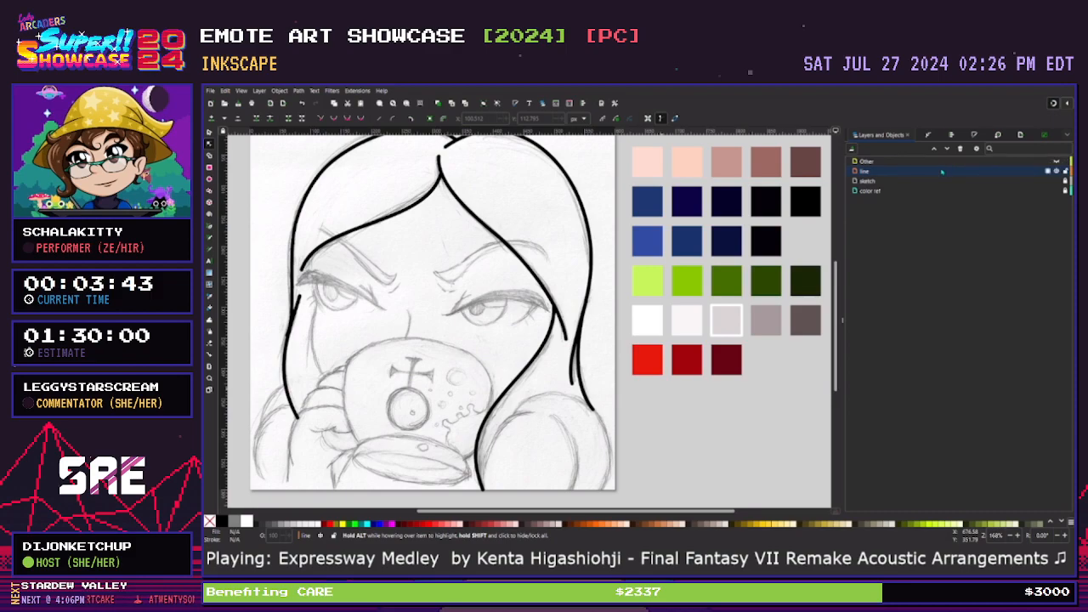
{"action": "key", "text": "alt+Tab"}
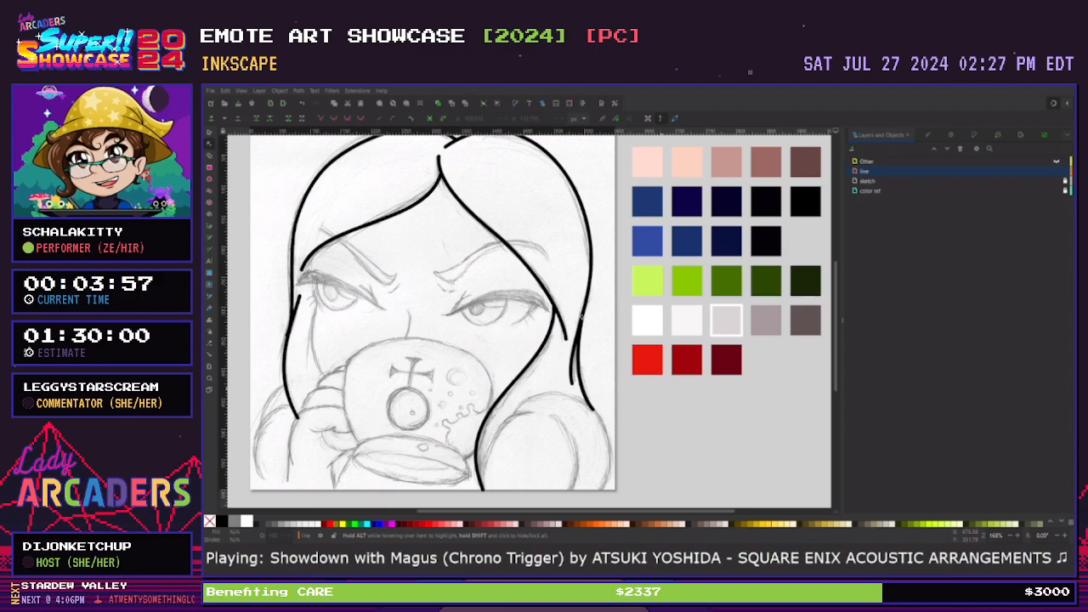
{"action": "key", "text": "Return"}
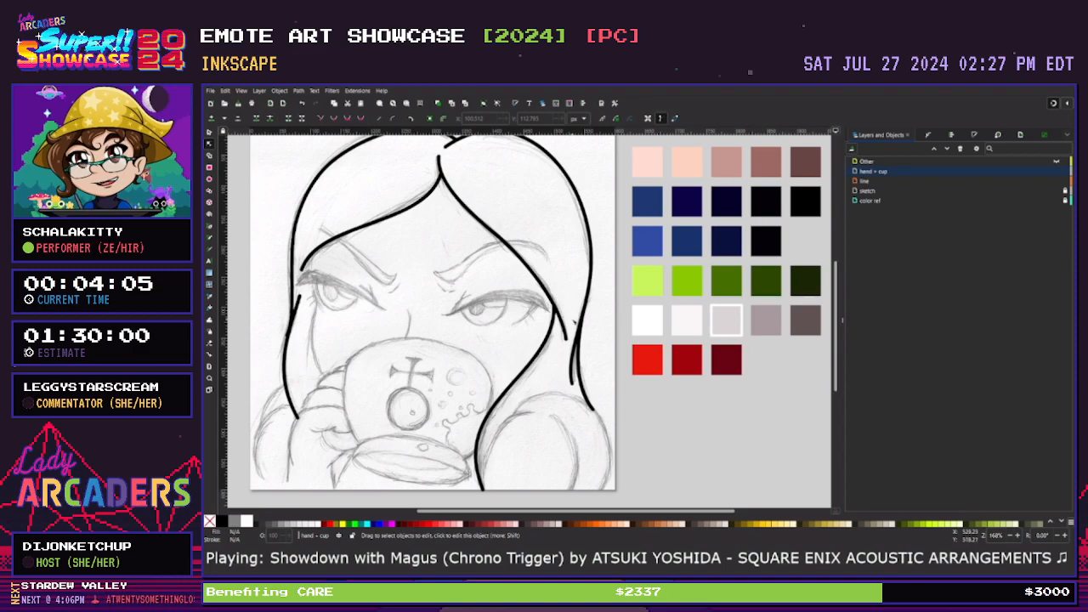
Trace the back of the hand on the hand + cup layer as a freehand line from the cup's edge around to the wrist
{"action": "scroll", "coordinate": [446, 425], "scroll_direction": "up", "scroll_amount": 1}
{"action": "scroll", "coordinate": [446, 425], "scroll_direction": "down", "scroll_amount": 1}
{"action": "key", "text": "plus"}
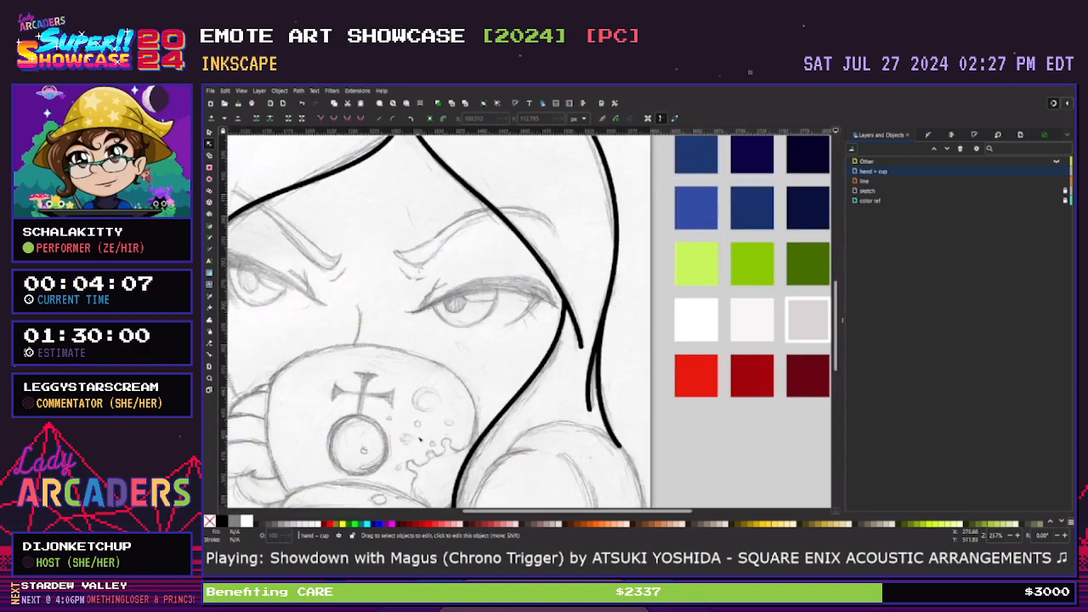
{"action": "scroll", "coordinate": [527, 323], "scroll_direction": "left", "scroll_amount": 6}
{"action": "scroll", "coordinate": [527, 323], "scroll_direction": "down", "scroll_amount": 2}
{"action": "scroll", "coordinate": [601, 320], "scroll_direction": "down", "scroll_amount": 1}
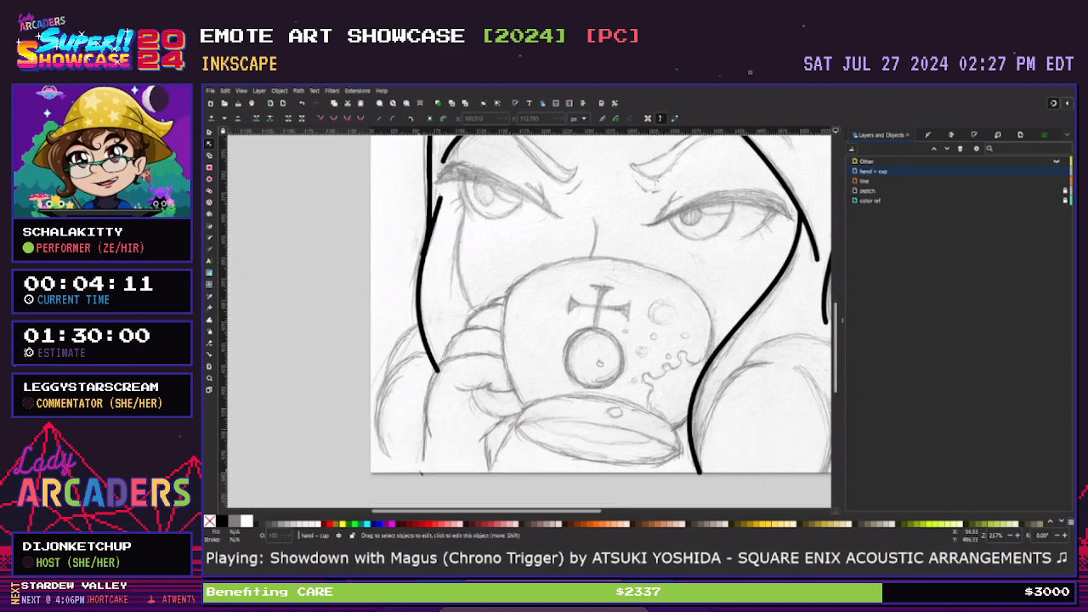
{"action": "key", "text": "p"}
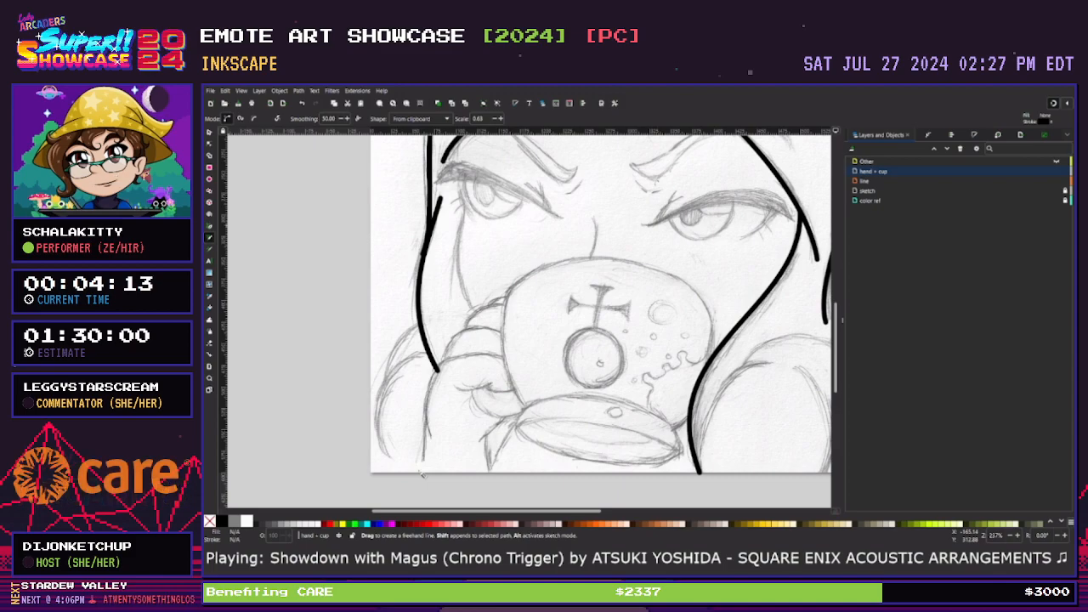
{"action": "left_click_drag", "start_coordinate": [422, 473], "coordinate": [422, 473]}
{"action": "left_click_drag", "start_coordinate": [426, 405], "coordinate": [433, 437]}
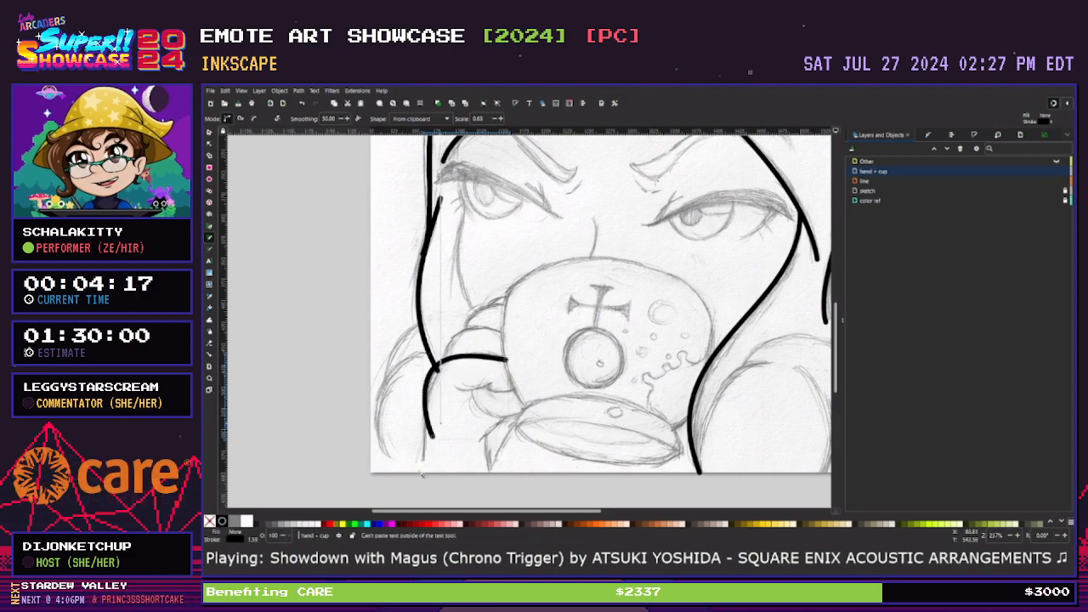
Reposition the hand outline's middle node and wrist end node, and round the curve near the cup to follow the sketch
{"action": "key", "text": "n"}
{"action": "left_click", "coordinate": [428, 382]}
{"action": "mouse_move", "coordinate": [426, 386]}
{"action": "left_mouse_down"}
{"action": "mouse_move", "coordinate": [443, 390]}
{"action": "mouse_move", "coordinate": [426, 386]}
{"action": "mouse_move", "coordinate": [443, 361]}
{"action": "left_mouse_up"}
{"action": "left_click", "coordinate": [439, 431]}
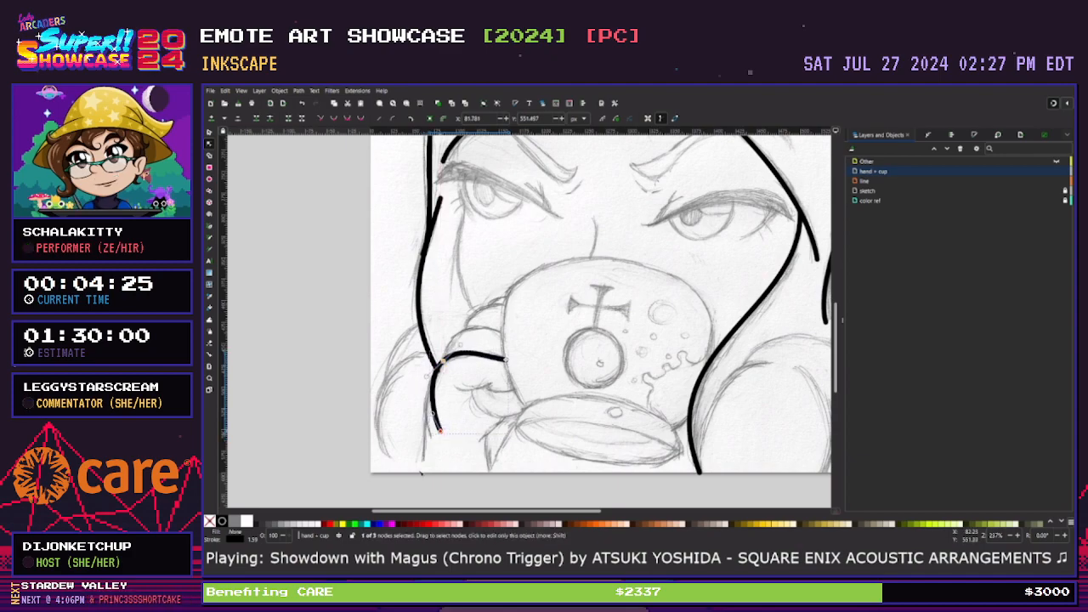
{"action": "left_click_drag", "start_coordinate": [439, 431], "coordinate": [430, 438]}
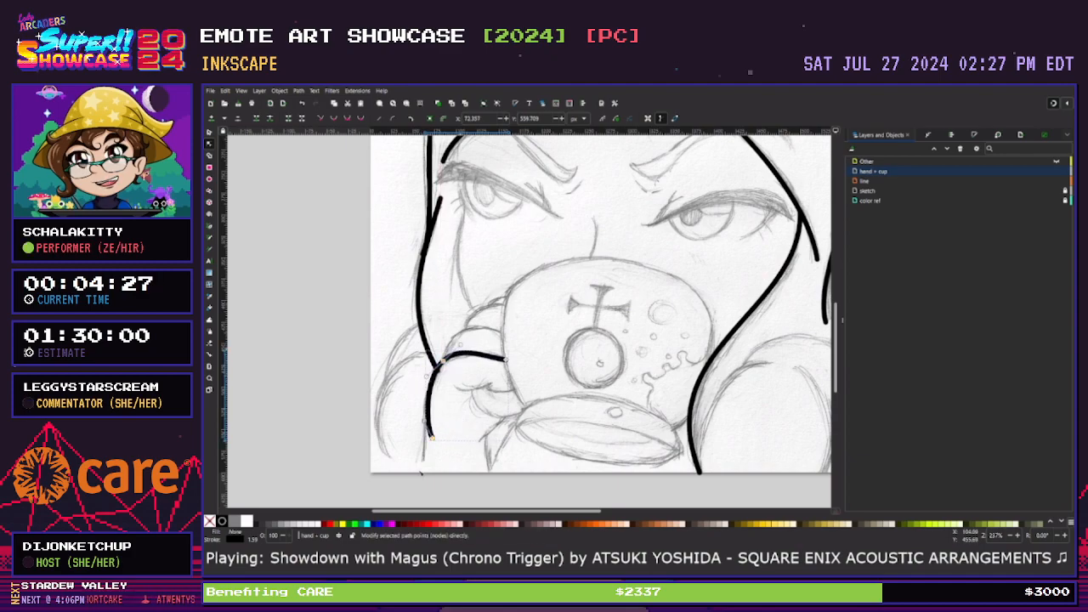
{"action": "left_click", "coordinate": [506, 360]}
{"action": "left_click_drag", "start_coordinate": [485, 356], "coordinate": [489, 351]}
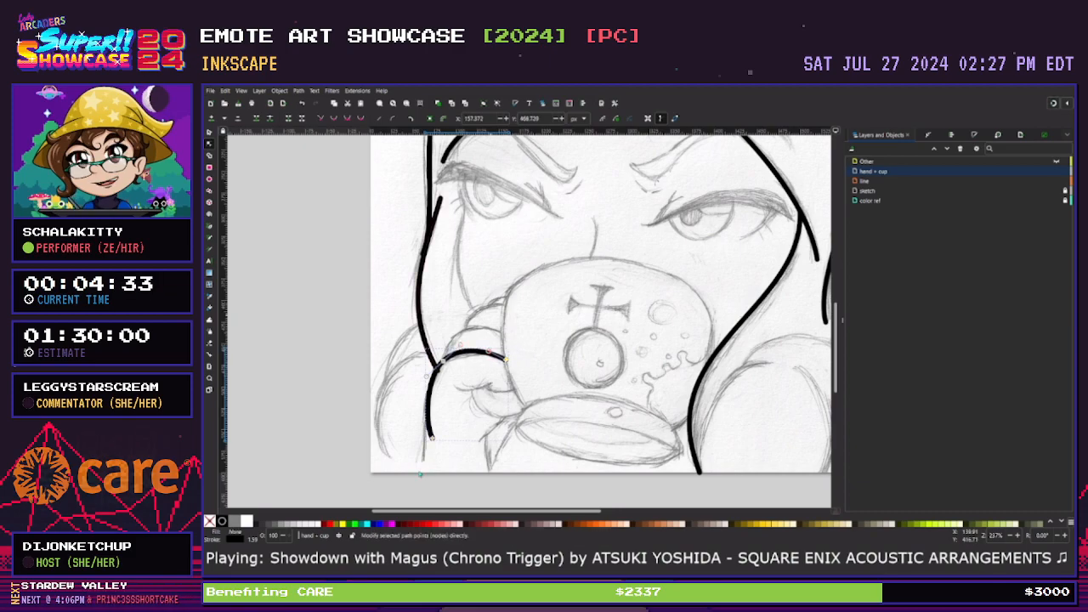
Refine the hand outline by shifting its knuckle node toward the wrist and aligning its end node with the cup's edge
{"action": "left_click", "coordinate": [442, 361], "text": "shift"}
{"action": "left_click_drag", "start_coordinate": [443, 362], "coordinate": [426, 383]}
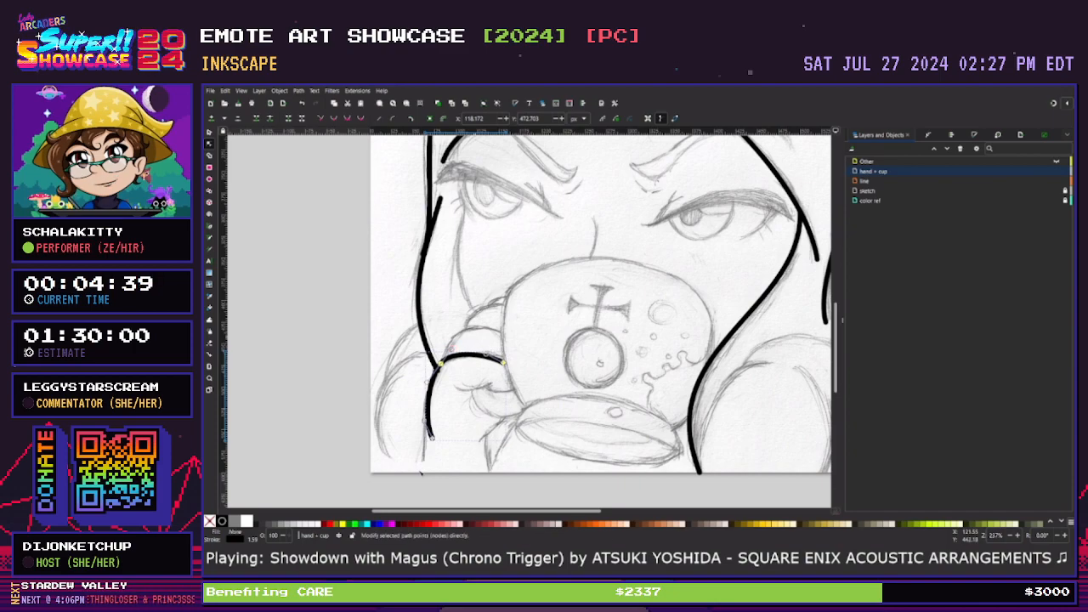
{"action": "left_click", "coordinate": [503, 362]}
{"action": "left_click_drag", "start_coordinate": [503, 362], "coordinate": [505, 361]}
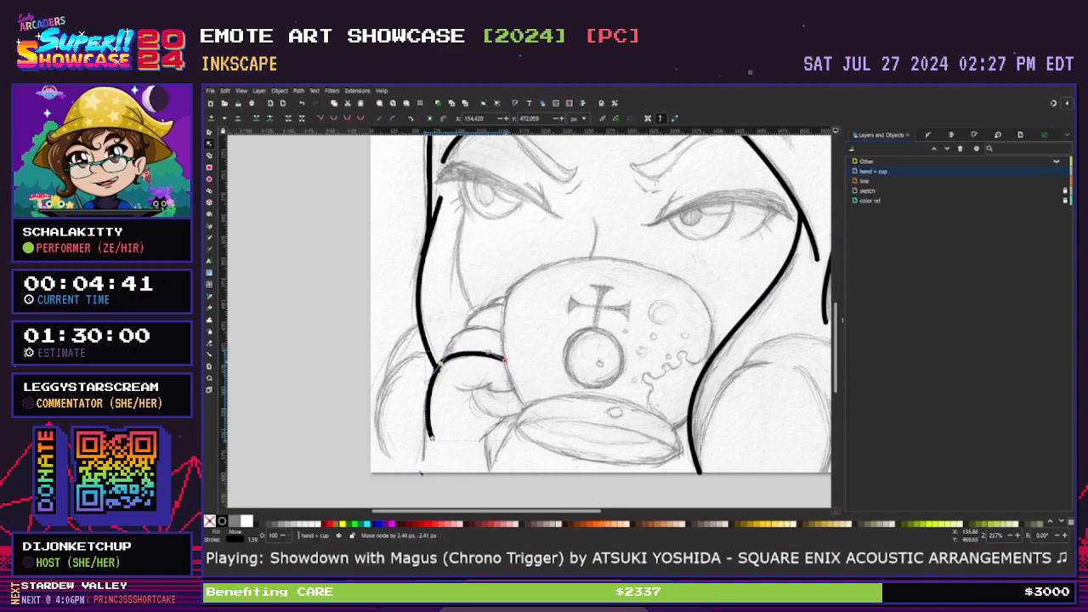
{"action": "left_click", "coordinate": [420, 473]}
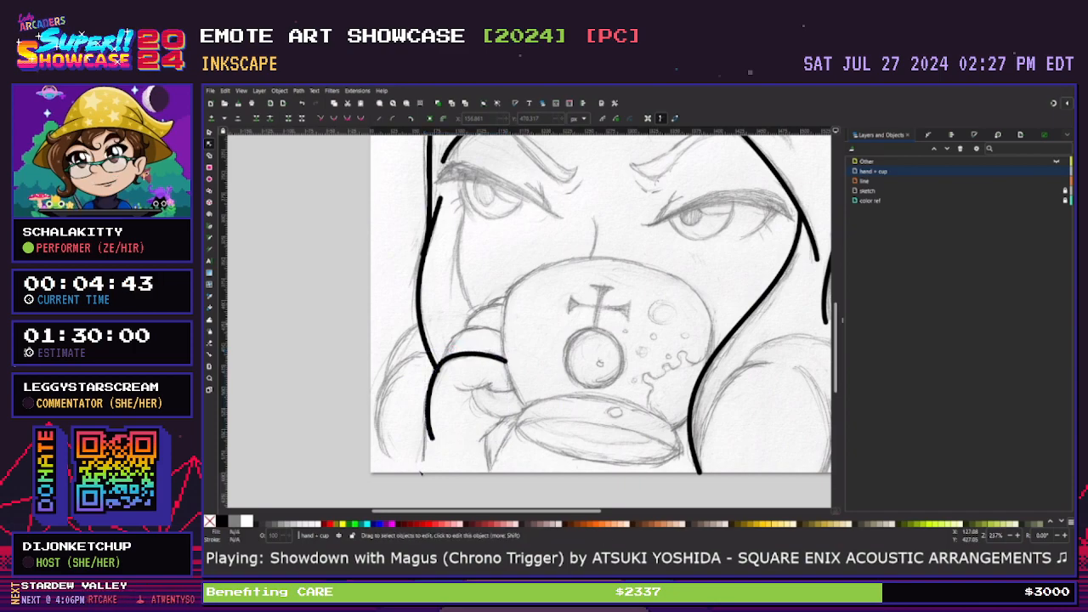
Trace both forearm edges below the hand and the short crease at the heel of the palm as freehand lines
{"action": "left_click", "coordinate": [208, 234]}
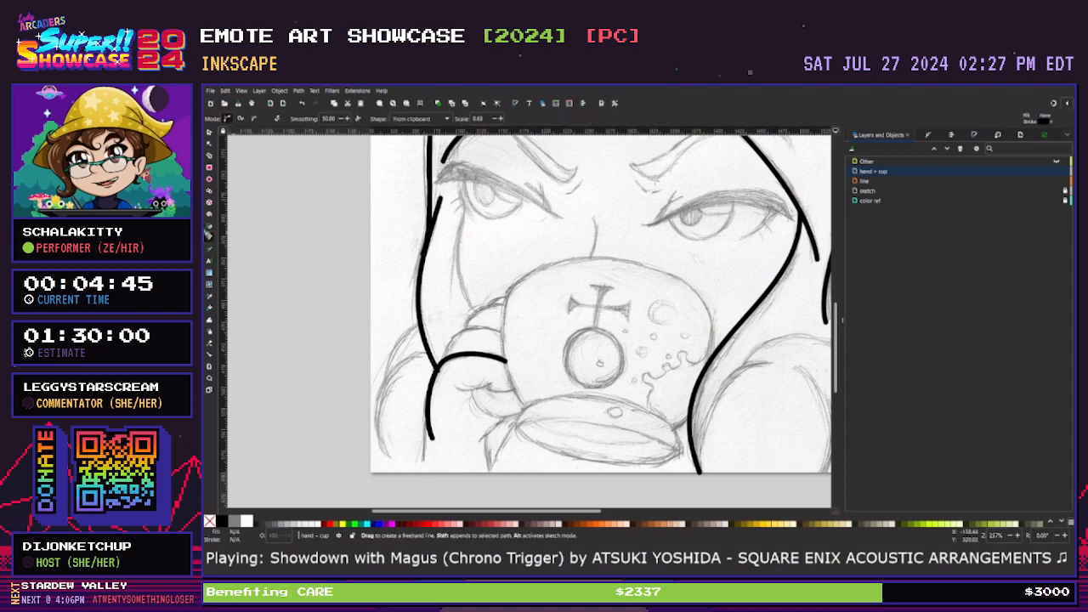
{"action": "left_click_drag", "start_coordinate": [428, 419], "coordinate": [417, 477]}
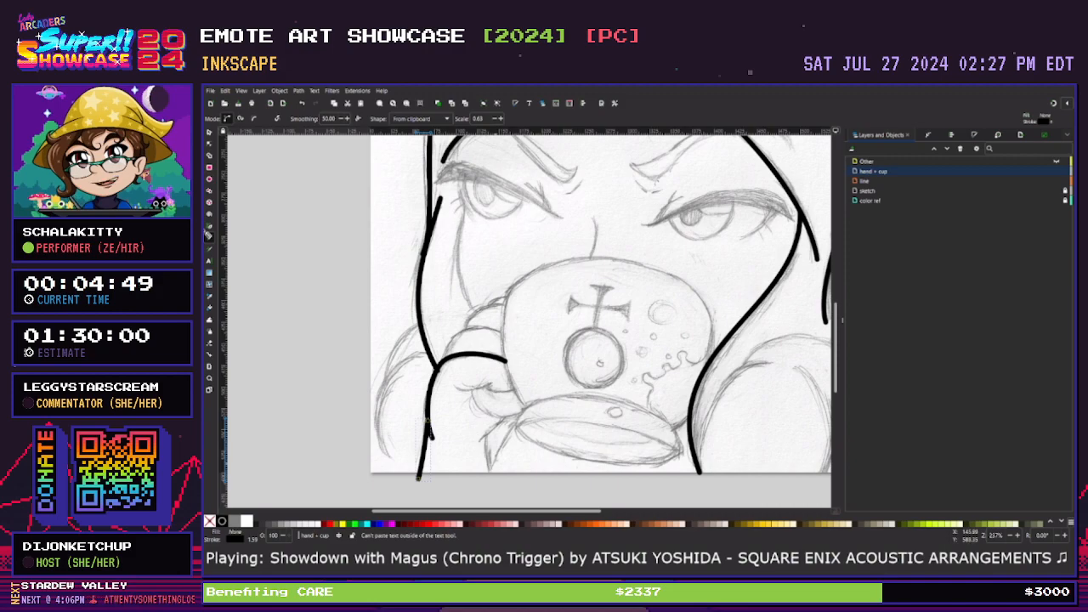
{"action": "left_click_drag", "start_coordinate": [488, 434], "coordinate": [492, 481]}
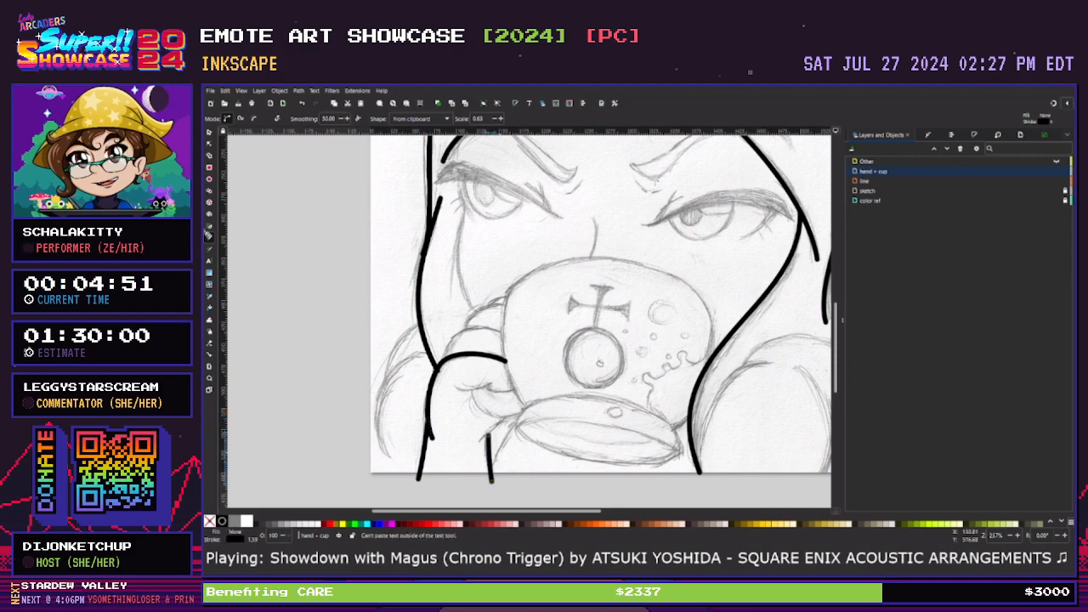
{"action": "left_click_drag", "start_coordinate": [504, 416], "coordinate": [485, 447]}
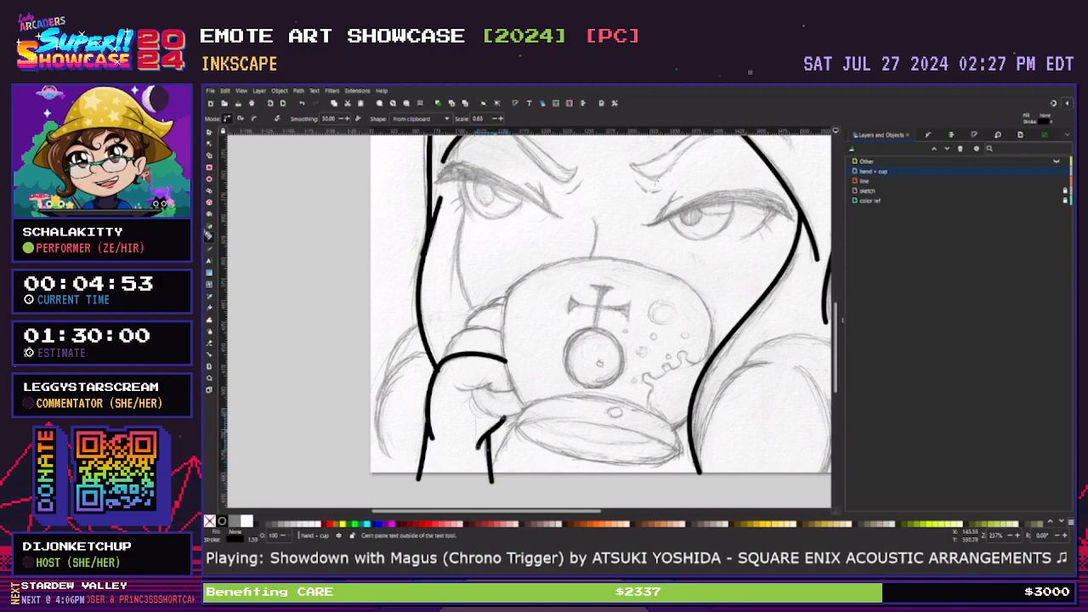
Trace the curled lower fingers and the stacked upper fingers gripping the cup as freehand lines
{"action": "mouse_move", "coordinate": [458, 385]}
{"action": "left_mouse_down"}
{"action": "mouse_move", "coordinate": [519, 387]}
{"action": "mouse_move", "coordinate": [471, 392]}
{"action": "mouse_move", "coordinate": [490, 415]}
{"action": "left_mouse_up"}
{"action": "left_click_drag", "start_coordinate": [469, 393], "coordinate": [529, 406]}
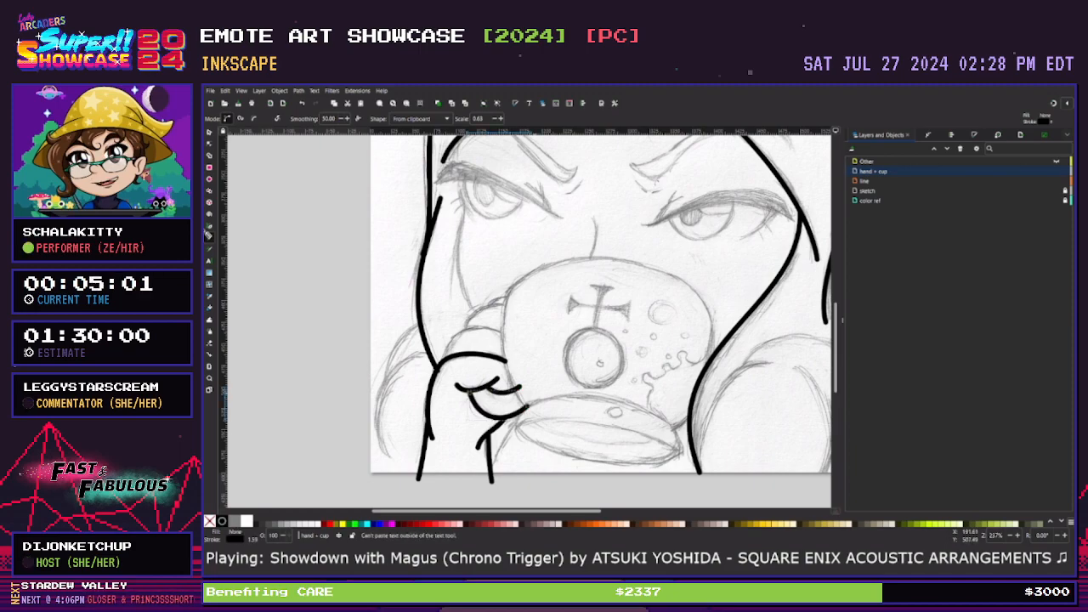
{"action": "mouse_move", "coordinate": [444, 356]}
{"action": "left_mouse_down"}
{"action": "mouse_move", "coordinate": [507, 335]}
{"action": "mouse_move", "coordinate": [508, 293]}
{"action": "left_mouse_up"}
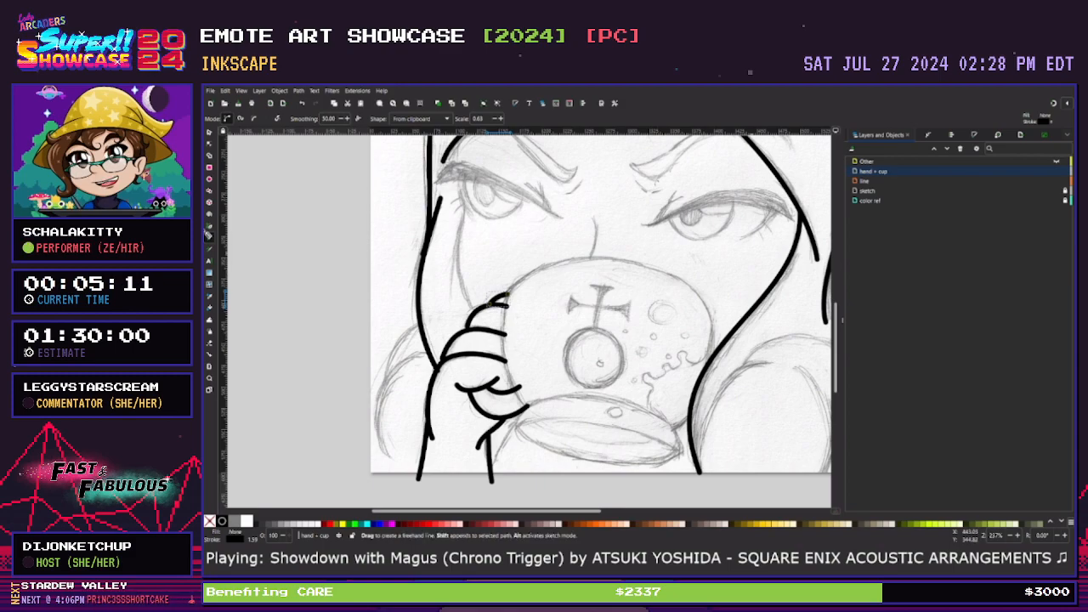
Trace the cup body as a freehand line along the finger side, over the top and down the far side to the base
{"action": "left_click_drag", "start_coordinate": [490, 303], "coordinate": [525, 409]}
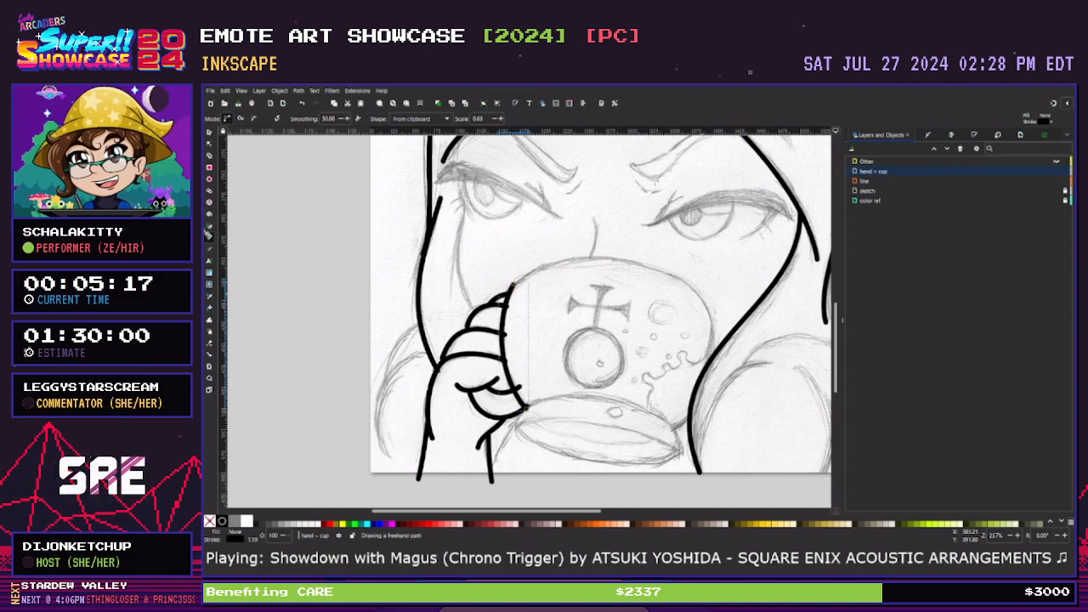
{"action": "left_click_drag", "start_coordinate": [510, 293], "coordinate": [671, 425]}
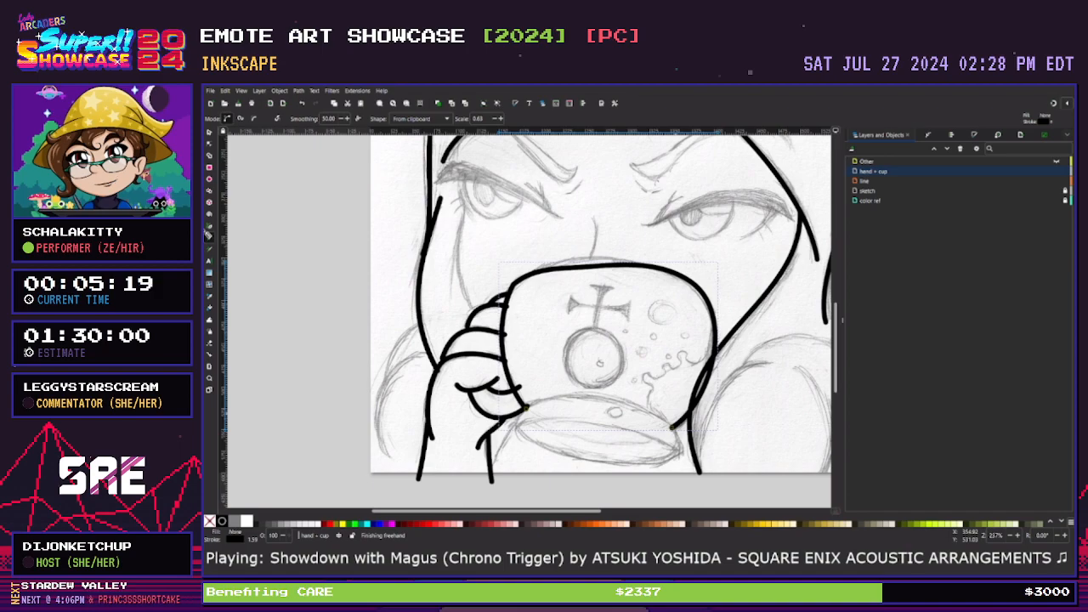
{"action": "key", "text": "x"}
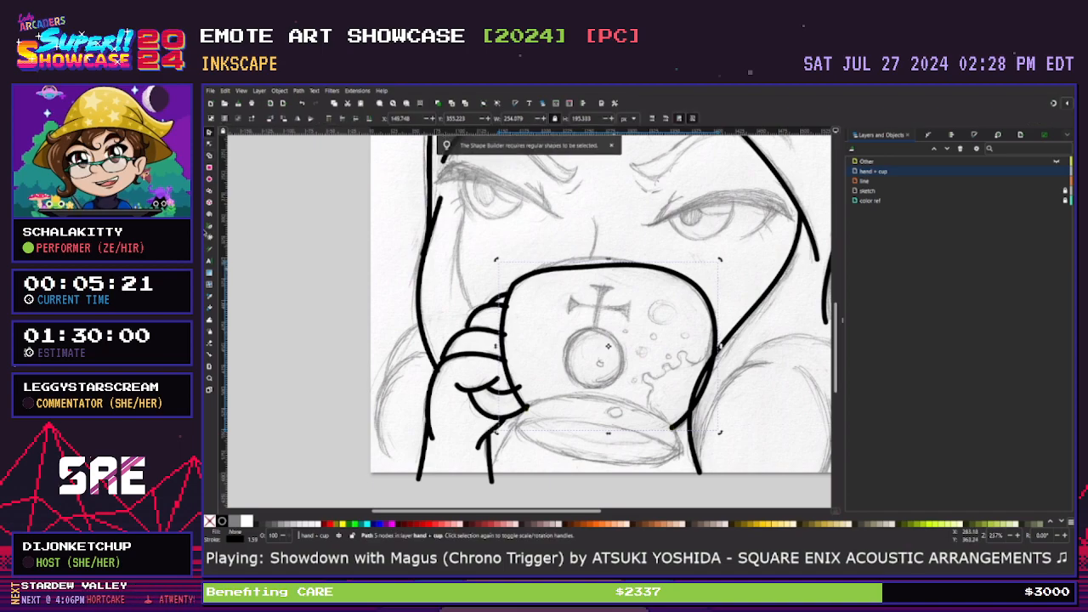
Simplify the cup outline by adding a node on its far shoulder and deleting the two nodes along the top curve
{"action": "key", "text": "n"}
{"action": "left_click_drag", "start_coordinate": [585, 267], "coordinate": [580, 257]}
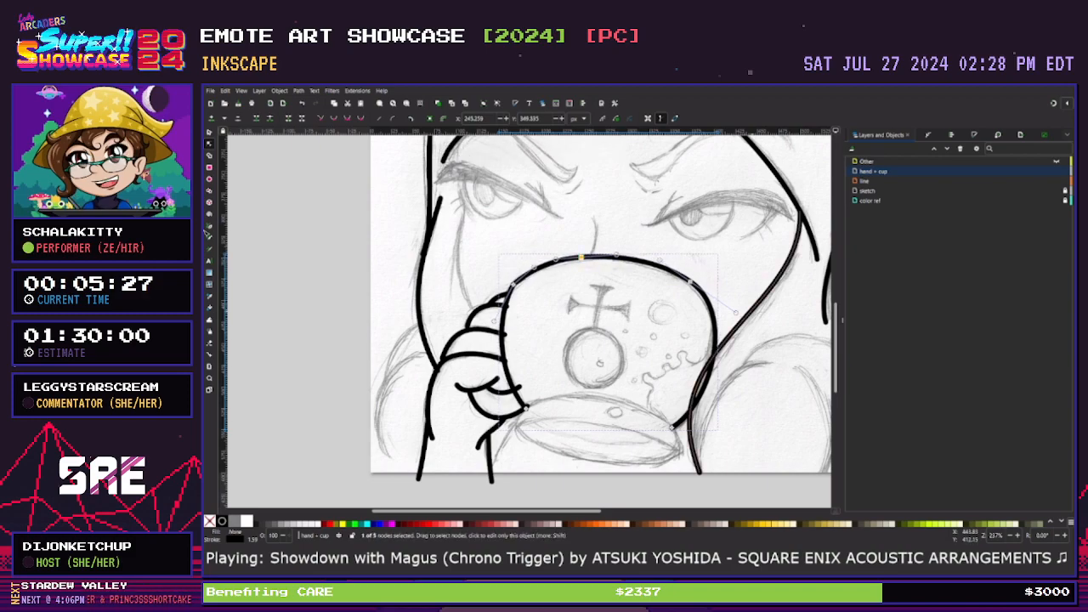
{"action": "left_click", "coordinate": [710, 304]}
{"action": "double_click", "coordinate": [712, 308]}
{"action": "left_click", "coordinate": [690, 281]}
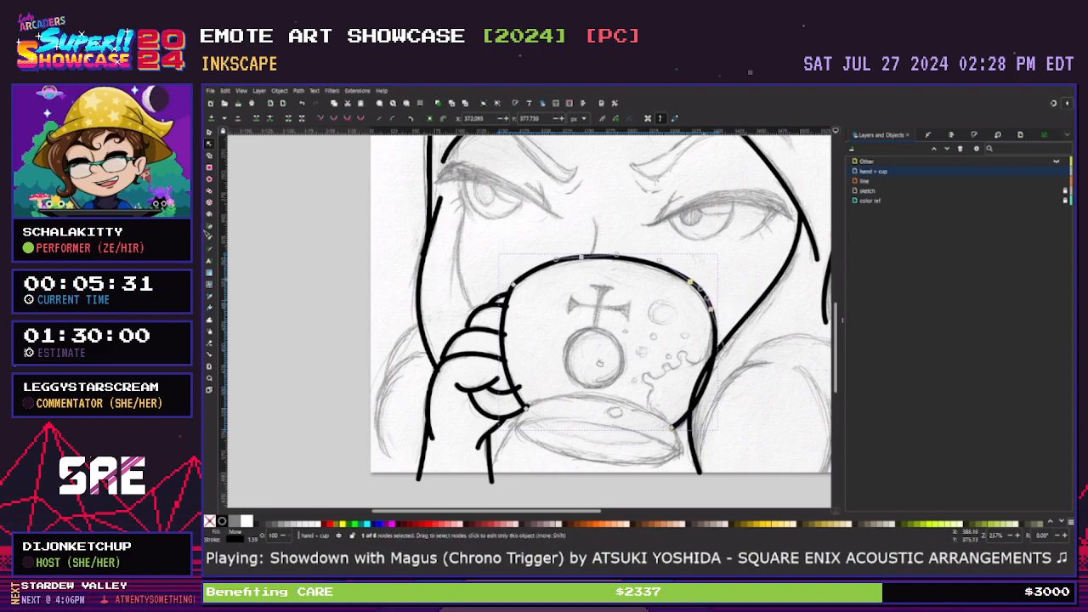
{"action": "key", "text": "Delete"}
{"action": "left_click", "coordinate": [581, 256]}
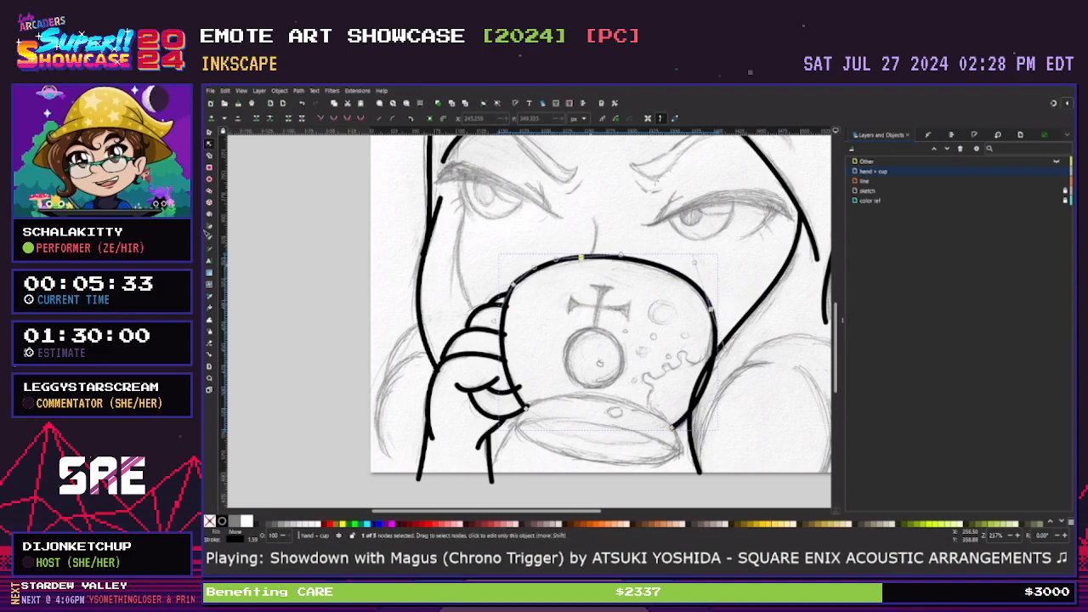
{"action": "key", "text": "Delete"}
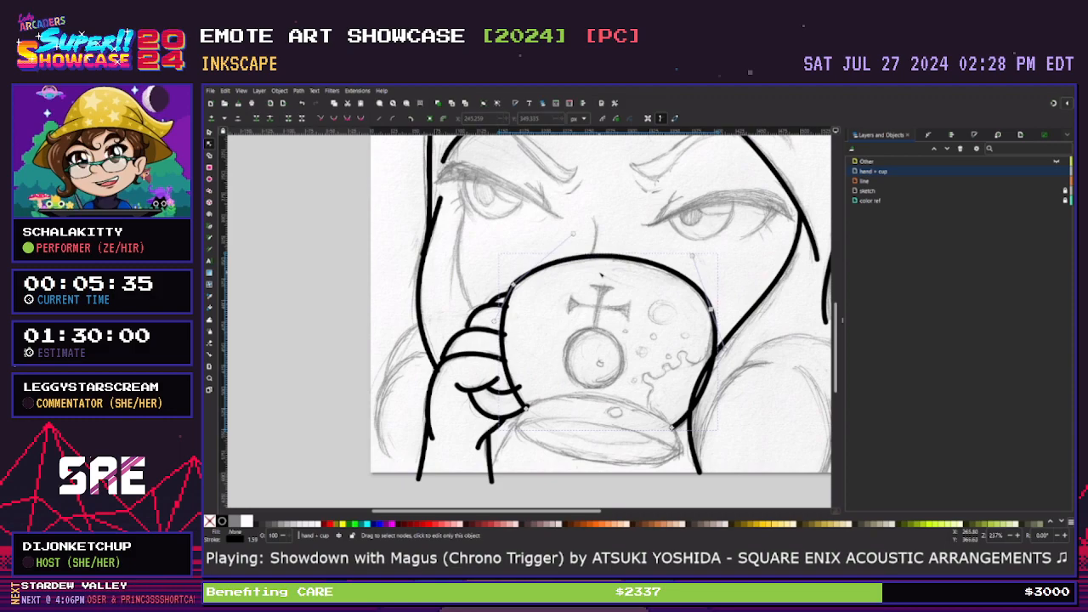
Nudge the cup's far shoulder node inward and adjust both top curve handles to flatten the cup's upper edge
{"action": "left_click", "coordinate": [711, 309]}
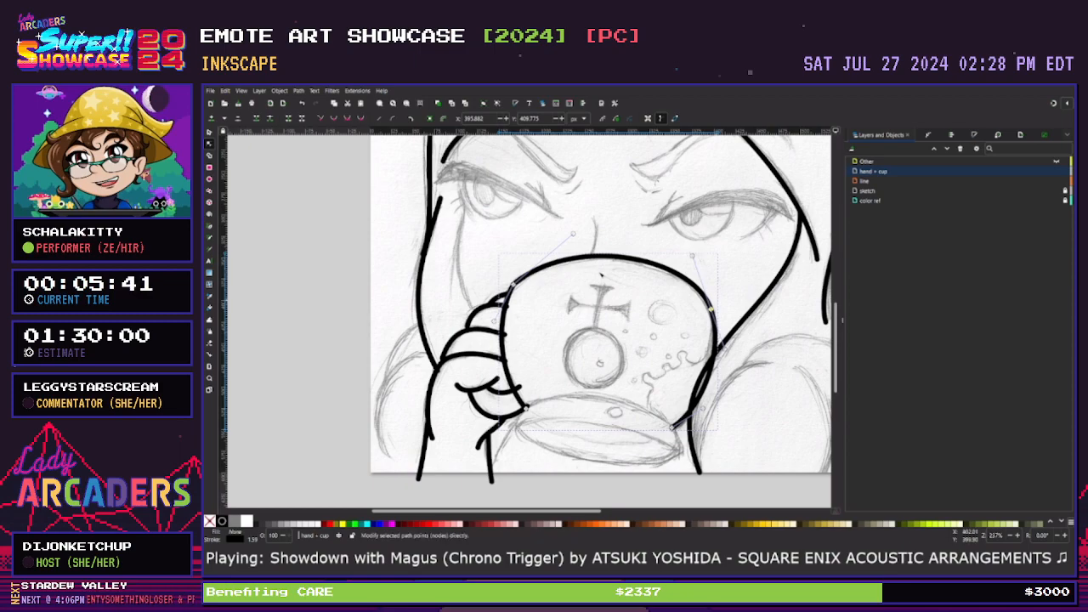
{"action": "mouse_move", "coordinate": [710, 309]}
{"action": "left_mouse_down"}
{"action": "mouse_move", "coordinate": [718, 305]}
{"action": "mouse_move", "coordinate": [711, 309]}
{"action": "left_mouse_up"}
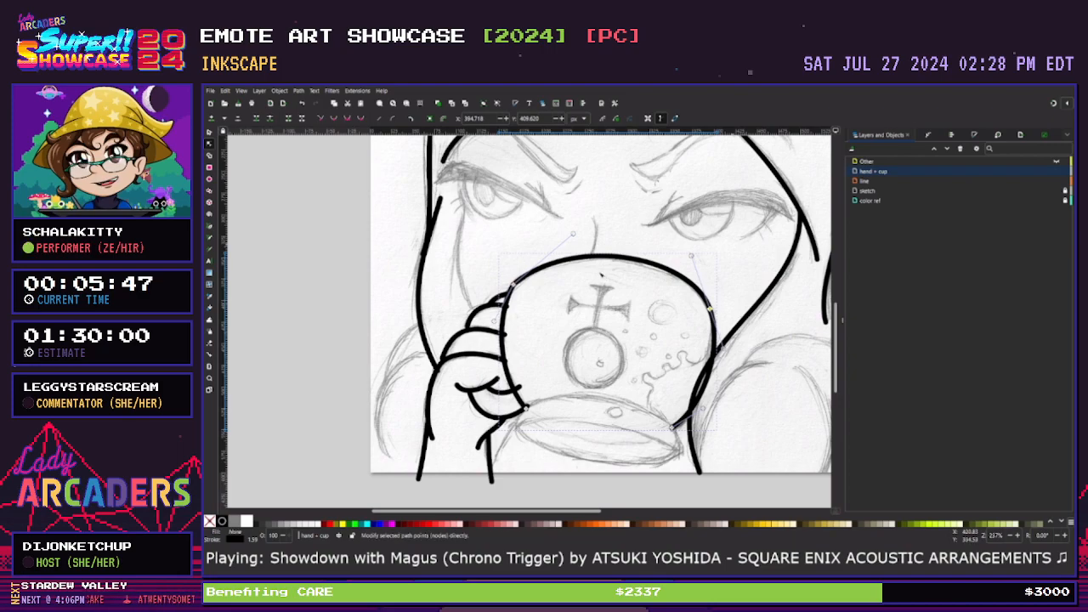
{"action": "left_click_drag", "start_coordinate": [692, 255], "coordinate": [681, 262]}
{"action": "left_click_drag", "start_coordinate": [573, 235], "coordinate": [575, 247]}
{"action": "left_click_drag", "start_coordinate": [680, 261], "coordinate": [680, 265]}
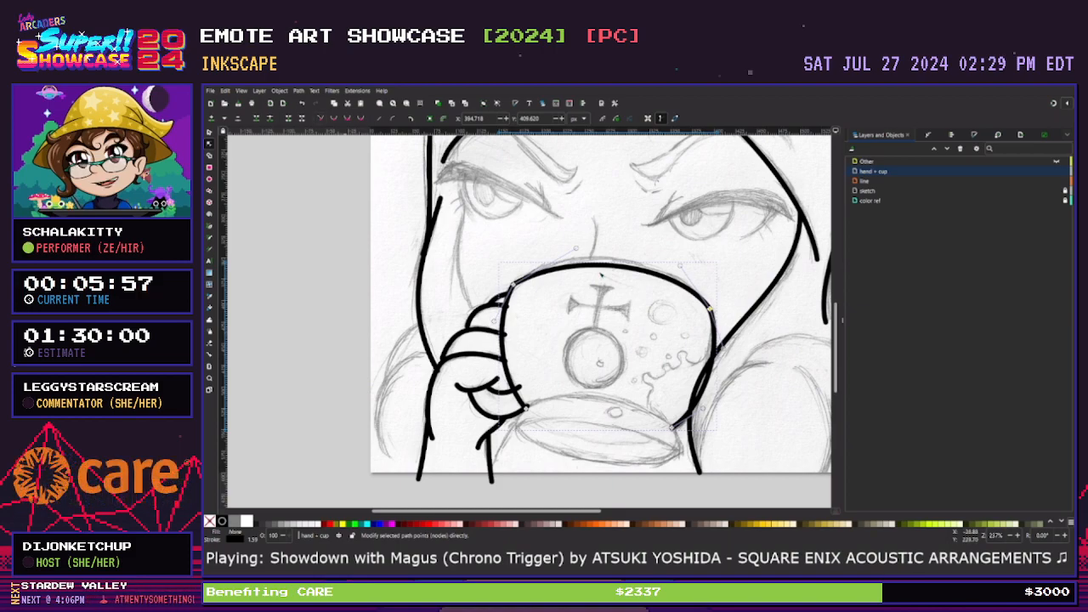
Fine-tune the cup's far shoulder node and its surrounding curve handles to smooth the transition between top edge and side
{"action": "left_click", "coordinate": [723, 346]}
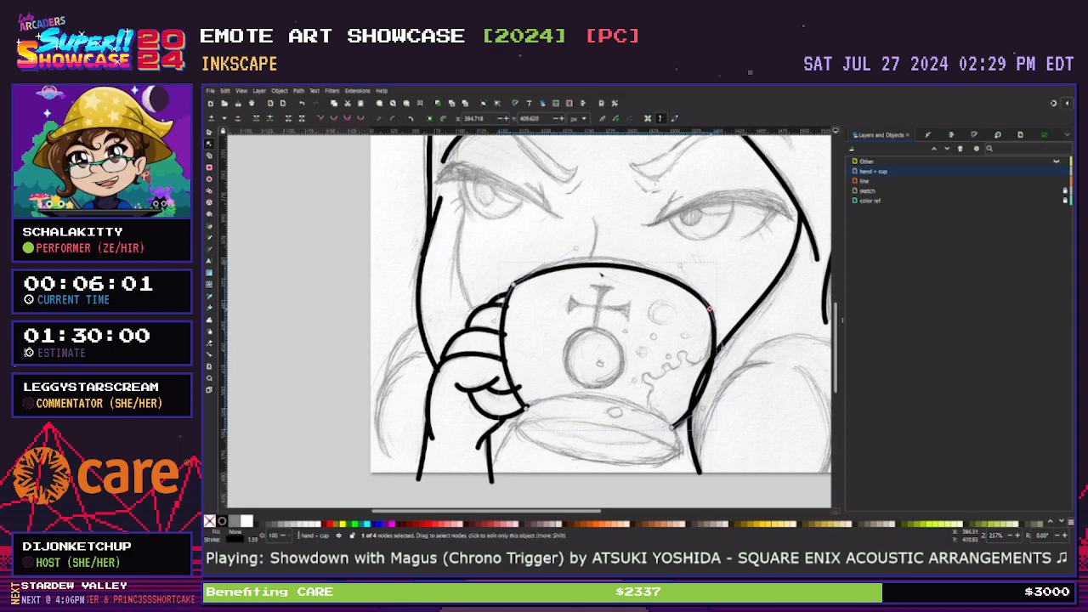
{"action": "left_click", "coordinate": [710, 307]}
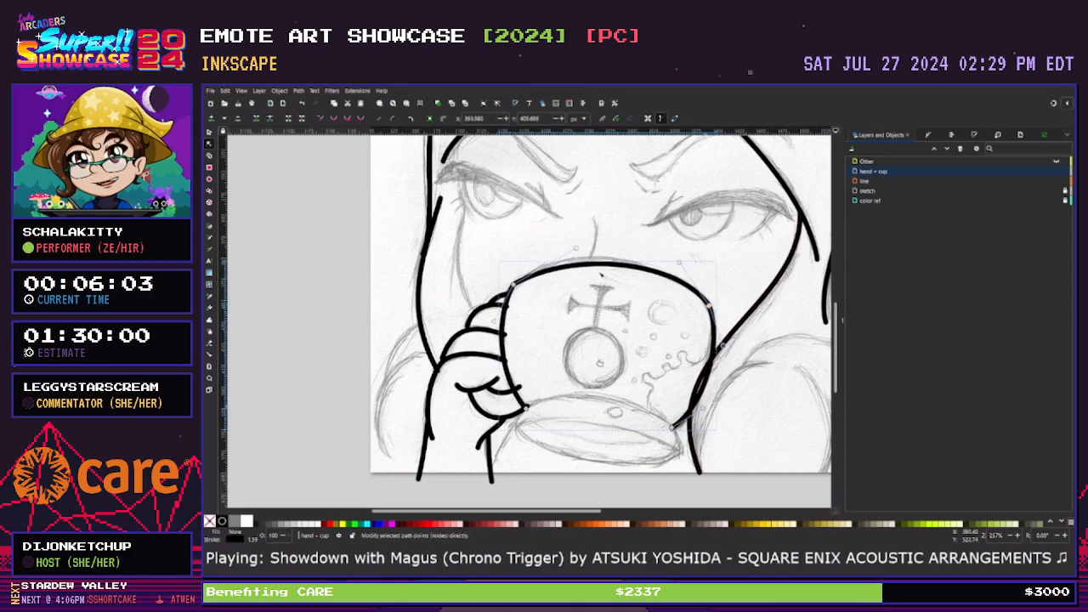
{"action": "left_click_drag", "start_coordinate": [724, 345], "coordinate": [722, 342]}
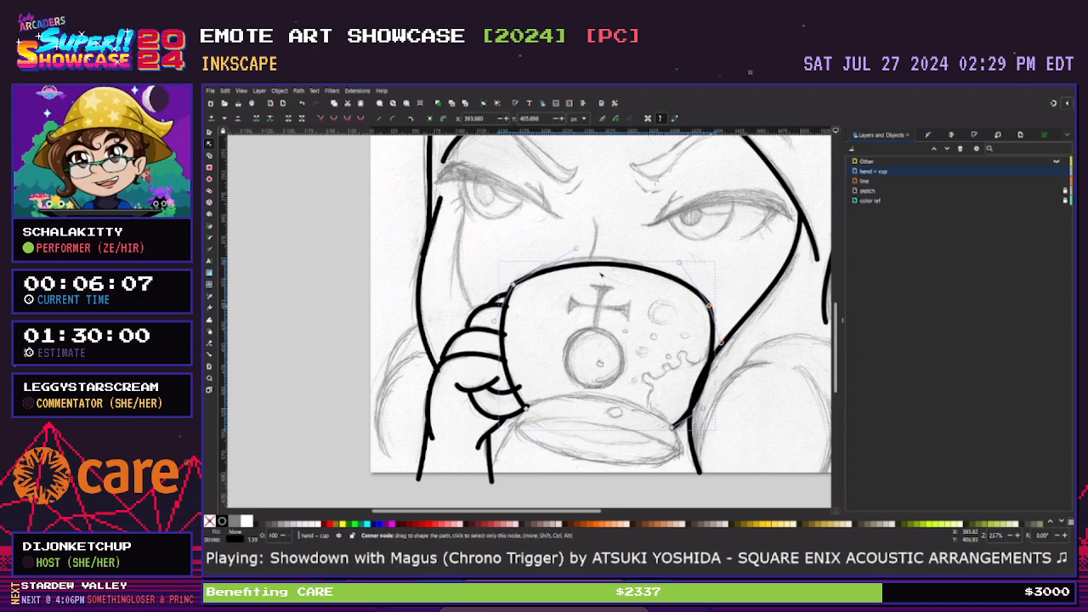
{"action": "left_click_drag", "start_coordinate": [710, 305], "coordinate": [711, 310]}
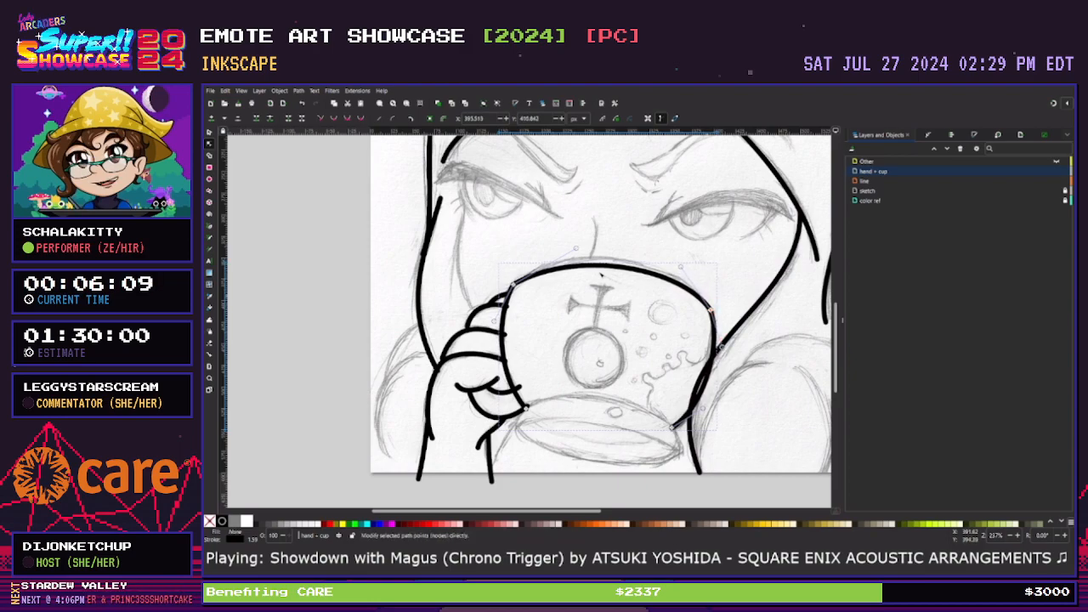
{"action": "left_click_drag", "start_coordinate": [680, 267], "coordinate": [677, 269]}
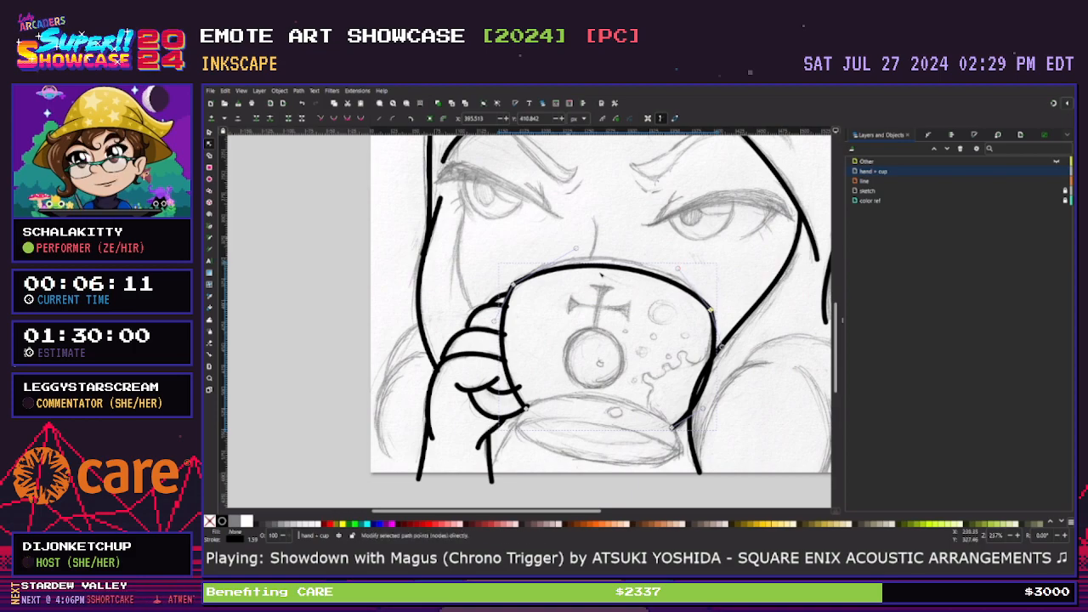
{"action": "left_click_drag", "start_coordinate": [577, 248], "coordinate": [577, 251]}
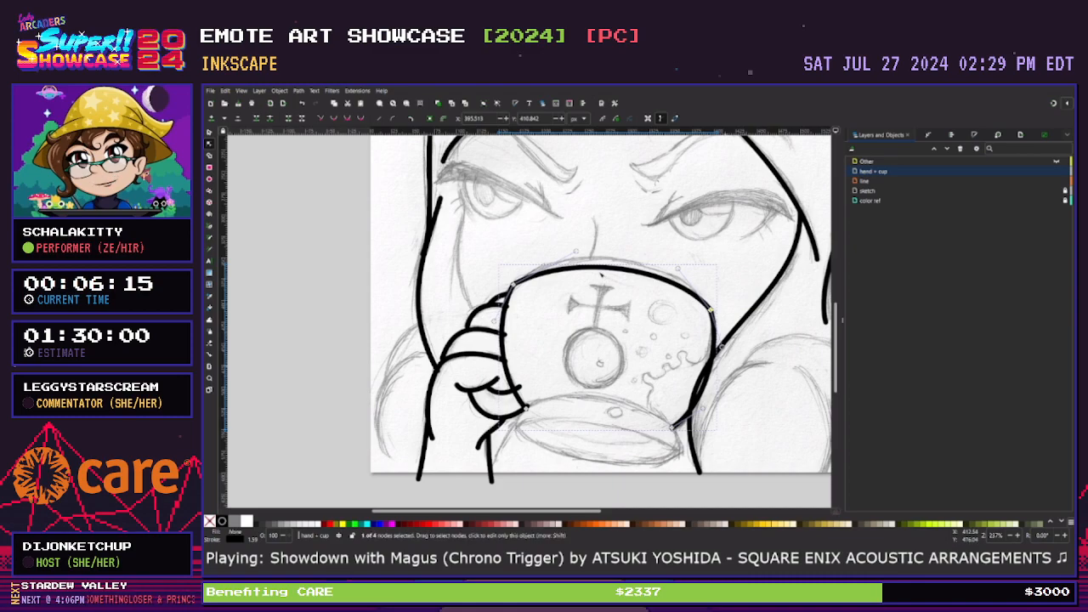
{"action": "left_click_drag", "start_coordinate": [720, 346], "coordinate": [725, 344]}
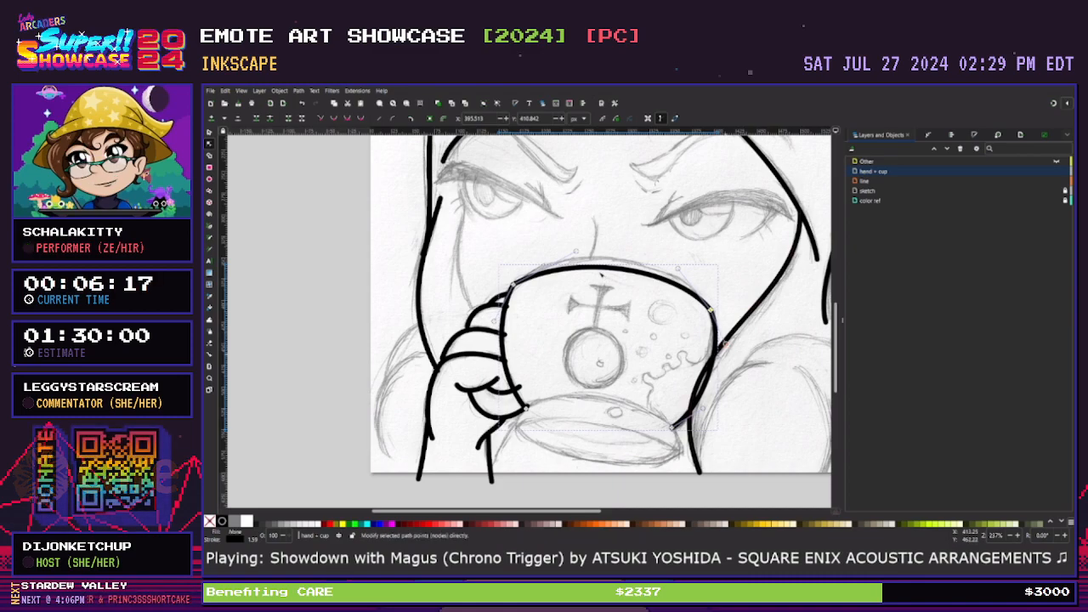
{"action": "key", "text": "Escape"}
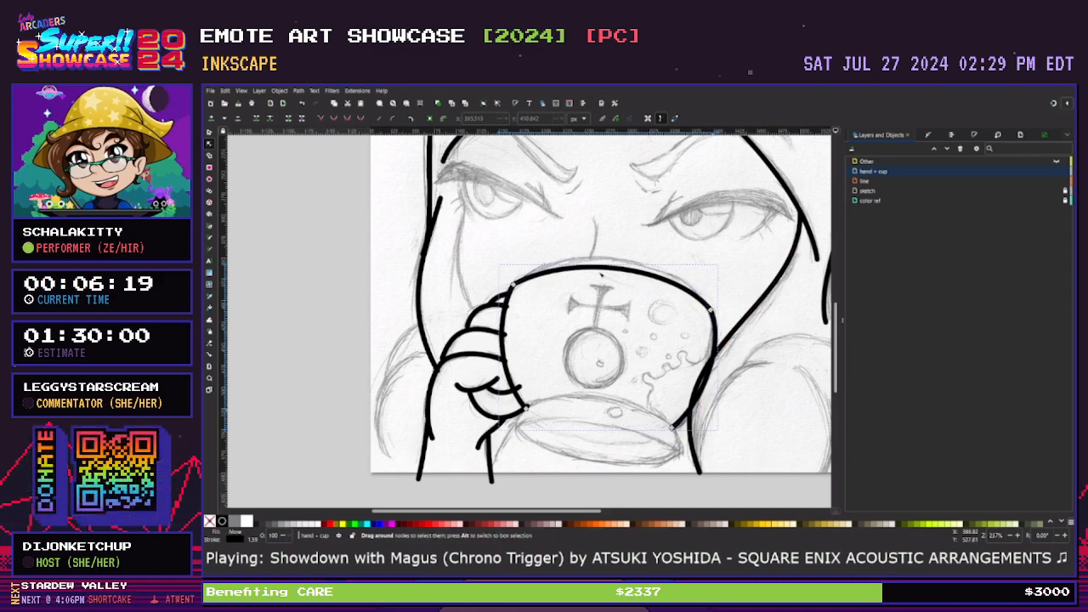
Trace the upper edge of the cup's foot as a freehand arc from the fingers to the far end of the foot
{"action": "key", "text": "p"}
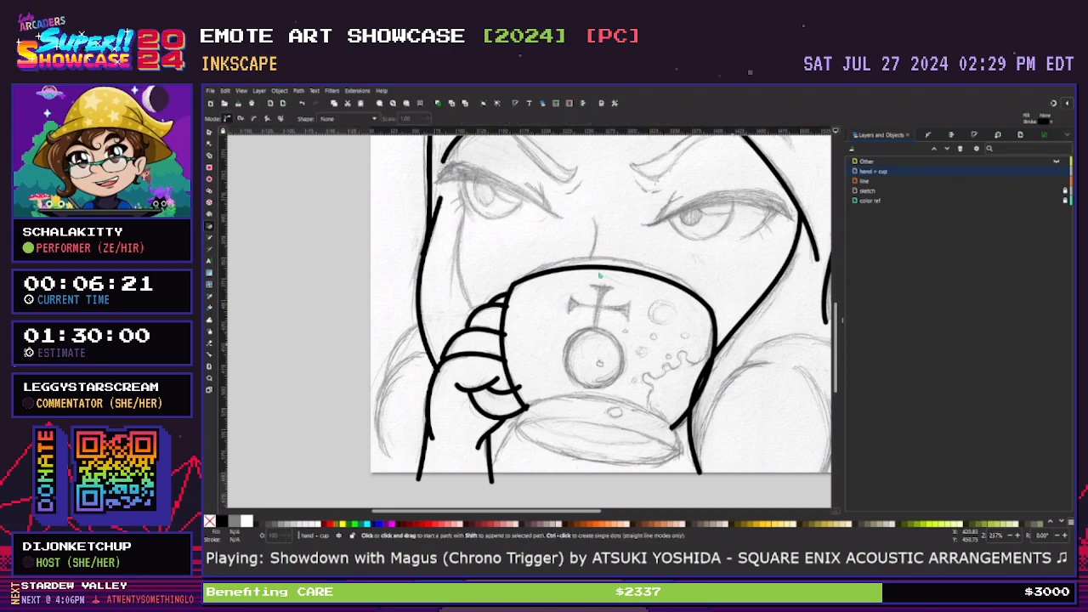
{"action": "left_click", "coordinate": [601, 275]}
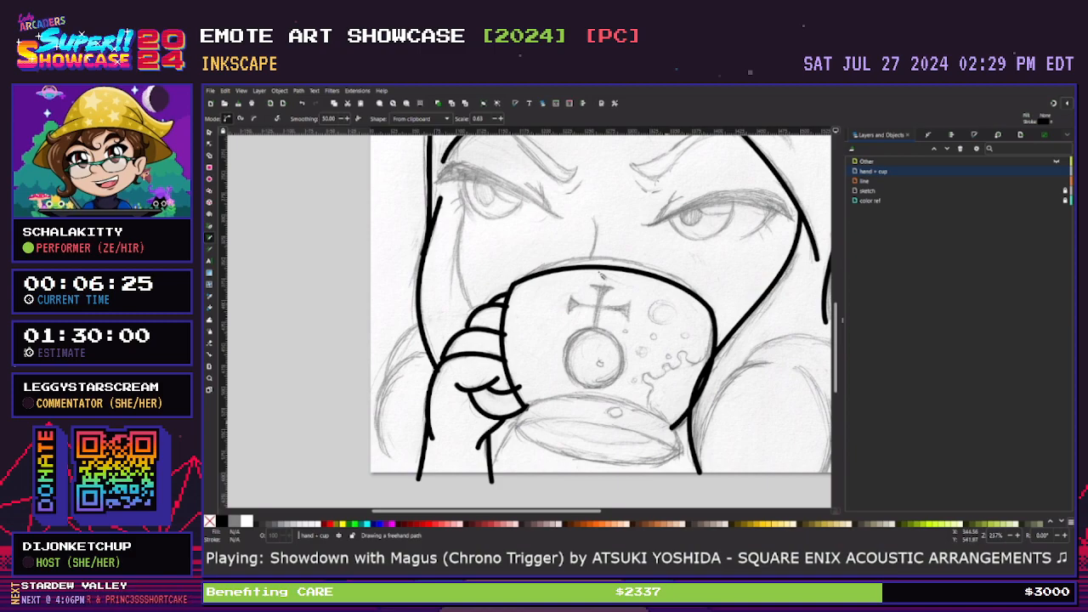
{"action": "left_click_drag", "start_coordinate": [513, 422], "coordinate": [680, 452]}
Align the foot arc's nodes with the cup body's two lower corners and round the curve between them
{"action": "key", "text": "n"}
{"action": "left_click", "coordinate": [680, 452]}
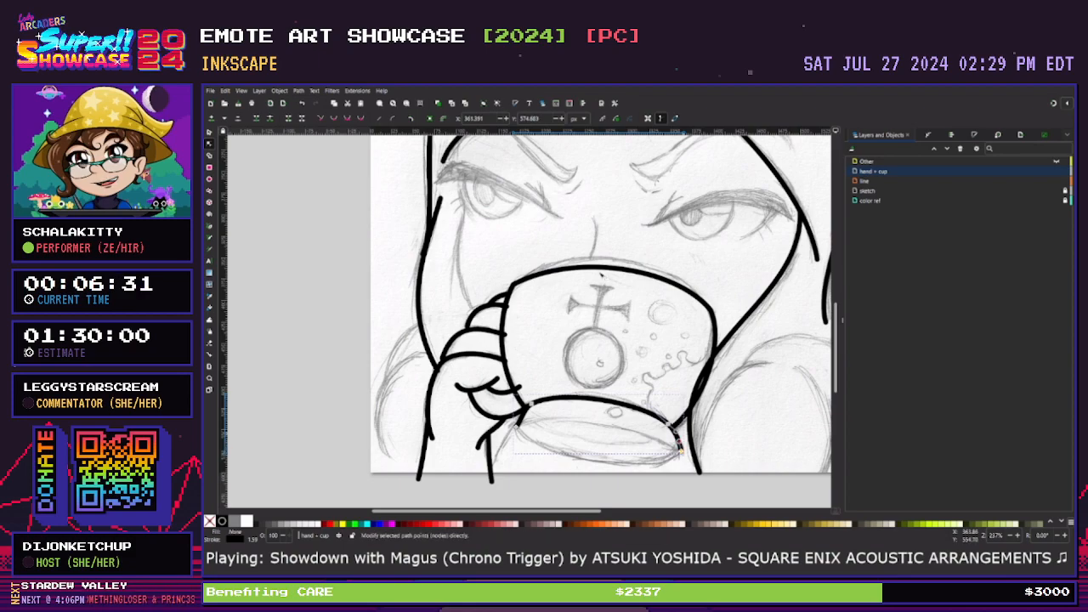
{"action": "mouse_move", "coordinate": [684, 419]}
{"action": "left_mouse_down"}
{"action": "mouse_move", "coordinate": [653, 405]}
{"action": "mouse_move", "coordinate": [673, 428]}
{"action": "left_mouse_up"}
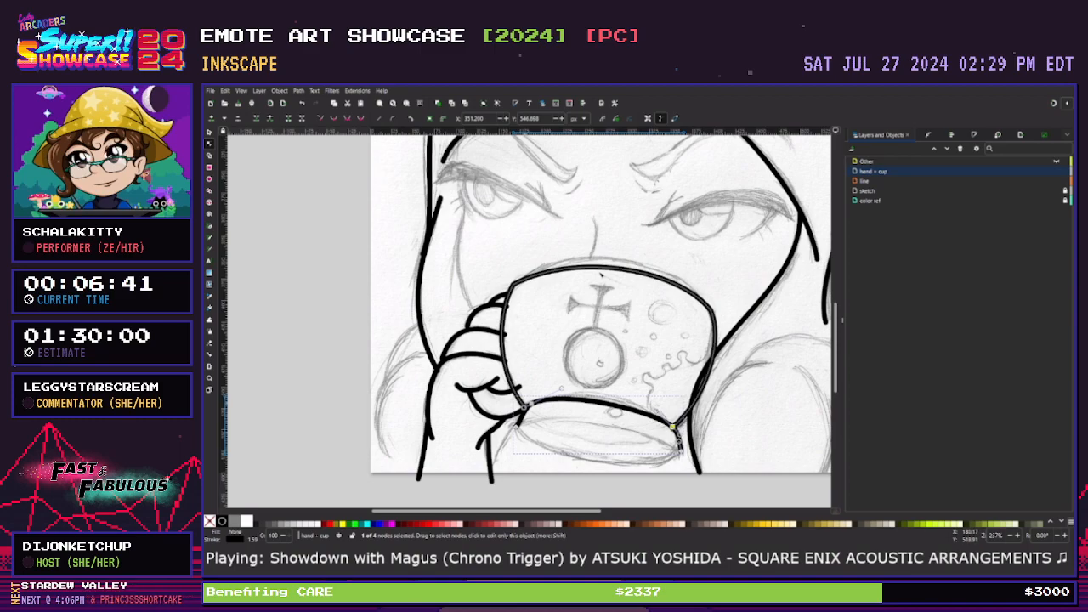
{"action": "left_click_drag", "start_coordinate": [531, 404], "coordinate": [527, 408]}
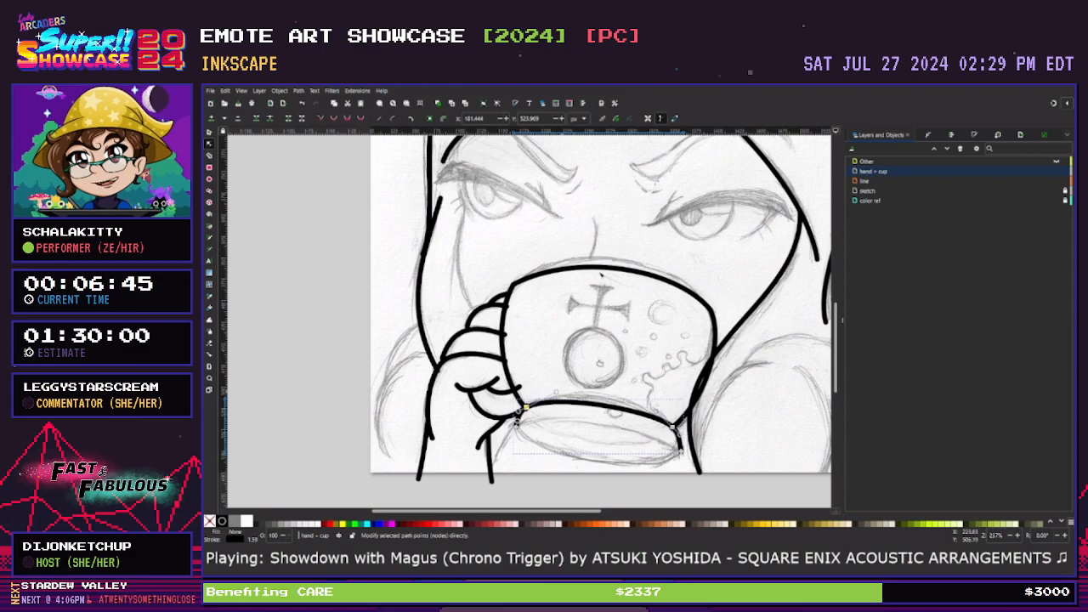
{"action": "left_click_drag", "start_coordinate": [557, 393], "coordinate": [572, 383]}
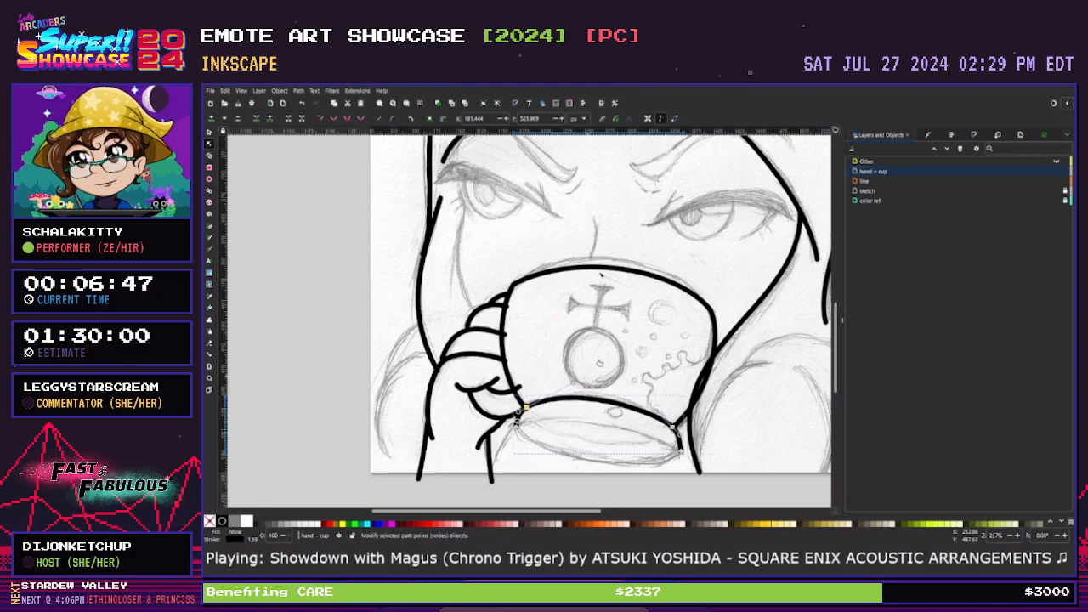
{"action": "key", "text": "Escape"}
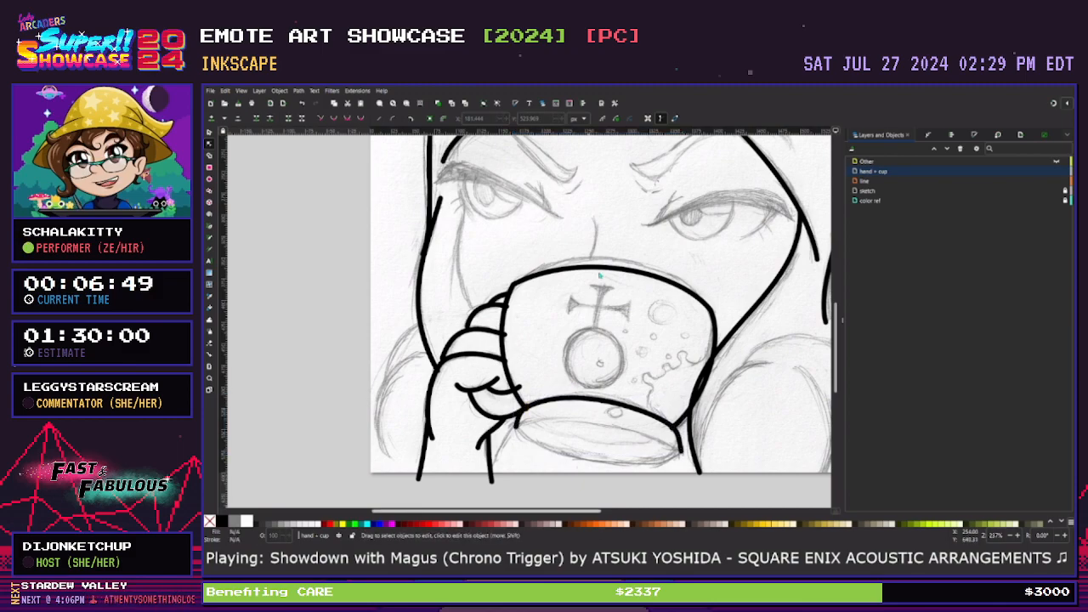
{"action": "key", "text": "ctrl+Left"}
{"action": "key", "text": "ctrl+Left"}
{"action": "key", "text": "ctrl+Left"}
{"action": "key", "text": "ctrl+Down"}
{"action": "key", "text": "ctrl+Down"}
{"action": "key", "text": "ctrl+Down"}
{"action": "key", "text": "ctrl+Down"}
{"action": "key", "text": "plus"}
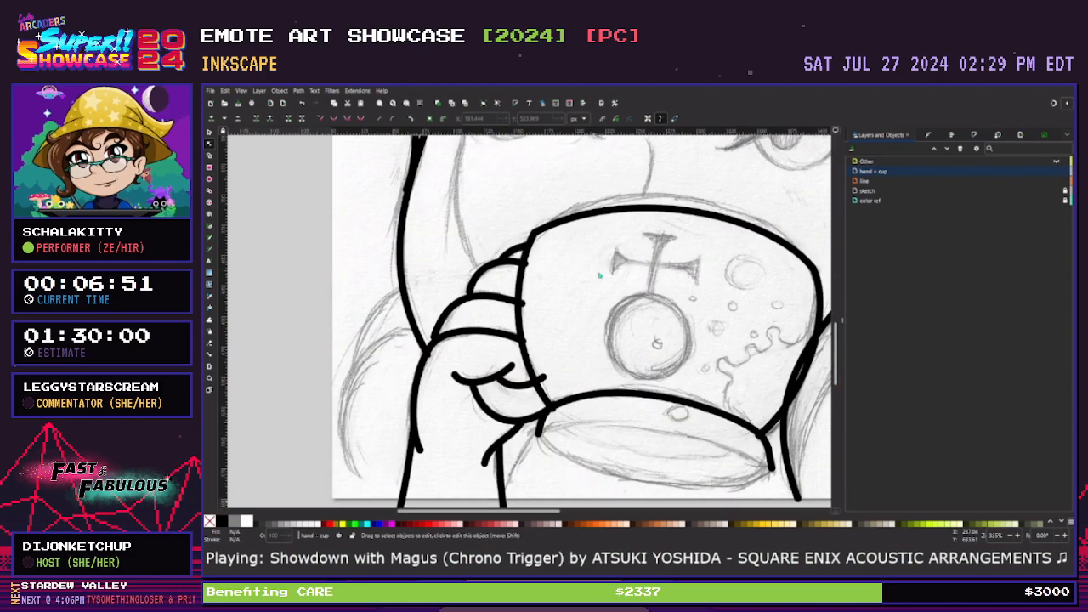
Refine the foot arc's curve handles at both cup corners and at the finger-side end to smooth its bends
{"action": "left_click", "coordinate": [554, 407]}
{"action": "left_click", "coordinate": [554, 408]}
{"action": "left_click_drag", "start_coordinate": [552, 408], "coordinate": [539, 423]}
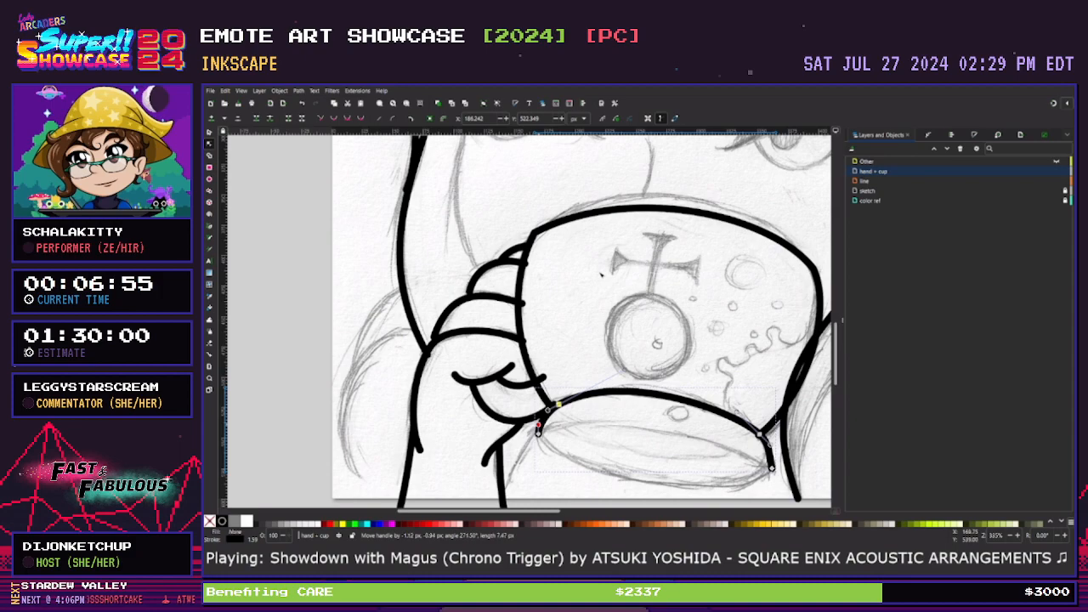
{"action": "left_click_drag", "start_coordinate": [619, 374], "coordinate": [624, 369]}
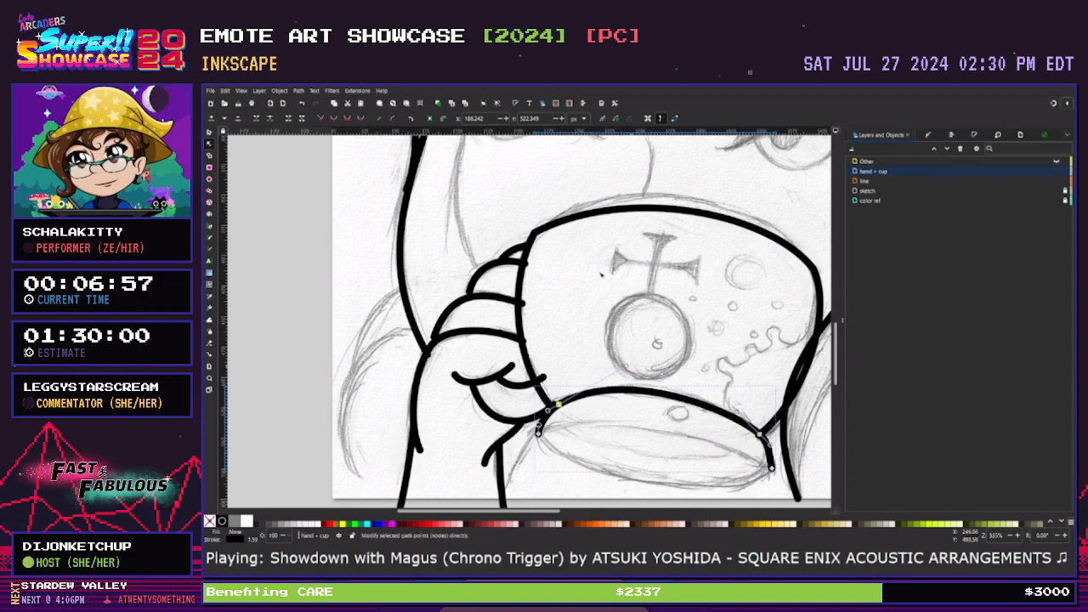
{"action": "left_click_drag", "start_coordinate": [758, 434], "coordinate": [755, 433]}
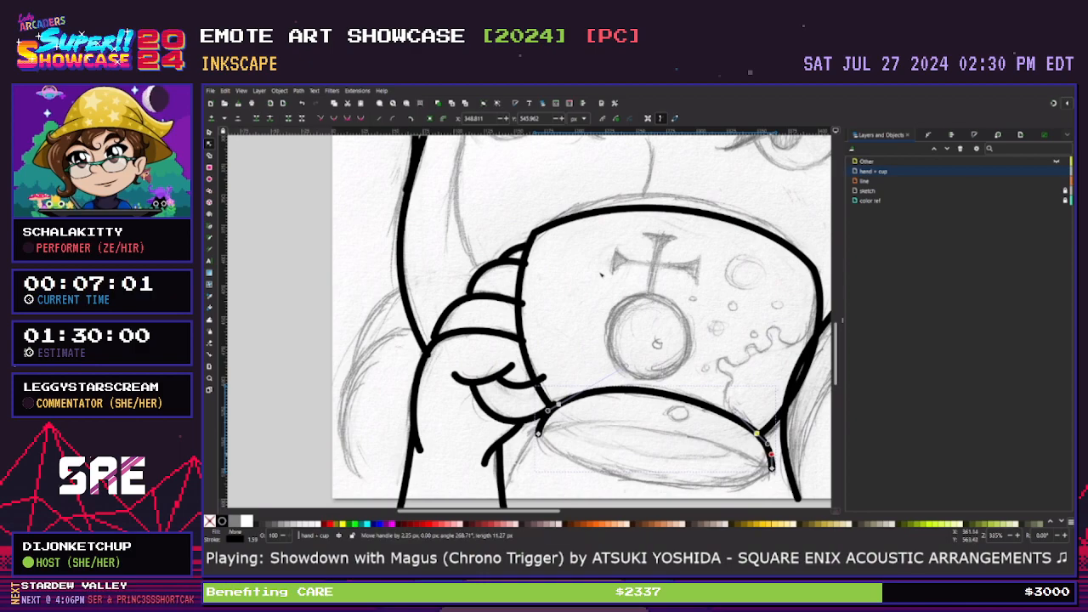
{"action": "left_click", "coordinate": [538, 433]}
{"action": "left_click_drag", "start_coordinate": [539, 424], "coordinate": [542, 421]}
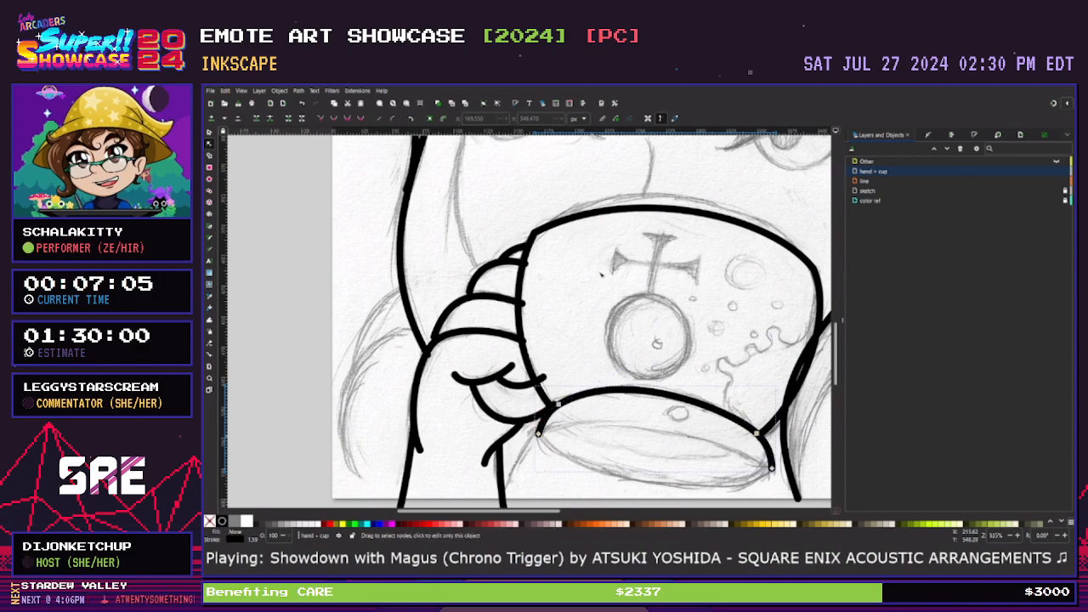
{"action": "scroll", "coordinate": [601, 274], "scroll_direction": "down", "scroll_amount": 2}
{"action": "key", "text": "Escape"}
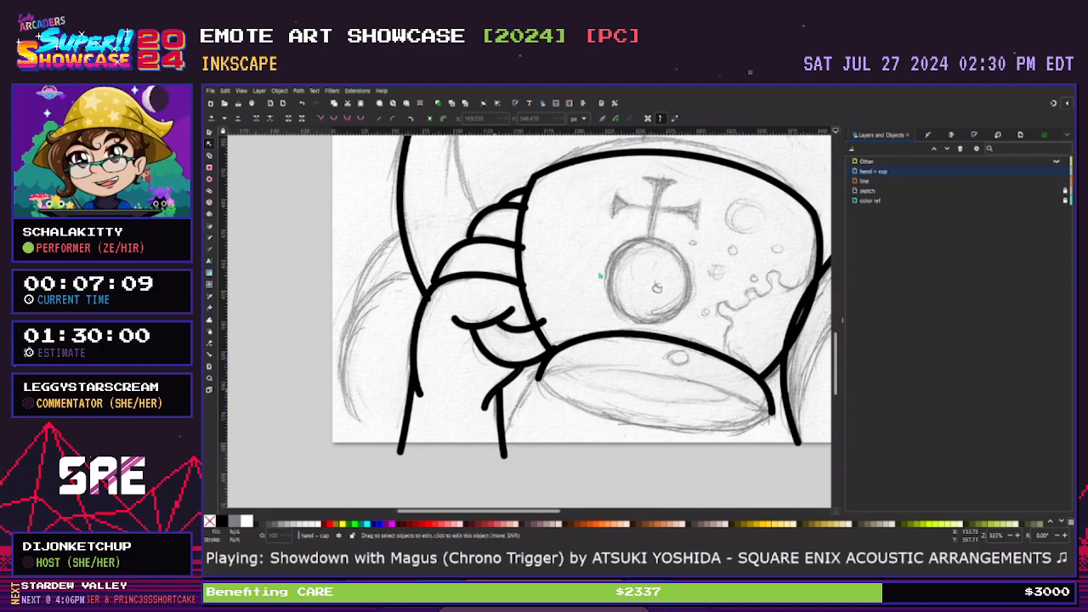
Close the foot outline with a straight segment joining the arc's two open ends
{"action": "left_click", "coordinate": [544, 364]}
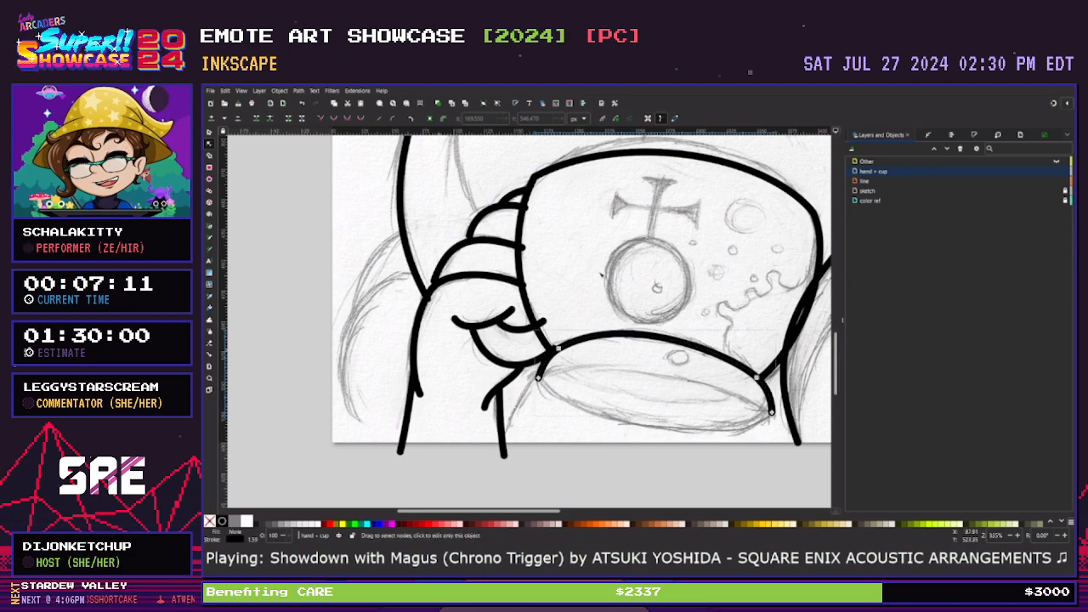
{"action": "key", "text": "b"}
{"action": "left_click", "coordinate": [539, 378]}
{"action": "left_click", "coordinate": [772, 414]}
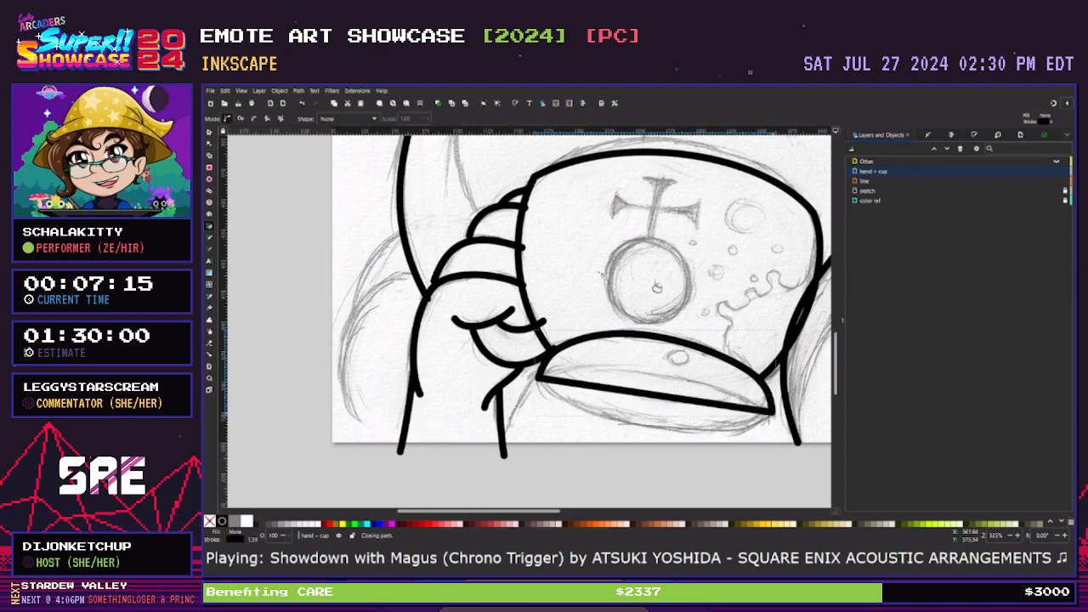
{"action": "key", "text": "n"}
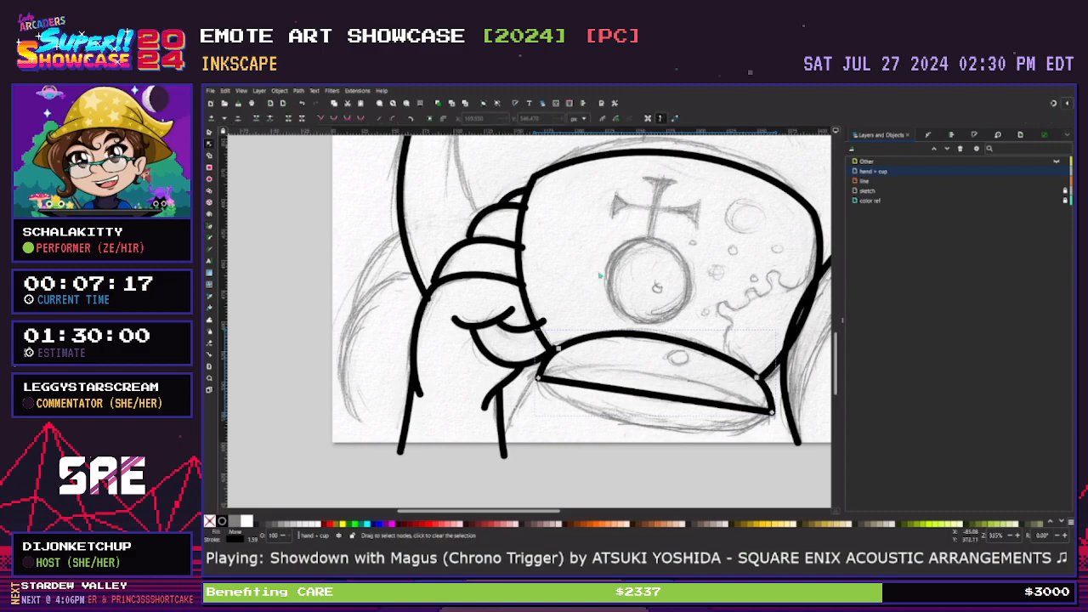
Bend the foot's straight closing segment downward into a rounded lower edge following the sketch and balance its handles
{"action": "left_click_drag", "start_coordinate": [678, 399], "coordinate": [565, 408]}
{"action": "left_click", "coordinate": [661, 425]}
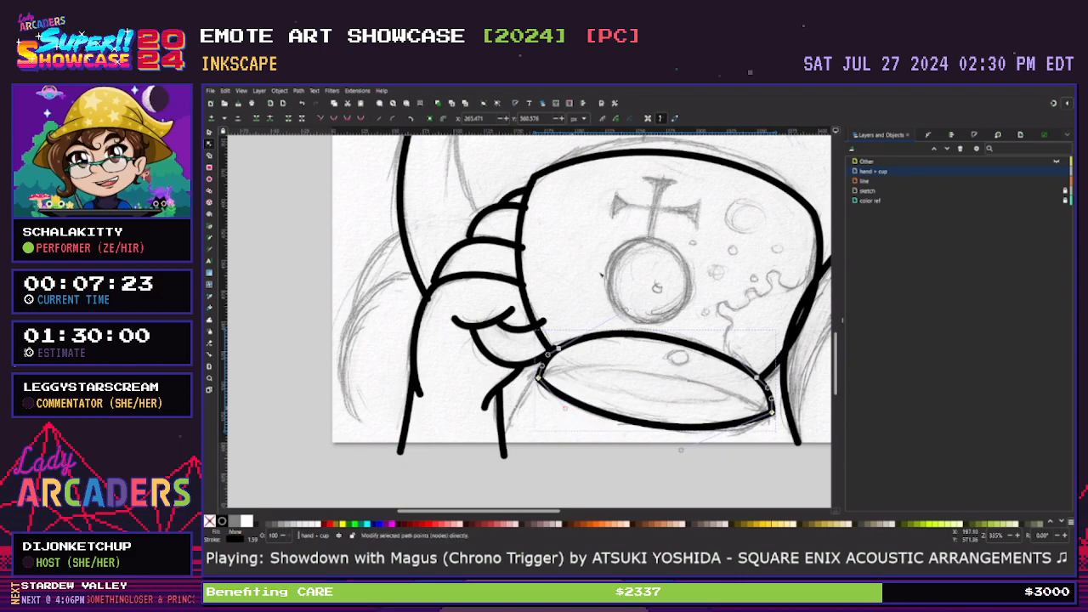
{"action": "left_click_drag", "start_coordinate": [681, 449], "coordinate": [703, 451]}
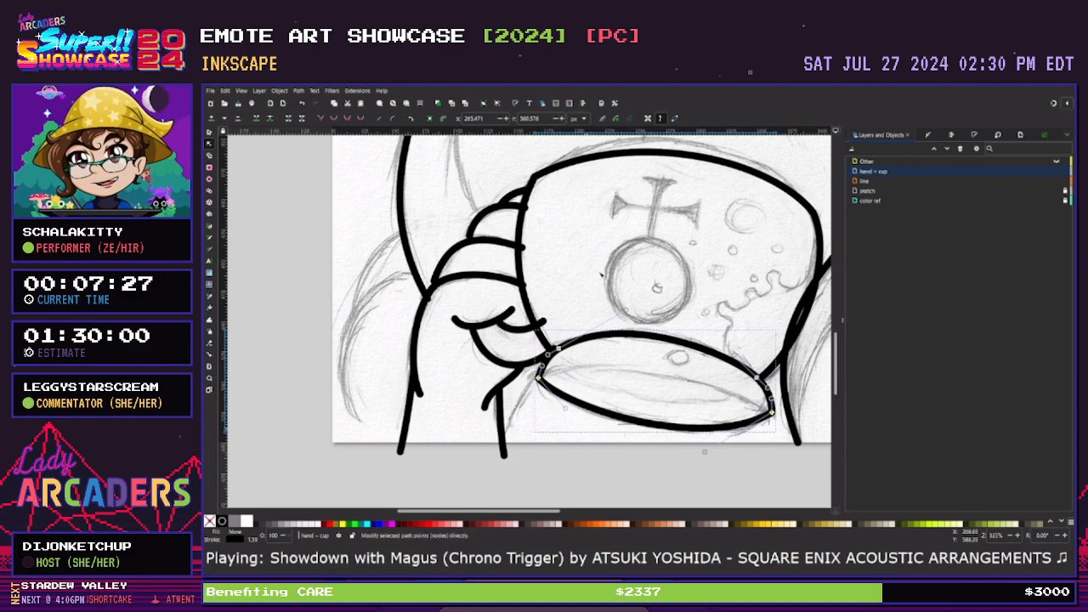
{"action": "left_click_drag", "start_coordinate": [566, 408], "coordinate": [561, 415]}
{"action": "key", "text": "Escape"}
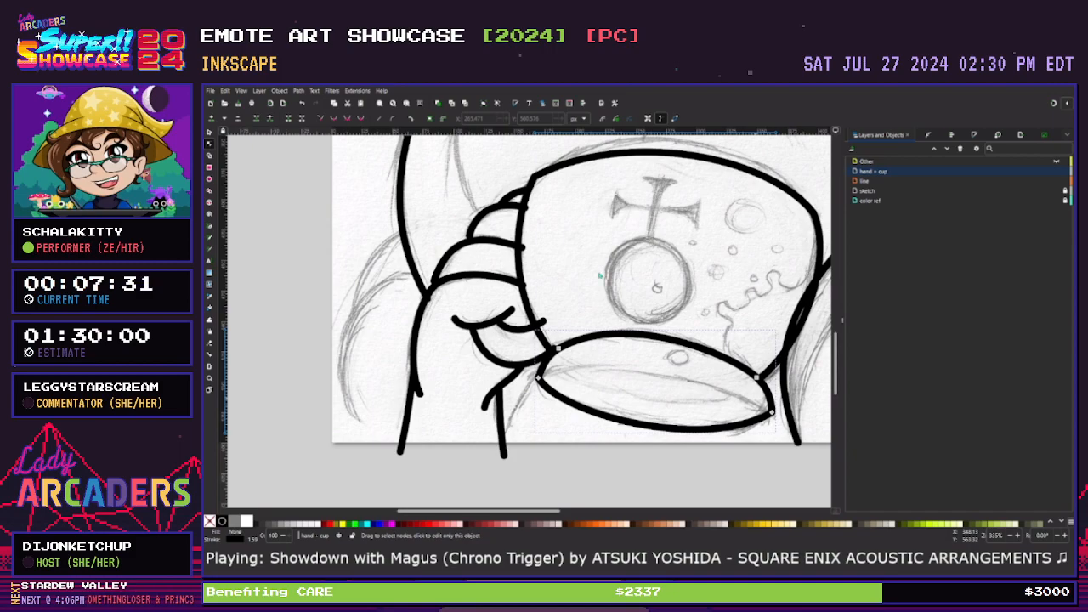
Draw a straight line across the cup's foot between its two end corners and delete the surplus end node
{"action": "key", "text": "p"}
{"action": "left_click", "coordinate": [539, 375]}
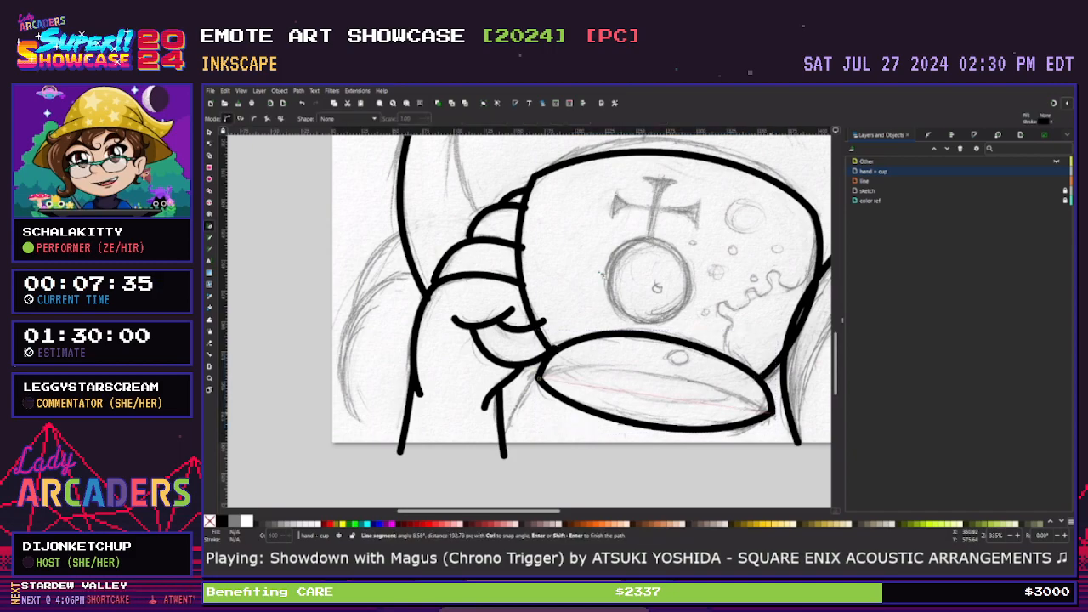
{"action": "left_click", "coordinate": [770, 412]}
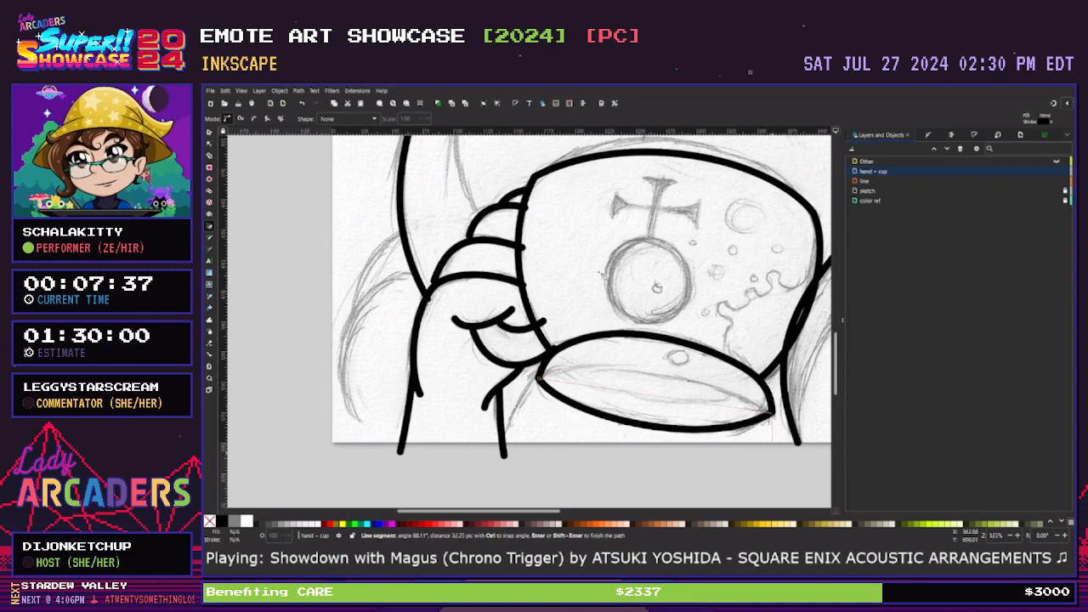
{"action": "double_click", "coordinate": [772, 452]}
{"action": "key", "text": "n"}
{"action": "left_click", "coordinate": [772, 452]}
{"action": "key", "text": "Delete"}
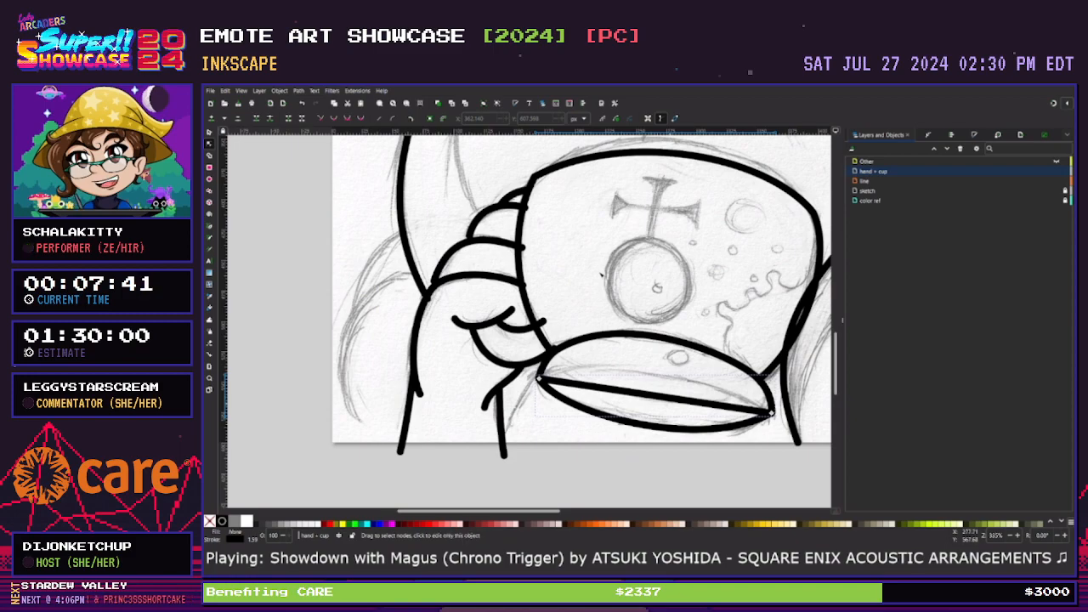
Bend the line across the foot upward into a shallow arc and widen its handles to follow the sketched inner rim
{"action": "left_click", "coordinate": [662, 396]}
{"action": "left_click_drag", "start_coordinate": [661, 396], "coordinate": [593, 359]}
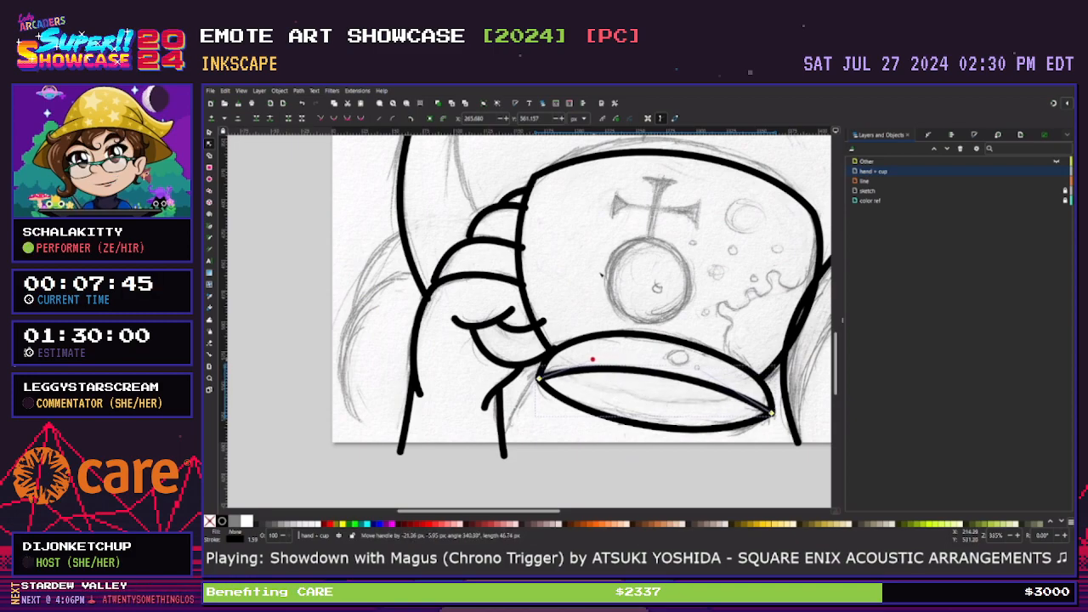
{"action": "left_click_drag", "start_coordinate": [697, 367], "coordinate": [709, 368]}
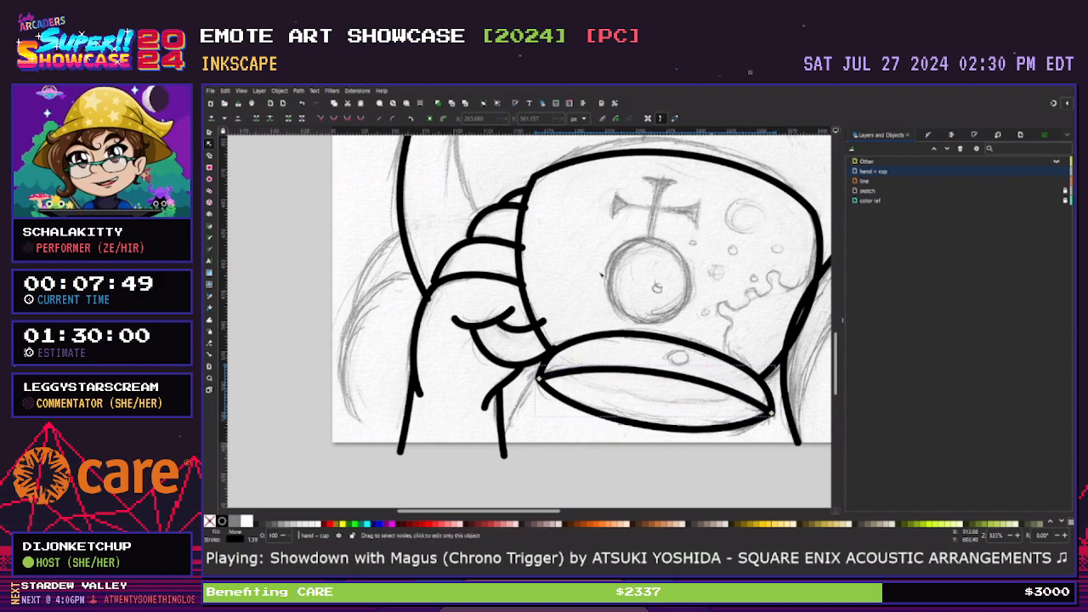
{"action": "left_click", "coordinate": [539, 378]}
{"action": "left_click_drag", "start_coordinate": [592, 360], "coordinate": [581, 353]}
{"action": "left_click_drag", "start_coordinate": [709, 367], "coordinate": [733, 374]}
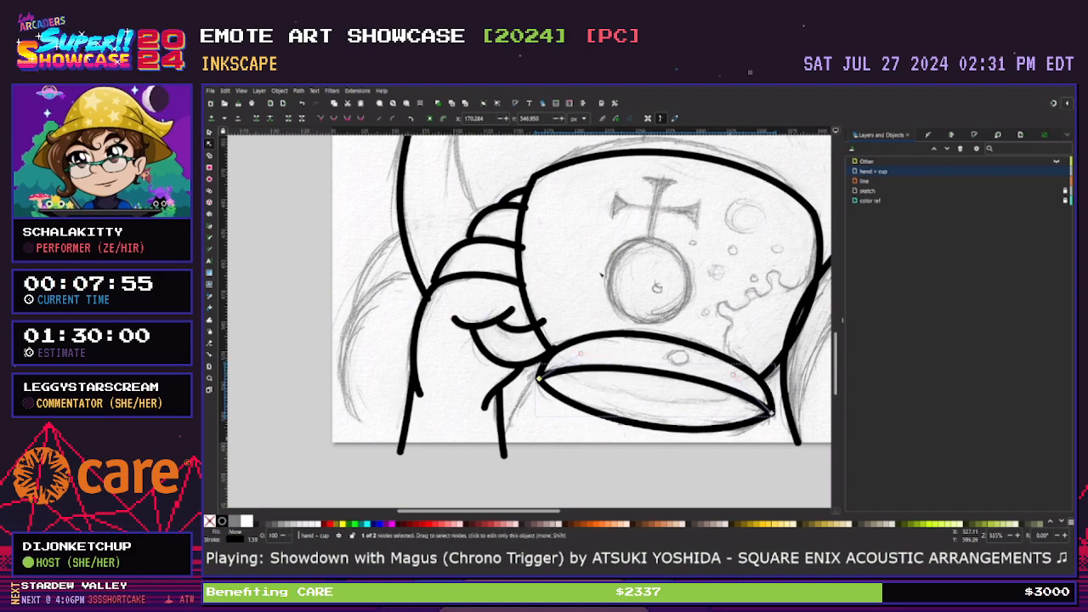
{"action": "key", "text": "Escape"}
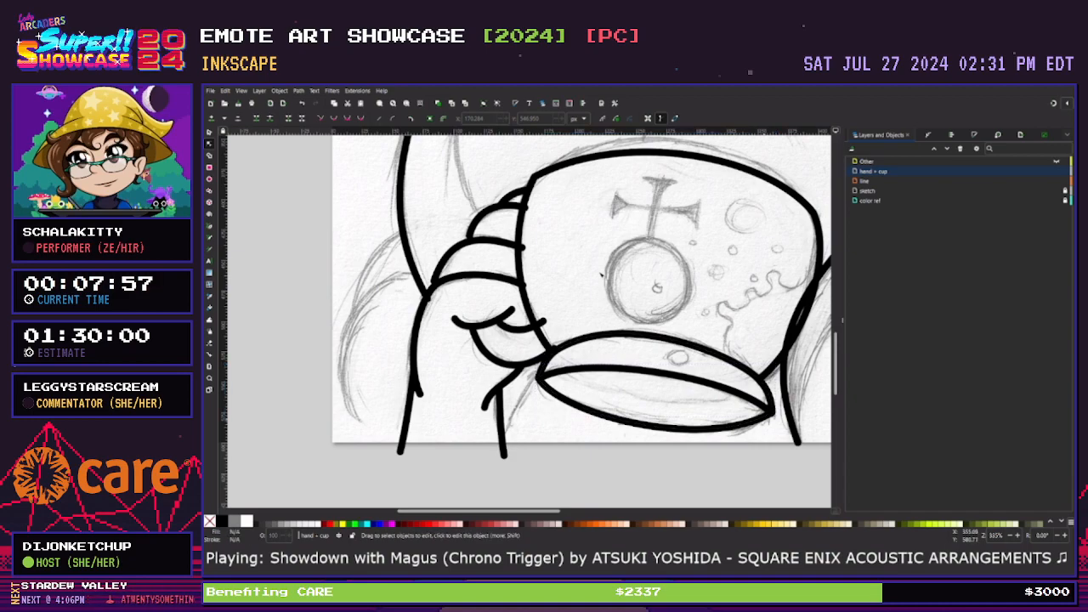
Align the inner rim arc's two end nodes with the foot outline's corners
{"action": "left_click", "coordinate": [752, 403]}
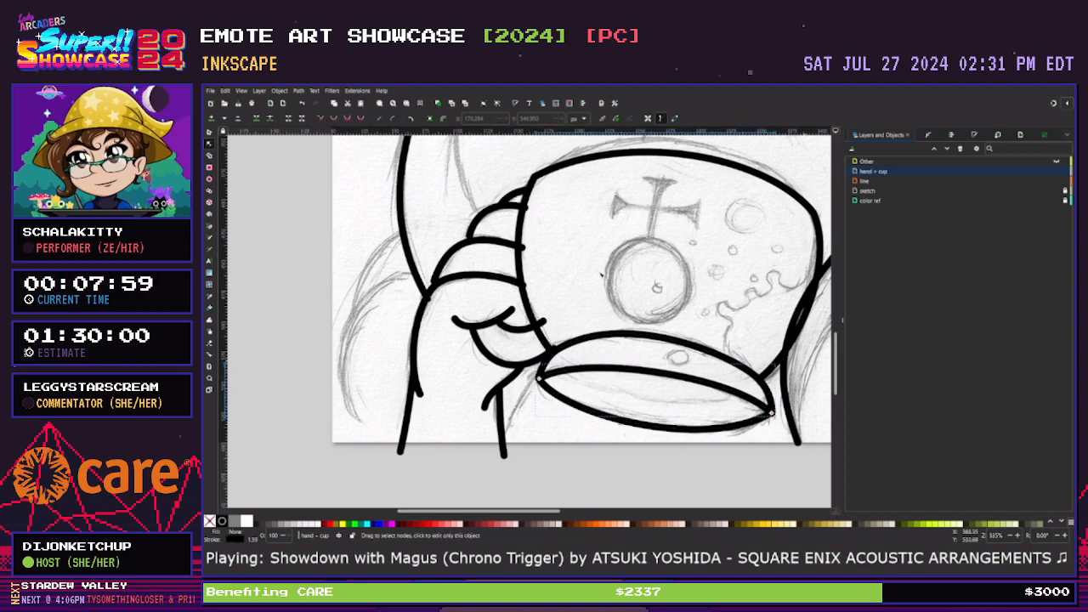
{"action": "left_click", "coordinate": [771, 412]}
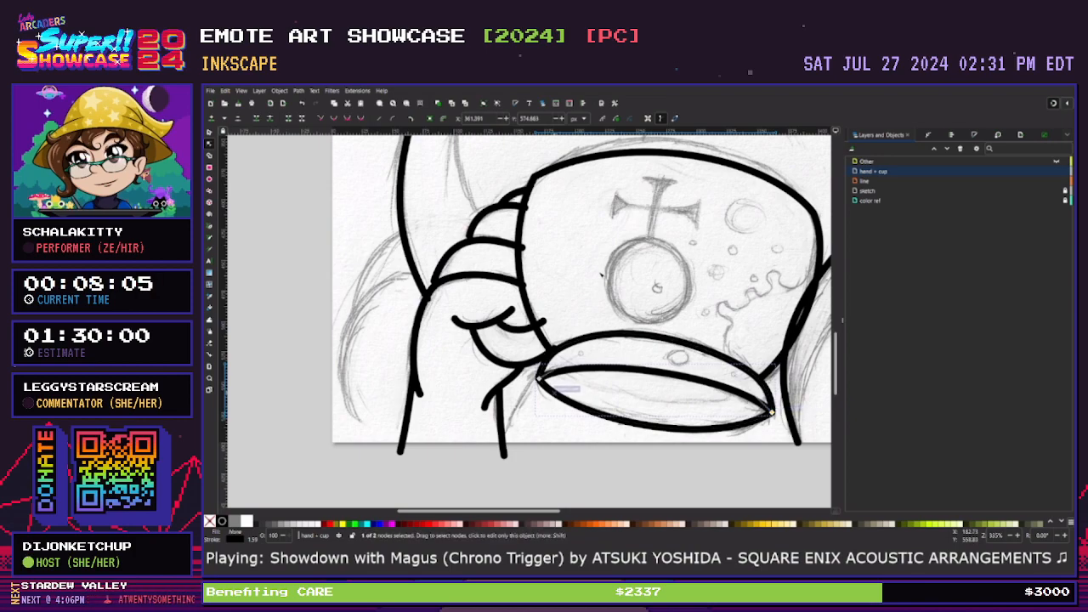
{"action": "left_click", "coordinate": [538, 377]}
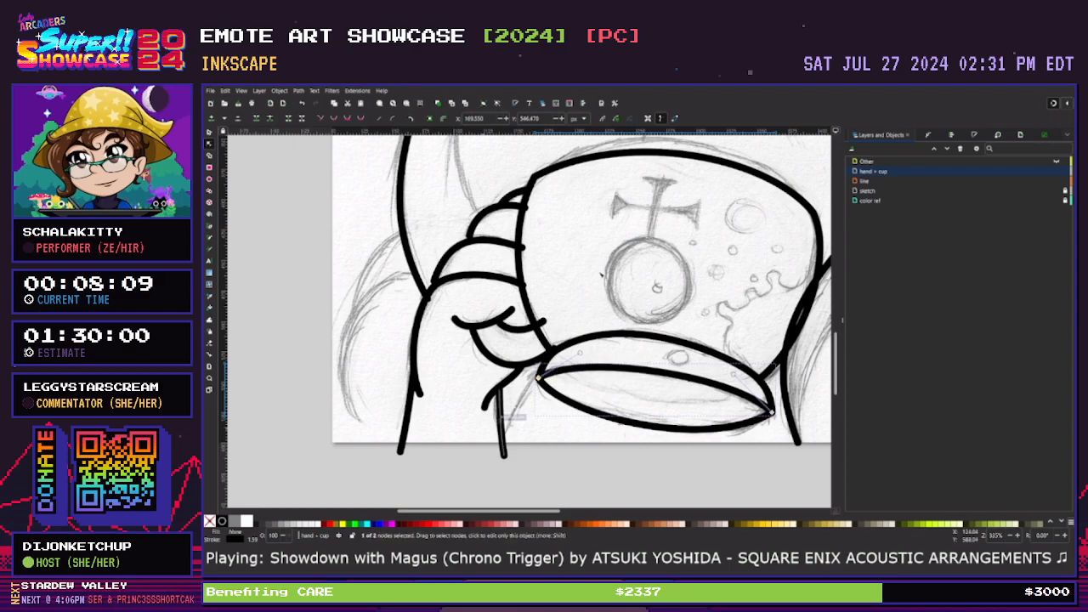
Draw a shorter straight line inside the foot between two points near the ends of the inner rim arc
{"action": "key", "text": "b"}
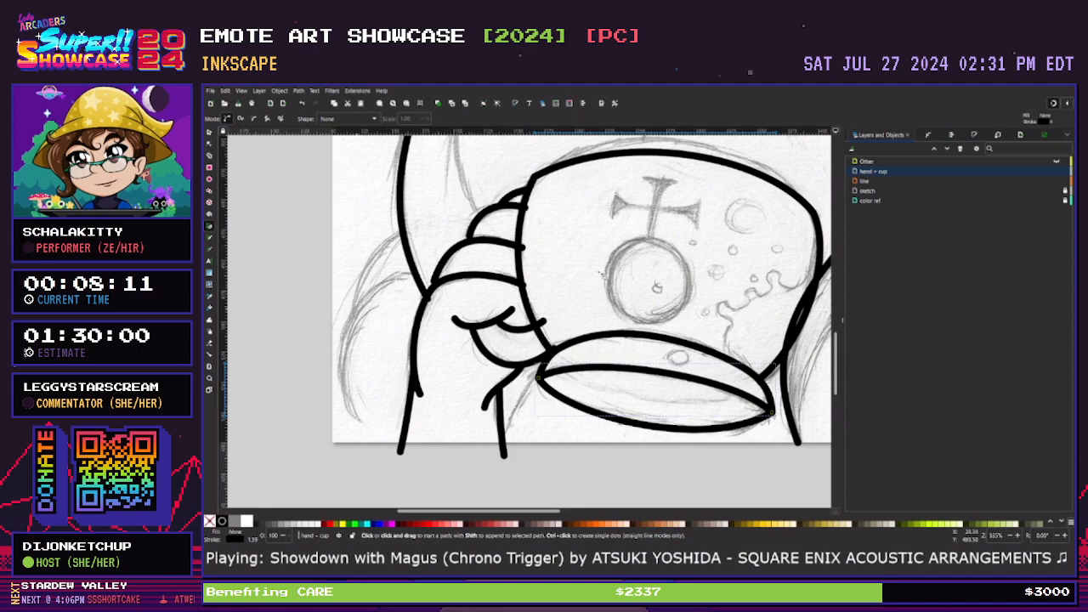
{"action": "left_click", "coordinate": [561, 369]}
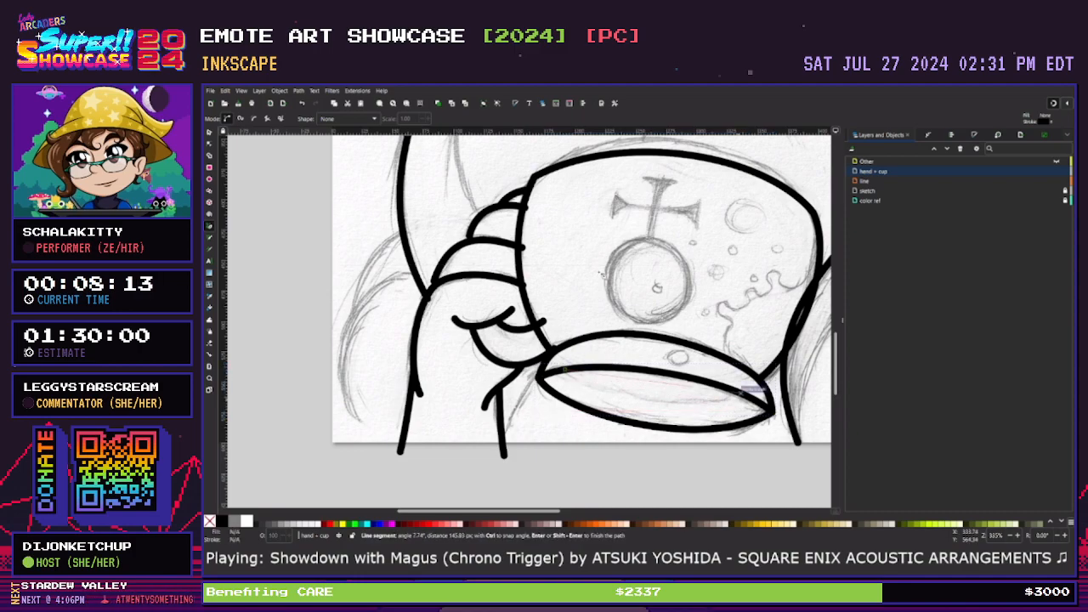
{"action": "double_click", "coordinate": [742, 395]}
{"action": "key", "text": "n"}
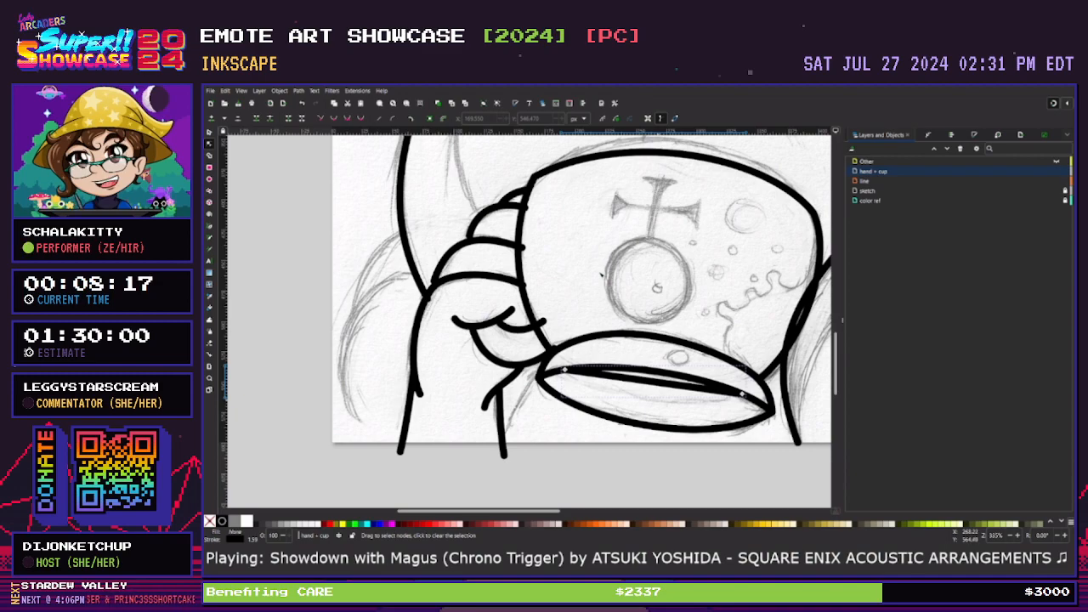
Bend the shorter line downward and adjust both its handles to form the lower edge of the foot's recess
{"action": "left_click_drag", "start_coordinate": [653, 382], "coordinate": [661, 396]}
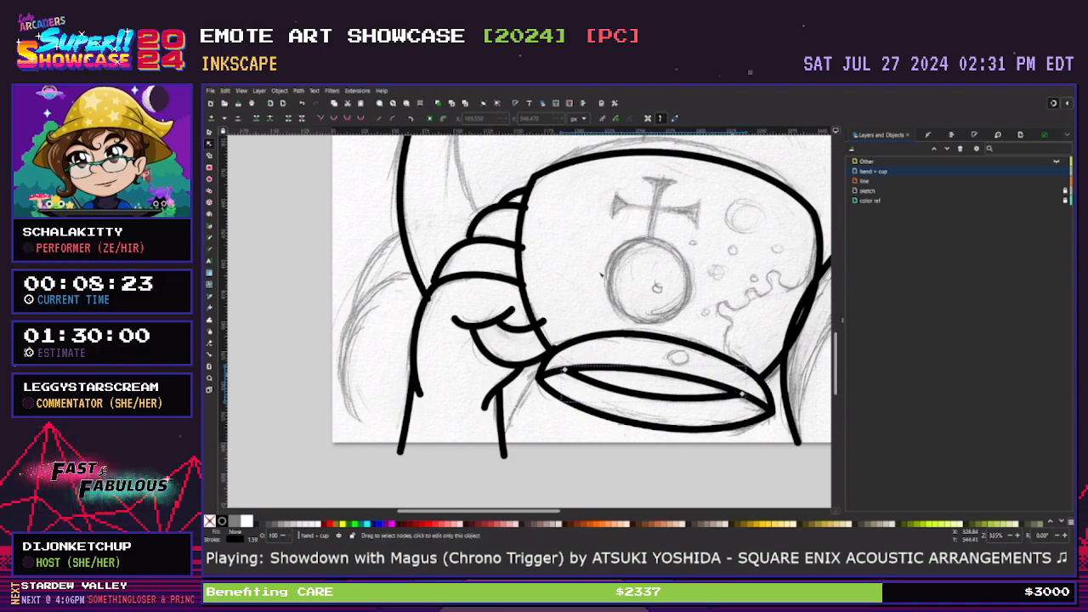
{"action": "left_click_drag", "start_coordinate": [685, 388], "coordinate": [706, 411]}
{"action": "left_click_drag", "start_coordinate": [620, 398], "coordinate": [610, 398]}
{"action": "left_click", "coordinate": [717, 459]}
{"action": "left_click", "coordinate": [718, 459]}
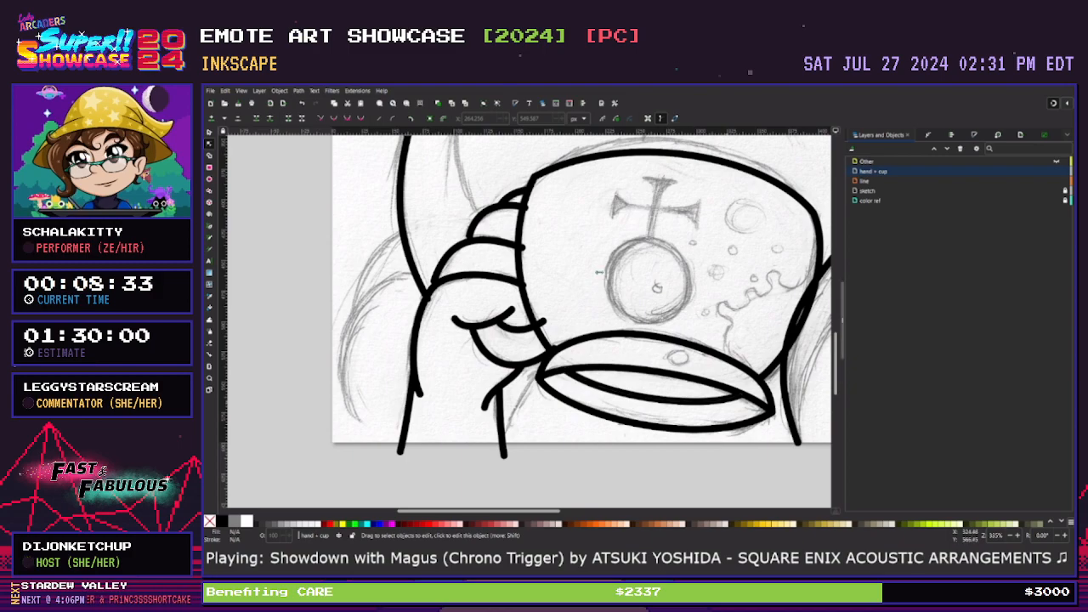
Select all artwork on the hand + cup layer and shift it slightly up and to the left over the sketch
{"action": "scroll", "coordinate": [601, 276], "scroll_direction": "up", "scroll_amount": 2}
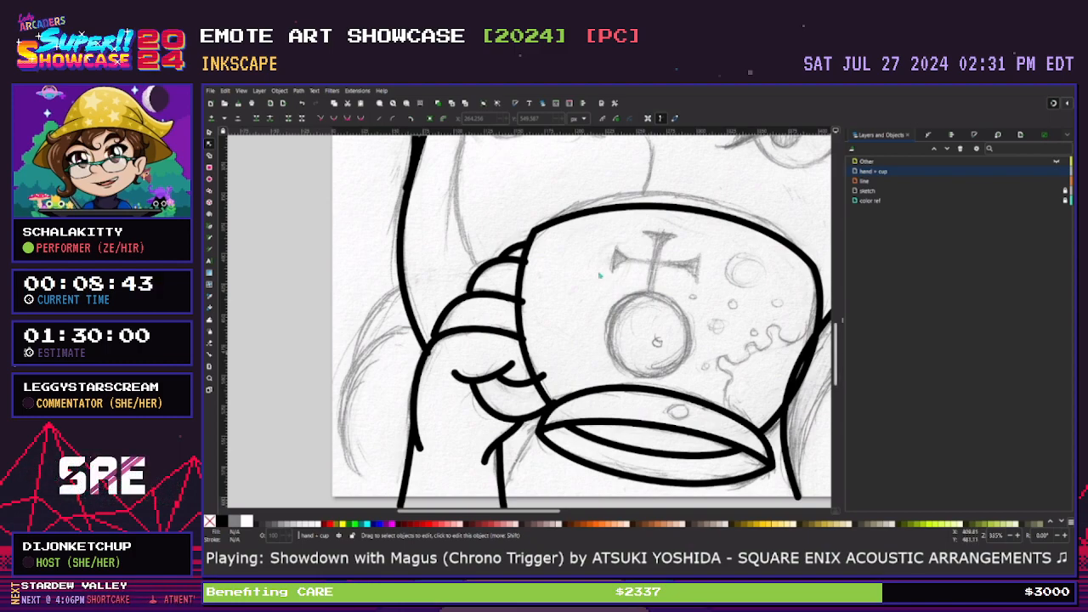
{"action": "scroll", "coordinate": [599, 275], "scroll_direction": "down", "scroll_amount": 1}
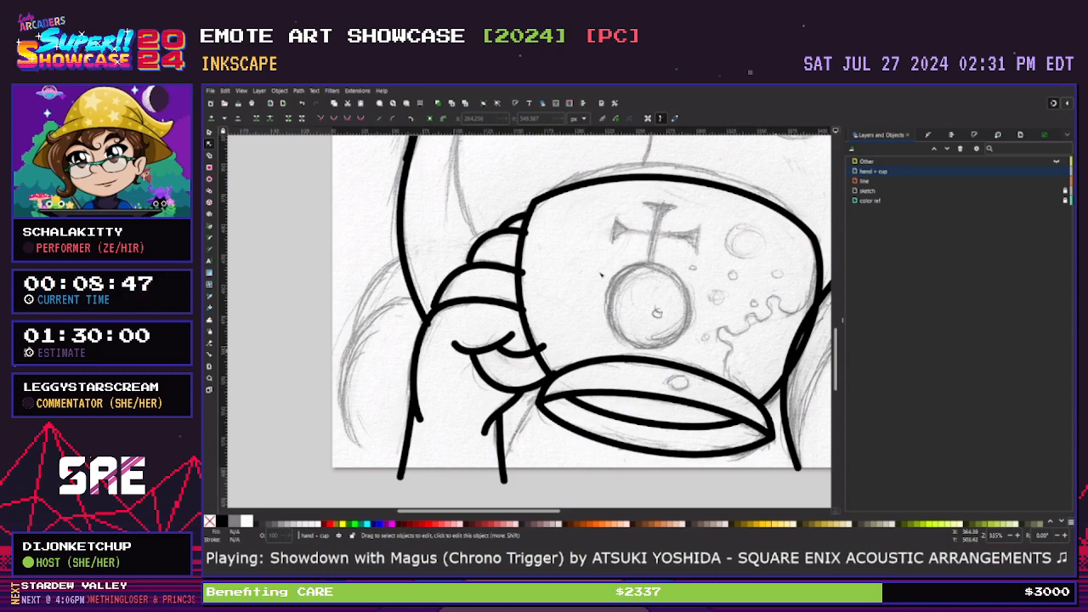
{"action": "key", "text": "minus"}
{"action": "key", "text": "minus"}
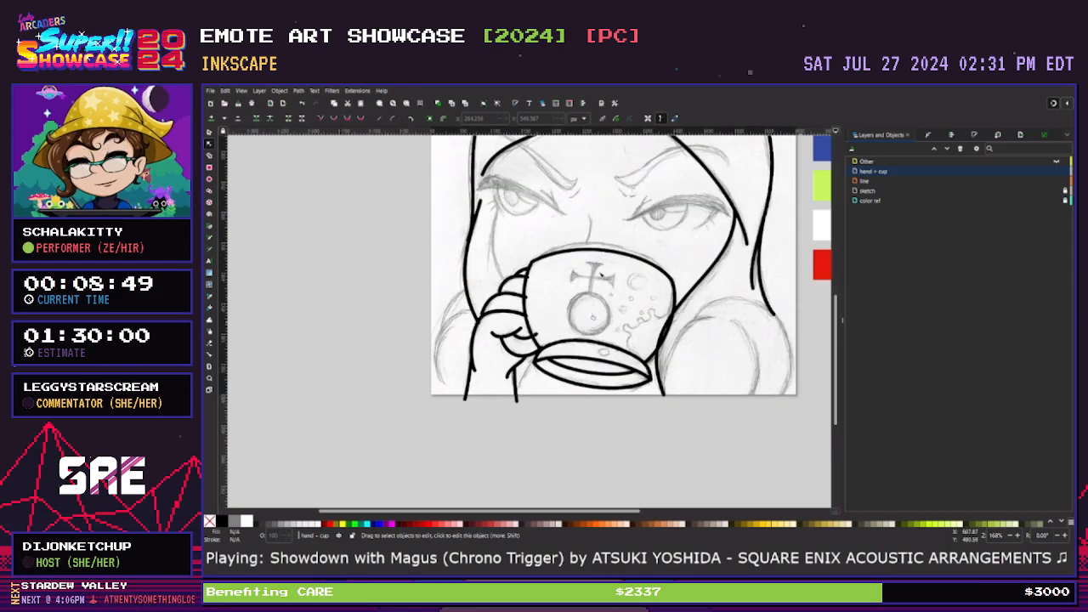
{"action": "left_click", "coordinate": [599, 274]}
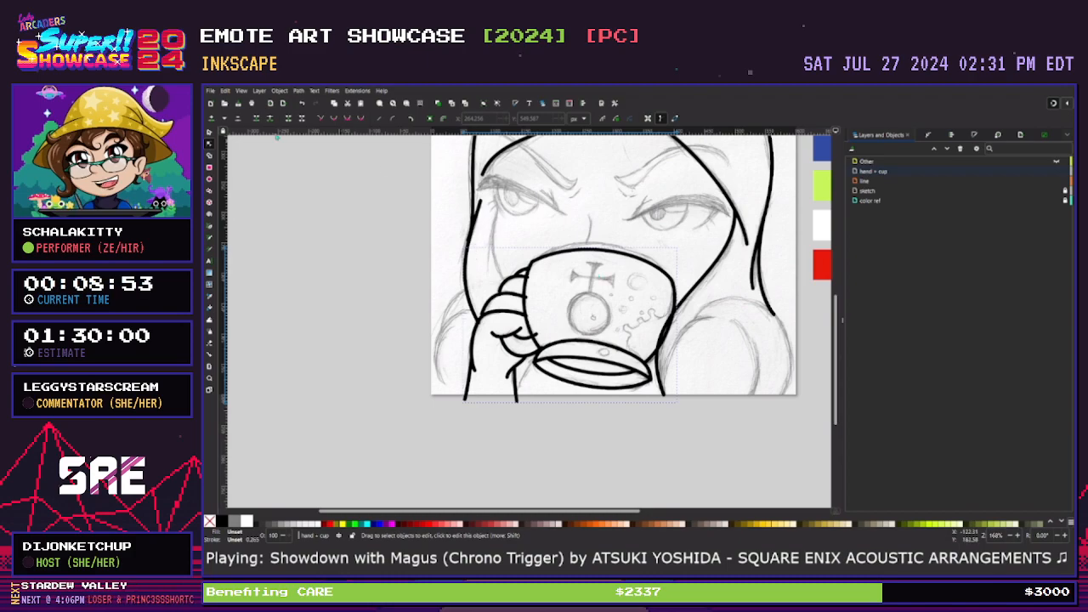
{"action": "key", "text": "s"}
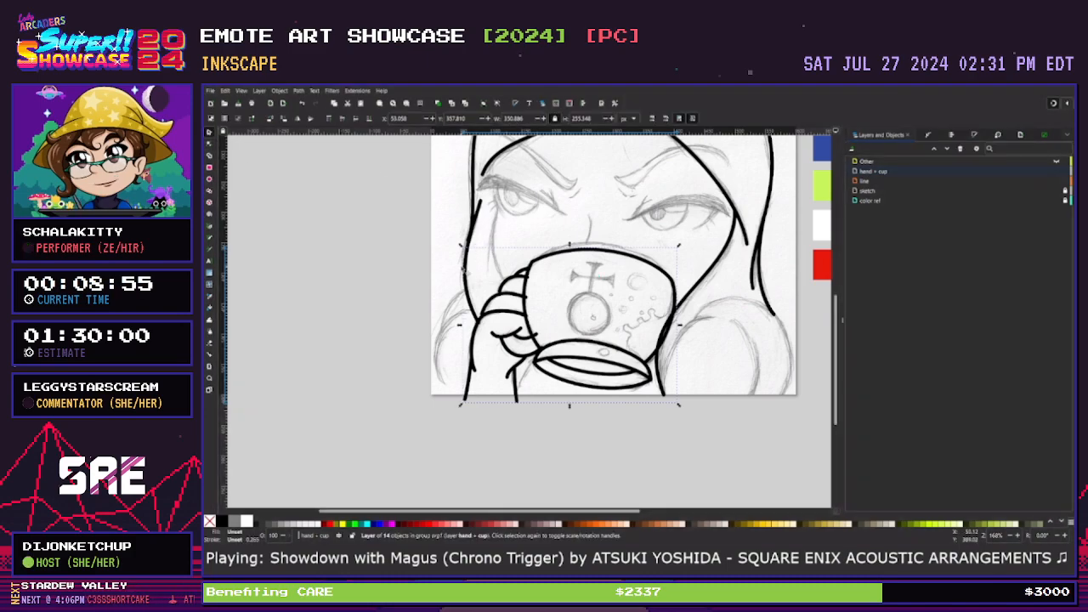
{"action": "left_click_drag", "start_coordinate": [588, 259], "coordinate": [587, 253]}
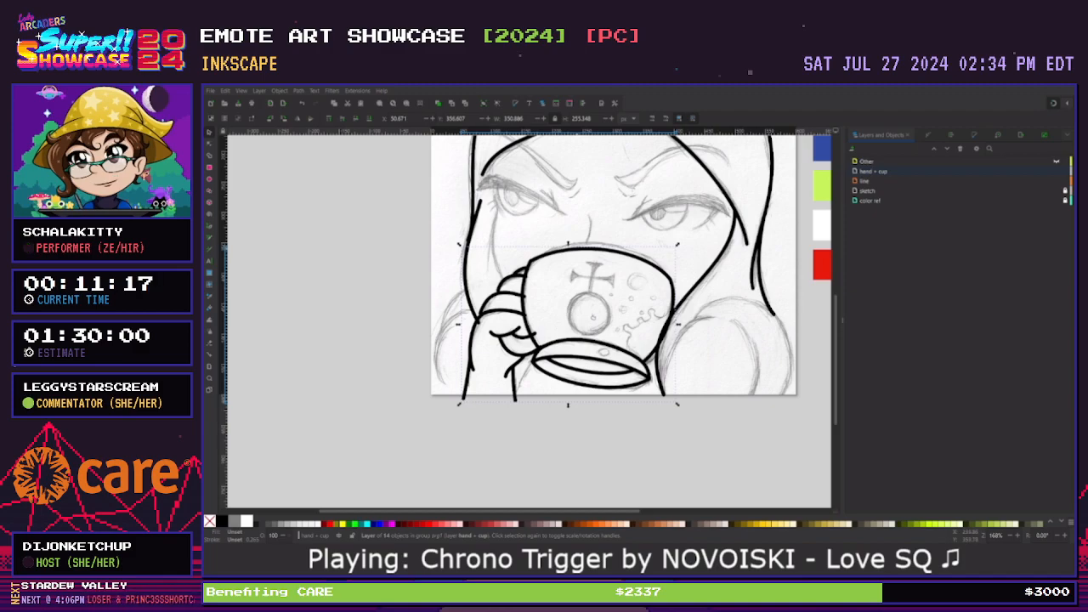
{"action": "left_click_drag", "start_coordinate": [578, 252], "coordinate": [575, 252]}
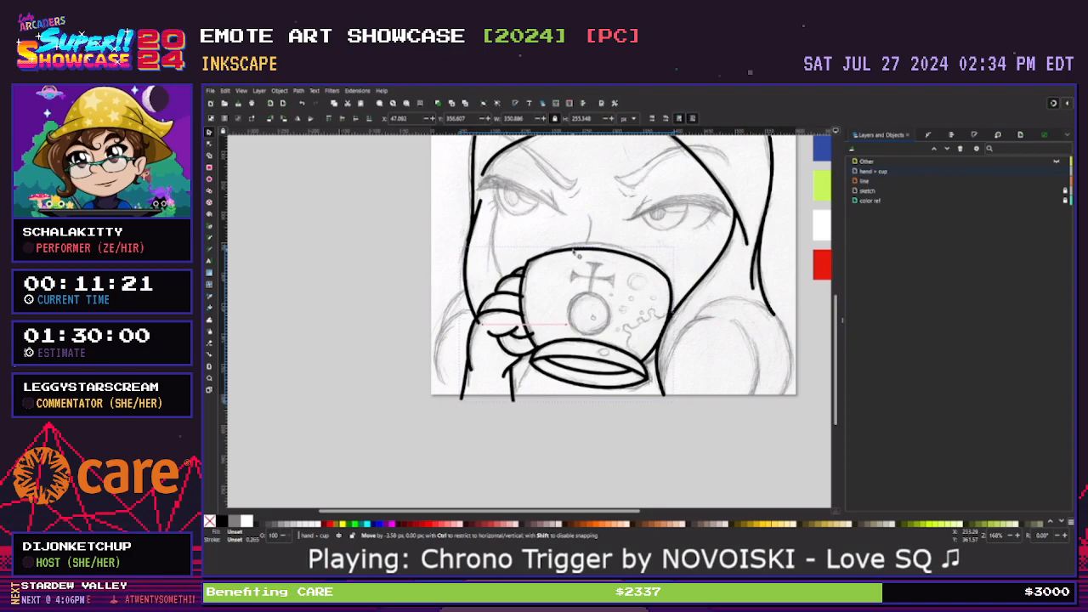
{"action": "left_click", "coordinate": [532, 440]}
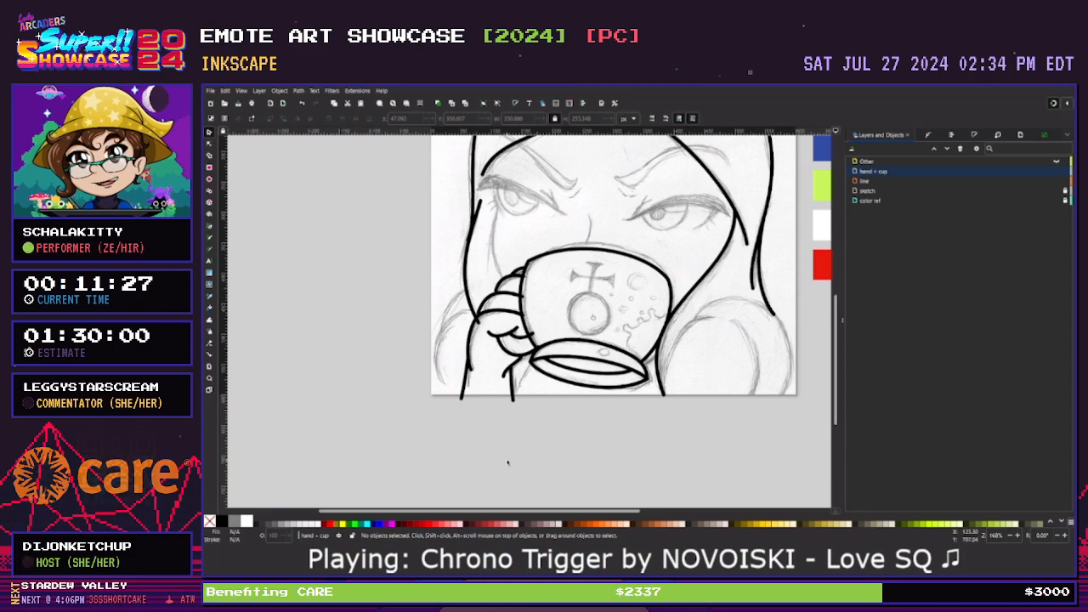
{"action": "scroll", "coordinate": [489, 514], "scroll_direction": "right", "scroll_amount": 3}
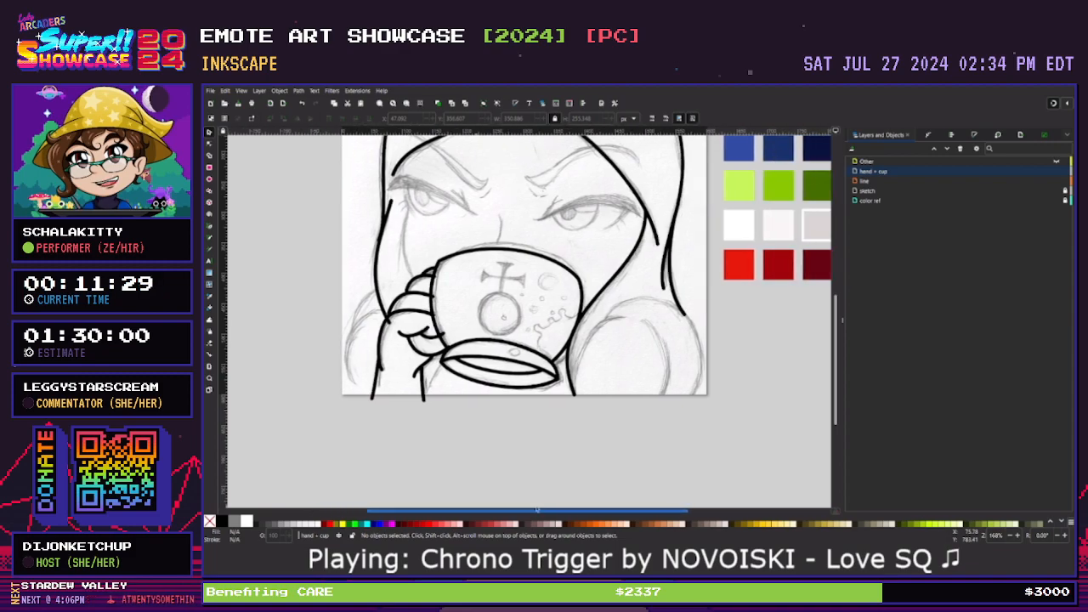
On the line layer, trace the inner arch of the sleeve right of the cup with two connected freehand strokes ending below the page edge
{"action": "scroll", "coordinate": [563, 464], "scroll_direction": "up", "scroll_amount": 2}
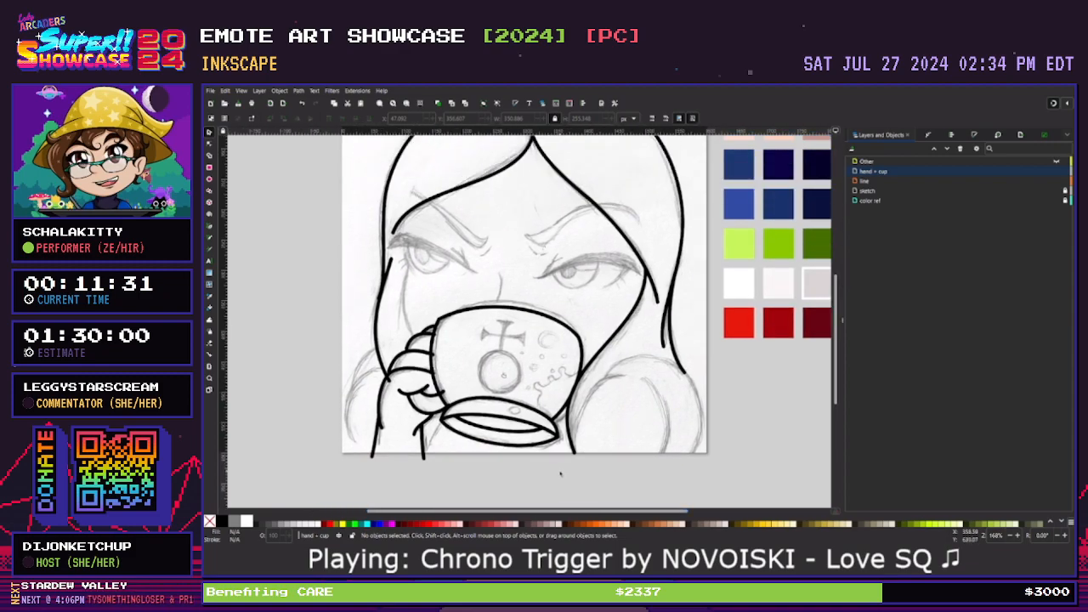
{"action": "left_click", "coordinate": [209, 237]}
{"action": "left_click", "coordinate": [864, 181]}
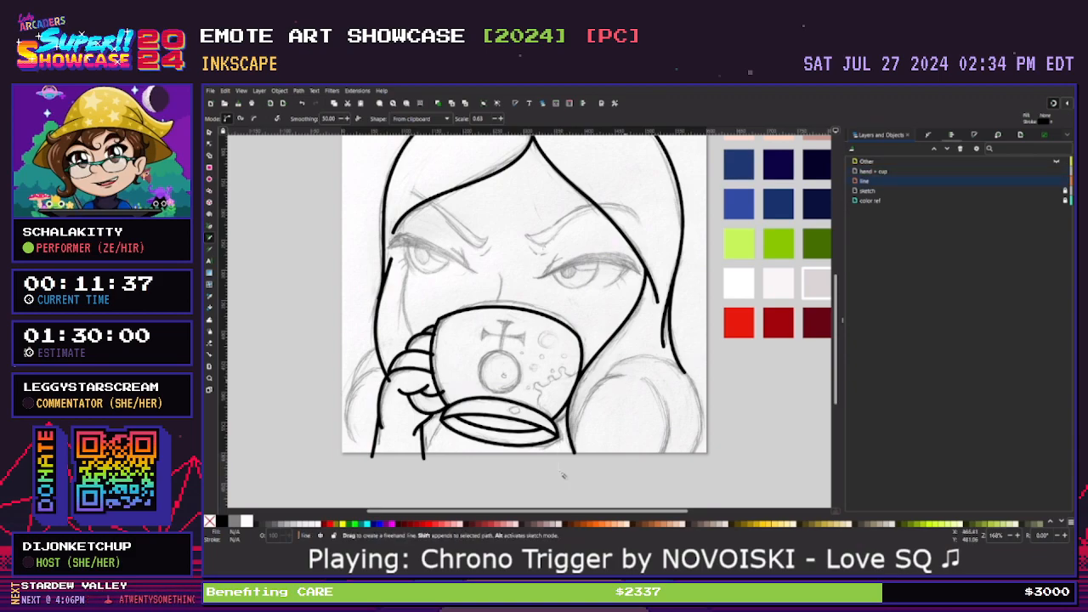
{"action": "left_click_drag", "start_coordinate": [583, 404], "coordinate": [629, 377]}
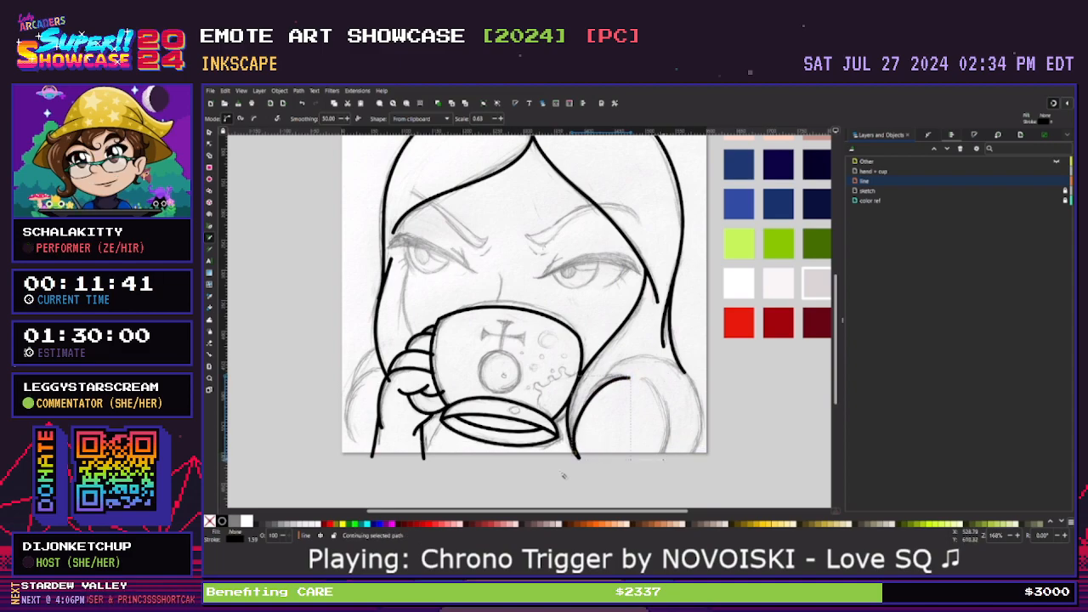
{"action": "mouse_move", "coordinate": [630, 378]}
{"action": "left_mouse_down"}
{"action": "mouse_move", "coordinate": [646, 380]}
{"action": "mouse_move", "coordinate": [658, 463]}
{"action": "left_mouse_up"}
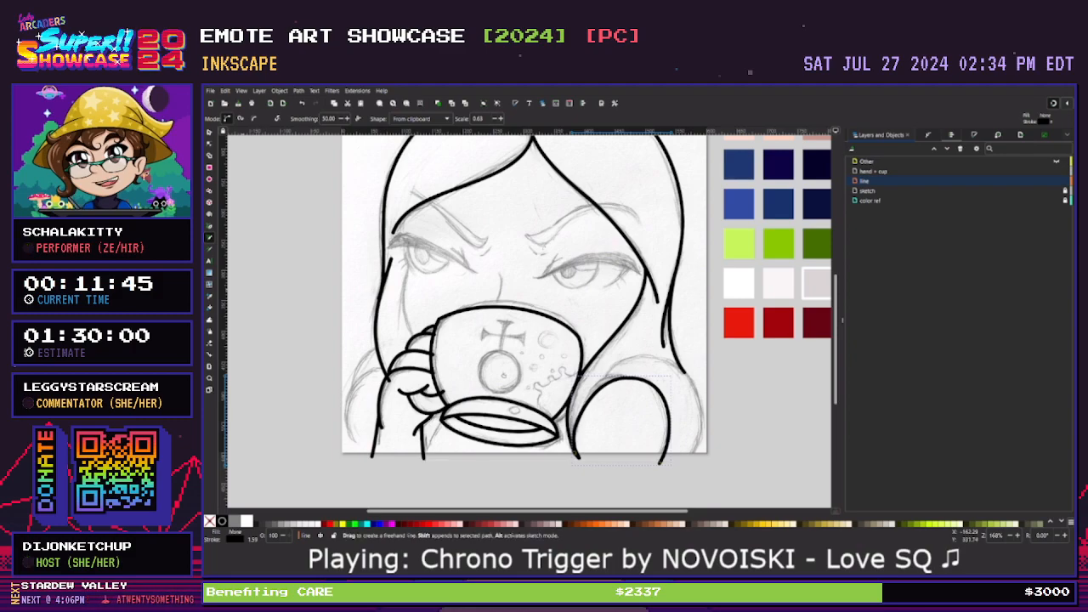
Delete the two surplus nodes near the lower left end of the inner sleeve arch
{"action": "key", "text": "n"}
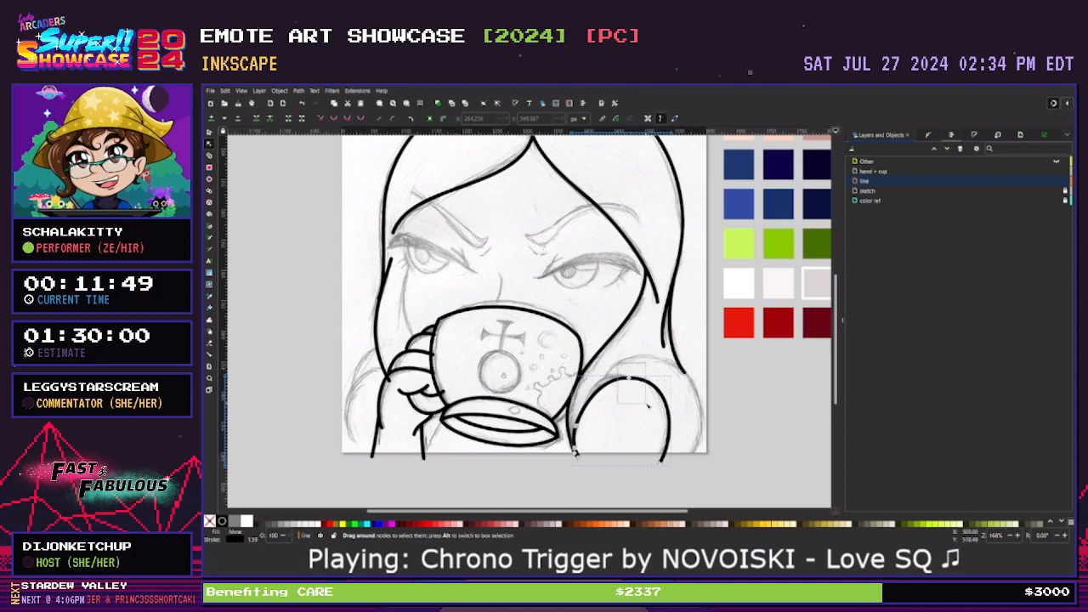
{"action": "left_click", "coordinate": [629, 377]}
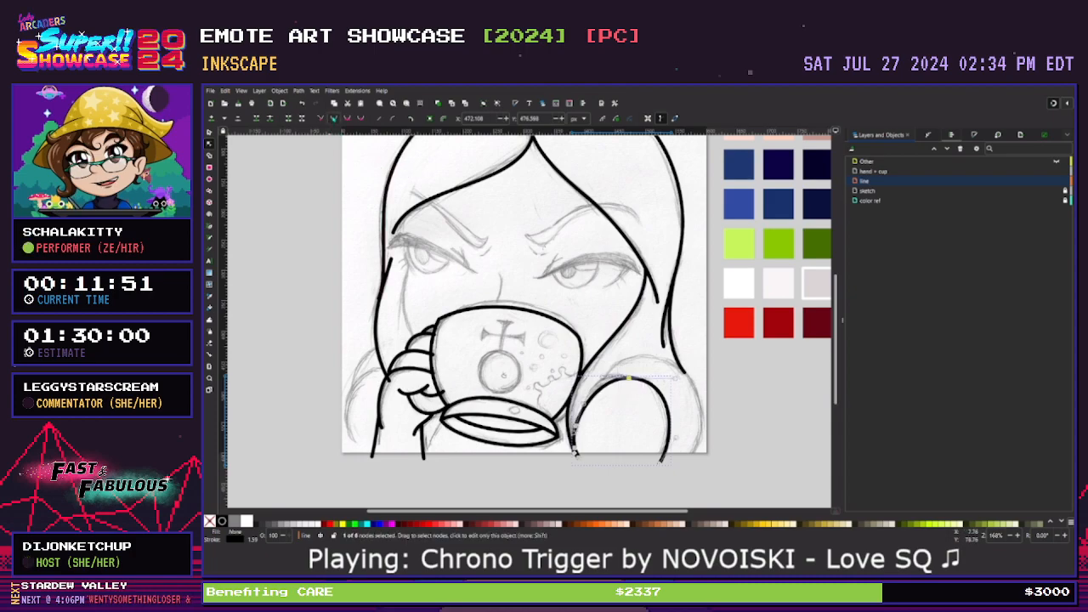
{"action": "left_click", "coordinate": [575, 425]}
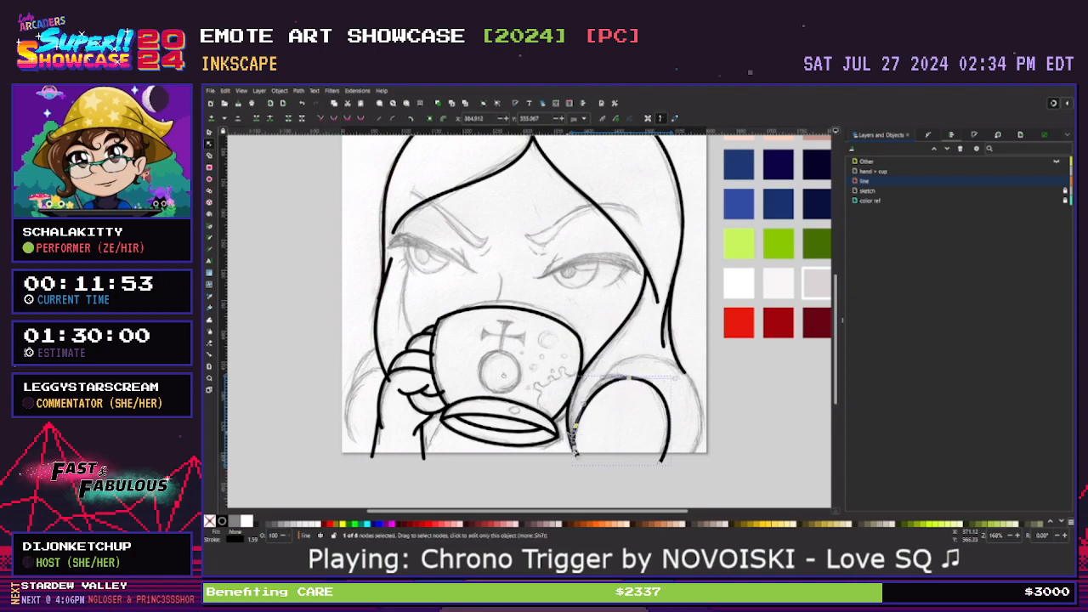
{"action": "key", "text": "Delete"}
{"action": "left_click", "coordinate": [575, 449]}
{"action": "key", "text": "Delete"}
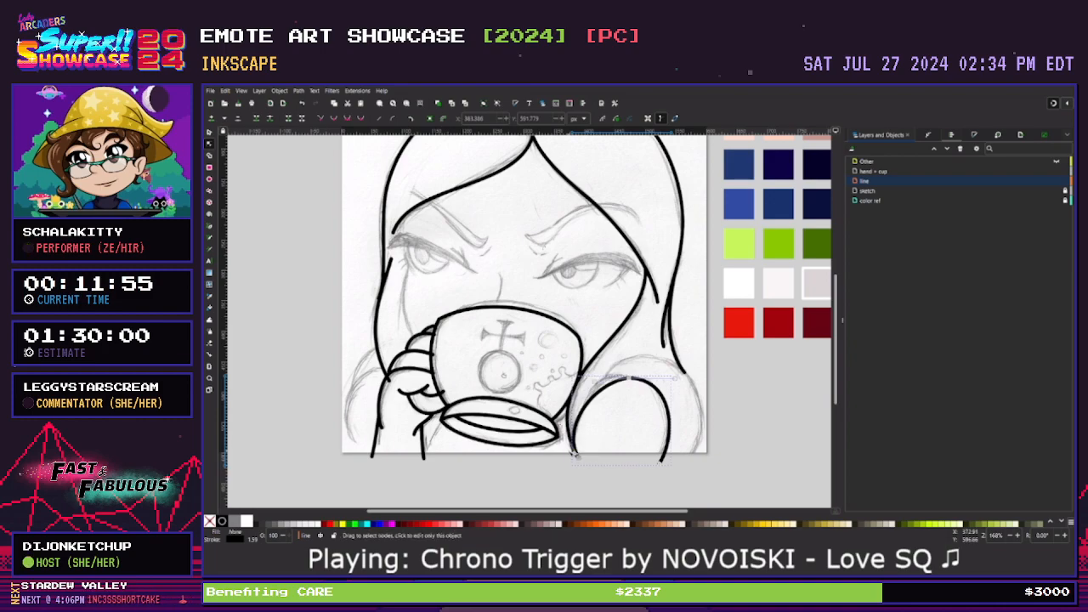
Adjust the inner sleeve arch's top node handle and lower right end node to follow the sketch, and deselect the path
{"action": "left_click", "coordinate": [629, 378]}
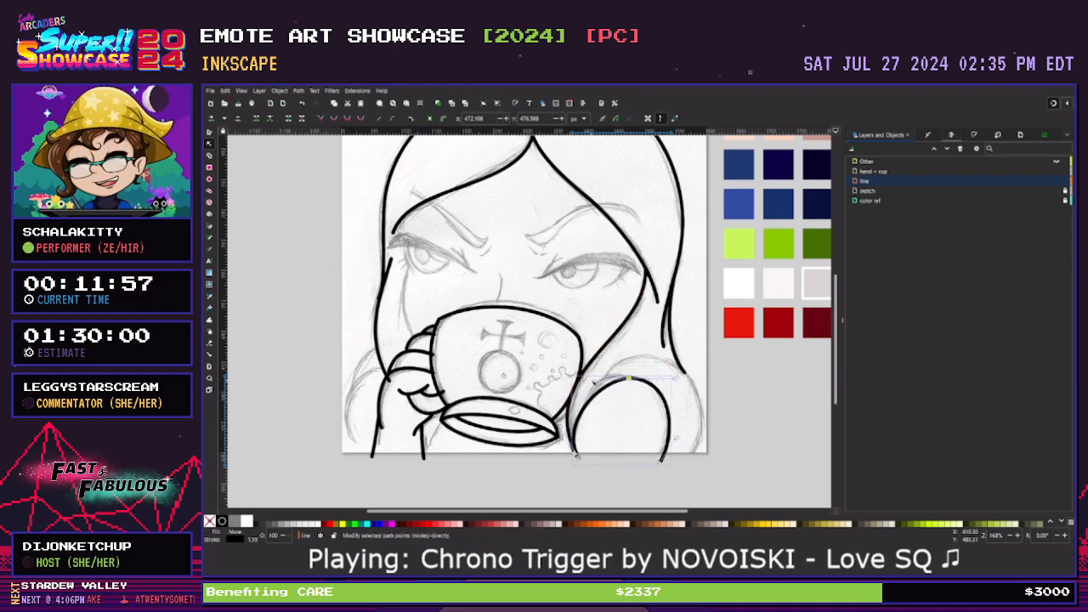
{"action": "left_click", "coordinate": [629, 379]}
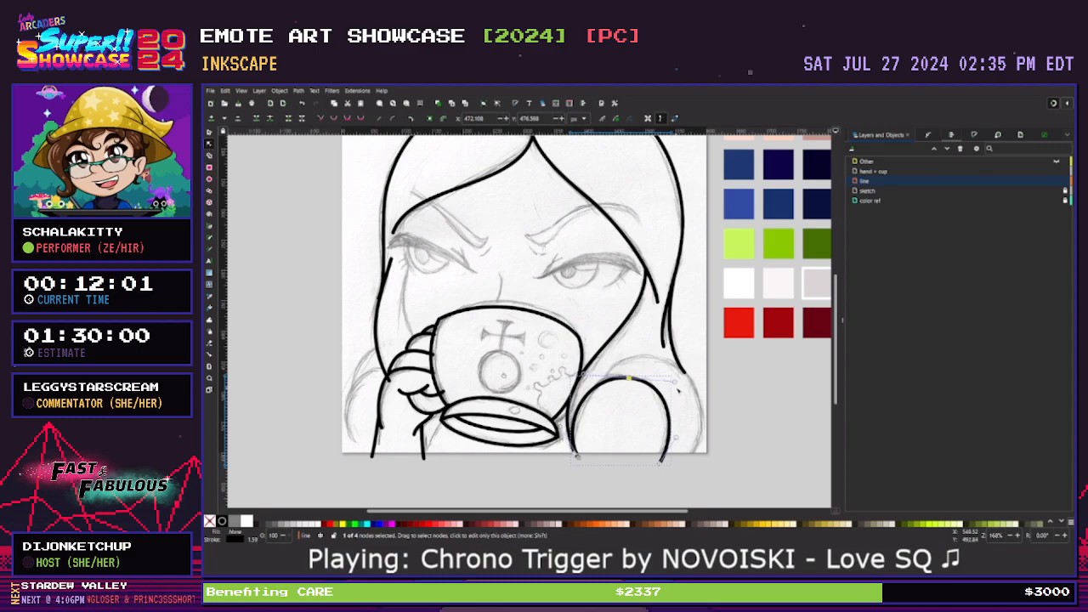
{"action": "left_click_drag", "start_coordinate": [675, 382], "coordinate": [681, 383]}
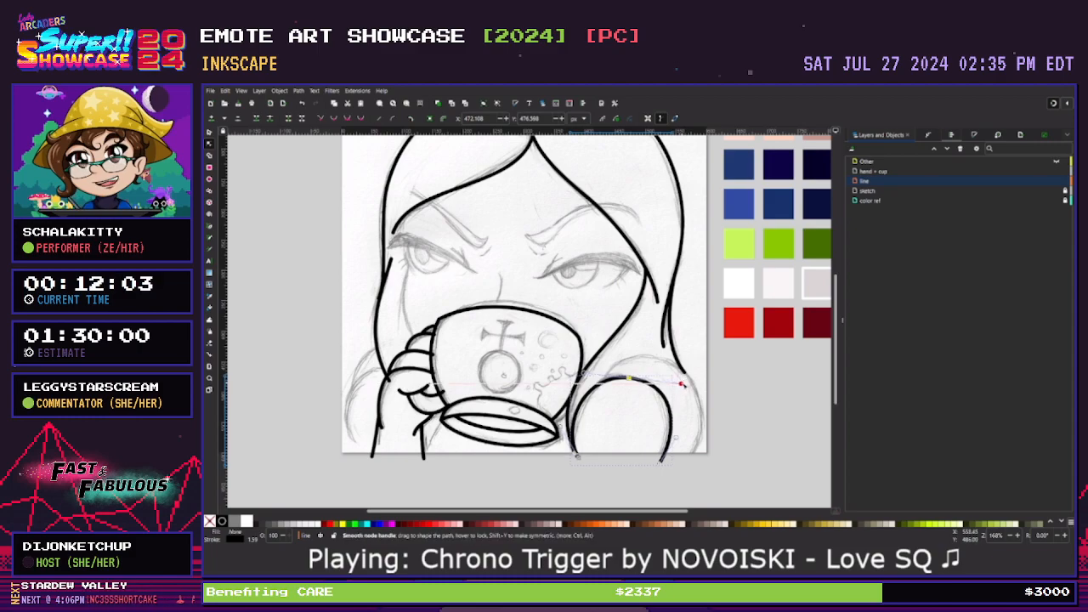
{"action": "left_click", "coordinate": [668, 460]}
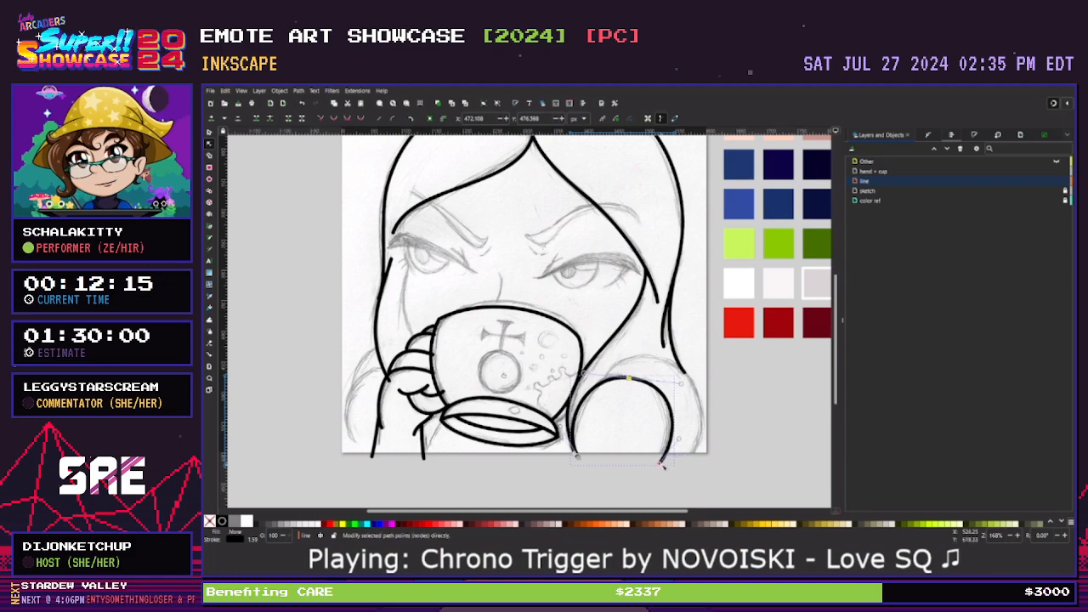
{"action": "left_click_drag", "start_coordinate": [662, 465], "coordinate": [663, 463]}
{"action": "left_click_drag", "start_coordinate": [682, 382], "coordinate": [682, 384]}
{"action": "left_click", "coordinate": [718, 379]}
{"action": "left_click", "coordinate": [718, 379]}
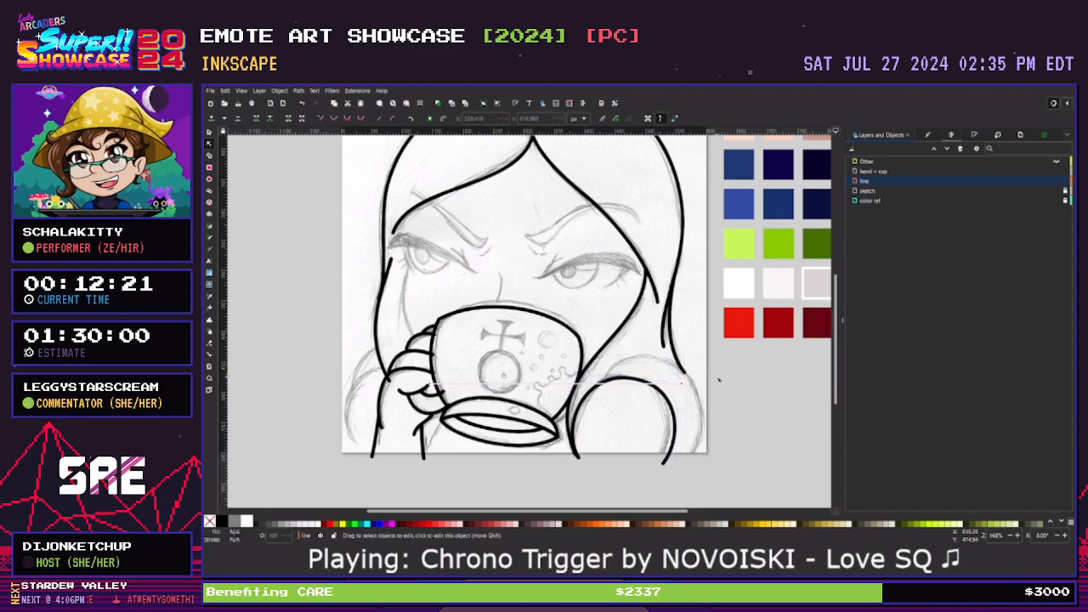
Draw a straight line from the inner arch's top to below the page's lower right corner and bend it into the outer sleeve curve
{"action": "left_click", "coordinate": [210, 226]}
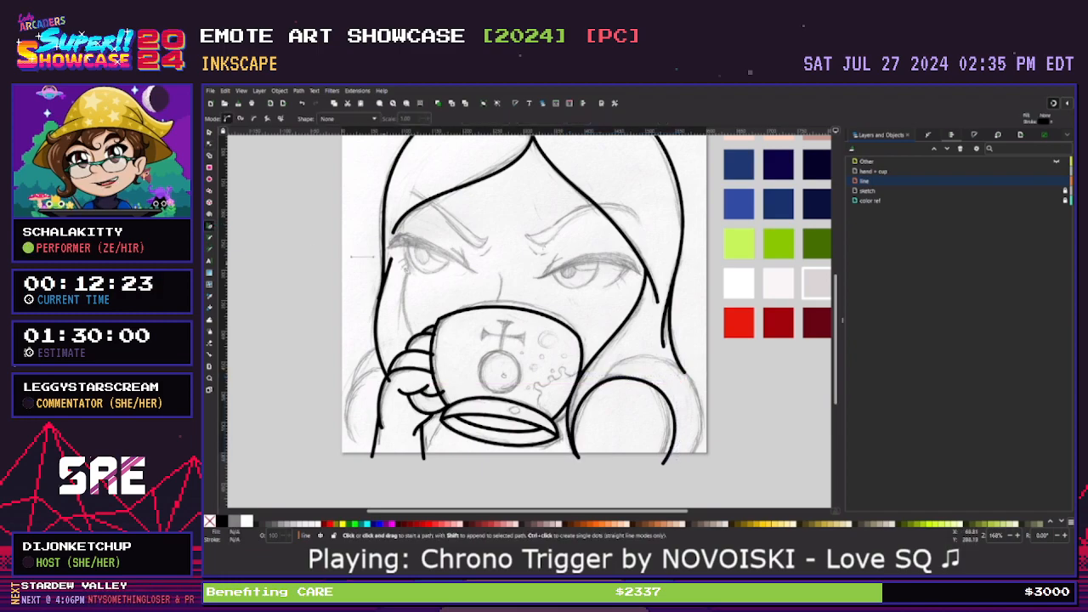
{"action": "left_click", "coordinate": [609, 381]}
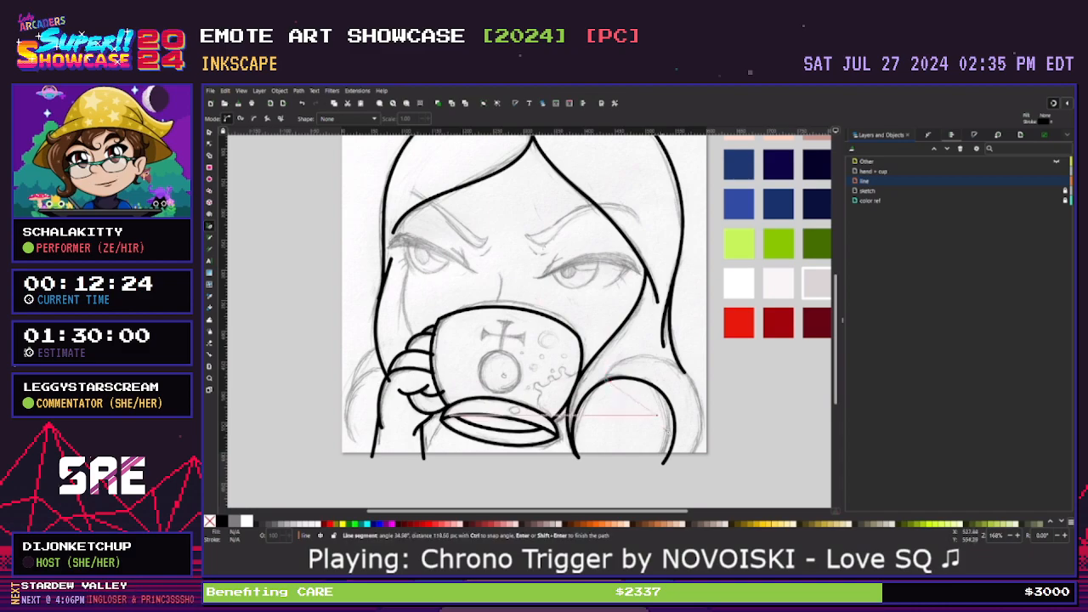
{"action": "double_click", "coordinate": [697, 464]}
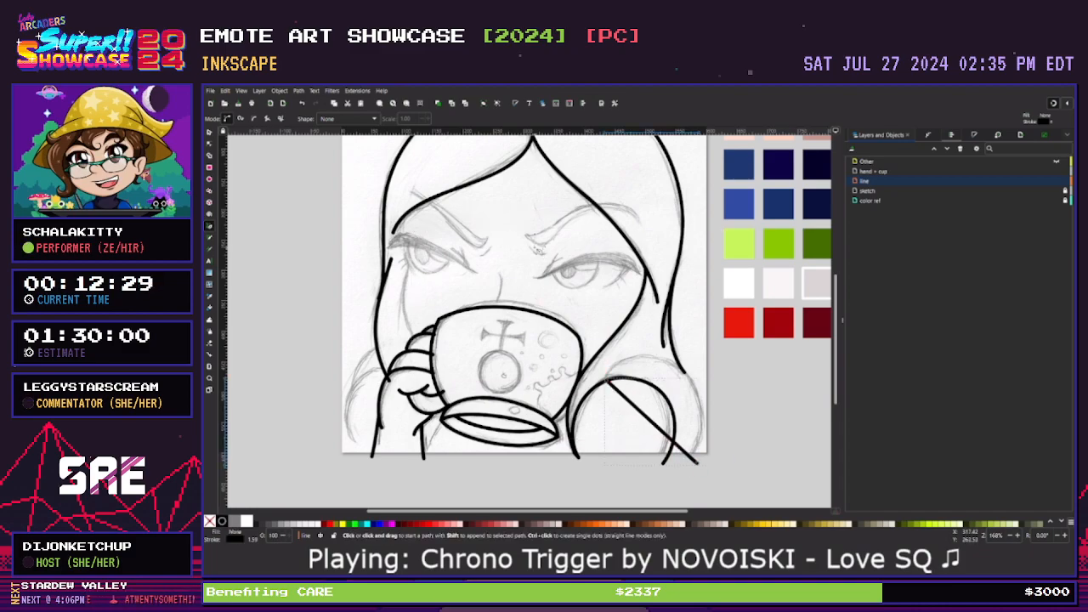
{"action": "key", "text": "n"}
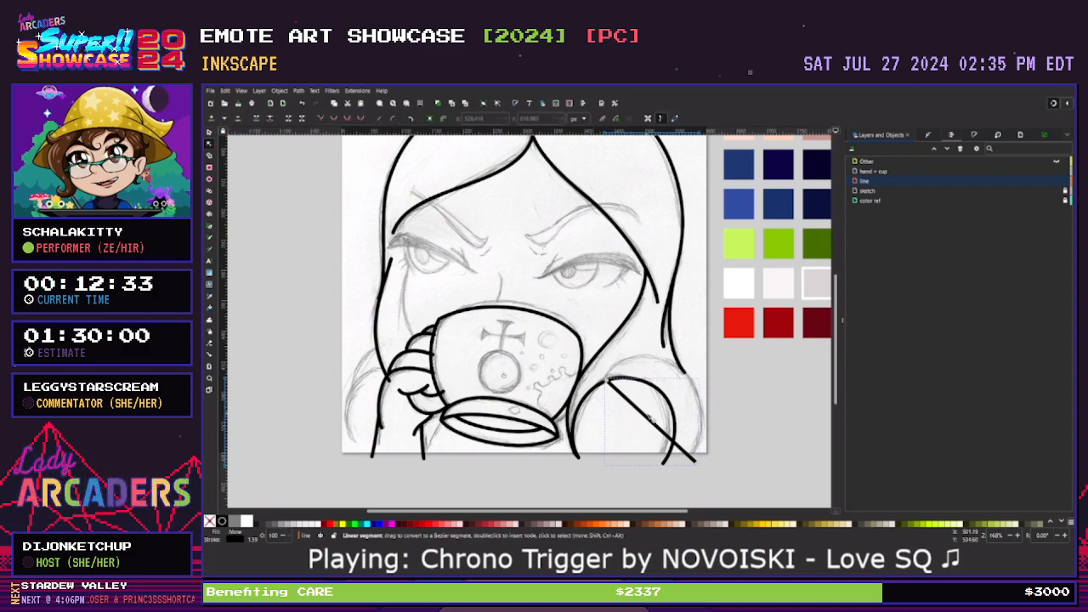
{"action": "left_click_drag", "start_coordinate": [650, 418], "coordinate": [690, 373]}
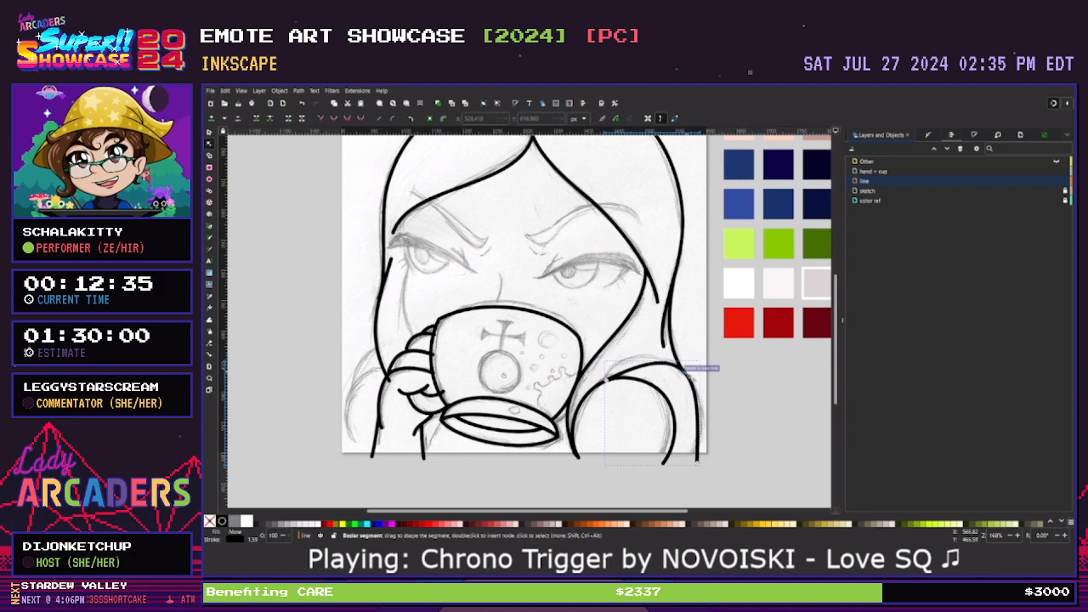
Refine the outer sleeve curve's lower end node and both its handles so it follows the sketched shoulder
{"action": "left_click_drag", "start_coordinate": [697, 464], "coordinate": [693, 463]}
{"action": "left_click_drag", "start_coordinate": [697, 400], "coordinate": [719, 417]}
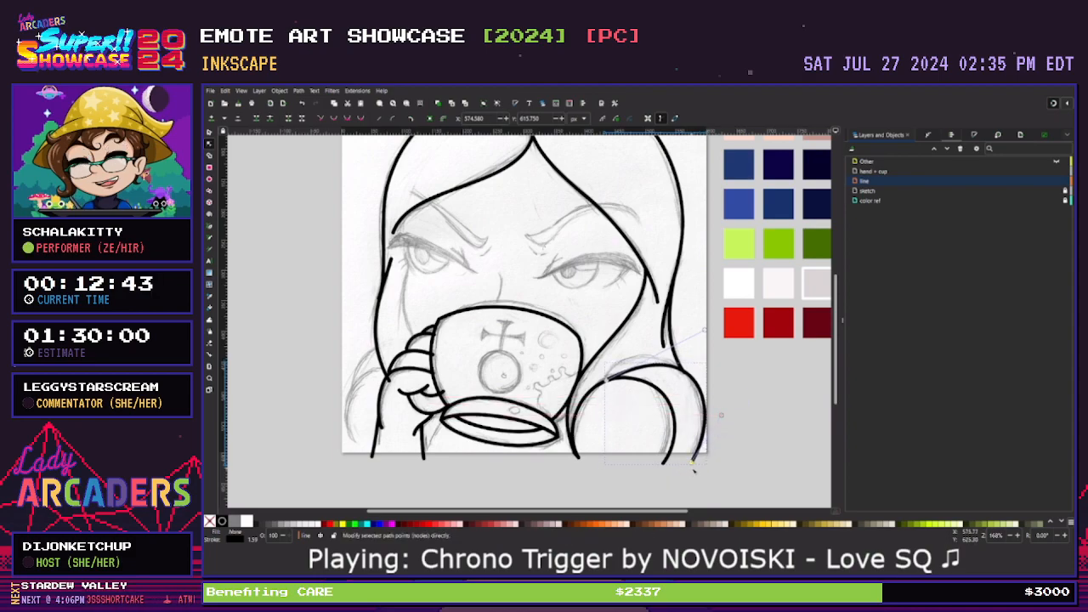
{"action": "left_click_drag", "start_coordinate": [693, 460], "coordinate": [689, 464]}
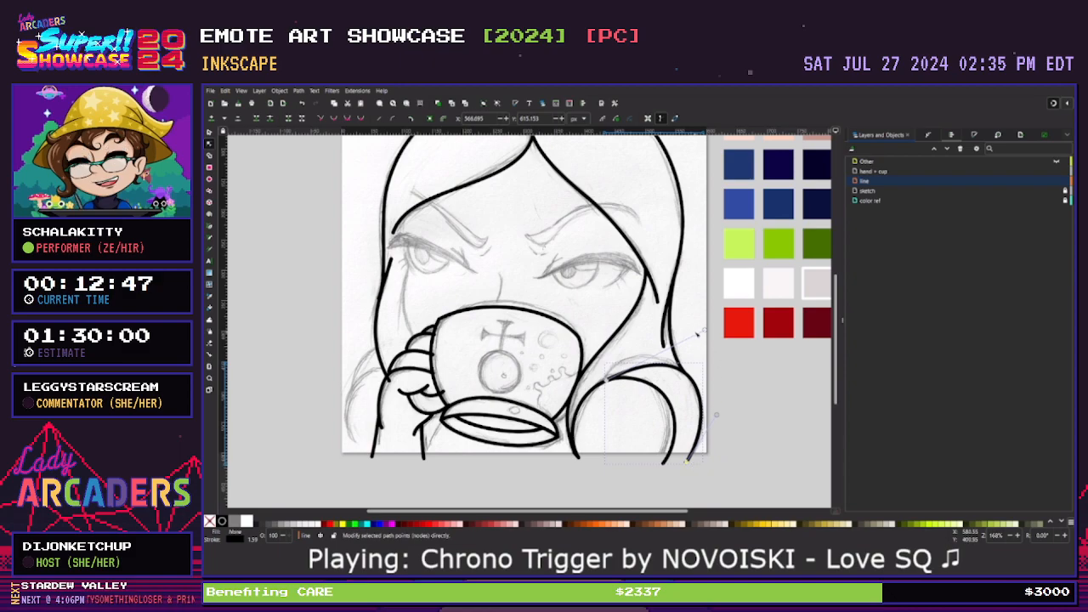
{"action": "left_click_drag", "start_coordinate": [705, 330], "coordinate": [657, 302]}
{"action": "left_click_drag", "start_coordinate": [716, 415], "coordinate": [742, 411]}
{"action": "left_click_drag", "start_coordinate": [658, 302], "coordinate": [659, 311]}
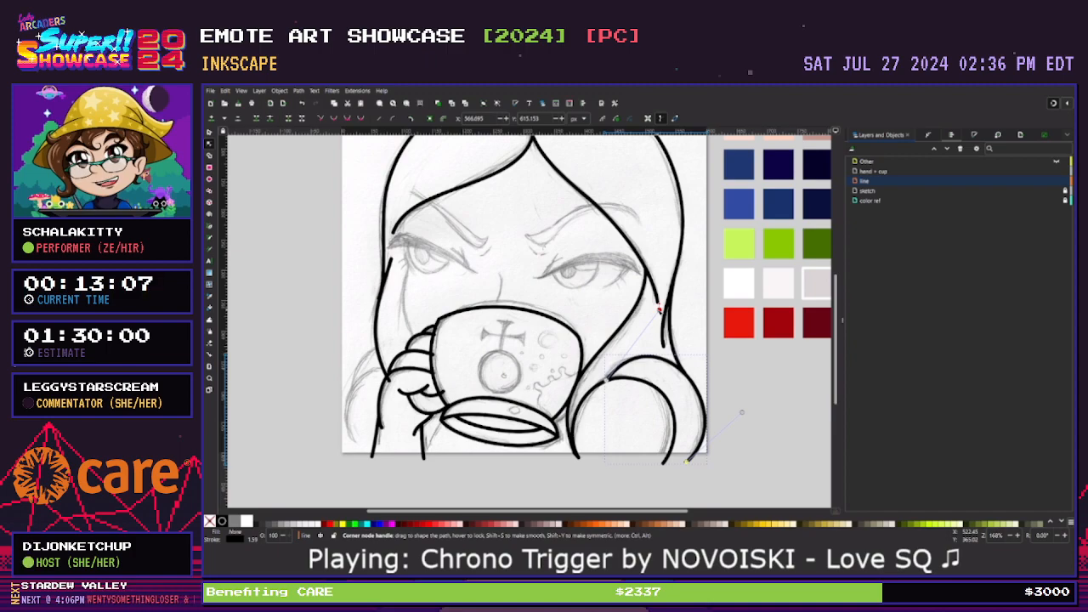
{"action": "left_click", "coordinate": [722, 387]}
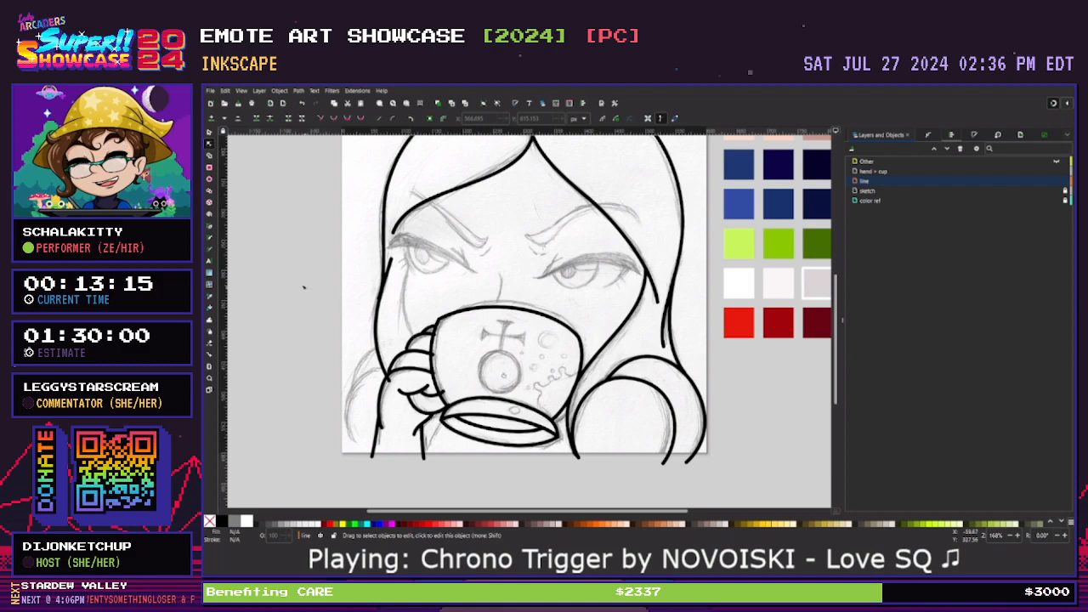
Draw a line from the hair beside the hand to the page's lower left edge and bend it outward into the left sleeve curve
{"action": "key", "text": "b"}
{"action": "left_click", "coordinate": [390, 376]}
{"action": "double_click", "coordinate": [357, 459]}
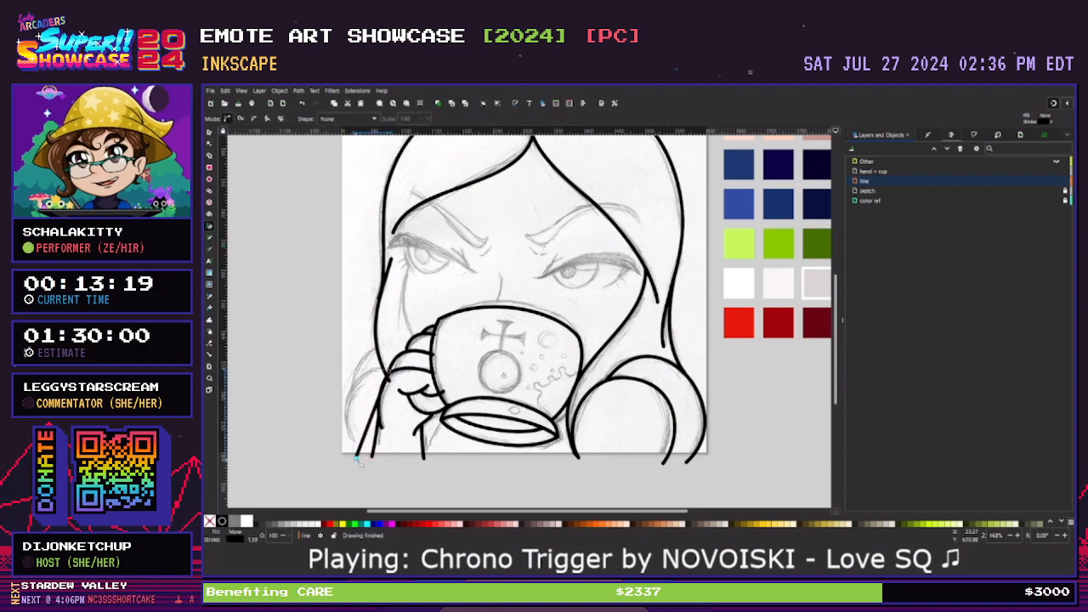
{"action": "key", "text": "n"}
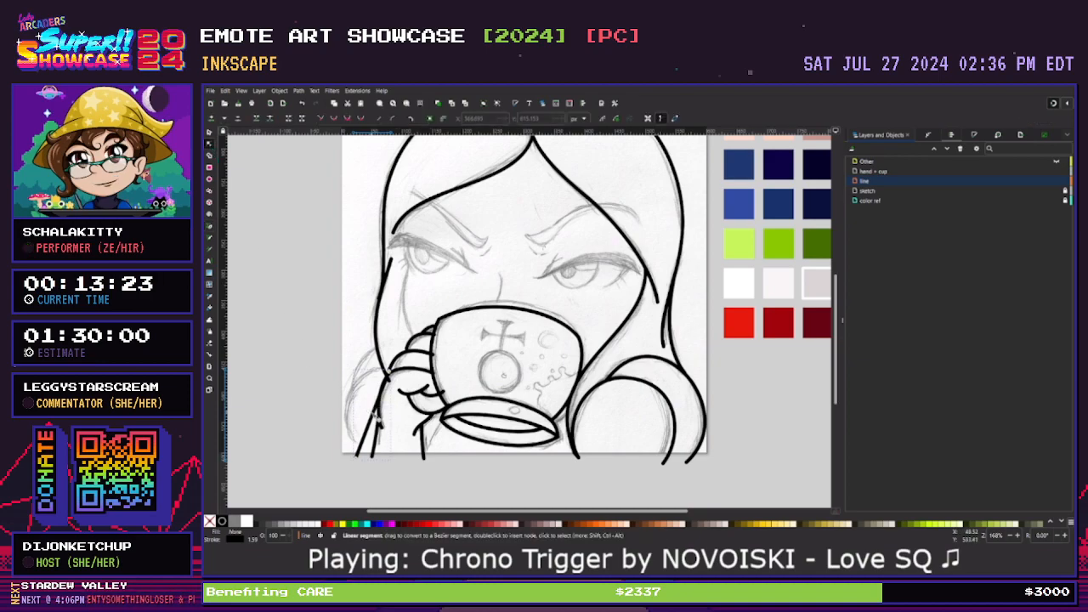
{"action": "mouse_move", "coordinate": [368, 404]}
{"action": "left_mouse_down"}
{"action": "mouse_move", "coordinate": [356, 389]}
{"action": "mouse_move", "coordinate": [331, 409]}
{"action": "left_mouse_up"}
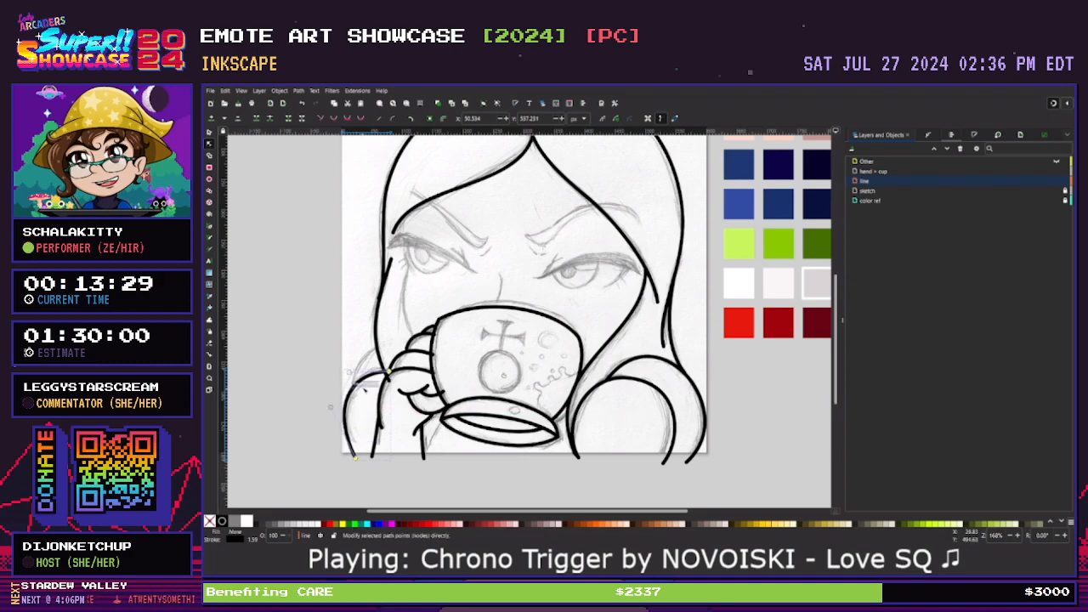
{"action": "left_click_drag", "start_coordinate": [390, 372], "coordinate": [389, 371]}
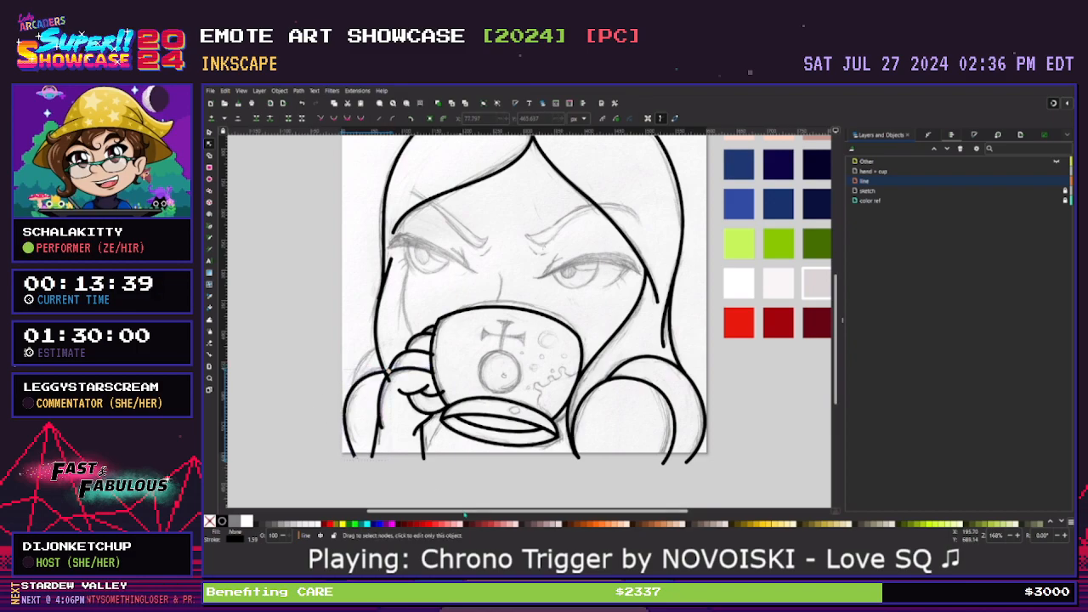
Lock the hand + cup layer and move the left sleeve curve's upper end node onto the hair line
{"action": "scroll", "coordinate": [352, 340], "scroll_direction": "up", "scroll_amount": 2}
{"action": "scroll", "coordinate": [359, 378], "scroll_direction": "up", "scroll_amount": 1}
{"action": "left_click", "coordinate": [349, 360]}
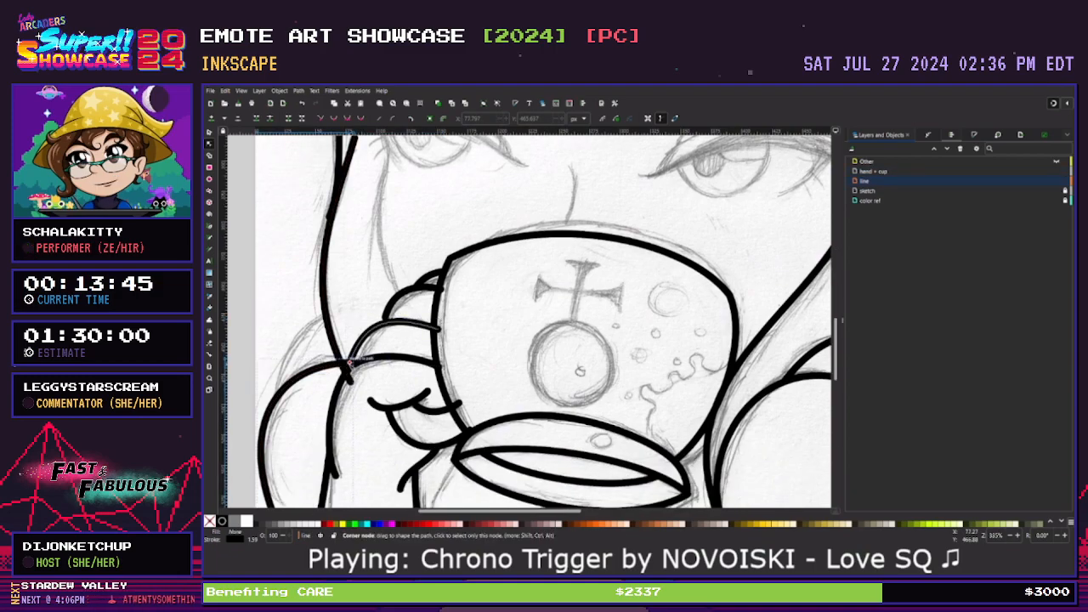
{"action": "left_click", "coordinate": [340, 359]}
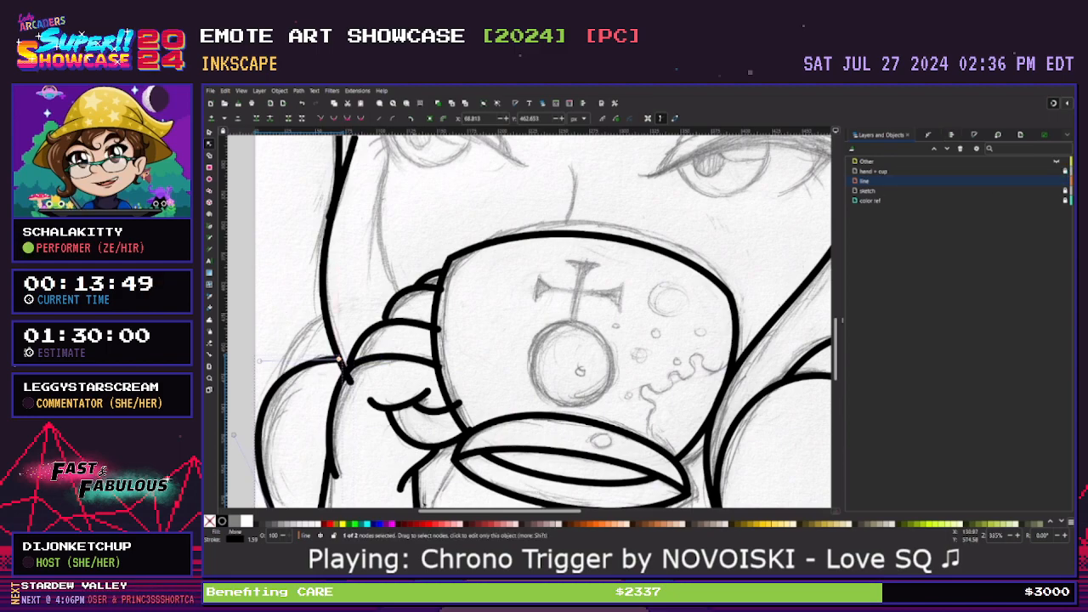
{"action": "left_click_drag", "start_coordinate": [437, 511], "coordinate": [416, 511]}
{"action": "left_click", "coordinate": [291, 371]}
{"action": "scroll", "coordinate": [290, 371], "scroll_direction": "down", "scroll_amount": 4}
{"action": "left_click", "coordinate": [290, 372]}
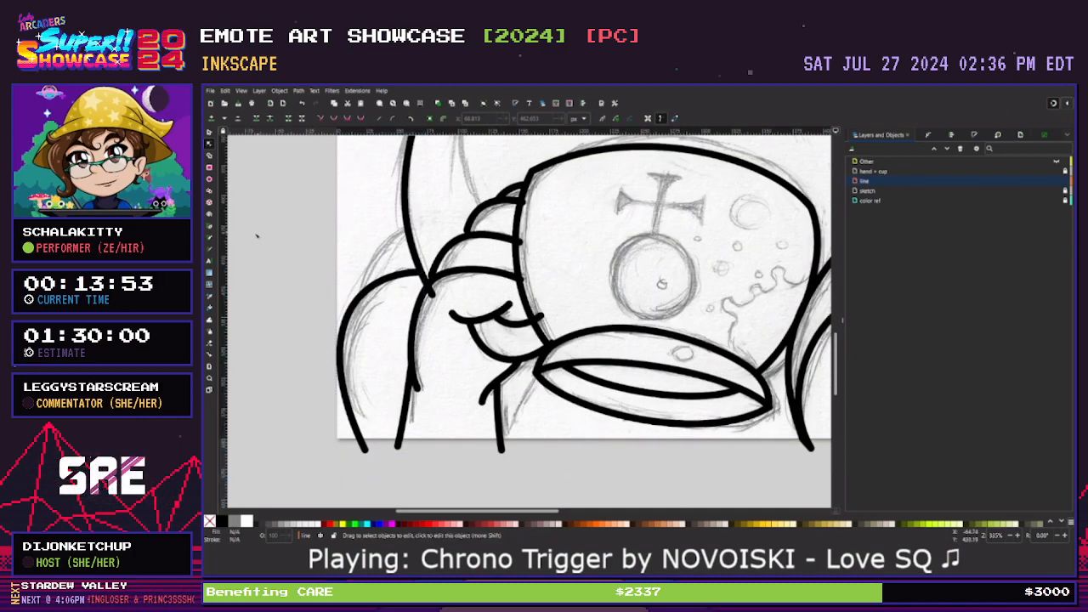
Draw a short line from the left hair strand to the left sleeve curve and bend it upward into the sleeve's upper arc
{"action": "key", "text": "b"}
{"action": "left_click", "coordinate": [408, 226]}
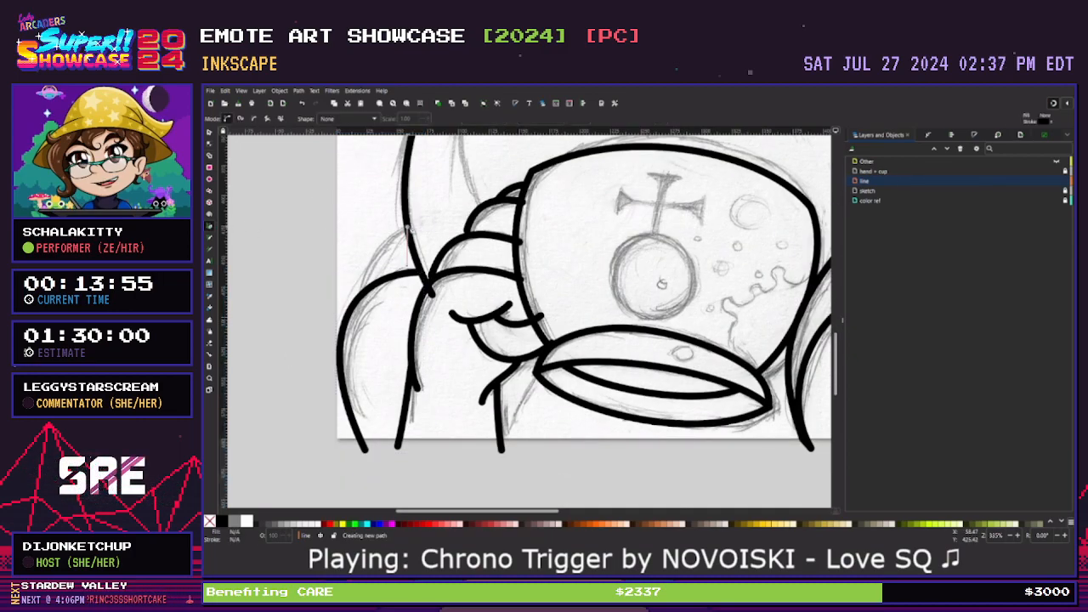
{"action": "double_click", "coordinate": [362, 294]}
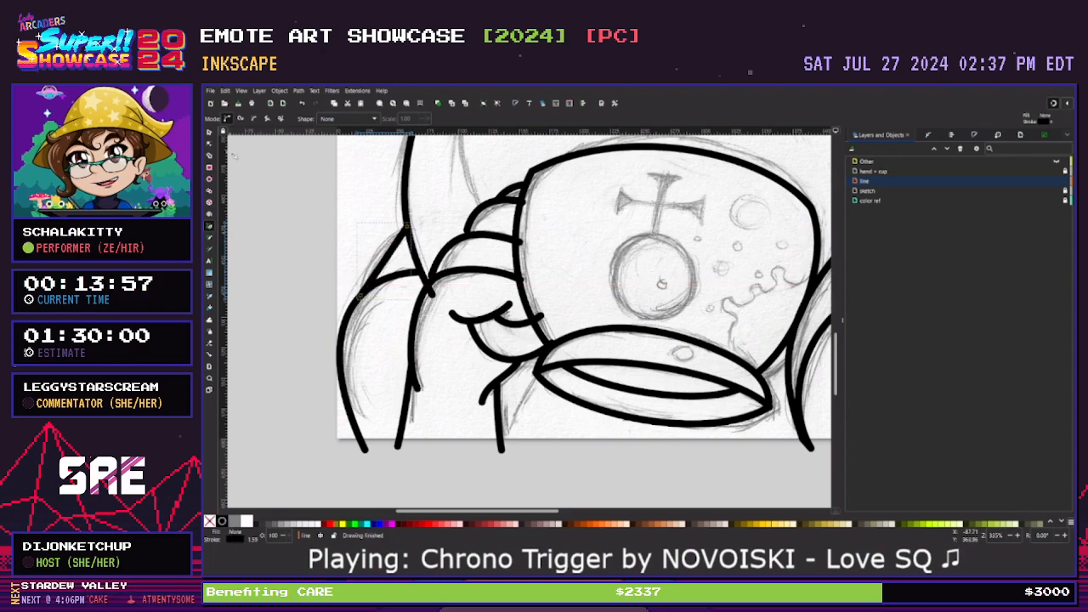
{"action": "key", "text": "n"}
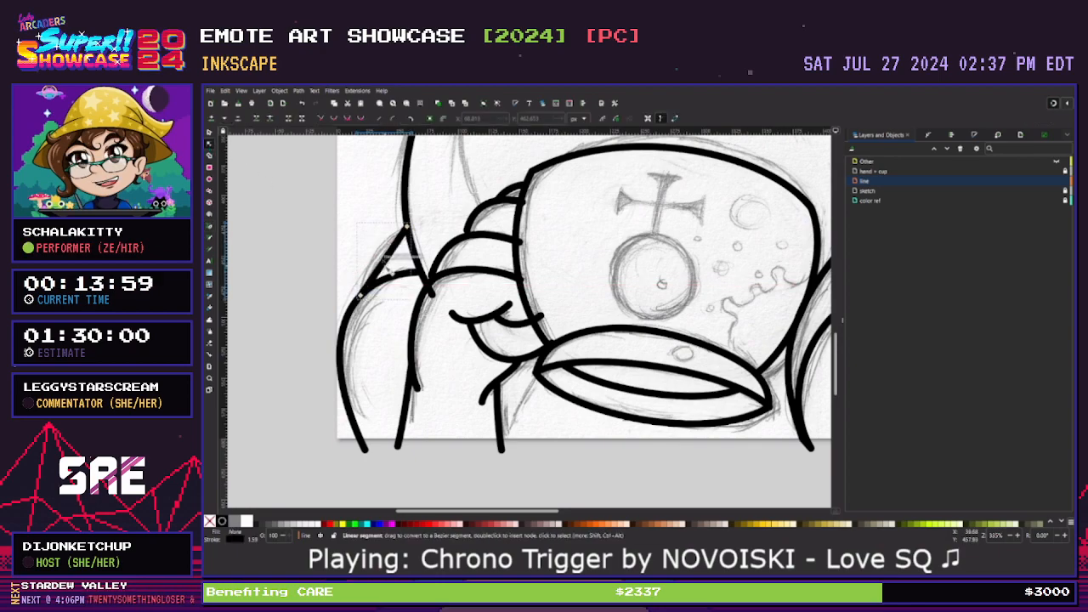
{"action": "mouse_move", "coordinate": [384, 260]}
{"action": "left_mouse_down"}
{"action": "mouse_move", "coordinate": [374, 254]}
{"action": "mouse_move", "coordinate": [409, 231]}
{"action": "mouse_move", "coordinate": [375, 242]}
{"action": "mouse_move", "coordinate": [383, 231]}
{"action": "left_mouse_up"}
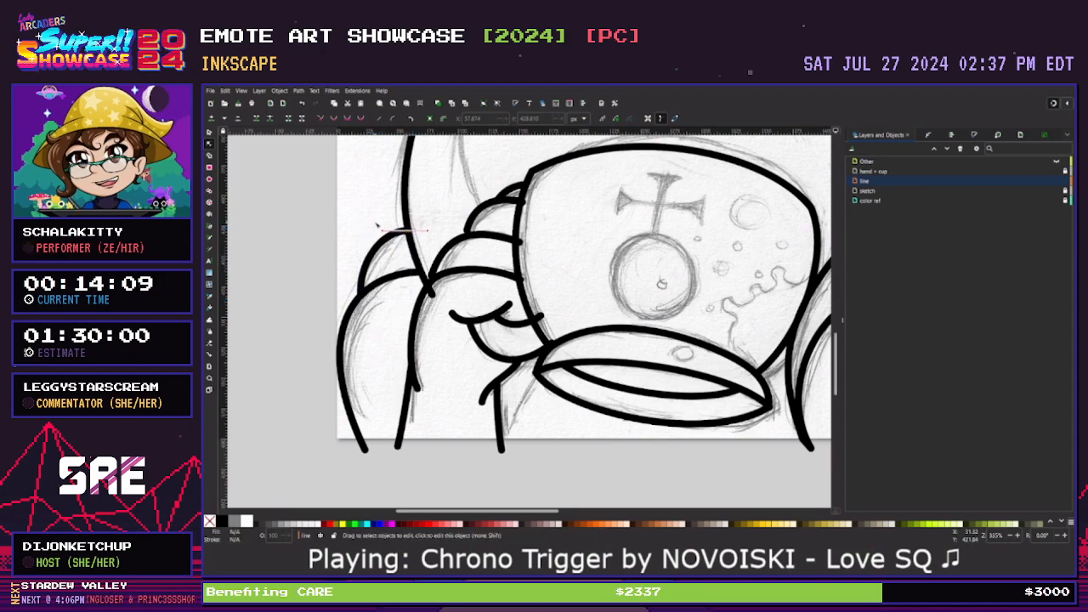
{"action": "key", "text": "minus"}
{"action": "key", "text": "minus"}
{"action": "scroll", "coordinate": [509, 421], "scroll_direction": "up", "scroll_amount": 4}
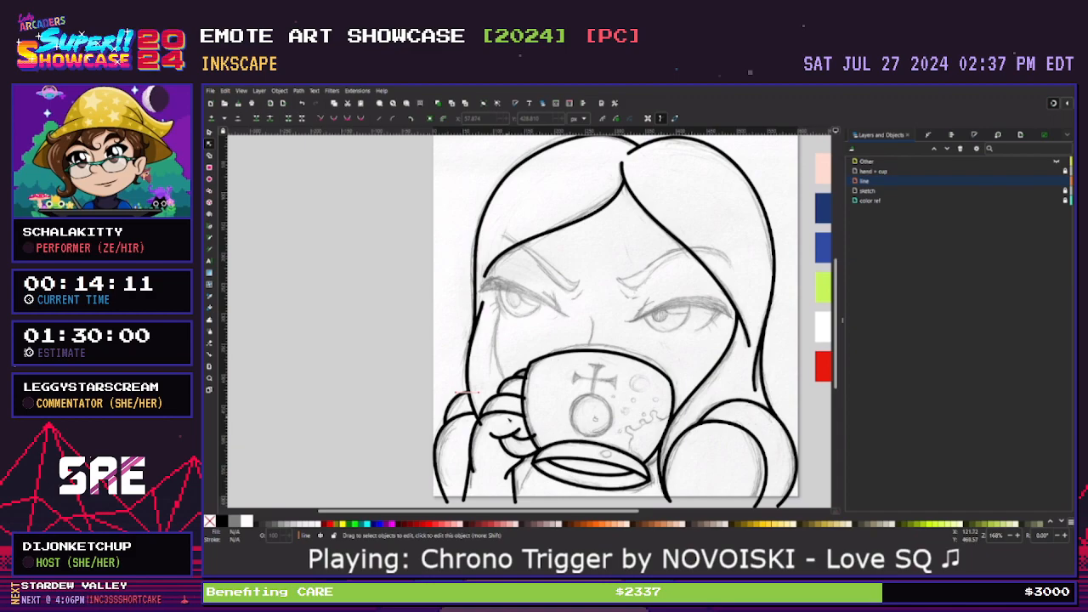
{"action": "scroll", "coordinate": [537, 321], "scroll_direction": "right", "scroll_amount": 3}
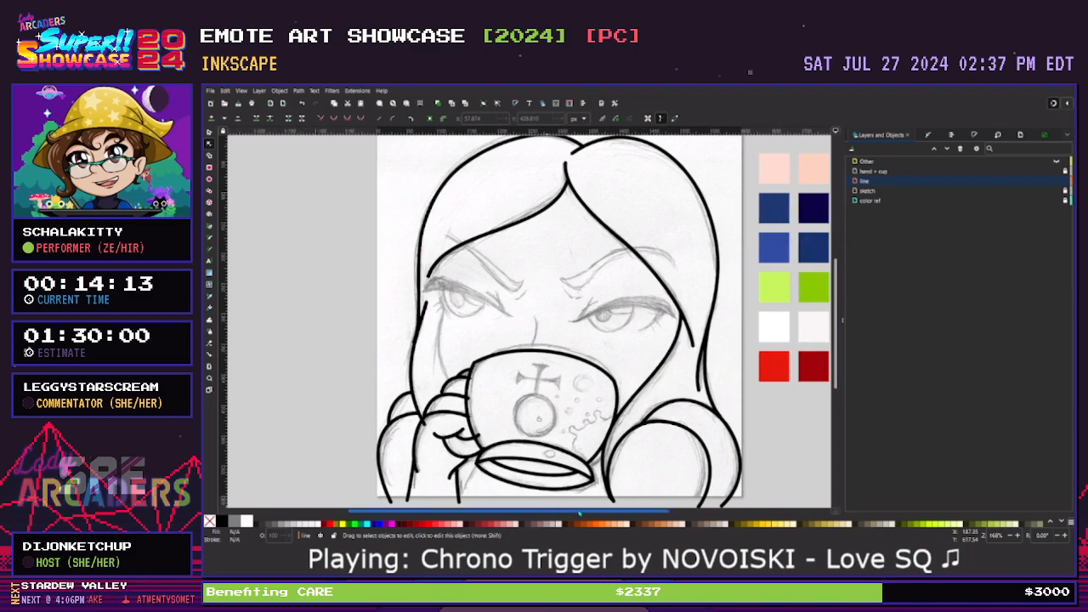
Draw a line from the left hair strand down to the fingers and bend it into the sketched left face contour
{"action": "scroll", "coordinate": [509, 405], "scroll_direction": "up", "scroll_amount": 1}
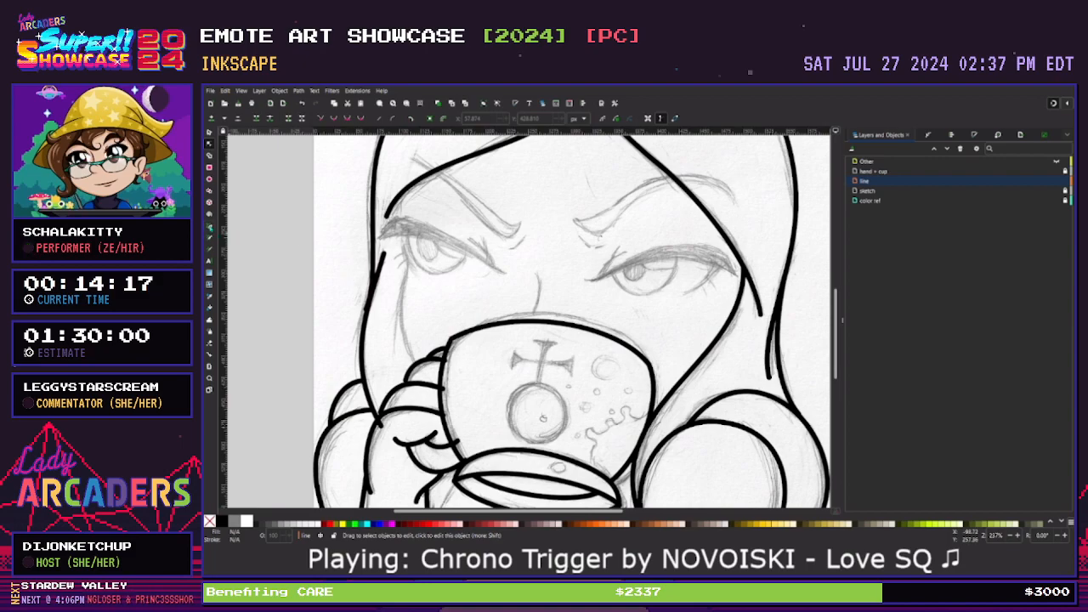
{"action": "left_click", "coordinate": [210, 227]}
{"action": "left_click", "coordinate": [404, 194]}
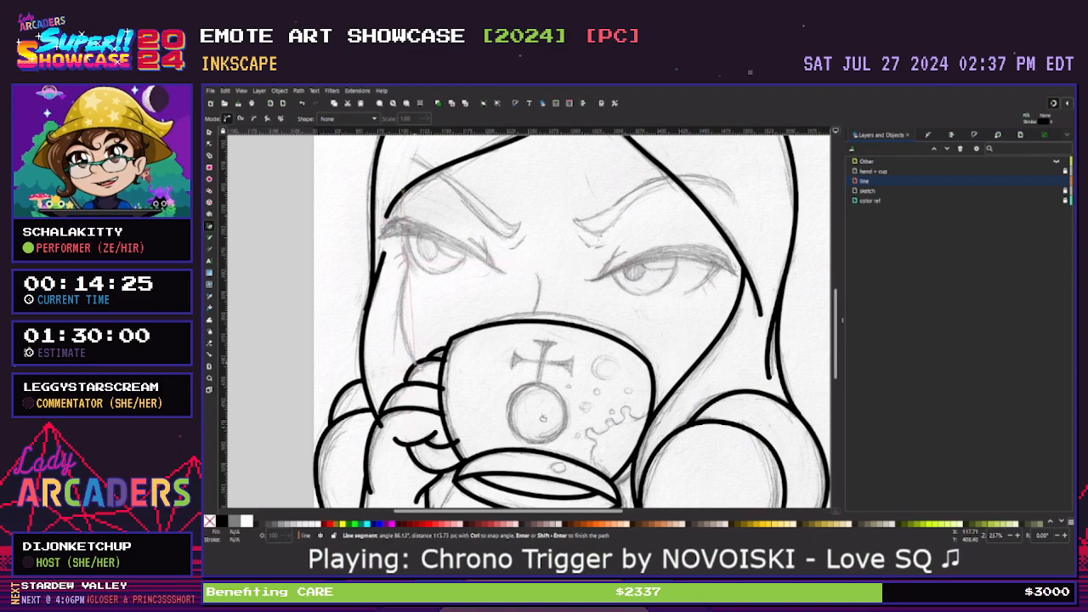
{"action": "double_click", "coordinate": [415, 363]}
{"action": "key", "text": "n"}
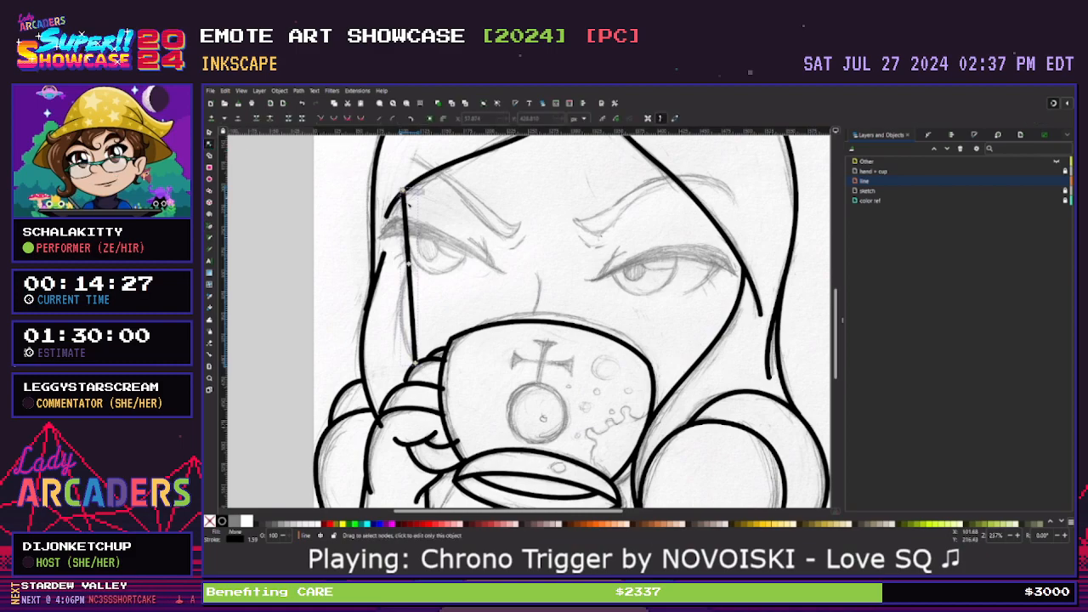
{"action": "left_click_drag", "start_coordinate": [411, 312], "coordinate": [405, 316]}
{"action": "left_click_drag", "start_coordinate": [406, 221], "coordinate": [401, 240]}
{"action": "left_click", "coordinate": [409, 264]}
{"action": "left_click", "coordinate": [515, 271]}
{"action": "left_click", "coordinate": [515, 270]}
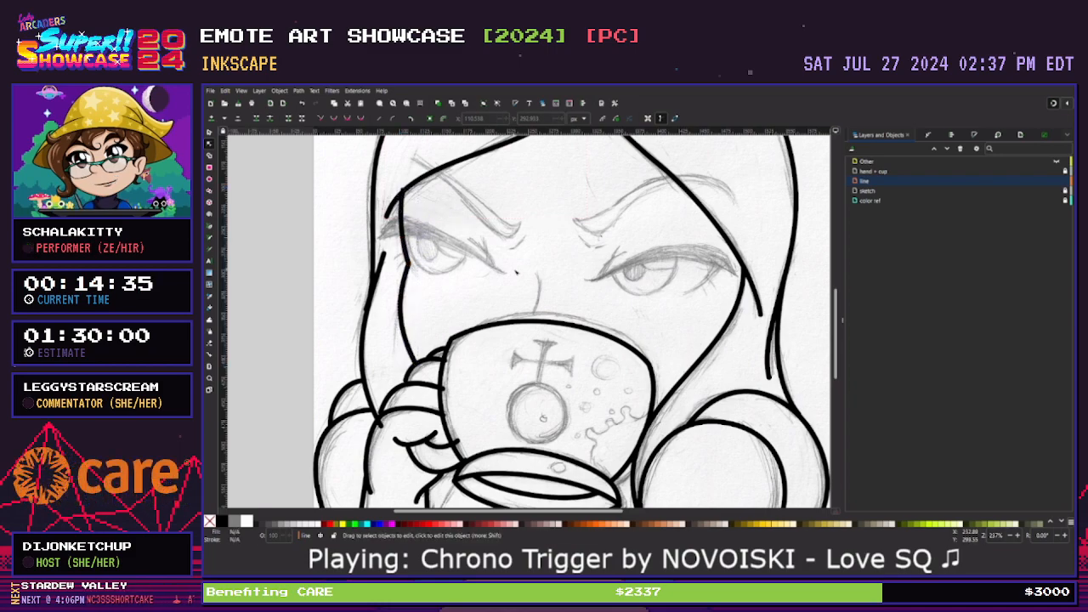
Draw a closed, straight-sided four-corner outline over the sketched left eyebrow
{"action": "scroll", "coordinate": [515, 271], "scroll_direction": "down", "scroll_amount": 3}
{"action": "key", "text": "minus"}
{"action": "key", "text": "minus"}
{"action": "scroll", "coordinate": [516, 272], "scroll_direction": "up", "scroll_amount": 2}
{"action": "scroll", "coordinate": [516, 272], "scroll_direction": "down", "scroll_amount": 1}
{"action": "key", "text": "plus"}
{"action": "key", "text": "plus"}
{"action": "key", "text": "plus"}
{"action": "scroll", "coordinate": [479, 248], "scroll_direction": "up", "scroll_amount": 4}
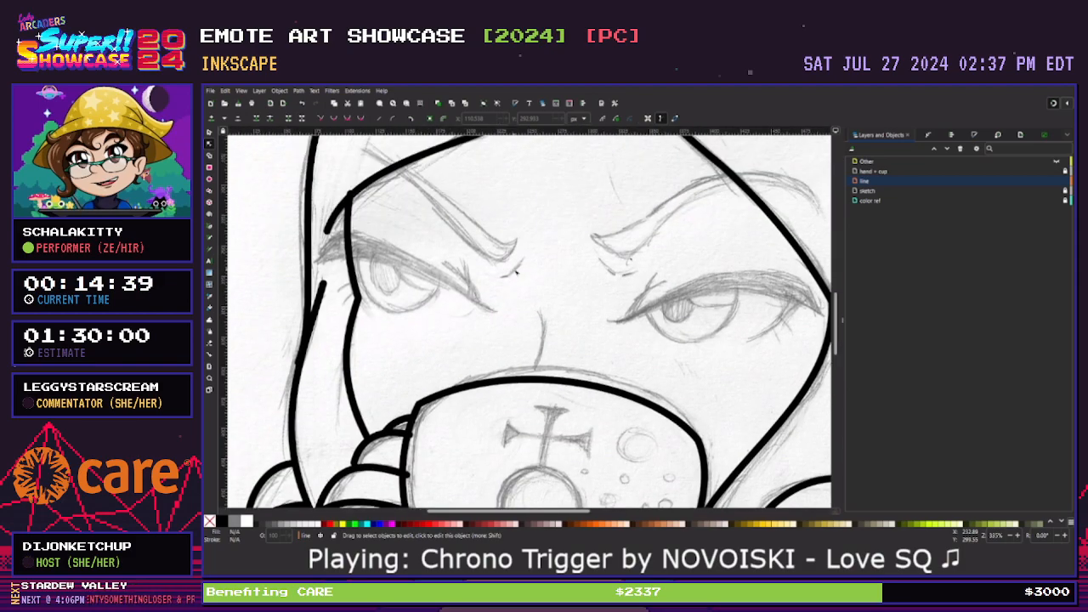
{"action": "key", "text": "b"}
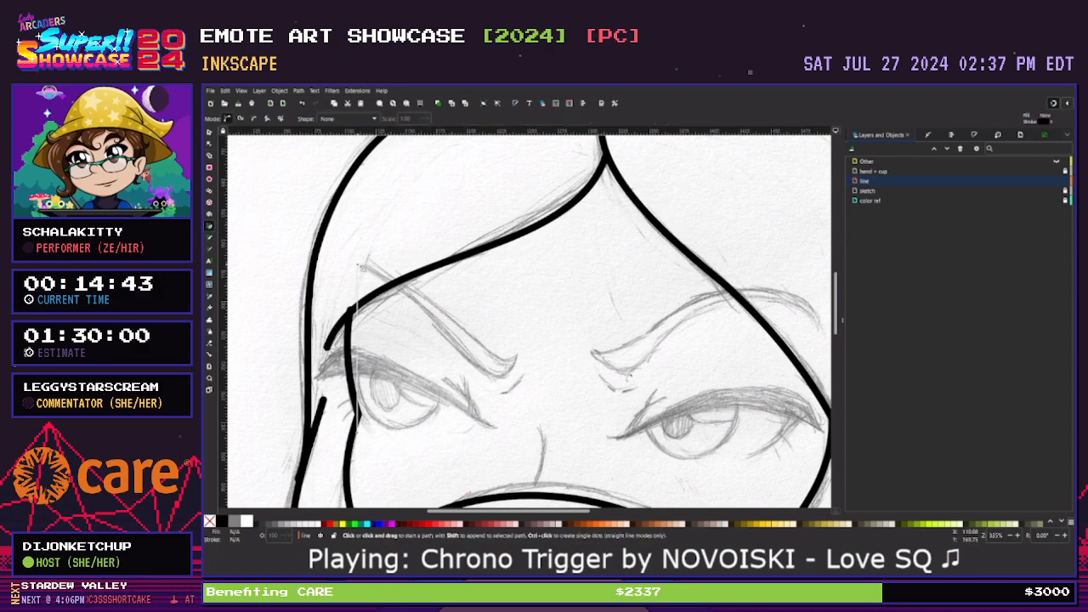
{"action": "key", "text": "minus"}
{"action": "key", "text": "minus"}
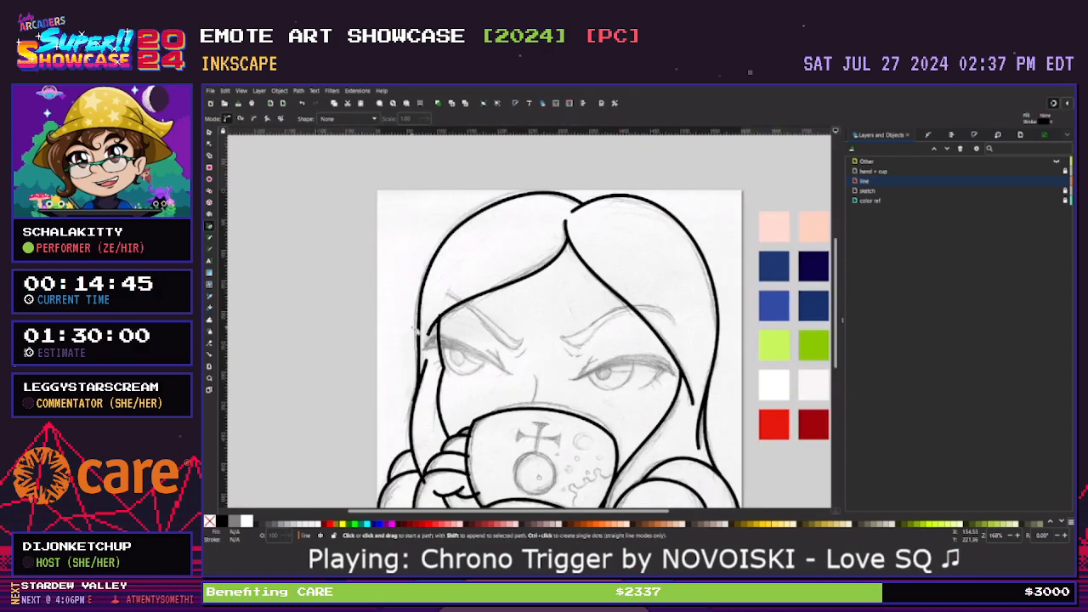
{"action": "key", "text": "plus"}
{"action": "scroll", "coordinate": [527, 323], "scroll_direction": "down", "scroll_amount": 3}
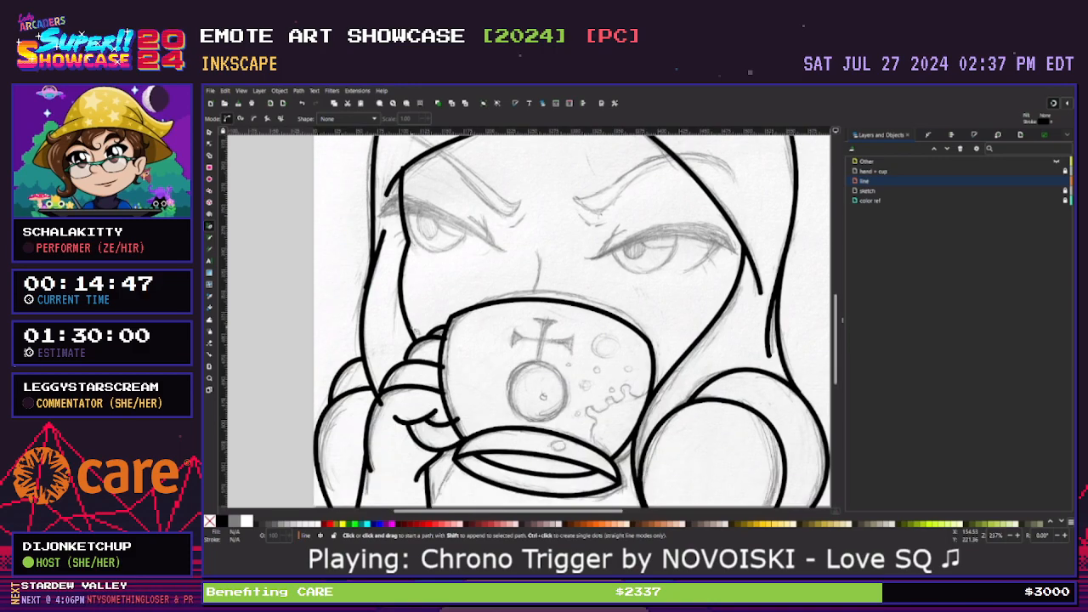
{"action": "scroll", "coordinate": [420, 302], "scroll_direction": "up", "scroll_amount": 3}
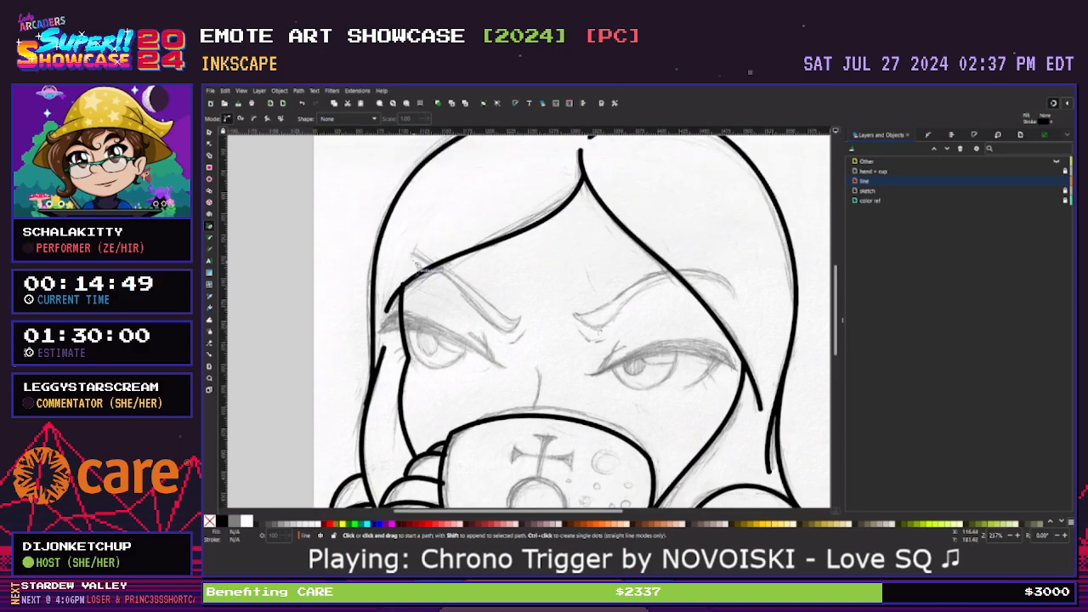
{"action": "left_click", "coordinate": [412, 254]}
{"action": "left_click", "coordinate": [508, 333]}
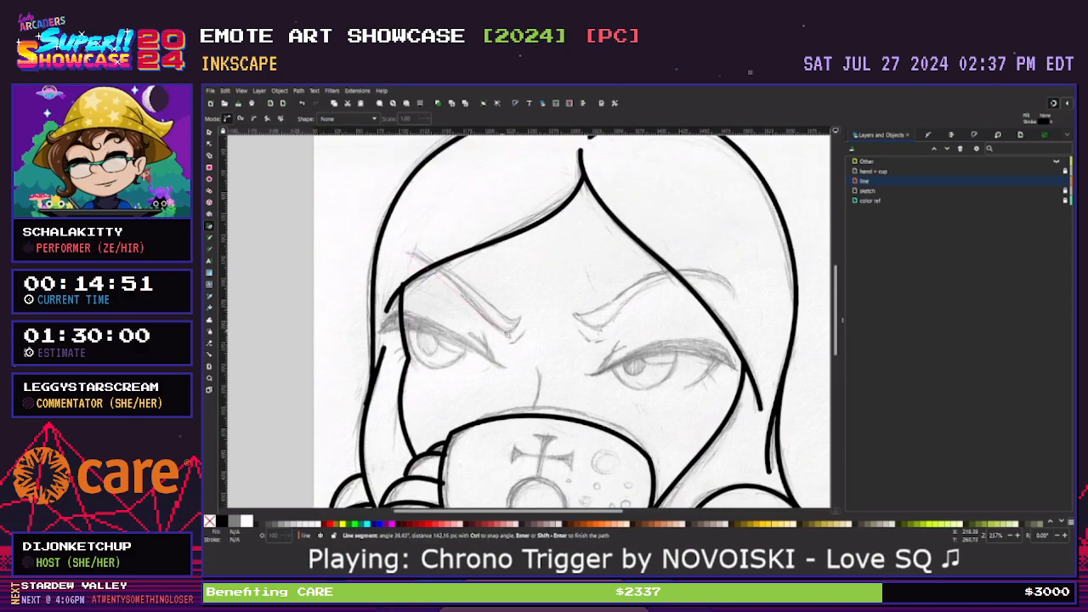
{"action": "left_click", "coordinate": [525, 320]}
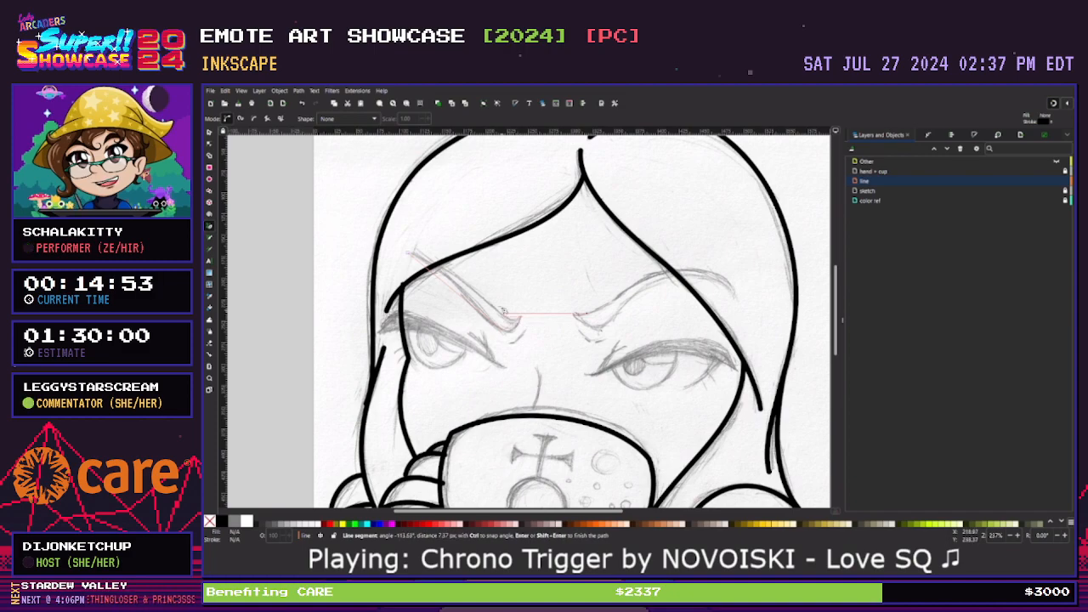
{"action": "left_click", "coordinate": [407, 253]}
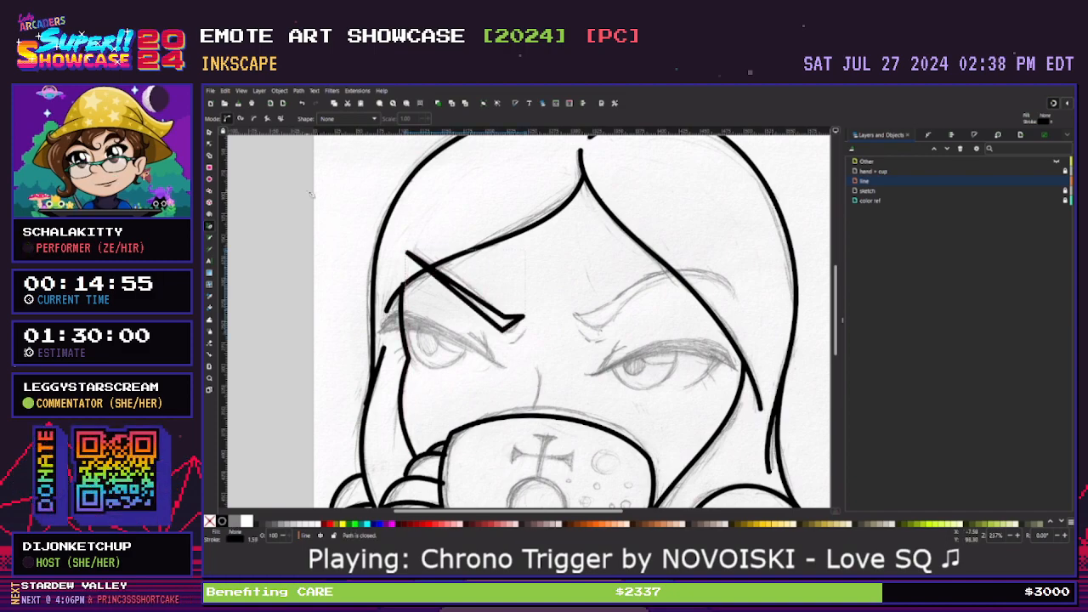
Bend the left eyebrow outline's long edge and short inner tip segment to follow the sketch
{"action": "left_click", "coordinate": [210, 143]}
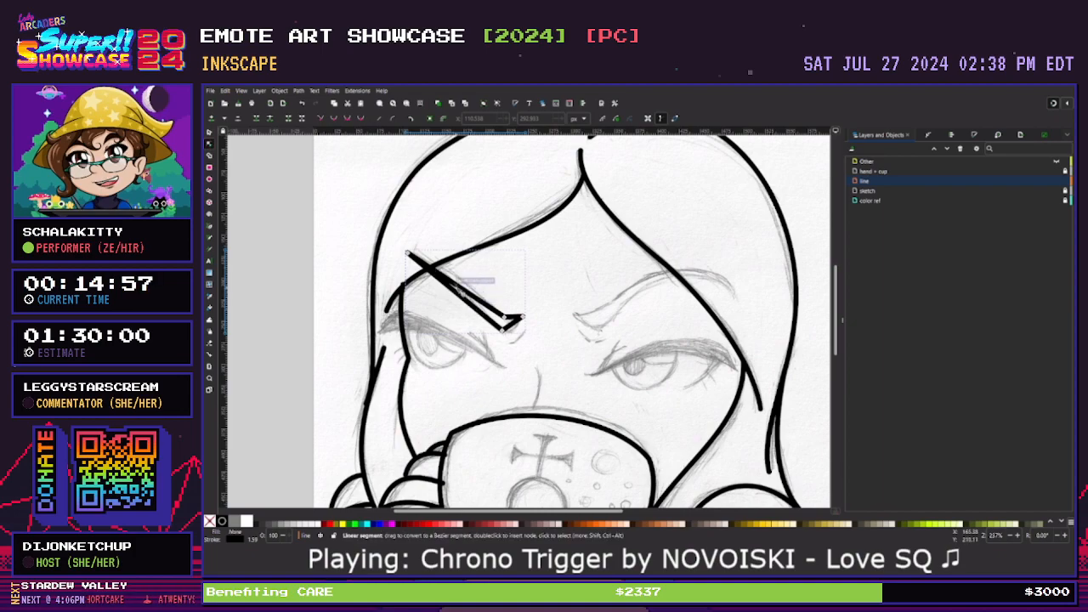
{"action": "left_click_drag", "start_coordinate": [465, 283], "coordinate": [467, 298]}
{"action": "left_click_drag", "start_coordinate": [513, 323], "coordinate": [518, 329]}
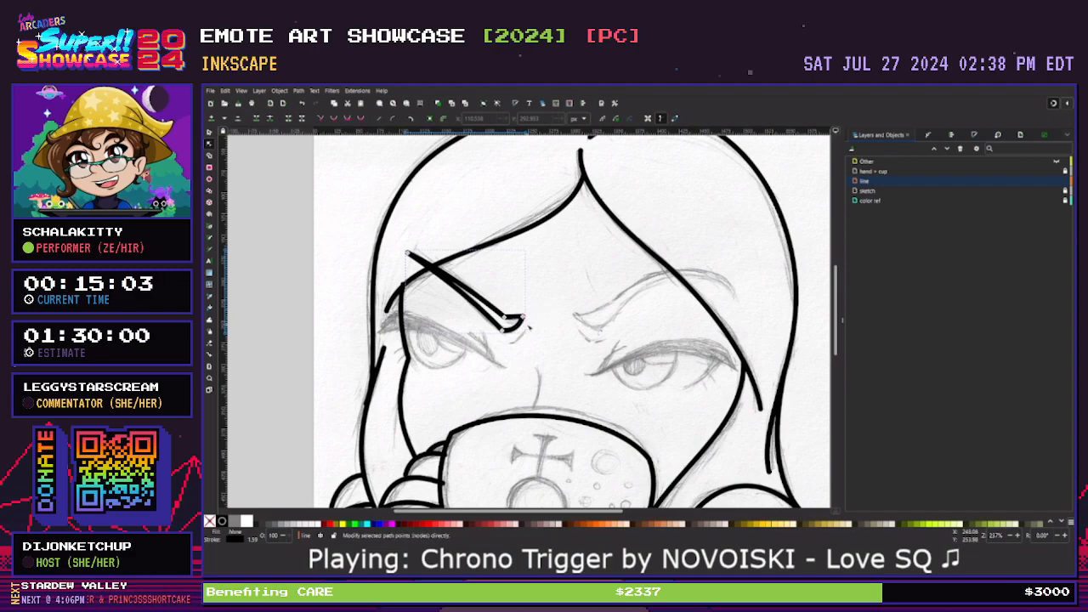
Insert a node midway along the left eyebrow's lower edge and smooth the two nodes near its inner tip
{"action": "scroll", "coordinate": [520, 323], "scroll_direction": "up", "scroll_amount": 3}
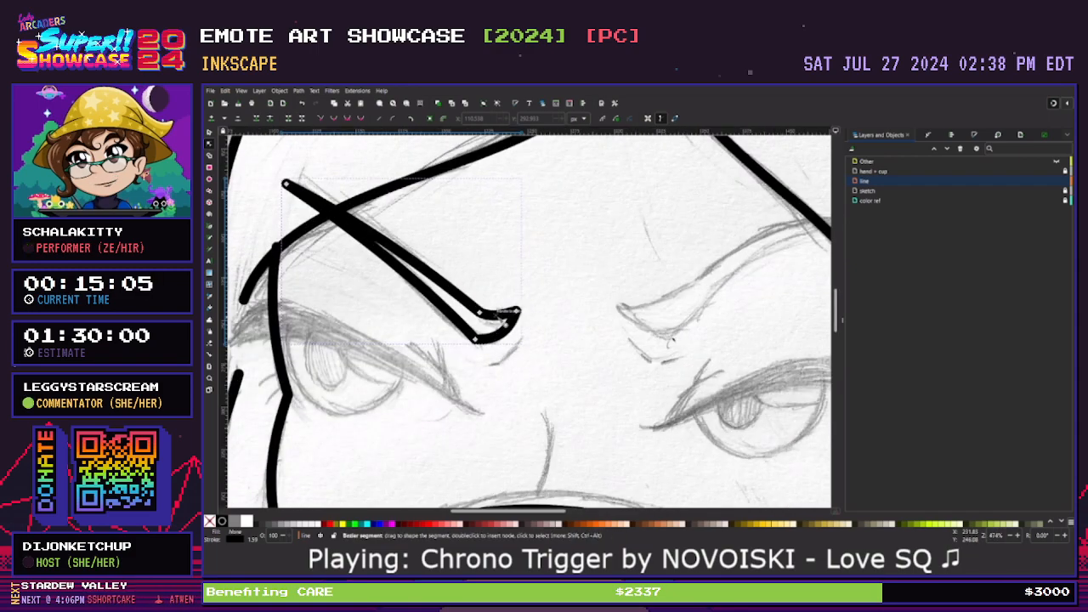
{"action": "left_click", "coordinate": [406, 267]}
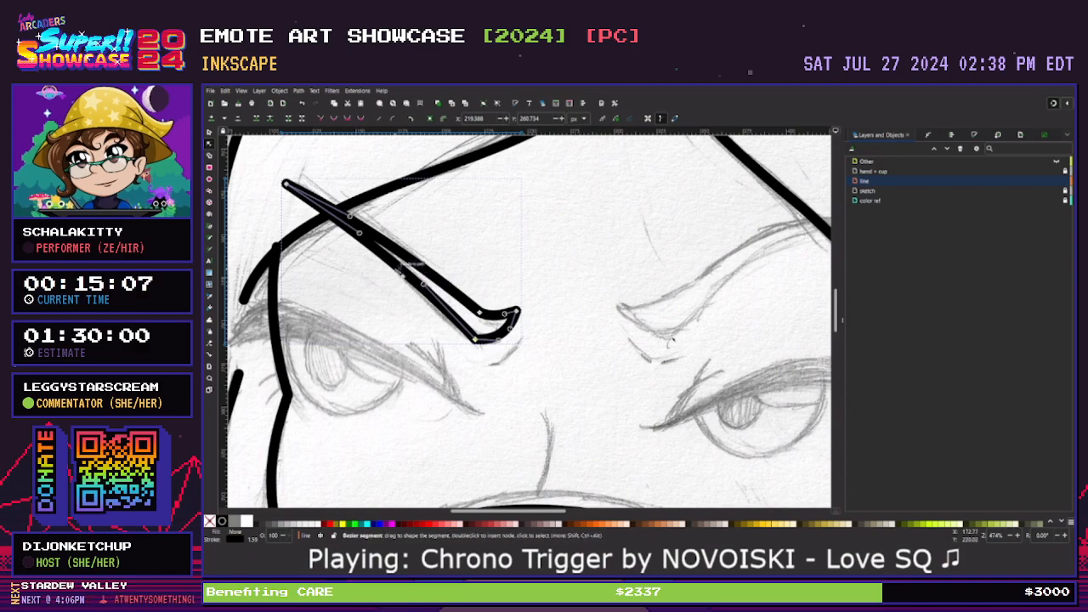
{"action": "double_click", "coordinate": [388, 260]}
{"action": "left_click_drag", "start_coordinate": [450, 312], "coordinate": [495, 296]}
{"action": "left_click", "coordinate": [335, 119]}
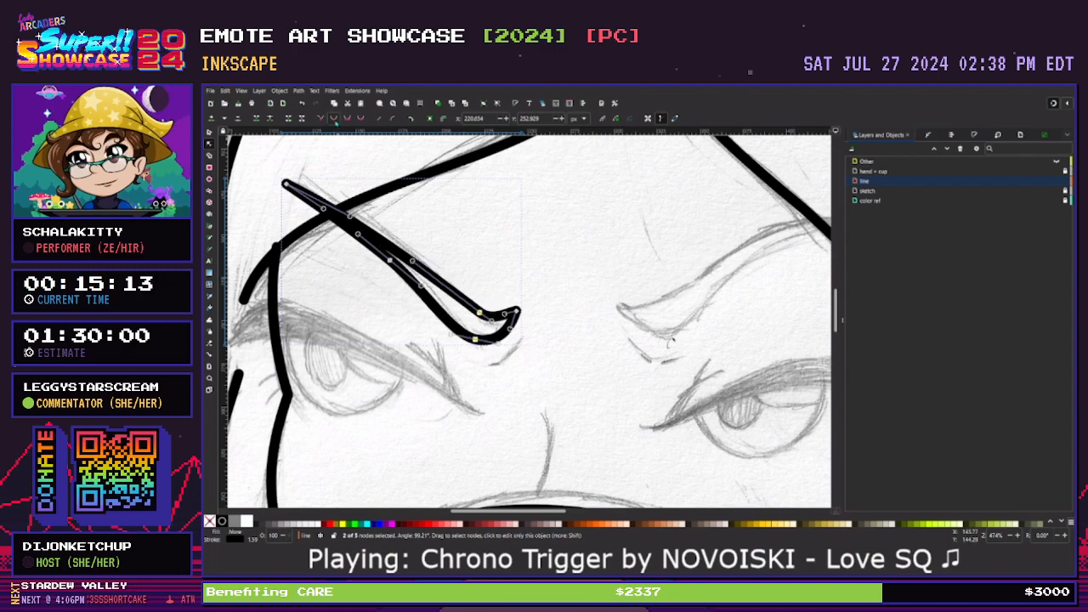
Raise the left eyebrow's lower inner node slightly and adjust its handle to tighten the curve
{"action": "left_click_drag", "start_coordinate": [475, 339], "coordinate": [476, 336]}
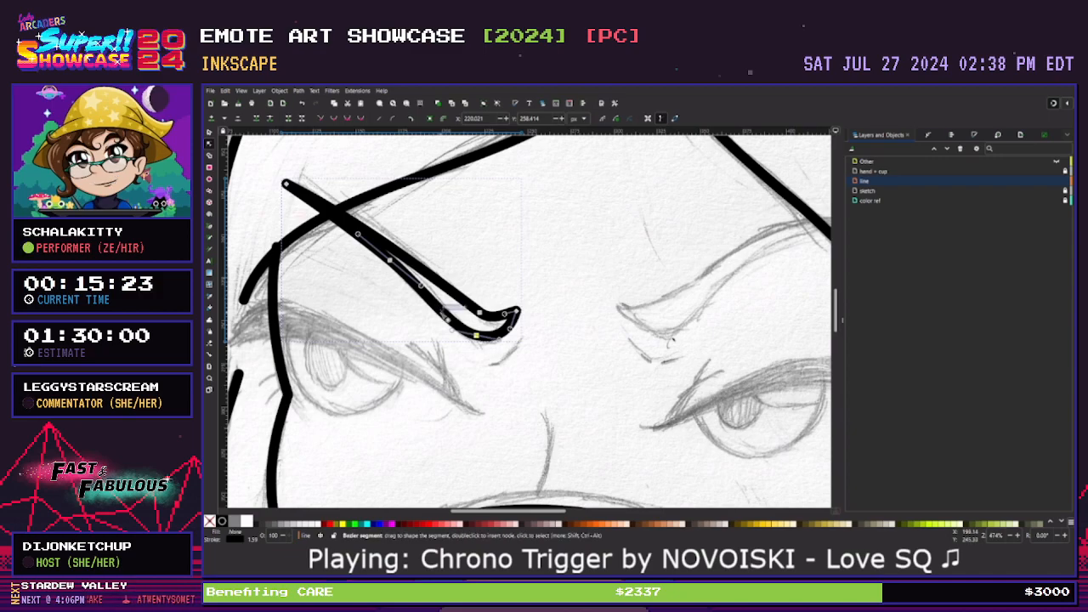
{"action": "left_click_drag", "start_coordinate": [451, 330], "coordinate": [457, 330]}
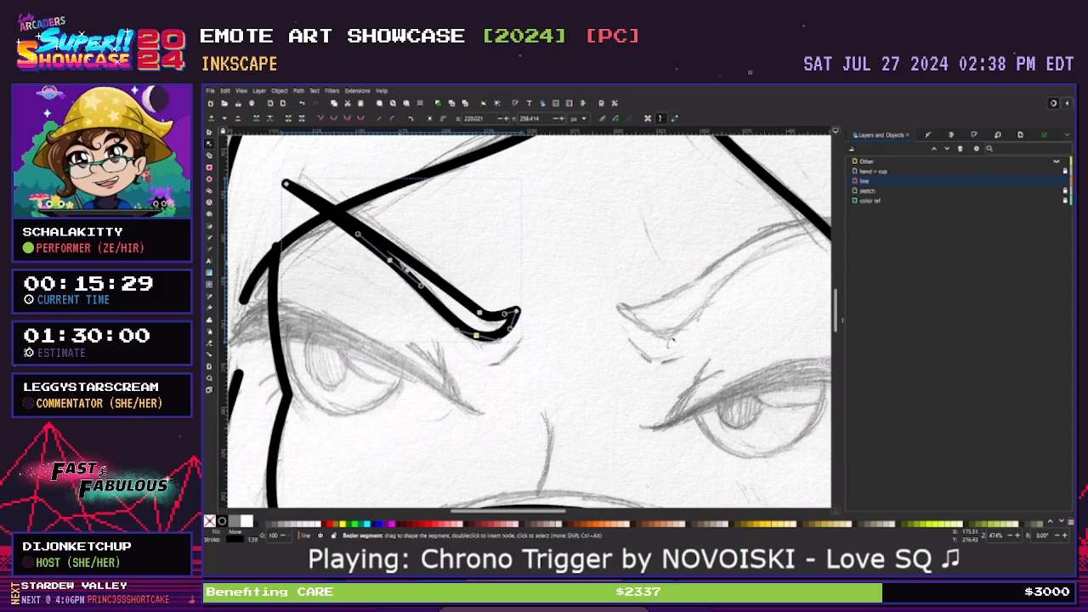
{"action": "left_click", "coordinate": [461, 253]}
{"action": "left_click", "coordinate": [461, 253]}
{"action": "left_click", "coordinate": [438, 276]}
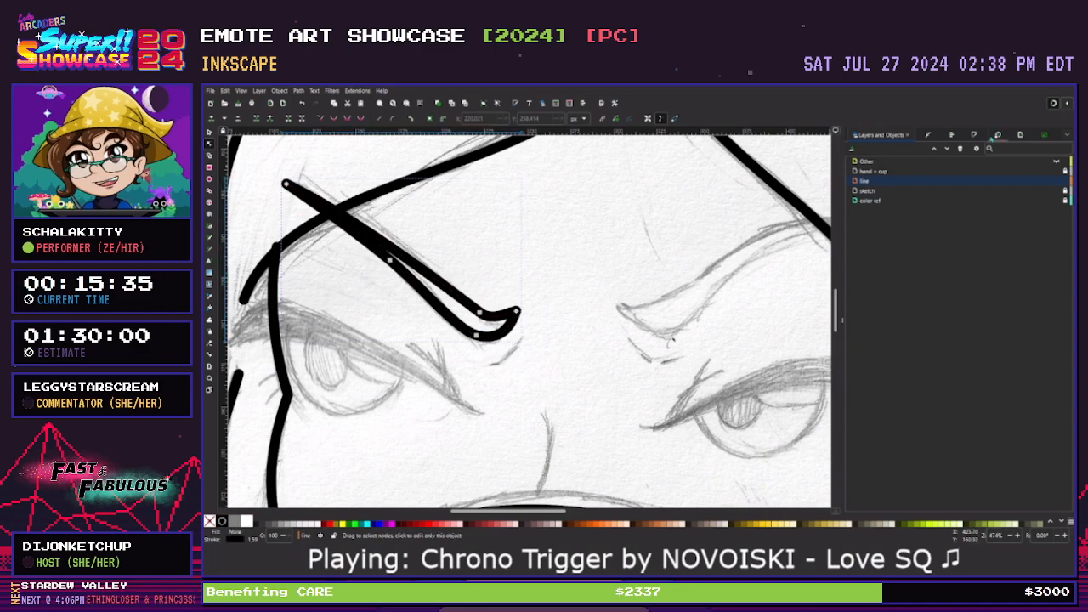
Set the left eyebrow outline's stroke width to 3 px and bend its upper edge slightly upward
{"action": "left_click", "coordinate": [974, 135]}
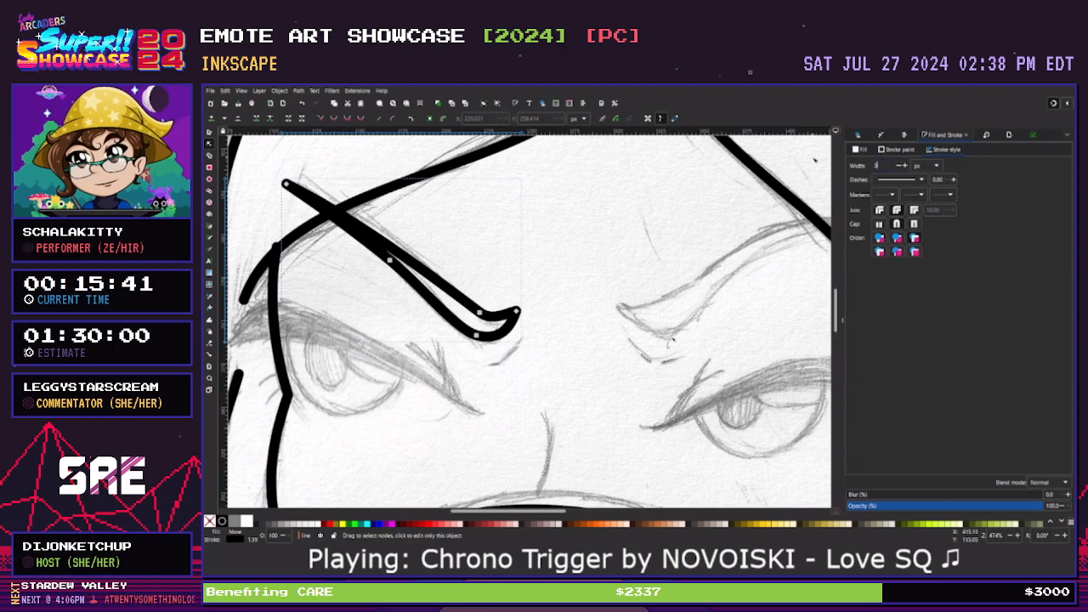
{"action": "key", "text": "Return"}
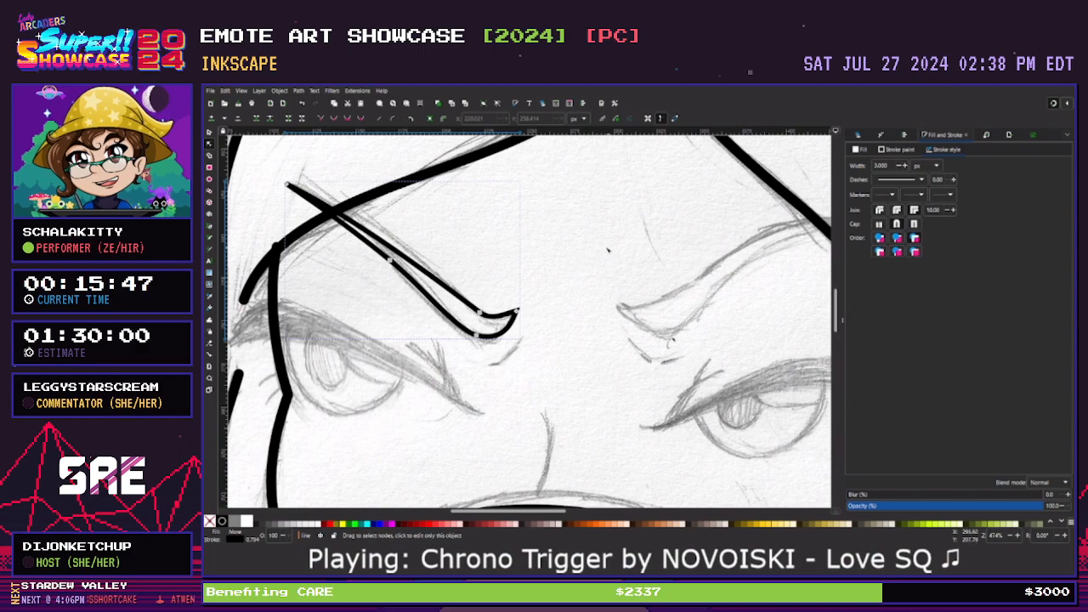
{"action": "left_click", "coordinate": [303, 191]}
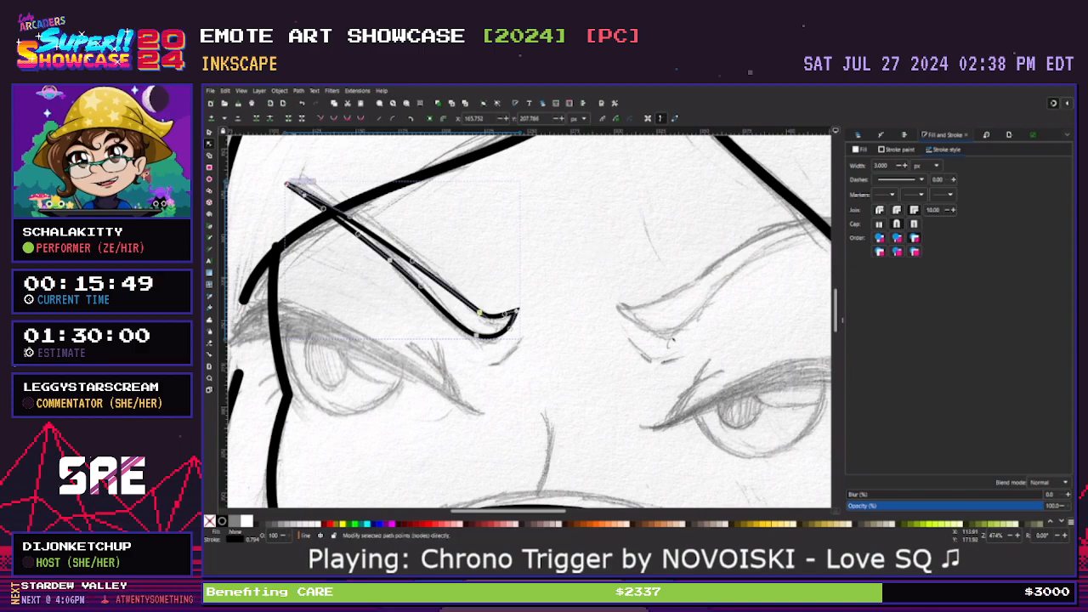
{"action": "mouse_move", "coordinate": [349, 215]}
{"action": "left_mouse_down"}
{"action": "mouse_move", "coordinate": [331, 200]}
{"action": "mouse_move", "coordinate": [341, 204]}
{"action": "left_mouse_up"}
{"action": "left_click", "coordinate": [409, 230]}
{"action": "left_click", "coordinate": [415, 233]}
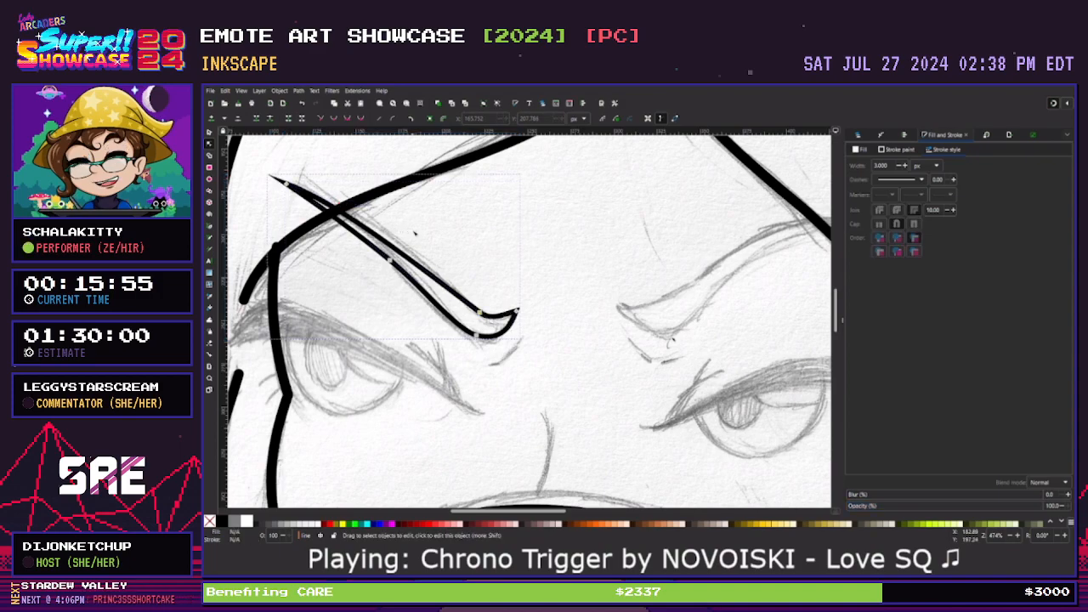
Nudge the middle node of the left eyebrow's lower edge downward and adjust the curve's lower handle
{"action": "left_click", "coordinate": [394, 268]}
{"action": "left_click", "coordinate": [393, 267]}
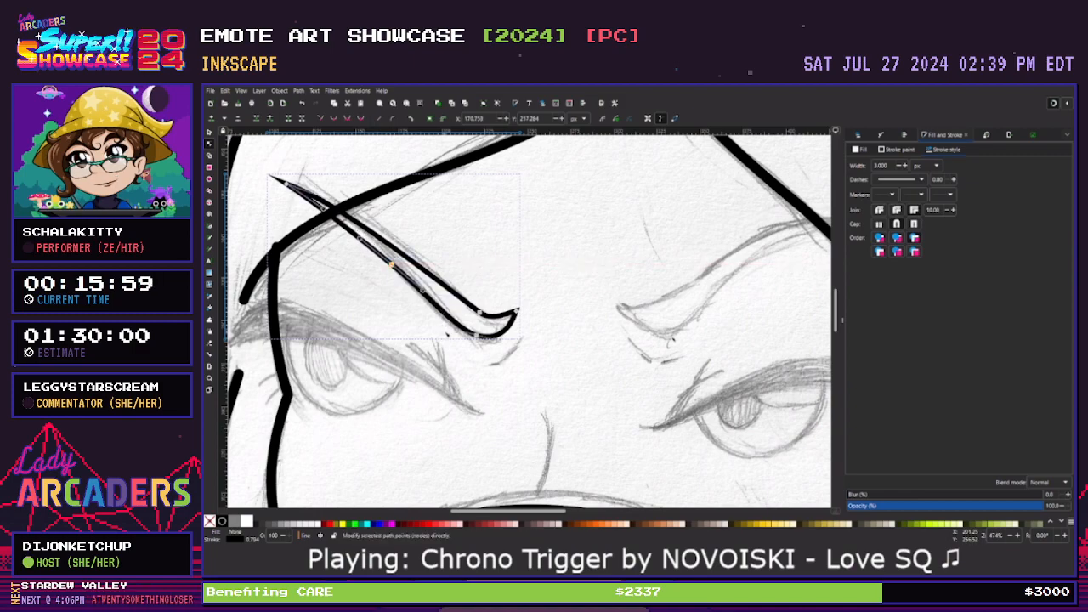
{"action": "left_click_drag", "start_coordinate": [456, 331], "coordinate": [453, 333]}
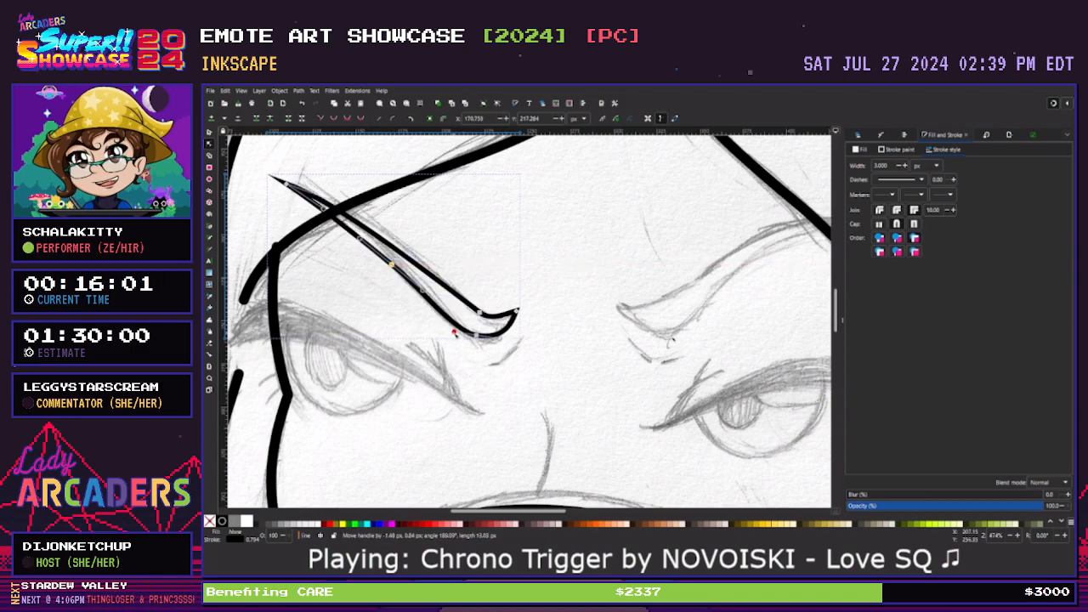
{"action": "key", "text": "Escape"}
Refine the curve of the upper segment leading into the left eyebrow's pointed inner tip
{"action": "left_click", "coordinate": [514, 316]}
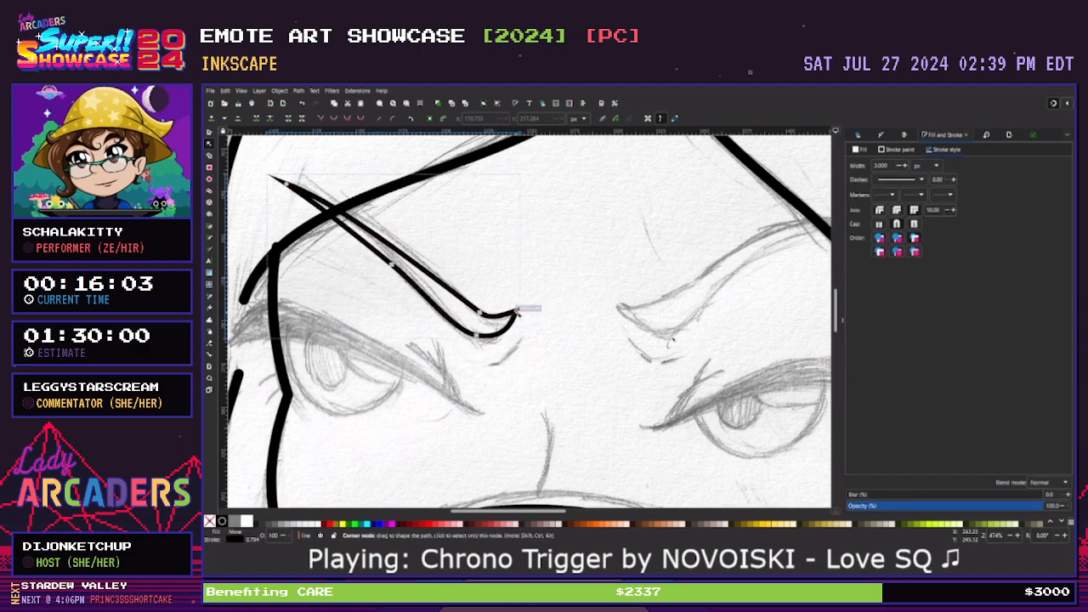
{"action": "scroll", "coordinate": [518, 314], "scroll_direction": "up", "scroll_amount": 2}
{"action": "scroll", "coordinate": [504, 343], "scroll_direction": "up", "scroll_amount": 1}
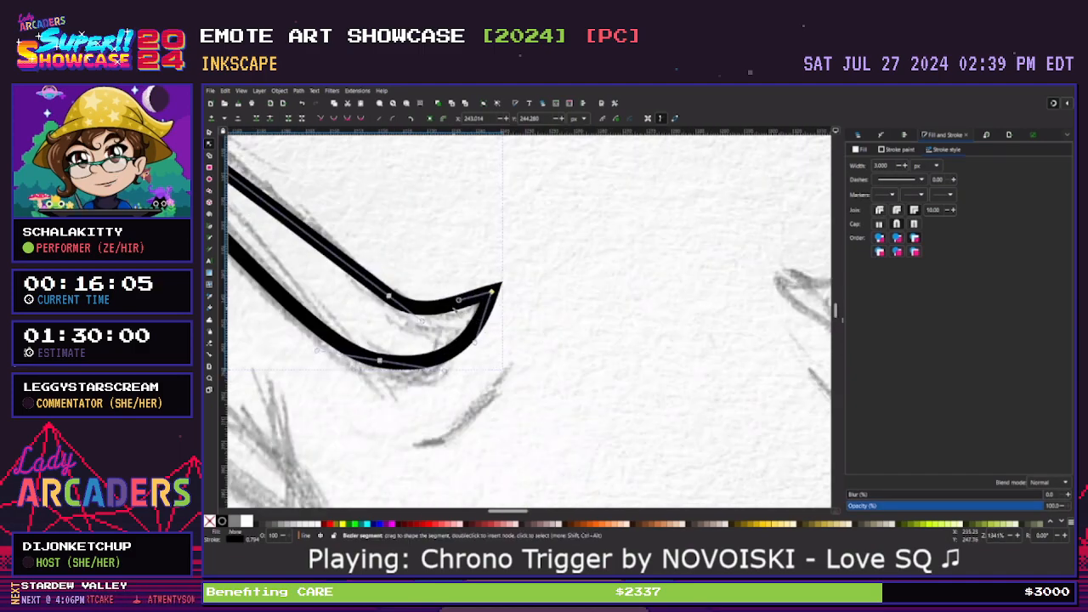
{"action": "left_click_drag", "start_coordinate": [461, 304], "coordinate": [461, 306]}
{"action": "key", "text": "Escape"}
{"action": "key", "text": "Escape"}
{"action": "scroll", "coordinate": [533, 328], "scroll_direction": "down", "scroll_amount": 4}
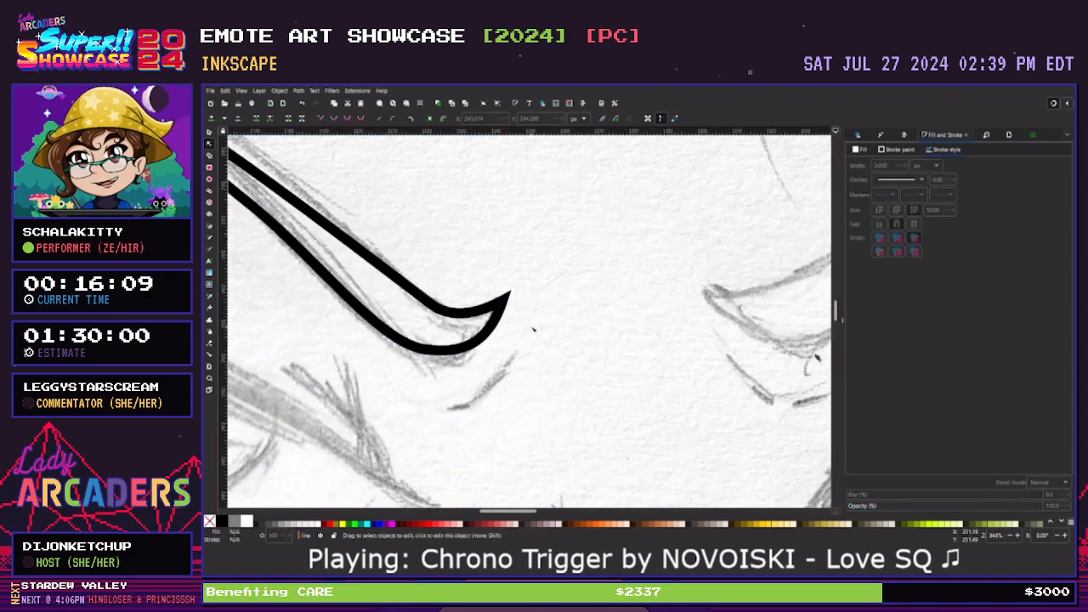
Duplicate the left eyebrow, flip the copy horizontally and place it over the sketched right eyebrow
{"action": "left_click", "coordinate": [481, 301]}
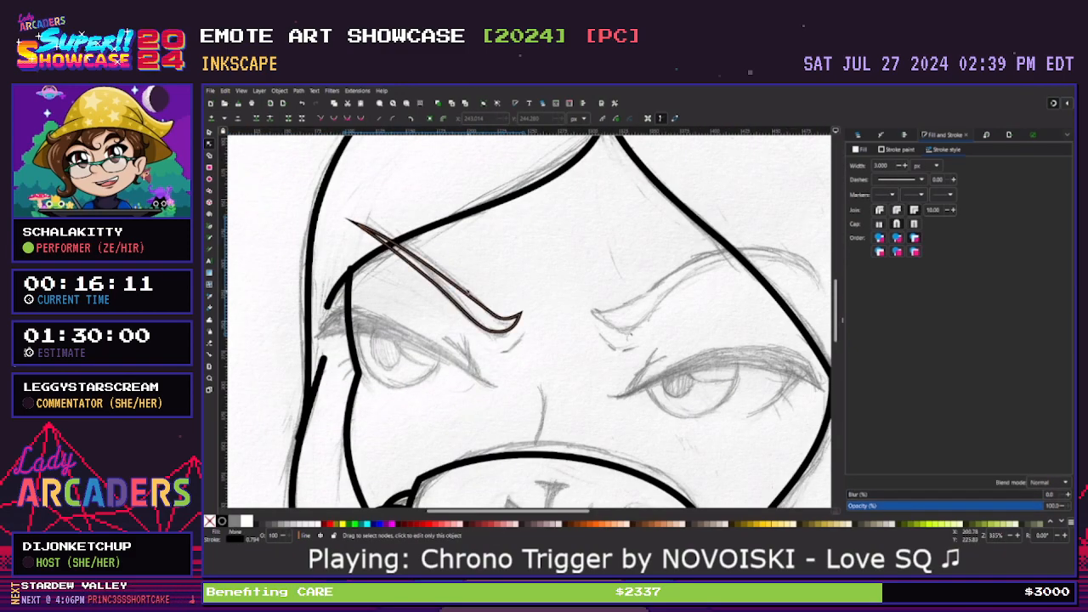
{"action": "left_click", "coordinate": [209, 132]}
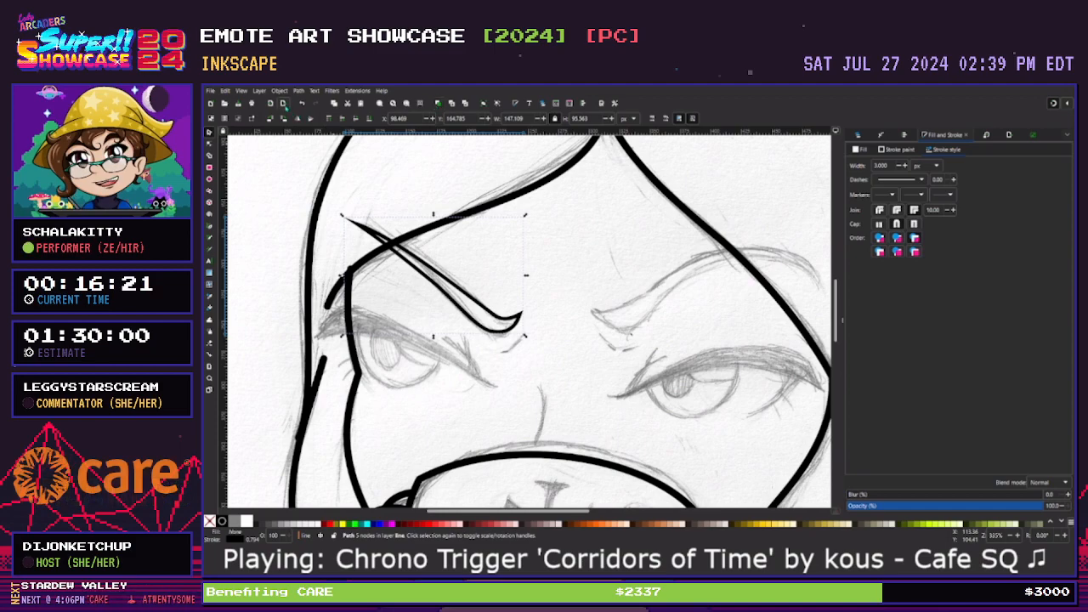
{"action": "key", "text": "ctrl+d"}
{"action": "key", "text": "h"}
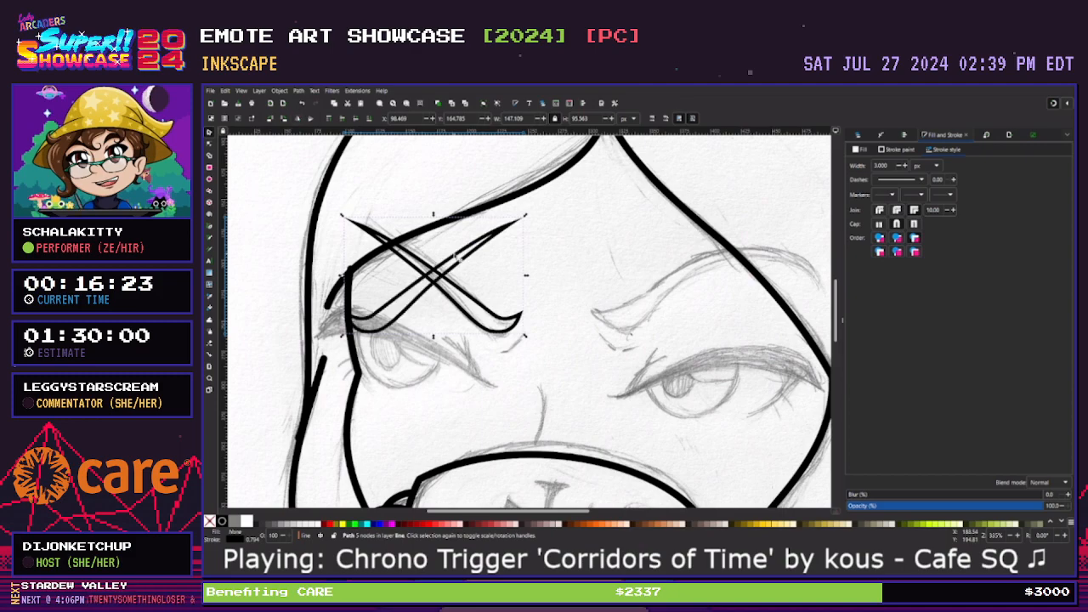
{"action": "left_click_drag", "start_coordinate": [481, 248], "coordinate": [729, 245]}
{"action": "left_click_drag", "start_coordinate": [585, 512], "coordinate": [634, 513]}
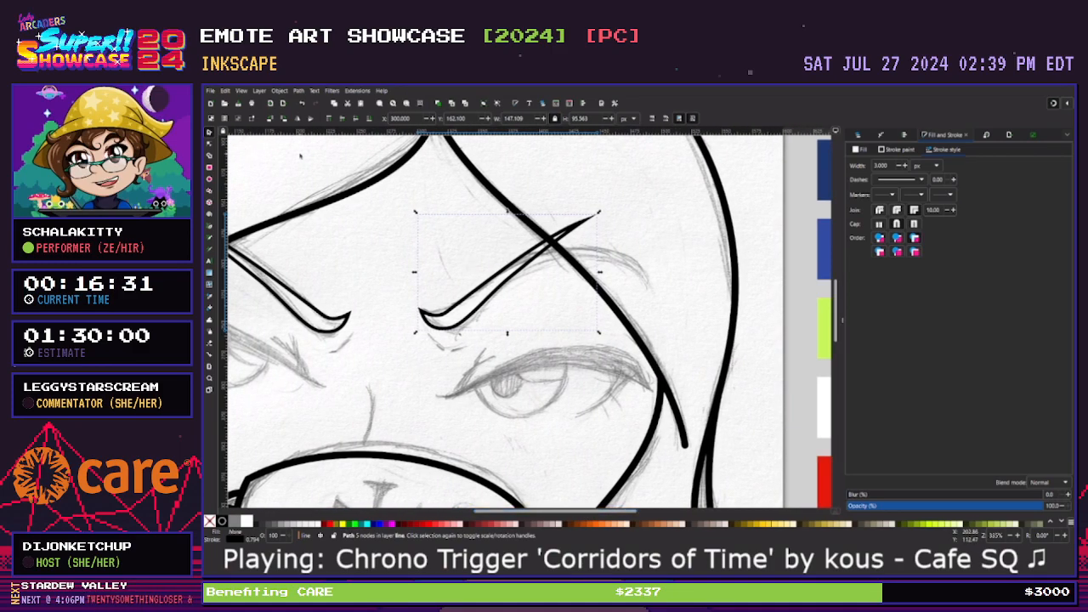
Move the right eyebrow's outer tip down to the sketched end and bend its upper and lower edges into an arch
{"action": "key", "text": "n"}
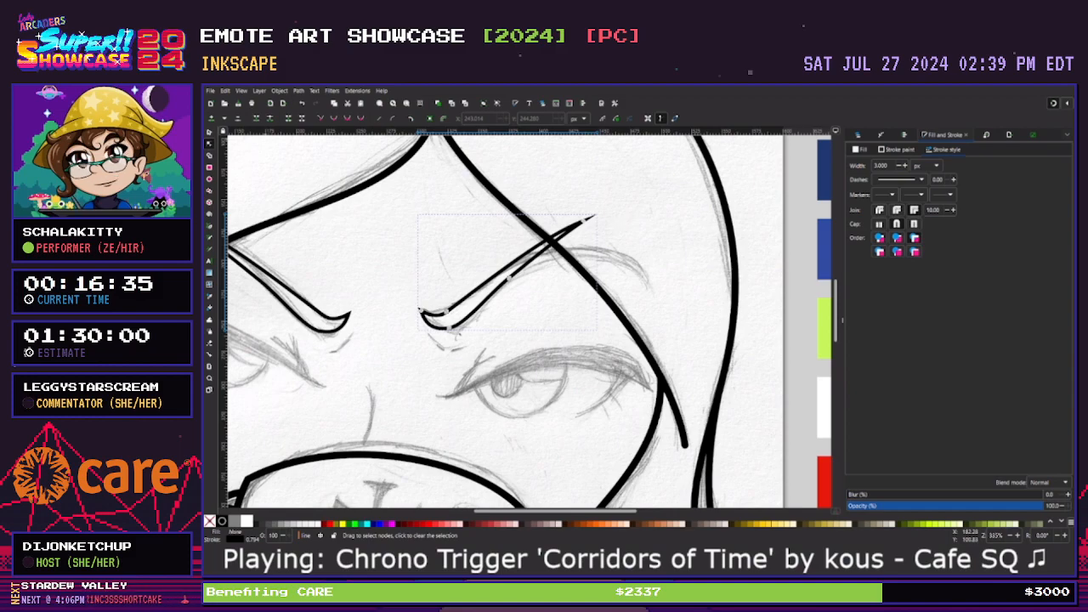
{"action": "key", "text": "alt+Tab"}
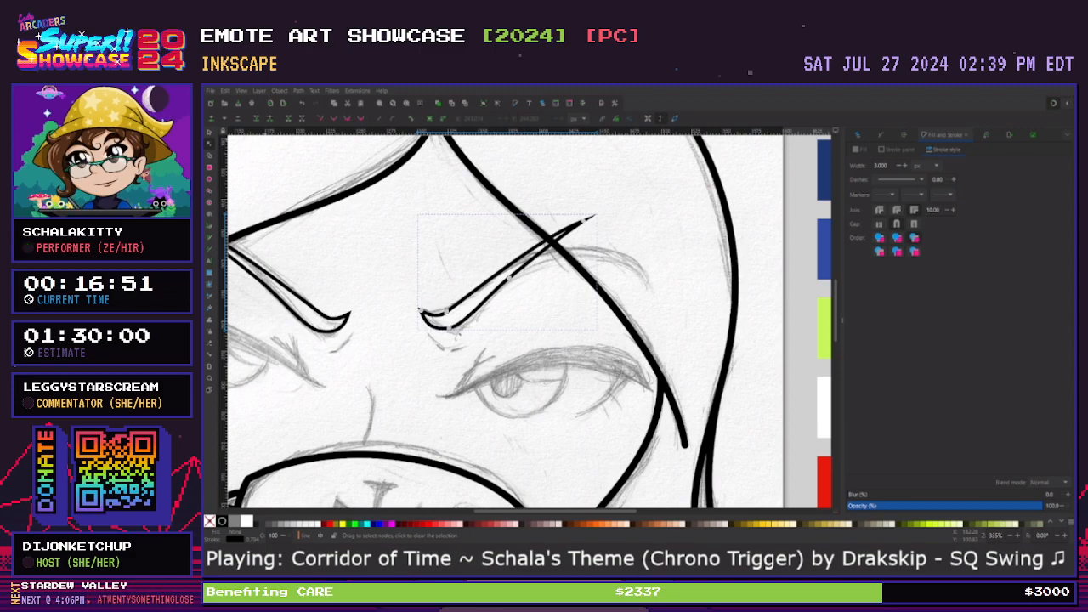
{"action": "left_click", "coordinate": [585, 221]}
{"action": "mouse_move", "coordinate": [585, 221]}
{"action": "left_mouse_down"}
{"action": "mouse_move", "coordinate": [607, 243]}
{"action": "mouse_move", "coordinate": [672, 255]}
{"action": "mouse_move", "coordinate": [630, 260]}
{"action": "left_mouse_up"}
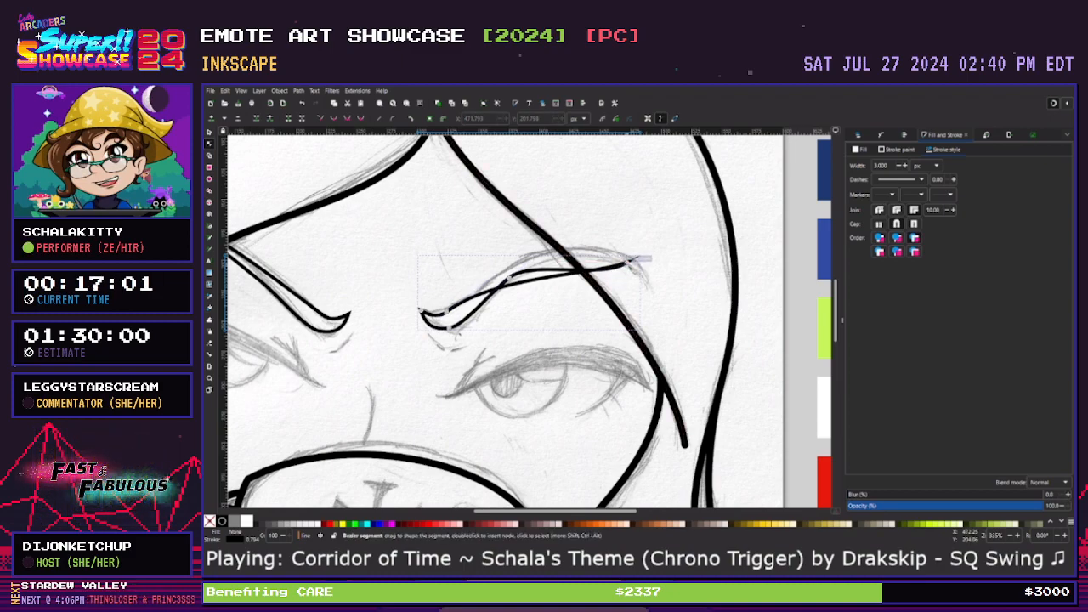
{"action": "left_click_drag", "start_coordinate": [600, 279], "coordinate": [568, 225]}
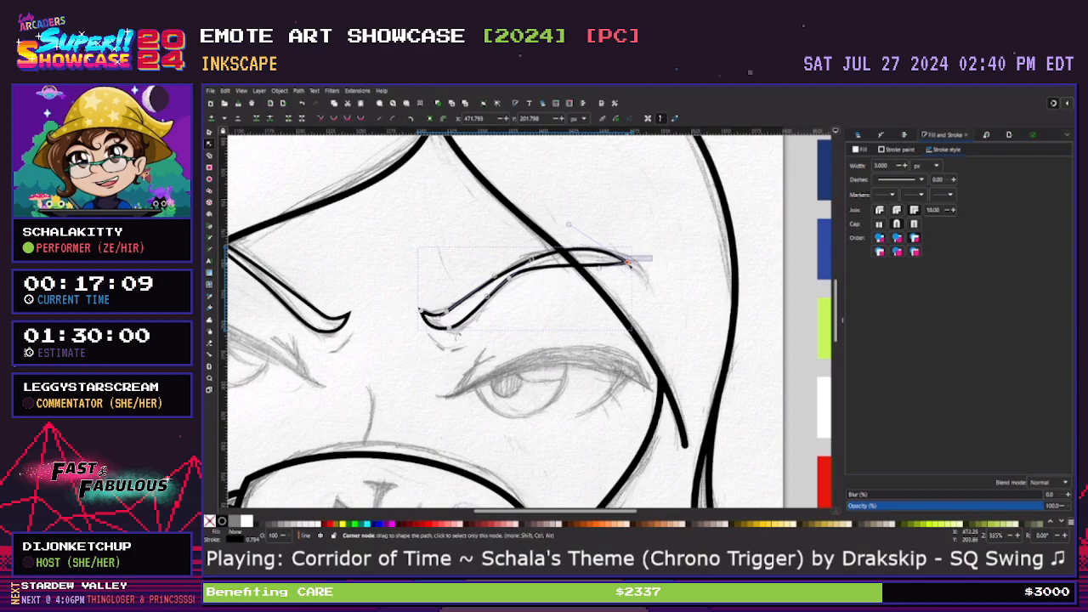
{"action": "left_click_drag", "start_coordinate": [628, 263], "coordinate": [649, 282]}
{"action": "left_click_drag", "start_coordinate": [590, 245], "coordinate": [595, 203]}
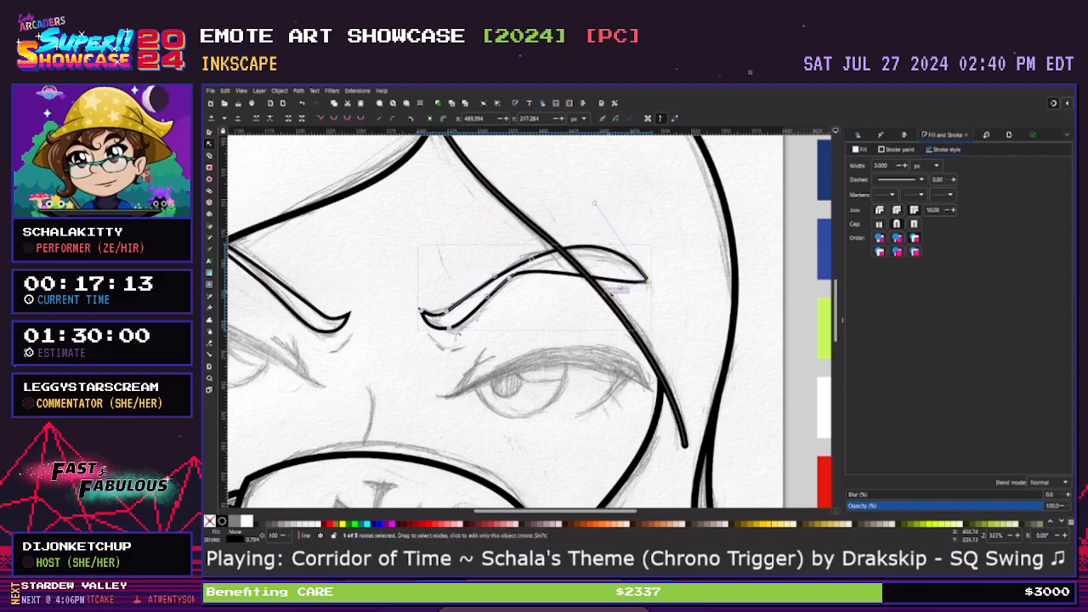
{"action": "left_click_drag", "start_coordinate": [620, 289], "coordinate": [611, 250]}
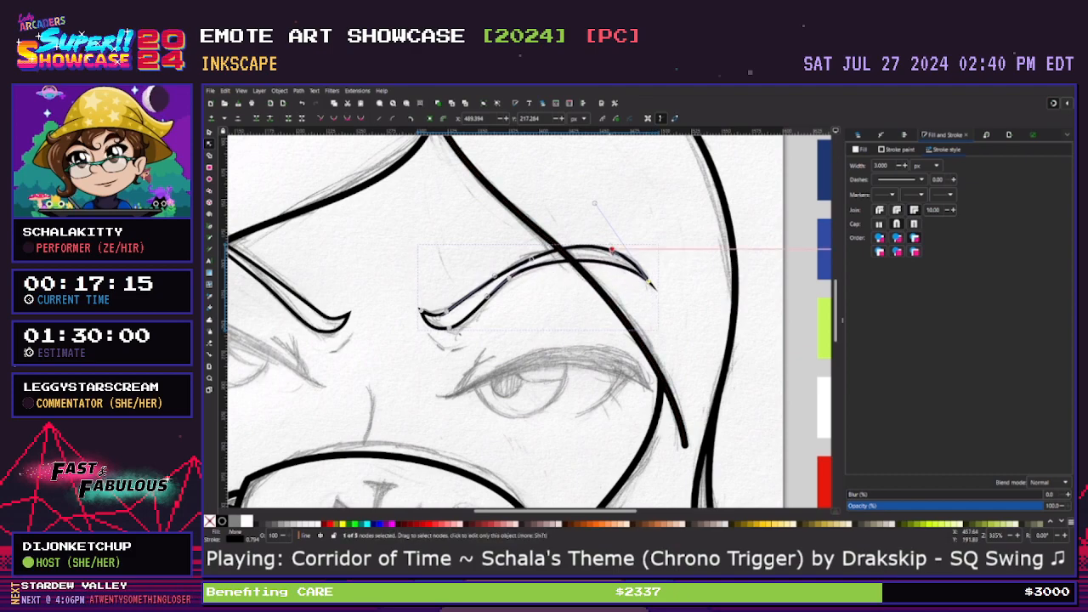
Shift the middle node of the right eyebrow's lower edge slightly outward and fine-tune the outer tip and adjoining curve handles
{"action": "left_click_drag", "start_coordinate": [508, 276], "coordinate": [517, 279]}
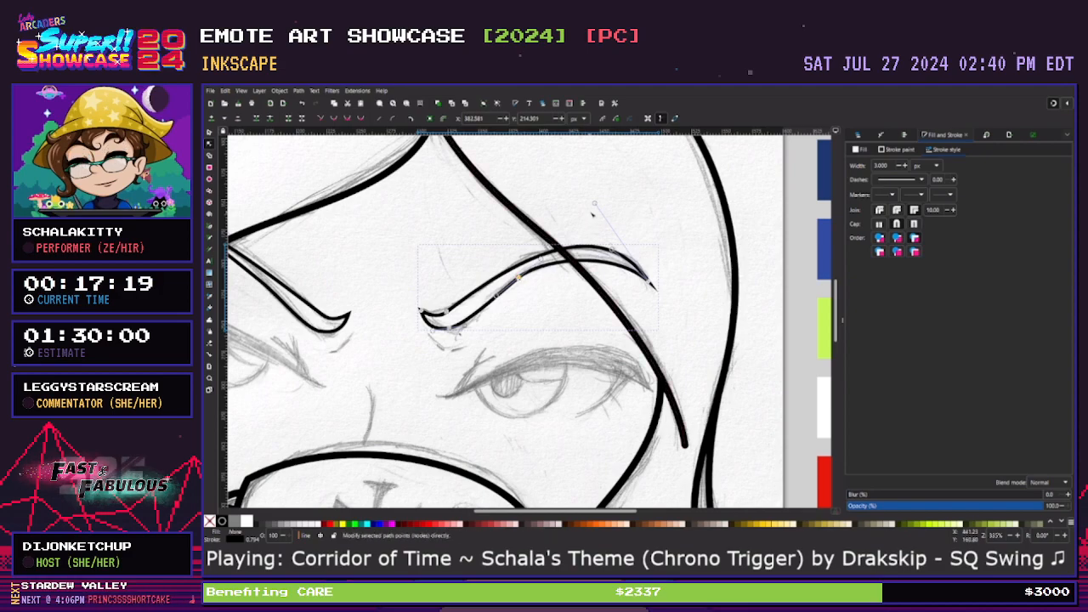
{"action": "left_click_drag", "start_coordinate": [595, 204], "coordinate": [578, 209]}
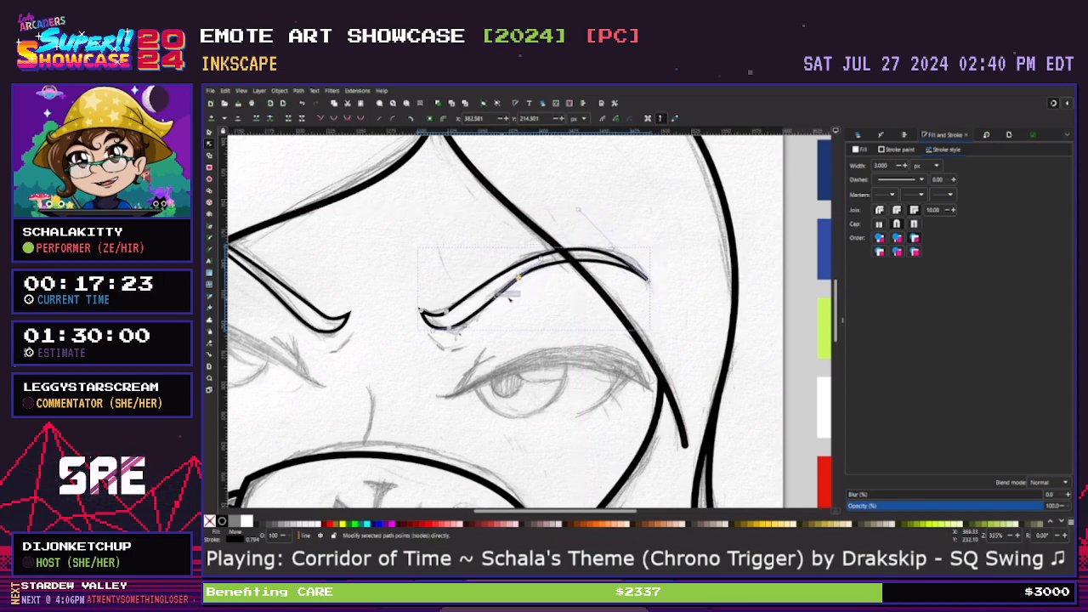
{"action": "left_click_drag", "start_coordinate": [503, 293], "coordinate": [488, 295]}
{"action": "left_click_drag", "start_coordinate": [646, 273], "coordinate": [647, 279]}
{"action": "left_click_drag", "start_coordinate": [572, 206], "coordinate": [585, 205]}
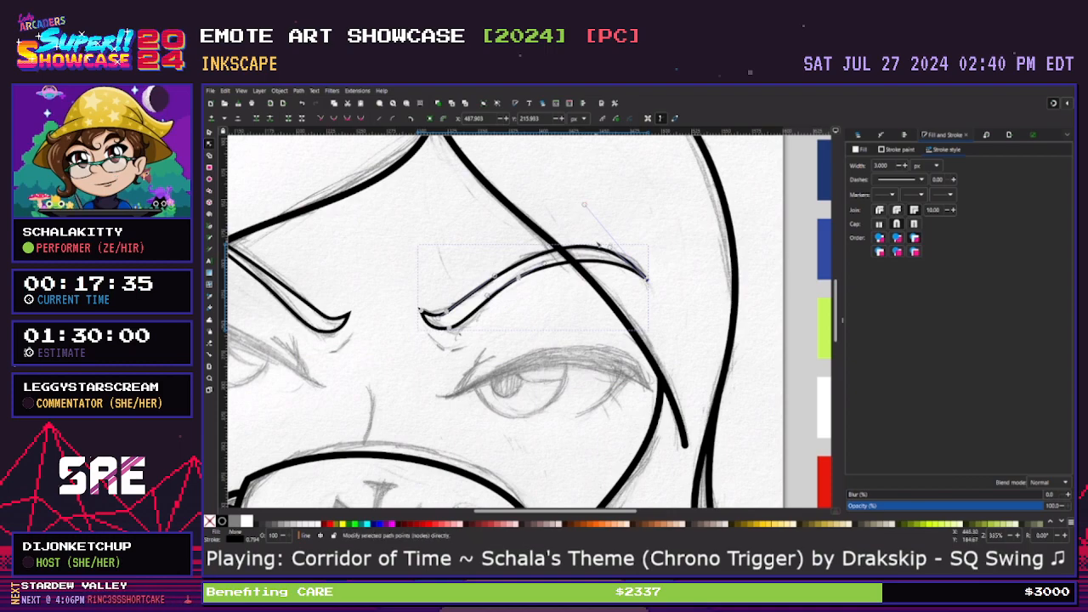
{"action": "left_click", "coordinate": [582, 327]}
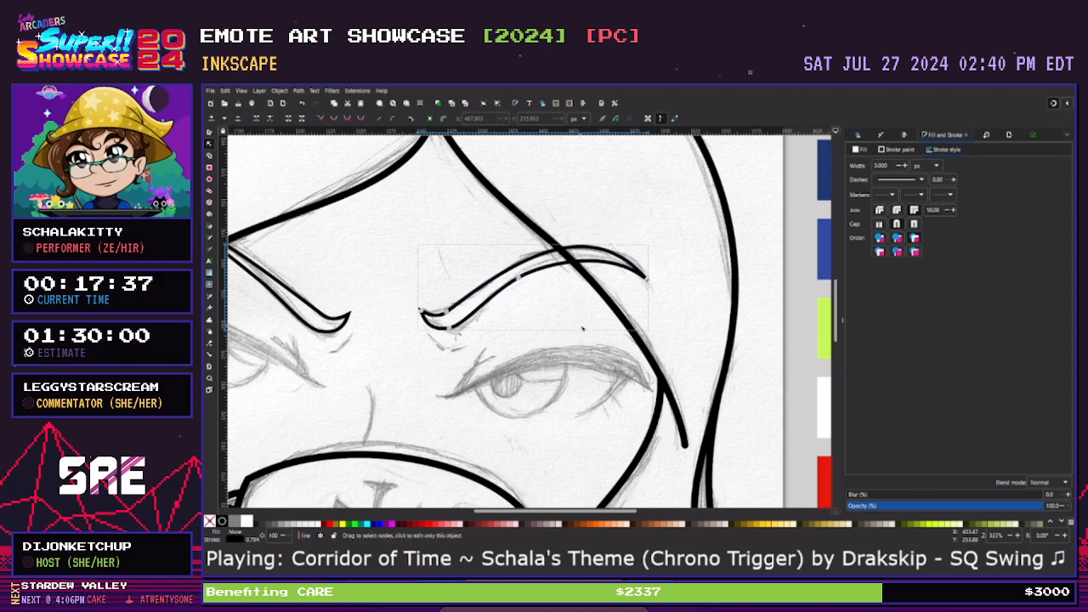
Refine the right eyebrow's lower edge curve with its handles and nudge the outer tip slightly outward
{"action": "scroll", "coordinate": [582, 327], "scroll_direction": "up", "scroll_amount": 2, "text": "ctrl"}
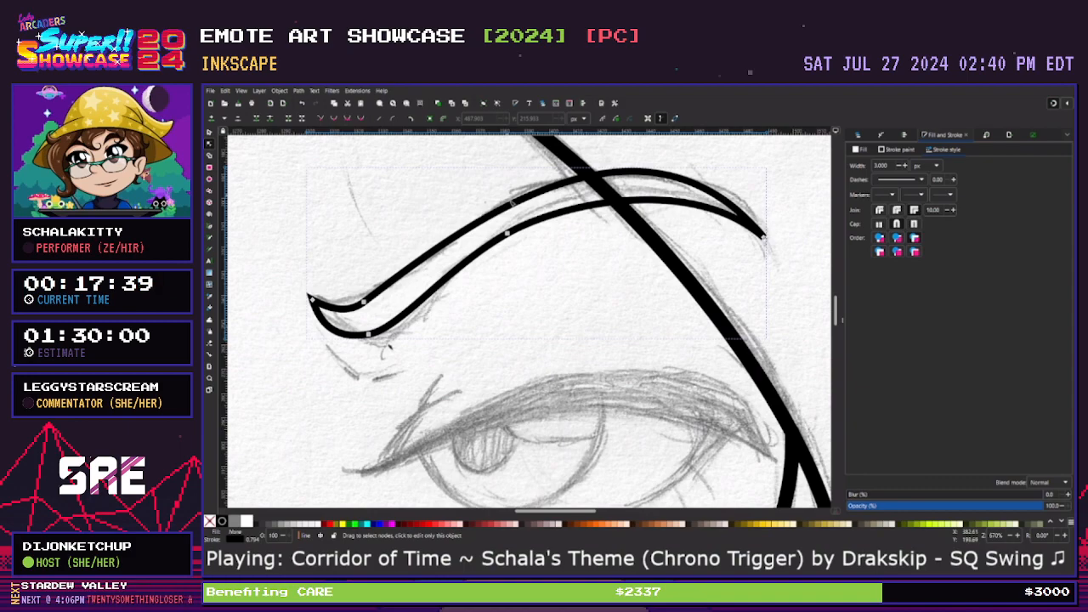
{"action": "left_click", "coordinate": [508, 232]}
{"action": "left_click_drag", "start_coordinate": [558, 205], "coordinate": [571, 226]}
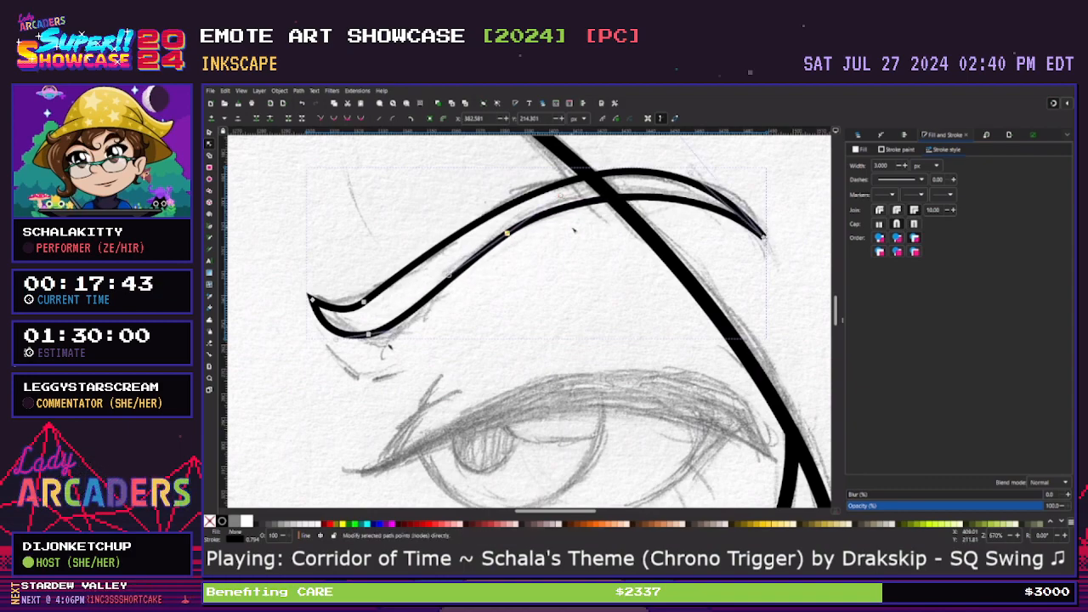
{"action": "scroll", "coordinate": [571, 224], "scroll_direction": "up", "scroll_amount": 3}
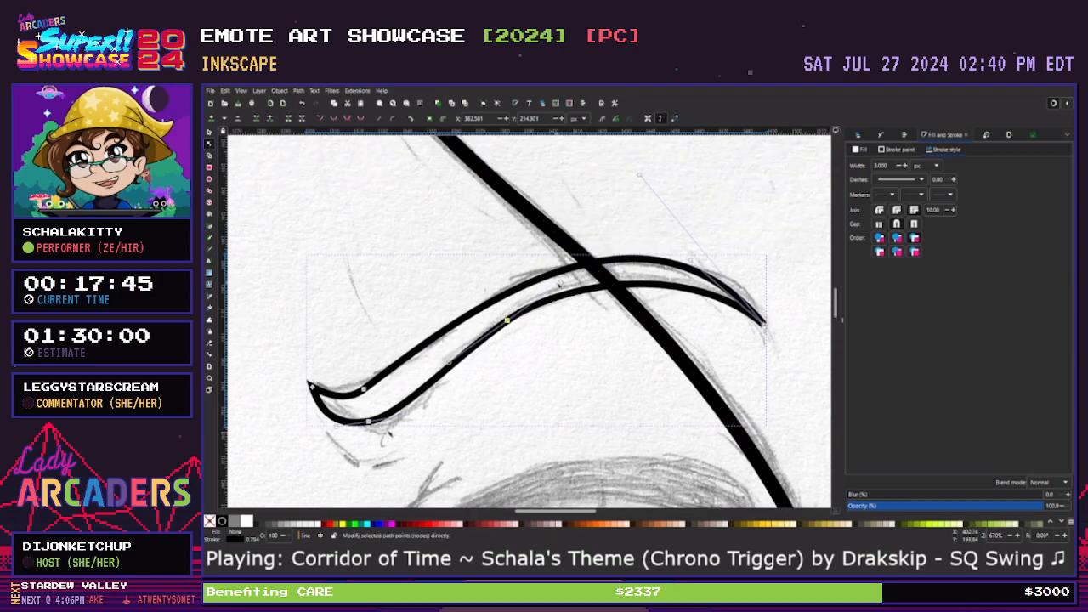
{"action": "left_click_drag", "start_coordinate": [691, 260], "coordinate": [687, 246]}
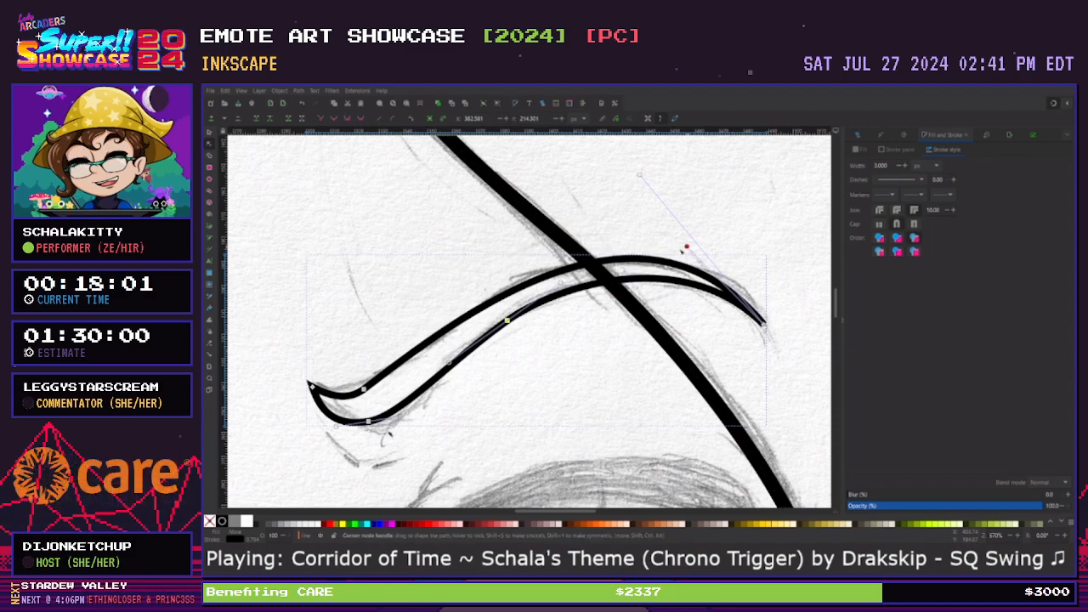
{"action": "left_click_drag", "start_coordinate": [686, 248], "coordinate": [674, 253]}
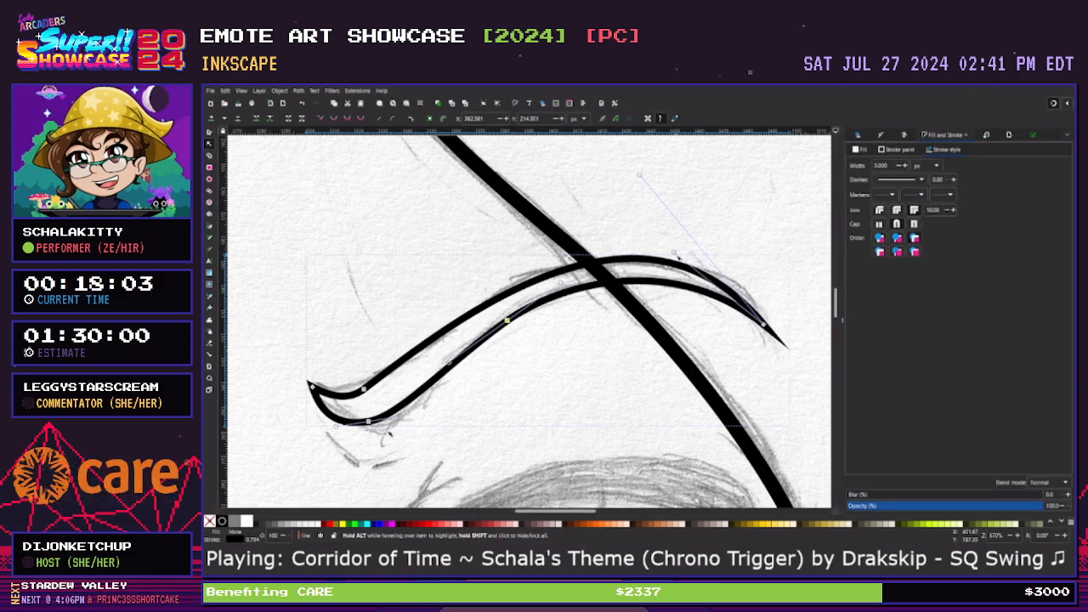
{"action": "left_click_drag", "start_coordinate": [763, 324], "coordinate": [770, 320]}
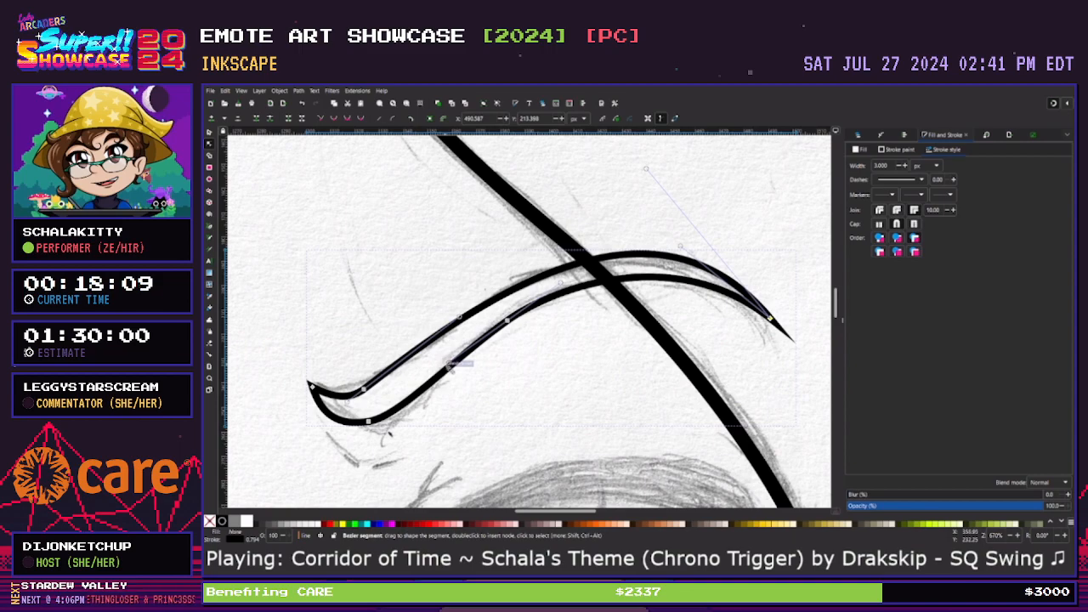
{"action": "left_click_drag", "start_coordinate": [448, 361], "coordinate": [450, 371]}
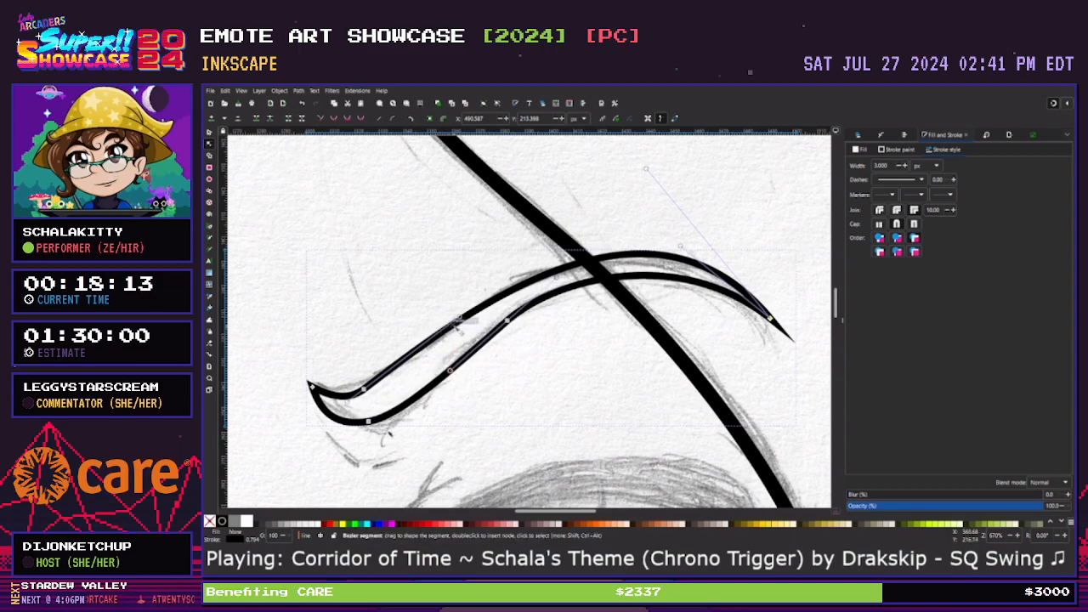
Add a node to the right eyebrow's upper edge where the hair line crosses it, and smooth the curve around it
{"action": "mouse_move", "coordinate": [457, 327]}
{"action": "left_mouse_down"}
{"action": "mouse_move", "coordinate": [461, 337]}
{"action": "mouse_move", "coordinate": [459, 324]}
{"action": "left_mouse_up"}
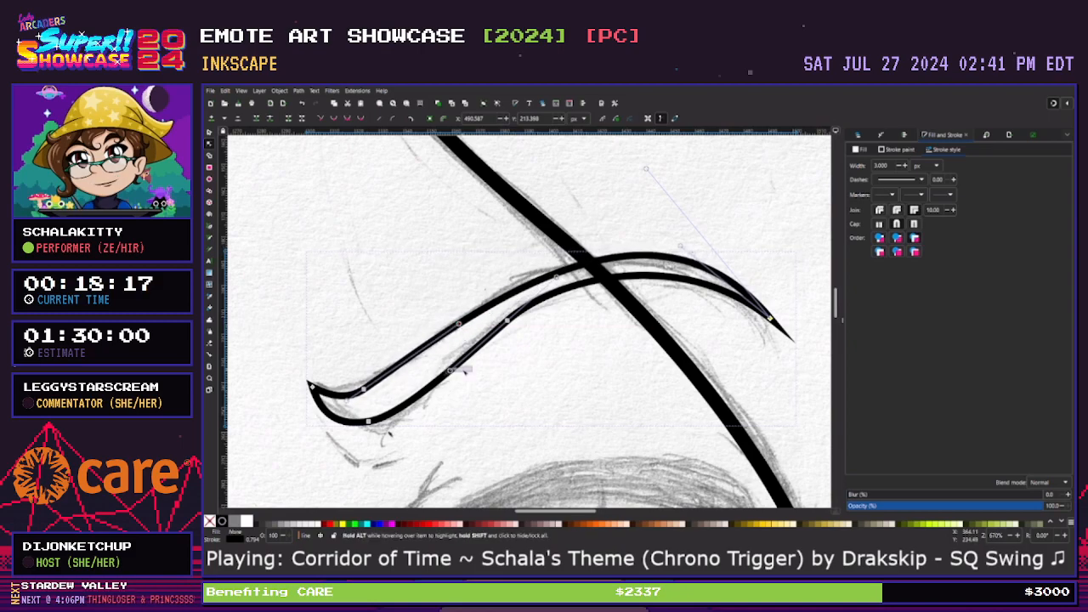
{"action": "left_click_drag", "start_coordinate": [585, 262], "coordinate": [581, 258]}
{"action": "left_click_drag", "start_coordinate": [582, 257], "coordinate": [582, 257]}
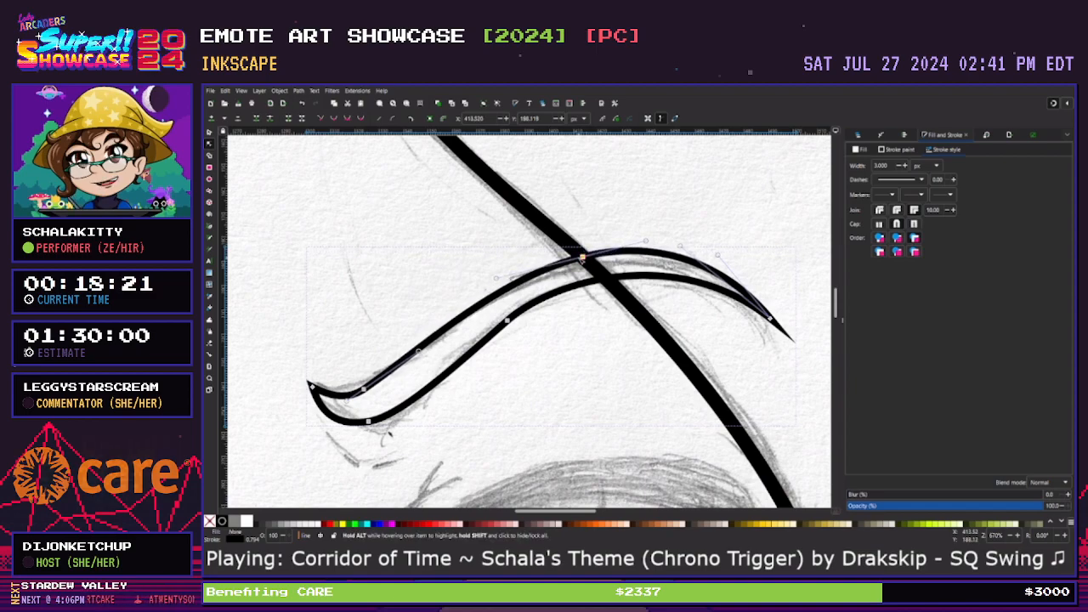
{"action": "left_click_drag", "start_coordinate": [418, 350], "coordinate": [421, 364]}
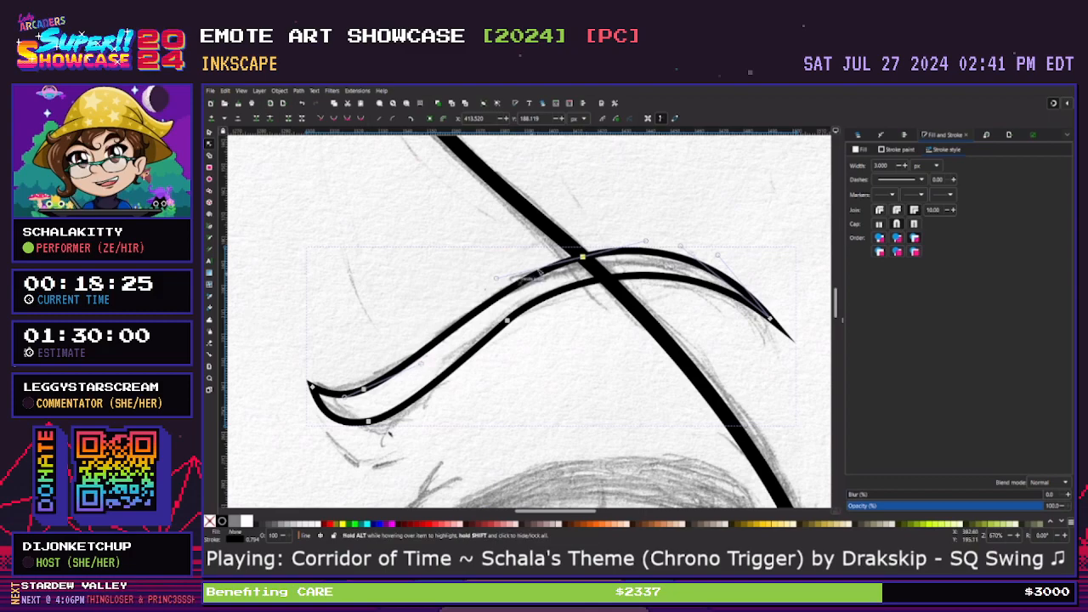
{"action": "left_click_drag", "start_coordinate": [582, 256], "coordinate": [584, 258]}
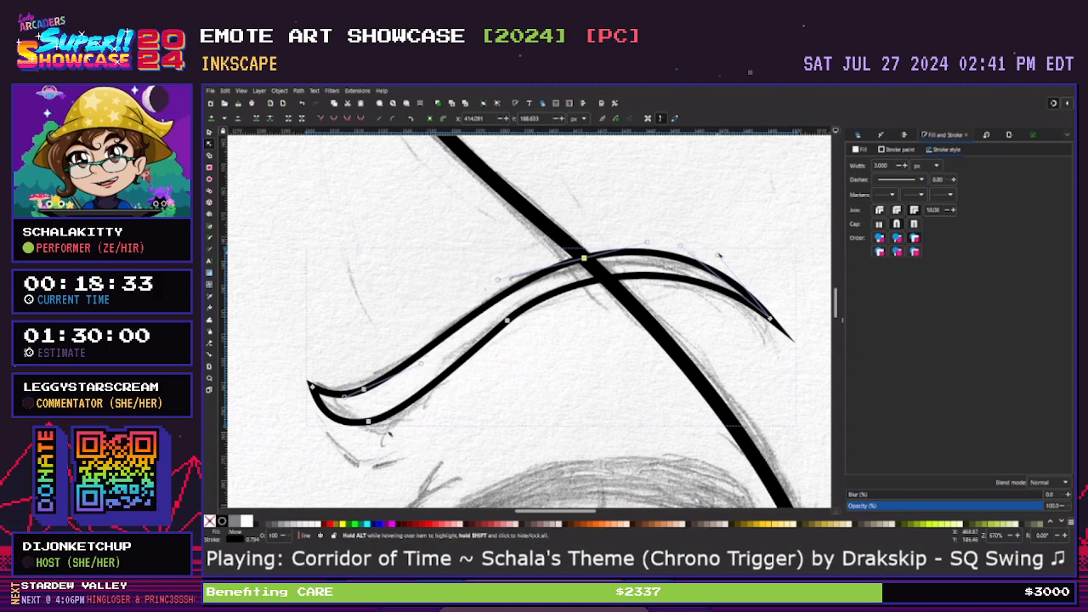
{"action": "left_click_drag", "start_coordinate": [718, 254], "coordinate": [719, 256]}
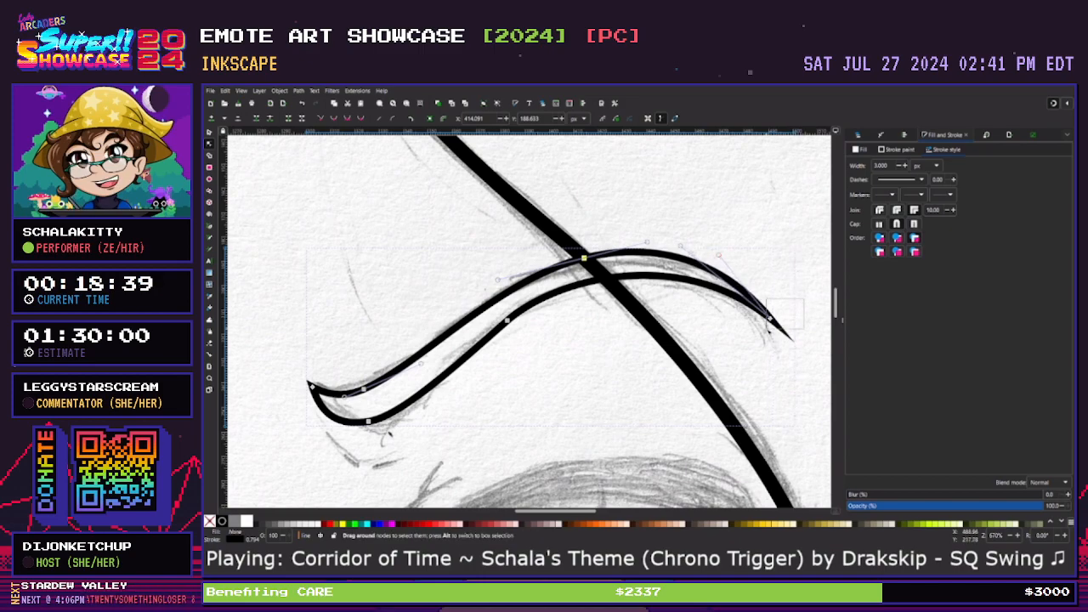
Pull the right eyebrow's outer tip slightly inward and raise the arch of the lower edge, leaving the path deselected
{"action": "left_click_drag", "start_coordinate": [770, 319], "coordinate": [764, 322]}
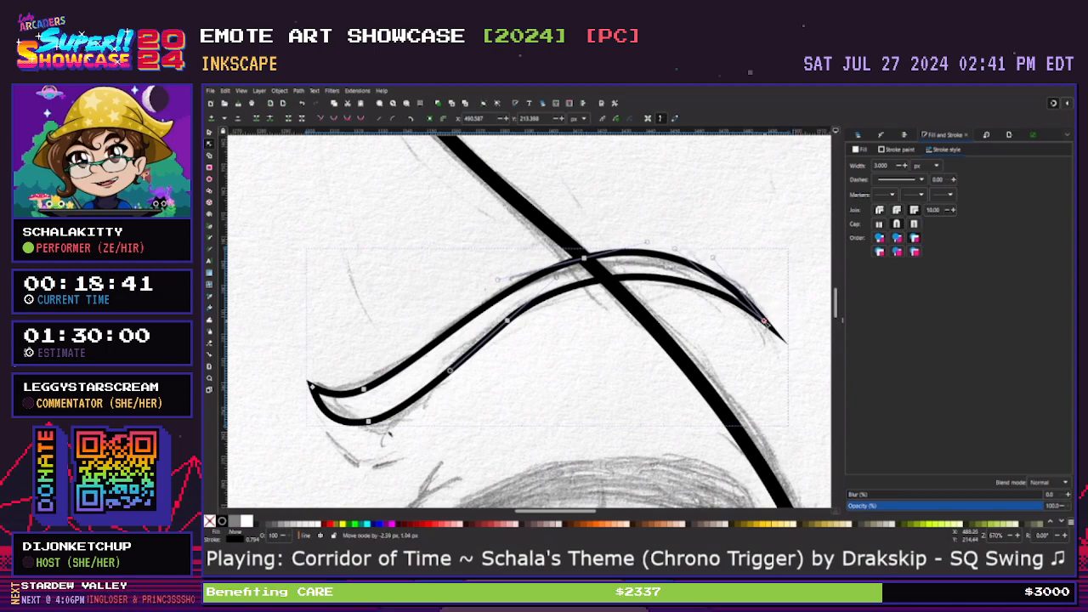
{"action": "left_click_drag", "start_coordinate": [549, 270], "coordinate": [585, 258]}
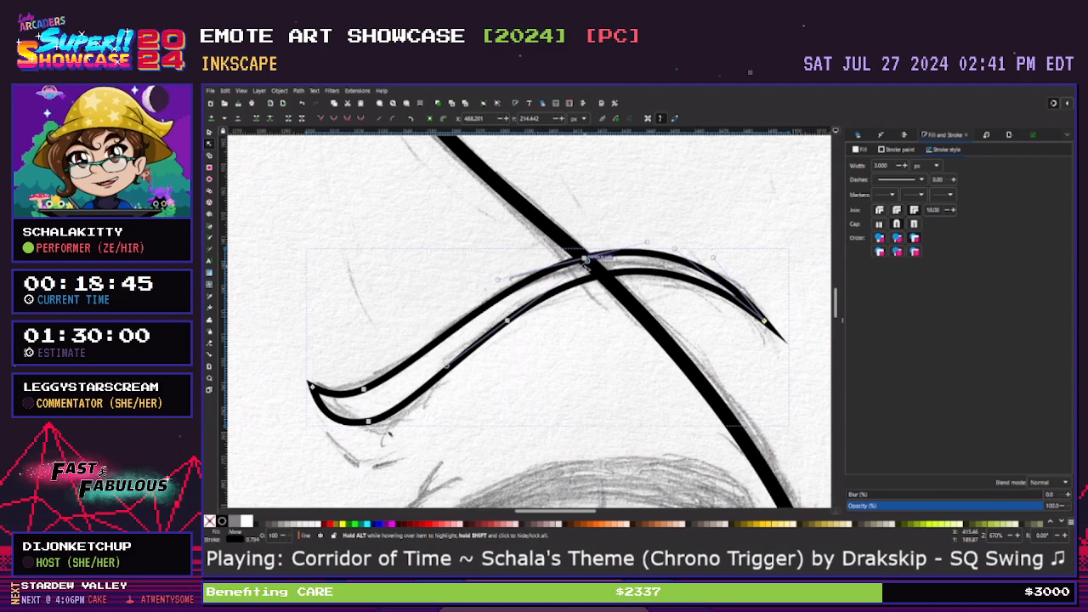
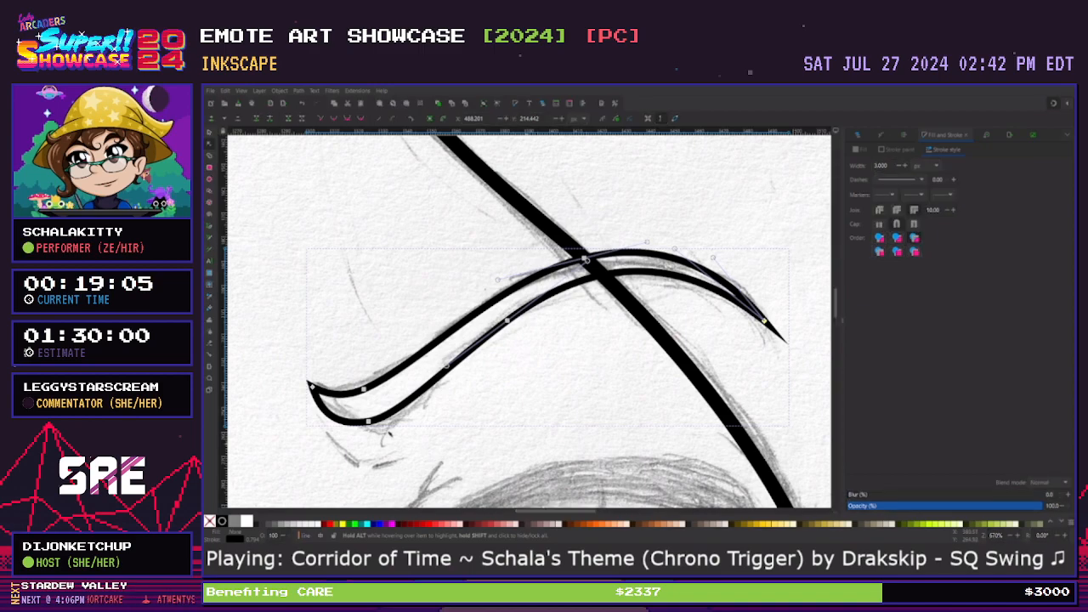
{"action": "left_click", "coordinate": [596, 340]}
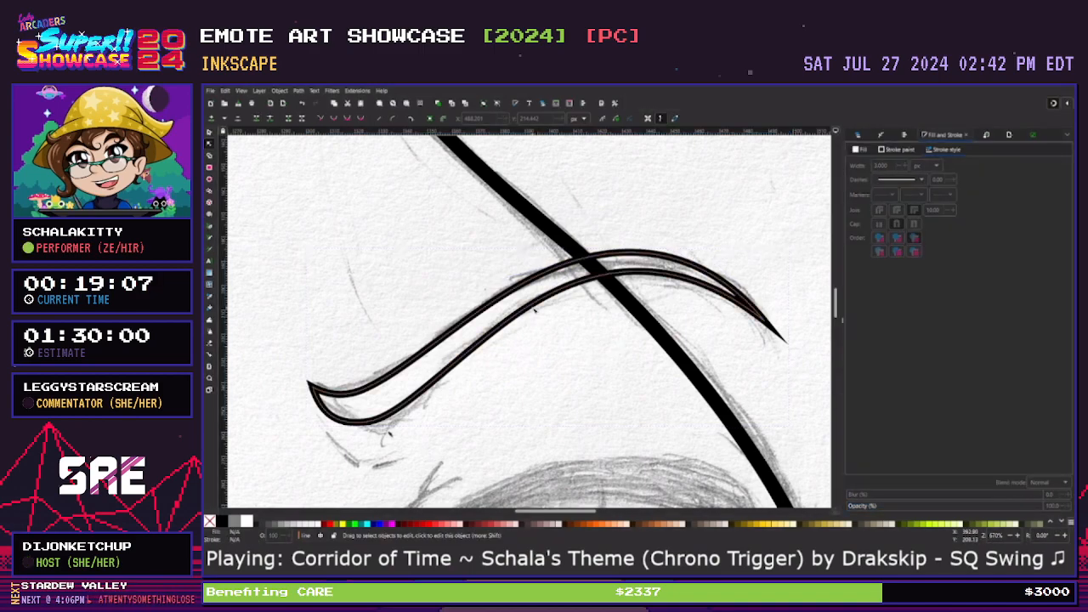
Draw a straight Bezier line for the nose from the top of the sketched nose stroke down to the cup's rim
{"action": "scroll", "coordinate": [544, 385], "scroll_direction": "down", "scroll_amount": 3}
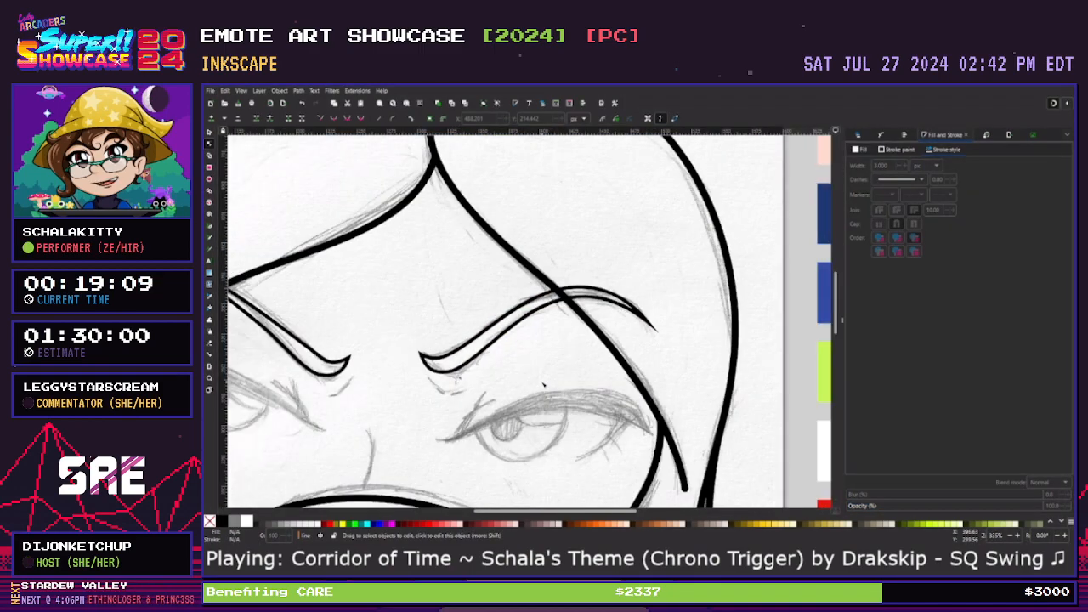
{"action": "left_click_drag", "start_coordinate": [576, 510], "coordinate": [529, 511]}
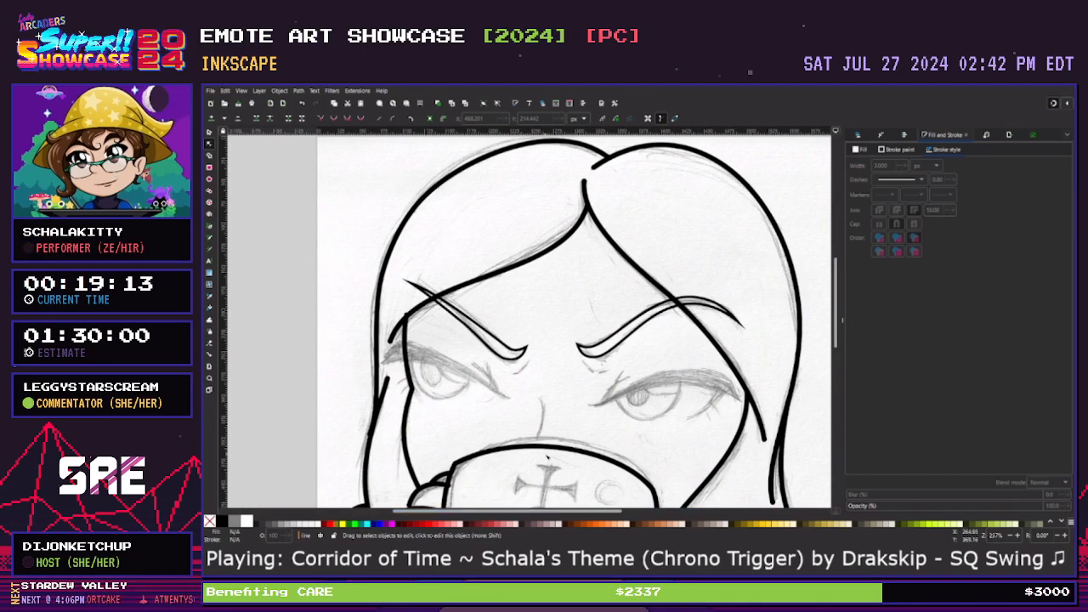
{"action": "scroll", "coordinate": [547, 457], "scroll_direction": "up", "scroll_amount": 2}
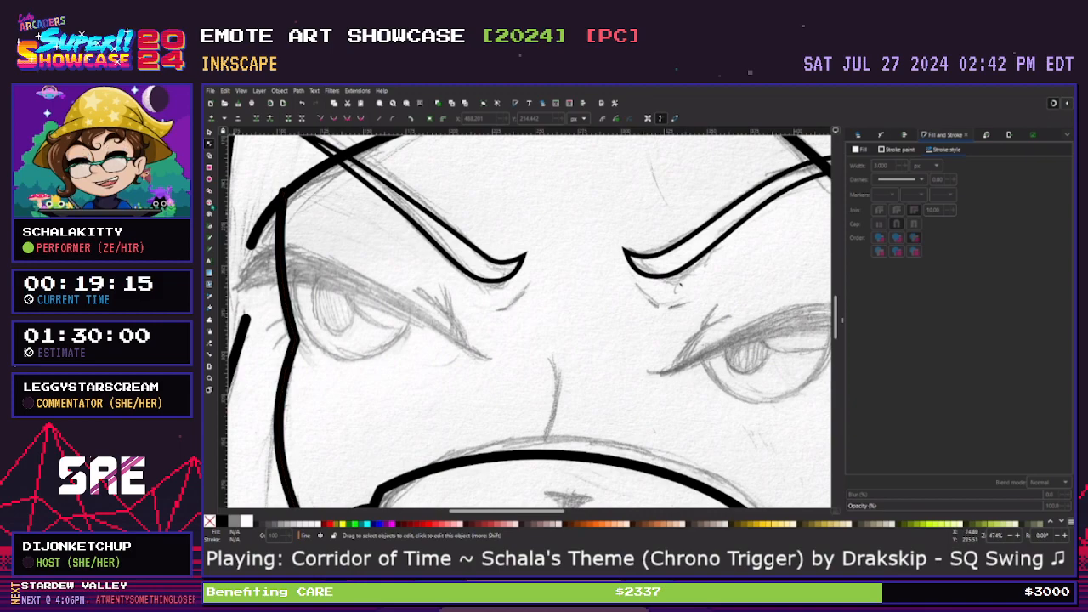
{"action": "key", "text": "b"}
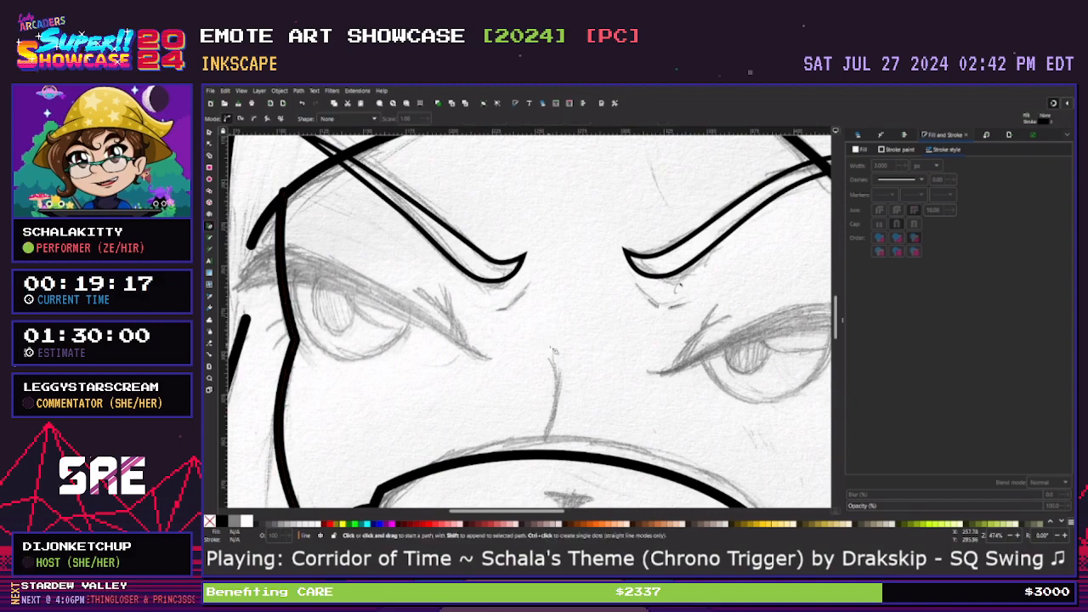
{"action": "scroll", "coordinate": [544, 340], "scroll_direction": "down", "scroll_amount": 1}
{"action": "left_click", "coordinate": [553, 333]}
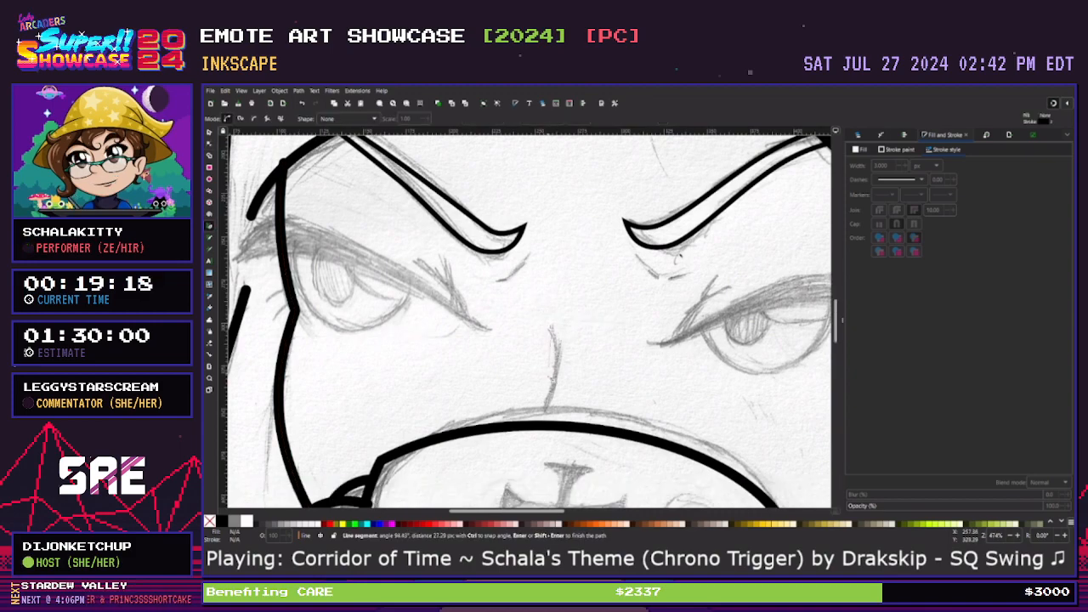
{"action": "double_click", "coordinate": [542, 427]}
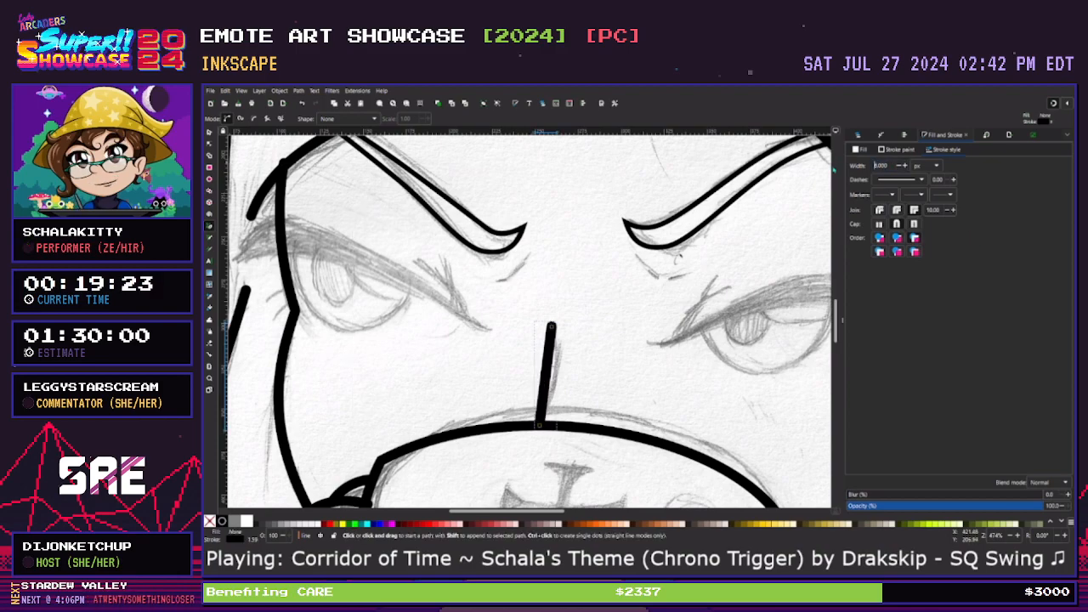
Bend the nose line outward to the right to follow the sketched curve, then deselect it
{"action": "key", "text": "n"}
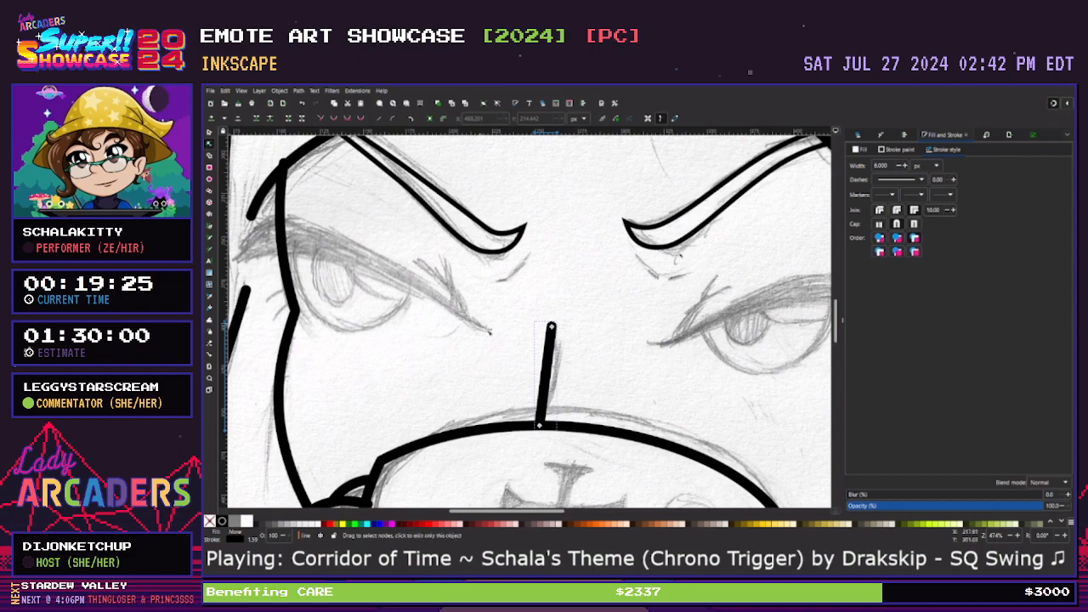
{"action": "left_click_drag", "start_coordinate": [549, 374], "coordinate": [554, 379]}
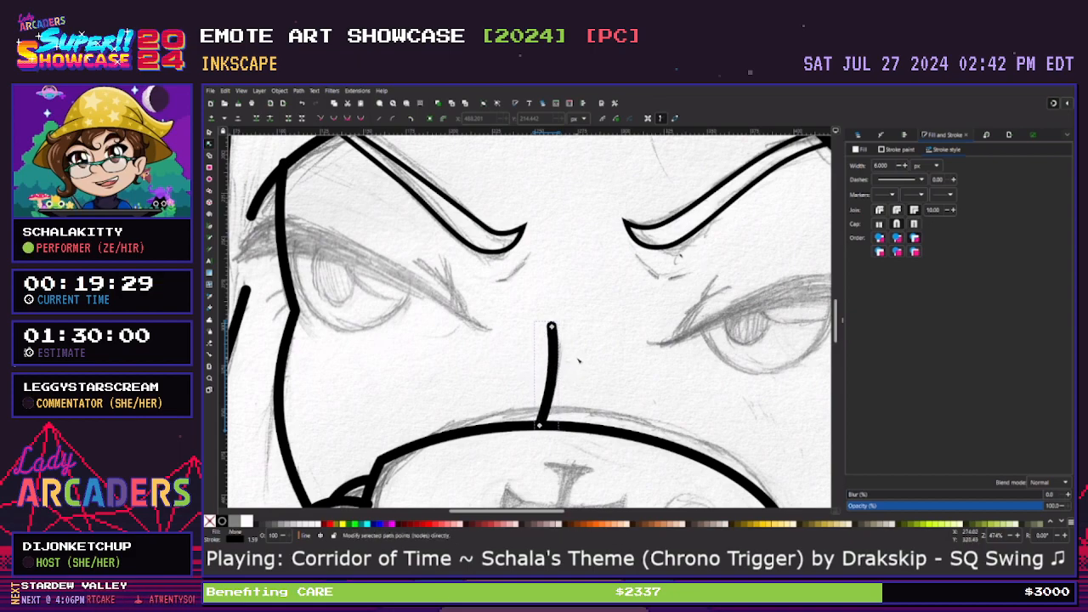
{"action": "left_click", "coordinate": [578, 360]}
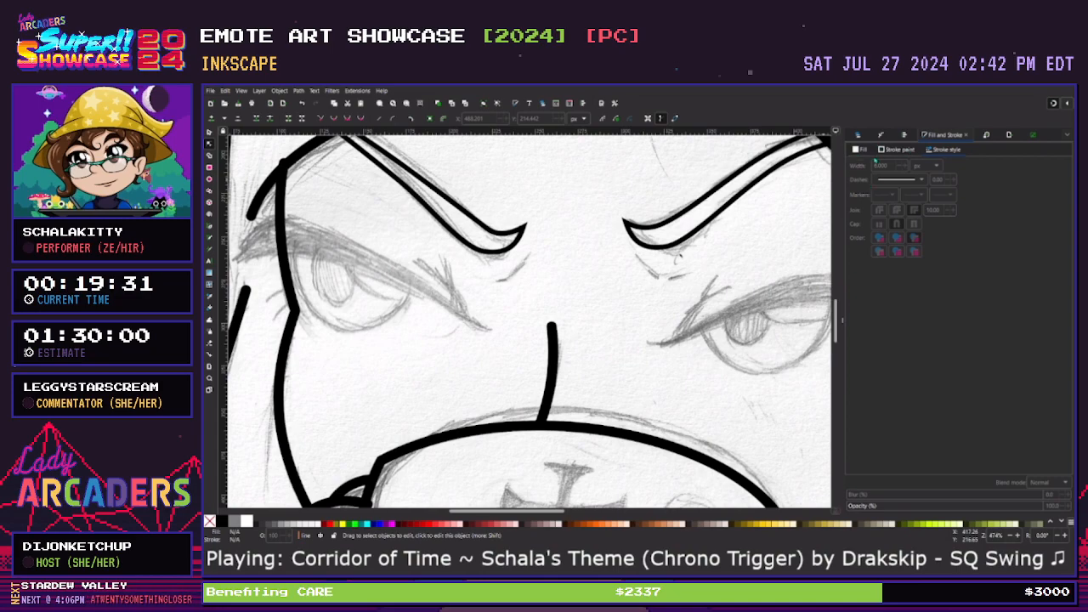
Draw a closed three-point Bezier outline for the left eye's upper lid, from outer corner over the lid's peak to near the nose
{"action": "left_click", "coordinate": [858, 135]}
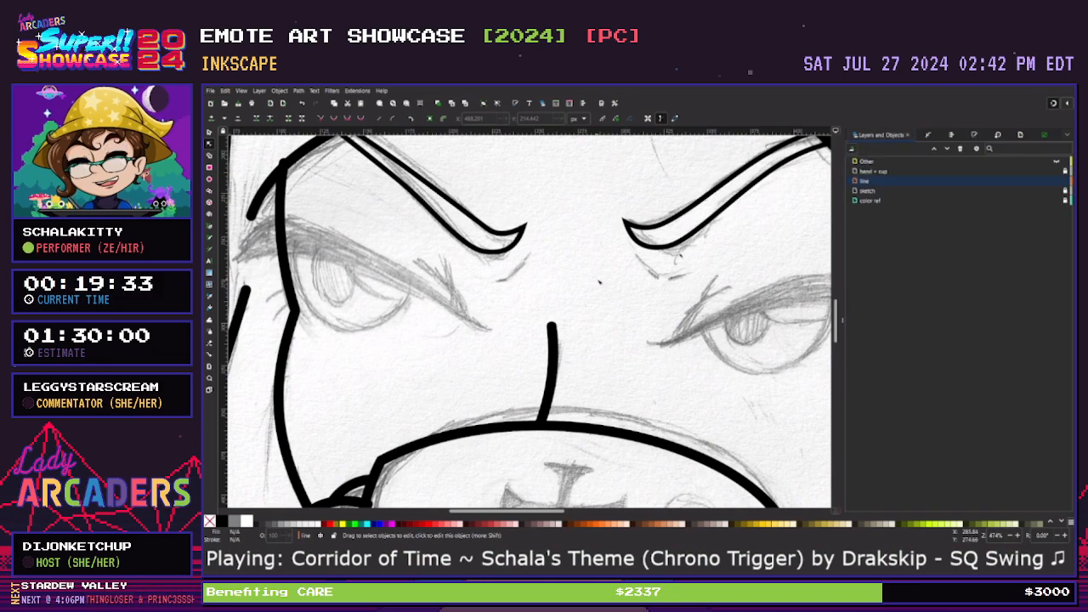
{"action": "left_click_drag", "start_coordinate": [565, 512], "coordinate": [545, 513]}
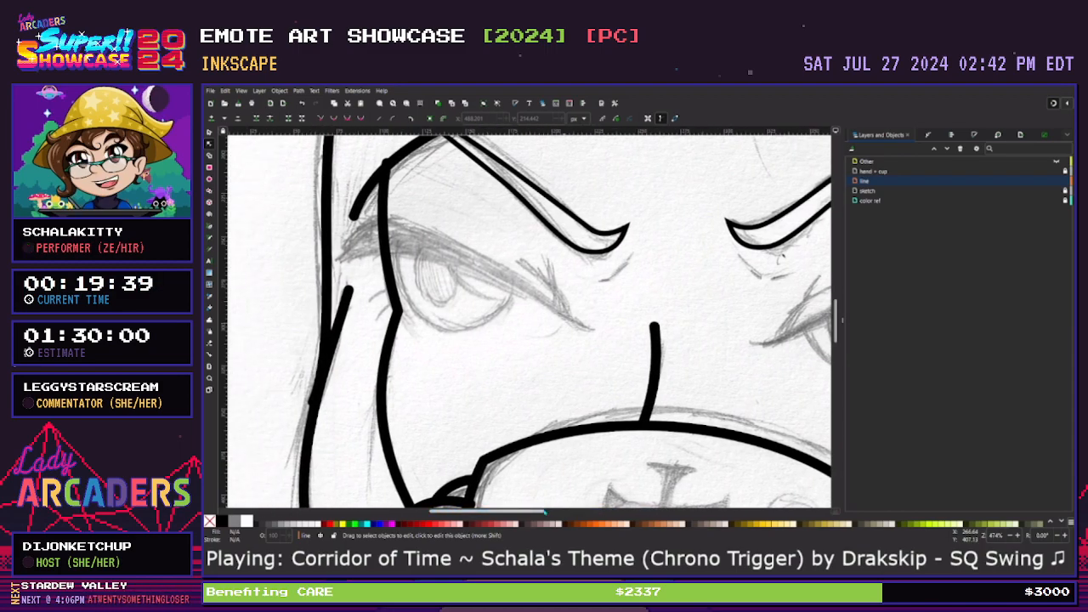
{"action": "left_click", "coordinate": [659, 339]}
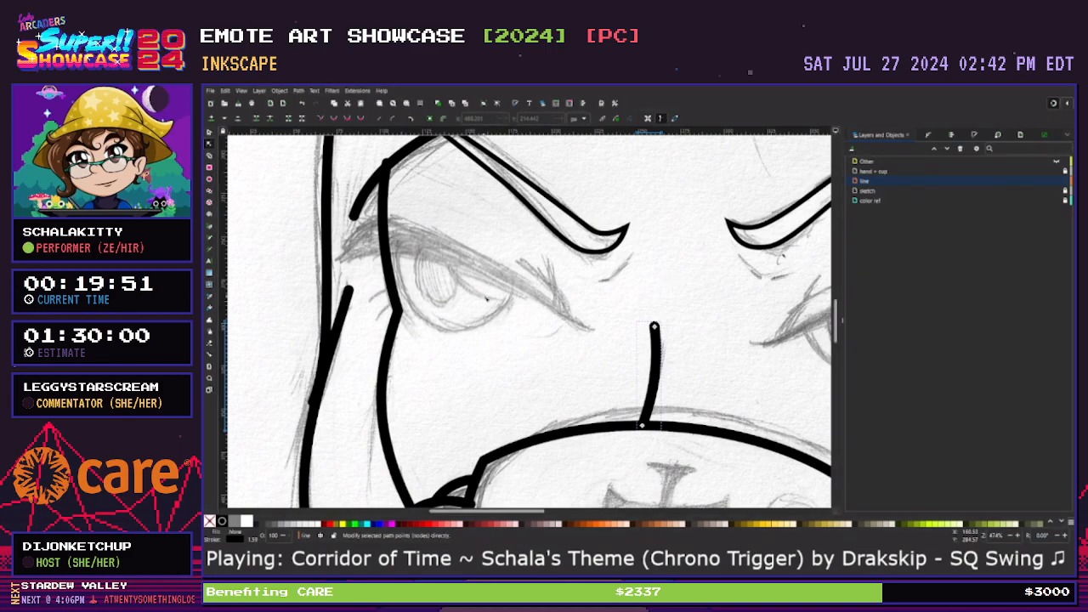
{"action": "left_click", "coordinate": [210, 227]}
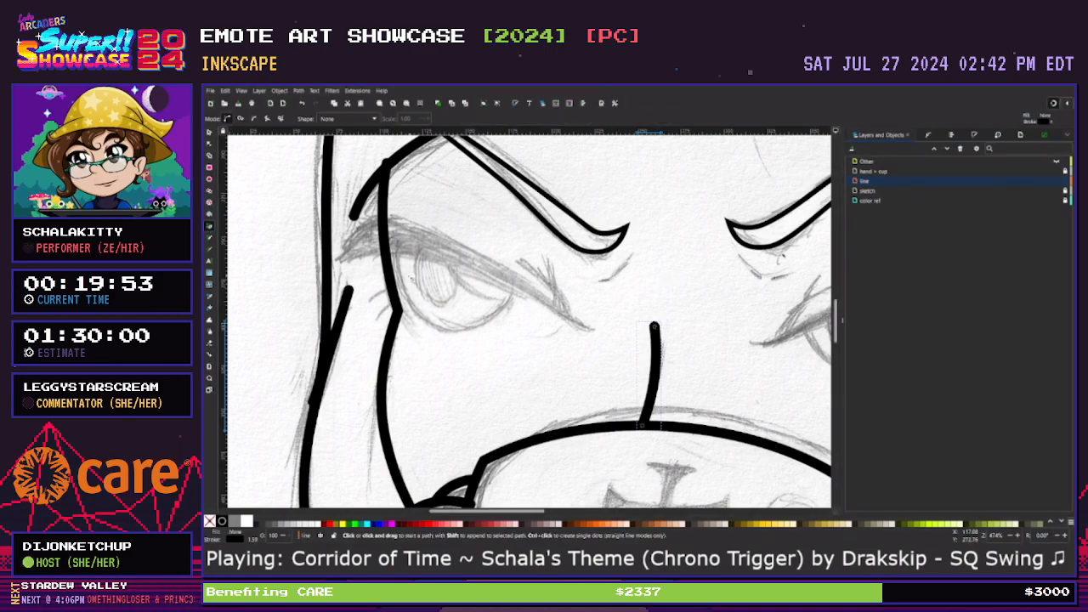
{"action": "left_click", "coordinate": [338, 260]}
{"action": "left_click", "coordinate": [384, 218]}
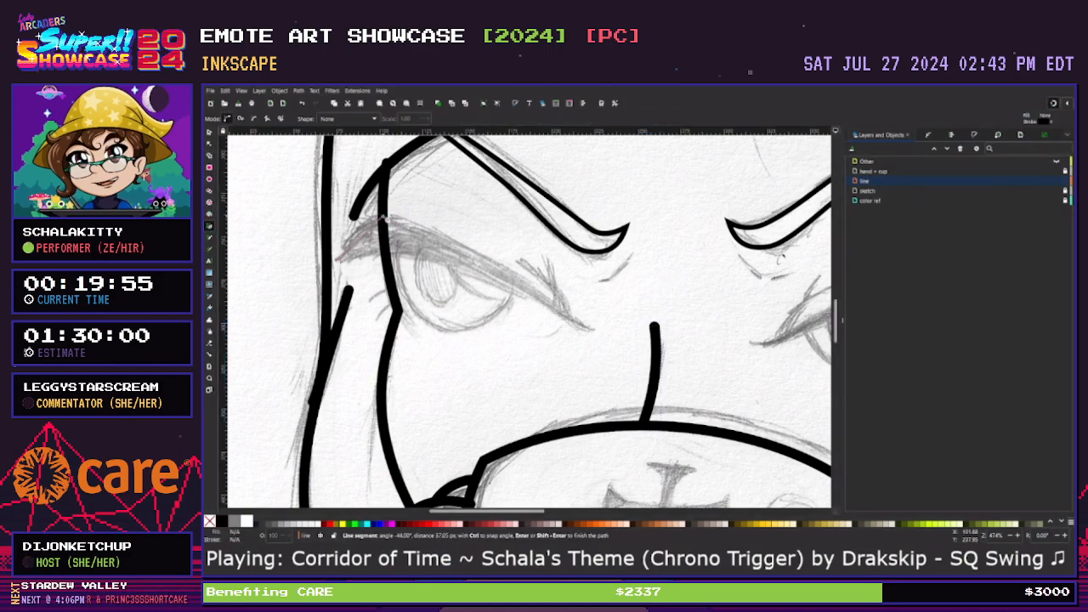
{"action": "left_click", "coordinate": [640, 343]}
{"action": "left_click", "coordinate": [338, 261]}
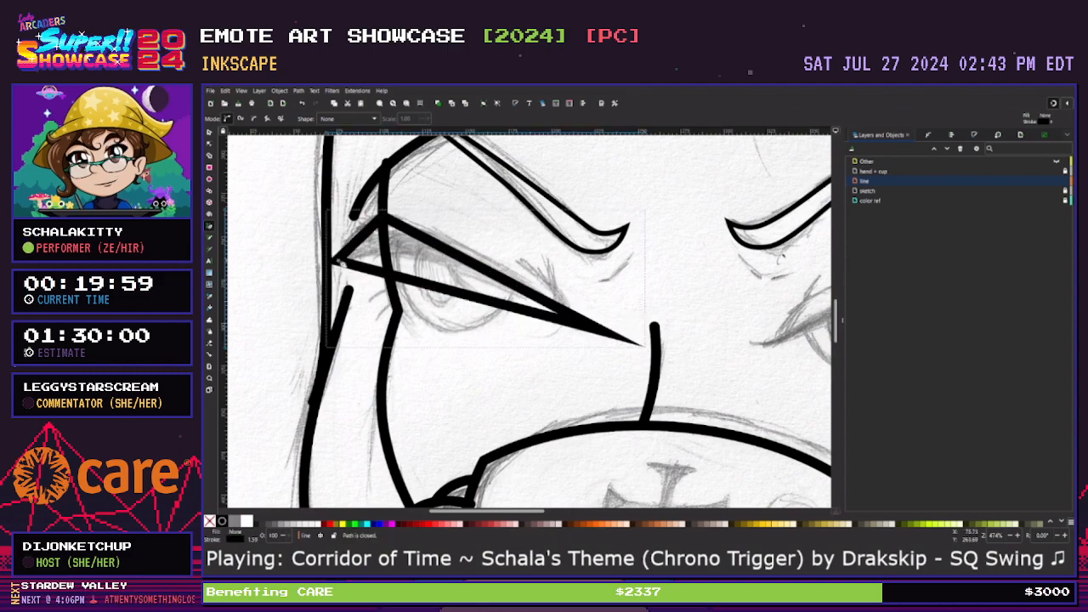
Set the left eyelid outline's stroke width to 3 px
{"action": "left_click", "coordinate": [979, 135]}
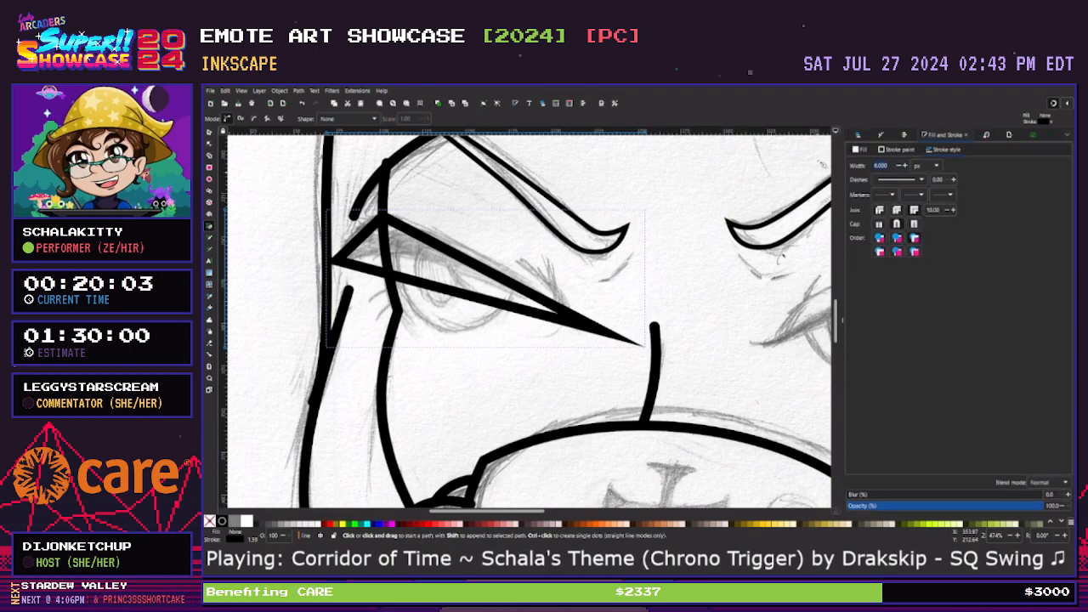
{"action": "left_click", "coordinate": [879, 165]}
{"action": "type", "text": "1"}
{"action": "key", "text": "Return"}
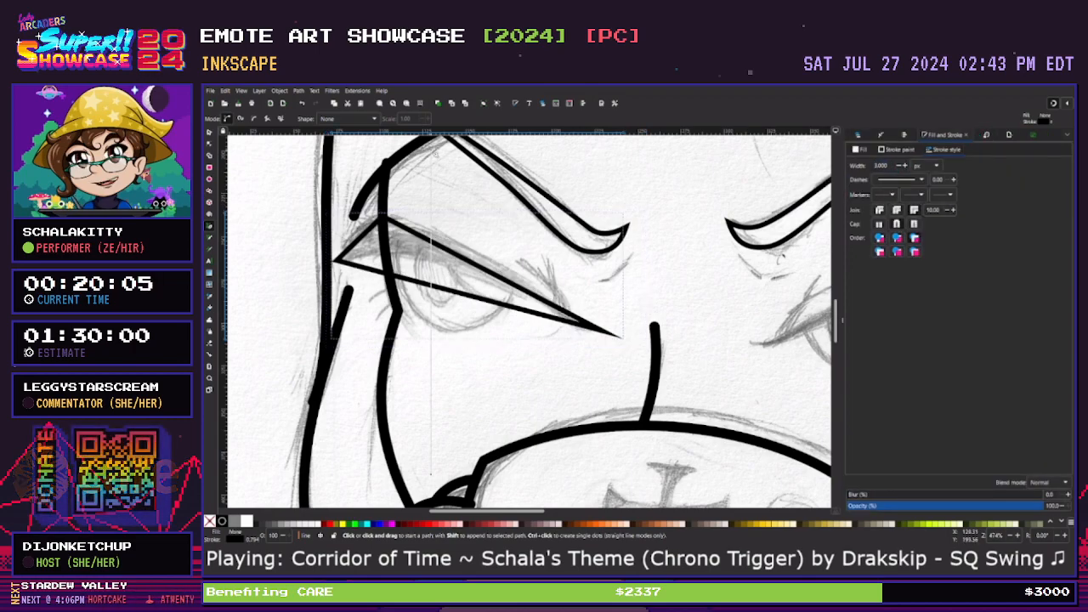
Bend the left eyelid outline's straight edges into curves that follow the sketched lid
{"action": "key", "text": "n"}
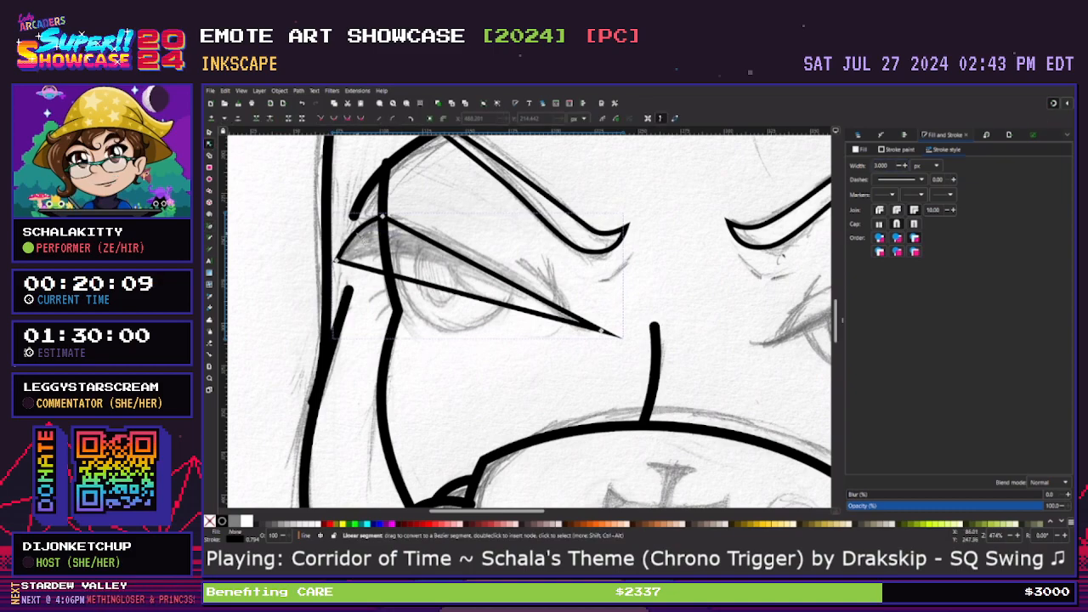
{"action": "left_click", "coordinate": [470, 261]}
{"action": "left_click_drag", "start_coordinate": [480, 266], "coordinate": [428, 215]}
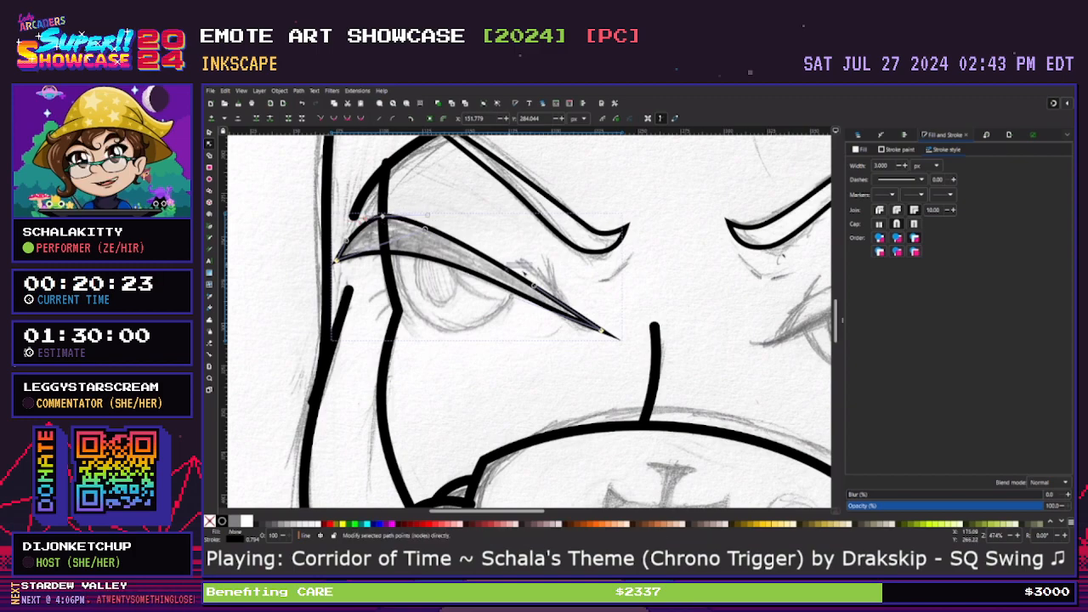
Pull the left eyelid's inner tip back to the sketched corner and refine the upper and lower curves leading to it
{"action": "left_click_drag", "start_coordinate": [611, 334], "coordinate": [585, 324]}
{"action": "mouse_move", "coordinate": [496, 289]}
{"action": "left_mouse_down"}
{"action": "mouse_move", "coordinate": [539, 316]}
{"action": "mouse_move", "coordinate": [510, 279]}
{"action": "left_mouse_up"}
{"action": "left_click_drag", "start_coordinate": [583, 322], "coordinate": [582, 328]}
{"action": "left_click_drag", "start_coordinate": [514, 281], "coordinate": [587, 327]}
{"action": "left_click_drag", "start_coordinate": [538, 287], "coordinate": [533, 292]}
{"action": "left_click_drag", "start_coordinate": [429, 223], "coordinate": [437, 232]}
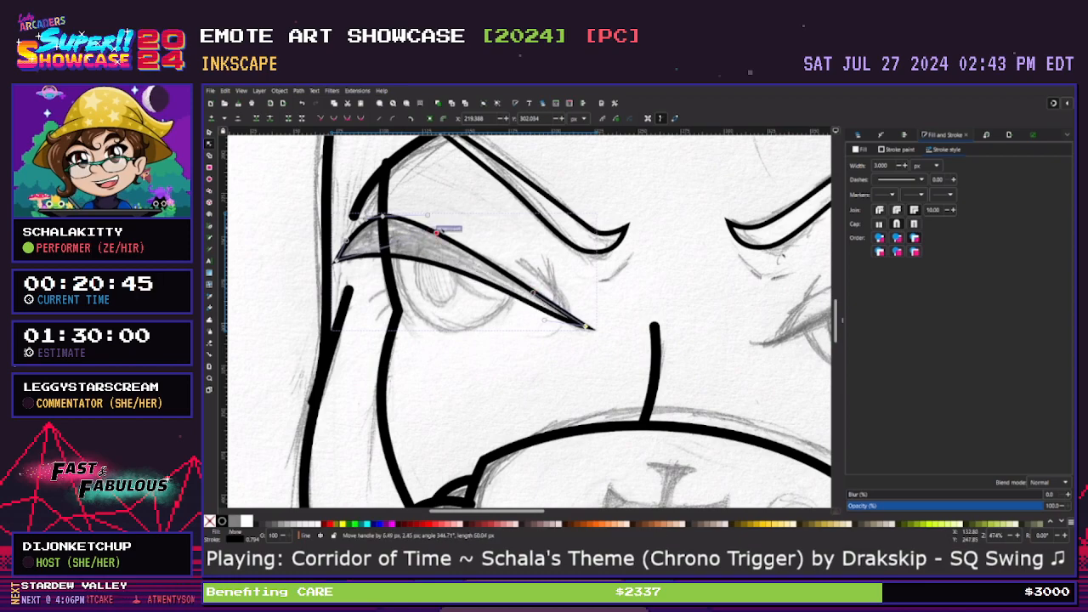
{"action": "left_click_drag", "start_coordinate": [545, 321], "coordinate": [533, 315]}
{"action": "left_click", "coordinate": [535, 349]}
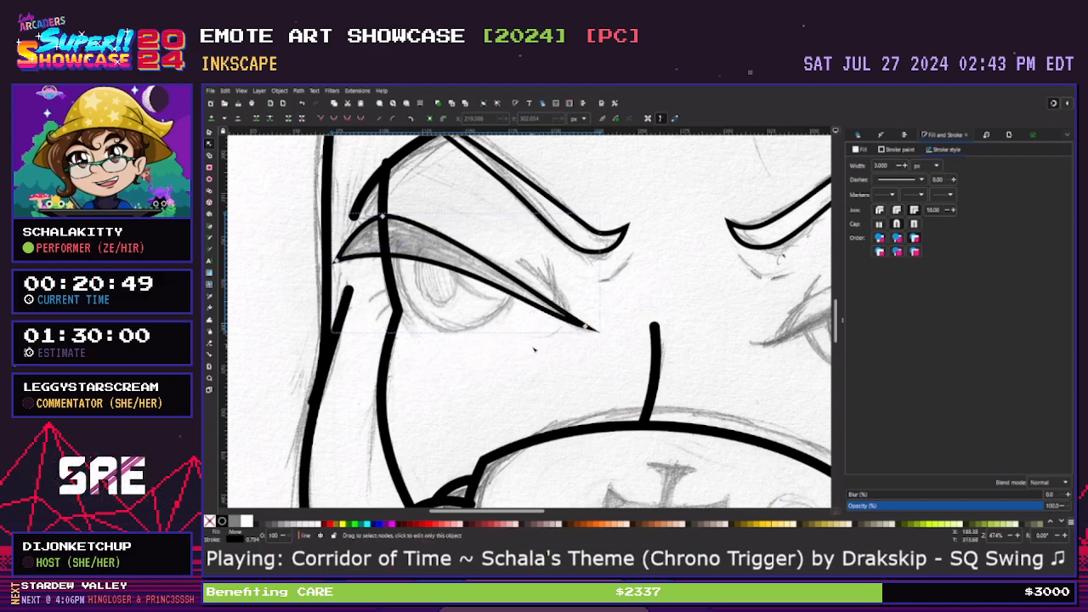
Adjust both curve handles at the left eyelid's inner tip so the edges taper more closely along the sketch
{"action": "left_click", "coordinate": [544, 362]}
{"action": "left_click_drag", "start_coordinate": [531, 513], "coordinate": [517, 513]}
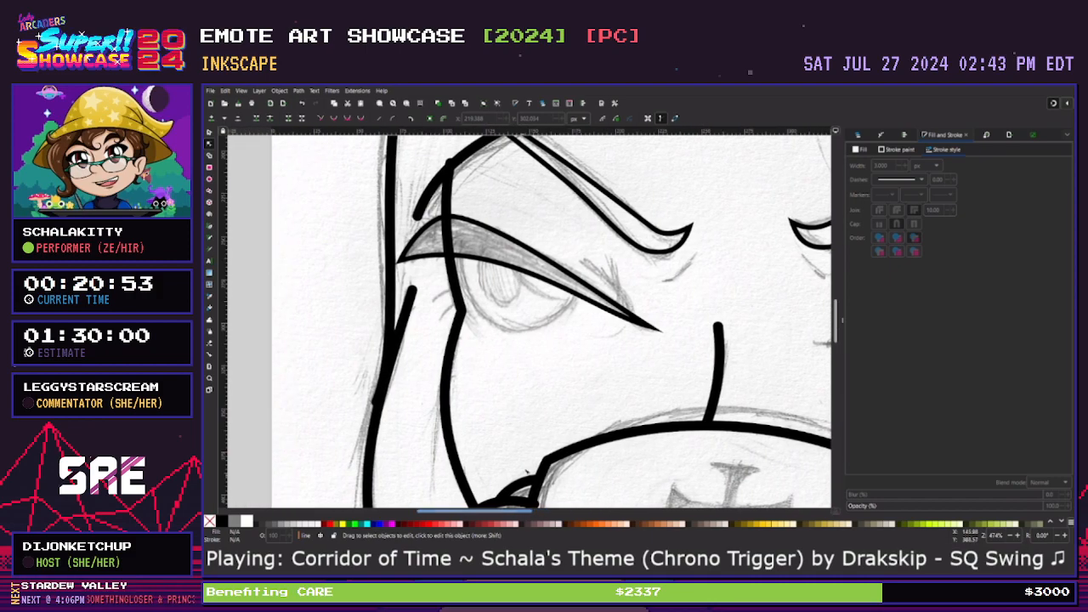
{"action": "key", "text": "plus"}
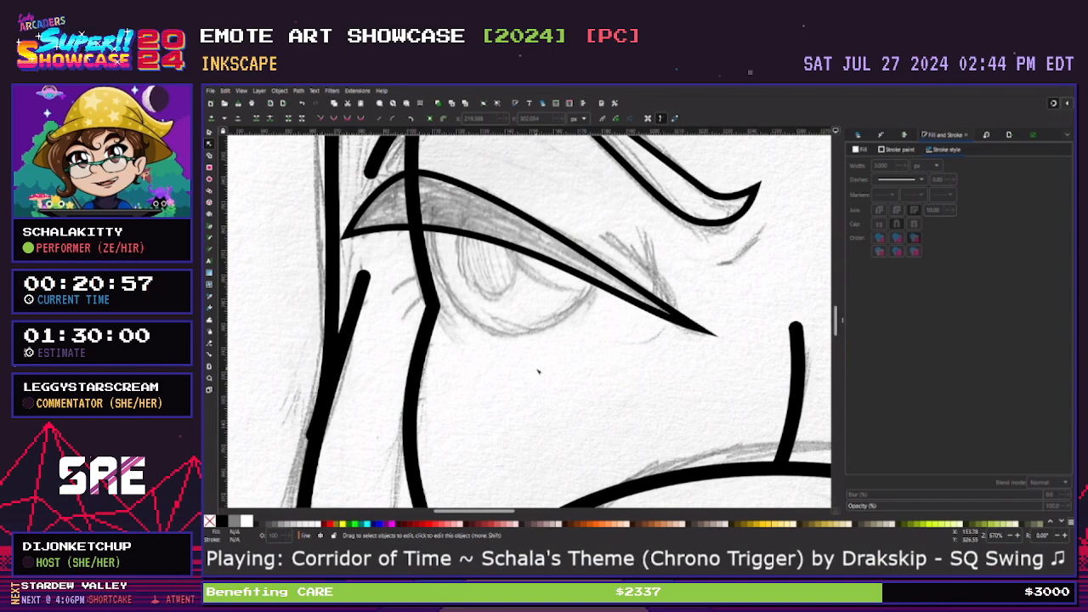
{"action": "left_click", "coordinate": [525, 211]}
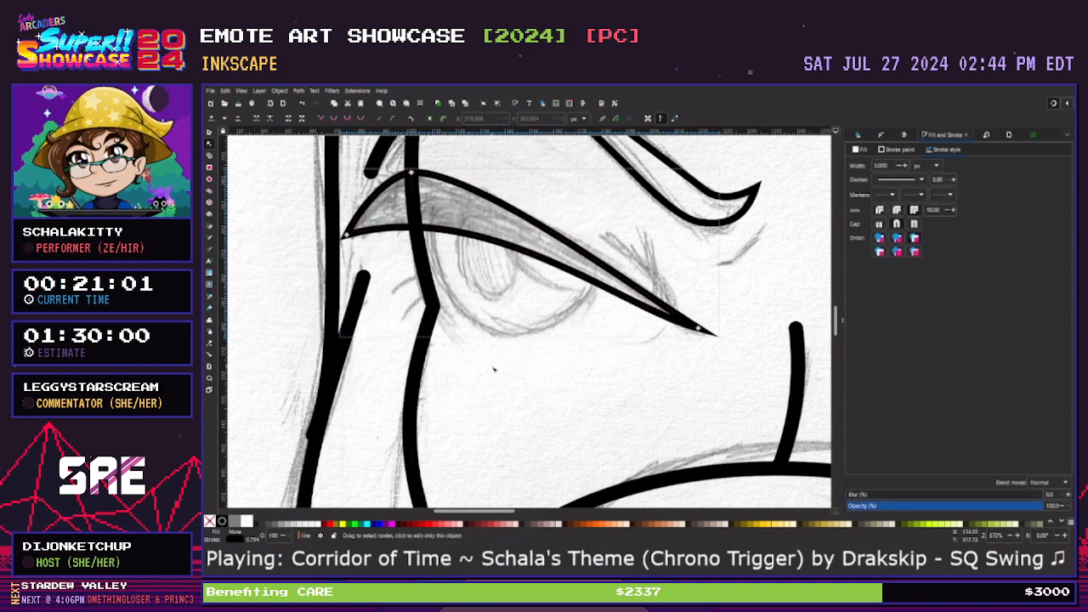
{"action": "left_click", "coordinate": [697, 329]}
{"action": "left_click_drag", "start_coordinate": [628, 313], "coordinate": [629, 321]}
{"action": "left_click_drag", "start_coordinate": [624, 281], "coordinate": [630, 292]}
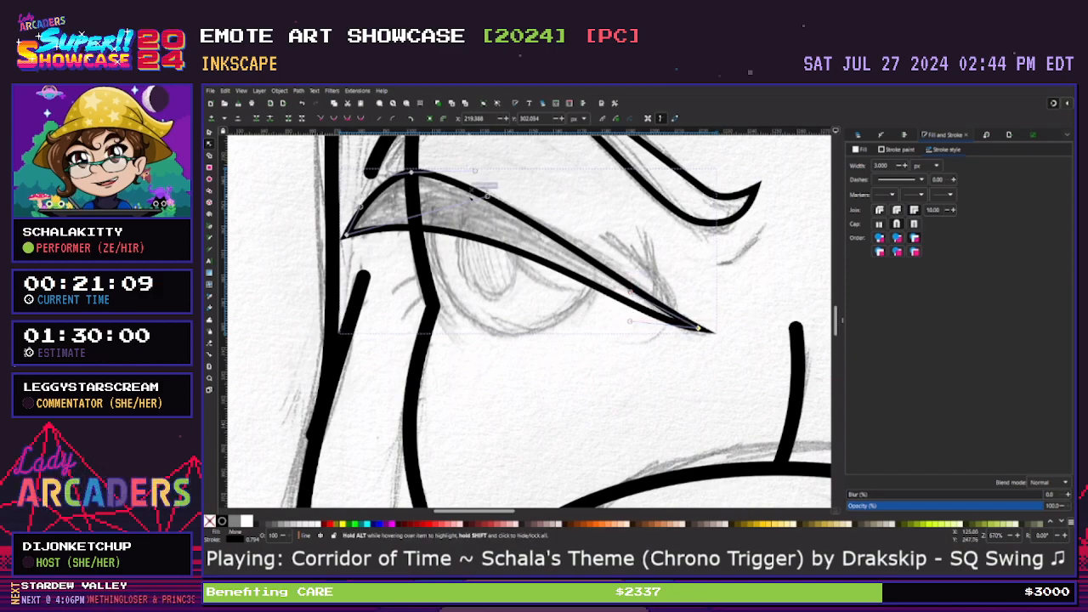
Add a node midway along the left eyelid's upper edge, reshape the curve around it, and smooth the node at the lid's peak
{"action": "left_click", "coordinate": [575, 250]}
{"action": "left_click_drag", "start_coordinate": [576, 251], "coordinate": [575, 242]}
{"action": "left_click", "coordinate": [588, 243]}
{"action": "left_click", "coordinate": [575, 243]}
{"action": "left_click_drag", "start_coordinate": [623, 271], "coordinate": [620, 277]}
{"action": "left_click_drag", "start_coordinate": [448, 173], "coordinate": [462, 171]}
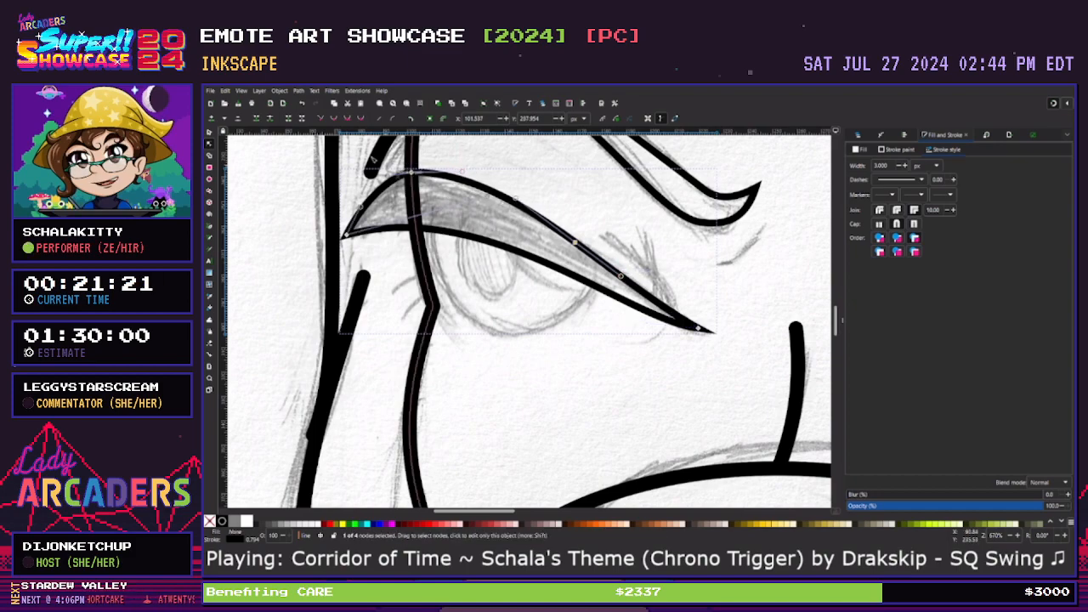
{"action": "left_click", "coordinate": [334, 118]}
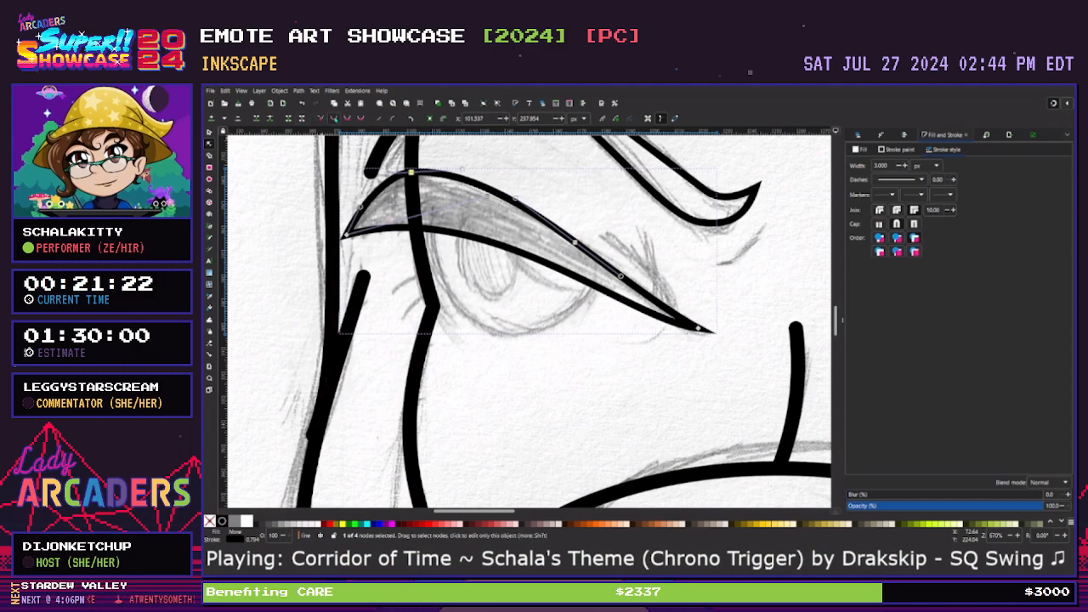
{"action": "left_click", "coordinate": [586, 350]}
{"action": "left_click", "coordinate": [592, 364]}
Fill the left eyelid shape with black and deselect it
{"action": "left_click", "coordinate": [575, 244]}
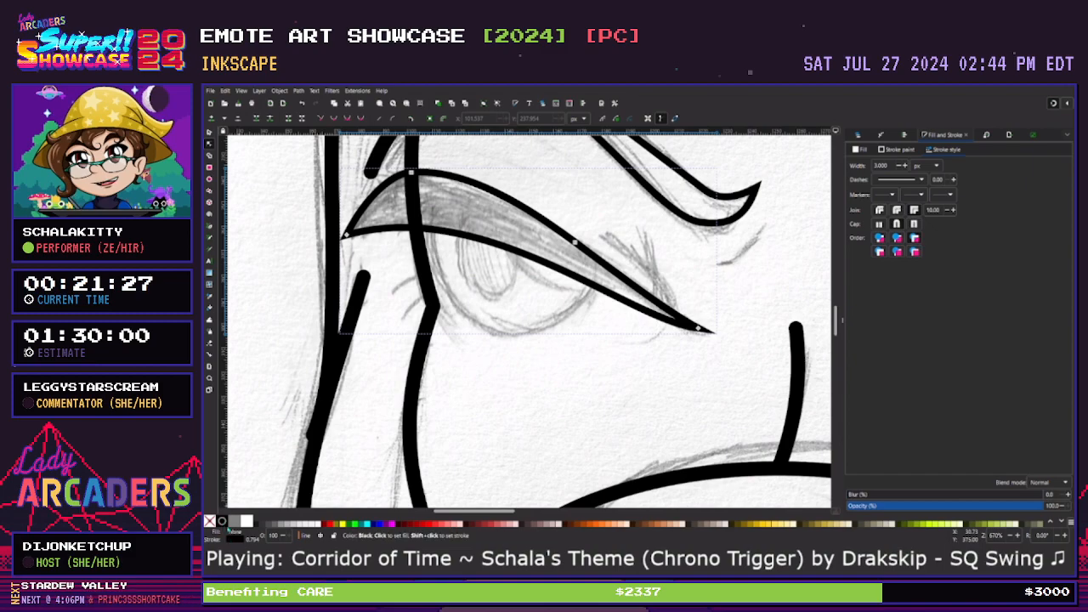
{"action": "left_click", "coordinate": [229, 524]}
{"action": "left_click", "coordinate": [532, 392]}
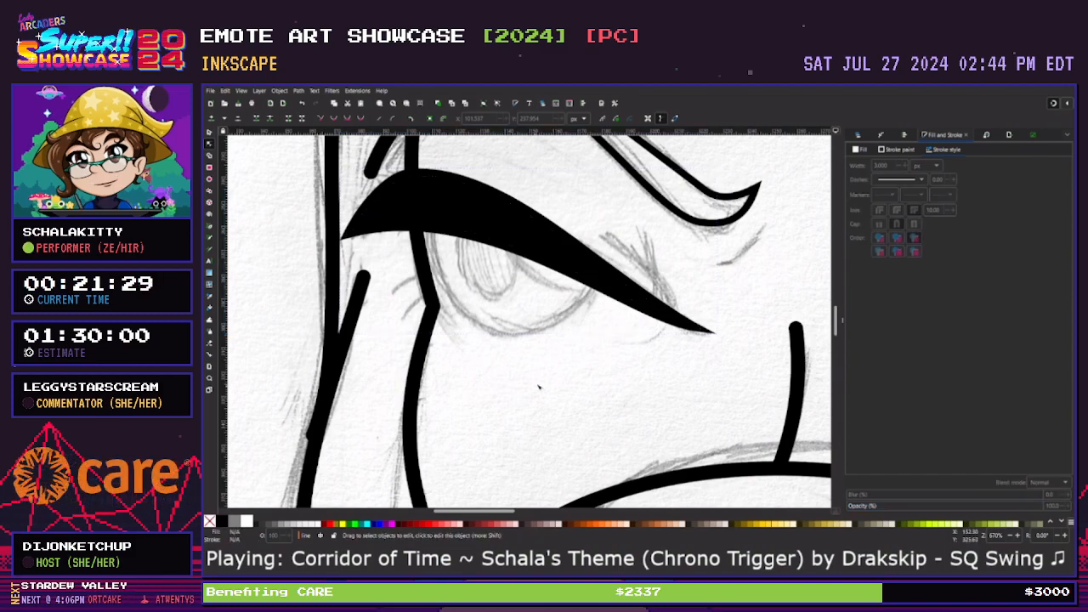
Draw an unfilled half-ellipse arc about 68 by 28 px along the lower rim of the left eye
{"action": "key", "text": "5"}
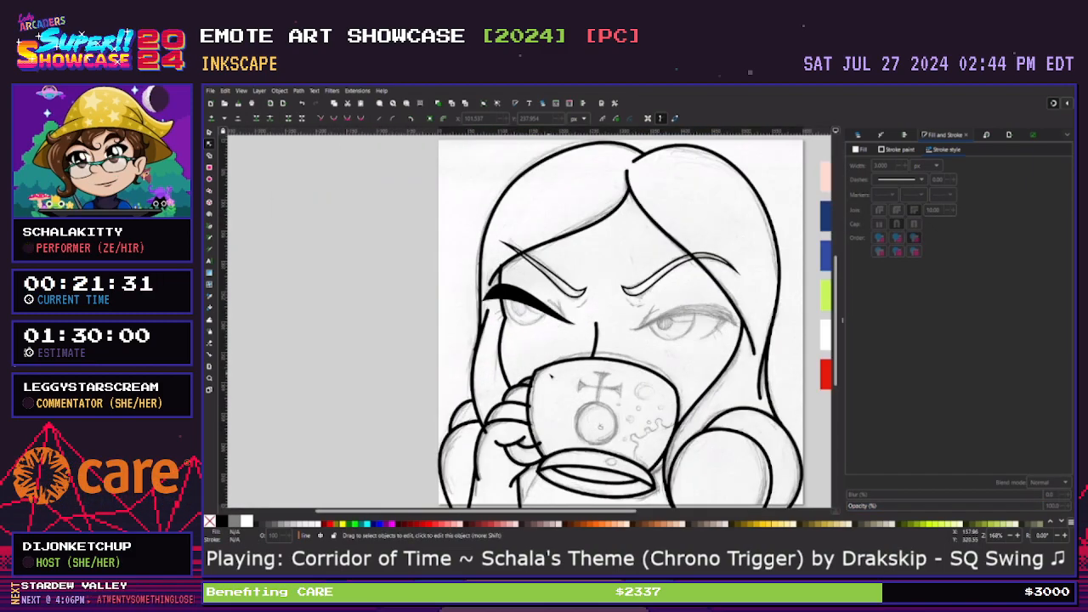
{"action": "key", "text": "plus"}
{"action": "key", "text": "plus"}
{"action": "key", "text": "plus"}
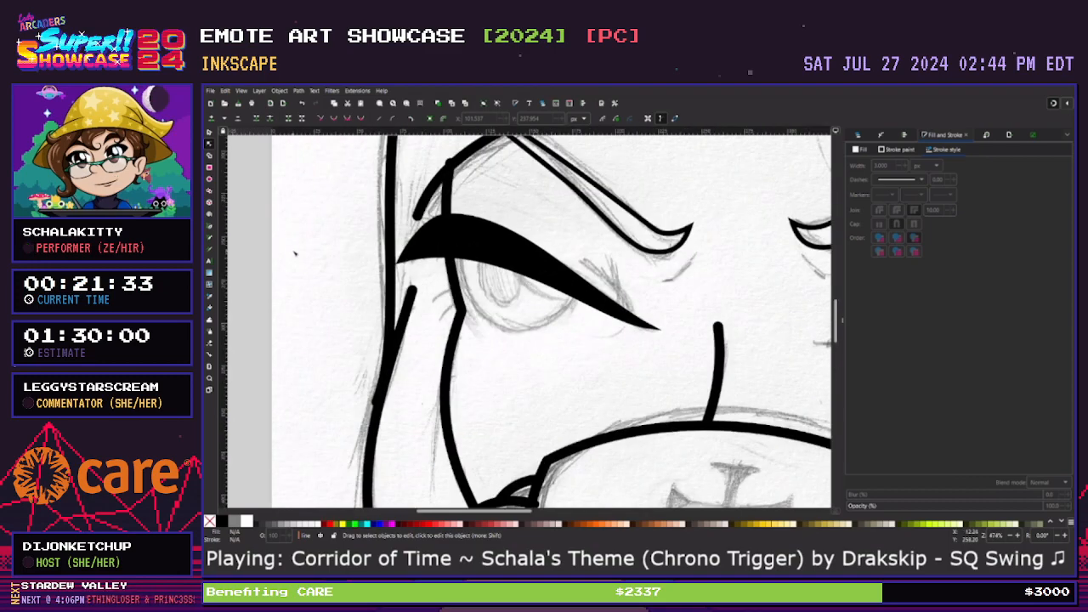
{"action": "key", "text": "e"}
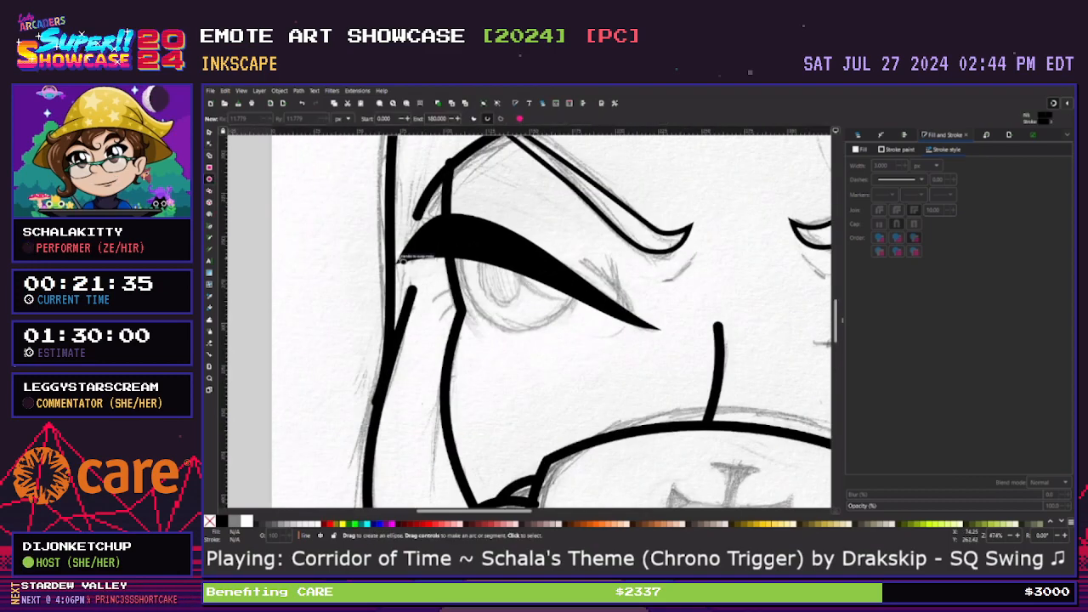
{"action": "left_click_drag", "start_coordinate": [463, 258], "coordinate": [579, 339]}
{"action": "left_click", "coordinate": [210, 521]}
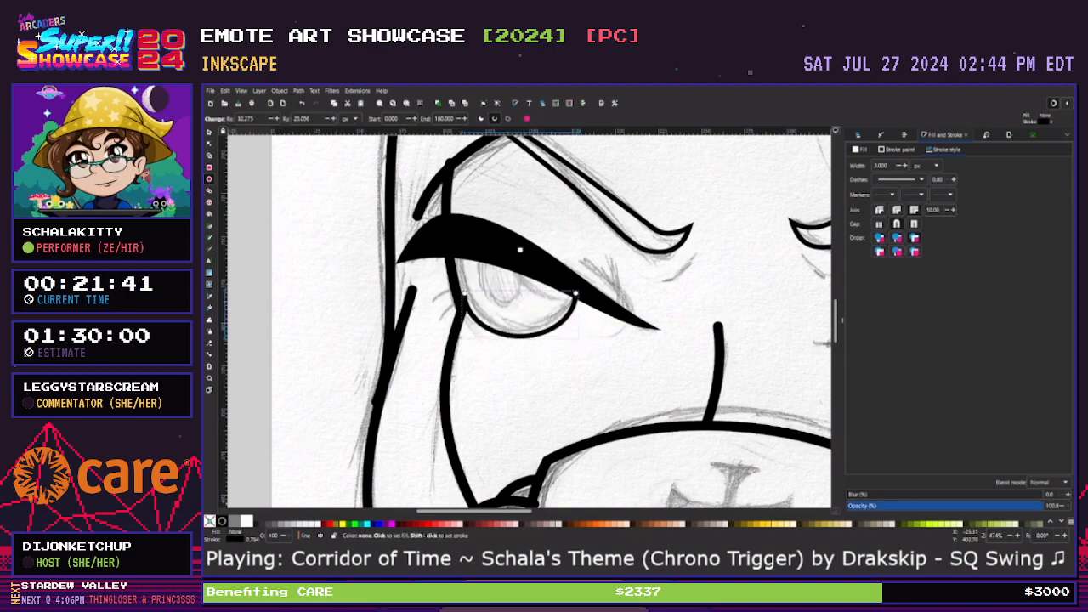
Stretch the left eye's arc upward to about 38 px tall and nudge it slightly up
{"action": "key", "text": "s"}
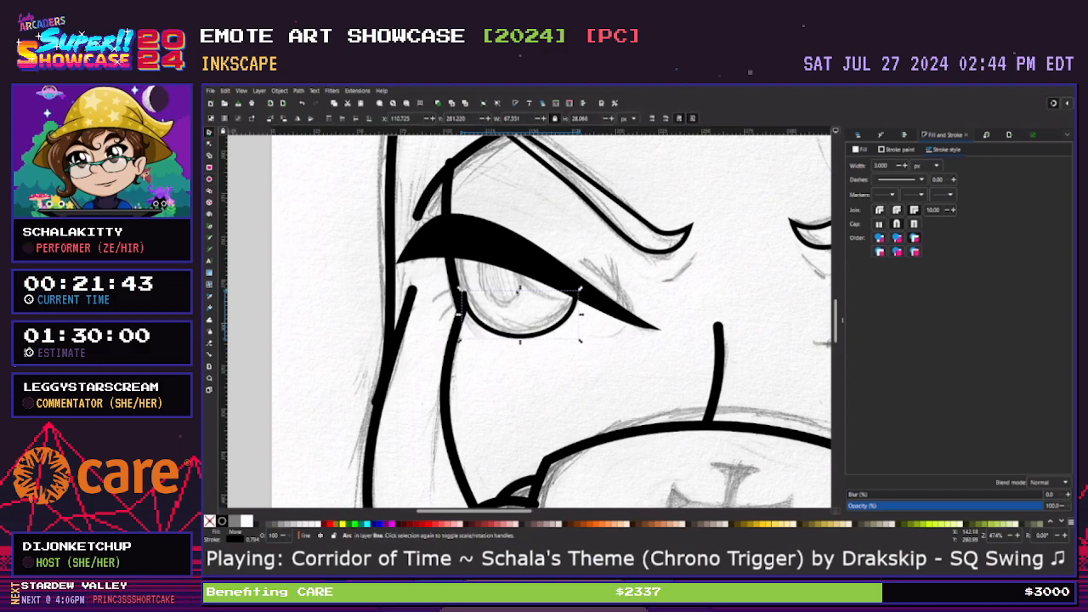
{"action": "left_click_drag", "start_coordinate": [520, 287], "coordinate": [579, 274]}
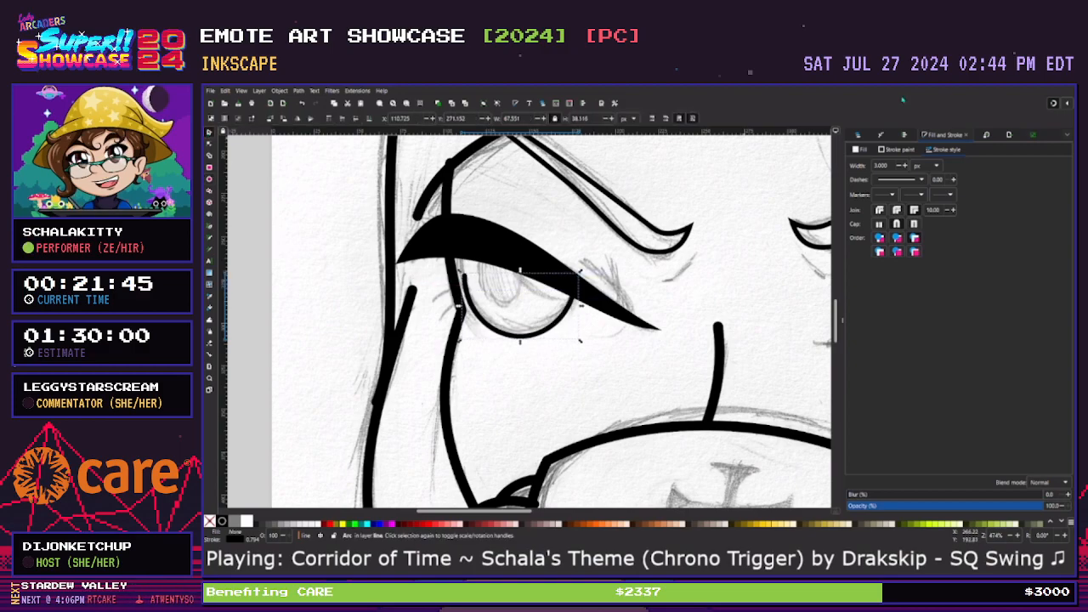
{"action": "left_click_drag", "start_coordinate": [549, 336], "coordinate": [549, 332]}
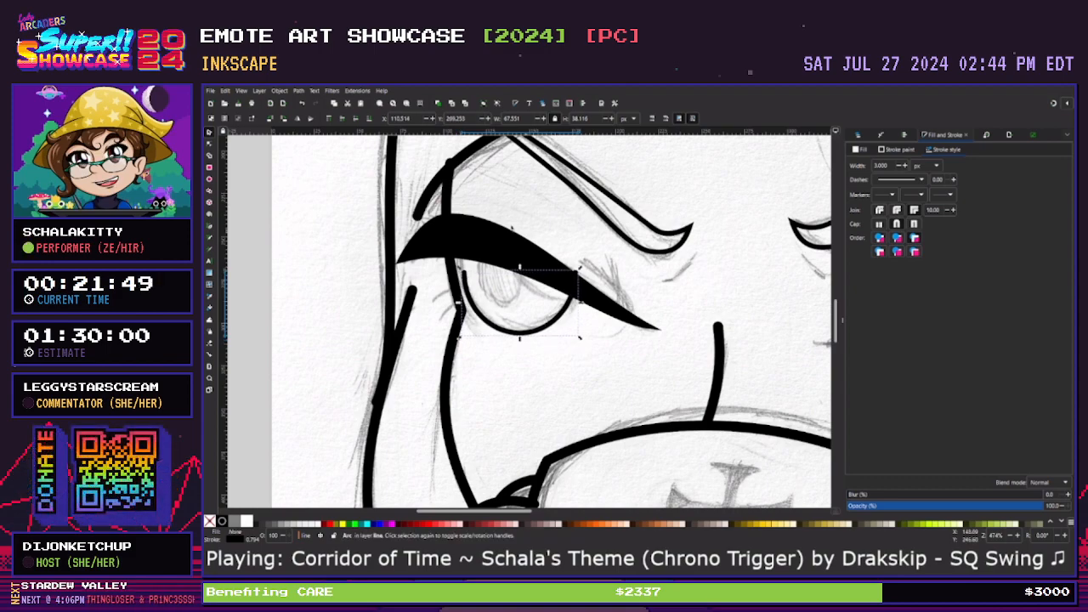
Extend the left eye arc's outer end up behind the lid, then widen it to about 71 px and fit it to the sketch
{"action": "key", "text": "e"}
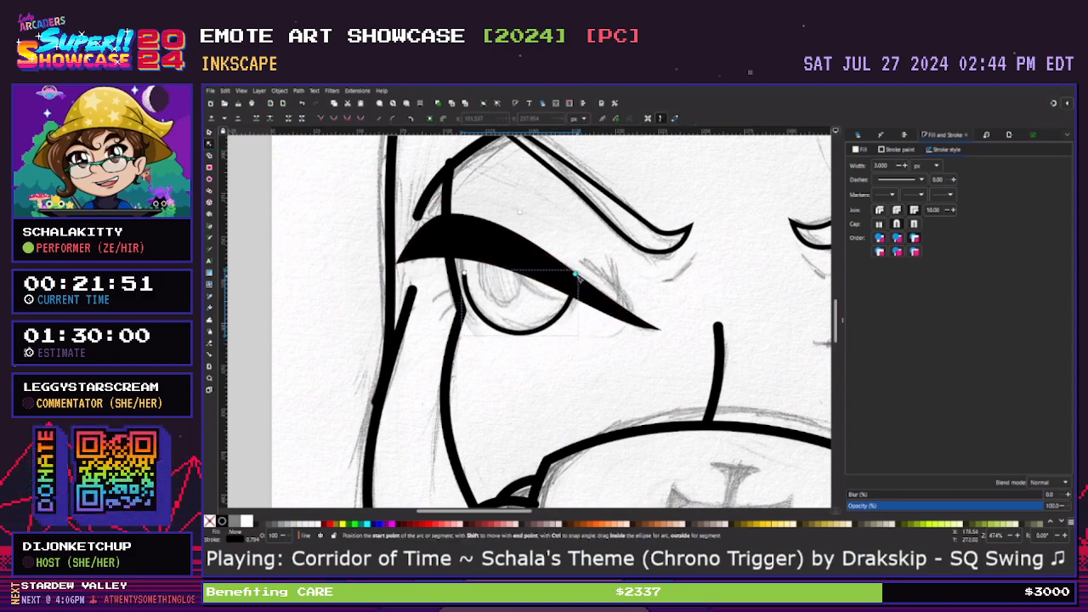
{"action": "mouse_move", "coordinate": [466, 273]}
{"action": "left_mouse_down"}
{"action": "mouse_move", "coordinate": [470, 257]}
{"action": "mouse_move", "coordinate": [490, 251]}
{"action": "left_mouse_up"}
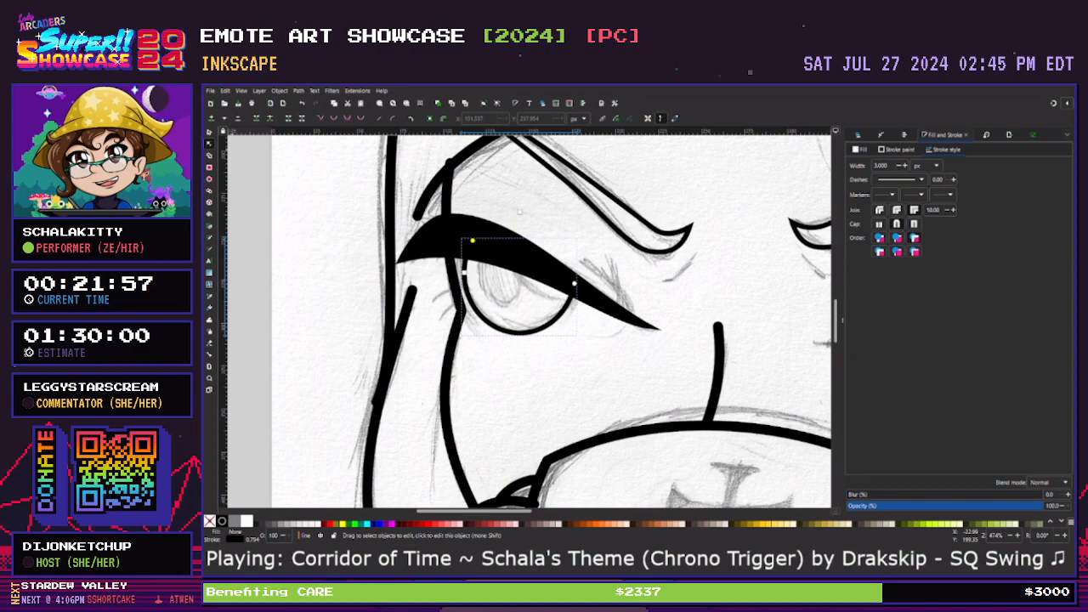
{"action": "key", "text": "s"}
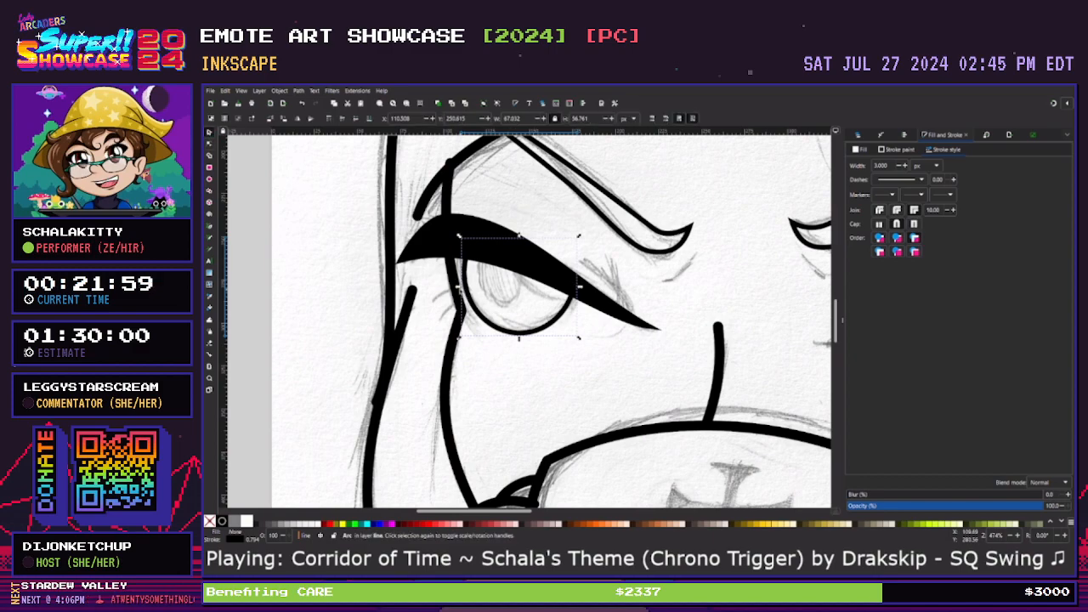
{"action": "left_click_drag", "start_coordinate": [461, 289], "coordinate": [457, 290]}
{"action": "left_click_drag", "start_coordinate": [513, 334], "coordinate": [517, 332]}
{"action": "left_click_drag", "start_coordinate": [581, 287], "coordinate": [588, 290]}
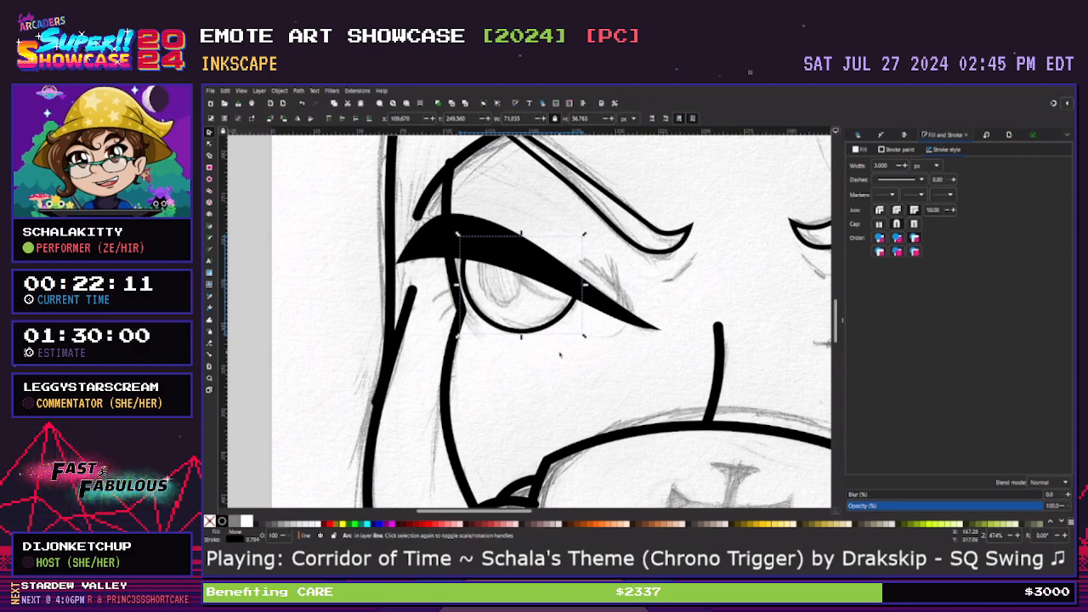
{"action": "left_click", "coordinate": [470, 381]}
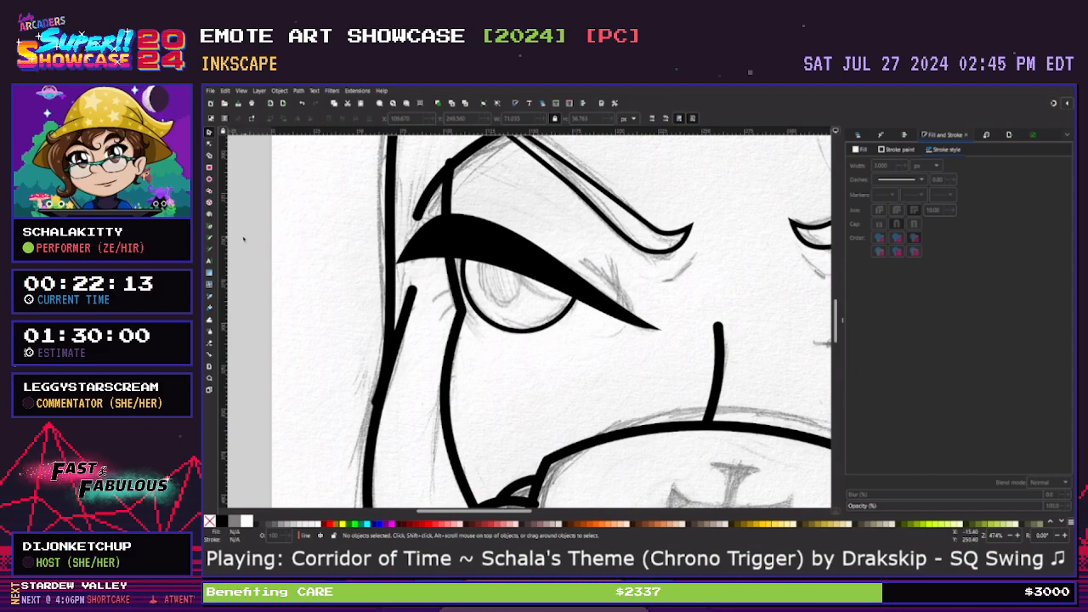
Draw a short straight lash line from the left eye's outer edge down and outward along the upper sketched lash
{"action": "key", "text": "b"}
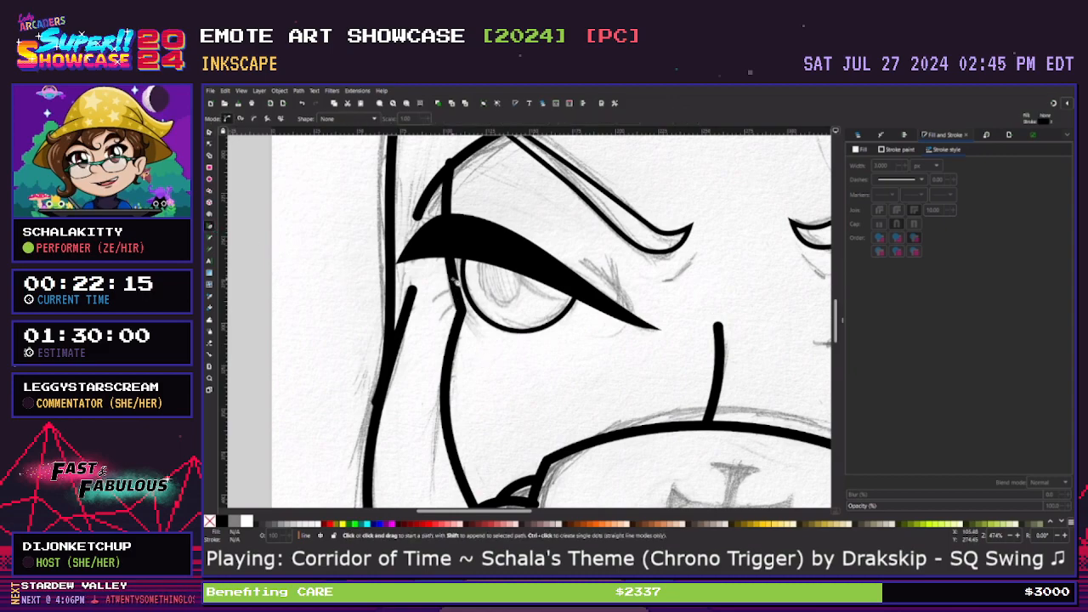
{"action": "left_click", "coordinate": [451, 283]}
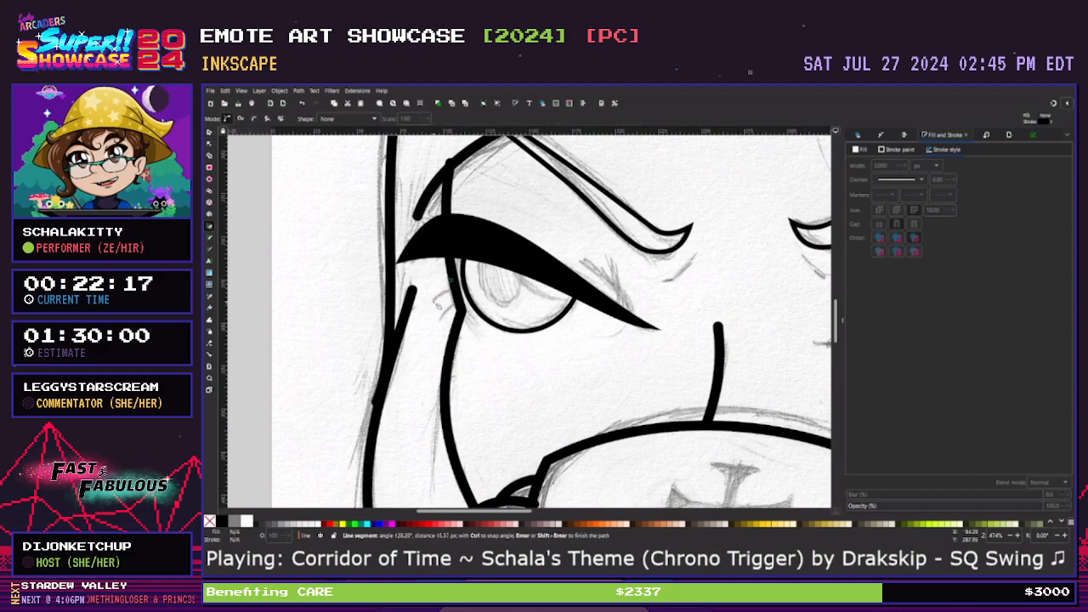
{"action": "double_click", "coordinate": [432, 302]}
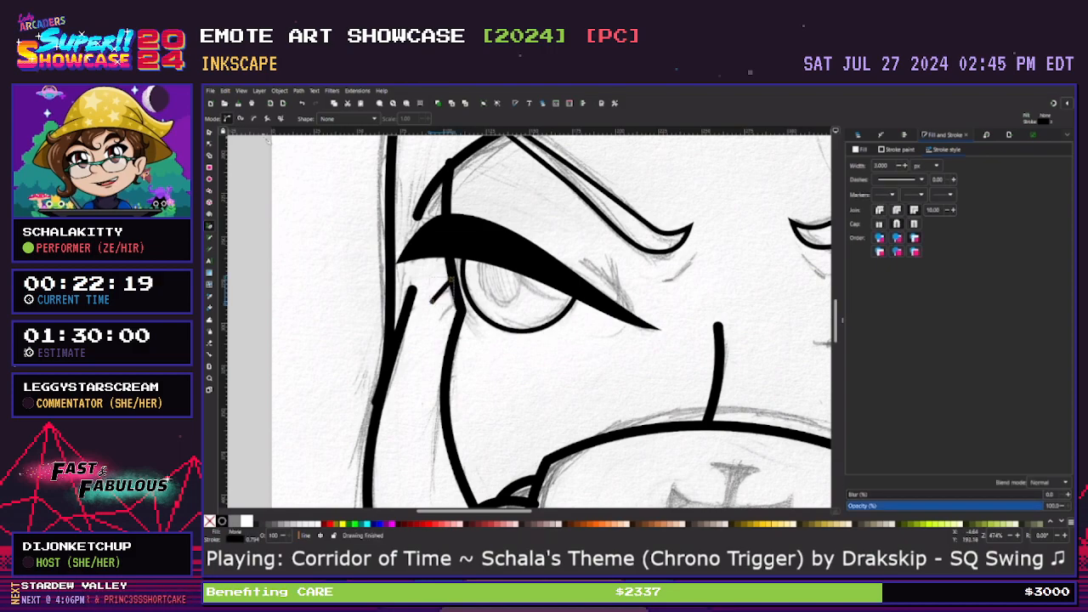
Bend the left eye's upper lash line into a curve and shift its inner end down to match the sketch
{"action": "key", "text": "n"}
{"action": "left_click_drag", "start_coordinate": [451, 279], "coordinate": [453, 287]}
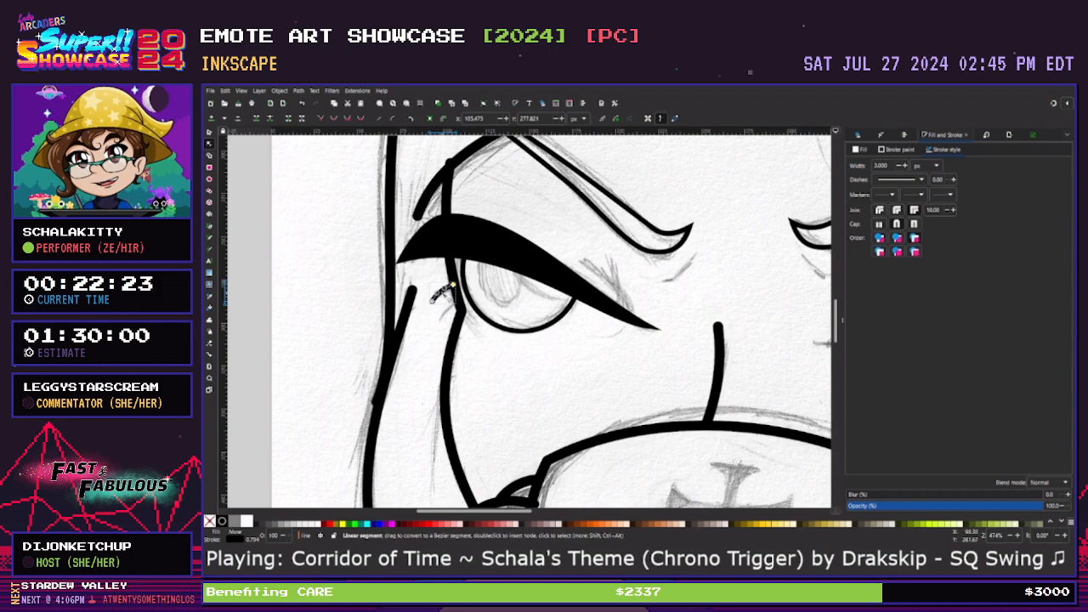
{"action": "left_click_drag", "start_coordinate": [453, 285], "coordinate": [444, 291]}
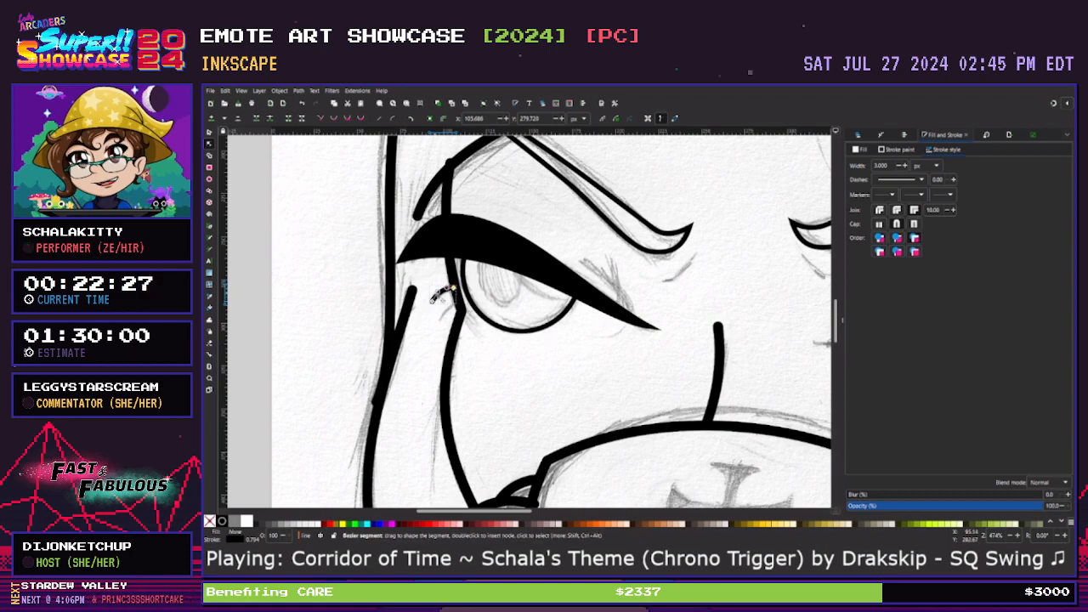
{"action": "left_click", "coordinate": [443, 322]}
{"action": "left_click", "coordinate": [444, 321]}
Apply the Taper stroke path effect to the curved upper lash beside the left eye
{"action": "key", "text": "plus"}
{"action": "key", "text": "plus"}
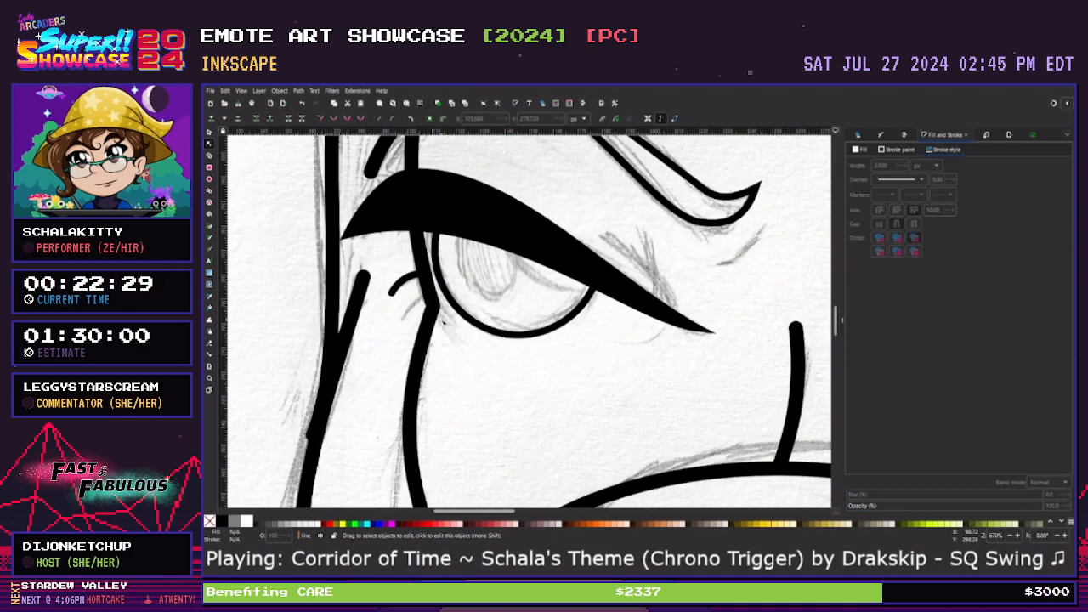
{"action": "left_click_drag", "start_coordinate": [500, 512], "coordinate": [489, 513]}
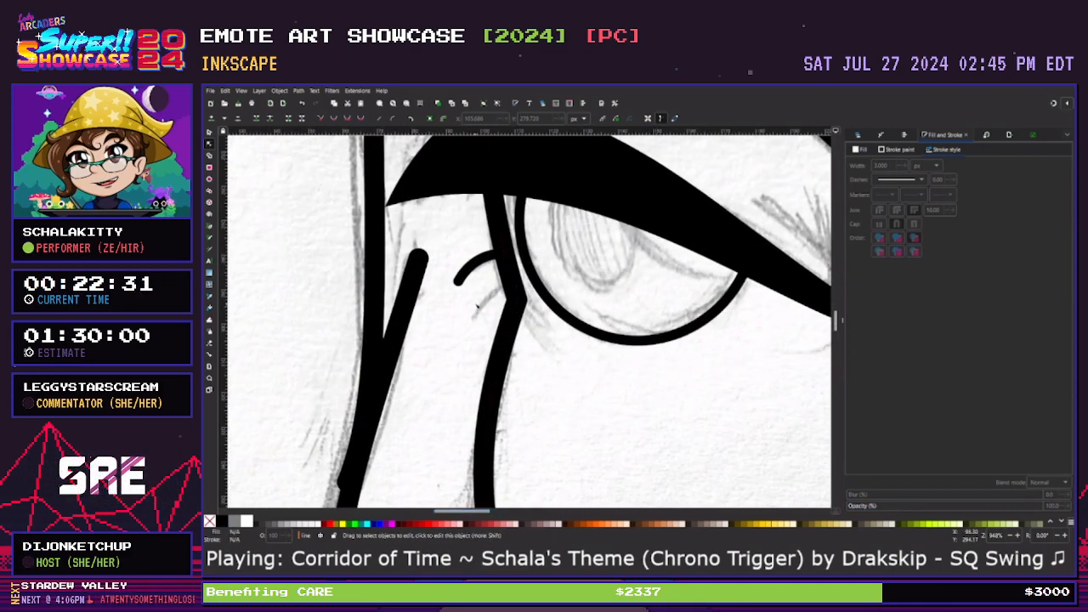
{"action": "left_click", "coordinate": [480, 264]}
{"action": "left_click", "coordinate": [466, 247]}
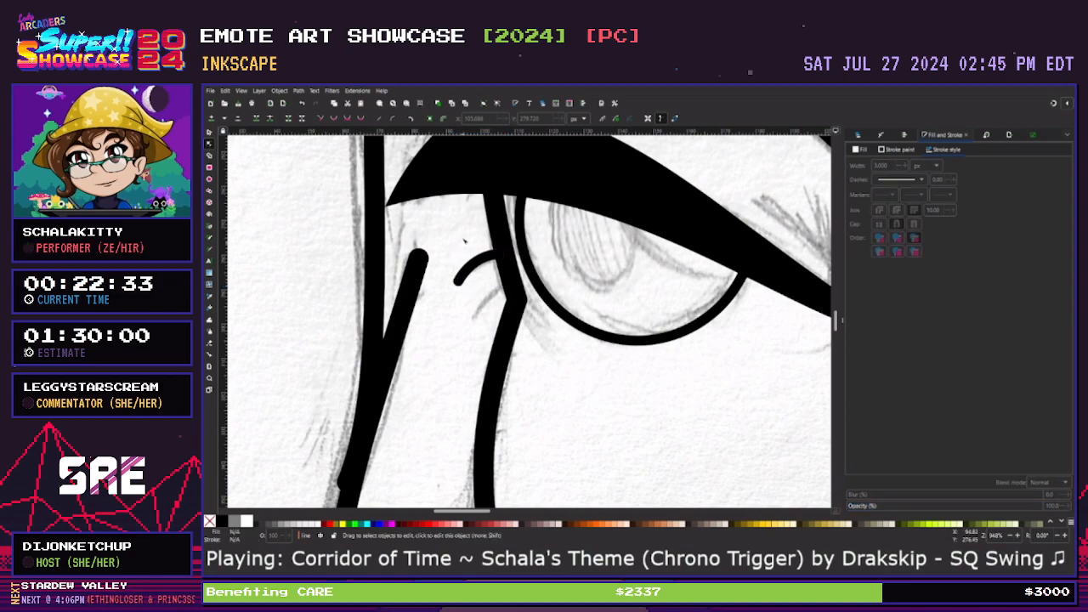
{"action": "left_click", "coordinate": [209, 133]}
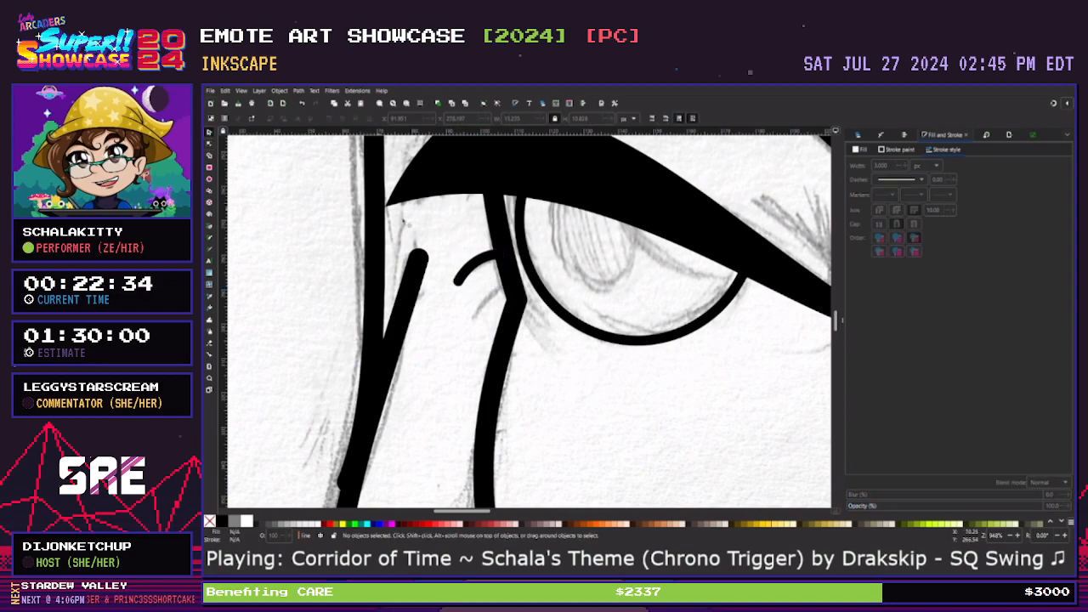
{"action": "left_click", "coordinate": [478, 263]}
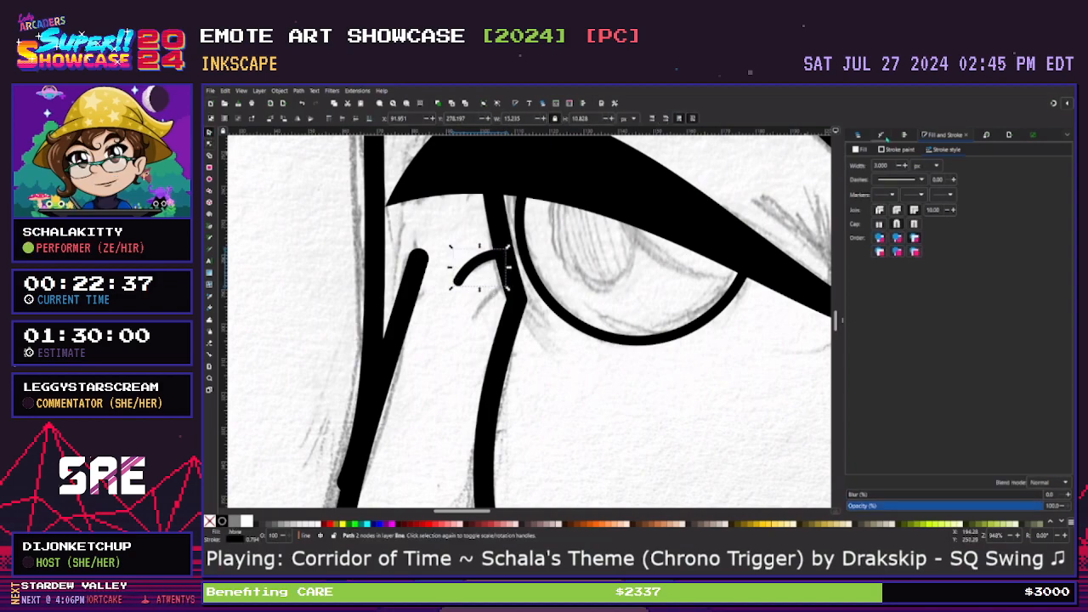
{"action": "left_click", "coordinate": [881, 136]}
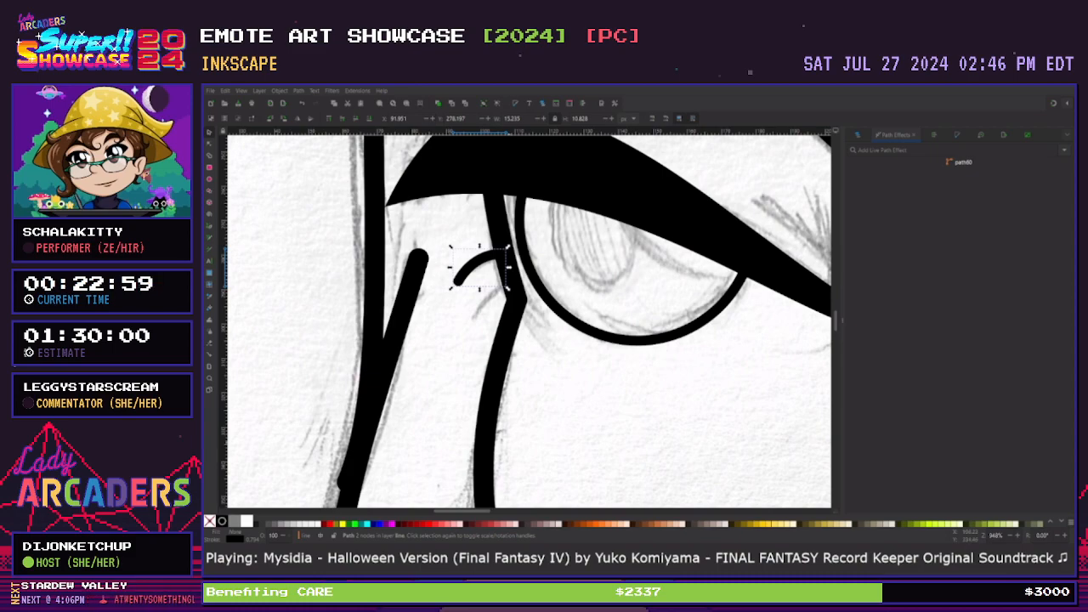
{"action": "left_click", "coordinate": [924, 151]}
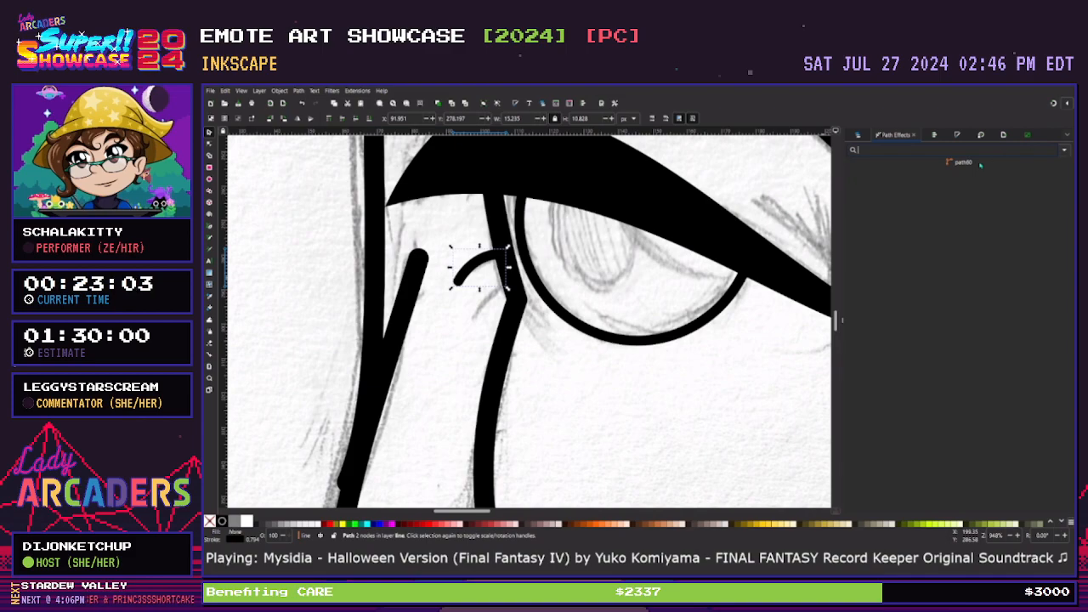
{"action": "left_click", "coordinate": [896, 179]}
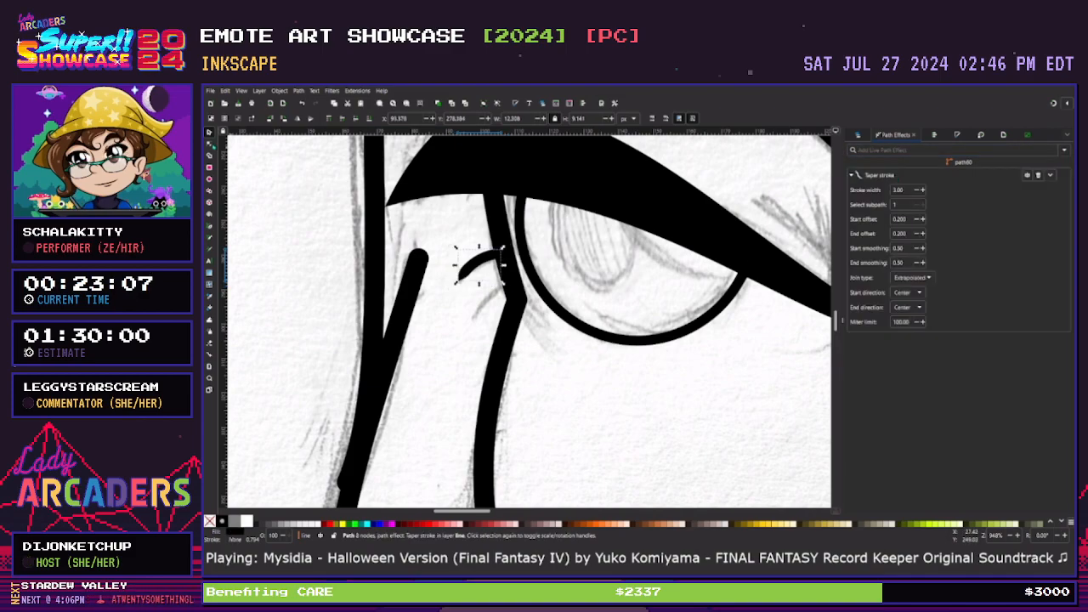
Adjust the upper lash's taper to a start offset of 0 and an end offset of about 0.537
{"action": "key", "text": "n"}
{"action": "left_click_drag", "start_coordinate": [465, 271], "coordinate": [497, 255]}
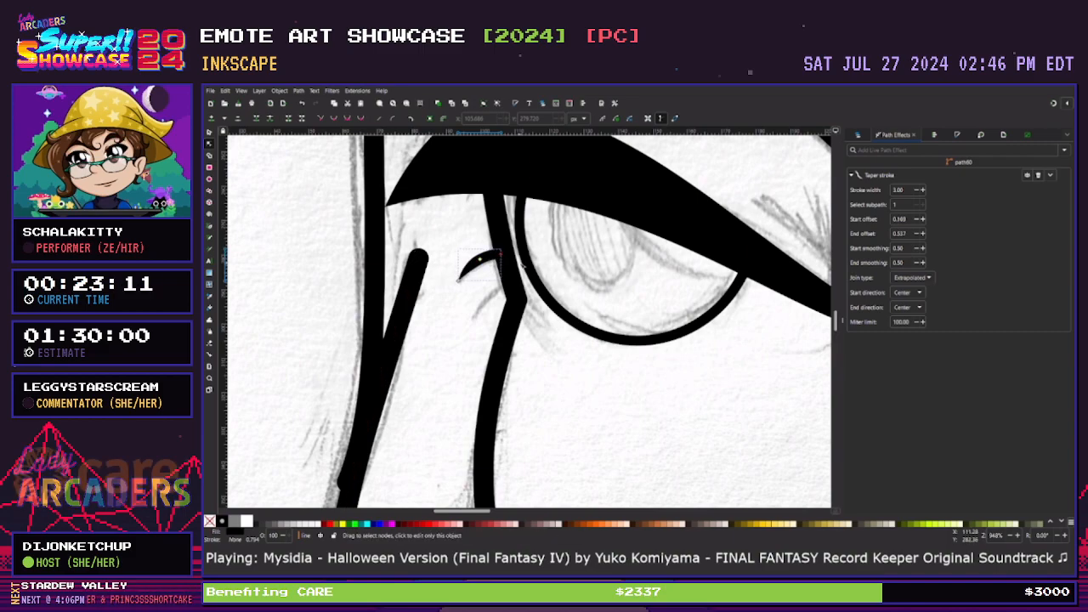
{"action": "left_click", "coordinate": [209, 132]}
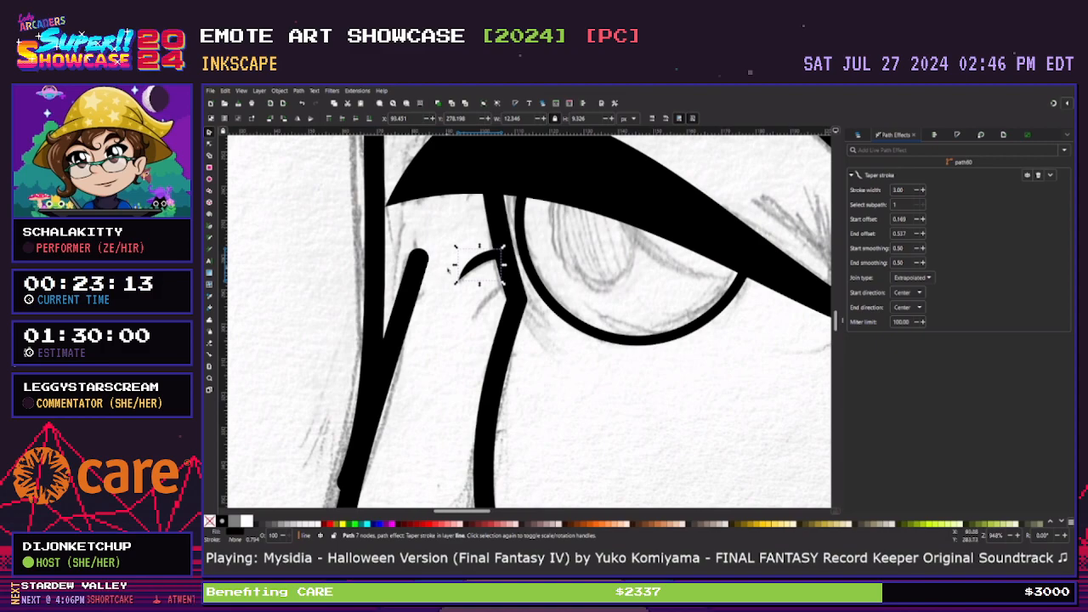
{"action": "left_click", "coordinate": [453, 272]}
{"action": "left_click", "coordinate": [460, 281]}
{"action": "left_click_drag", "start_coordinate": [458, 284], "coordinate": [452, 290]}
{"action": "left_click", "coordinate": [209, 143]}
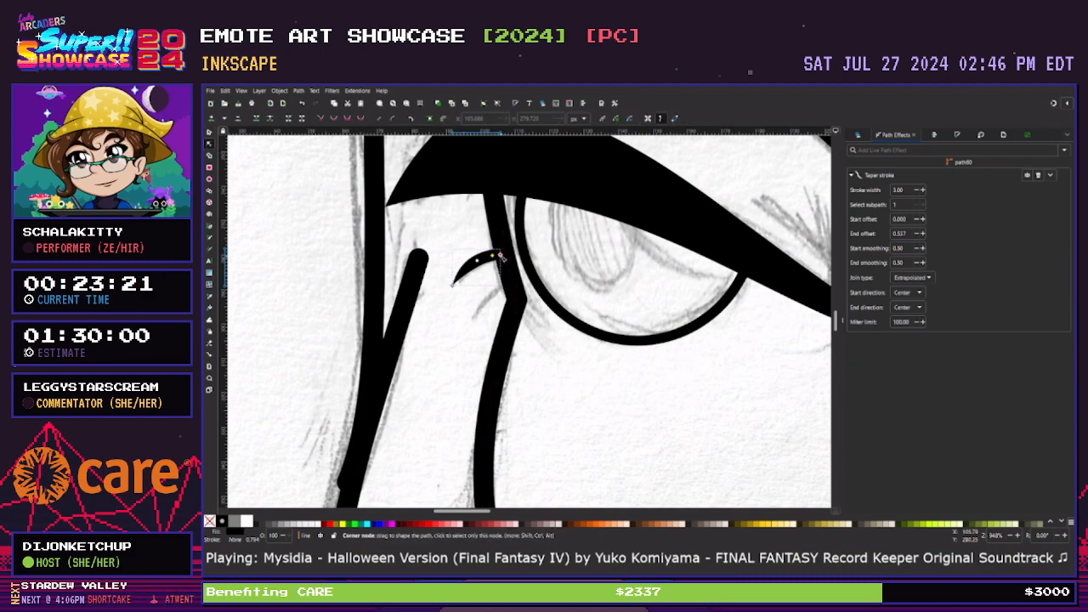
Reposition the upper lash's two end points slightly and set its taper end offset to about 0.705
{"action": "mouse_move", "coordinate": [501, 256]}
{"action": "left_mouse_down"}
{"action": "mouse_move", "coordinate": [483, 257]}
{"action": "mouse_move", "coordinate": [503, 250]}
{"action": "left_mouse_up"}
{"action": "left_click", "coordinate": [452, 286]}
{"action": "left_click_drag", "start_coordinate": [452, 286], "coordinate": [457, 287]}
{"action": "left_click", "coordinate": [452, 243]}
{"action": "left_click", "coordinate": [458, 244]}
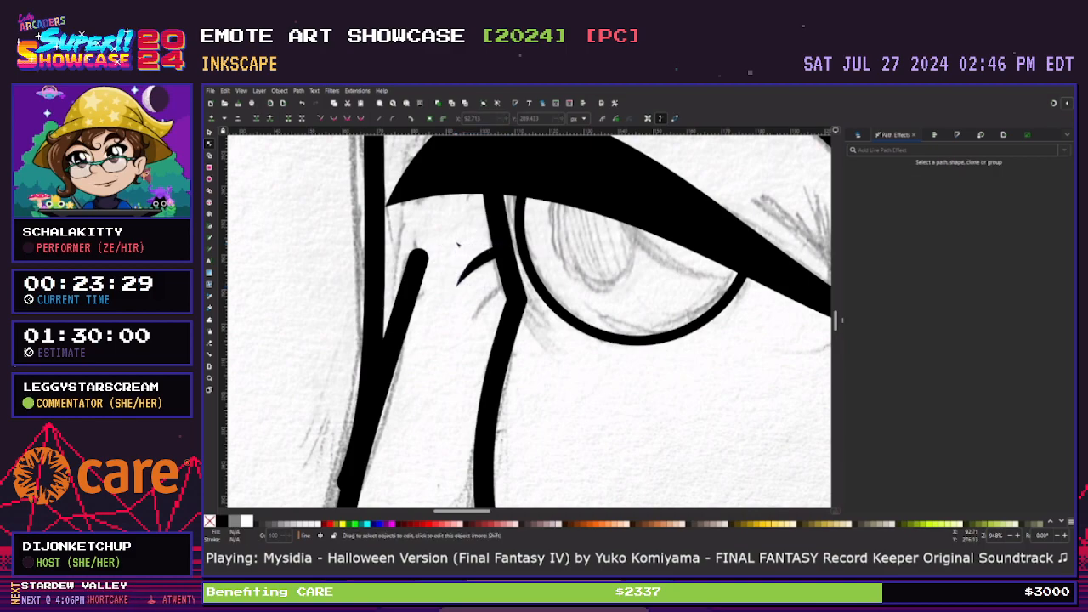
Duplicate the tapered lash onto the lower sketched lash and reshape the copy to about 12 by 15 px
{"action": "key", "text": "s"}
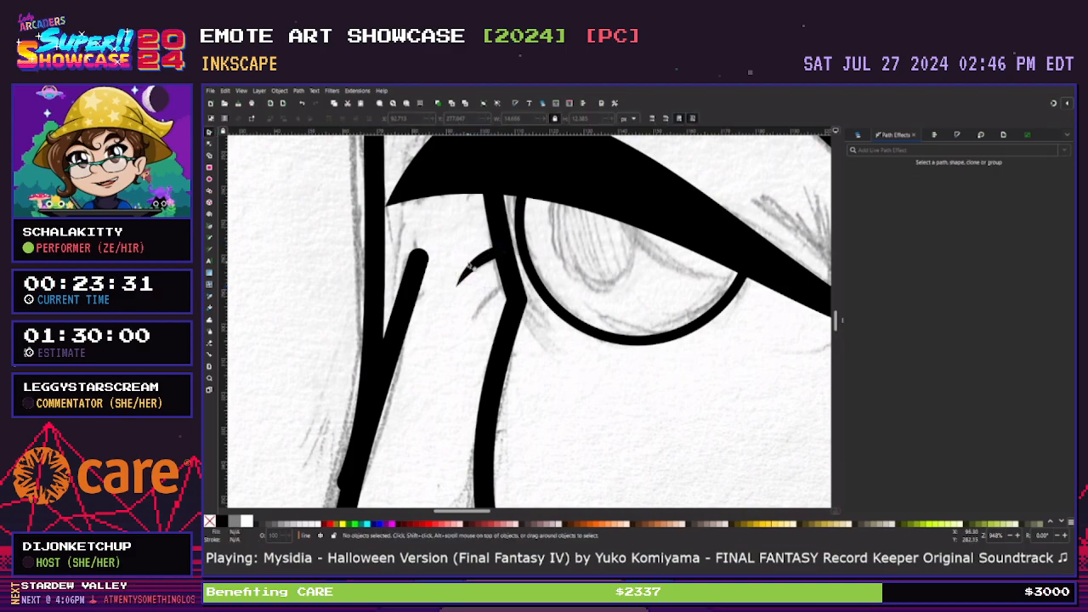
{"action": "left_click", "coordinate": [481, 267]}
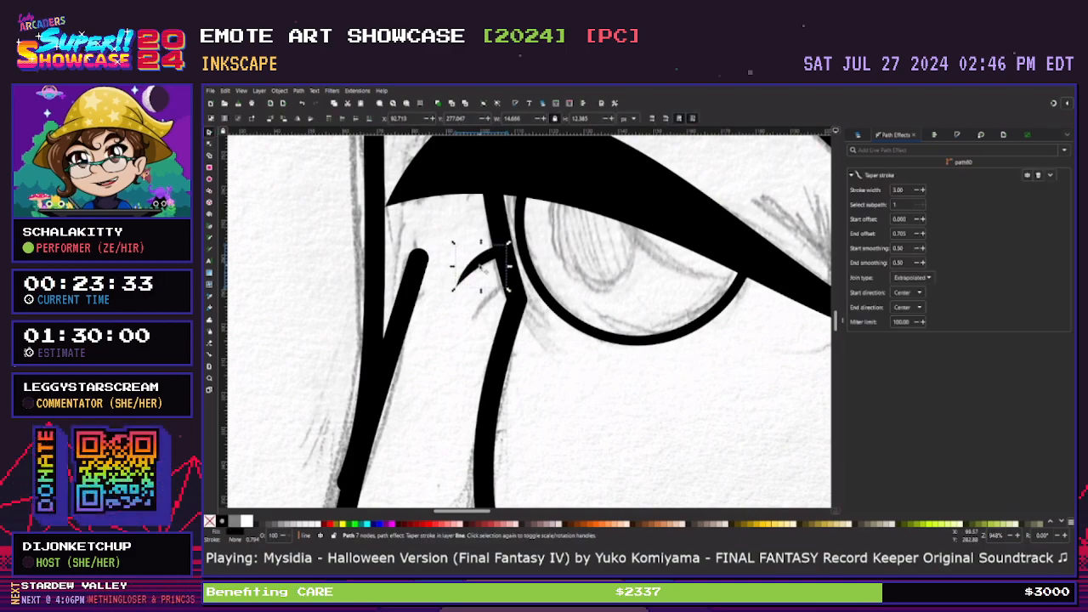
{"action": "key", "text": "ctrl+d"}
{"action": "left_click_drag", "start_coordinate": [482, 267], "coordinate": [501, 285]}
{"action": "left_click", "coordinate": [491, 297]}
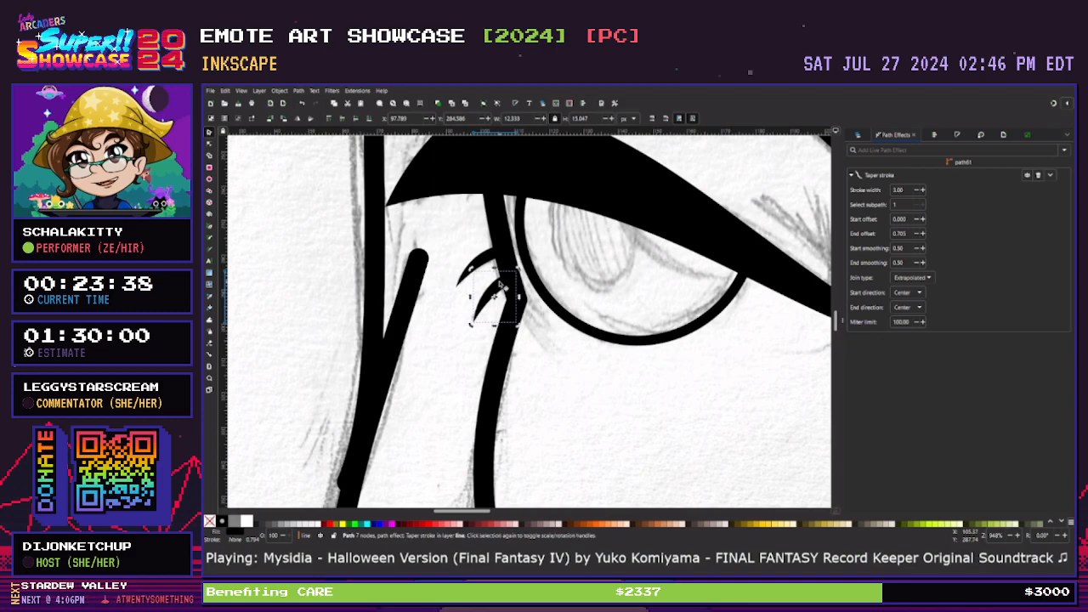
{"action": "left_click", "coordinate": [447, 343]}
{"action": "scroll", "coordinate": [448, 343], "scroll_direction": "down", "scroll_amount": 4}
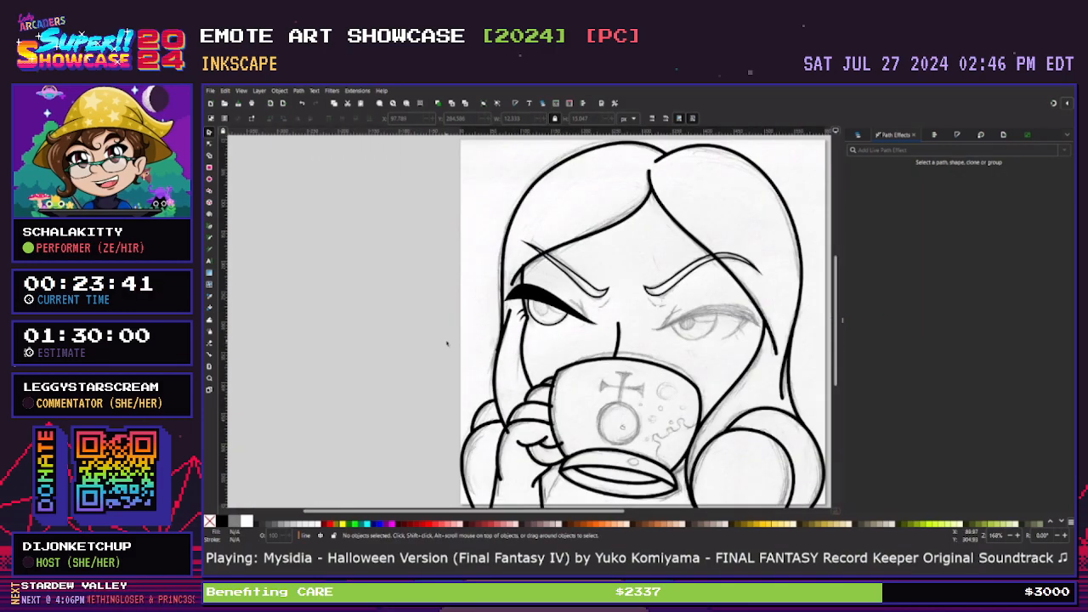
{"action": "scroll", "coordinate": [537, 359], "scroll_direction": "up", "scroll_amount": 1}
{"action": "scroll", "coordinate": [537, 358], "scroll_direction": "up", "scroll_amount": 2}
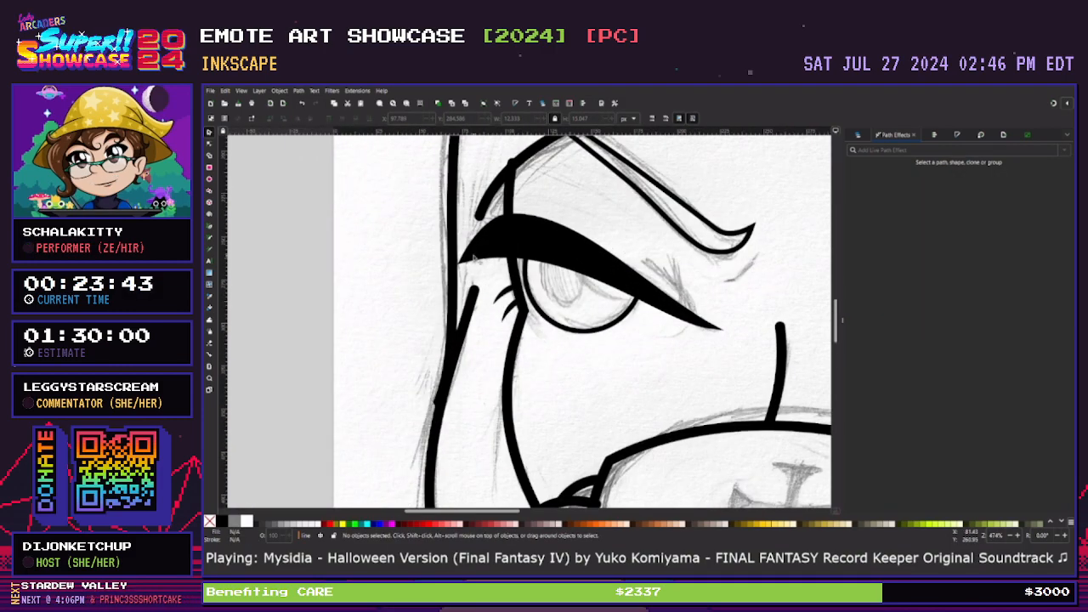
{"action": "scroll", "coordinate": [531, 310], "scroll_direction": "up", "scroll_amount": 1}
{"action": "key", "text": "b"}
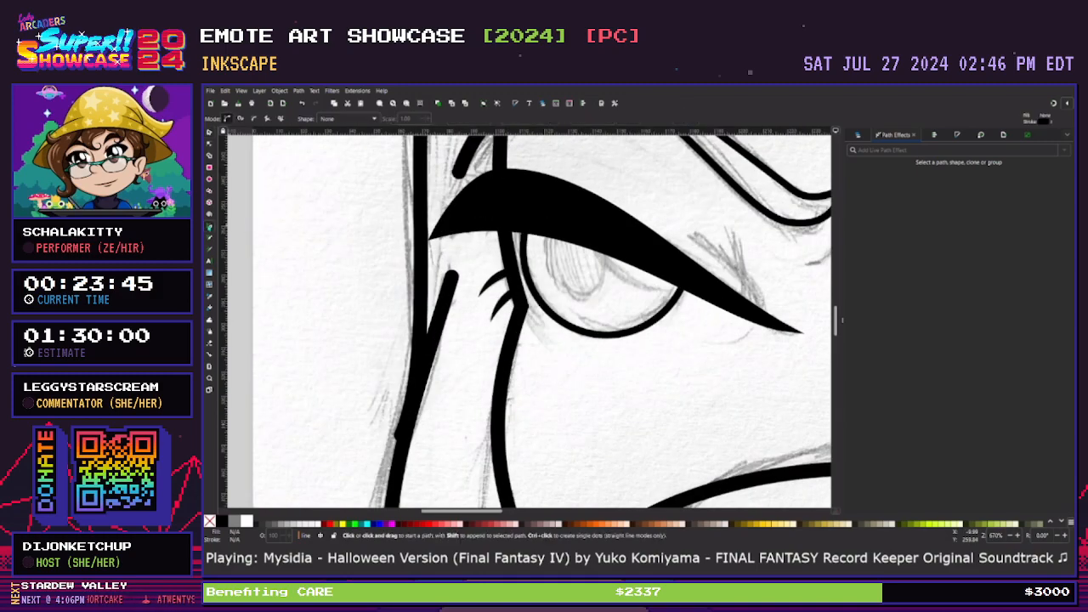
{"action": "left_click", "coordinate": [502, 223]}
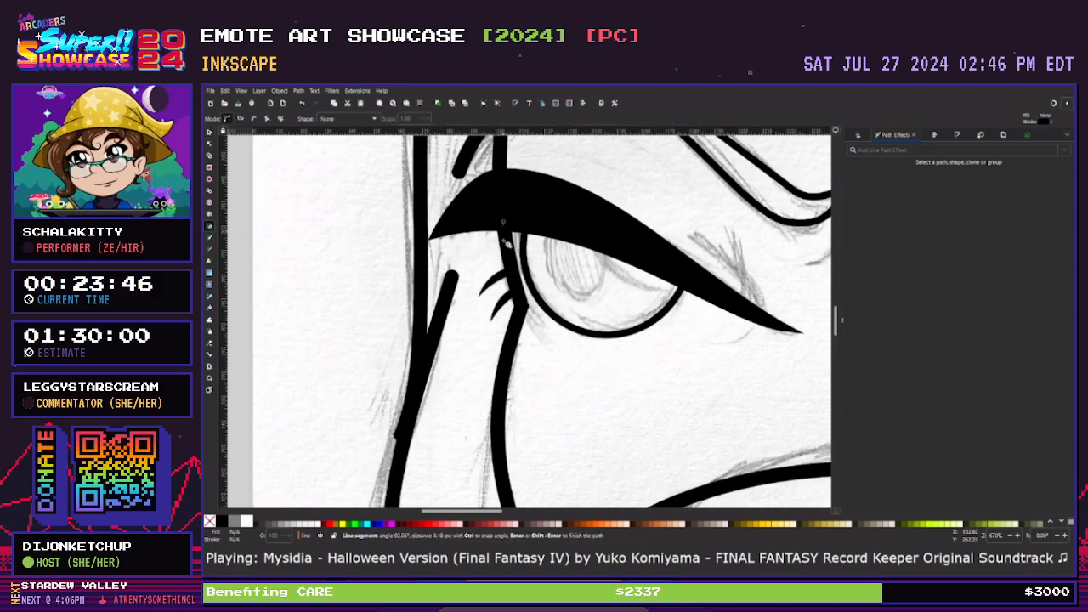
{"action": "double_click", "coordinate": [539, 333]}
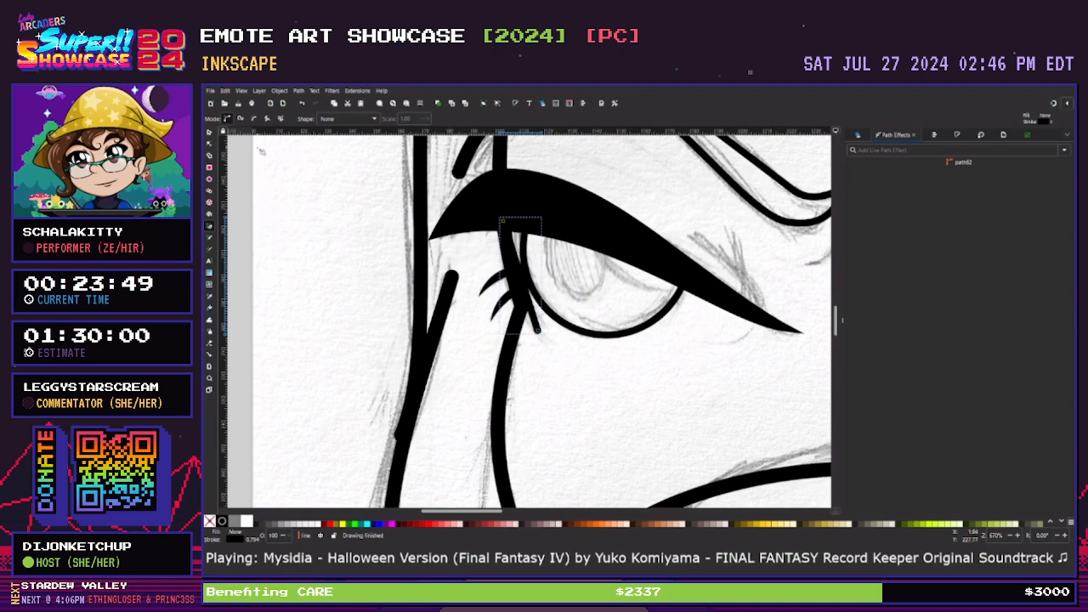
{"action": "key", "text": "ctrl+z"}
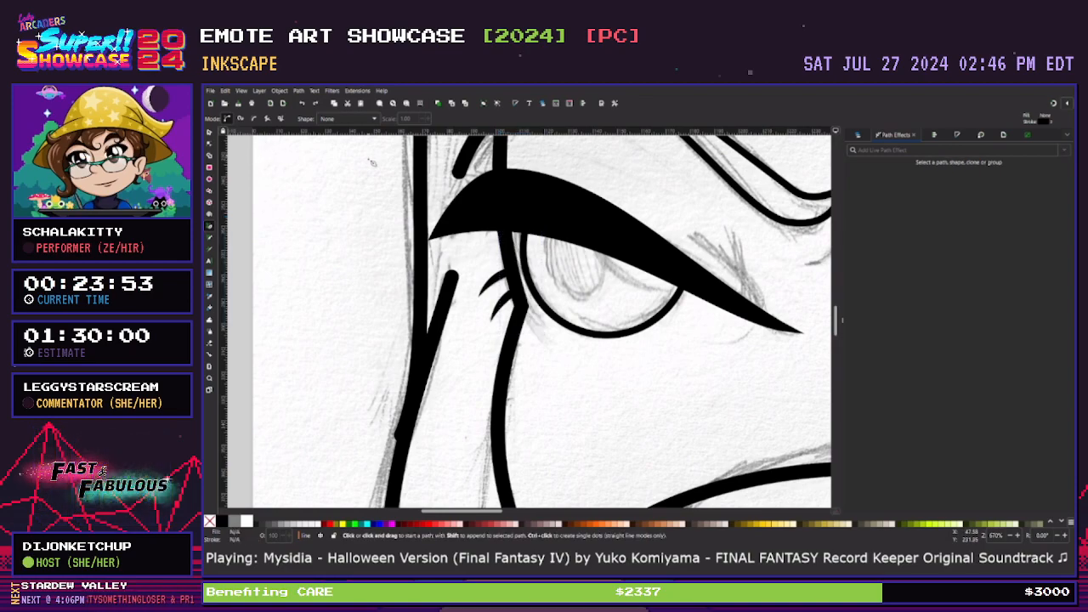
Draw a closed narrow triangle from beneath the left upper lid down to a point past the eye's outer corner
{"action": "scroll", "coordinate": [540, 480], "scroll_direction": "right", "scroll_amount": 10}
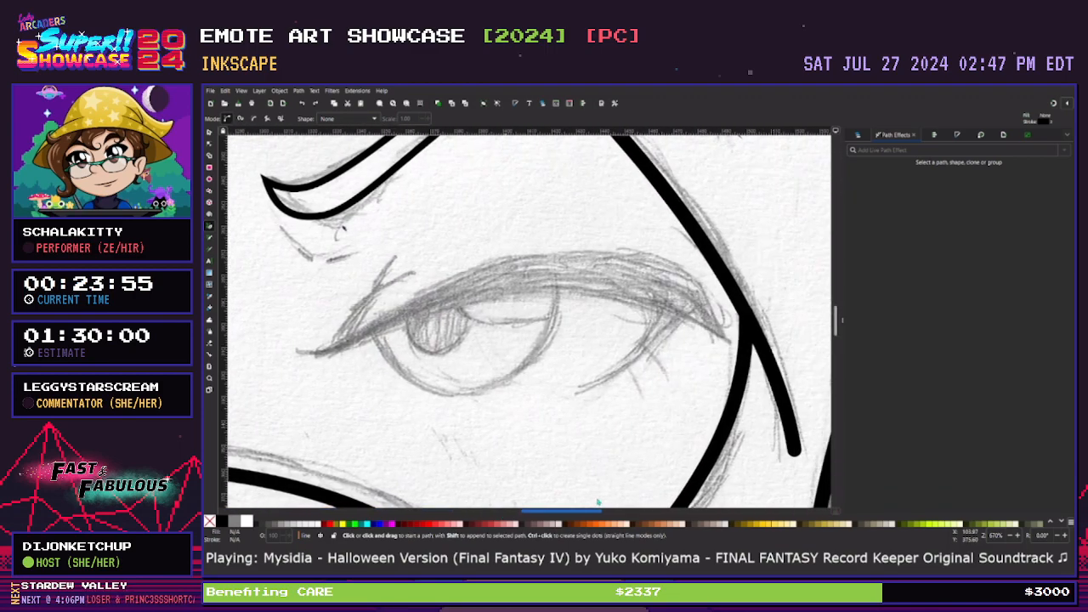
{"action": "scroll", "coordinate": [571, 500], "scroll_direction": "left", "scroll_amount": 8}
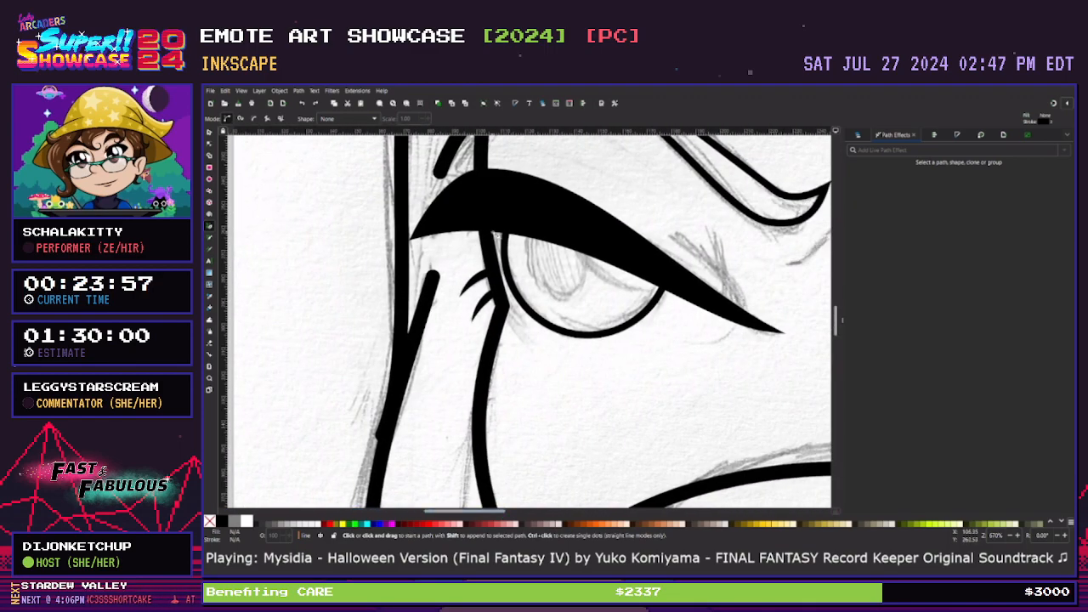
{"action": "left_click", "coordinate": [500, 227]}
{"action": "left_click", "coordinate": [531, 344]}
{"action": "left_click", "coordinate": [479, 229]}
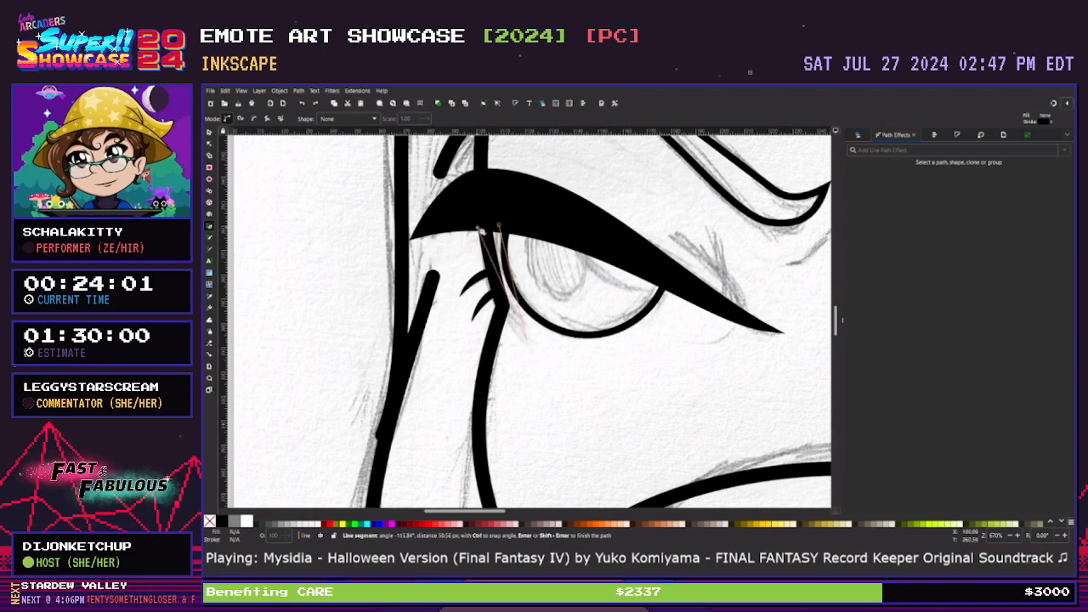
{"action": "left_click", "coordinate": [500, 227]}
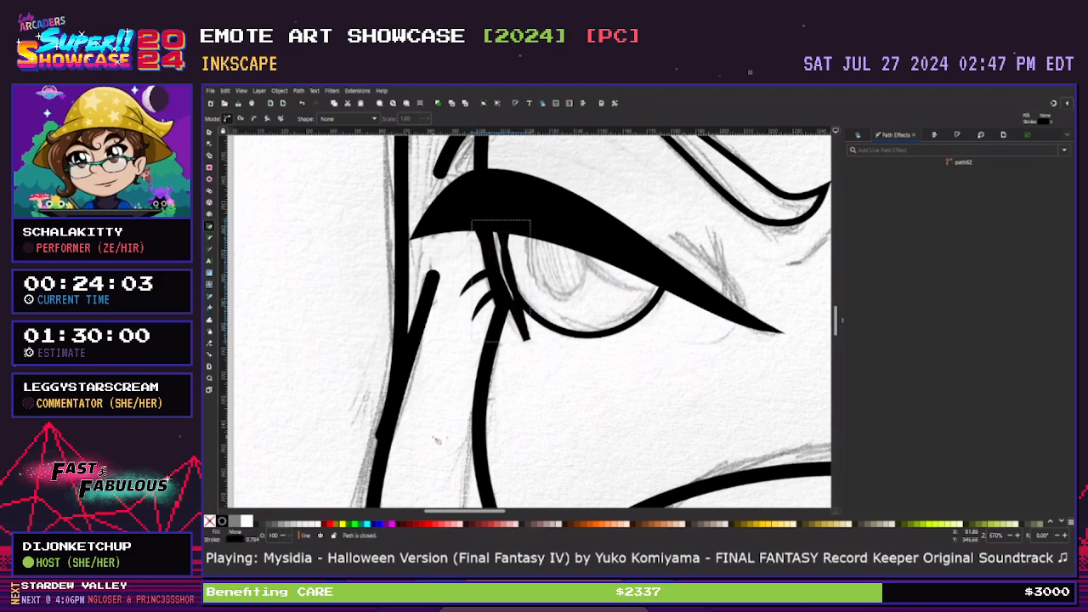
Remove the narrow triangle's stroke and fill it with magenta
{"action": "left_click", "coordinate": [223, 521]}
{"action": "left_click", "coordinate": [210, 521], "text": "shift"}
{"action": "left_click", "coordinate": [209, 143]}
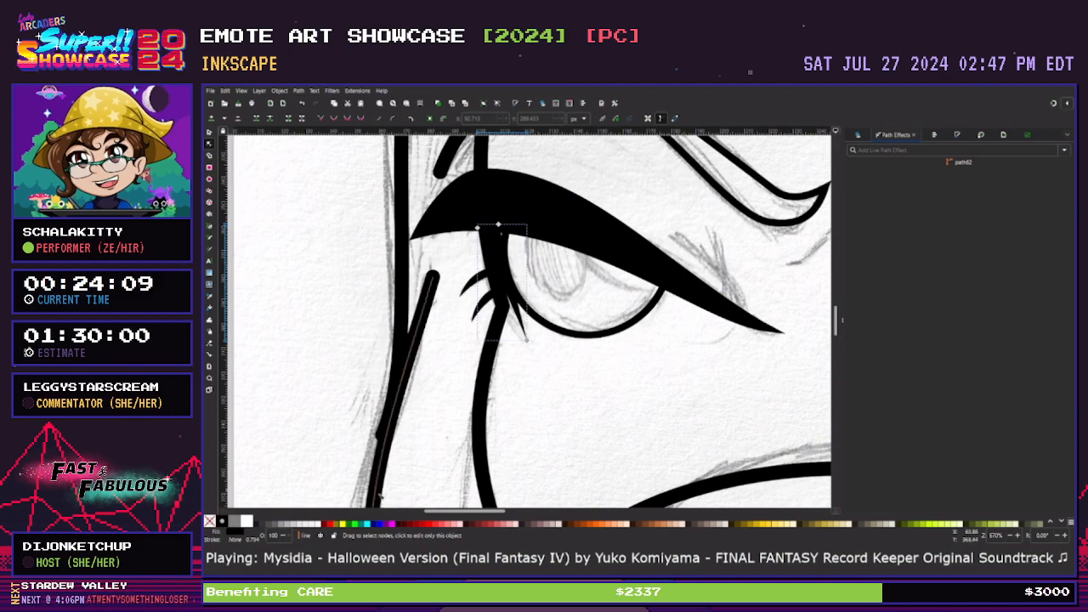
{"action": "left_click", "coordinate": [392, 523]}
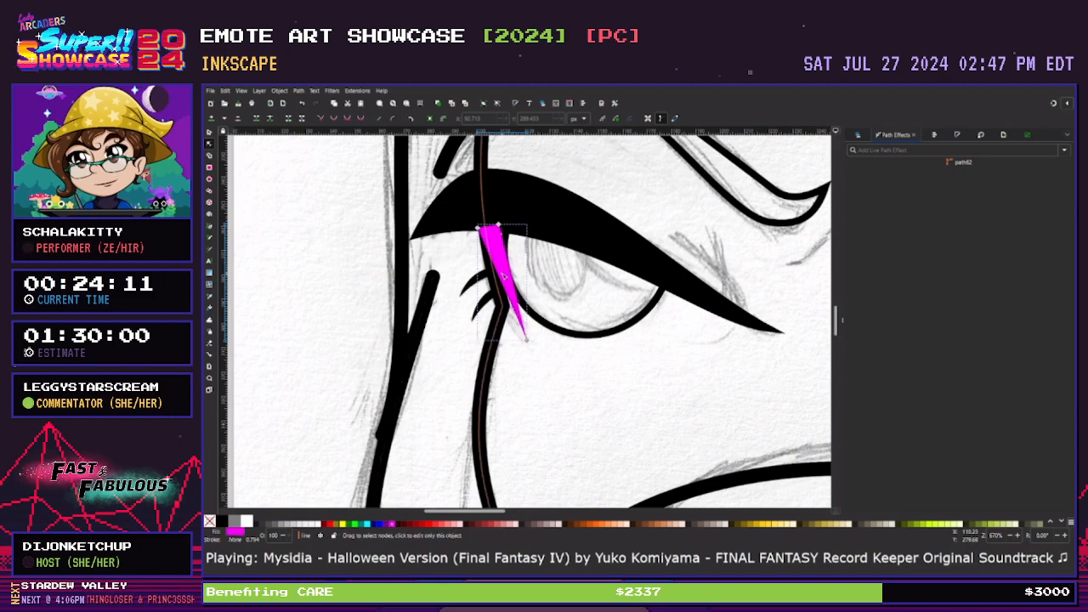
Bend both long sides of the magenta triangle into a curved tapering lash and lower its tip slightly
{"action": "left_click_drag", "start_coordinate": [504, 282], "coordinate": [500, 324]}
{"action": "left_click_drag", "start_coordinate": [479, 229], "coordinate": [482, 229]}
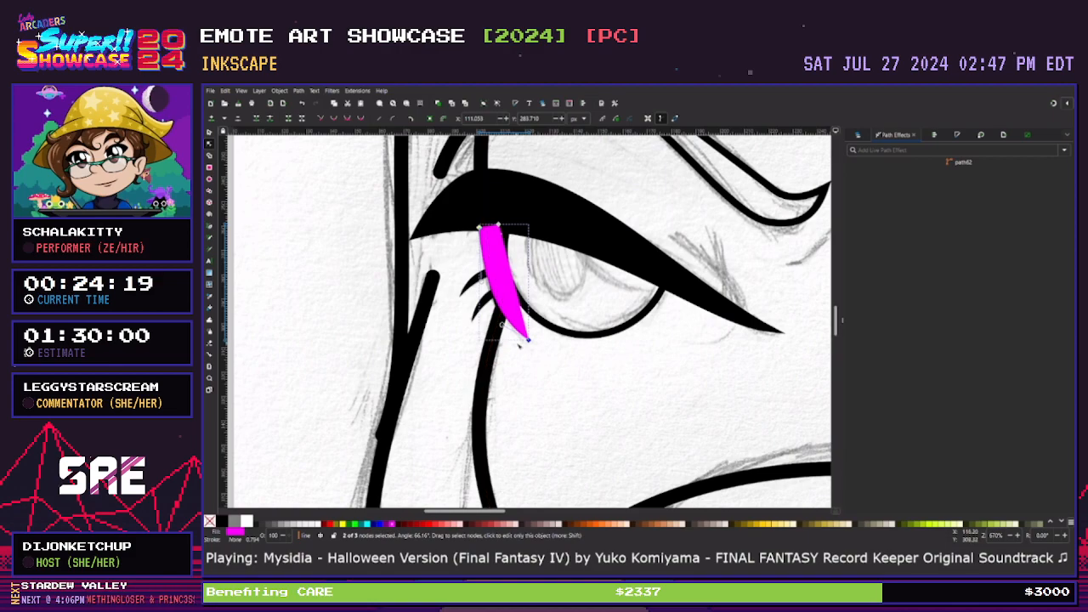
{"action": "left_click_drag", "start_coordinate": [529, 343], "coordinate": [526, 347]}
{"action": "left_click", "coordinate": [508, 280]}
{"action": "left_click_drag", "start_coordinate": [508, 278], "coordinate": [503, 279]}
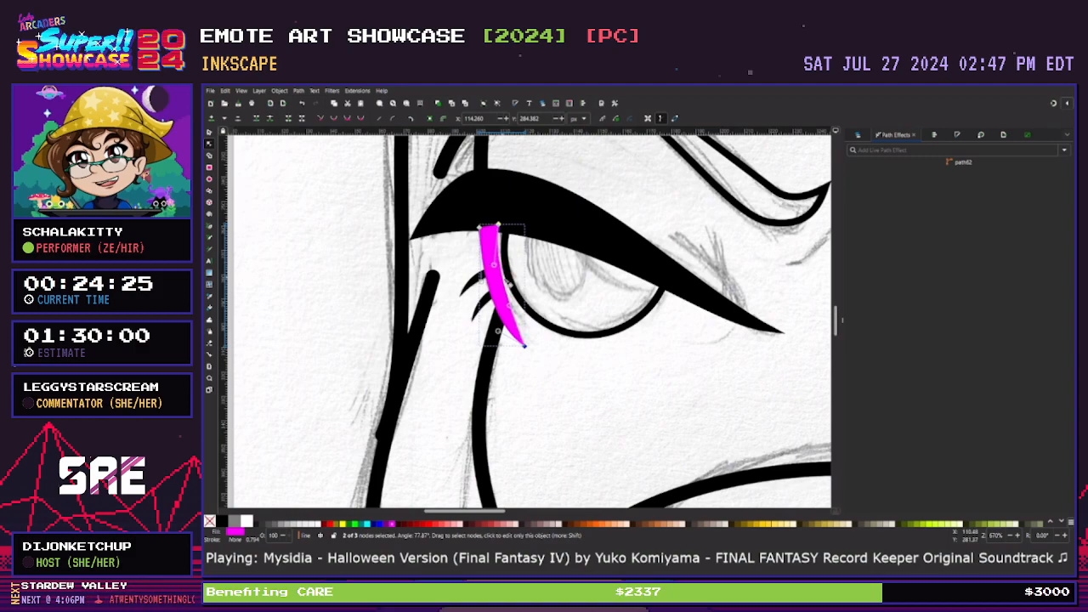
Fine-tune the magenta lash's upper outer corner, tip and inner curve to fit the lid and sketch
{"action": "left_click", "coordinate": [480, 228]}
{"action": "left_click_drag", "start_coordinate": [480, 227], "coordinate": [481, 226]}
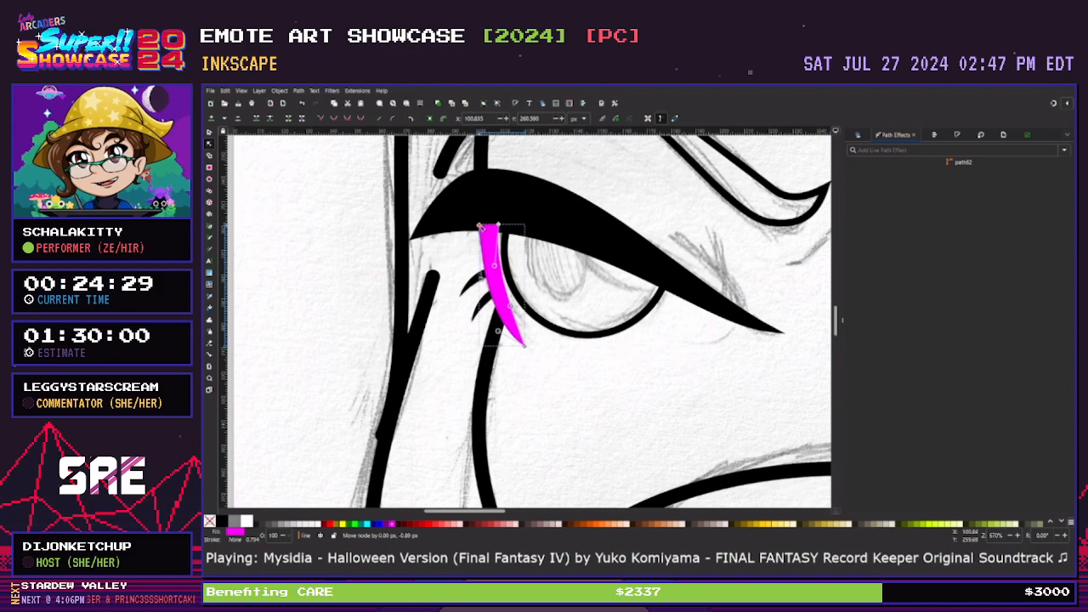
{"action": "left_click_drag", "start_coordinate": [510, 307], "coordinate": [511, 319]}
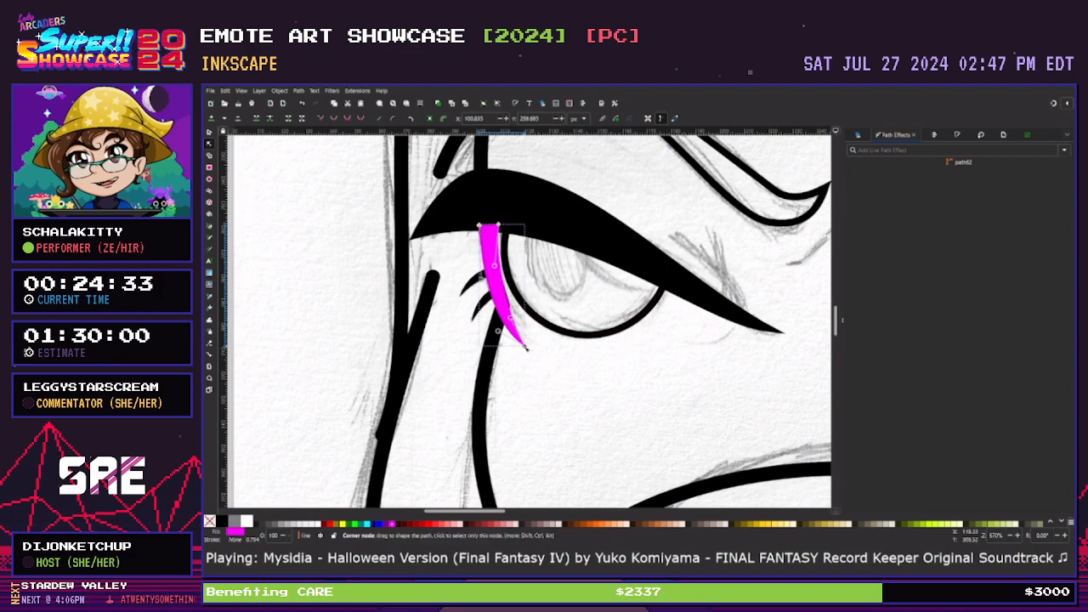
{"action": "left_click", "coordinate": [528, 347]}
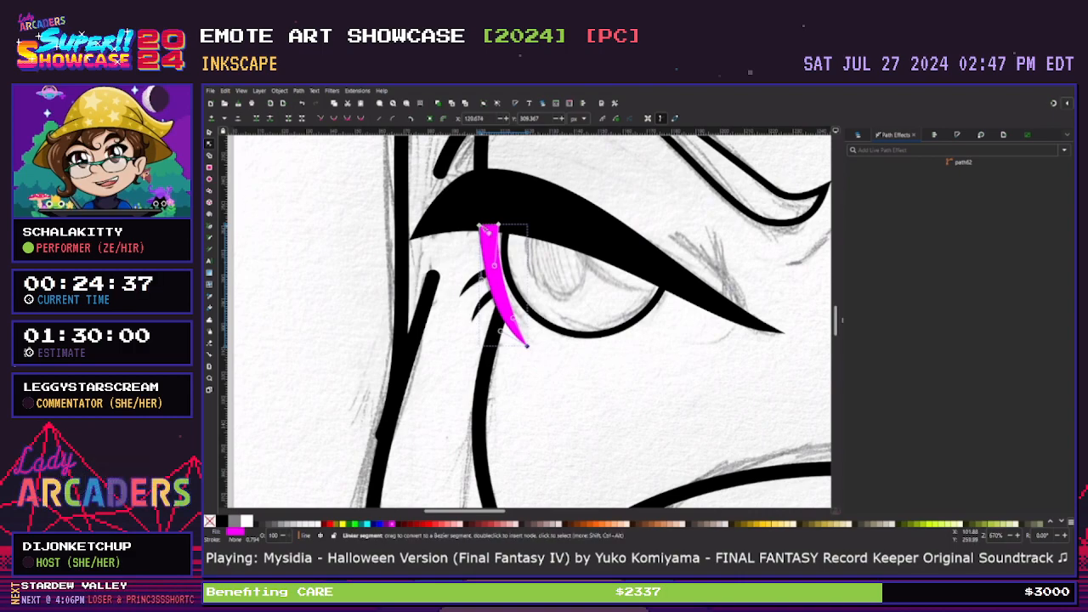
{"action": "left_click_drag", "start_coordinate": [479, 227], "coordinate": [479, 226]}
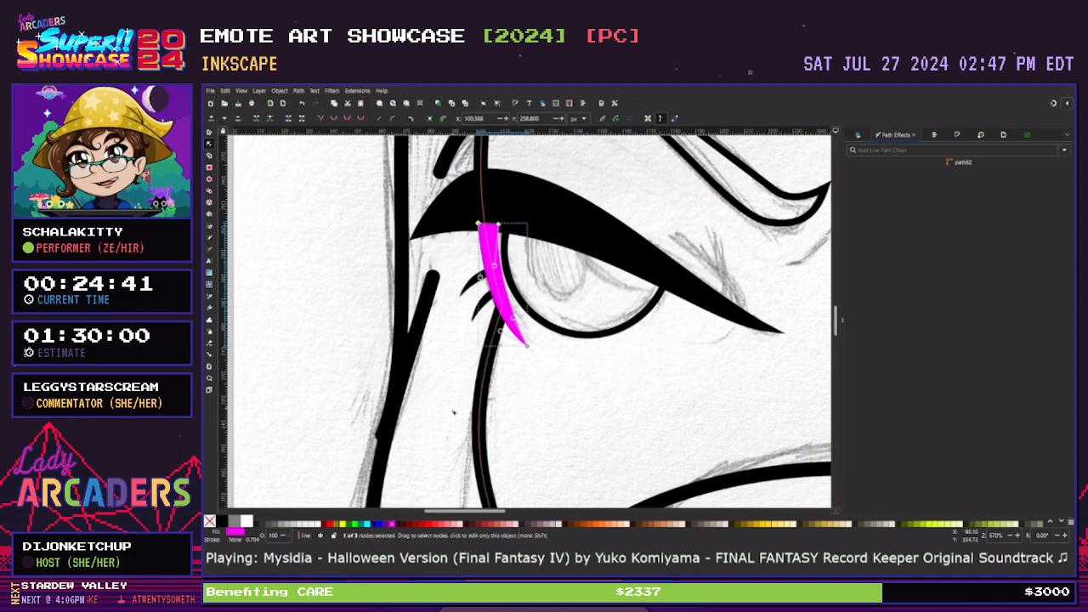
Change the long magenta lash's fill to black and deselect it
{"action": "left_click", "coordinate": [222, 520]}
{"action": "left_click", "coordinate": [488, 431]}
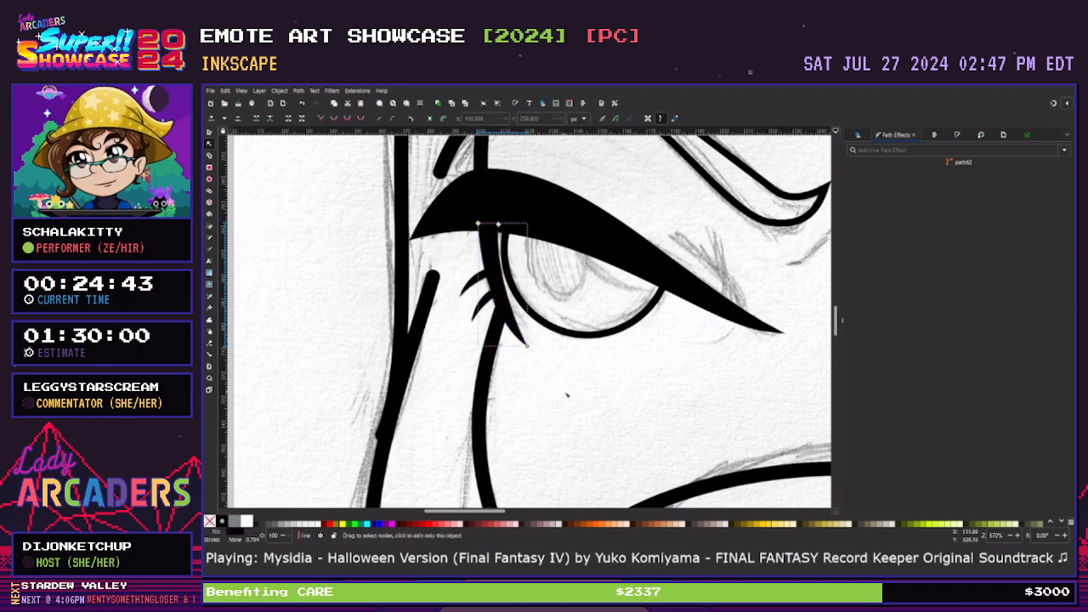
{"action": "key", "text": "minus"}
{"action": "key", "text": "minus"}
{"action": "key", "text": "minus"}
{"action": "key", "text": "minus"}
{"action": "key", "text": "plus"}
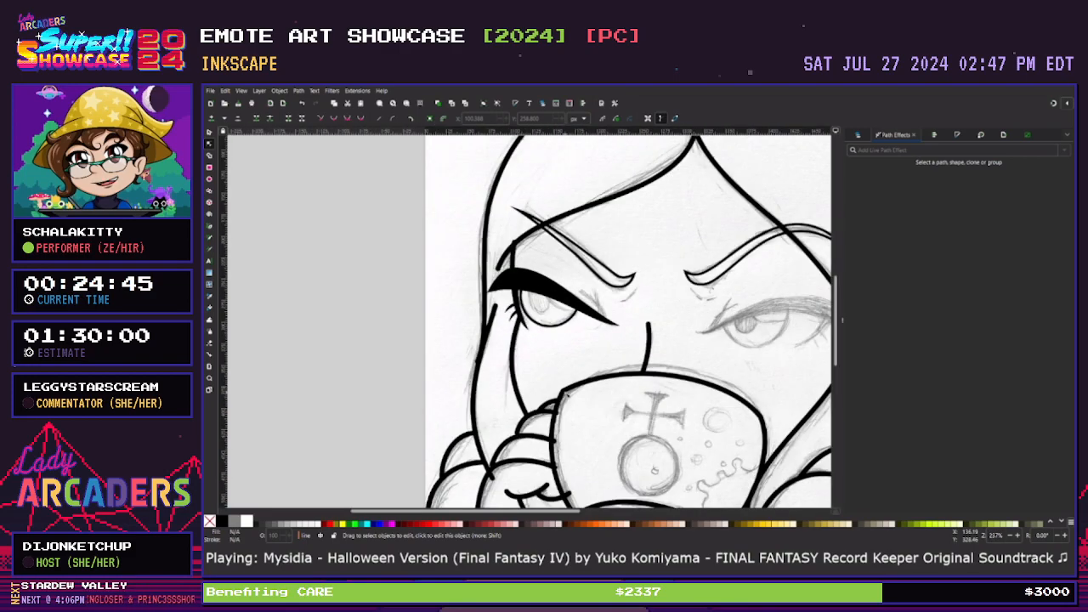
{"action": "left_click_drag", "start_coordinate": [514, 512], "coordinate": [543, 512]}
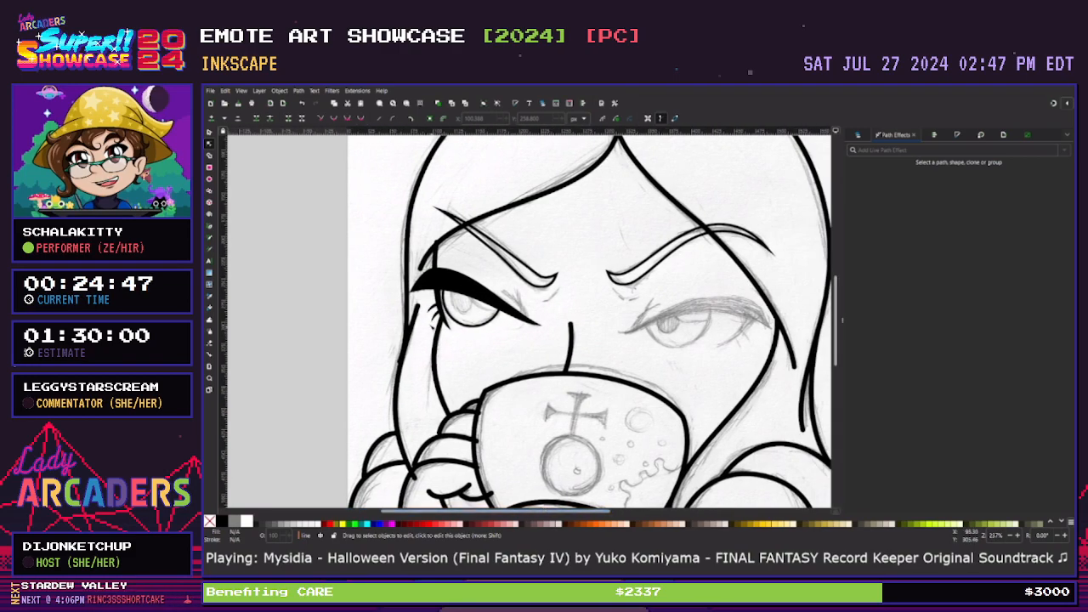
Shift the long lash's upper inner corner slightly toward the eye and pull its curve handle outward
{"action": "key", "text": "plus"}
{"action": "key", "text": "plus"}
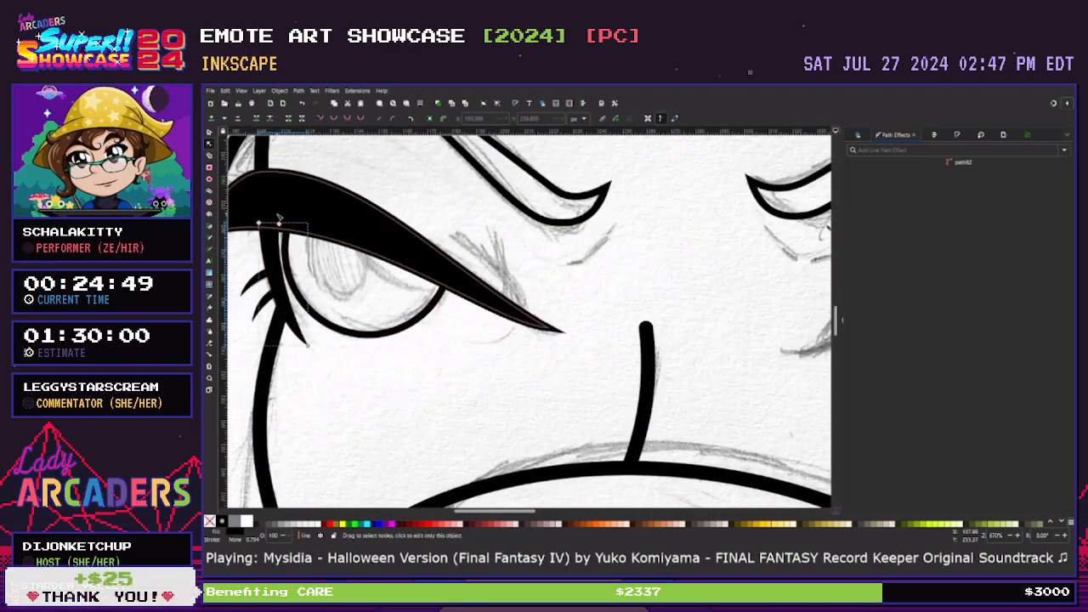
{"action": "left_click", "coordinate": [280, 224]}
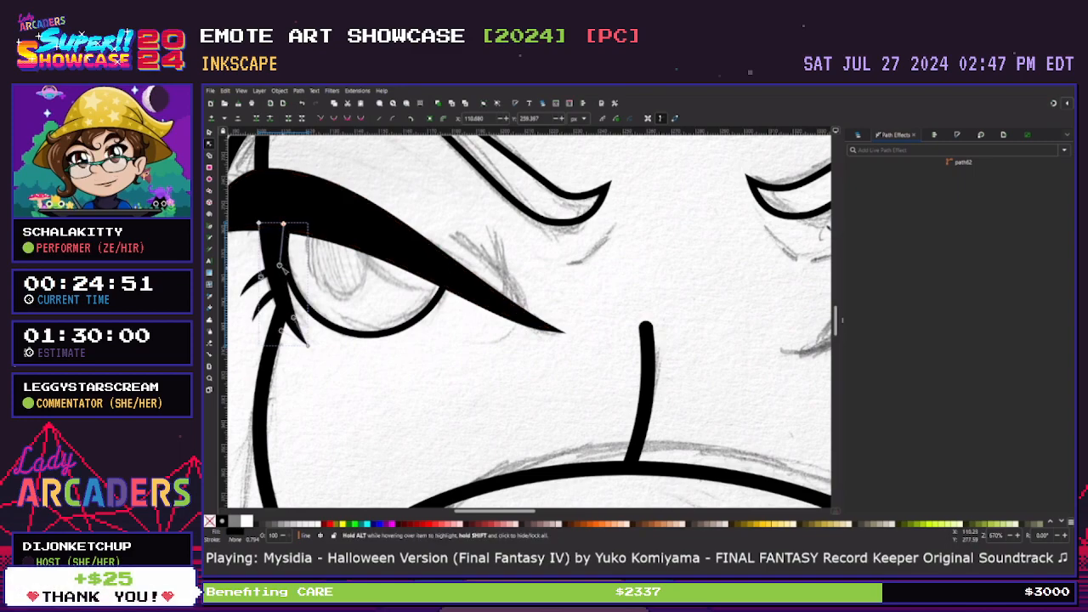
{"action": "left_click_drag", "start_coordinate": [275, 263], "coordinate": [271, 261]}
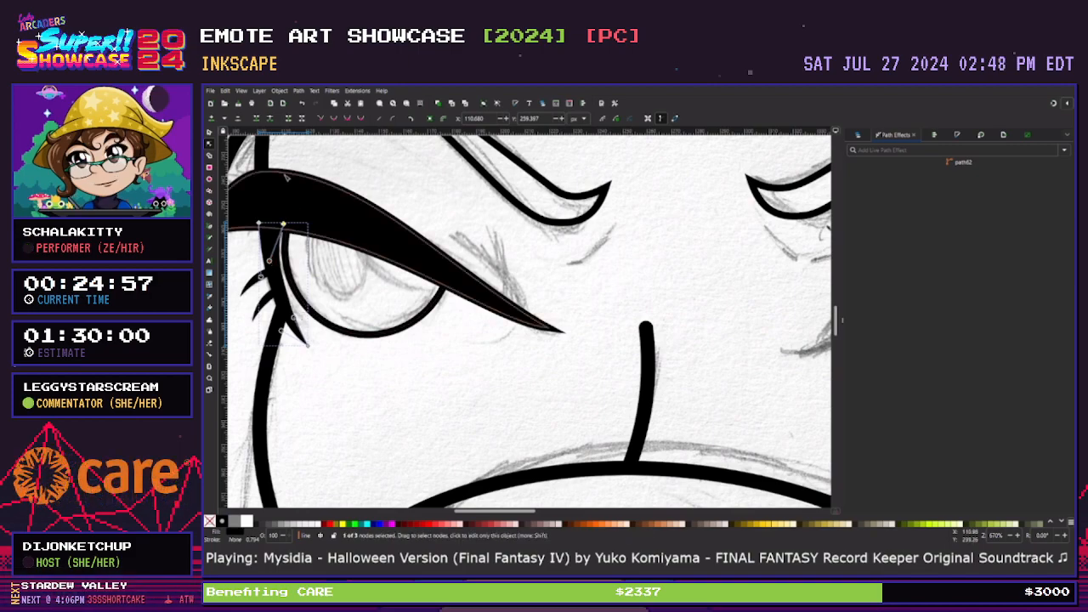
Adjust the face outline's node behind the outer lashes, moving it slightly down so the line tucks under the long lash
{"action": "left_click", "coordinate": [266, 156]}
{"action": "left_click", "coordinate": [261, 174]}
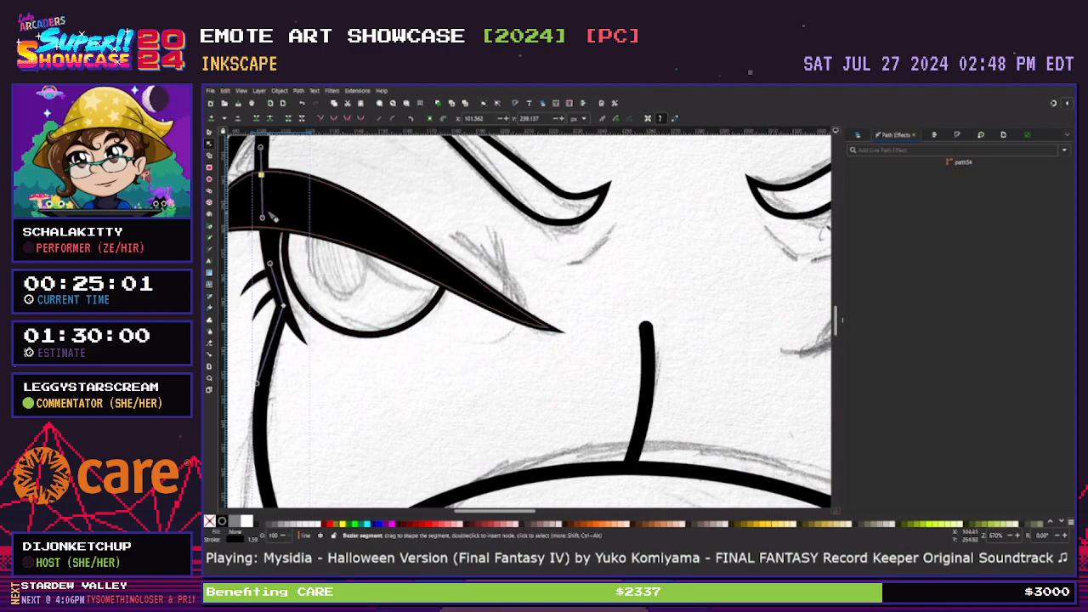
{"action": "left_click", "coordinate": [269, 206]}
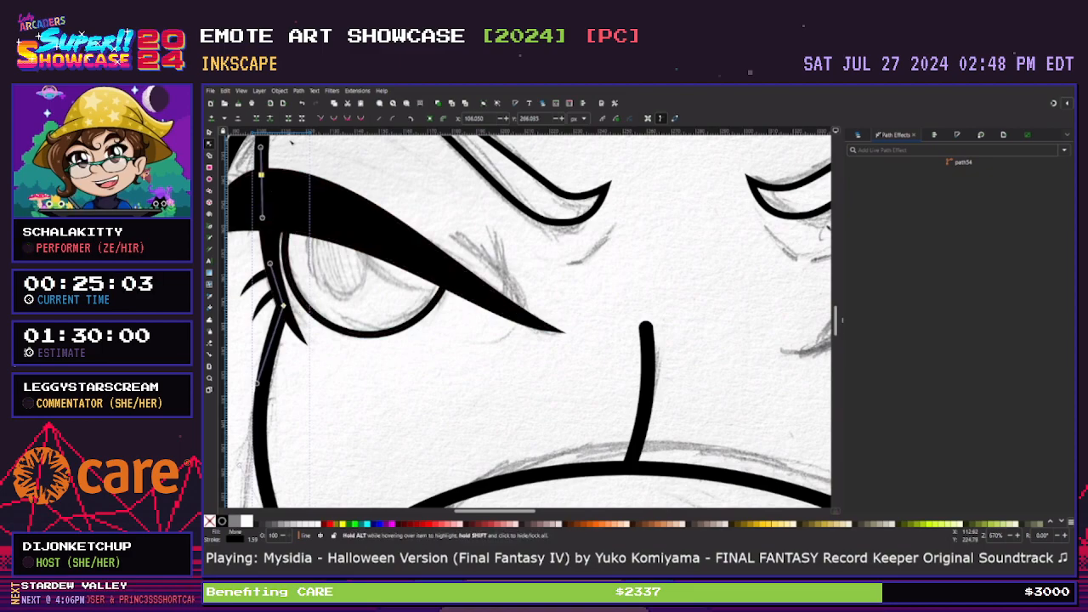
{"action": "left_click", "coordinate": [283, 306]}
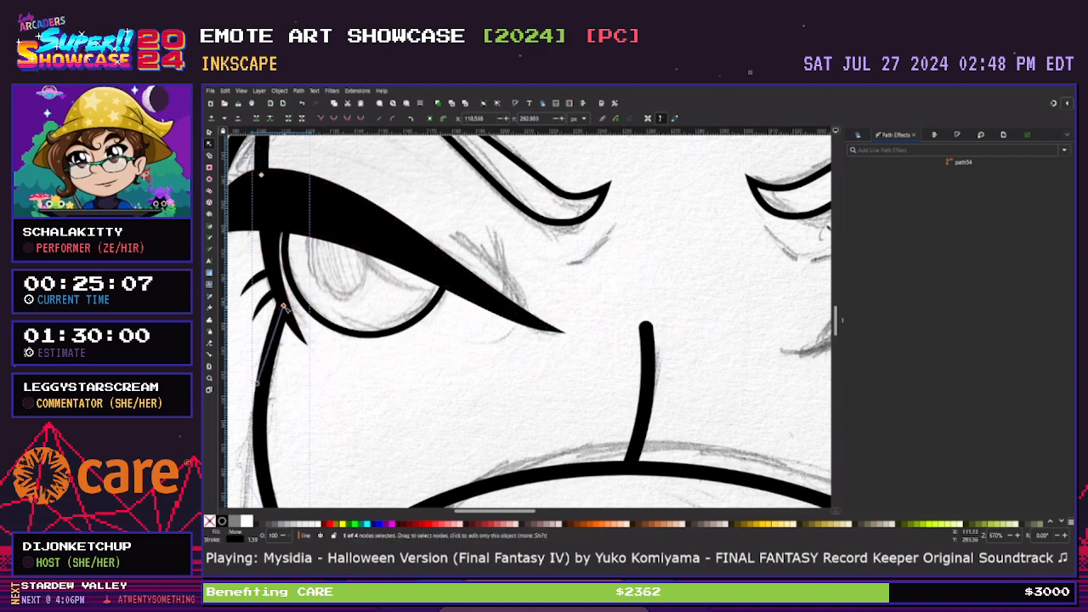
{"action": "left_click_drag", "start_coordinate": [284, 306], "coordinate": [282, 309]}
{"action": "left_click", "coordinate": [333, 385]}
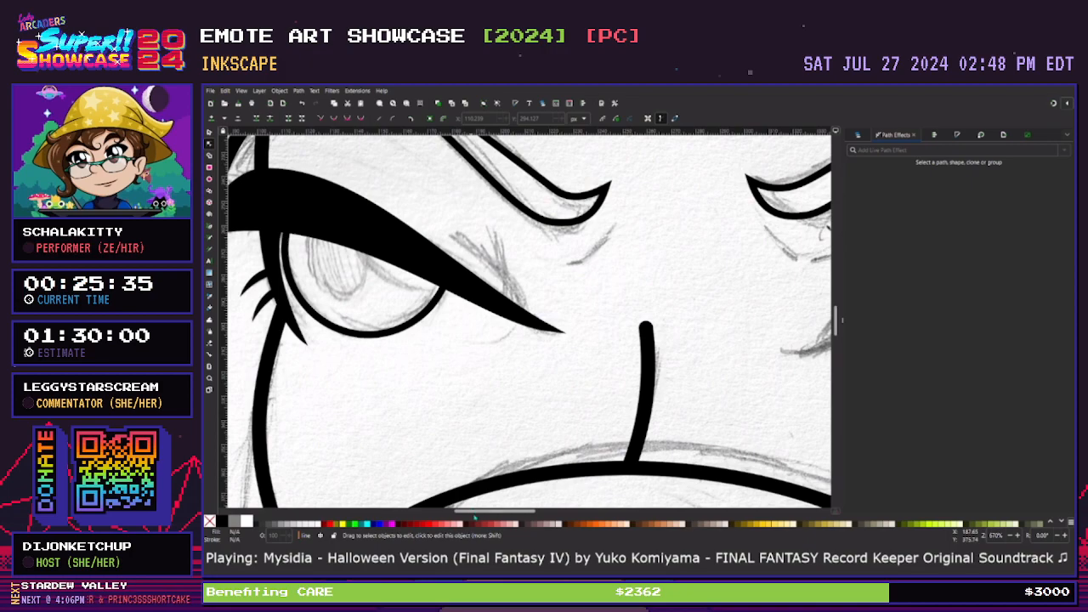
{"action": "left_click_drag", "start_coordinate": [474, 515], "coordinate": [527, 519]}
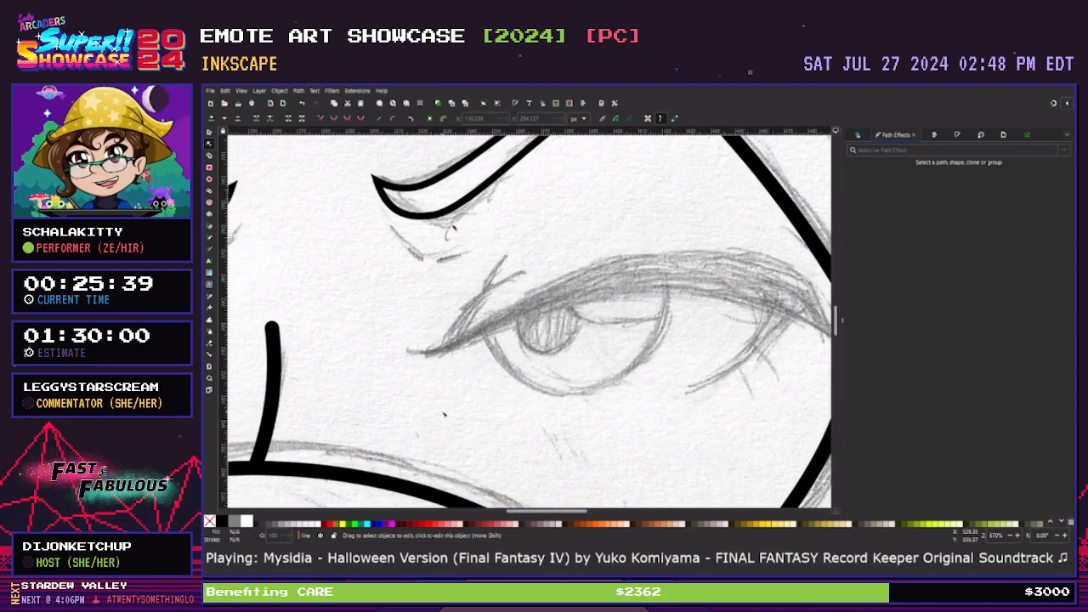
{"action": "key", "text": "minus"}
{"action": "key", "text": "minus"}
{"action": "key", "text": "minus"}
{"action": "left_click_drag", "start_coordinate": [440, 512], "coordinate": [392, 512]}
{"action": "key", "text": "plus"}
{"action": "key", "text": "plus"}
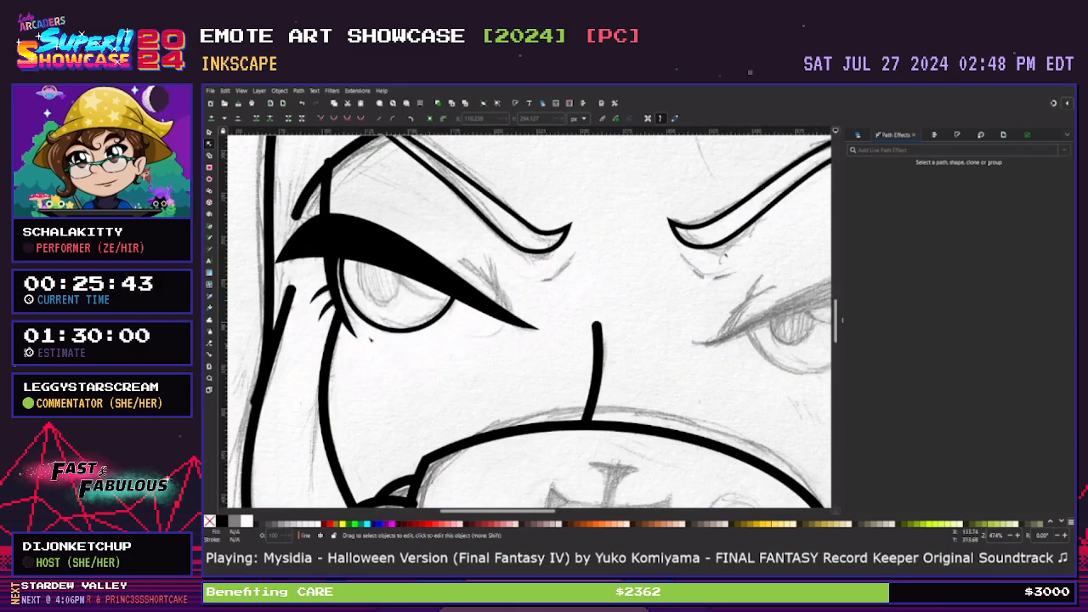
{"action": "left_click", "coordinate": [344, 285]}
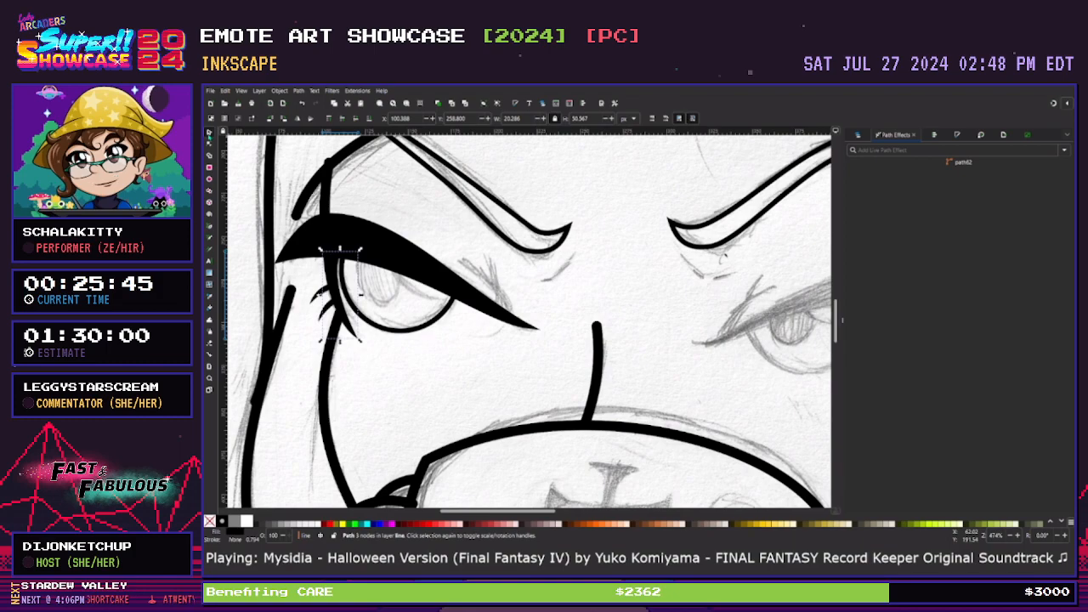
{"action": "left_click", "coordinate": [428, 407]}
Convert the two small tapered lashes at the eye's outer corner to plain paths with black fill and no stroke
{"action": "left_click_drag", "start_coordinate": [450, 511], "coordinate": [435, 511]}
{"action": "key", "text": "plus"}
{"action": "left_click", "coordinate": [366, 307]}
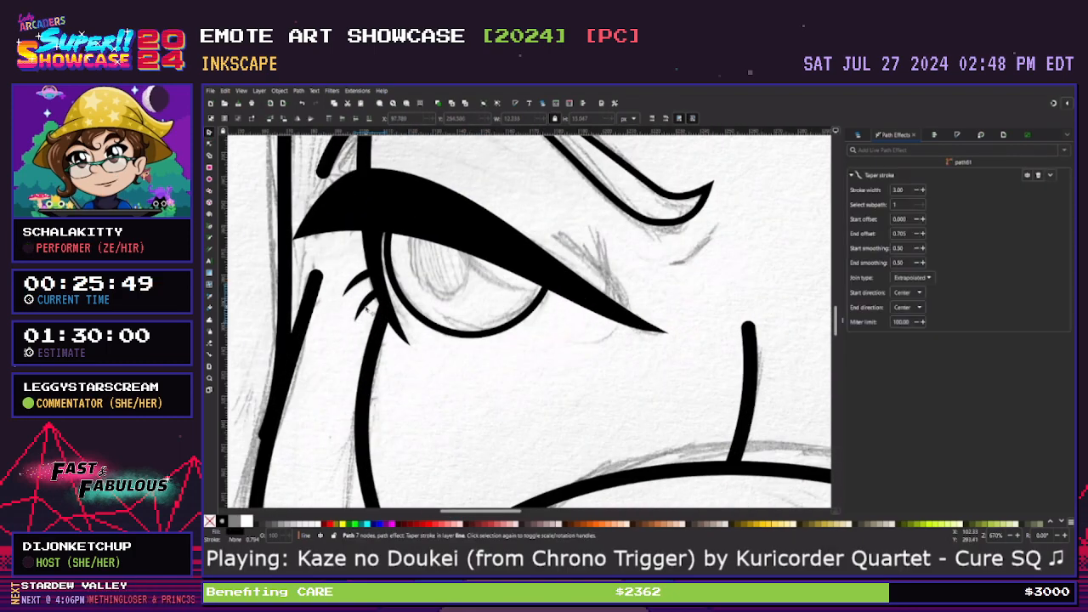
{"action": "left_click", "coordinate": [357, 283], "text": "shift"}
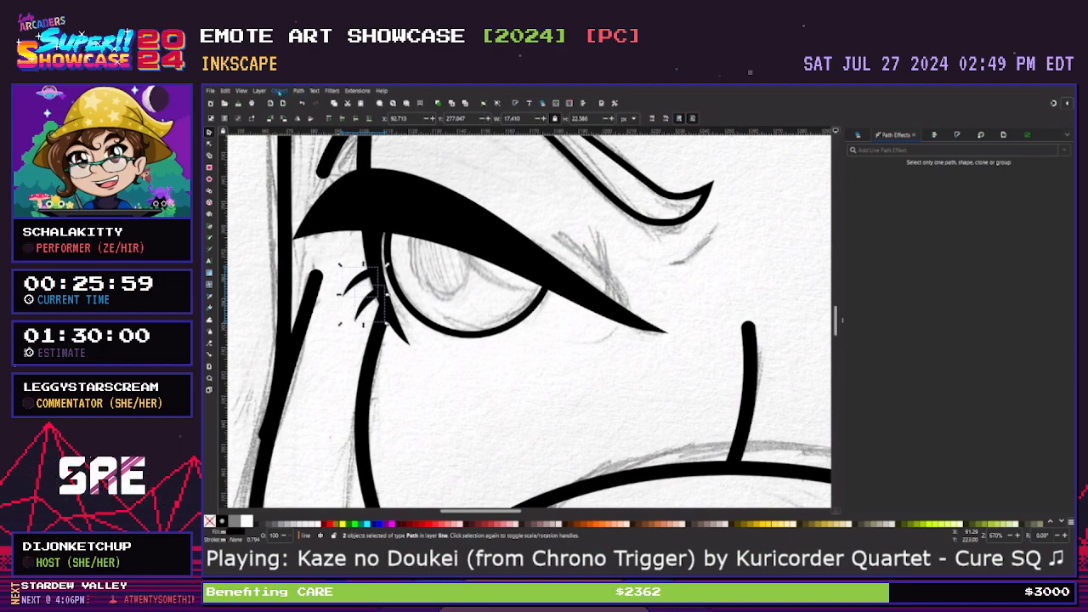
{"action": "left_click", "coordinate": [308, 104]}
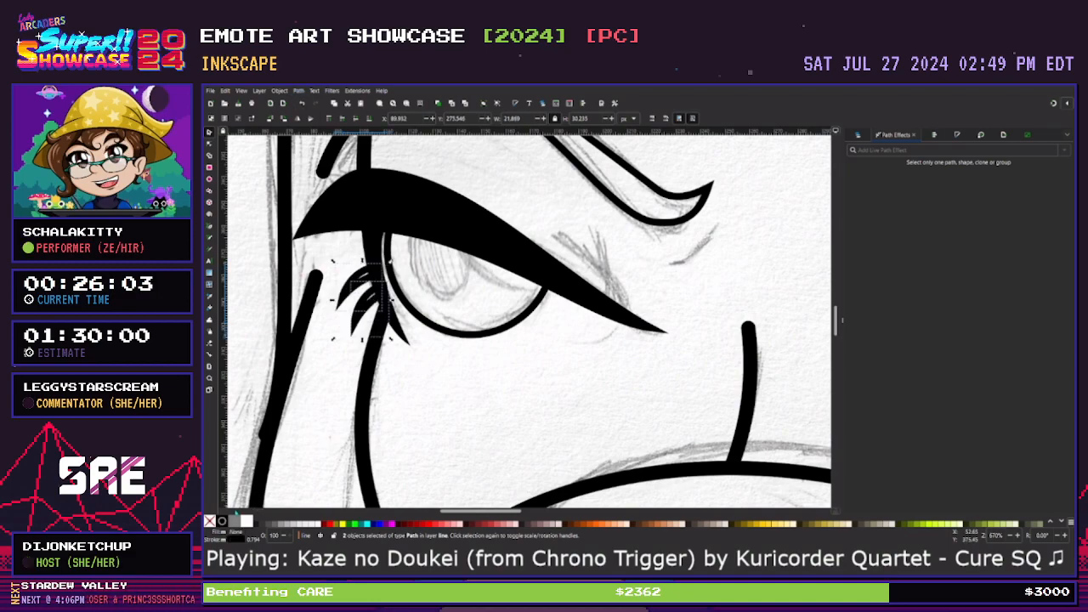
{"action": "left_click", "coordinate": [222, 521]}
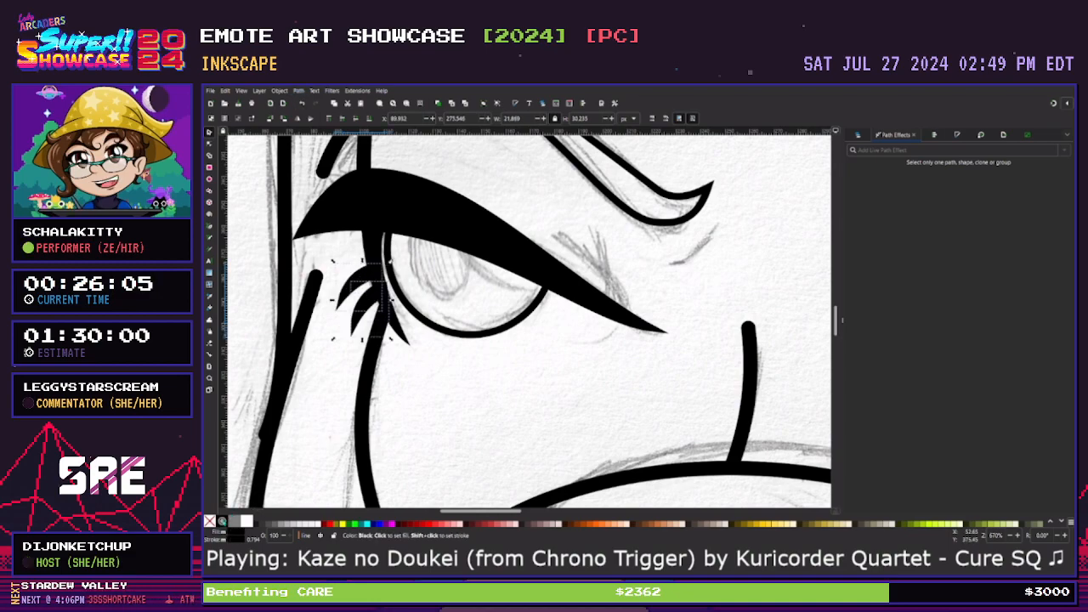
{"action": "left_click", "coordinate": [210, 521], "text": "shift"}
{"action": "left_click", "coordinate": [447, 411]}
Reposition the base nodes of the lower small lash so it joins the long lash cleanly
{"action": "key", "text": "plus"}
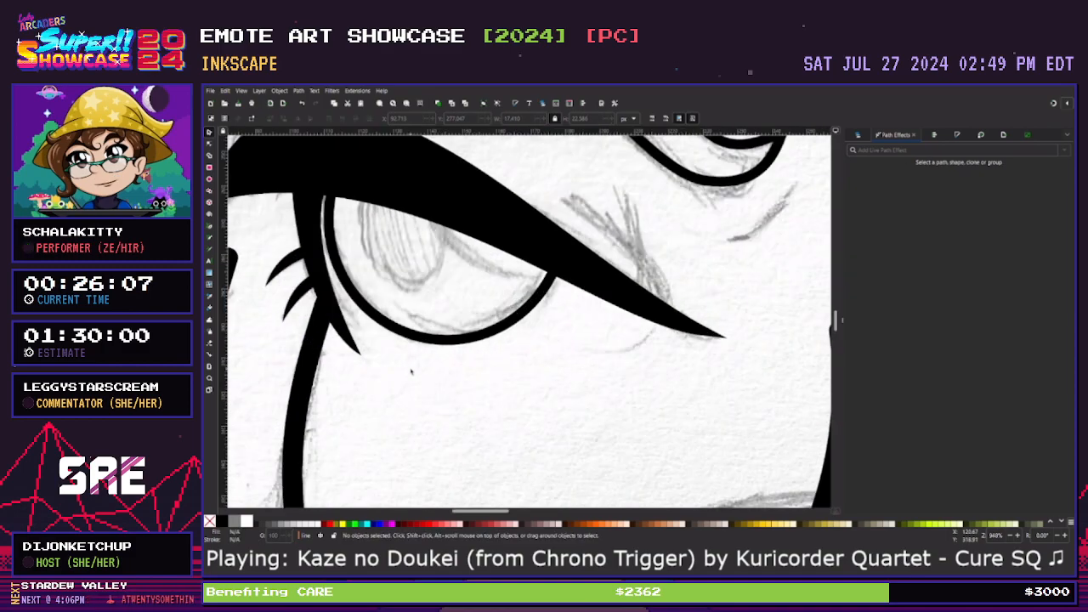
{"action": "key", "text": "n"}
{"action": "left_click", "coordinate": [323, 272]}
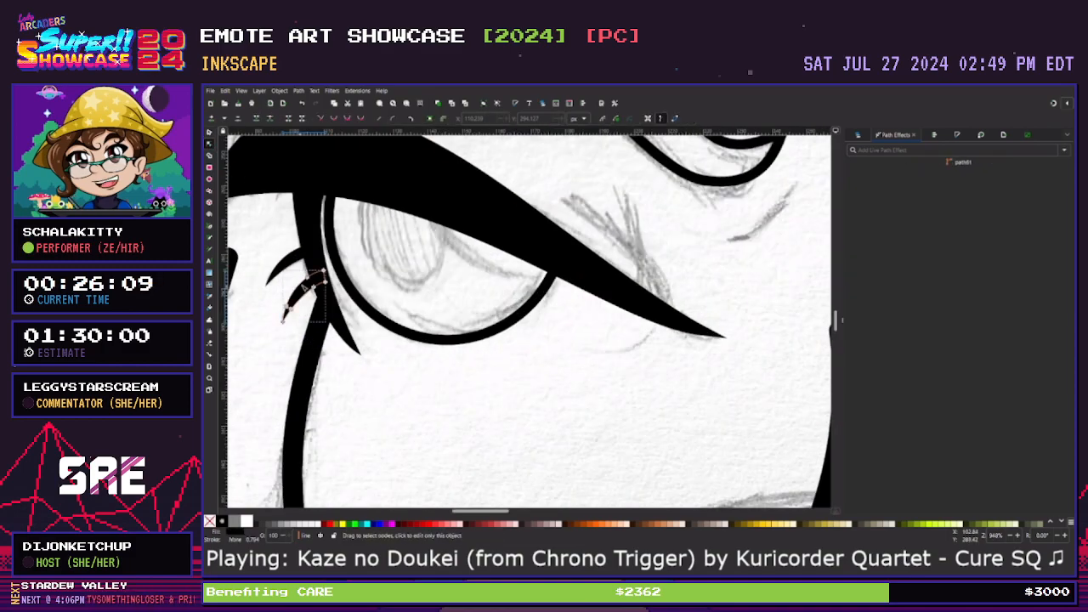
{"action": "left_click", "coordinate": [312, 274]}
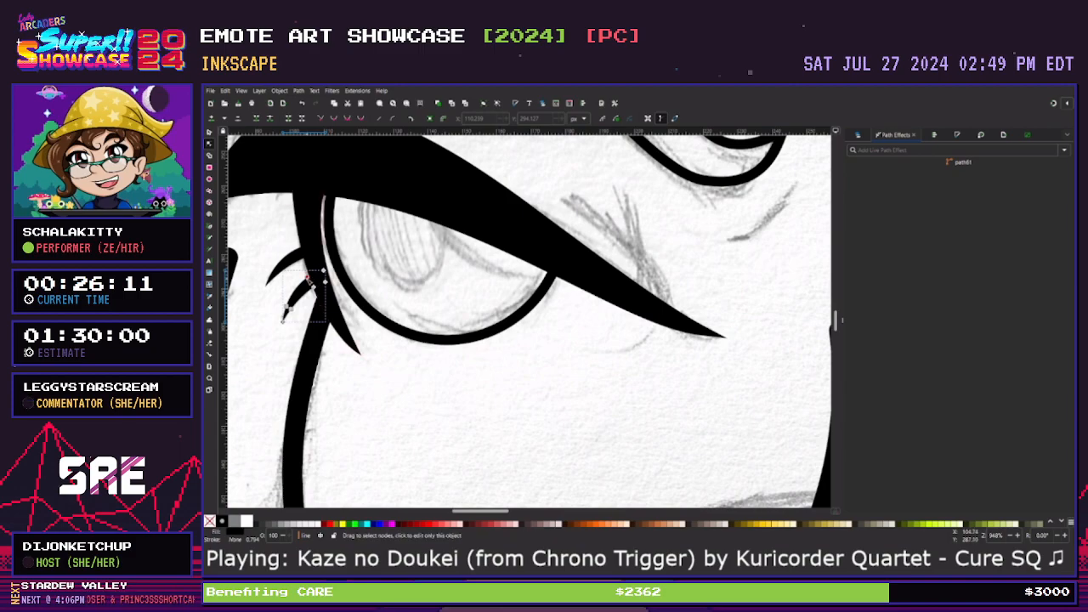
{"action": "left_click_drag", "start_coordinate": [312, 275], "coordinate": [315, 270]}
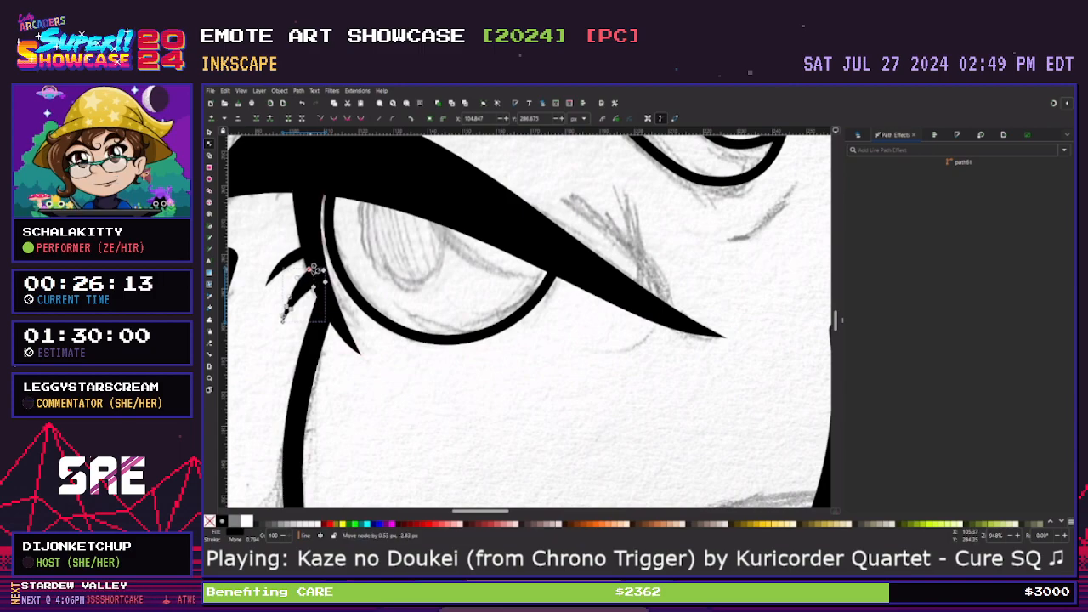
{"action": "left_click_drag", "start_coordinate": [313, 282], "coordinate": [307, 293]}
{"action": "left_click", "coordinate": [450, 483]}
{"action": "left_click", "coordinate": [450, 484]}
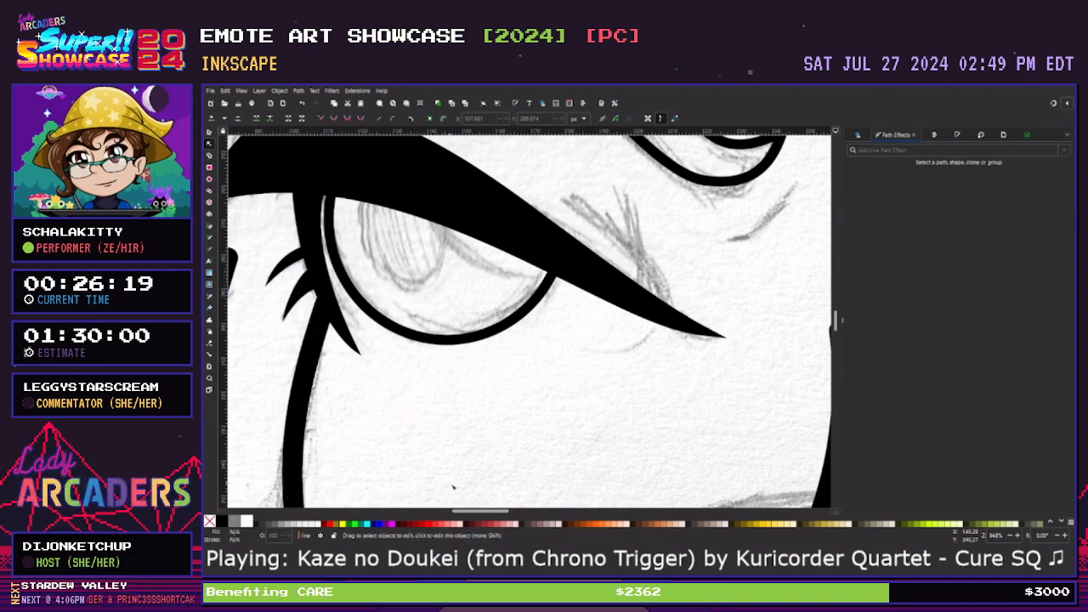
Adjust the base node of the upper small lash where it meets the long lash
{"action": "left_click_drag", "start_coordinate": [462, 511], "coordinate": [443, 511]}
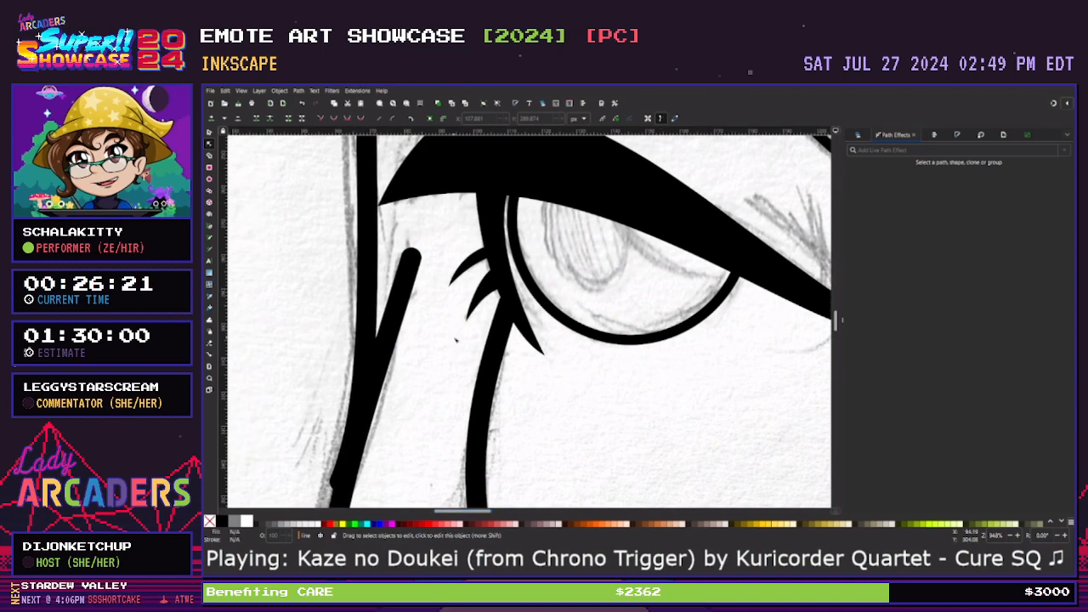
{"action": "key", "text": "plus"}
{"action": "left_click", "coordinate": [454, 233]}
{"action": "left_click", "coordinate": [463, 219]}
{"action": "mouse_move", "coordinate": [463, 219]}
{"action": "left_mouse_down"}
{"action": "mouse_move", "coordinate": [465, 207]}
{"action": "mouse_move", "coordinate": [473, 235]}
{"action": "mouse_move", "coordinate": [458, 239]}
{"action": "left_mouse_up"}
{"action": "key", "text": "Escape"}
{"action": "scroll", "coordinate": [561, 382], "scroll_direction": "down", "scroll_amount": 5}
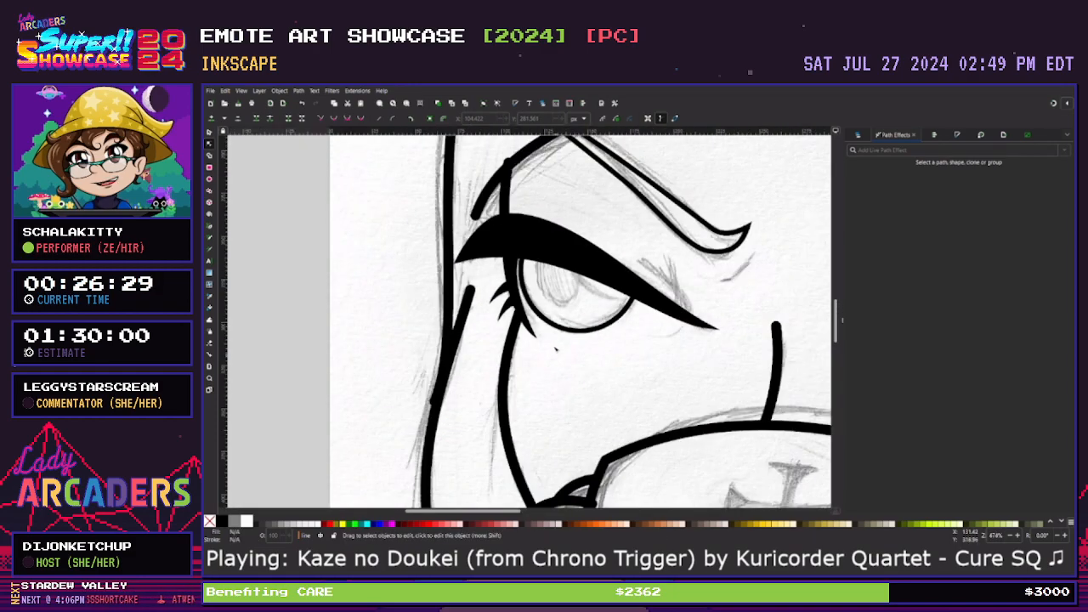
{"action": "scroll", "coordinate": [525, 316], "scroll_direction": "down", "scroll_amount": 1}
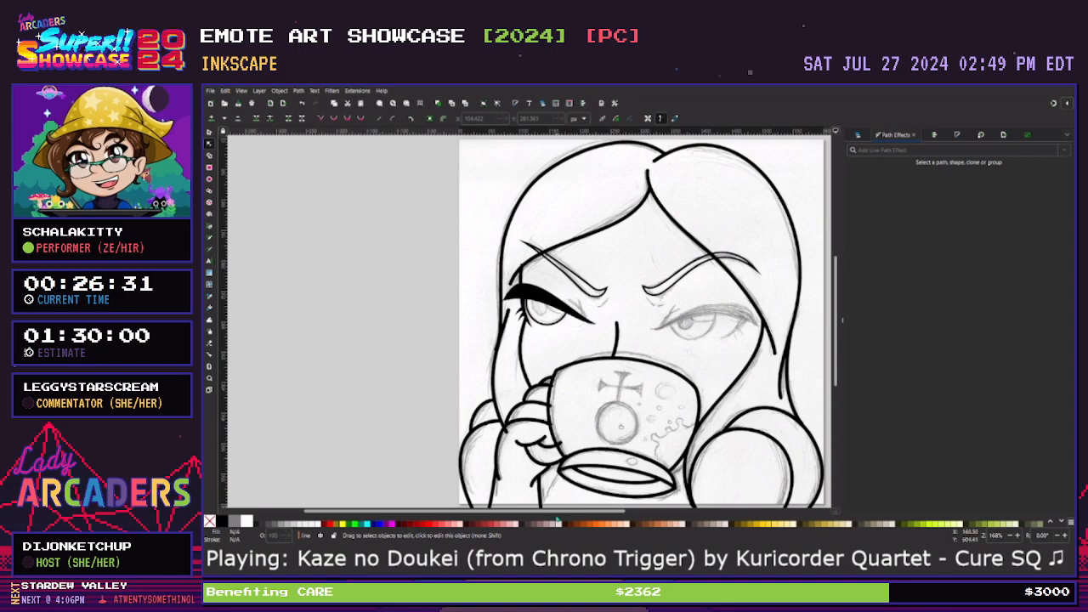
Nudge the left eyeball's outline arc slightly toward the nose
{"action": "scroll", "coordinate": [605, 323], "scroll_direction": "up", "scroll_amount": 2}
{"action": "left_click", "coordinate": [516, 324]}
{"action": "key", "text": "s"}
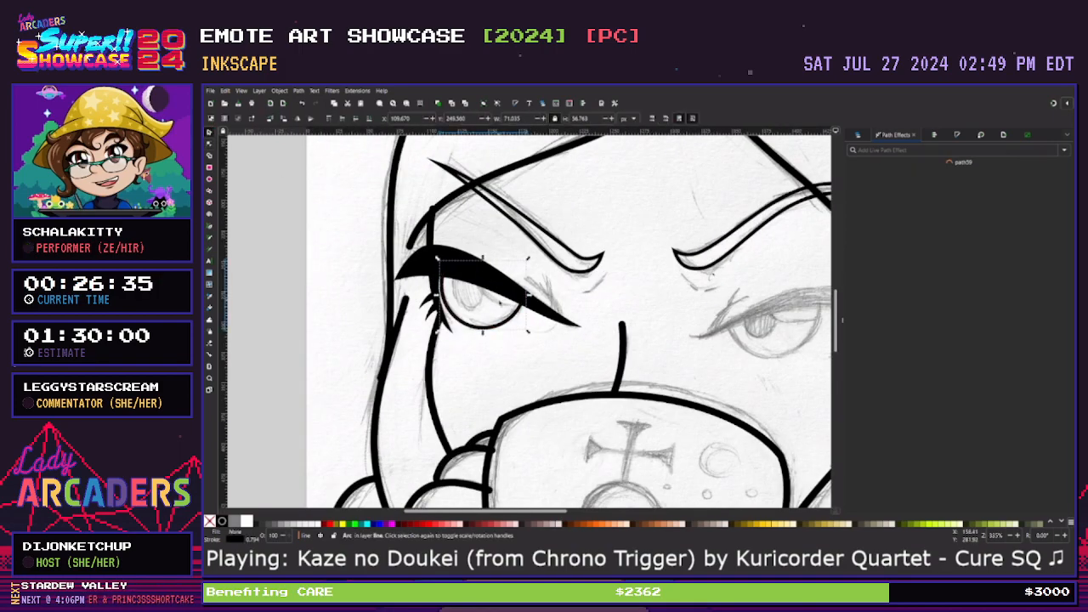
{"action": "left_click_drag", "start_coordinate": [500, 333], "coordinate": [499, 330]}
{"action": "left_click", "coordinate": [518, 354]}
Examine the left eye's outline and lashes against the rest of the face at several magnifications
{"action": "key", "text": "minus"}
{"action": "key", "text": "minus"}
{"action": "key", "text": "minus"}
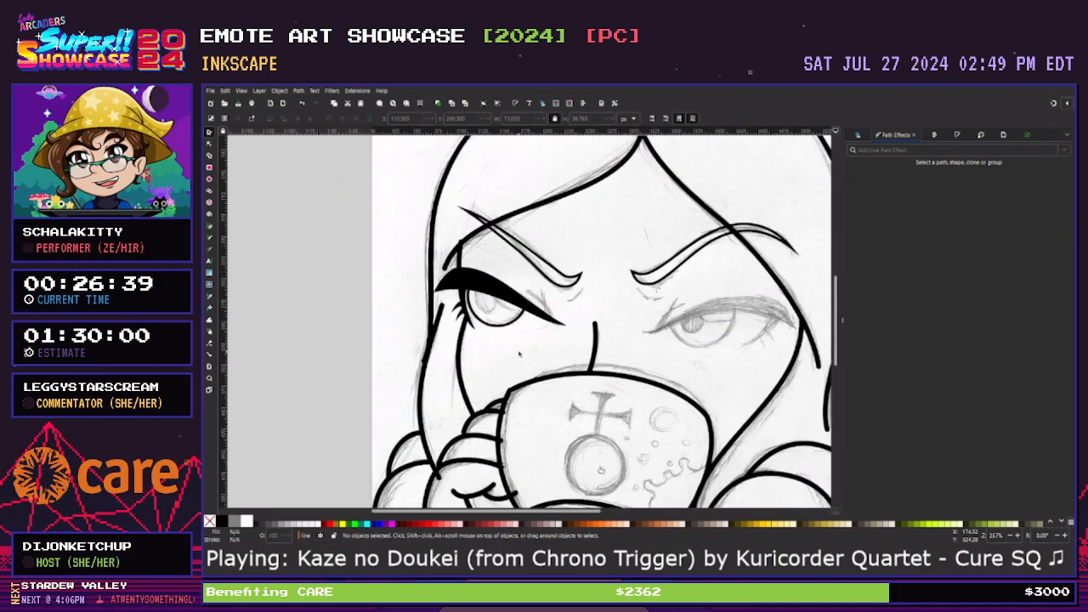
{"action": "key", "text": "plus"}
{"action": "key", "text": "plus"}
{"action": "key", "text": "plus"}
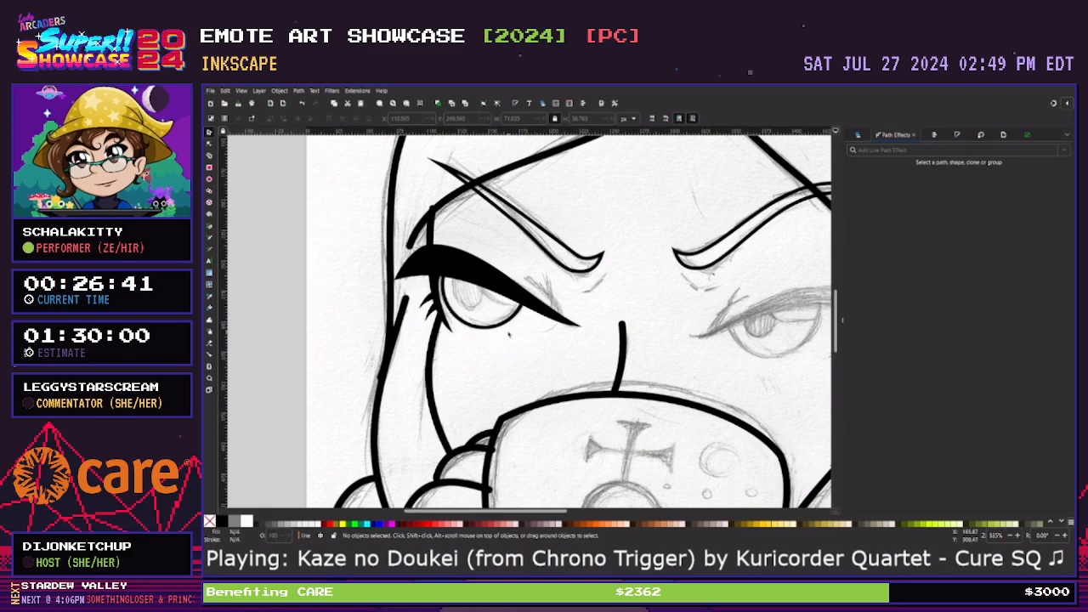
{"action": "key", "text": "plus"}
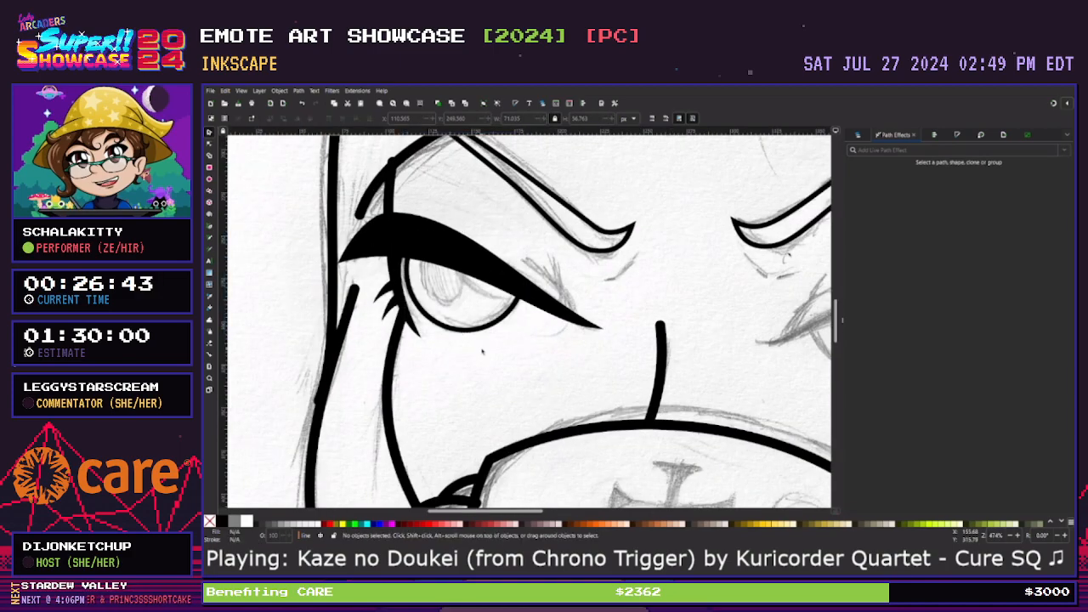
{"action": "key", "text": "minus"}
{"action": "key", "text": "minus"}
Draw a black half-ellipse about 25 px wide and 15 px high over the sketched left pupil and fit its position
{"action": "key", "text": "plus"}
{"action": "key", "text": "plus"}
{"action": "key", "text": "plus"}
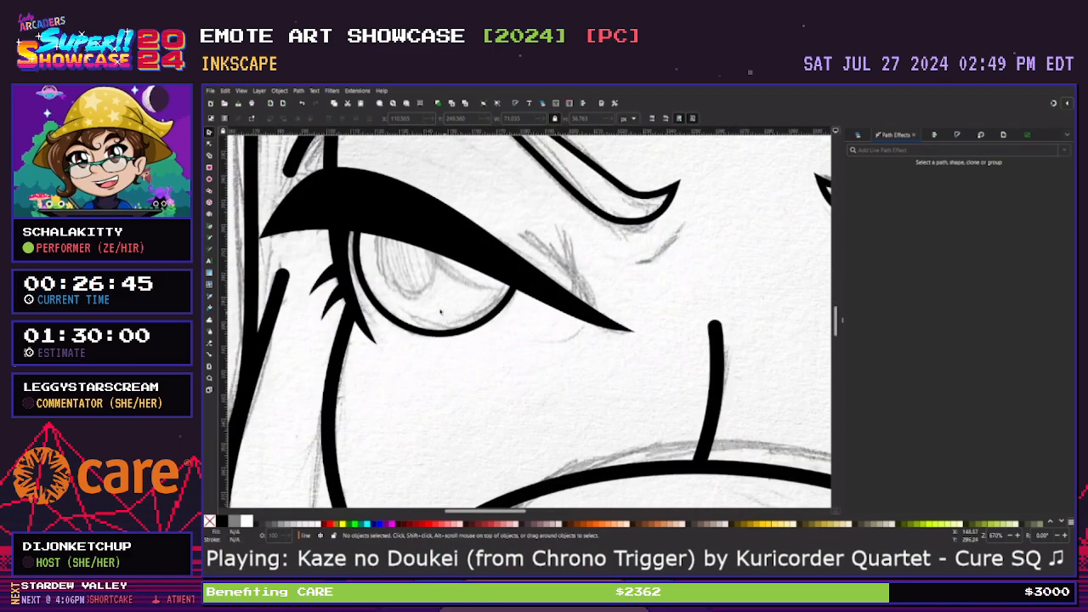
{"action": "key", "text": "e"}
{"action": "left_click_drag", "start_coordinate": [375, 228], "coordinate": [441, 303]}
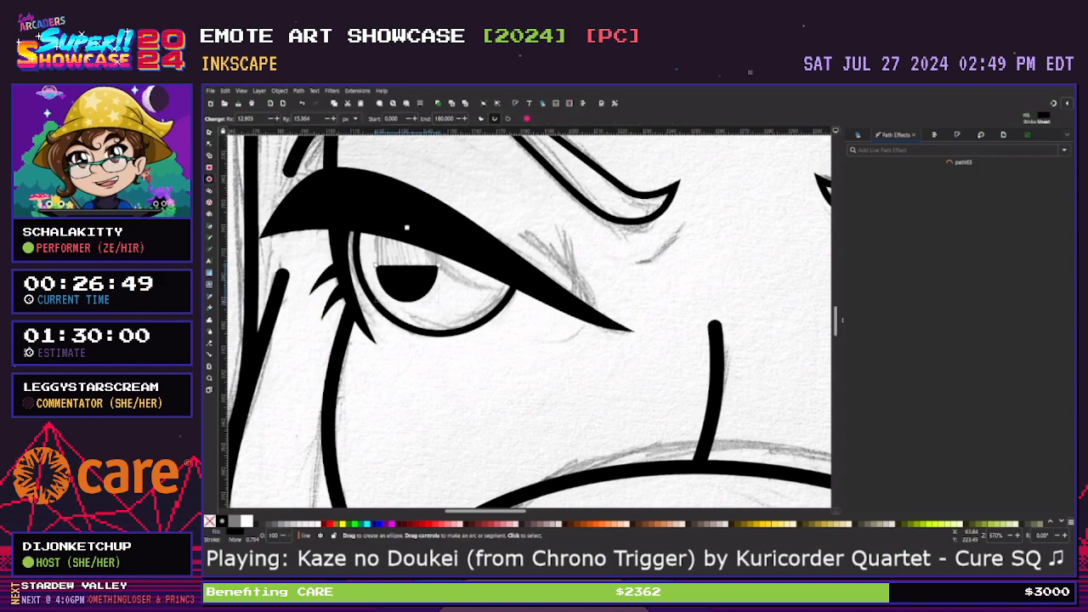
{"action": "key", "text": "s"}
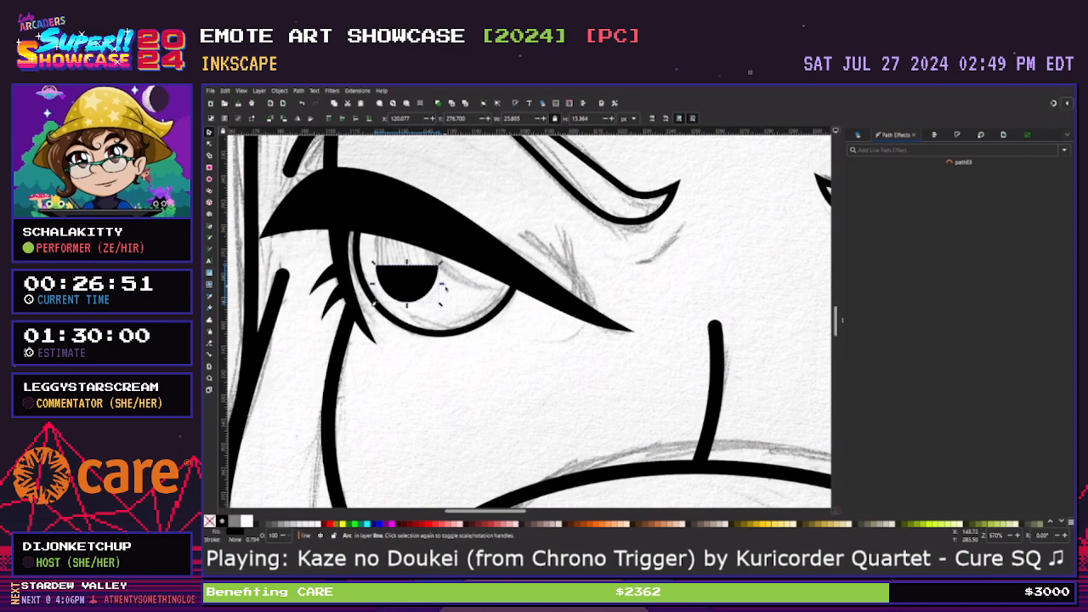
{"action": "left_click_drag", "start_coordinate": [441, 284], "coordinate": [410, 281]}
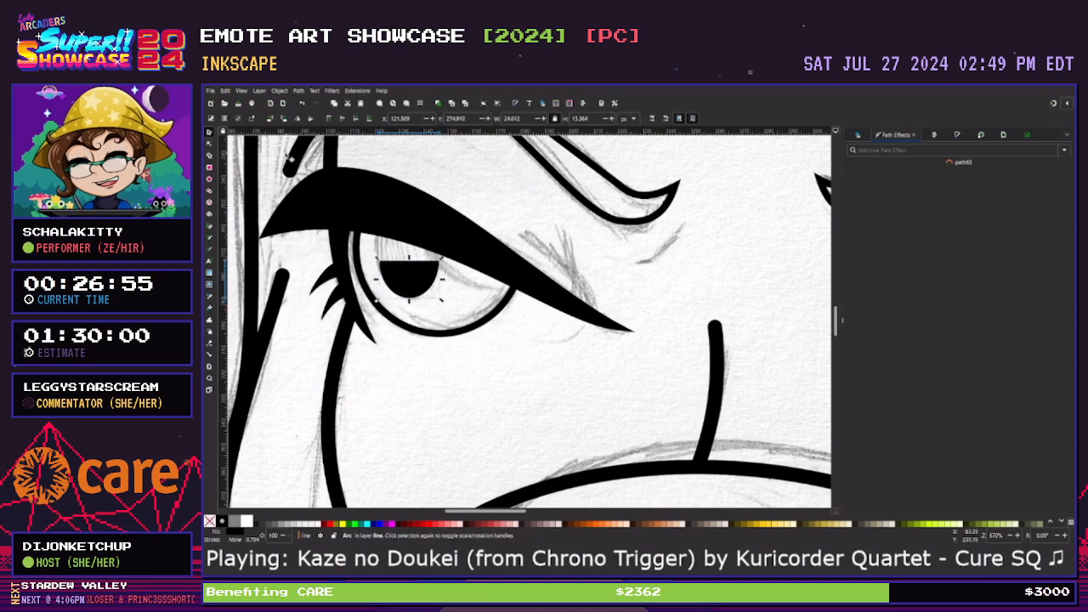
Extend the pupil's half-ellipse arc into a full ellipse reaching beneath the upper lid
{"action": "key", "text": "n"}
{"action": "left_click", "coordinate": [409, 223]}
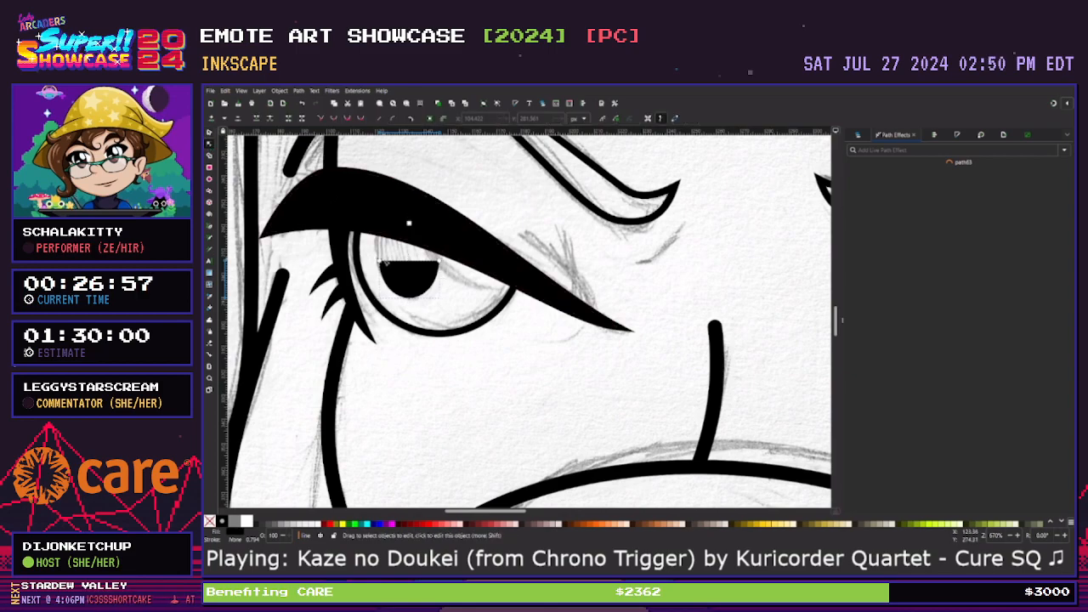
{"action": "left_click_drag", "start_coordinate": [381, 260], "coordinate": [411, 225]}
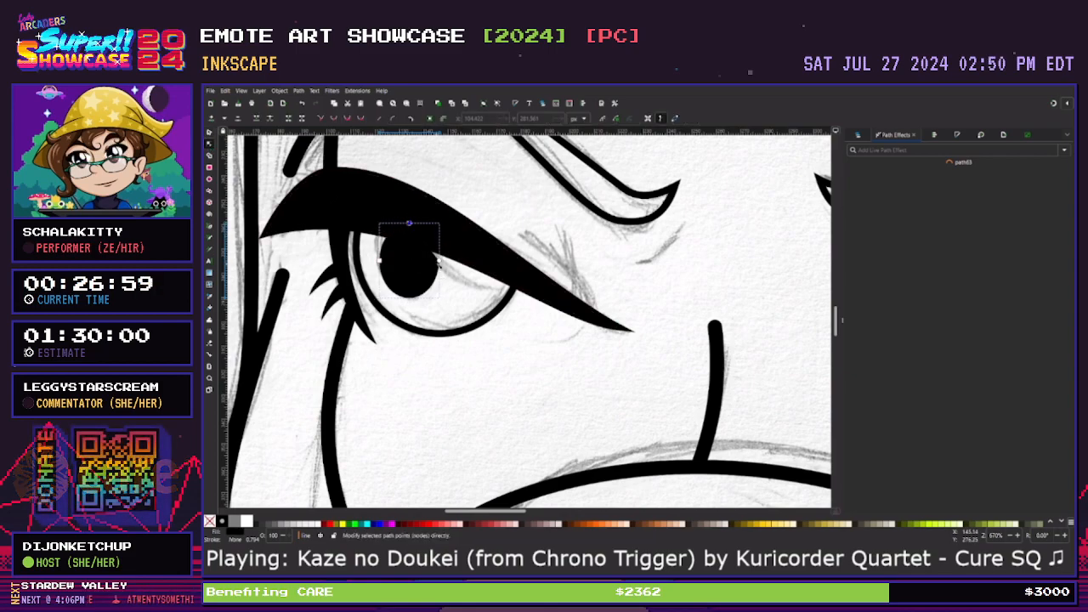
{"action": "left_click_drag", "start_coordinate": [439, 260], "coordinate": [418, 211]}
{"action": "key", "text": "Delete"}
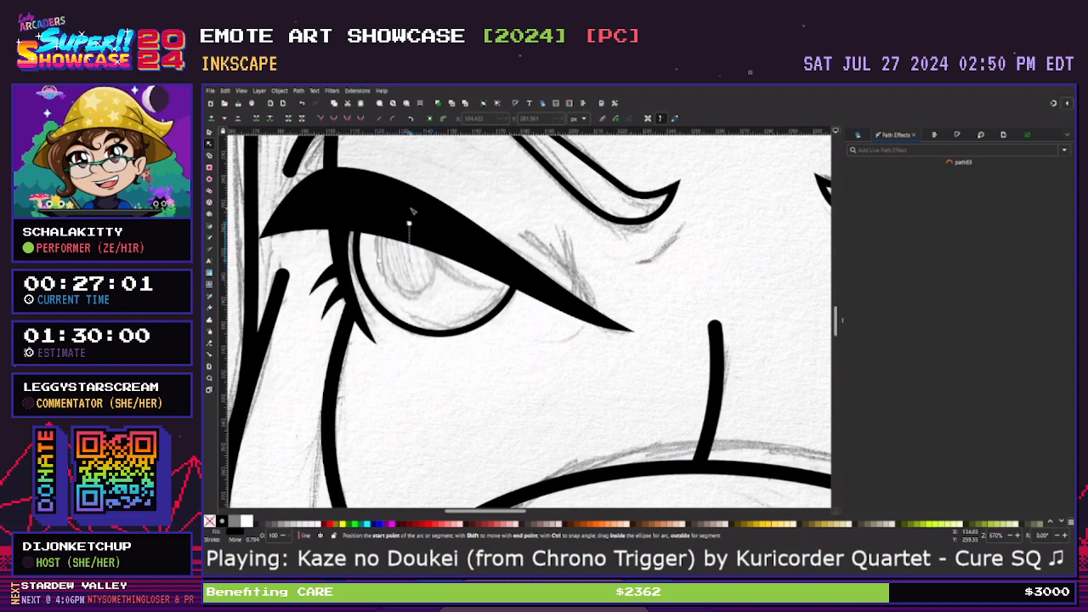
{"action": "left_click", "coordinate": [411, 213]}
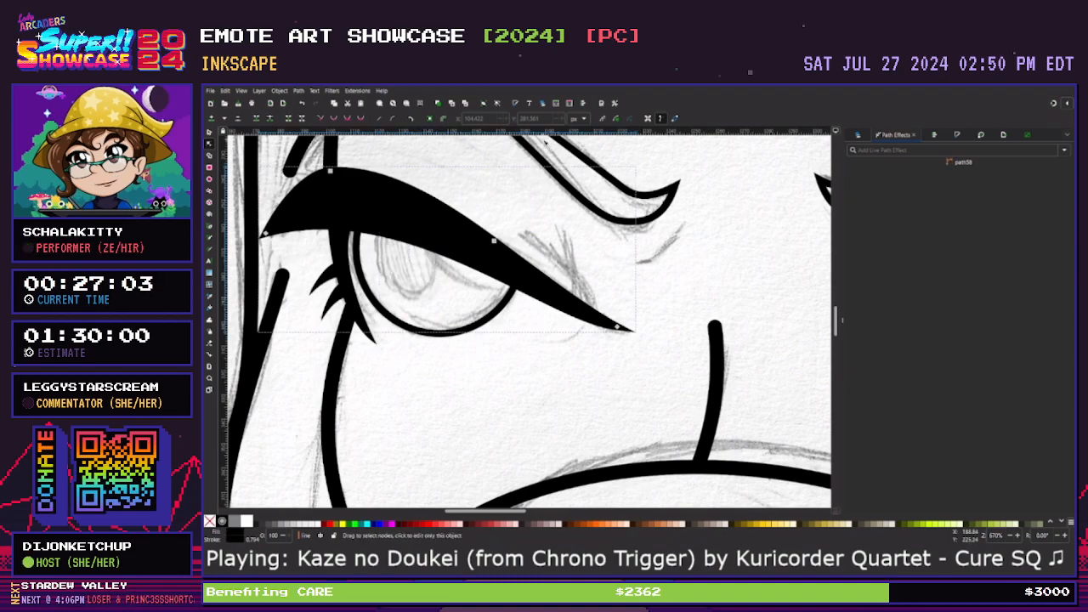
{"action": "key", "text": "ctrl+z"}
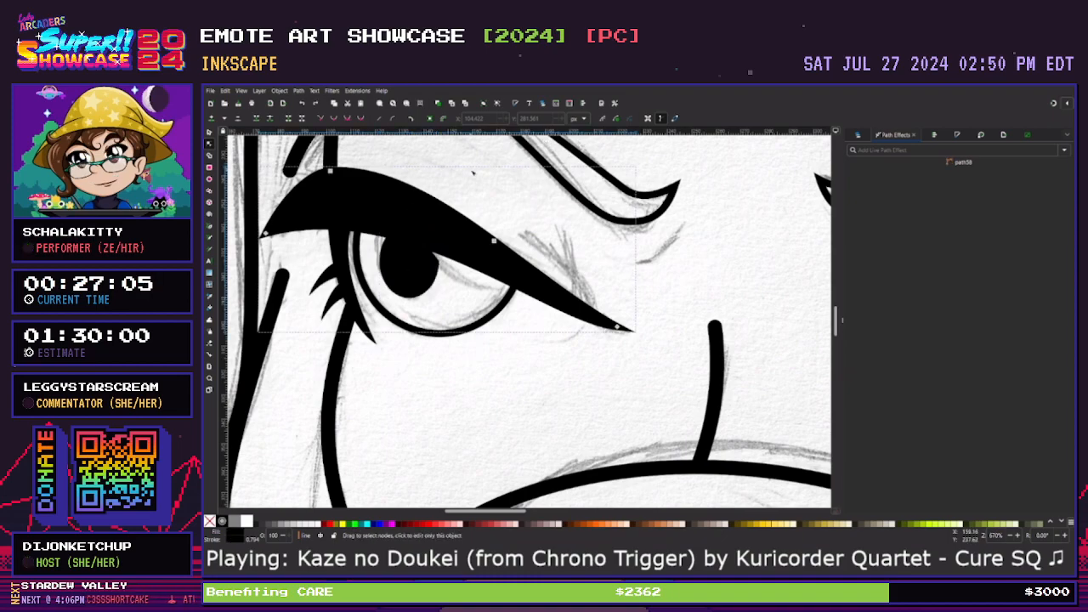
Turn the left pupil's arc into a whole ellipse and move it slightly up and away from the nose
{"action": "left_click", "coordinate": [210, 132]}
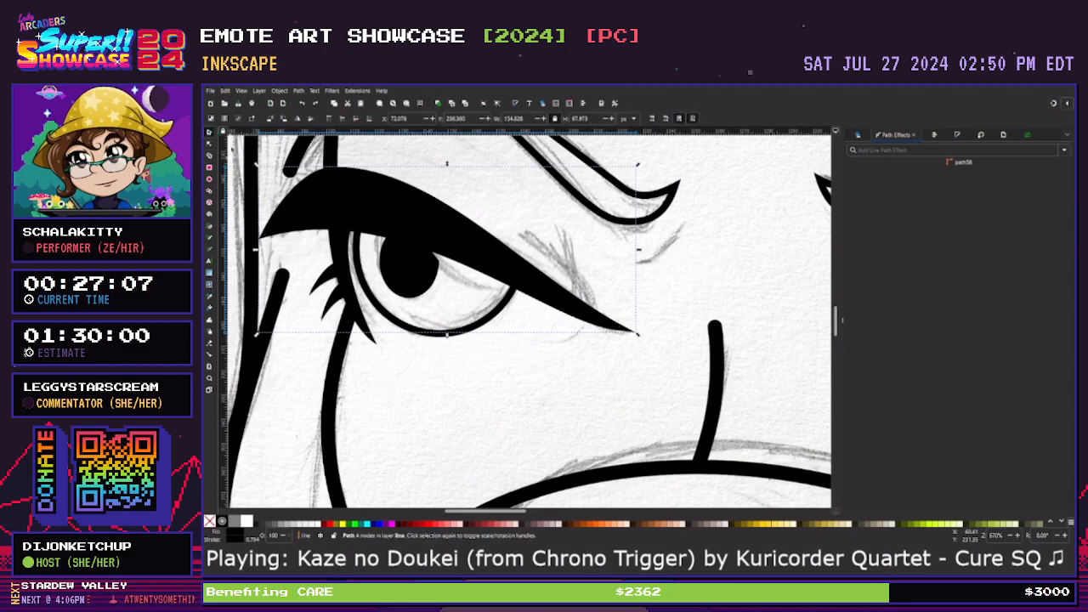
{"action": "left_click", "coordinate": [412, 282]}
{"action": "key", "text": "e"}
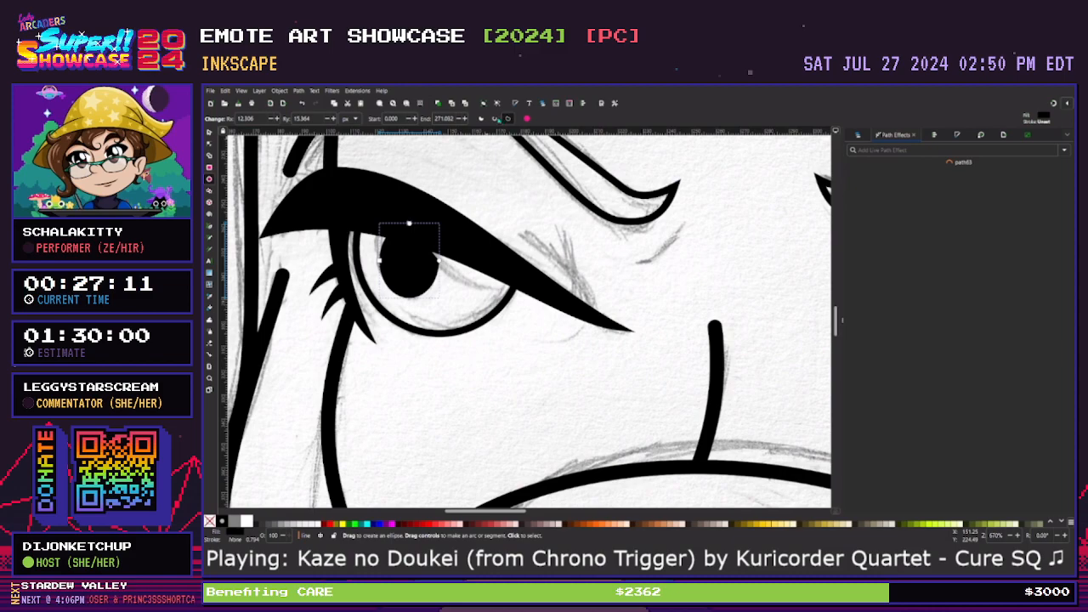
{"action": "left_click", "coordinate": [527, 118]}
{"action": "key", "text": "s"}
{"action": "left_click_drag", "start_coordinate": [407, 236], "coordinate": [402, 231]}
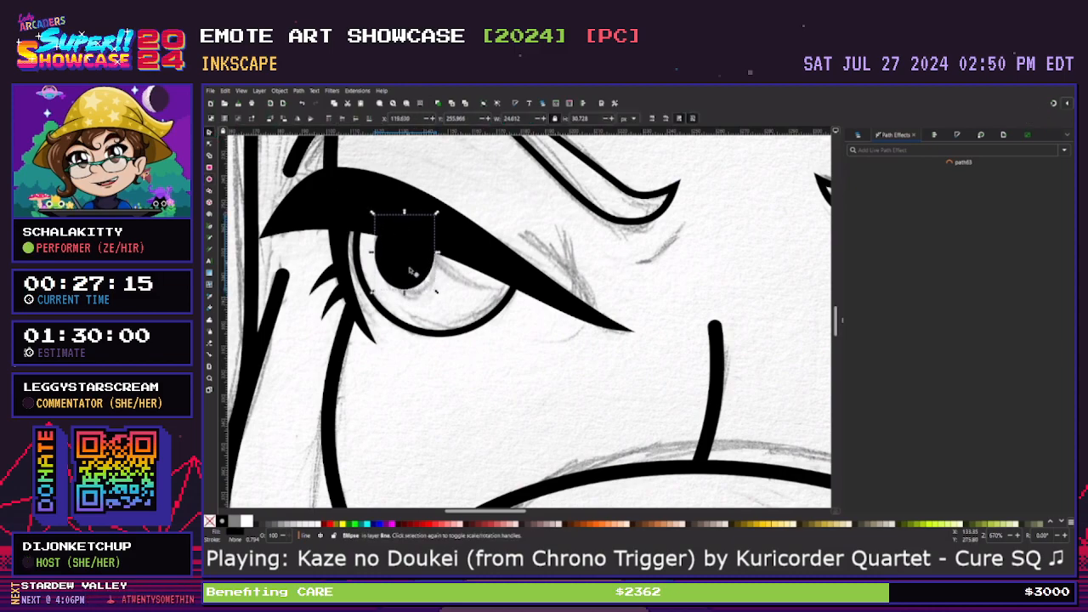
Stretch the left pupil to about 36 px high and tilt it slightly to fit the sketch
{"action": "left_click_drag", "start_coordinate": [405, 293], "coordinate": [412, 267]}
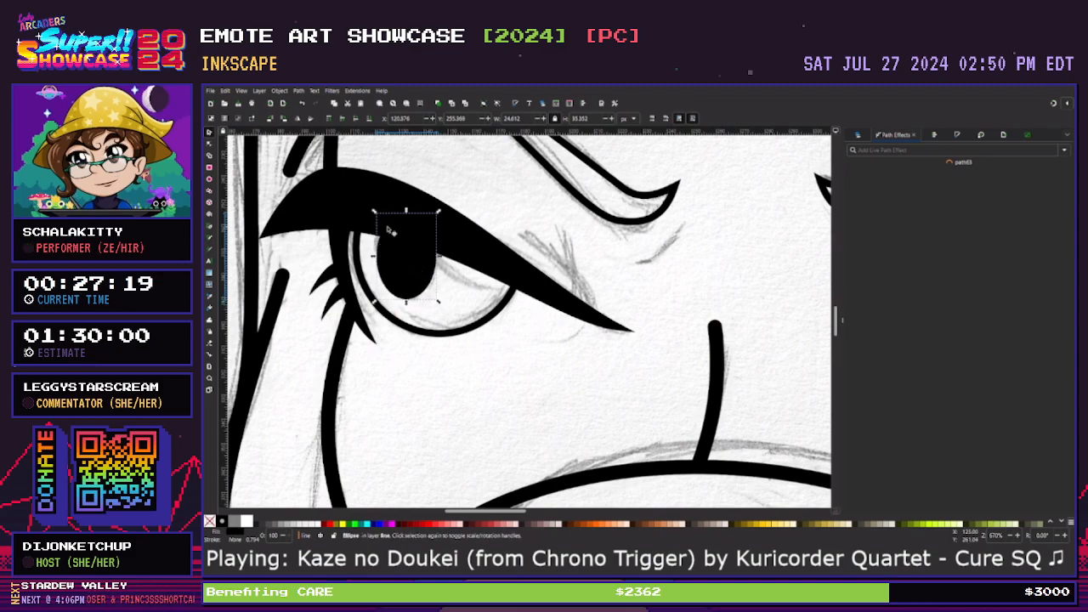
{"action": "left_click_drag", "start_coordinate": [391, 229], "coordinate": [390, 229]}
{"action": "left_click", "coordinate": [402, 228]}
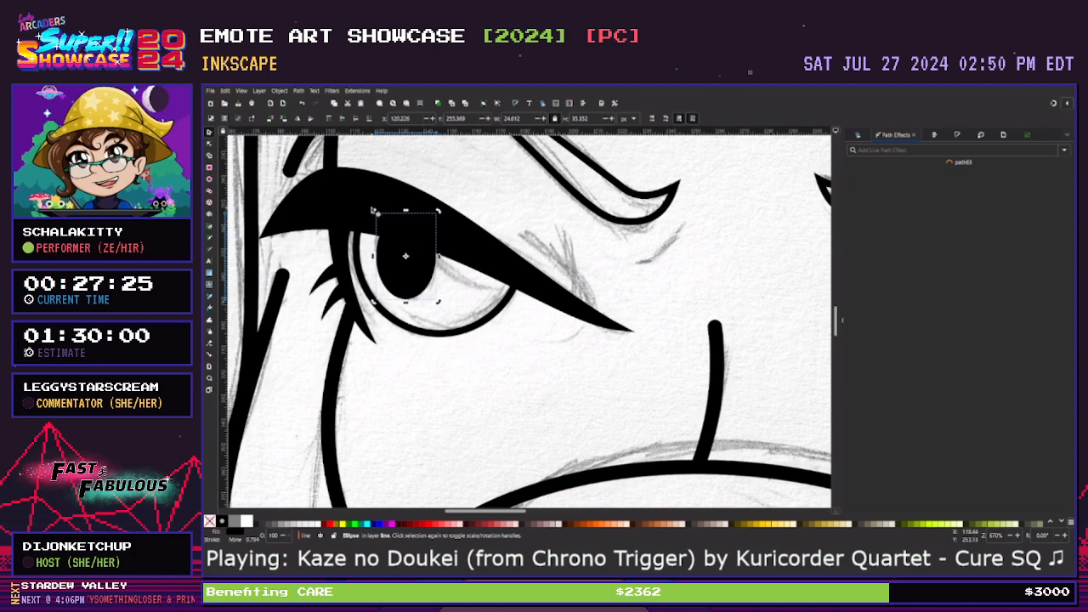
{"action": "left_click_drag", "start_coordinate": [374, 210], "coordinate": [372, 213]}
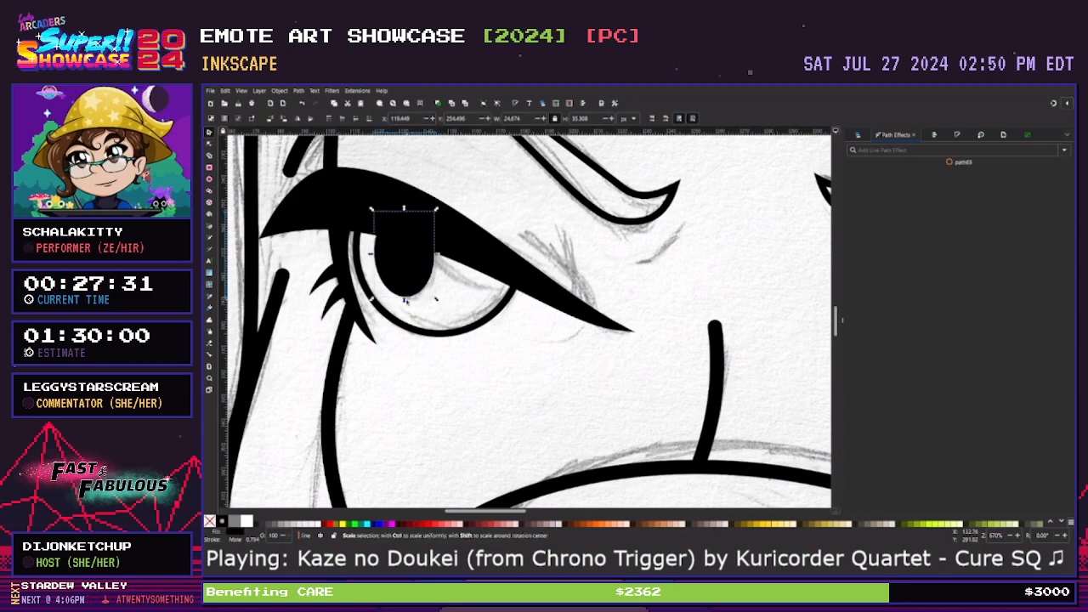
{"action": "left_click_drag", "start_coordinate": [403, 301], "coordinate": [407, 303]}
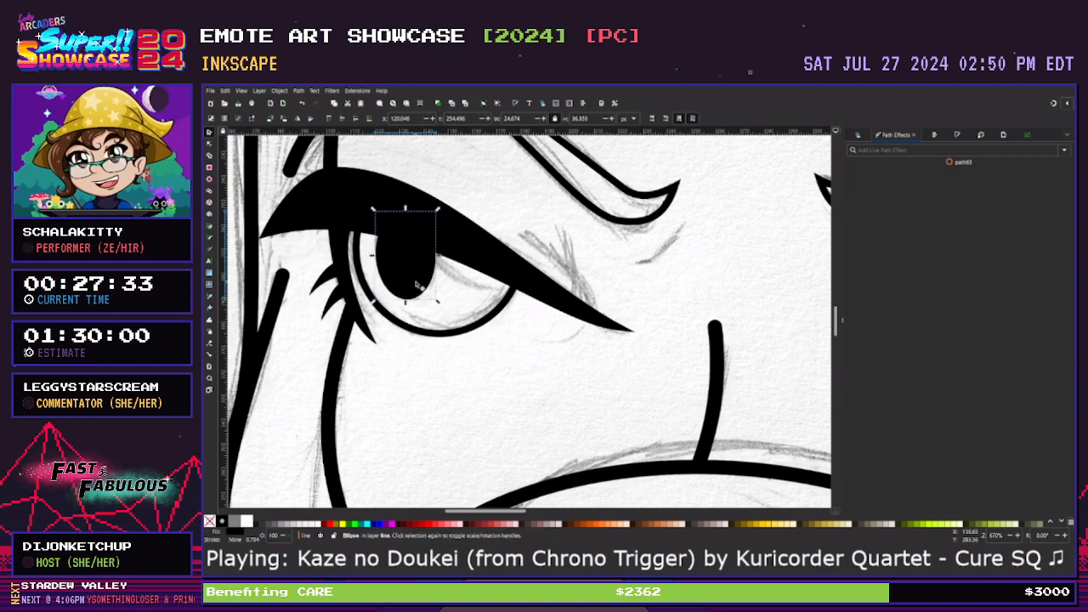
{"action": "key", "text": "Escape"}
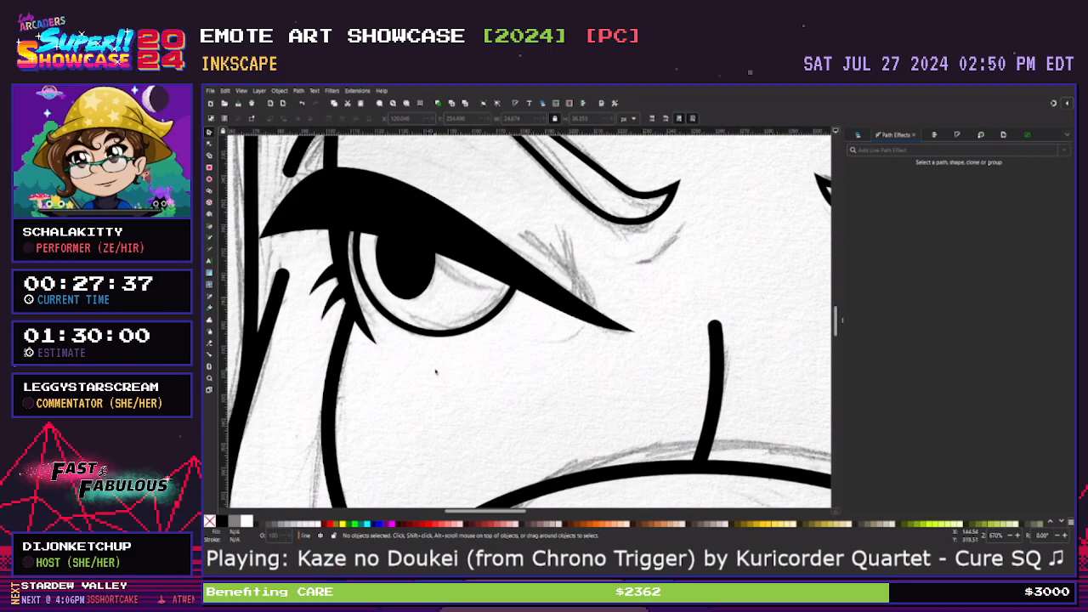
Draw a line from the left pupil's nose-side edge to the inner end of the eyeball outline and bend it downward
{"action": "key", "text": "b"}
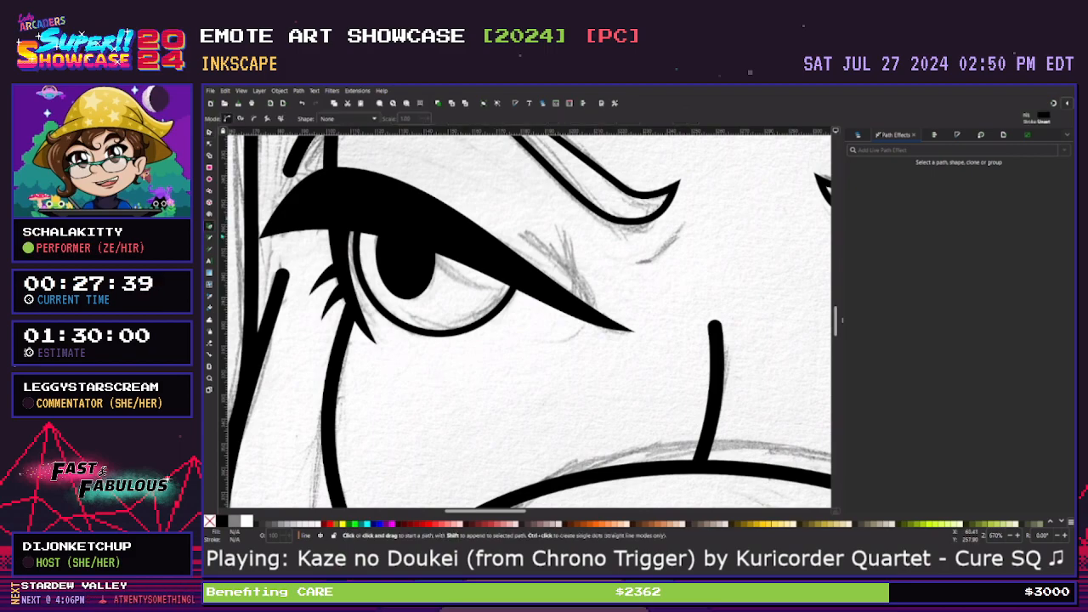
{"action": "left_click", "coordinate": [431, 253]}
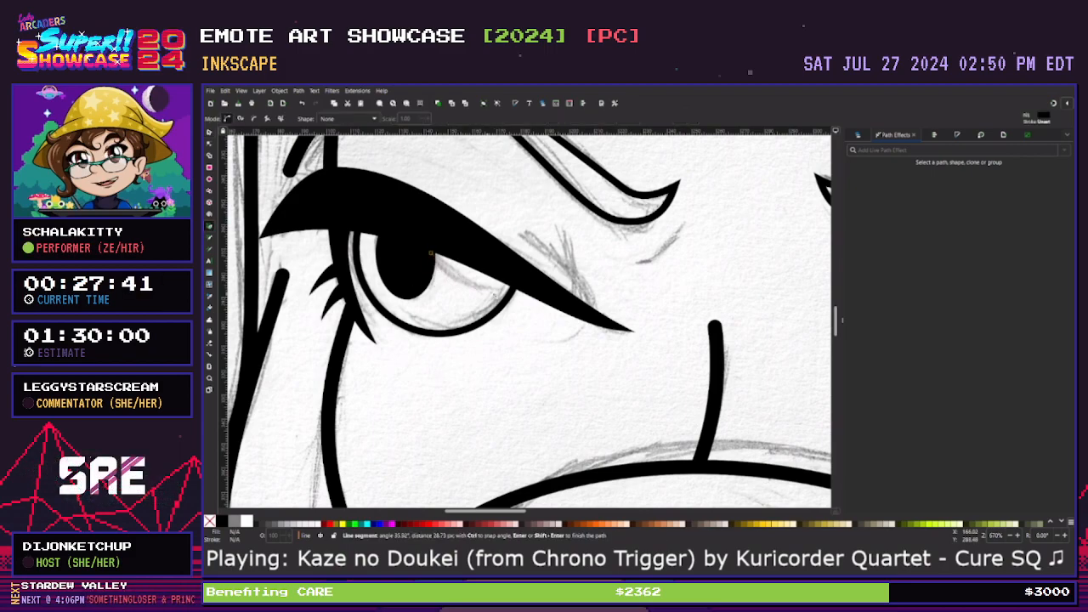
{"action": "double_click", "coordinate": [517, 286]}
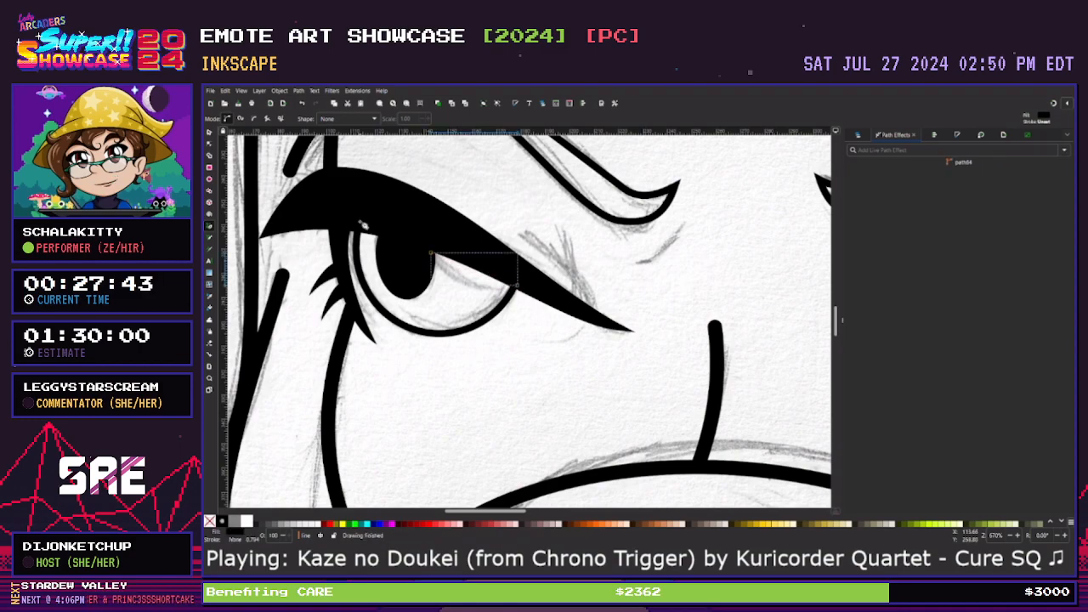
{"action": "key", "text": "n"}
{"action": "left_click_drag", "start_coordinate": [472, 269], "coordinate": [474, 287]}
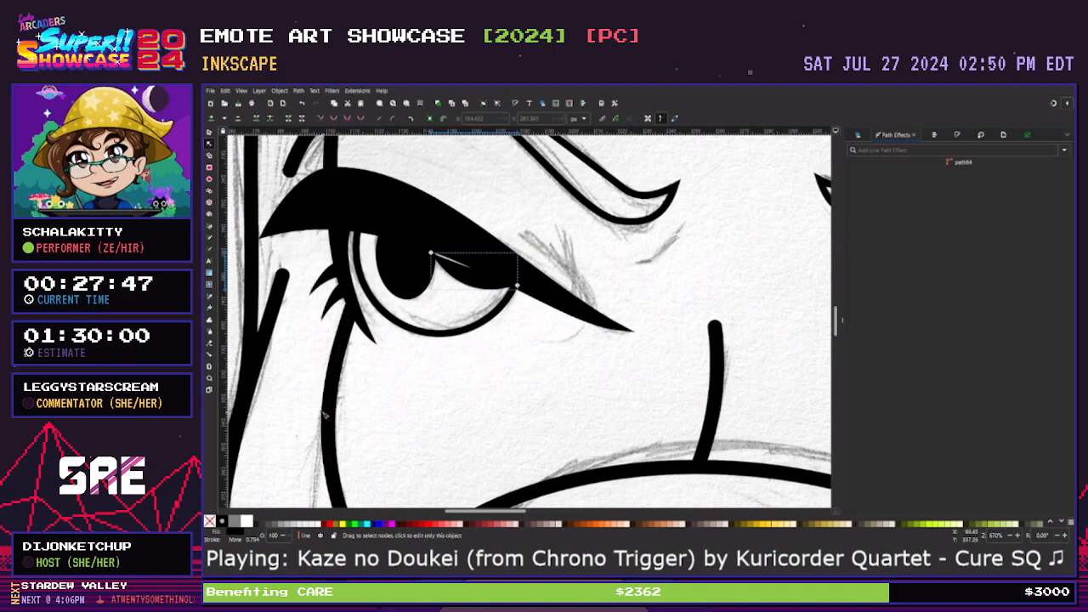
Give the new eye curve a black stroke with no fill and reshape it to follow the sketched line
{"action": "left_click", "coordinate": [225, 521], "text": "shift"}
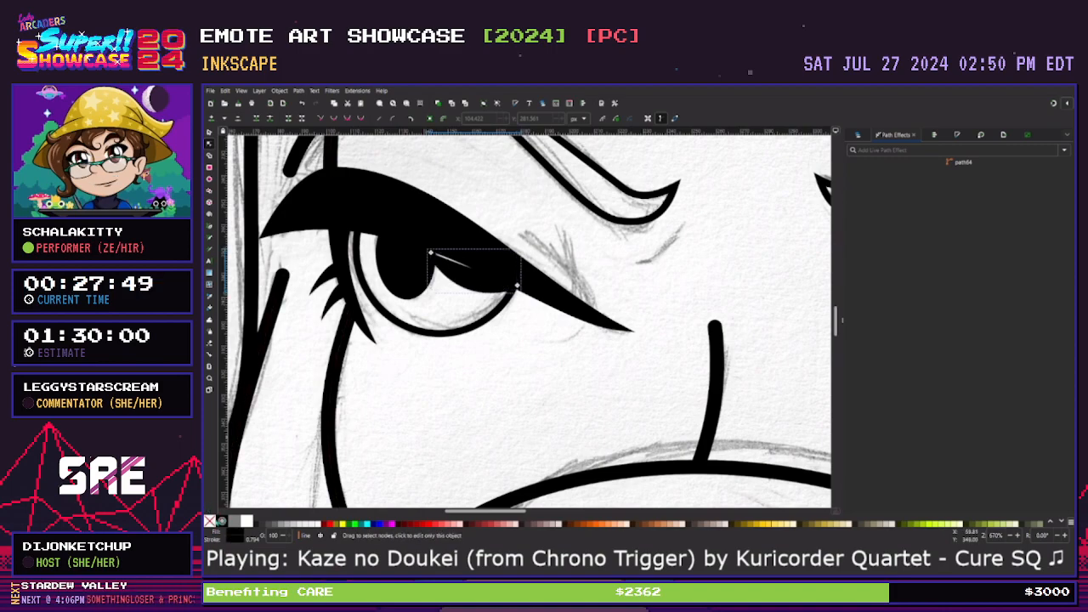
{"action": "left_click", "coordinate": [210, 521]}
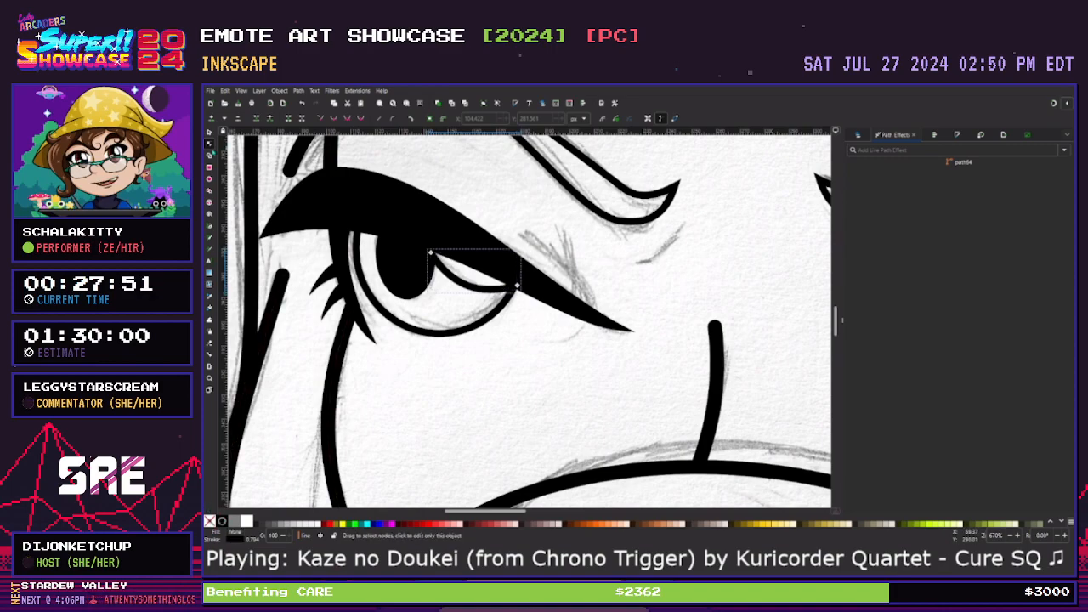
{"action": "left_click_drag", "start_coordinate": [459, 282], "coordinate": [459, 291]}
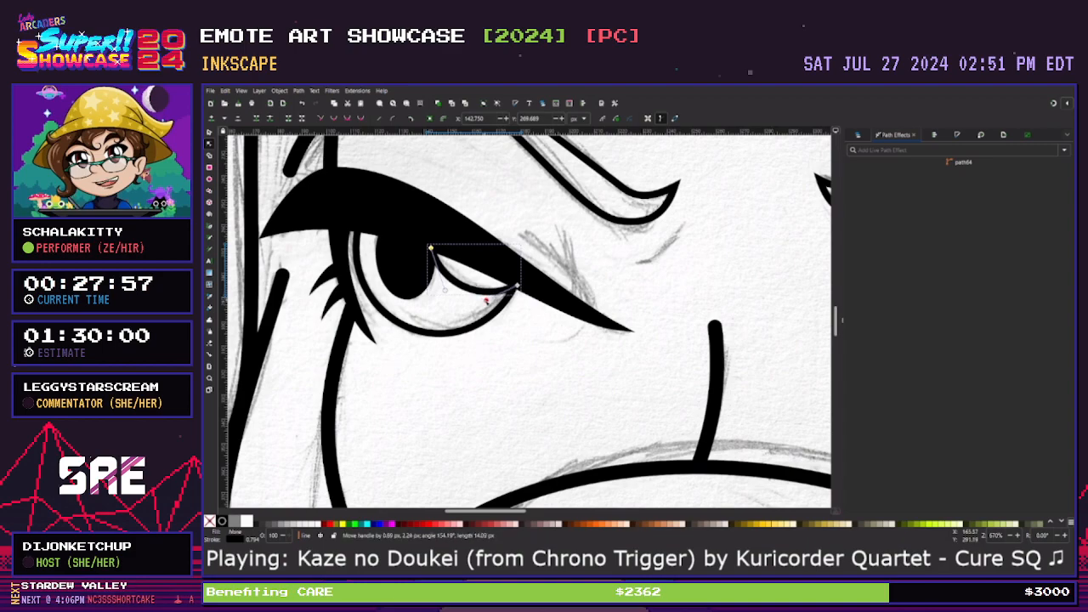
{"action": "left_click", "coordinate": [498, 374]}
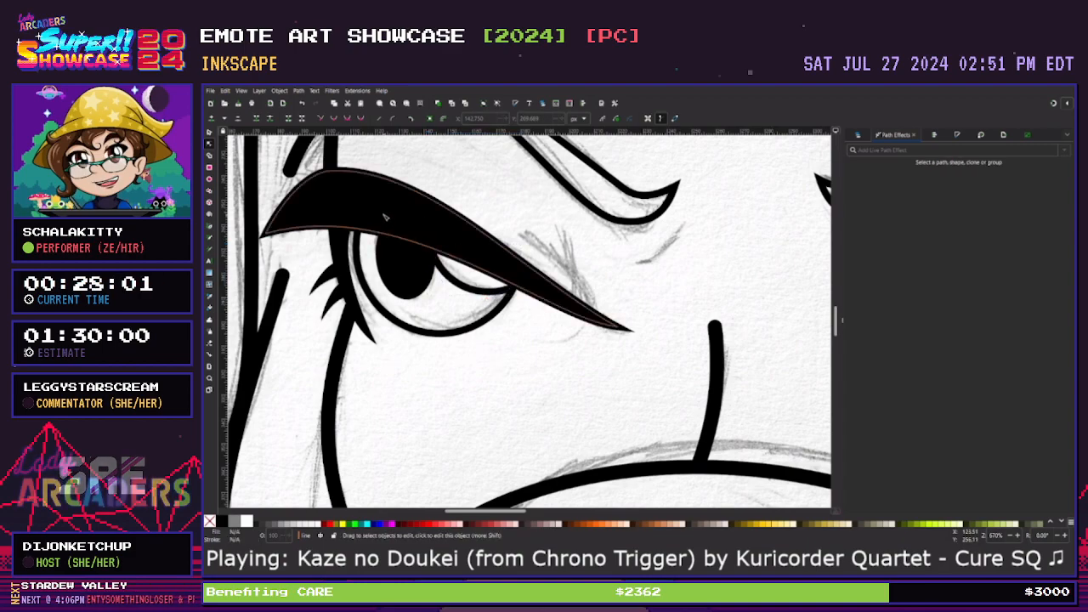
Draw a two-segment crease line from above the left upper lid down to just before its inner tip
{"action": "left_click", "coordinate": [210, 226]}
{"action": "left_click", "coordinate": [524, 232]}
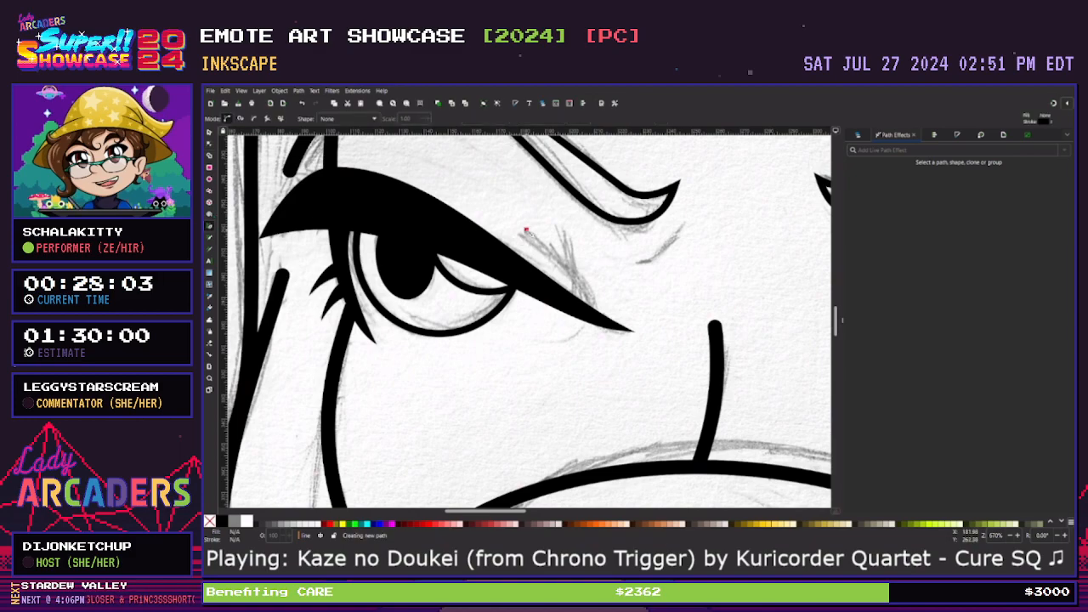
{"action": "left_click", "coordinate": [591, 289]}
{"action": "double_click", "coordinate": [597, 316]}
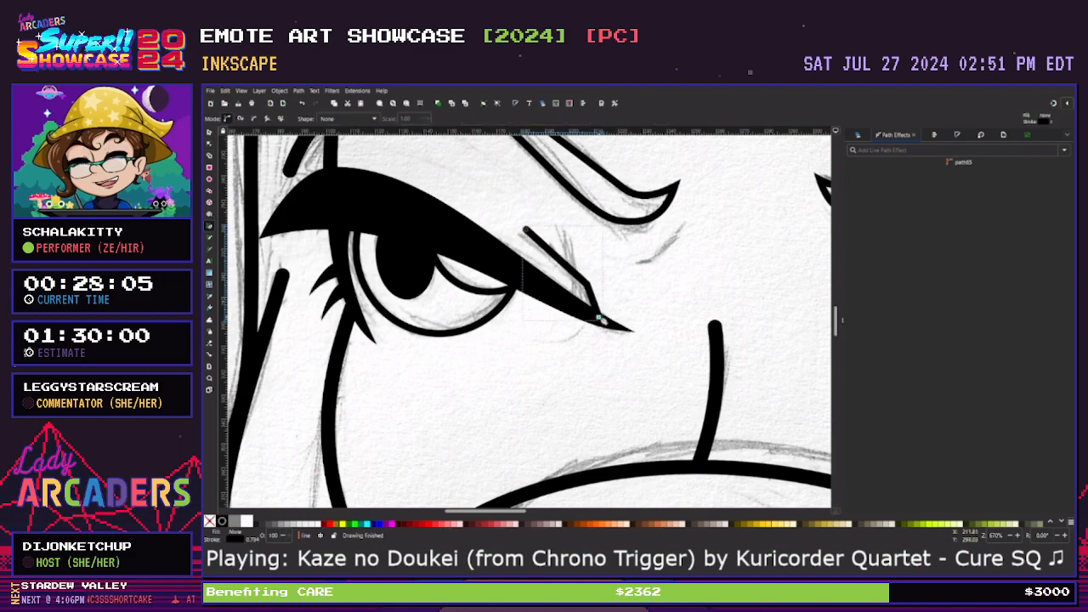
Curve both crease segments, smooth the middle node, and adjust the nodes to match the sketched fold
{"action": "key", "text": "n"}
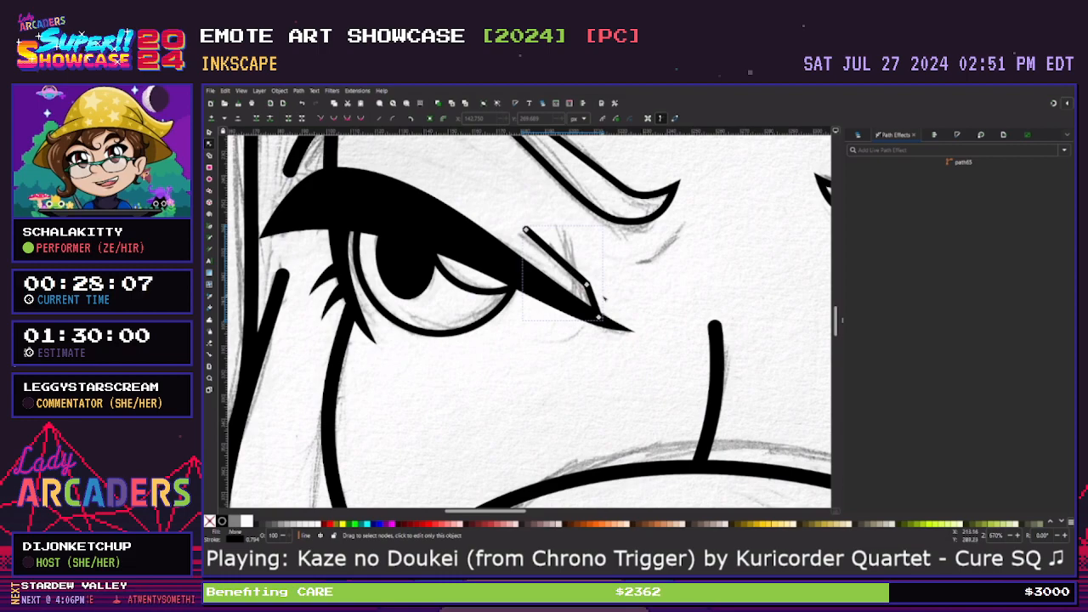
{"action": "left_click_drag", "start_coordinate": [593, 300], "coordinate": [578, 268]}
{"action": "left_click", "coordinate": [572, 271]}
{"action": "left_click", "coordinate": [587, 283]}
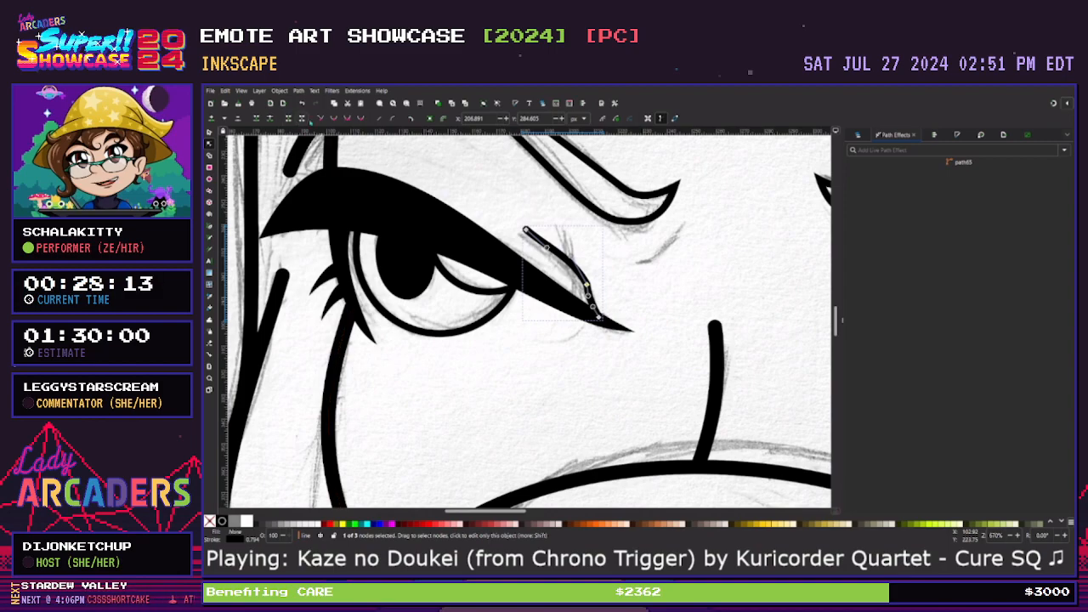
{"action": "left_click", "coordinate": [334, 118]}
{"action": "left_click_drag", "start_coordinate": [526, 230], "coordinate": [520, 229]}
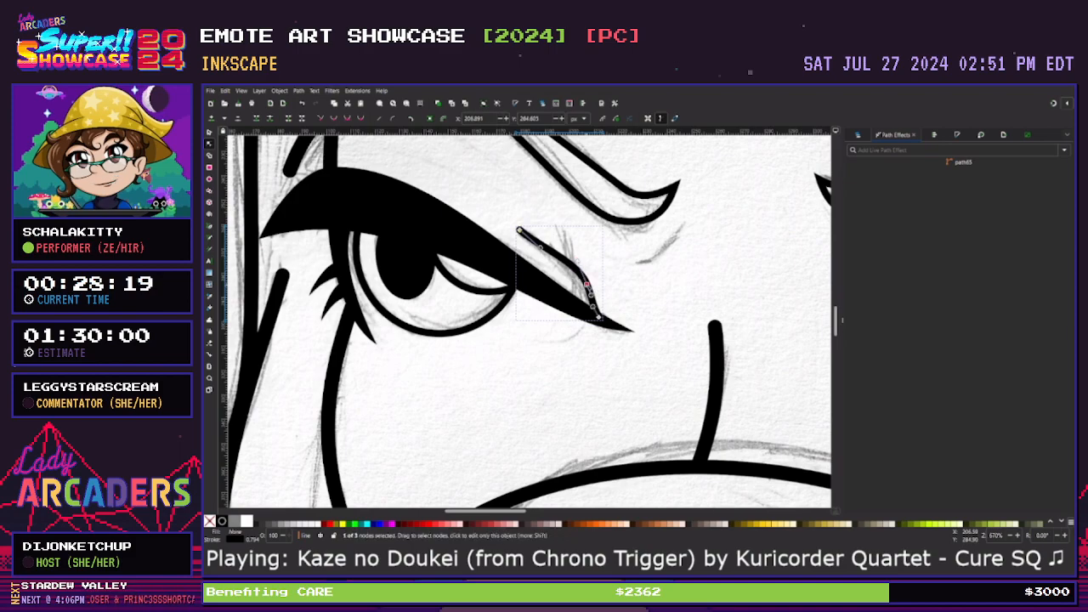
{"action": "left_click_drag", "start_coordinate": [586, 285], "coordinate": [583, 287]}
{"action": "left_click", "coordinate": [614, 268]}
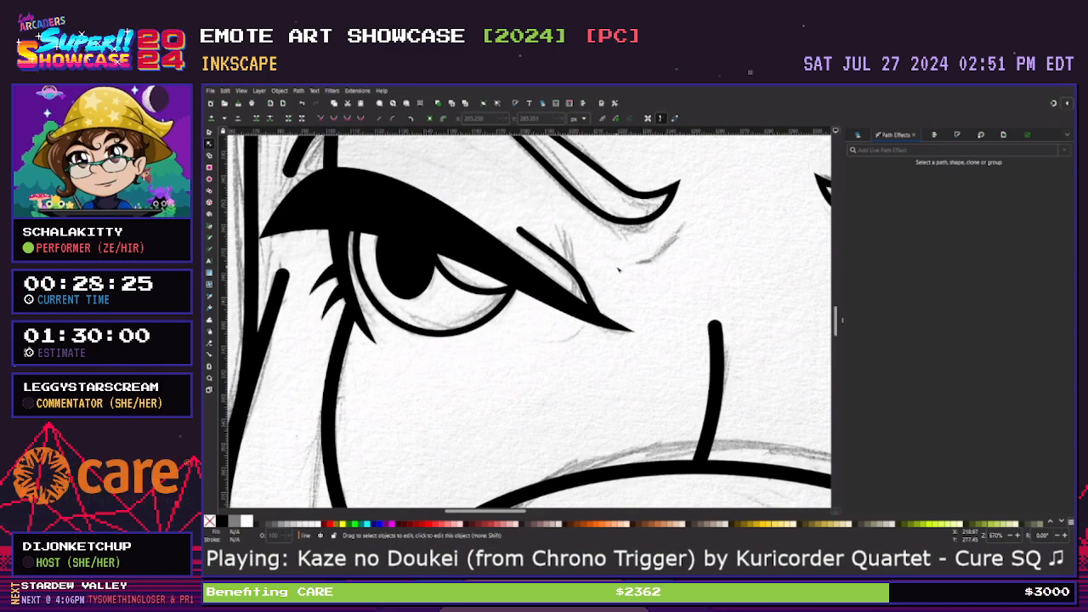
Draw a second short crease line from beneath the eyebrow into the first crease and curve it along the sketch
{"action": "key", "text": "b"}
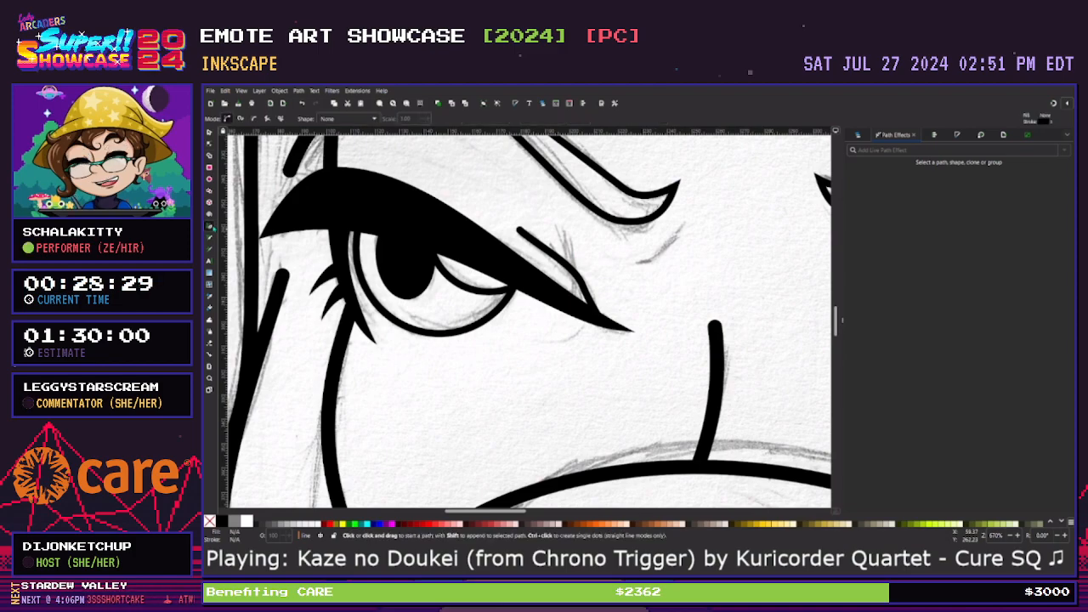
{"action": "left_click", "coordinate": [557, 227]}
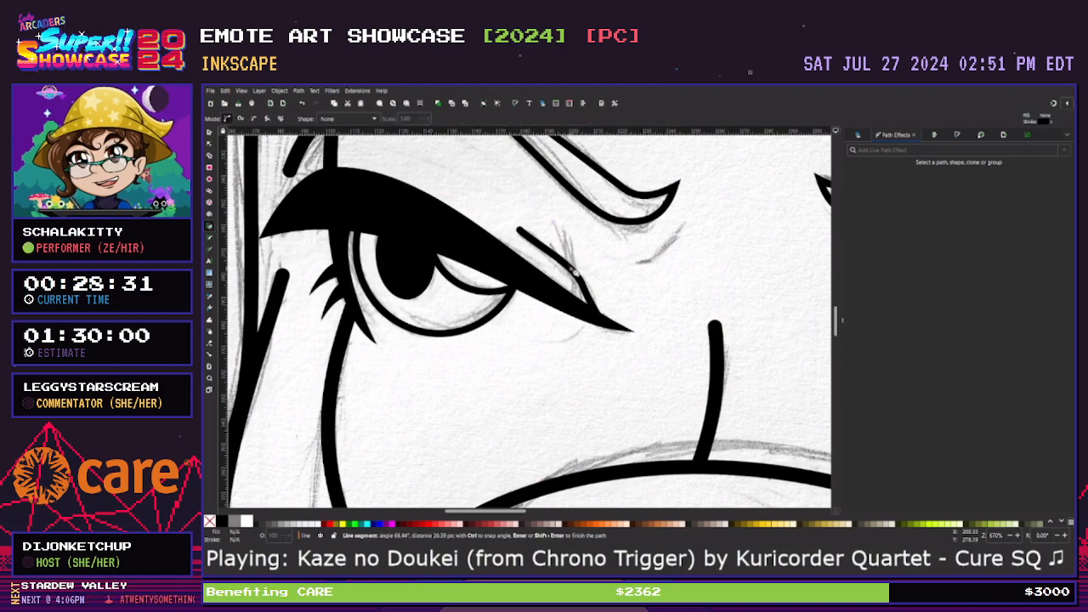
{"action": "double_click", "coordinate": [576, 271]}
{"action": "key", "text": "n"}
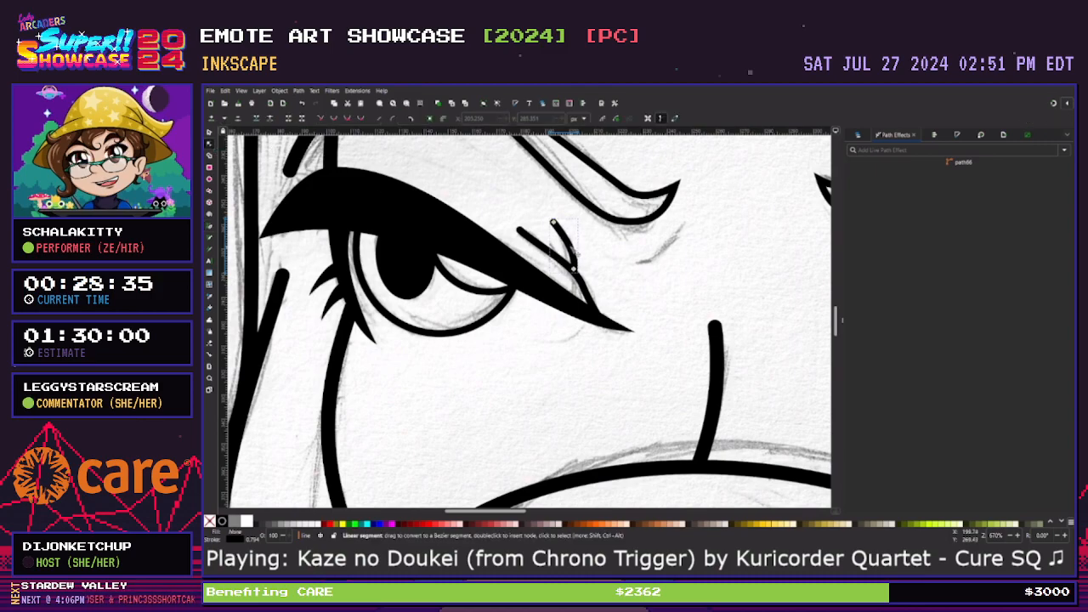
{"action": "left_click", "coordinate": [574, 270]}
{"action": "left_click_drag", "start_coordinate": [573, 269], "coordinate": [574, 272]}
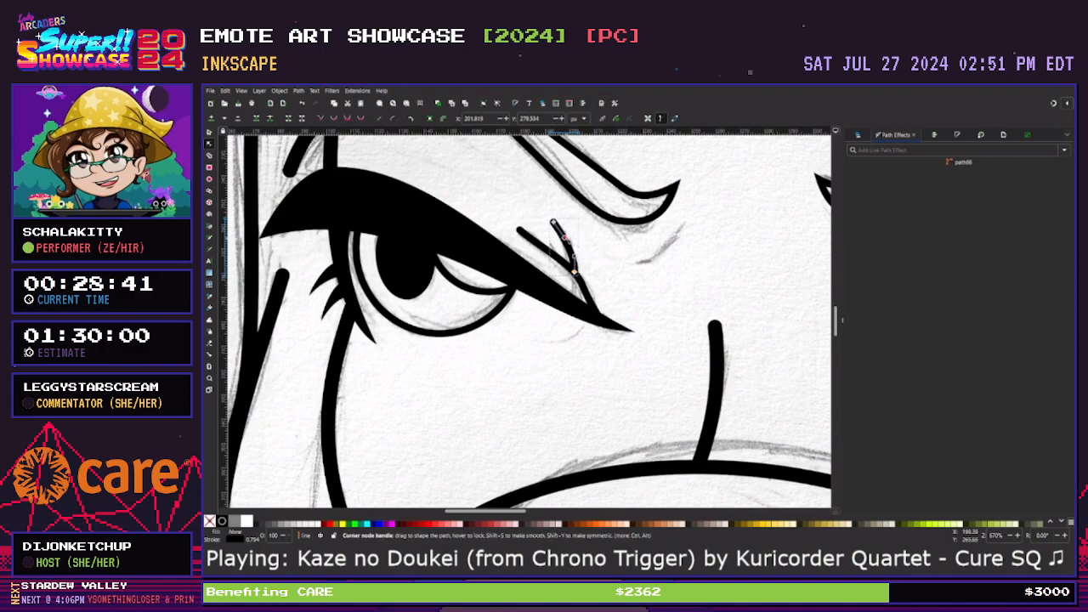
{"action": "left_click", "coordinate": [620, 272]}
{"action": "left_click", "coordinate": [634, 290]}
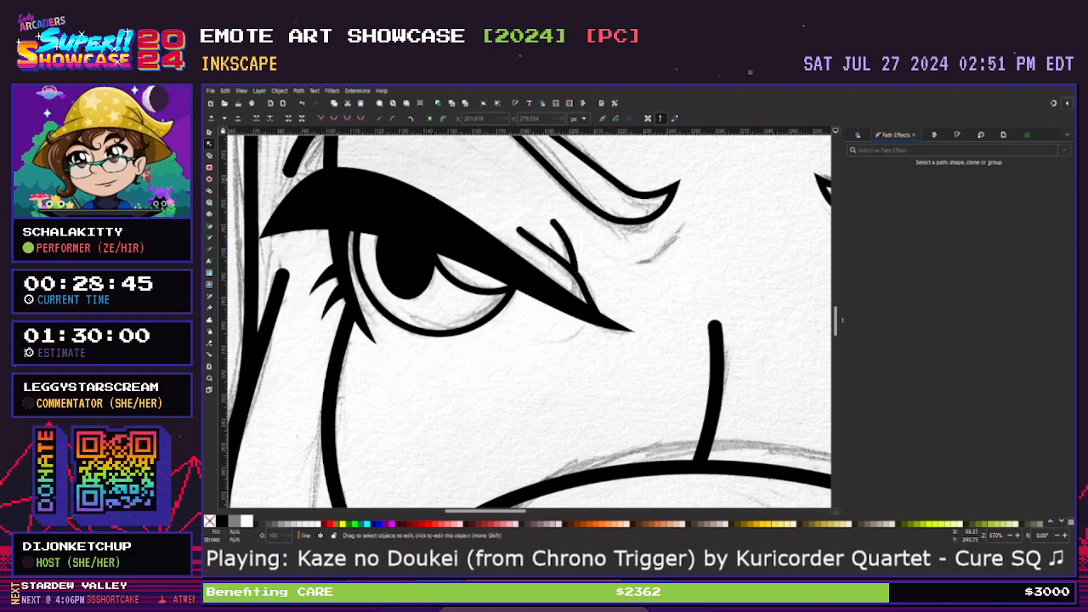
Draw a short line over the sketched crease beneath the eyebrow's inner end, with an added middle node forming a bend
{"action": "key", "text": "b"}
{"action": "left_click", "coordinate": [627, 261]}
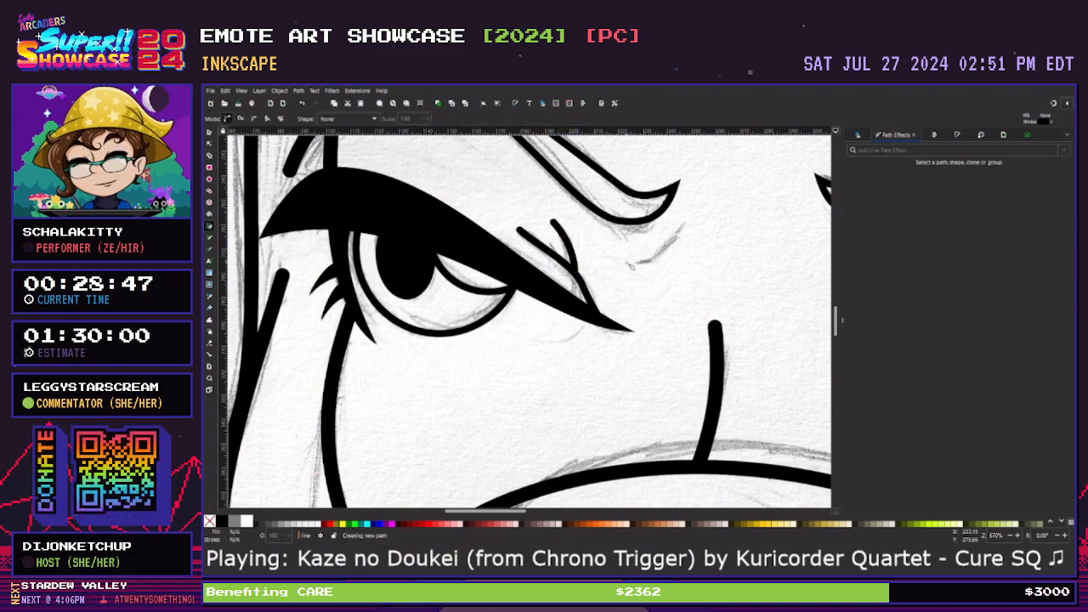
{"action": "double_click", "coordinate": [694, 222]}
{"action": "key", "text": "n"}
{"action": "double_click", "coordinate": [659, 250]}
{"action": "left_click_drag", "start_coordinate": [658, 246], "coordinate": [656, 256]}
{"action": "left_click_drag", "start_coordinate": [692, 223], "coordinate": [690, 221]}
{"action": "left_click_drag", "start_coordinate": [626, 262], "coordinate": [624, 260]}
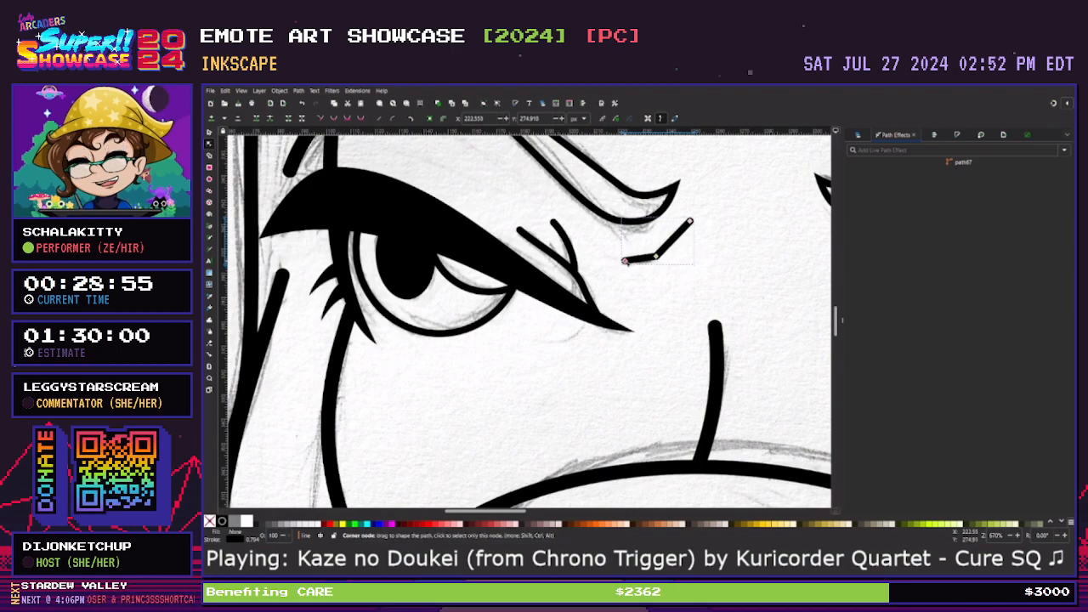
Smooth the middle node of the crease beneath the eyebrow and apply the Taper stroke path effect to the line
{"action": "left_click", "coordinate": [656, 255]}
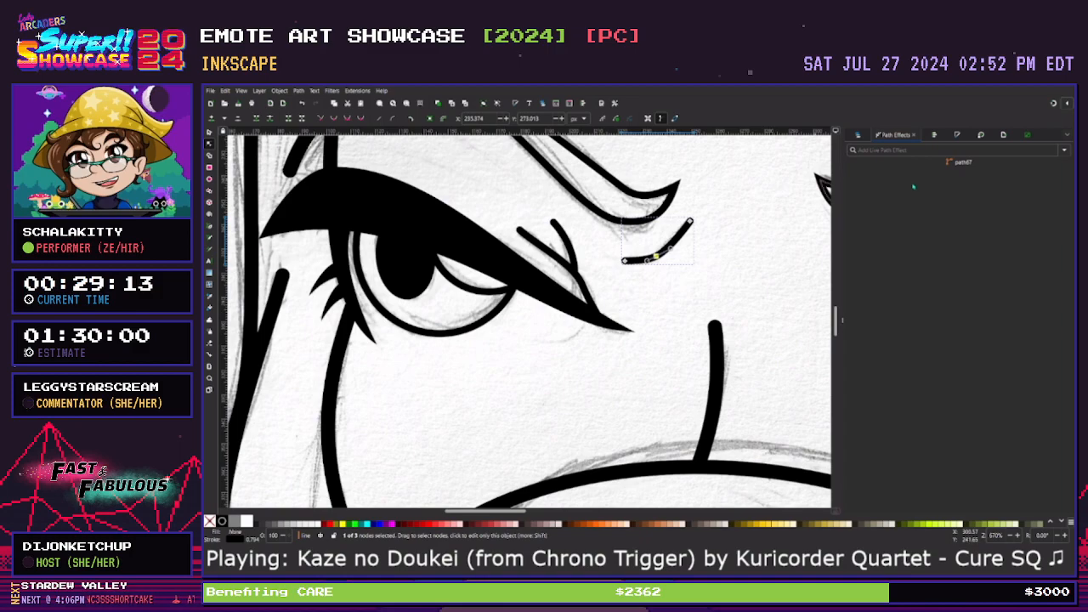
{"action": "left_click", "coordinate": [1064, 150]}
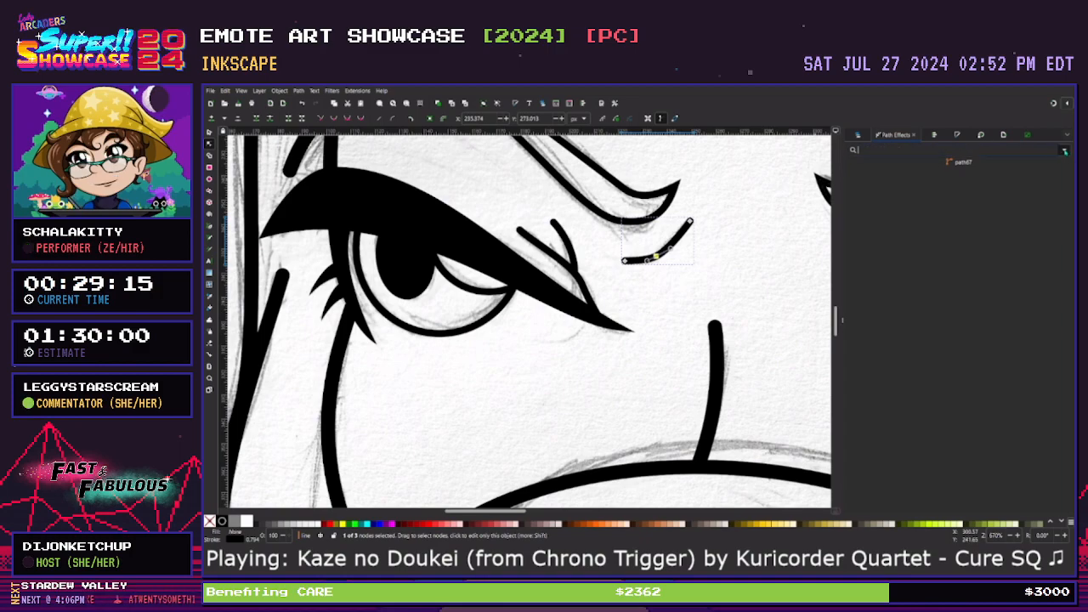
{"action": "left_click", "coordinate": [908, 180]}
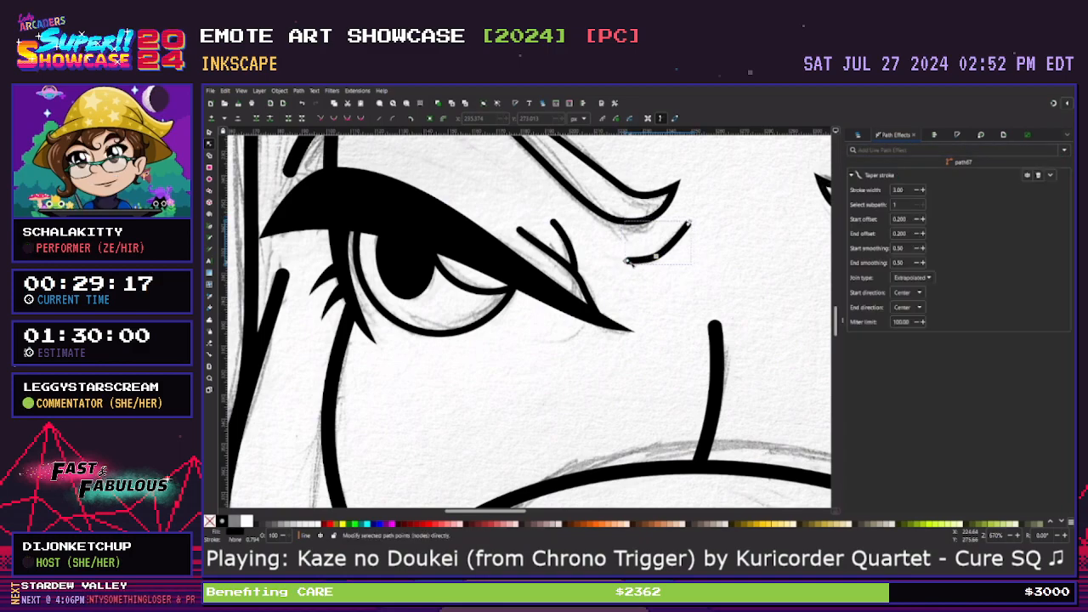
Lengthen the taper at both ends of the short crease under the eyebrow and nudge its end nodes slightly outward
{"action": "mouse_move", "coordinate": [628, 261]}
{"action": "left_mouse_down"}
{"action": "mouse_move", "coordinate": [679, 239]}
{"action": "mouse_move", "coordinate": [669, 250]}
{"action": "left_mouse_up"}
{"action": "left_click", "coordinate": [627, 262]}
{"action": "left_click_drag", "start_coordinate": [626, 261], "coordinate": [617, 257]}
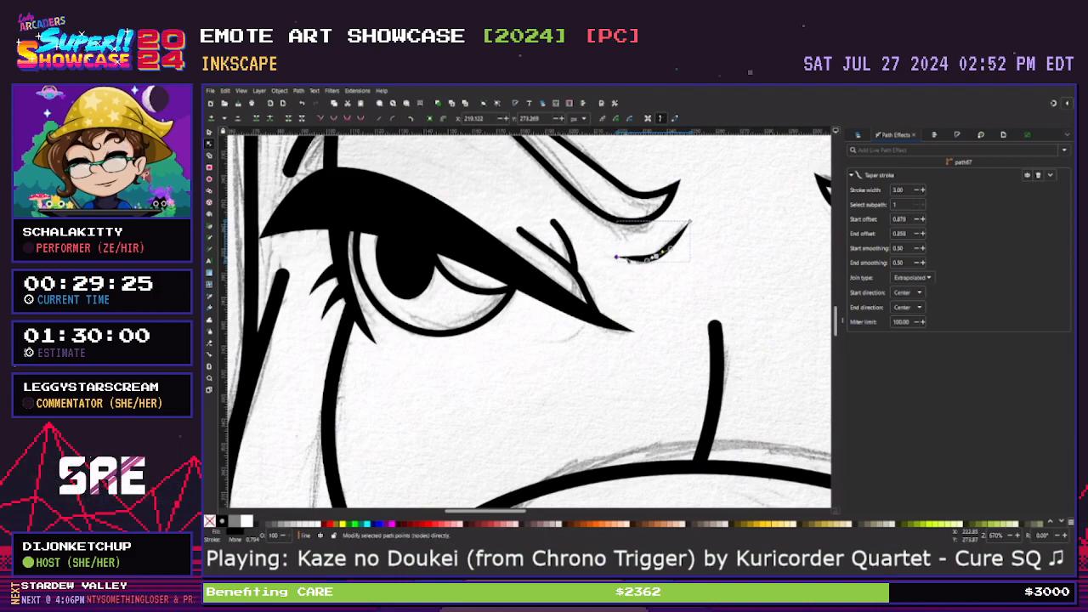
{"action": "left_click_drag", "start_coordinate": [691, 223], "coordinate": [688, 218]}
{"action": "left_click", "coordinate": [675, 292]}
Apply a Taper stroke effect to the longer crease at the eye's inner corner, with start offset about 0.84 and end offset about 0.125
{"action": "left_click", "coordinate": [579, 278]}
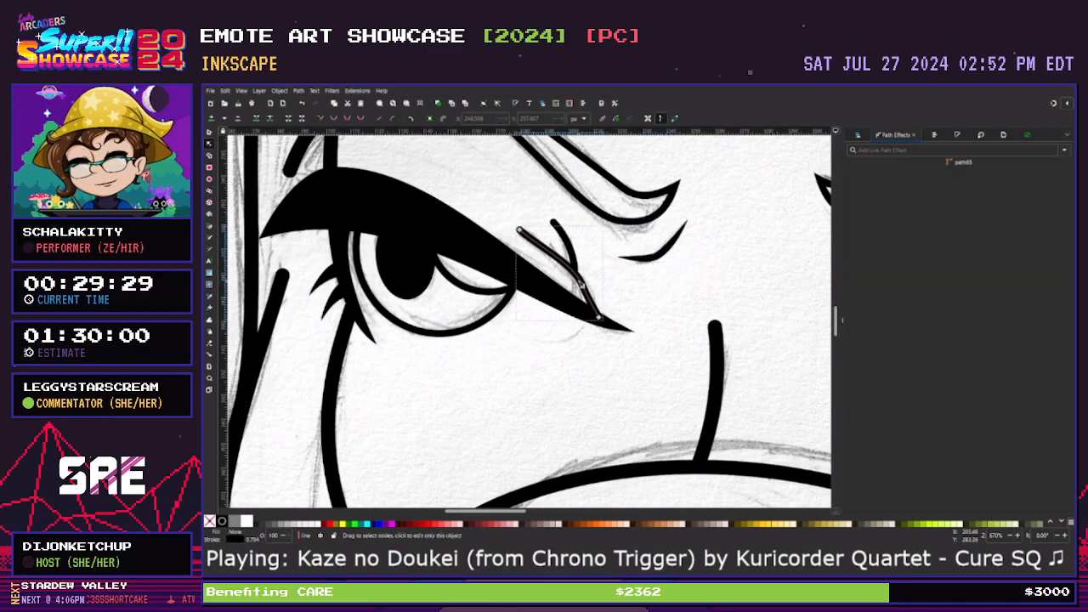
{"action": "left_click", "coordinate": [966, 150]}
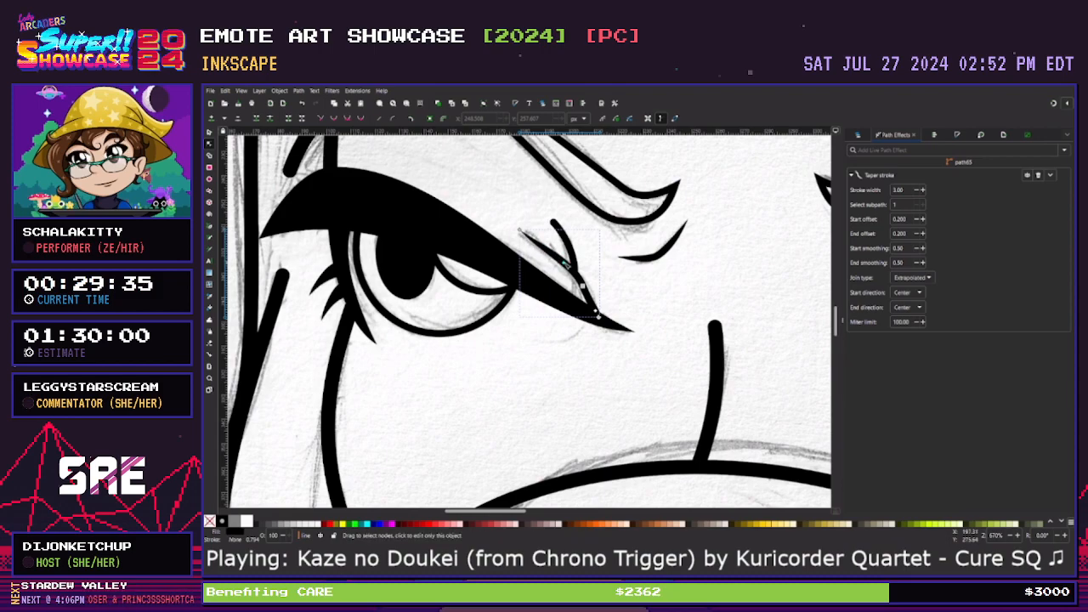
{"action": "left_click_drag", "start_coordinate": [565, 264], "coordinate": [566, 264]}
{"action": "left_click_drag", "start_coordinate": [596, 311], "coordinate": [599, 316]}
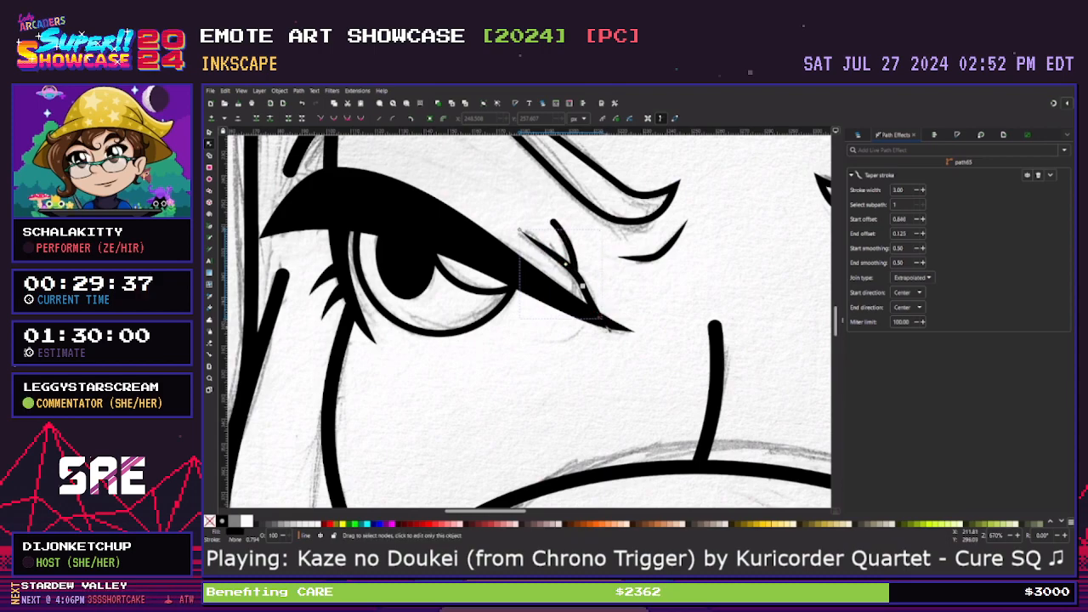
{"action": "left_click", "coordinate": [620, 297]}
Apply a Taper stroke effect to the short branching crease beside the eye, with start offset about 0.88 and end offset 0
{"action": "left_click", "coordinate": [572, 251]}
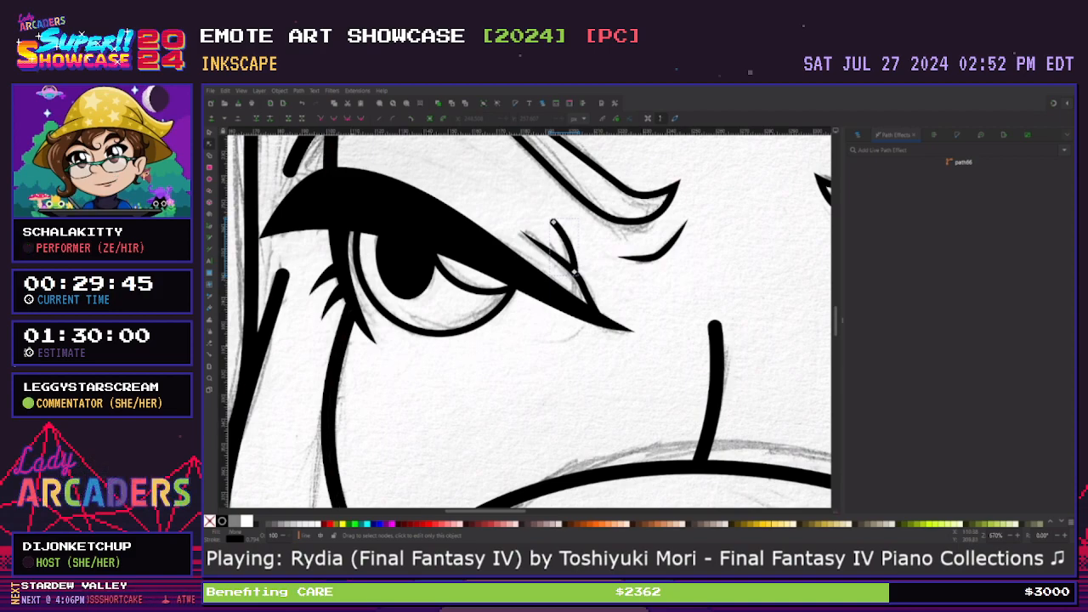
{"action": "left_click", "coordinate": [950, 150]}
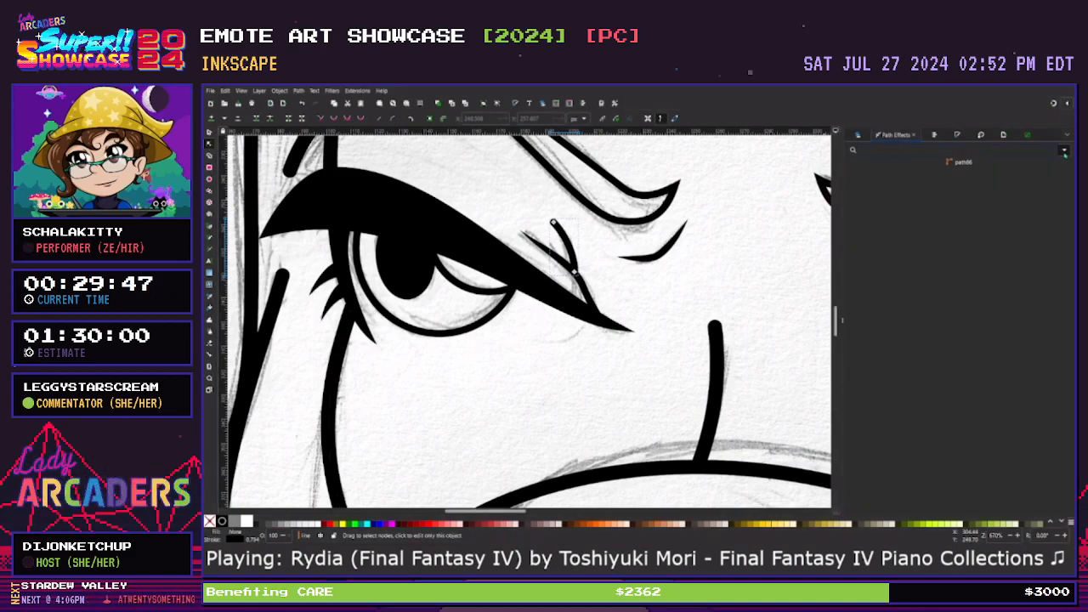
{"action": "left_click", "coordinate": [897, 171]}
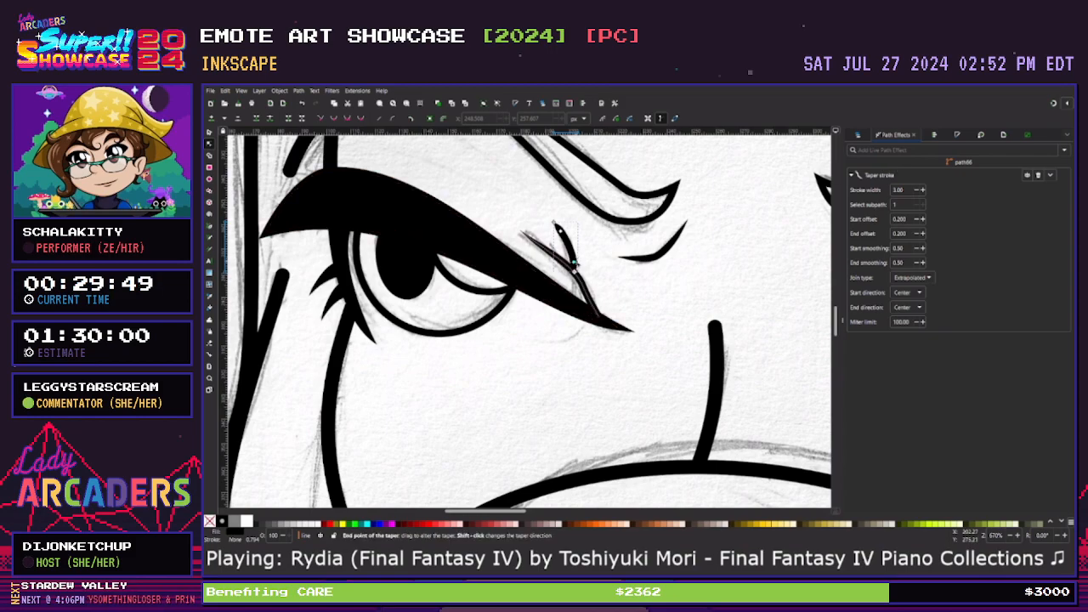
{"action": "left_click_drag", "start_coordinate": [574, 266], "coordinate": [574, 272]}
{"action": "left_click_drag", "start_coordinate": [561, 231], "coordinate": [572, 255]}
{"action": "left_click", "coordinate": [628, 288]}
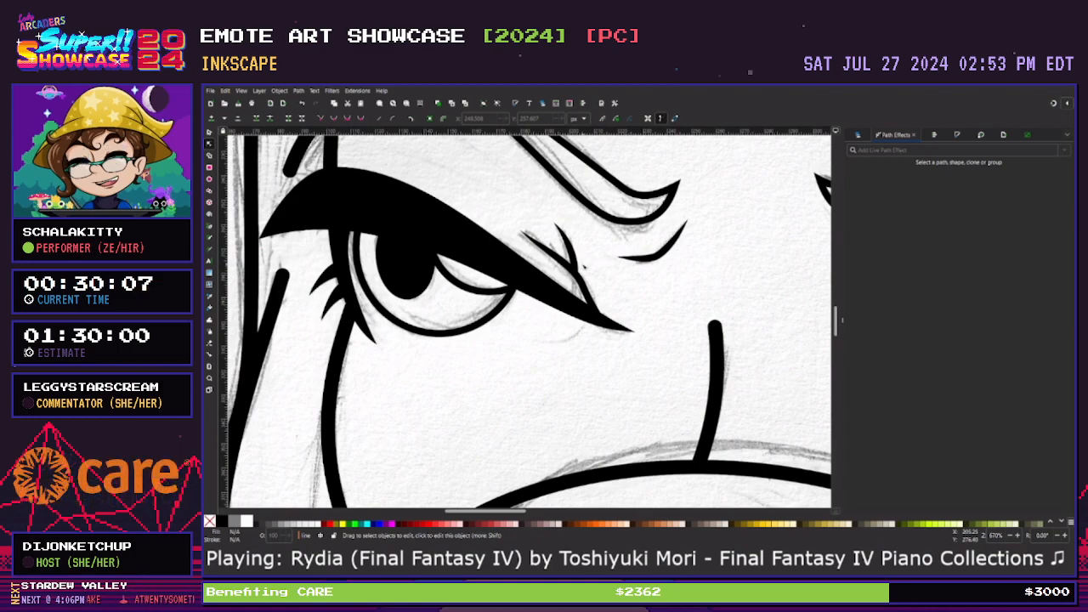
Move the upper end node of the short branching crease slightly outward to adjust its curve
{"action": "left_click", "coordinate": [578, 269]}
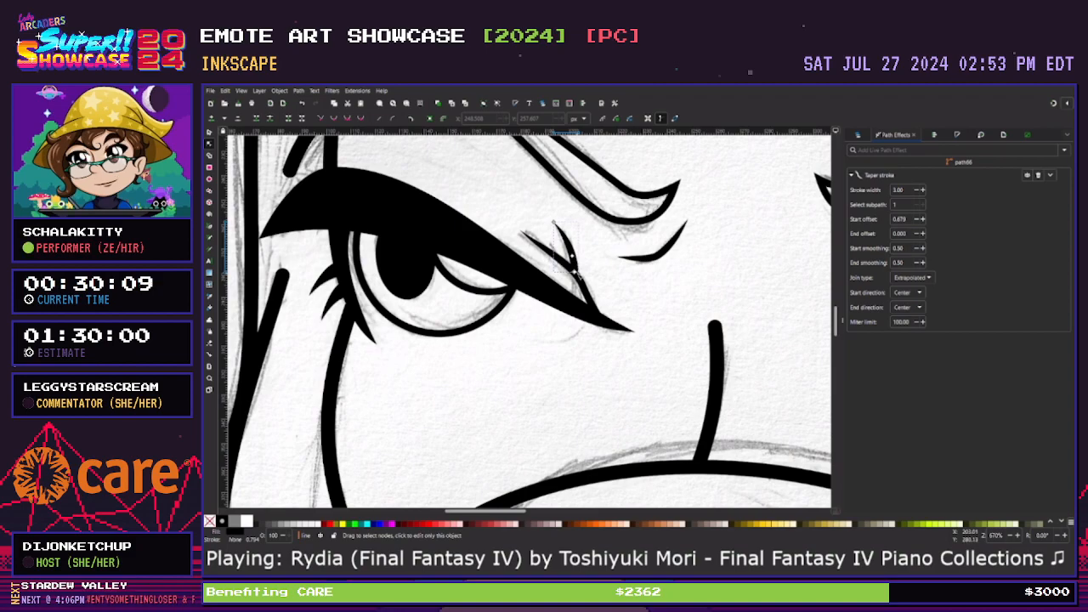
{"action": "left_click", "coordinate": [604, 274]}
{"action": "left_click", "coordinate": [573, 262]}
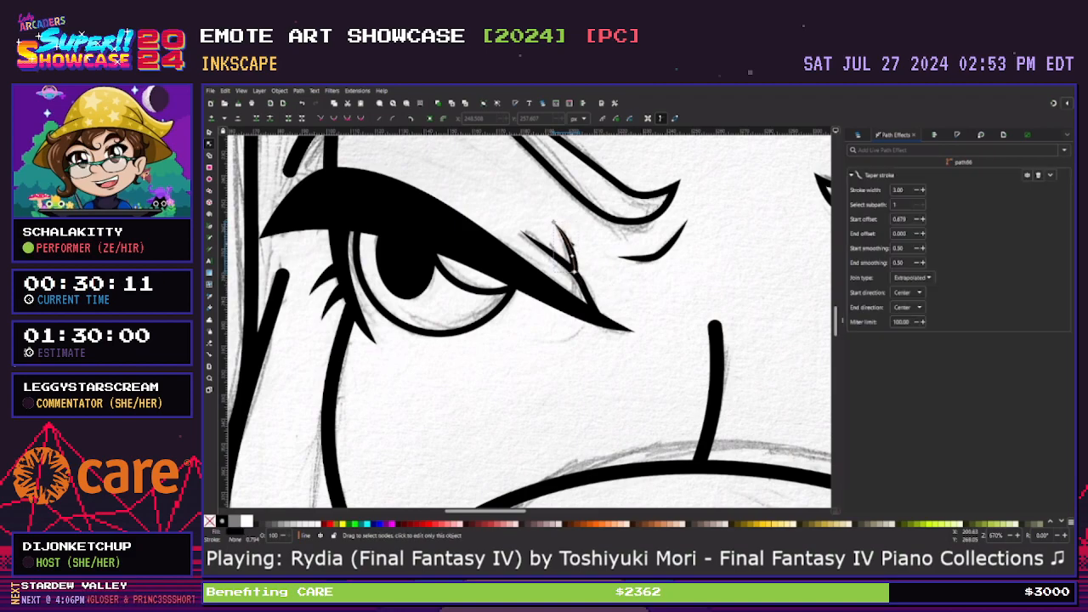
{"action": "left_click_drag", "start_coordinate": [554, 224], "coordinate": [545, 223]}
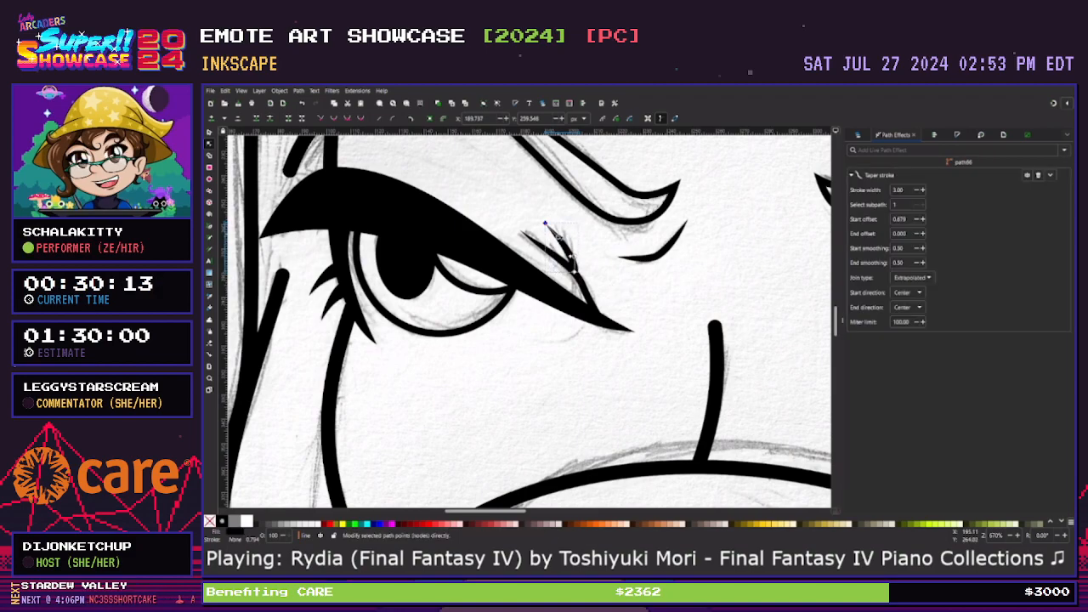
{"action": "left_click", "coordinate": [598, 272]}
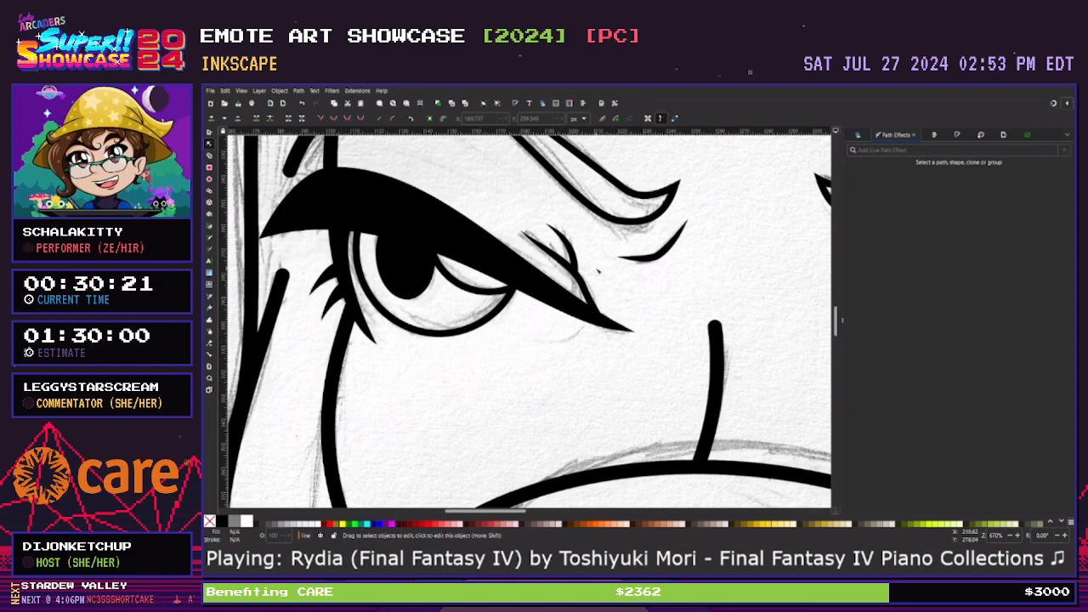
Select all the line art of the finished eye together with its creases and save the drawing
{"action": "key", "text": "minus"}
{"action": "key", "text": "minus"}
{"action": "key", "text": "minus"}
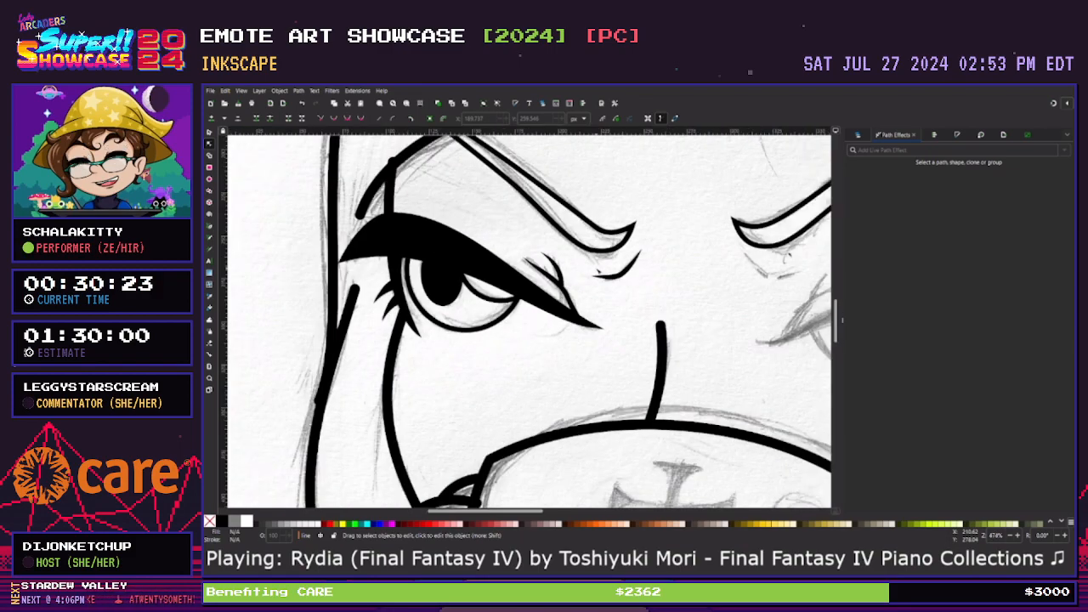
{"action": "left_click", "coordinate": [209, 132]}
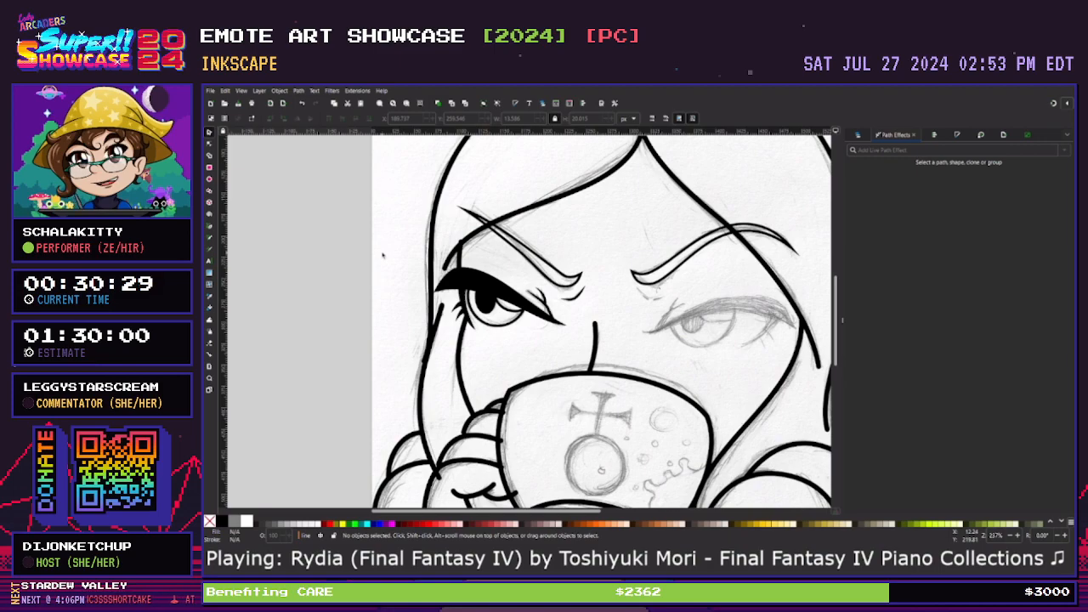
{"action": "left_click_drag", "start_coordinate": [374, 367], "coordinate": [609, 262]}
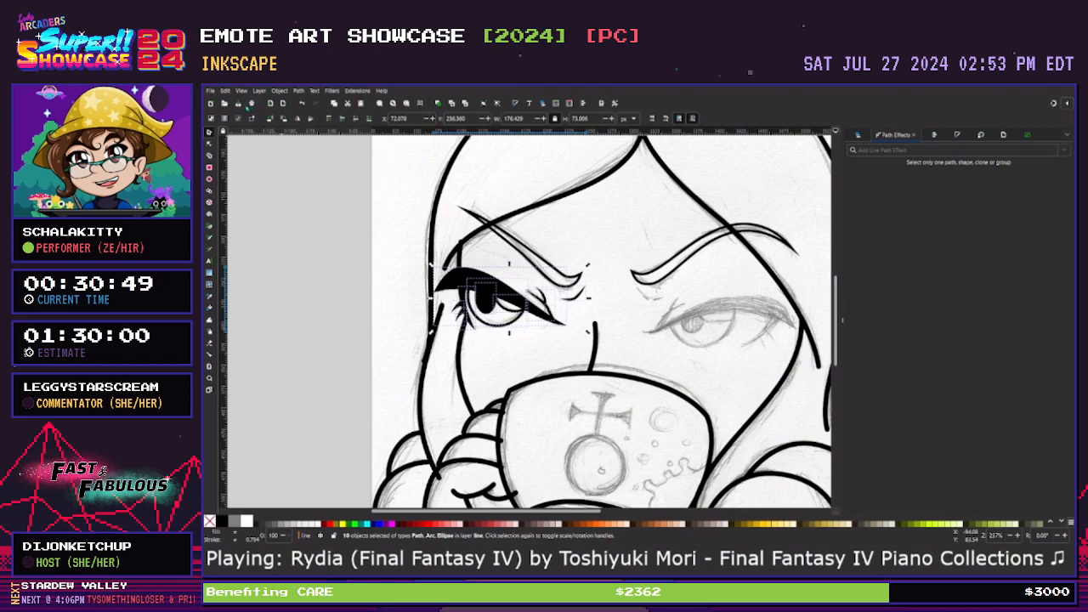
{"action": "key", "text": "ctrl+s"}
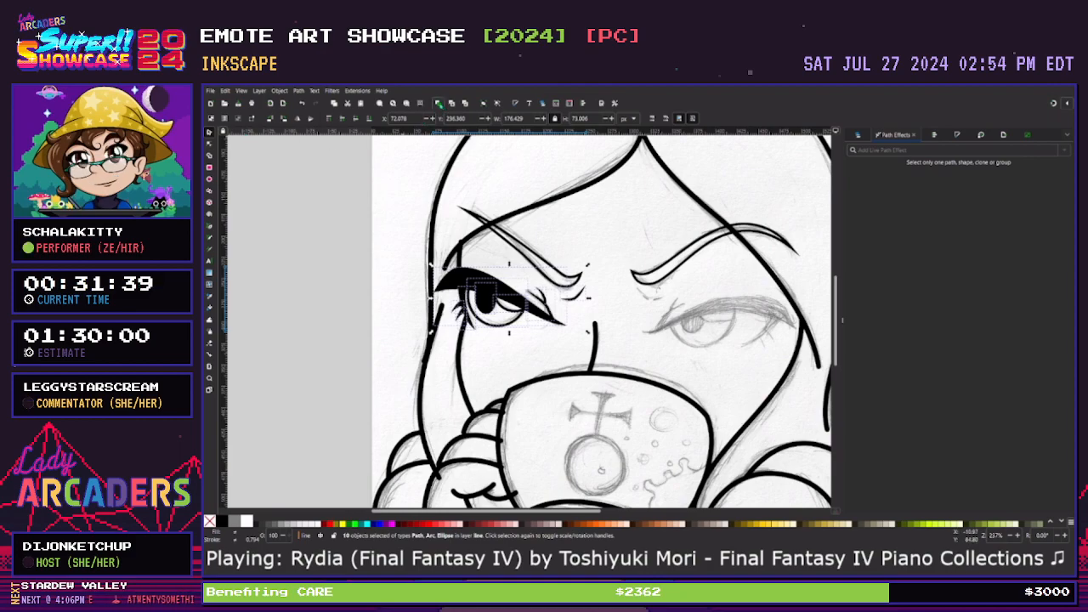
Duplicate the selected eye, flip the copy horizontally and place it over the sketch of the other eye
{"action": "left_click", "coordinate": [440, 104]}
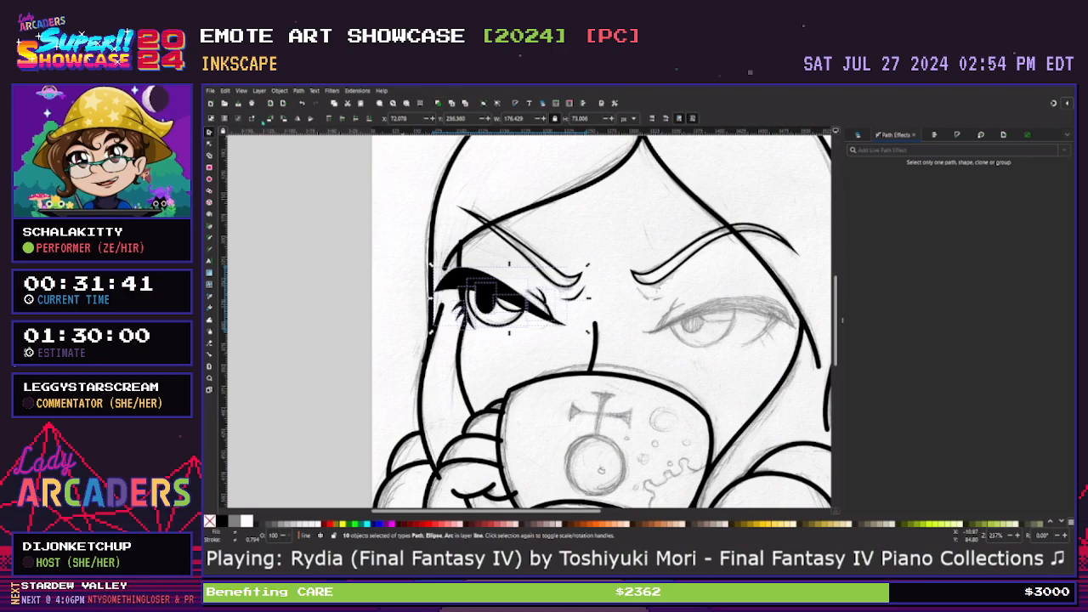
{"action": "key", "text": "ctrl+d"}
{"action": "key", "text": "h"}
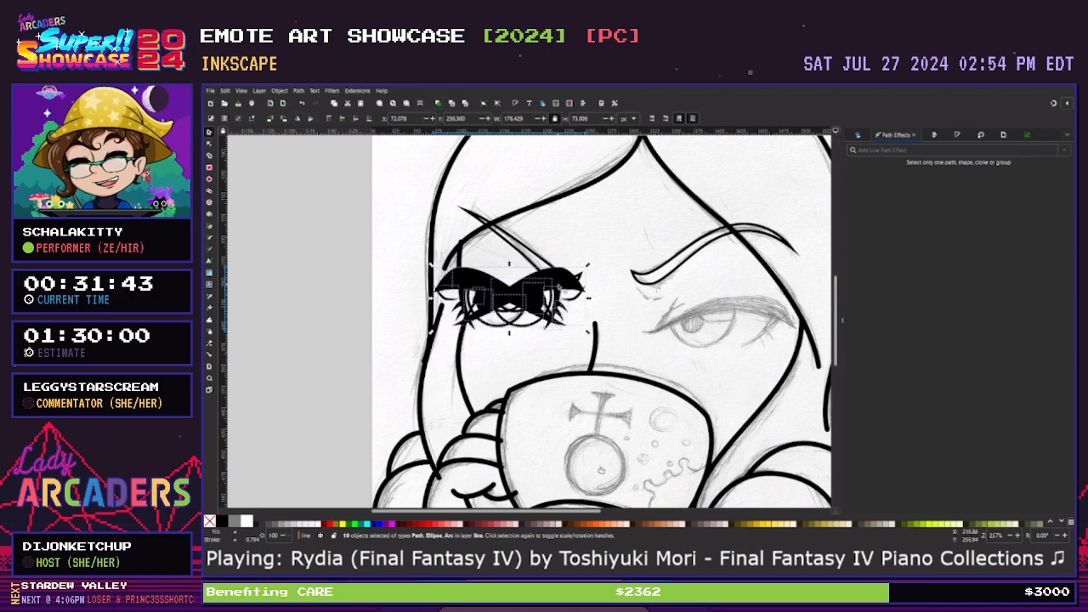
{"action": "mouse_move", "coordinate": [545, 283]}
{"action": "left_mouse_down"}
{"action": "mouse_move", "coordinate": [686, 315]}
{"action": "mouse_move", "coordinate": [741, 314]}
{"action": "mouse_move", "coordinate": [751, 303]}
{"action": "left_mouse_up"}
{"action": "key", "text": "Escape"}
Move the mirrored short crease up beneath the inner end of the second eyebrow
{"action": "left_click", "coordinate": [646, 319]}
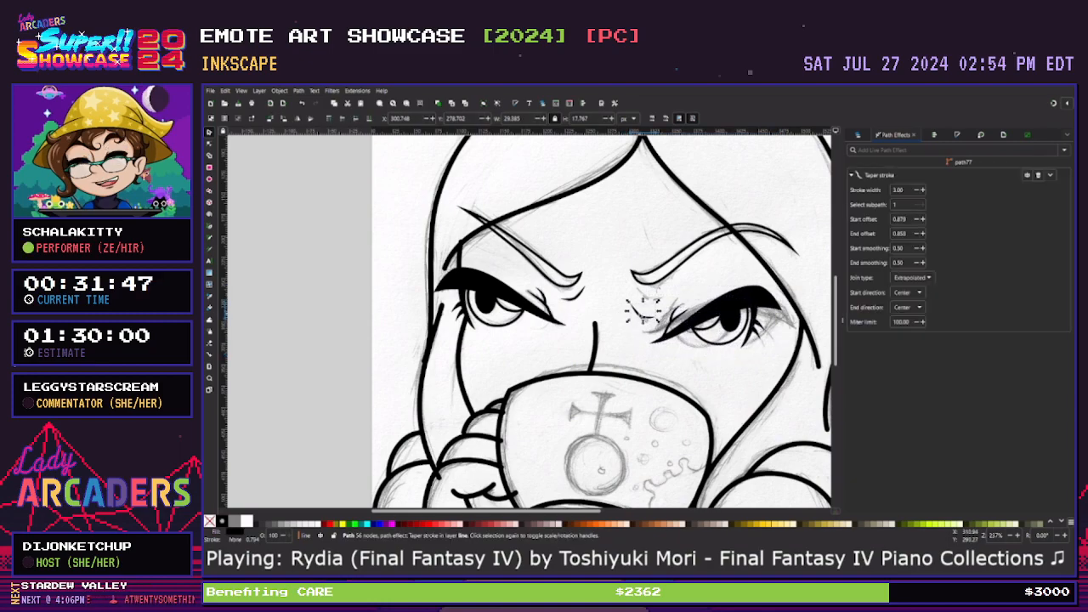
{"action": "left_click_drag", "start_coordinate": [646, 320], "coordinate": [653, 302]}
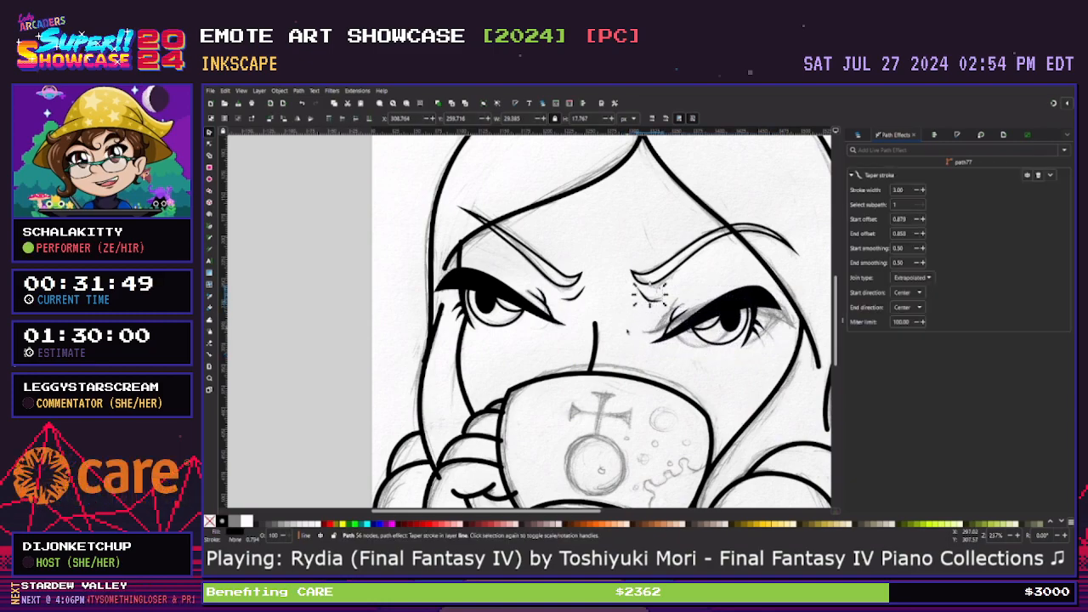
{"action": "key", "text": "Escape"}
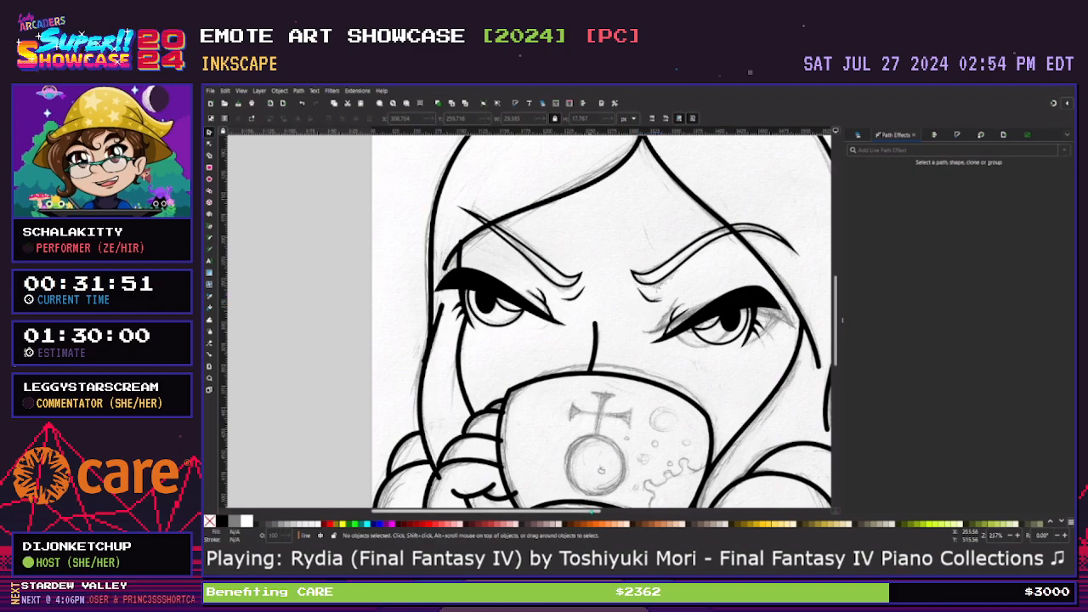
Select the mirrored eye without the crease under the eyebrow and rotate it slightly clockwise to match the sketch
{"action": "left_click_drag", "start_coordinate": [591, 512], "coordinate": [642, 512]}
{"action": "key", "text": "plus"}
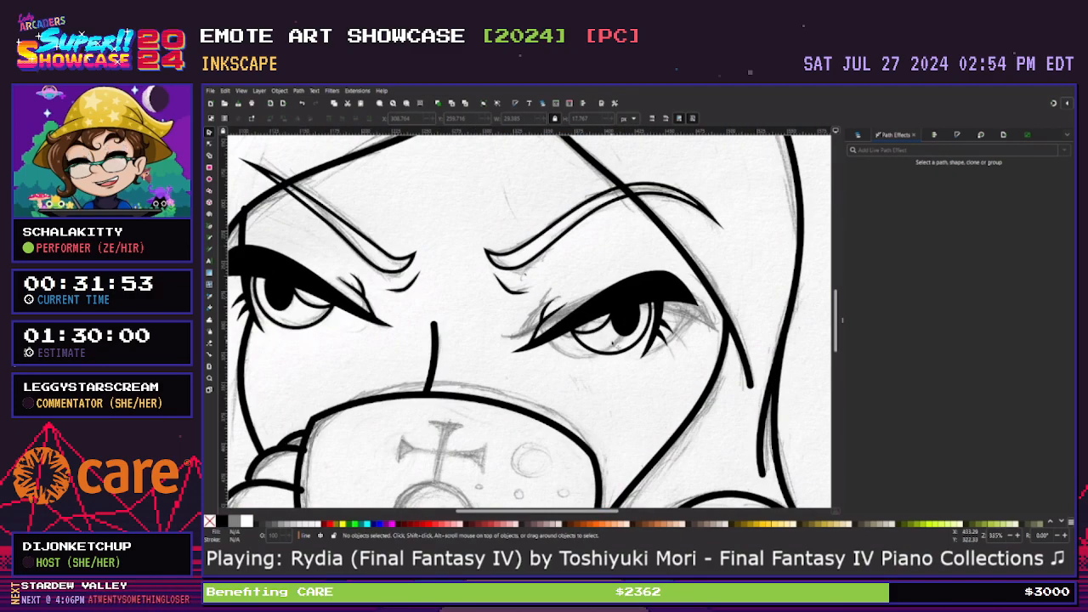
{"action": "left_click_drag", "start_coordinate": [486, 384], "coordinate": [707, 264]}
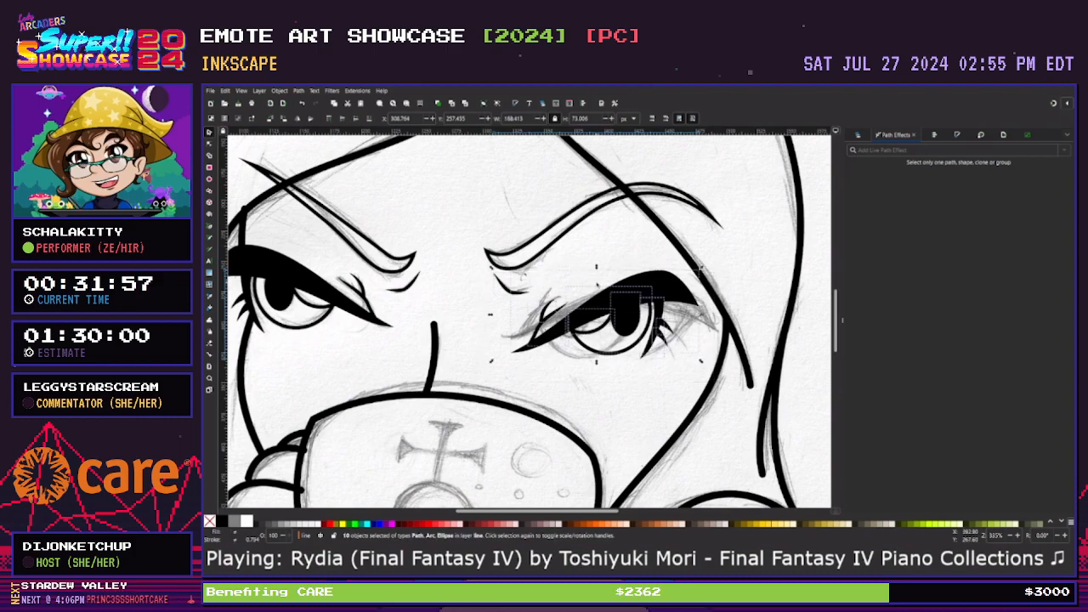
{"action": "left_click", "coordinate": [517, 290], "text": "shift"}
{"action": "left_click", "coordinate": [649, 289]}
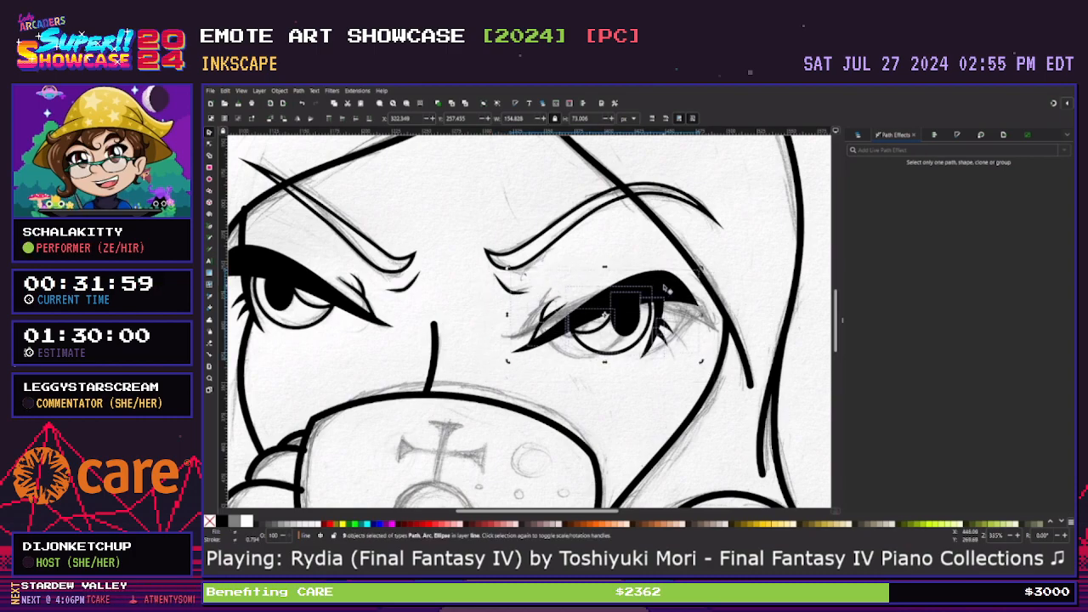
{"action": "left_click_drag", "start_coordinate": [705, 271], "coordinate": [715, 286]}
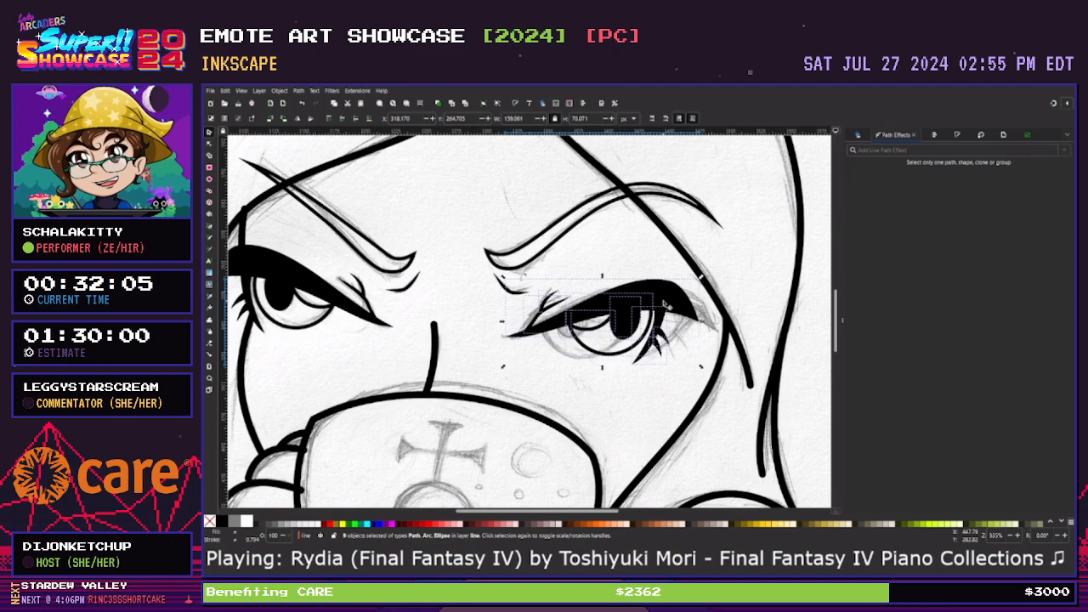
Stretch the mirrored eye's upper lid shape horizontally toward the outer corner, to about 171 px wide
{"action": "left_click", "coordinate": [699, 313]}
{"action": "left_click", "coordinate": [685, 308]}
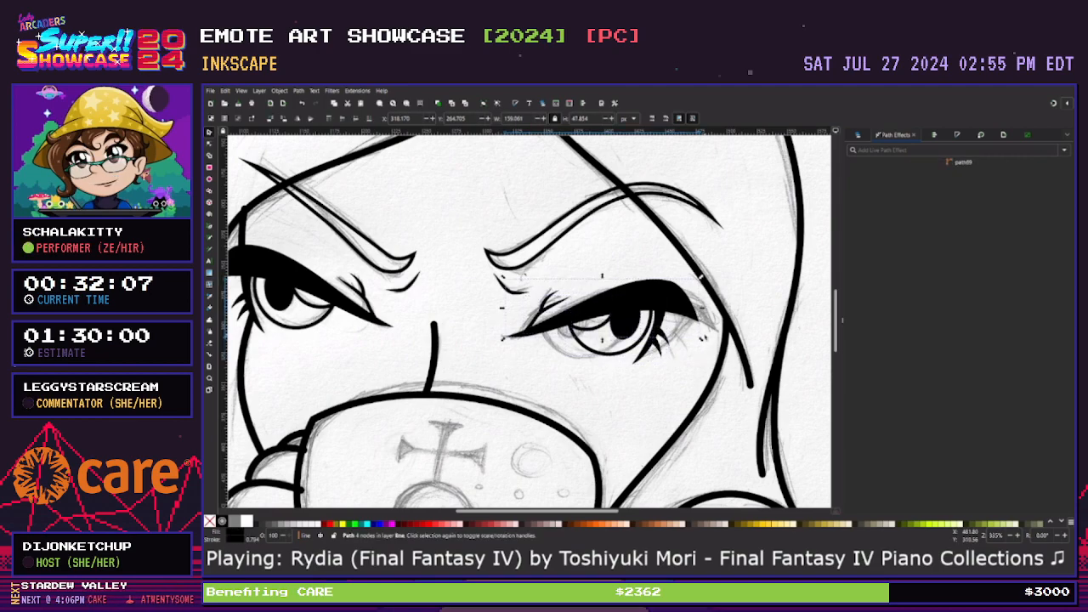
{"action": "left_click_drag", "start_coordinate": [702, 308], "coordinate": [716, 308]}
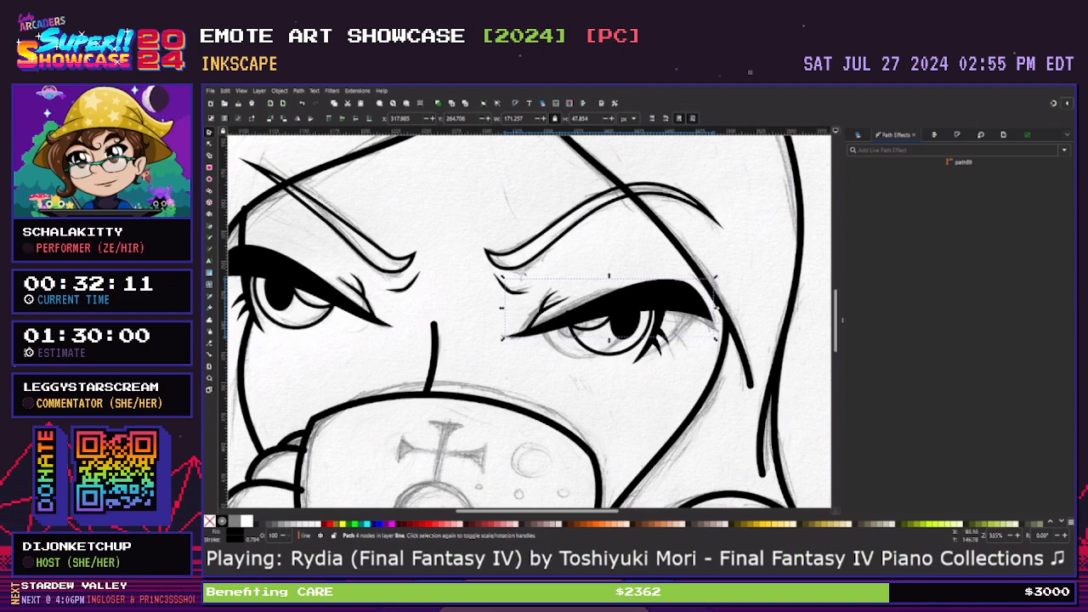
Switch to node editing on the mirrored upper lid shape and set its opacity to 50
{"action": "key", "text": "n"}
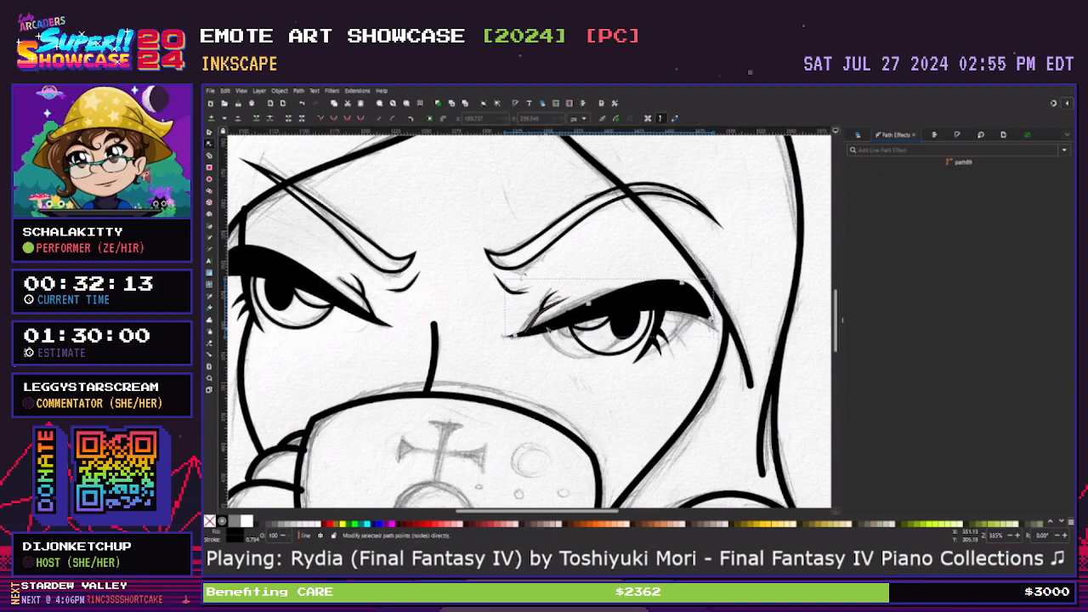
{"action": "left_click", "coordinate": [648, 328]}
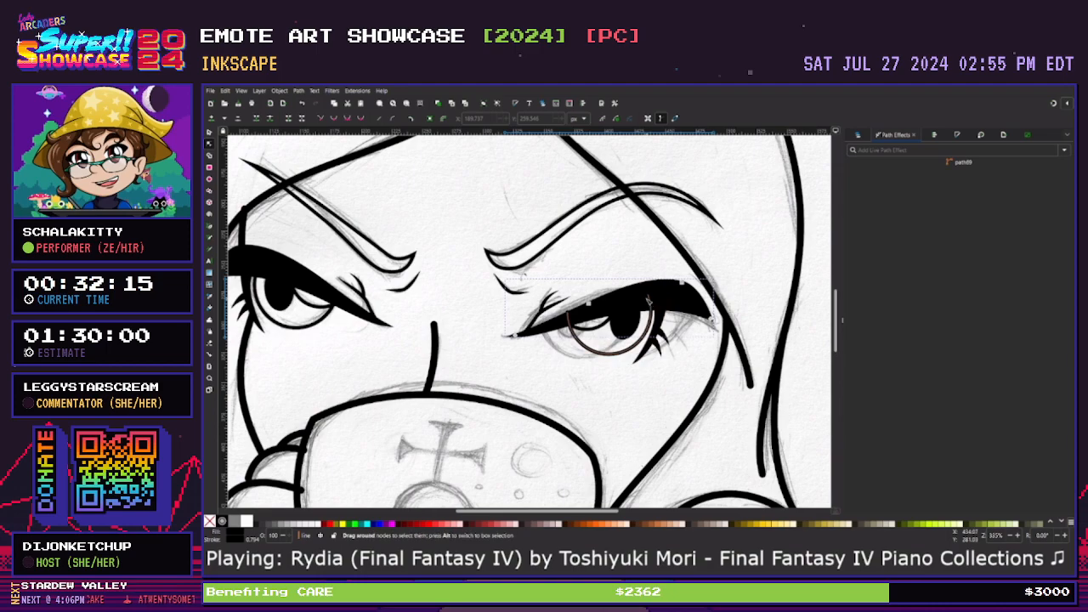
{"action": "left_click", "coordinate": [656, 302]}
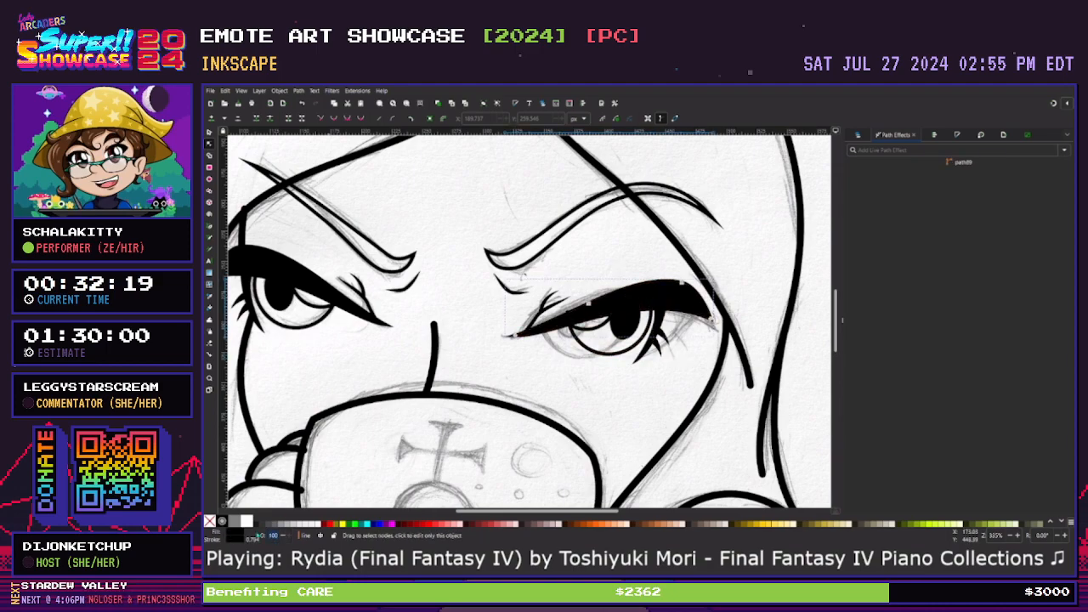
{"action": "key", "text": "Return"}
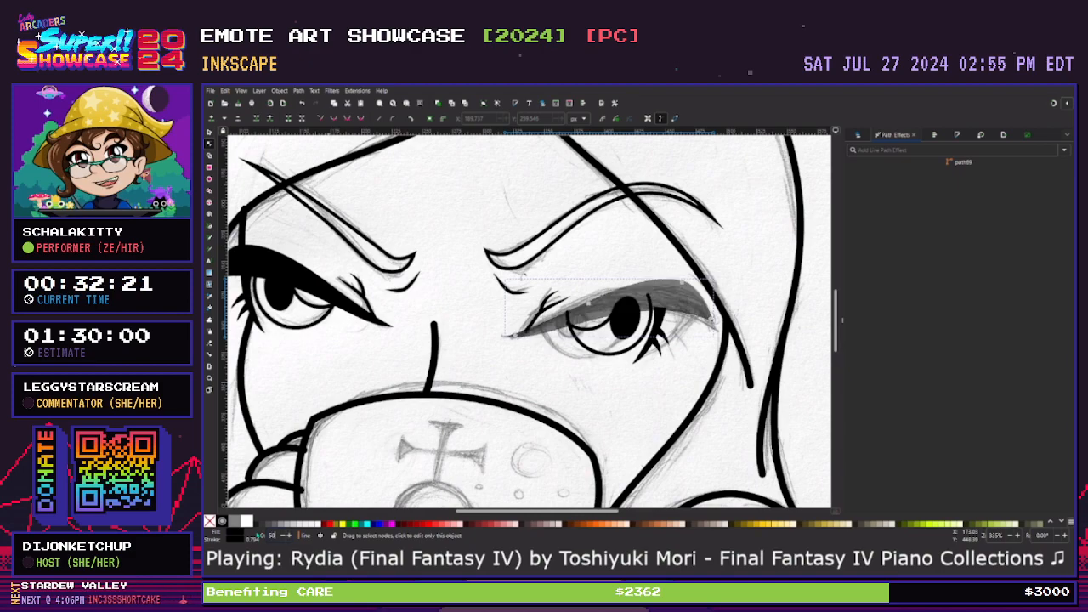
Reshape the mirrored upper lid by moving its corner nodes and upper edge nodes to follow the sketched eyelid
{"action": "left_click", "coordinate": [712, 322]}
{"action": "left_click_drag", "start_coordinate": [712, 322], "coordinate": [714, 324]}
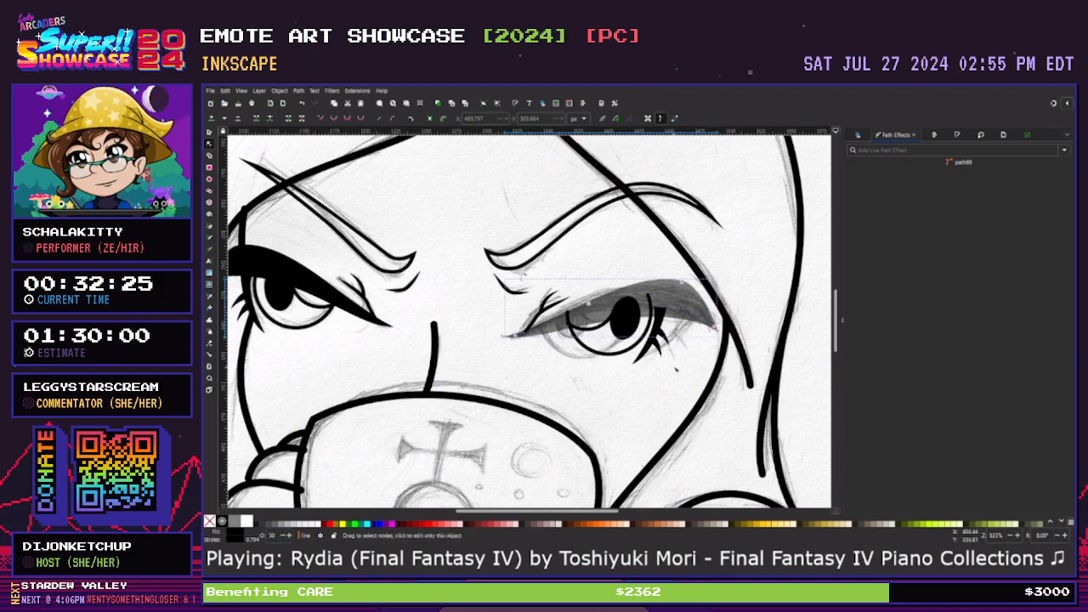
{"action": "scroll", "coordinate": [527, 320], "scroll_direction": "up", "scroll_amount": 1}
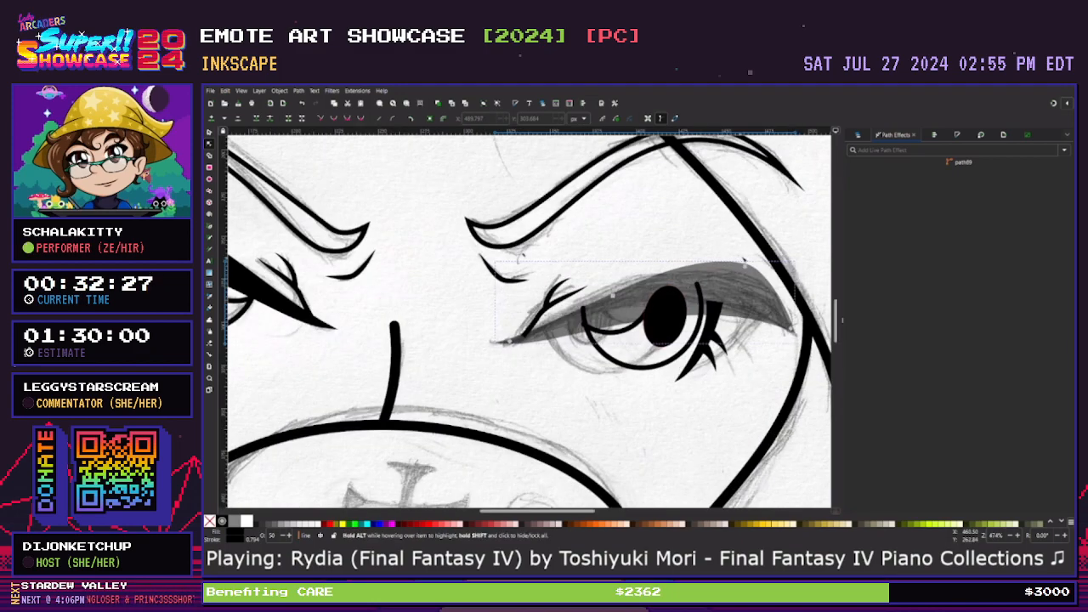
{"action": "left_click", "coordinate": [744, 266]}
{"action": "left_click_drag", "start_coordinate": [744, 266], "coordinate": [743, 271]}
{"action": "left_click_drag", "start_coordinate": [618, 296], "coordinate": [605, 295]}
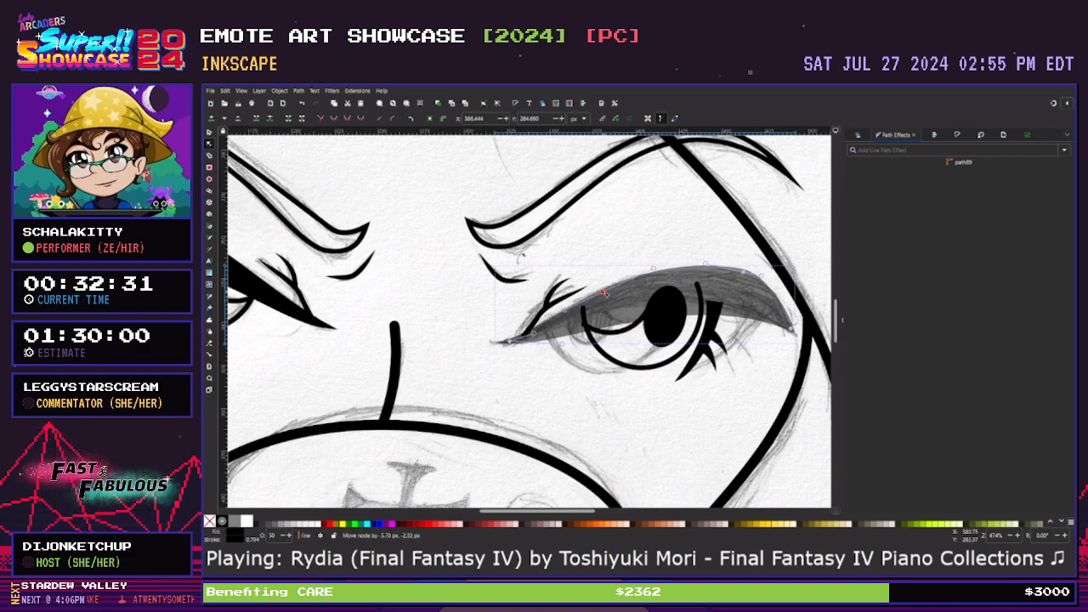
{"action": "left_click_drag", "start_coordinate": [509, 342], "coordinate": [506, 345]}
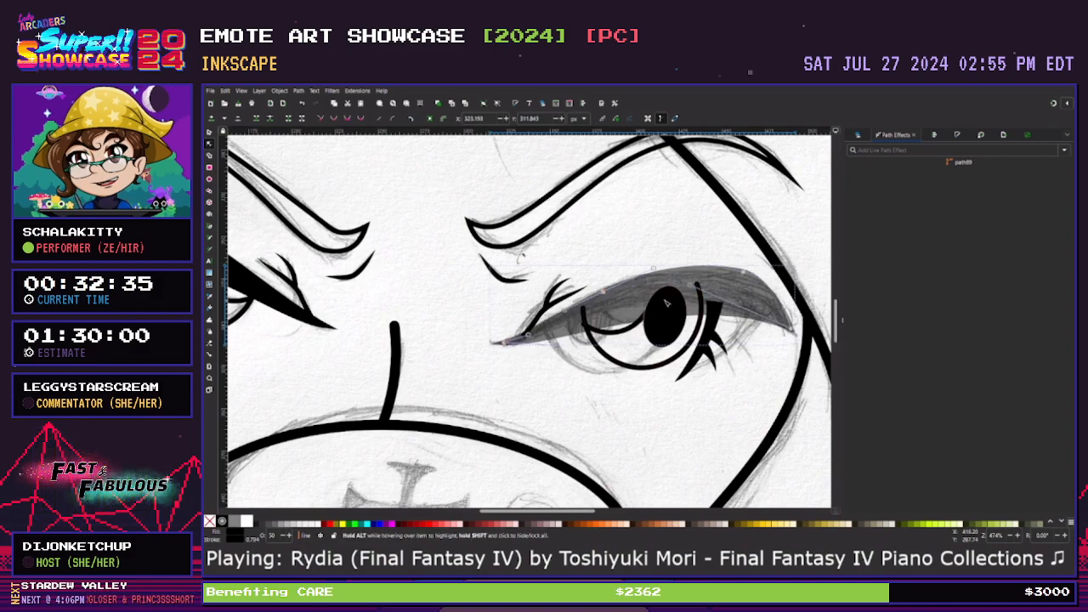
Adjust the curve handle on the mirrored upper lid's top edge to match the sketched eyelid and deselect the shape
{"action": "left_click_drag", "start_coordinate": [691, 286], "coordinate": [640, 253]}
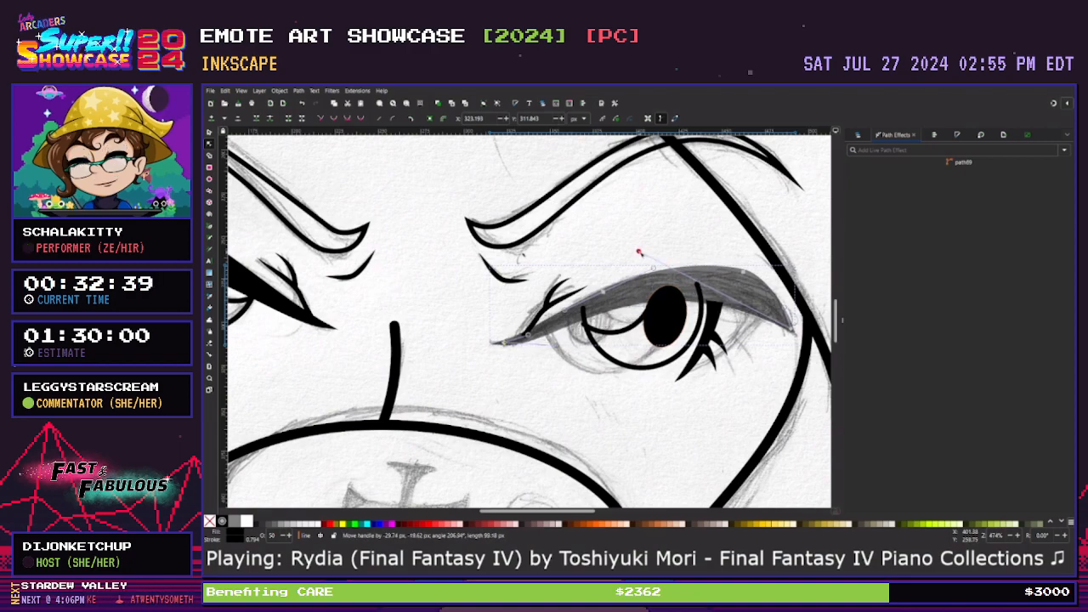
{"action": "left_click", "coordinate": [716, 393]}
{"action": "left_click", "coordinate": [715, 405]}
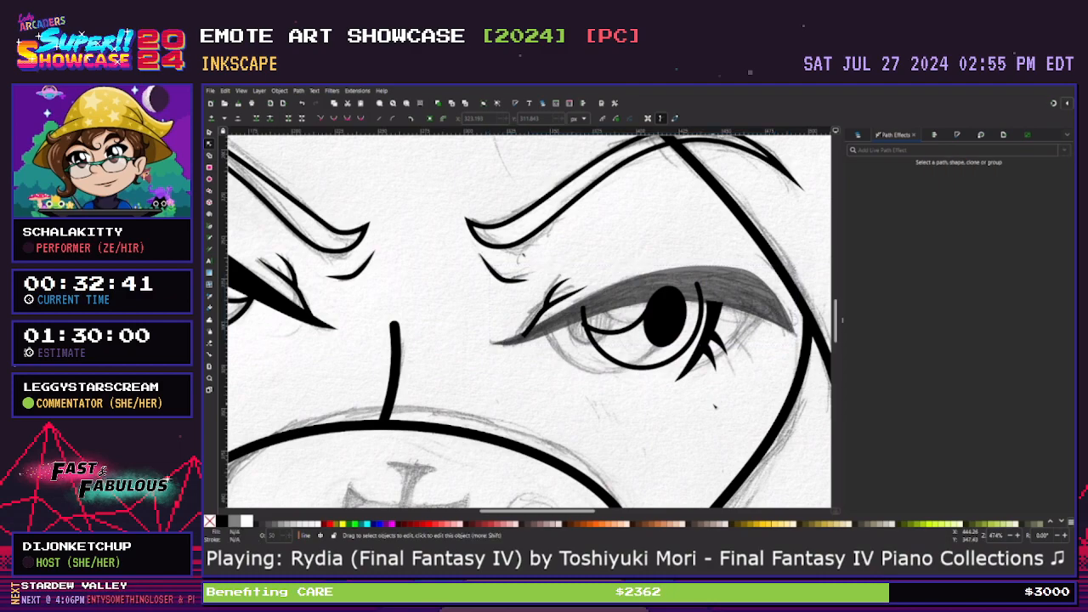
Nudge the short crease branch at the mirrored eye's inner corner slightly toward the nose
{"action": "left_click", "coordinate": [535, 318]}
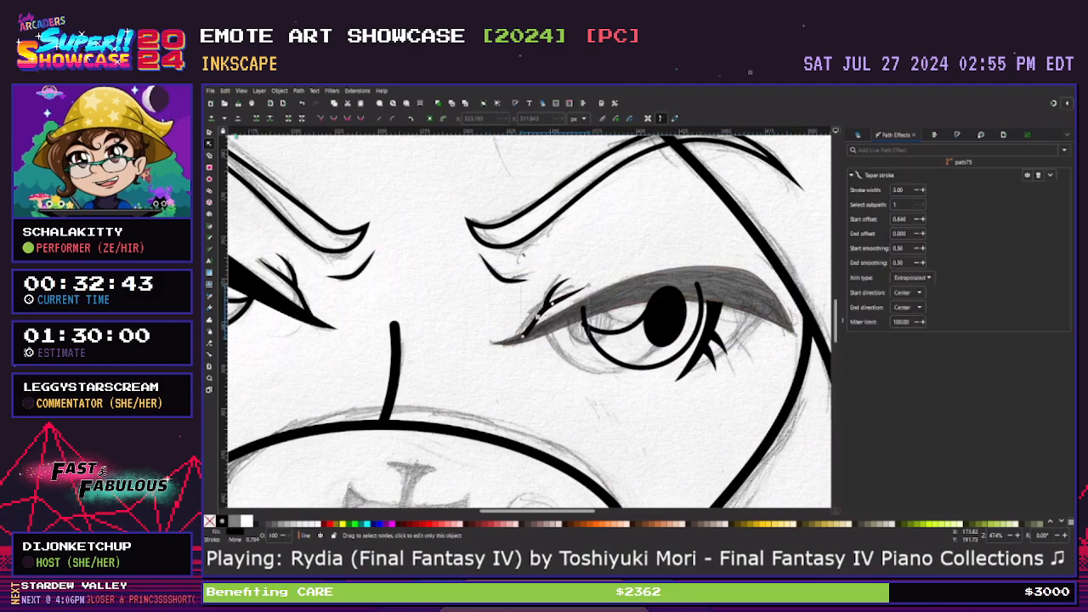
{"action": "key", "text": "s"}
{"action": "left_click_drag", "start_coordinate": [539, 324], "coordinate": [535, 323]}
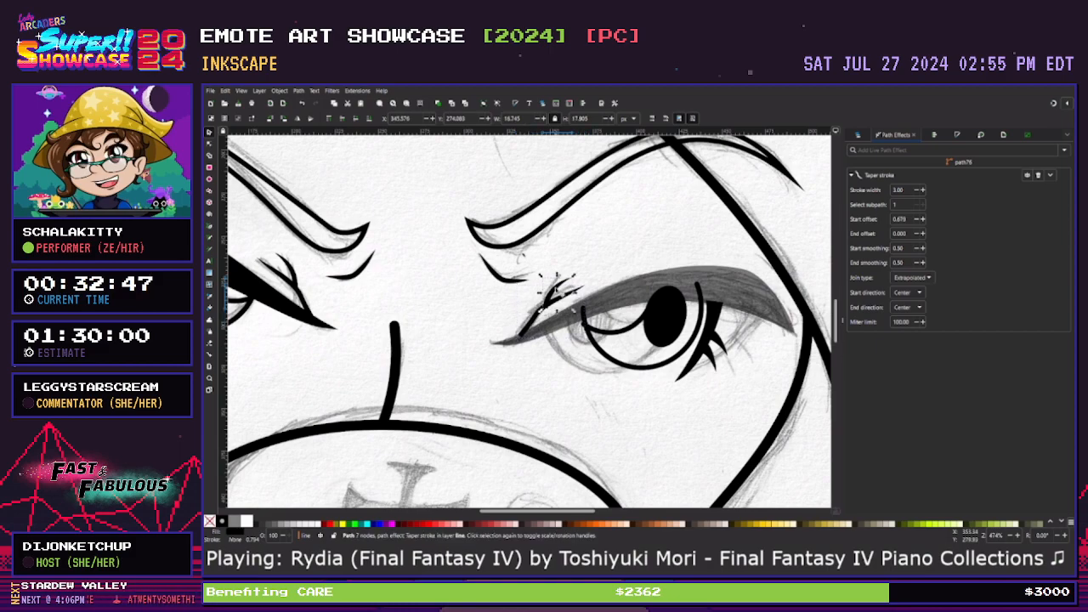
{"action": "double_click", "coordinate": [544, 302]}
{"action": "key", "text": "s"}
{"action": "left_click_drag", "start_coordinate": [559, 285], "coordinate": [556, 284]}
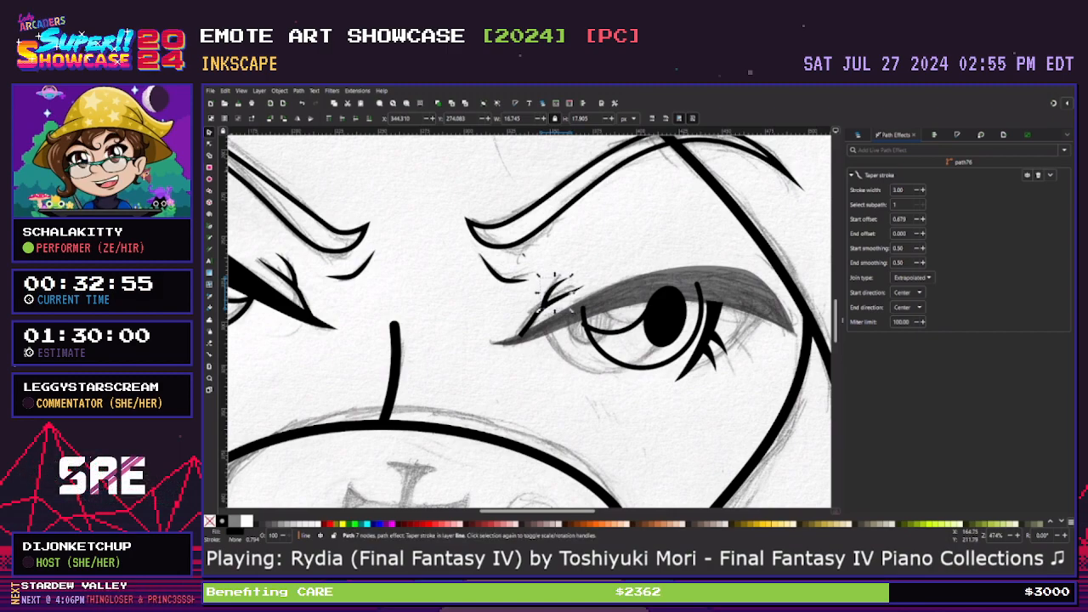
Select both crease strokes at the mirrored eye's inner corner and shift them together slightly toward the nose
{"action": "left_click", "coordinate": [209, 144]}
{"action": "left_click", "coordinate": [526, 331]}
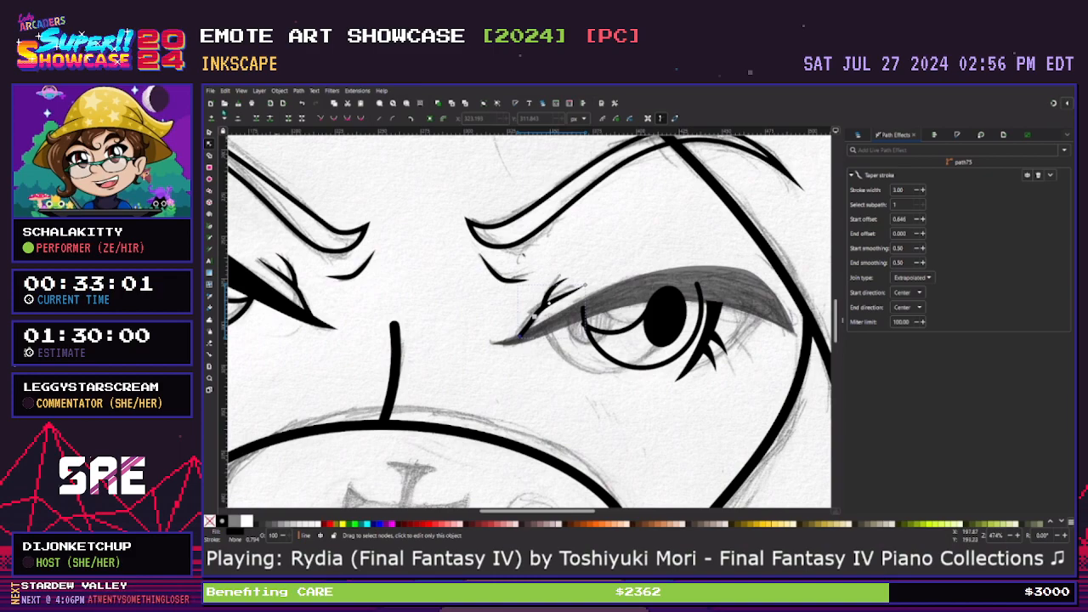
{"action": "key", "text": "s"}
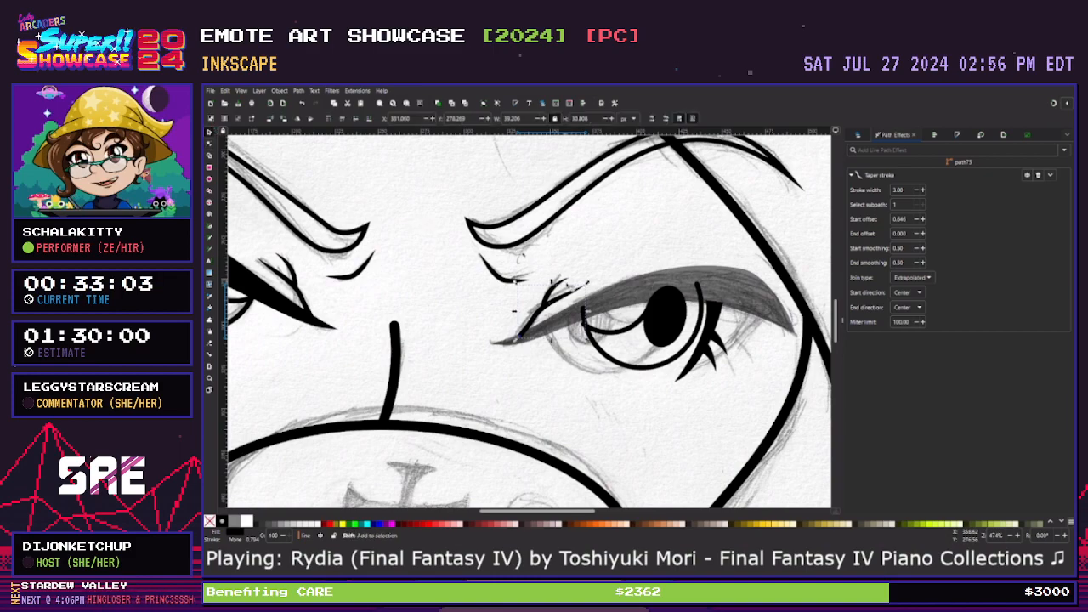
{"action": "left_click", "coordinate": [565, 283], "text": "shift"}
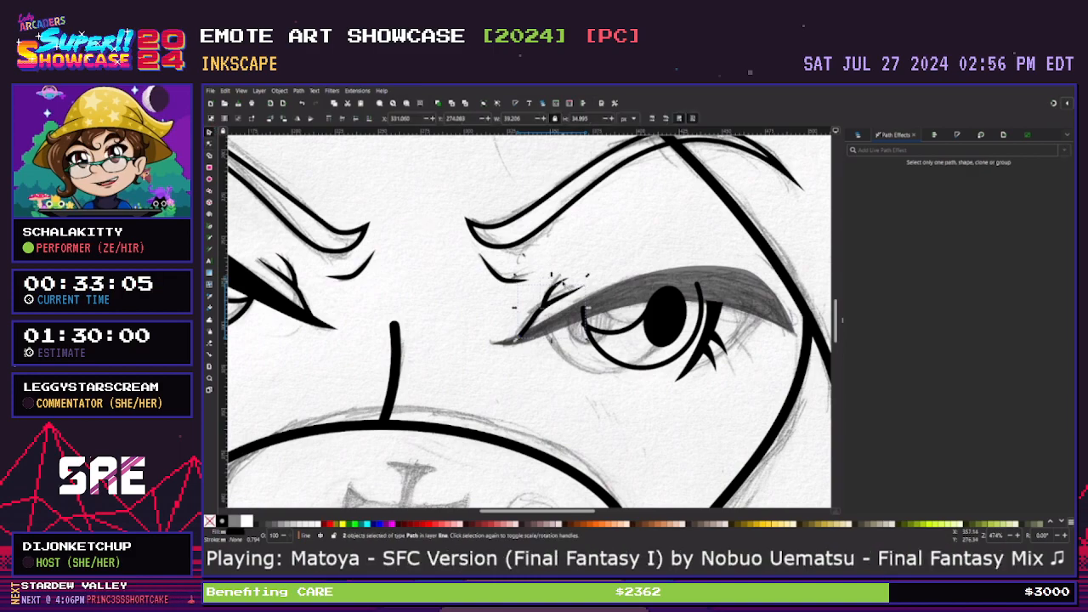
{"action": "left_click_drag", "start_coordinate": [561, 297], "coordinate": [557, 298]}
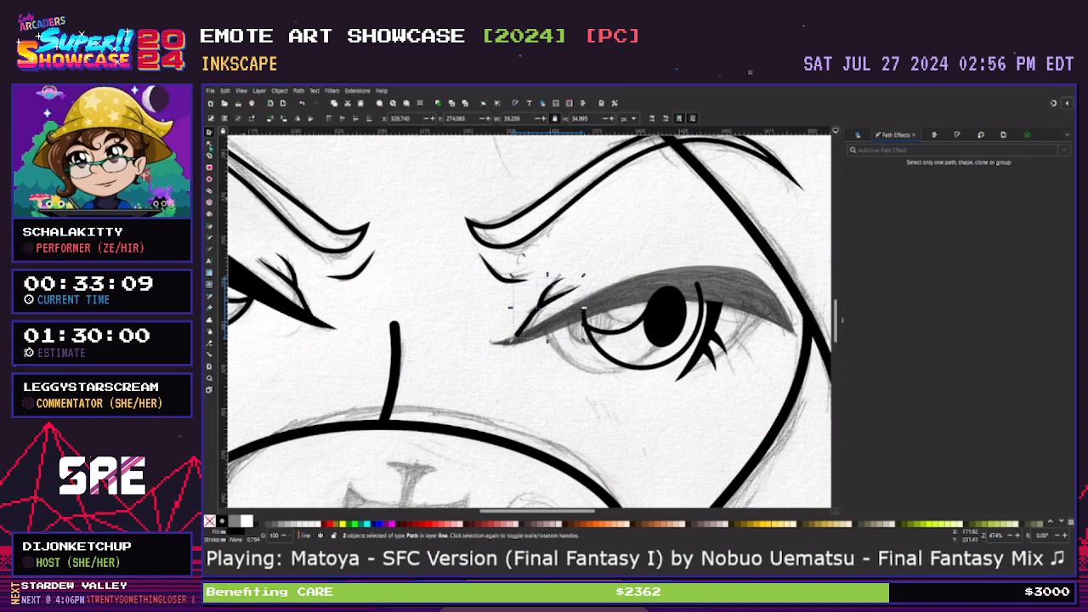
Adjust the taper at the long crease's lower end to an end offset of 0.266 and deselect the stroke
{"action": "key", "text": "n"}
{"action": "left_click", "coordinate": [536, 371]}
{"action": "left_click", "coordinate": [521, 335]}
{"action": "left_click_drag", "start_coordinate": [518, 337], "coordinate": [515, 339]}
{"action": "left_click", "coordinate": [501, 372]}
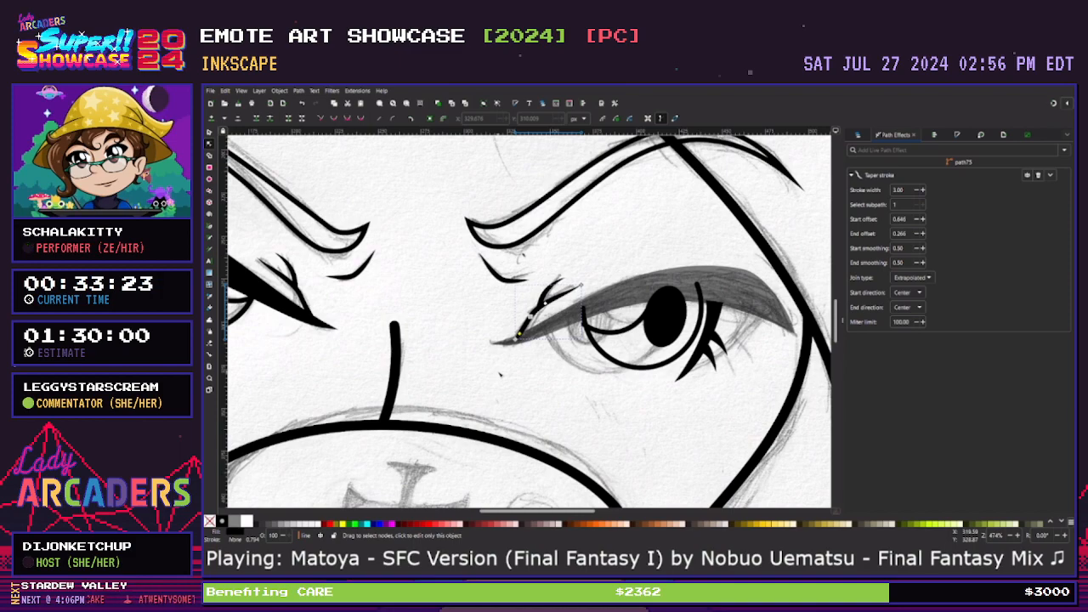
{"action": "left_click", "coordinate": [497, 368]}
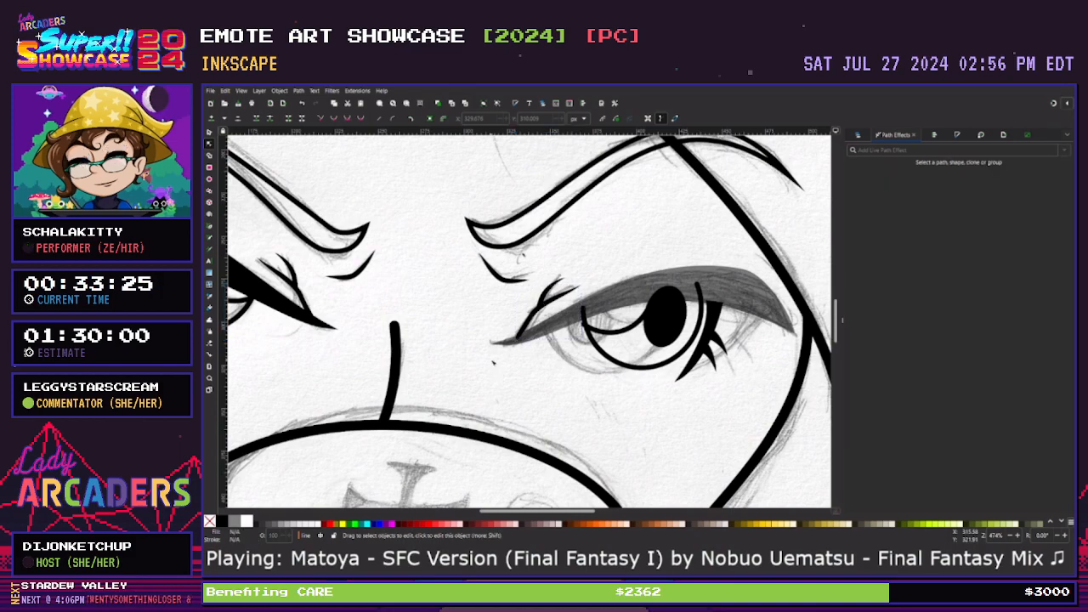
Move the inner-corner creases slightly up and outward to line up with the sketched crease above the lid
{"action": "key", "text": "plus"}
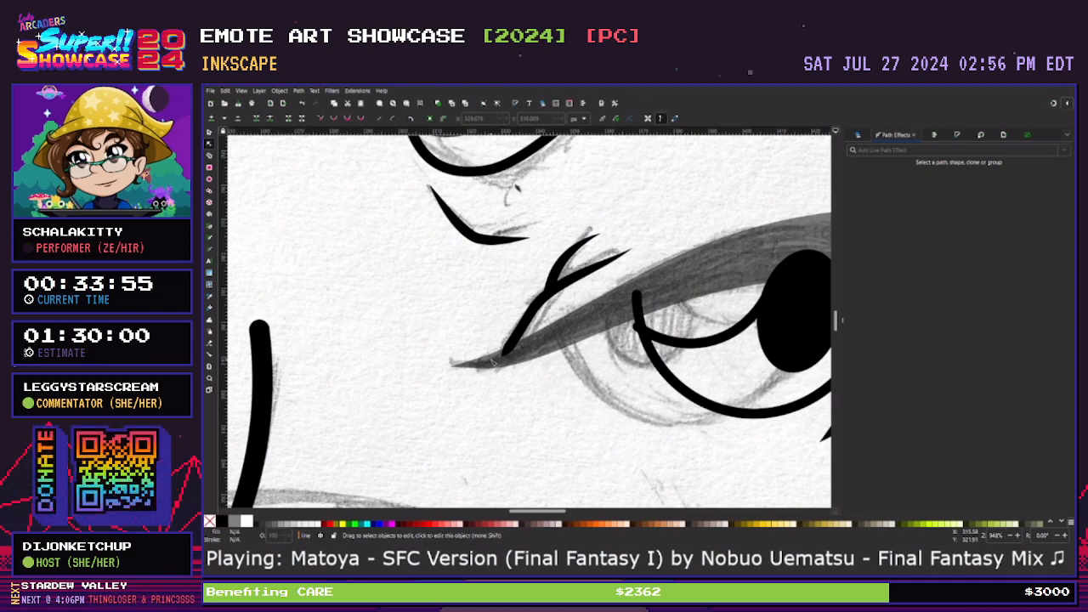
{"action": "left_click", "coordinate": [500, 355]}
{"action": "key", "text": "s"}
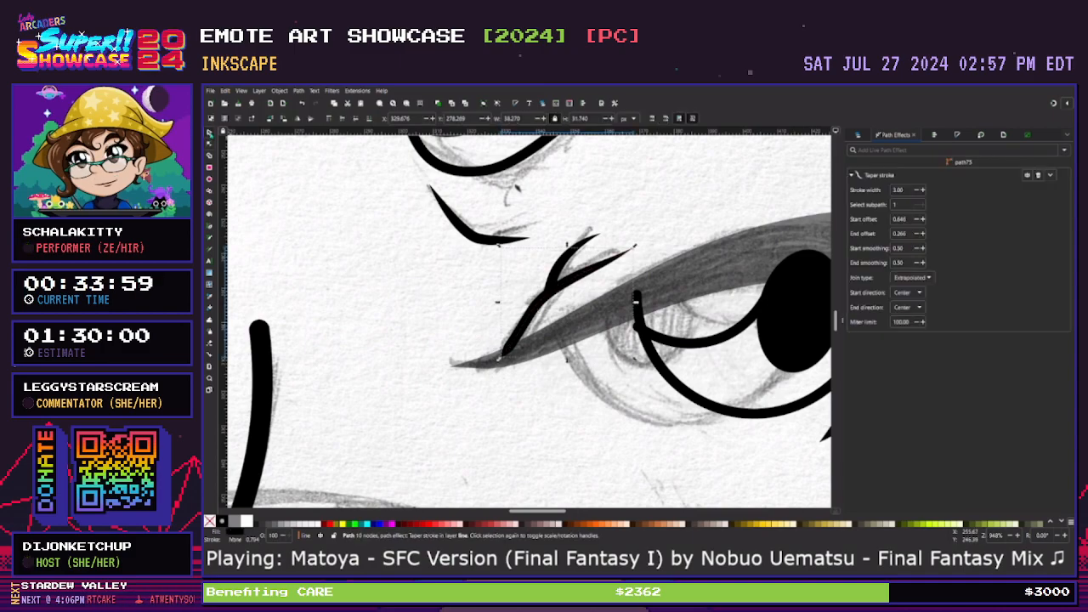
{"action": "left_click", "coordinate": [559, 293]}
{"action": "left_click_drag", "start_coordinate": [559, 291], "coordinate": [541, 306]}
{"action": "left_click", "coordinate": [541, 309]}
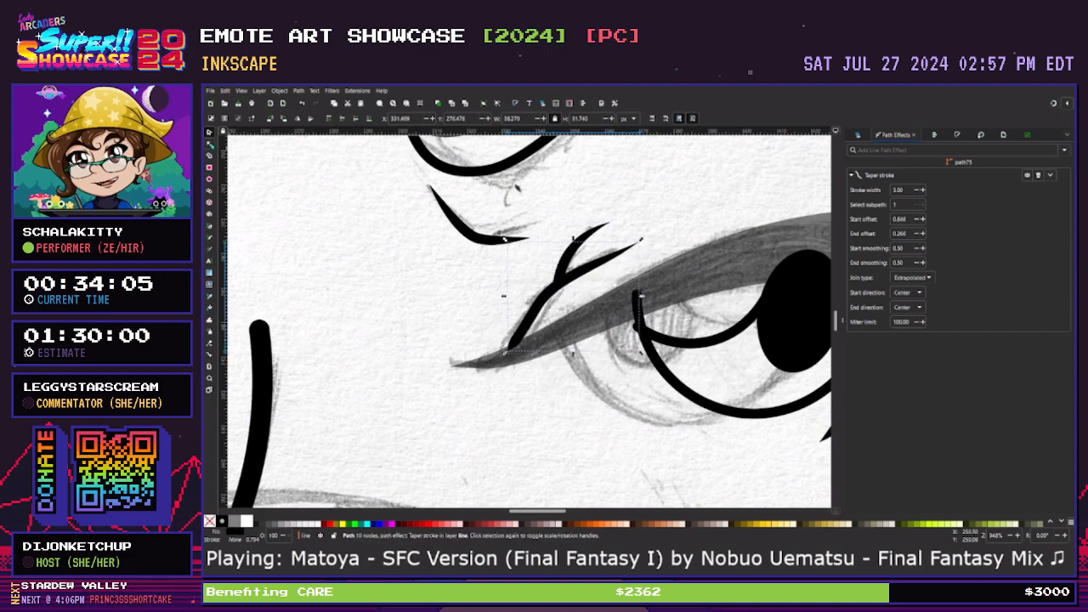
Extend the long crease's lower end node down to the lid's inner corner and pull in the short branch's tip
{"action": "key", "text": "n"}
{"action": "left_click_drag", "start_coordinate": [508, 350], "coordinate": [498, 357]}
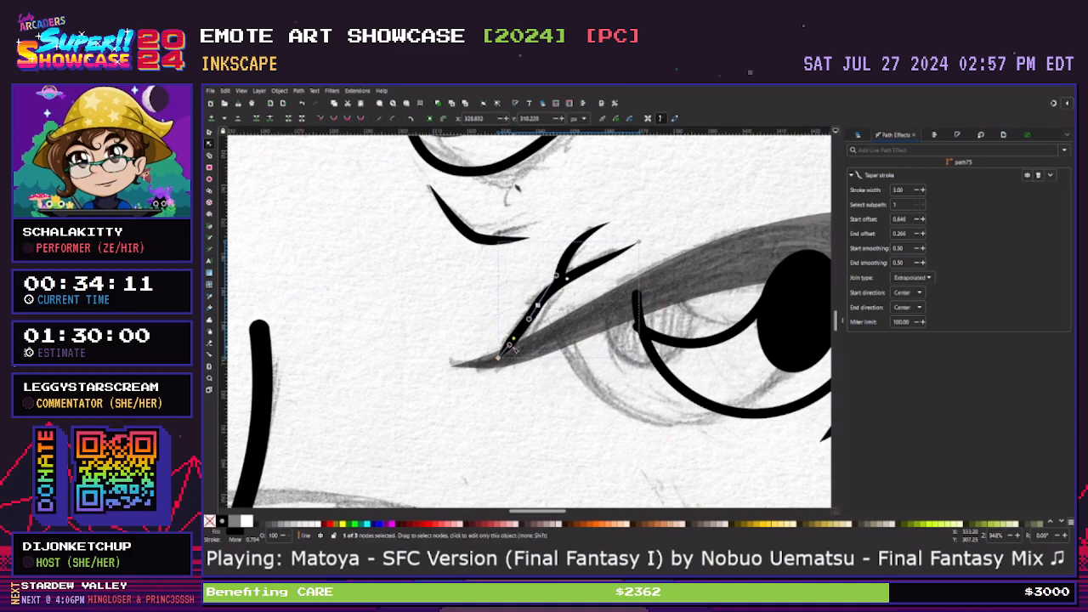
{"action": "left_click_drag", "start_coordinate": [515, 348], "coordinate": [490, 359]}
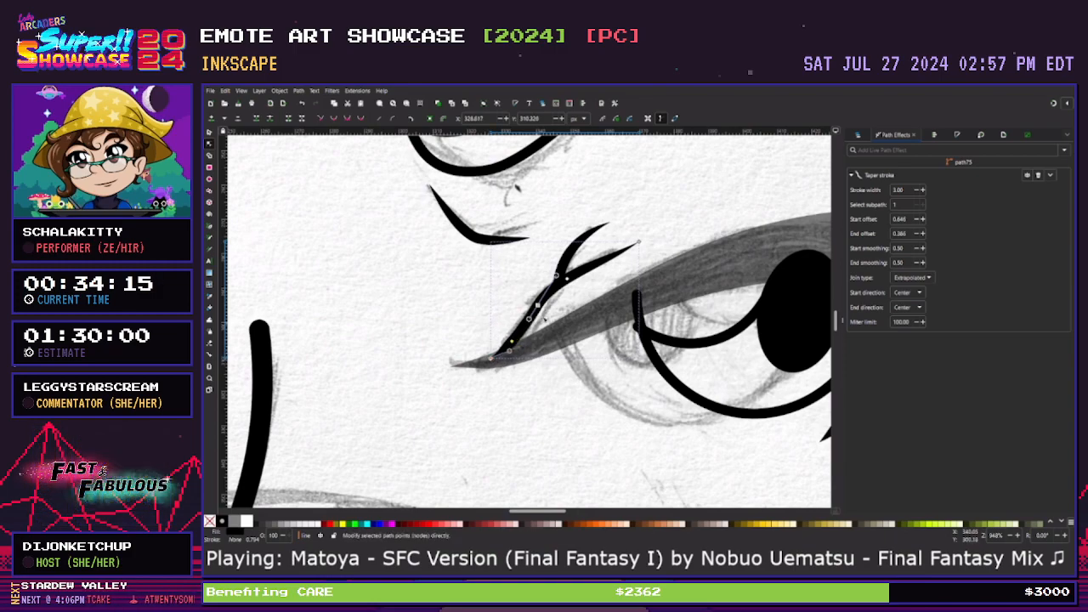
{"action": "left_click", "coordinate": [566, 255]}
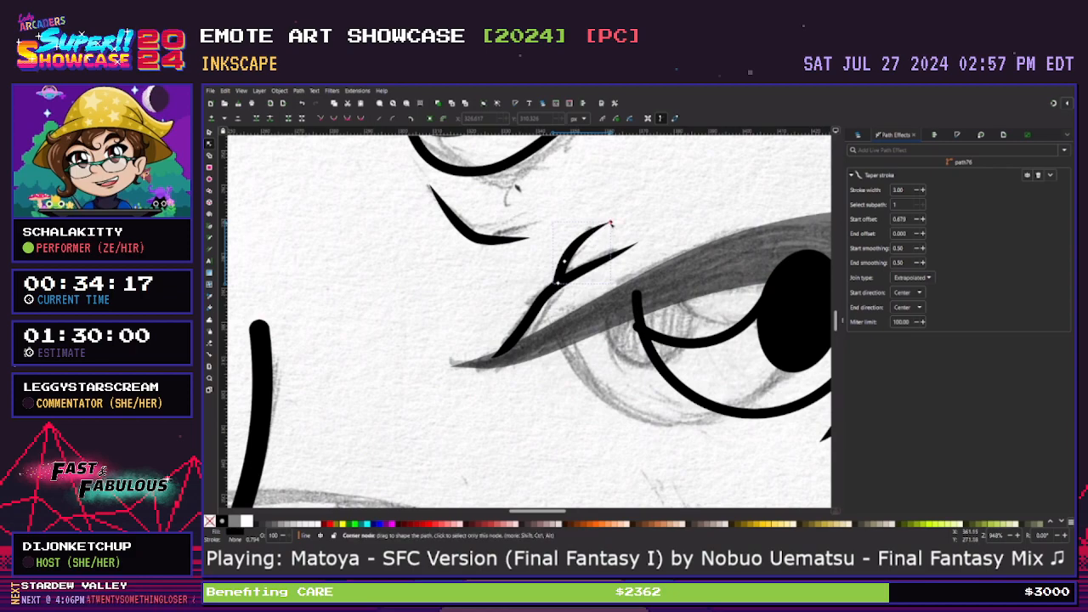
{"action": "left_click_drag", "start_coordinate": [611, 224], "coordinate": [605, 228]}
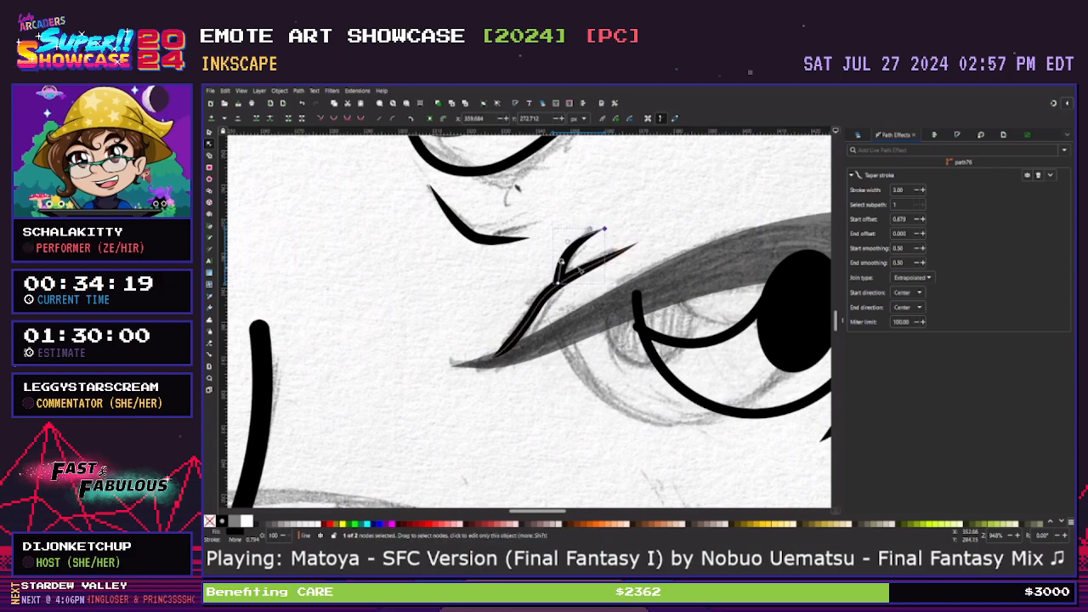
Adjust the long crease's curve handles near the fork and its outer tip to follow the sketch, and deselect it
{"action": "left_click", "coordinate": [537, 306]}
{"action": "left_click", "coordinate": [538, 306]}
{"action": "left_click_drag", "start_coordinate": [556, 276], "coordinate": [560, 274]}
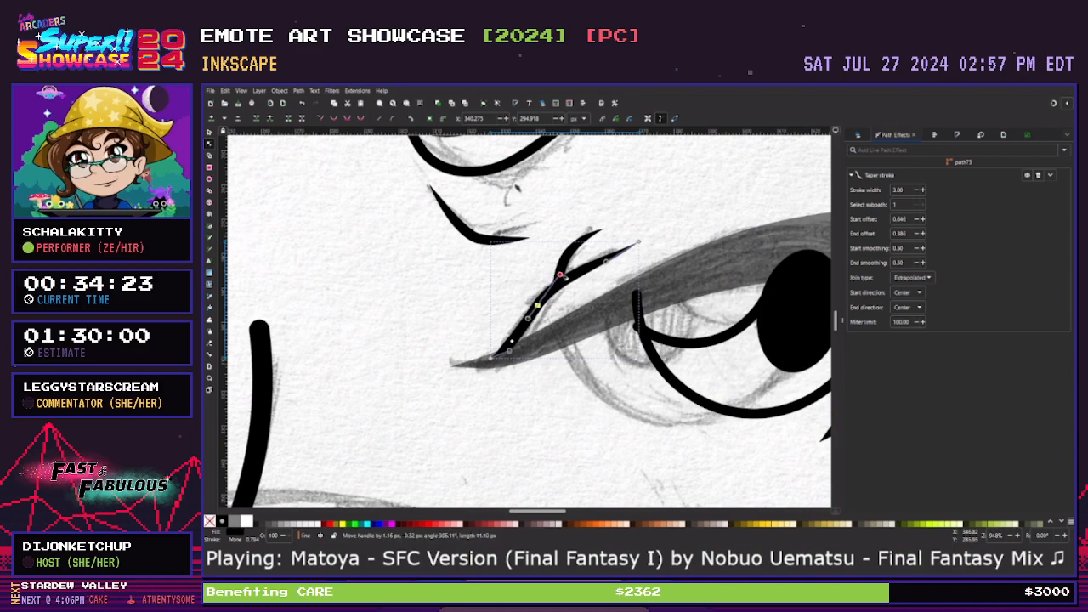
{"action": "left_click", "coordinate": [638, 243]}
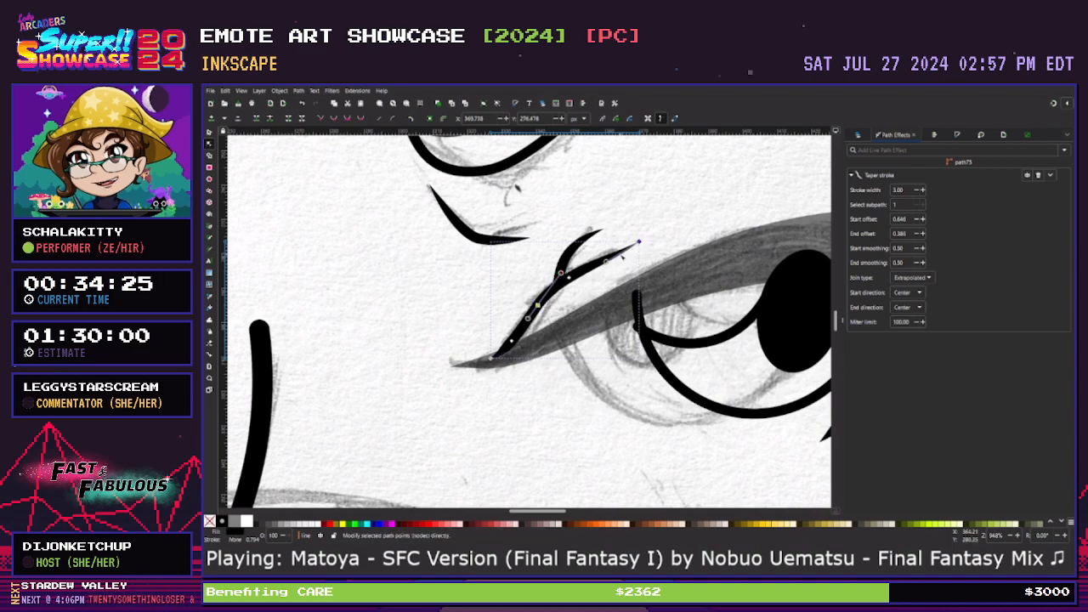
{"action": "left_click_drag", "start_coordinate": [607, 263], "coordinate": [609, 254]}
{"action": "left_click", "coordinate": [556, 416]}
{"action": "left_click", "coordinate": [555, 420]}
Select the three lower lash shapes at the mirrored eye's outer side and rotate them clockwise
{"action": "left_click_drag", "start_coordinate": [539, 512], "coordinate": [563, 512]}
{"action": "key", "text": "s"}
{"action": "left_click", "coordinate": [637, 373]}
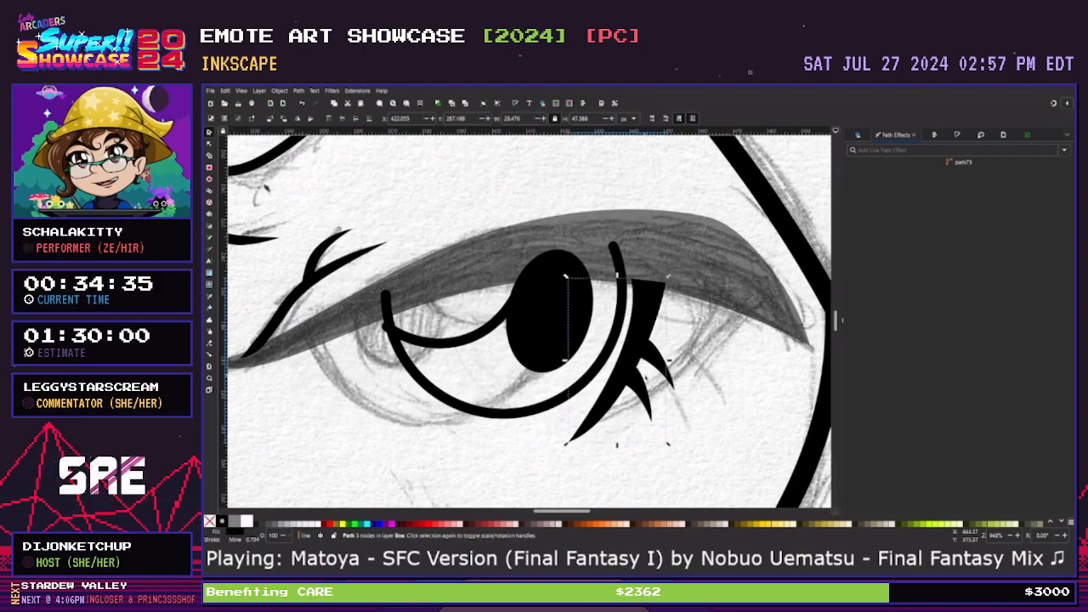
{"action": "left_click", "coordinate": [658, 362], "text": "ctrl"}
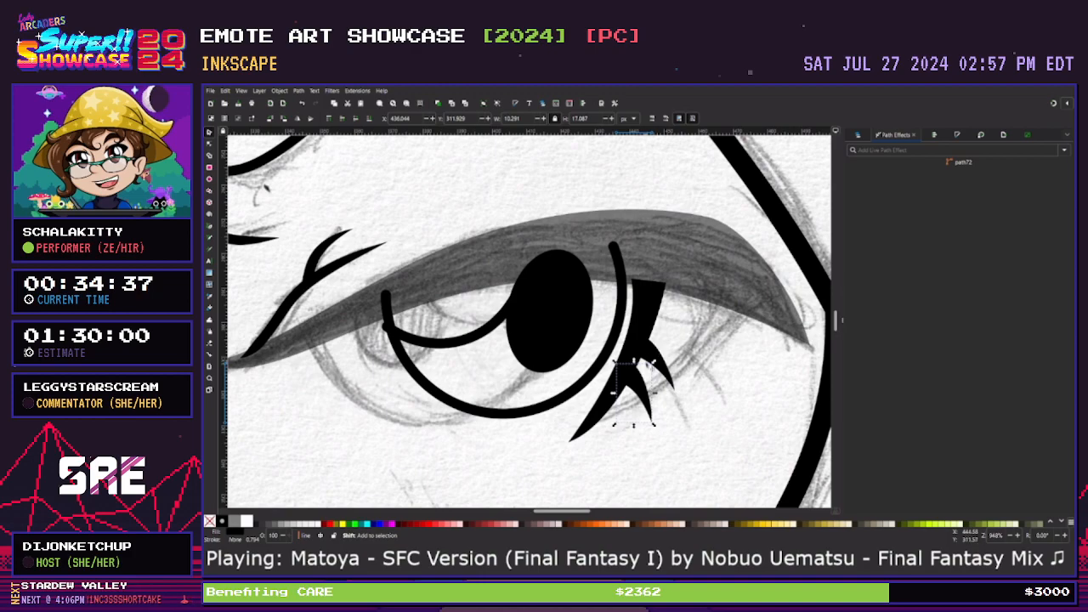
{"action": "left_click", "coordinate": [656, 306], "text": "shift"}
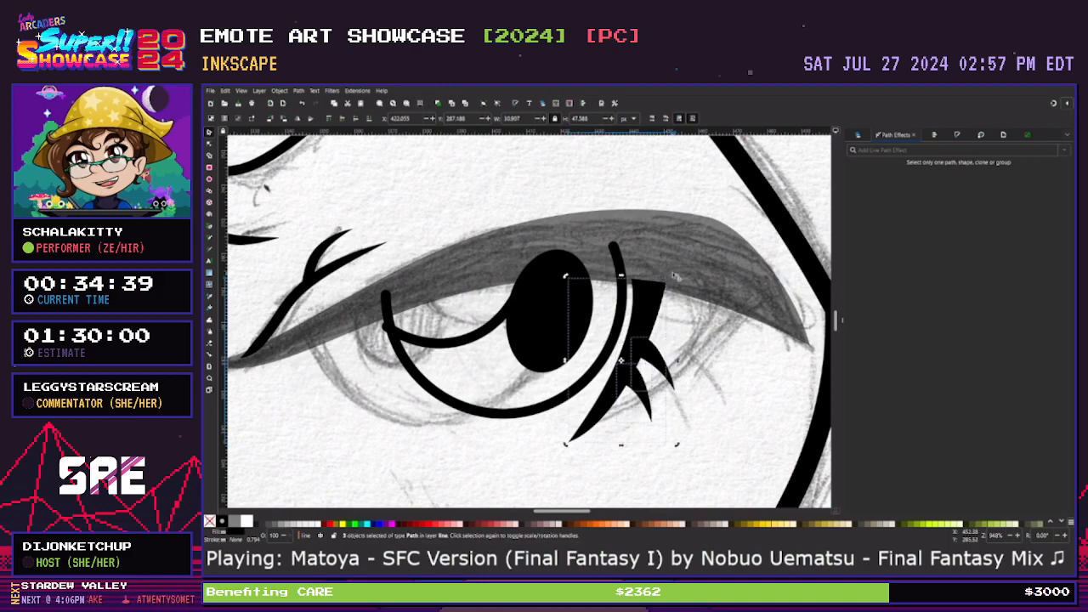
{"action": "left_click_drag", "start_coordinate": [678, 278], "coordinate": [721, 317]}
Move the lower lashes beneath the upper lid's outer corner and fine-tune their angle and fit to the sketch
{"action": "left_click", "coordinate": [733, 367]}
{"action": "left_click", "coordinate": [714, 367]}
{"action": "left_click_drag", "start_coordinate": [711, 364], "coordinate": [681, 381]}
{"action": "left_click", "coordinate": [716, 318]}
{"action": "left_click", "coordinate": [715, 318]}
{"action": "left_click_drag", "start_coordinate": [746, 279], "coordinate": [753, 285]}
{"action": "left_click_drag", "start_coordinate": [706, 327], "coordinate": [714, 336]}
Reshape the large lash by pulling its upper inner corner node toward the iris along the lid and adjusting its curve handle
{"action": "key", "text": "n"}
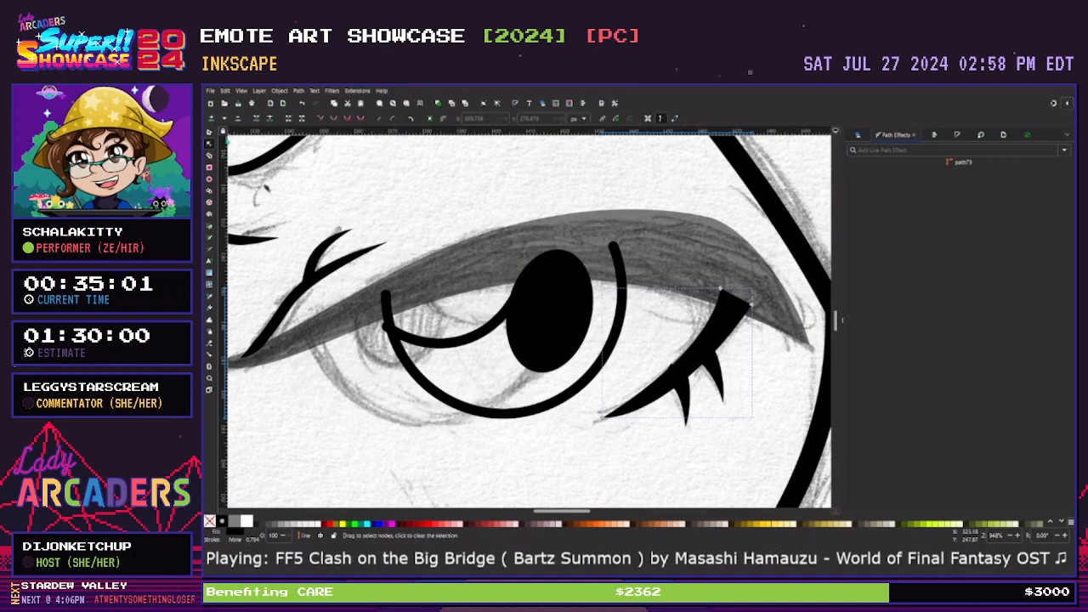
{"action": "left_click_drag", "start_coordinate": [722, 291], "coordinate": [695, 286]}
{"action": "left_click_drag", "start_coordinate": [684, 342], "coordinate": [728, 332]}
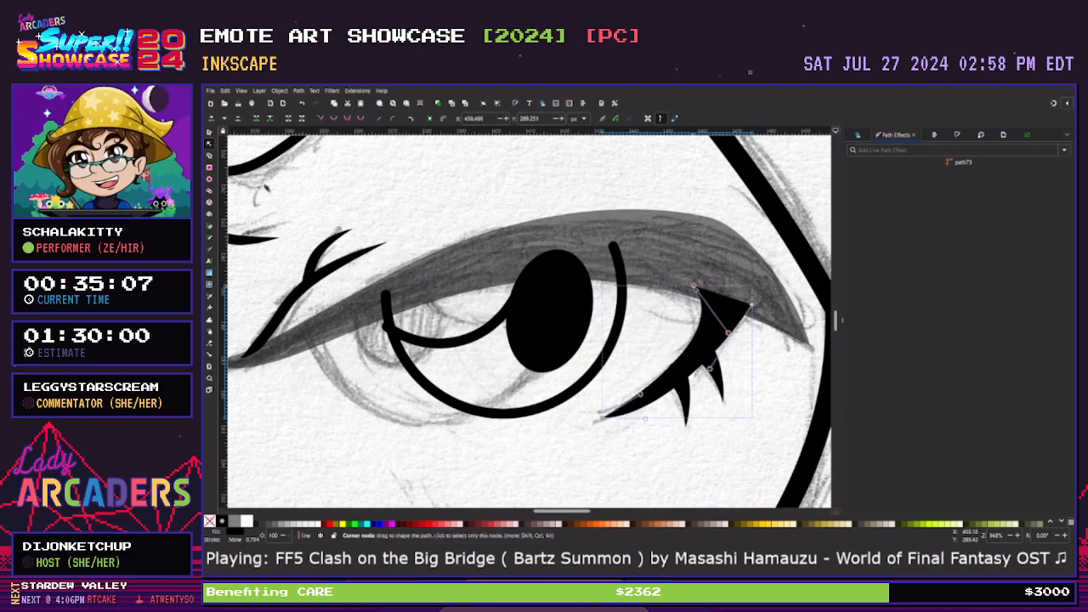
{"action": "left_click_drag", "start_coordinate": [695, 286], "coordinate": [688, 294]}
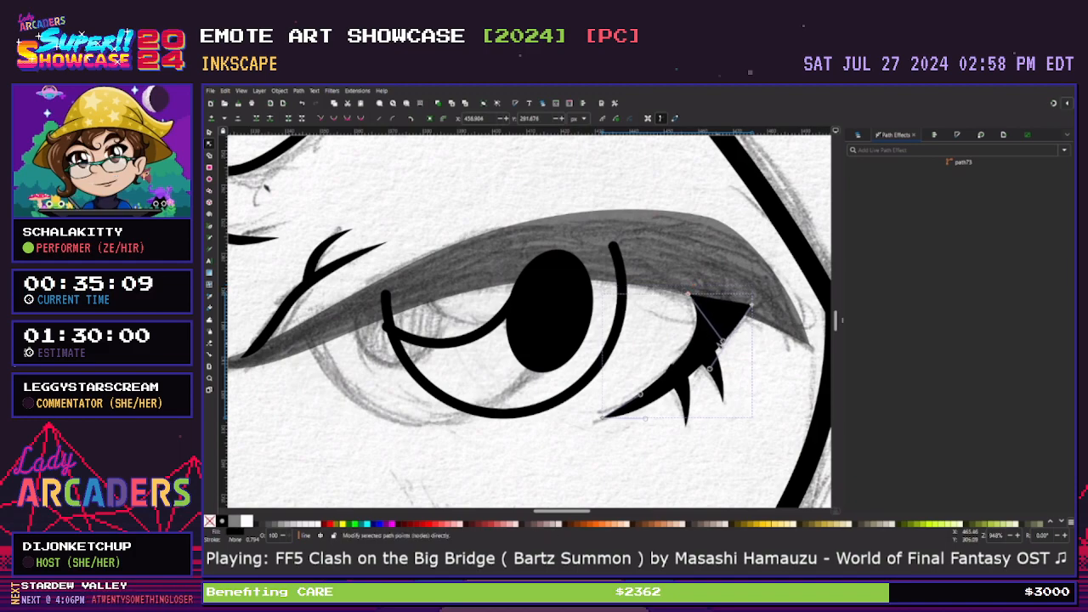
{"action": "left_click_drag", "start_coordinate": [722, 342], "coordinate": [724, 333]}
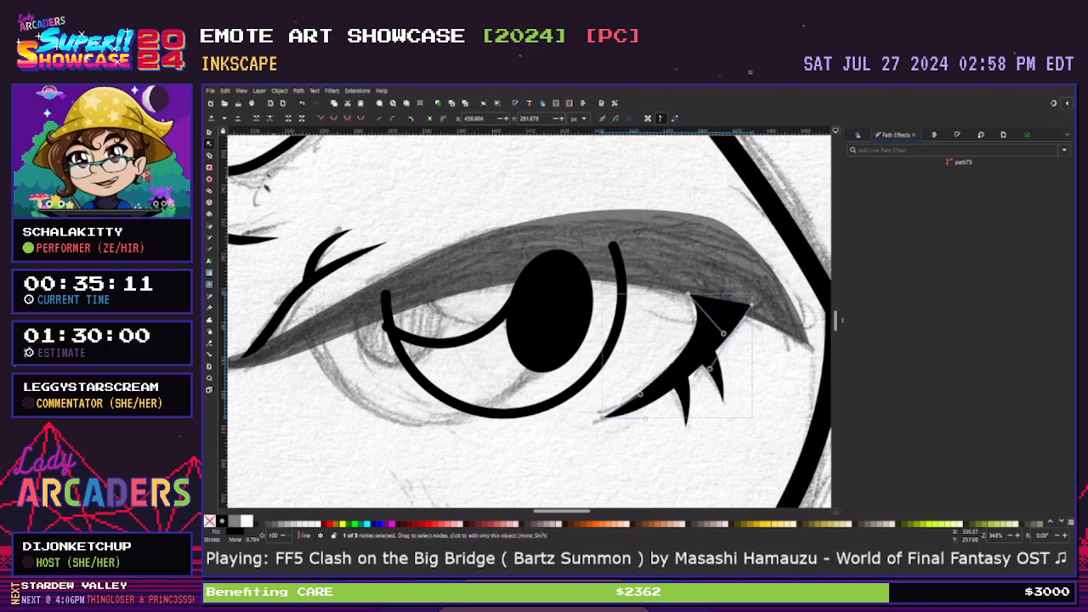
Nudge the small lash spike nearest the iris slightly downward along the large lash
{"action": "key", "text": "s"}
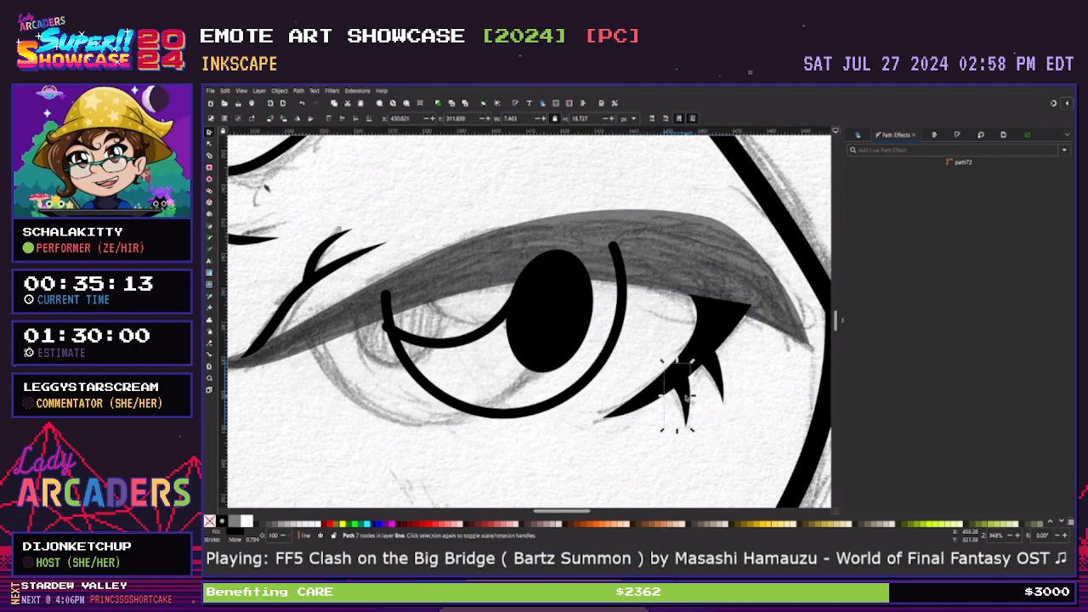
{"action": "left_click", "coordinate": [717, 374]}
{"action": "left_click", "coordinate": [714, 374]}
{"action": "left_click", "coordinate": [739, 316]}
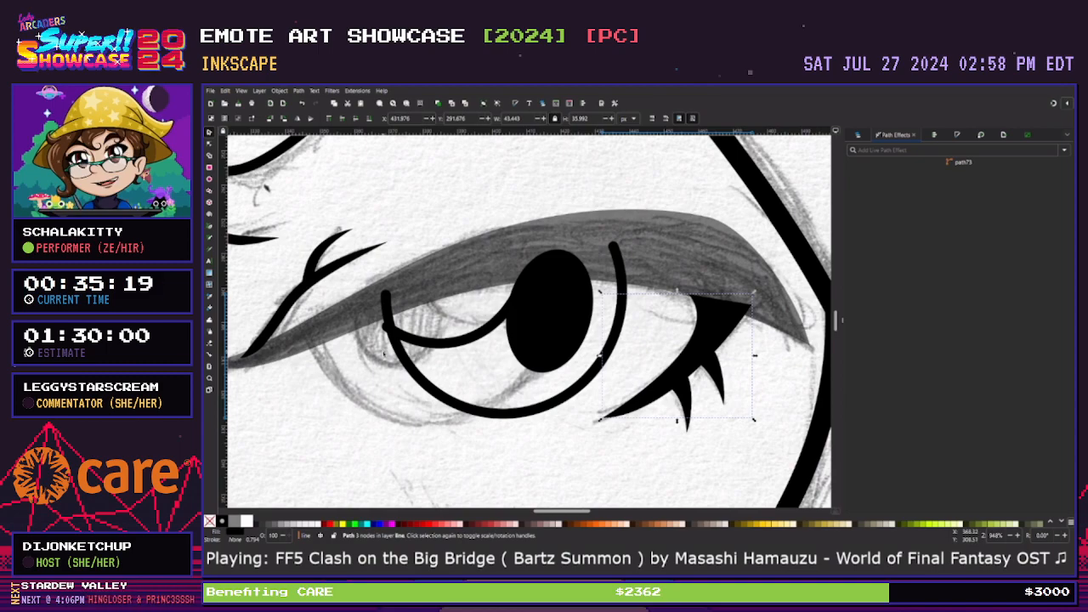
Move the iris arc and pupil toward the nose onto the sketched eye, and shorten the arc's inner end below the lid
{"action": "left_click_drag", "start_coordinate": [397, 351], "coordinate": [320, 360]}
{"action": "key", "text": "e"}
{"action": "left_click_drag", "start_coordinate": [308, 306], "coordinate": [312, 334]}
{"action": "key", "text": "s"}
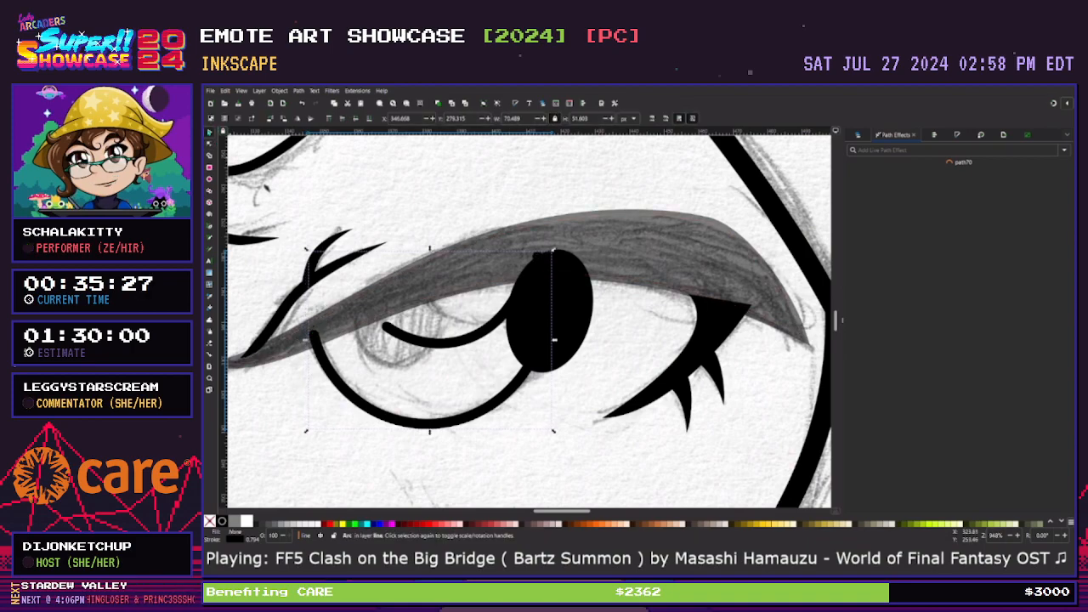
{"action": "left_click_drag", "start_coordinate": [583, 280], "coordinate": [435, 283]}
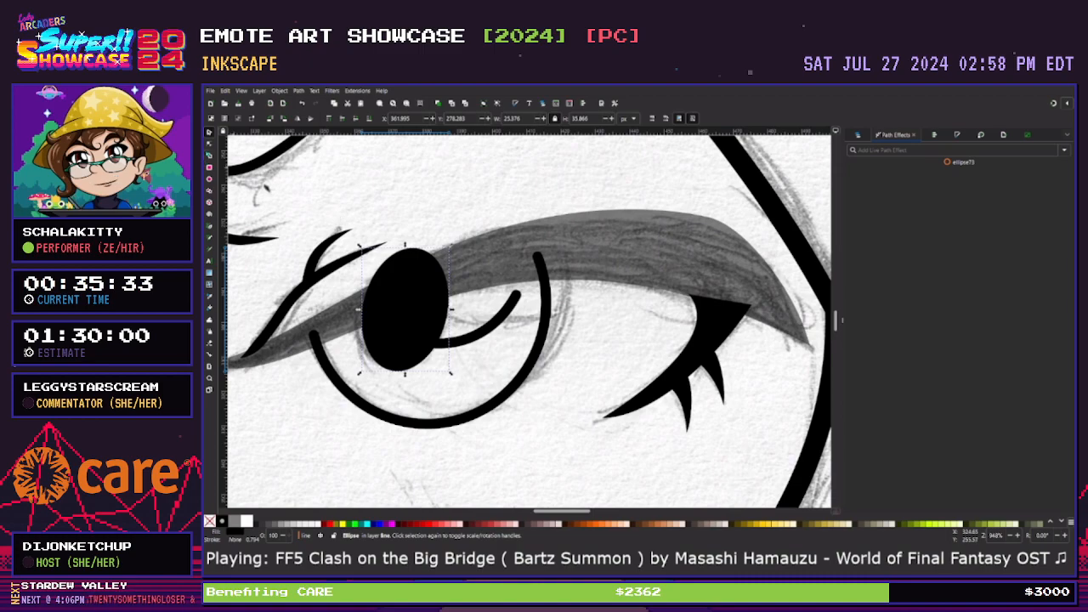
{"action": "key", "text": "e"}
{"action": "left_click_drag", "start_coordinate": [446, 320], "coordinate": [428, 315]}
{"action": "key", "text": "n"}
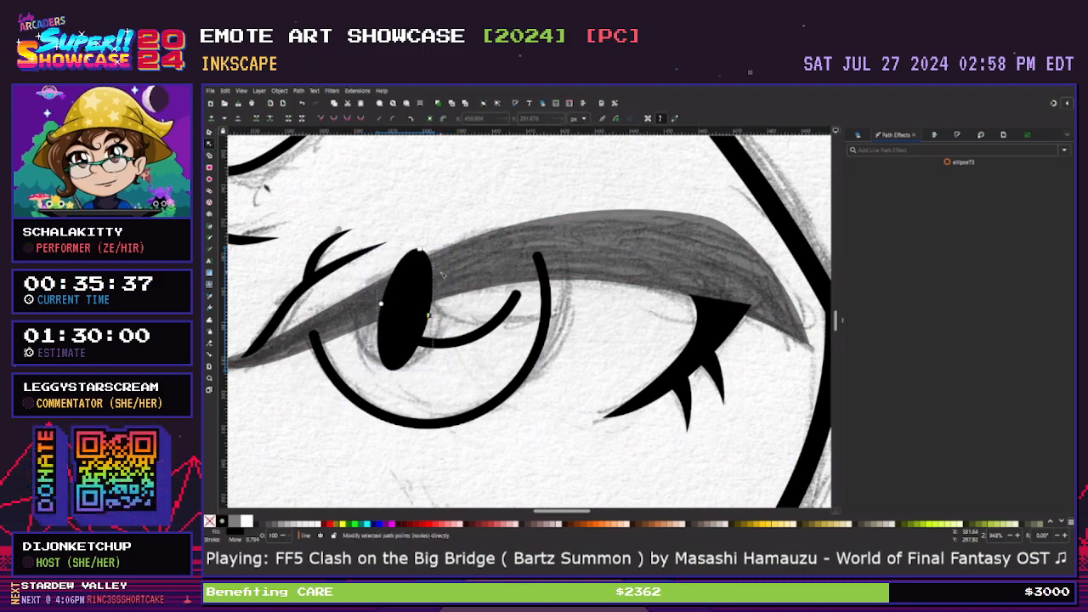
{"action": "key", "text": "ctrl+z"}
Cut off the top of the pupil ellipse with a straight edge along the upper lid using its arc endpoints
{"action": "left_click_drag", "start_coordinate": [420, 249], "coordinate": [419, 252]}
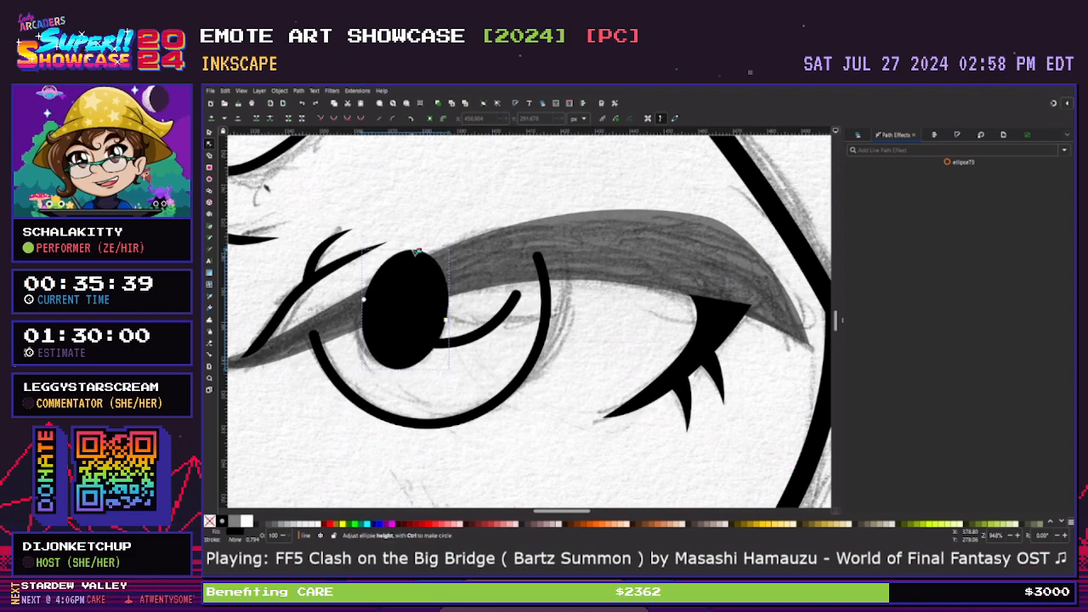
{"action": "left_click_drag", "start_coordinate": [365, 300], "coordinate": [448, 262]}
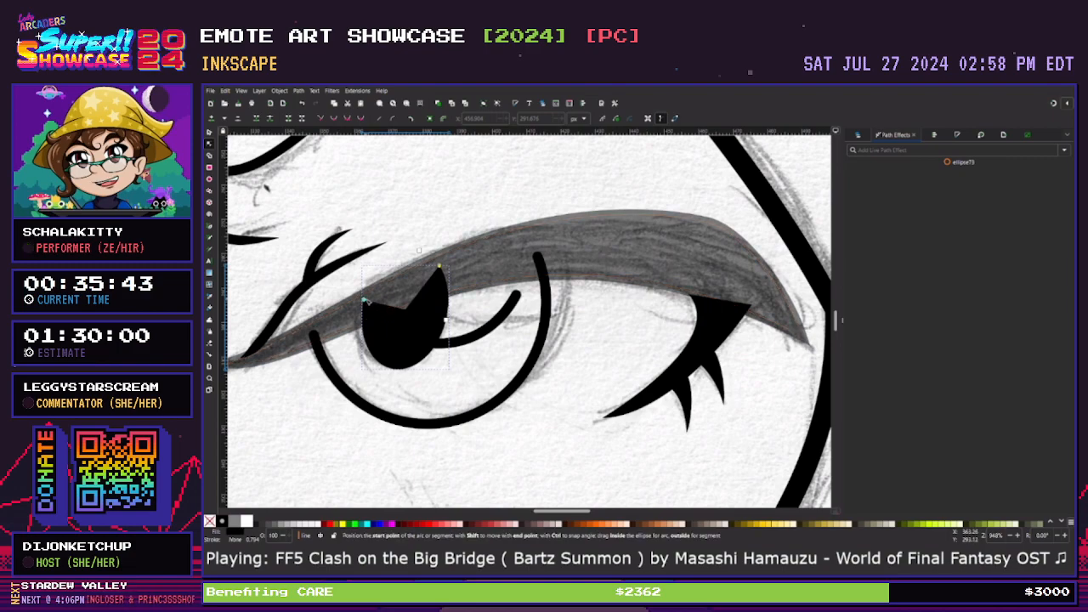
{"action": "mouse_move", "coordinate": [362, 309]}
{"action": "left_mouse_down"}
{"action": "mouse_move", "coordinate": [385, 301]}
{"action": "mouse_move", "coordinate": [373, 316]}
{"action": "left_mouse_up"}
{"action": "key", "text": "s"}
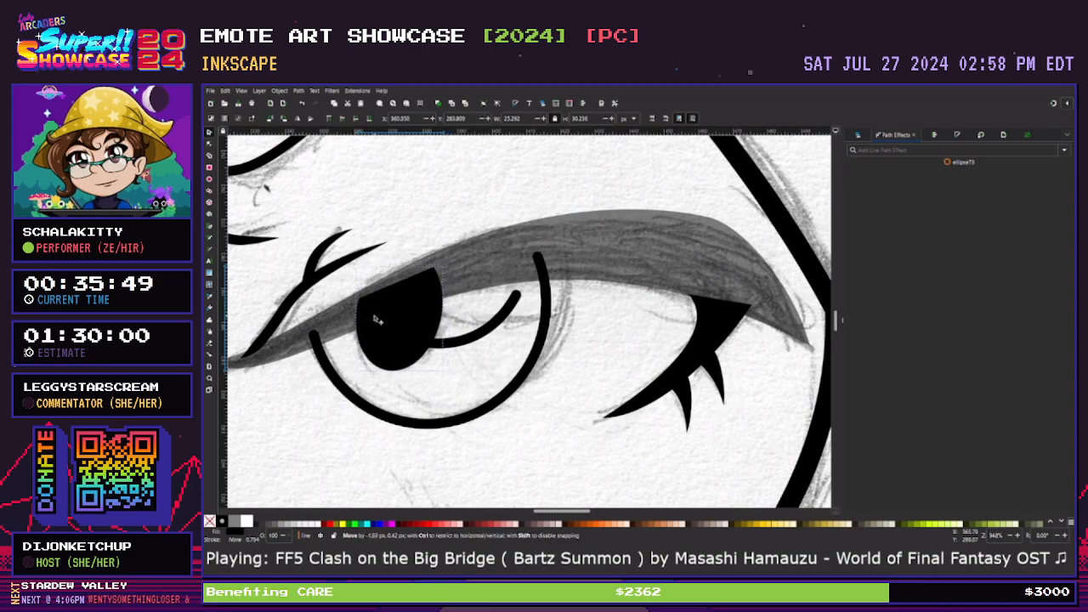
Move the highlight arc up and outward so it spans from the pupil's edge past the iris outline beneath the lid
{"action": "left_click", "coordinate": [461, 345]}
{"action": "left_click_drag", "start_coordinate": [461, 343], "coordinate": [516, 322]}
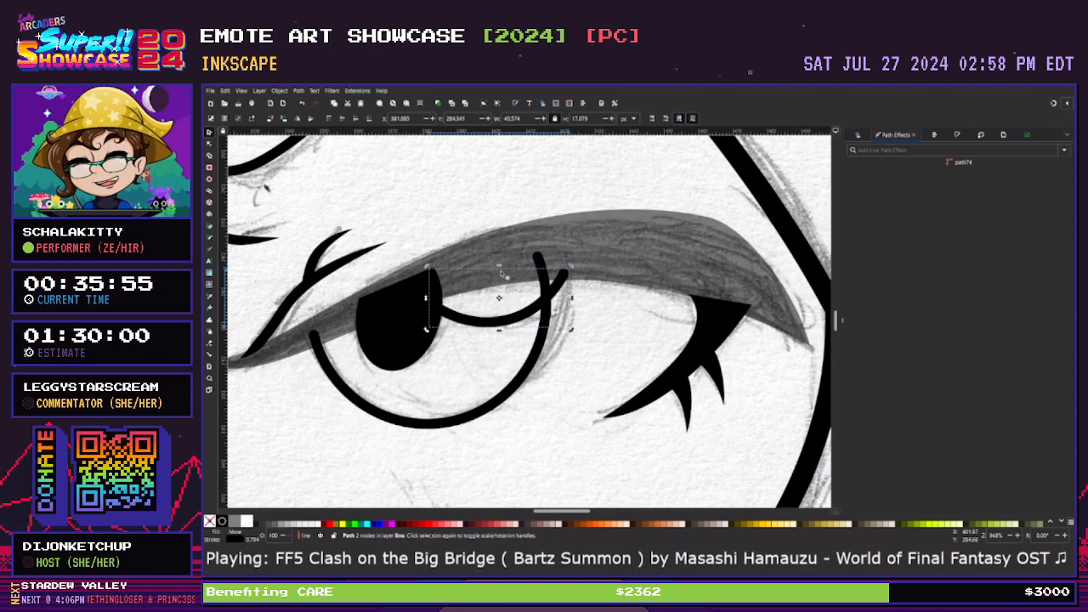
{"action": "key", "text": "n"}
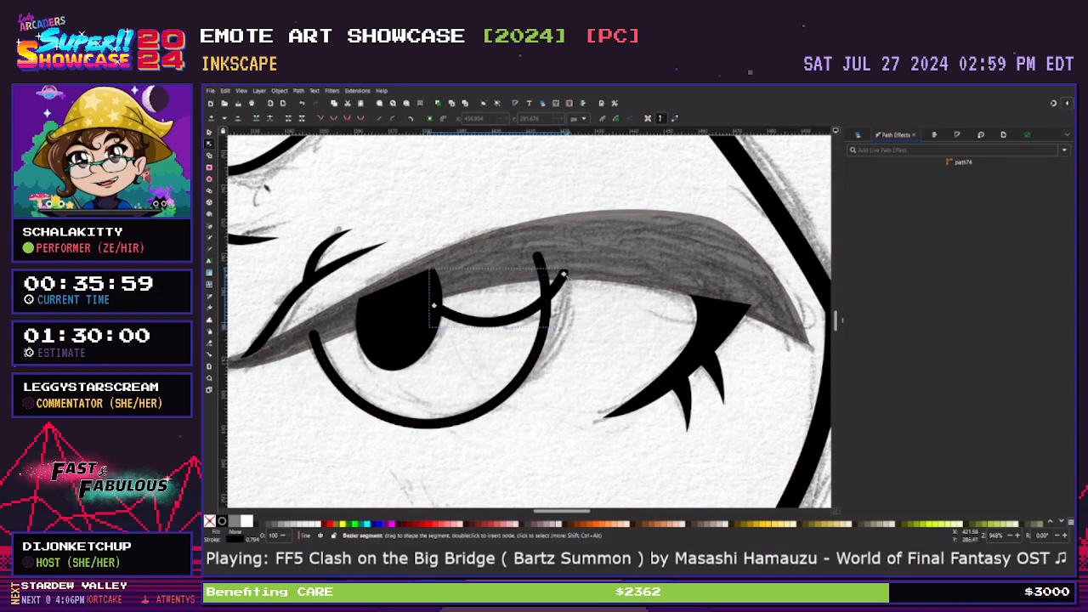
{"action": "key", "text": "ctrl+a"}
{"action": "left_click_drag", "start_coordinate": [563, 273], "coordinate": [546, 273]}
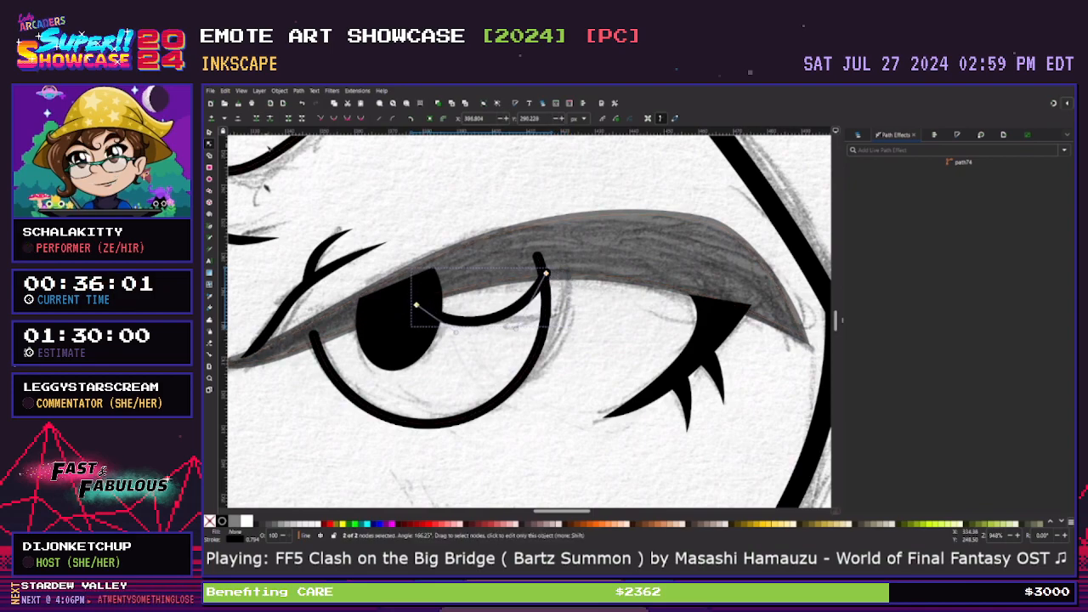
{"action": "key", "text": "ctrl+z"}
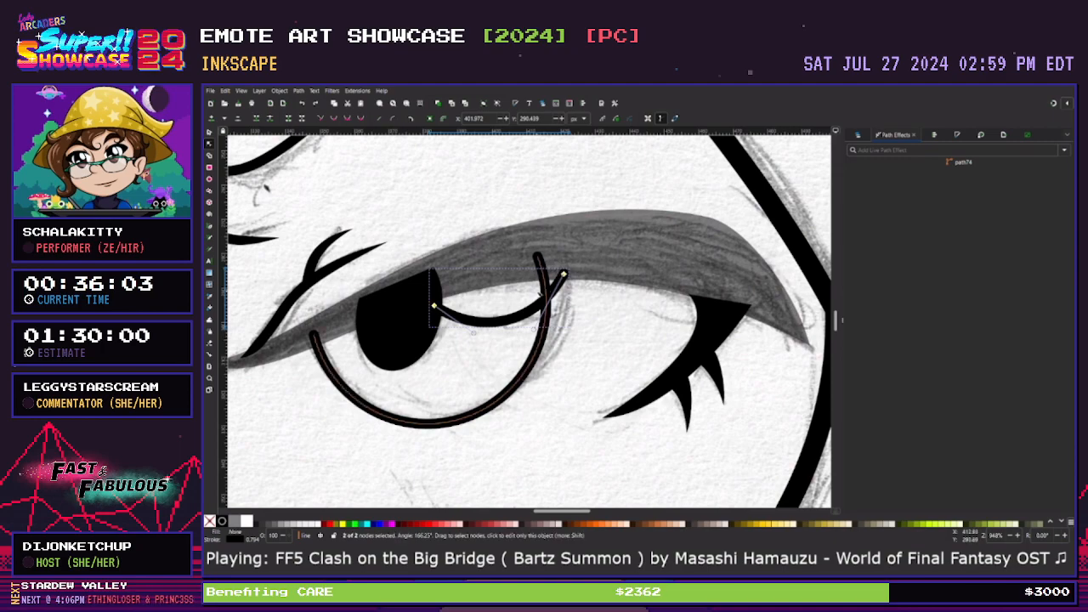
Trim the highlight arc where it crosses the iris outline with a new end node, and reshape its curve down from the pupil's edge
{"action": "double_click", "coordinate": [549, 300]}
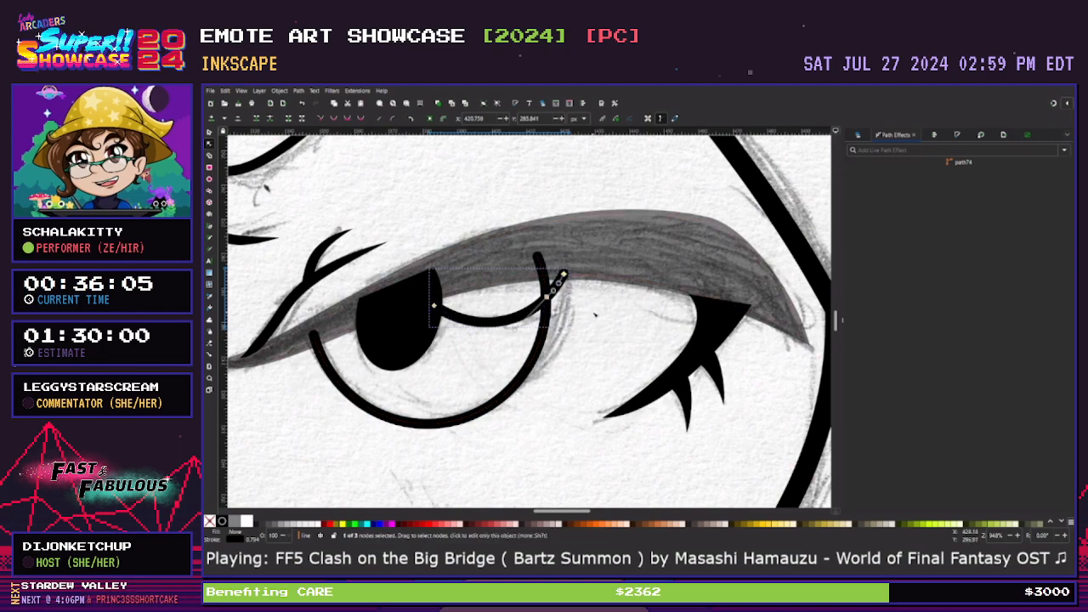
{"action": "key", "text": "Escape"}
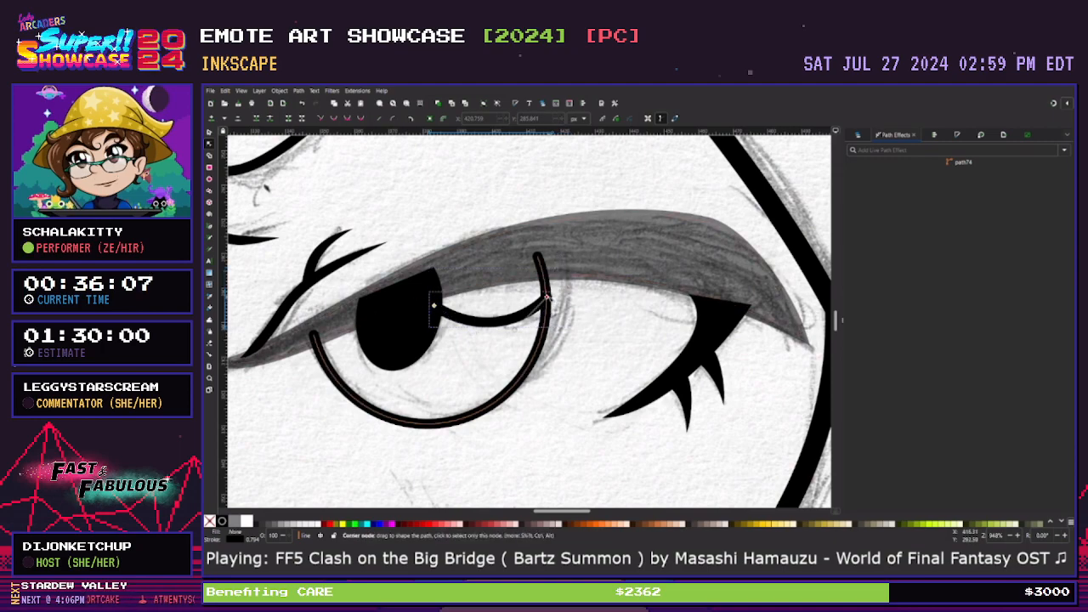
{"action": "left_click_drag", "start_coordinate": [546, 298], "coordinate": [544, 294]}
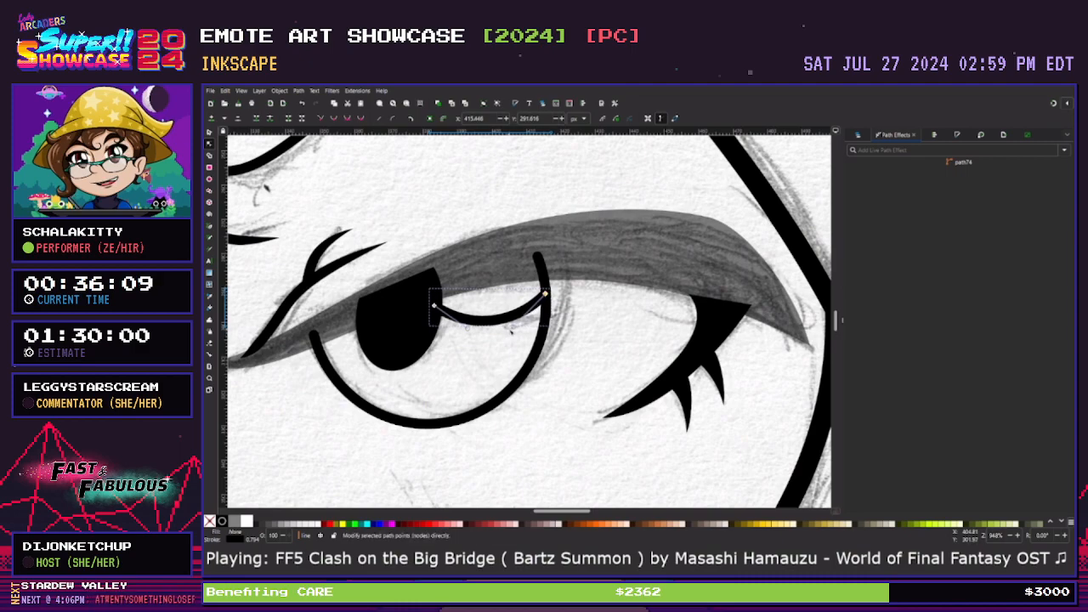
{"action": "left_click_drag", "start_coordinate": [512, 327], "coordinate": [529, 332]}
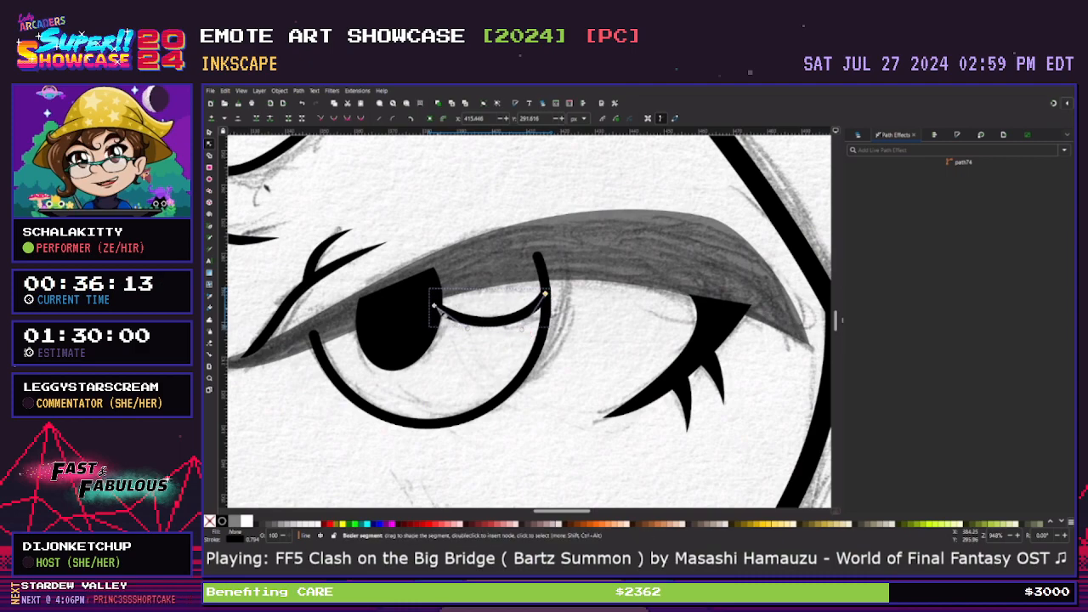
{"action": "left_click_drag", "start_coordinate": [435, 305], "coordinate": [437, 299]}
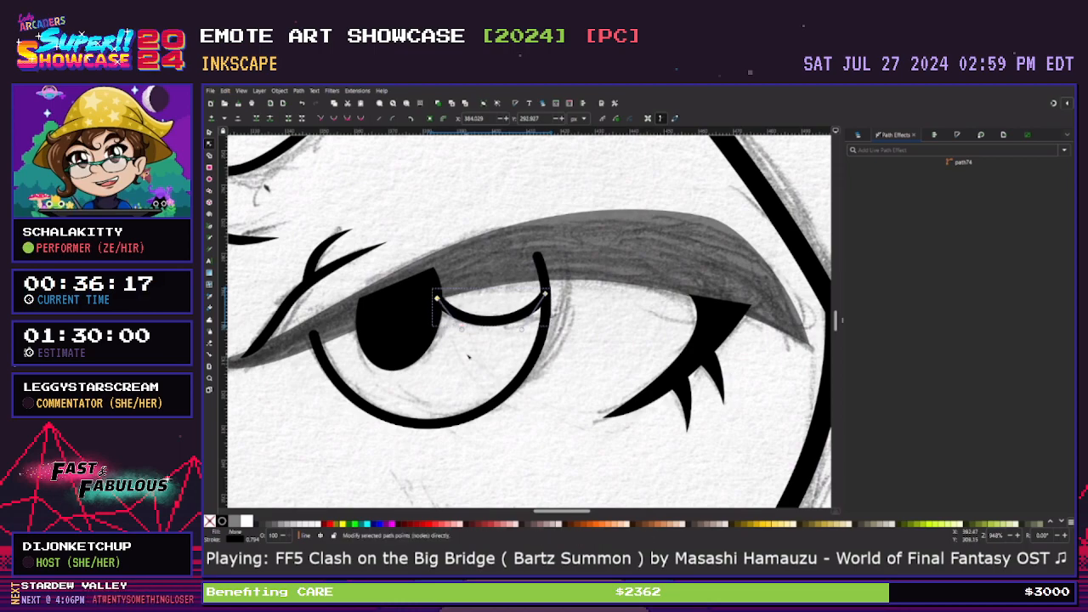
Set the semi-transparent upper lid shape's opacity to 100%
{"action": "left_click", "coordinate": [491, 273]}
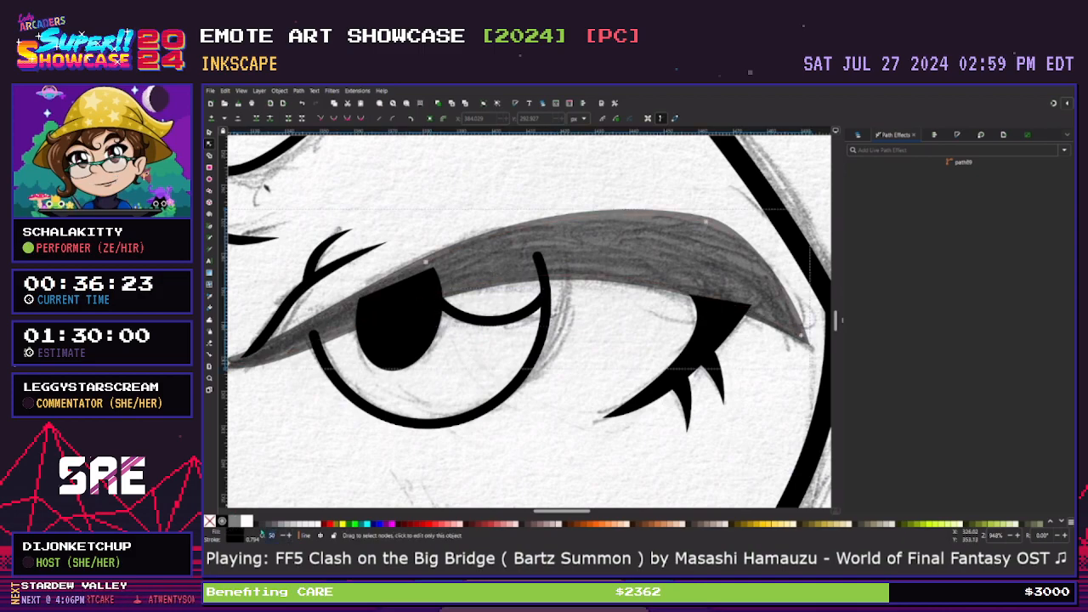
{"action": "type", "text": "100"}
{"action": "key", "text": "Return"}
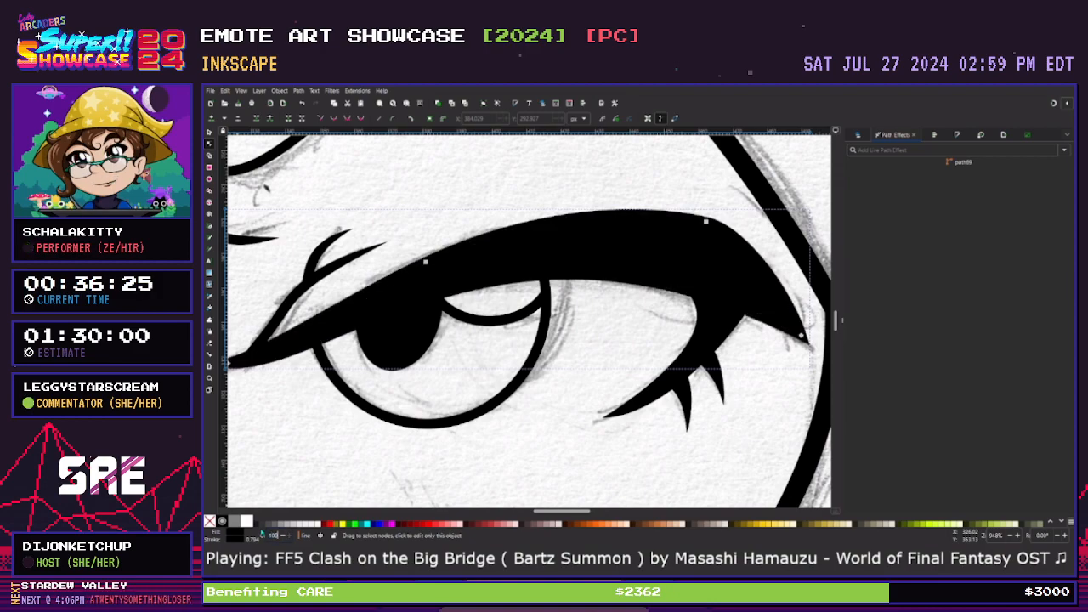
{"action": "left_click", "coordinate": [522, 462]}
Stretch the iris arc horizontally out to the sketched edge and widen the highlight arc to meet it
{"action": "left_click", "coordinate": [544, 361]}
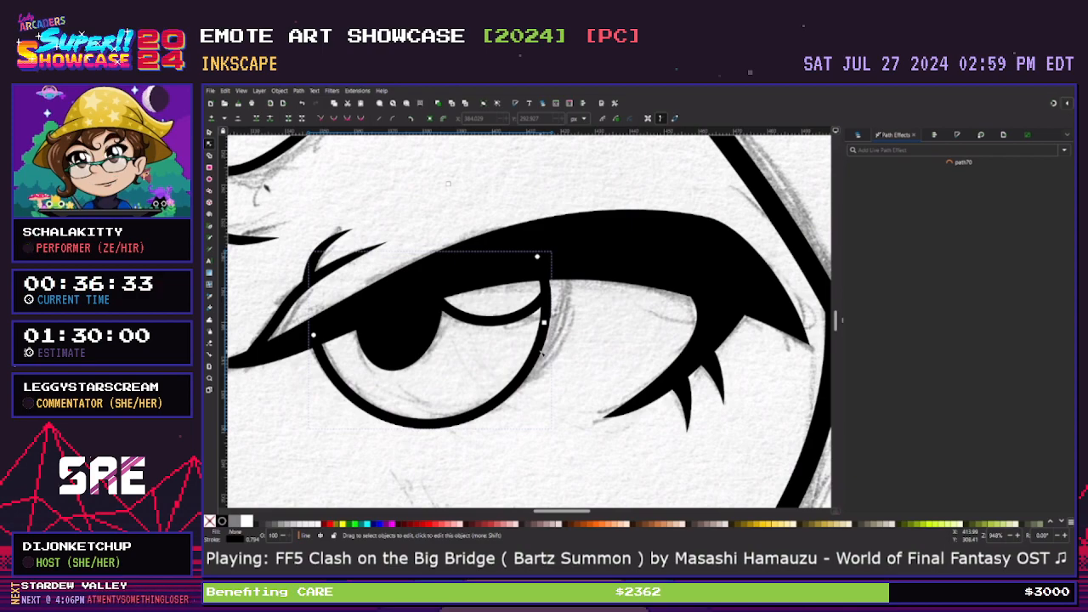
{"action": "key", "text": "s"}
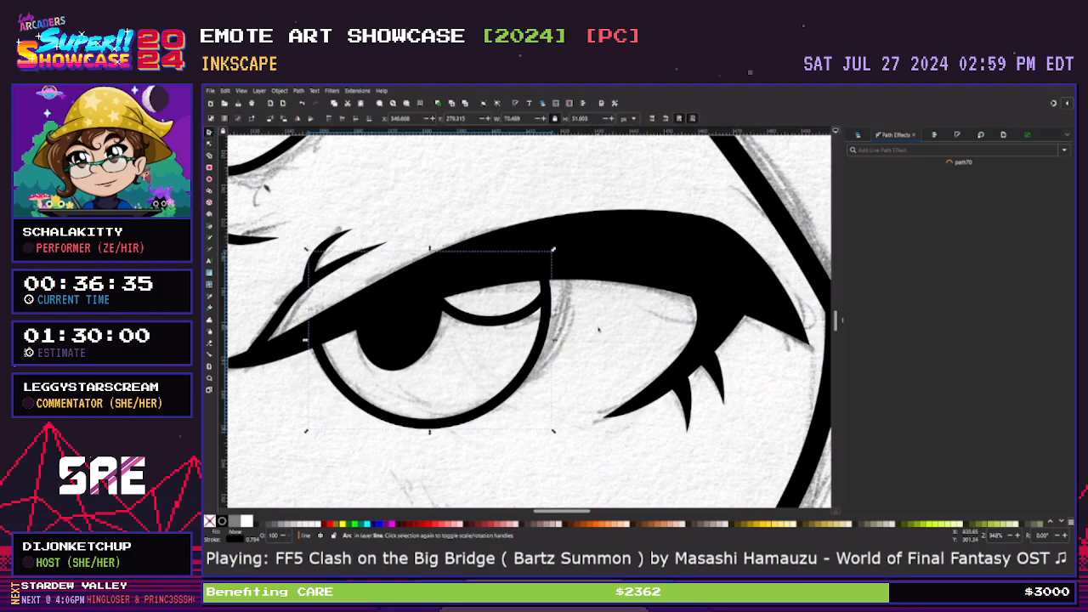
{"action": "left_click_drag", "start_coordinate": [556, 340], "coordinate": [568, 343]}
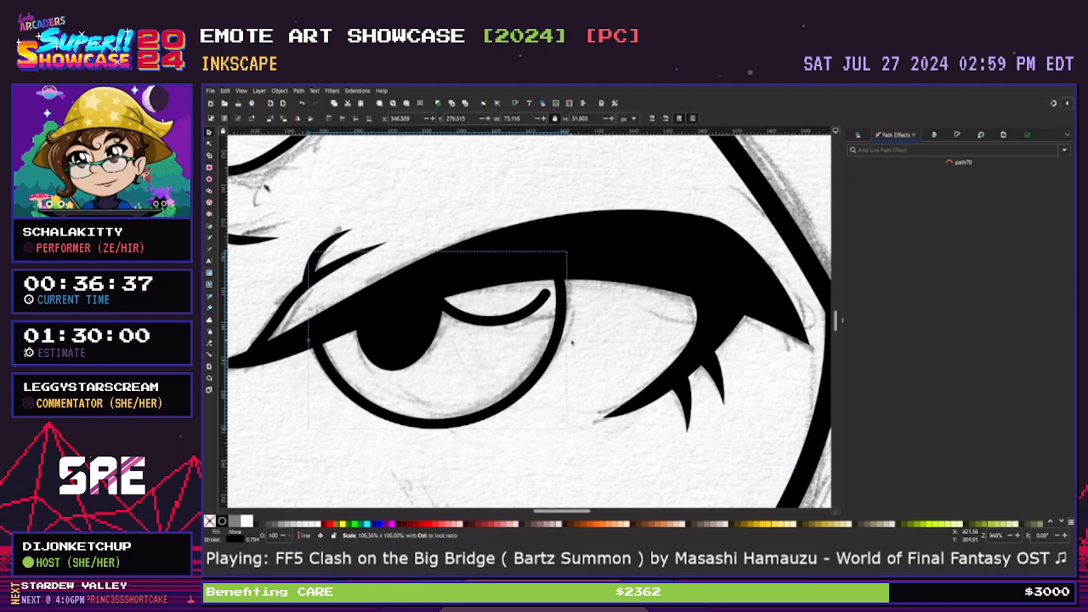
{"action": "left_click", "coordinate": [545, 302]}
{"action": "left_click_drag", "start_coordinate": [557, 306], "coordinate": [568, 311]}
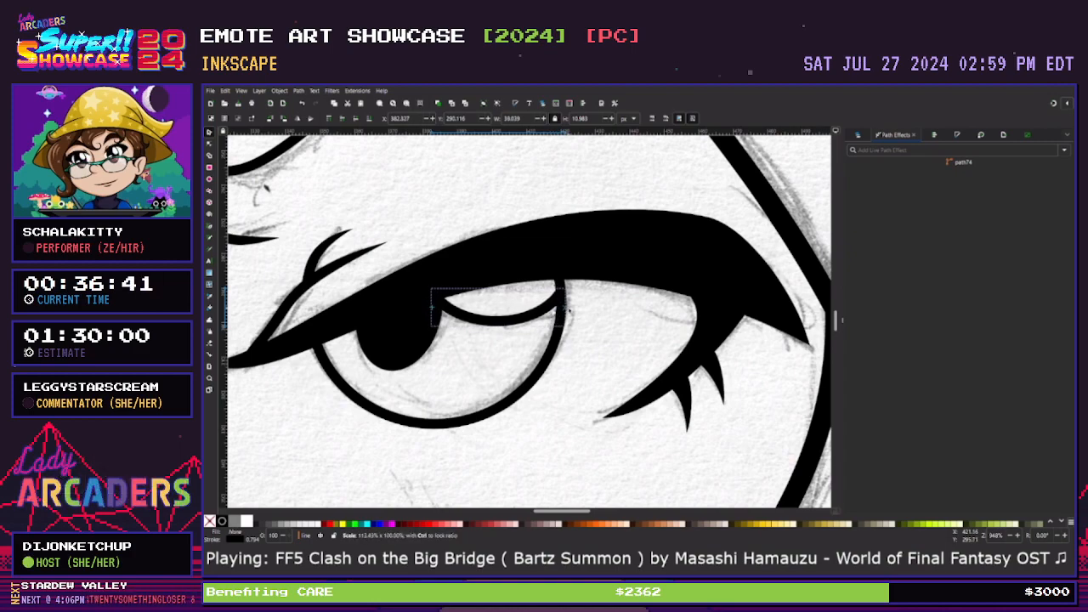
{"action": "left_click", "coordinate": [589, 364]}
Examine the full inked drawing against the sketch, from the hair and both eyes down to the cup and arms
{"action": "scroll", "coordinate": [589, 364], "scroll_direction": "down", "scroll_amount": 3, "text": "ctrl"}
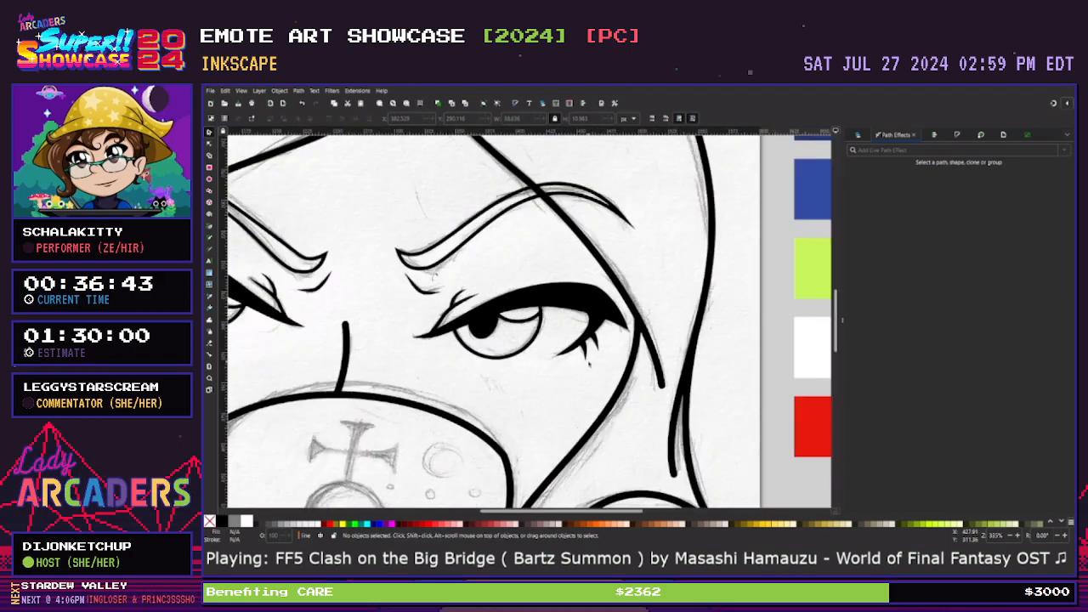
{"action": "scroll", "coordinate": [592, 366], "scroll_direction": "down", "scroll_amount": 2, "text": "ctrl"}
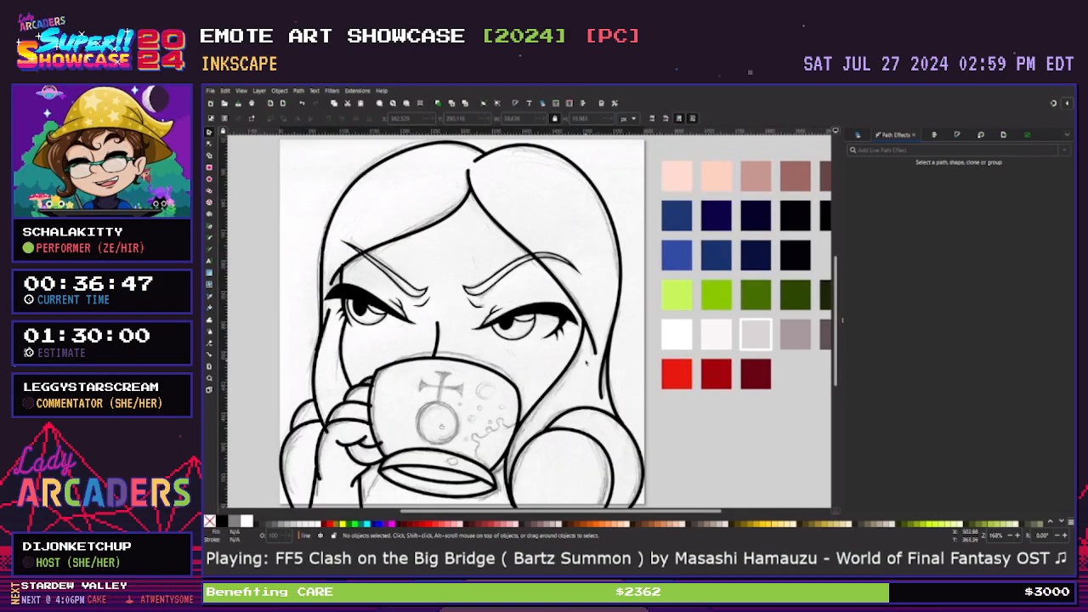
{"action": "left_click_drag", "start_coordinate": [599, 512], "coordinate": [566, 512]}
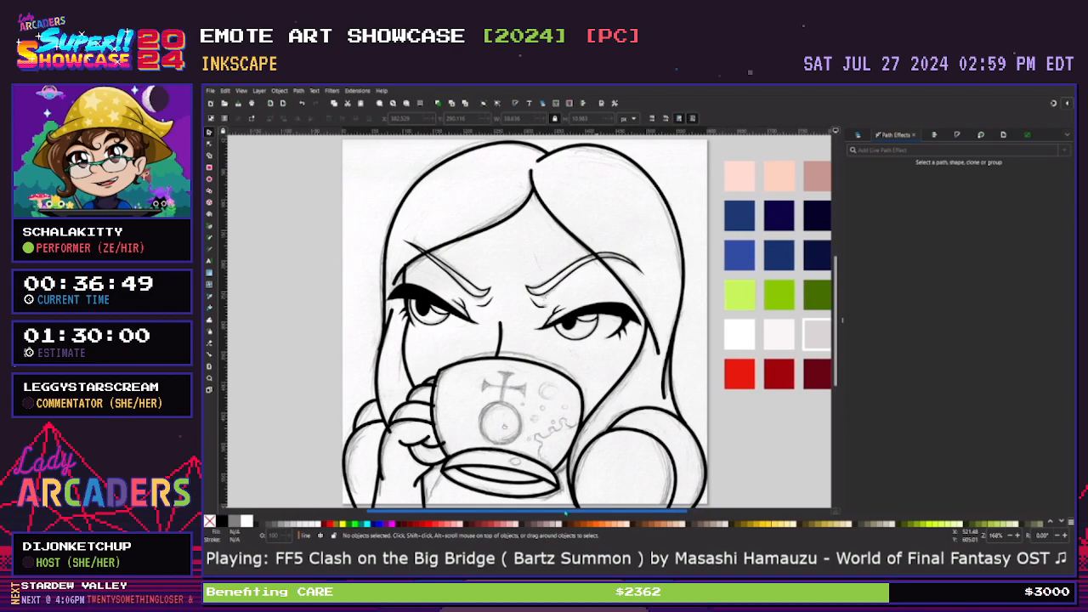
{"action": "scroll", "coordinate": [548, 436], "scroll_direction": "down", "scroll_amount": 1}
{"action": "scroll", "coordinate": [548, 436], "scroll_direction": "up", "scroll_amount": 1}
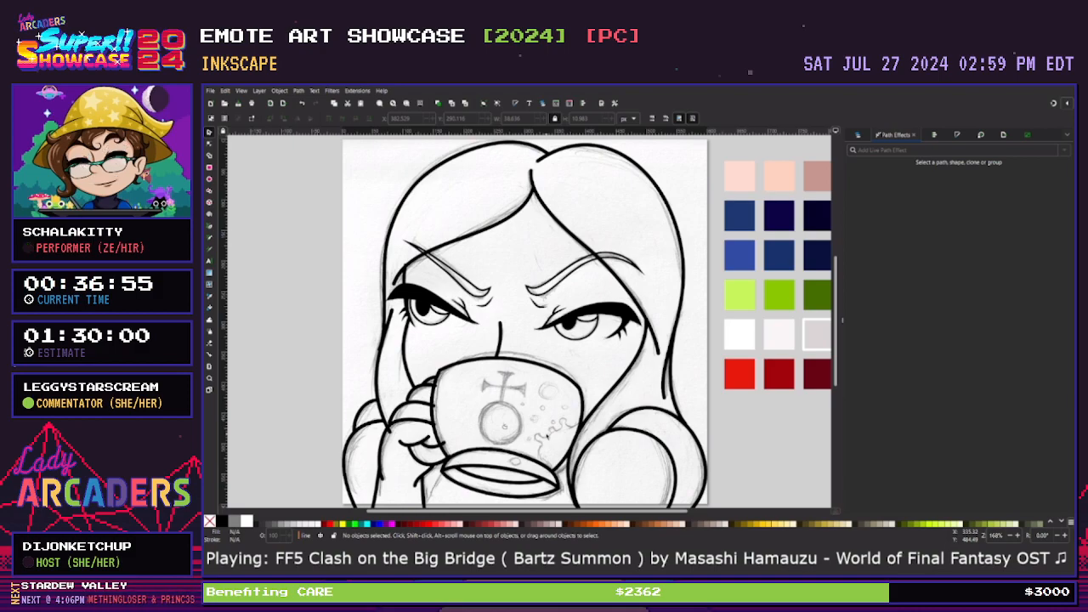
{"action": "scroll", "coordinate": [546, 434], "scroll_direction": "down", "scroll_amount": 1}
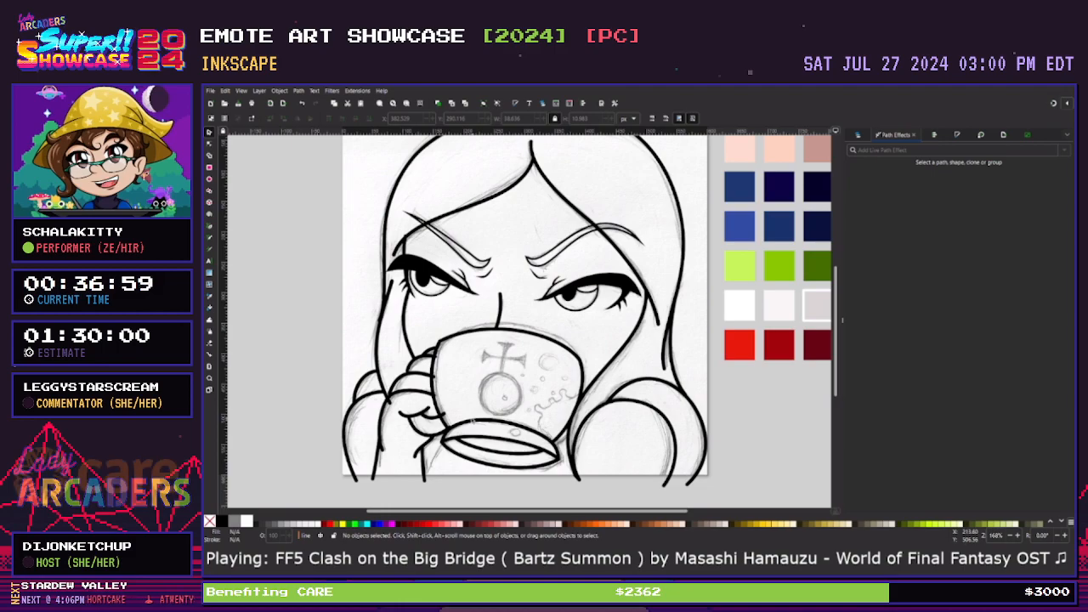
{"action": "key", "text": "plus"}
{"action": "key", "text": "plus"}
{"action": "scroll", "coordinate": [259, 154], "scroll_direction": "left", "scroll_amount": 2}
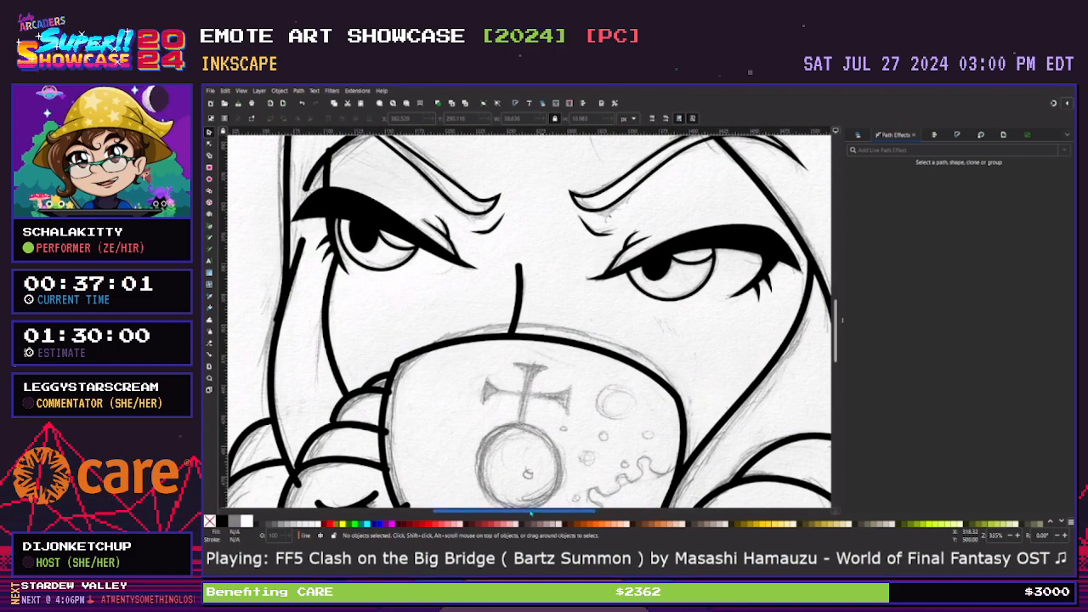
Show the layer list with node editing active and lock the line layer, keeping hand + cup editable
{"action": "left_click", "coordinate": [210, 145]}
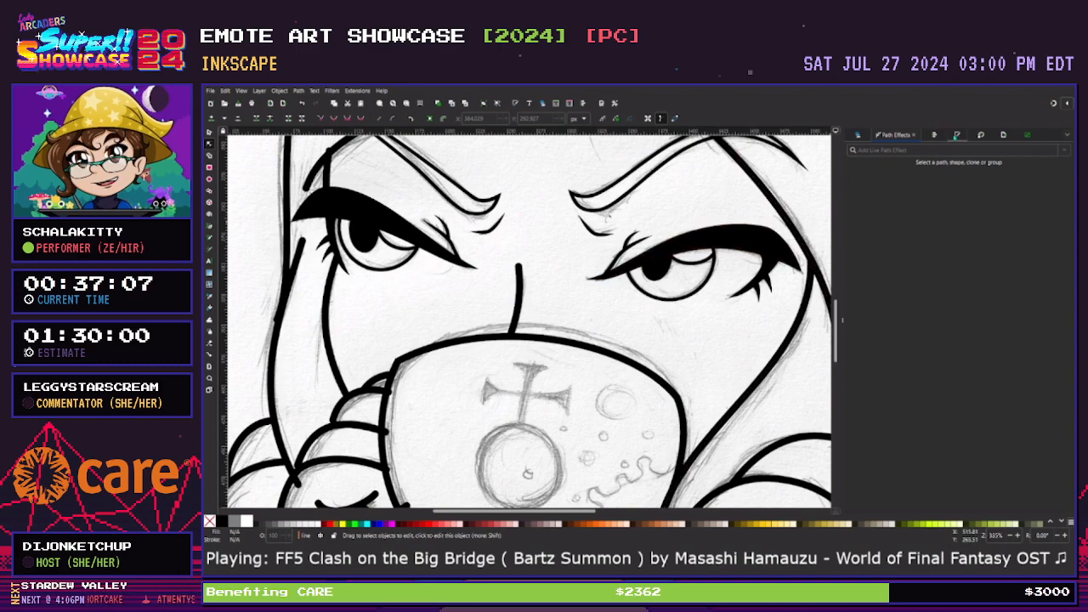
{"action": "left_click", "coordinate": [957, 136]}
{"action": "left_click", "coordinate": [889, 136]}
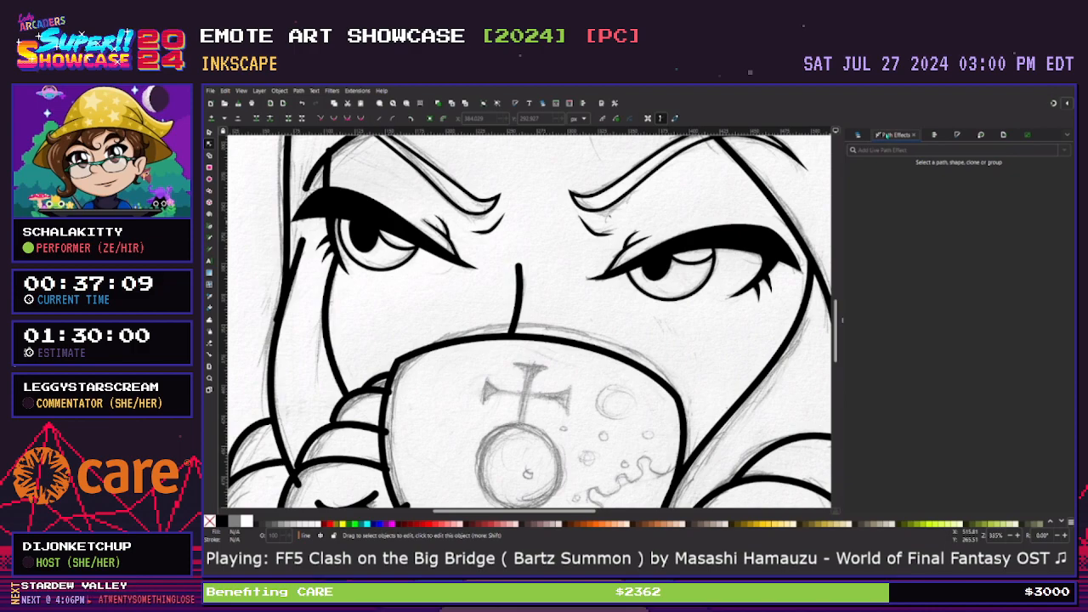
{"action": "left_click", "coordinate": [860, 135]}
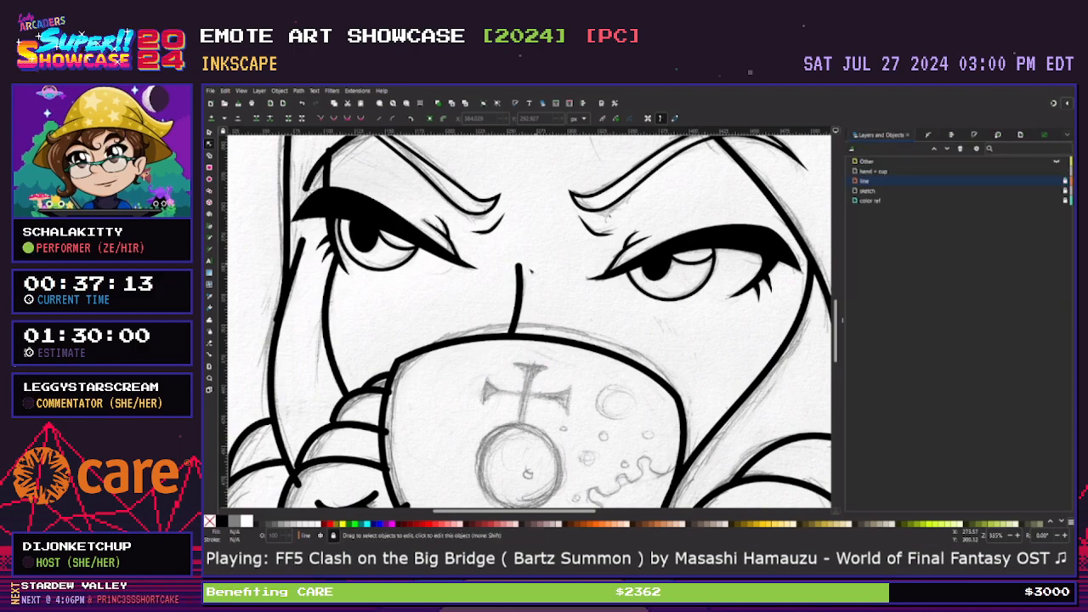
Reshape the upper edge of the cup outline by shortening the curve handles at both of its corner nodes
{"action": "left_click", "coordinate": [427, 348]}
{"action": "left_click", "coordinate": [398, 361]}
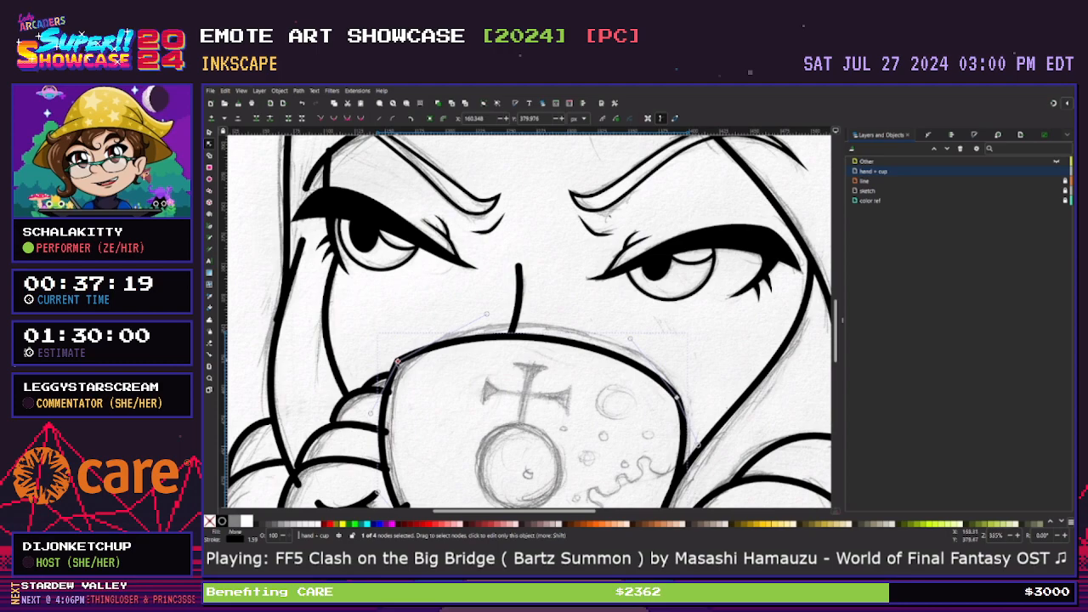
{"action": "left_click_drag", "start_coordinate": [487, 314], "coordinate": [442, 317]}
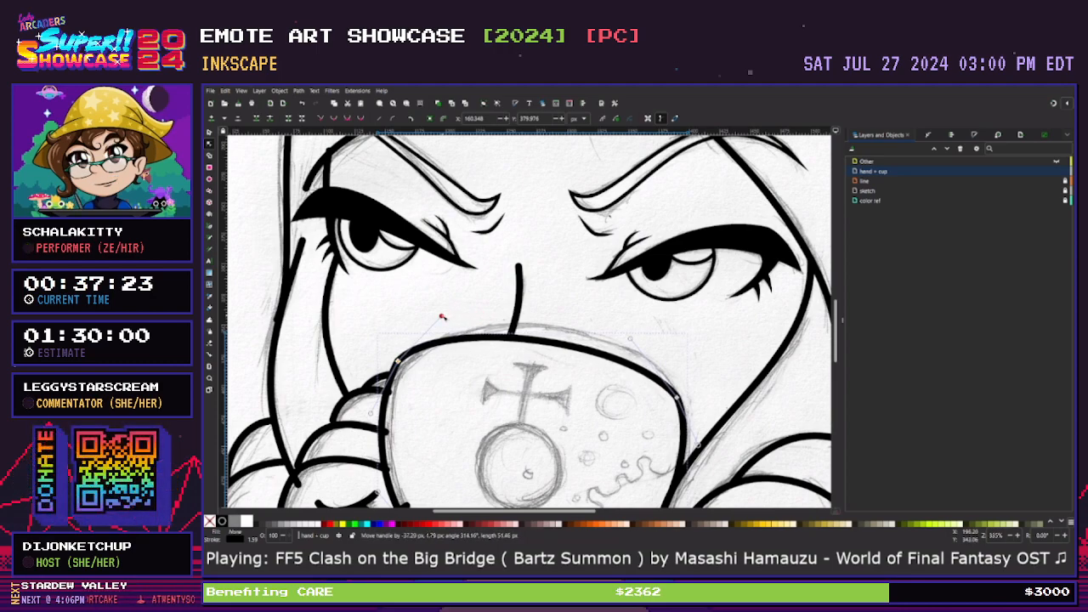
{"action": "left_click_drag", "start_coordinate": [629, 338], "coordinate": [652, 338]}
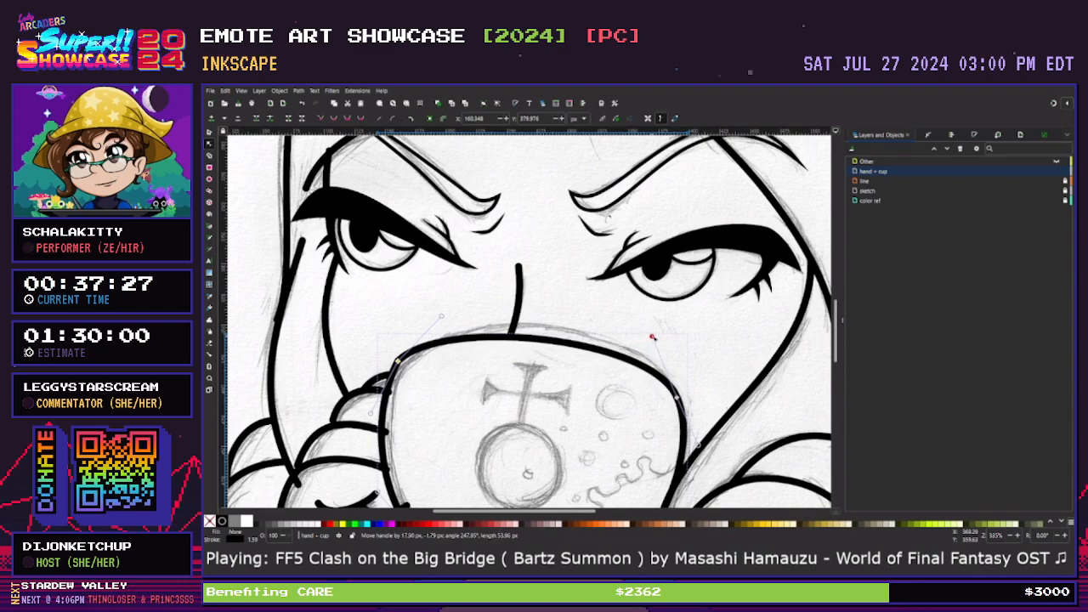
{"action": "left_click_drag", "start_coordinate": [442, 317], "coordinate": [429, 323]}
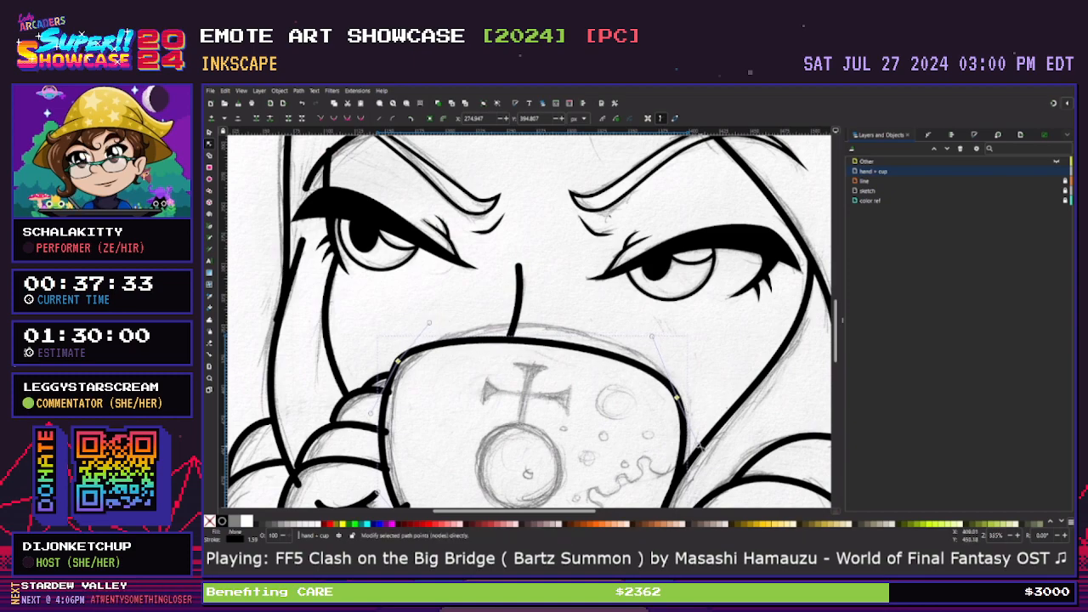
Raise the cup outline's corner node under the half-lidded eye slightly and adjust its handles to round the corner
{"action": "left_click_drag", "start_coordinate": [698, 443], "coordinate": [699, 427]}
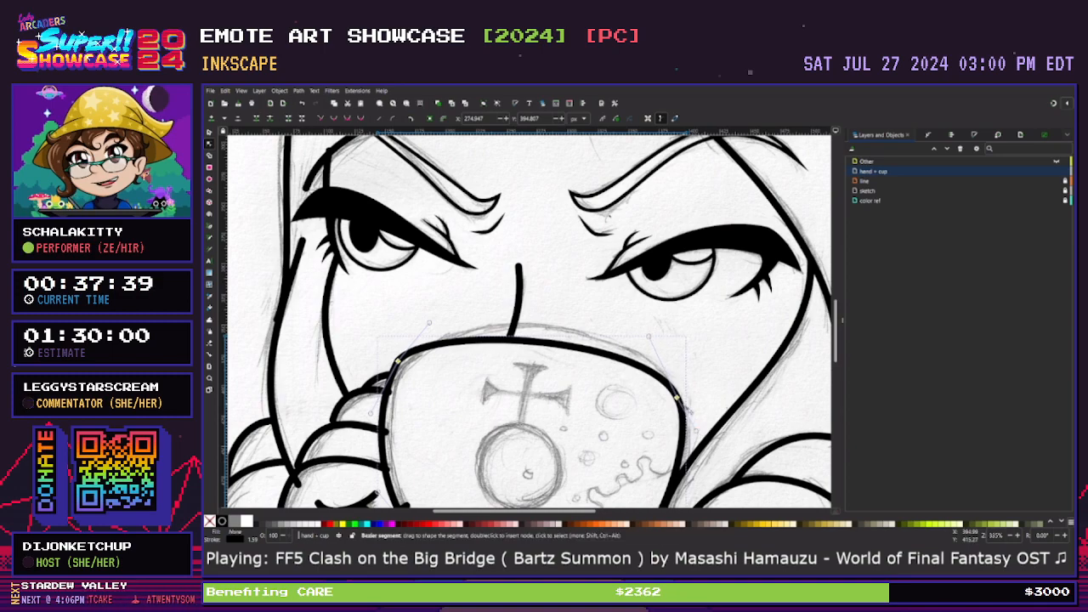
{"action": "left_click_drag", "start_coordinate": [677, 398], "coordinate": [678, 392]}
{"action": "key", "text": "Escape"}
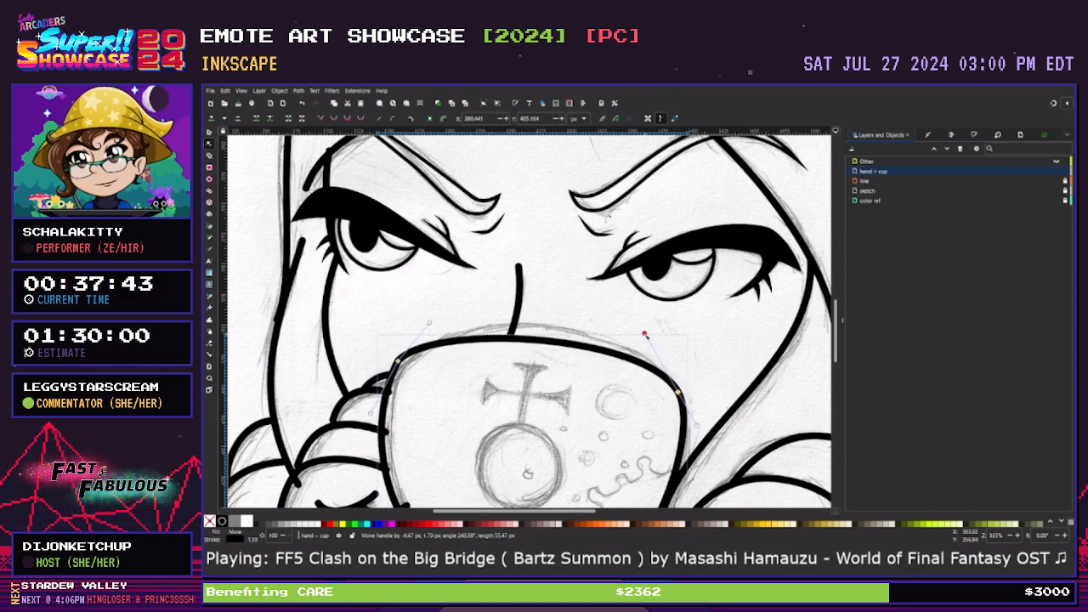
Draw a circle over the sketched ring below the cross on the cup and enlarge it to about 69 px wide
{"action": "scroll", "coordinate": [564, 319], "scroll_direction": "down", "scroll_amount": 3}
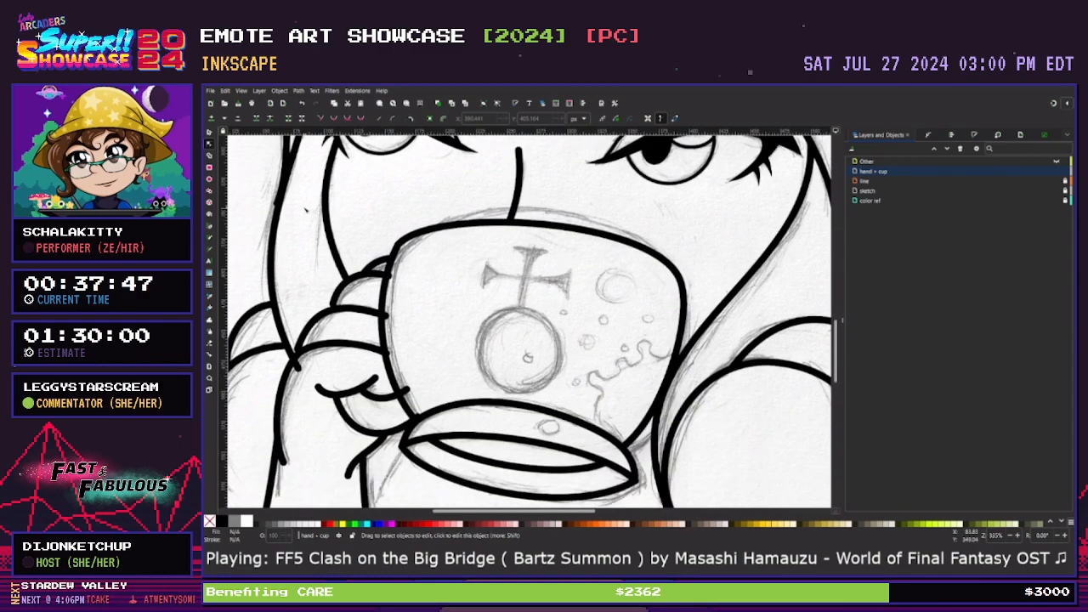
{"action": "key", "text": "e"}
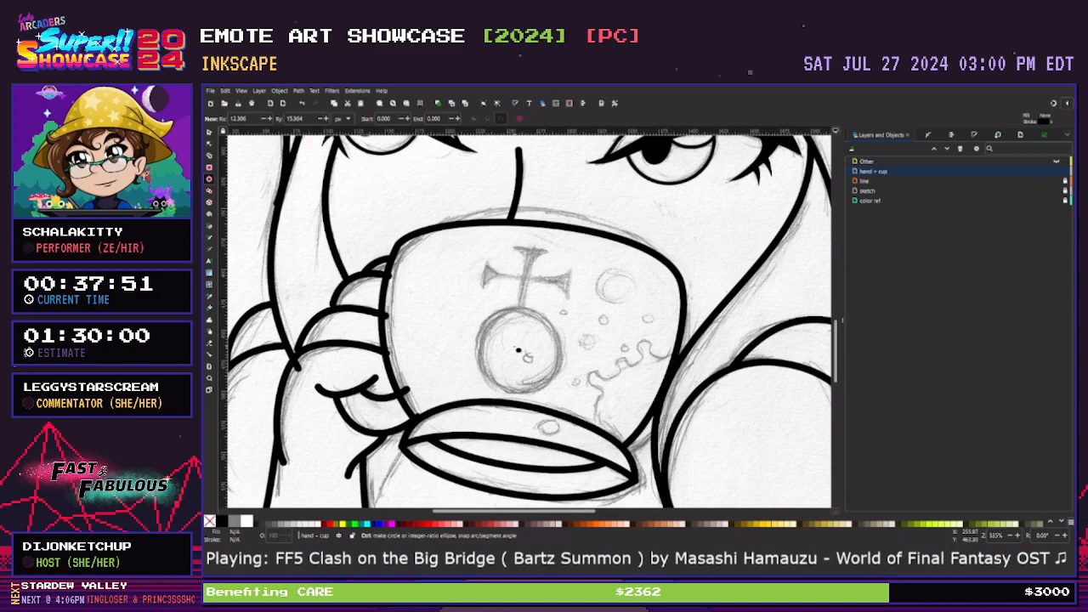
{"action": "left_click_drag", "start_coordinate": [516, 346], "coordinate": [482, 311]}
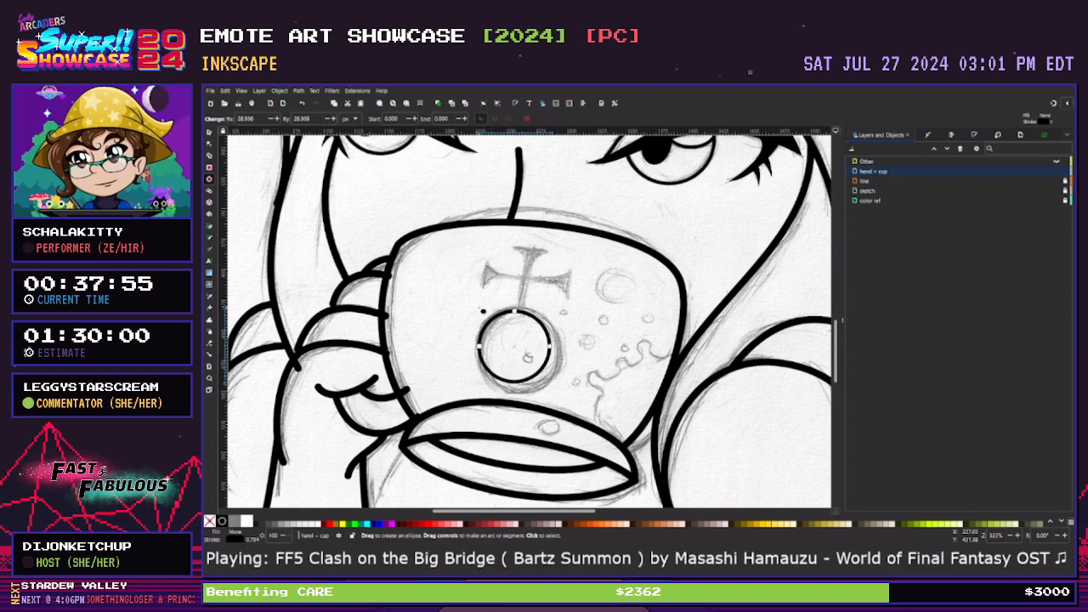
{"action": "left_click", "coordinate": [210, 133]}
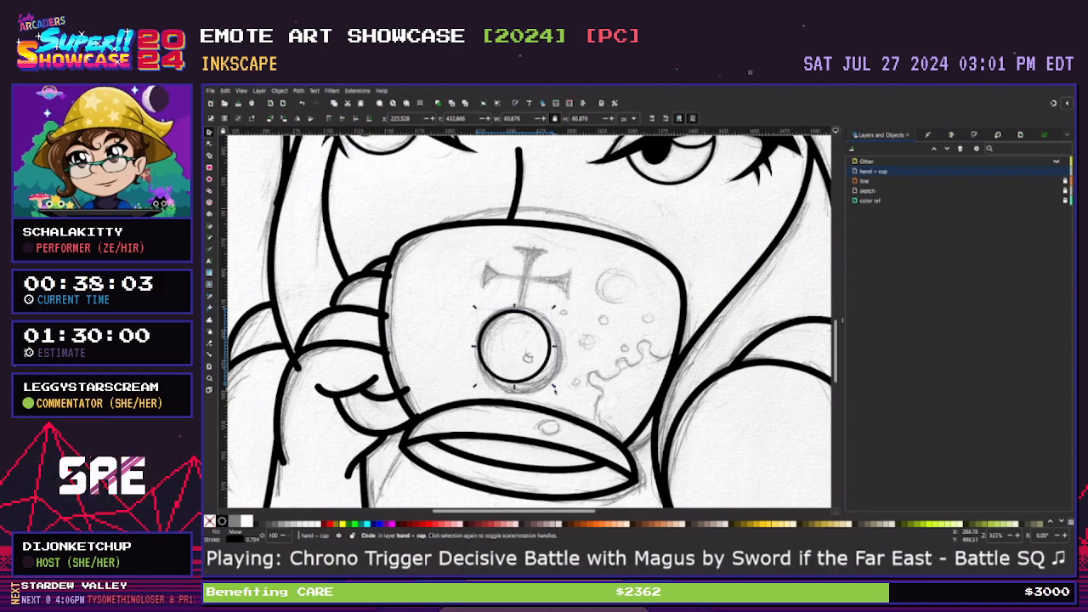
{"action": "left_click_drag", "start_coordinate": [554, 388], "coordinate": [564, 397]}
{"action": "left_click_drag", "start_coordinate": [545, 322], "coordinate": [542, 321]}
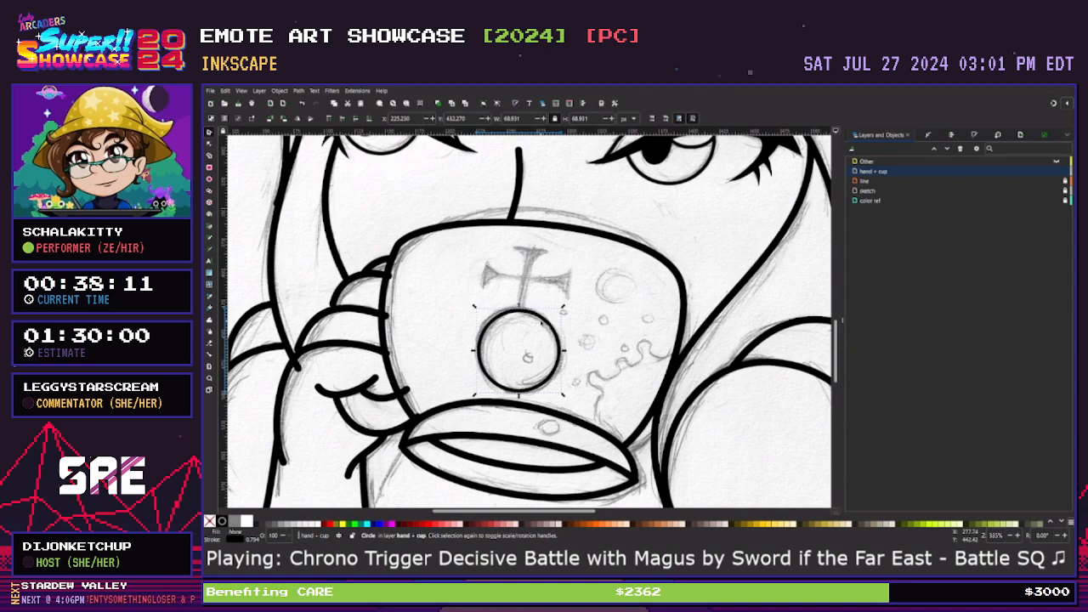
Set the stroke width of the ring on the cup to 6 px and nudge the ring slightly upward over the sketch
{"action": "left_click", "coordinate": [238, 104]}
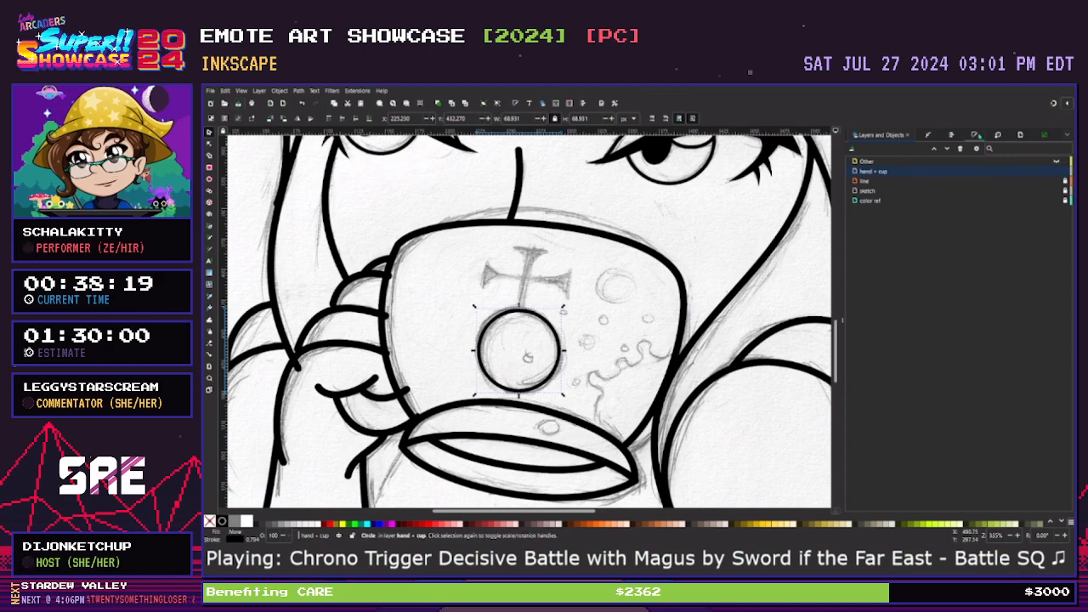
{"action": "left_click", "coordinate": [989, 136]}
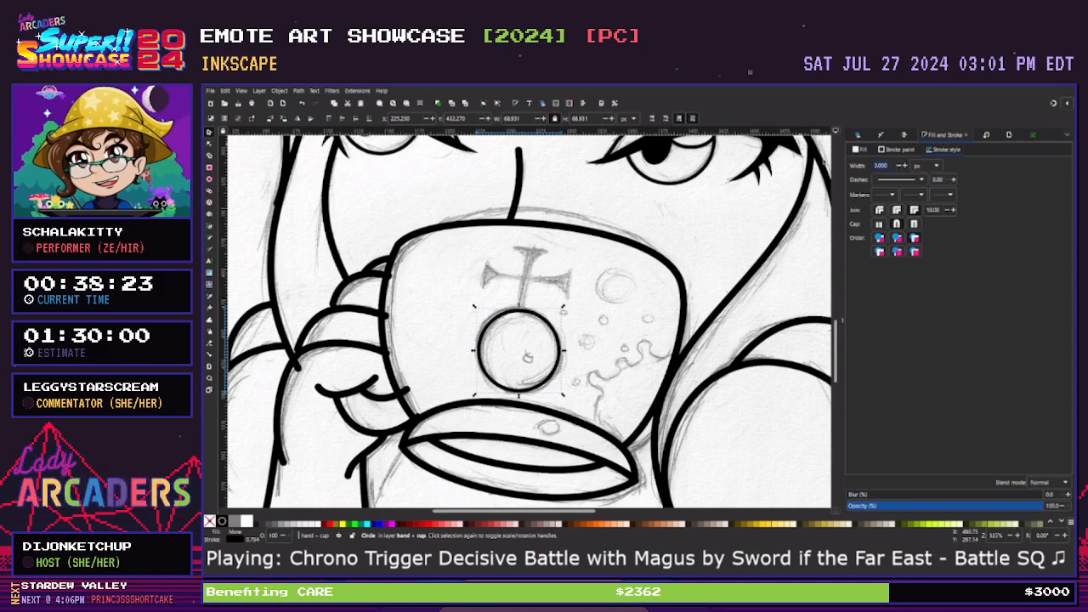
{"action": "key", "text": "Return"}
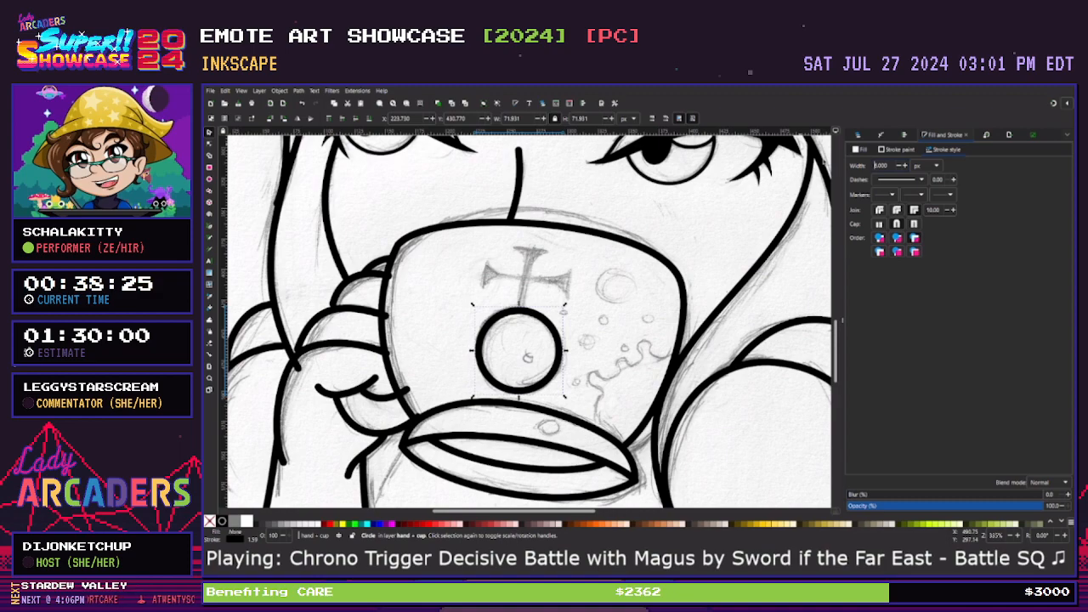
{"action": "left_click_drag", "start_coordinate": [535, 322], "coordinate": [535, 319]}
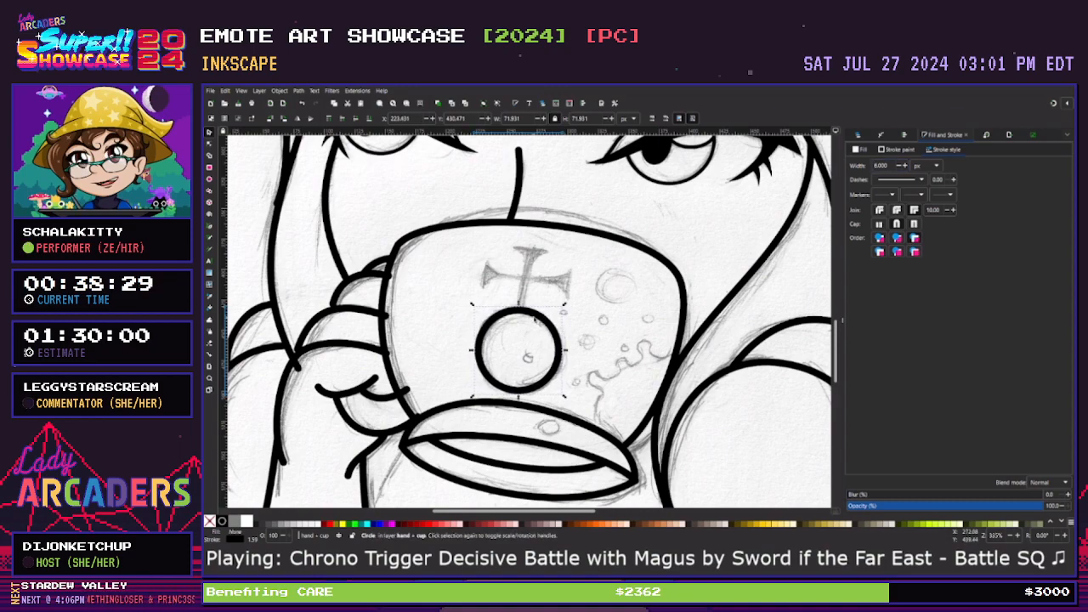
Draw the cross's upright from its sketched top to the ring's lower edge, bend it slightly and pull both end nodes inward
{"action": "key", "text": "b"}
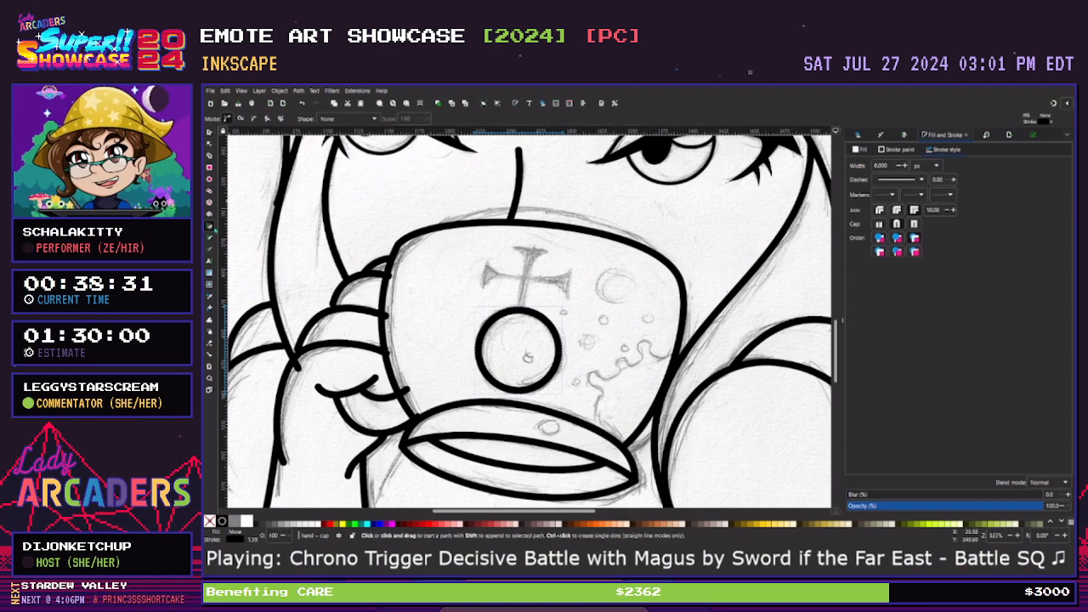
{"action": "left_click", "coordinate": [534, 254]}
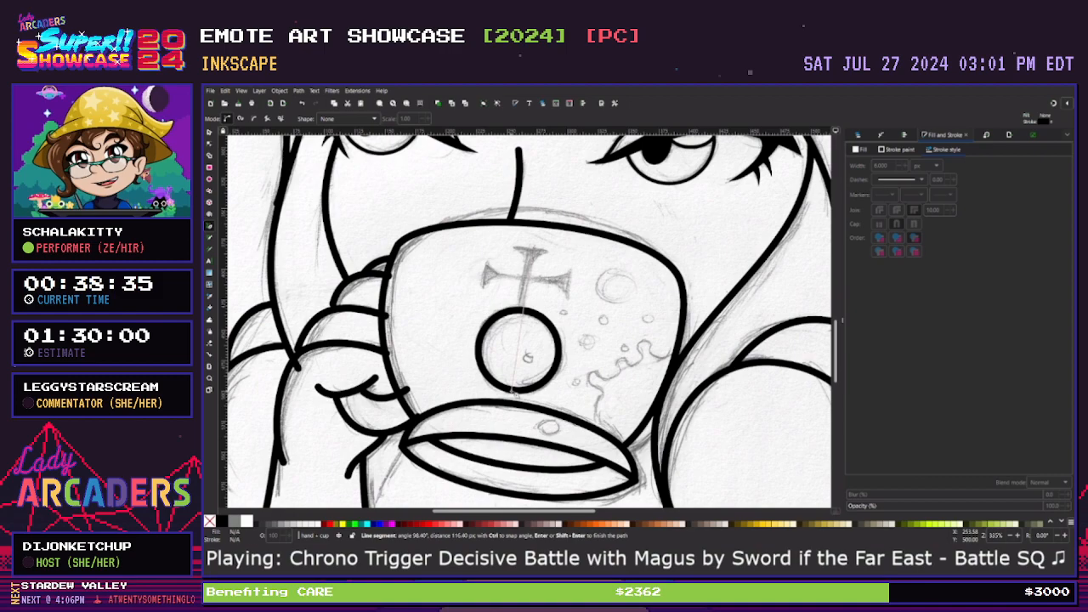
{"action": "double_click", "coordinate": [512, 392]}
{"action": "left_click", "coordinate": [209, 143]}
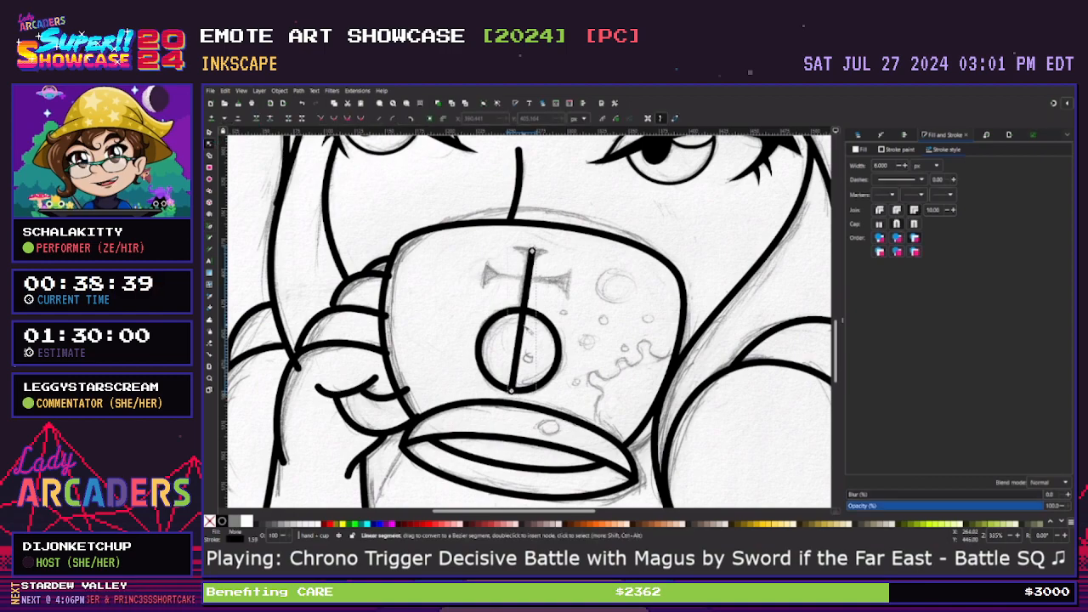
{"action": "left_click_drag", "start_coordinate": [524, 327], "coordinate": [519, 327]}
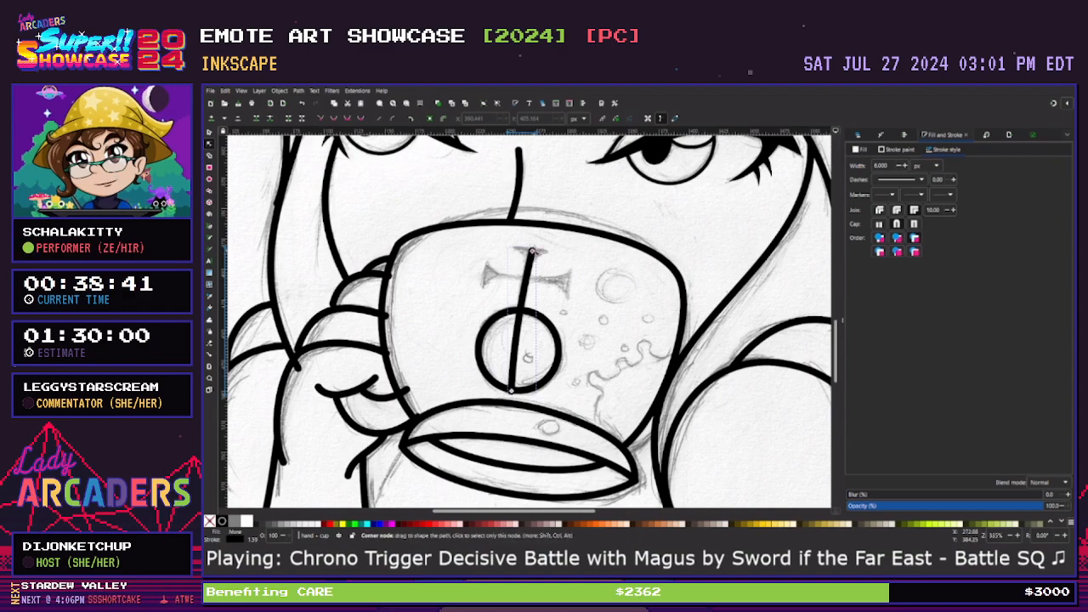
{"action": "left_click_drag", "start_coordinate": [532, 251], "coordinate": [531, 254]}
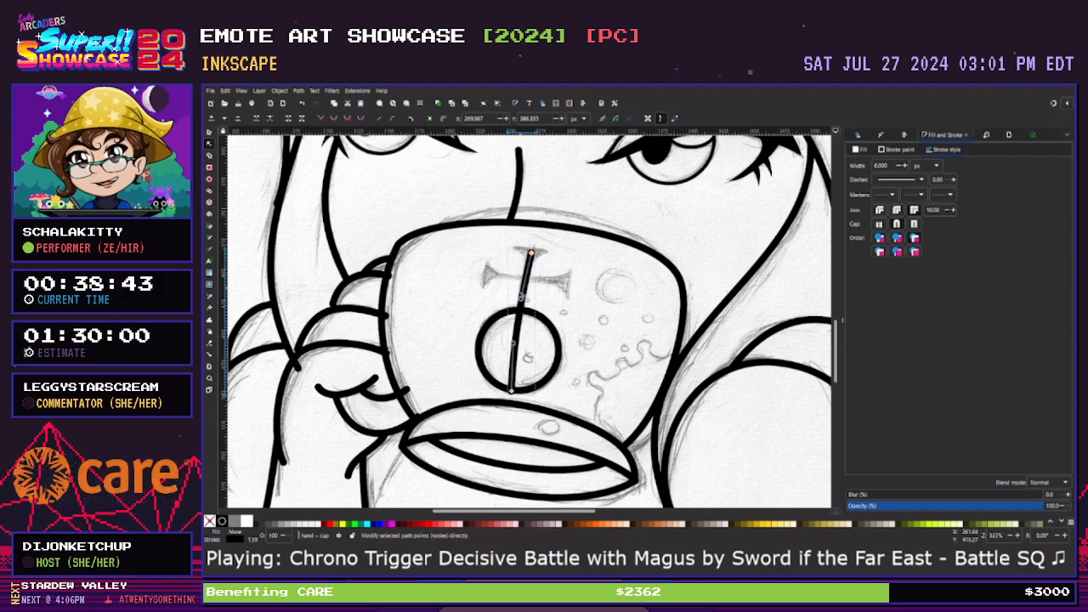
{"action": "left_click_drag", "start_coordinate": [511, 391], "coordinate": [512, 388]}
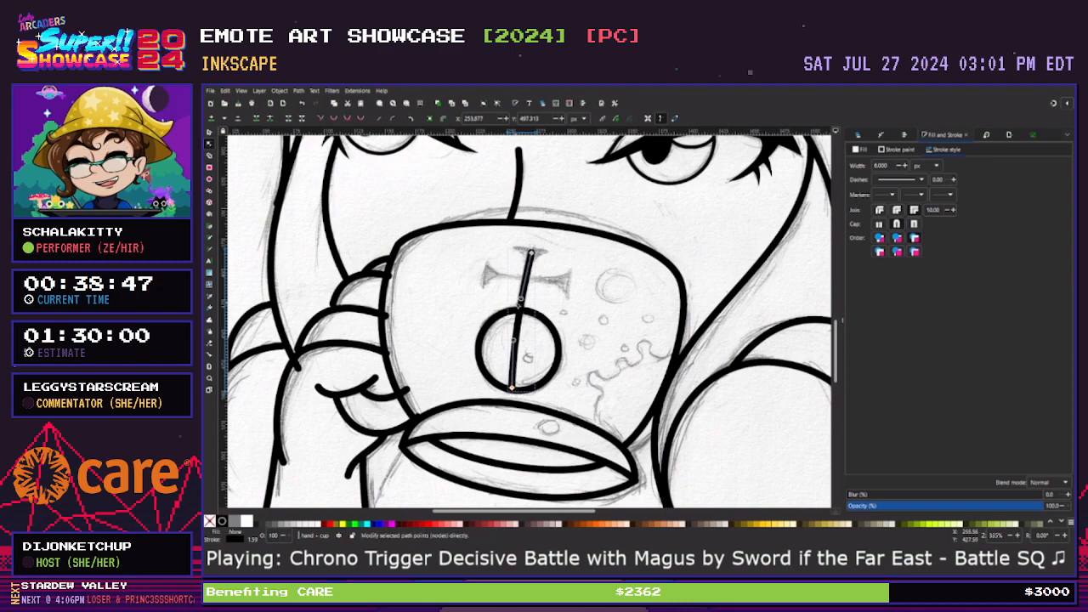
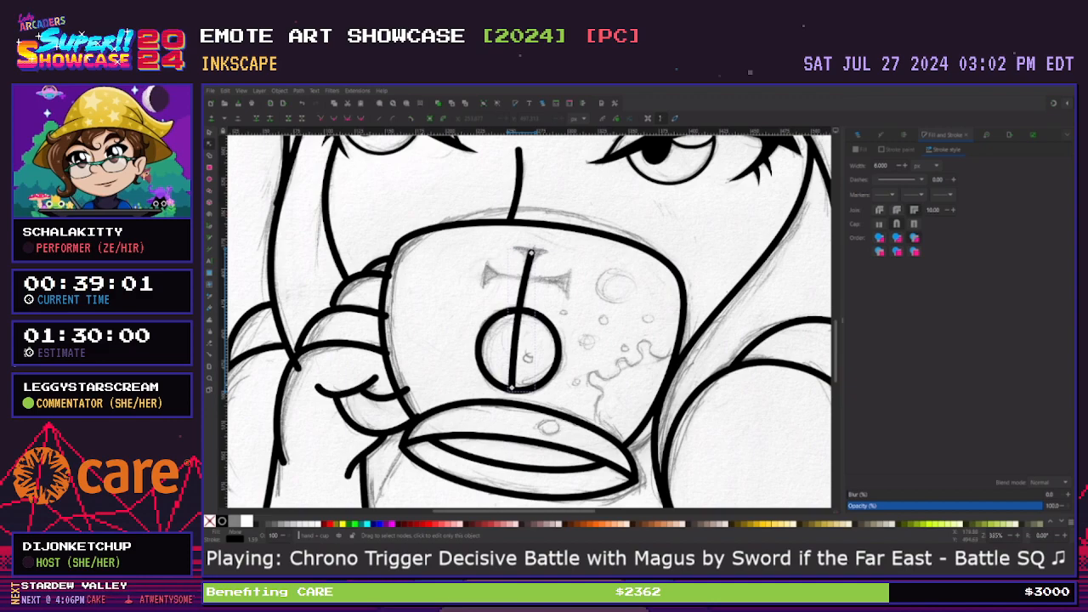
{"action": "left_click", "coordinate": [239, 267]}
Draw the cross's crossbar between its two sketched side ends and bend it slightly to follow the cup's curvature
{"action": "key", "text": "b"}
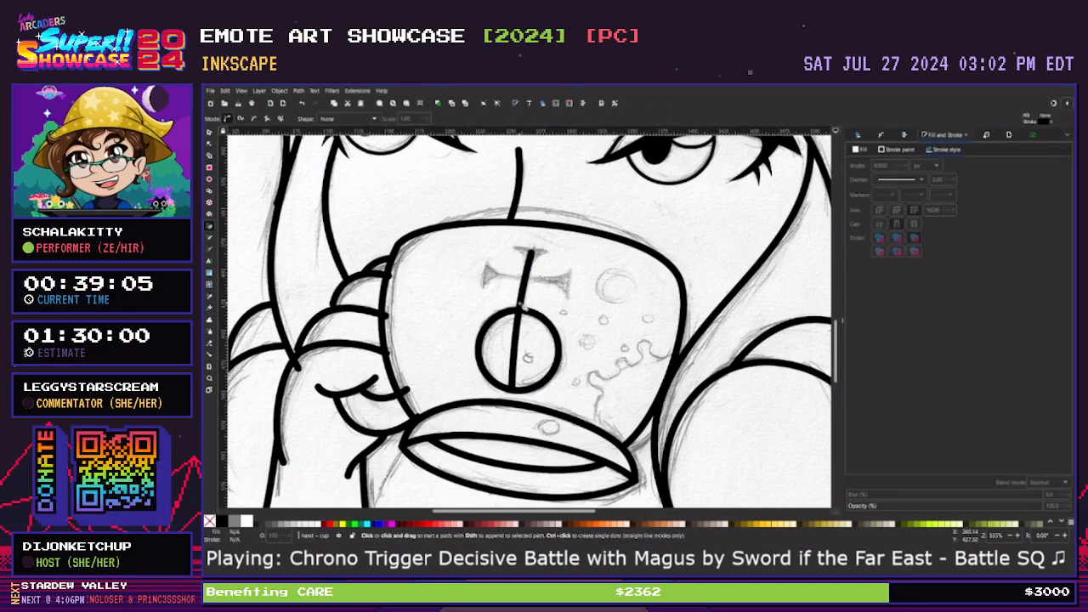
{"action": "left_click", "coordinate": [485, 274]}
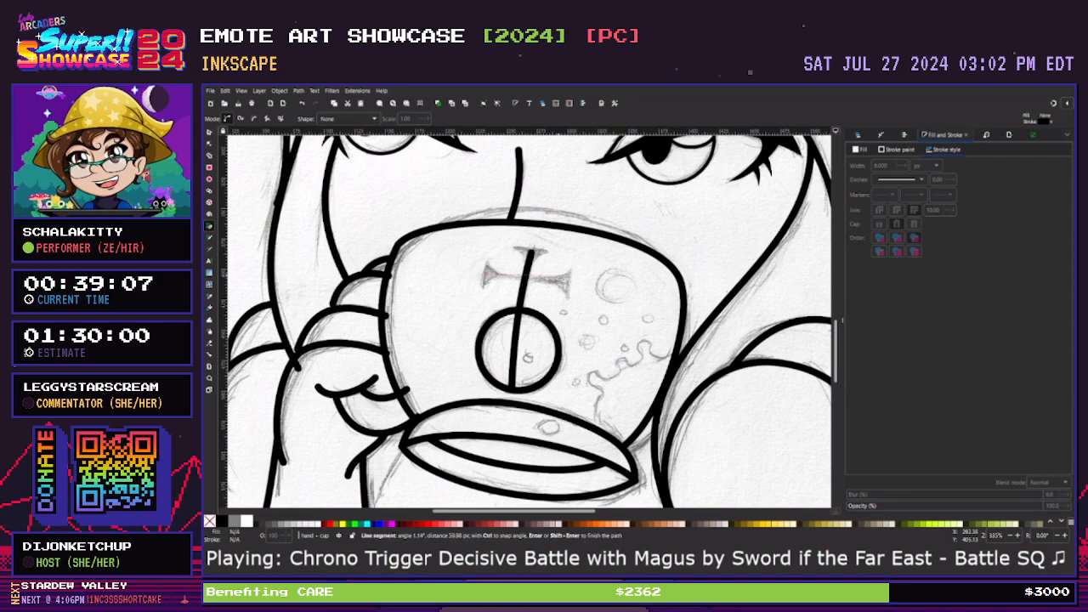
{"action": "double_click", "coordinate": [569, 281]}
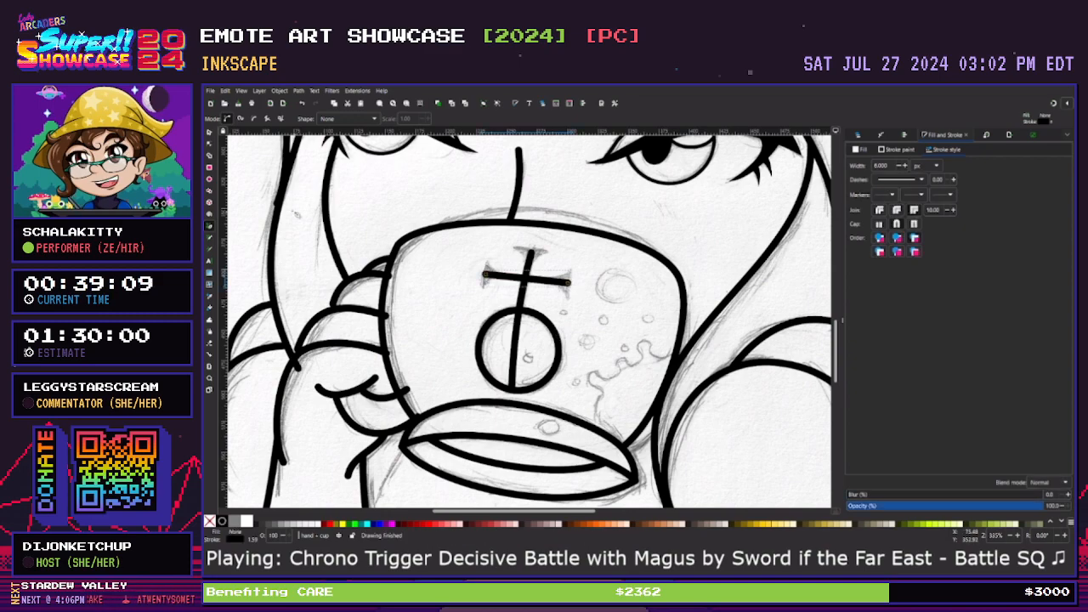
{"action": "key", "text": "n"}
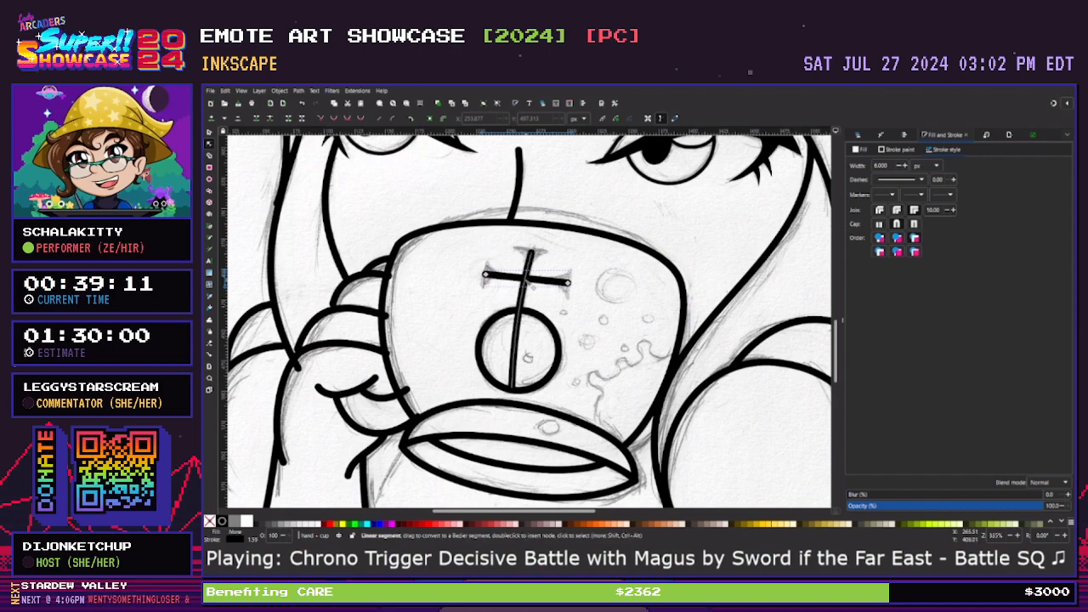
{"action": "left_click_drag", "start_coordinate": [526, 278], "coordinate": [527, 280]}
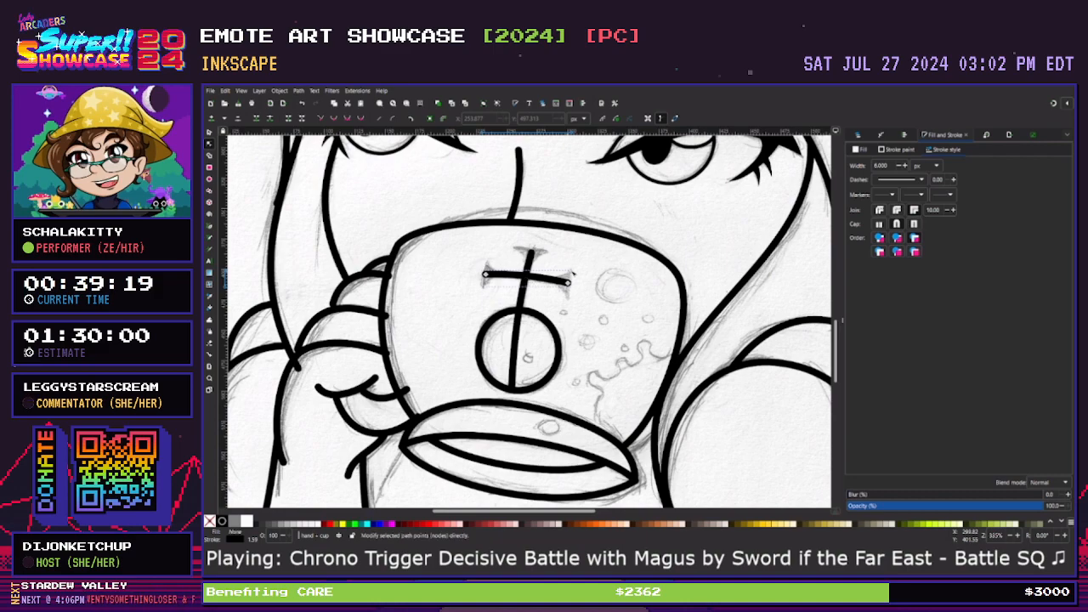
{"action": "left_click", "coordinate": [598, 288]}
Refine the upright's curve by moving its lower end node onto the ring, adjusting the lower handle and shifting the top node slightly
{"action": "key", "text": "plus"}
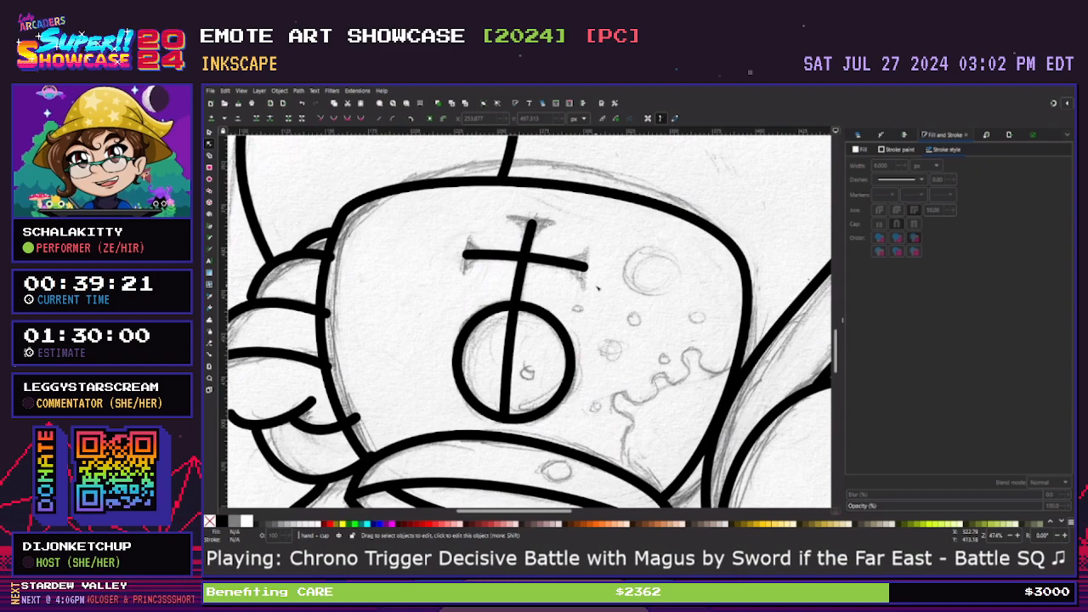
{"action": "key", "text": "plus"}
{"action": "scroll", "coordinate": [608, 372], "scroll_direction": "up", "scroll_amount": 1}
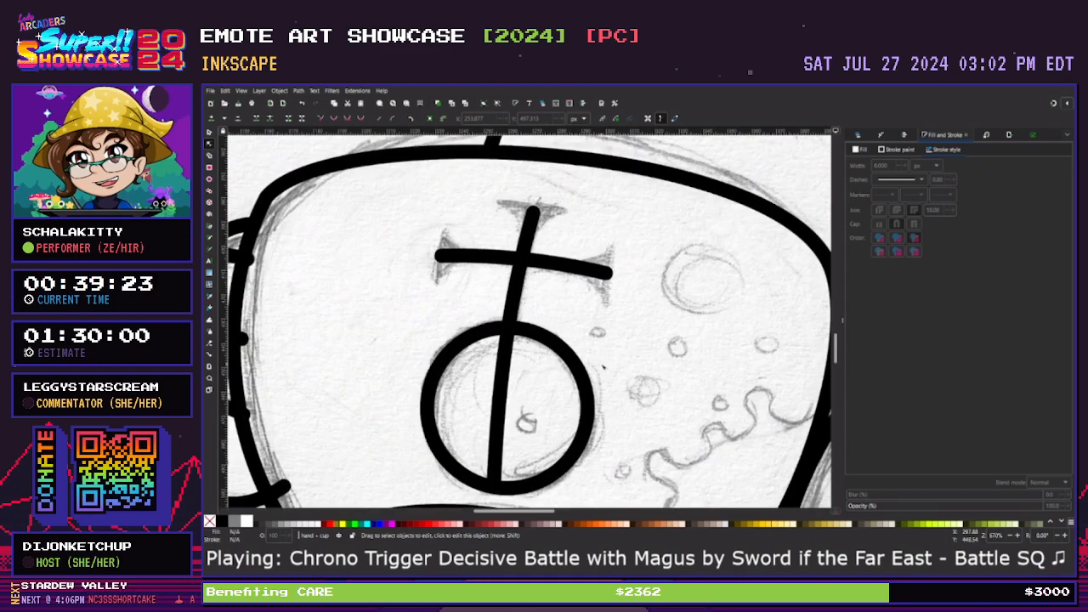
{"action": "left_click", "coordinate": [498, 481]}
{"action": "left_click", "coordinate": [495, 482]}
{"action": "left_click_drag", "start_coordinate": [494, 481], "coordinate": [497, 486]}
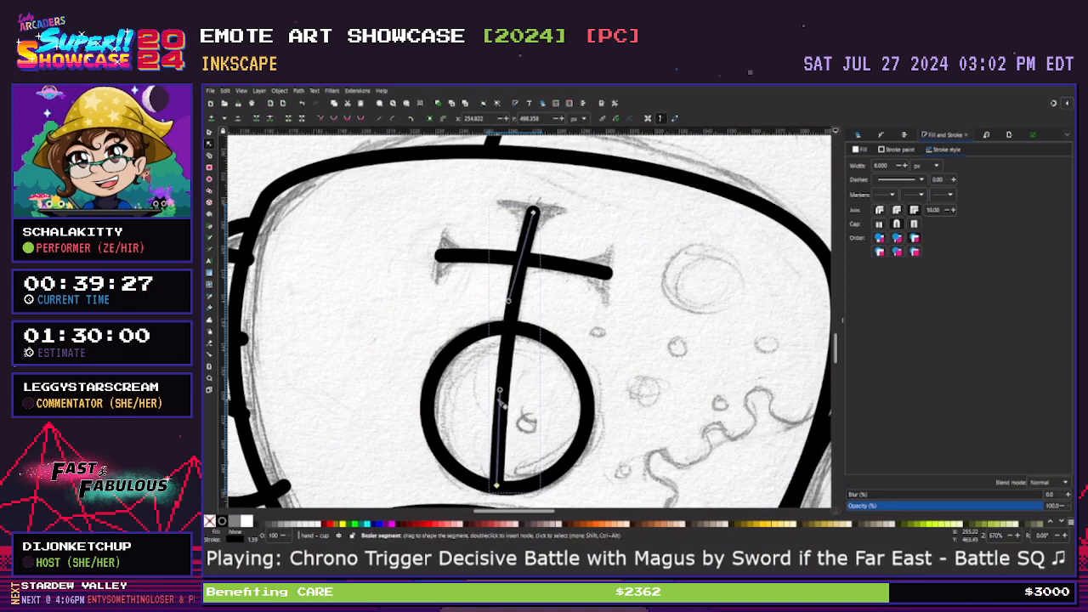
{"action": "left_click_drag", "start_coordinate": [499, 390], "coordinate": [498, 390]}
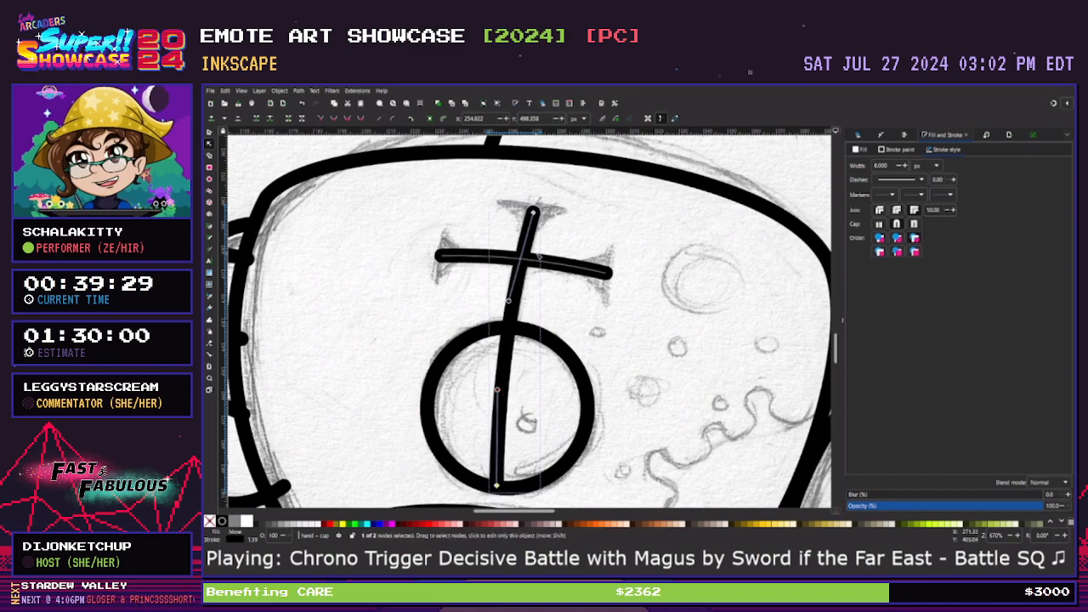
{"action": "left_click", "coordinate": [533, 211]}
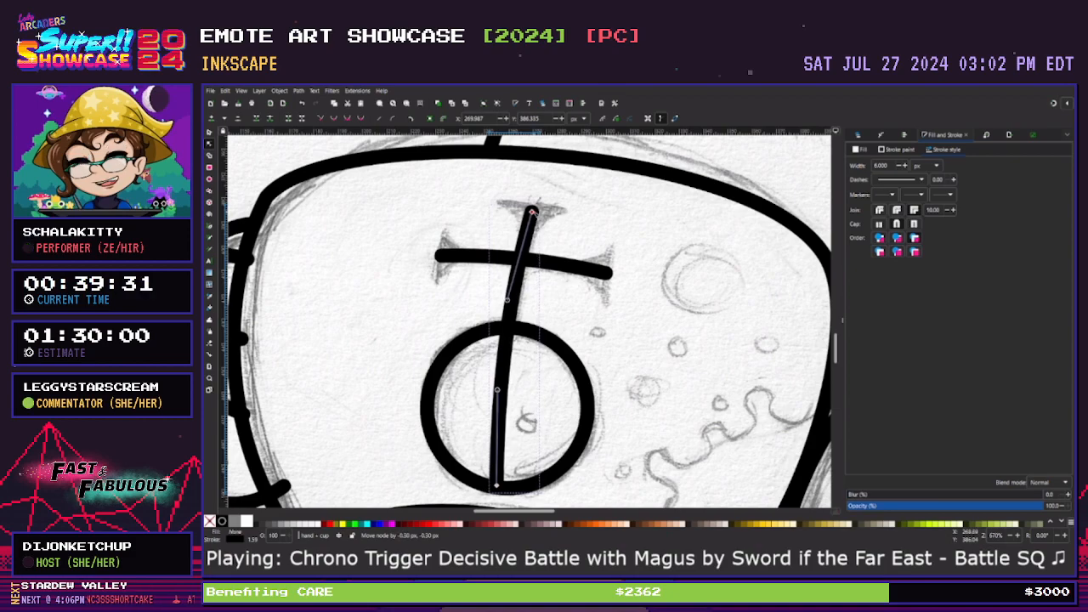
Insert a node where the upright meets the ring's upper edge and delete the end node to remove the part inside the ring
{"action": "double_click", "coordinate": [507, 326]}
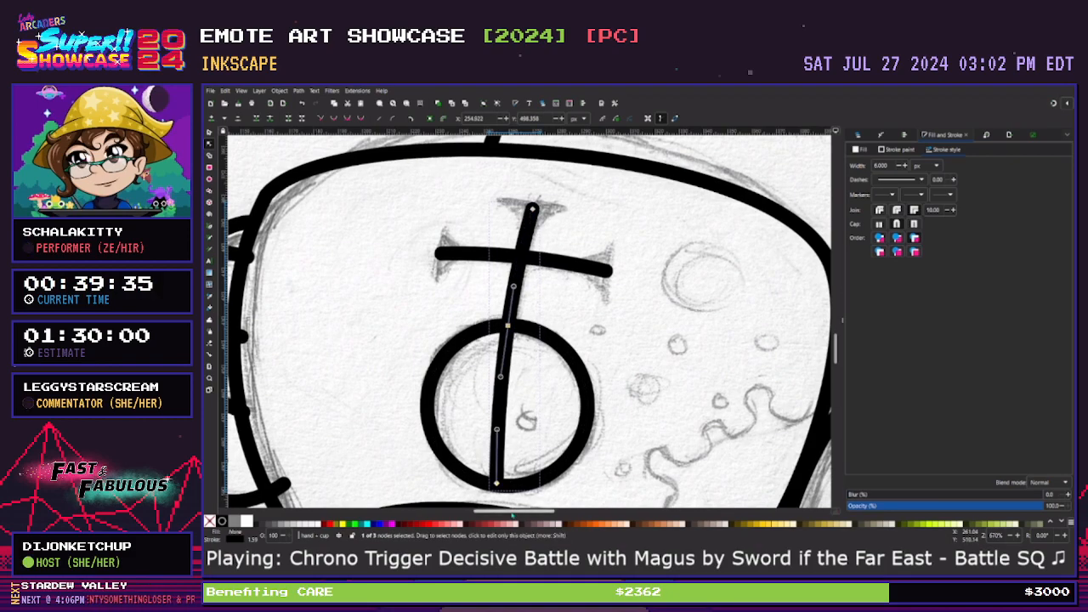
{"action": "key", "text": "Delete"}
{"action": "left_click", "coordinate": [558, 308]}
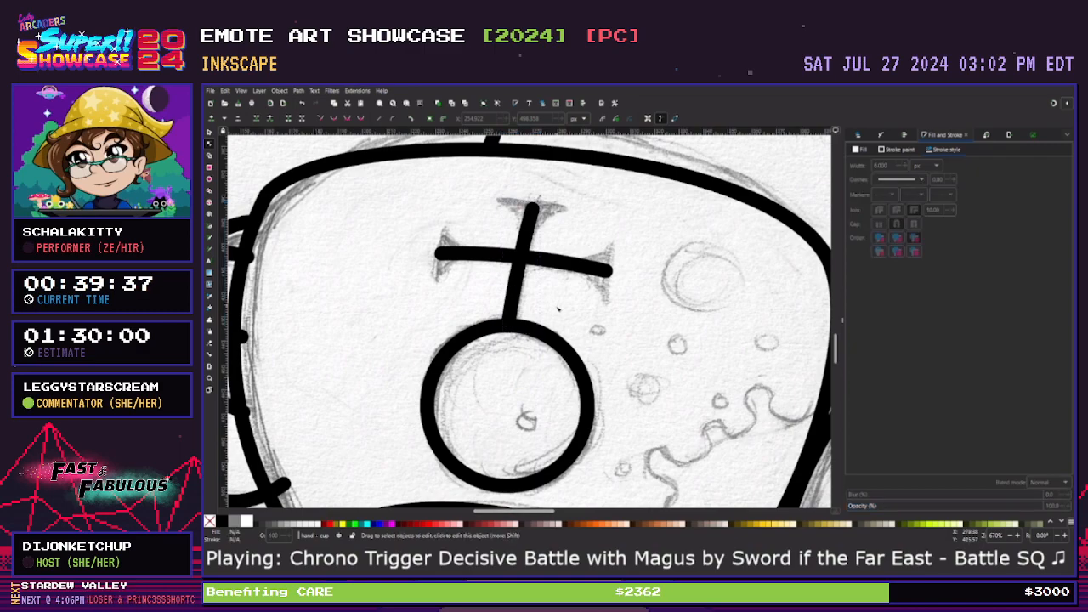
Draw a closed, downward-pointing triangle over the sketched flare at the top end of the cross
{"action": "scroll", "coordinate": [559, 309], "scroll_direction": "up", "scroll_amount": 1}
{"action": "key", "text": "plus"}
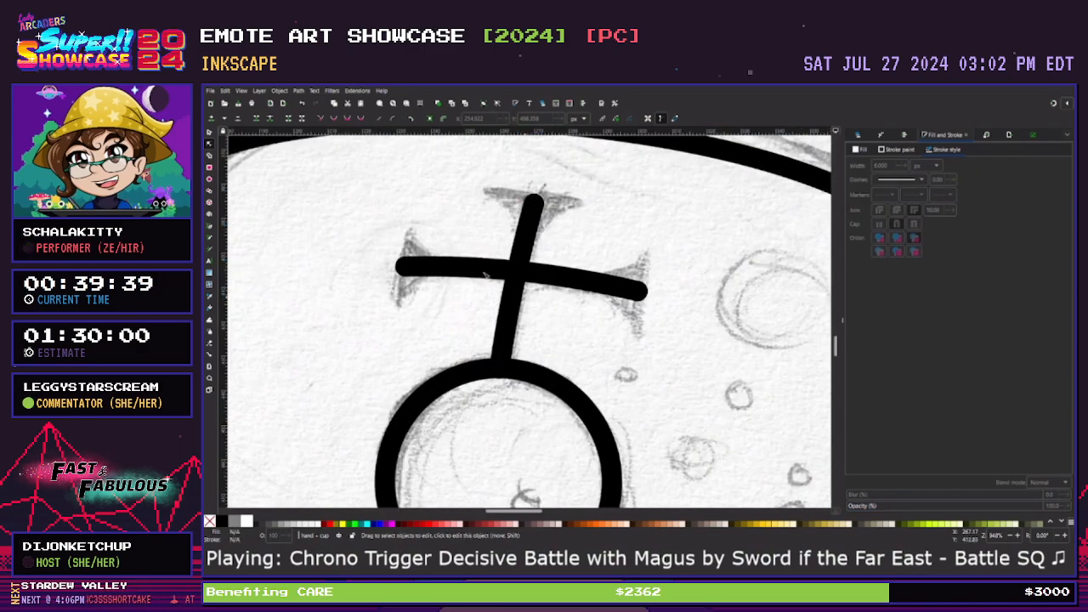
{"action": "key", "text": "b"}
{"action": "left_click", "coordinate": [484, 188]}
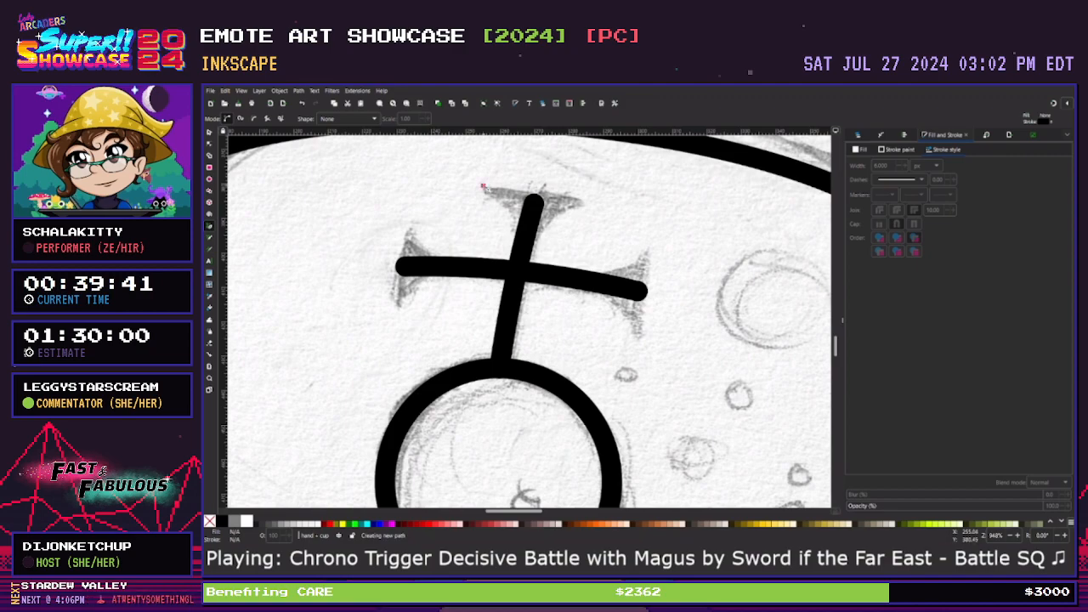
{"action": "left_click", "coordinate": [600, 206]}
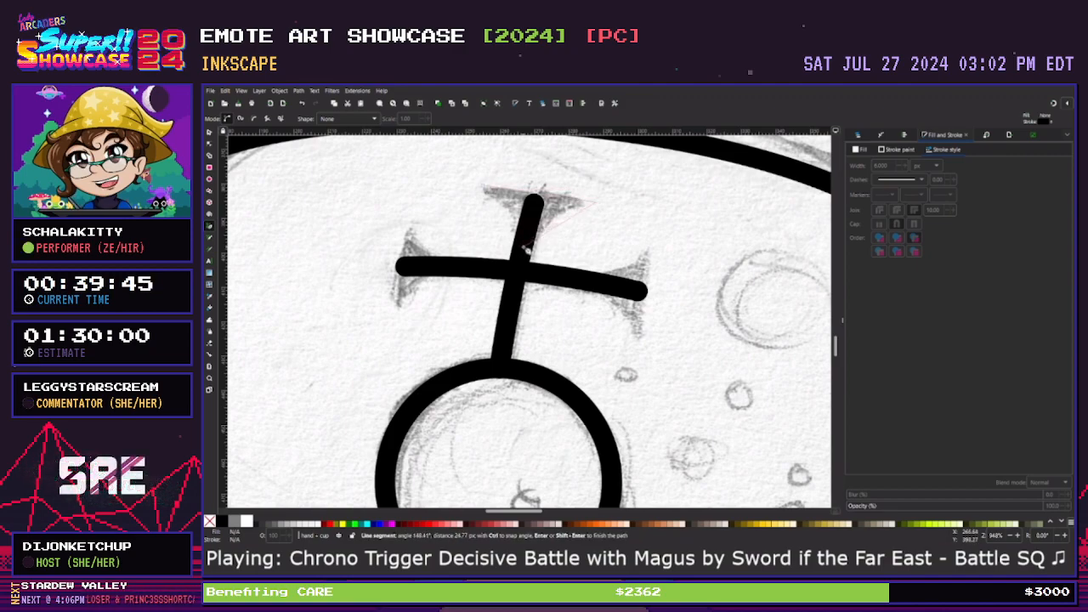
{"action": "left_click", "coordinate": [525, 246]}
{"action": "left_click", "coordinate": [485, 189]}
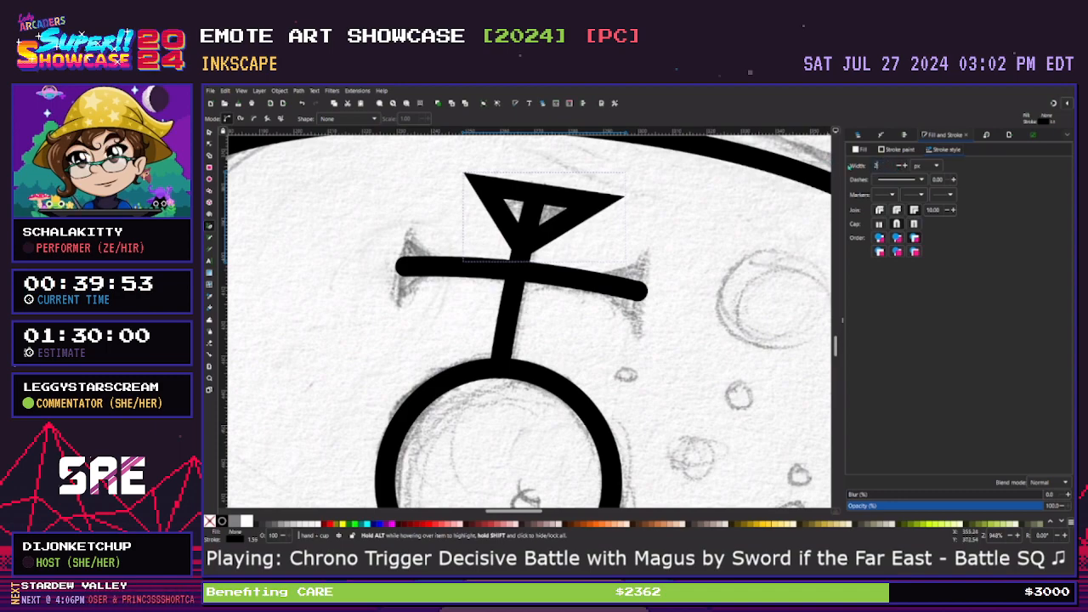
Give the triangle a 2 px stroke with round joins and a black fill
{"action": "key", "text": "Return"}
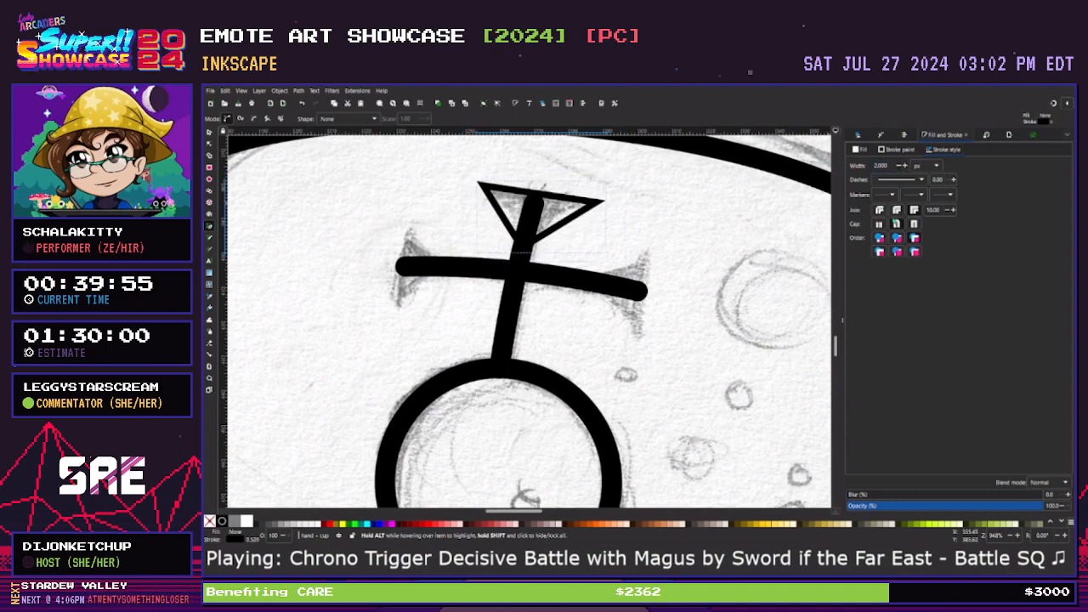
{"action": "left_click", "coordinate": [897, 210]}
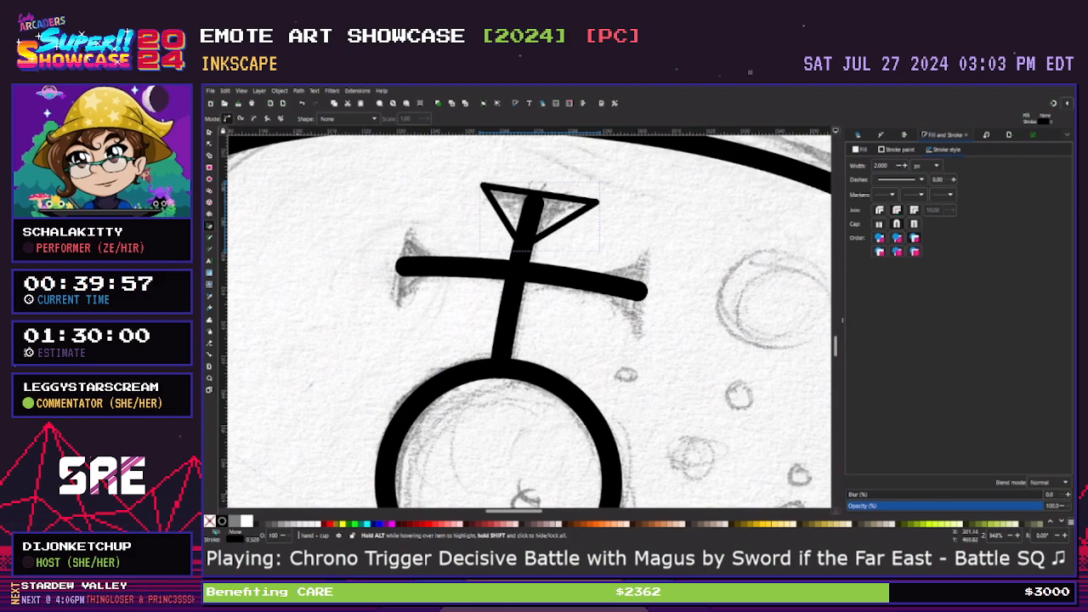
{"action": "left_click", "coordinate": [222, 521]}
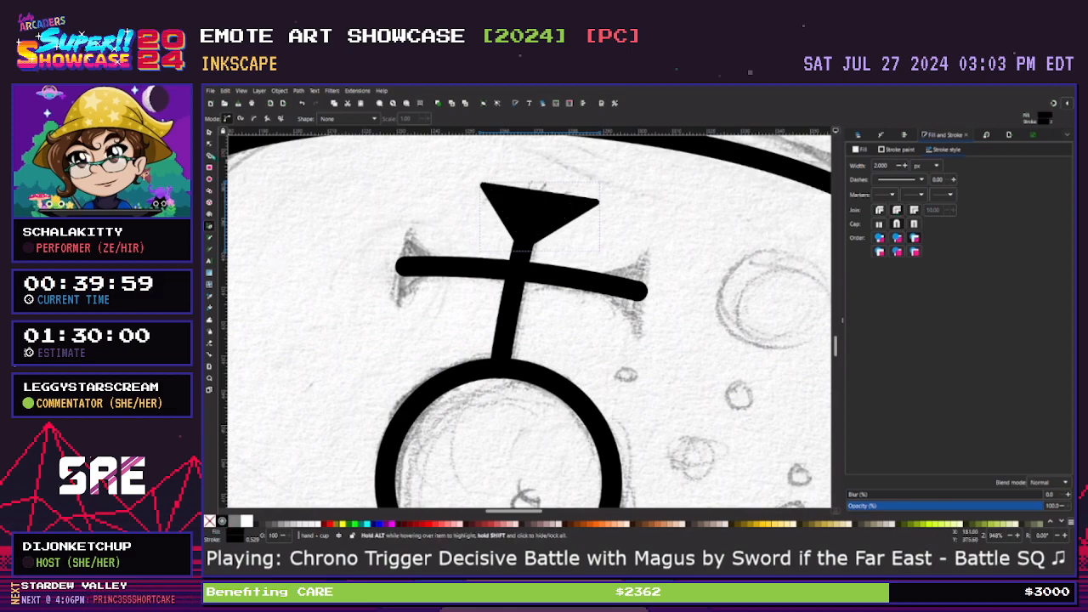
Add a second node at the triangle's lower tip, spread the tip to the upright's width and curve the left side inward
{"action": "key", "text": "n"}
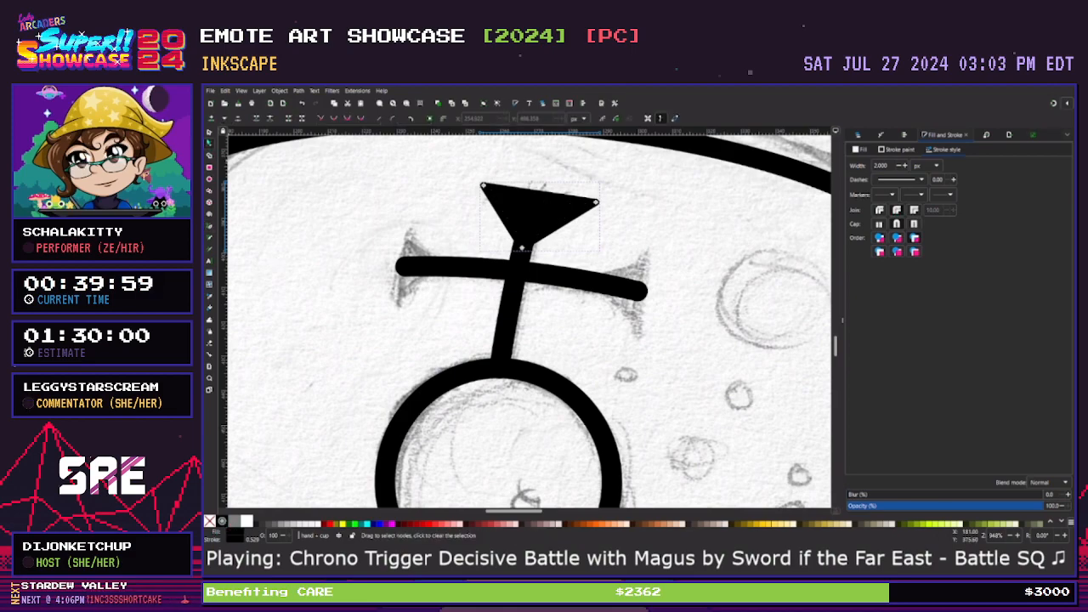
{"action": "double_click", "coordinate": [529, 243]}
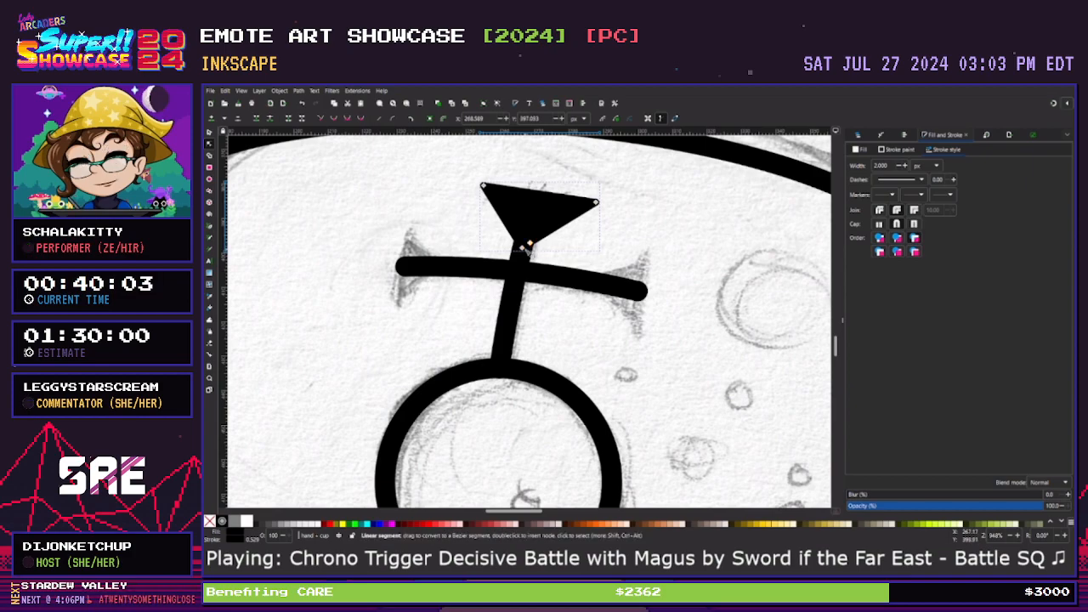
{"action": "left_click_drag", "start_coordinate": [522, 247], "coordinate": [517, 242]}
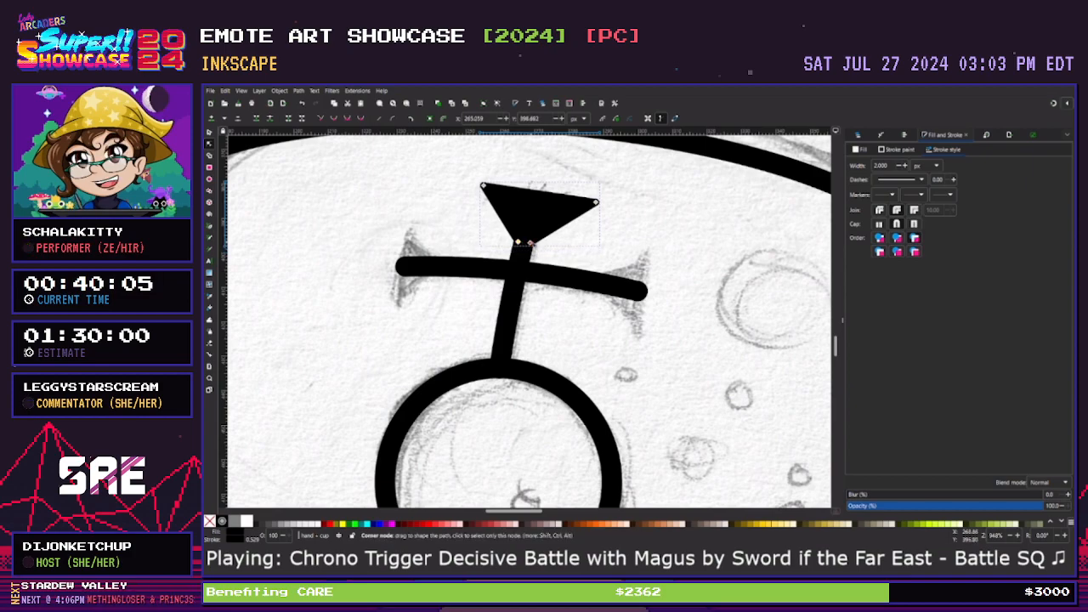
{"action": "left_click", "coordinate": [529, 243]}
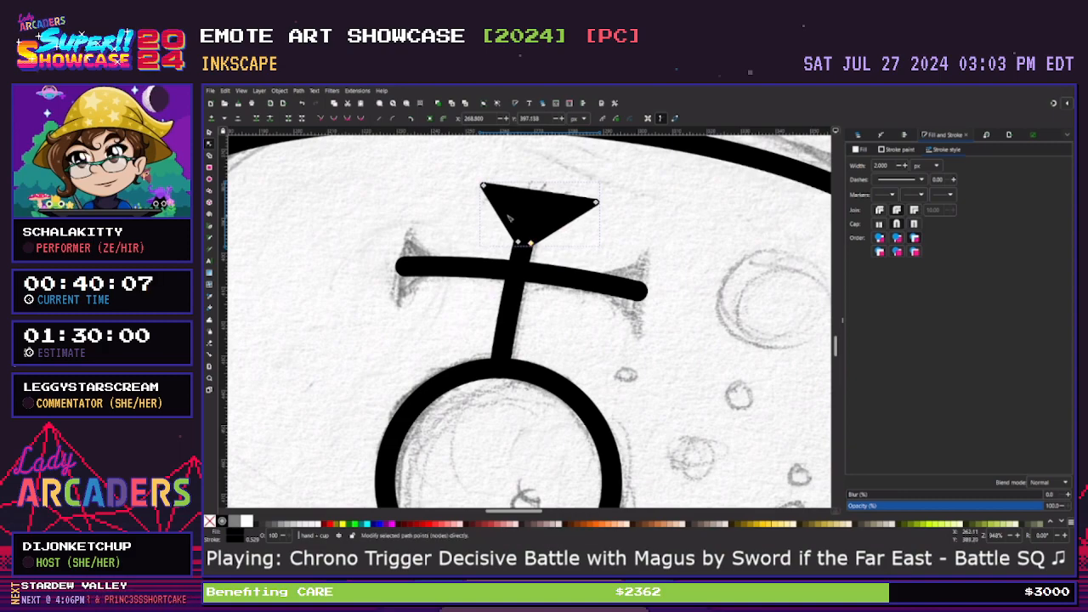
{"action": "left_click", "coordinate": [509, 218]}
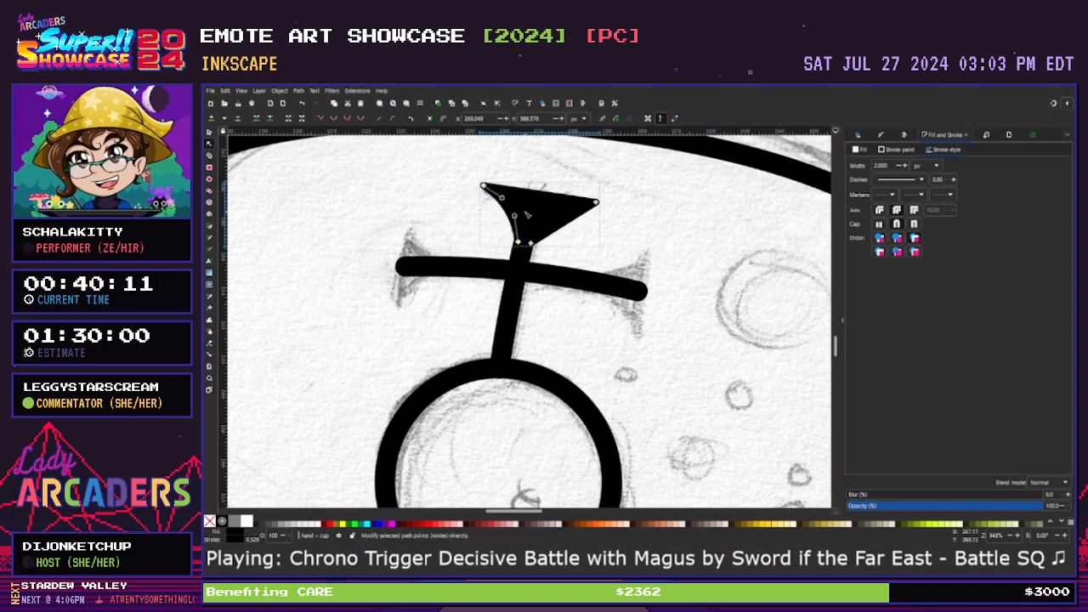
Bow the black flare's upper edge slightly upward and curve its right side inward to match the left side
{"action": "left_click_drag", "start_coordinate": [515, 216], "coordinate": [517, 242]}
{"action": "left_click", "coordinate": [482, 186]}
{"action": "left_click_drag", "start_coordinate": [482, 186], "coordinate": [533, 191]}
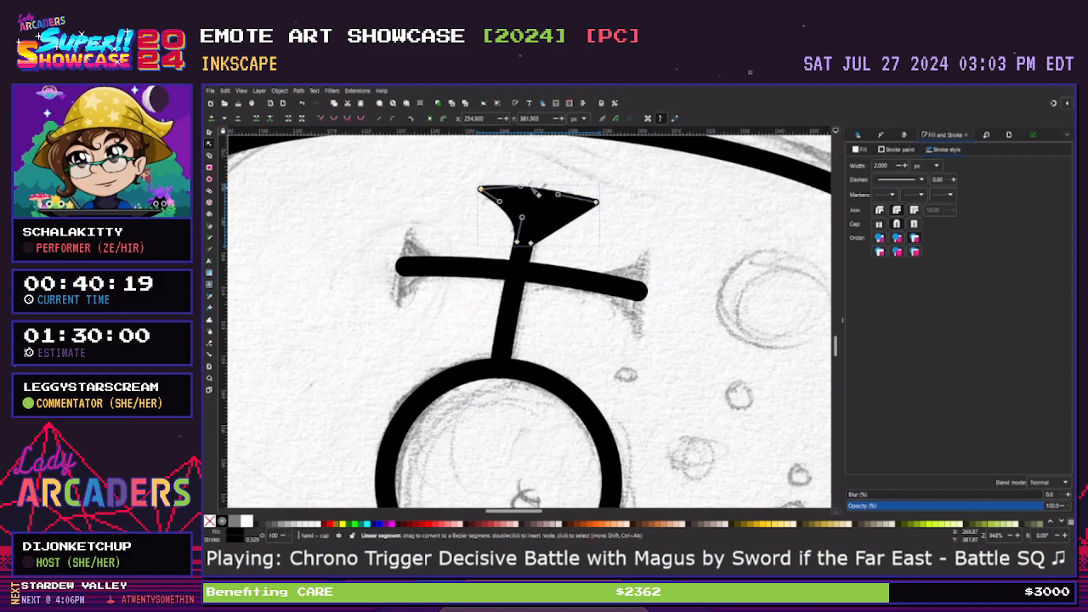
{"action": "left_click", "coordinate": [563, 227]}
{"action": "left_click_drag", "start_coordinate": [567, 229], "coordinate": [561, 220]}
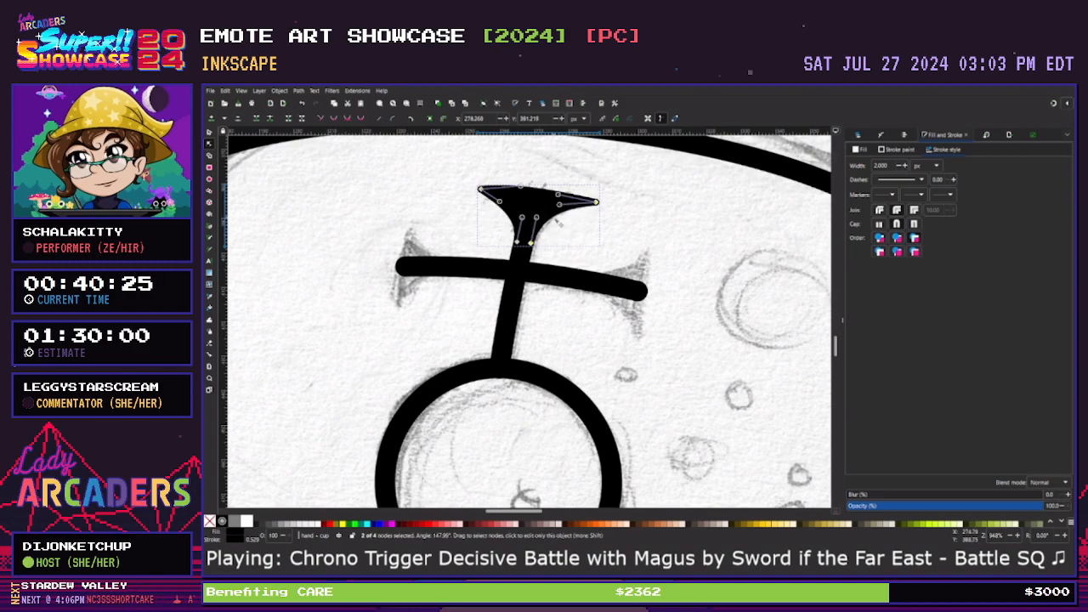
{"action": "left_click_drag", "start_coordinate": [560, 195], "coordinate": [561, 194]}
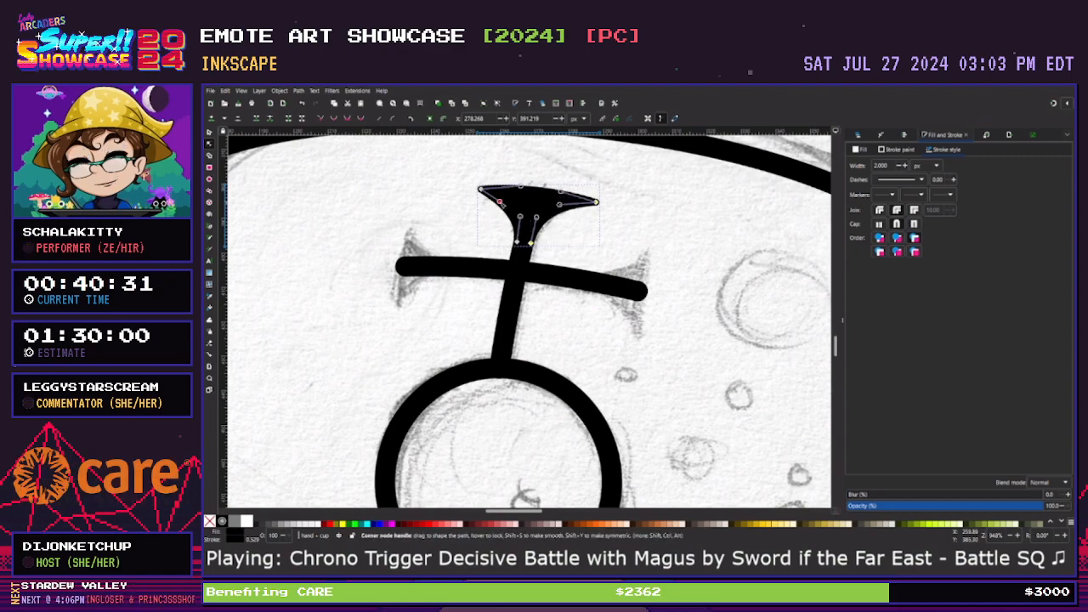
Fine-tune the flare's side curves by adjusting the handles at its upper left corner and narrow base
{"action": "left_click_drag", "start_coordinate": [522, 218], "coordinate": [506, 198]}
{"action": "key", "text": "Escape"}
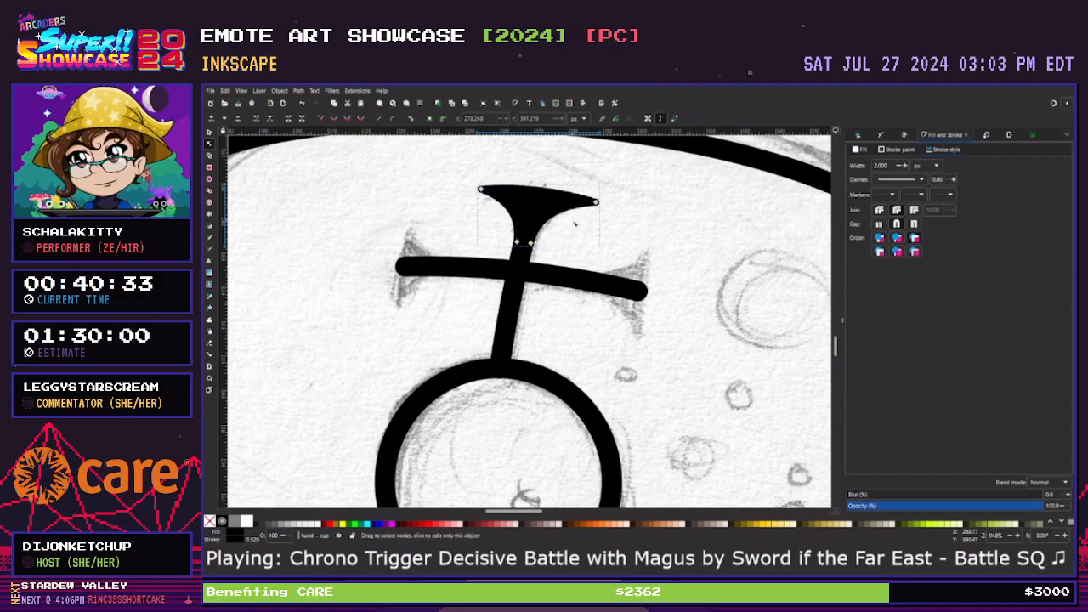
{"action": "left_click", "coordinate": [540, 213]}
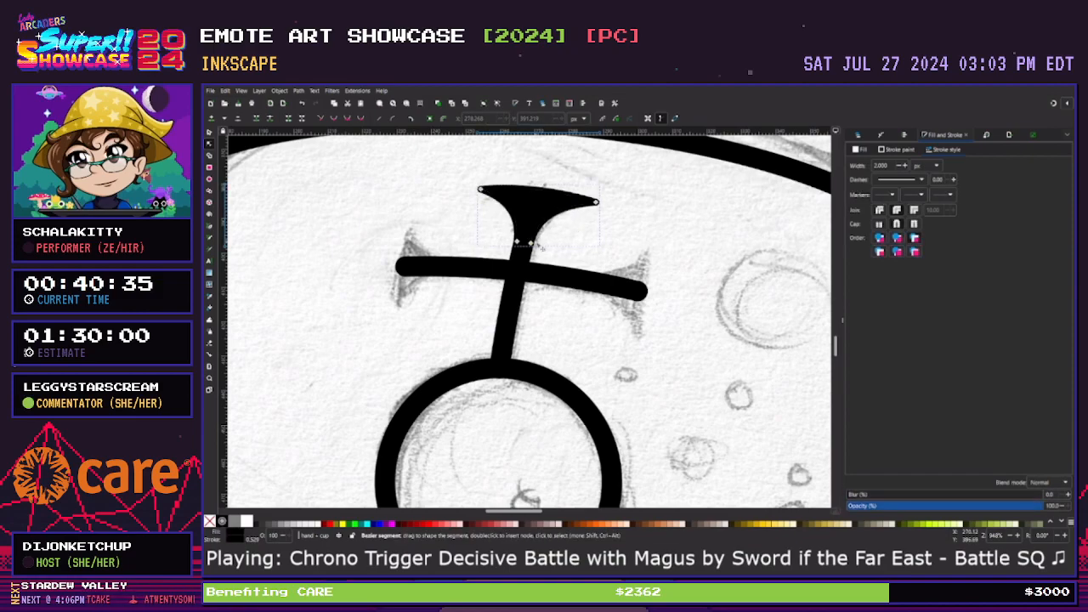
{"action": "left_click_drag", "start_coordinate": [537, 218], "coordinate": [535, 218]}
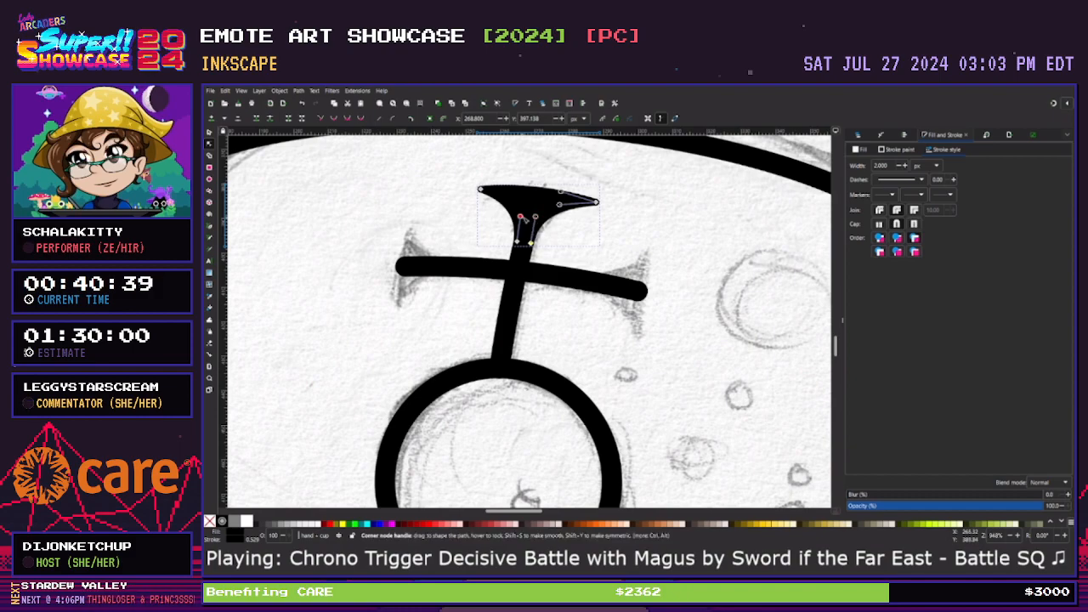
{"action": "left_click", "coordinate": [576, 229]}
{"action": "left_click", "coordinate": [588, 236]}
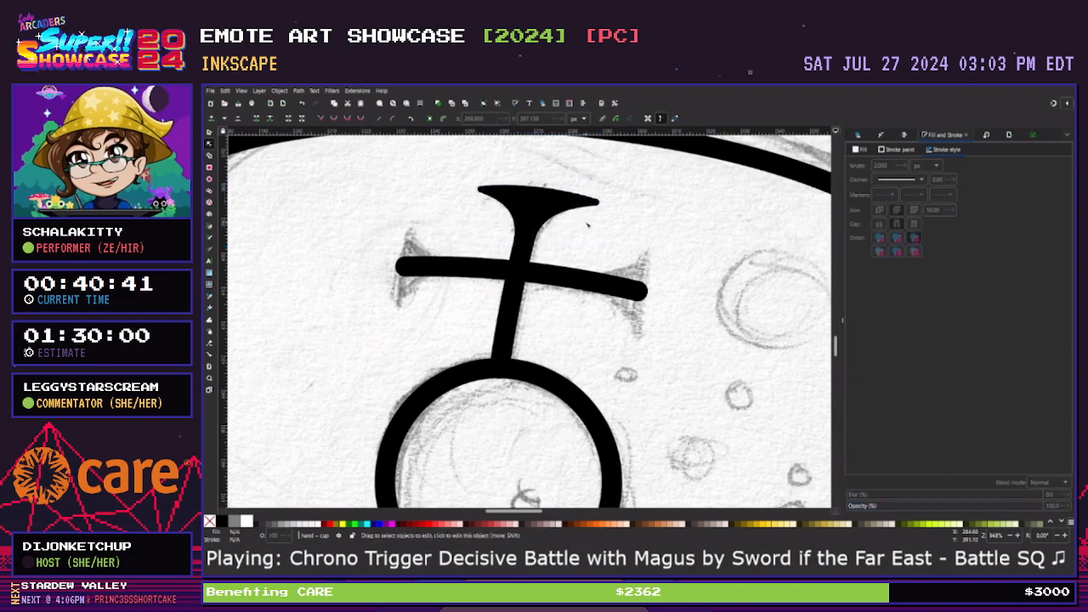
Shorten the flare's right arm by moving its corner node slightly inward and adjusting the upper edge's curve
{"action": "left_click", "coordinate": [584, 207]}
{"action": "left_click", "coordinate": [596, 202]}
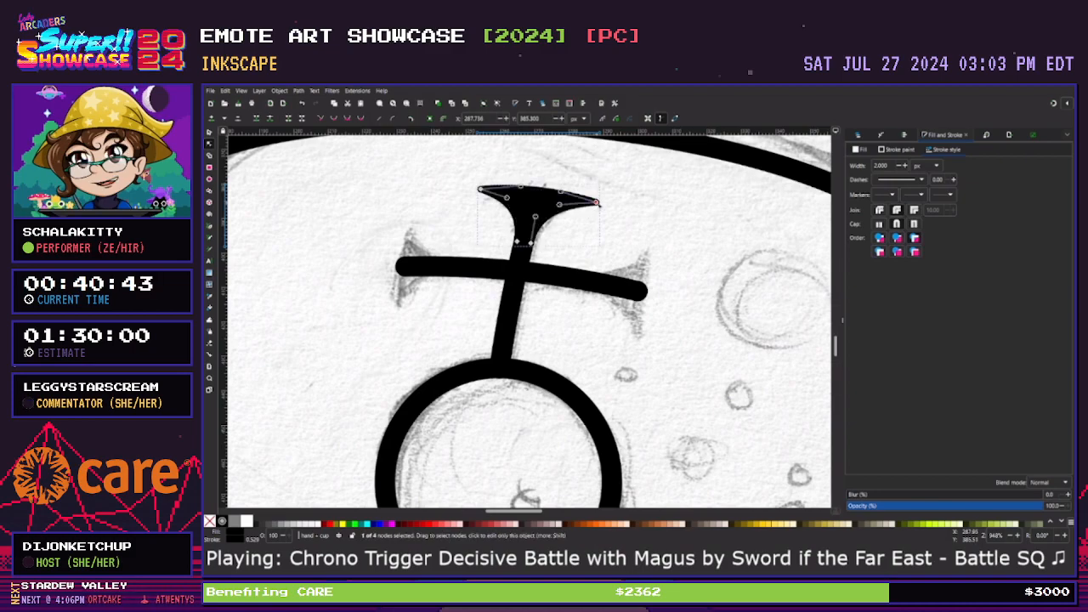
{"action": "left_click_drag", "start_coordinate": [596, 202], "coordinate": [555, 190]}
{"action": "left_click", "coordinate": [568, 241]}
{"action": "left_click", "coordinate": [568, 240]}
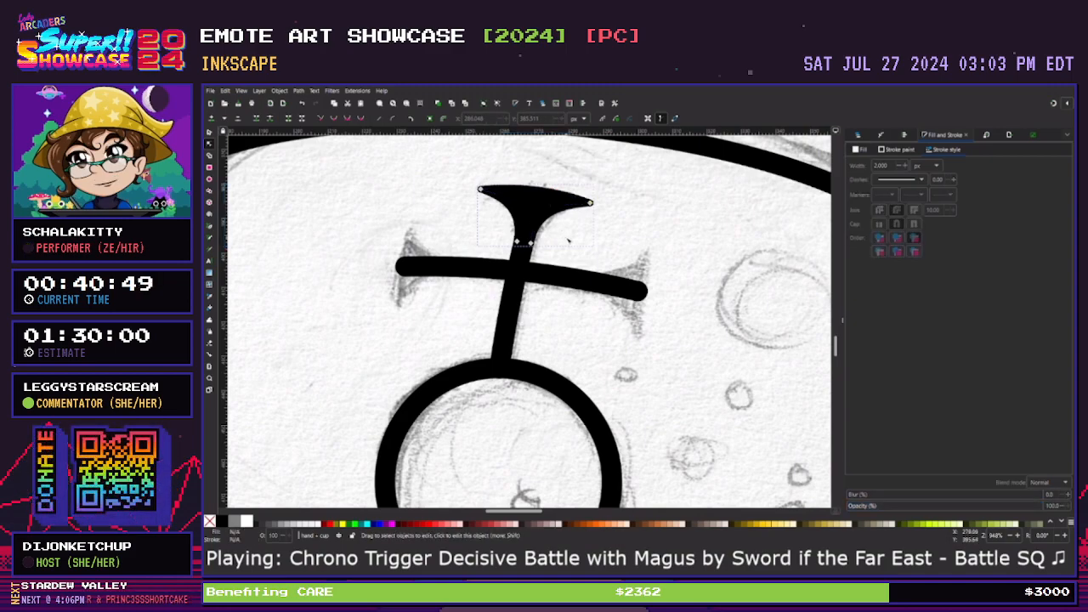
Duplicate the top flare, rotate the copy 90° clockwise, and fit it to the crossbar's right end at a matching tilt
{"action": "left_click", "coordinate": [519, 234]}
{"action": "key", "text": "s"}
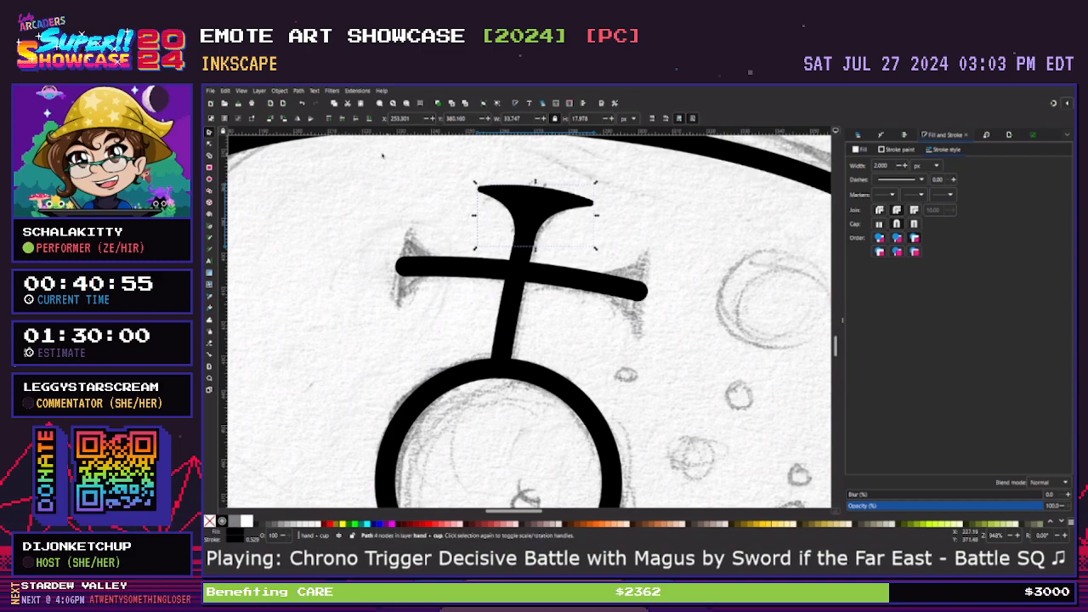
{"action": "left_click", "coordinate": [285, 119]}
{"action": "left_click_drag", "start_coordinate": [568, 207], "coordinate": [644, 289]}
{"action": "left_click_drag", "start_coordinate": [654, 236], "coordinate": [647, 274]}
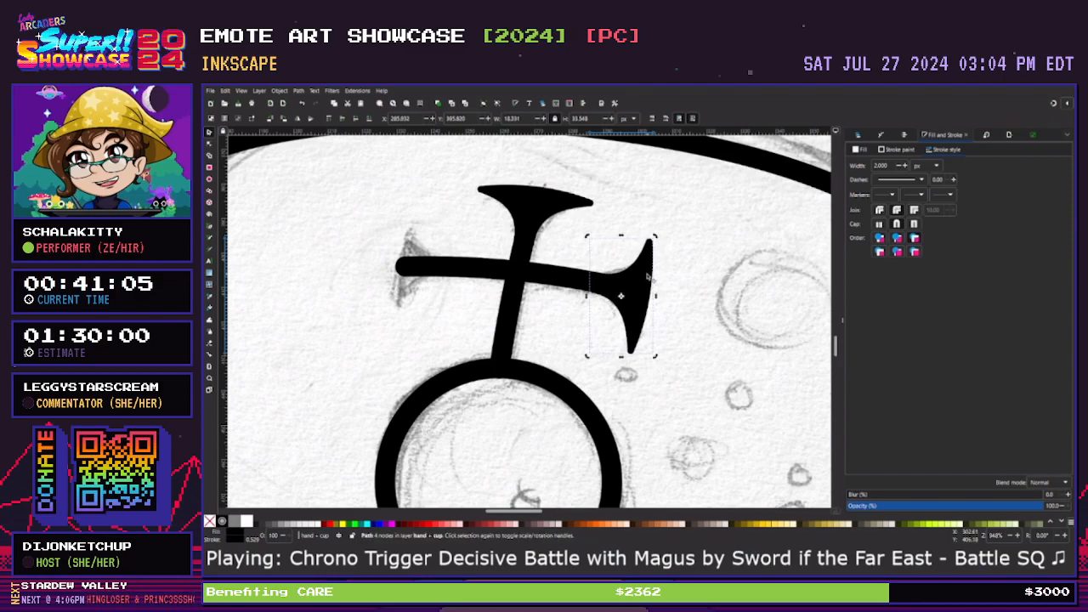
{"action": "left_click", "coordinate": [673, 295]}
{"action": "left_click", "coordinate": [643, 275]}
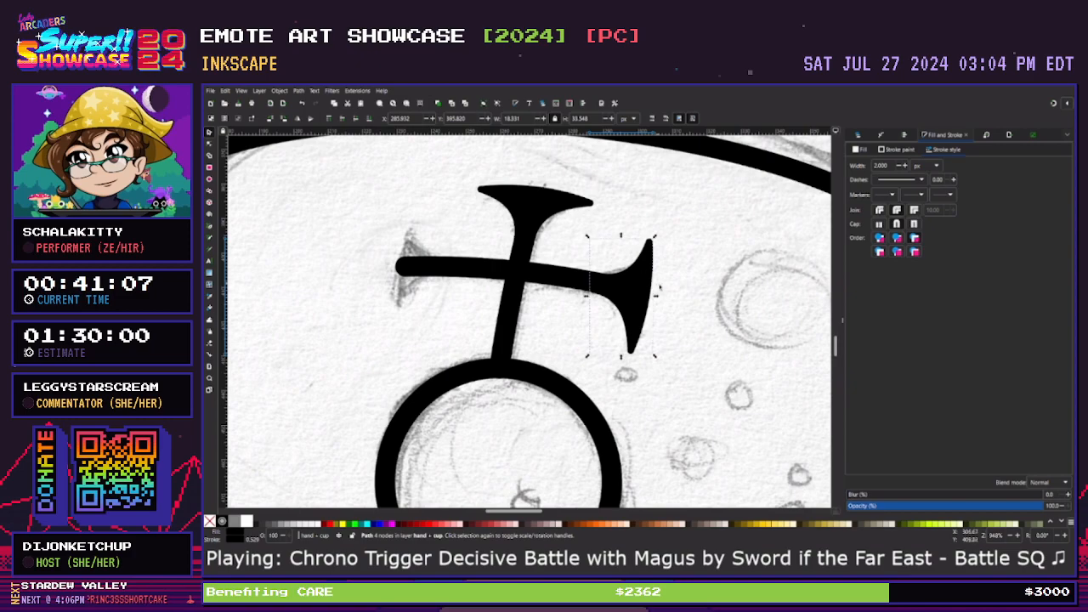
{"action": "left_click_drag", "start_coordinate": [621, 285], "coordinate": [618, 284]}
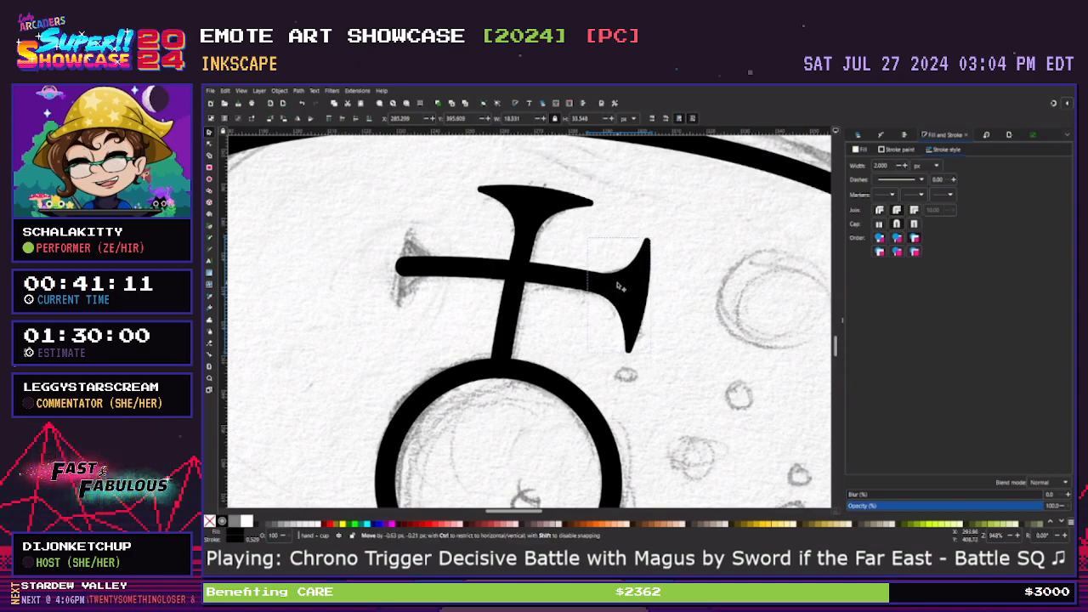
Duplicate the right flare, flip the copy horizontally, and fit it to the crossbar's left end with a slight rotation
{"action": "key", "text": "ctrl+d"}
{"action": "key", "text": "h"}
{"action": "left_click_drag", "start_coordinate": [627, 287], "coordinate": [400, 258]}
{"action": "left_click", "coordinate": [420, 275]}
{"action": "left_click_drag", "start_coordinate": [456, 216], "coordinate": [458, 237]}
{"action": "left_click_drag", "start_coordinate": [397, 253], "coordinate": [398, 252]}
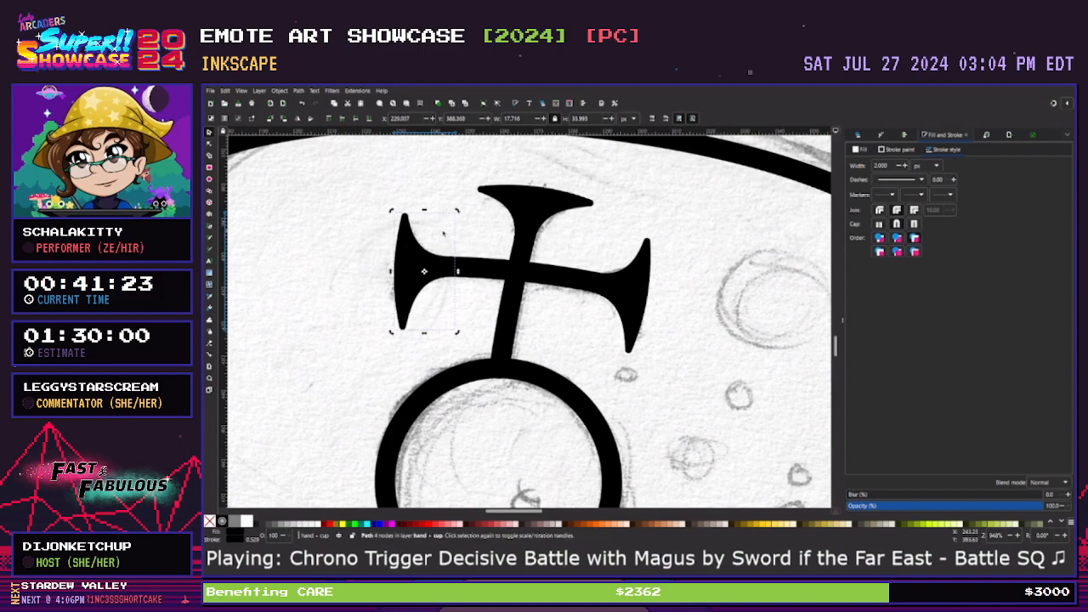
{"action": "left_click", "coordinate": [412, 232]}
{"action": "left_click_drag", "start_coordinate": [457, 211], "coordinate": [462, 219]}
{"action": "left_click_drag", "start_coordinate": [413, 261], "coordinate": [416, 261]}
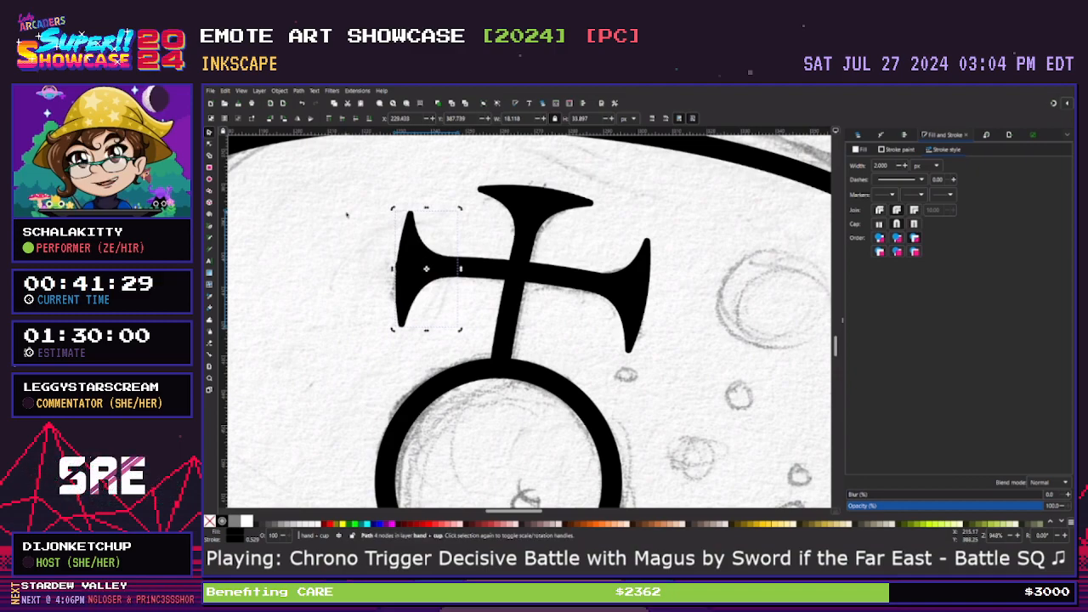
Shorten the crossbar's left end by inserting a node and deleting the end node, then nudge the left flare outward
{"action": "key", "text": "n"}
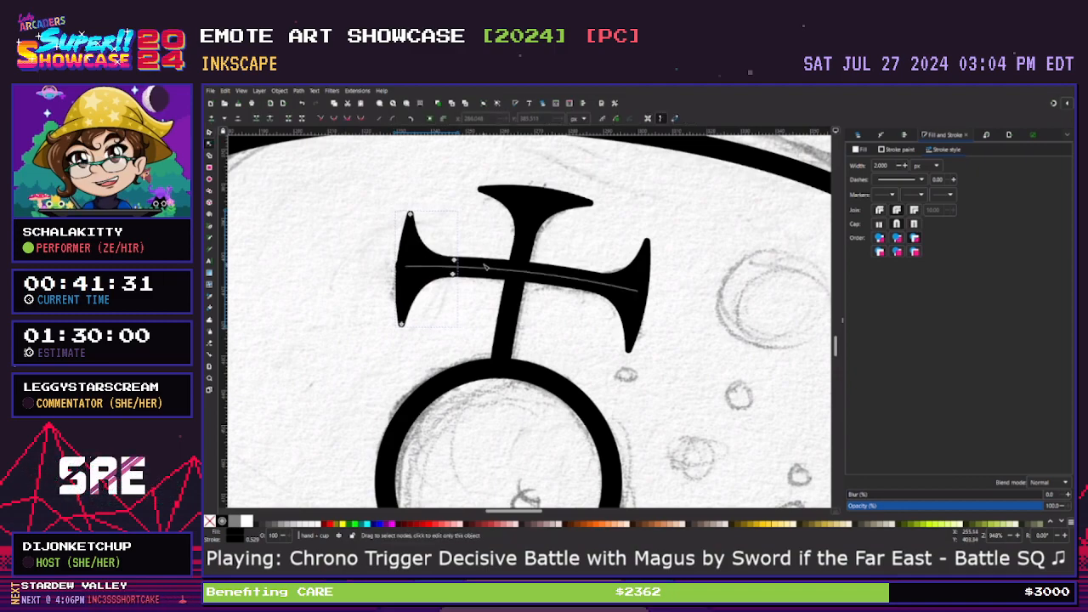
{"action": "left_click", "coordinate": [409, 266]}
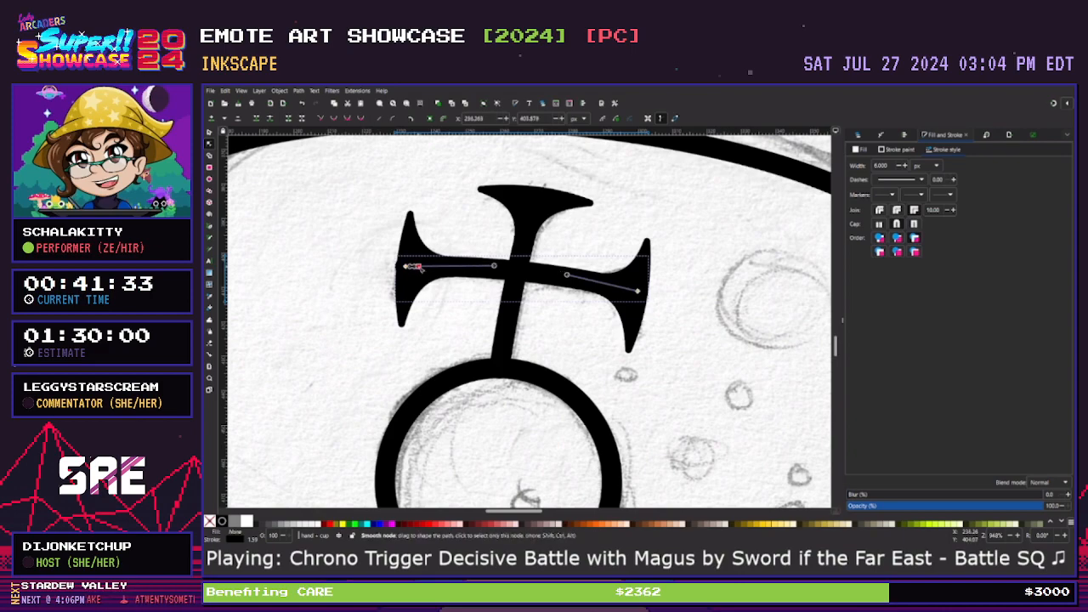
{"action": "left_click", "coordinate": [405, 266]}
{"action": "key", "text": "Delete"}
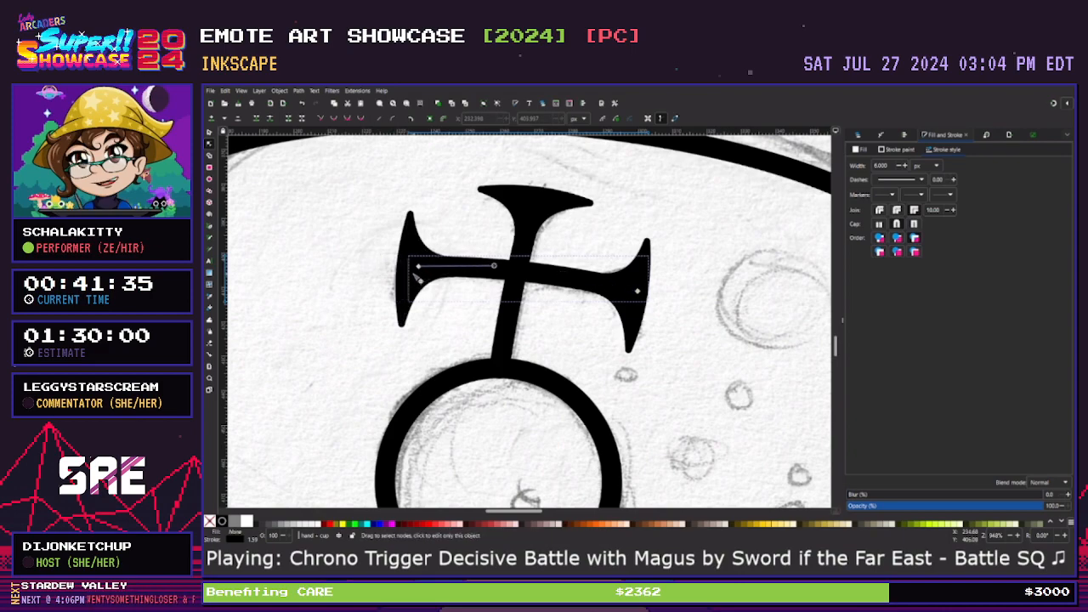
{"action": "key", "text": "s"}
{"action": "left_click", "coordinate": [419, 260]}
{"action": "left_click_drag", "start_coordinate": [419, 259], "coordinate": [420, 259]}
{"action": "left_click", "coordinate": [475, 301]}
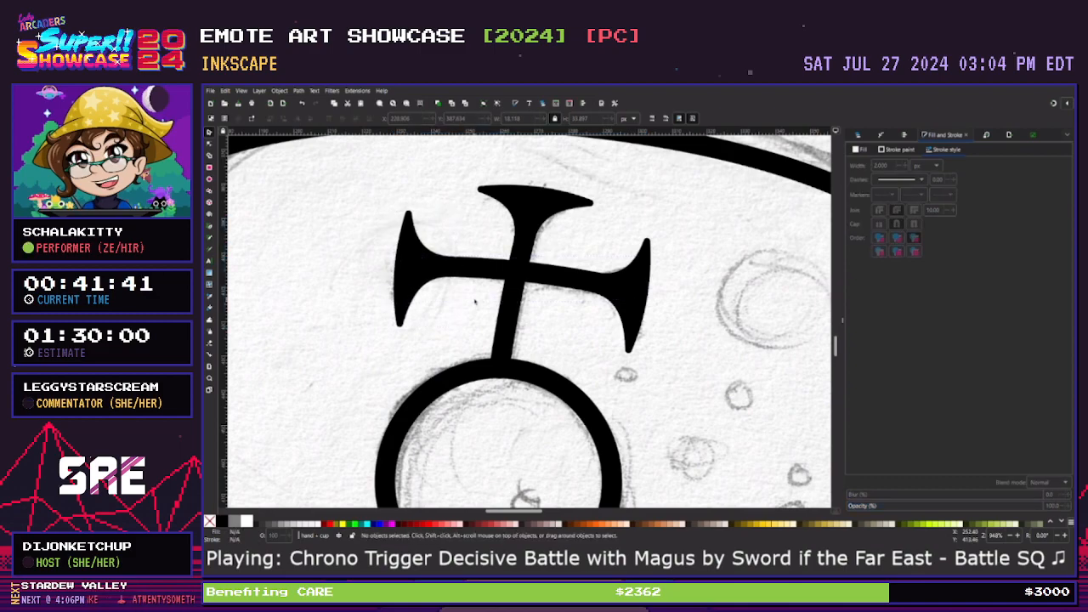
Move the upright's lower end node slightly right along the ring and adjust its handle to straighten the stroke
{"action": "left_click", "coordinate": [504, 313]}
{"action": "key", "text": "n"}
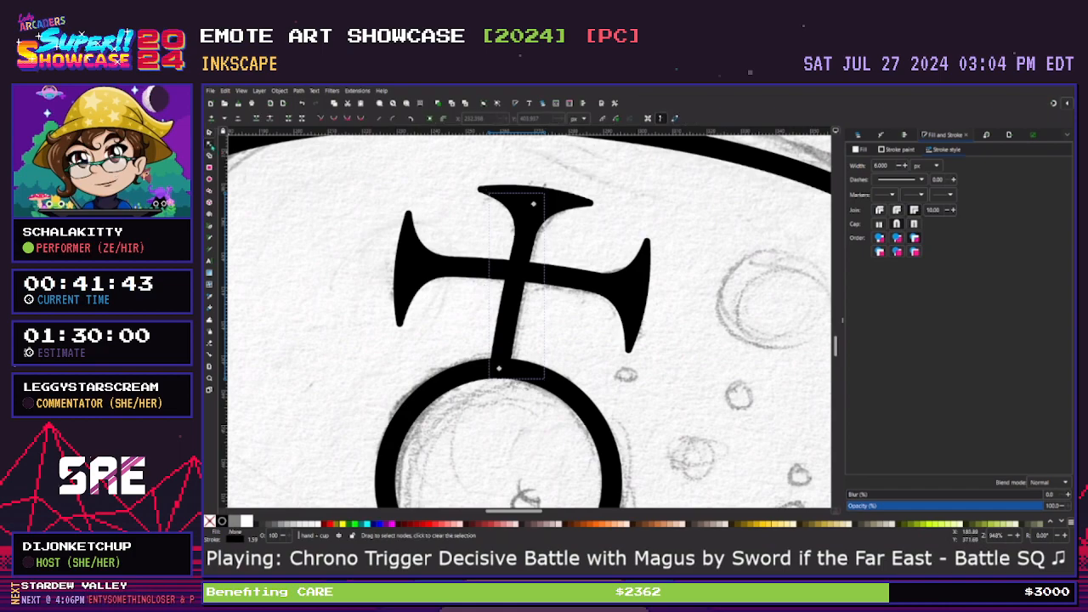
{"action": "left_click", "coordinate": [500, 369]}
{"action": "left_click_drag", "start_coordinate": [500, 368], "coordinate": [504, 367]}
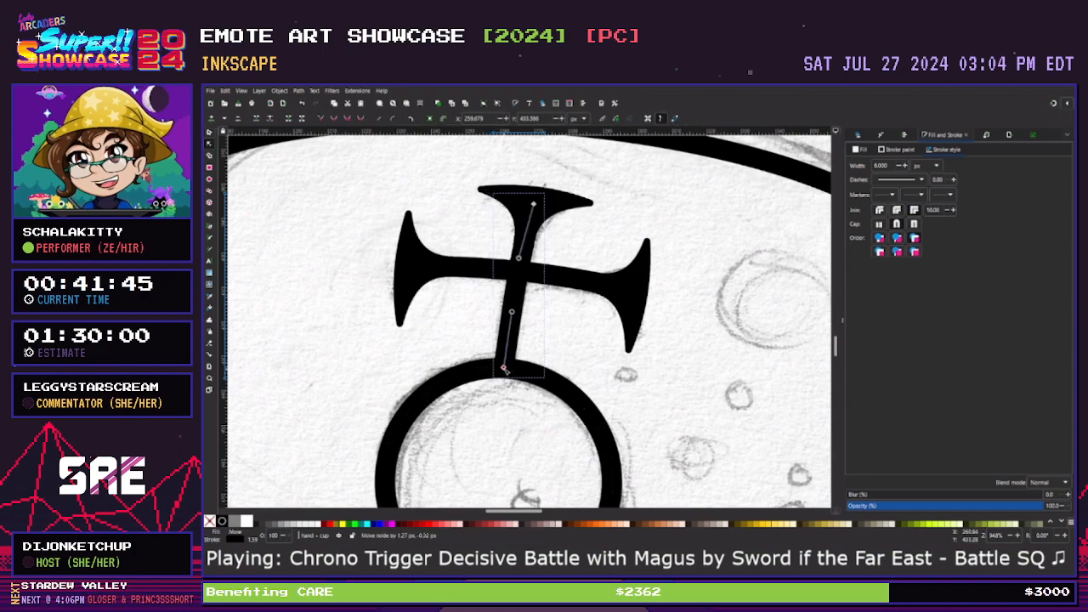
{"action": "key", "text": "Escape"}
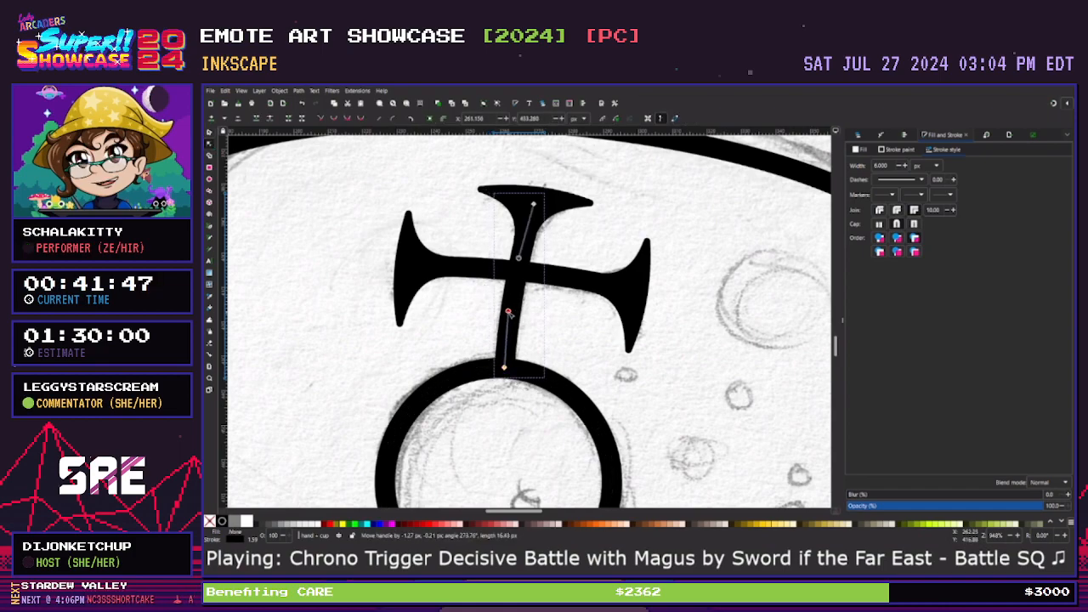
{"action": "key", "text": "Escape"}
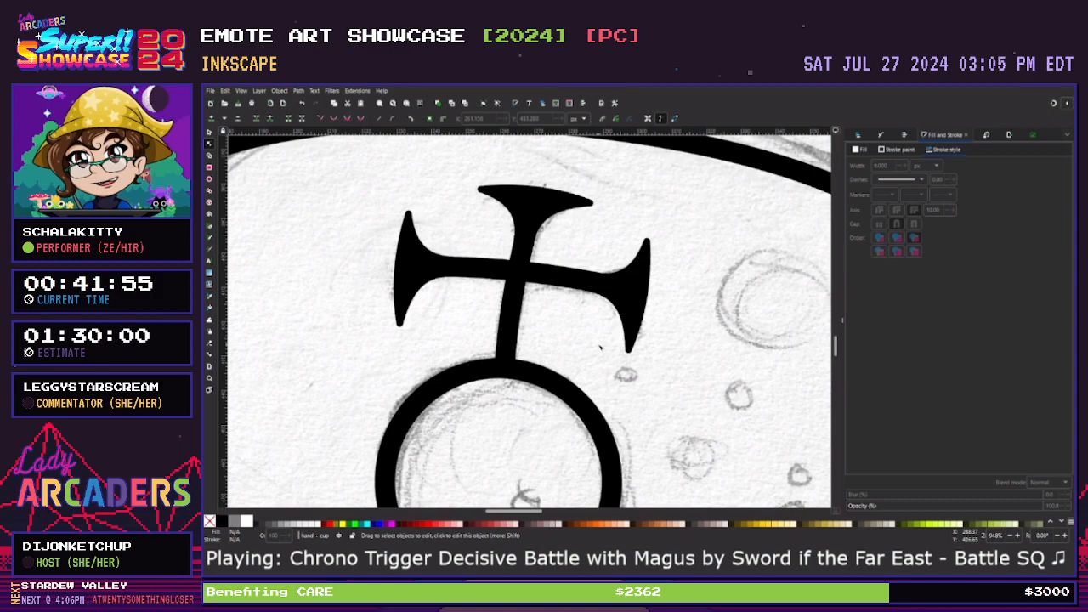
Bring the whole drawing into view and unlock the "line" layer
{"action": "scroll", "coordinate": [600, 347], "scroll_direction": "down", "scroll_amount": 3}
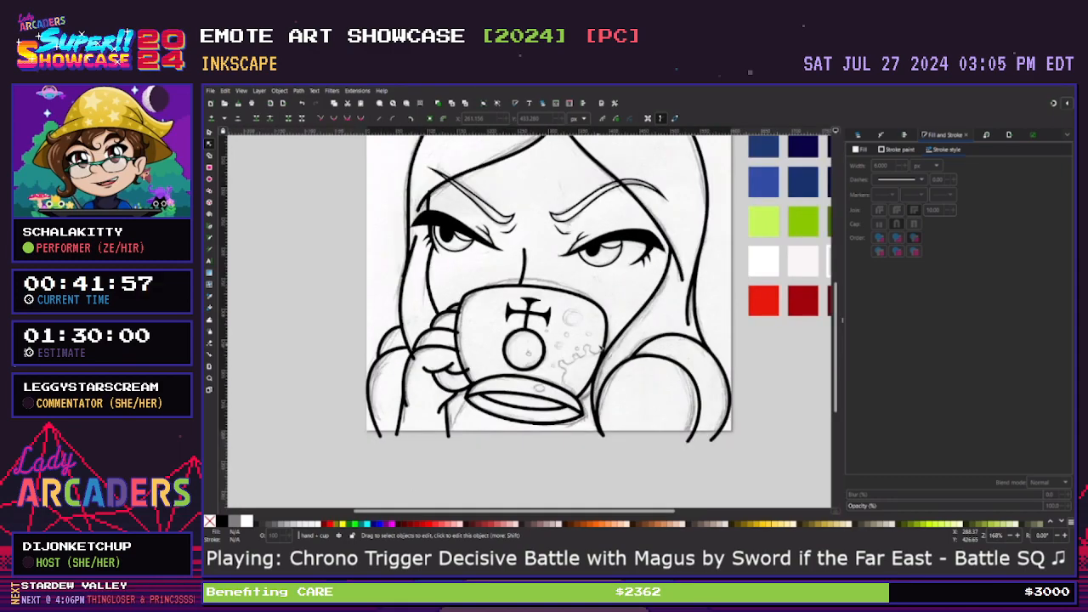
{"action": "scroll", "coordinate": [529, 317], "scroll_direction": "up", "scroll_amount": 2}
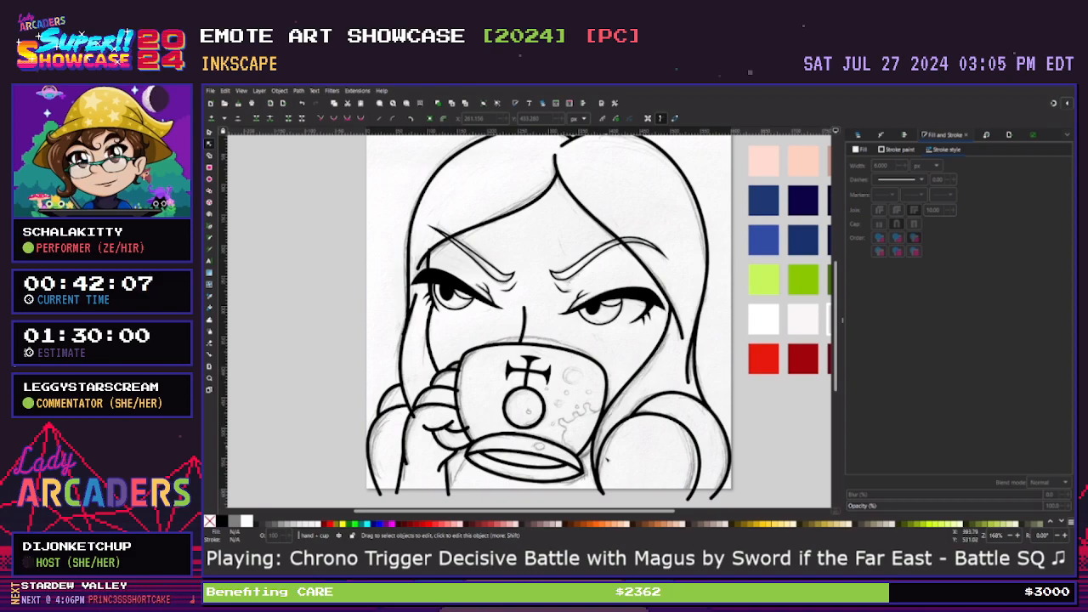
{"action": "left_click_drag", "start_coordinate": [596, 510], "coordinate": [611, 510]}
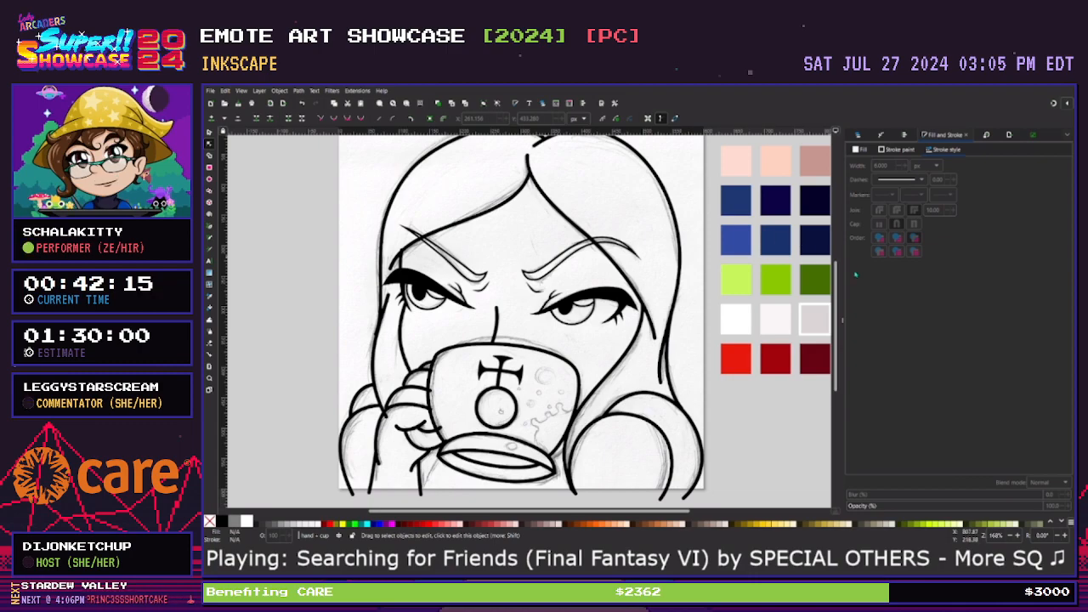
{"action": "left_click_drag", "start_coordinate": [839, 283], "coordinate": [838, 278]}
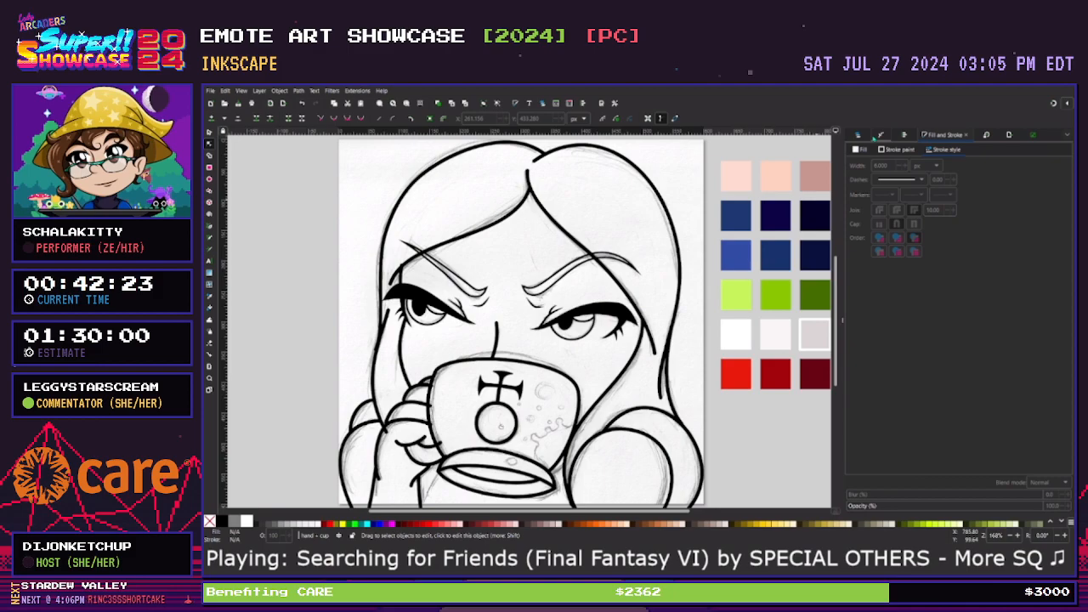
{"action": "left_click", "coordinate": [861, 135]}
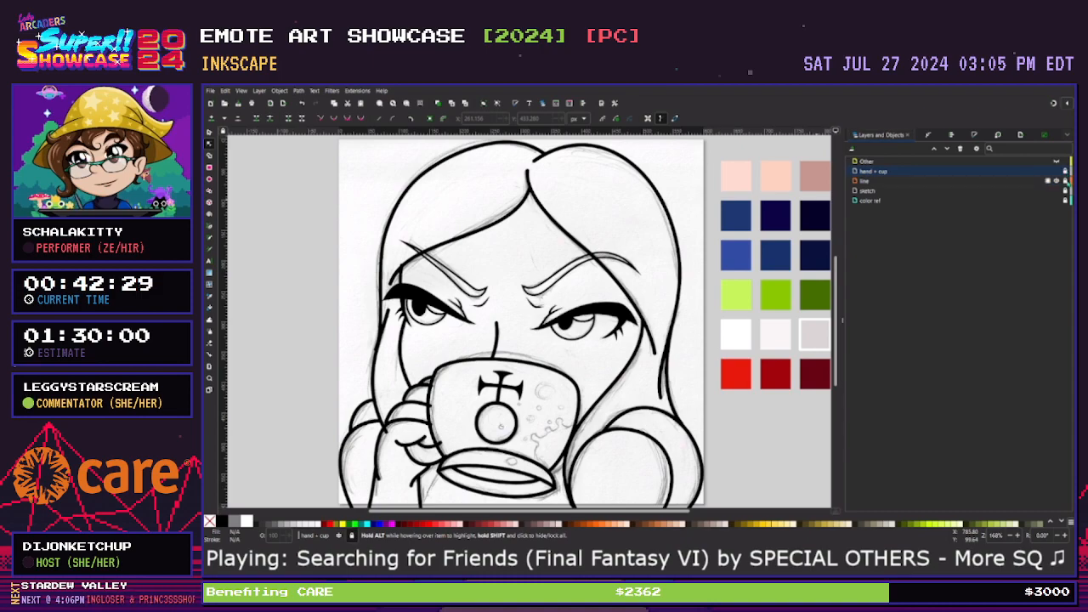
{"action": "left_click", "coordinate": [1065, 181]}
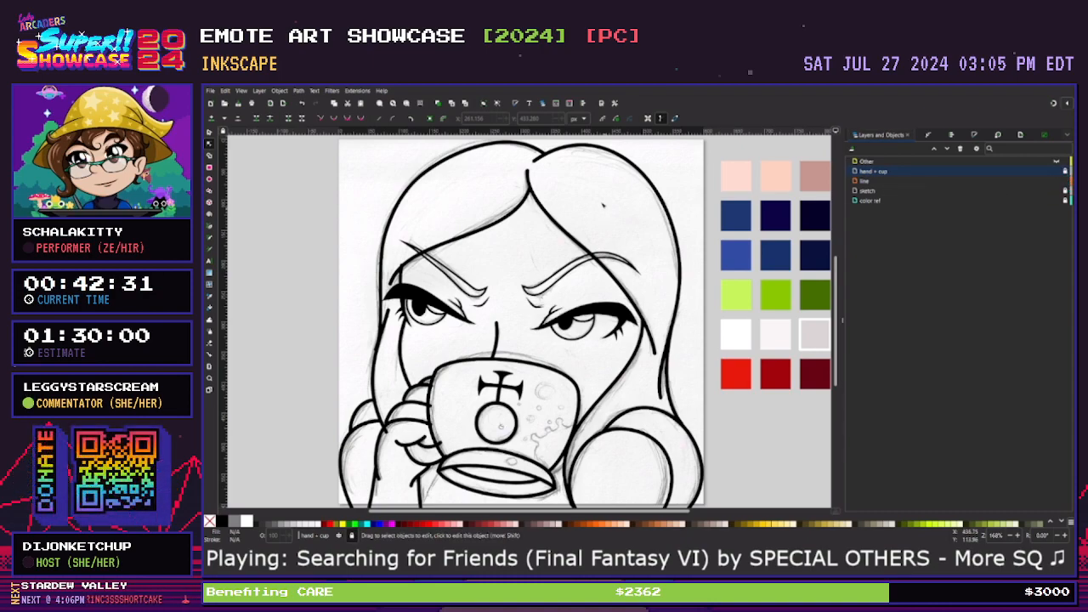
Apply the Taper stroke path effect to the two hair strands that frame the forehead from the parting
{"action": "left_click", "coordinate": [550, 218]}
{"action": "left_click", "coordinate": [929, 135]}
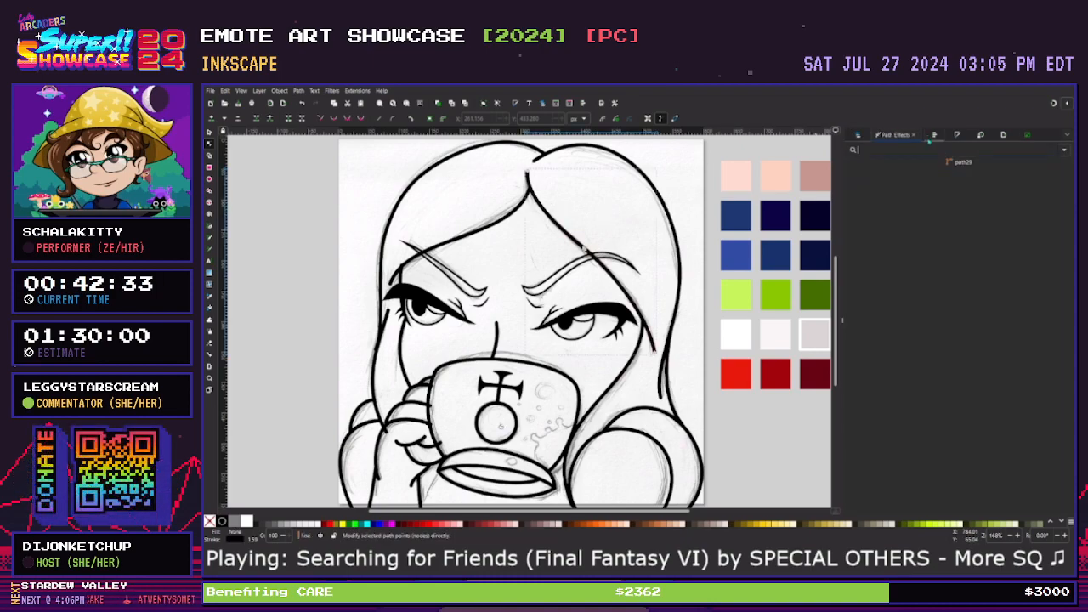
{"action": "left_click", "coordinate": [1064, 150]}
{"action": "left_click", "coordinate": [908, 175]}
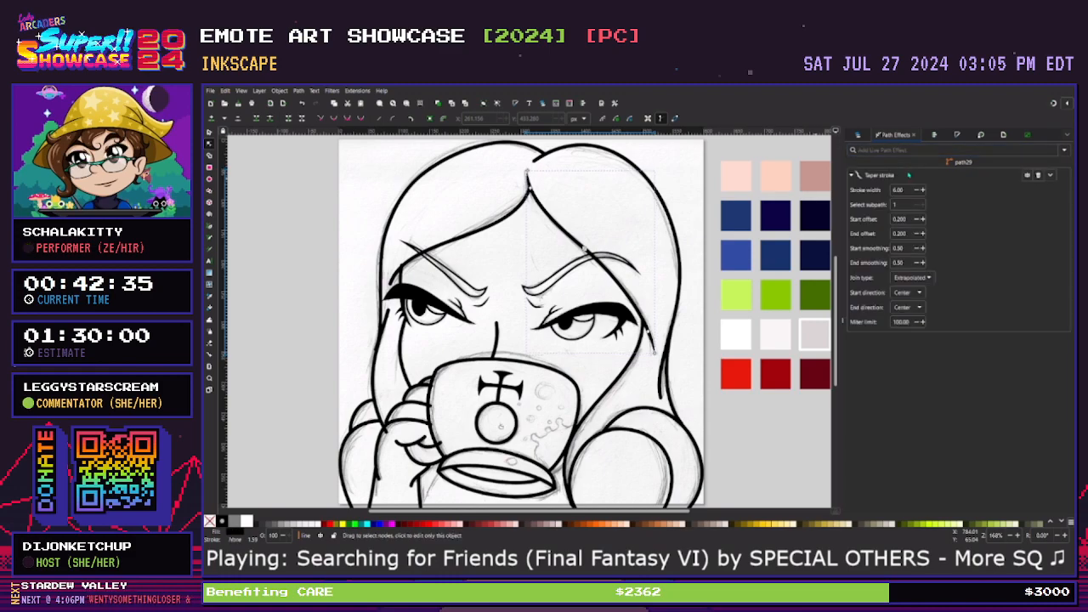
{"action": "left_click", "coordinate": [632, 202]}
{"action": "left_click", "coordinate": [520, 216]}
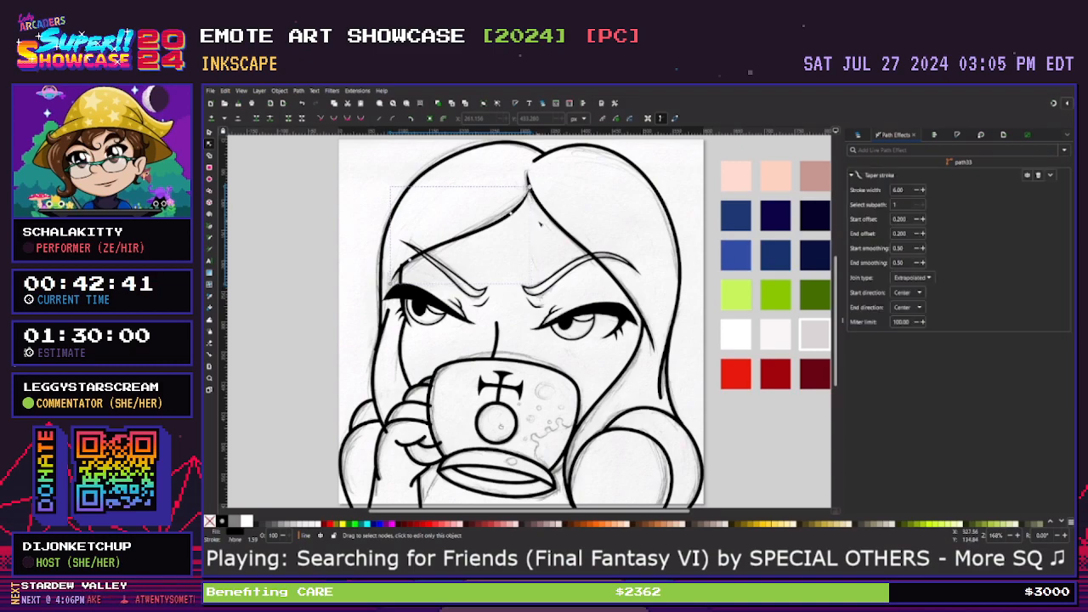
Move the upper end node of the left hair strand slightly up to meet the right strand at the parting
{"action": "key", "text": "Escape"}
{"action": "key", "text": "plus"}
{"action": "key", "text": "plus"}
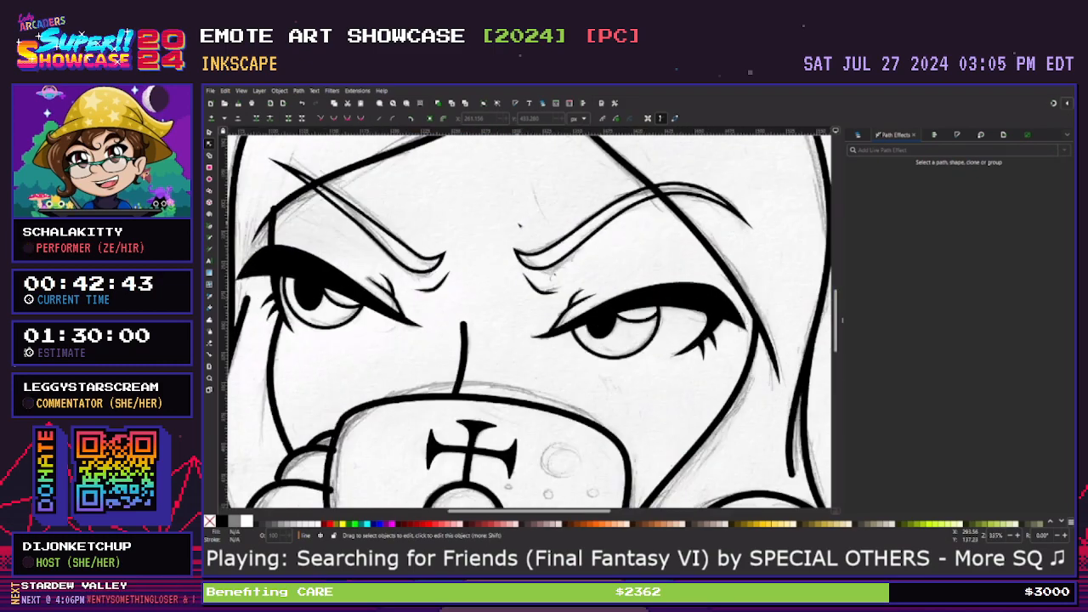
{"action": "scroll", "coordinate": [507, 292], "scroll_direction": "up", "scroll_amount": 2}
{"action": "left_click", "coordinate": [508, 287]}
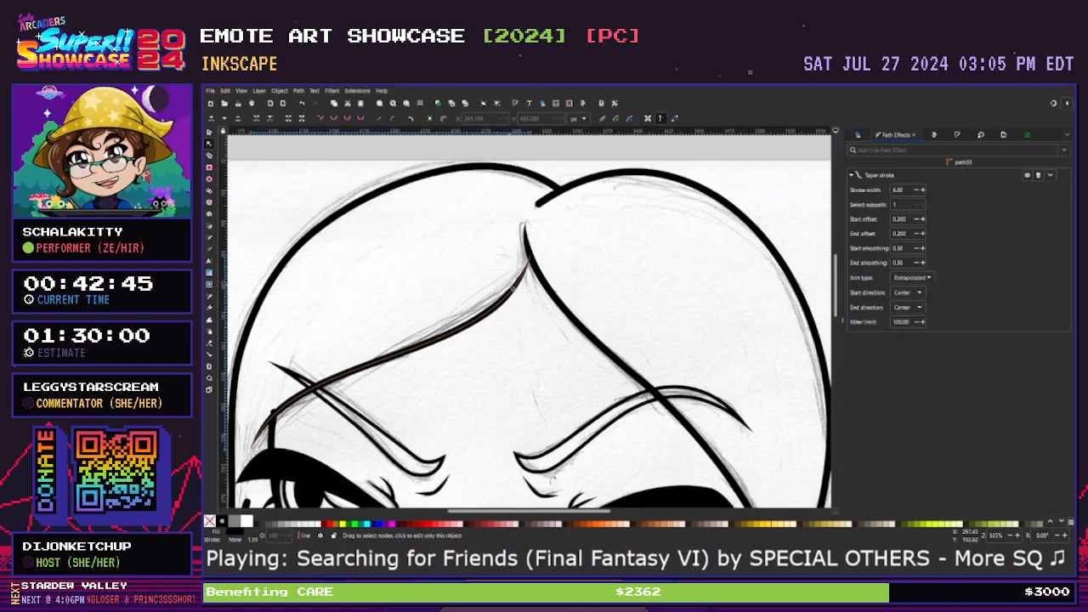
{"action": "left_click_drag", "start_coordinate": [529, 253], "coordinate": [530, 249]}
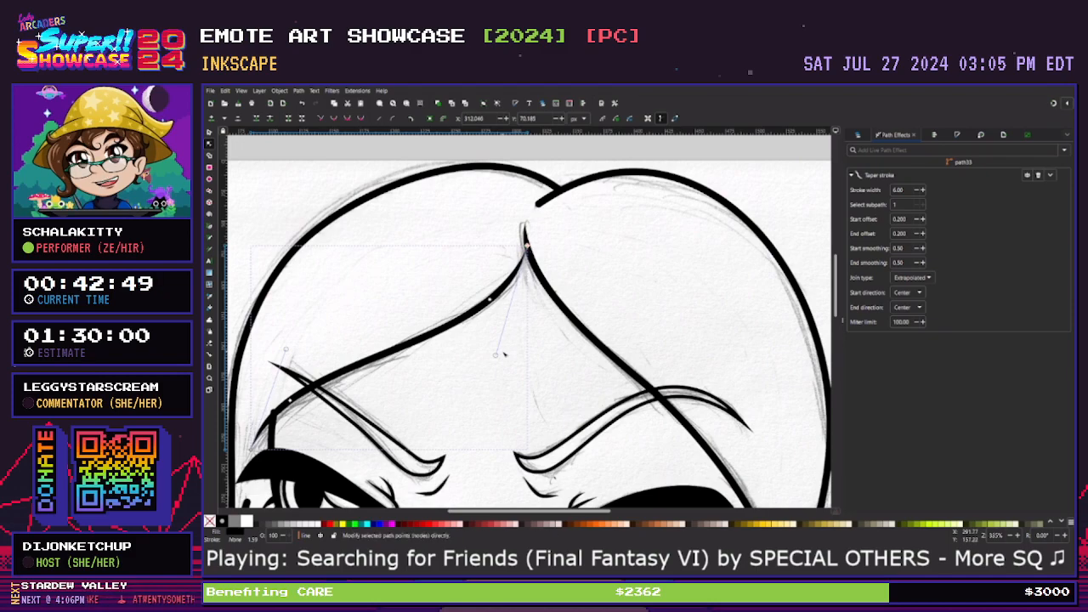
Adjust the upper end node's handle on the left forehead hair strand so its curve drops more steeply from the parting
{"action": "left_click_drag", "start_coordinate": [499, 357], "coordinate": [529, 335]}
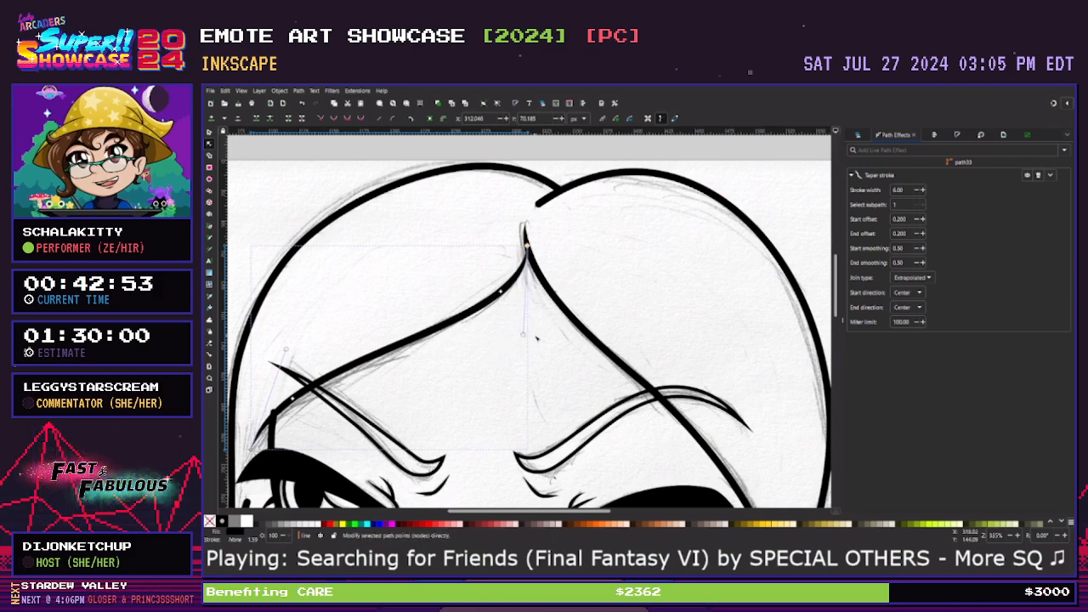
{"action": "left_click", "coordinate": [527, 403]}
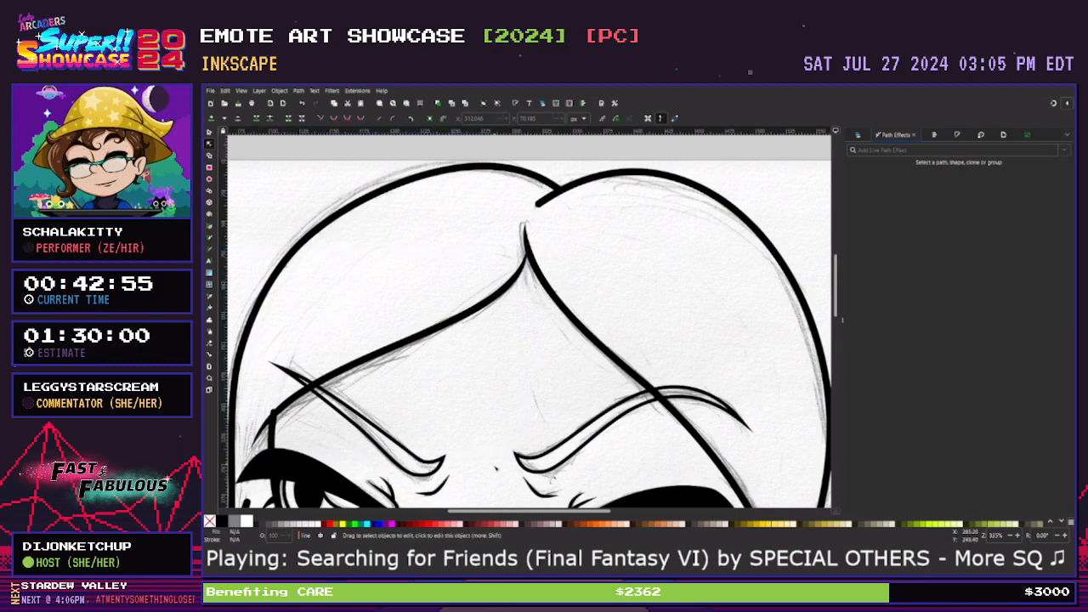
Apply the Taper stroke effect to the right outer hair outline and nudge its upper end node and handle slightly left
{"action": "left_click", "coordinate": [539, 204]}
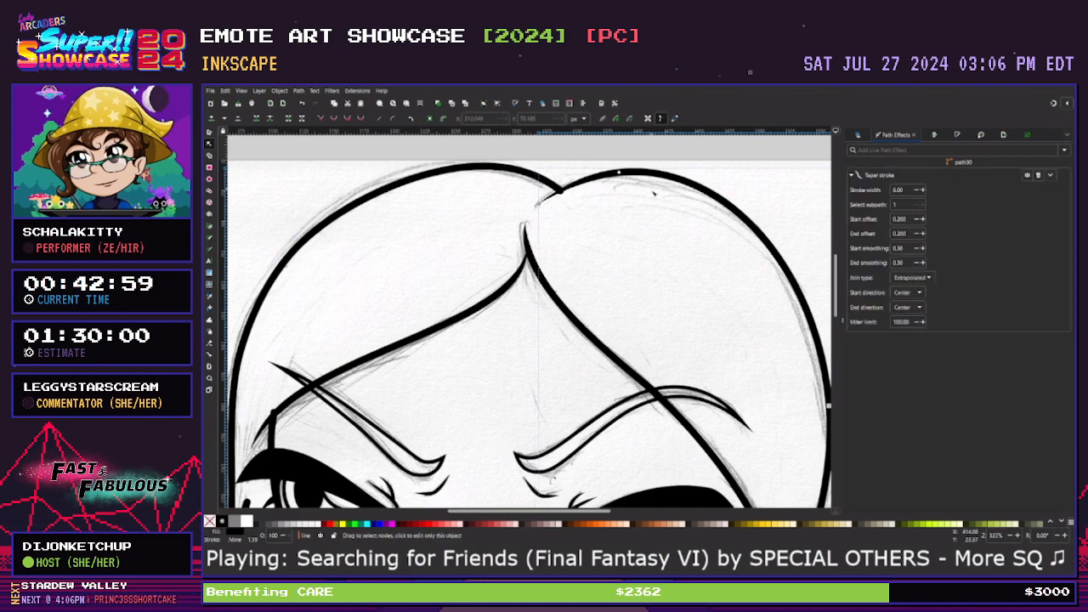
{"action": "left_click_drag", "start_coordinate": [539, 203], "coordinate": [535, 207]}
{"action": "scroll", "coordinate": [602, 254], "scroll_direction": "up", "scroll_amount": 2}
{"action": "left_click_drag", "start_coordinate": [668, 200], "coordinate": [655, 196]}
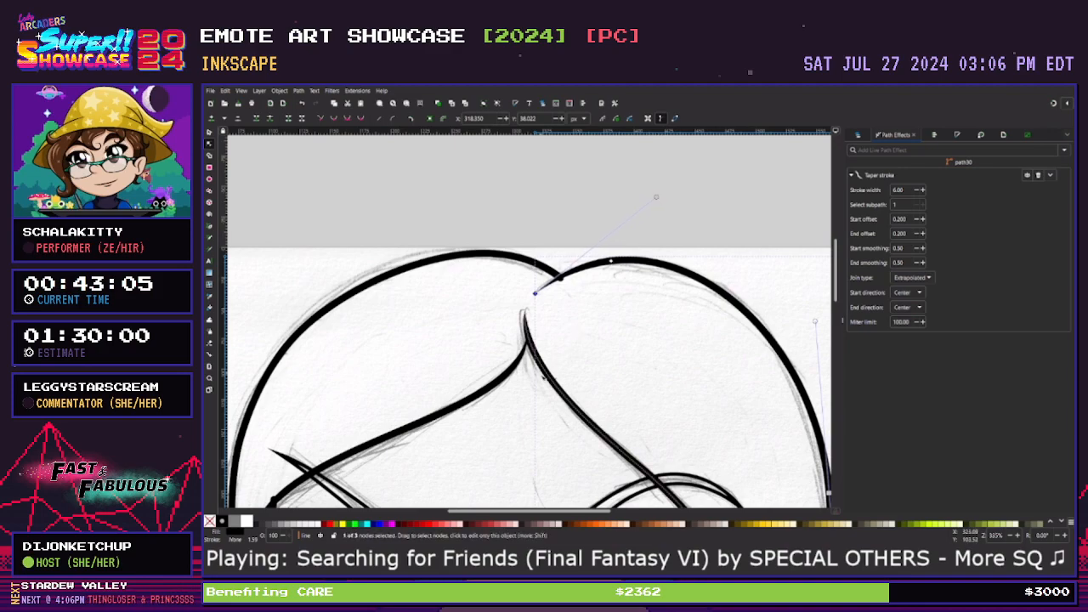
Apply the Taper stroke effect to the left outer hair outline and lengthen its start taper slightly near the parting
{"action": "left_click", "coordinate": [533, 351]}
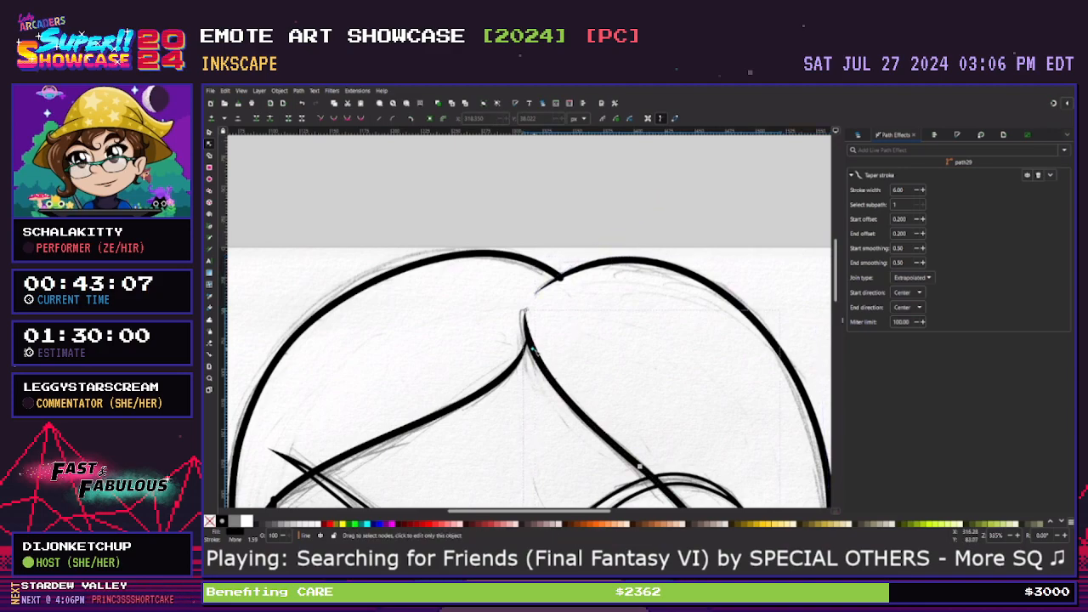
{"action": "left_click", "coordinate": [595, 378]}
{"action": "left_click", "coordinate": [554, 281]}
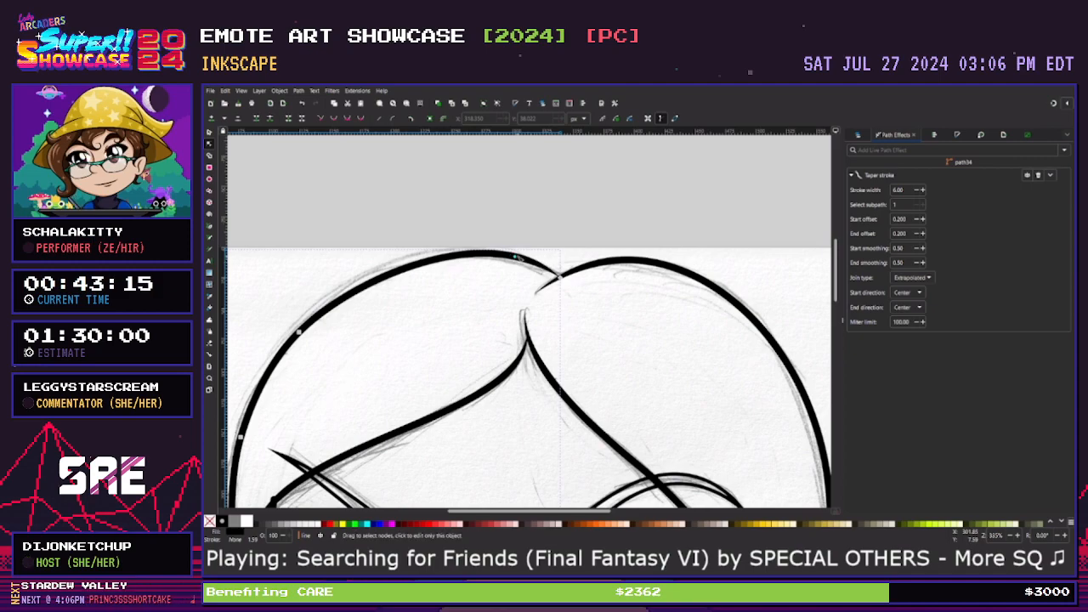
{"action": "left_click", "coordinate": [601, 355]}
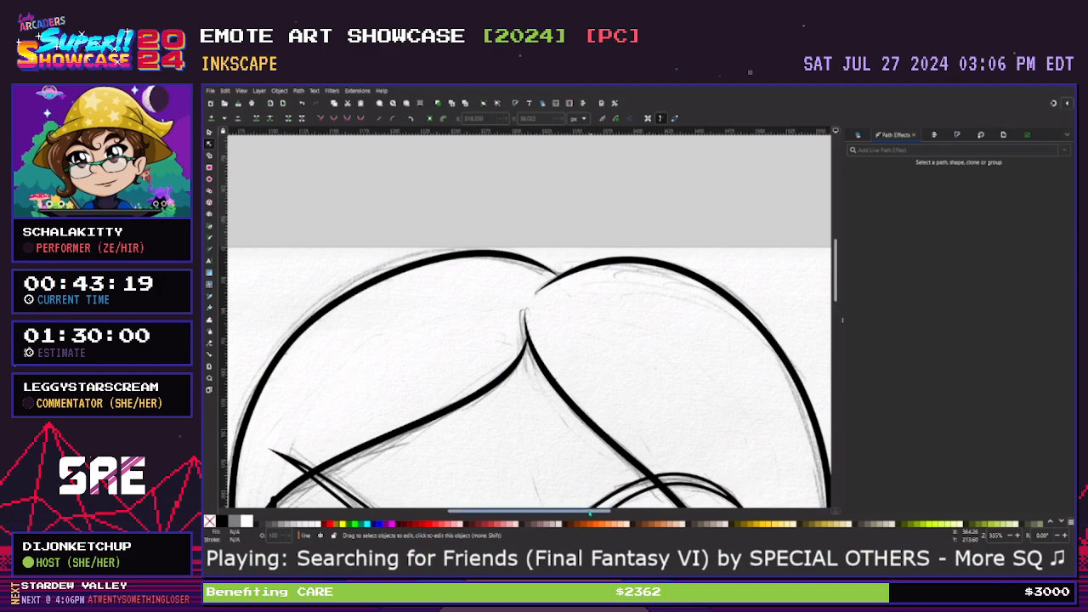
Apply the Taper stroke effect to the hair line beside the left cheek, running down to the hand
{"action": "scroll", "coordinate": [561, 490], "scroll_direction": "left", "scroll_amount": 3}
{"action": "scroll", "coordinate": [561, 490], "scroll_direction": "down", "scroll_amount": 8}
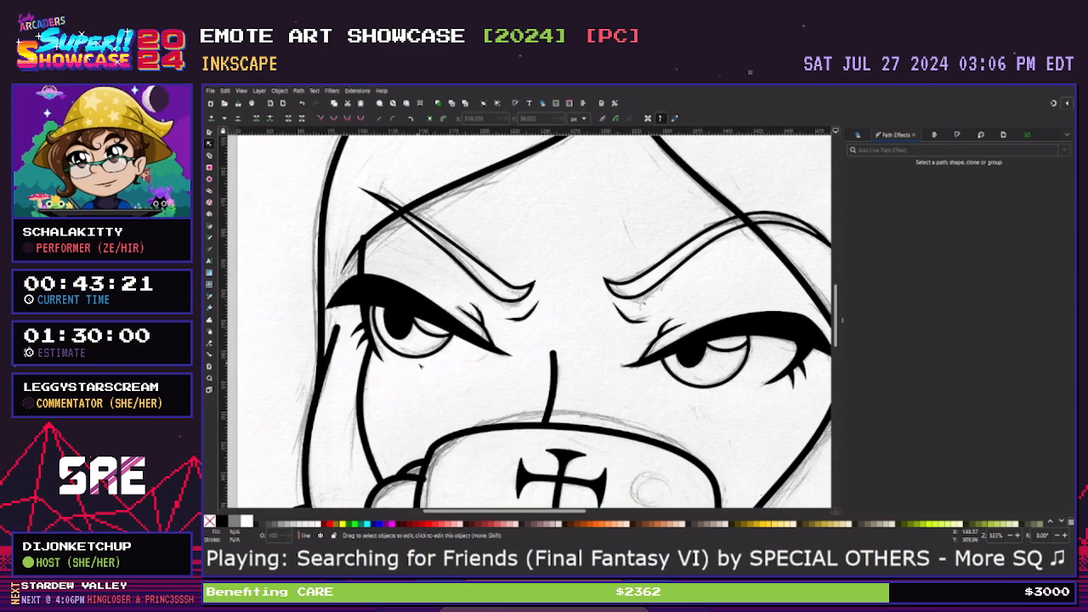
{"action": "left_click", "coordinate": [324, 318]}
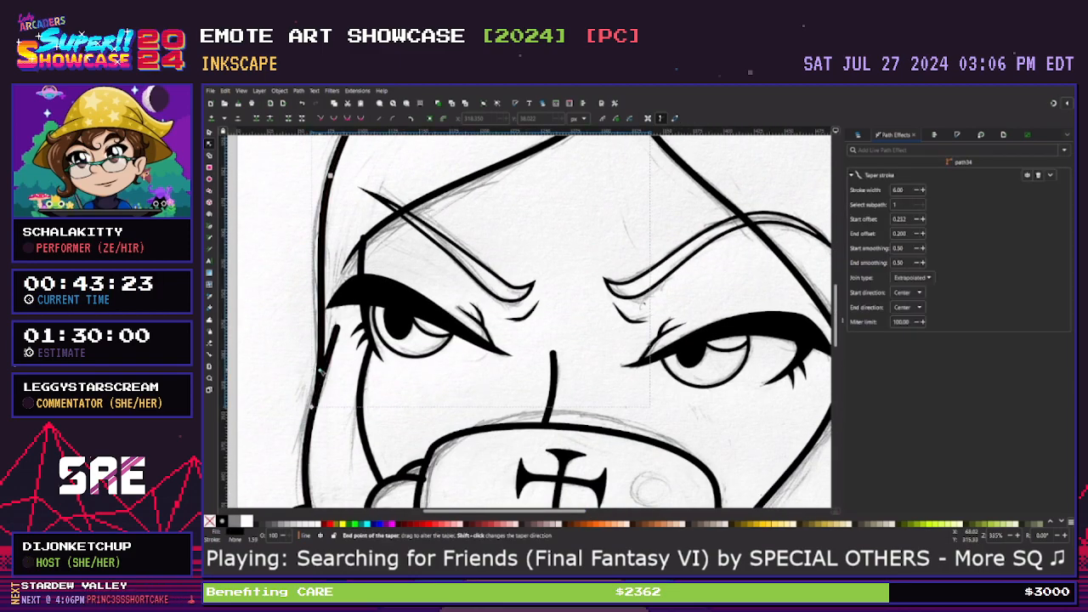
{"action": "left_click", "coordinate": [326, 342]}
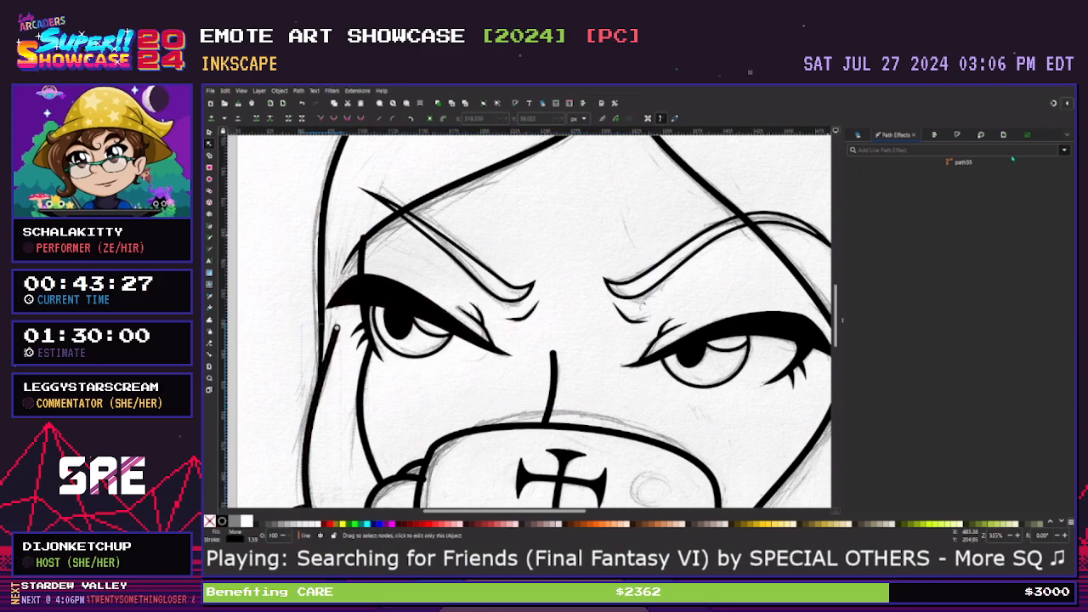
{"action": "scroll", "coordinate": [340, 403], "scroll_direction": "down", "scroll_amount": 2}
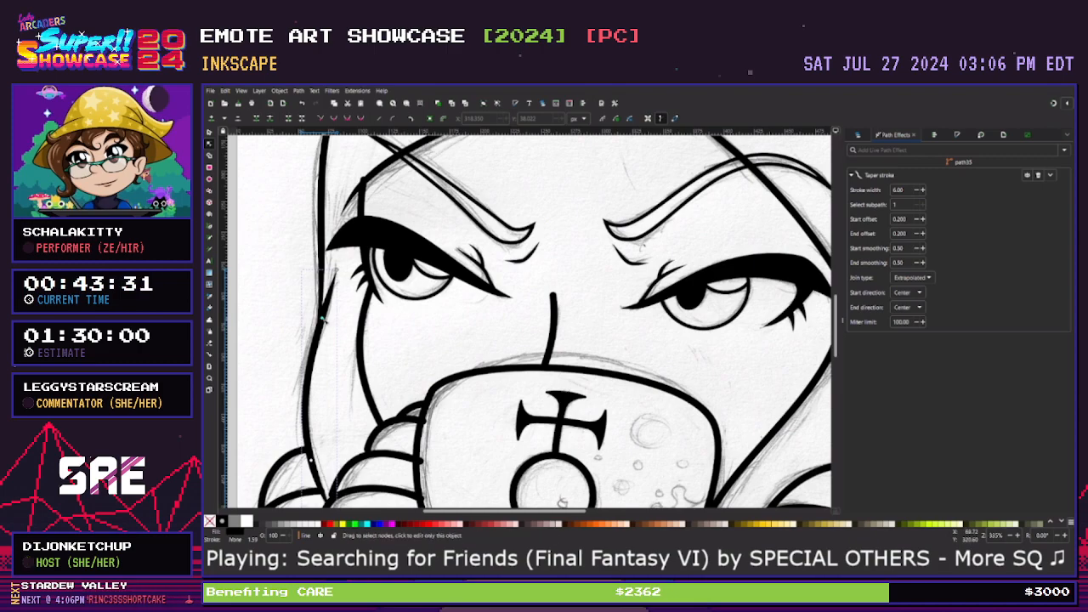
{"action": "left_click", "coordinate": [335, 381]}
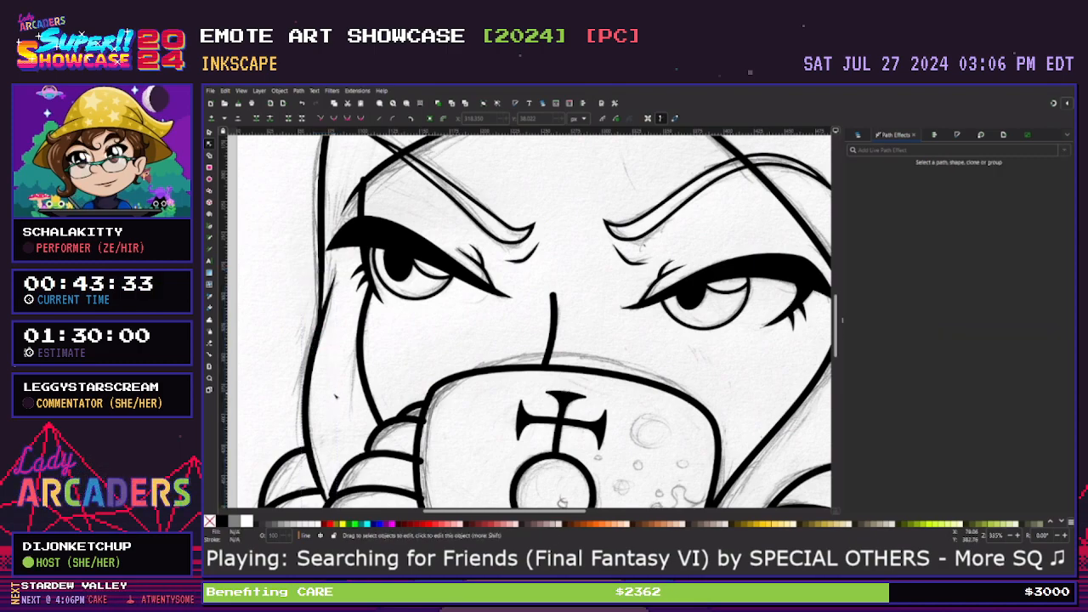
Lower the top node of the left face contour slightly so it sits within the hair strand above the eye
{"action": "scroll", "coordinate": [335, 391], "scroll_direction": "up", "scroll_amount": 3}
{"action": "left_click", "coordinate": [363, 285]}
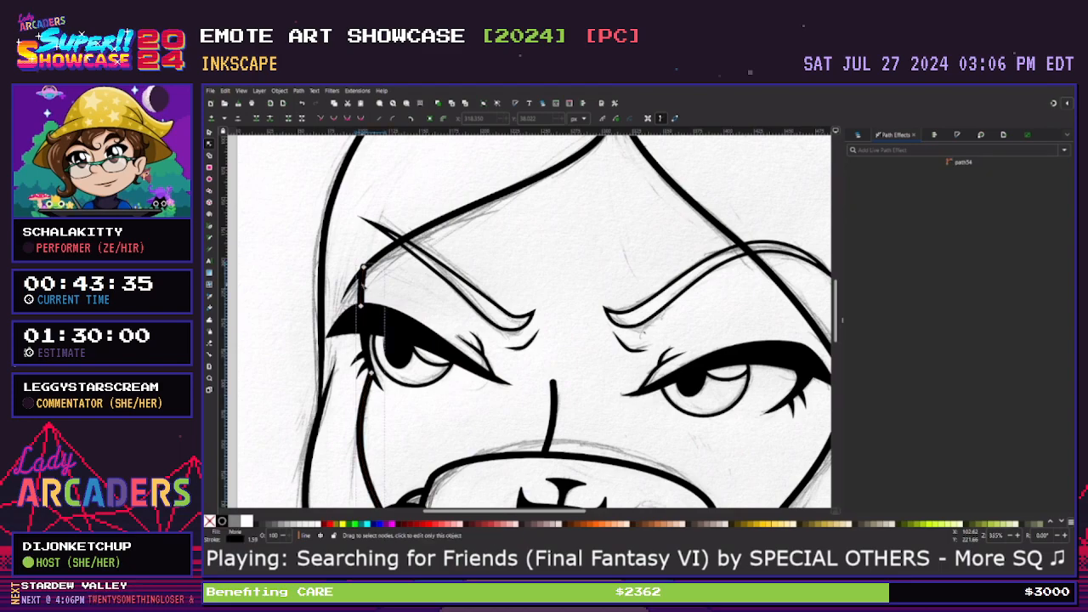
{"action": "key", "text": "plus"}
{"action": "key", "text": "plus"}
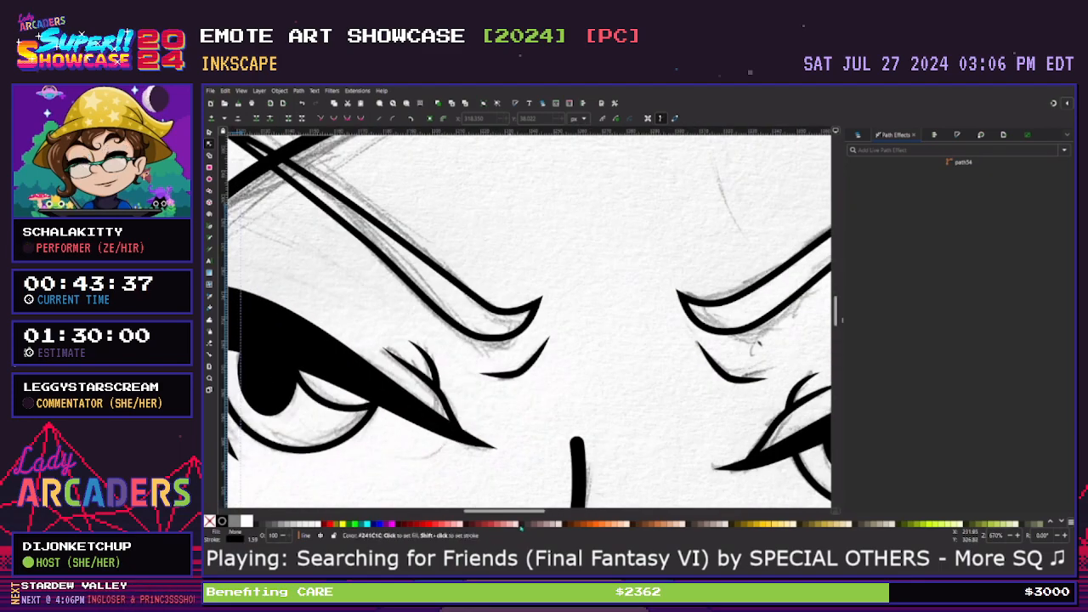
{"action": "left_click_drag", "start_coordinate": [522, 514], "coordinate": [484, 514]}
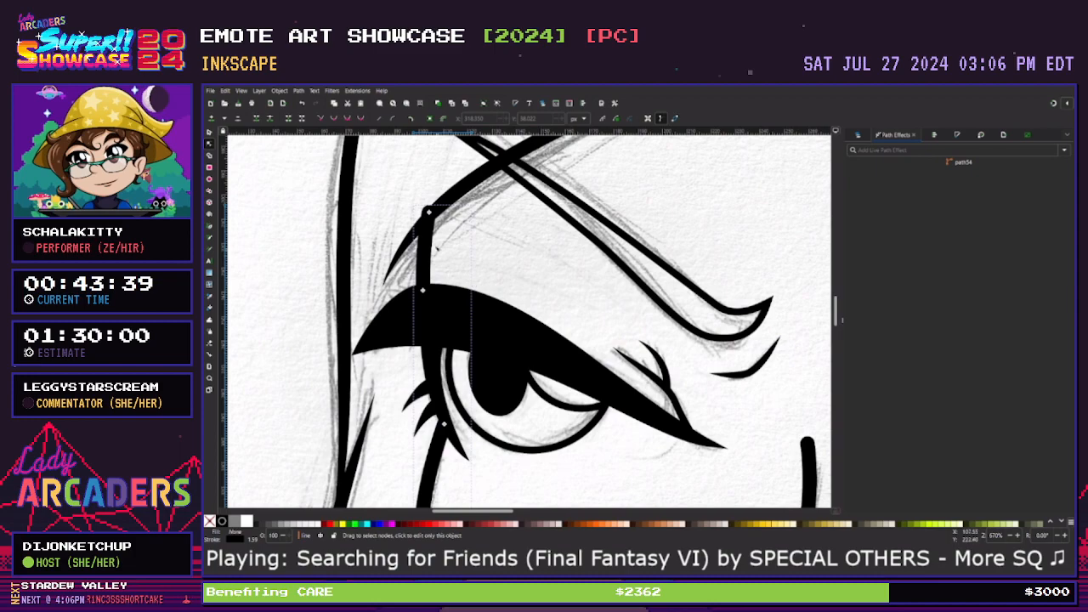
{"action": "left_click", "coordinate": [427, 216]}
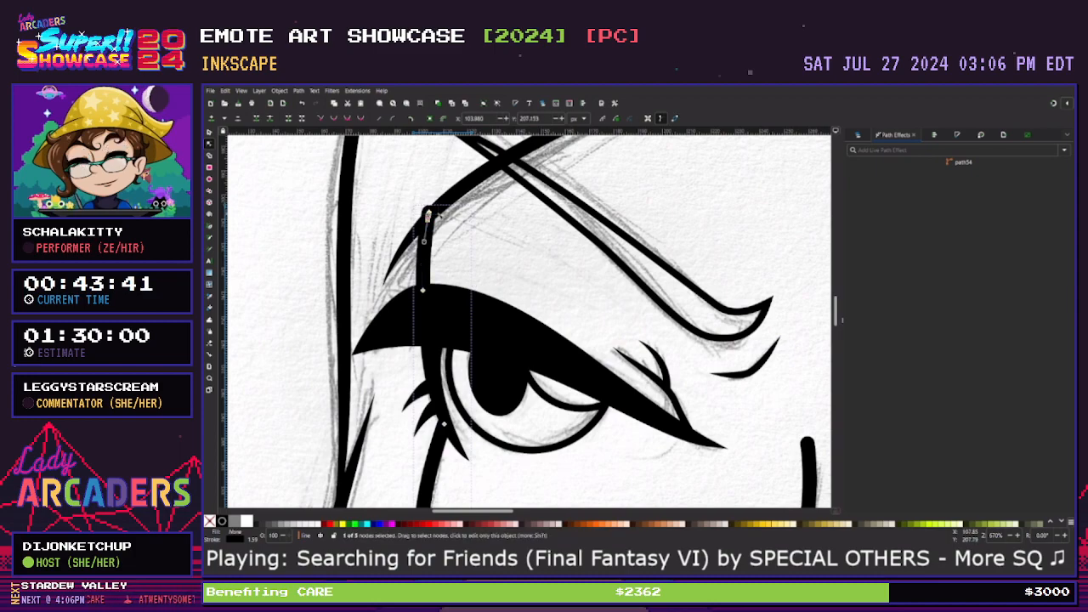
{"action": "key", "text": "Escape"}
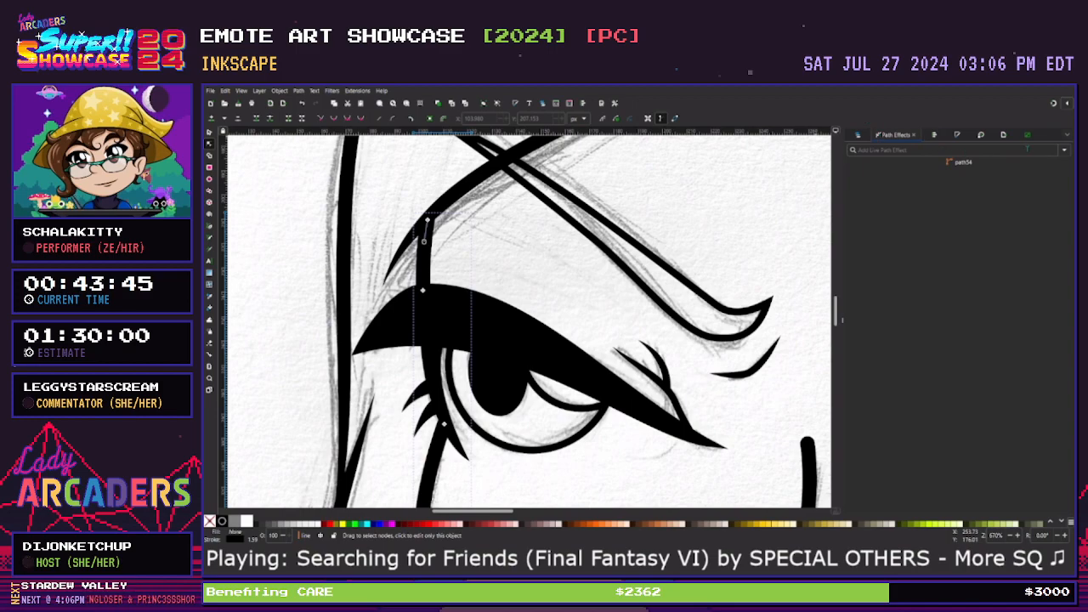
Apply the Taper stroke effect to the left face contour, with a longer start taper and an end offset of 0
{"action": "left_click", "coordinate": [1066, 150]}
{"action": "left_click", "coordinate": [901, 165]}
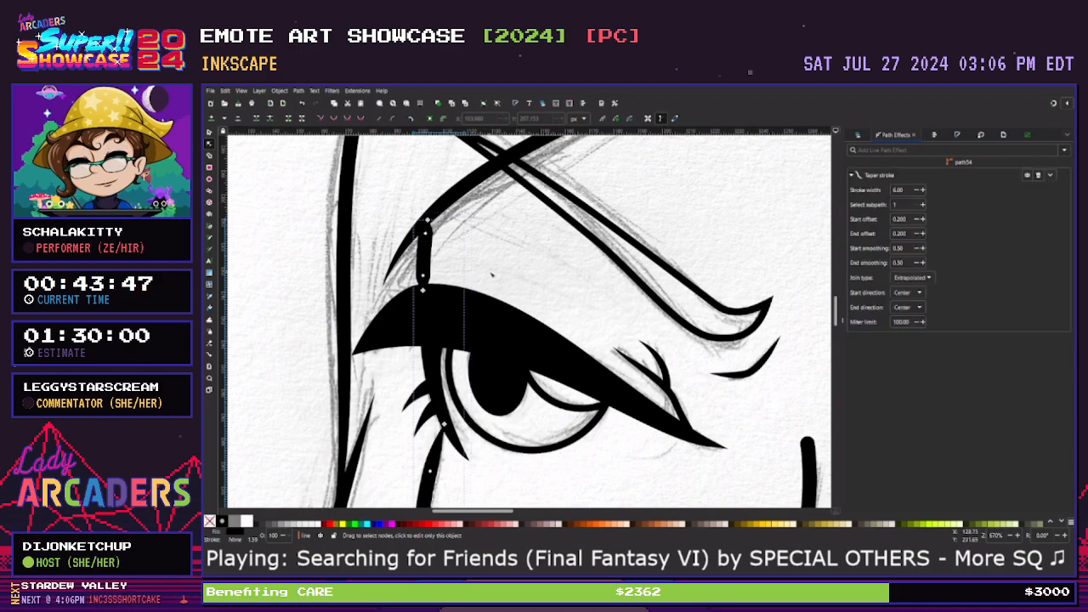
{"action": "left_click_drag", "start_coordinate": [425, 233], "coordinate": [422, 291]}
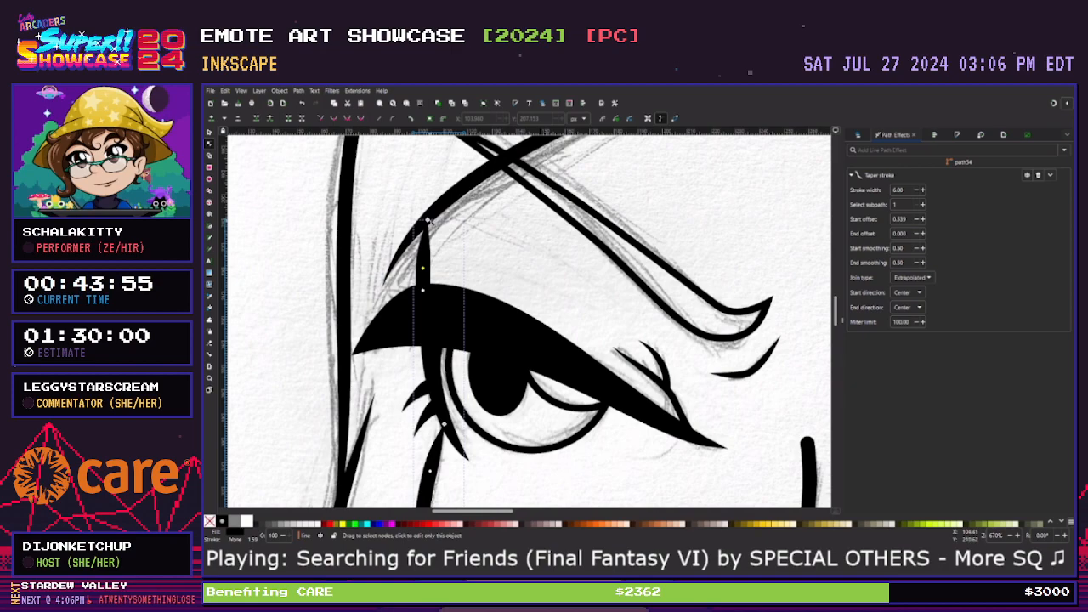
Refine the left face contour's top node and handle so the line meets the hair strand cleanly
{"action": "left_click", "coordinate": [428, 221]}
{"action": "left_click_drag", "start_coordinate": [424, 242], "coordinate": [420, 241]}
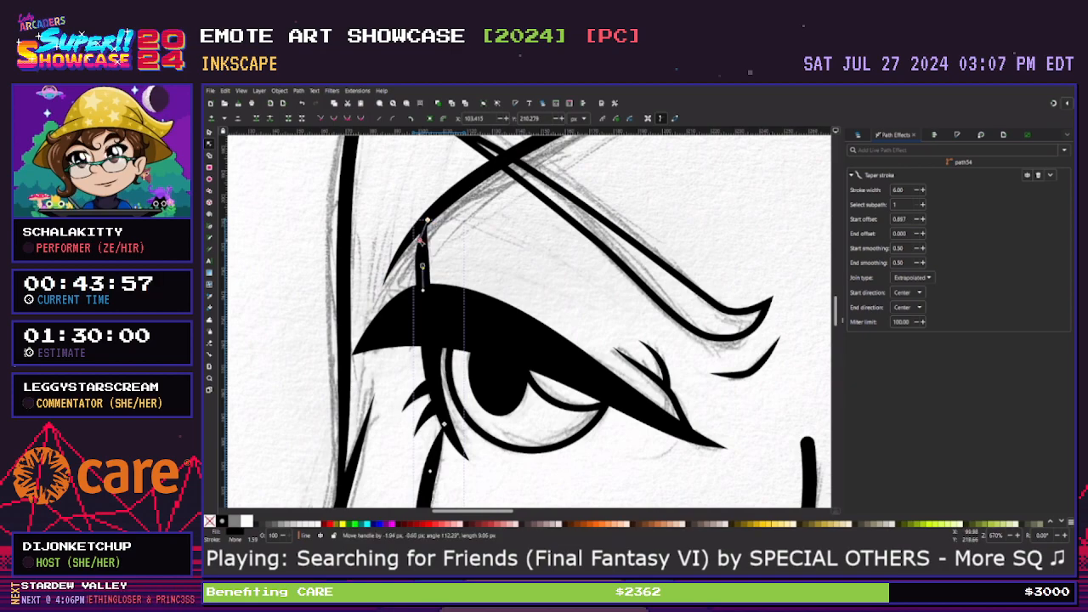
{"action": "left_click", "coordinate": [456, 253]}
{"action": "left_click", "coordinate": [465, 257]}
{"action": "left_click", "coordinate": [426, 234]}
{"action": "mouse_move", "coordinate": [428, 220]}
{"action": "left_mouse_down"}
{"action": "mouse_move", "coordinate": [438, 206]}
{"action": "mouse_move", "coordinate": [421, 229]}
{"action": "left_mouse_up"}
{"action": "key", "text": "Escape"}
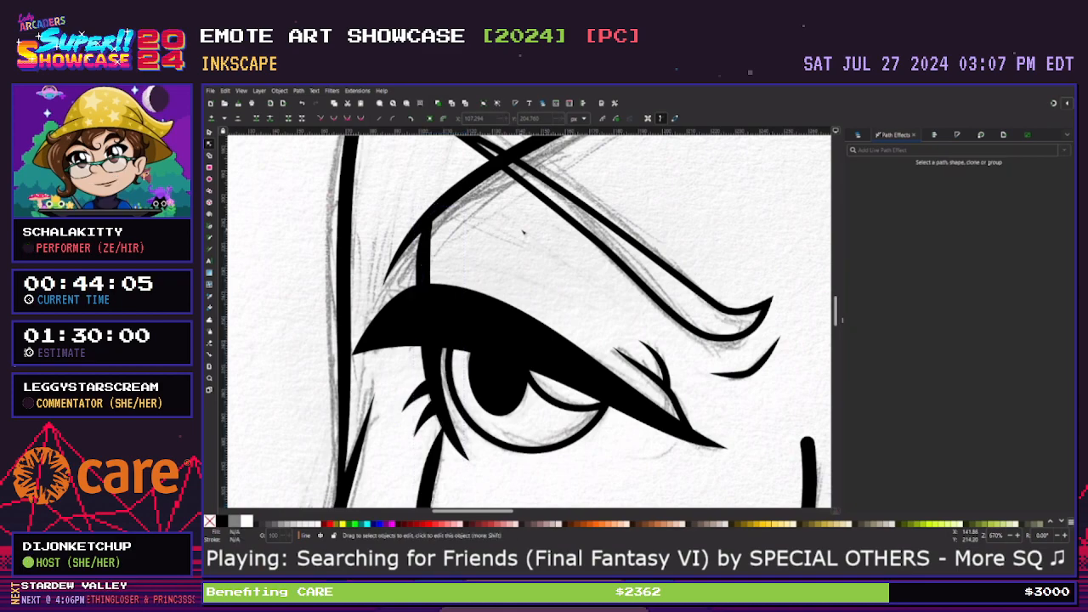
Bring the whole head into view, select the left face contour and save the document
{"action": "key", "text": "minus"}
{"action": "key", "text": "minus"}
{"action": "key", "text": "minus"}
{"action": "key", "text": "minus"}
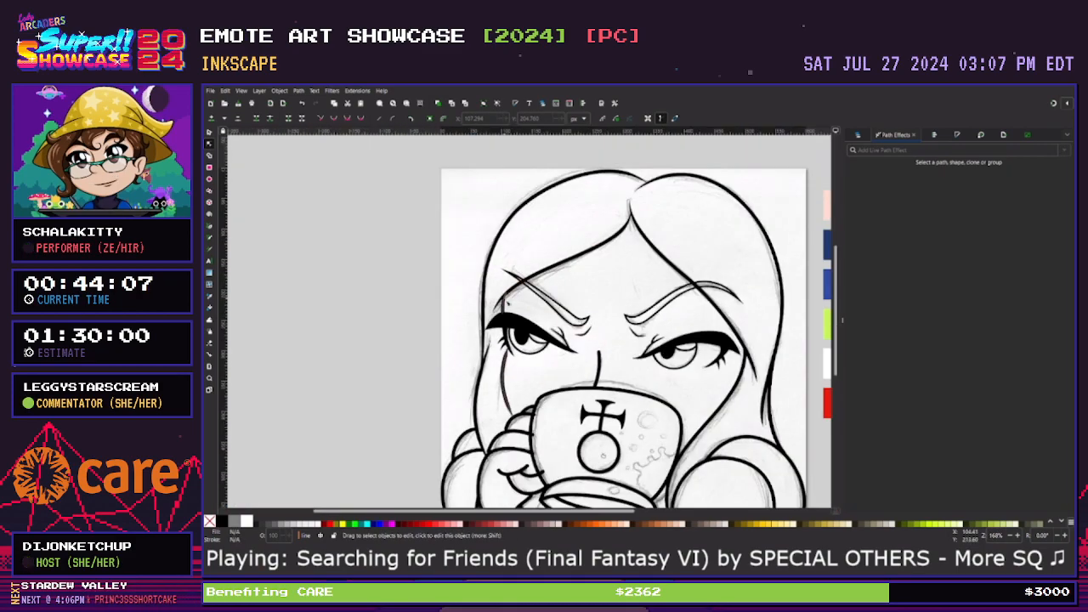
{"action": "left_click", "coordinate": [506, 303]}
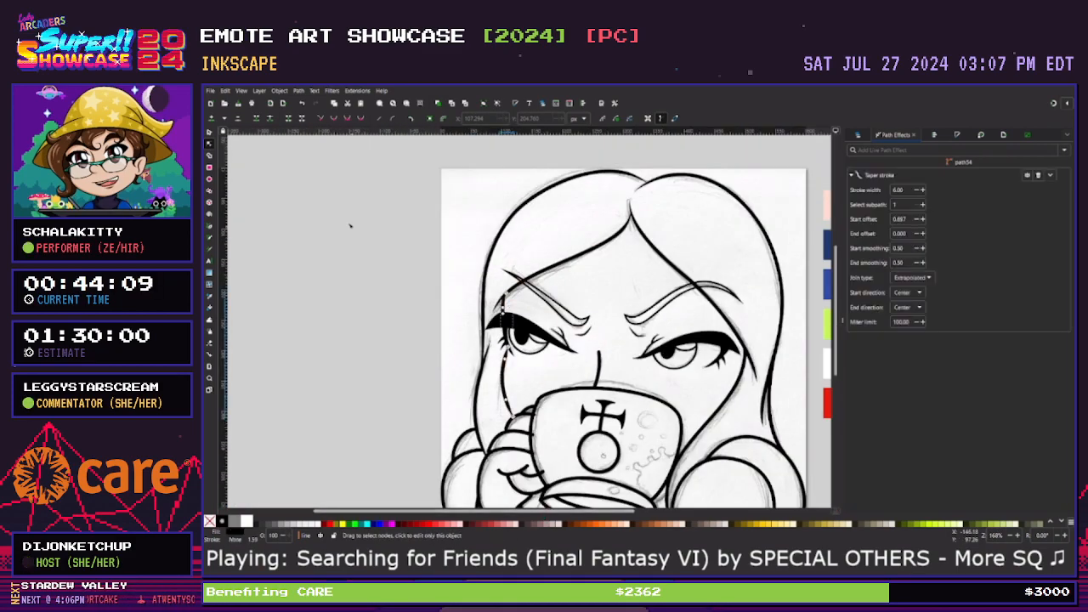
{"action": "key", "text": "ctrl+s"}
Recolour the left face contour's stroke with the darkest brown from the skin-tone row of palette swatches
{"action": "left_click", "coordinate": [425, 369]}
{"action": "key", "text": "plus"}
{"action": "key", "text": "plus"}
{"action": "scroll", "coordinate": [425, 369], "scroll_direction": "down", "scroll_amount": 4}
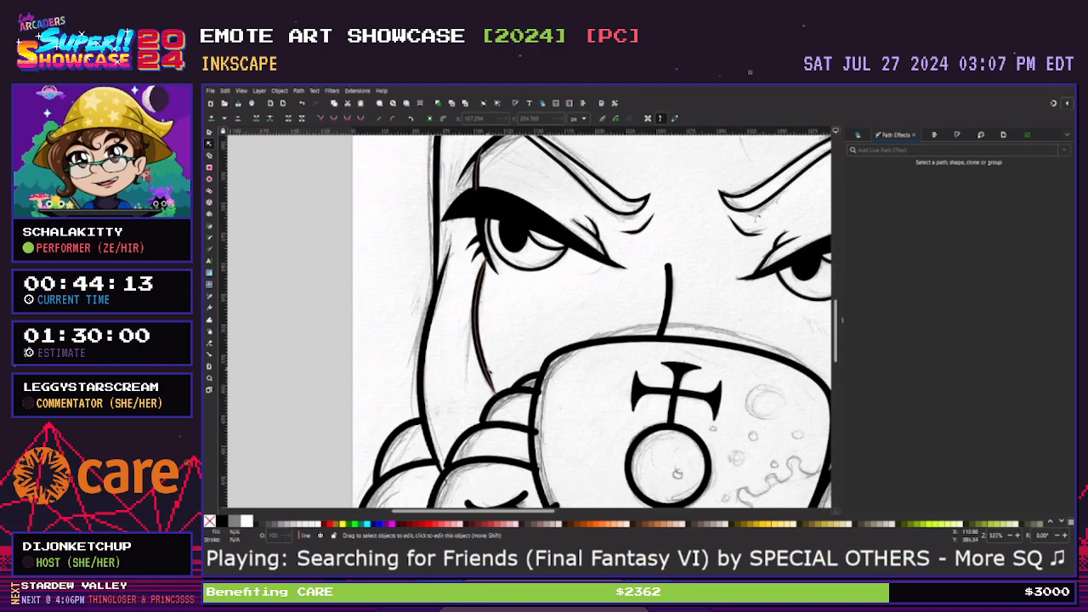
{"action": "left_click", "coordinate": [488, 372]}
{"action": "left_click", "coordinate": [515, 349]}
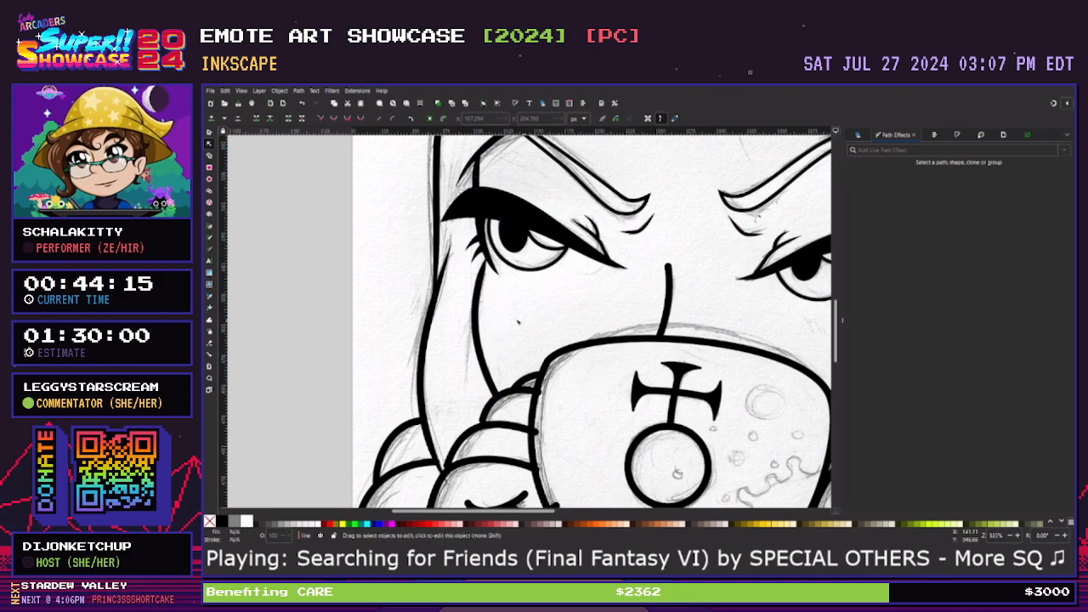
{"action": "left_click", "coordinate": [478, 296]}
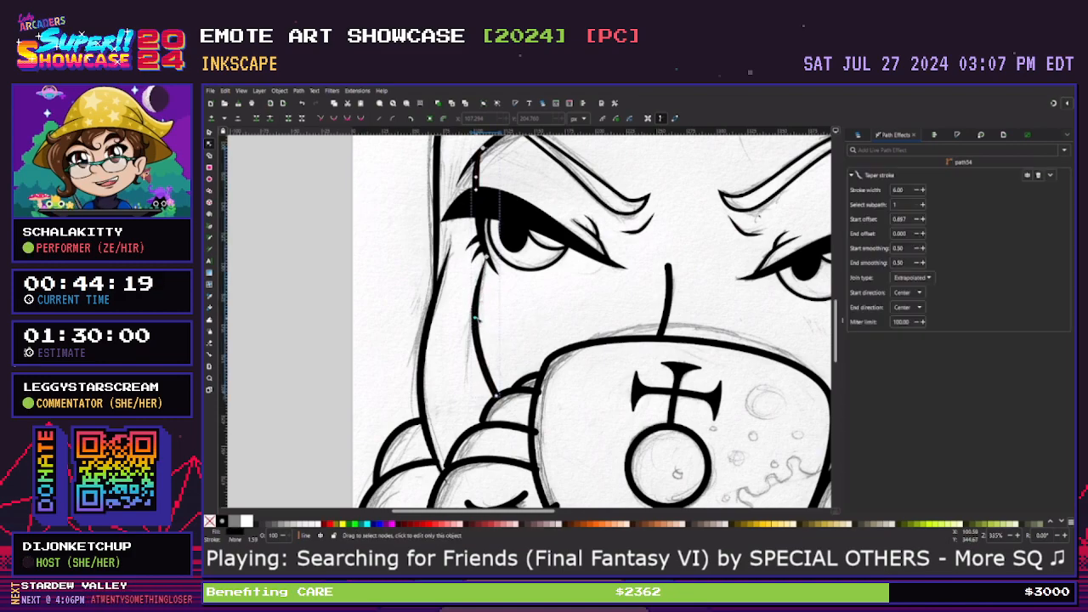
{"action": "scroll", "coordinate": [477, 319], "scroll_direction": "down", "scroll_amount": 2}
{"action": "left_click_drag", "start_coordinate": [554, 510], "coordinate": [663, 510]}
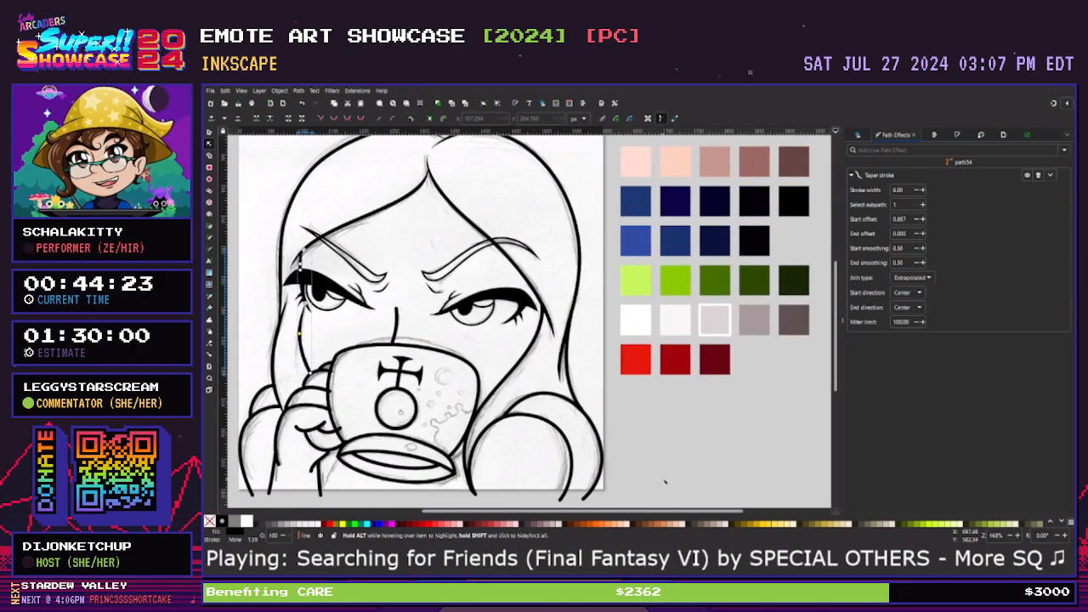
{"action": "key", "text": "d"}
{"action": "left_click", "coordinate": [792, 168]}
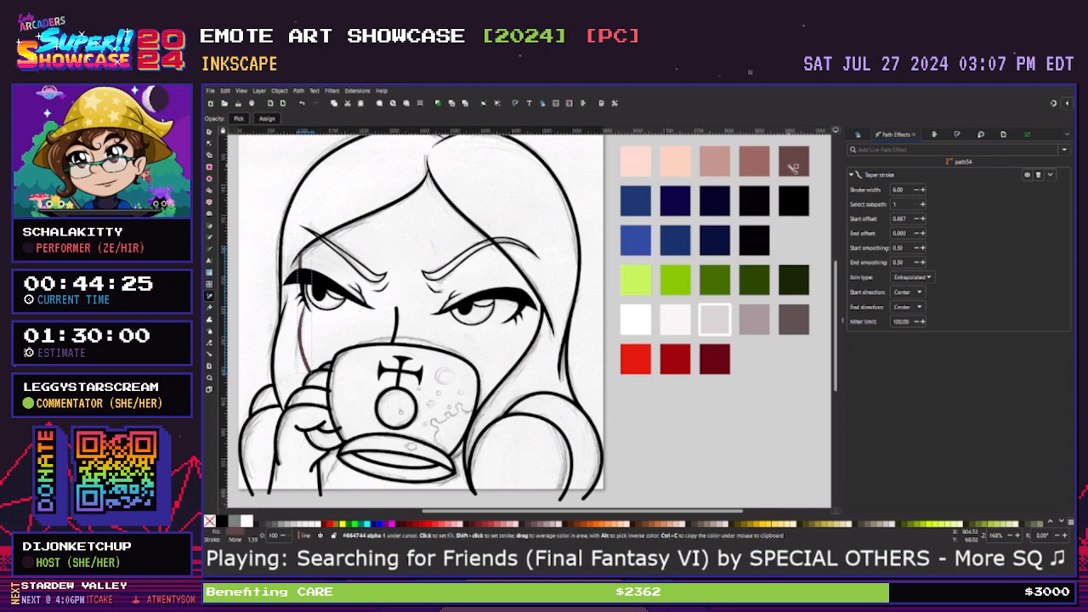
{"action": "left_click", "coordinate": [210, 133]}
{"action": "left_click", "coordinate": [504, 468]}
Raise the left forehead hair strand in the stacking order so it covers the top of the brown face contour
{"action": "left_click_drag", "start_coordinate": [531, 513], "coordinate": [462, 513]}
{"action": "scroll", "coordinate": [383, 356], "scroll_direction": "up", "scroll_amount": 1}
{"action": "key", "text": "plus"}
{"action": "key", "text": "plus"}
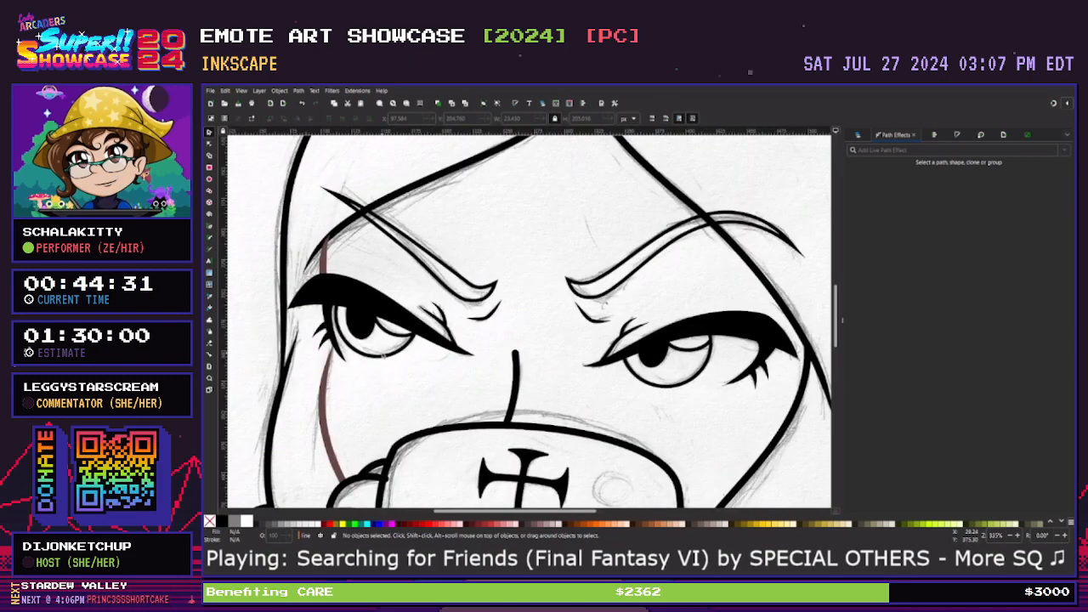
{"action": "scroll", "coordinate": [529, 320], "scroll_direction": "up", "scroll_amount": 1}
{"action": "left_click", "coordinate": [348, 249]}
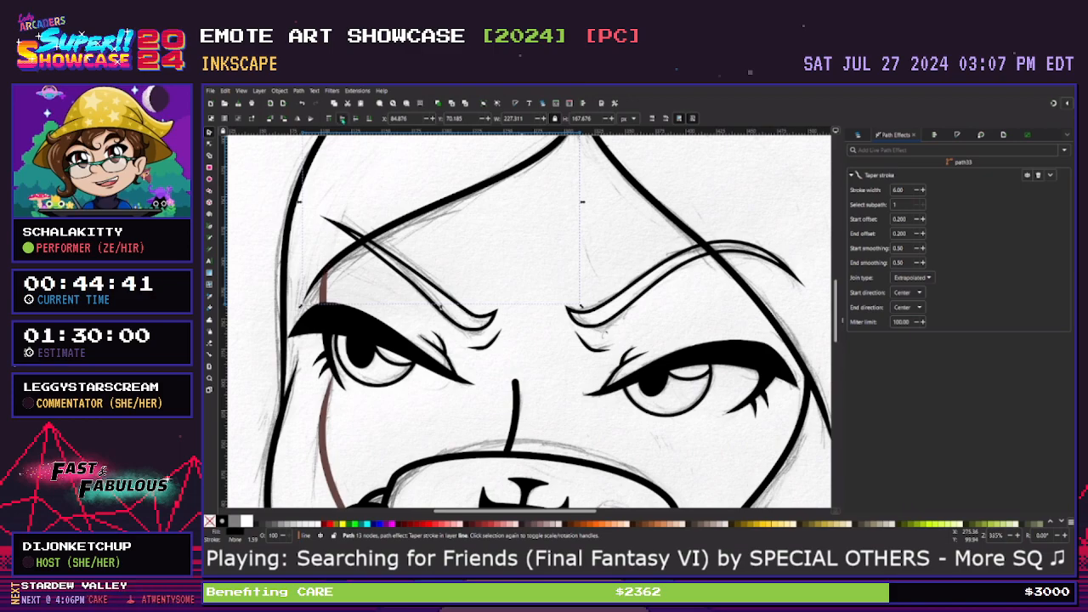
{"action": "left_click", "coordinate": [491, 246]}
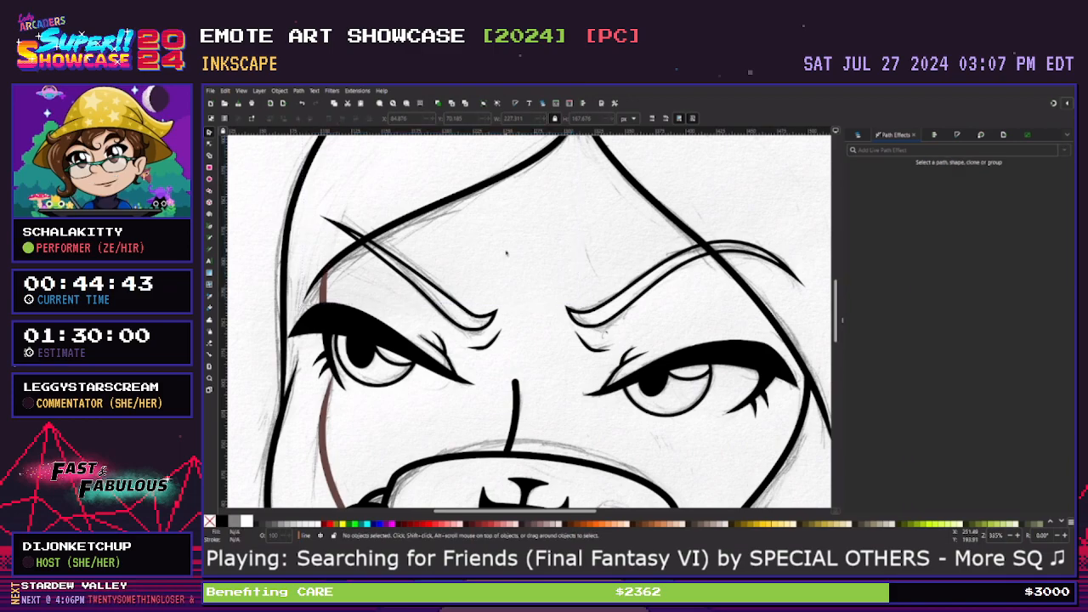
{"action": "key", "text": "minus"}
{"action": "key", "text": "minus"}
{"action": "scroll", "coordinate": [549, 323], "scroll_direction": "down", "scroll_amount": 2}
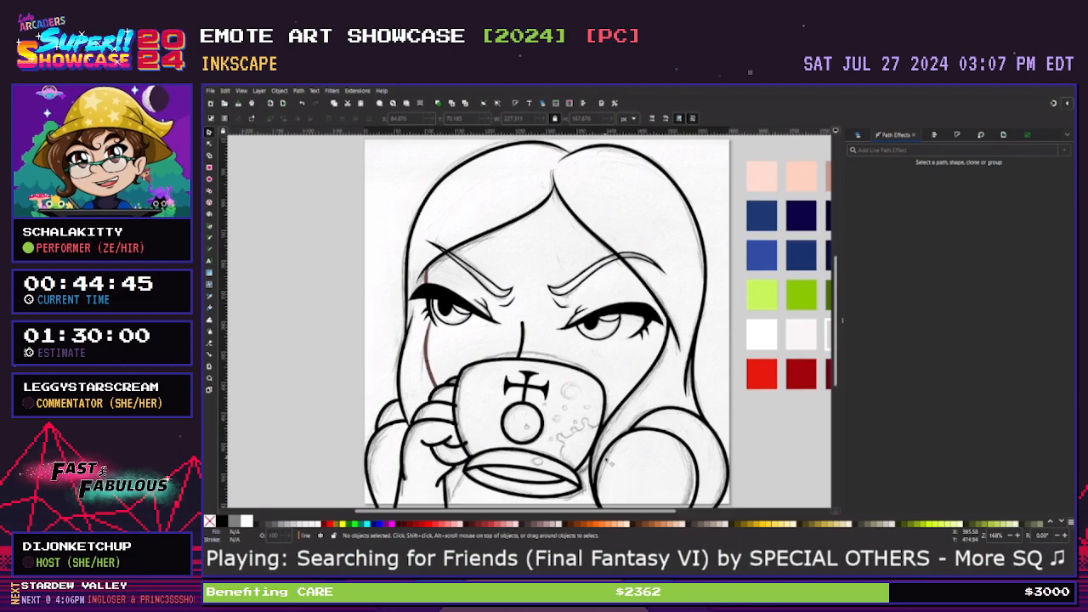
{"action": "scroll", "coordinate": [527, 321], "scroll_direction": "right", "scroll_amount": 2}
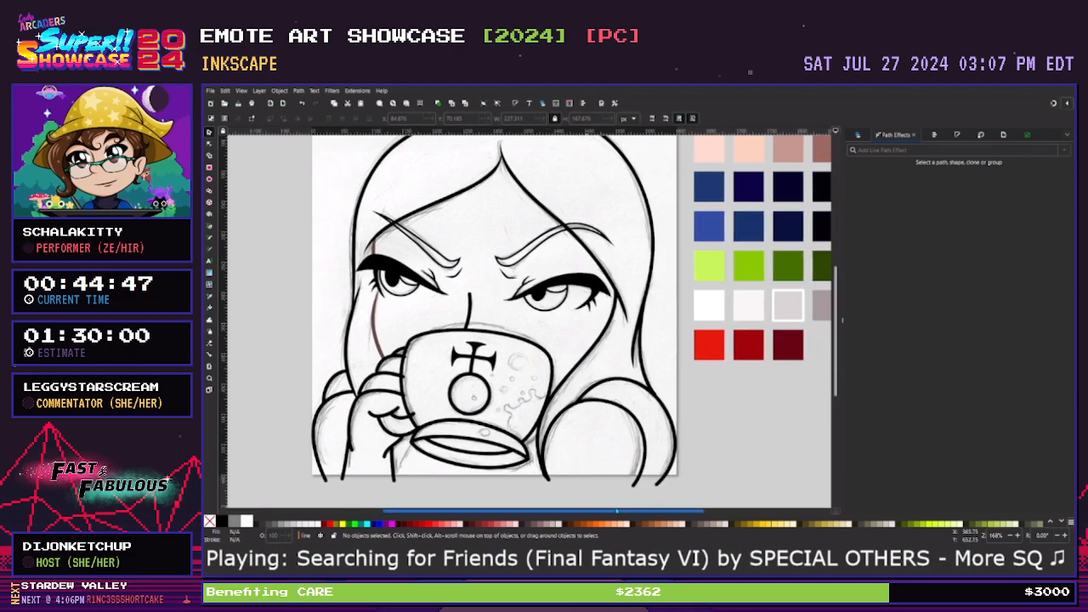
{"action": "scroll", "coordinate": [527, 321], "scroll_direction": "up", "scroll_amount": 2}
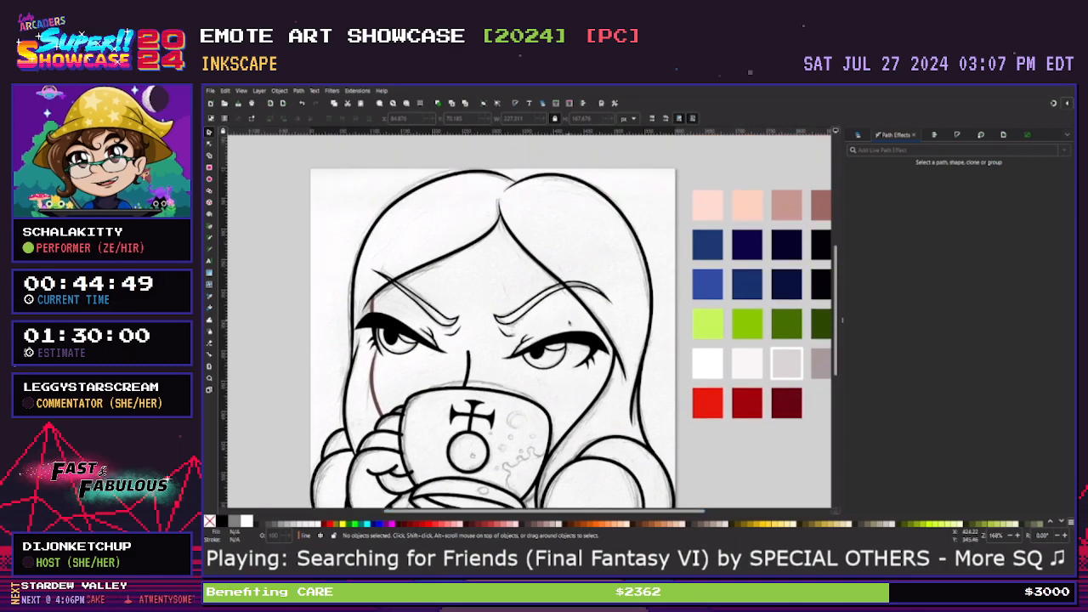
{"action": "scroll", "coordinate": [527, 321], "scroll_direction": "down", "scroll_amount": 2}
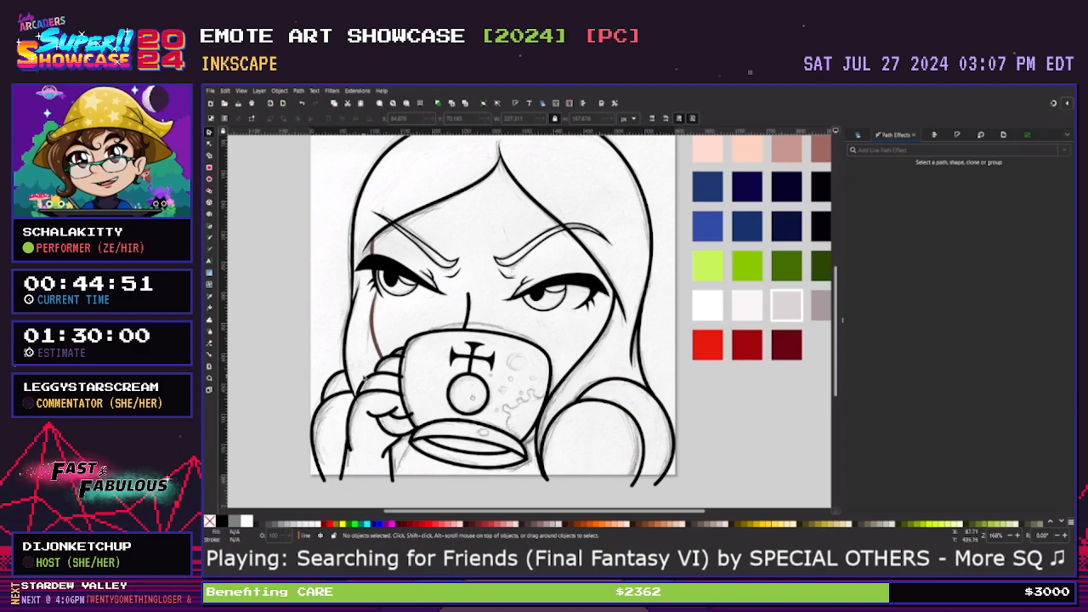
Add a node near the top of the left hand's outer line and split the line there into separate paths
{"action": "left_click_drag", "start_coordinate": [472, 511], "coordinate": [438, 511]}
{"action": "key", "text": "plus"}
{"action": "scroll", "coordinate": [527, 321], "scroll_direction": "down", "scroll_amount": 3}
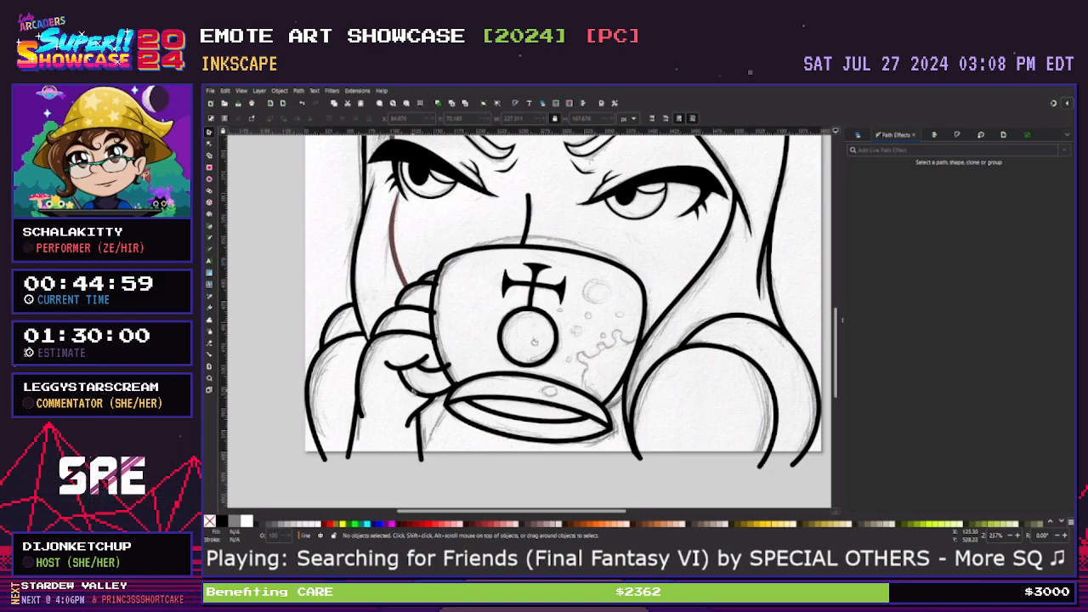
{"action": "left_click", "coordinate": [345, 337]}
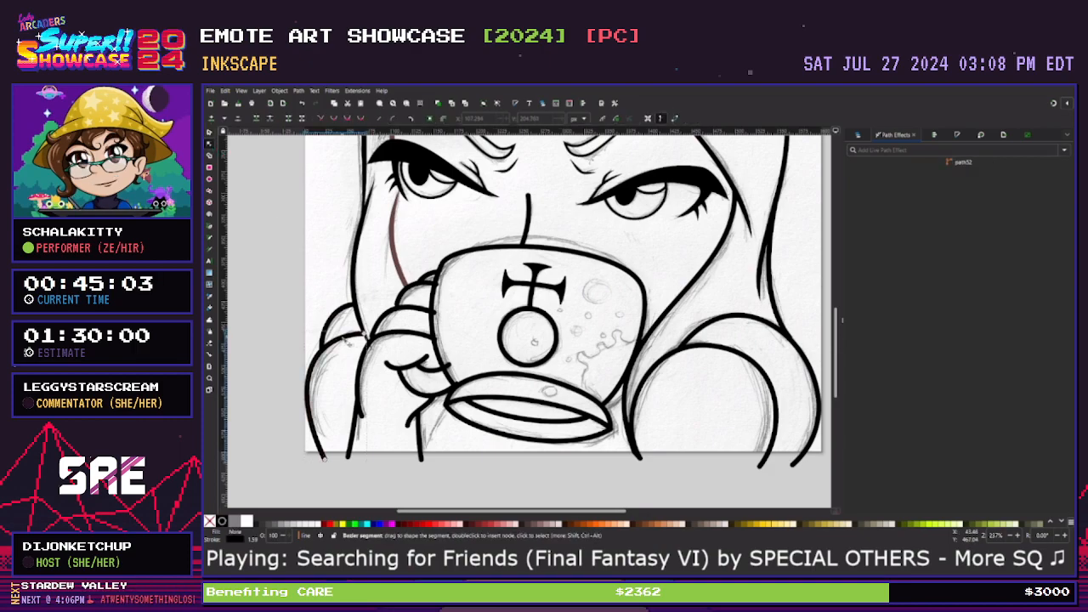
{"action": "left_click", "coordinate": [346, 336]}
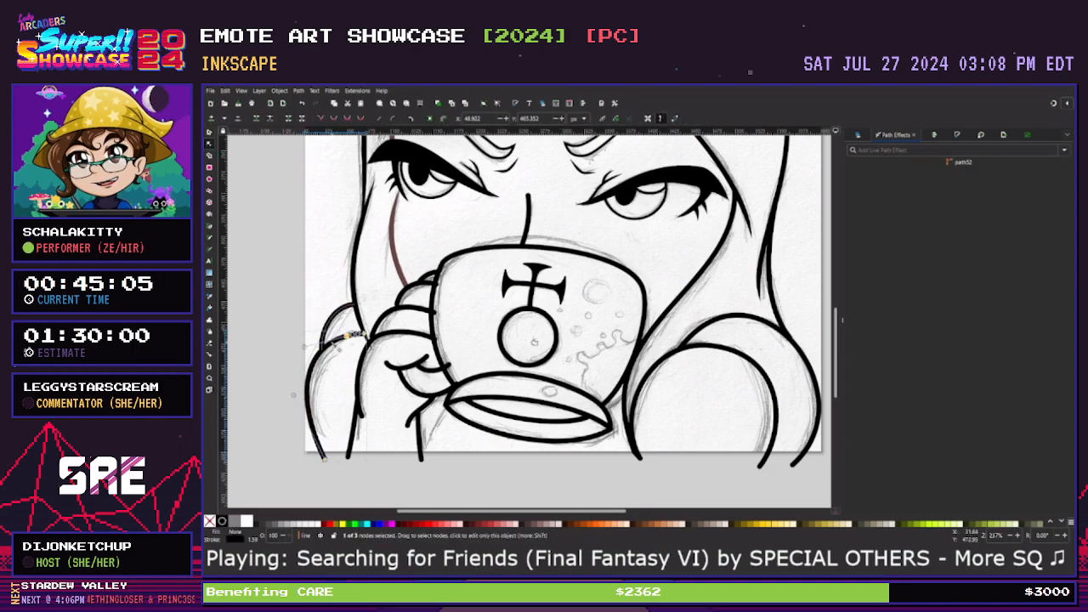
{"action": "double_click", "coordinate": [331, 343]}
{"action": "left_click", "coordinate": [346, 336], "text": "shift"}
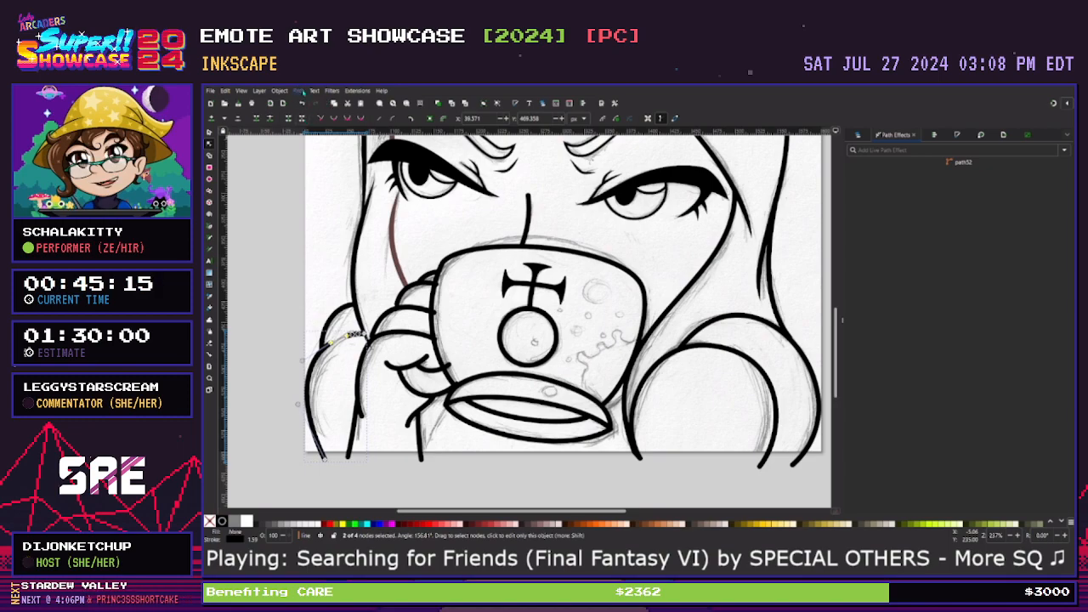
{"action": "left_click", "coordinate": [323, 208]}
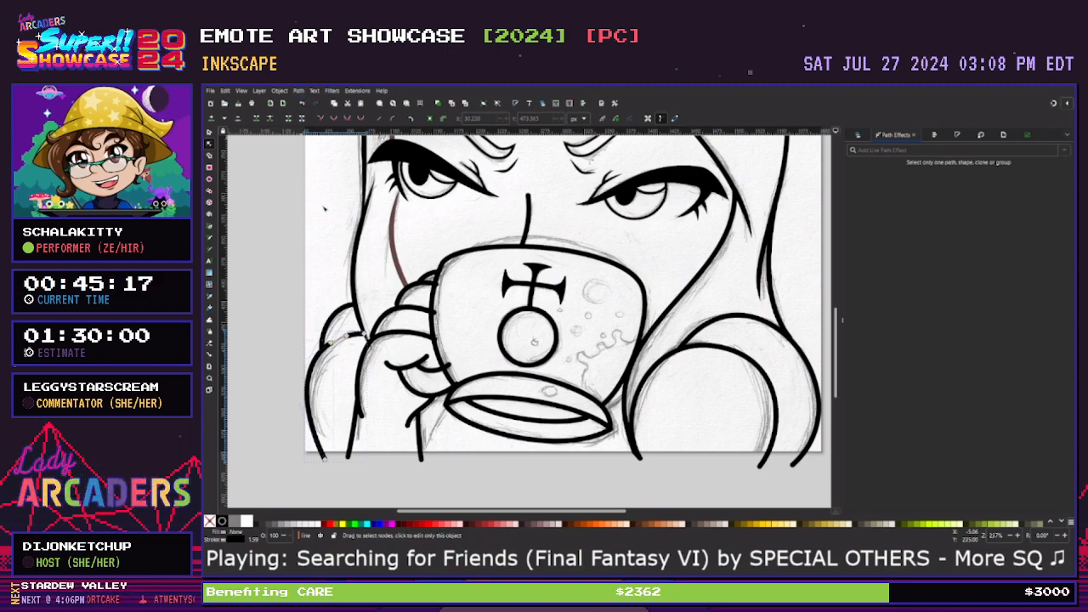
Select the long lower piece of the split hand line and narrow it slightly from its outer side
{"action": "left_click", "coordinate": [316, 358]}
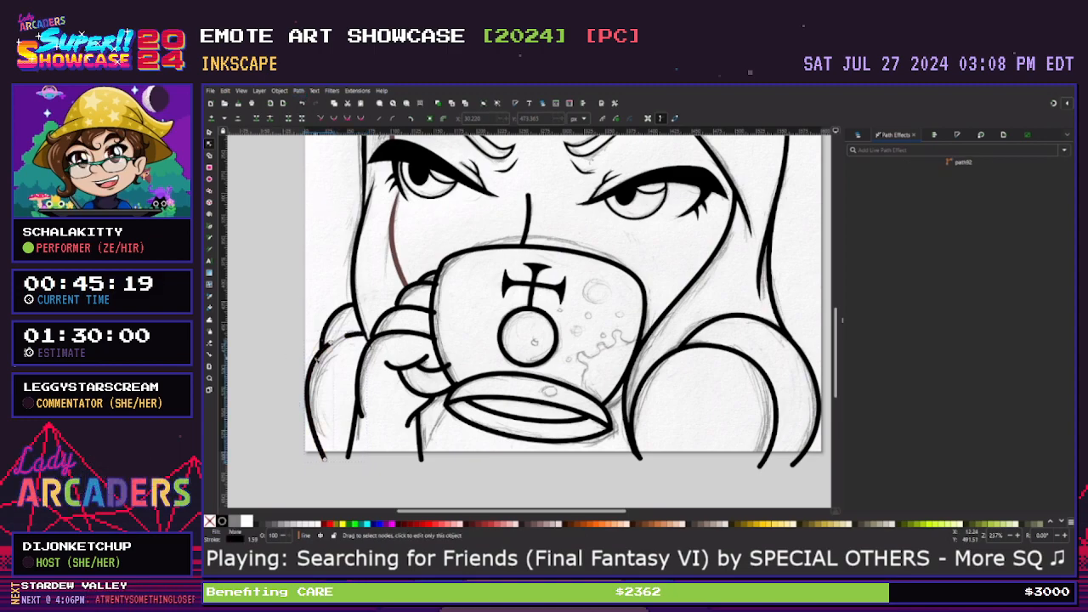
{"action": "left_click", "coordinate": [209, 133]}
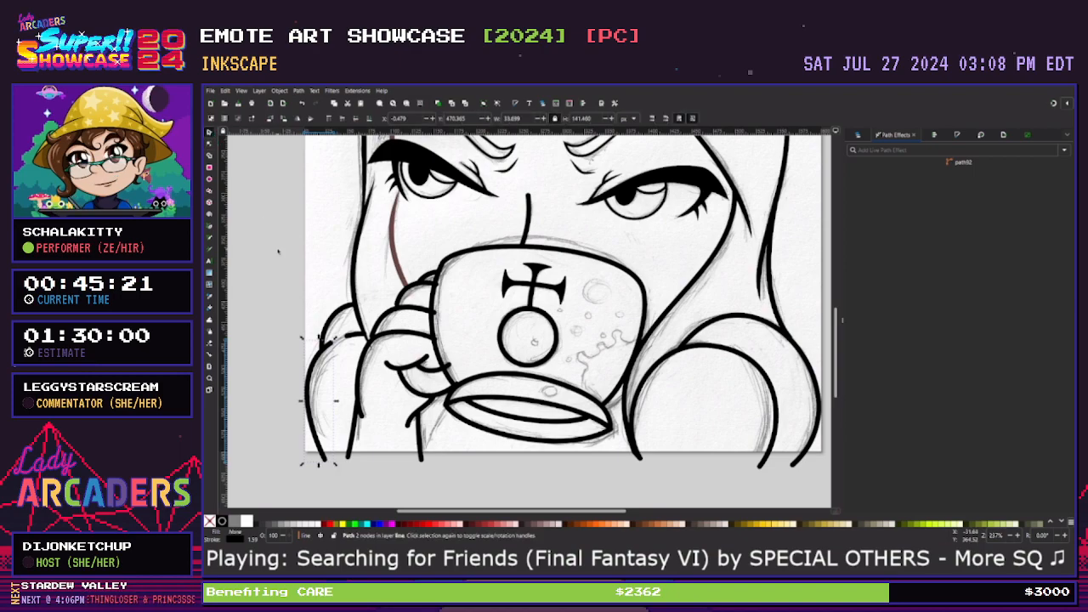
{"action": "left_click_drag", "start_coordinate": [304, 401], "coordinate": [305, 406]}
{"action": "left_click", "coordinate": [293, 376]}
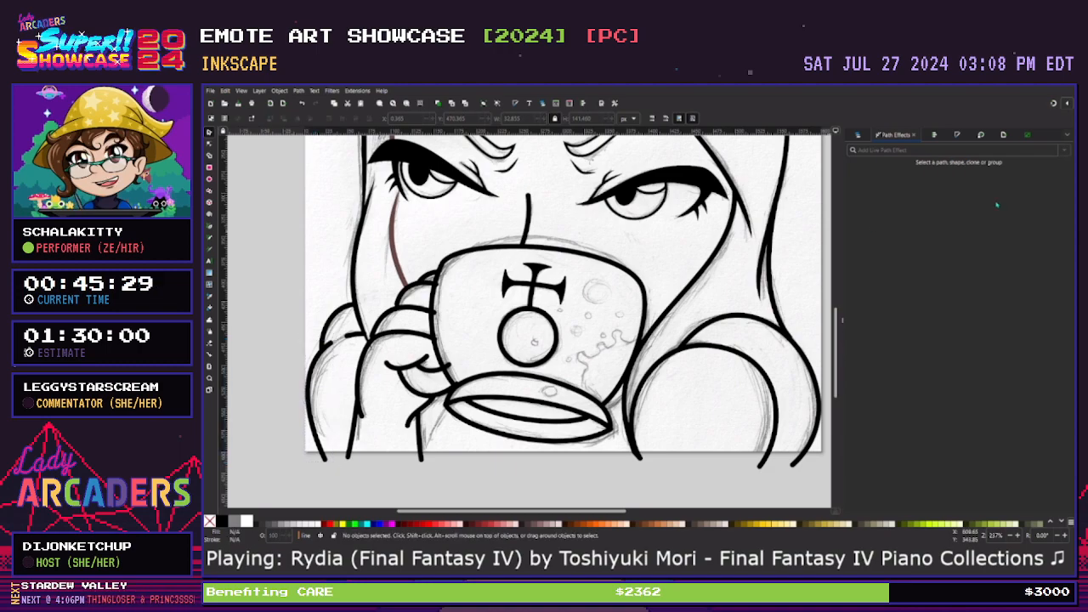
Apply a 6.00-wide Taper stroke effect to the long outer hand line and set its end offset to 0
{"action": "left_click", "coordinate": [958, 134]}
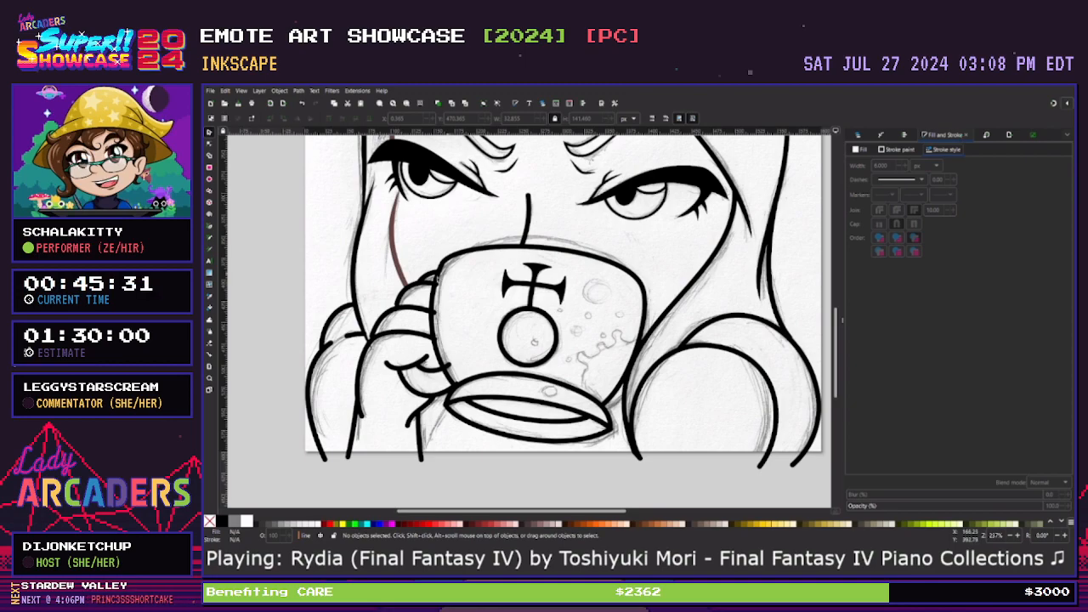
{"action": "left_click", "coordinate": [330, 344]}
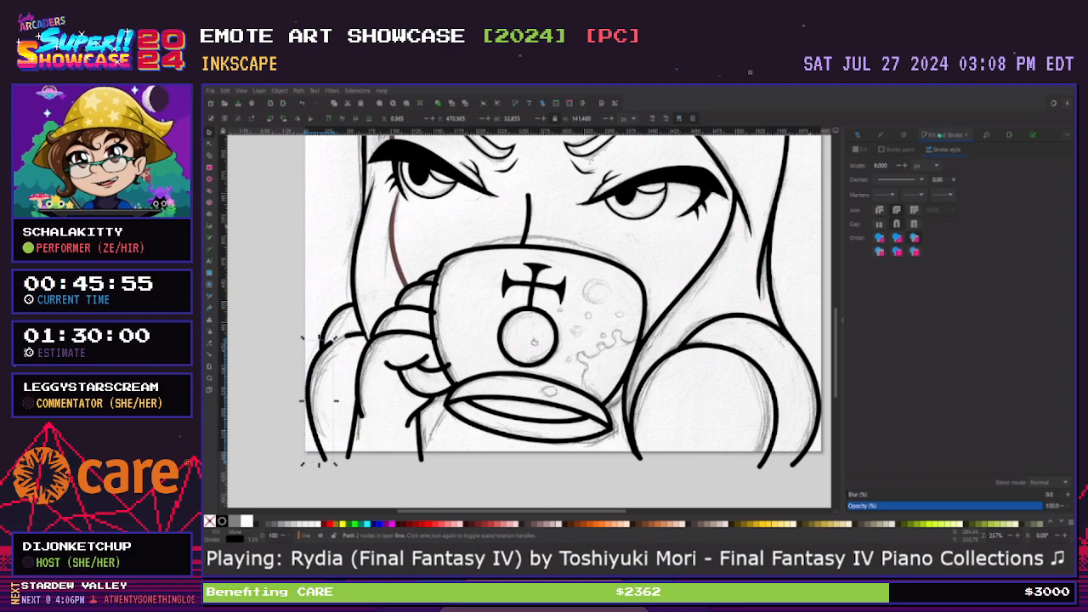
{"action": "left_click", "coordinate": [882, 136]}
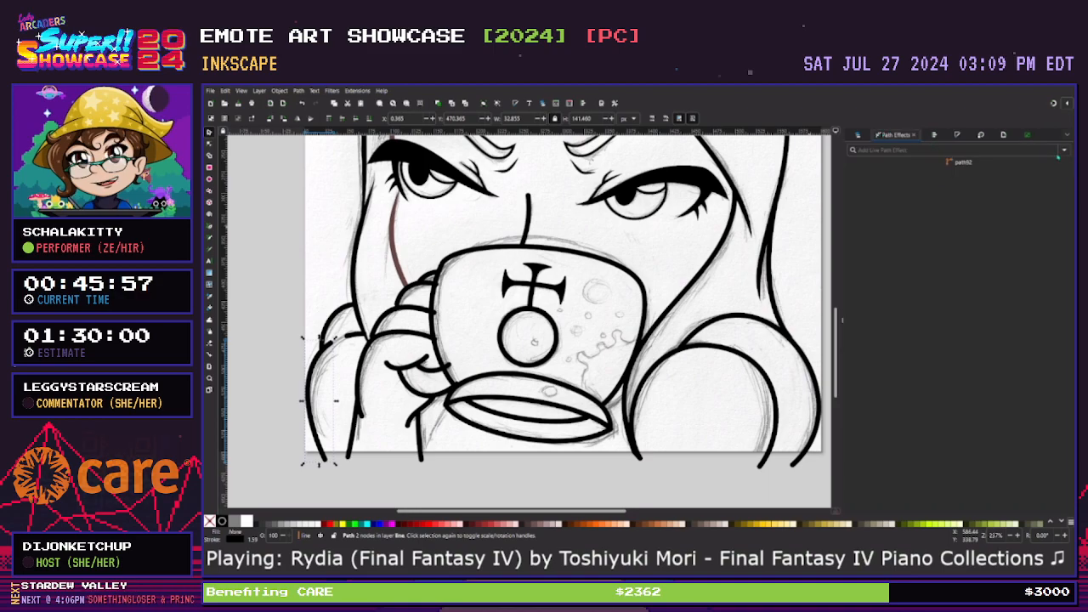
{"action": "left_click", "coordinate": [894, 173]}
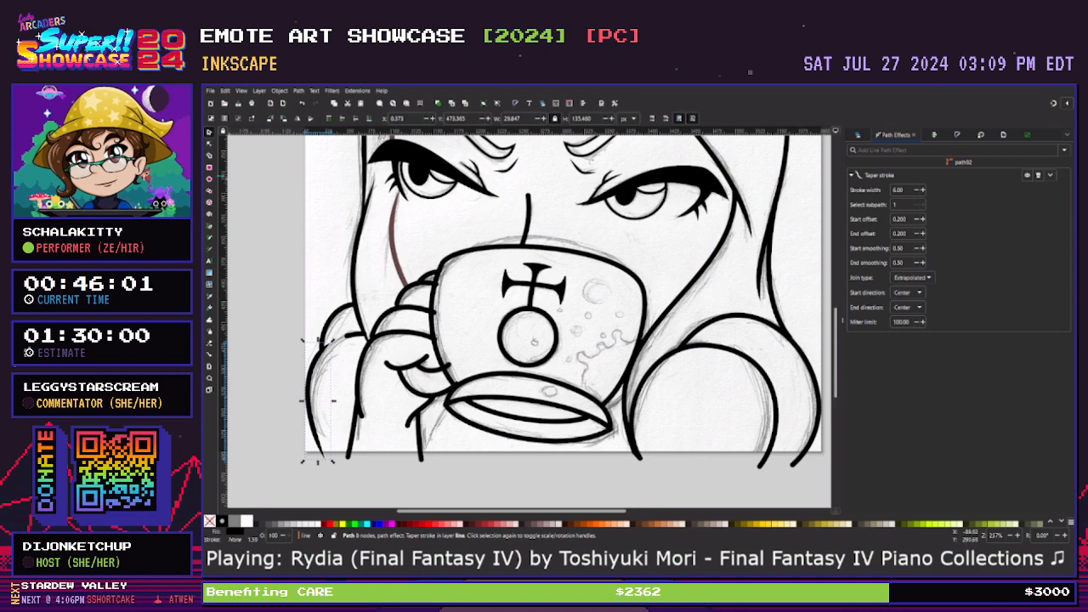
{"action": "key", "text": "n"}
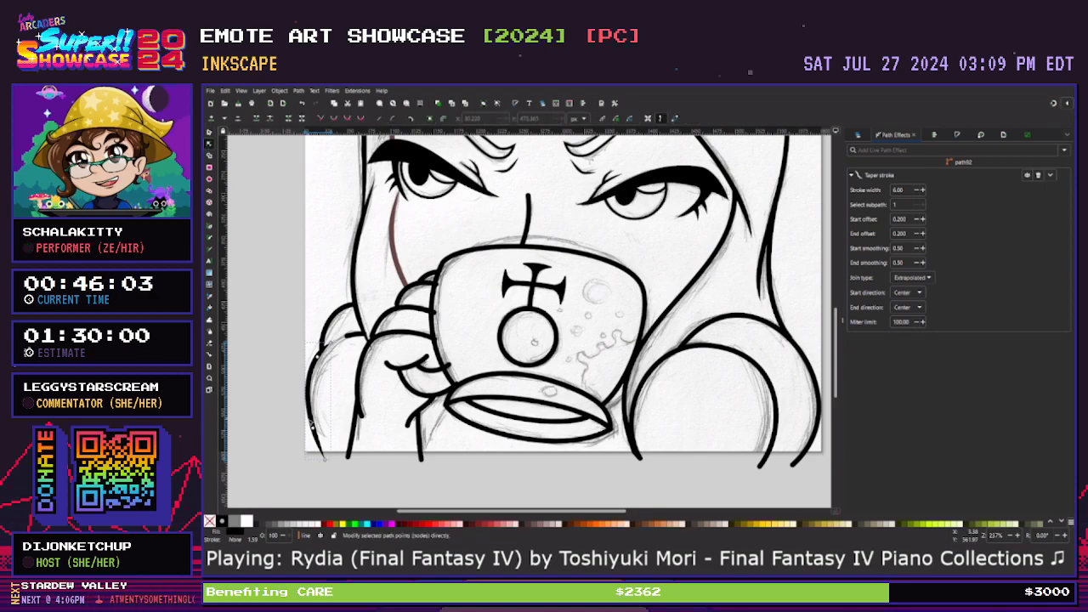
{"action": "left_click", "coordinate": [371, 476]}
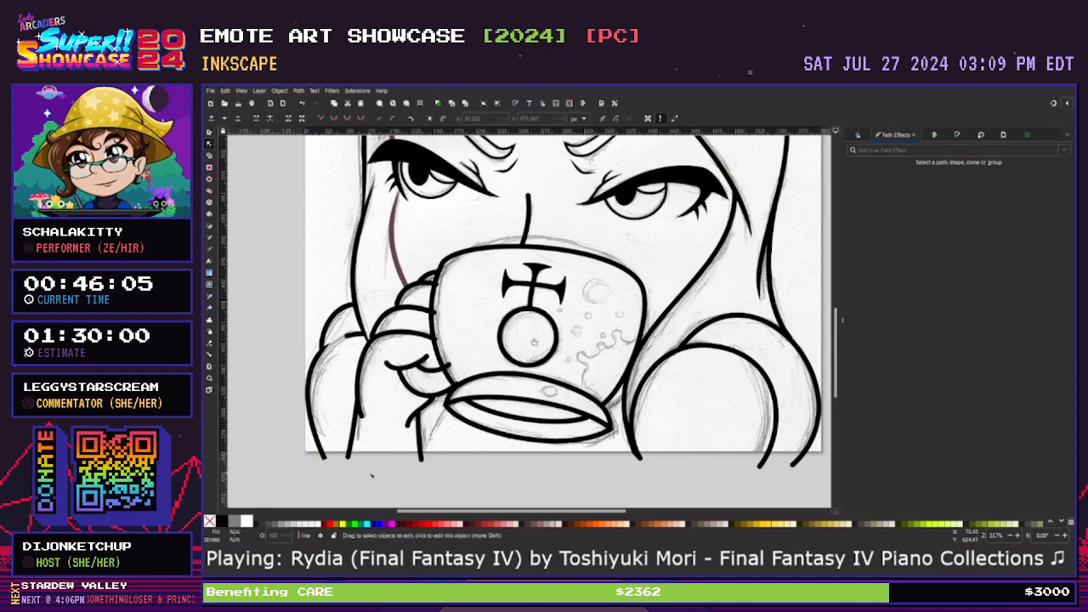
{"action": "key", "text": "minus"}
{"action": "scroll", "coordinate": [372, 476], "scroll_direction": "up", "scroll_amount": 1}
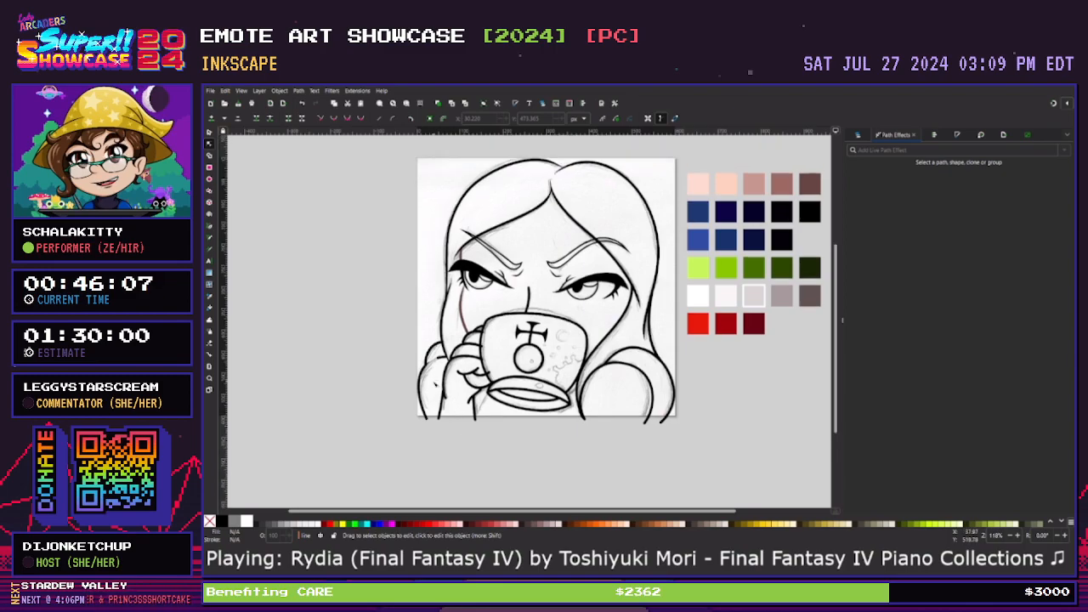
{"action": "left_click", "coordinate": [426, 372]}
{"action": "key", "text": "s"}
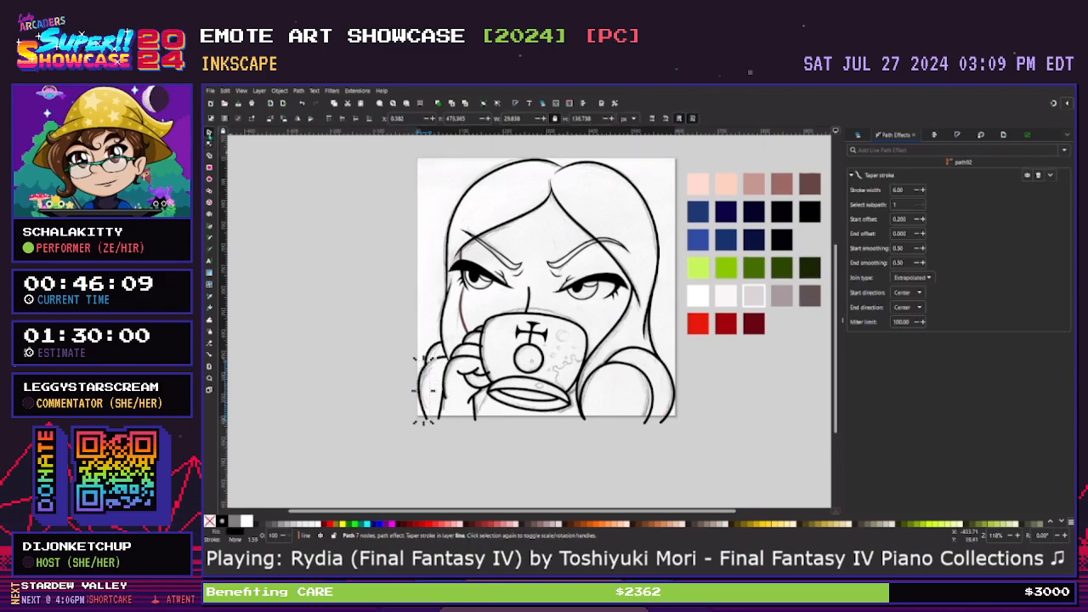
{"action": "key", "text": "d"}
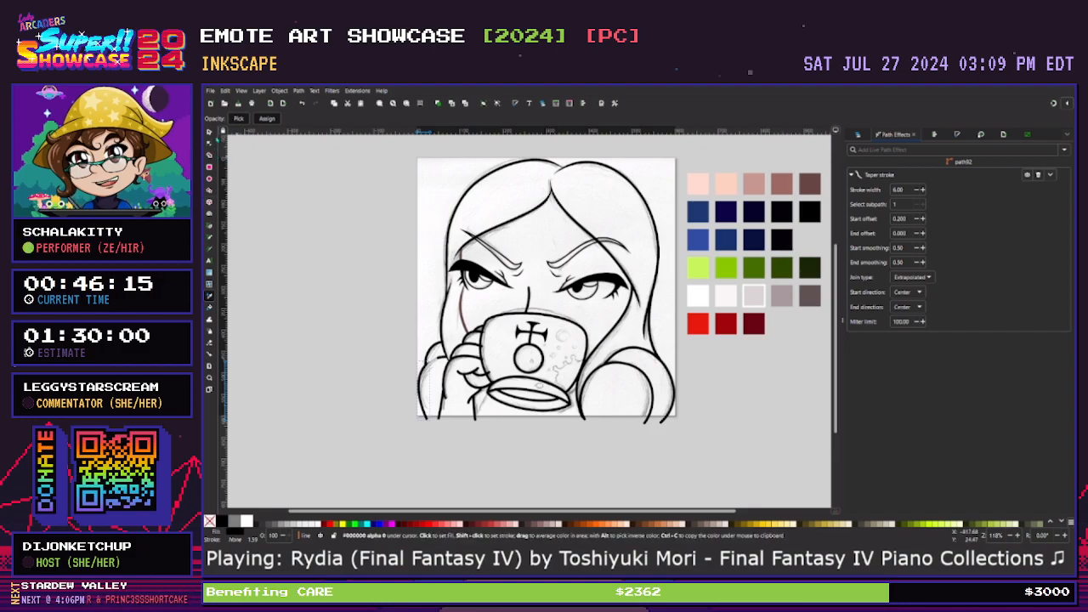
{"action": "left_click", "coordinate": [209, 132]}
{"action": "left_click", "coordinate": [306, 366]}
Apply a 6.00-wide Taper stroke effect to the short line at the hand's top and adjust its start taper point
{"action": "key", "text": "plus"}
{"action": "key", "text": "plus"}
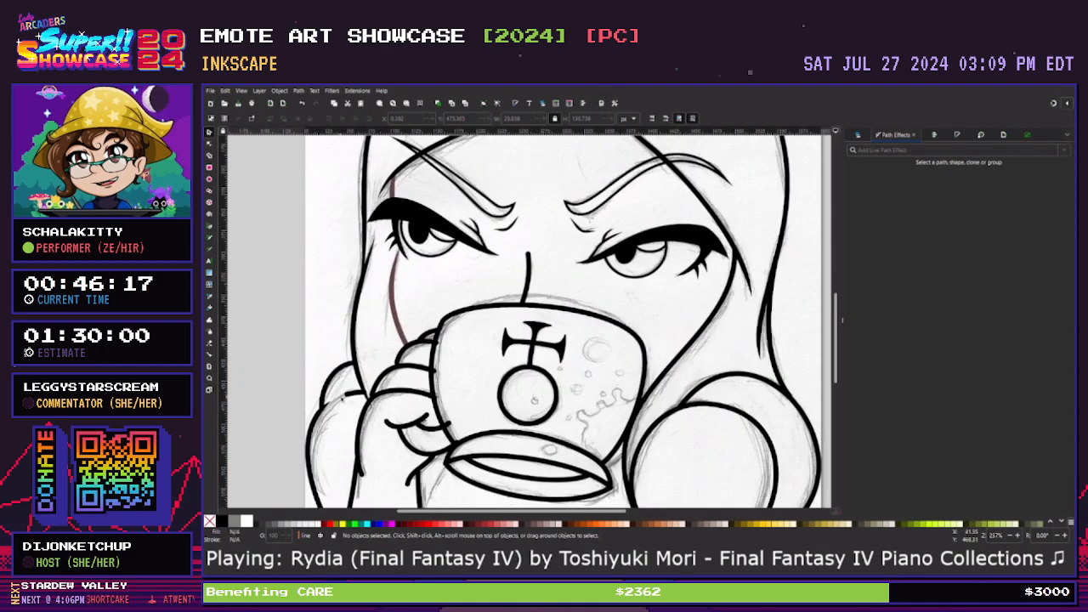
{"action": "left_click", "coordinate": [352, 391]}
{"action": "key", "text": "n"}
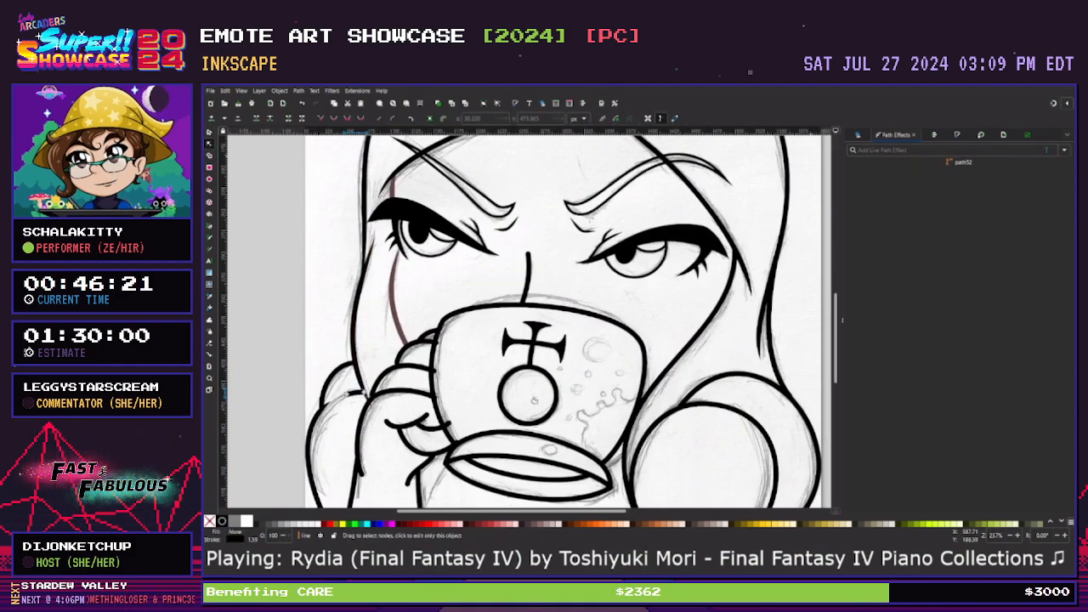
{"action": "left_click", "coordinate": [902, 170]}
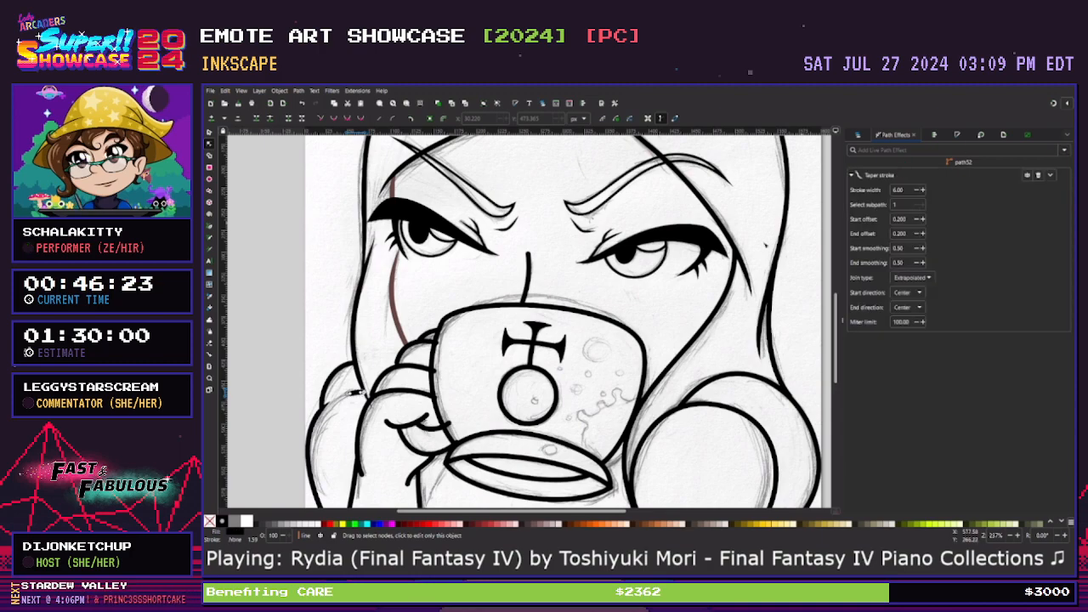
{"action": "scroll", "coordinate": [336, 323], "scroll_direction": "up", "scroll_amount": 2}
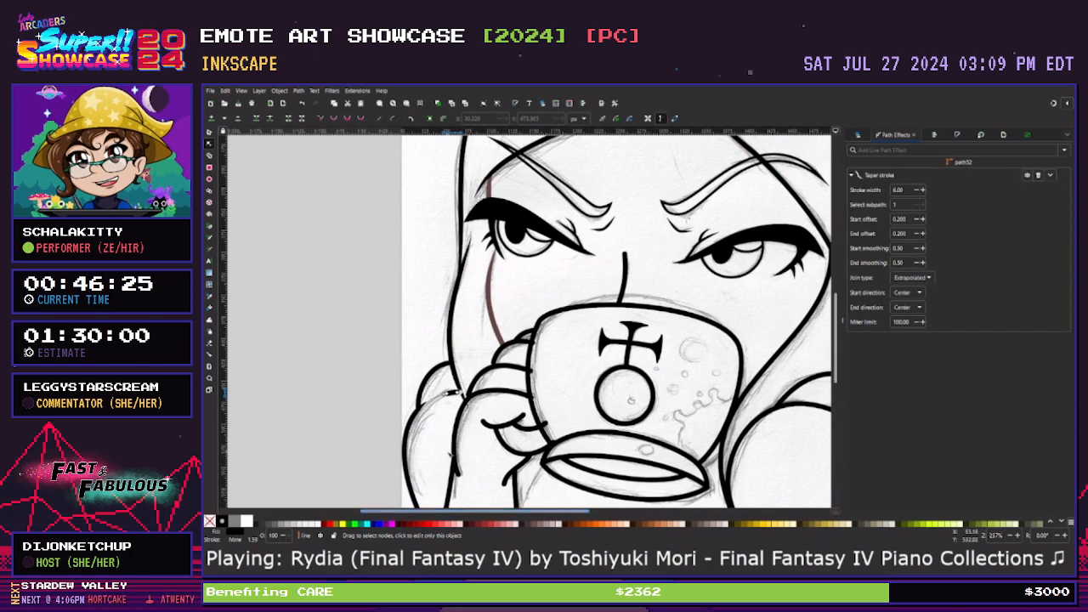
{"action": "scroll", "coordinate": [408, 442], "scroll_direction": "down", "scroll_amount": 2}
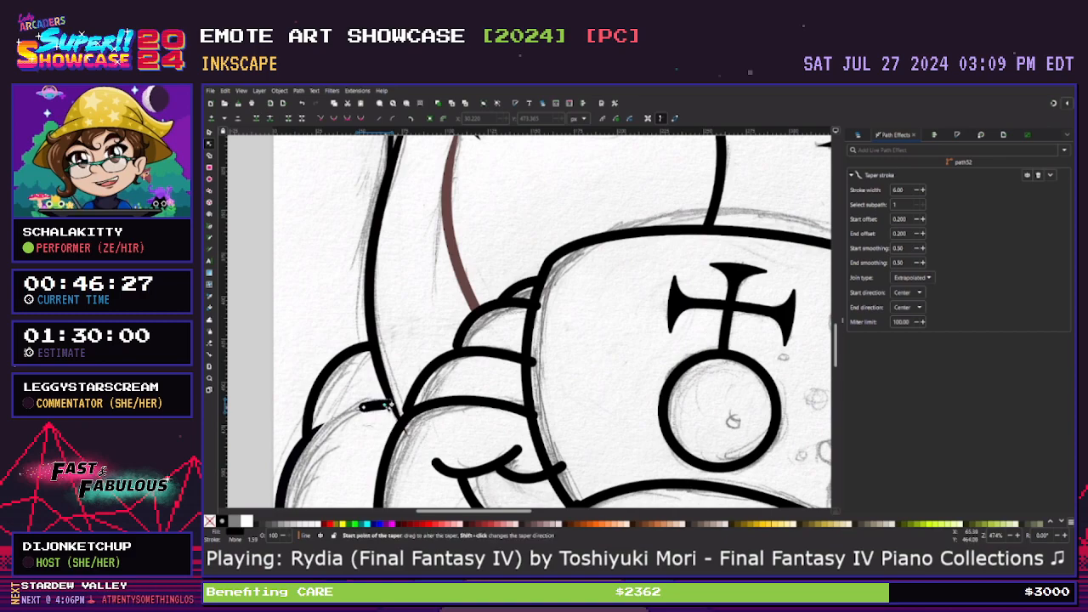
{"action": "left_click_drag", "start_coordinate": [365, 407], "coordinate": [394, 408]}
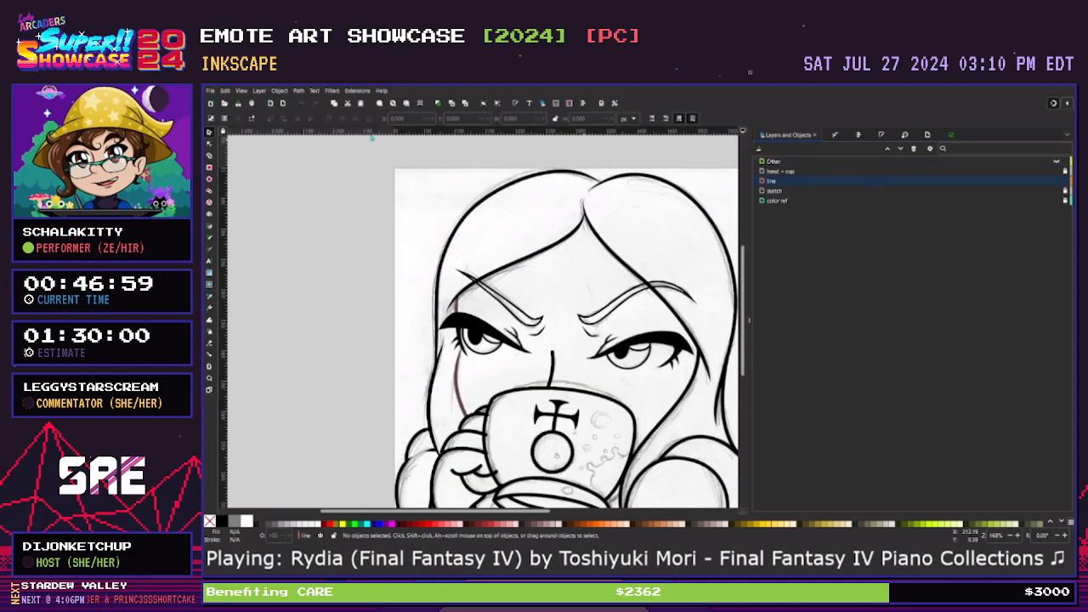
Save the document and select the short tapered line at the top of the left hand for node editing
{"action": "scroll", "coordinate": [348, 309], "scroll_direction": "down", "scroll_amount": 2}
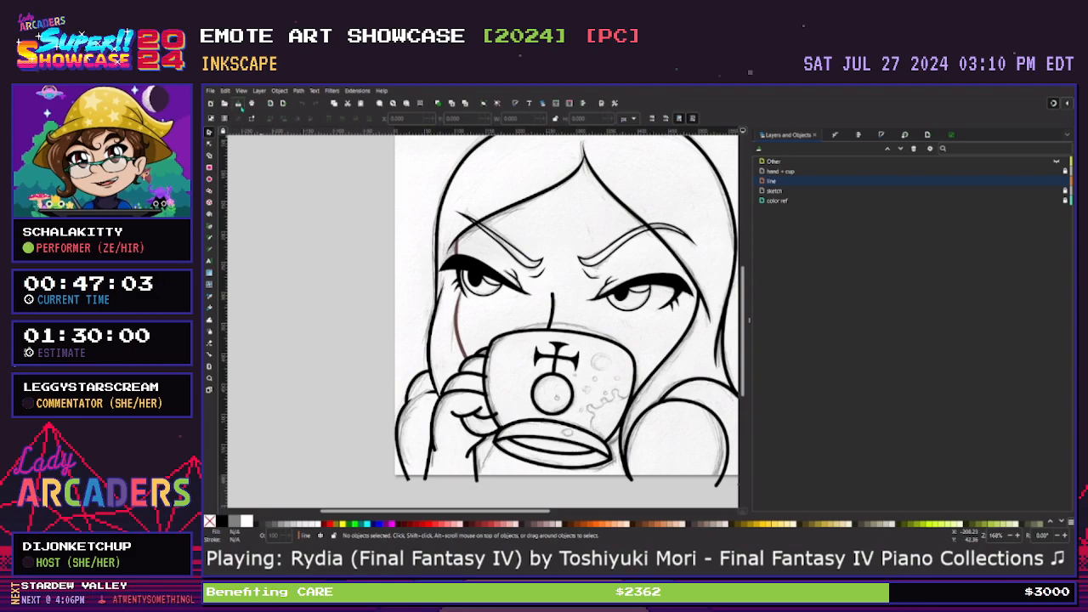
{"action": "left_click", "coordinate": [240, 105]}
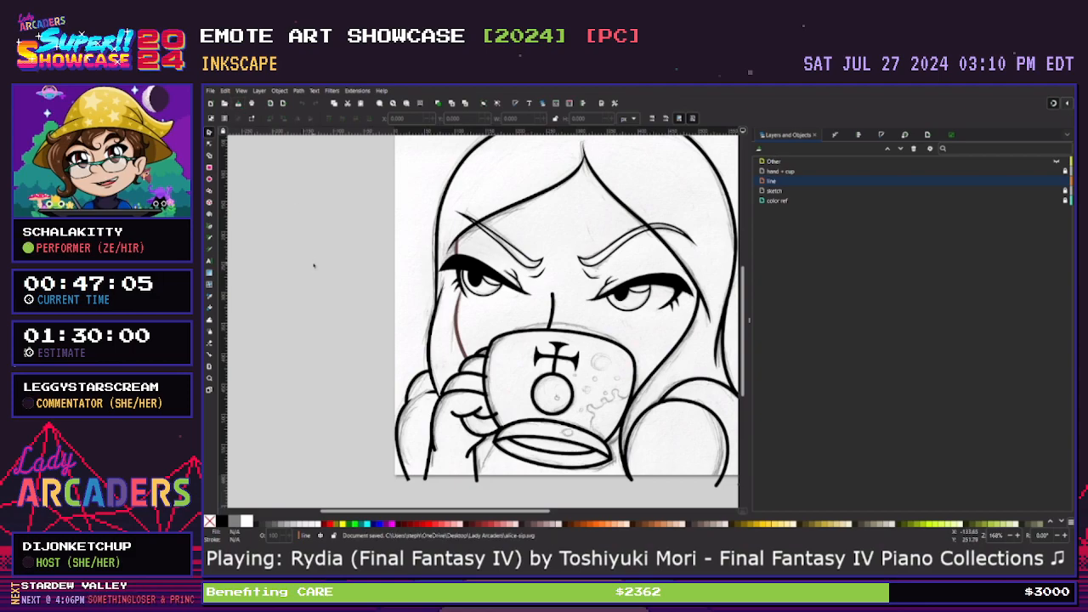
{"action": "scroll", "coordinate": [325, 306], "scroll_direction": "down", "scroll_amount": 2}
{"action": "key", "text": "plus"}
{"action": "key", "text": "plus"}
{"action": "key", "text": "plus"}
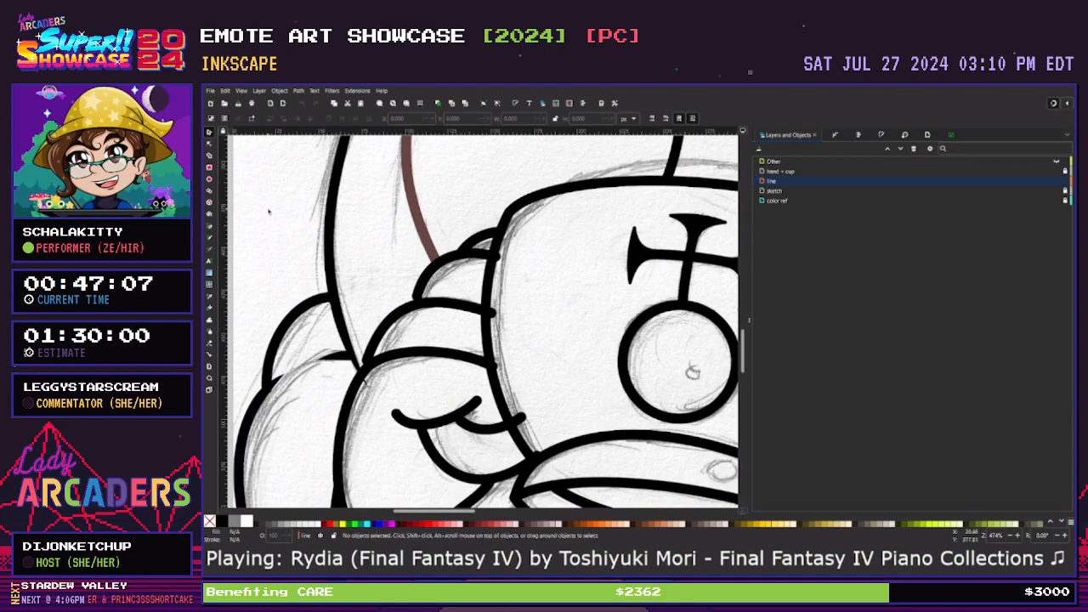
{"action": "left_click", "coordinate": [209, 143]}
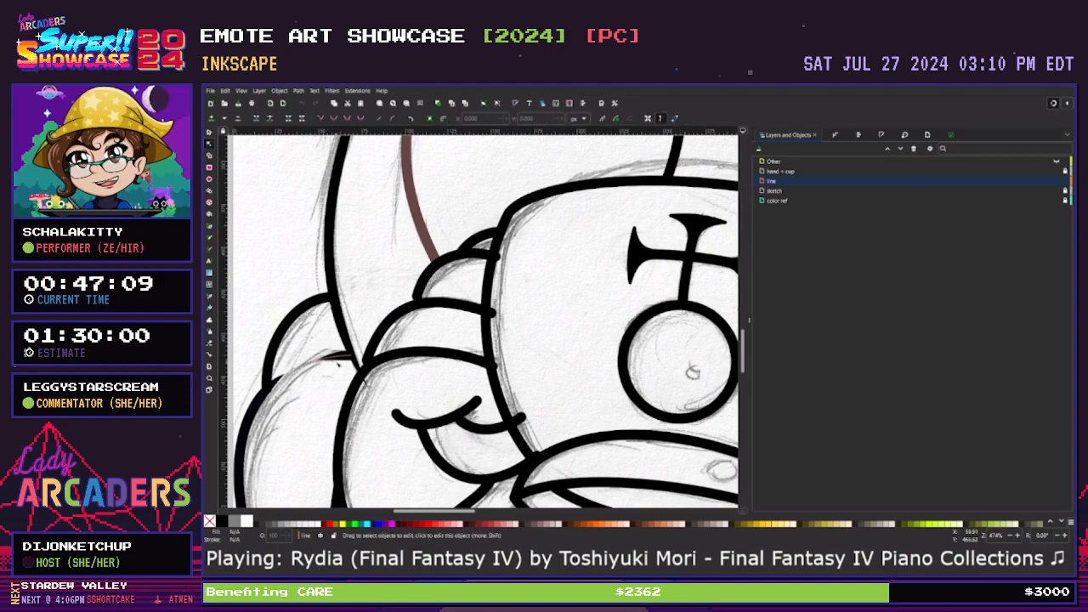
{"action": "left_click", "coordinate": [330, 357]}
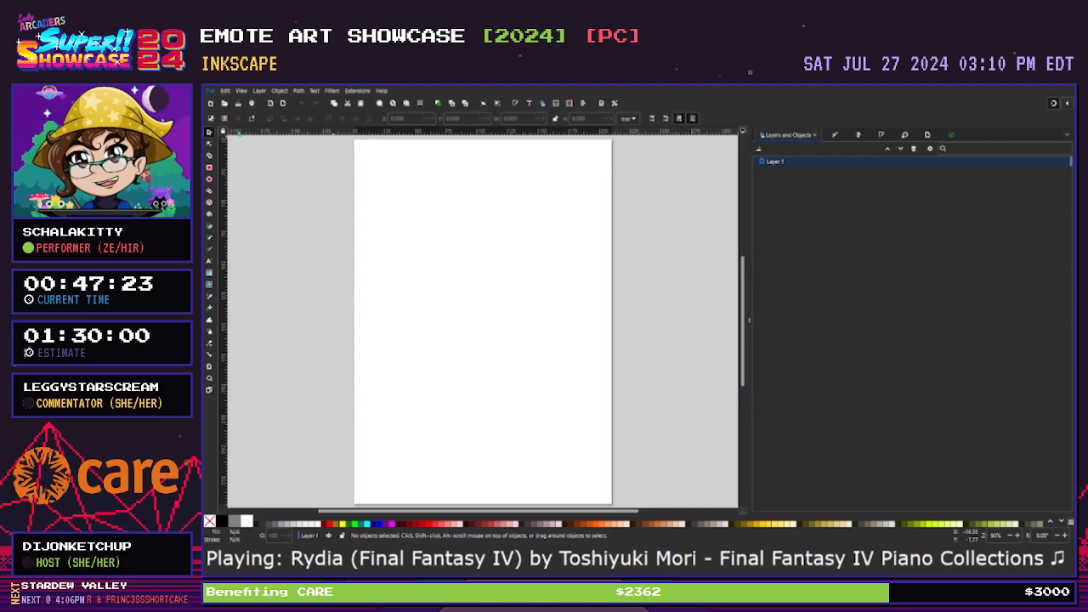
Reopen the saved emote drawing, bring the hand and cup into view and select the line layer
{"action": "left_click", "coordinate": [345, 135]}
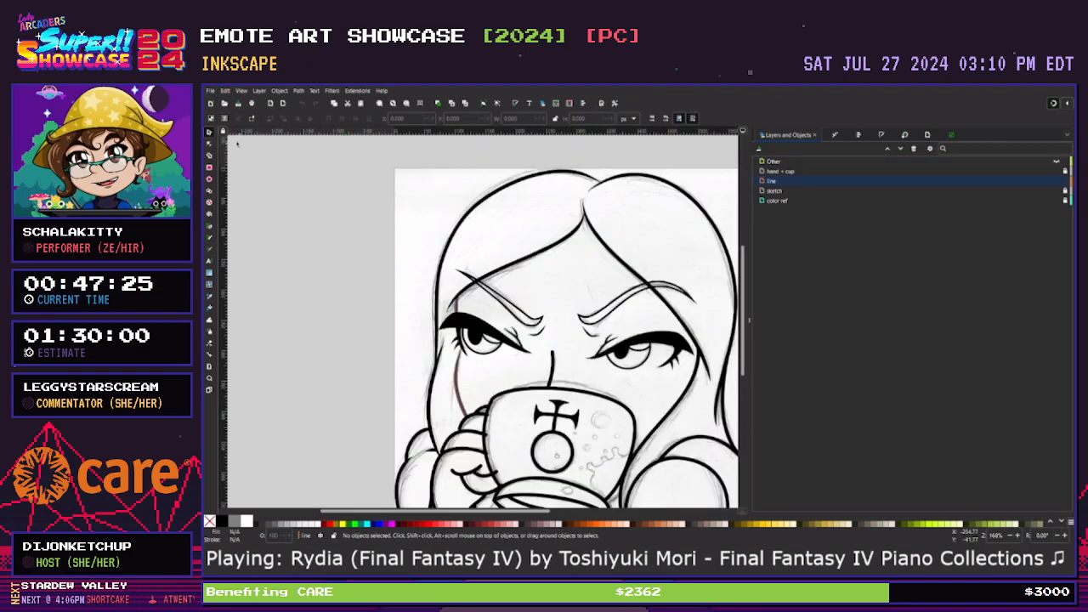
{"action": "left_click_drag", "start_coordinate": [405, 385], "coordinate": [455, 461]}
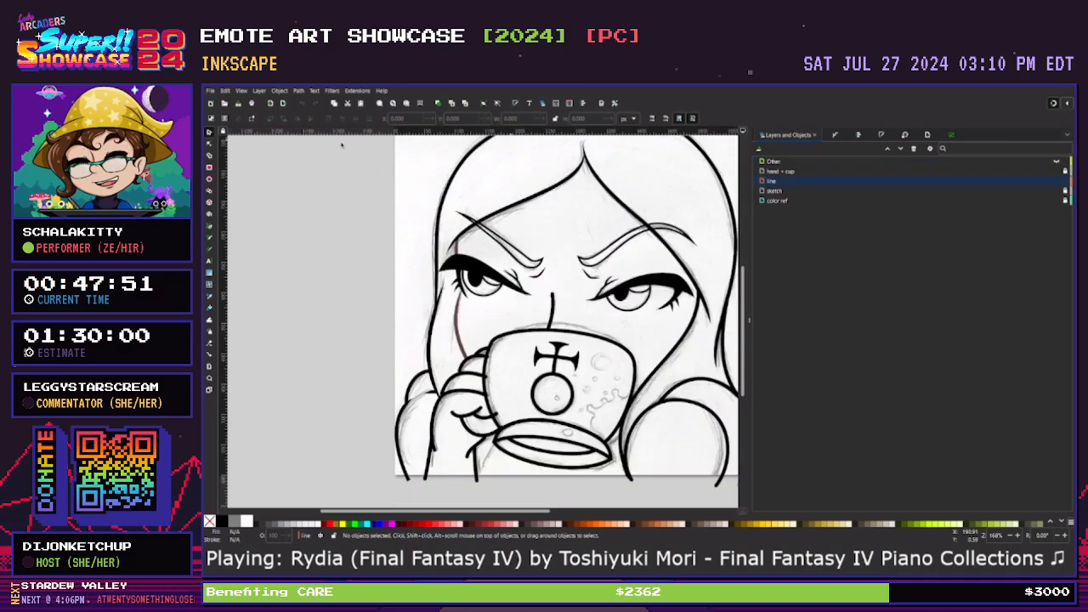
{"action": "left_click", "coordinate": [877, 186]}
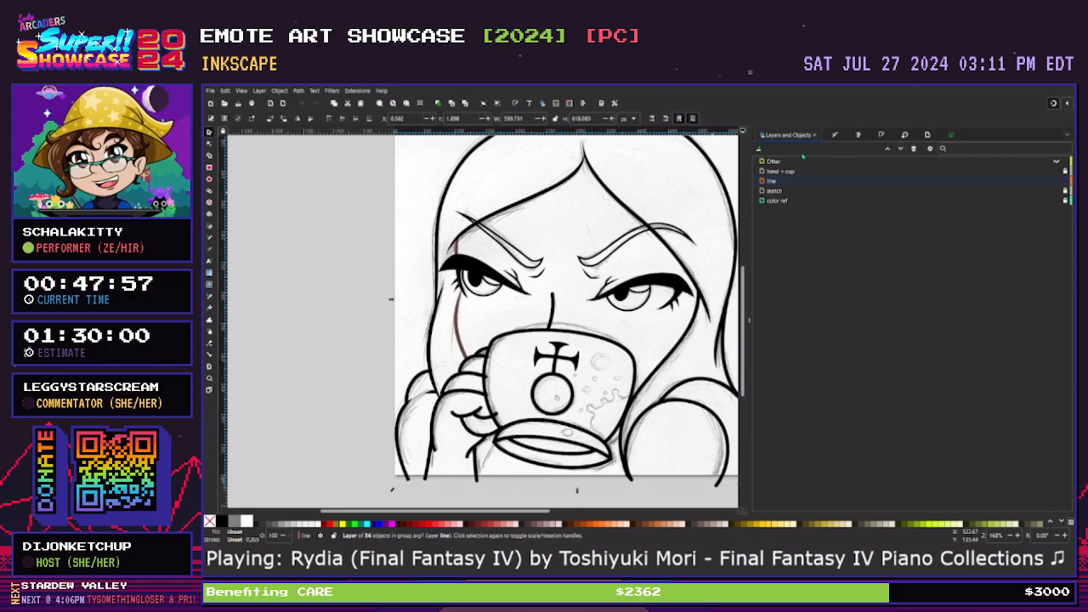
Switch off the layers-only display and expand the line layer to list its individual paths
{"action": "left_click", "coordinate": [929, 148]}
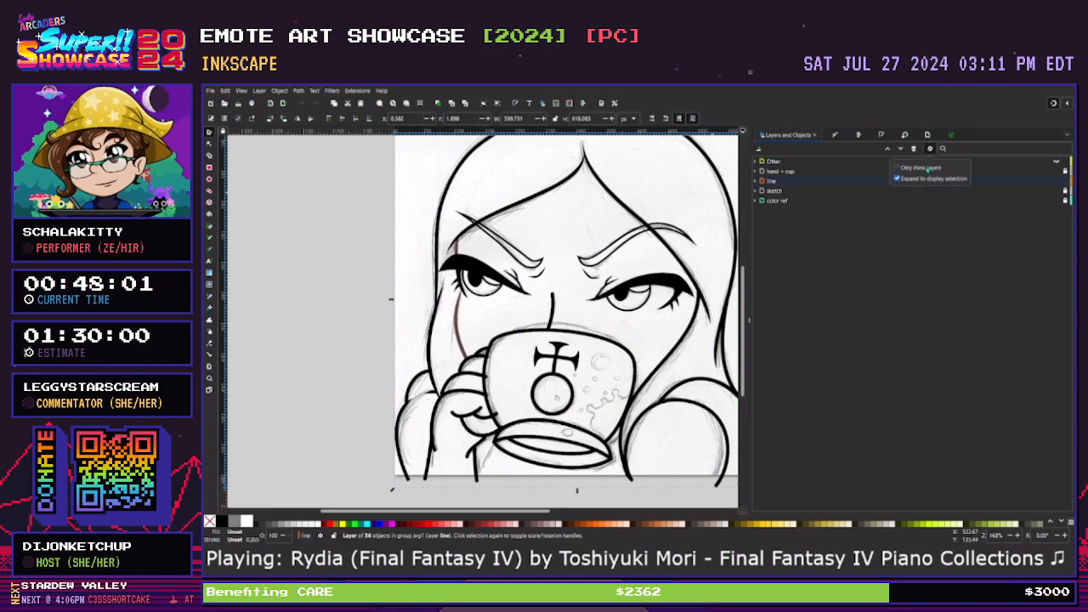
{"action": "left_click", "coordinate": [757, 182]}
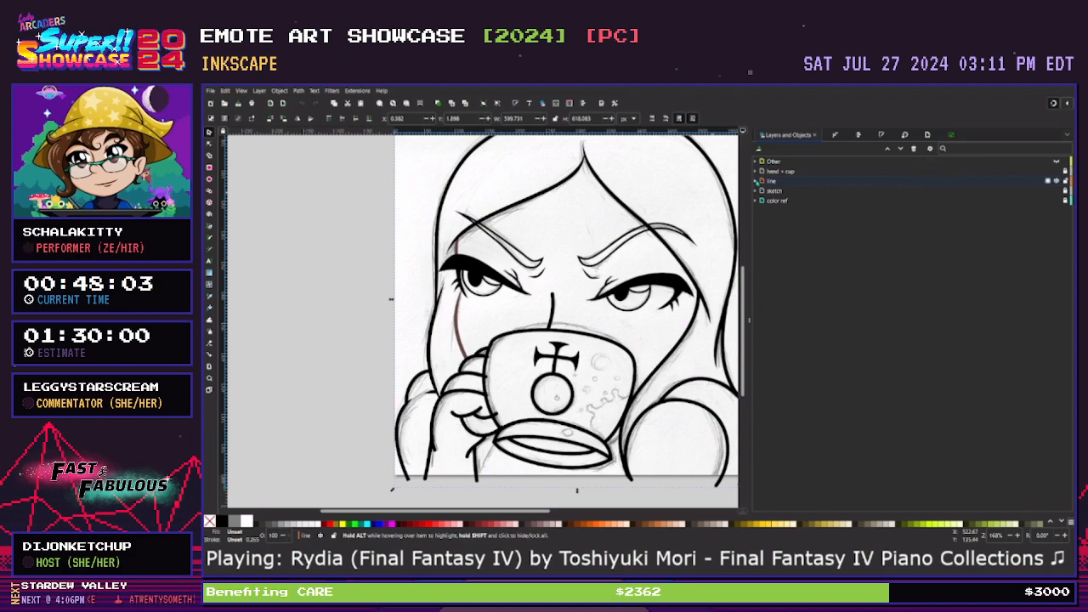
{"action": "left_click", "coordinate": [756, 181]}
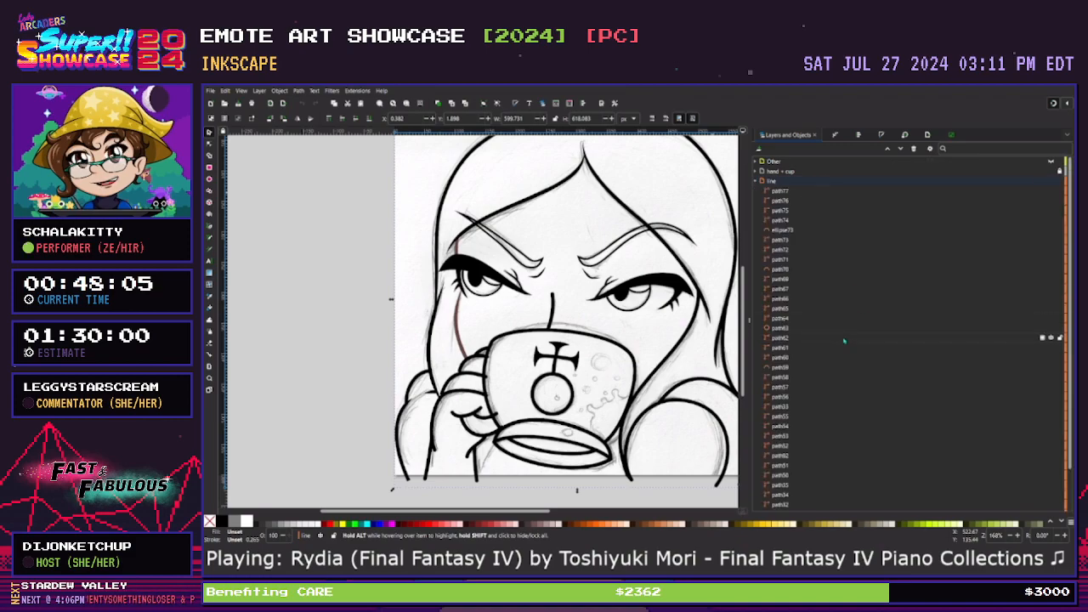
{"action": "scroll", "coordinate": [773, 331], "scroll_direction": "down", "scroll_amount": 2}
{"action": "key", "text": "n"}
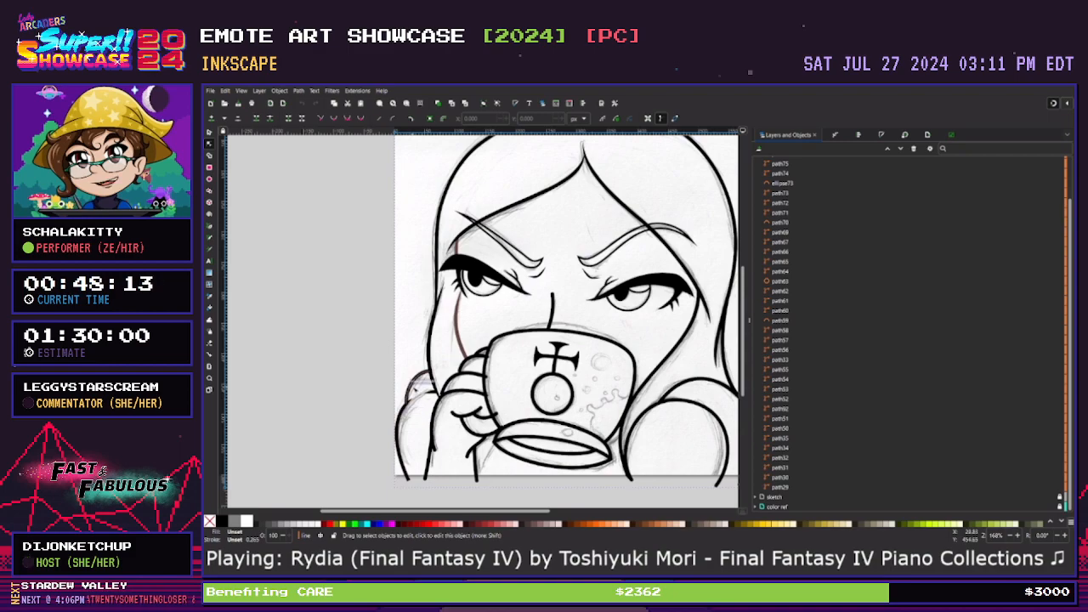
Go through the individual paths of the line layer to identify which one is the short tapered line on the left hand
{"action": "left_click", "coordinate": [815, 487]}
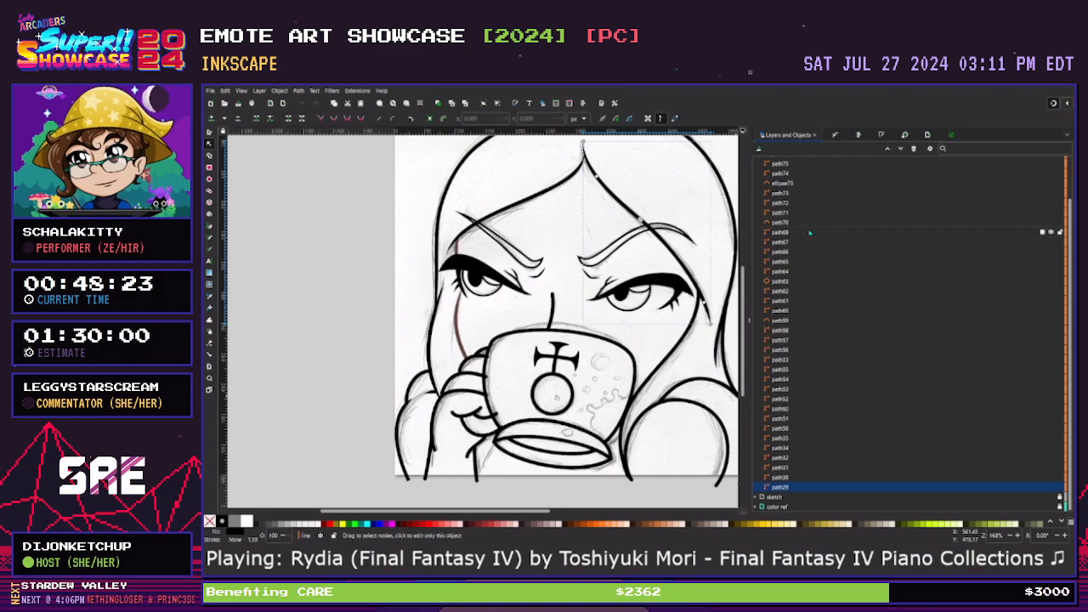
{"action": "scroll", "coordinate": [797, 193], "scroll_direction": "up", "scroll_amount": 2}
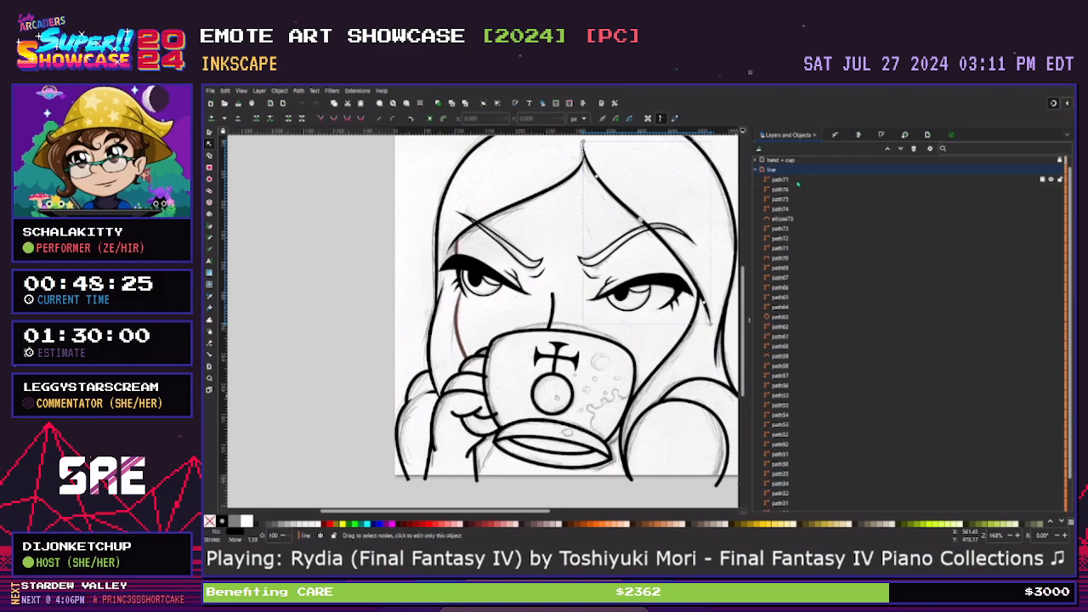
{"action": "left_click", "coordinate": [797, 181]}
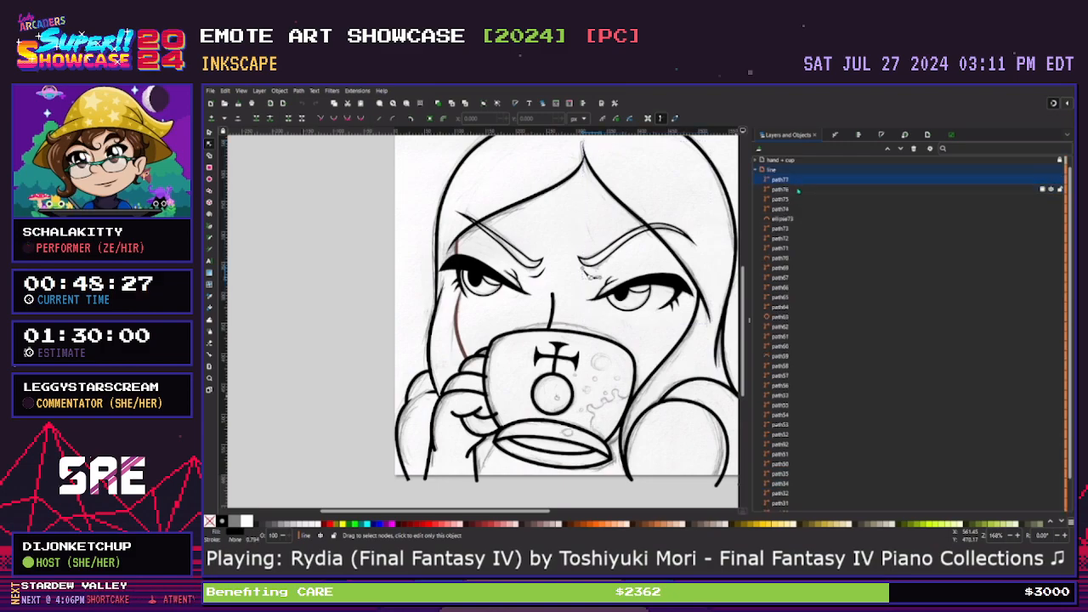
{"action": "left_click", "coordinate": [803, 238]}
{"action": "left_click", "coordinate": [804, 355]}
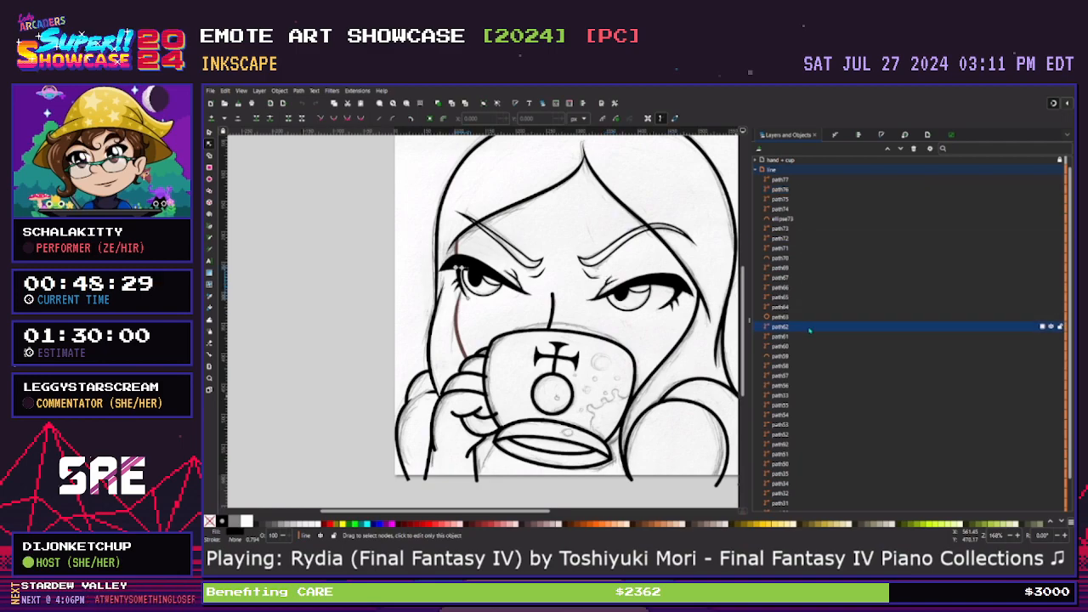
{"action": "scroll", "coordinate": [806, 392], "scroll_direction": "down", "scroll_amount": 1}
{"action": "left_click", "coordinate": [804, 389]}
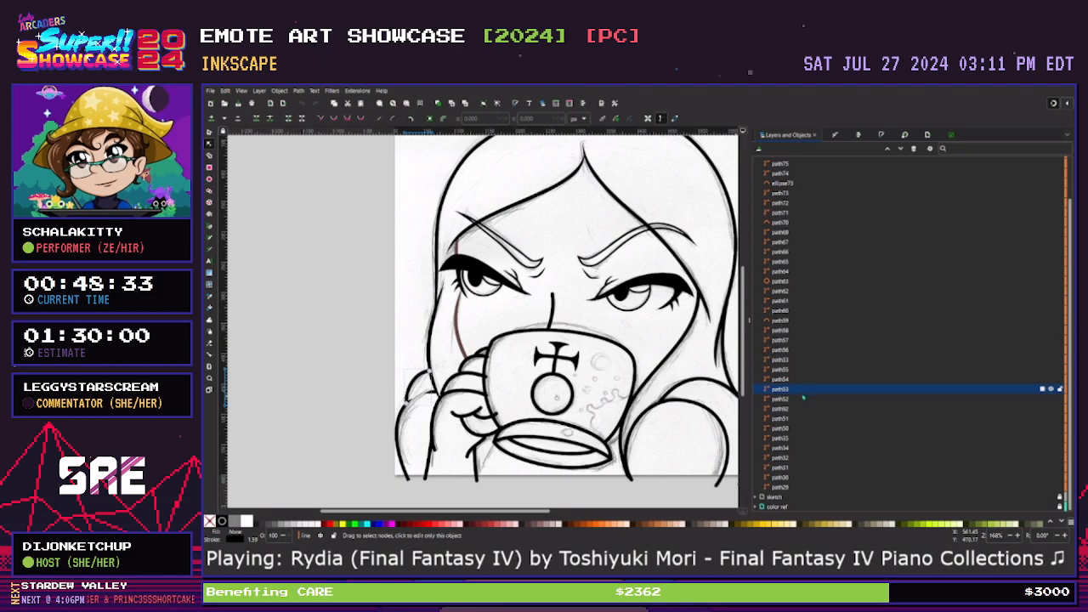
{"action": "left_click", "coordinate": [800, 380]}
{"action": "left_click", "coordinate": [801, 389]}
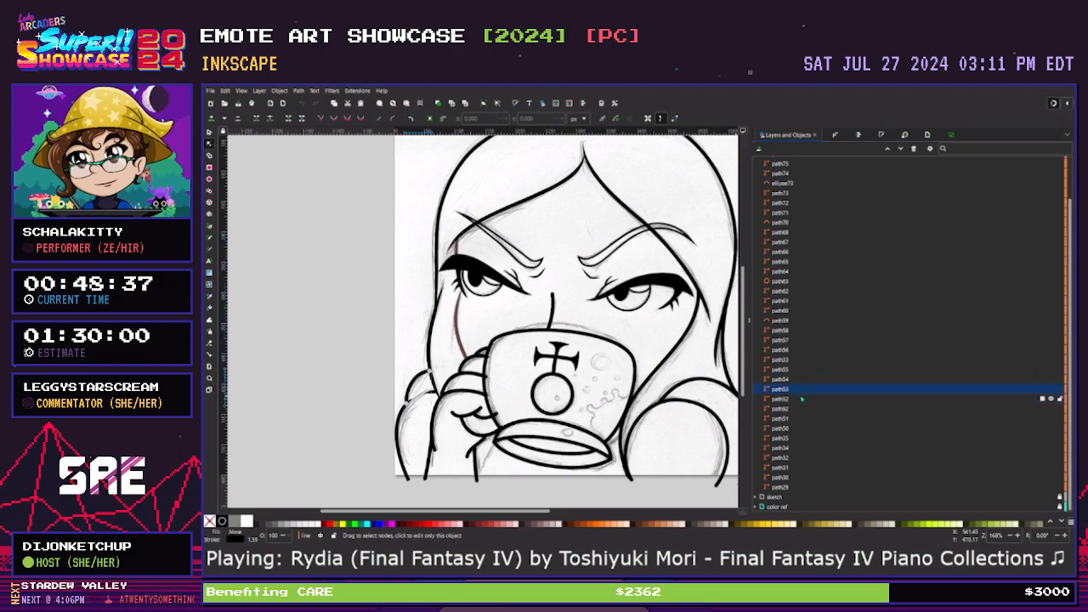
{"action": "left_click", "coordinate": [800, 398]}
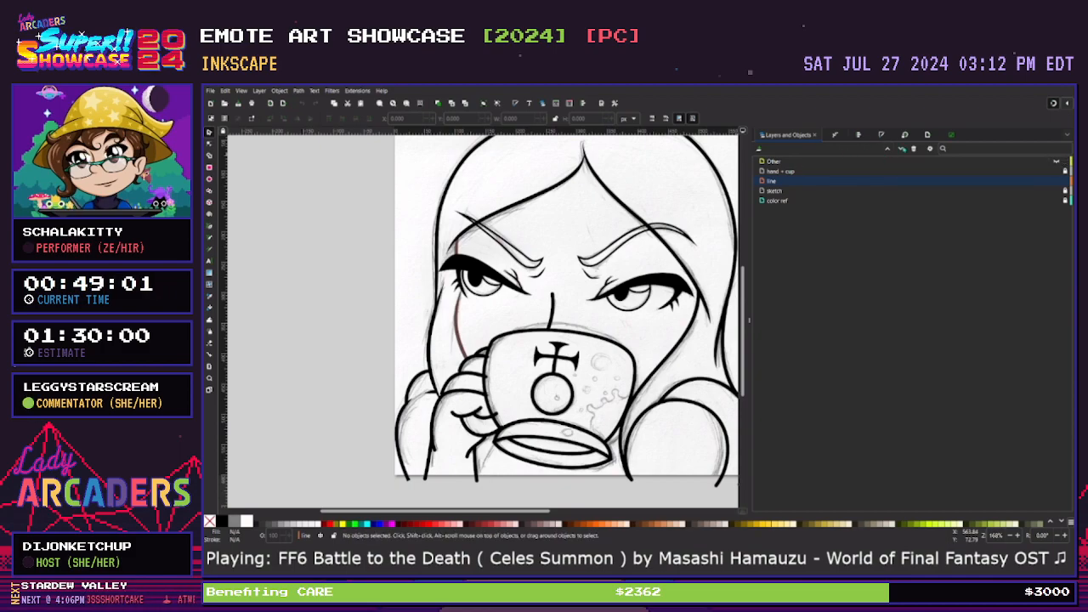
Switch off the layers-only display, expand the line layer and select path52 in the list
{"action": "left_click", "coordinate": [929, 149]}
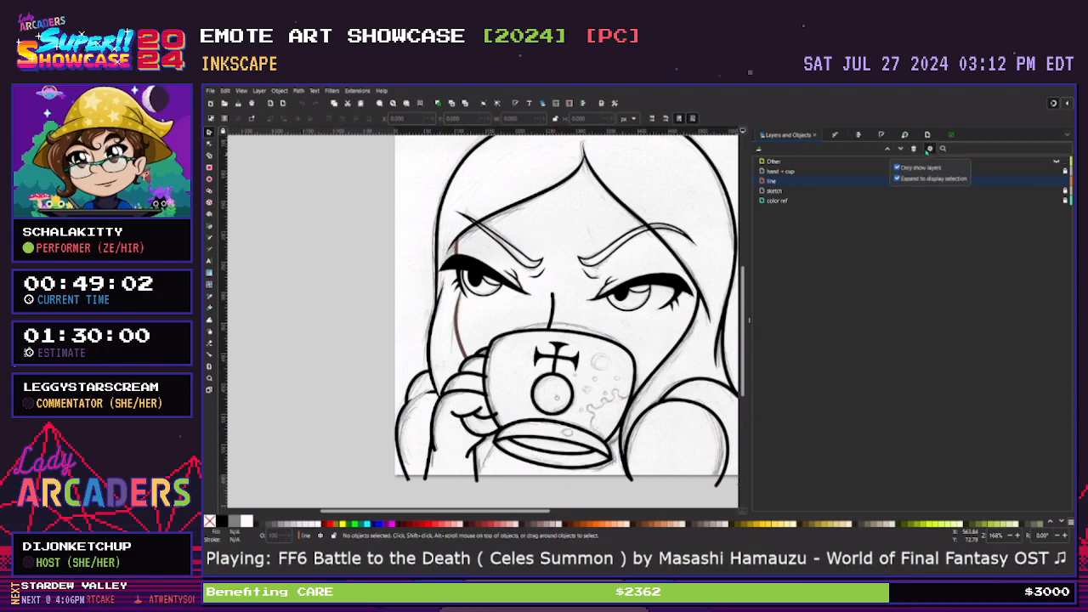
{"action": "left_click", "coordinate": [923, 168]}
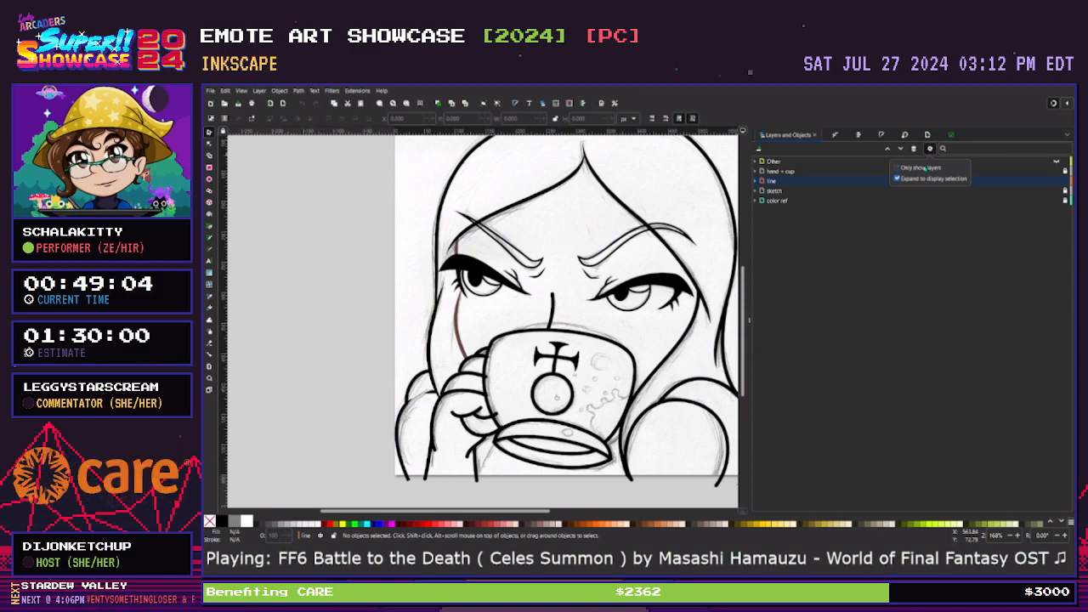
{"action": "left_click", "coordinate": [755, 181]}
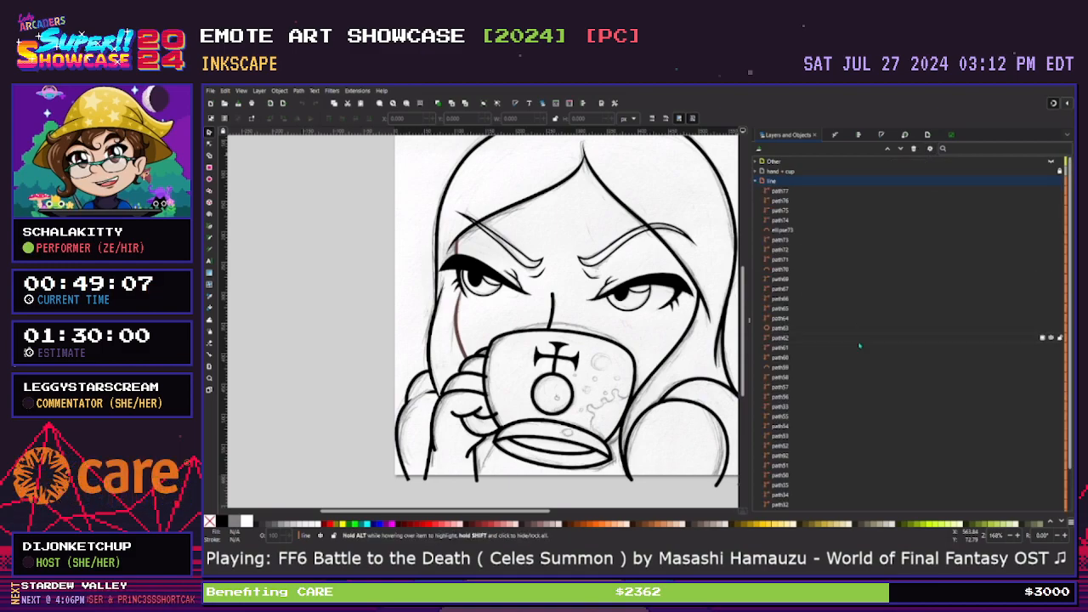
{"action": "scroll", "coordinate": [859, 347], "scroll_direction": "down", "scroll_amount": 2}
{"action": "left_click", "coordinate": [822, 399]}
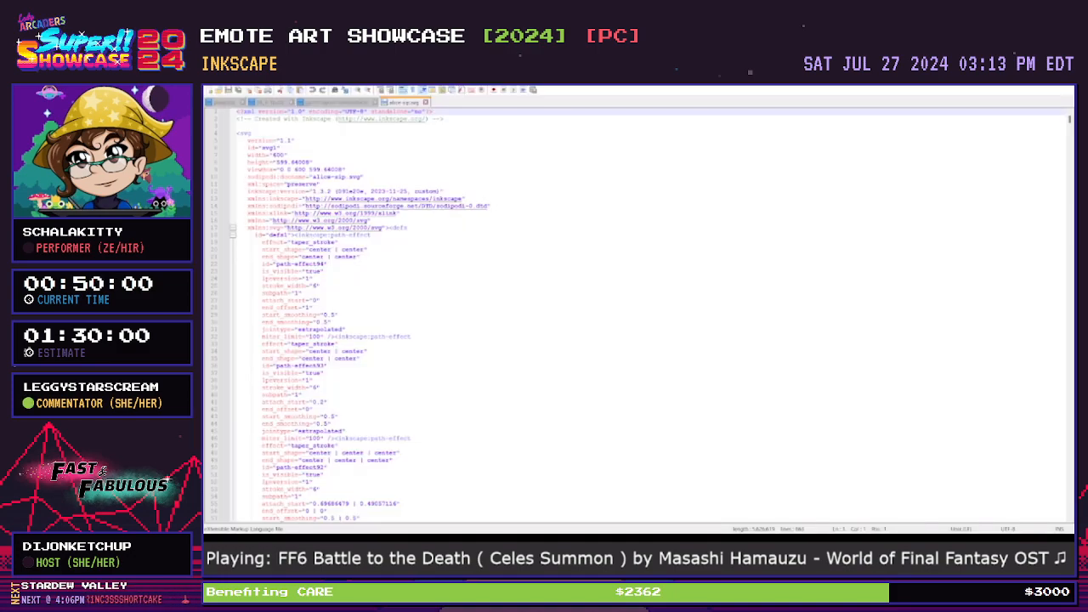
Switch to the text editor, locate the path52 element in the drawing's SVG code and delete the whole element
{"action": "left_click", "coordinate": [514, 379]}
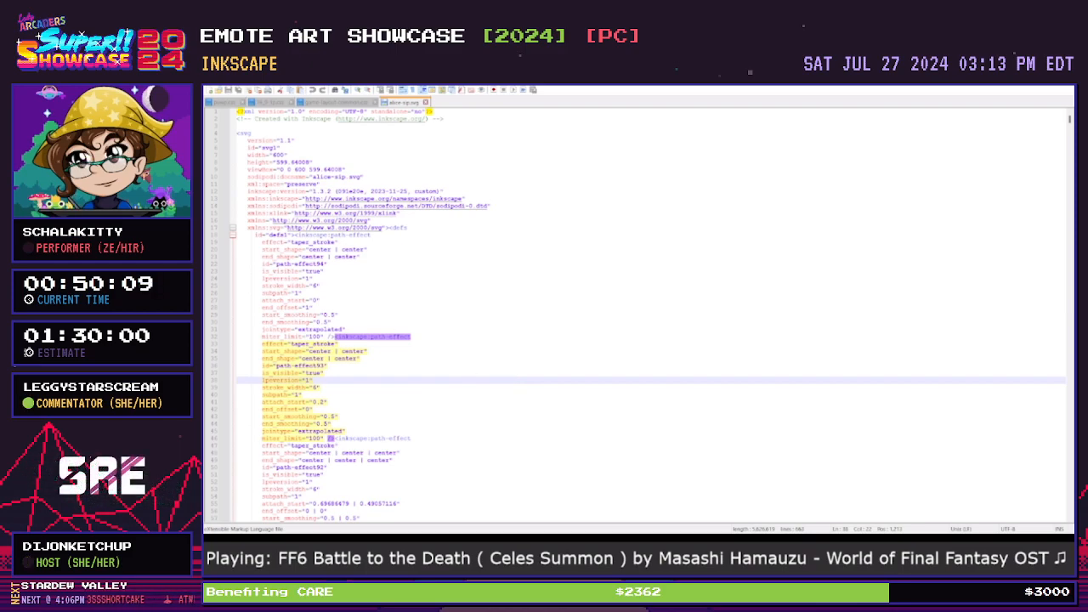
{"action": "key", "text": "Return"}
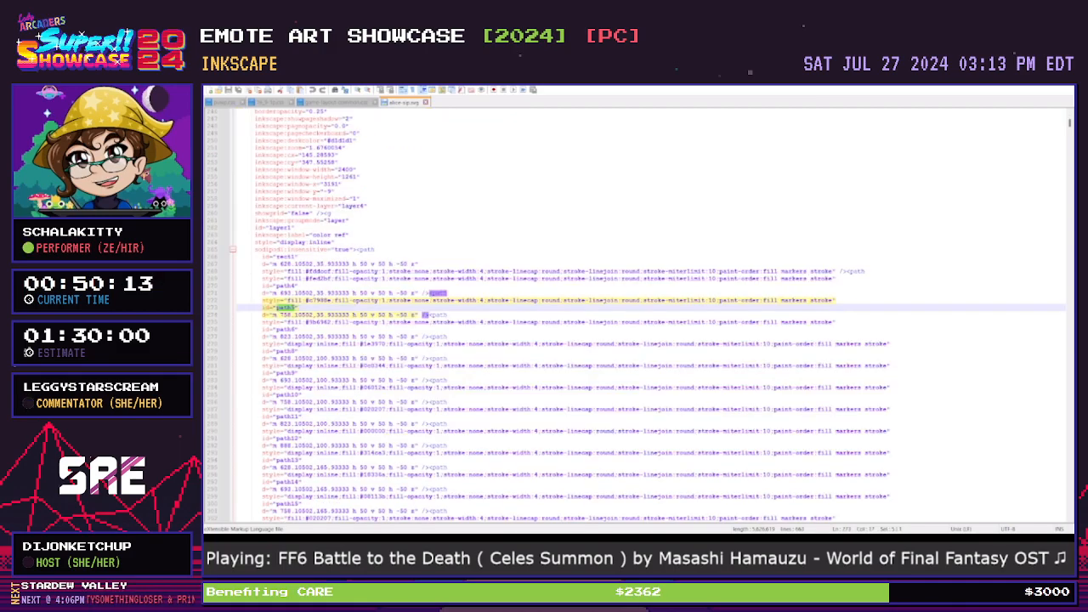
{"action": "key", "text": "Return"}
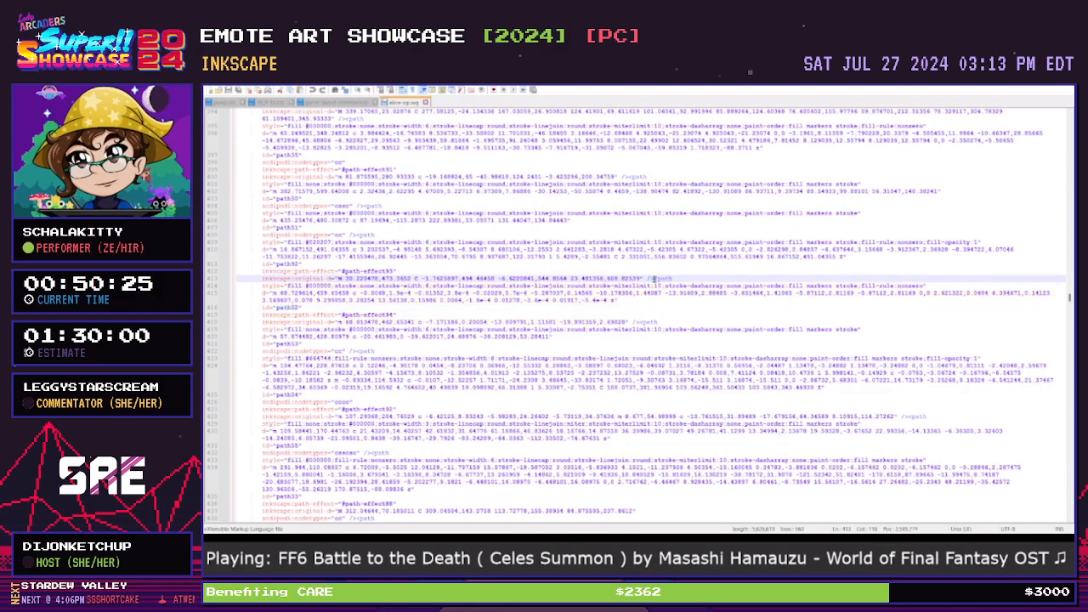
{"action": "left_click_drag", "start_coordinate": [651, 279], "coordinate": [639, 322]}
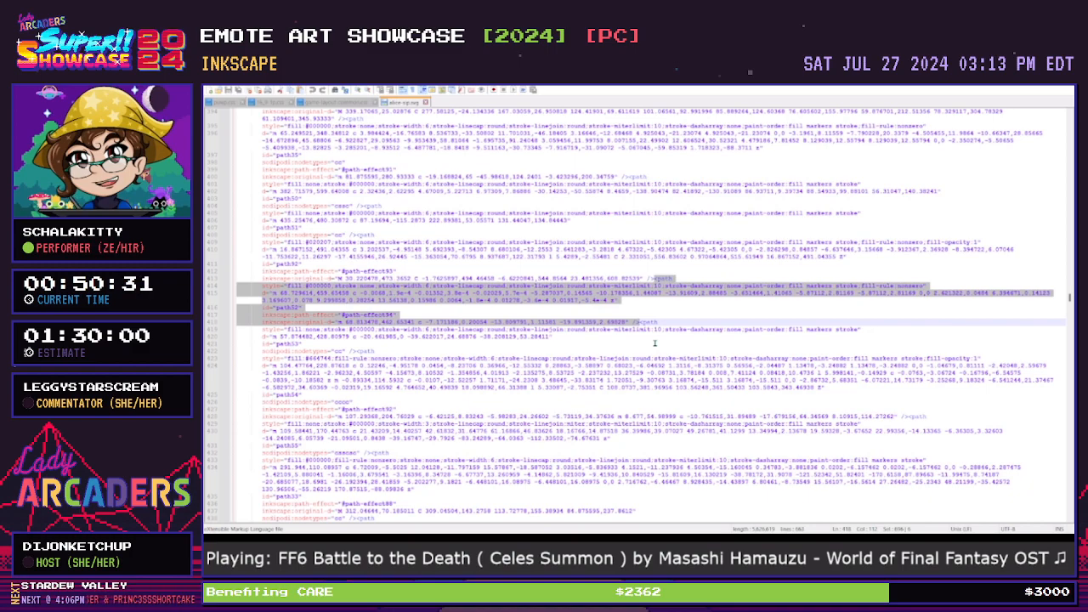
{"action": "key", "text": "Delete"}
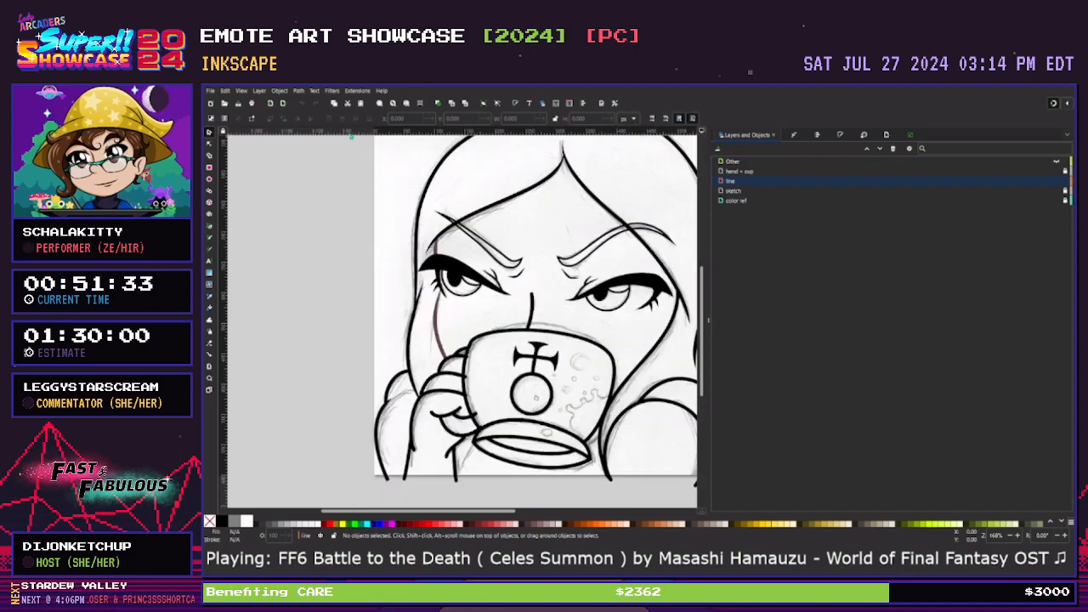
Draw a closed black wedge without a stroke along the sketched line atop the left hand, using the Pen tool on the line layer
{"action": "scroll", "coordinate": [360, 369], "scroll_direction": "down", "scroll_amount": 2}
{"action": "key", "text": "plus"}
{"action": "key", "text": "plus"}
{"action": "key", "text": "plus"}
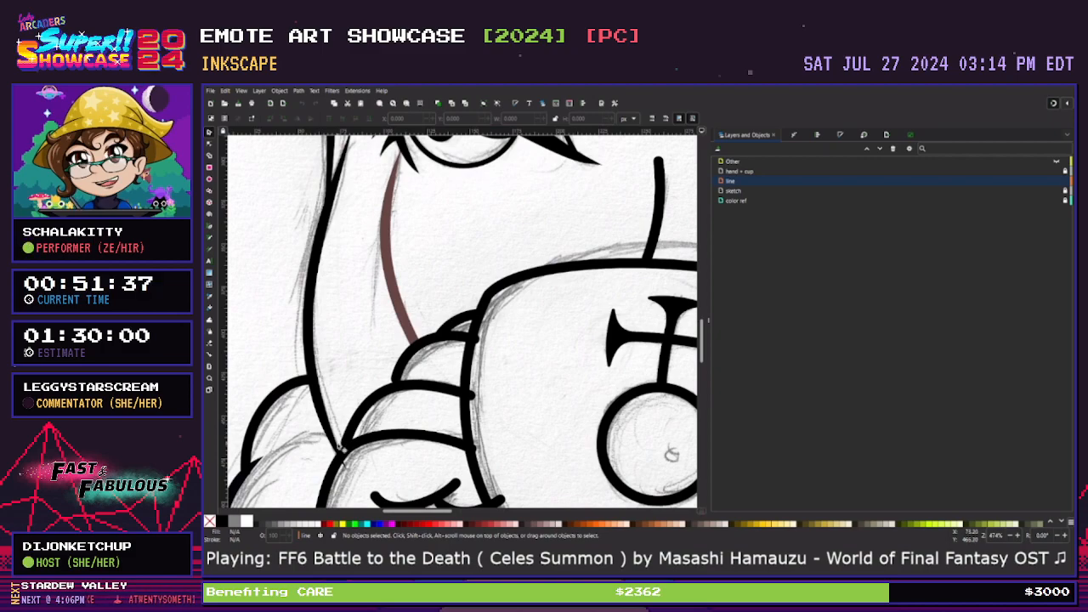
{"action": "left_click_drag", "start_coordinate": [446, 513], "coordinate": [416, 514]}
{"action": "scroll", "coordinate": [427, 483], "scroll_direction": "down", "scroll_amount": 2}
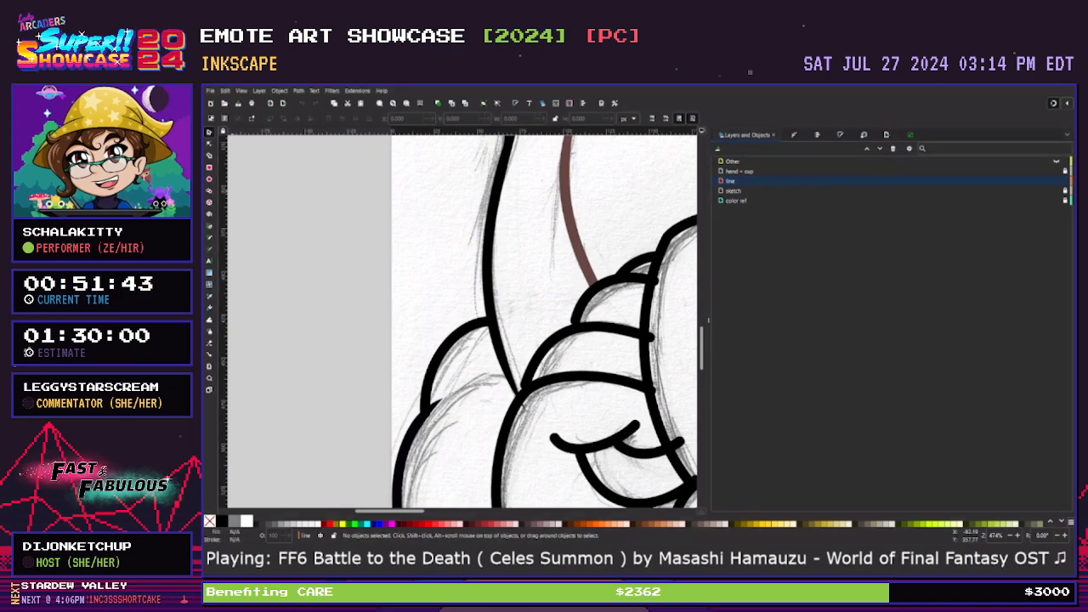
{"action": "key", "text": "b"}
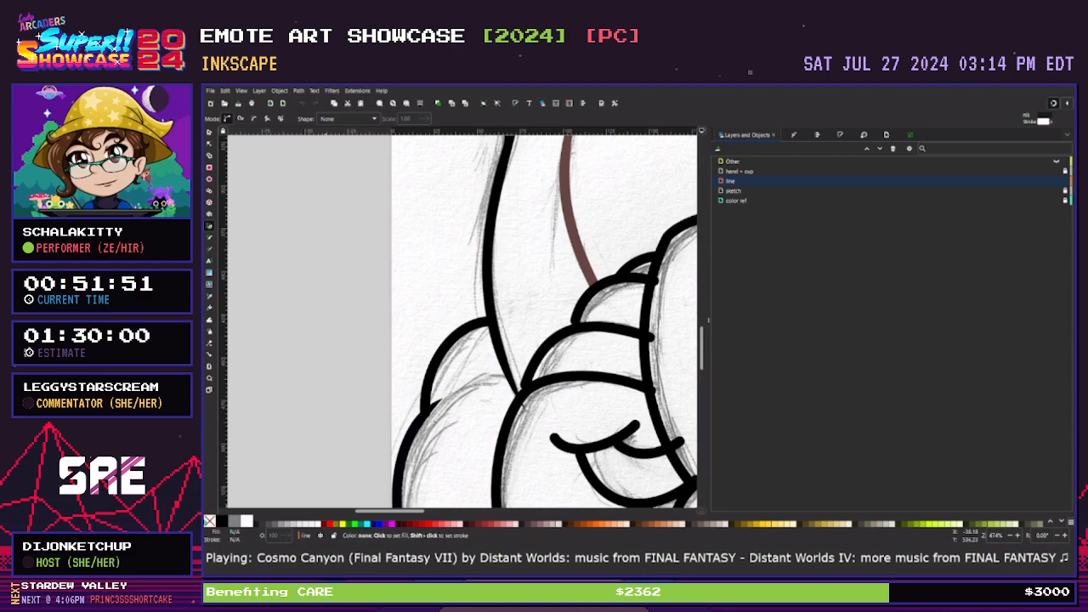
{"action": "left_click", "coordinate": [210, 521], "text": "shift"}
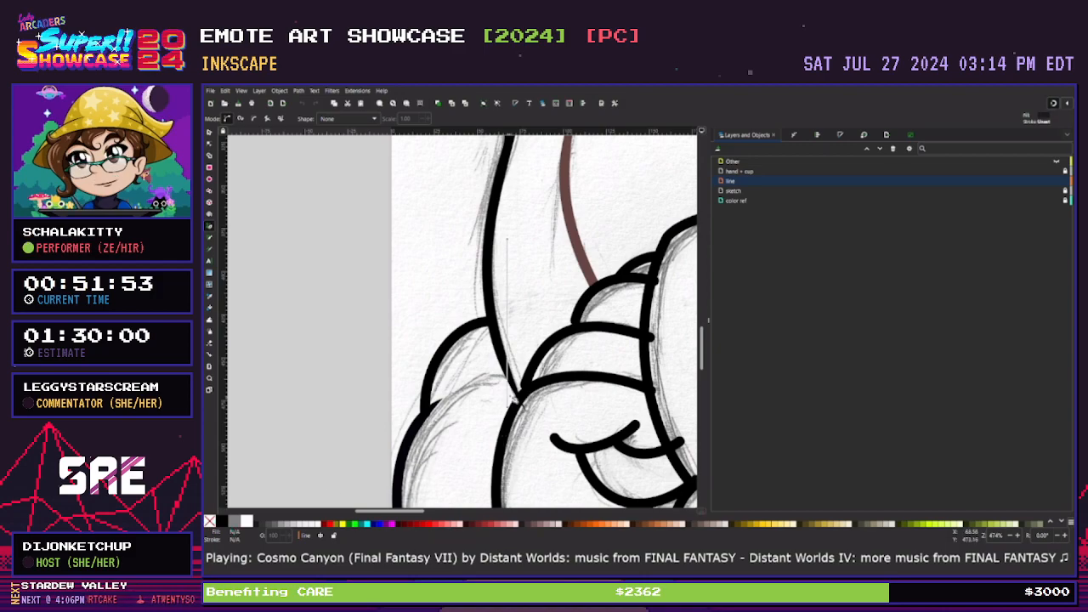
{"action": "left_click", "coordinate": [498, 375]}
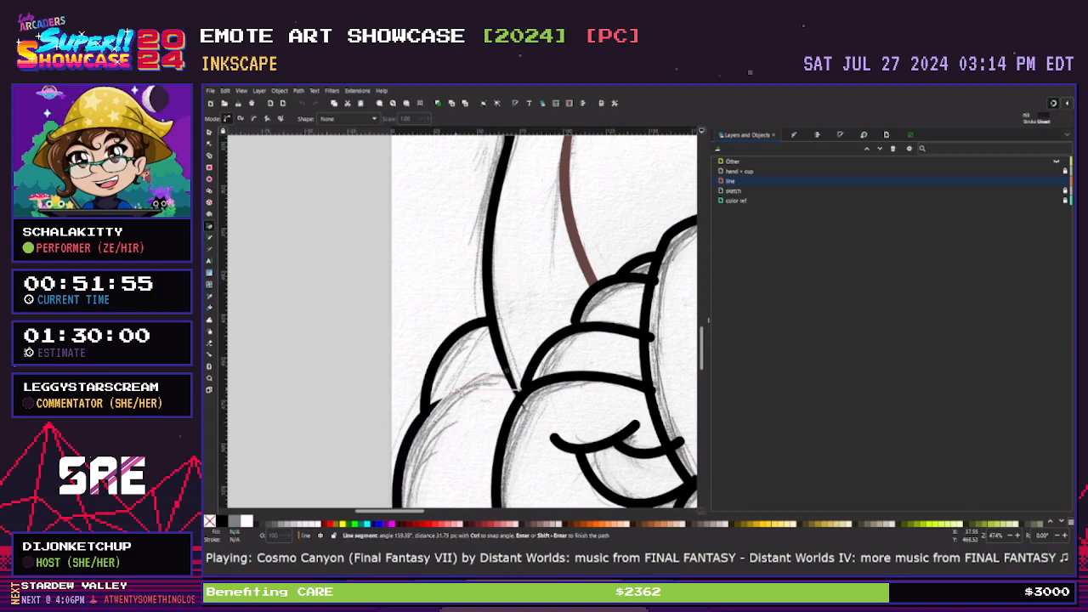
{"action": "left_click", "coordinate": [508, 369]}
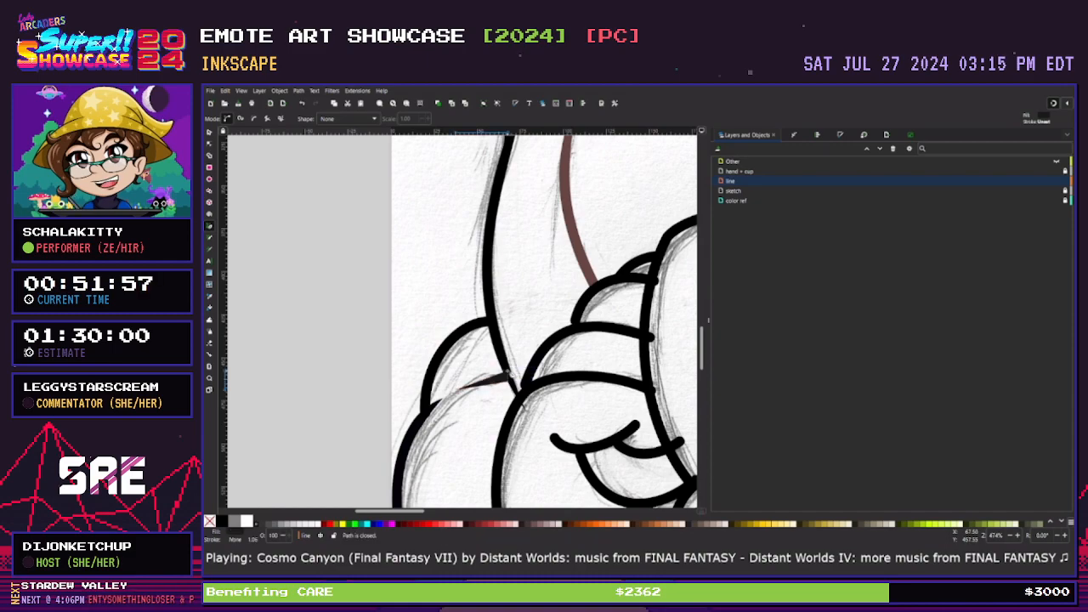
Bend the edges of the new wedge into curves and adjust its nodes so it follows the sketched top of the hand
{"action": "left_click", "coordinate": [209, 144]}
{"action": "scroll", "coordinate": [501, 364], "scroll_direction": "down", "scroll_amount": 2}
{"action": "key", "text": "plus"}
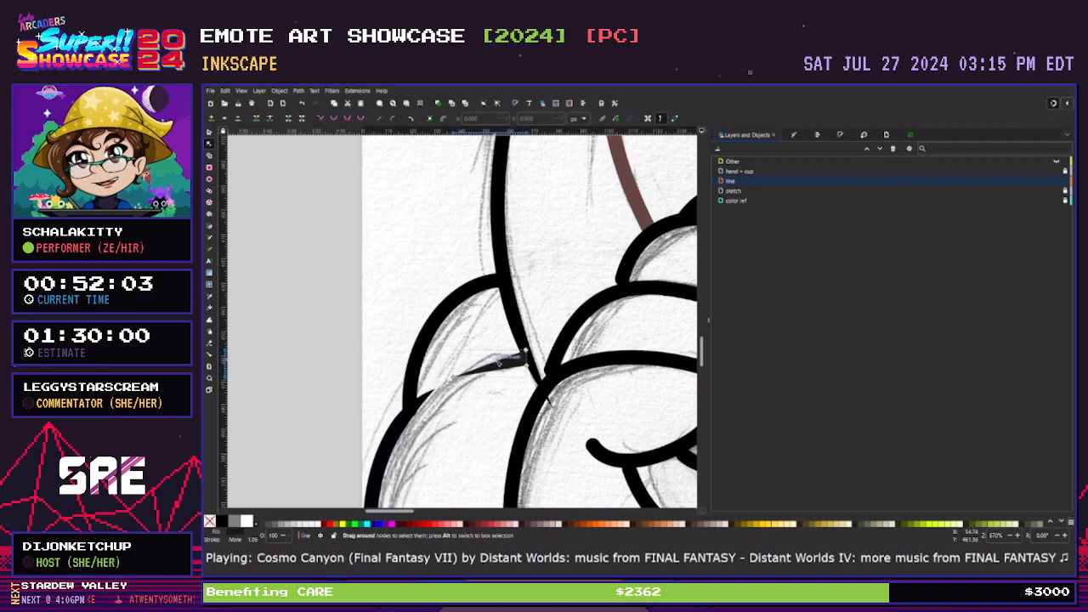
{"action": "left_click", "coordinate": [496, 362]}
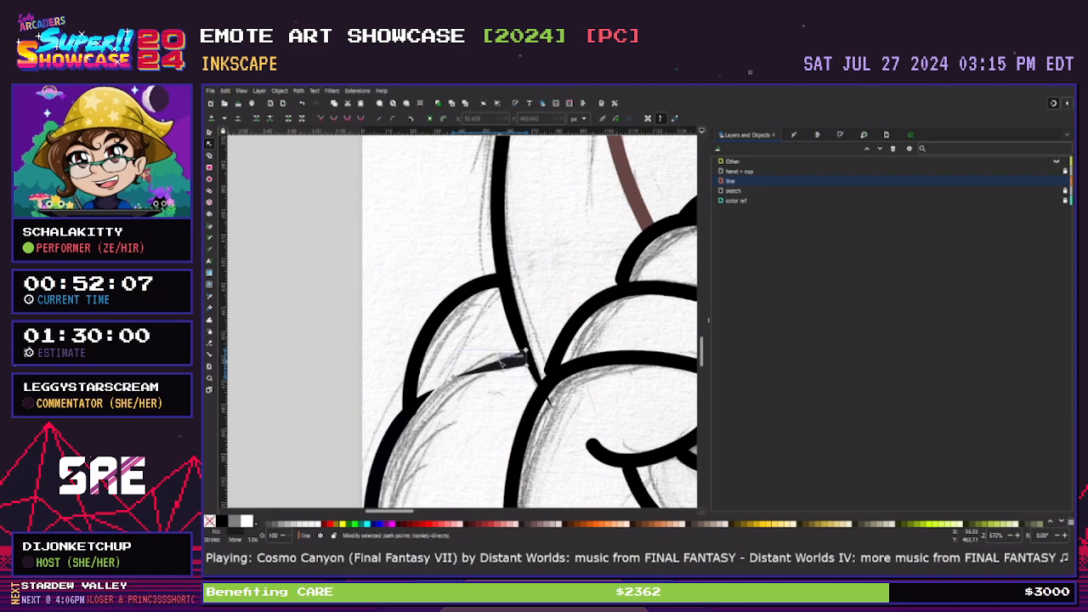
{"action": "left_click_drag", "start_coordinate": [501, 374], "coordinate": [515, 353]}
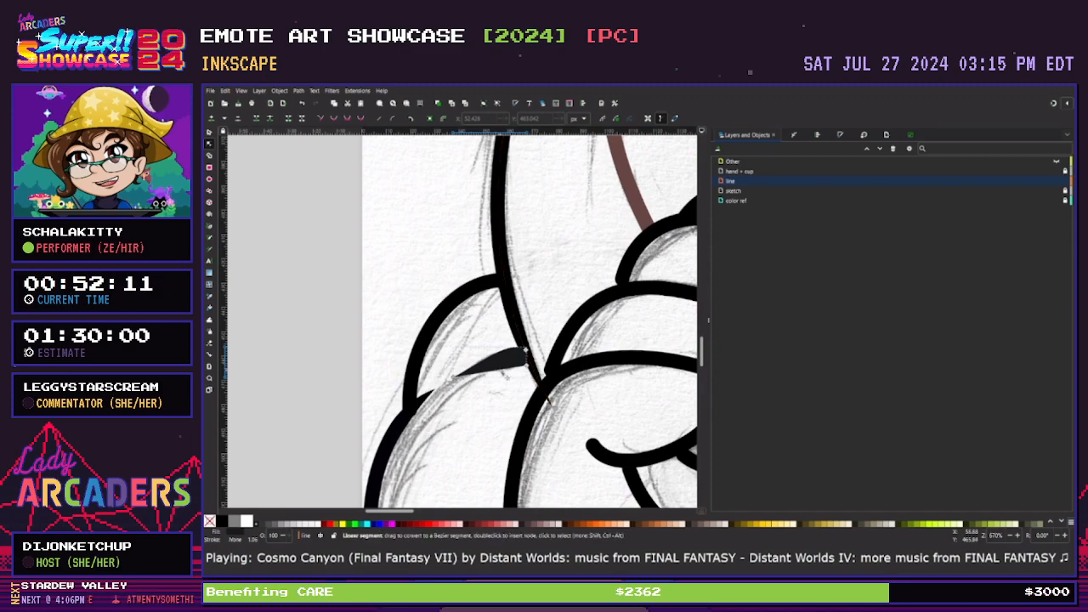
{"action": "left_click_drag", "start_coordinate": [526, 365], "coordinate": [490, 365]}
{"action": "left_click", "coordinate": [453, 376]}
{"action": "left_click", "coordinate": [502, 391]}
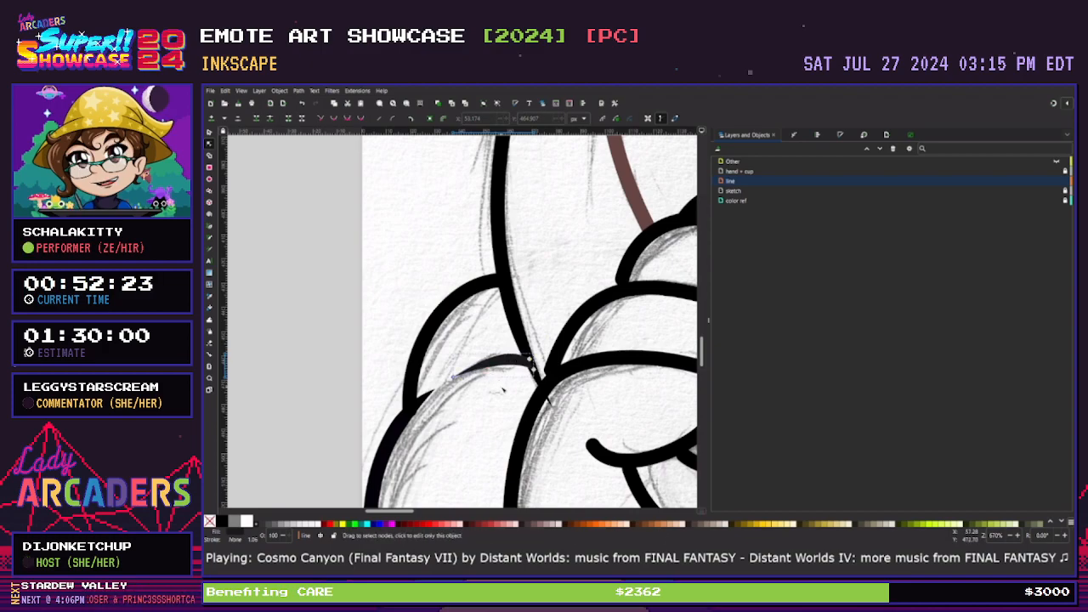
Refine the wedge's curve handles into a smooth, slim taper that meets the hair line, and save the document
{"action": "left_click", "coordinate": [492, 363]}
{"action": "left_click_drag", "start_coordinate": [489, 361], "coordinate": [483, 356]}
{"action": "left_click", "coordinate": [489, 403]}
{"action": "left_click", "coordinate": [516, 360]}
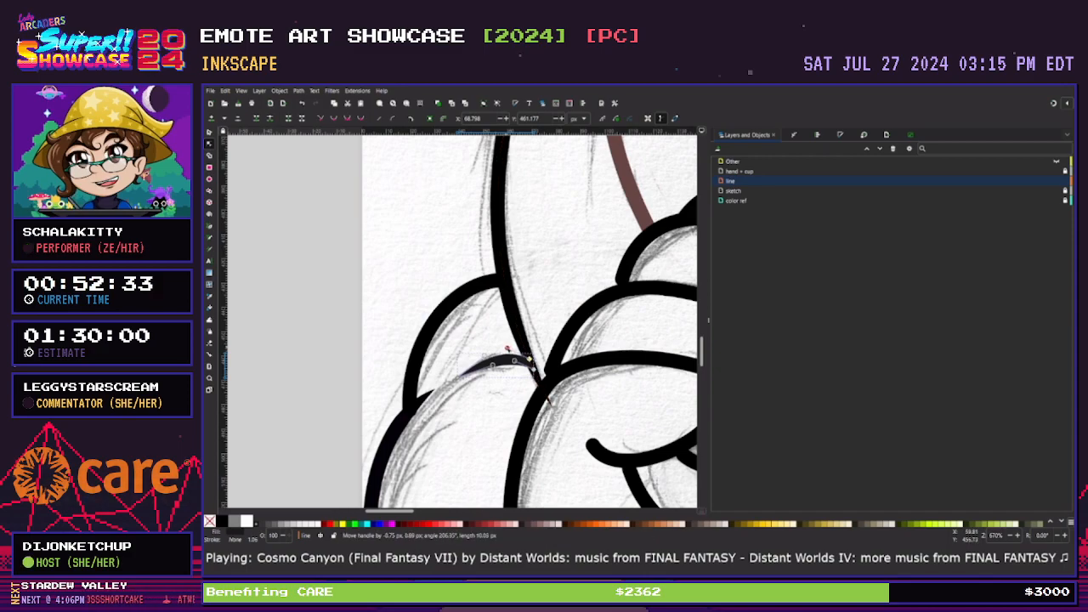
{"action": "left_click", "coordinate": [490, 400]}
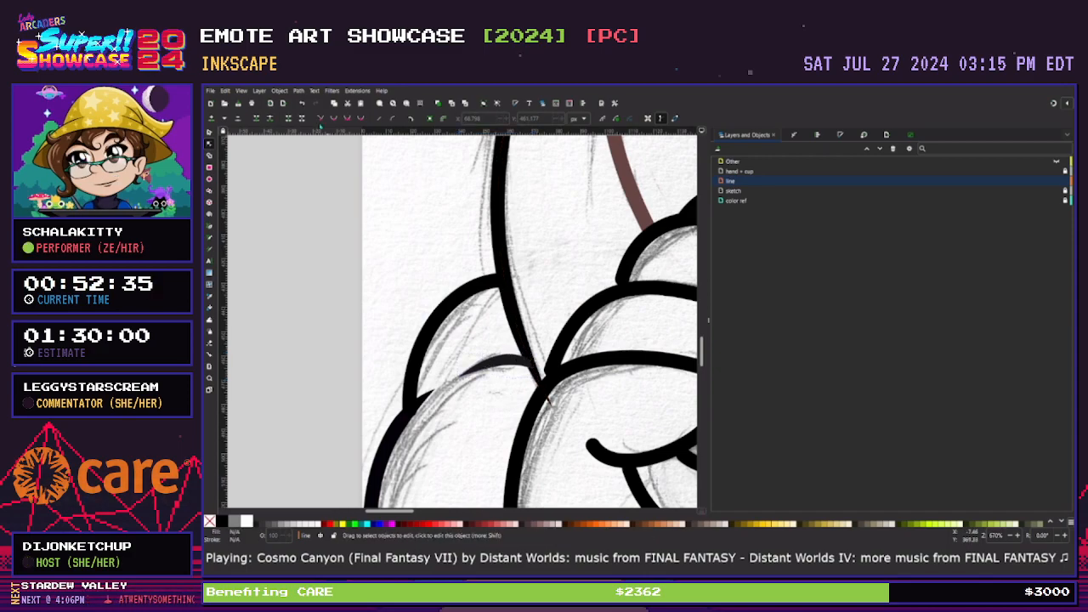
{"action": "left_click", "coordinate": [239, 105]}
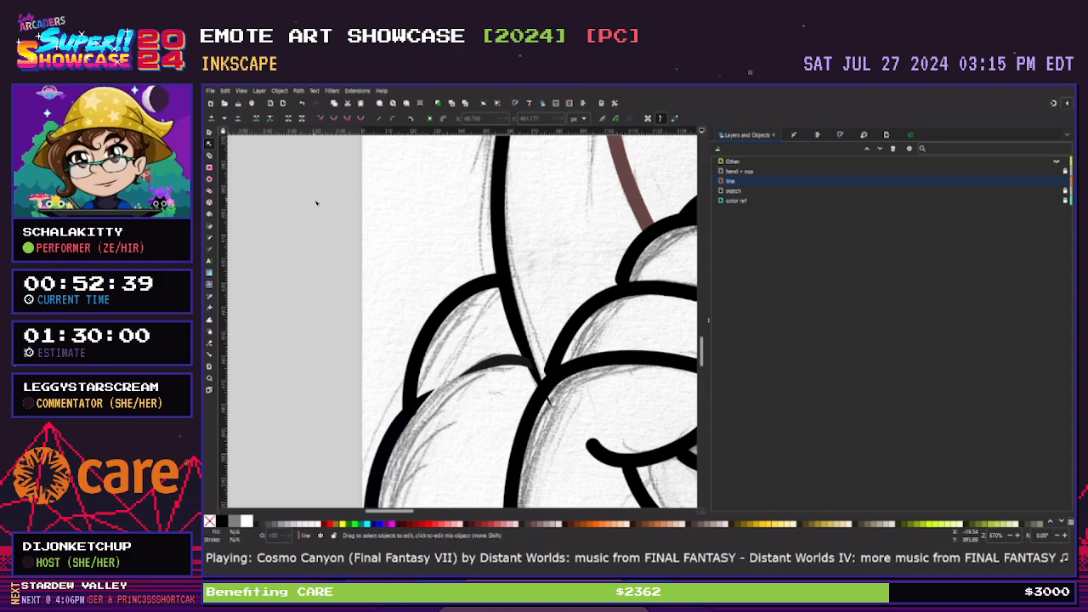
Reselect the line layer, turn off the layers-only display and expand that layer to list its paths
{"action": "scroll", "coordinate": [316, 202], "scroll_direction": "down", "scroll_amount": 2}
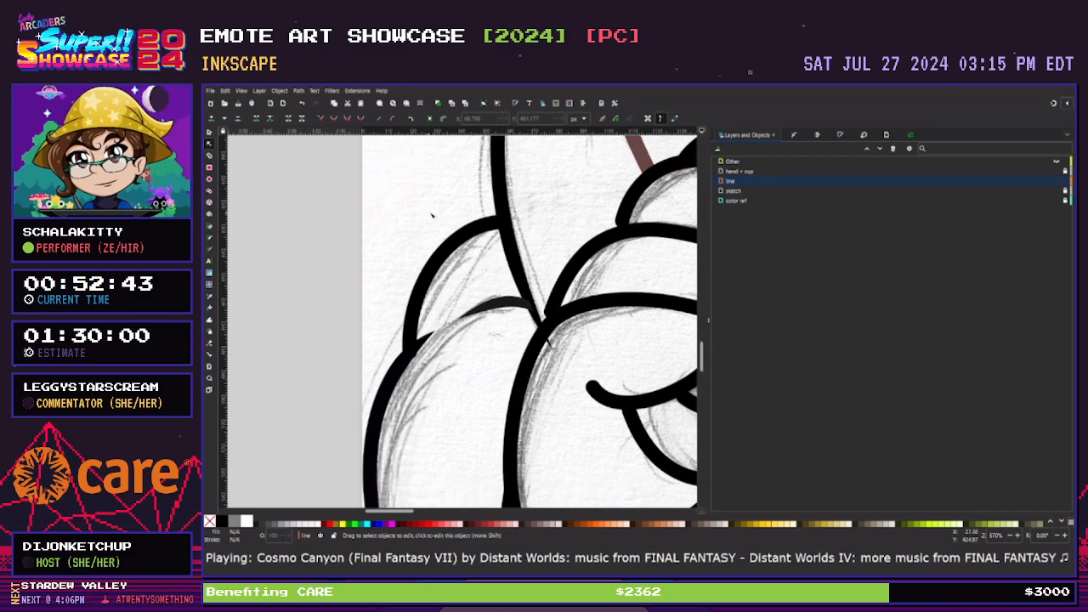
{"action": "left_click", "coordinate": [483, 225]}
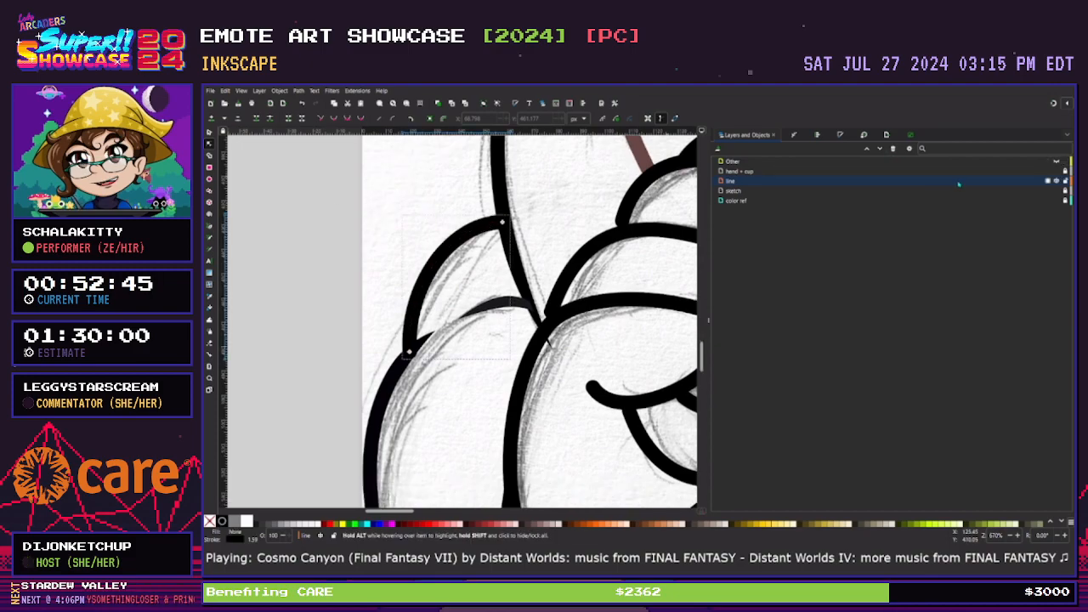
{"action": "left_click", "coordinate": [918, 182]}
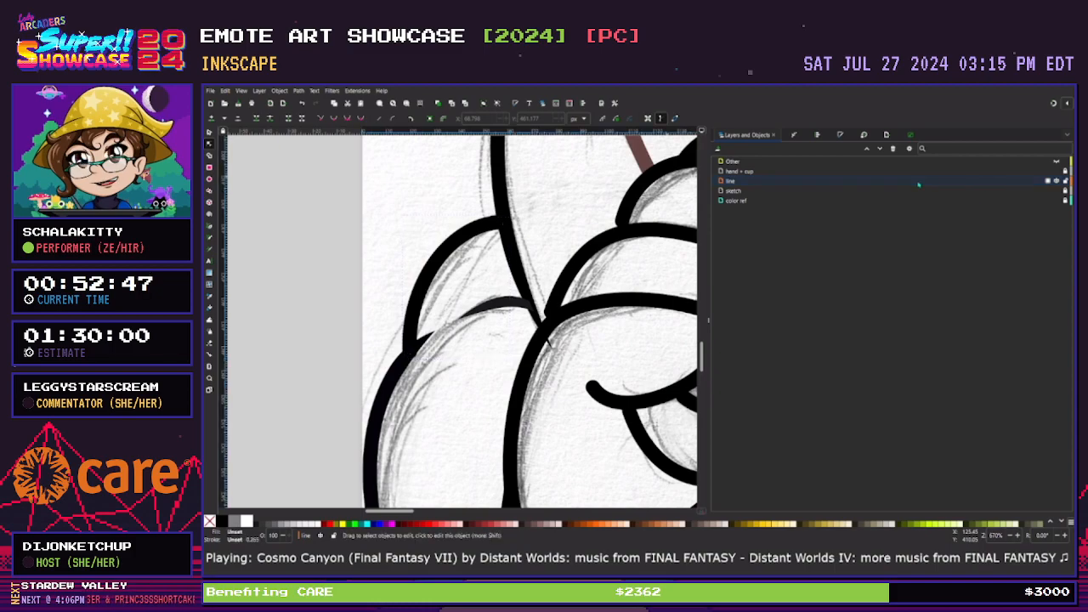
{"action": "left_click", "coordinate": [908, 148]}
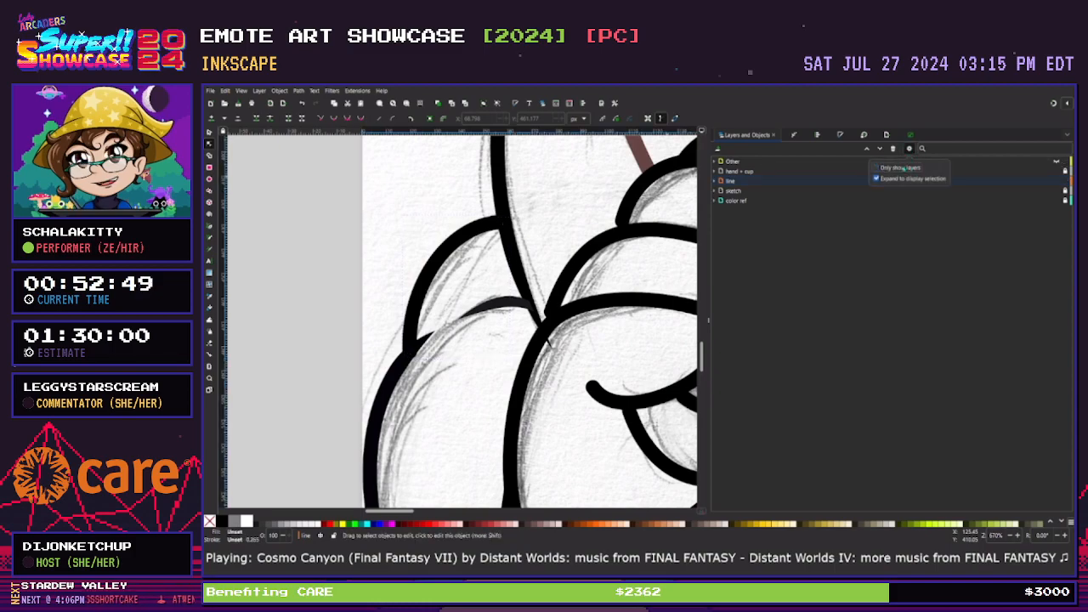
{"action": "left_click", "coordinate": [716, 182]}
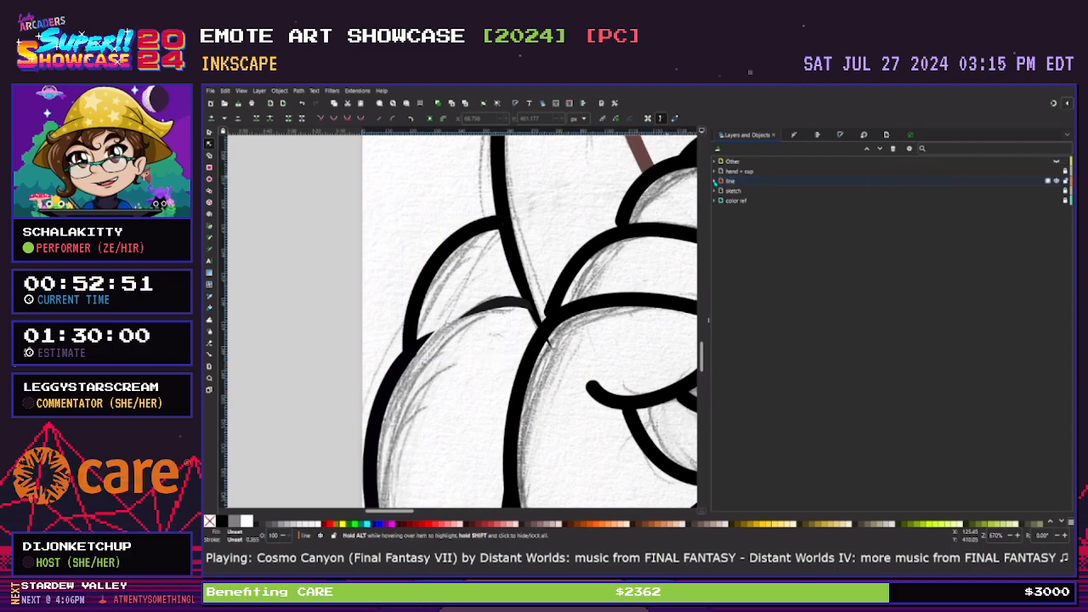
{"action": "left_click", "coordinate": [715, 182]}
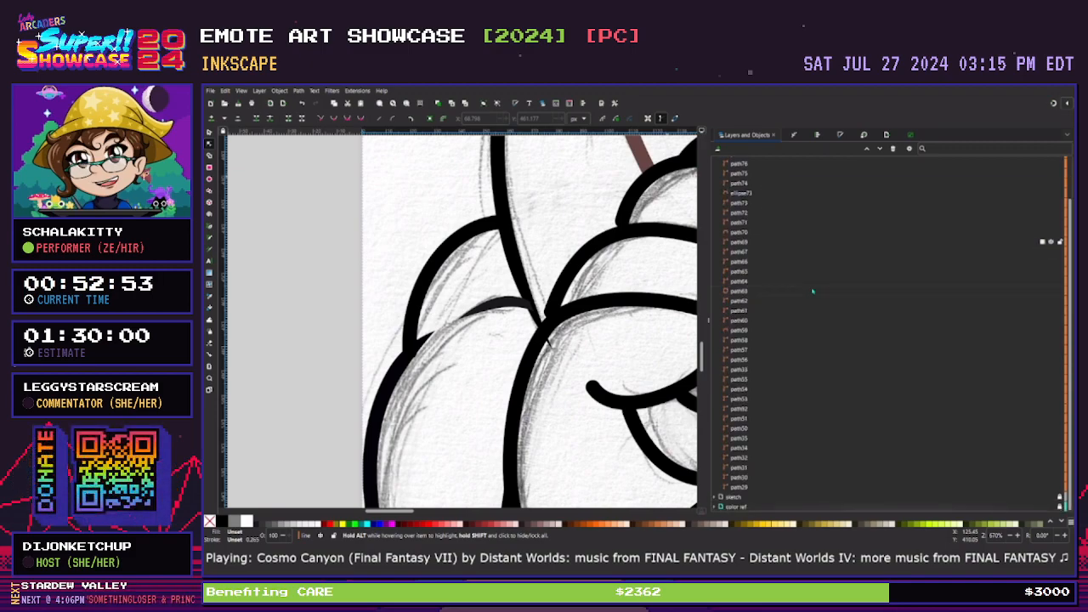
Find the left hand's outer outline in the line layer's path list, checking it with a trial deletion that is undone
{"action": "scroll", "coordinate": [817, 238], "scroll_direction": "down", "scroll_amount": 2}
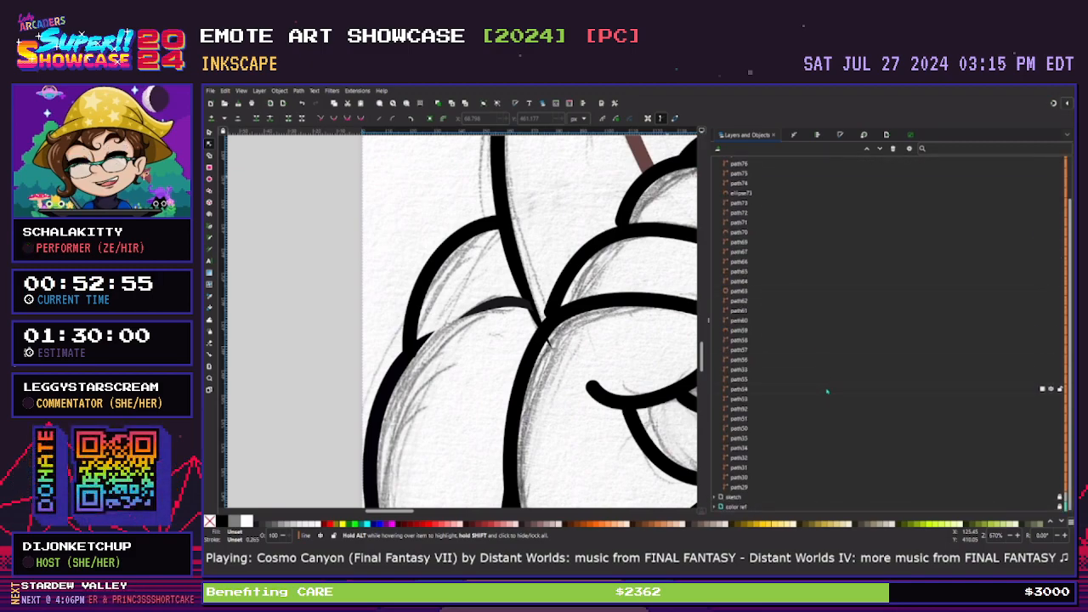
{"action": "left_click", "coordinate": [817, 238]}
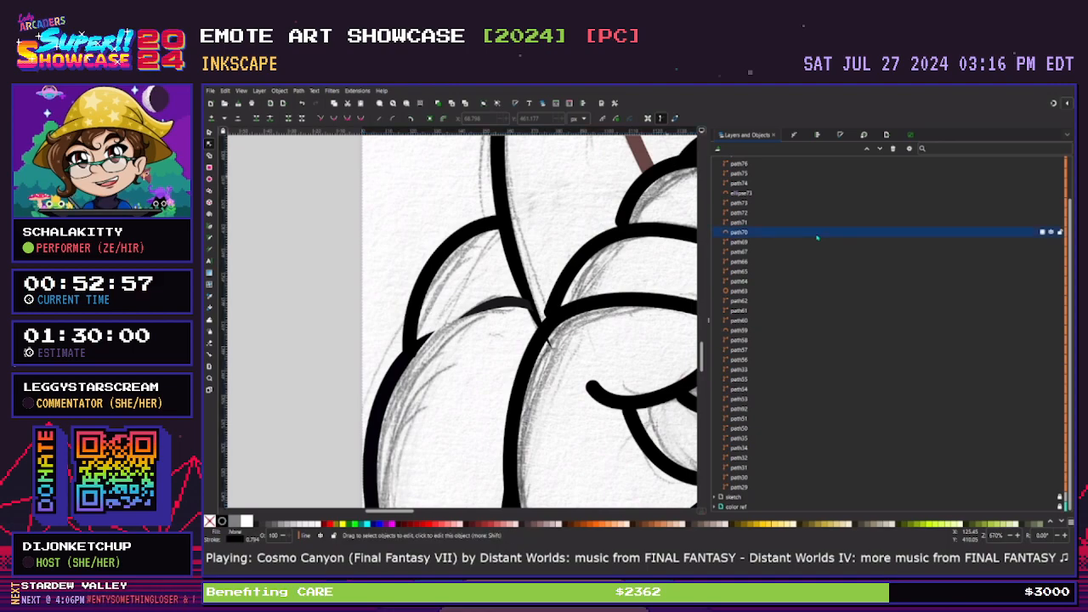
{"action": "left_click", "coordinate": [777, 320]}
{"action": "left_click", "coordinate": [778, 409]}
{"action": "scroll", "coordinate": [531, 321], "scroll_direction": "down", "scroll_amount": 3}
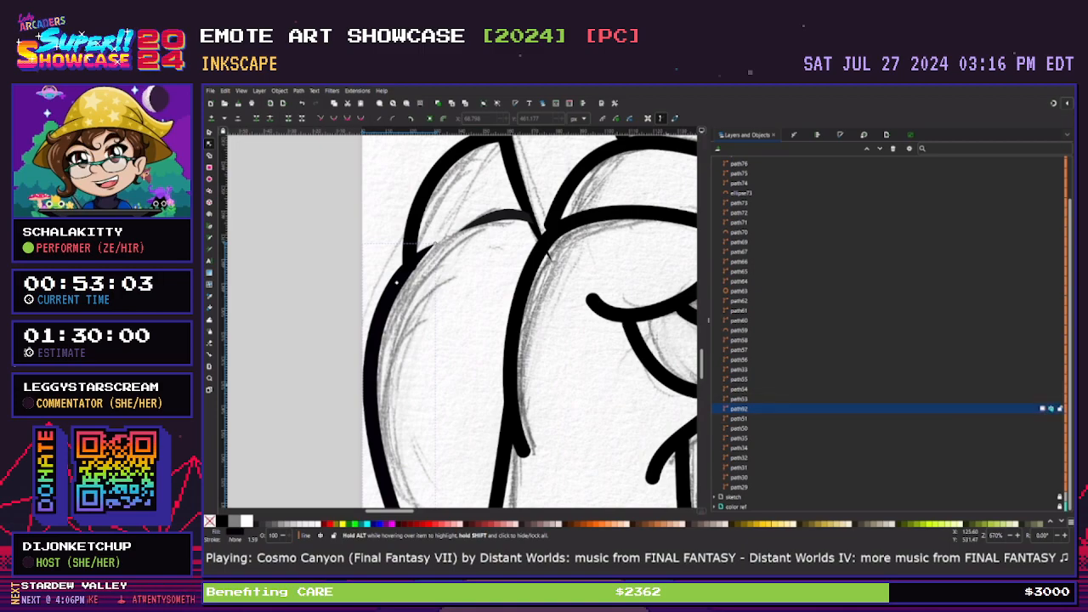
{"action": "key", "text": "Delete"}
{"action": "key", "text": "ctrl+z"}
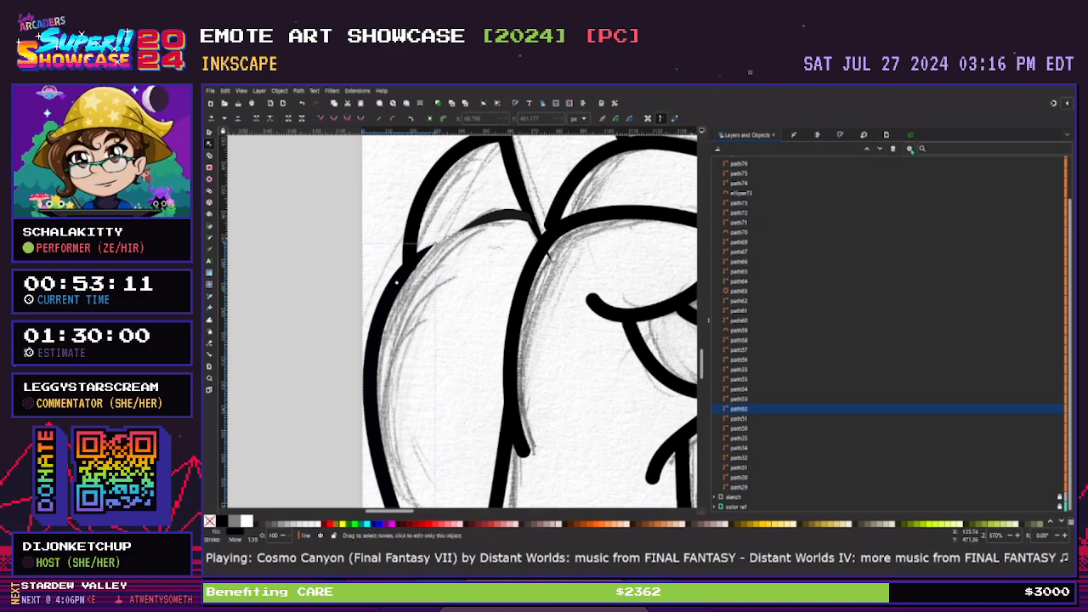
Restrict the object list to layers only again and nudge the upper end node of the left hand's outer outline
{"action": "left_click", "coordinate": [910, 149]}
{"action": "left_click", "coordinate": [910, 168]}
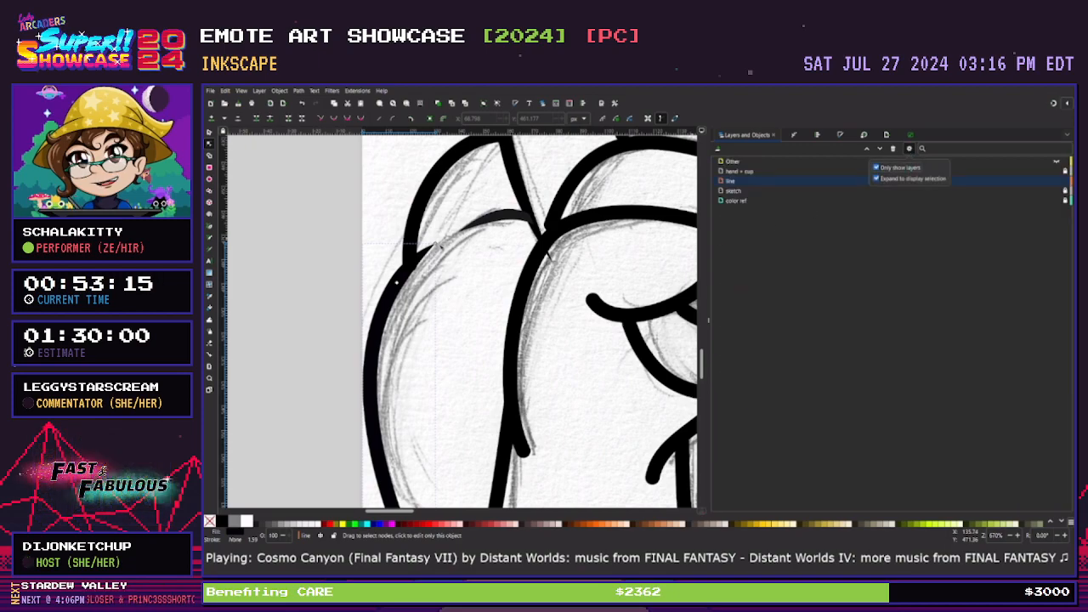
{"action": "left_click", "coordinate": [439, 246]}
{"action": "left_click_drag", "start_coordinate": [437, 244], "coordinate": [440, 243]}
{"action": "left_click", "coordinate": [420, 305]}
{"action": "scroll", "coordinate": [413, 349], "scroll_direction": "down", "scroll_amount": 3}
{"action": "scroll", "coordinate": [414, 348], "scroll_direction": "up", "scroll_amount": 4}
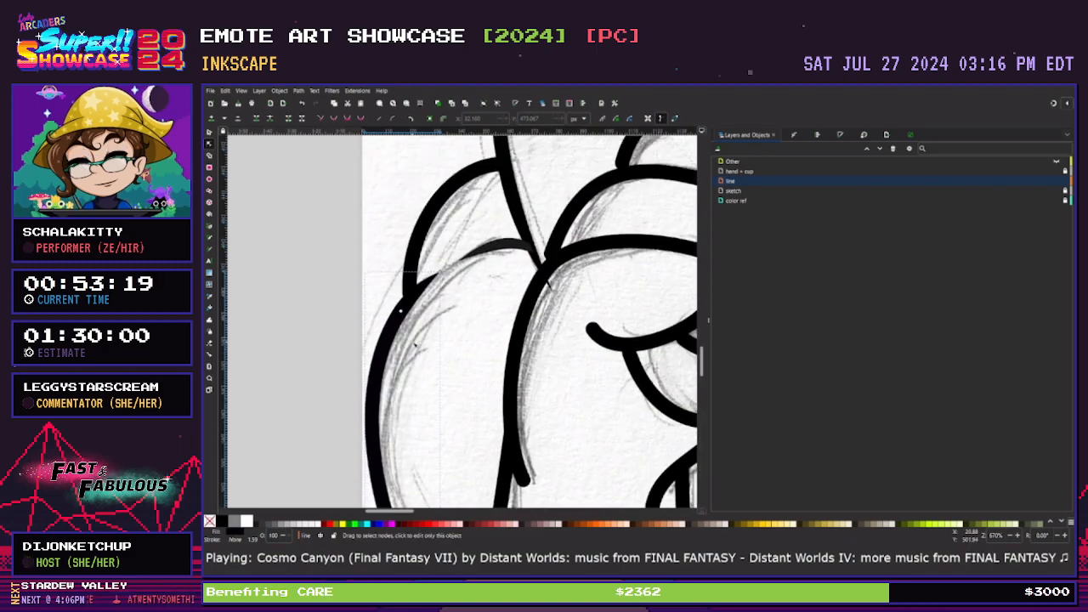
{"action": "scroll", "coordinate": [415, 345], "scroll_direction": "down", "scroll_amount": 1}
{"action": "scroll", "coordinate": [476, 321], "scroll_direction": "down", "scroll_amount": 3}
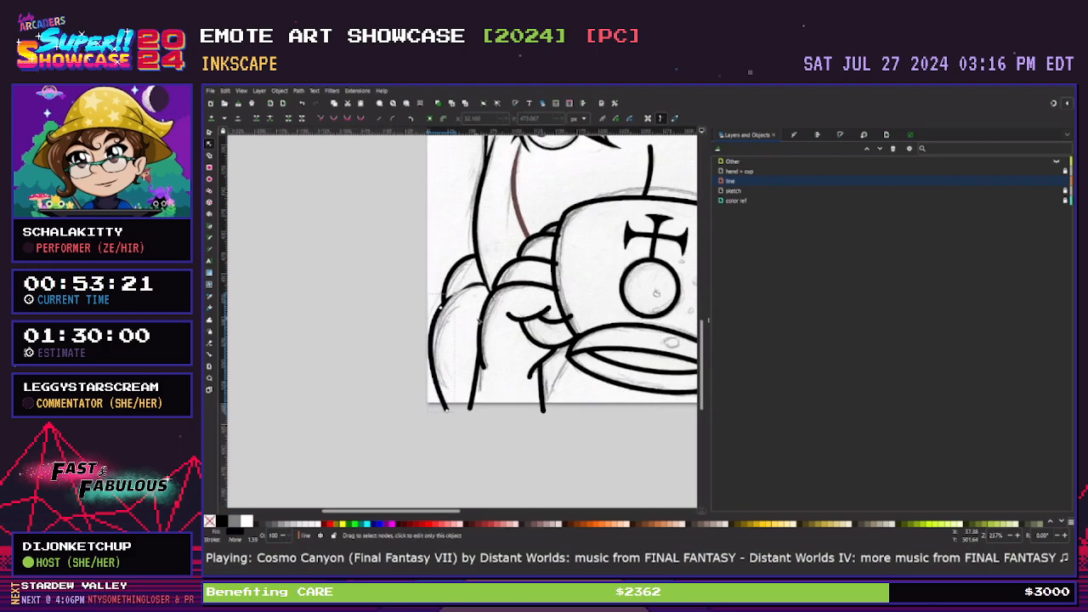
Add a node to the inner arch beside the cup, delete the segment at its top and break the path into two pieces
{"action": "left_click", "coordinate": [479, 387]}
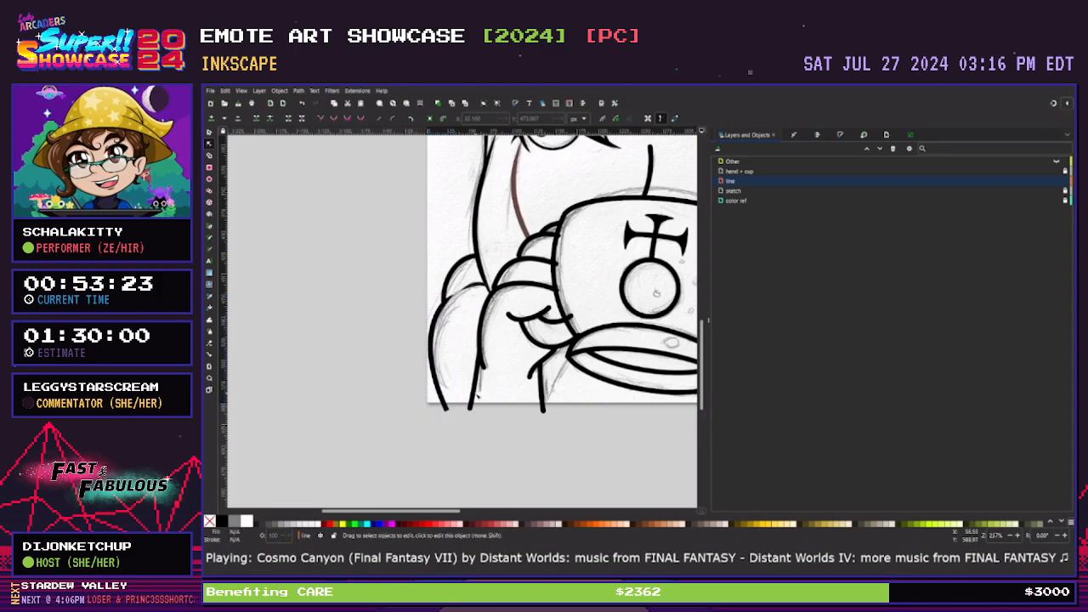
{"action": "scroll", "coordinate": [548, 369], "scroll_direction": "up", "scroll_amount": 1}
{"action": "left_click_drag", "start_coordinate": [457, 511], "coordinate": [553, 511]}
{"action": "left_click", "coordinate": [592, 360]}
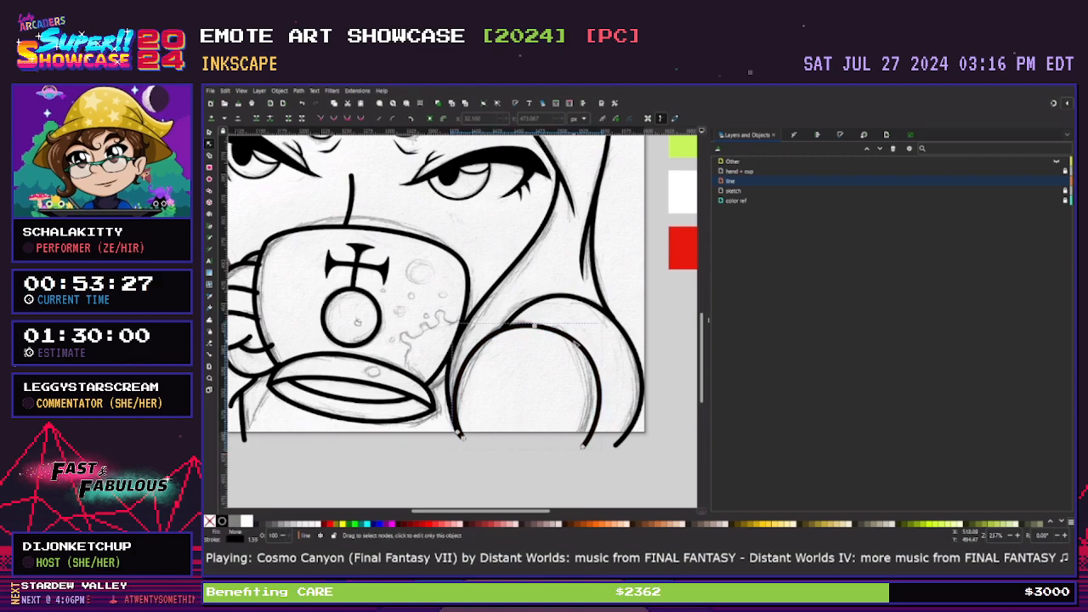
{"action": "left_click", "coordinate": [583, 349]}
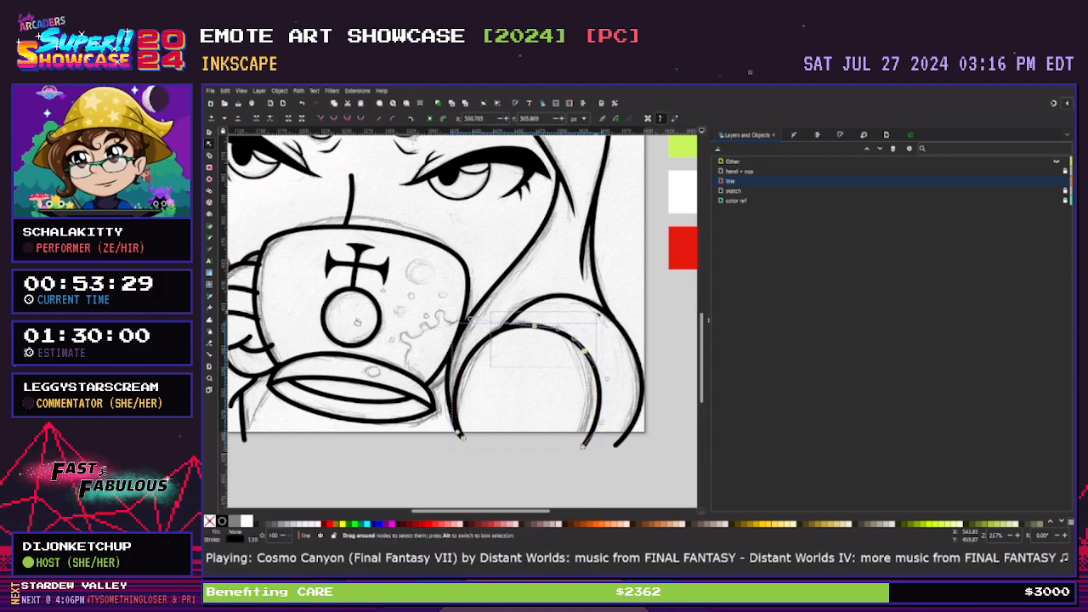
{"action": "left_click", "coordinate": [301, 118]}
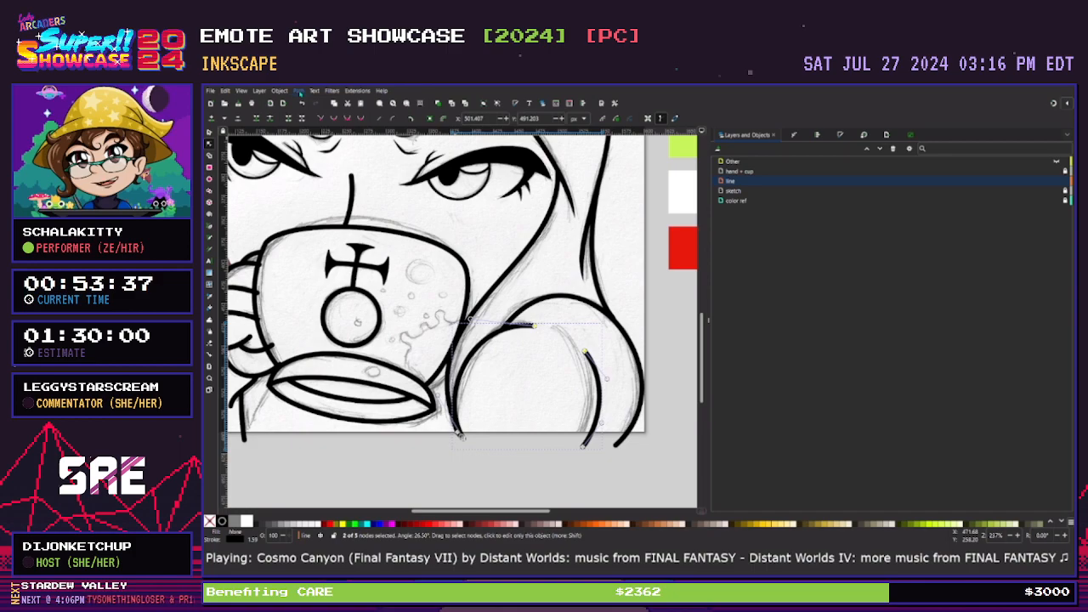
{"action": "left_click", "coordinate": [563, 368]}
{"action": "left_click", "coordinate": [564, 369]}
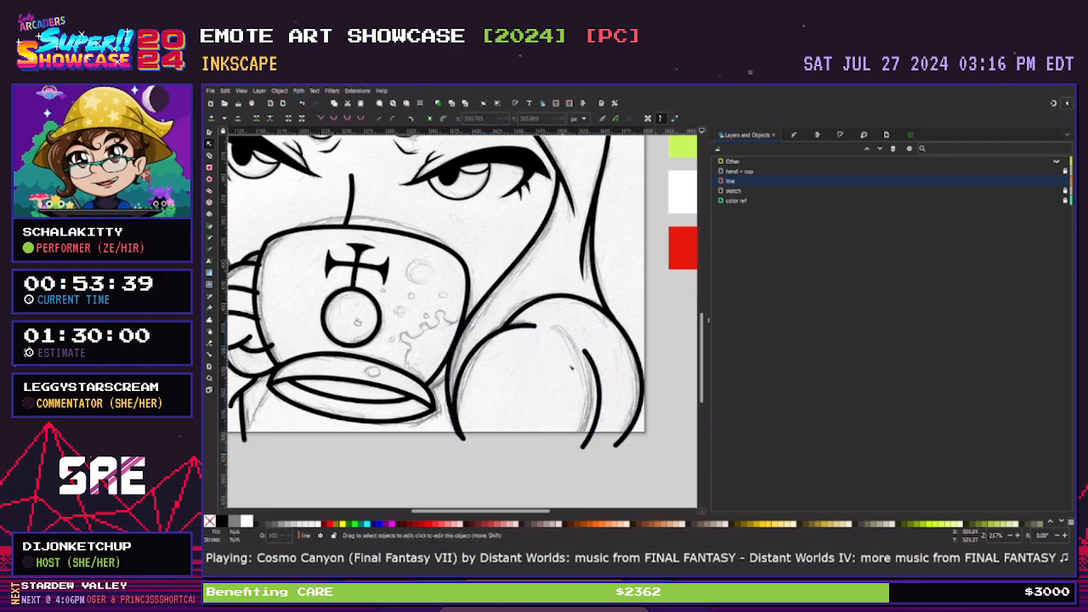
Apply a Taper stroke effect to the arch's right piece with start offset 0.342 and end offset 0.172, and shift it slightly
{"action": "left_click", "coordinate": [593, 364]}
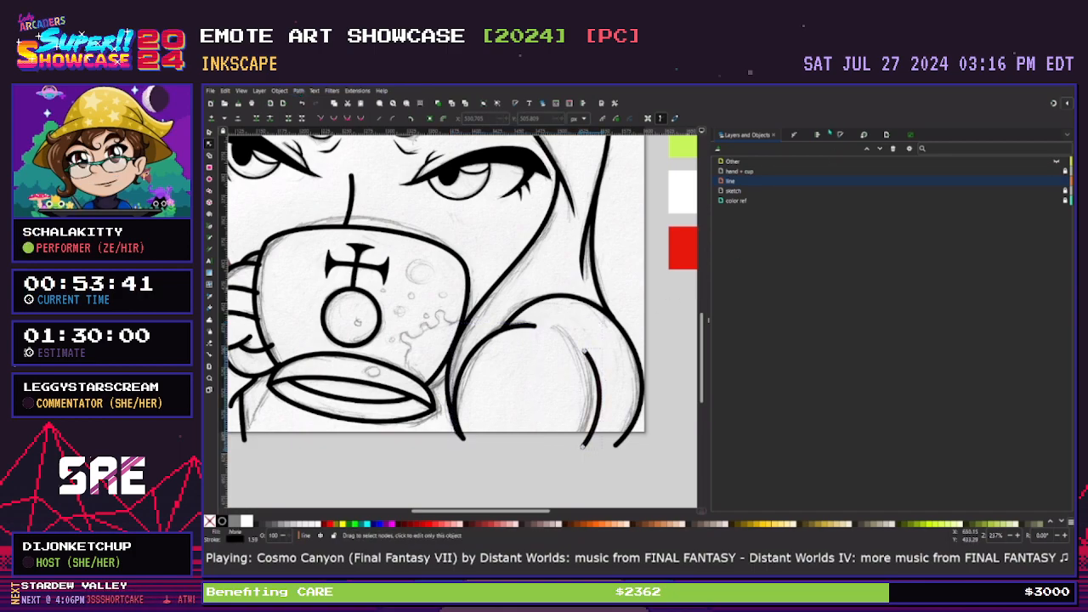
{"action": "key", "text": "ctrl+ampersand"}
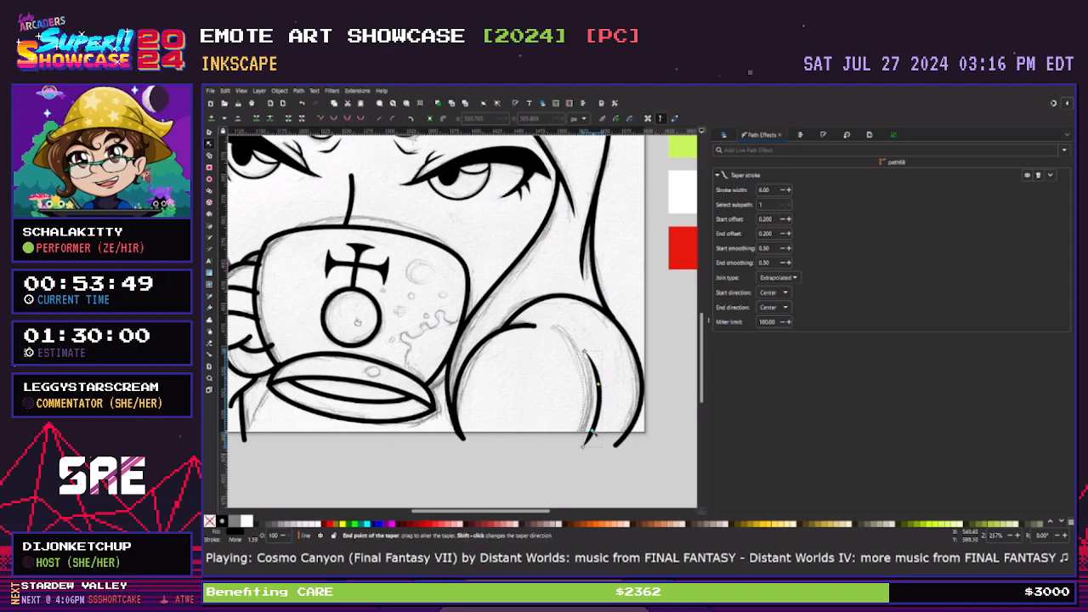
{"action": "left_click_drag", "start_coordinate": [592, 435], "coordinate": [583, 443]}
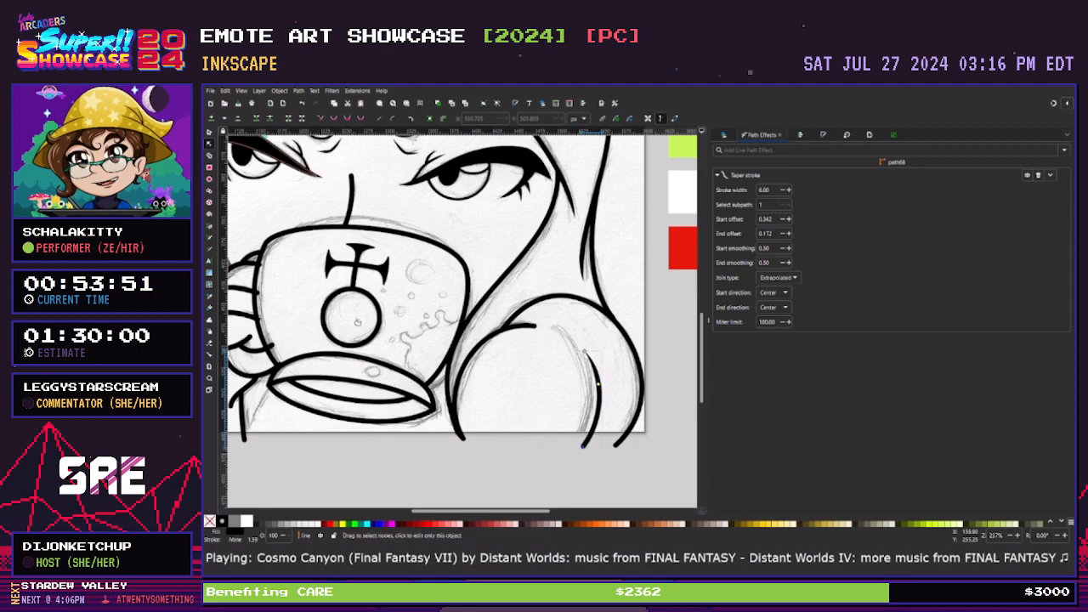
{"action": "key", "text": "s"}
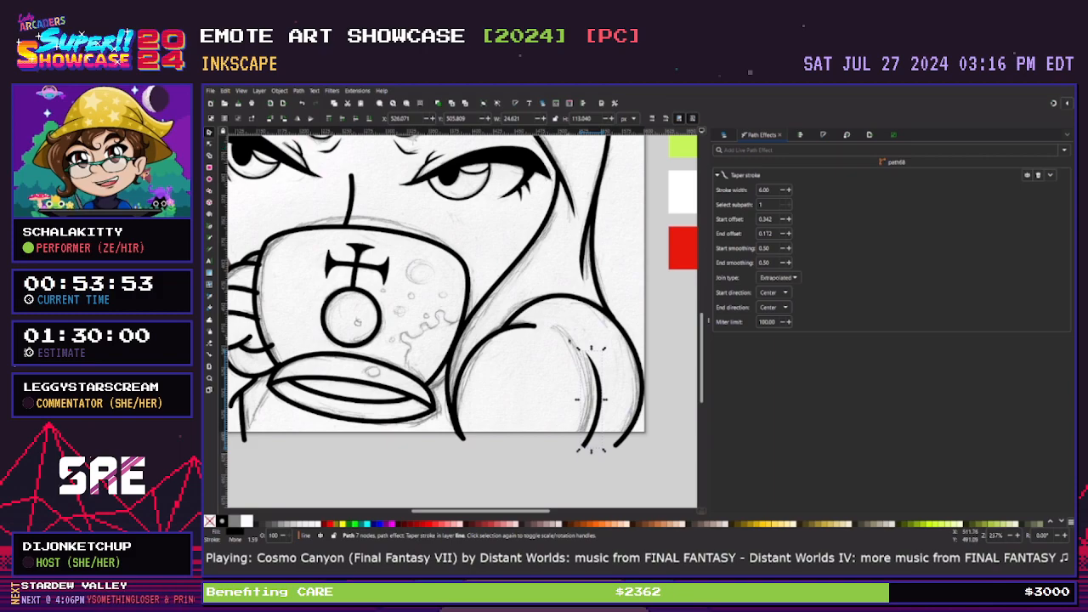
{"action": "left_click_drag", "start_coordinate": [597, 370], "coordinate": [587, 360]}
Apply a Taper stroke effect to the arch's left piece, set its end offset to 0.301 and shift the piece slightly sideways
{"action": "left_click", "coordinate": [533, 326]}
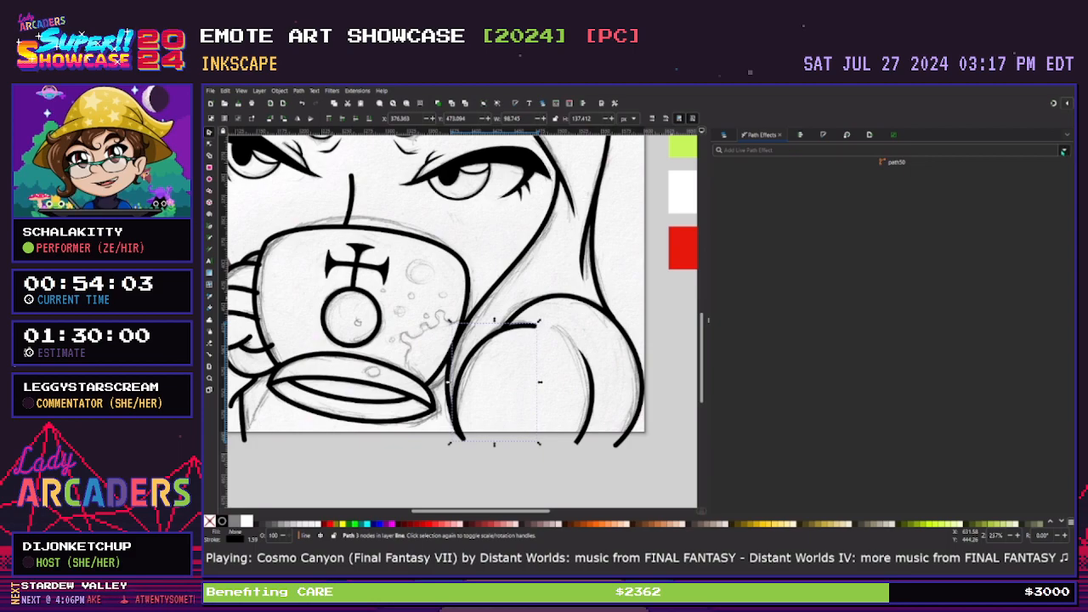
{"action": "left_click", "coordinate": [893, 173]}
{"action": "left_click", "coordinate": [209, 142]}
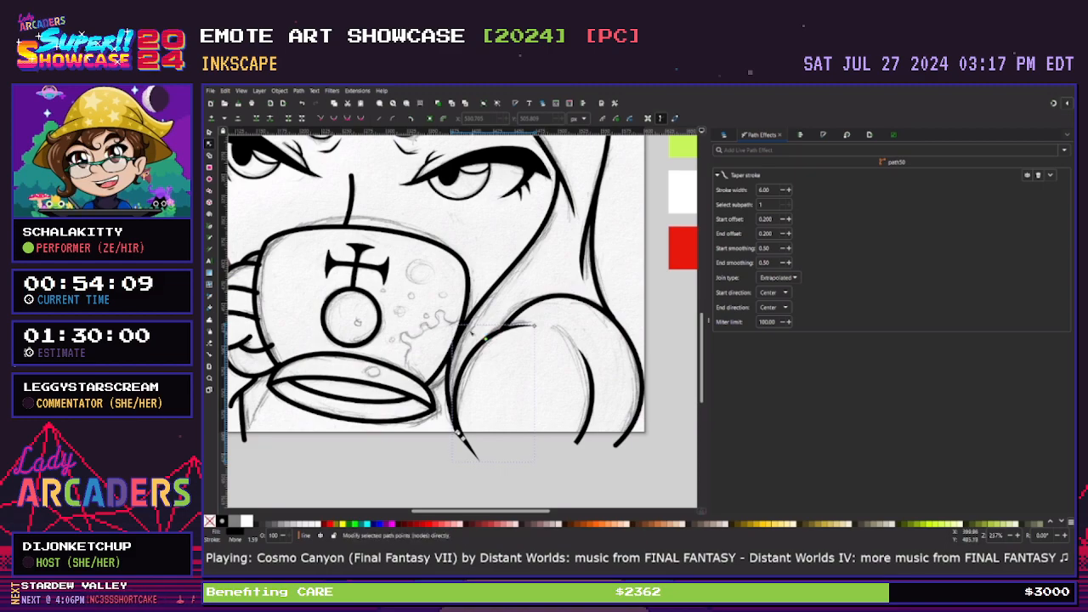
{"action": "left_click", "coordinate": [209, 132]}
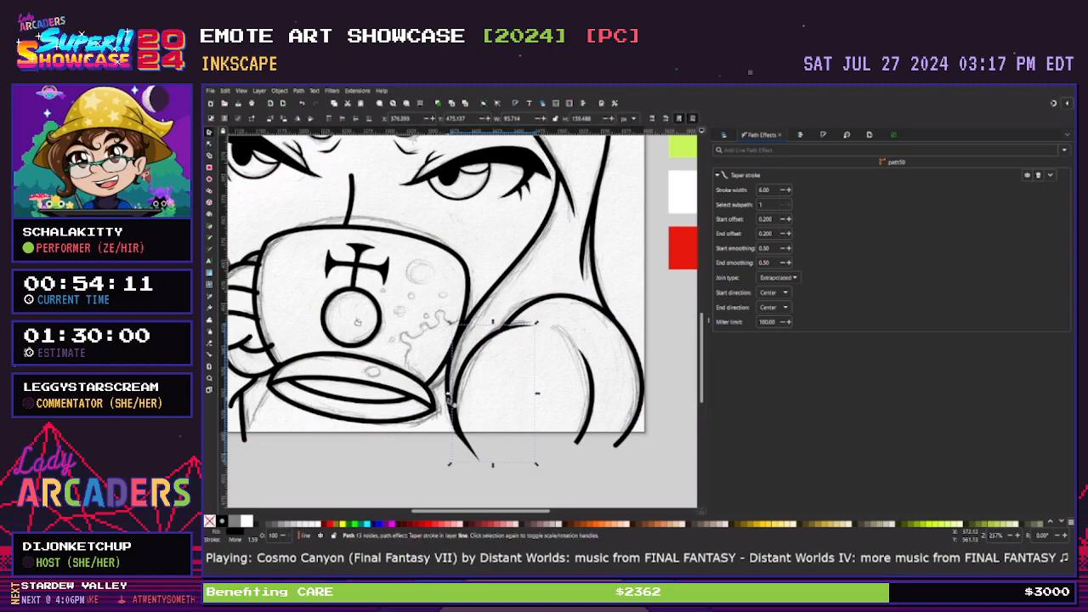
{"action": "left_click_drag", "start_coordinate": [449, 395], "coordinate": [453, 394]}
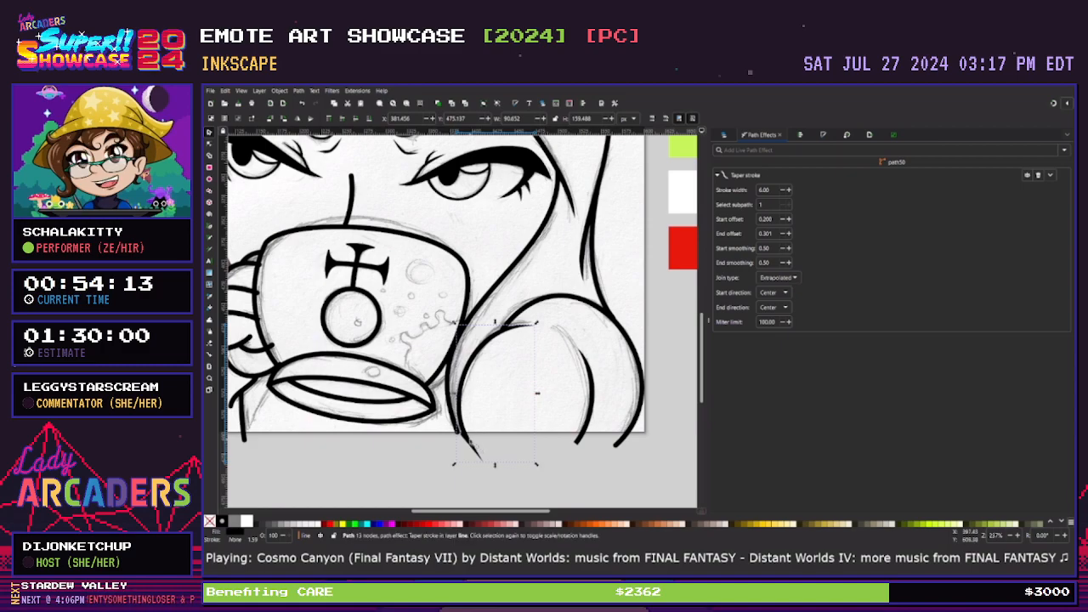
{"action": "left_click", "coordinate": [209, 144]}
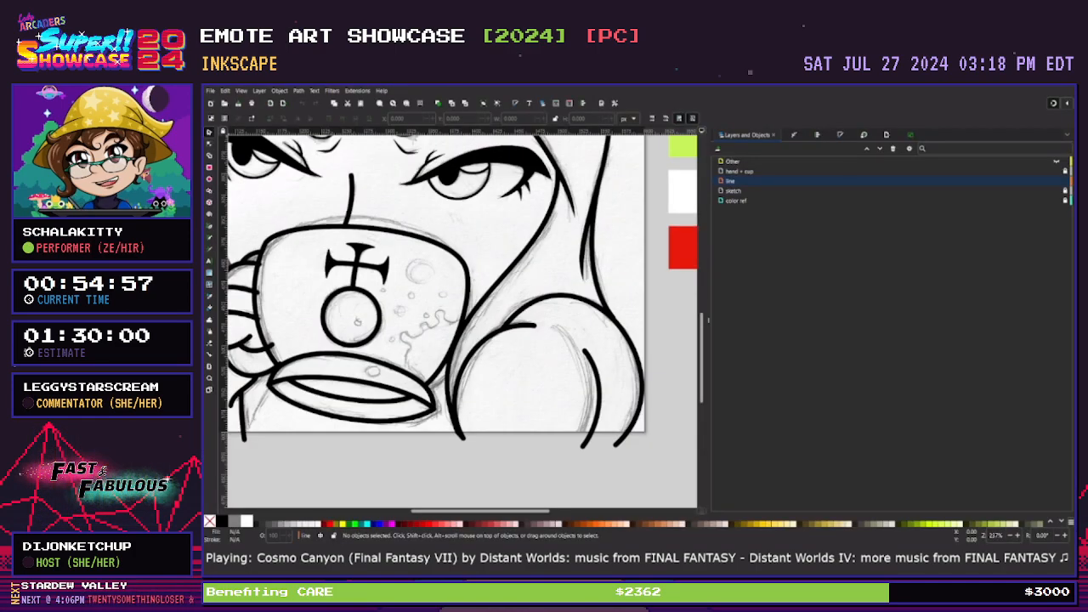
Delete the whole split inner arch and draw a straight Pen line from its former top gap down to its left foot
{"action": "key", "text": "ctrl+s"}
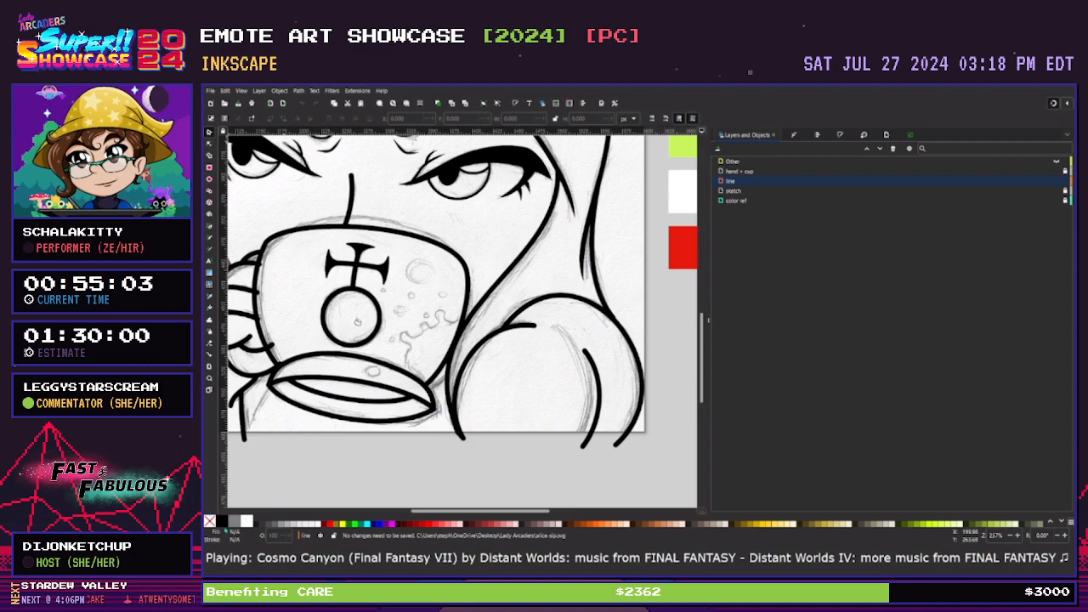
{"action": "left_click", "coordinate": [592, 360]}
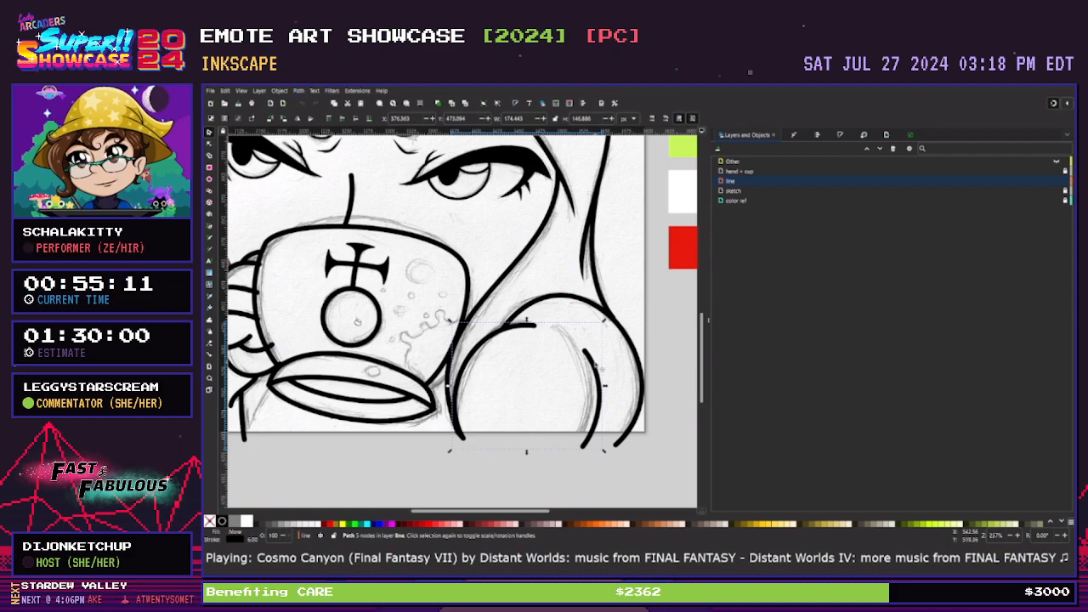
{"action": "key", "text": "Delete"}
{"action": "key", "text": "b"}
{"action": "left_click", "coordinate": [529, 322]}
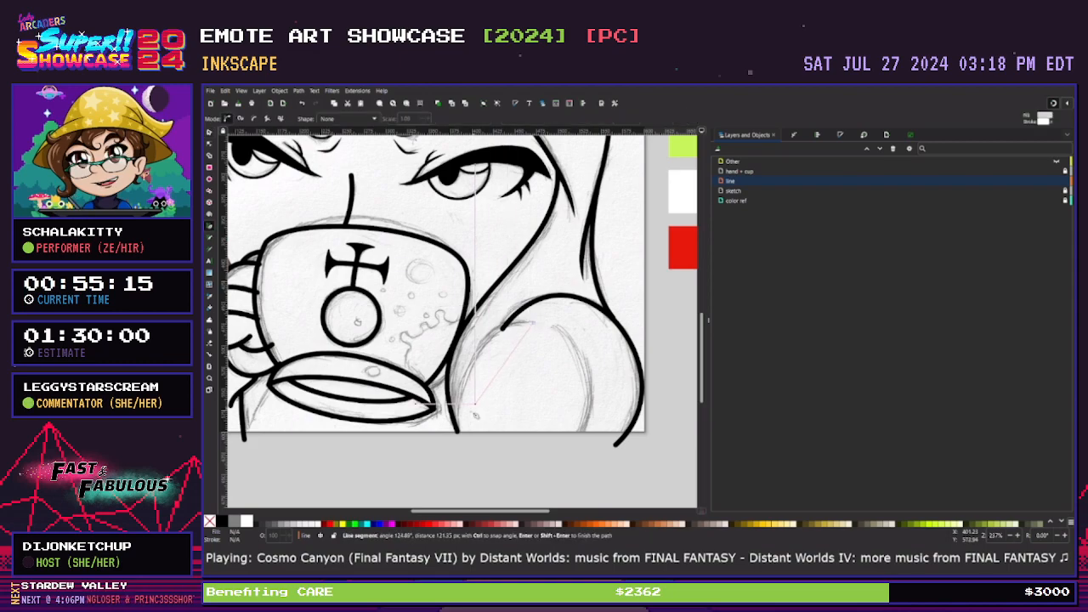
{"action": "double_click", "coordinate": [457, 430]}
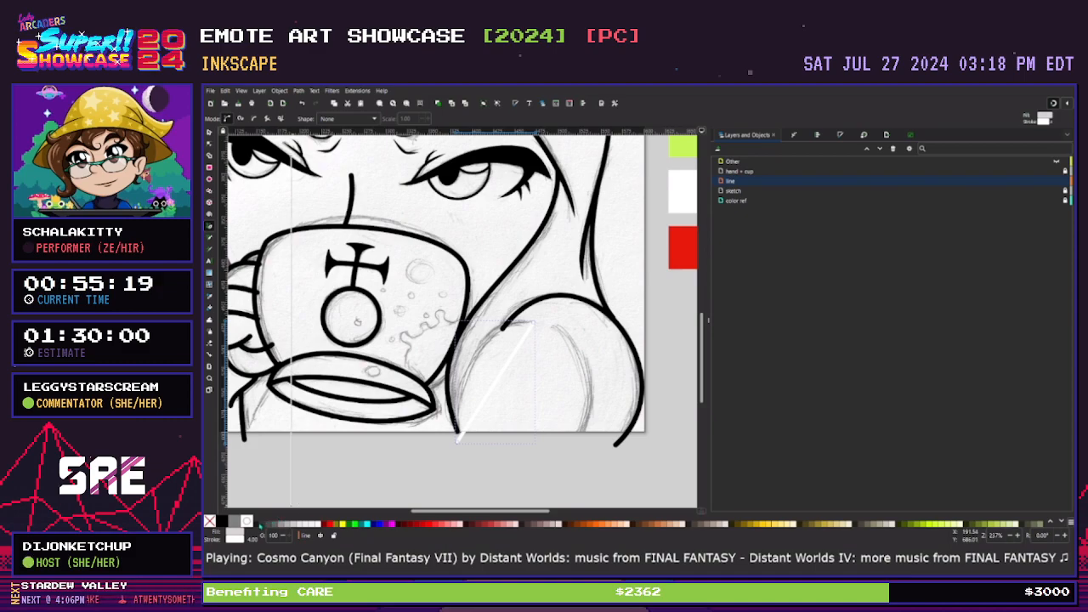
Give the new line a black stroke, no fill and a stroke width of 6 px
{"action": "left_click", "coordinate": [259, 527], "text": "shift"}
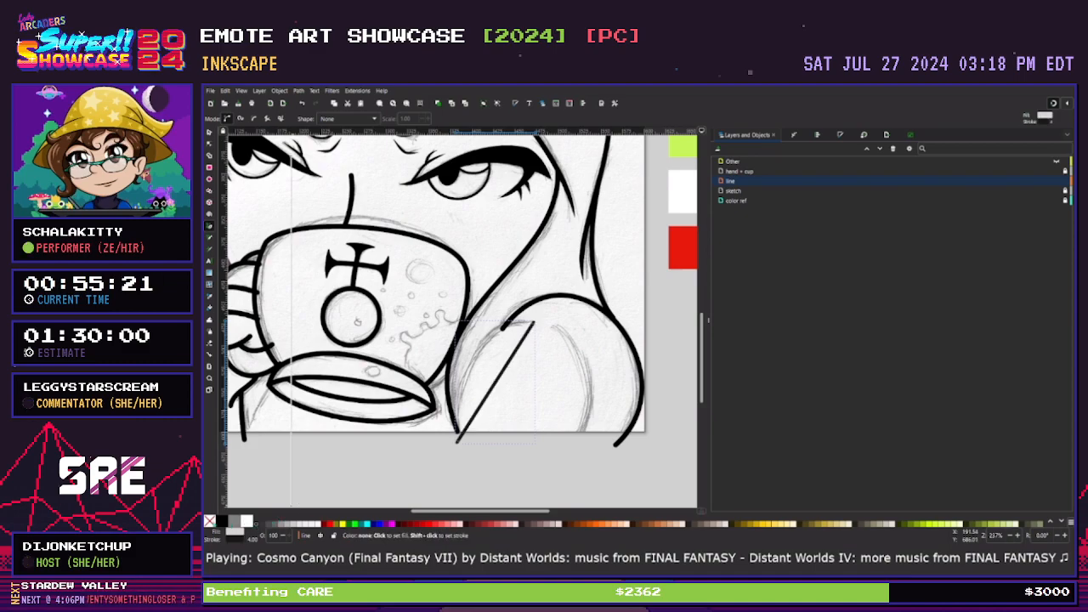
{"action": "left_click", "coordinate": [210, 521]}
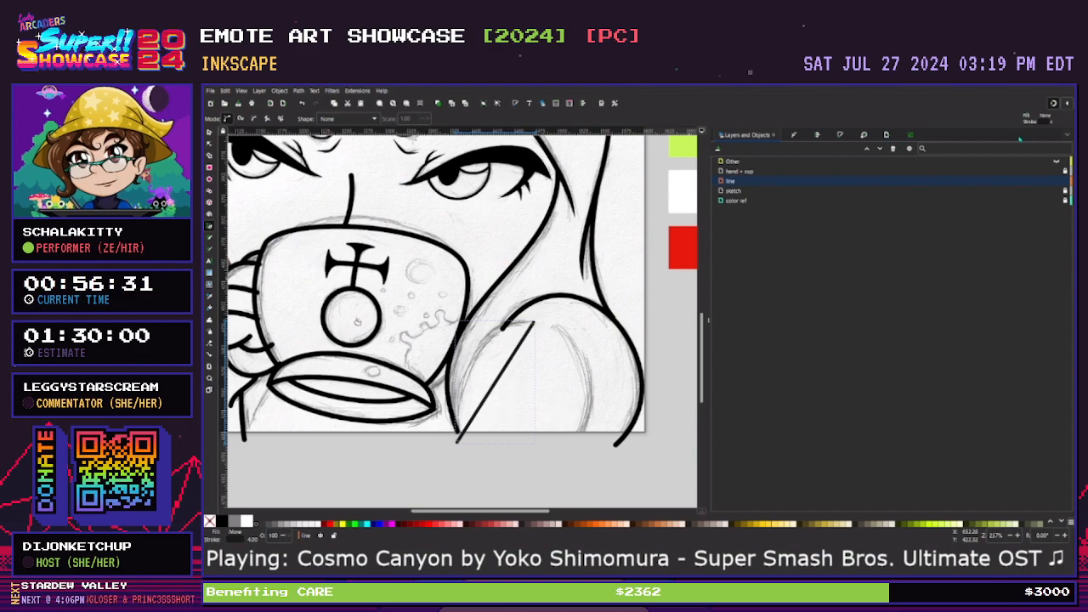
{"action": "left_click", "coordinate": [840, 139]}
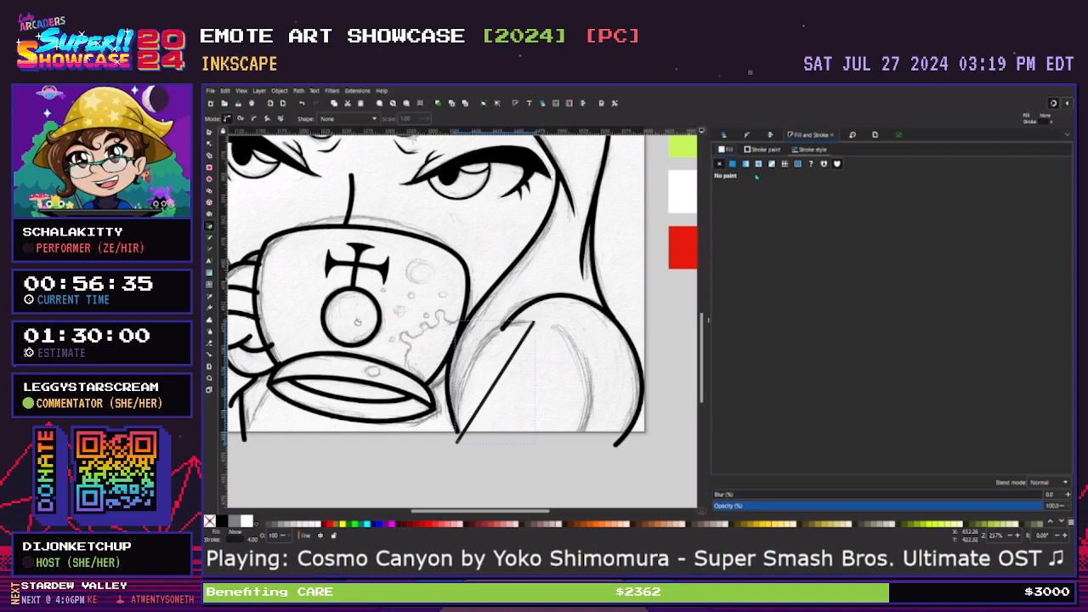
{"action": "left_click", "coordinate": [796, 150]}
{"action": "double_click", "coordinate": [760, 166]}
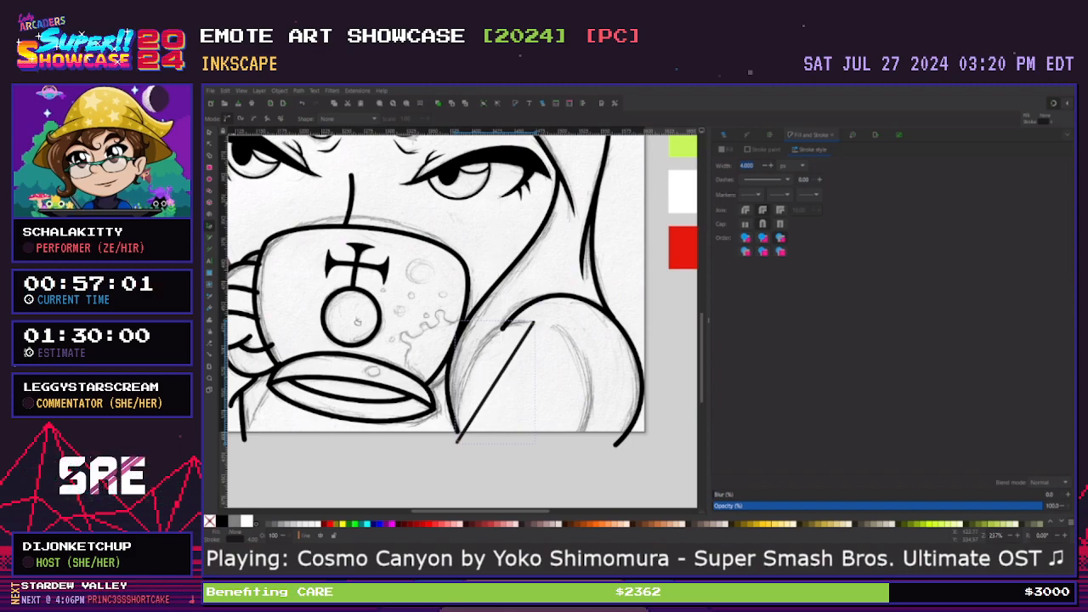
{"action": "left_click", "coordinate": [209, 133]}
{"action": "left_click", "coordinate": [209, 144]}
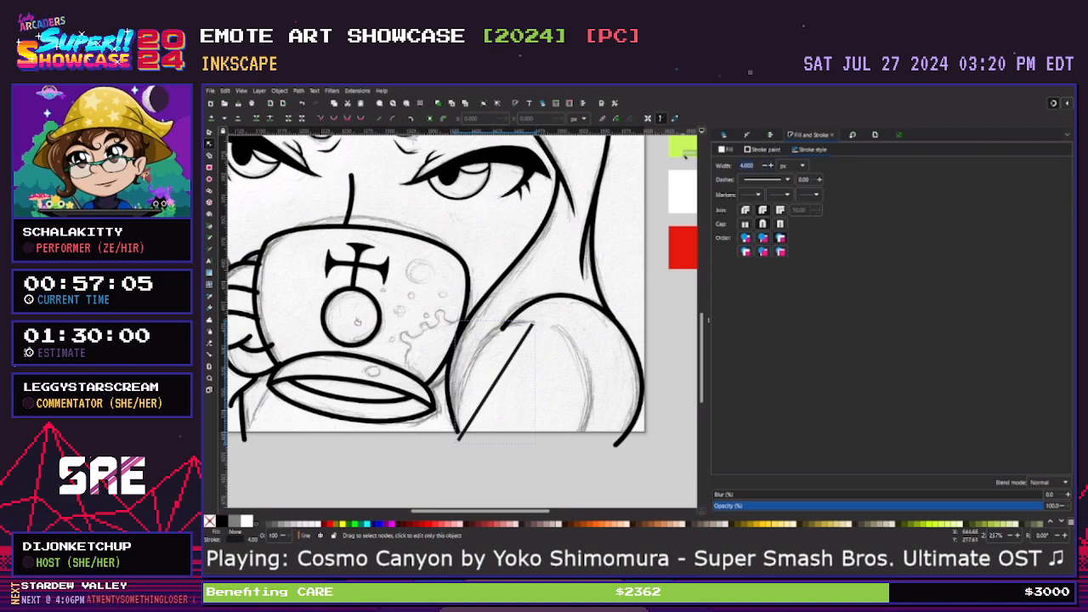
{"action": "key", "text": "Return"}
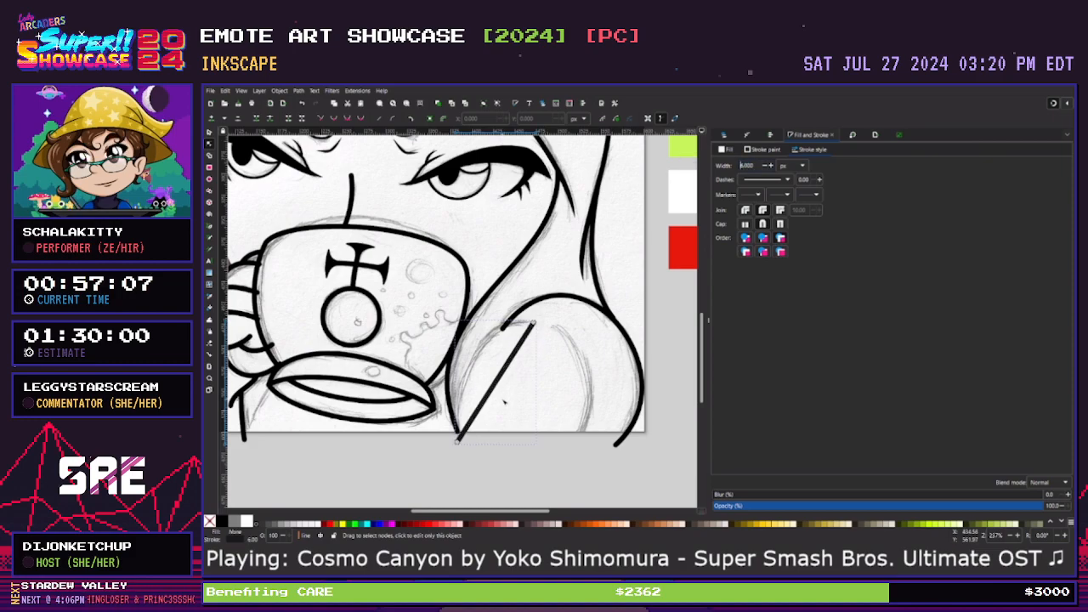
Bend the new line into a curve and adjust its end nodes and handles to follow the sketched left side of the arch
{"action": "left_click_drag", "start_coordinate": [501, 387], "coordinate": [488, 353]}
{"action": "left_click_drag", "start_coordinate": [458, 442], "coordinate": [464, 442]}
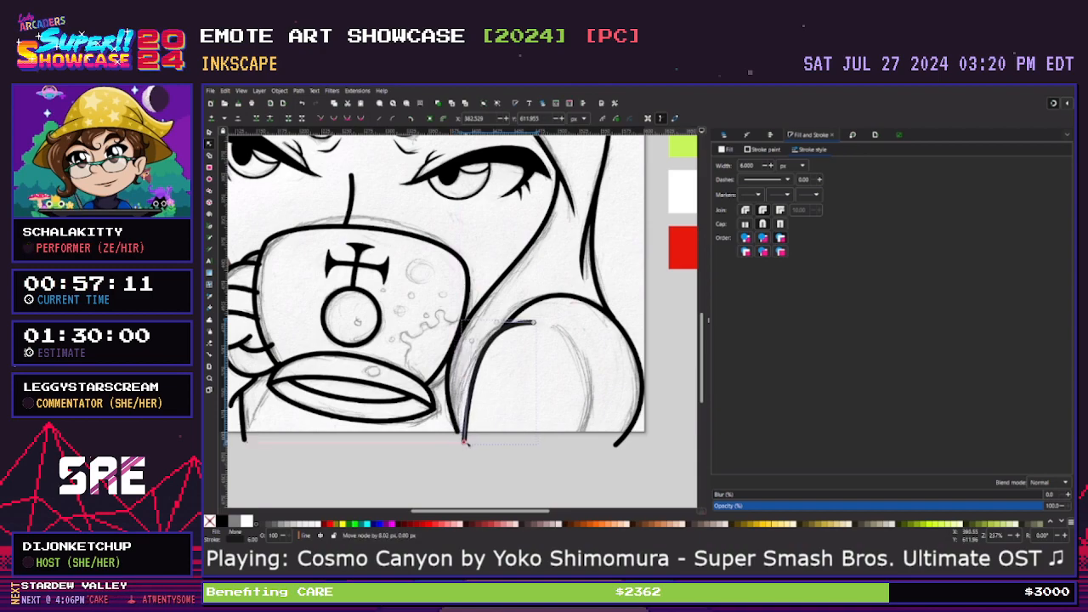
{"action": "left_click_drag", "start_coordinate": [473, 342], "coordinate": [450, 360]}
{"action": "left_click", "coordinate": [534, 323]}
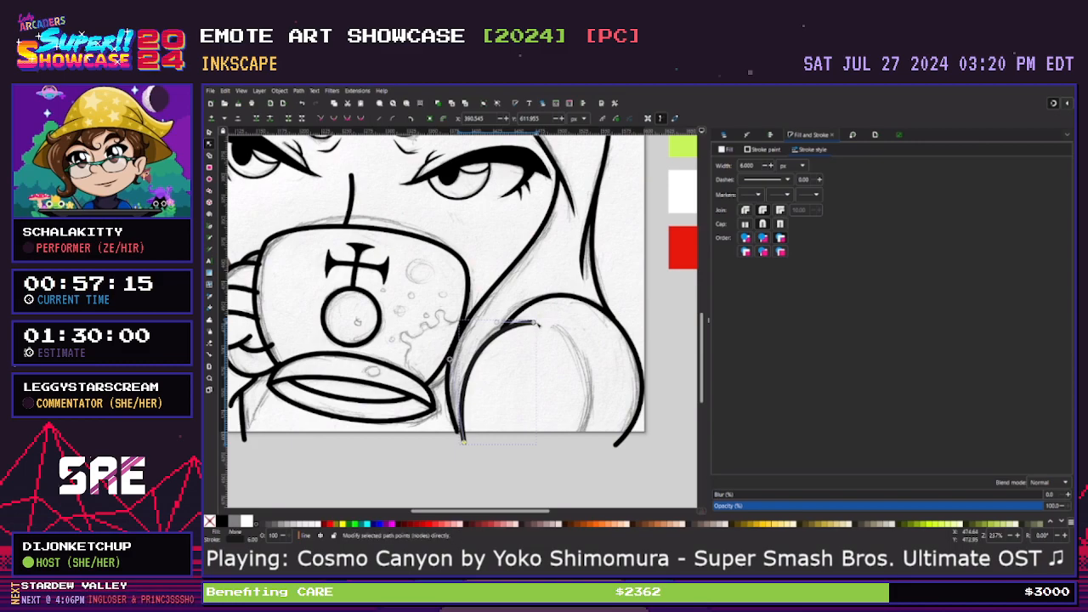
{"action": "left_click_drag", "start_coordinate": [534, 323], "coordinate": [530, 320]}
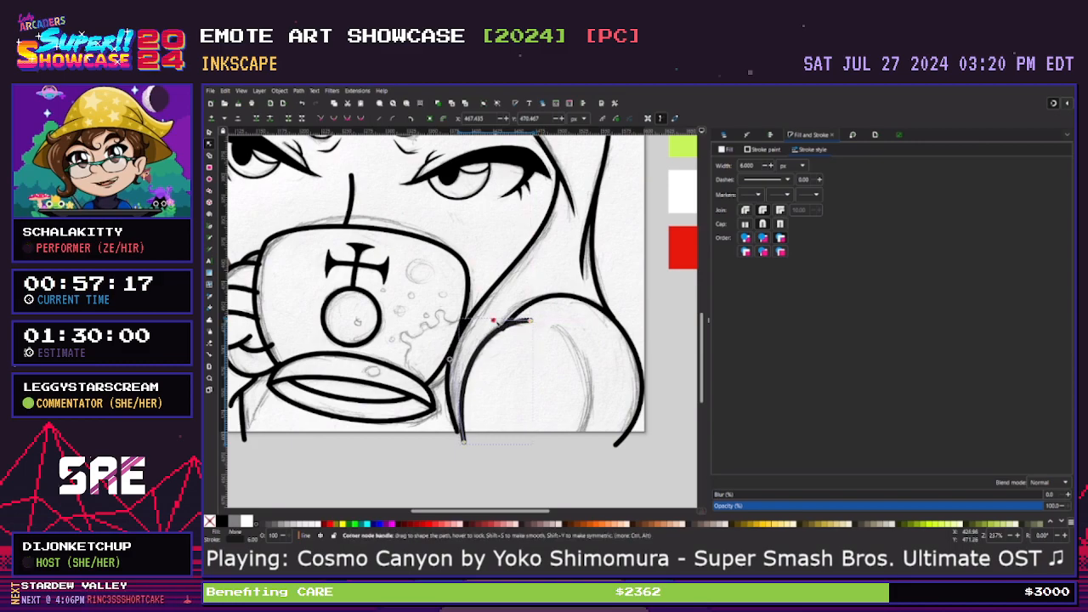
{"action": "left_click_drag", "start_coordinate": [450, 360], "coordinate": [444, 363]}
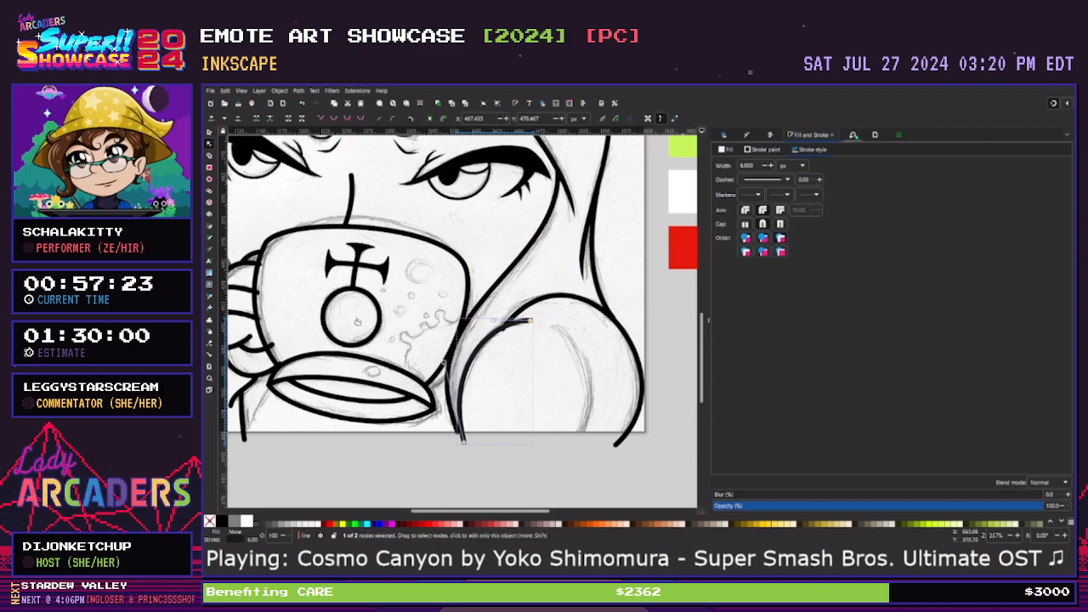
Apply a Taper stroke effect to the new left-side arch curve and adjust the taper near its upper end
{"action": "left_click", "coordinate": [770, 135]}
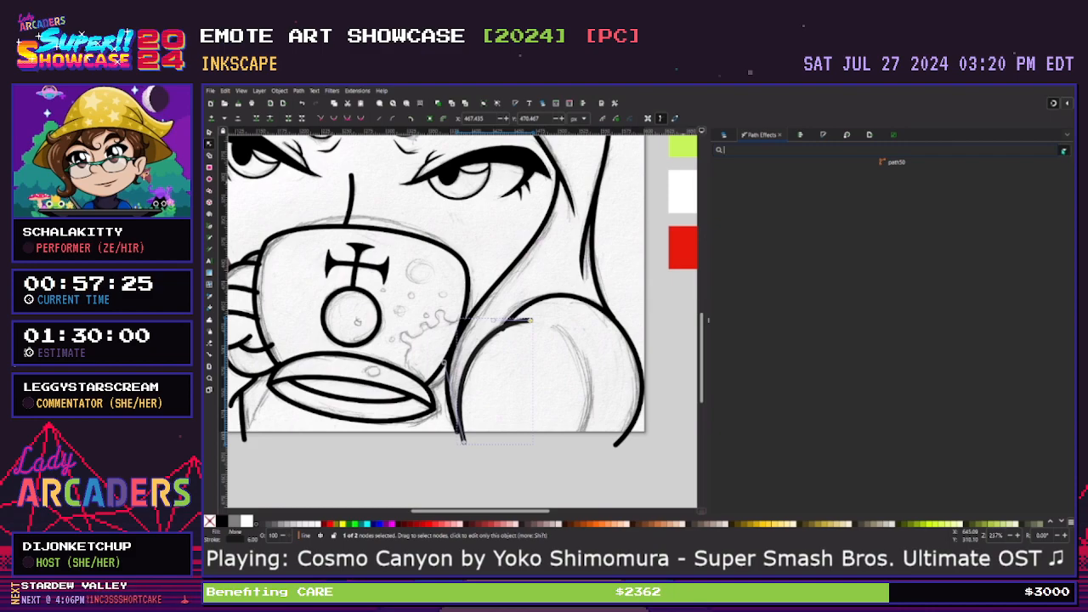
{"action": "left_click", "coordinate": [1063, 150]}
{"action": "left_click", "coordinate": [879, 176]}
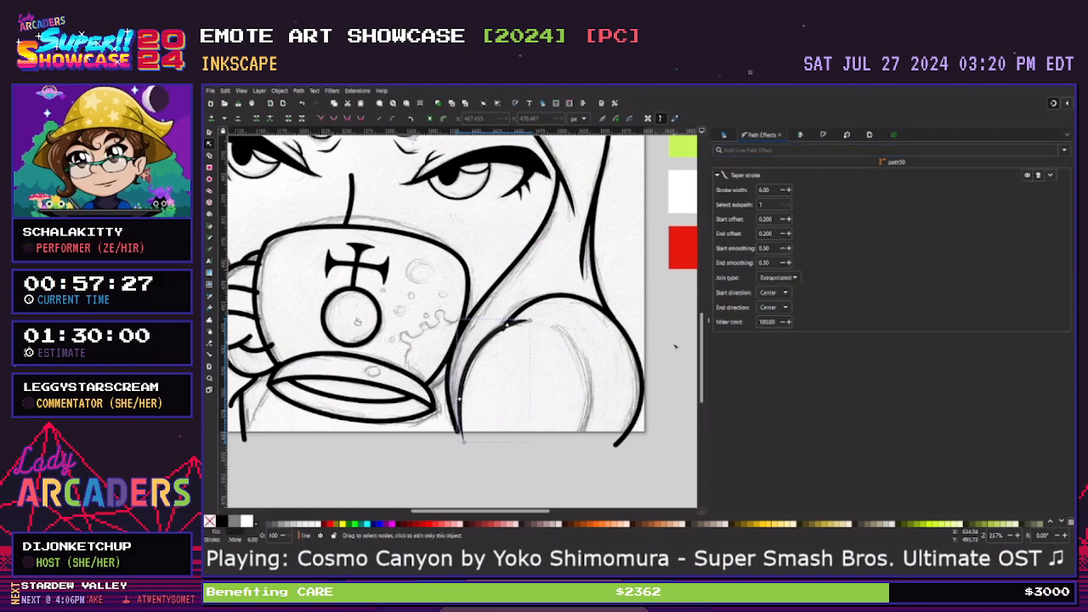
{"action": "mouse_move", "coordinate": [507, 324]}
{"action": "left_mouse_down"}
{"action": "mouse_move", "coordinate": [532, 323]}
{"action": "mouse_move", "coordinate": [494, 317]}
{"action": "left_mouse_up"}
{"action": "left_click", "coordinate": [530, 388]}
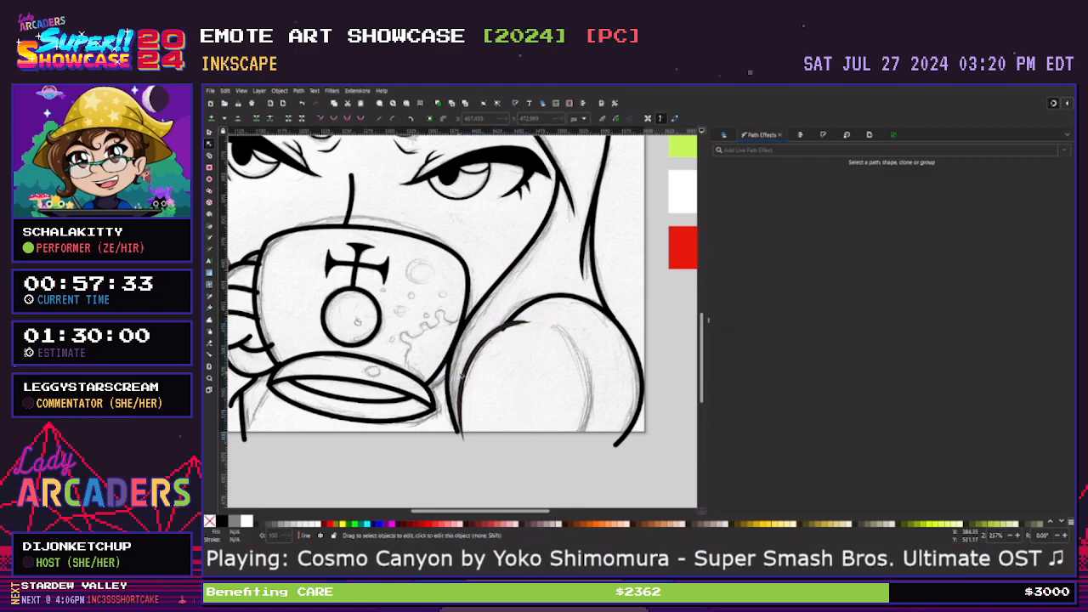
Duplicate the tapered left arch curve, flip the copy horizontally and move it to the right side of the arch
{"action": "left_click", "coordinate": [466, 373]}
{"action": "left_click", "coordinate": [209, 131]}
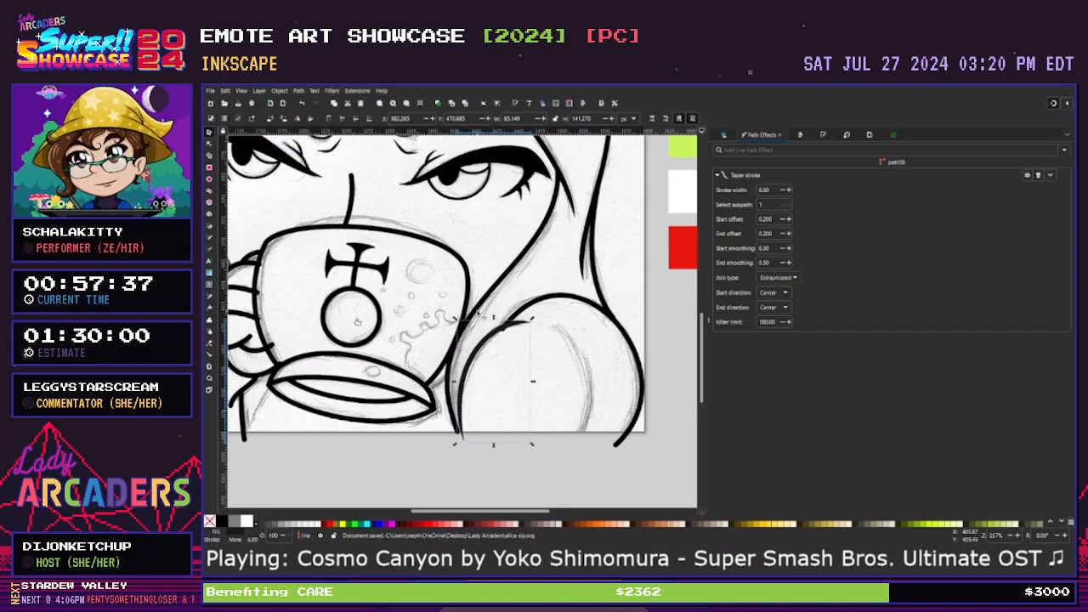
{"action": "left_click", "coordinate": [482, 317], "text": "ctrl"}
{"action": "left_click", "coordinate": [297, 120]}
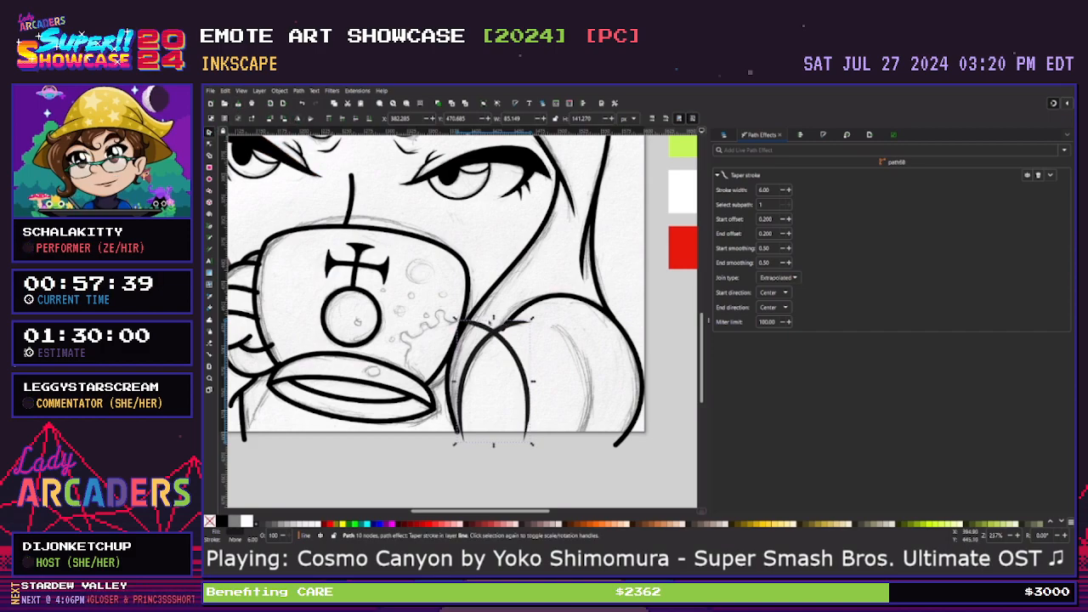
{"action": "left_click_drag", "start_coordinate": [516, 363], "coordinate": [605, 370]}
Rotate and reposition the flipped copy so it follows the sketched inner right curve of the arch
{"action": "left_click", "coordinate": [619, 406]}
{"action": "left_click_drag", "start_coordinate": [622, 326], "coordinate": [628, 339]}
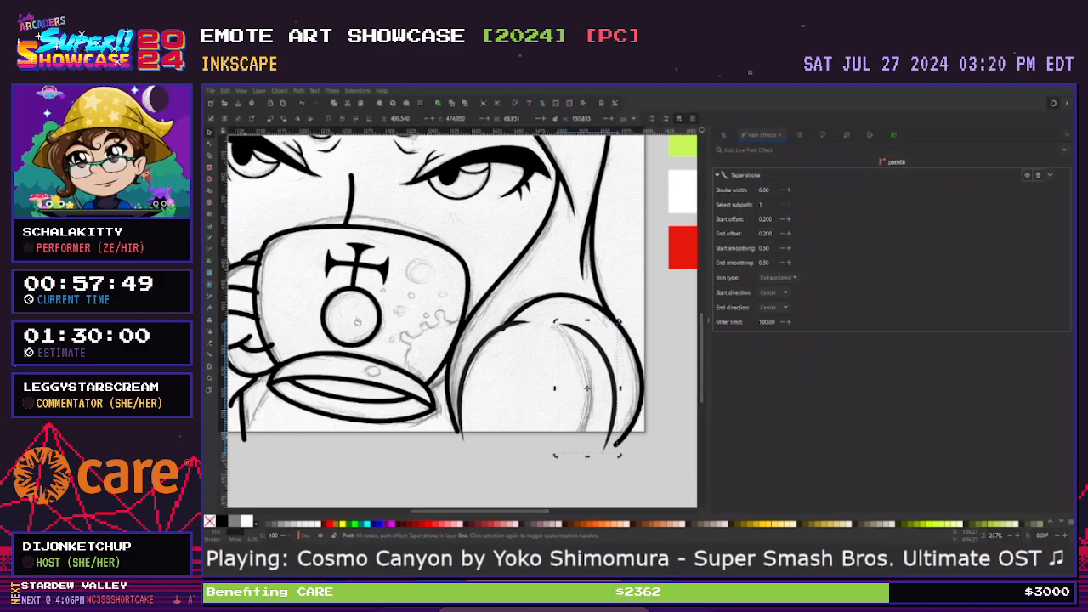
{"action": "left_click_drag", "start_coordinate": [612, 366], "coordinate": [599, 374]}
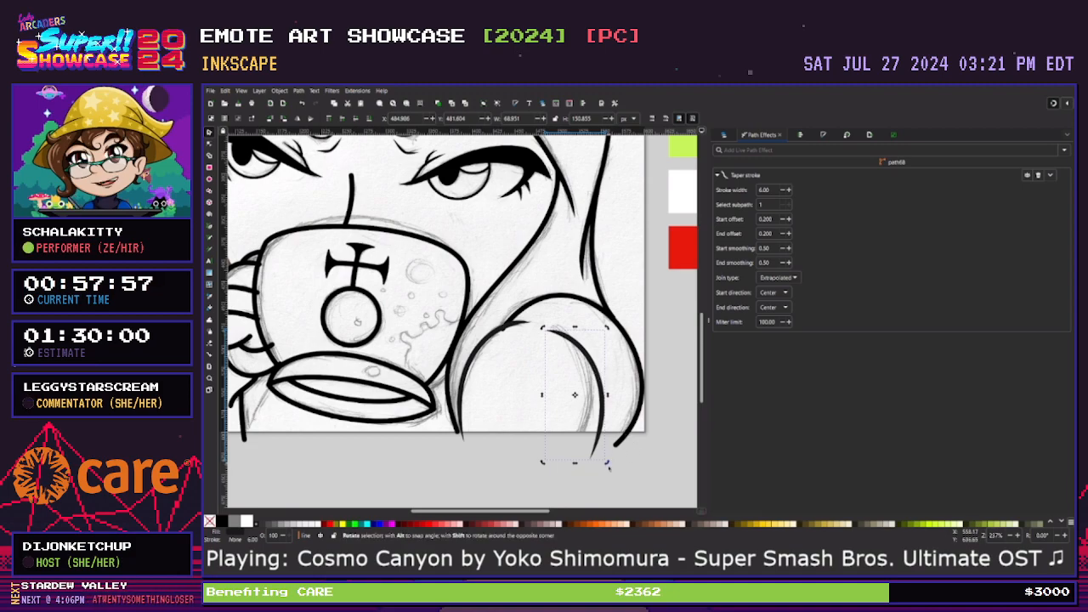
{"action": "left_click_drag", "start_coordinate": [607, 460], "coordinate": [581, 472]}
{"action": "left_click_drag", "start_coordinate": [578, 358], "coordinate": [584, 353]}
Apply a Taper stroke effect to the large outer arch and shift its left start node slightly outward
{"action": "left_click", "coordinate": [527, 306]}
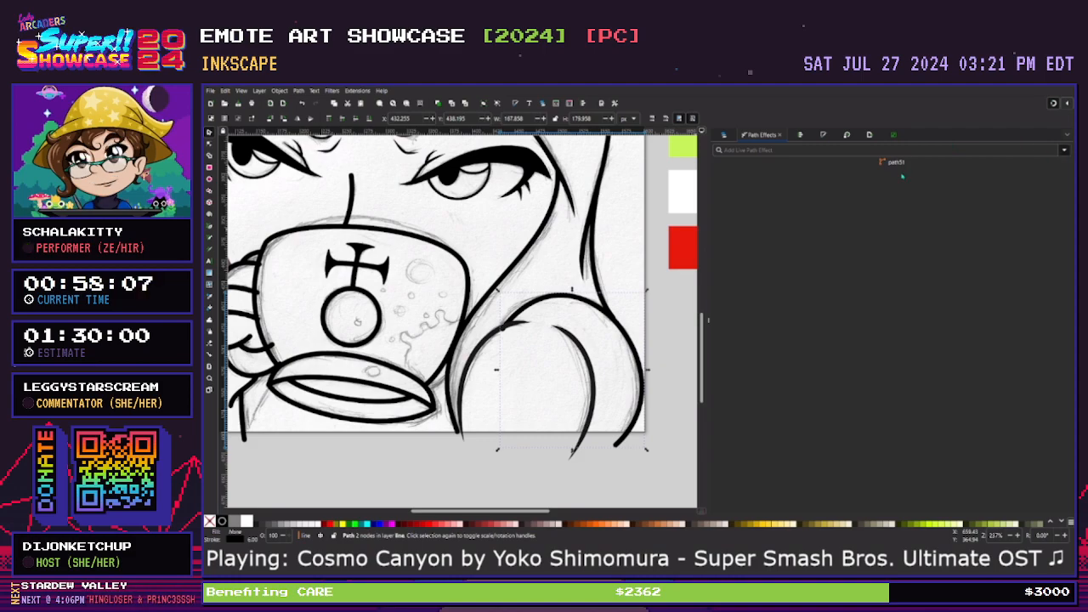
{"action": "key", "text": "ctrl+7"}
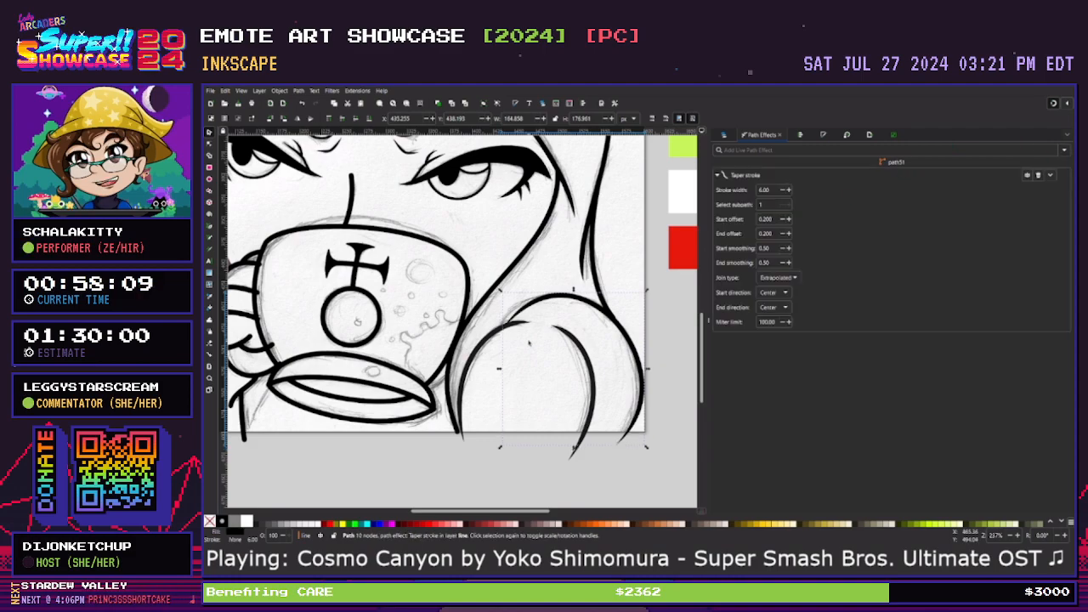
{"action": "key", "text": "n"}
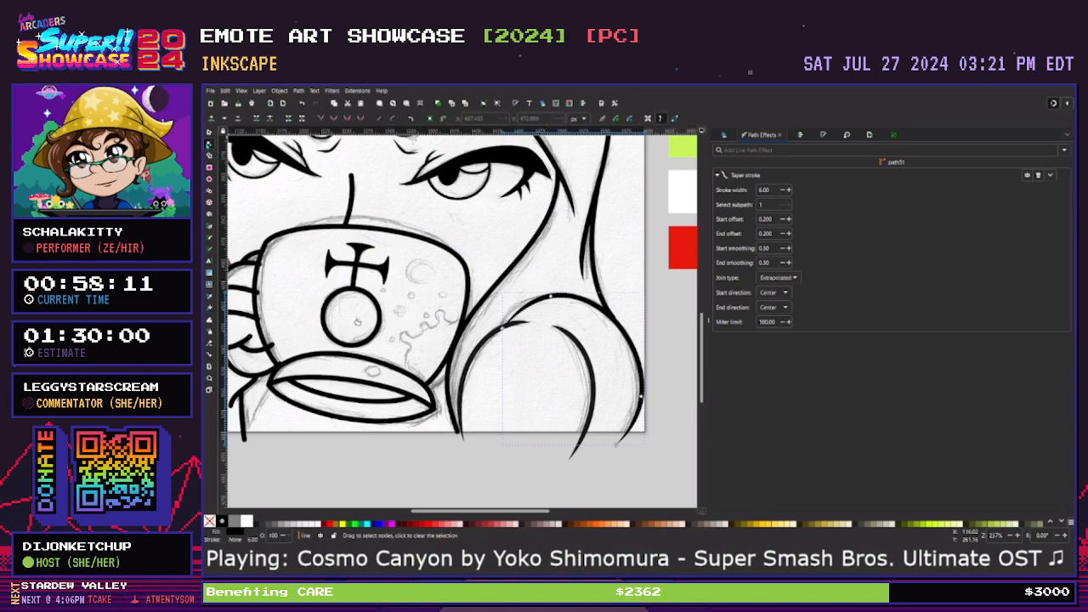
{"action": "left_click", "coordinate": [503, 328]}
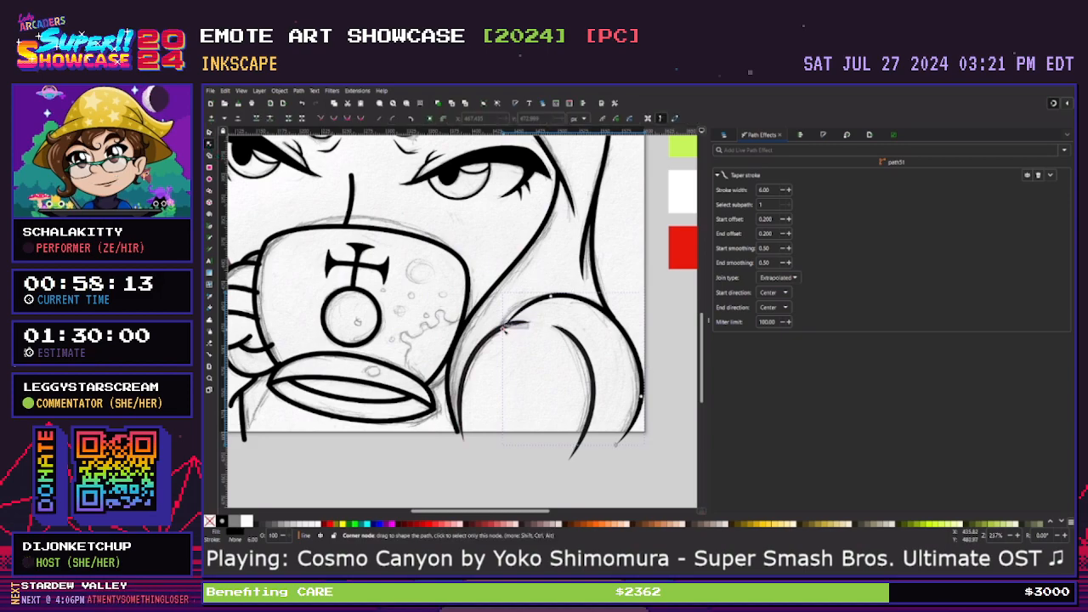
{"action": "left_click_drag", "start_coordinate": [504, 328], "coordinate": [496, 327]}
{"action": "left_click_drag", "start_coordinate": [694, 374], "coordinate": [690, 375]}
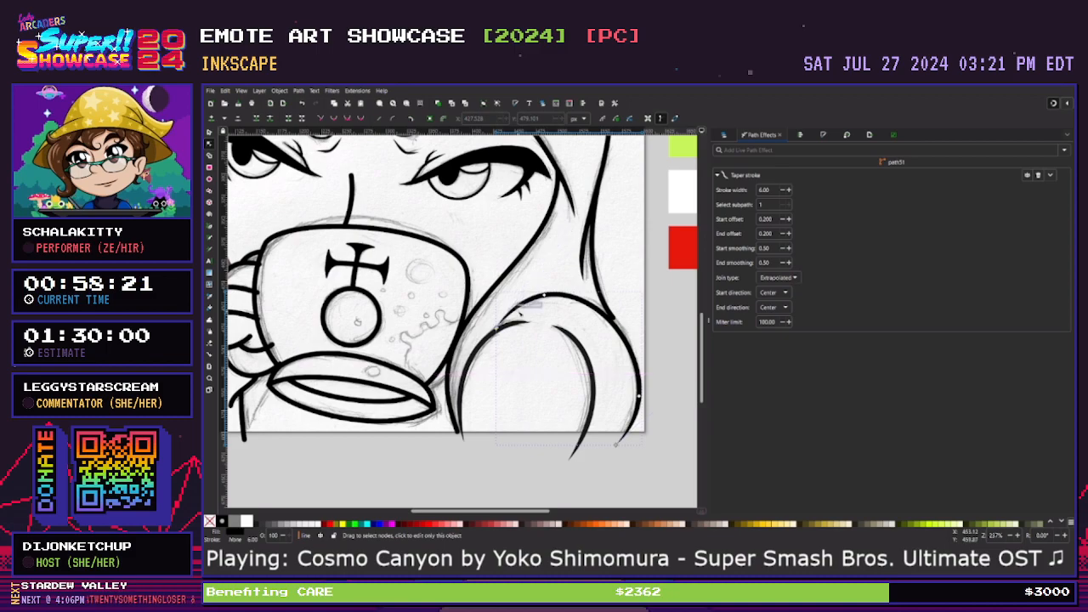
Move the outer arch's left start node slightly down and outward and adjust both curve handles to match the sketch
{"action": "left_click", "coordinate": [498, 327]}
{"action": "left_click_drag", "start_coordinate": [498, 326], "coordinate": [494, 333]}
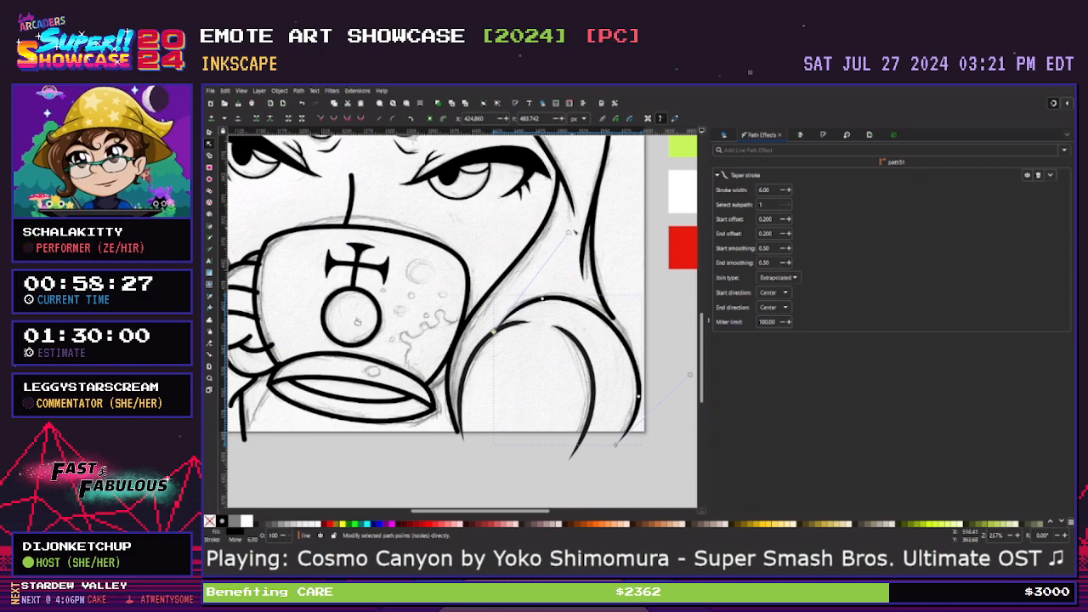
{"action": "left_click_drag", "start_coordinate": [569, 231], "coordinate": [575, 226]}
{"action": "left_click_drag", "start_coordinate": [691, 374], "coordinate": [692, 369]}
{"action": "left_click", "coordinate": [668, 337]}
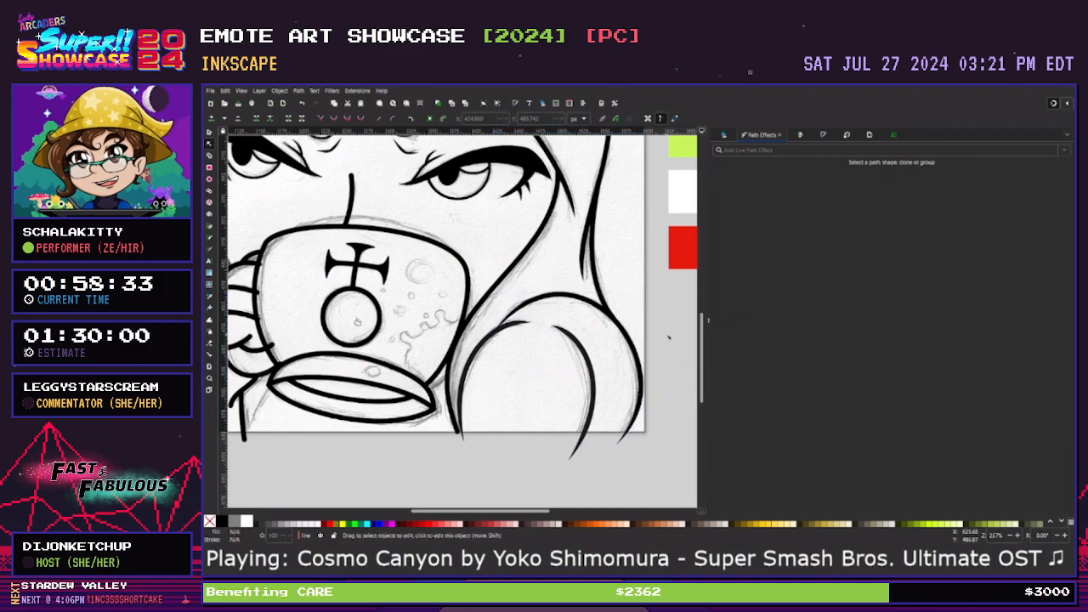
Shorten the outer arch's tapers to a start offset of 0.131 and an end offset of 0.196
{"action": "left_click", "coordinate": [636, 345]}
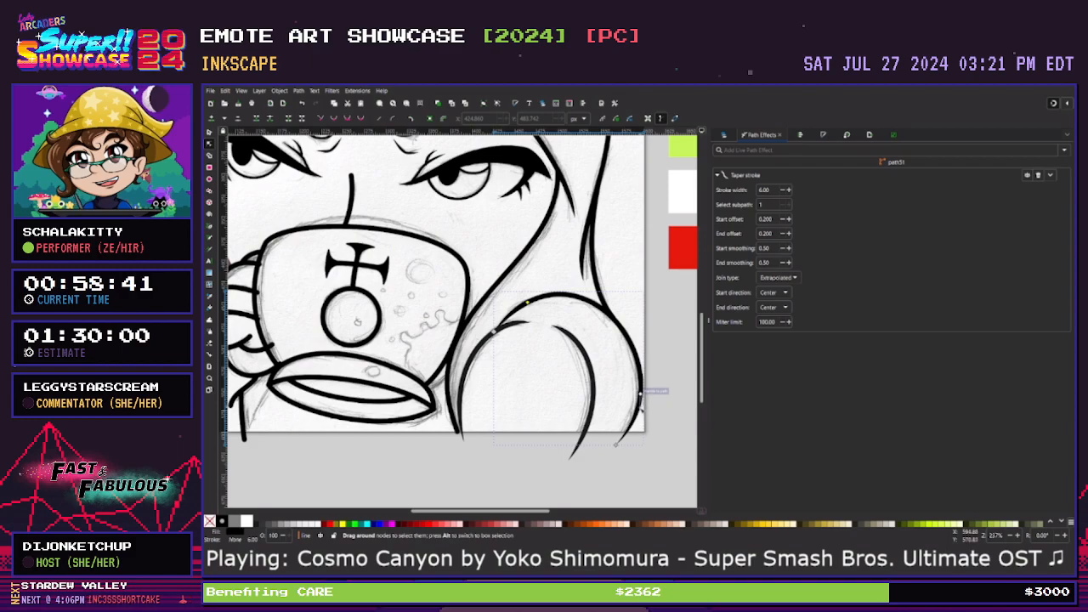
{"action": "left_click_drag", "start_coordinate": [641, 393], "coordinate": [631, 424]}
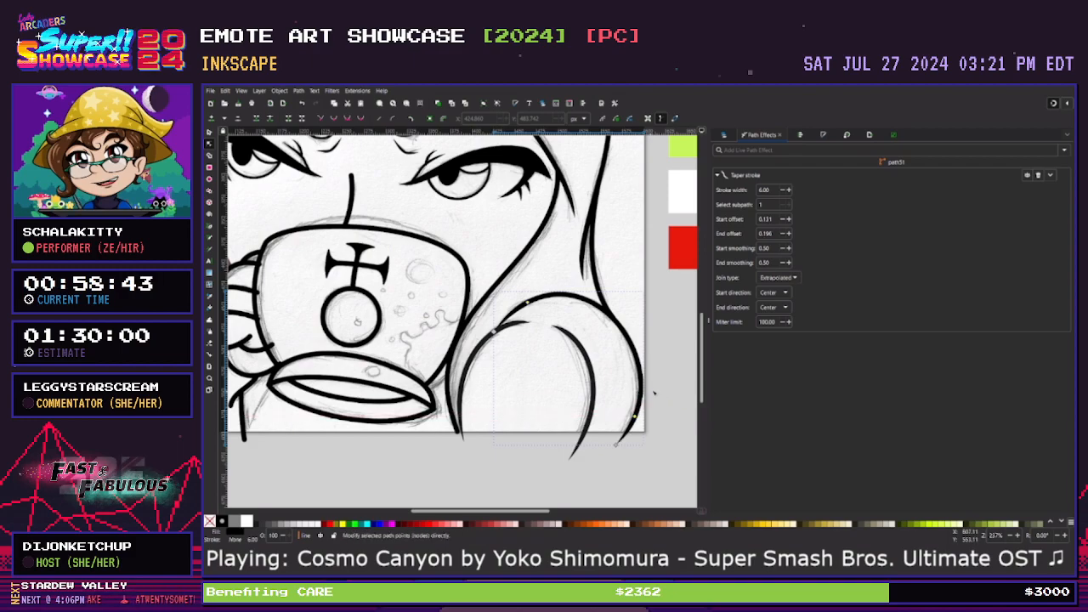
{"action": "left_click", "coordinate": [656, 391]}
Apply a Taper stroke effect to the short hair line meeting the outer arch, adjust its taper and save the drawing
{"action": "scroll", "coordinate": [636, 367], "scroll_direction": "up", "scroll_amount": 3}
{"action": "left_click", "coordinate": [611, 345]}
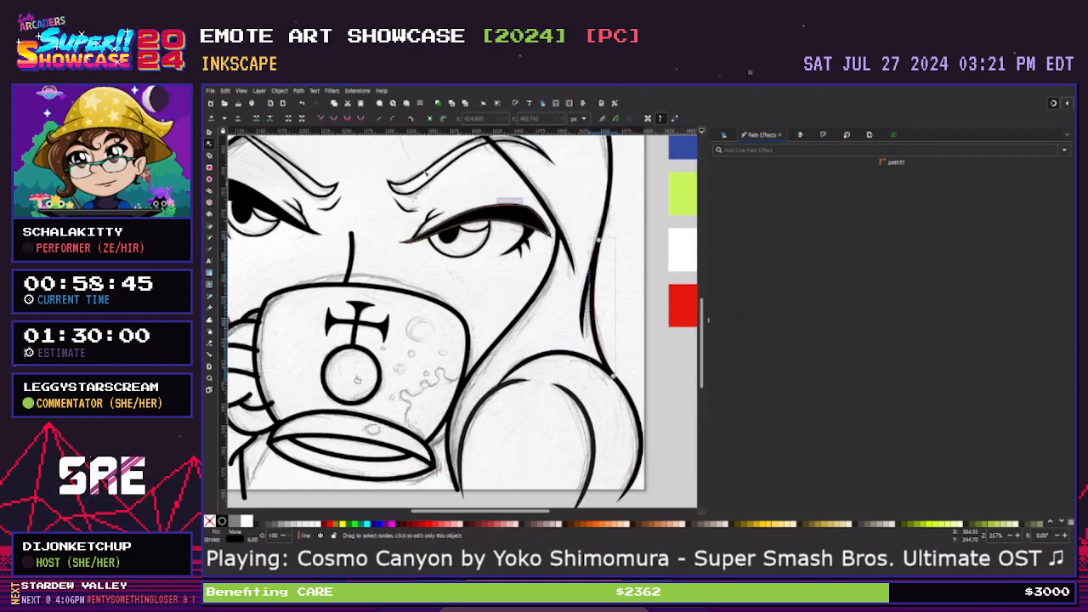
{"action": "key", "text": "ctrl+s"}
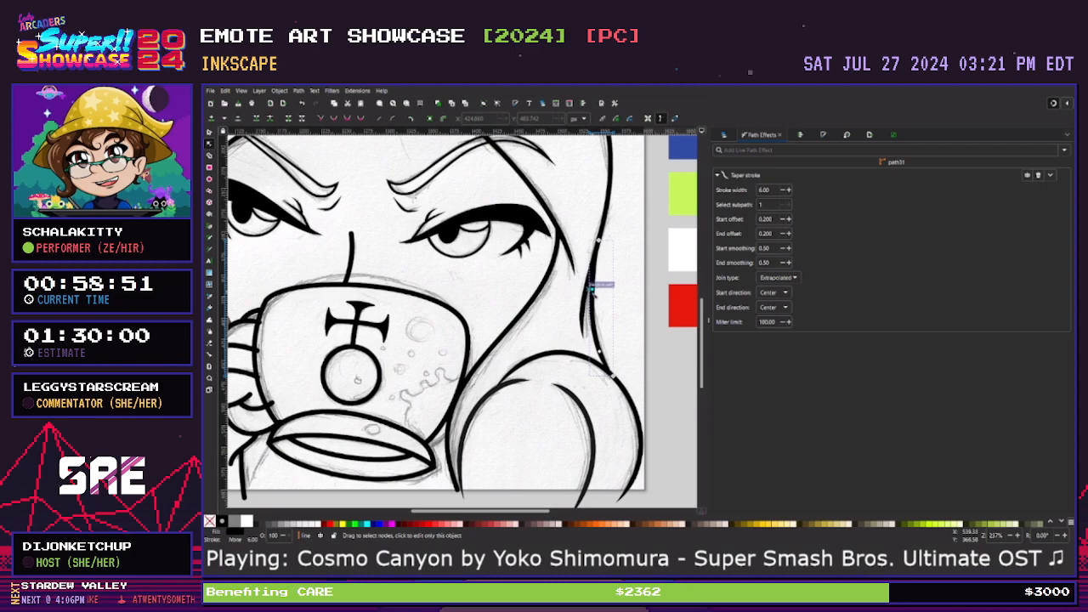
{"action": "left_click_drag", "start_coordinate": [599, 315], "coordinate": [601, 338]}
{"action": "left_click", "coordinate": [583, 314]}
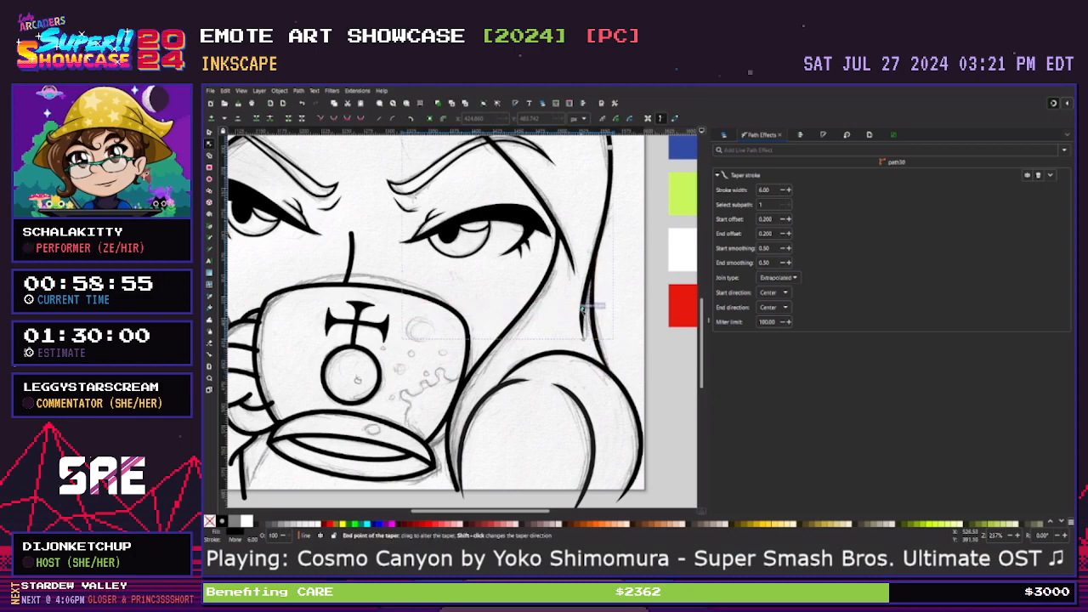
{"action": "left_click", "coordinate": [622, 277]}
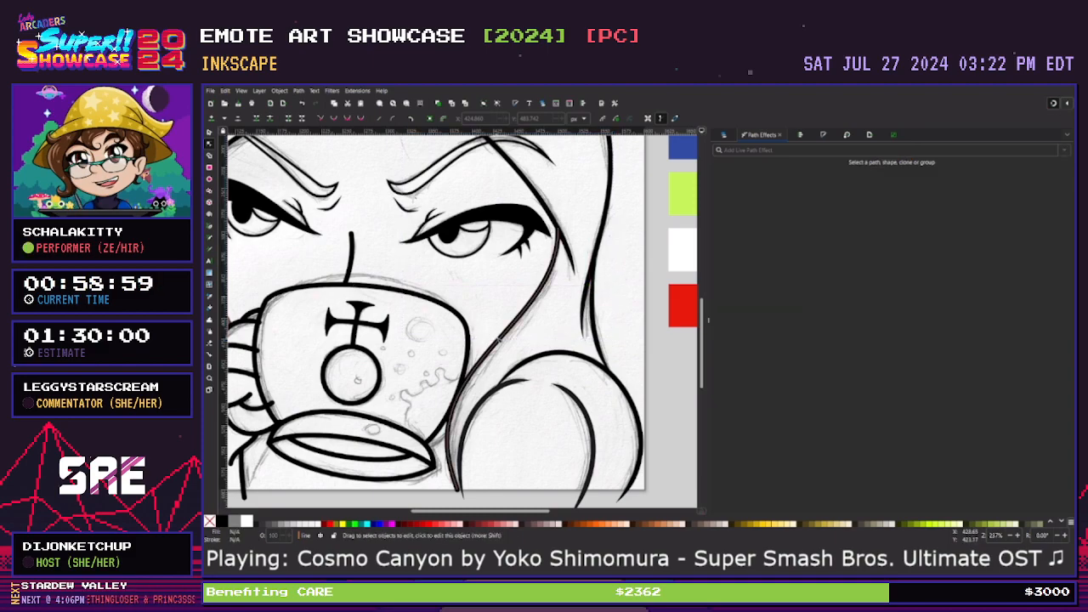
{"action": "key", "text": "ctrl+s"}
Apply a Taper stroke effect to the face contour running down beside the cup and extend its bottom end slightly
{"action": "left_click", "coordinate": [525, 308]}
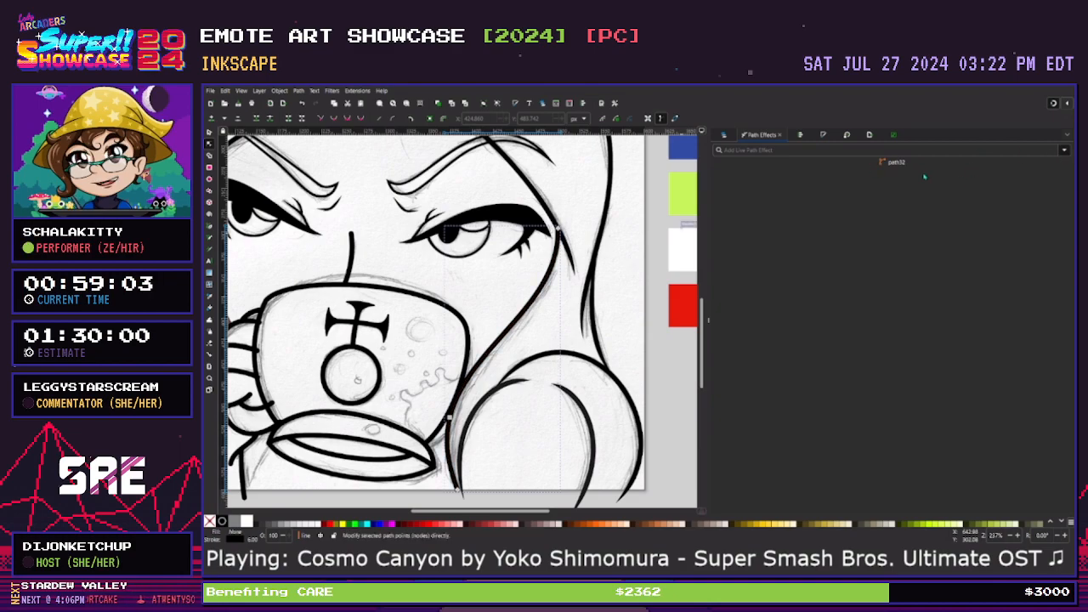
{"action": "key", "text": "ctrl+7"}
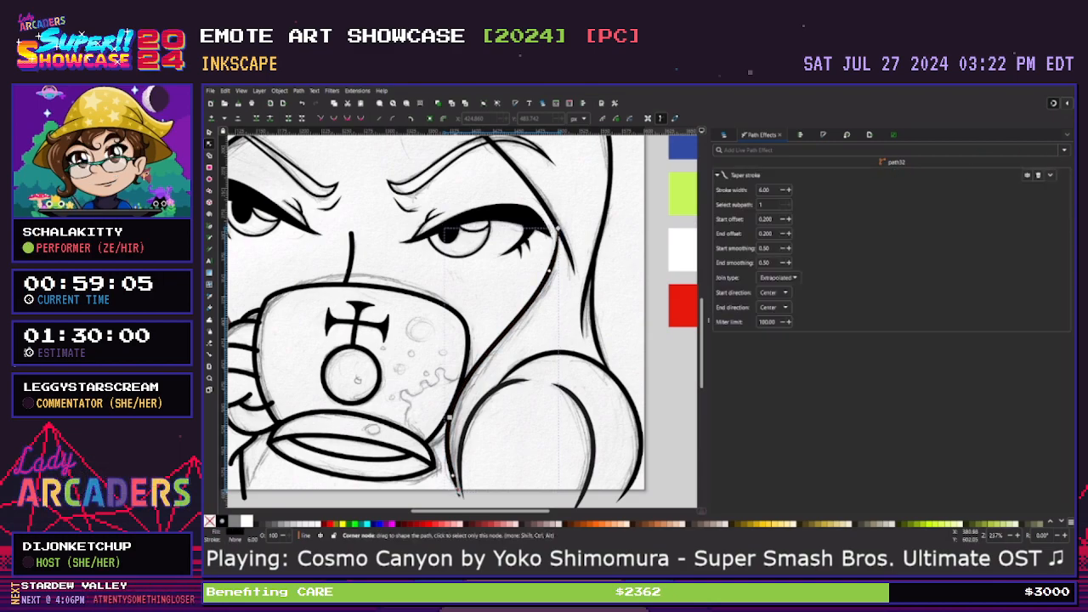
{"action": "left_click_drag", "start_coordinate": [460, 491], "coordinate": [456, 495]}
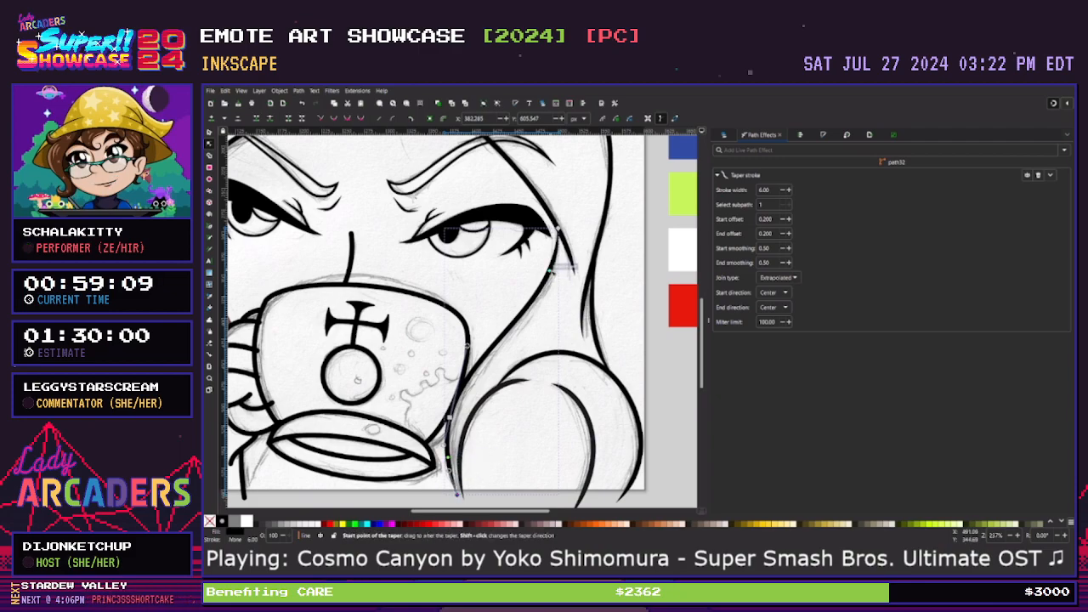
{"action": "left_click", "coordinate": [587, 311]}
{"action": "left_click", "coordinate": [587, 311]}
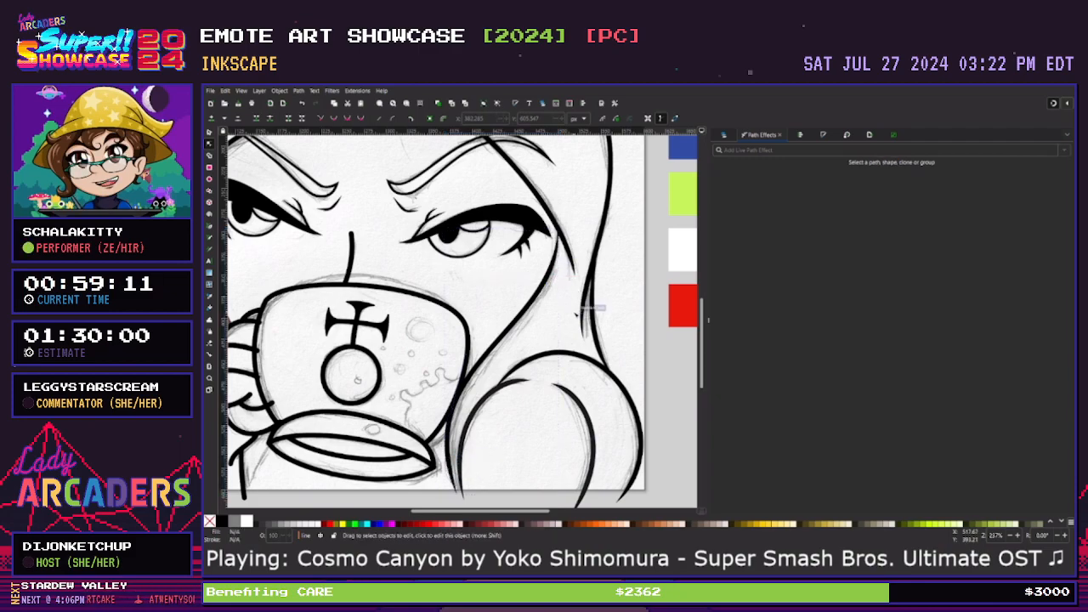
Add a new layer named color directly beneath the line layer
{"action": "key", "text": "minus"}
{"action": "key", "text": "minus"}
{"action": "scroll", "coordinate": [575, 315], "scroll_direction": "up", "scroll_amount": 1}
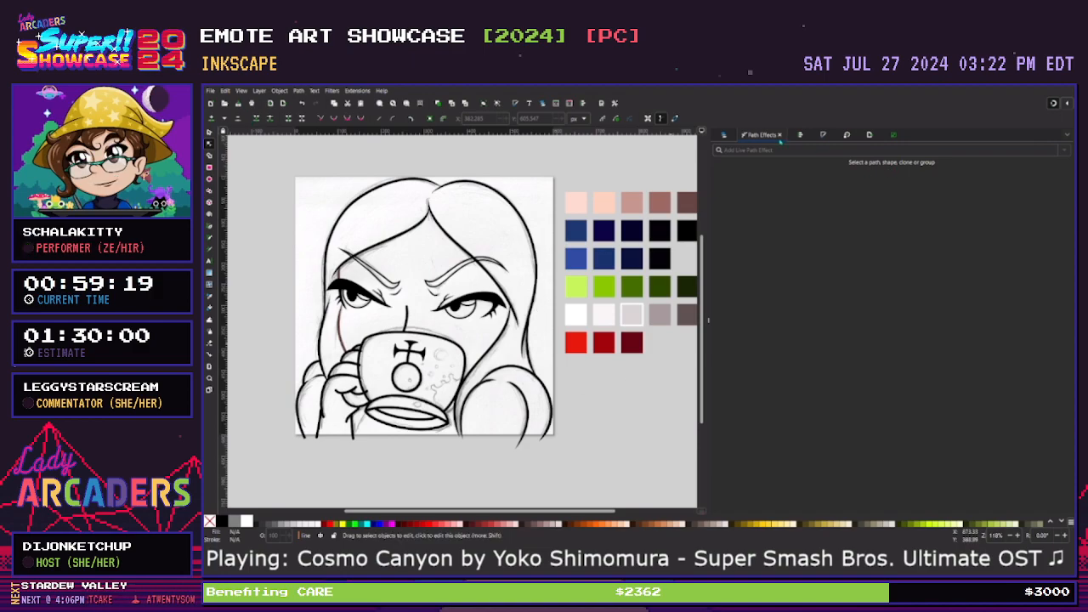
{"action": "left_click", "coordinate": [724, 135]}
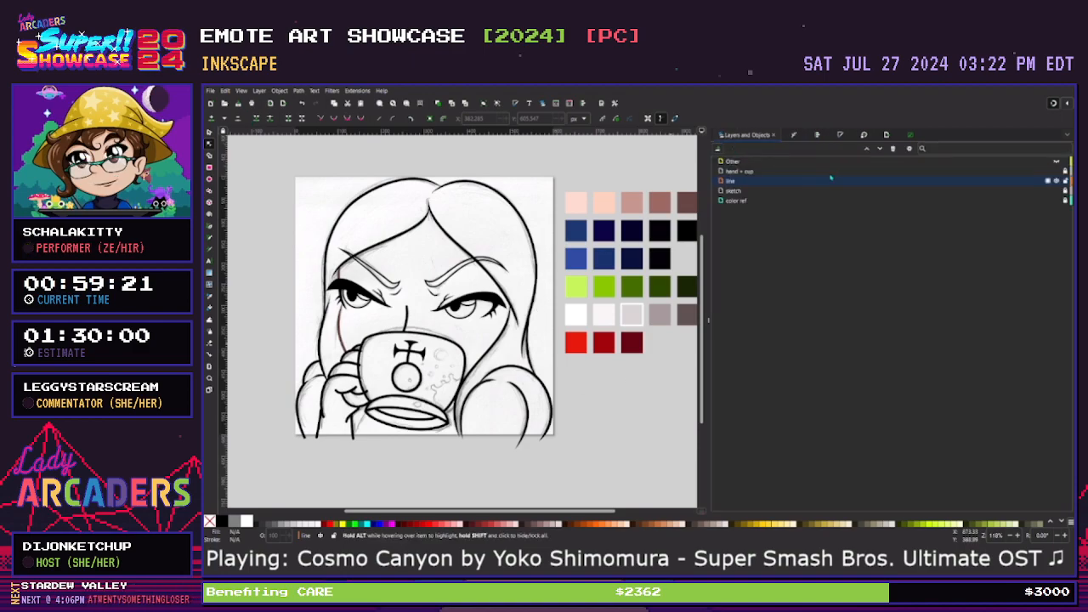
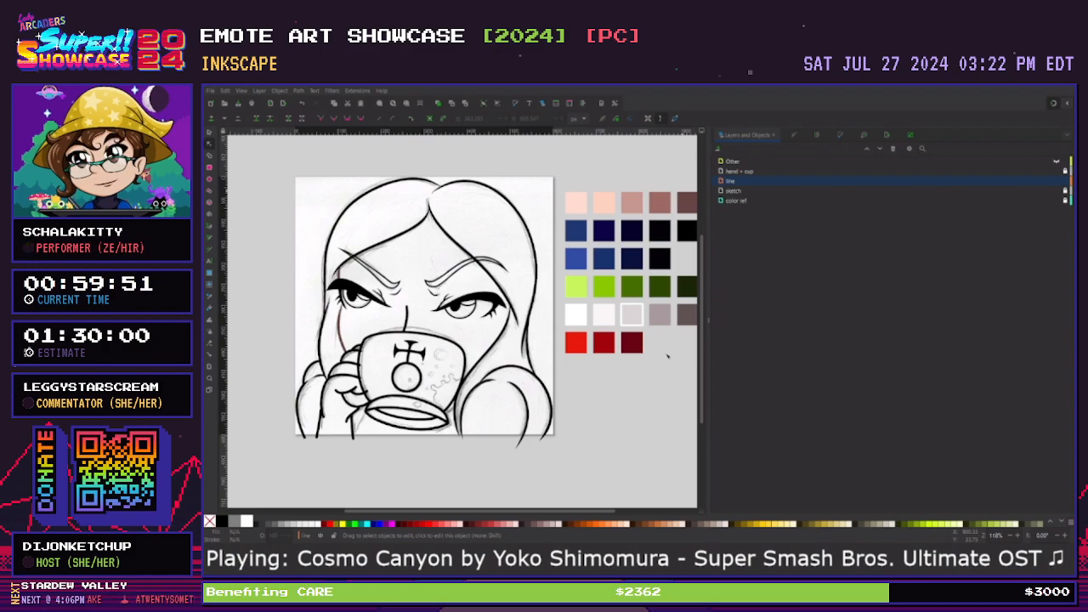
{"action": "key", "text": "Return"}
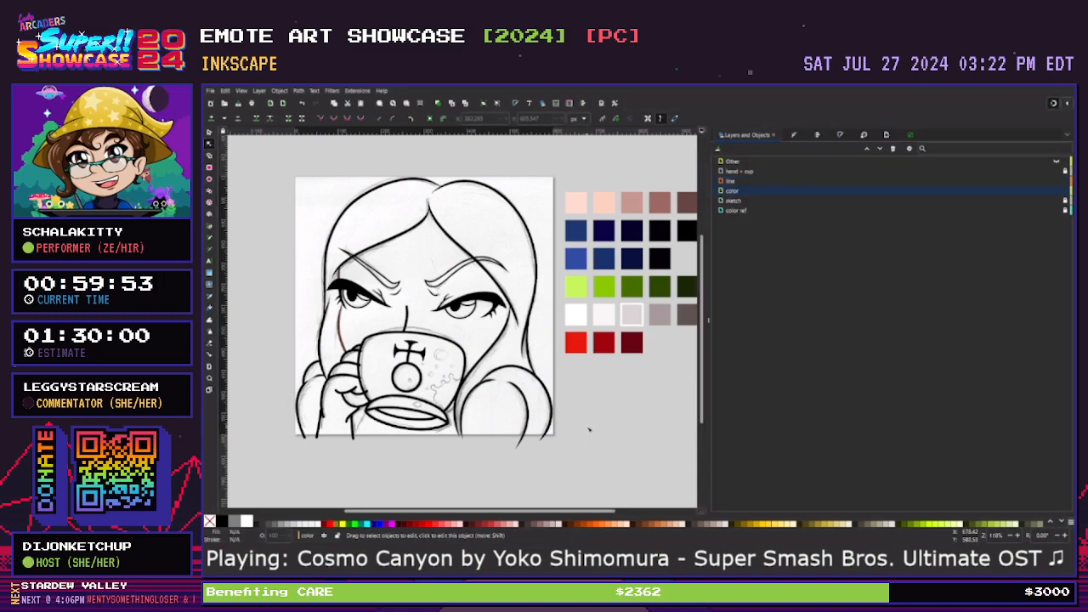
Recolor the outline of the iris in the eye above the cup's plain side with the darkest green palette swatch
{"action": "left_click_drag", "start_coordinate": [556, 511], "coordinate": [566, 511]}
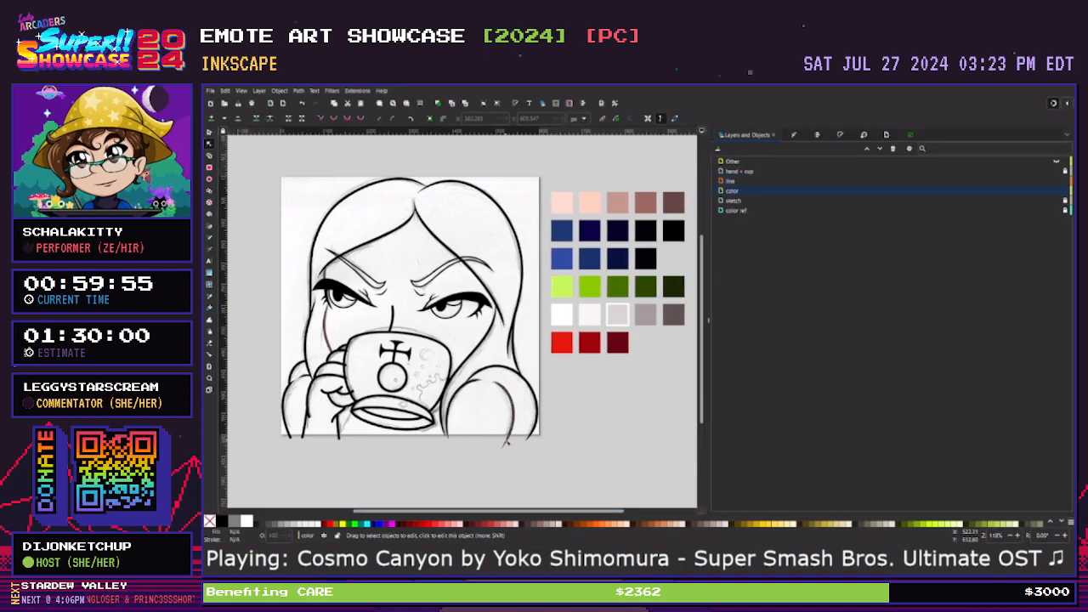
{"action": "key", "text": "plus"}
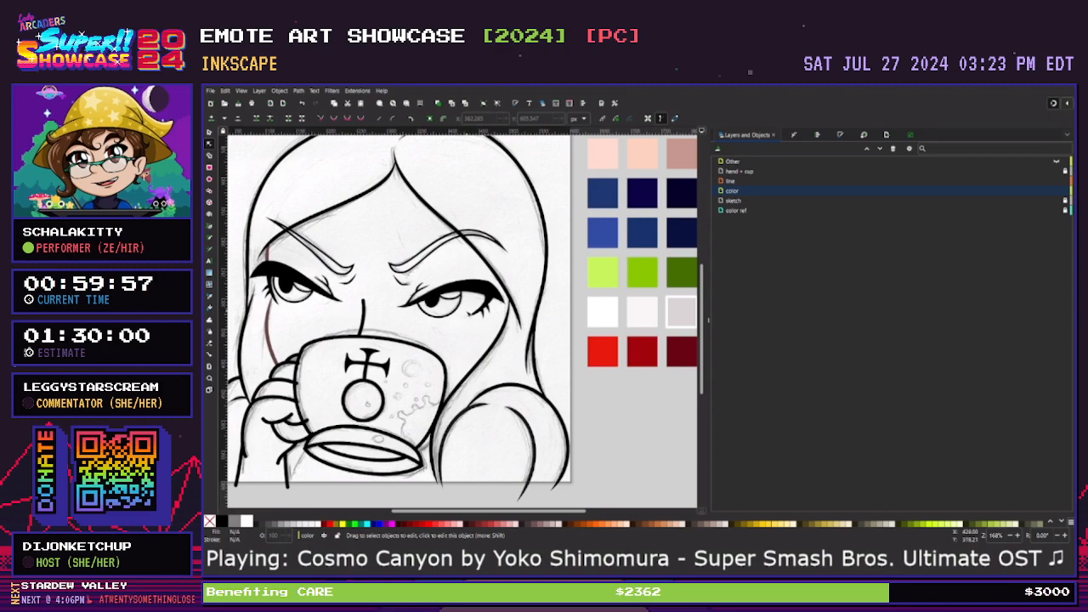
{"action": "left_click", "coordinate": [459, 302]}
{"action": "left_click_drag", "start_coordinate": [519, 511], "coordinate": [562, 511]}
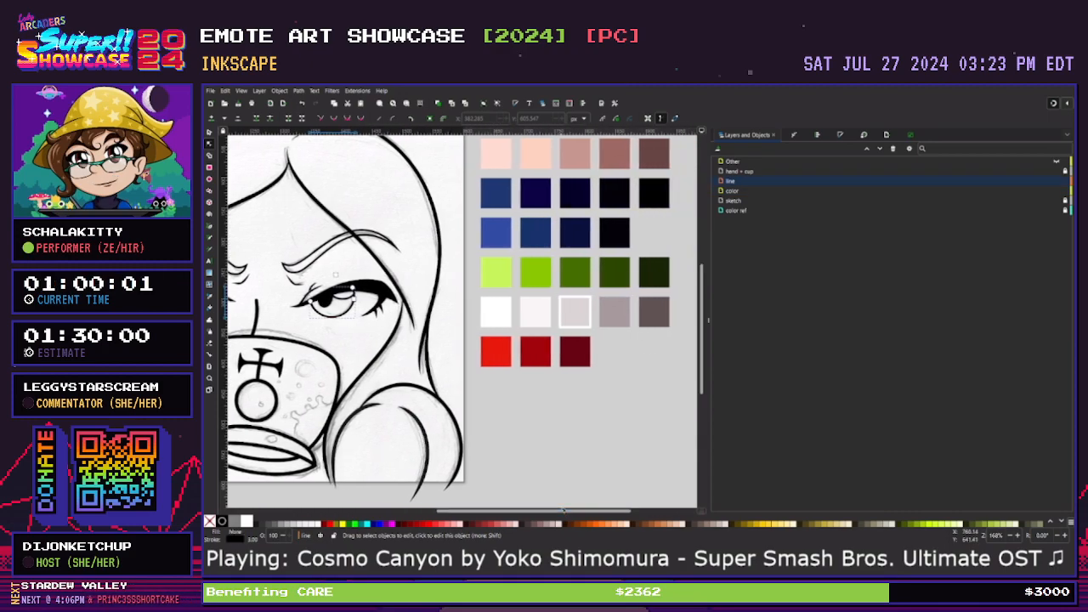
{"action": "key", "text": "d"}
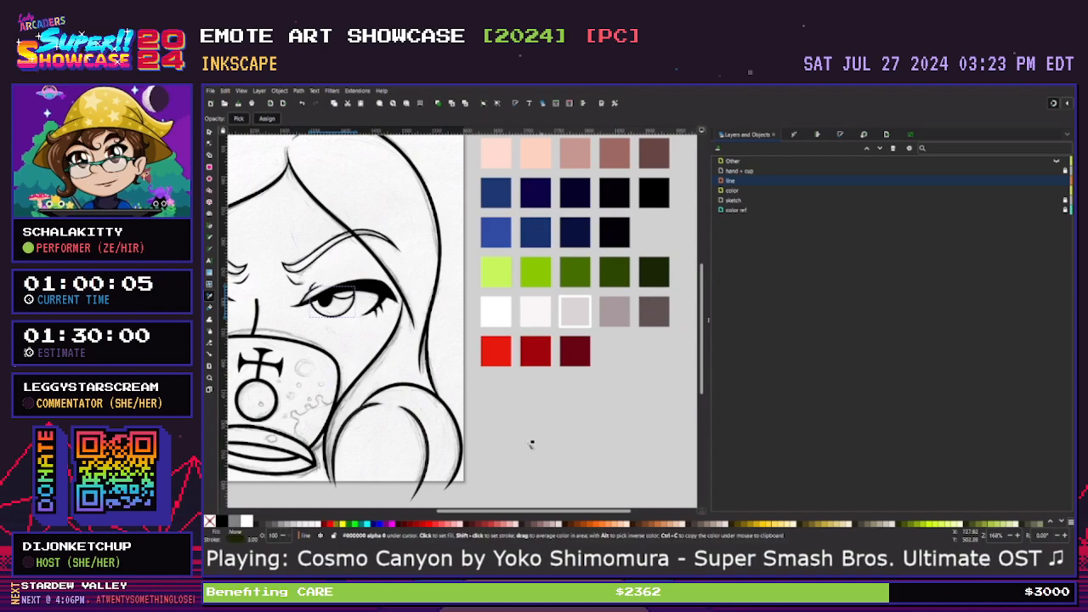
{"action": "left_click_drag", "start_coordinate": [501, 515], "coordinate": [451, 515]}
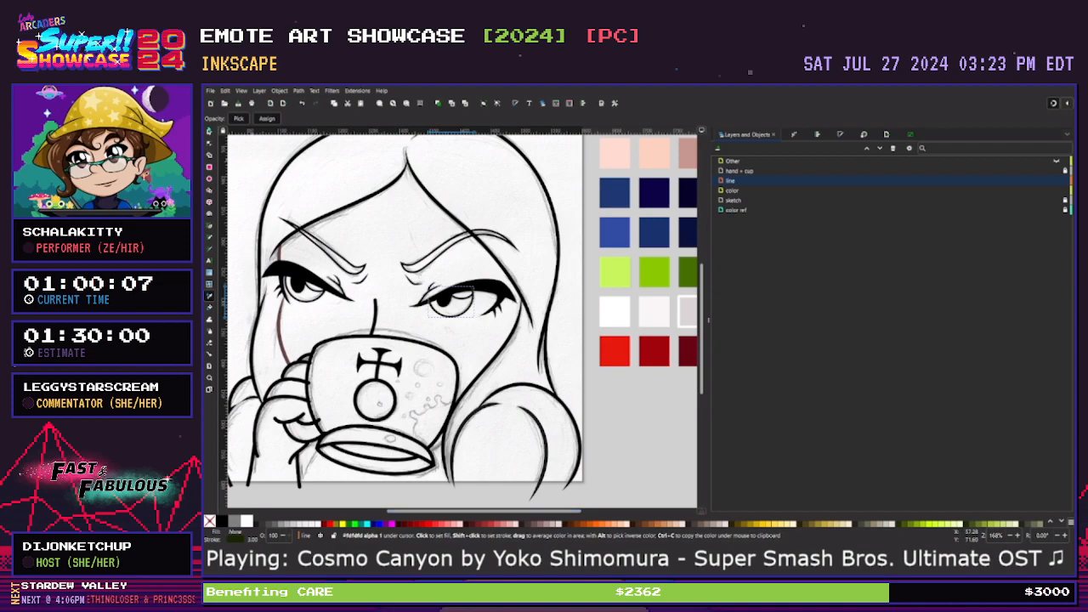
Recolor the iris outline of the eye nearest the cup-holding hand with the darkest green palette swatch
{"action": "left_click", "coordinate": [209, 132]}
{"action": "left_click", "coordinate": [280, 274]}
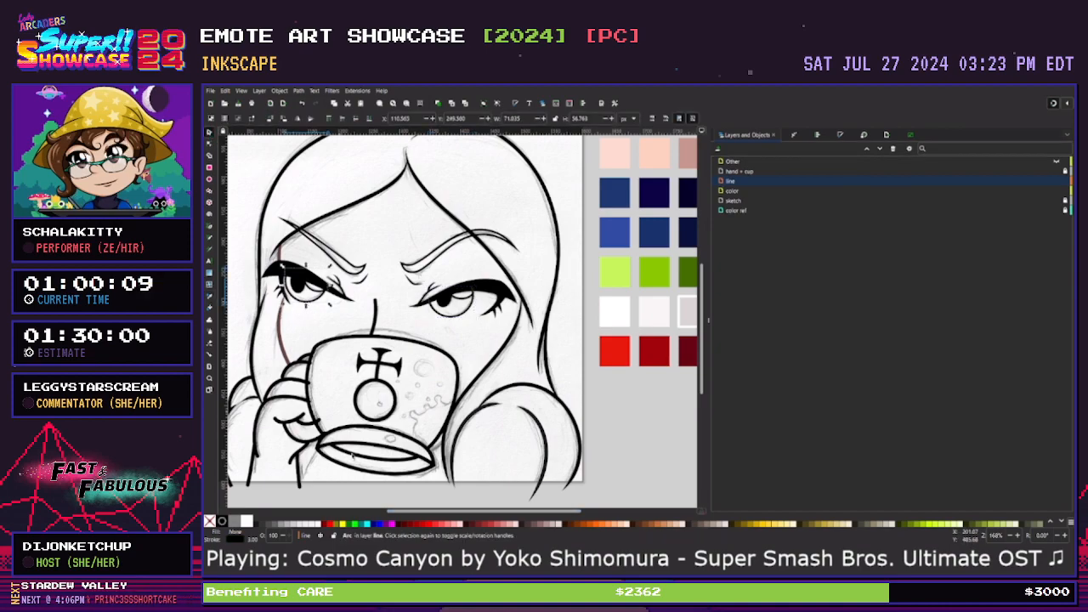
{"action": "left_click_drag", "start_coordinate": [395, 515], "coordinate": [447, 512]}
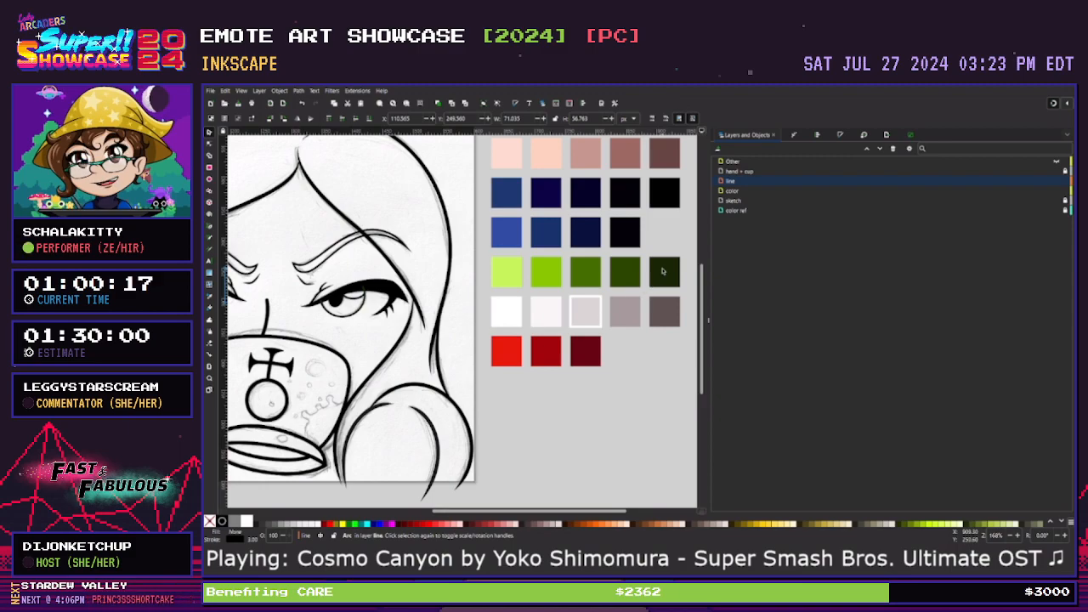
{"action": "key", "text": "d"}
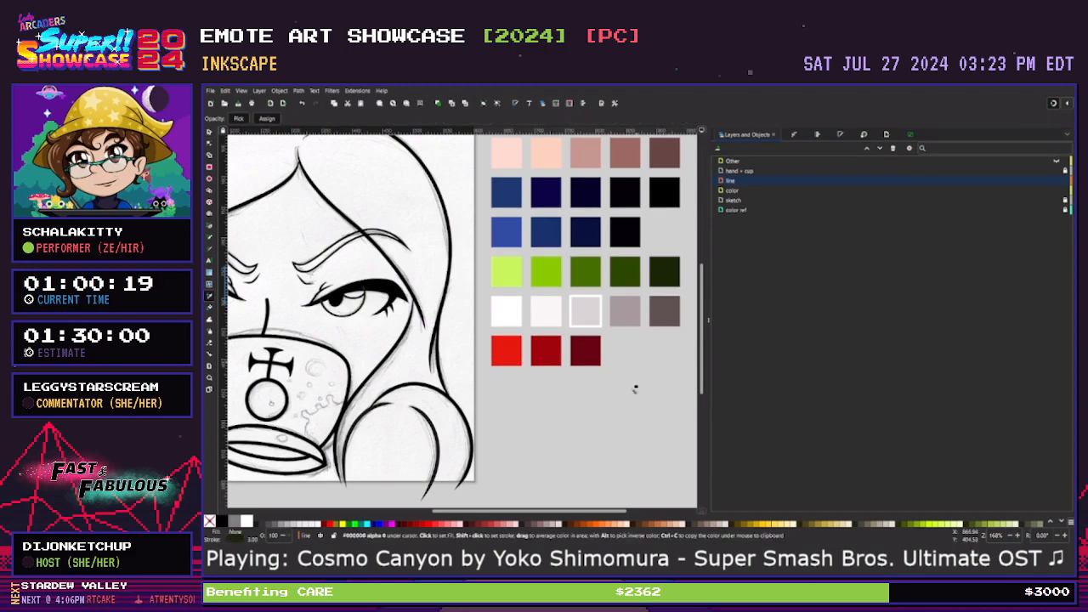
{"action": "left_click_drag", "start_coordinate": [569, 511], "coordinate": [511, 513]}
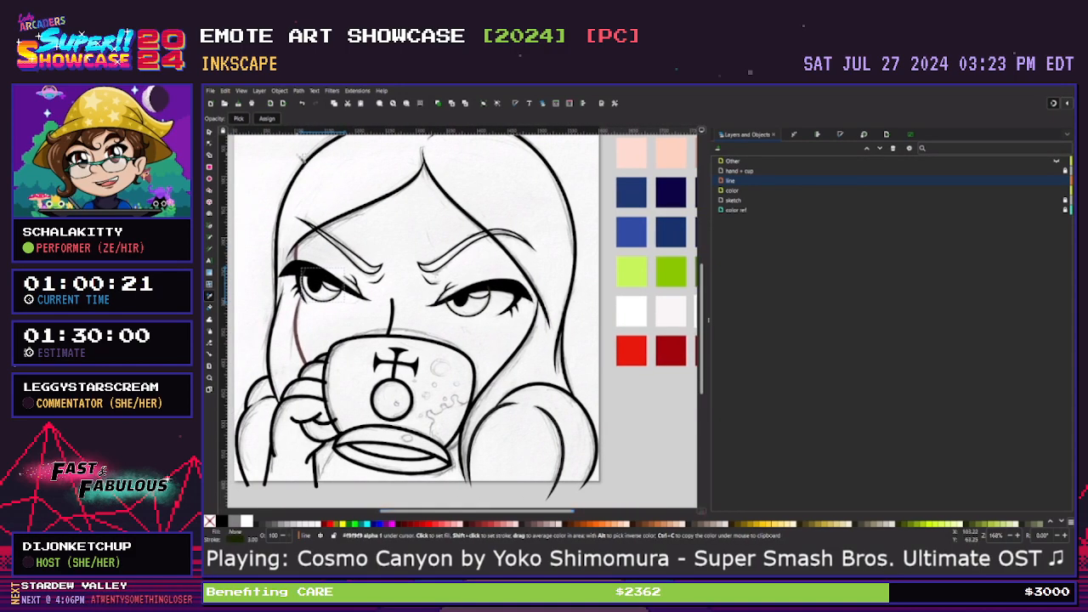
Send the dark green iris outline of the eye farther from the hand behind the thick black upper eyelid shape
{"action": "left_click", "coordinate": [210, 134]}
{"action": "left_click", "coordinate": [488, 330]}
{"action": "key", "text": "plus"}
{"action": "key", "text": "plus"}
{"action": "key", "text": "plus"}
{"action": "scroll", "coordinate": [488, 329], "scroll_direction": "up", "scroll_amount": 2}
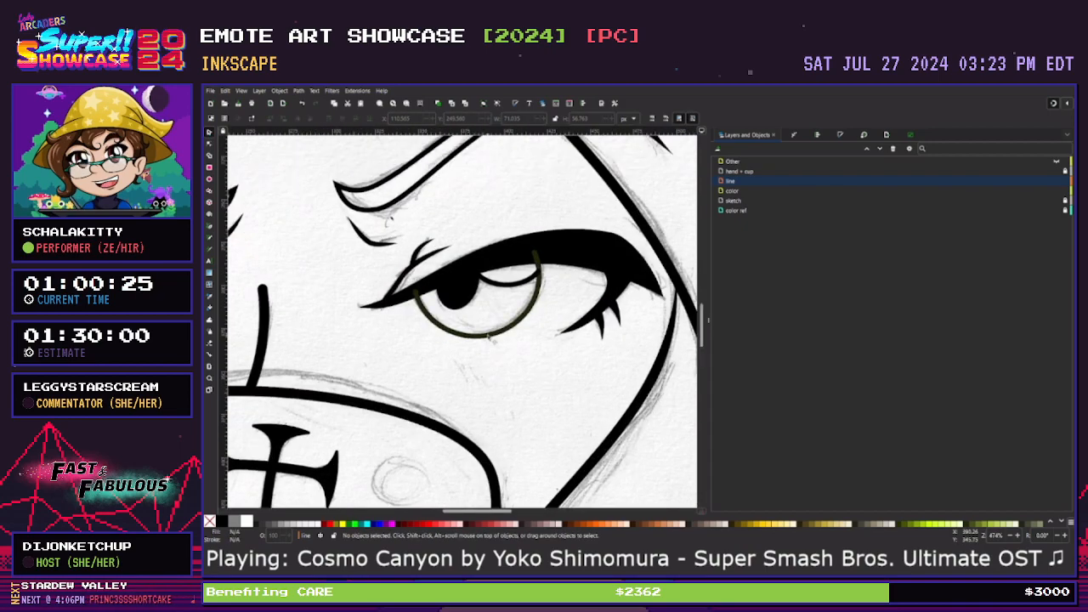
{"action": "key", "text": "plus"}
{"action": "left_click", "coordinate": [569, 336]}
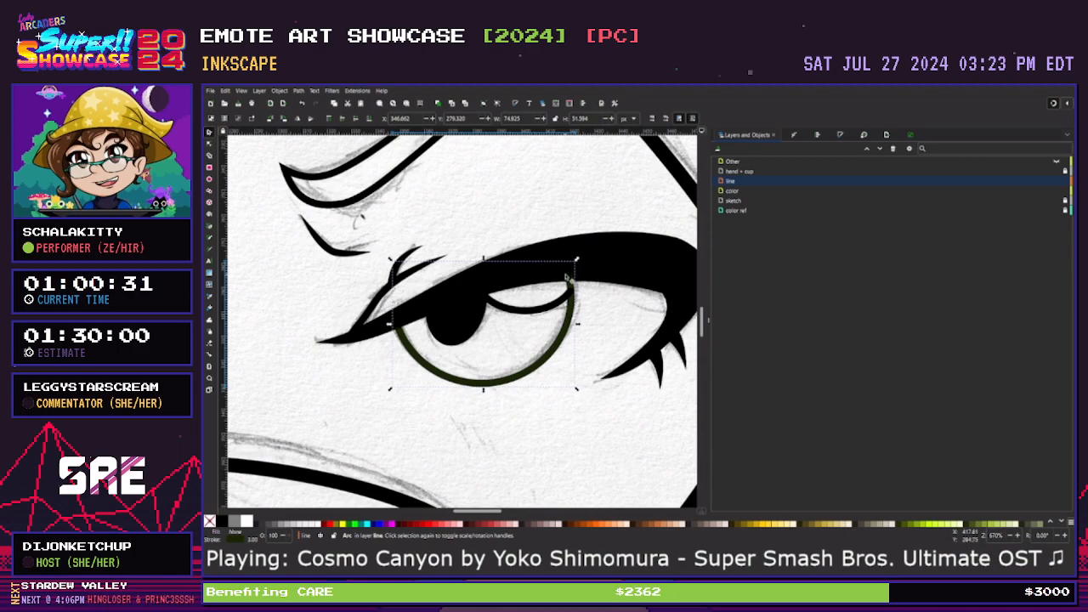
{"action": "left_click", "coordinate": [599, 318]}
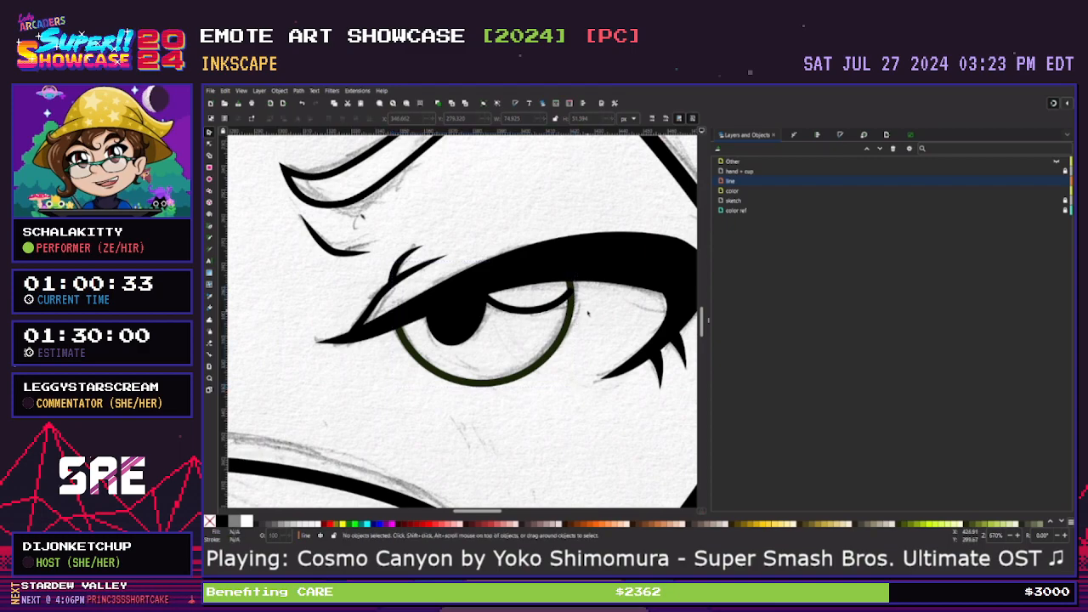
{"action": "left_click", "coordinate": [551, 309]}
{"action": "left_click", "coordinate": [568, 398]}
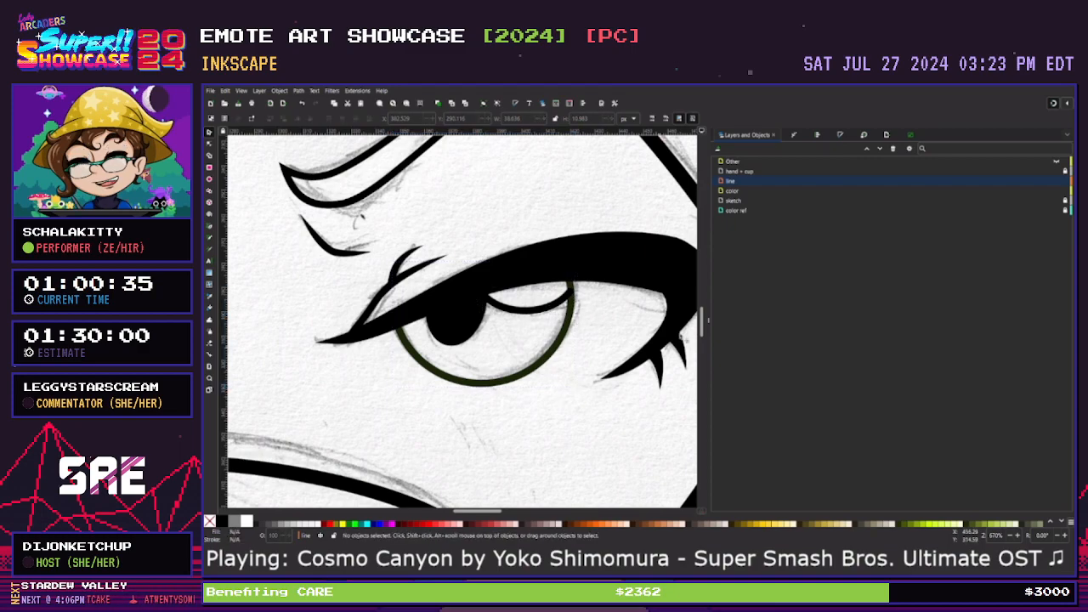
Lock the line layer and pick the bright green palette swatch, second in the green row, as the fill color
{"action": "left_click", "coordinate": [1064, 181]}
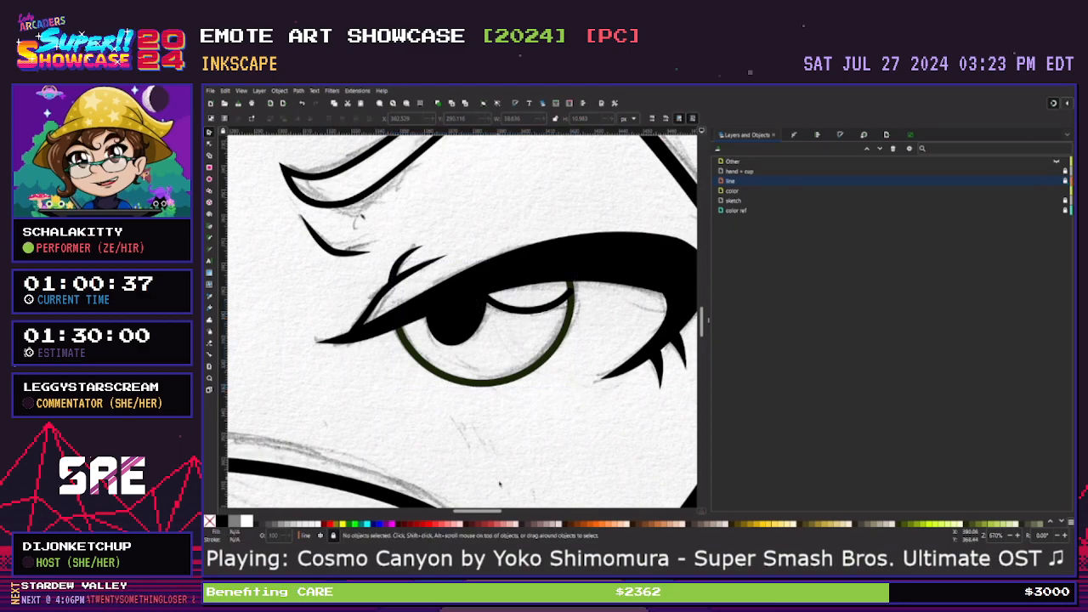
{"action": "key", "text": "minus"}
{"action": "left_click_drag", "start_coordinate": [504, 514], "coordinate": [584, 514]}
{"action": "key", "text": "minus"}
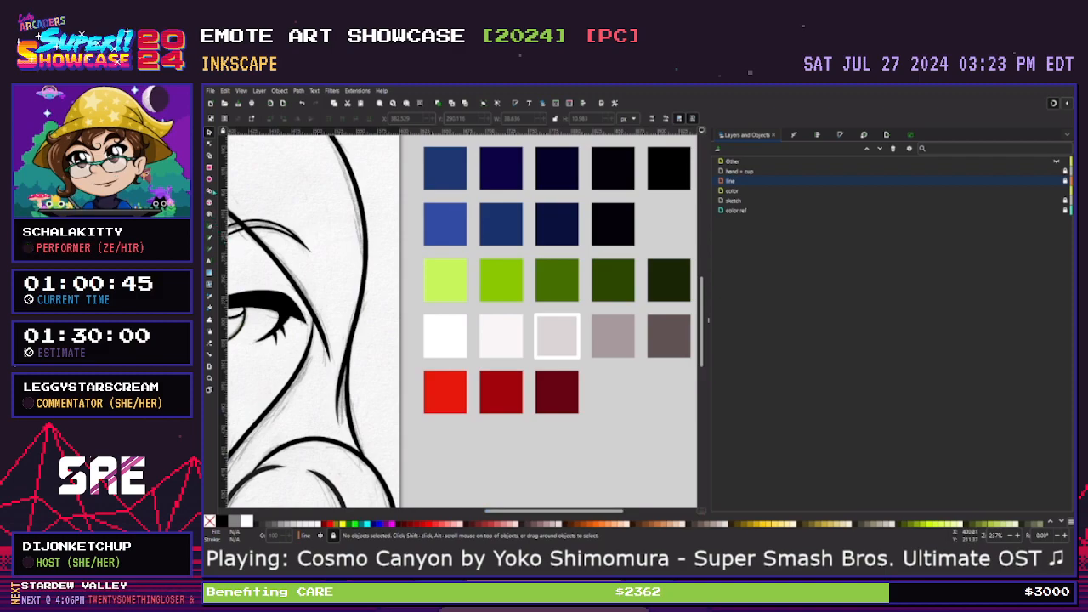
{"action": "key", "text": "d"}
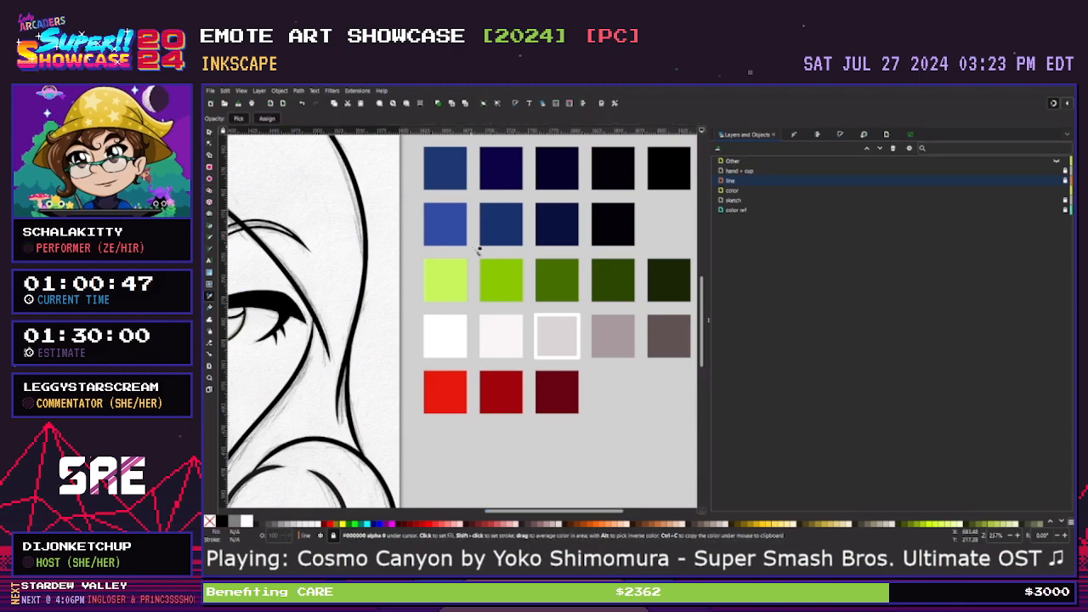
{"action": "left_click_drag", "start_coordinate": [592, 511], "coordinate": [514, 511]}
{"action": "key", "text": "plus"}
{"action": "key", "text": "plus"}
{"action": "key", "text": "plus"}
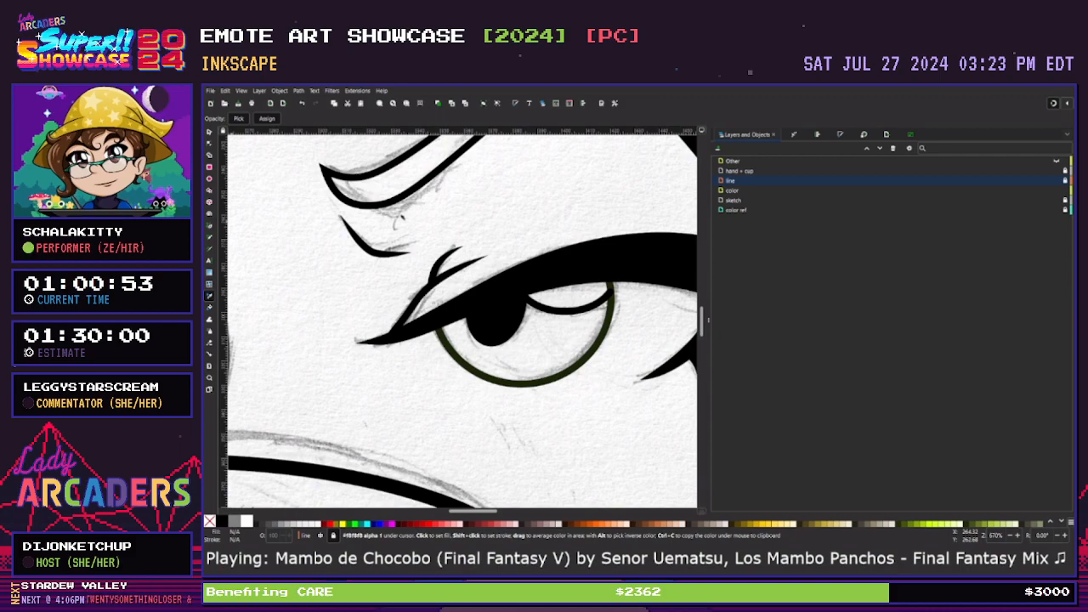
Make the color layer the active drawing layer
{"action": "key", "text": "b"}
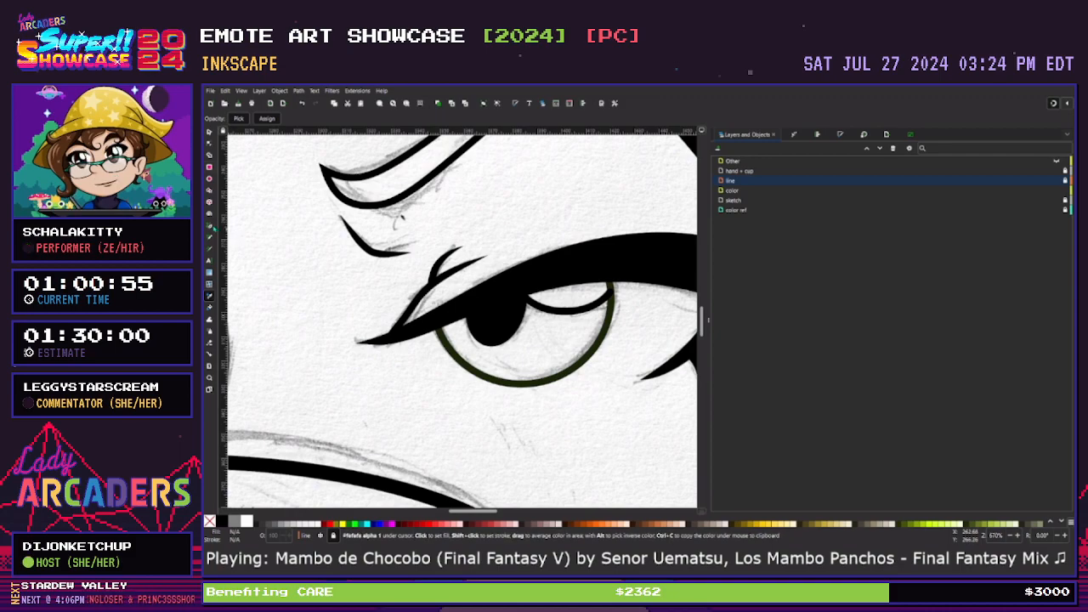
{"action": "left_click", "coordinate": [521, 296]}
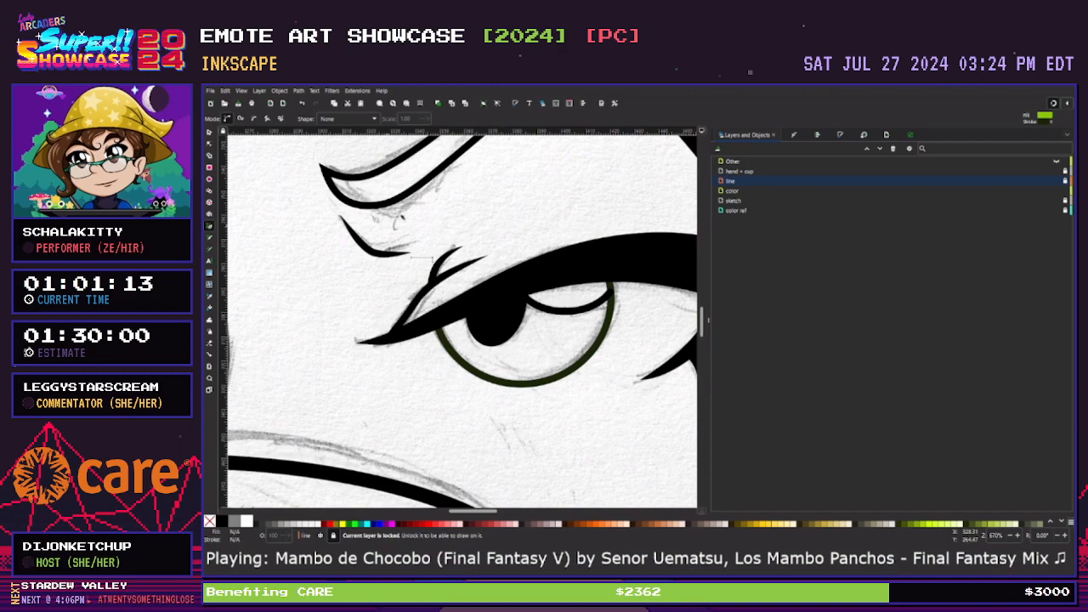
{"action": "left_click", "coordinate": [209, 131]}
{"action": "left_click", "coordinate": [1030, 191]}
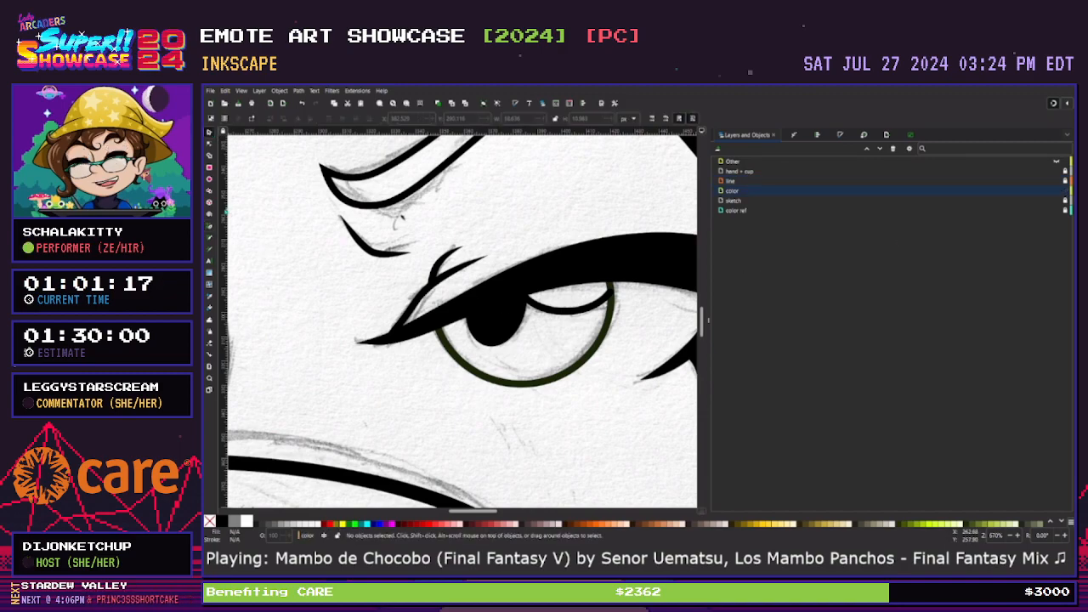
Draw a closed bright green iris shape about 72 by 39 px with the Pen tool, following the highlight's lower edge and the iris outline
{"action": "key", "text": "b"}
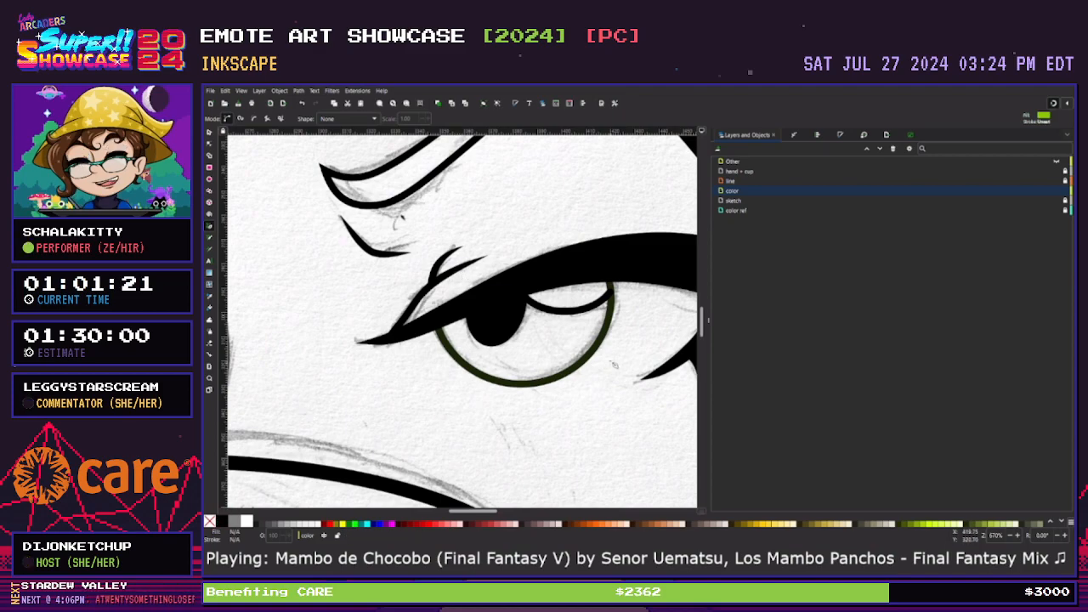
{"action": "left_click", "coordinate": [521, 289]}
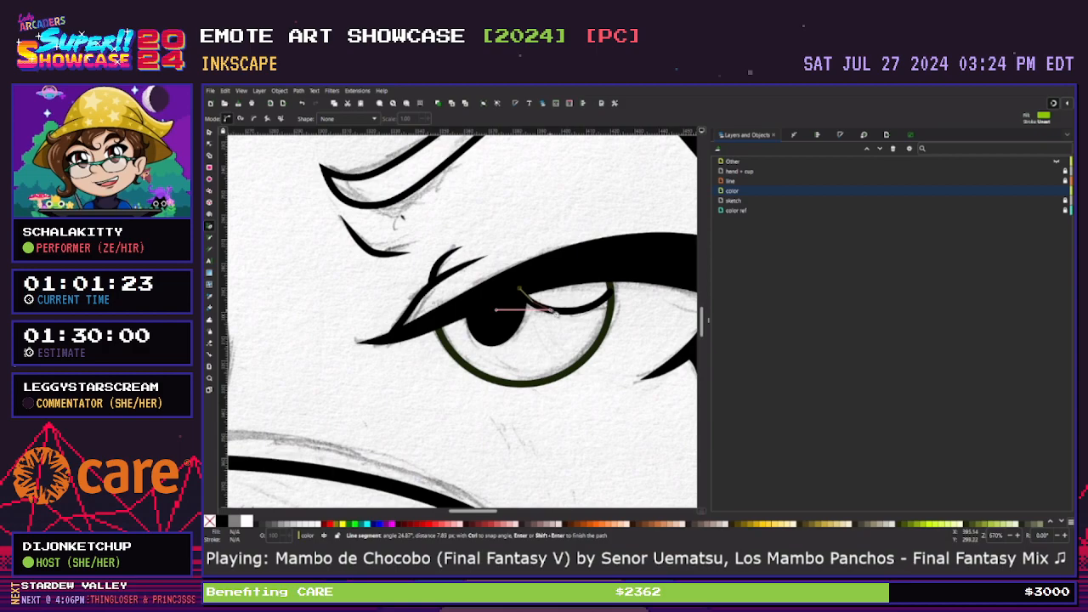
{"action": "left_click", "coordinate": [556, 311]}
{"action": "left_click", "coordinate": [577, 311]}
{"action": "left_click", "coordinate": [597, 305]}
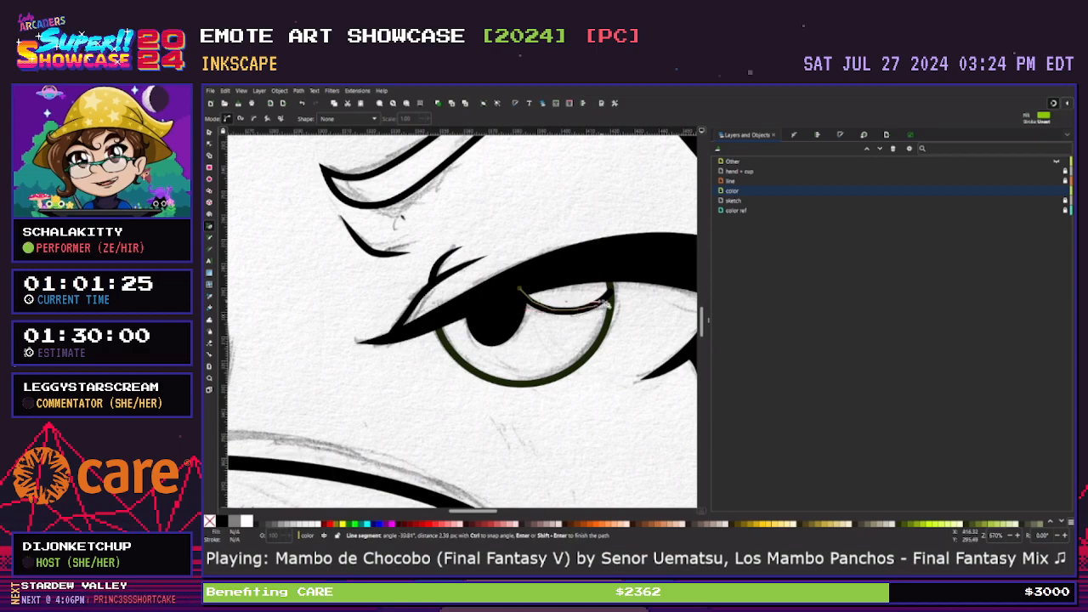
{"action": "left_click", "coordinate": [610, 294]}
{"action": "left_click", "coordinate": [610, 321]}
{"action": "left_click", "coordinate": [601, 346]}
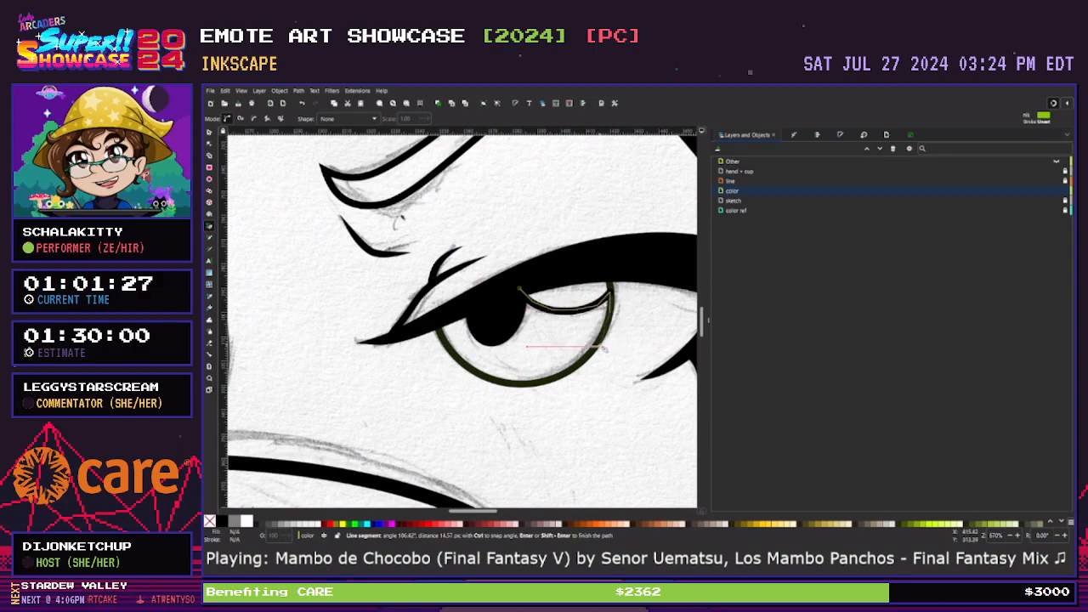
{"action": "left_click", "coordinate": [580, 362]}
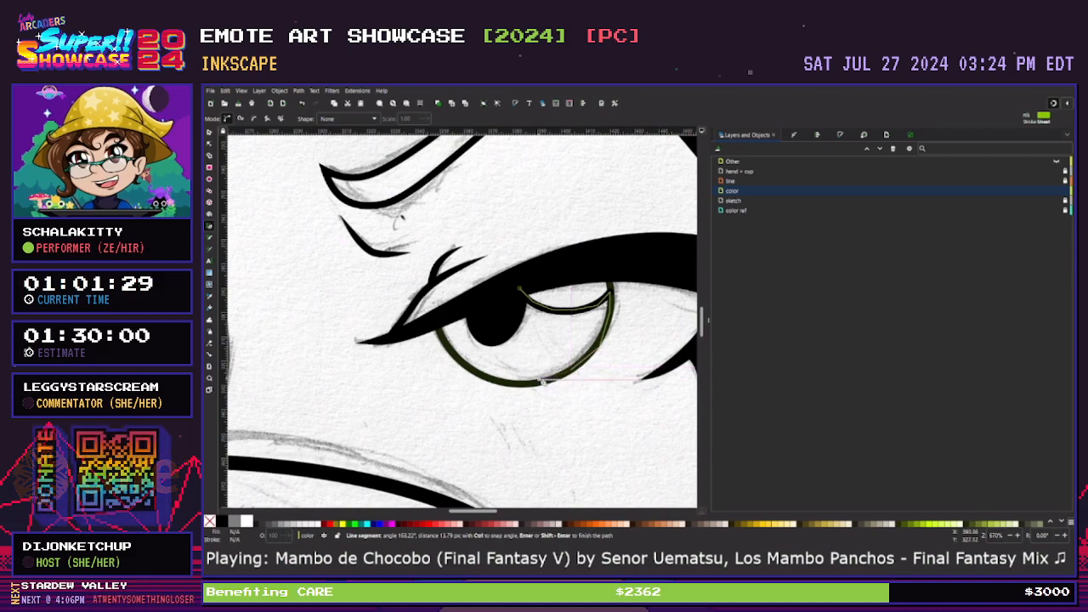
{"action": "left_click", "coordinate": [539, 381]}
{"action": "left_click", "coordinate": [495, 379]}
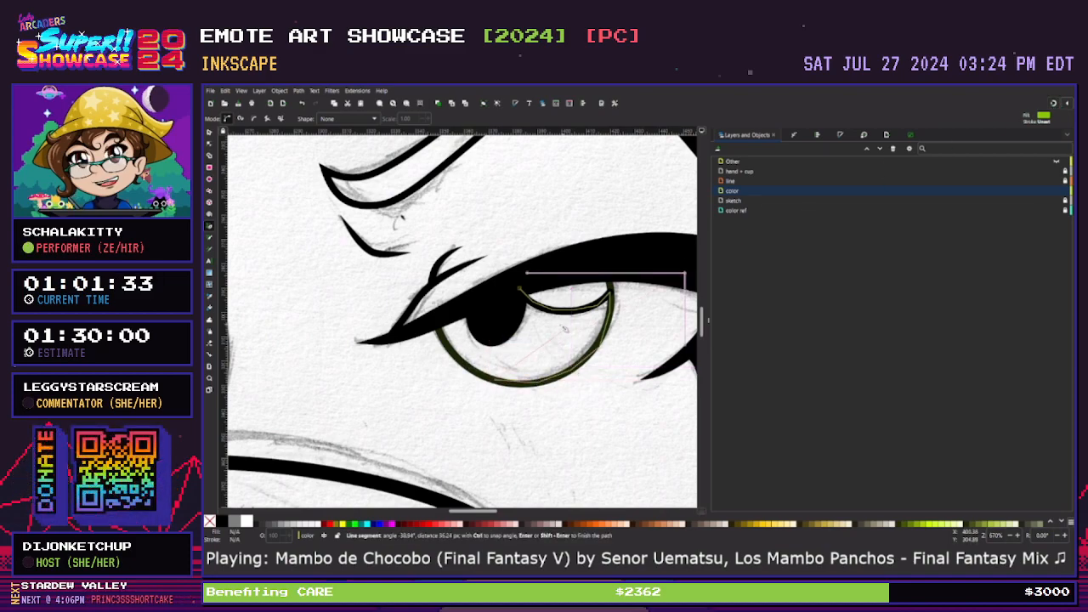
{"action": "left_click", "coordinate": [436, 323]}
{"action": "left_click", "coordinate": [521, 292]}
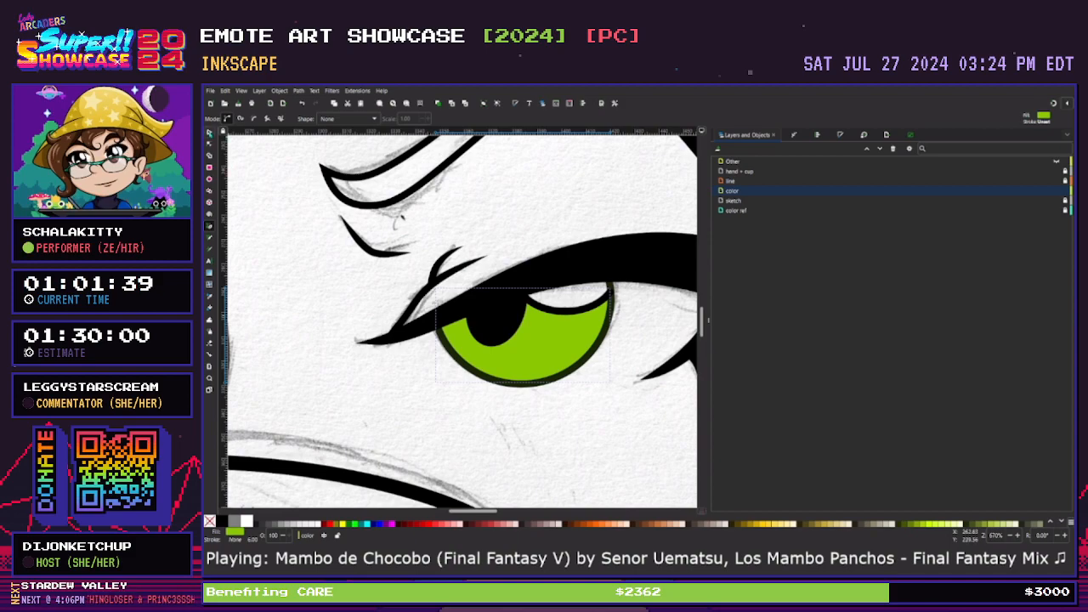
Deselect the iris shape and pick the third swatch in the palette's green row as the new fill color
{"action": "left_click", "coordinate": [209, 133]}
{"action": "mouse_move", "coordinate": [509, 513]}
{"action": "left_mouse_down"}
{"action": "mouse_move", "coordinate": [498, 513]}
{"action": "mouse_move", "coordinate": [552, 512]}
{"action": "left_mouse_up"}
{"action": "key", "text": "minus"}
{"action": "key", "text": "minus"}
{"action": "key", "text": "minus"}
{"action": "key", "text": "d"}
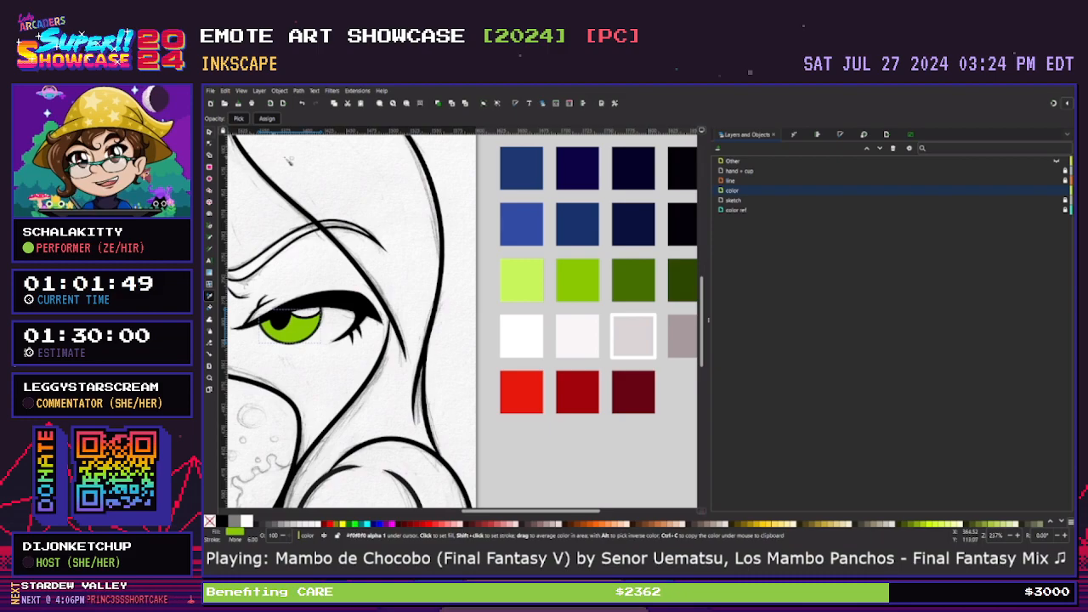
{"action": "key", "text": "s"}
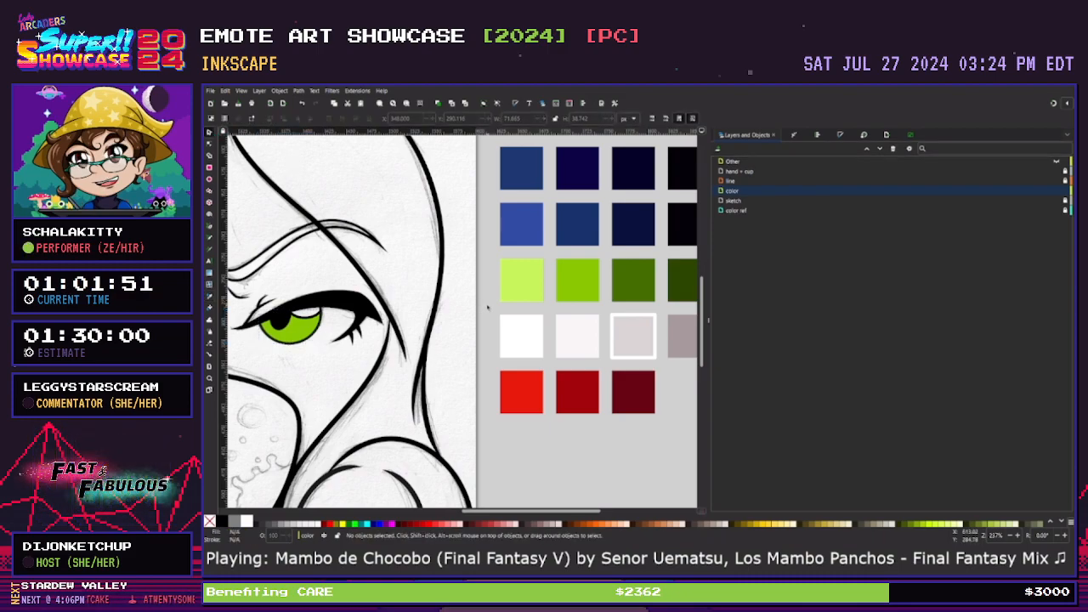
{"action": "key", "text": "d"}
{"action": "left_click", "coordinate": [634, 290]}
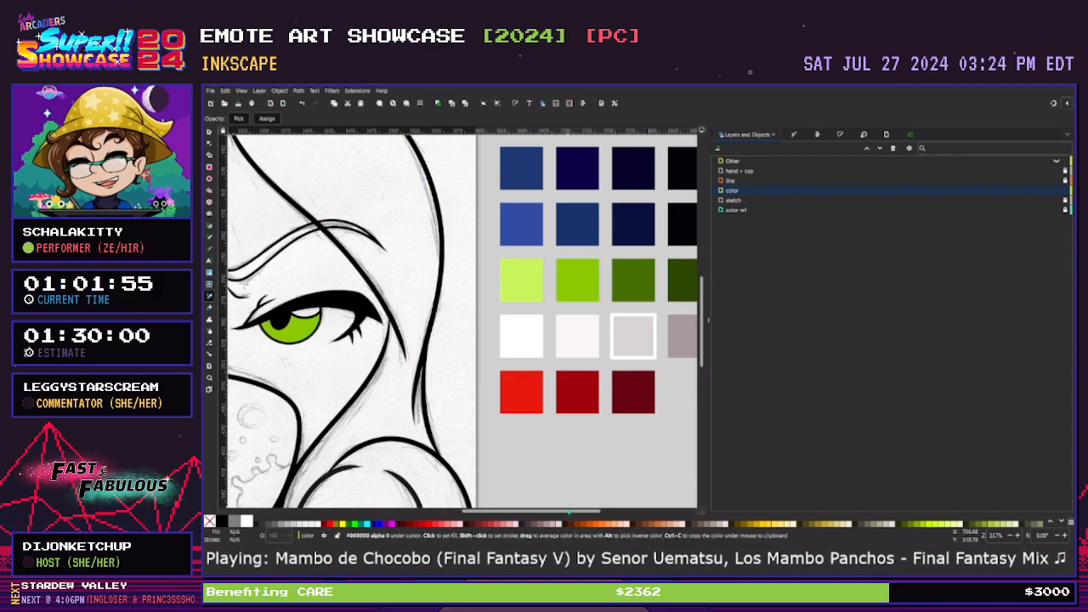
{"action": "scroll", "coordinate": [606, 509], "scroll_direction": "right", "scroll_amount": 3}
{"action": "left_click_drag", "start_coordinate": [606, 509], "coordinate": [504, 509]}
{"action": "key", "text": "plus"}
{"action": "key", "text": "plus"}
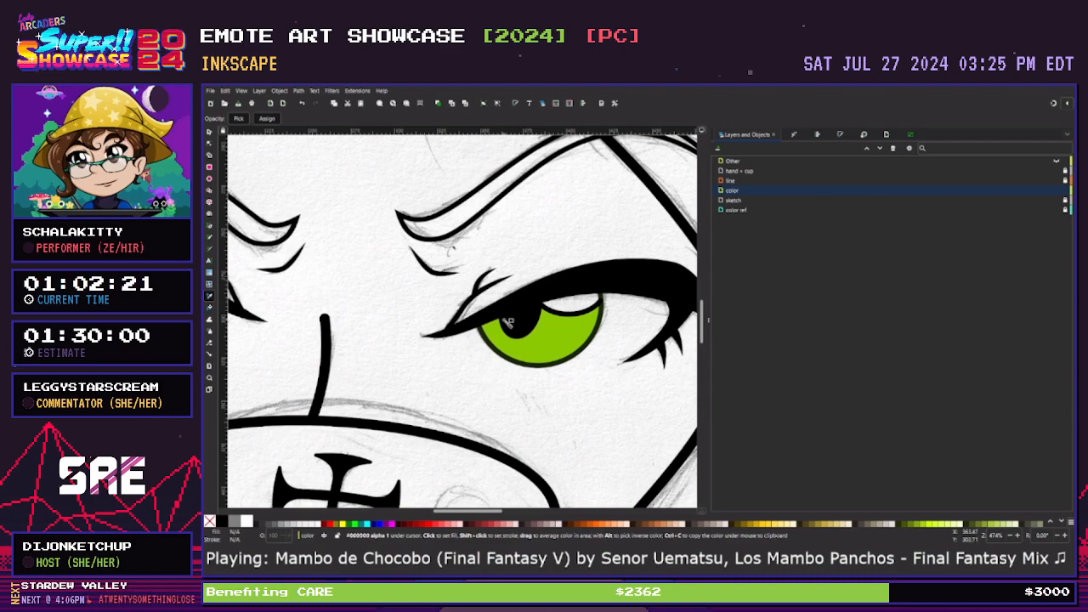
Draw a small darker green shadow shape with straight segments from the pupil's lower edge up to the eye highlight
{"action": "key", "text": "b"}
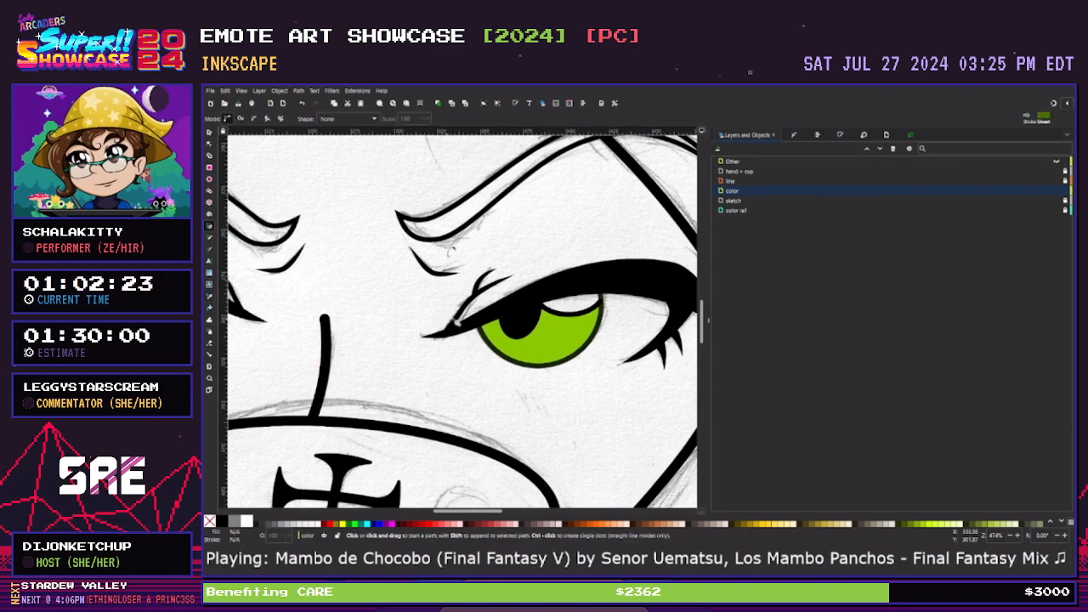
{"action": "left_click", "coordinate": [527, 329]}
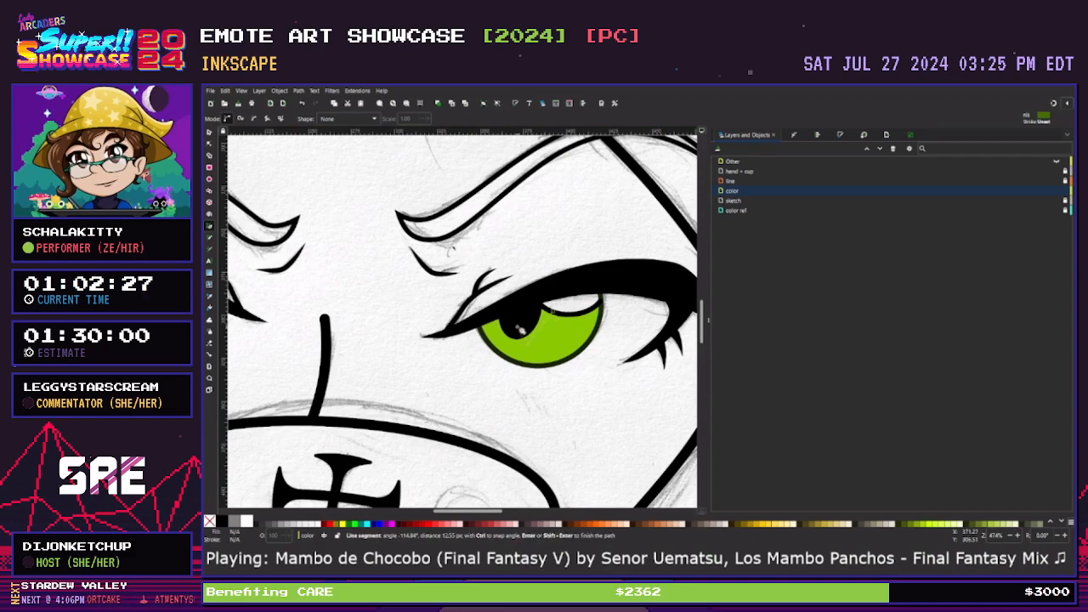
{"action": "left_click", "coordinate": [518, 327]}
{"action": "left_click", "coordinate": [537, 301]}
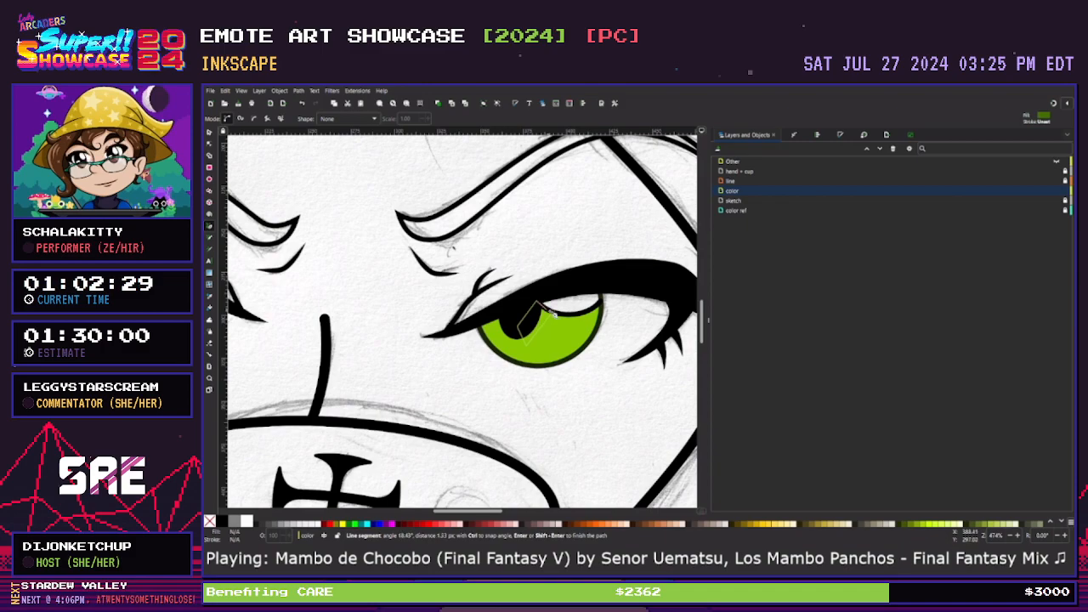
{"action": "left_click", "coordinate": [553, 312]}
Open the darker green shadow shape beside the pupil for node editing
{"action": "left_click", "coordinate": [210, 144]}
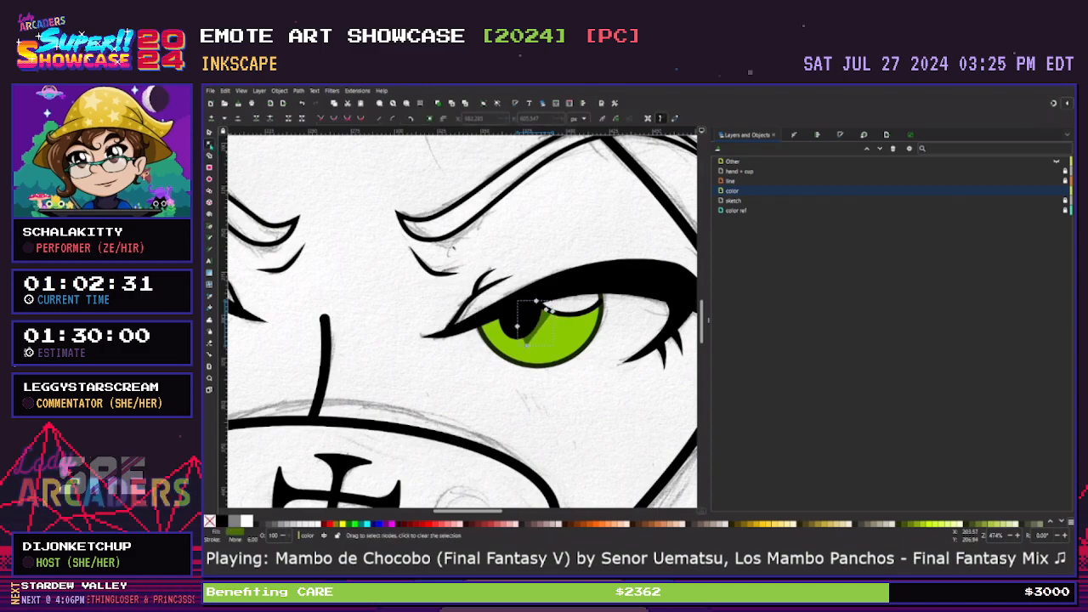
{"action": "key", "text": "plus"}
{"action": "key", "text": "plus"}
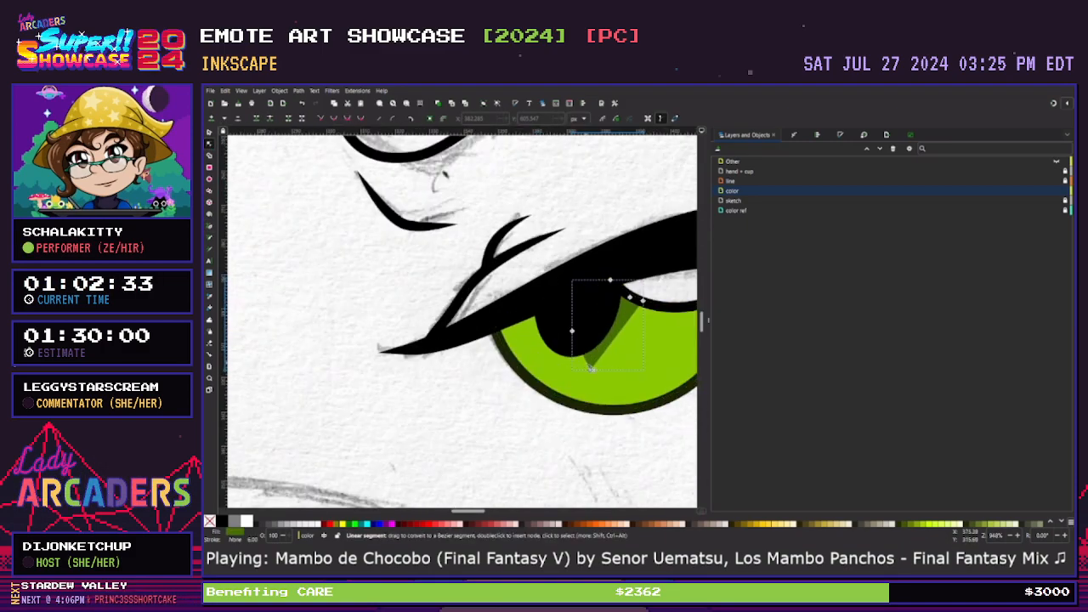
Smooth the lower node of the dark green shadow beside the pupil and reposition its nodes and handle to follow the pupil's curve
{"action": "left_click", "coordinate": [608, 383]}
{"action": "key", "text": "Delete"}
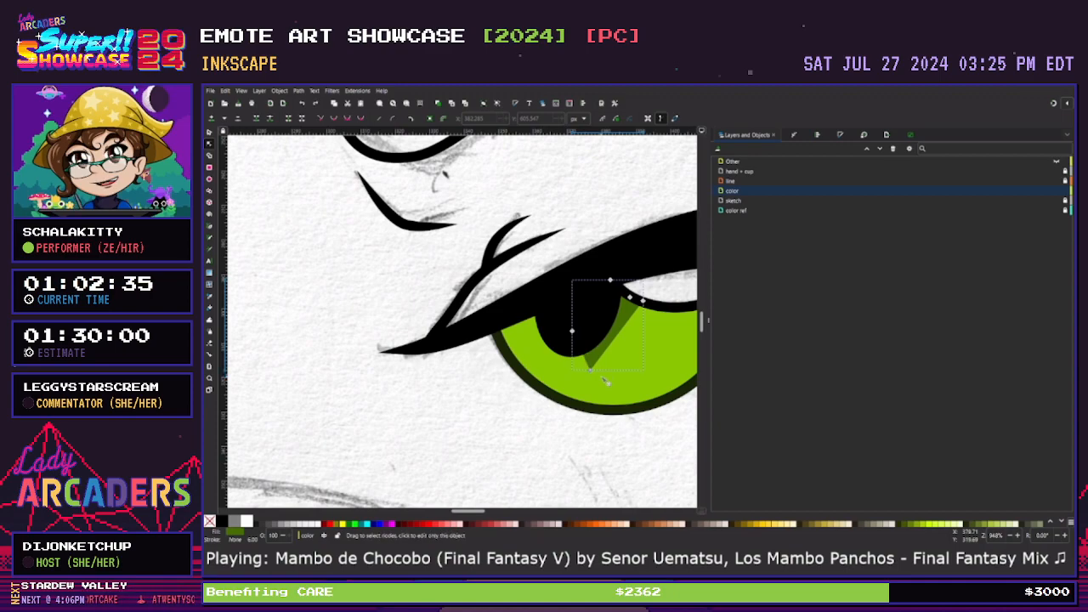
{"action": "left_click", "coordinate": [591, 370]}
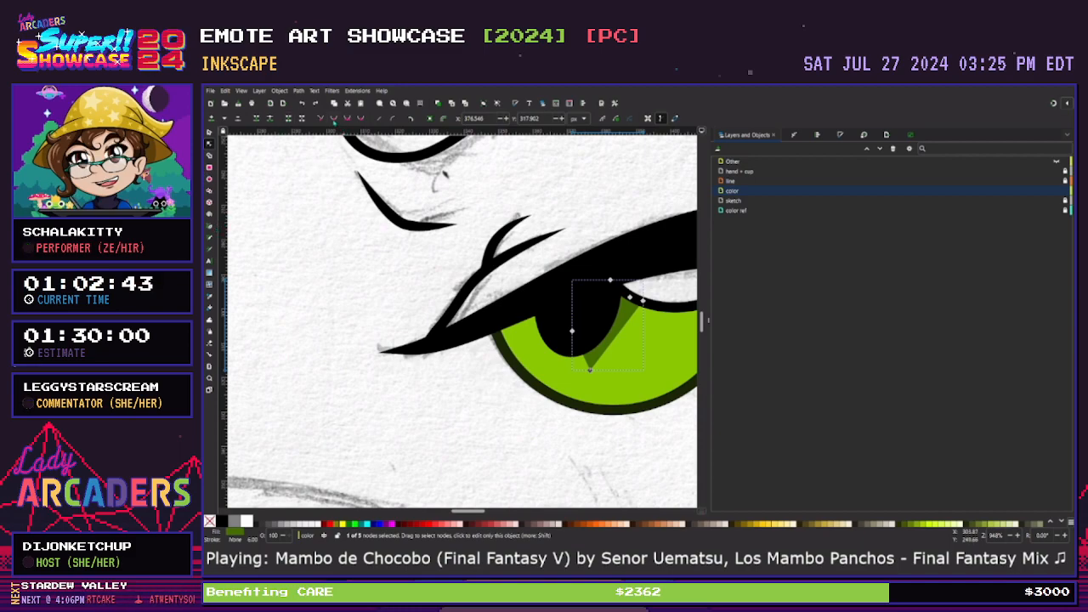
{"action": "left_click", "coordinate": [334, 119]}
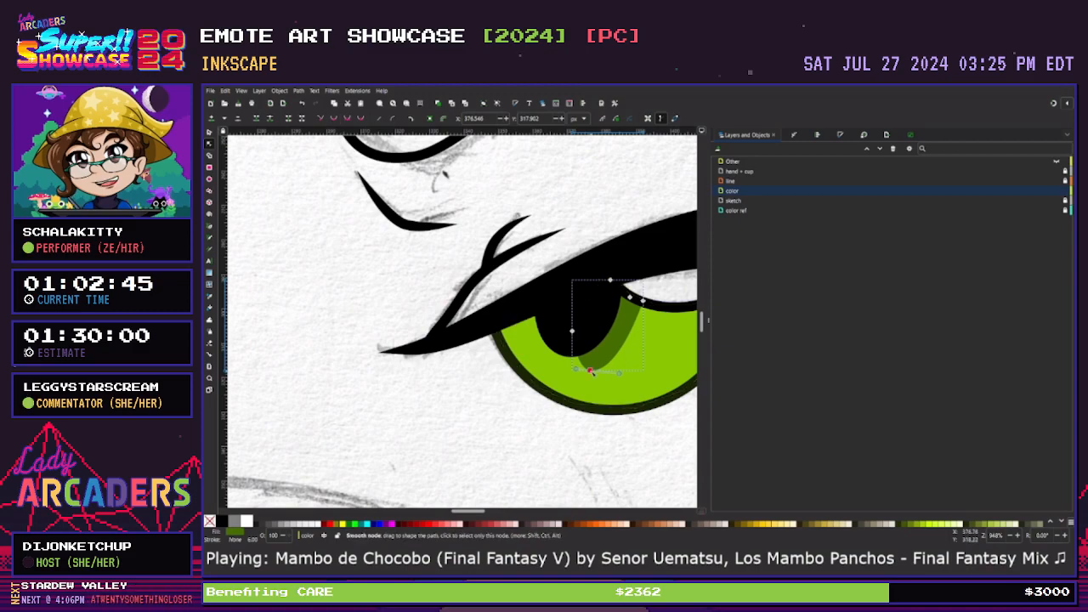
{"action": "mouse_move", "coordinate": [591, 372]}
{"action": "left_mouse_down"}
{"action": "mouse_move", "coordinate": [568, 334]}
{"action": "mouse_move", "coordinate": [550, 340]}
{"action": "mouse_move", "coordinate": [583, 363]}
{"action": "mouse_move", "coordinate": [631, 366]}
{"action": "mouse_move", "coordinate": [584, 362]}
{"action": "left_mouse_up"}
{"action": "mouse_move", "coordinate": [630, 297]}
{"action": "left_mouse_down"}
{"action": "mouse_move", "coordinate": [623, 290]}
{"action": "mouse_move", "coordinate": [641, 299]}
{"action": "left_mouse_up"}
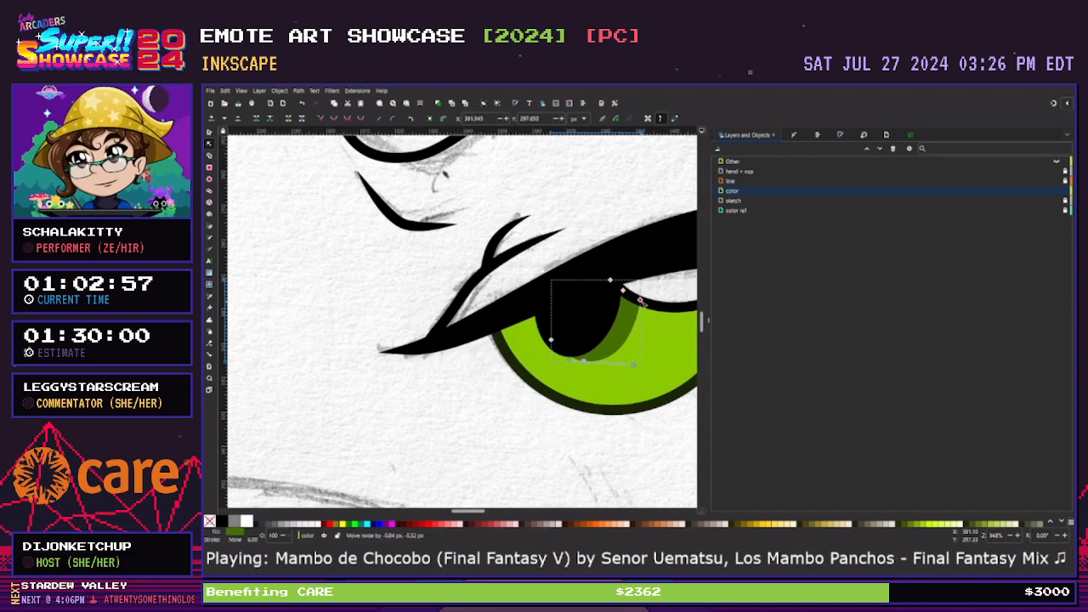
{"action": "left_click_drag", "start_coordinate": [634, 366], "coordinate": [633, 361]}
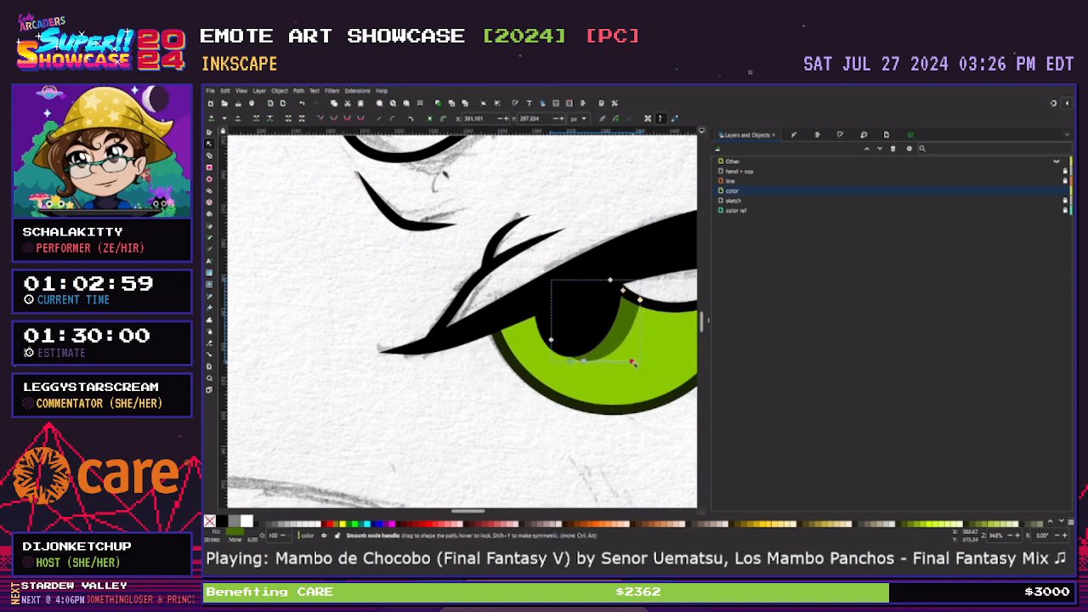
{"action": "left_click", "coordinate": [525, 485]}
Draw a closed dark green shadow shape in the iris's inner corner, between the upper eyelid line and the pupil
{"action": "scroll", "coordinate": [489, 511], "scroll_direction": "right", "scroll_amount": 4}
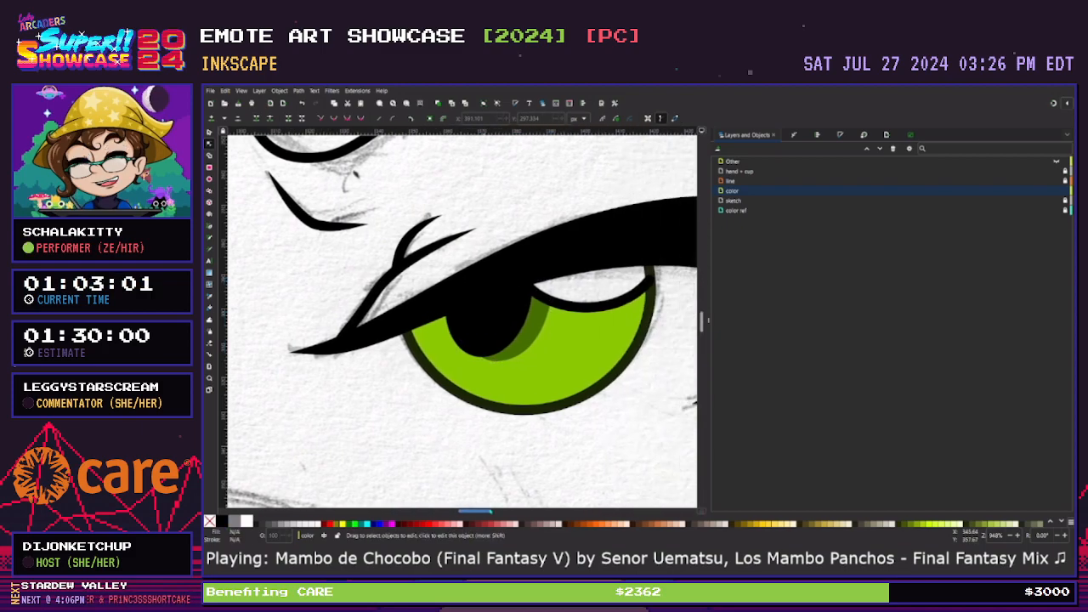
{"action": "key", "text": "b"}
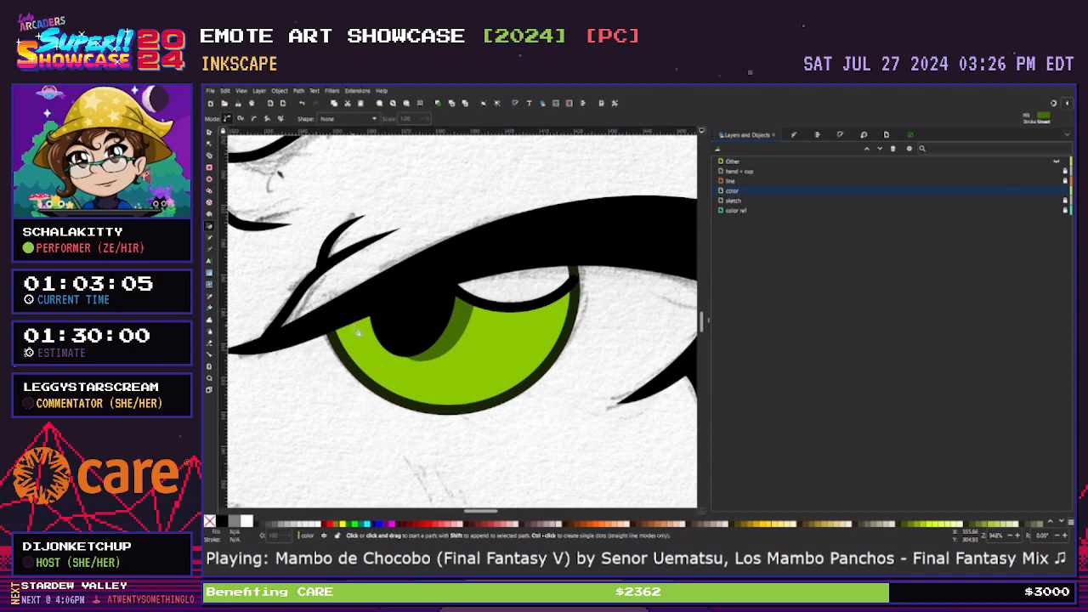
{"action": "left_click", "coordinate": [328, 328]}
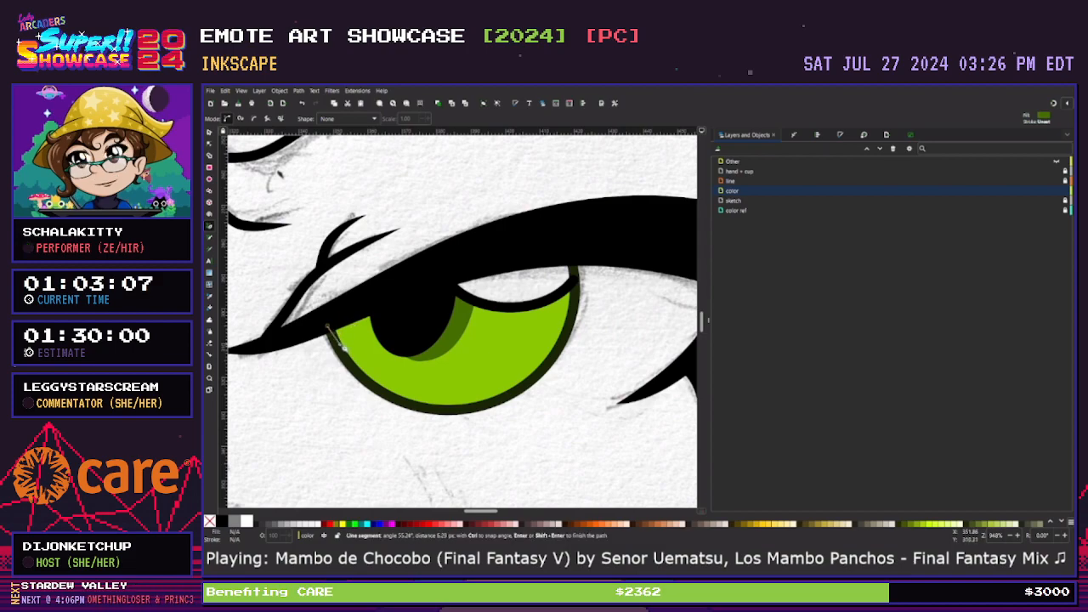
{"action": "left_click", "coordinate": [382, 310]}
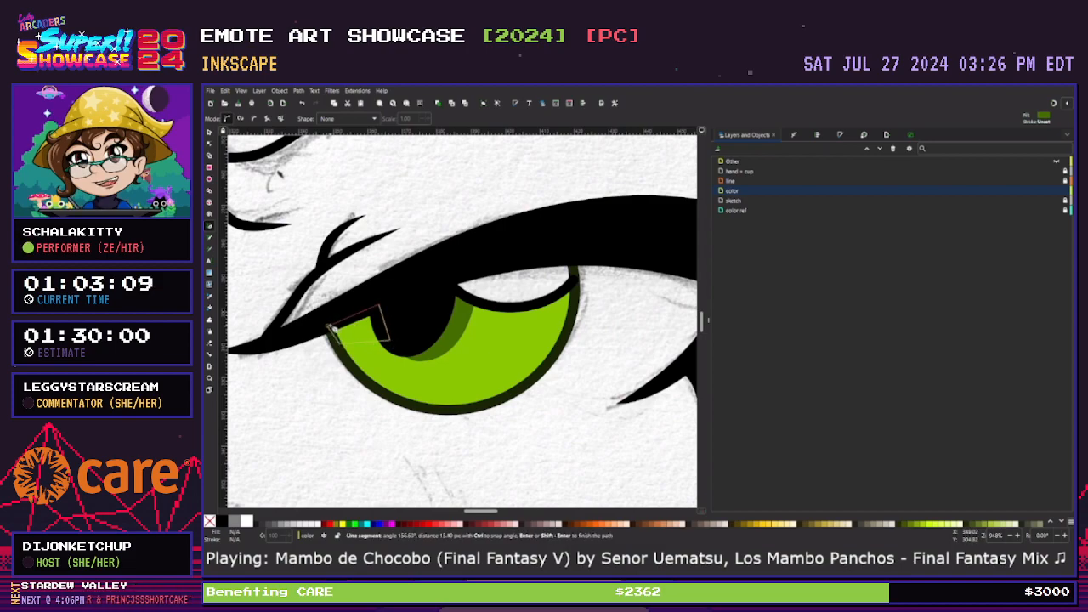
{"action": "left_click", "coordinate": [329, 328]}
{"action": "key", "text": "n"}
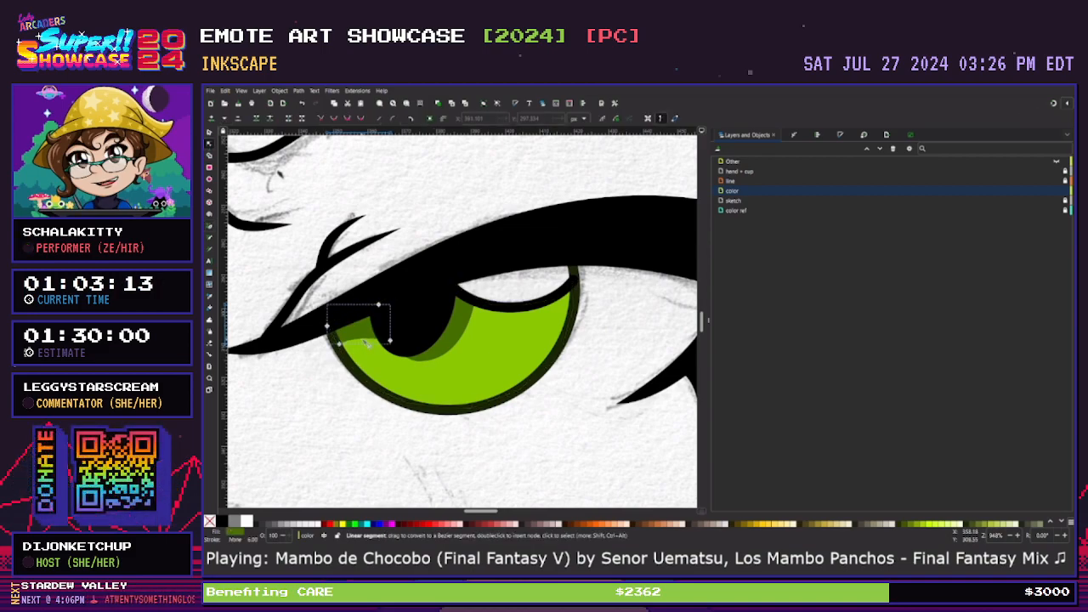
Draw a closed dark green shadow shape across the iris beneath the white highlight, from the pupil to the outer edge
{"action": "key", "text": "b"}
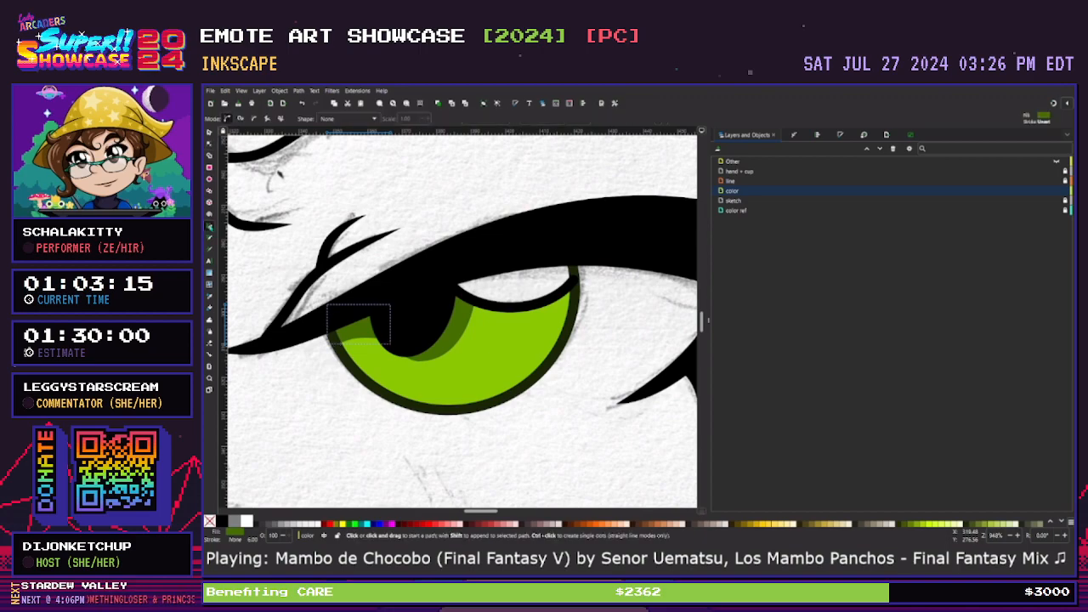
{"action": "left_click", "coordinate": [466, 297]}
{"action": "left_click", "coordinate": [468, 327]}
{"action": "left_click", "coordinate": [571, 323]}
{"action": "left_click", "coordinate": [577, 283]}
{"action": "left_click", "coordinate": [553, 300]}
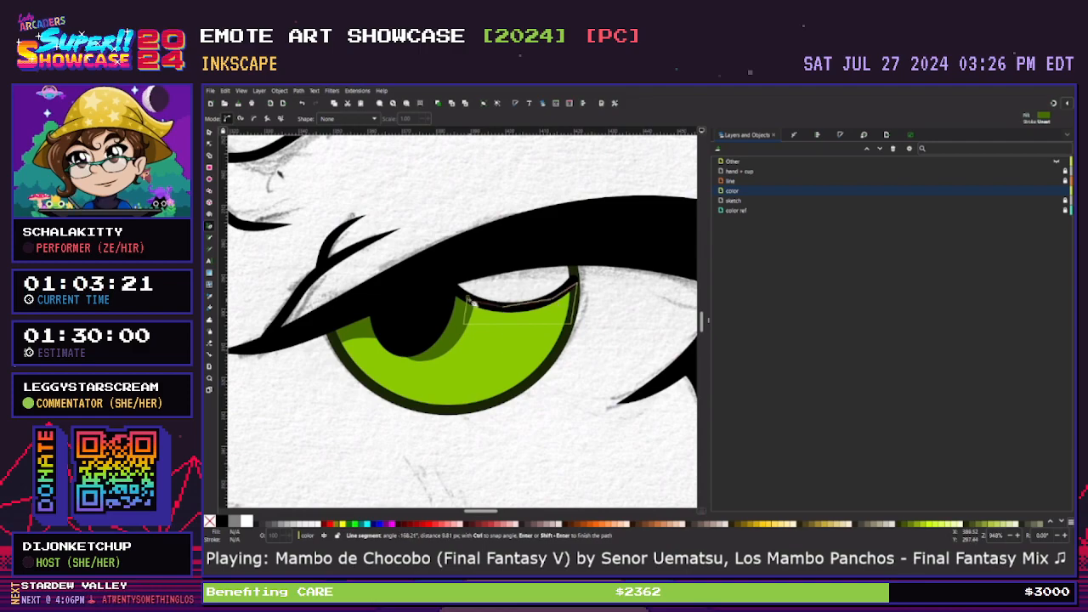
{"action": "left_click", "coordinate": [466, 298]}
{"action": "key", "text": "n"}
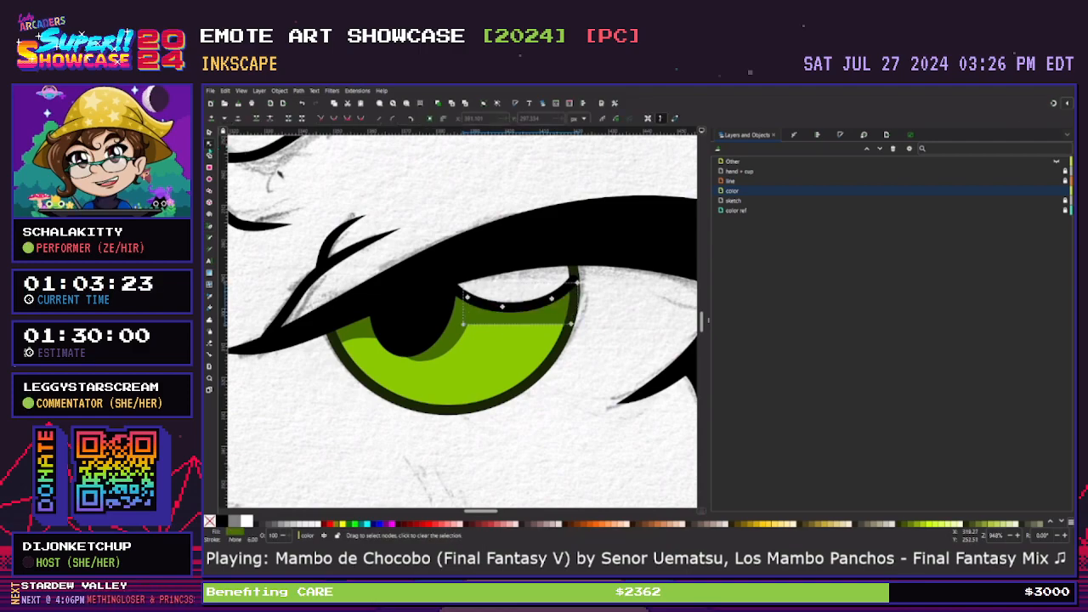
Lower the pupil-side node of the shadow beneath the highlight and bend its lower edge upward into a curve
{"action": "left_click_drag", "start_coordinate": [464, 324], "coordinate": [458, 338]}
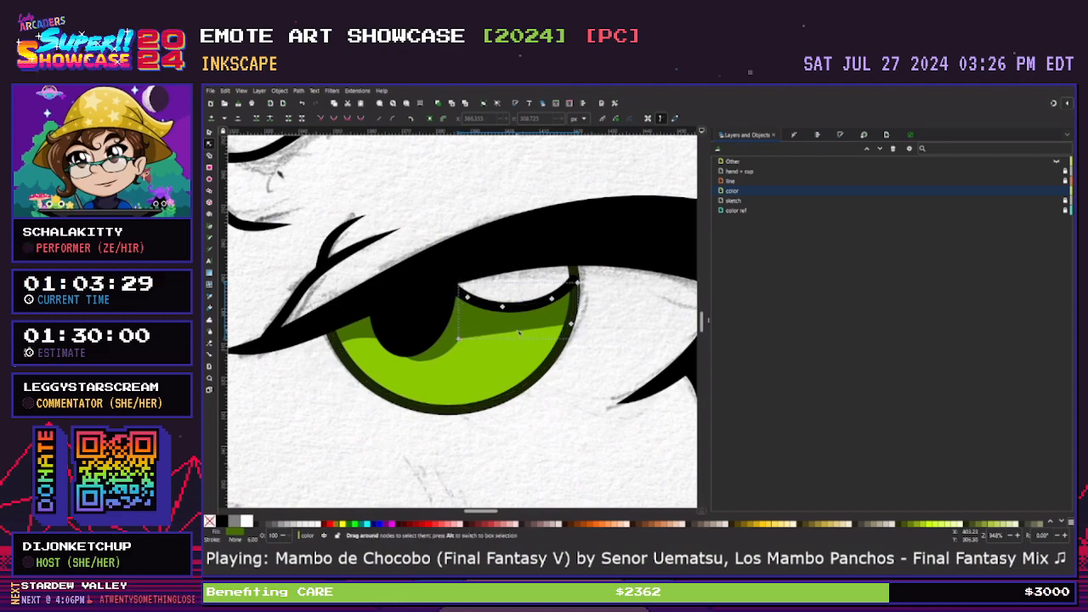
{"action": "mouse_move", "coordinate": [518, 335]}
{"action": "left_mouse_down"}
{"action": "mouse_move", "coordinate": [533, 323]}
{"action": "mouse_move", "coordinate": [566, 329]}
{"action": "mouse_move", "coordinate": [540, 315]}
{"action": "mouse_move", "coordinate": [553, 310]}
{"action": "left_mouse_up"}
{"action": "left_click", "coordinate": [490, 354]}
{"action": "key", "text": "Escape"}
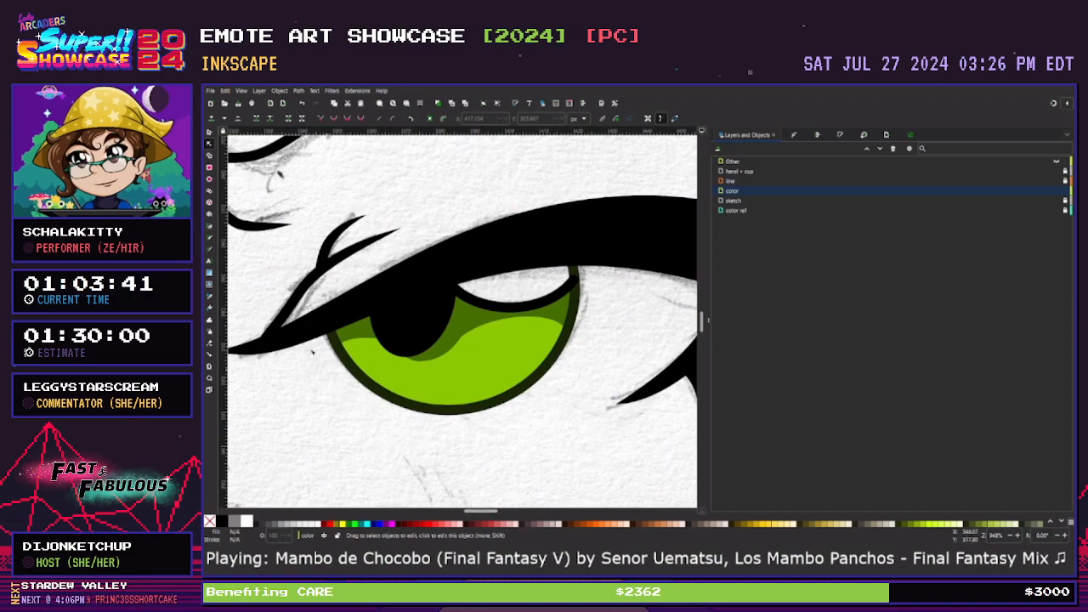
Draw a closed dark green shadow shape along the bottom edge of the iris
{"action": "key", "text": "b"}
{"action": "left_click", "coordinate": [376, 383]}
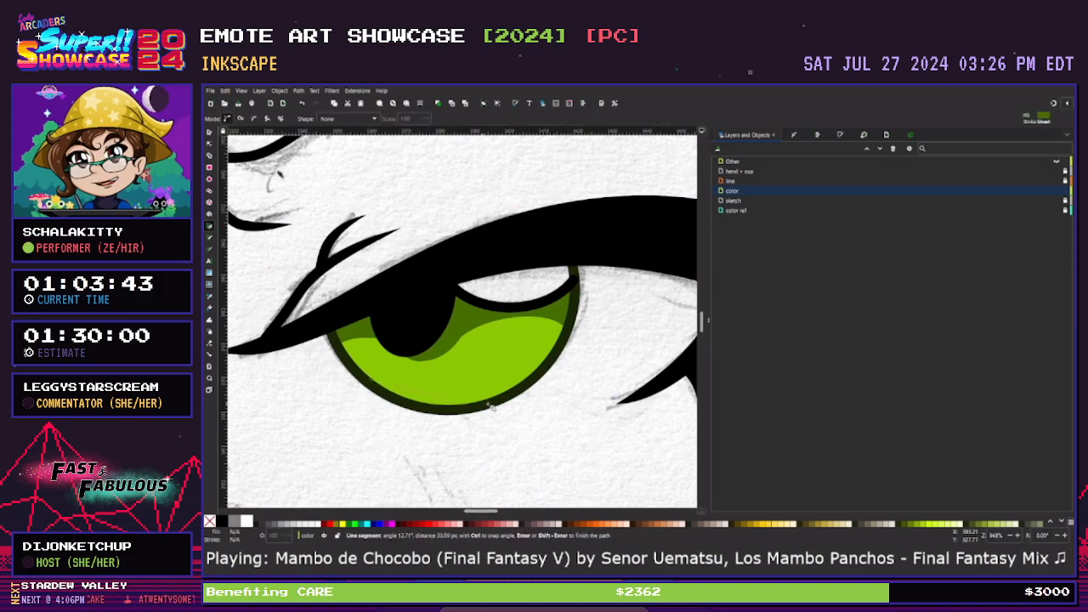
{"action": "left_click", "coordinate": [541, 368]}
{"action": "left_click", "coordinate": [512, 394]}
{"action": "left_click", "coordinate": [461, 410]}
{"action": "left_click", "coordinate": [402, 402]}
{"action": "left_click", "coordinate": [376, 383]}
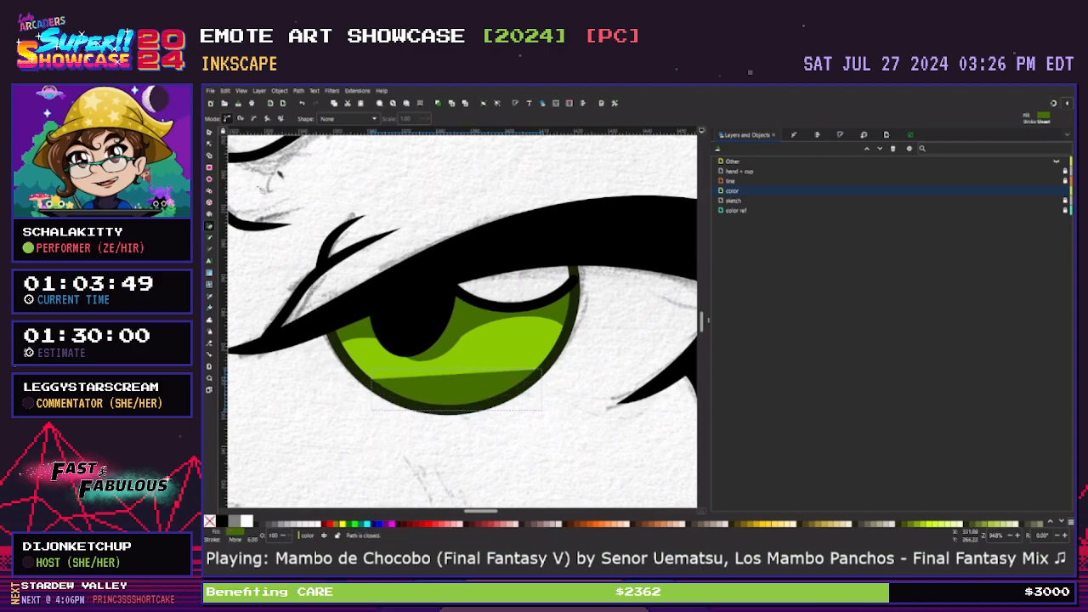
Bend the upper edge of the bottom iris shadow downward into a thin crescent
{"action": "left_click", "coordinate": [209, 144]}
{"action": "left_click", "coordinate": [463, 374]}
{"action": "left_click_drag", "start_coordinate": [463, 374], "coordinate": [459, 408]}
{"action": "left_click", "coordinate": [524, 442]}
{"action": "left_click", "coordinate": [529, 444]}
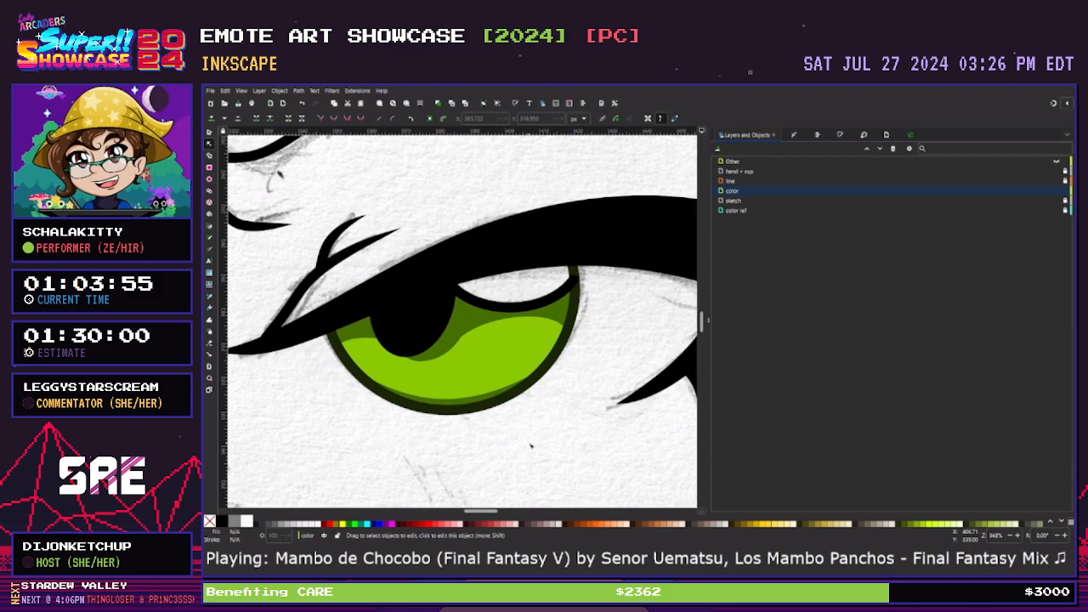
Sample a darker green from the color swatches beside the drawing for the deeper eye shadows
{"action": "key", "text": "minus"}
{"action": "key", "text": "minus"}
{"action": "key", "text": "minus"}
{"action": "key", "text": "minus"}
{"action": "key", "text": "minus"}
{"action": "left_click_drag", "start_coordinate": [504, 512], "coordinate": [559, 448]}
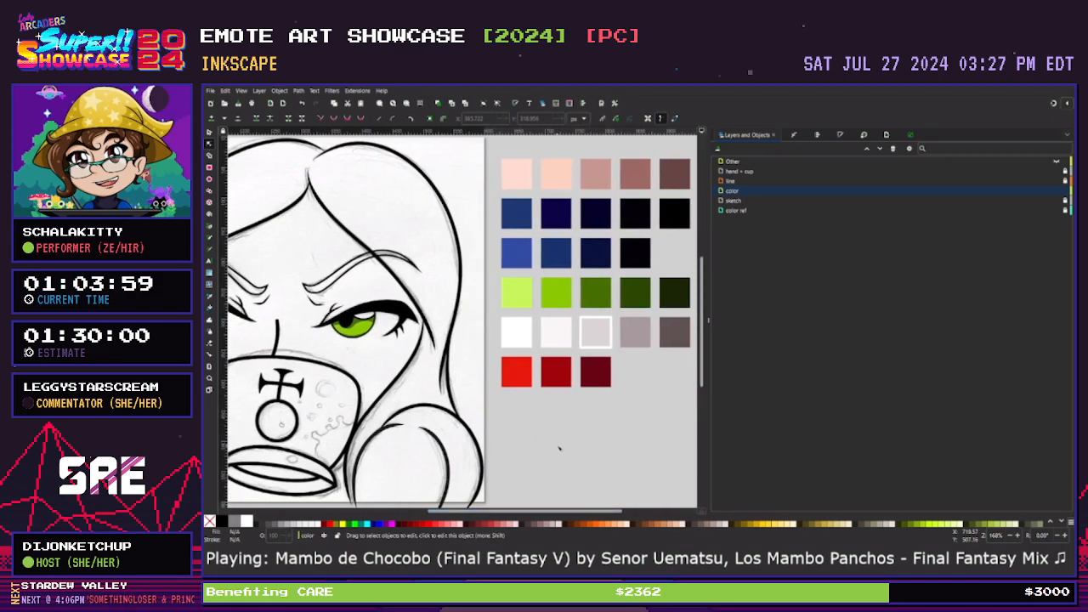
{"action": "key", "text": "d"}
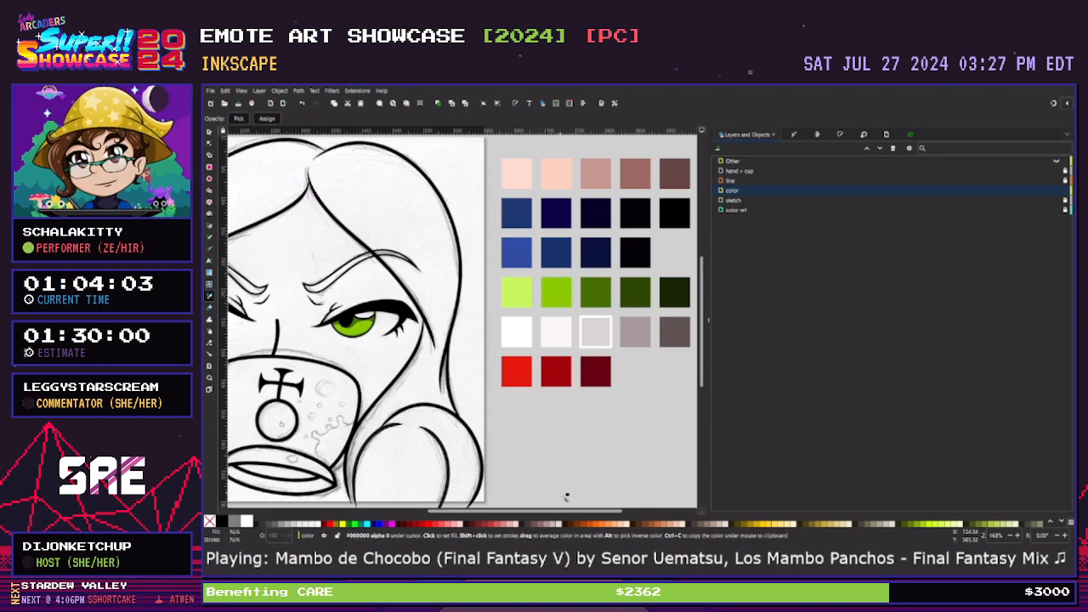
{"action": "left_click_drag", "start_coordinate": [562, 512], "coordinate": [507, 512]}
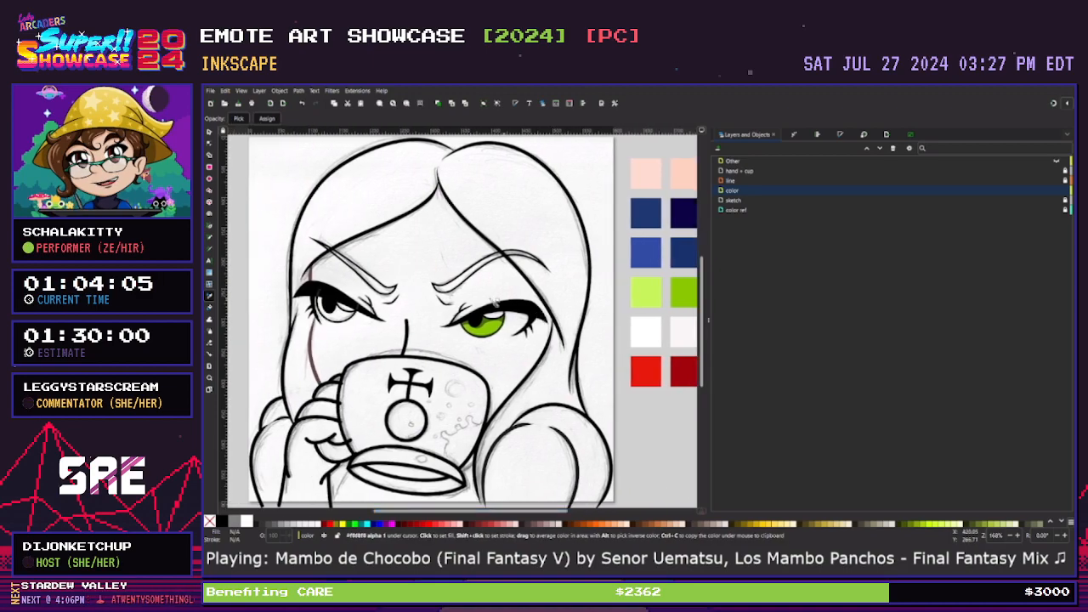
Draw a closed darker green shadow shape in the iris's inner corner, overlapping the eyelid line and the pupil
{"action": "key", "text": "plus"}
{"action": "key", "text": "plus"}
{"action": "key", "text": "plus"}
{"action": "key", "text": "plus"}
{"action": "key", "text": "plus"}
{"action": "key", "text": "plus"}
{"action": "key", "text": "p"}
{"action": "key", "text": "b"}
{"action": "left_click", "coordinate": [489, 301]}
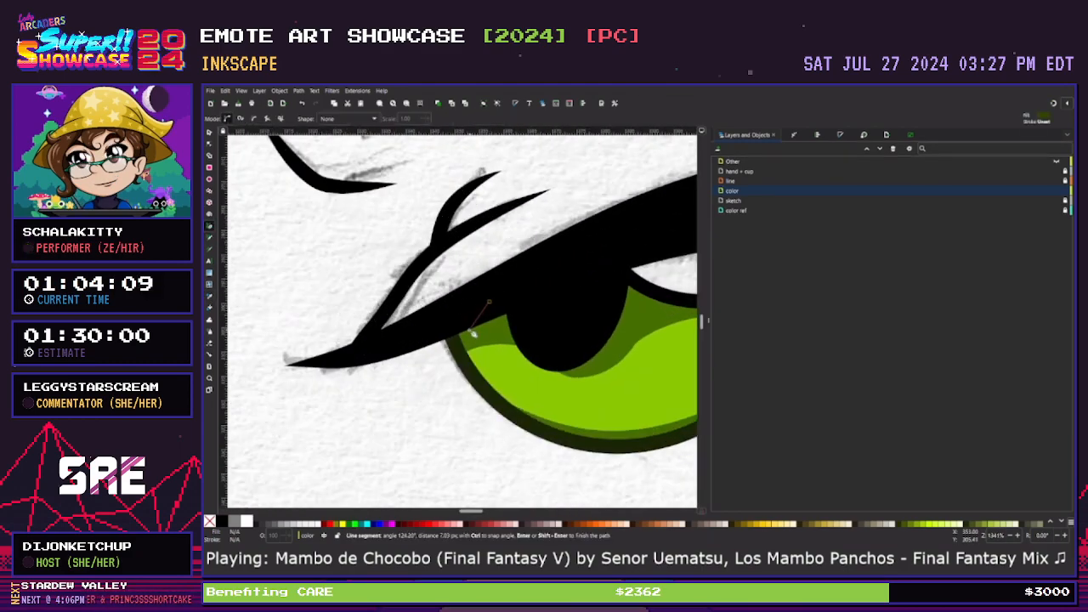
{"action": "left_click", "coordinate": [535, 339]}
{"action": "left_click", "coordinate": [527, 303]}
{"action": "left_click", "coordinate": [489, 301]}
{"action": "key", "text": "n"}
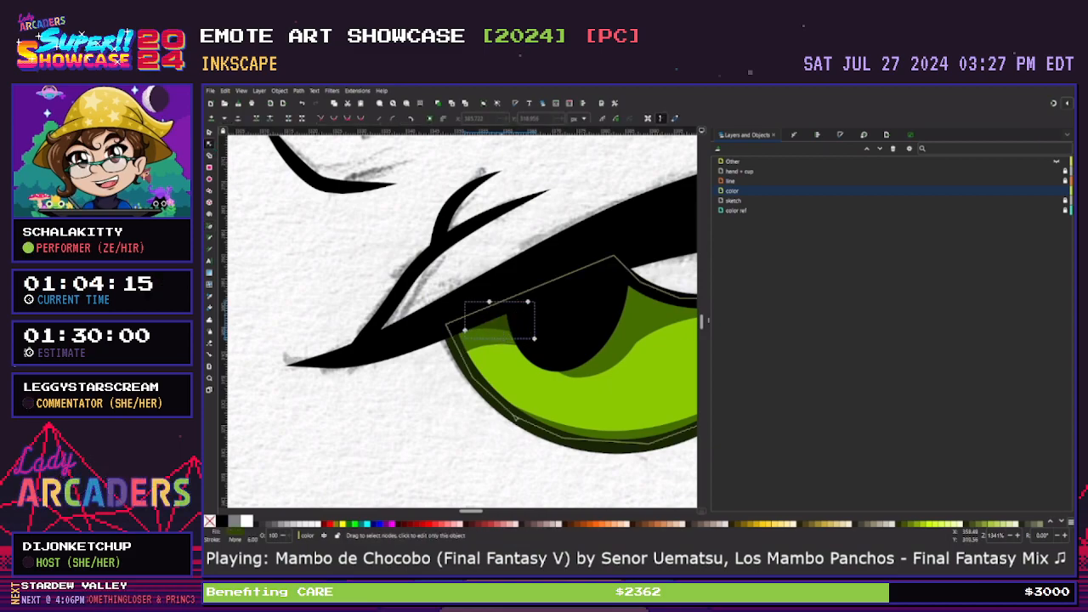
Draw a closed darker green shadow shape in the wedge between the pupil and the white highlight
{"action": "scroll", "coordinate": [255, 298], "scroll_direction": "right", "scroll_amount": 4}
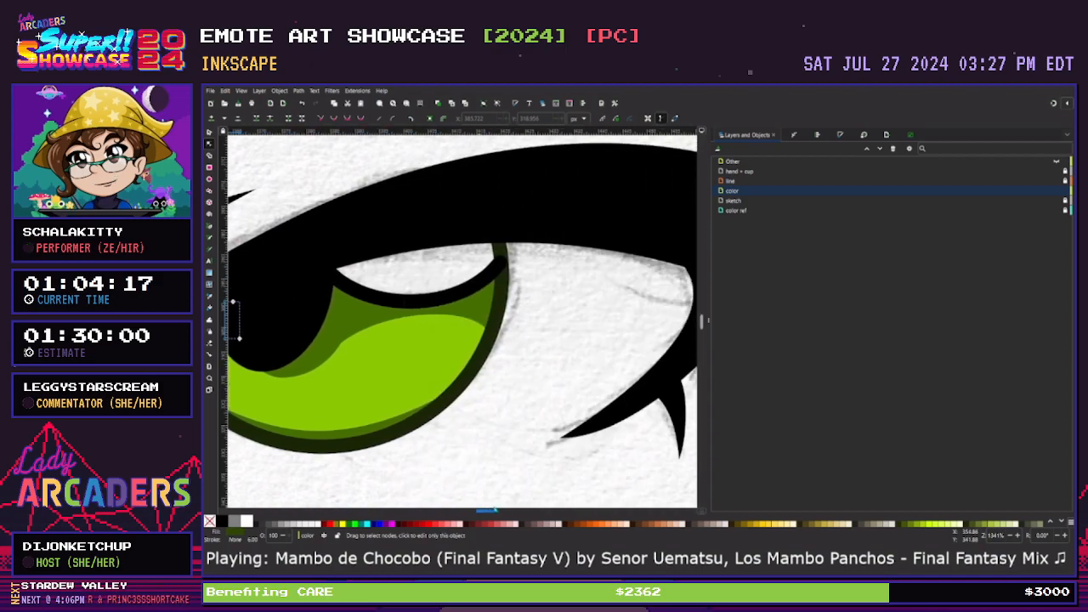
{"action": "scroll", "coordinate": [272, 295], "scroll_direction": "right", "scroll_amount": 4}
{"action": "key", "text": "b"}
{"action": "left_click", "coordinate": [278, 281]}
{"action": "left_click", "coordinate": [267, 328]}
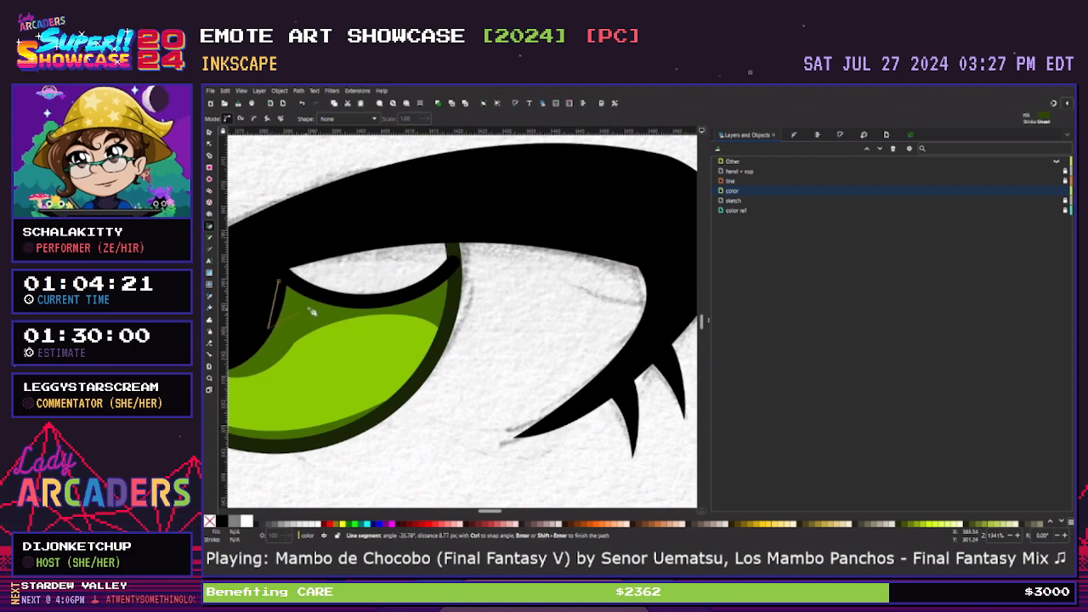
{"action": "left_click", "coordinate": [328, 298]}
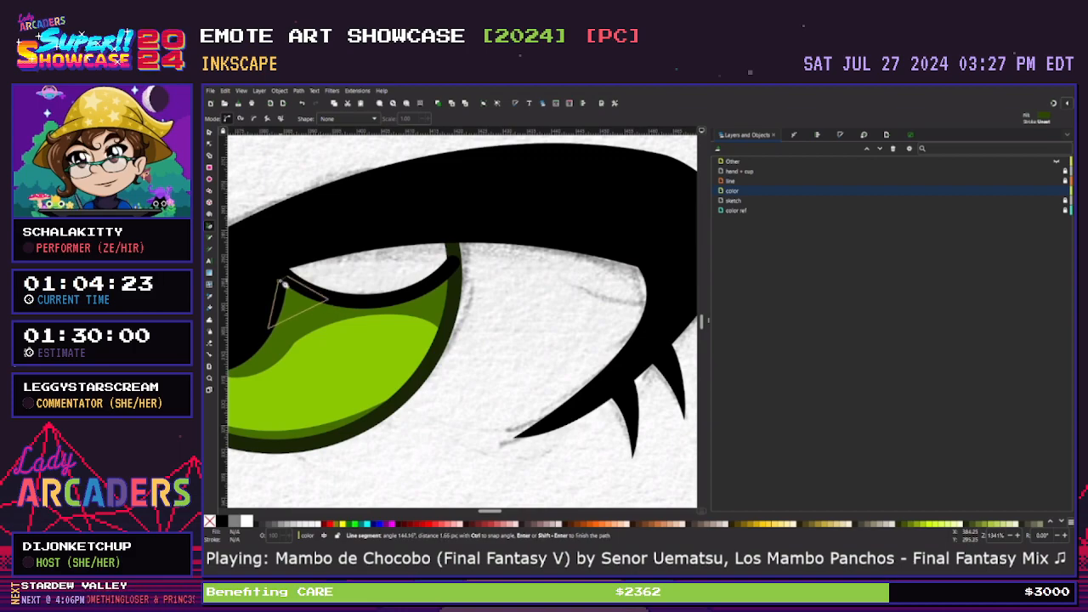
{"action": "left_click", "coordinate": [280, 280]}
{"action": "key", "text": "n"}
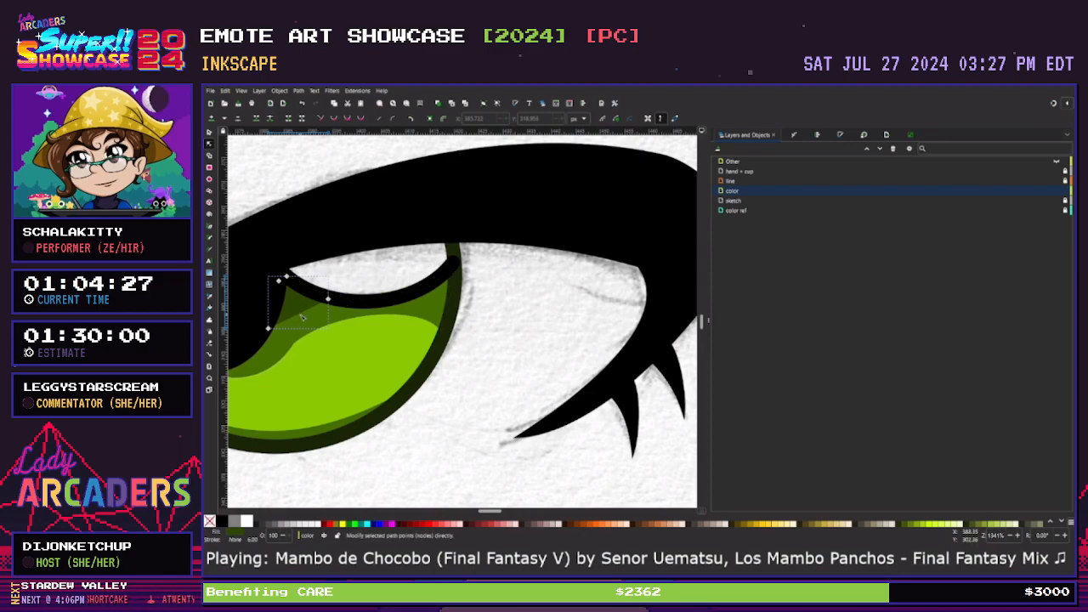
Curve the lower edge of the darker wedge shadow beside the pupil and shift its two end nodes slightly outward
{"action": "left_click", "coordinate": [302, 312]}
{"action": "left_click_drag", "start_coordinate": [270, 328], "coordinate": [274, 332]}
{"action": "left_click_drag", "start_coordinate": [330, 301], "coordinate": [337, 306]}
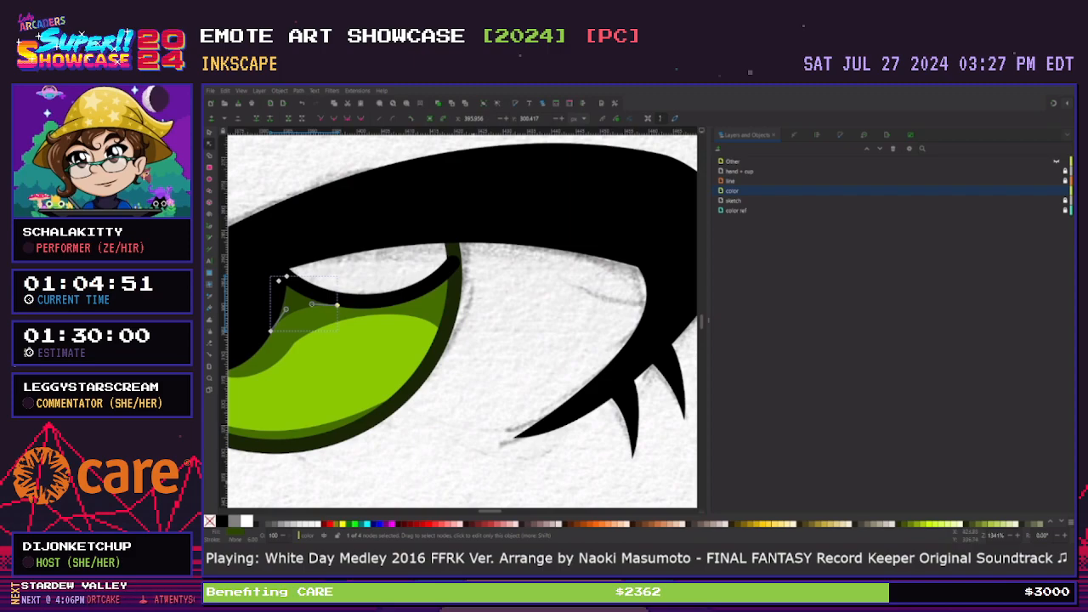
Draw a small closed darker green shadow at the iris's outer corner below the highlight and reshape its lower edge and node
{"action": "key", "text": "b"}
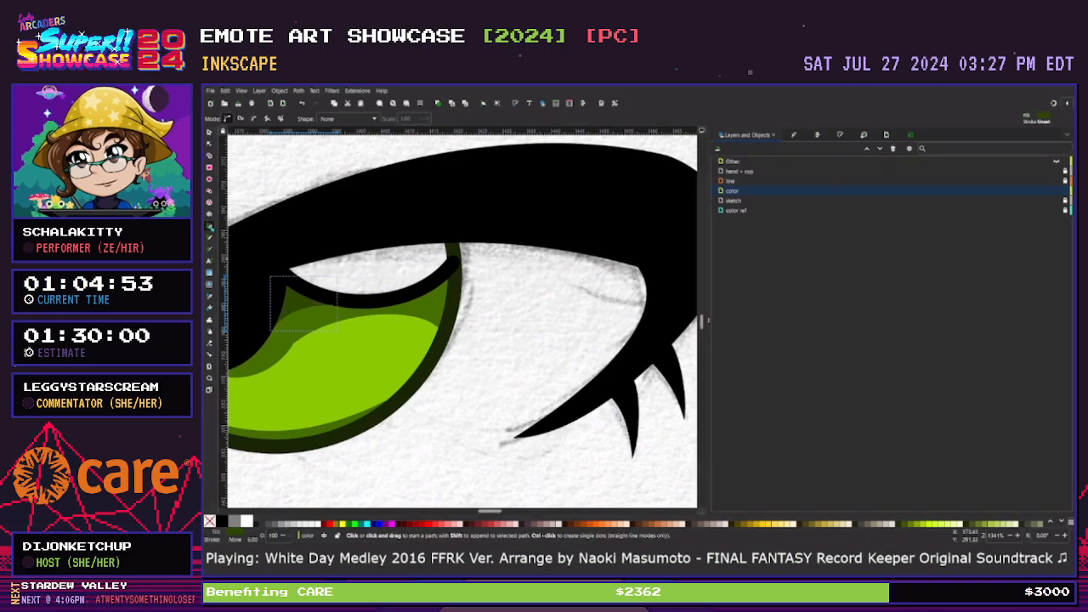
{"action": "left_click", "coordinate": [453, 272]}
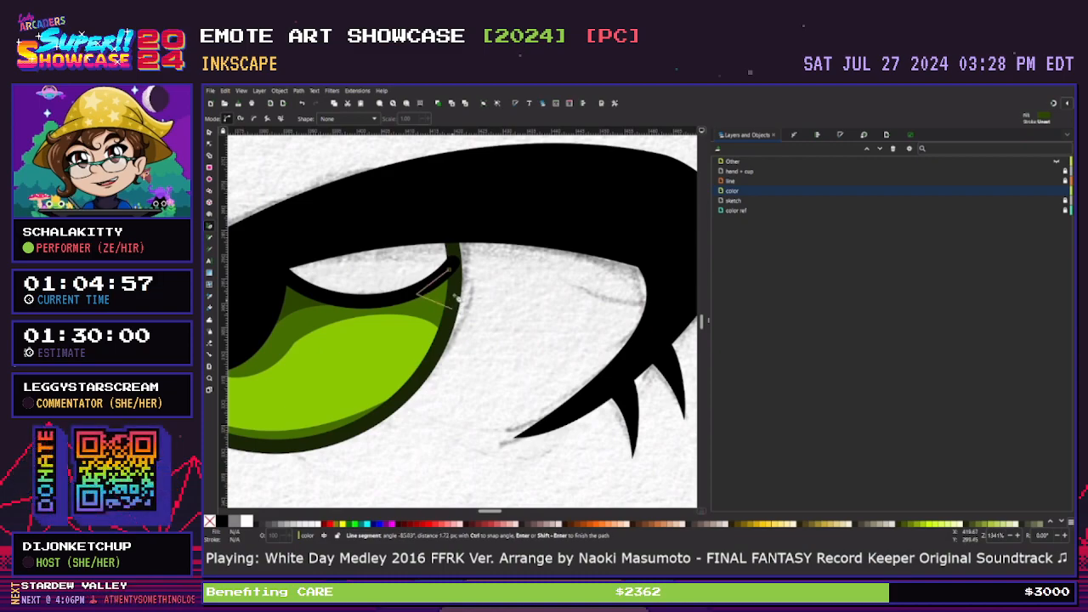
{"action": "left_click", "coordinate": [457, 304]}
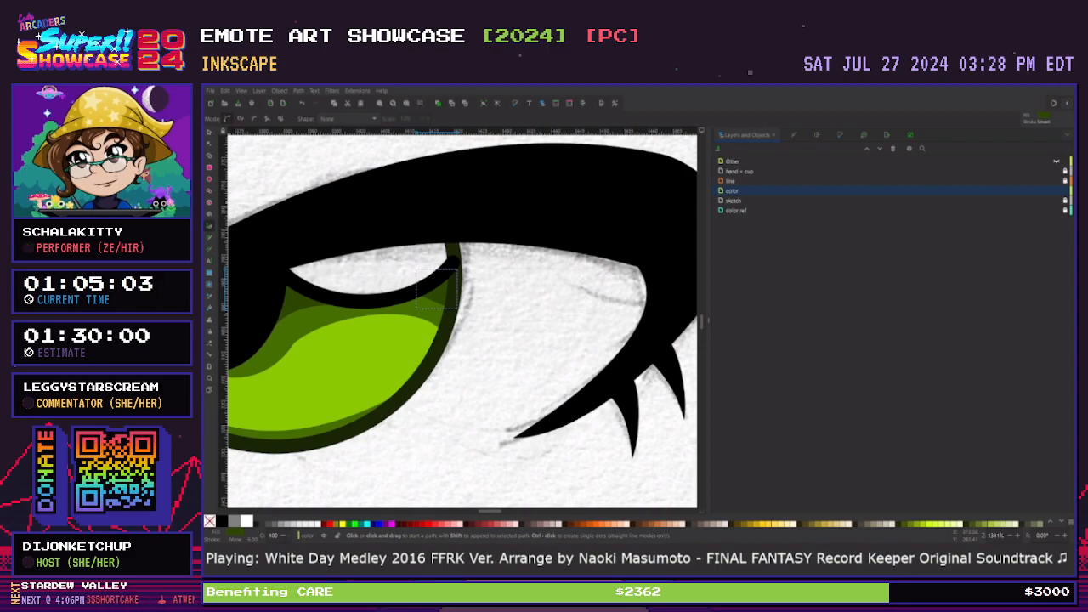
{"action": "key", "text": "n"}
{"action": "left_click", "coordinate": [437, 306]}
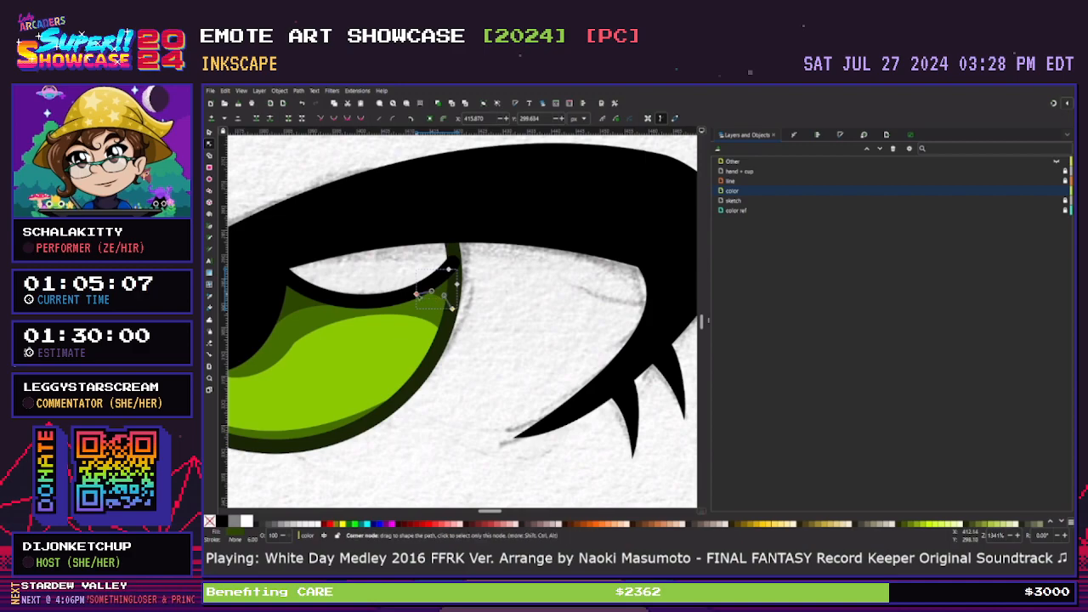
{"action": "left_click_drag", "start_coordinate": [416, 294], "coordinate": [443, 300]}
{"action": "left_click", "coordinate": [483, 361]}
{"action": "key", "text": "minus"}
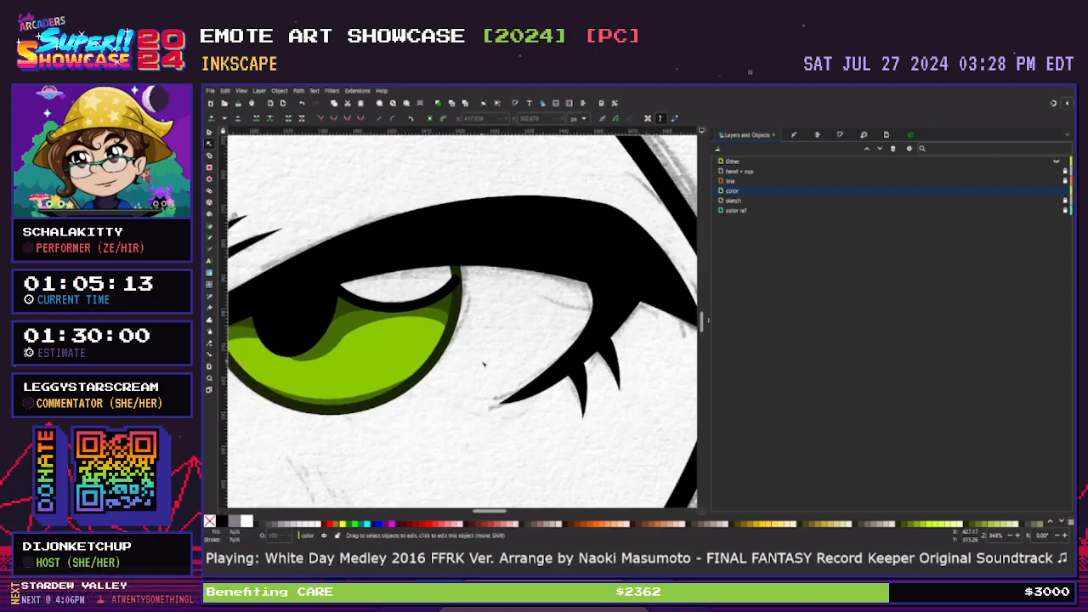
{"action": "key", "text": "minus"}
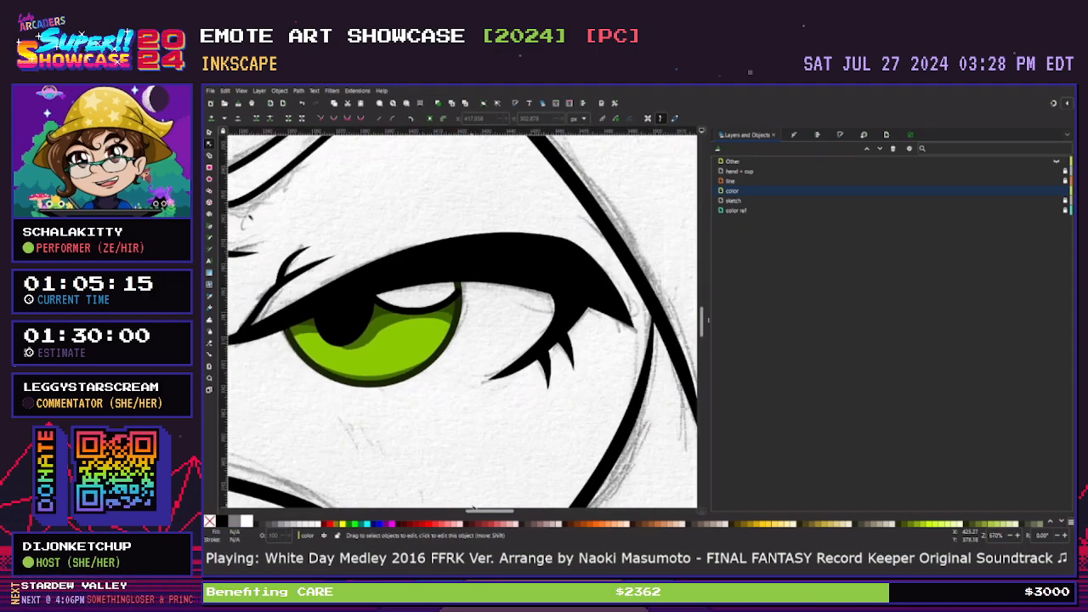
{"action": "left_click_drag", "start_coordinate": [488, 512], "coordinate": [492, 512]}
{"action": "key", "text": "minus"}
{"action": "key", "text": "minus"}
{"action": "key", "text": "minus"}
{"action": "key", "text": "minus"}
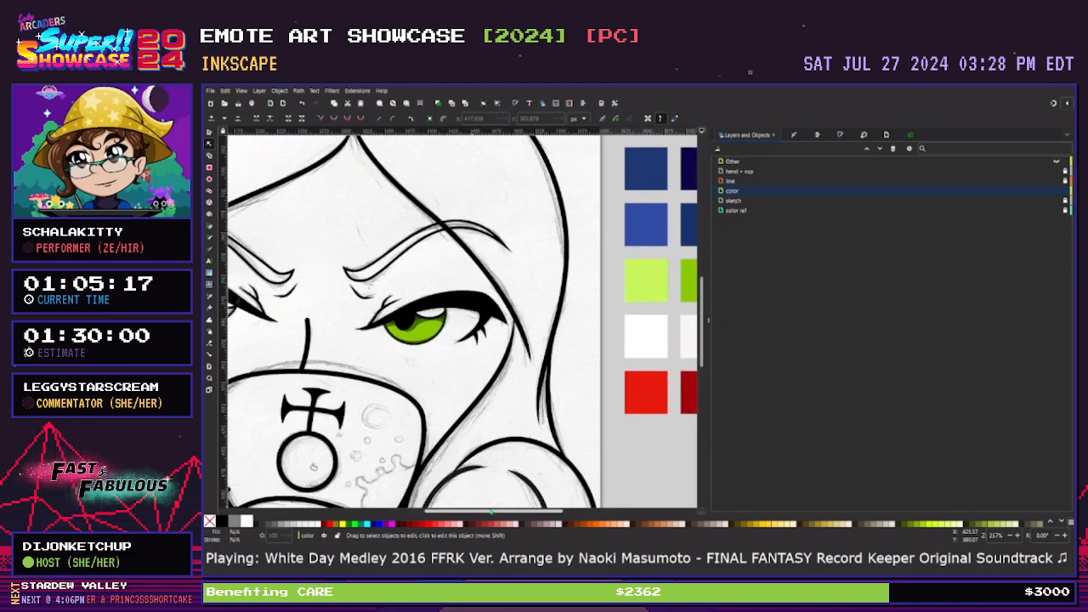
Sample the light green reference color and draw a closed angular highlight shape across the lower iris, below the pupil
{"action": "key", "text": "d"}
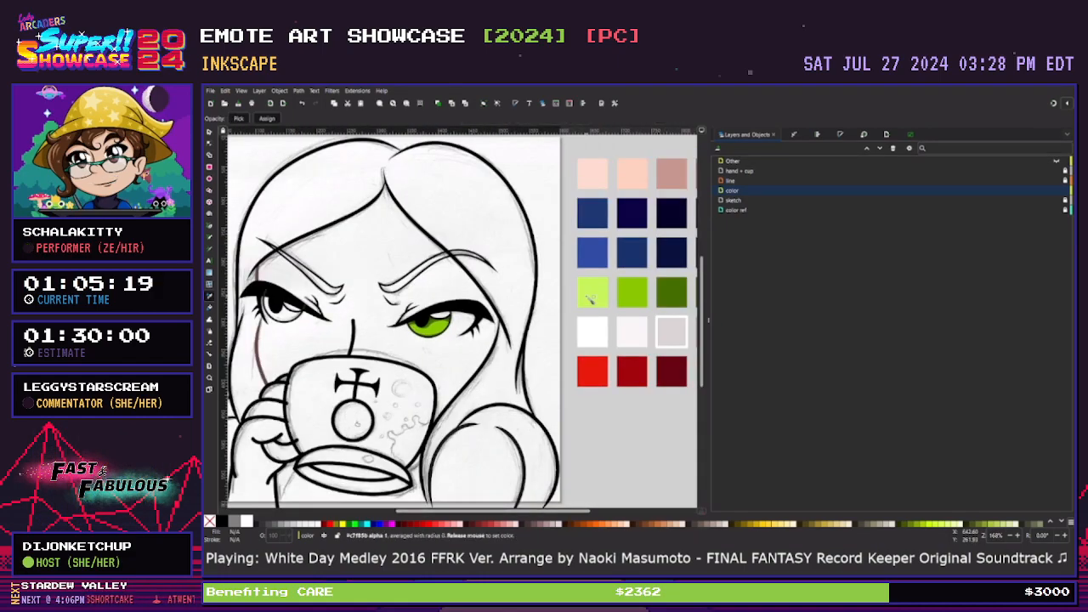
{"action": "key", "text": "plus"}
{"action": "key", "text": "plus"}
{"action": "key", "text": "plus"}
{"action": "key", "text": "plus"}
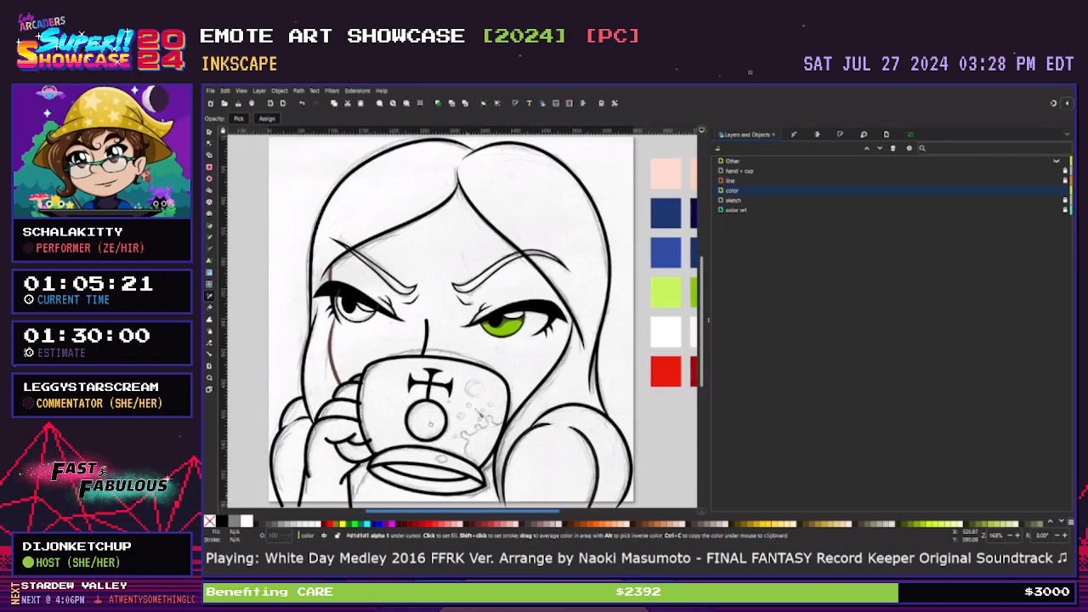
{"action": "scroll", "coordinate": [492, 370], "scroll_direction": "right", "scroll_amount": 6}
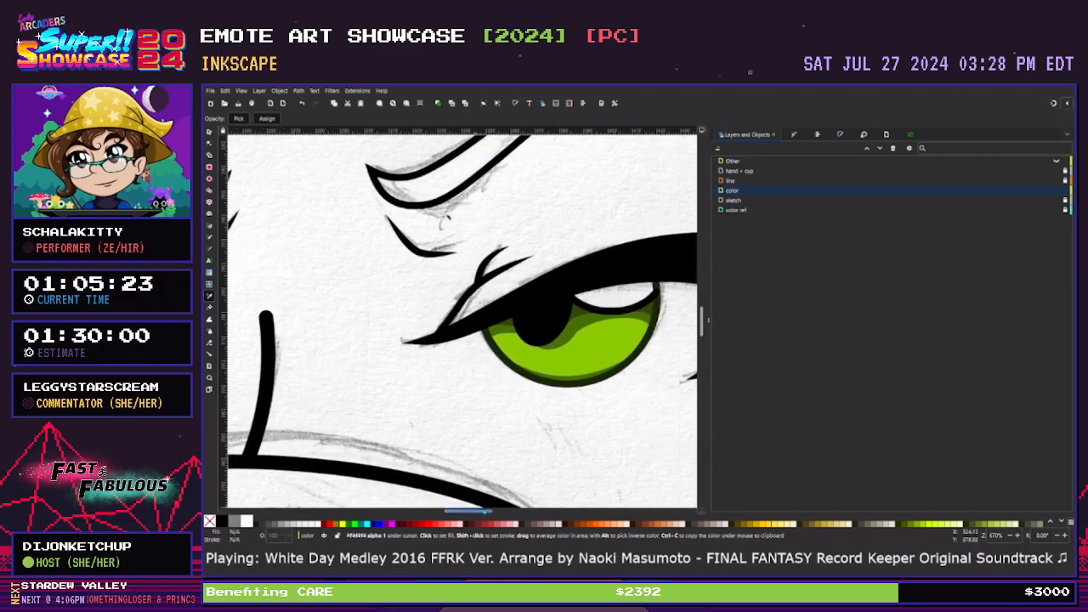
{"action": "key", "text": "plus"}
{"action": "key", "text": "b"}
{"action": "left_click", "coordinate": [444, 356]}
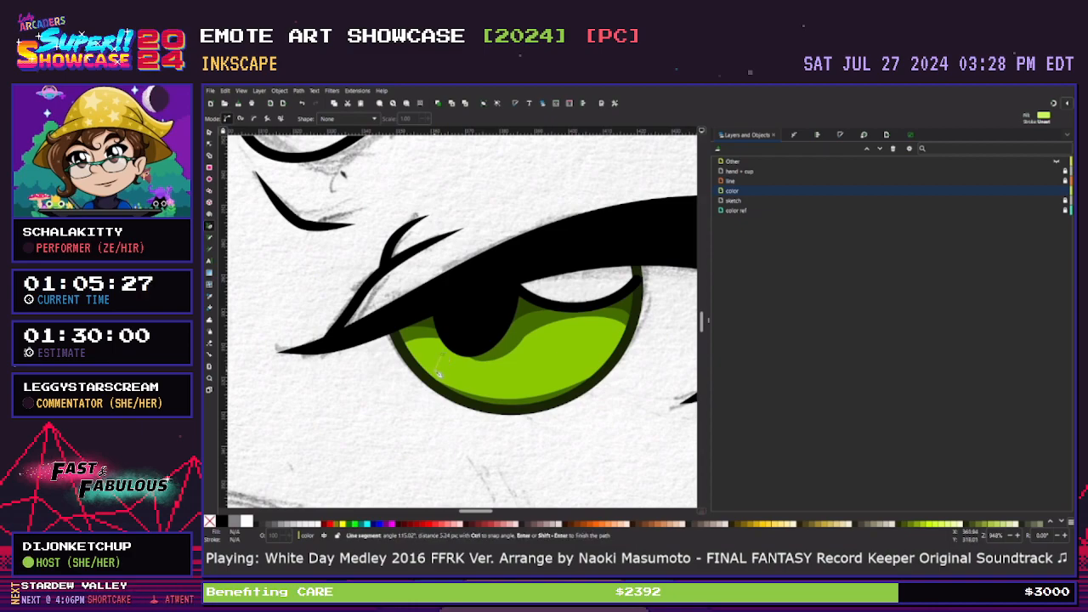
{"action": "left_click", "coordinate": [521, 391]}
{"action": "left_click", "coordinate": [605, 348]}
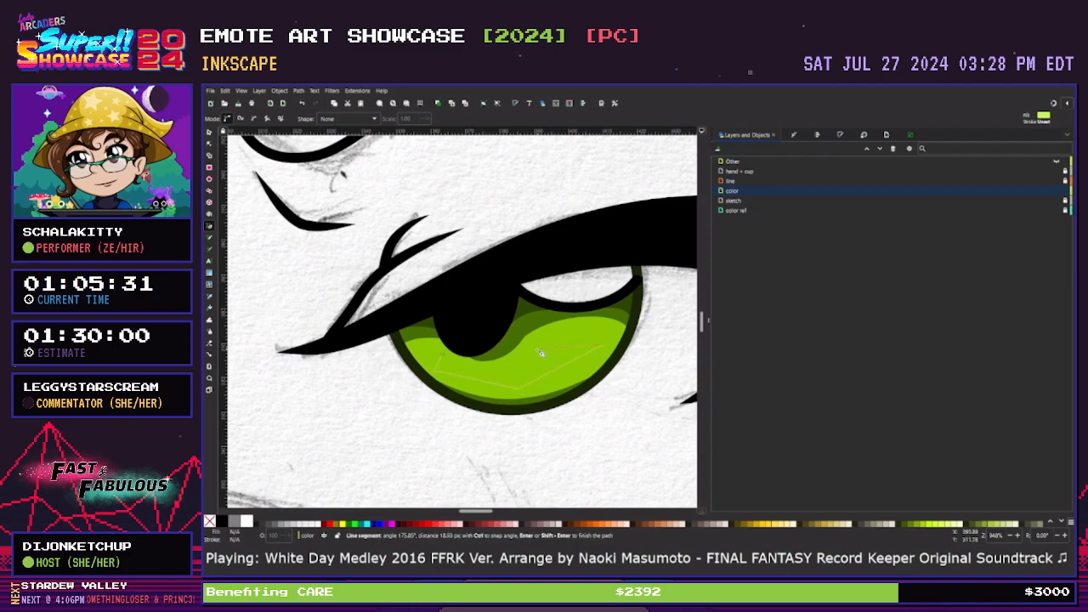
{"action": "left_click", "coordinate": [444, 357]}
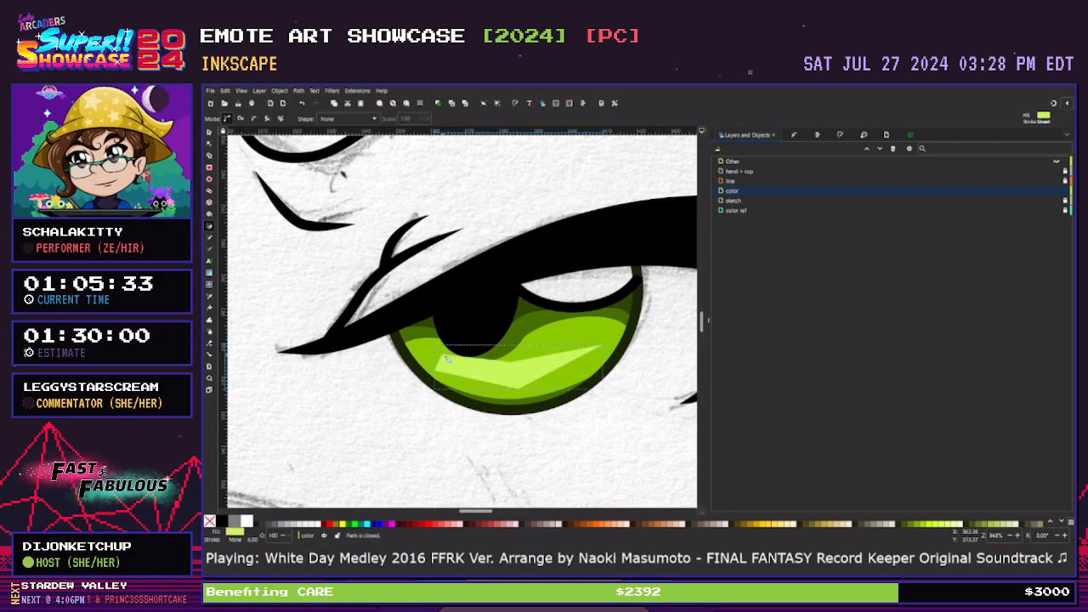
Smooth the two middle nodes of the light green highlight and lower its upper middle node to form a curved band
{"action": "key", "text": "n"}
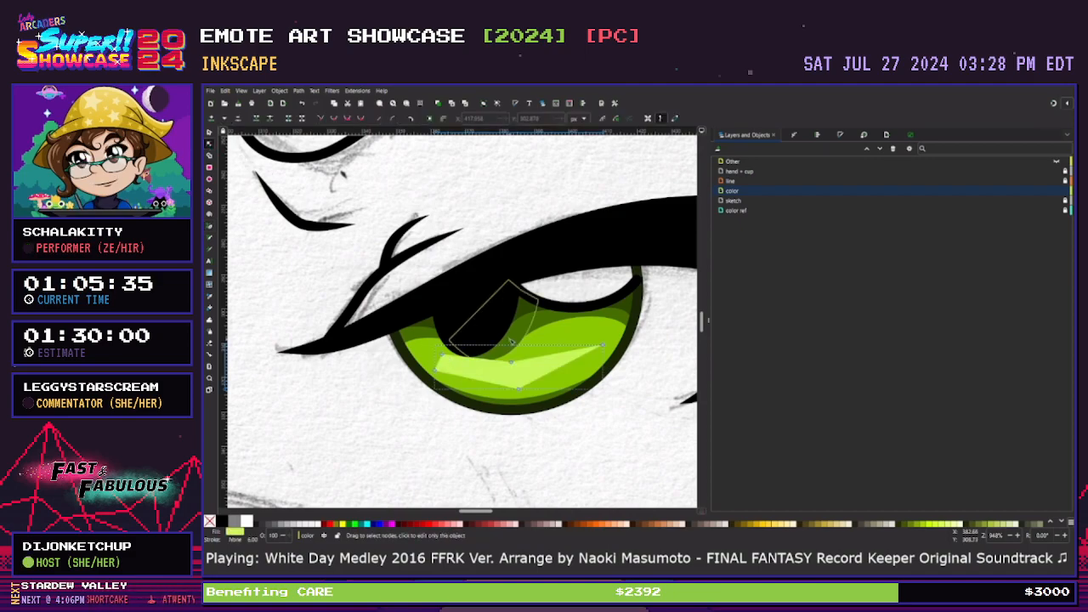
{"action": "left_click_drag", "start_coordinate": [508, 353], "coordinate": [529, 399]}
{"action": "key", "text": "shift+s"}
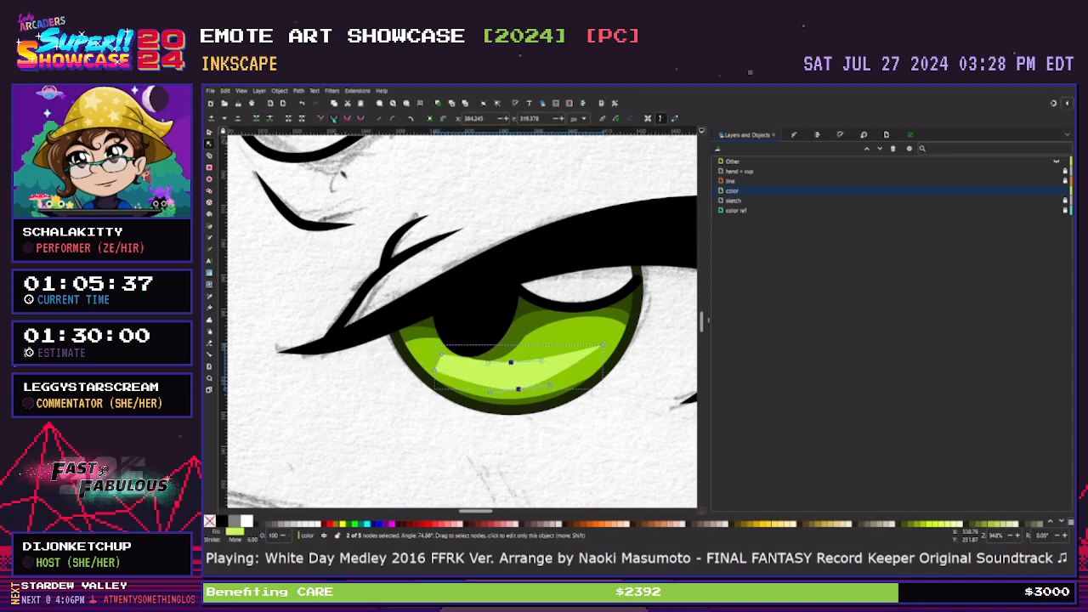
{"action": "left_click_drag", "start_coordinate": [510, 362], "coordinate": [518, 368]}
{"action": "left_click", "coordinate": [519, 388]}
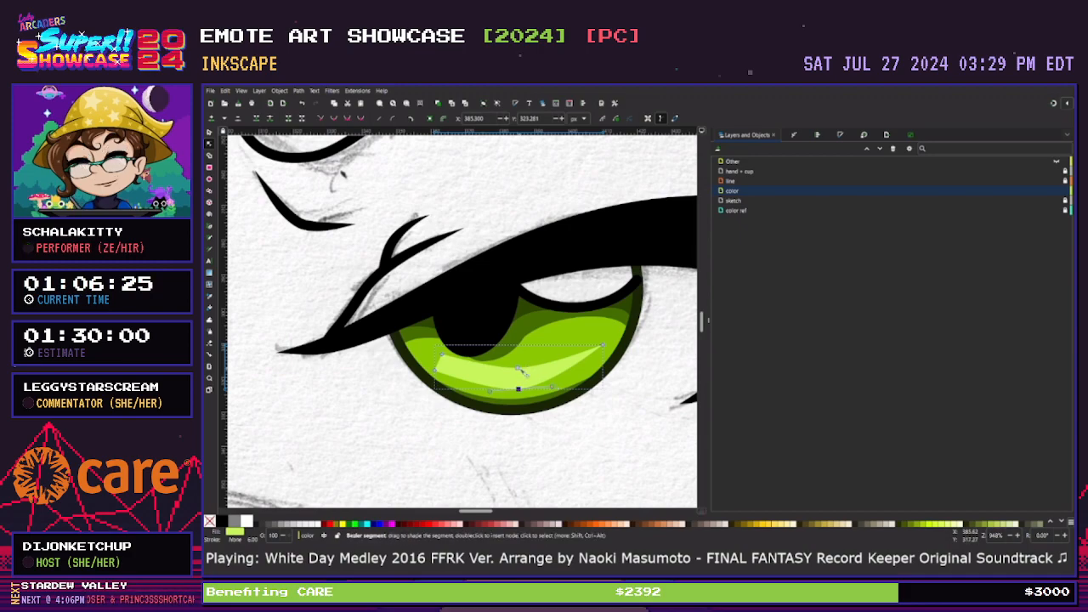
{"action": "left_click_drag", "start_coordinate": [518, 368], "coordinate": [519, 371]}
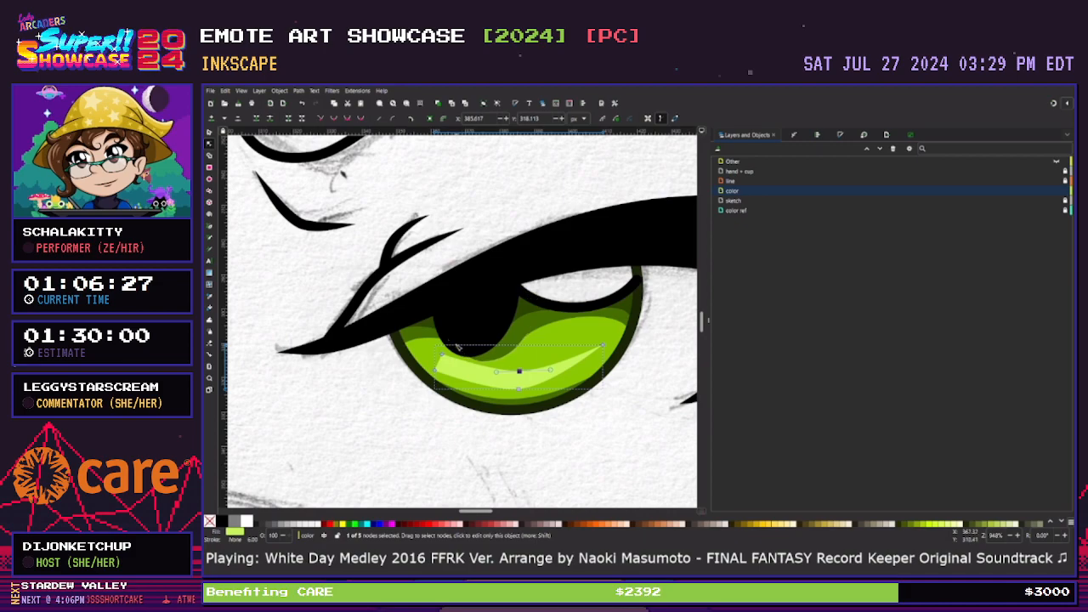
Smooth the two nodes at the highlight's inner end and adjust their handles into a rounded, outward-bulging end
{"action": "left_click_drag", "start_coordinate": [421, 380], "coordinate": [421, 381]}
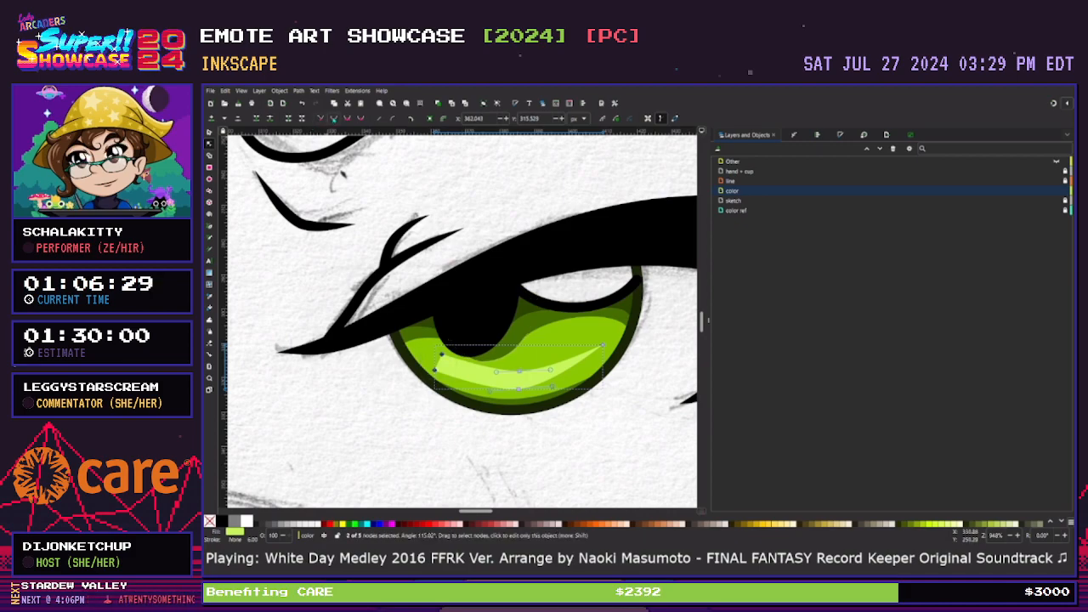
{"action": "left_click", "coordinate": [333, 118]}
{"action": "left_click_drag", "start_coordinate": [466, 343], "coordinate": [473, 370]}
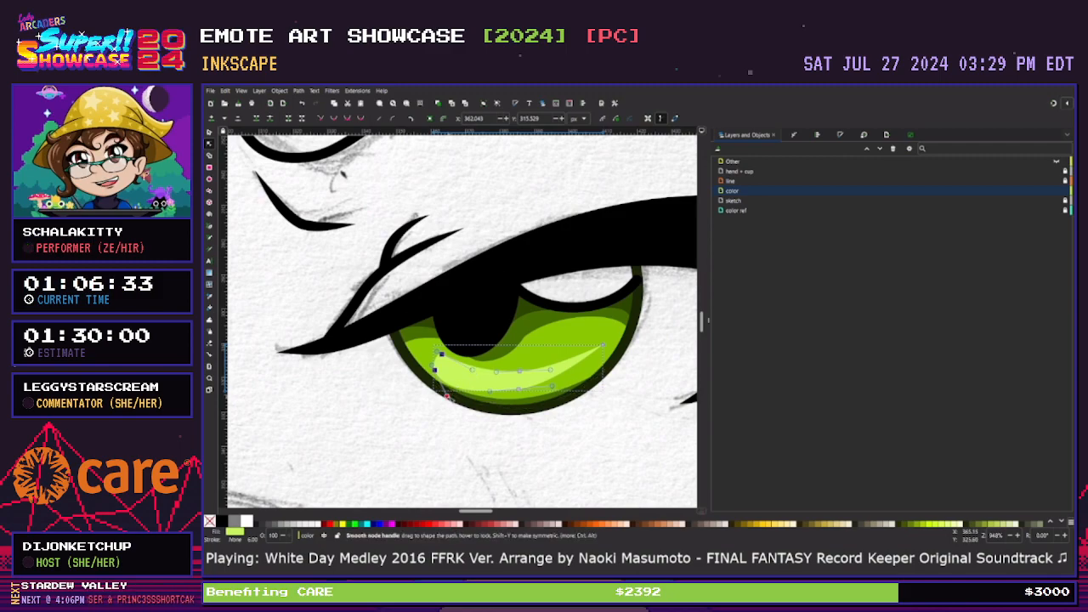
{"action": "left_click_drag", "start_coordinate": [439, 352], "coordinate": [417, 359]}
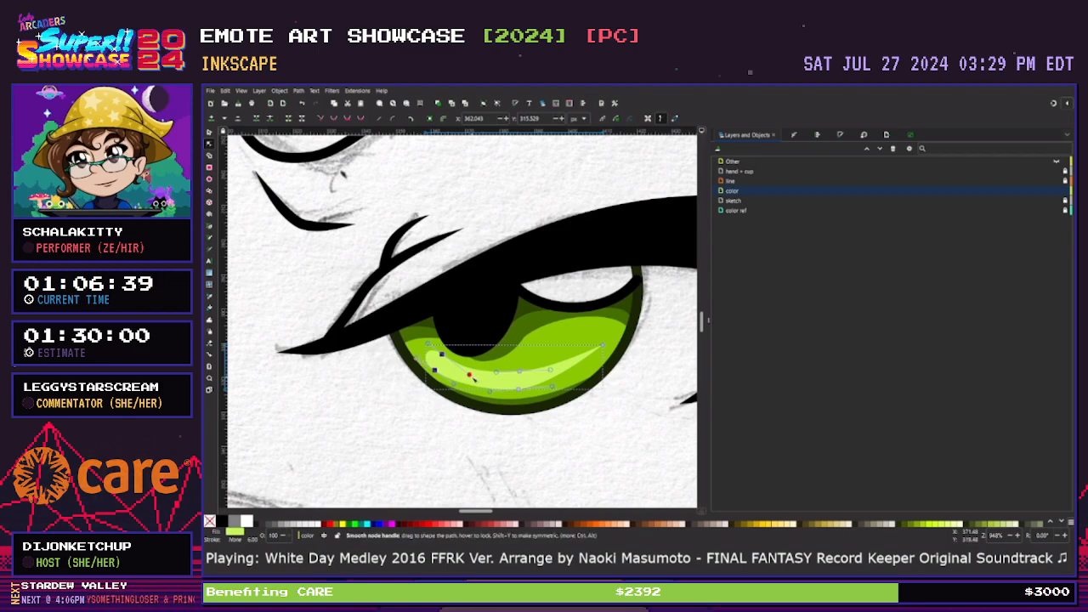
{"action": "key", "text": "Escape"}
{"action": "key", "text": "Escape"}
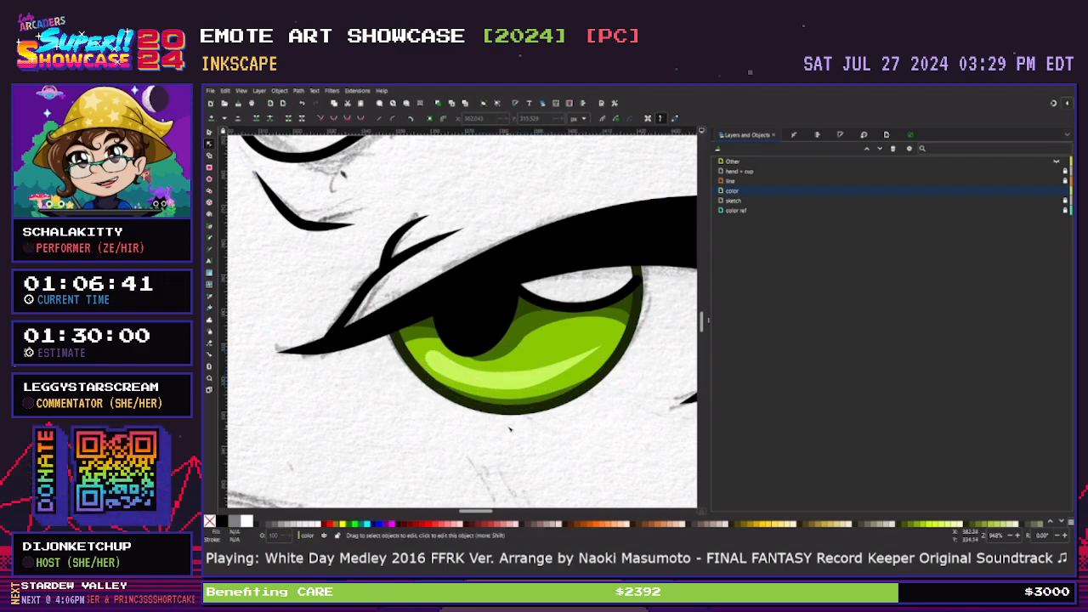
Refine the curve handle beside the highlight's pointed outer tip
{"action": "left_click", "coordinate": [534, 379]}
{"action": "left_click", "coordinate": [603, 346]}
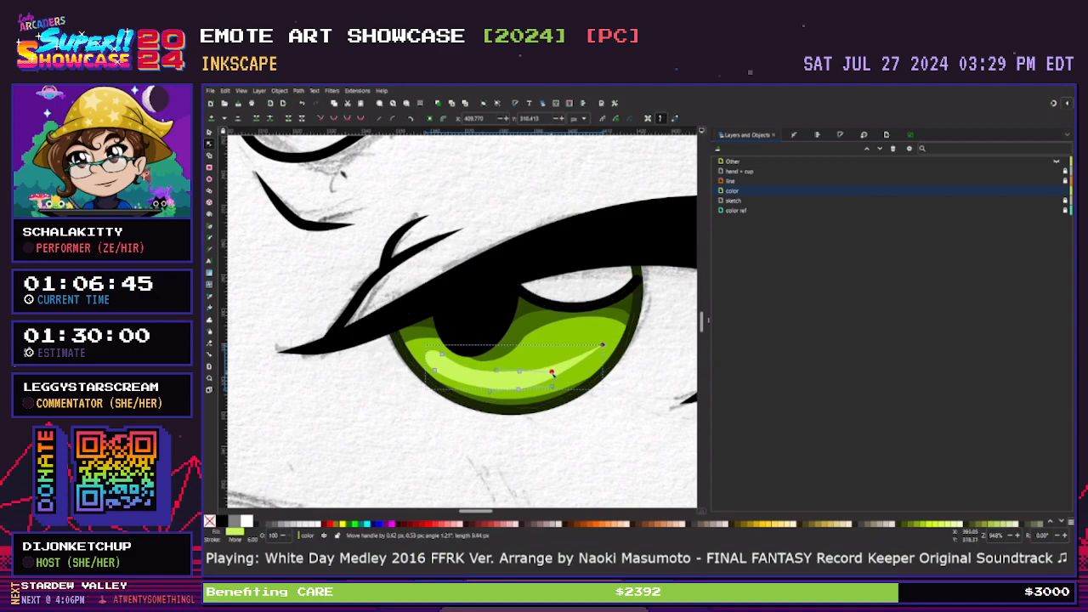
{"action": "key", "text": "Escape"}
{"action": "left_click", "coordinate": [546, 433]}
Check the highlighted eye at full-drawing size and close up, and save the document
{"action": "scroll", "coordinate": [545, 433], "scroll_direction": "down", "scroll_amount": 6}
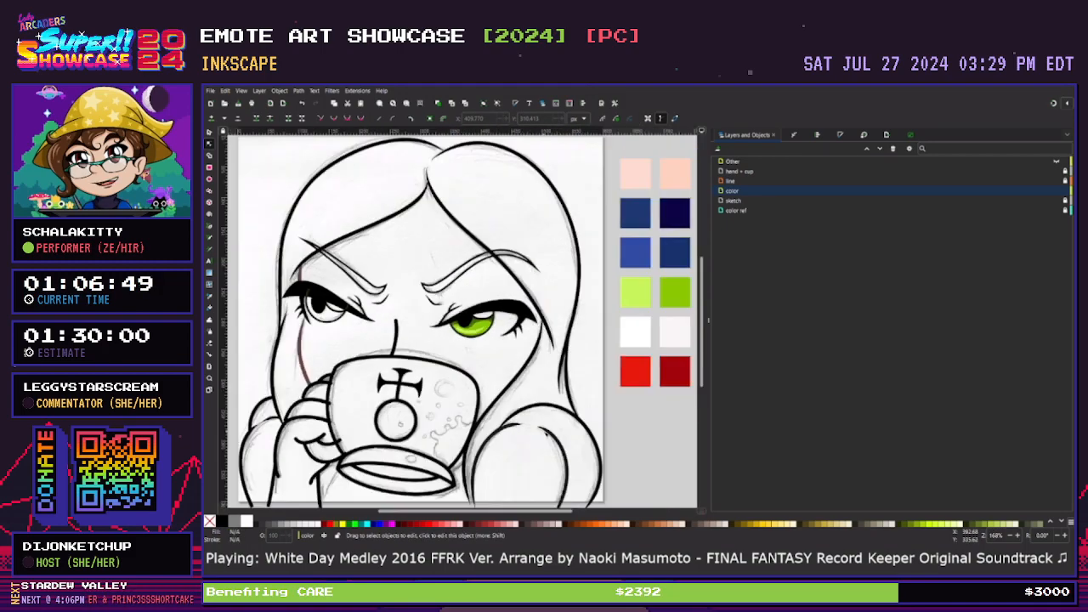
{"action": "scroll", "coordinate": [546, 433], "scroll_direction": "down", "scroll_amount": 1}
{"action": "scroll", "coordinate": [545, 433], "scroll_direction": "down", "scroll_amount": 1}
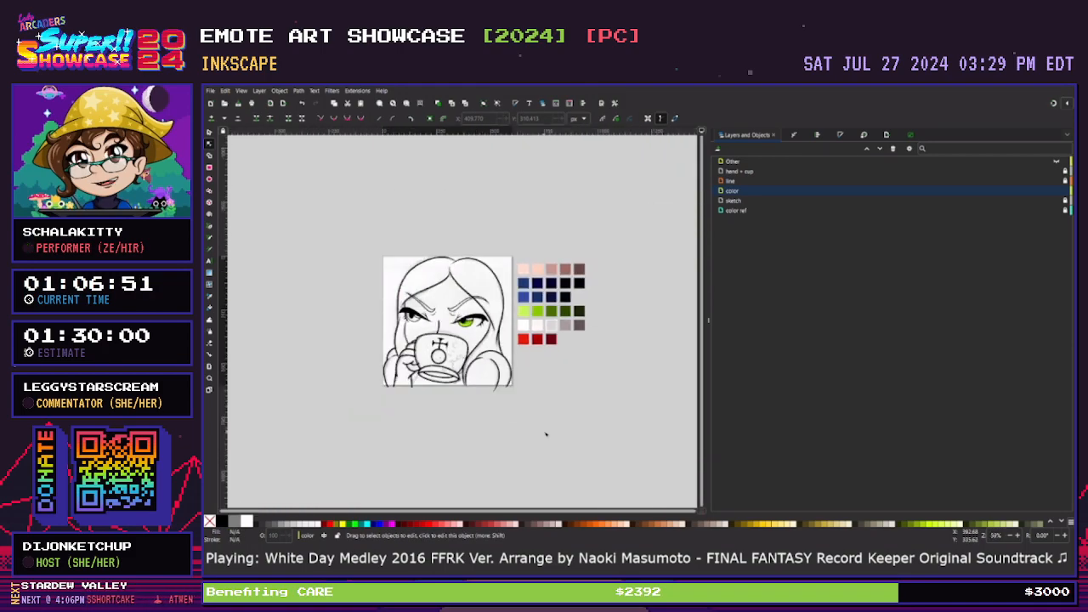
{"action": "scroll", "coordinate": [546, 433], "scroll_direction": "up", "scroll_amount": 1}
{"action": "scroll", "coordinate": [546, 434], "scroll_direction": "up", "scroll_amount": 7}
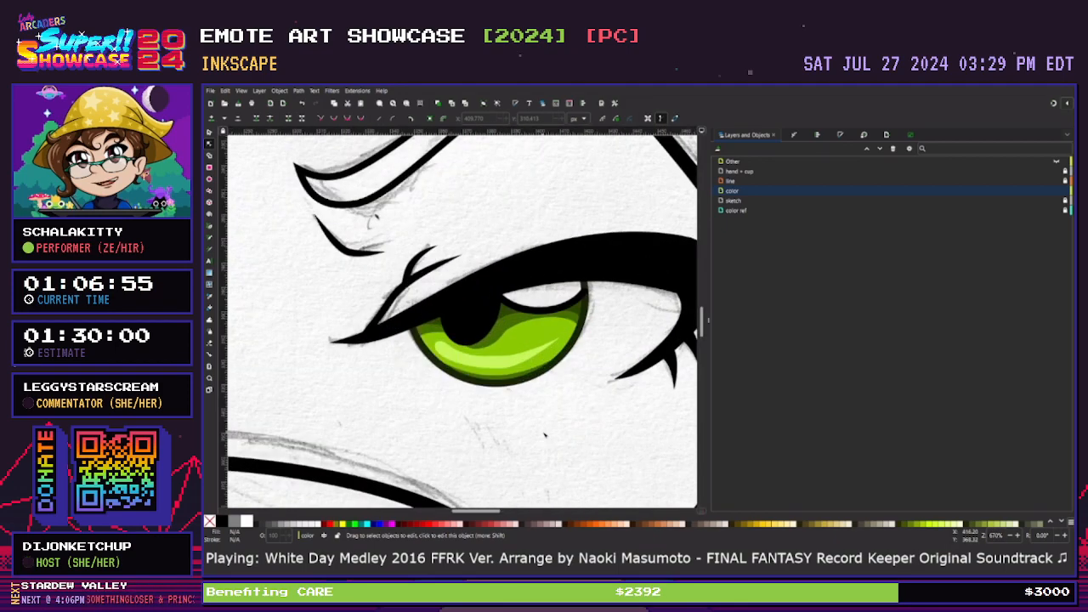
{"action": "key", "text": "ctrl+s"}
Duplicate all the green iris color shapes together and place the copies over the character's other eye
{"action": "key", "text": "s"}
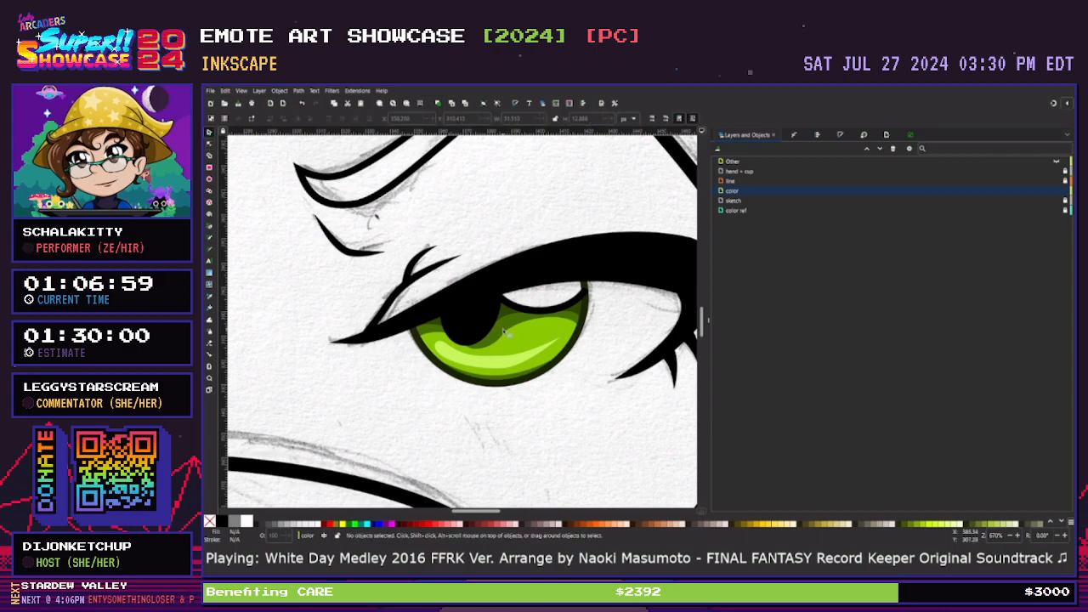
{"action": "left_click", "coordinate": [507, 329]}
{"action": "scroll", "coordinate": [511, 326], "scroll_direction": "up", "scroll_amount": 1}
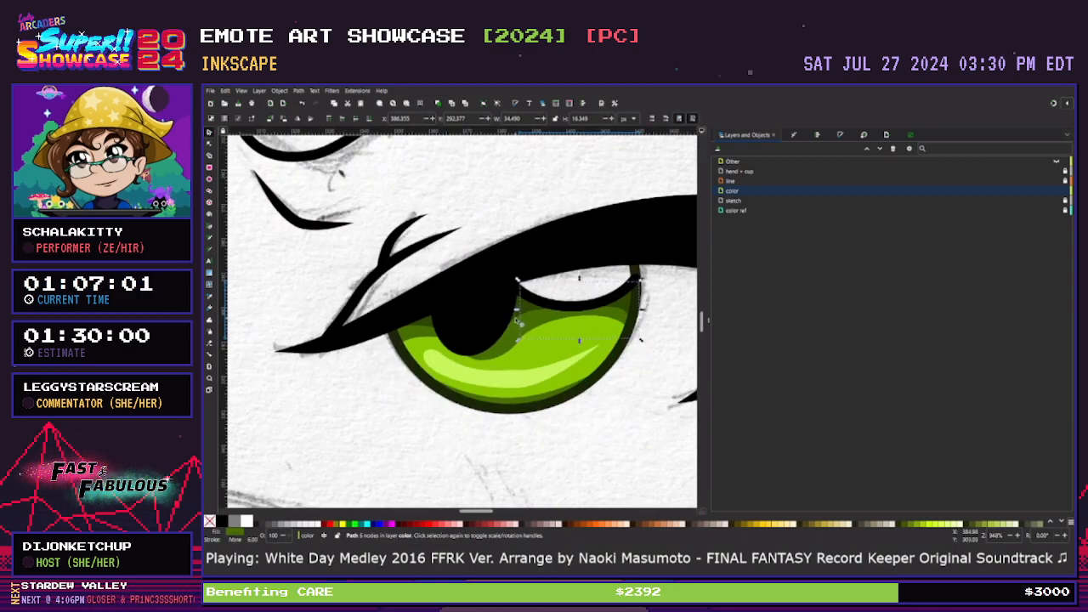
{"action": "left_click", "coordinate": [341, 475]}
{"action": "left_click_drag", "start_coordinate": [340, 476], "coordinate": [669, 239]}
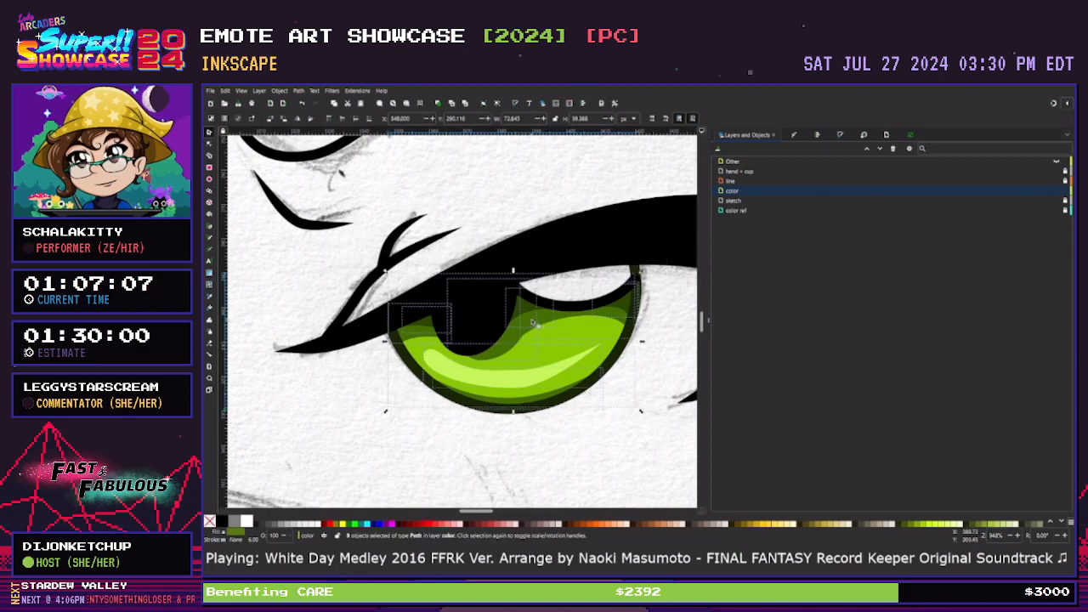
{"action": "key", "text": "minus"}
{"action": "key", "text": "minus"}
{"action": "key", "text": "minus"}
{"action": "key", "text": "minus"}
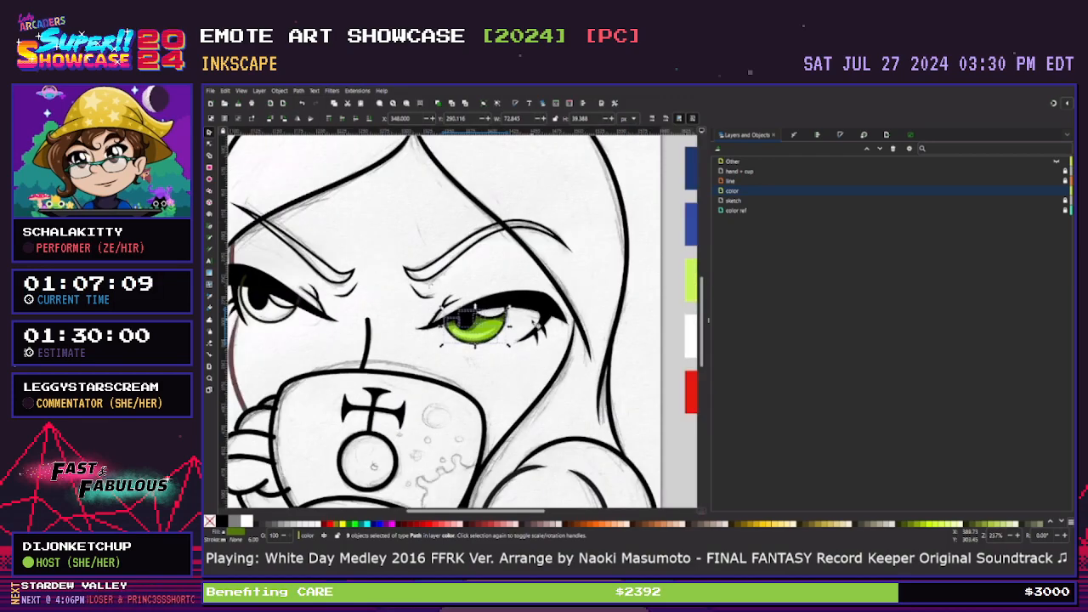
{"action": "key", "text": "minus"}
{"action": "key", "text": "minus"}
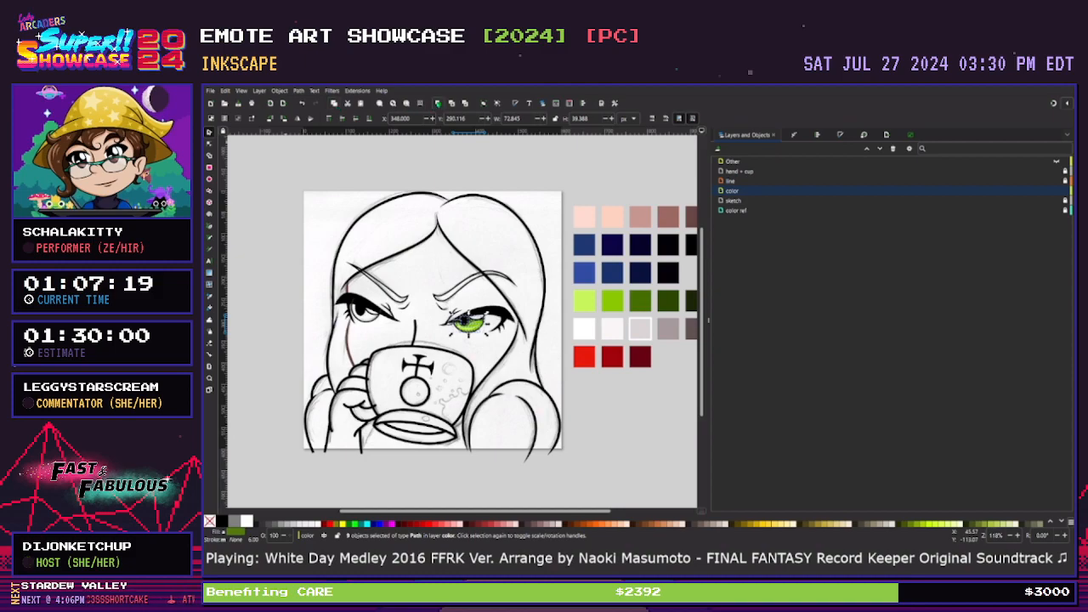
{"action": "left_click", "coordinate": [438, 104]}
{"action": "left_click_drag", "start_coordinate": [475, 326], "coordinate": [372, 321]}
{"action": "left_click_drag", "start_coordinate": [447, 510], "coordinate": [409, 510]}
{"action": "scroll", "coordinate": [459, 321], "scroll_direction": "up", "scroll_amount": 4}
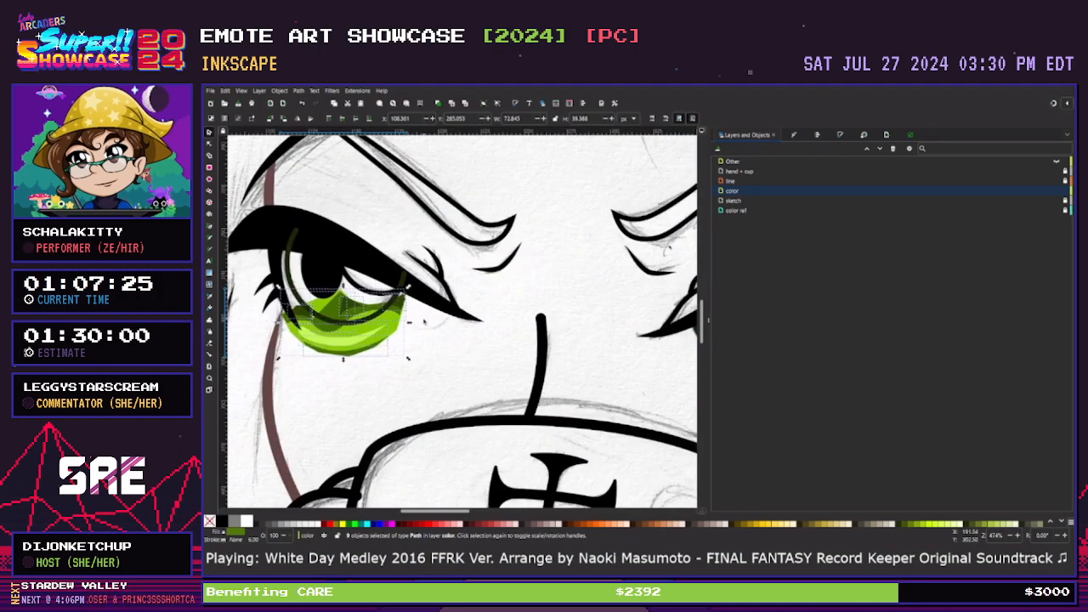
Align the copied iris color shapes with the uncolored eye's iris outline and deselect them
{"action": "left_click_drag", "start_coordinate": [445, 511], "coordinate": [428, 510]}
{"action": "scroll", "coordinate": [413, 413], "scroll_direction": "up", "scroll_amount": 2}
{"action": "key", "text": "plus"}
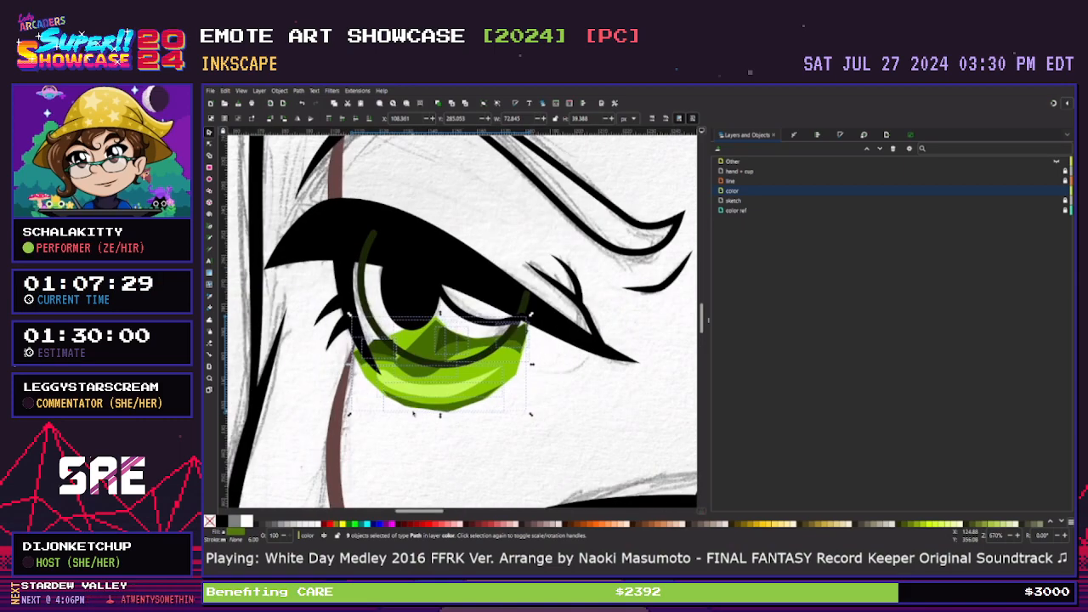
{"action": "left_click_drag", "start_coordinate": [445, 386], "coordinate": [456, 341]}
{"action": "left_click", "coordinate": [418, 409]}
Unlock the line layer and lower this eye's iris outline arc to the bottom, behind the eyelid line
{"action": "scroll", "coordinate": [418, 409], "scroll_direction": "up", "scroll_amount": 1}
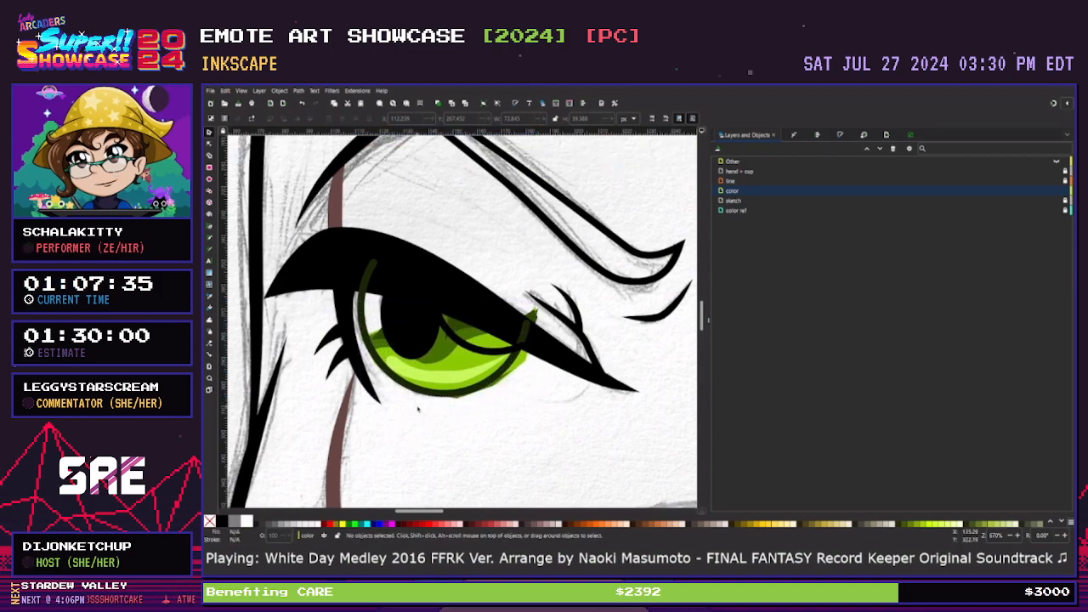
{"action": "key", "text": "plus"}
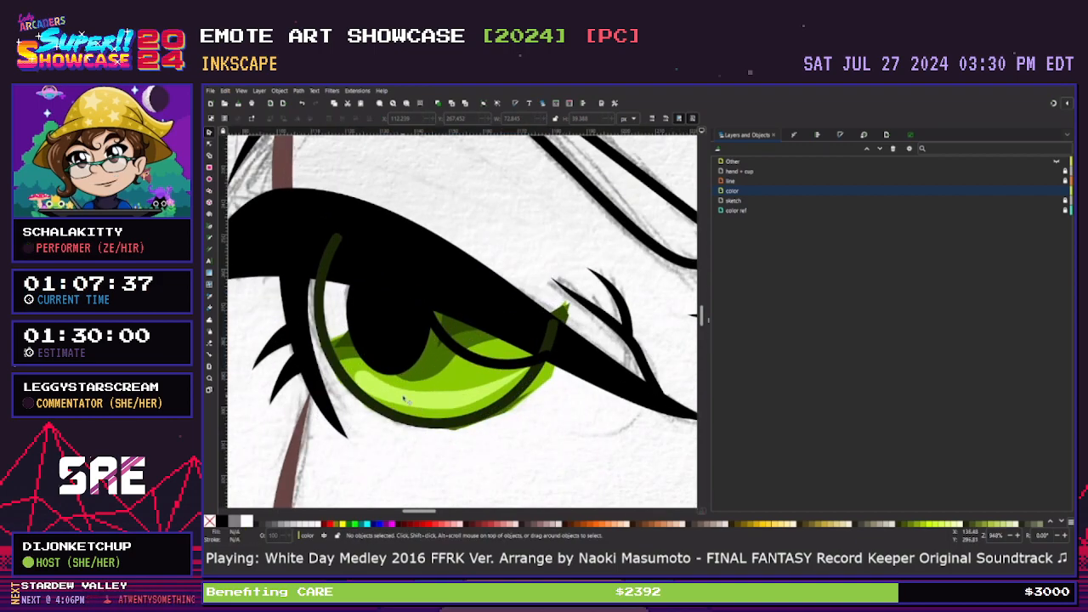
{"action": "key", "text": "x"}
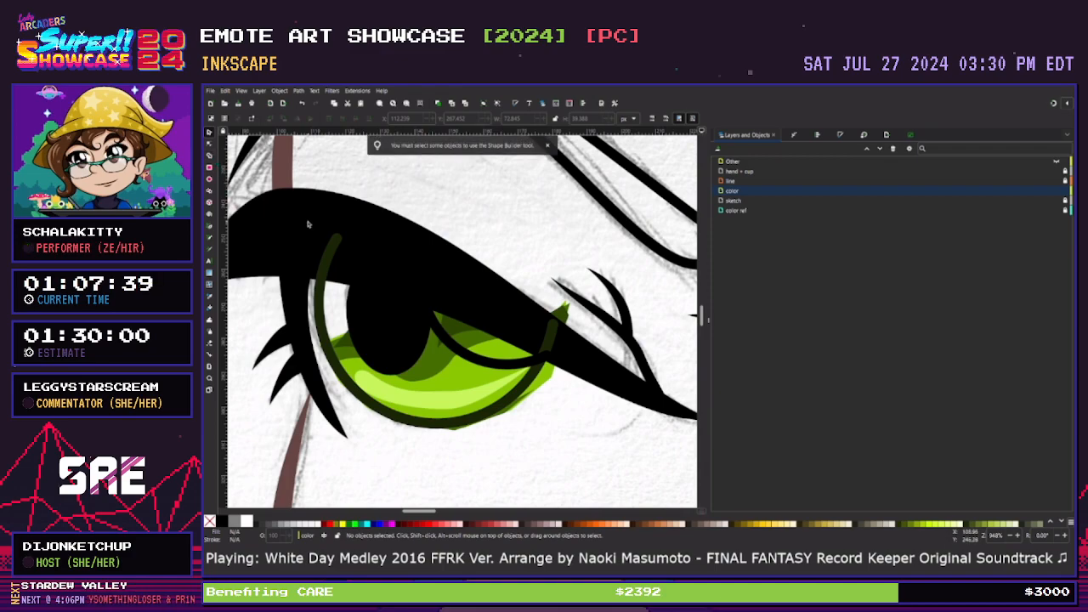
{"action": "left_click", "coordinate": [210, 145]}
{"action": "left_click", "coordinate": [875, 180]}
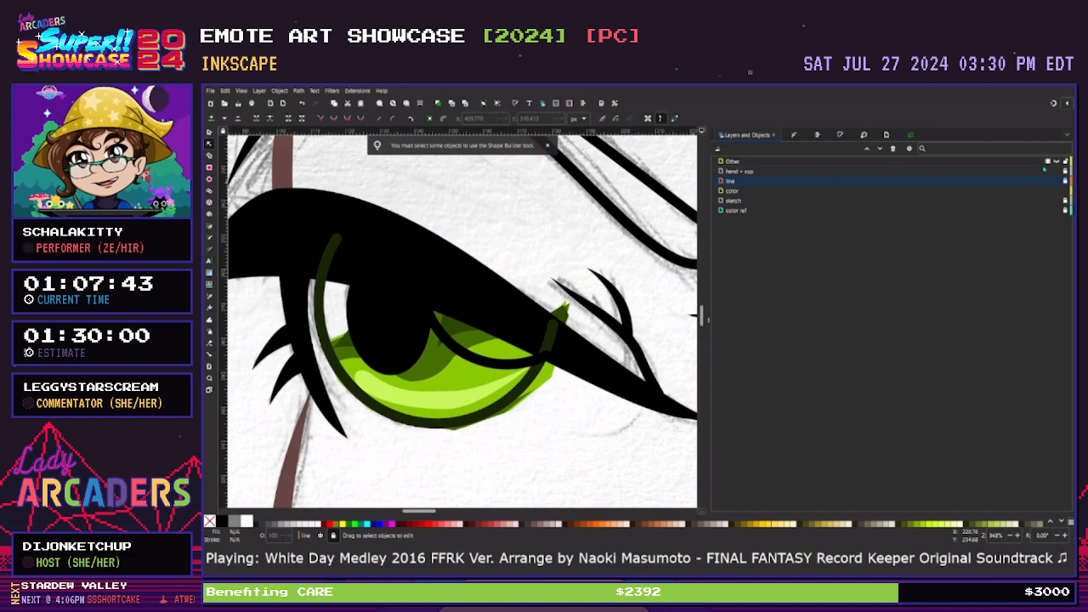
{"action": "left_click", "coordinate": [328, 288]}
{"action": "key", "text": "s"}
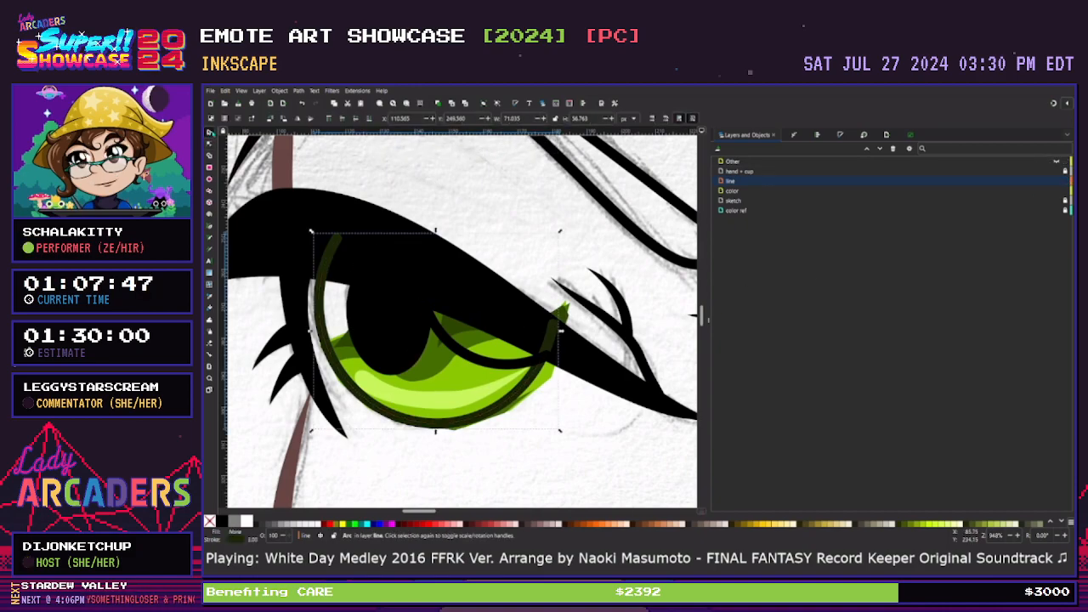
{"action": "key", "text": "End"}
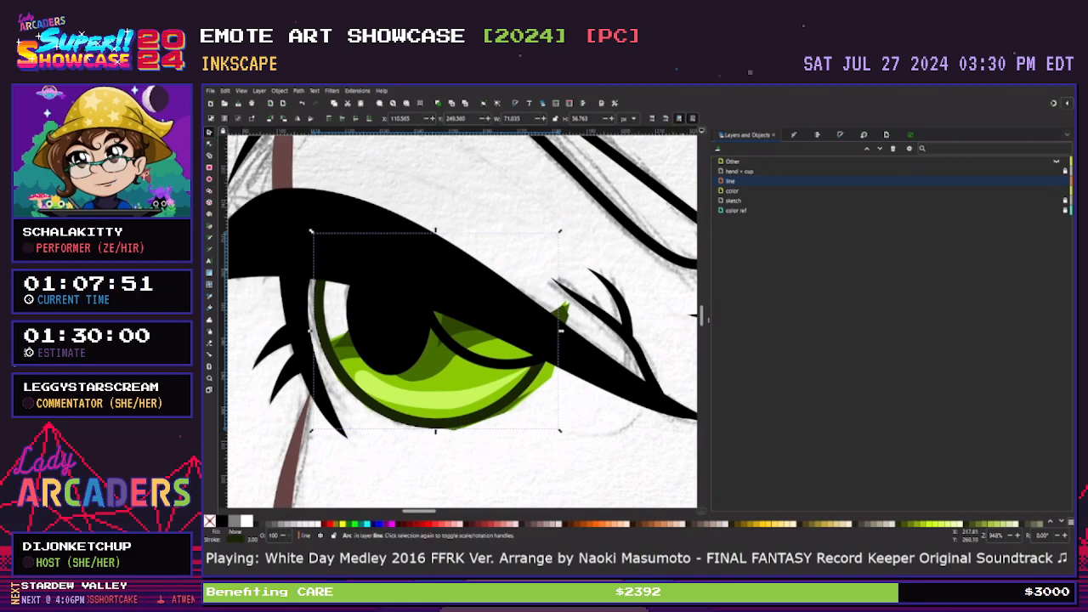
Lock the line layer, return to the color layer and shift the darker shadow beside the pupil slightly toward the lashes
{"action": "left_click", "coordinate": [844, 192]}
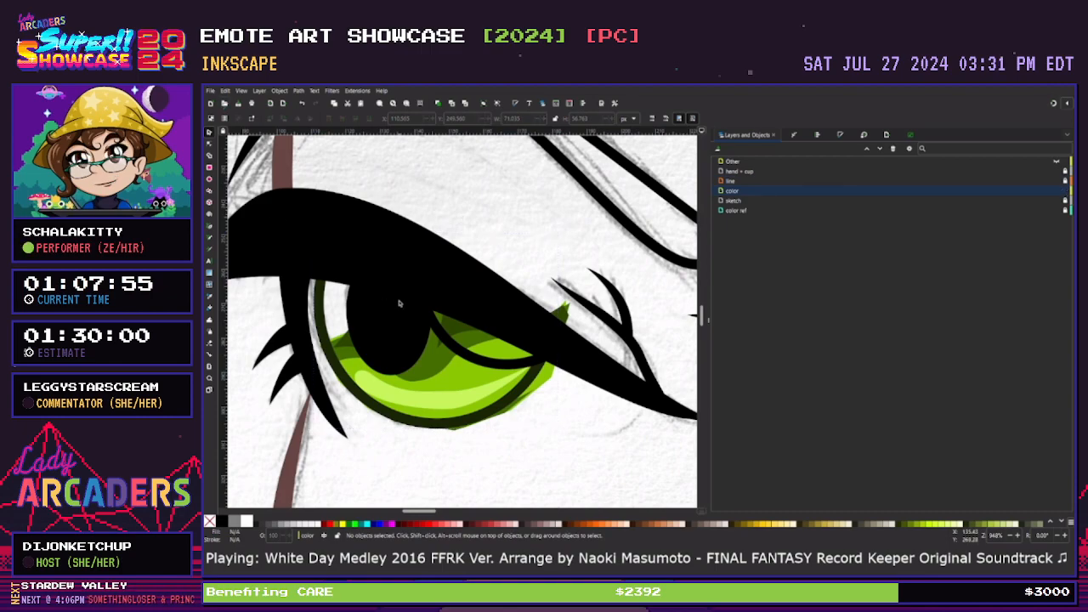
{"action": "left_click", "coordinate": [436, 372]}
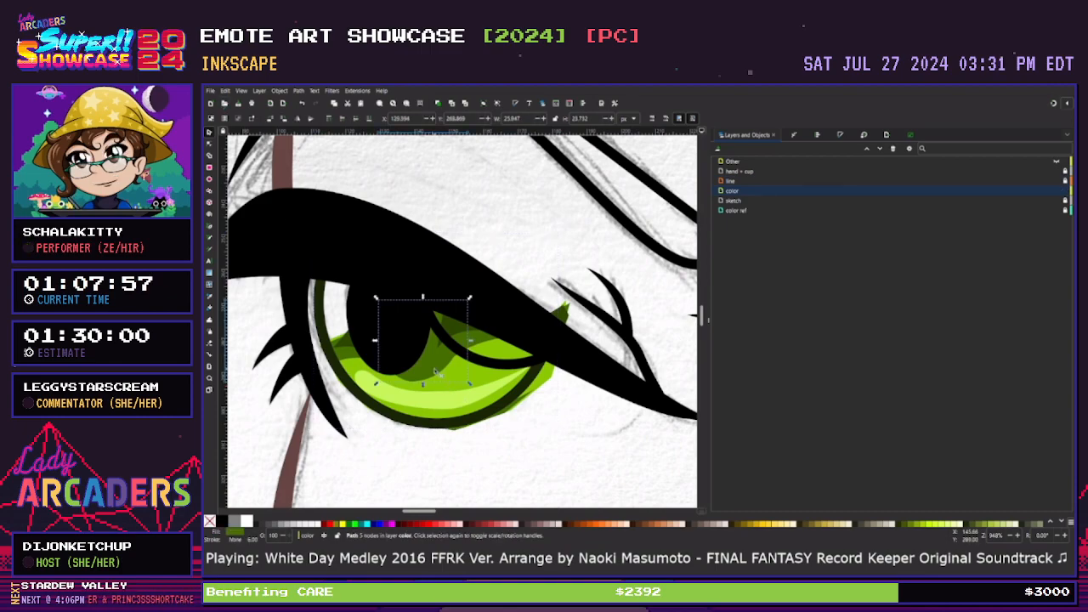
{"action": "left_click_drag", "start_coordinate": [436, 371], "coordinate": [423, 370]}
Move the darkest green and mid-green shadow shapes into the iris's inner upper corner beside the pupil and fit them to the outline
{"action": "left_click_drag", "start_coordinate": [347, 342], "coordinate": [324, 292]}
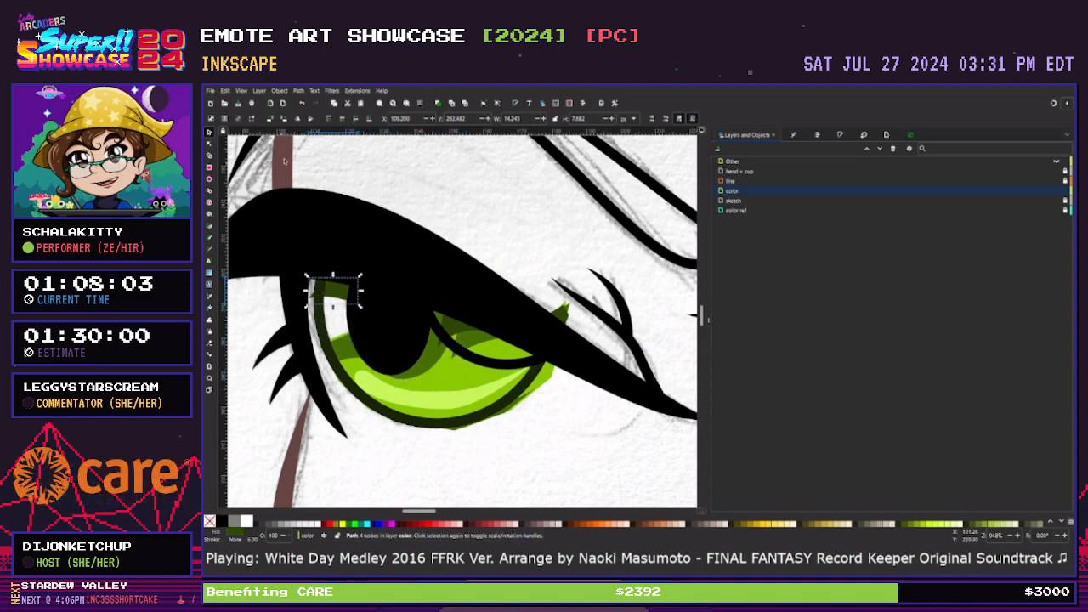
{"action": "left_click_drag", "start_coordinate": [349, 292], "coordinate": [357, 296]}
{"action": "left_click_drag", "start_coordinate": [453, 337], "coordinate": [335, 303]}
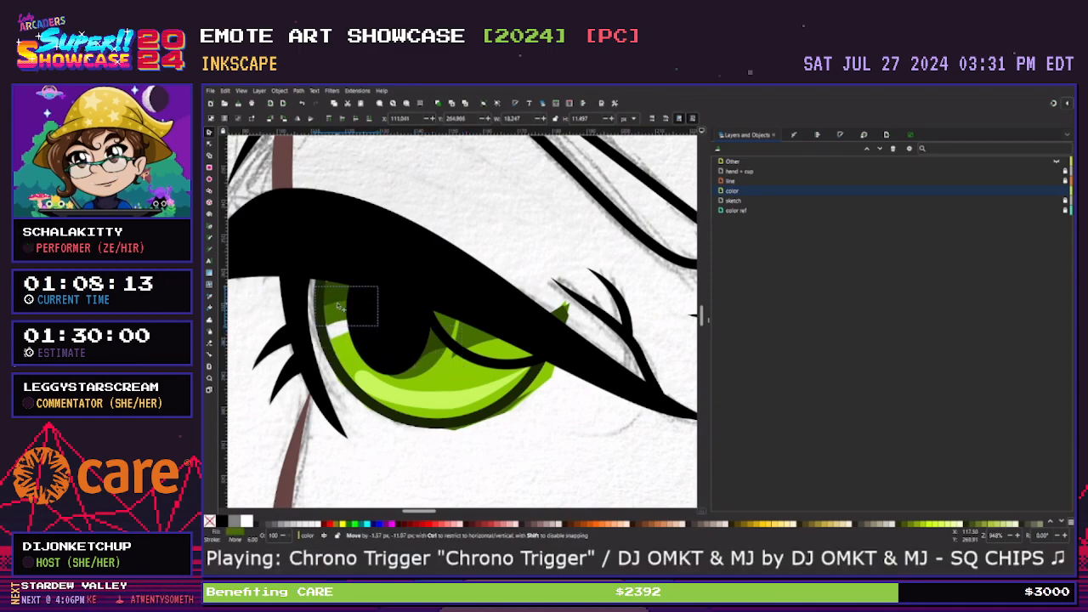
{"action": "key", "text": "n"}
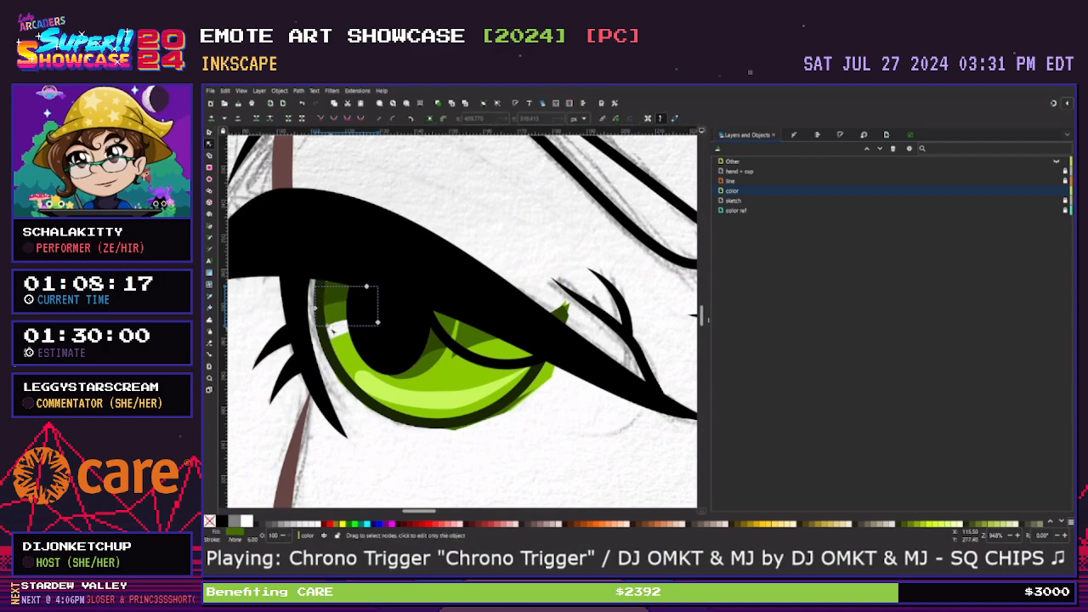
{"action": "left_click_drag", "start_coordinate": [318, 307], "coordinate": [317, 304]}
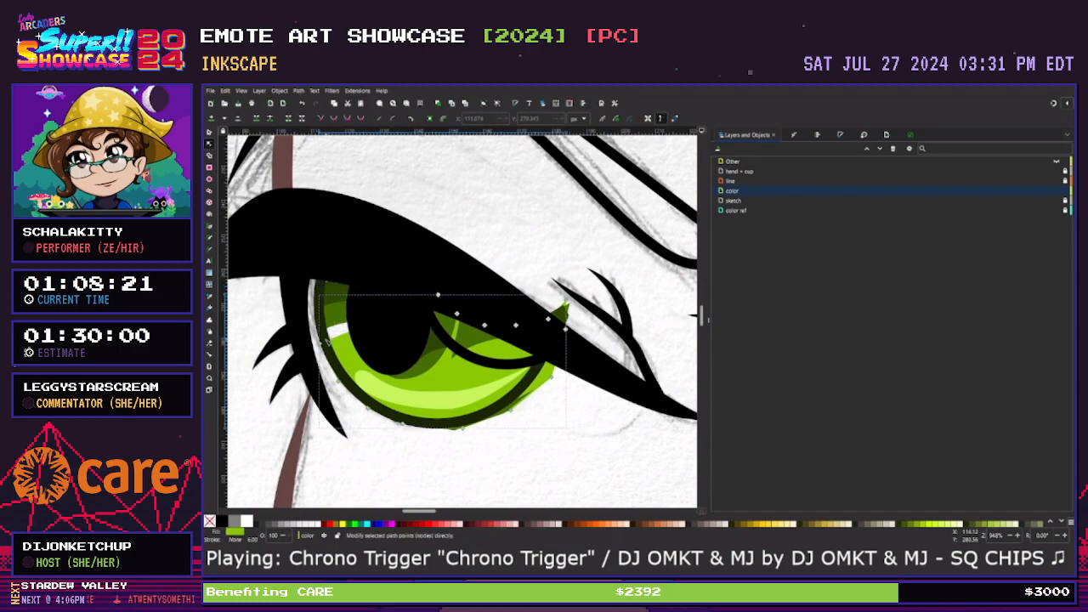
Reshape the base green iris shape node by node so its edges sit under the iris outline, pupil and lower crease line
{"action": "left_click_drag", "start_coordinate": [319, 343], "coordinate": [360, 309]}
{"action": "left_click_drag", "start_coordinate": [338, 381], "coordinate": [339, 375]}
{"action": "left_click_drag", "start_coordinate": [367, 413], "coordinate": [403, 420]}
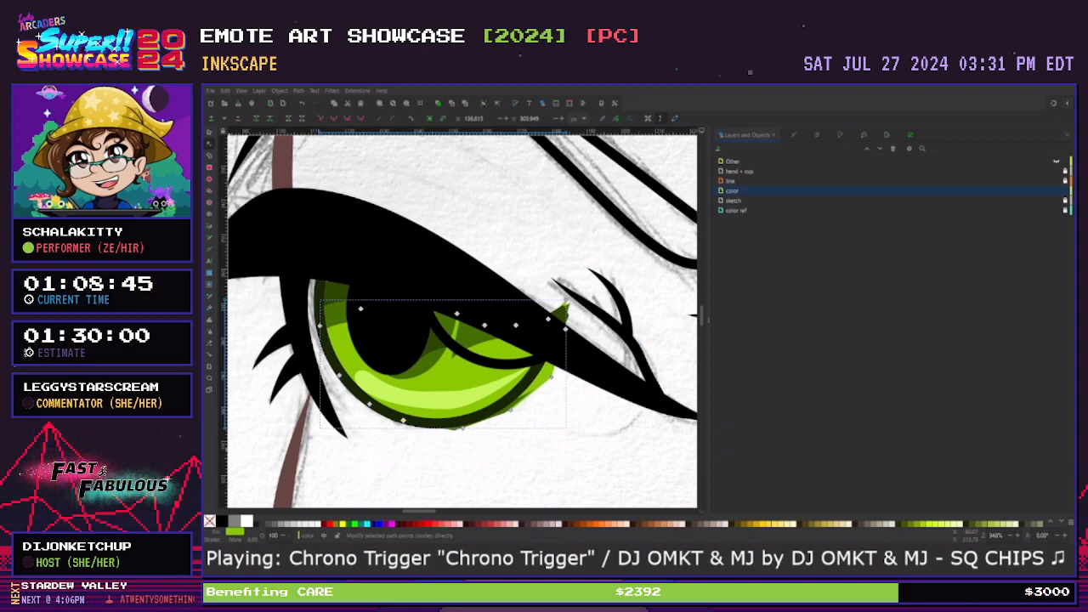
{"action": "left_click_drag", "start_coordinate": [462, 427], "coordinate": [461, 422]}
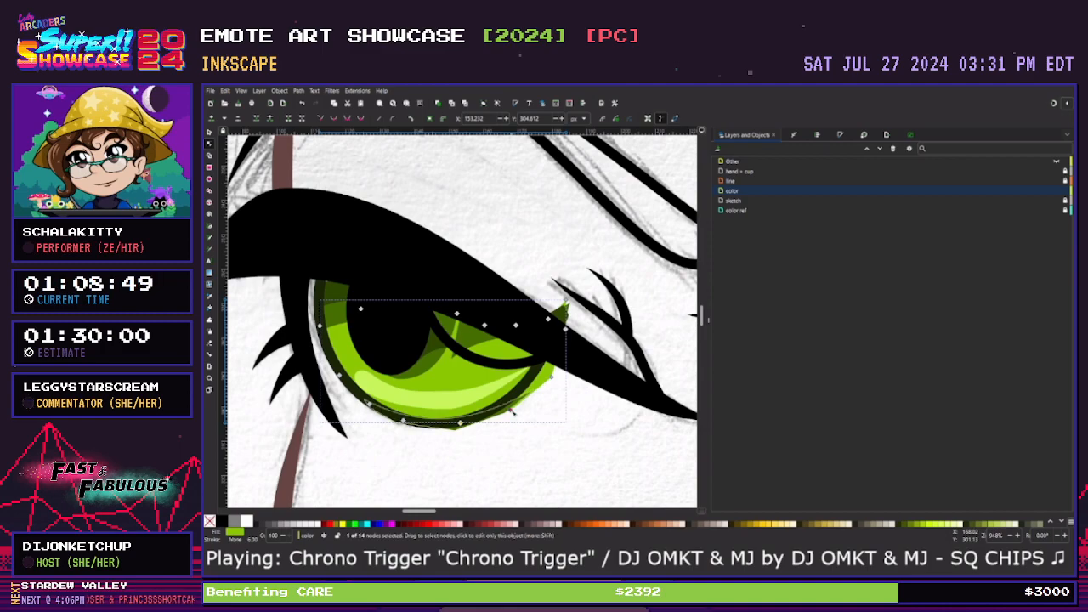
{"action": "left_click", "coordinate": [499, 406]}
{"action": "left_click_drag", "start_coordinate": [552, 377], "coordinate": [528, 379]}
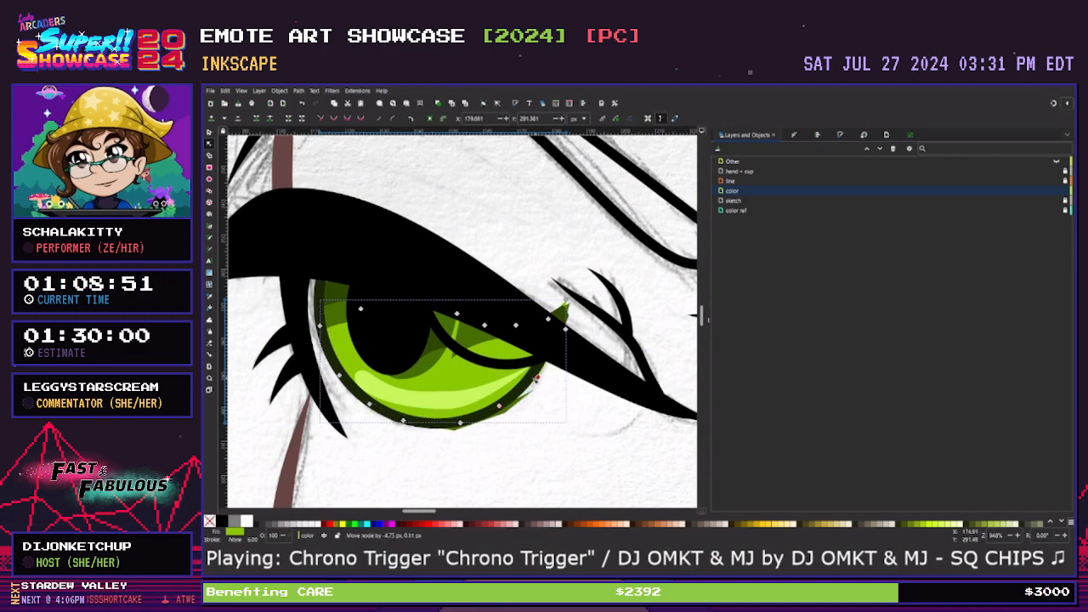
{"action": "left_click_drag", "start_coordinate": [565, 304], "coordinate": [538, 362]}
{"action": "left_click_drag", "start_coordinate": [549, 320], "coordinate": [425, 306]}
Pull in the nodes of the shadow beside the pupil so it stays within the iris and off the white area
{"action": "left_click", "coordinate": [438, 308]}
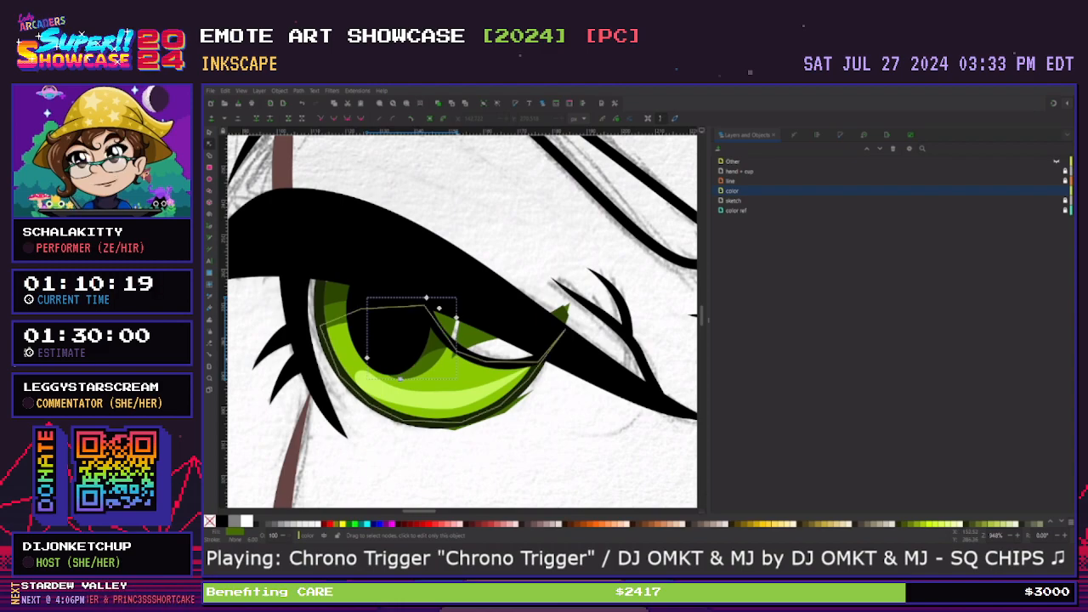
{"action": "left_click", "coordinate": [457, 318]}
{"action": "left_click_drag", "start_coordinate": [457, 317], "coordinate": [437, 328]}
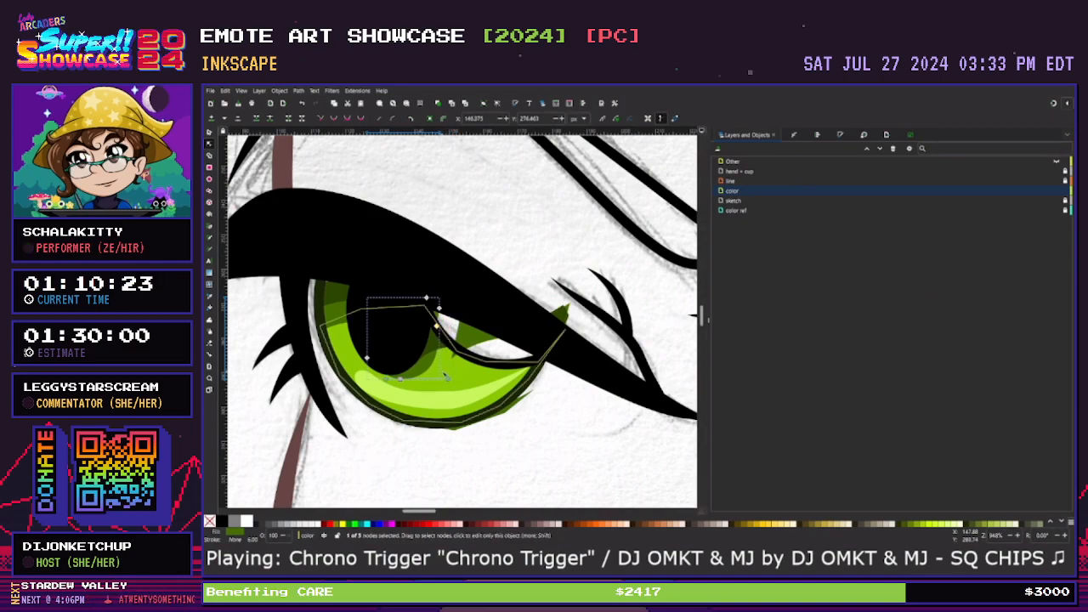
{"action": "left_click_drag", "start_coordinate": [449, 380], "coordinate": [444, 380]}
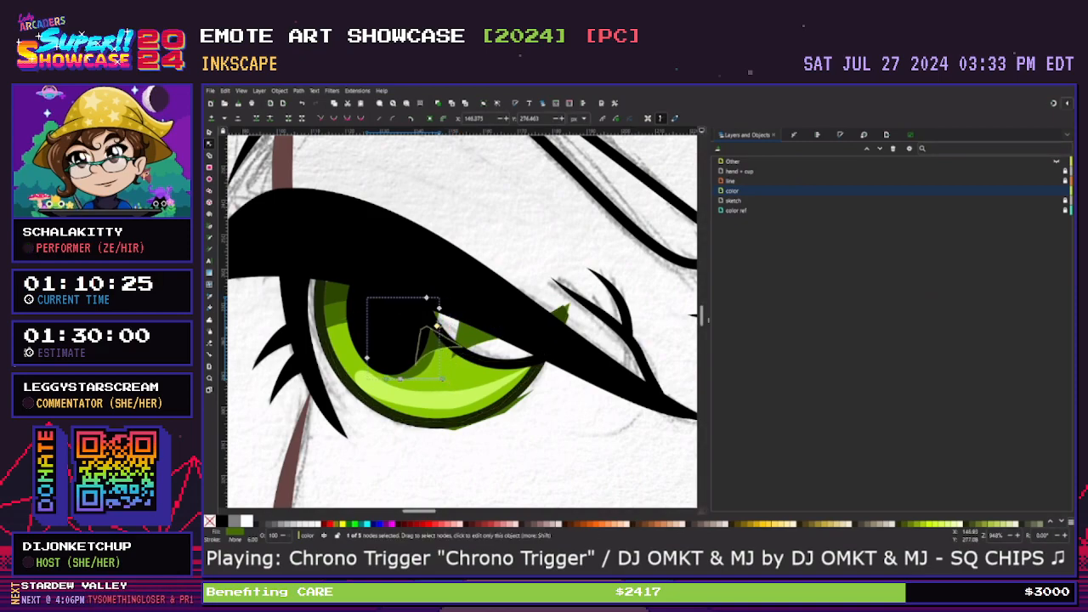
{"action": "left_click_drag", "start_coordinate": [440, 308], "coordinate": [427, 310]}
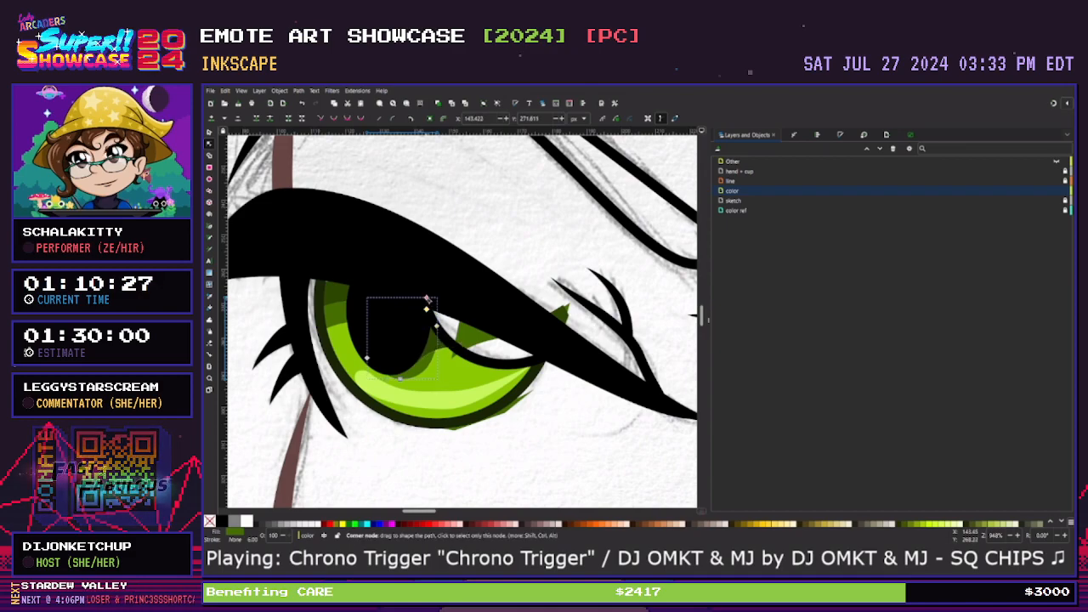
Delete the leftover mid-green shadow shape lying across the white area beneath the eyelid
{"action": "left_click", "coordinate": [497, 340]}
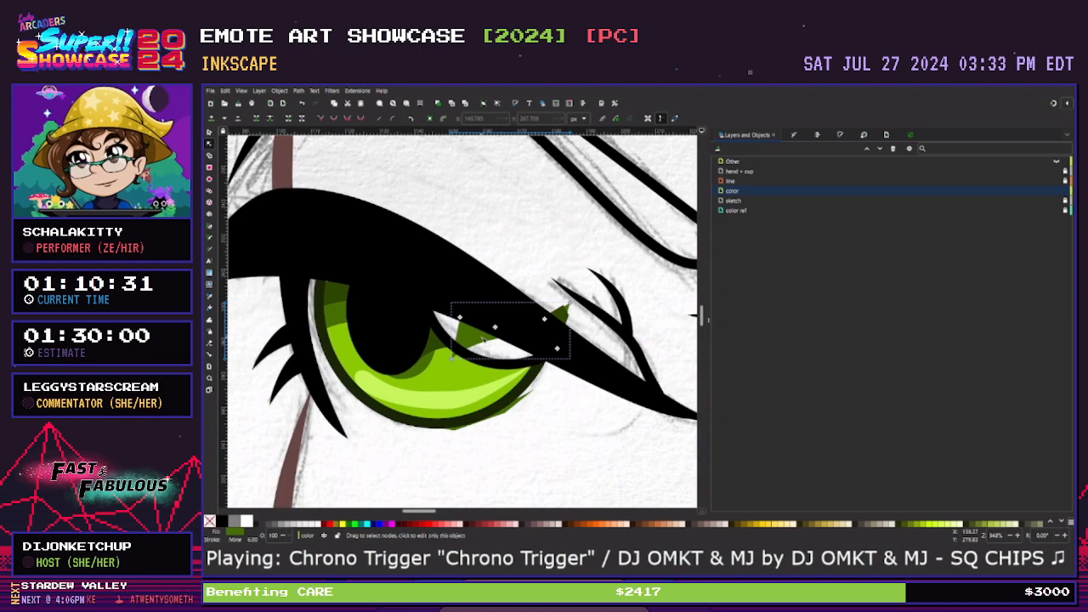
{"action": "key", "text": "s"}
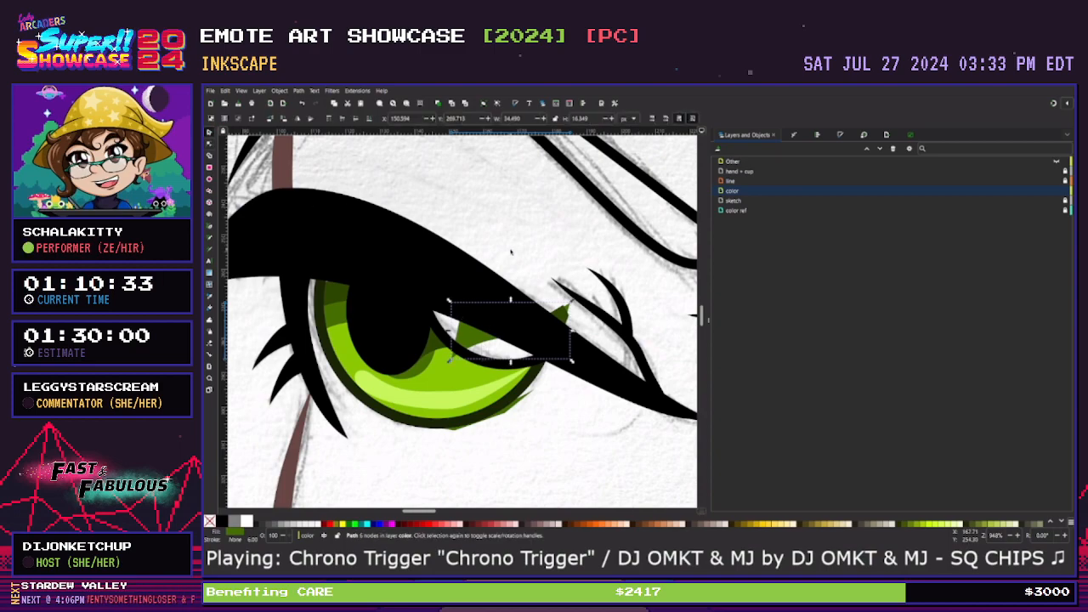
{"action": "key", "text": "Delete"}
{"action": "left_click", "coordinate": [442, 355]}
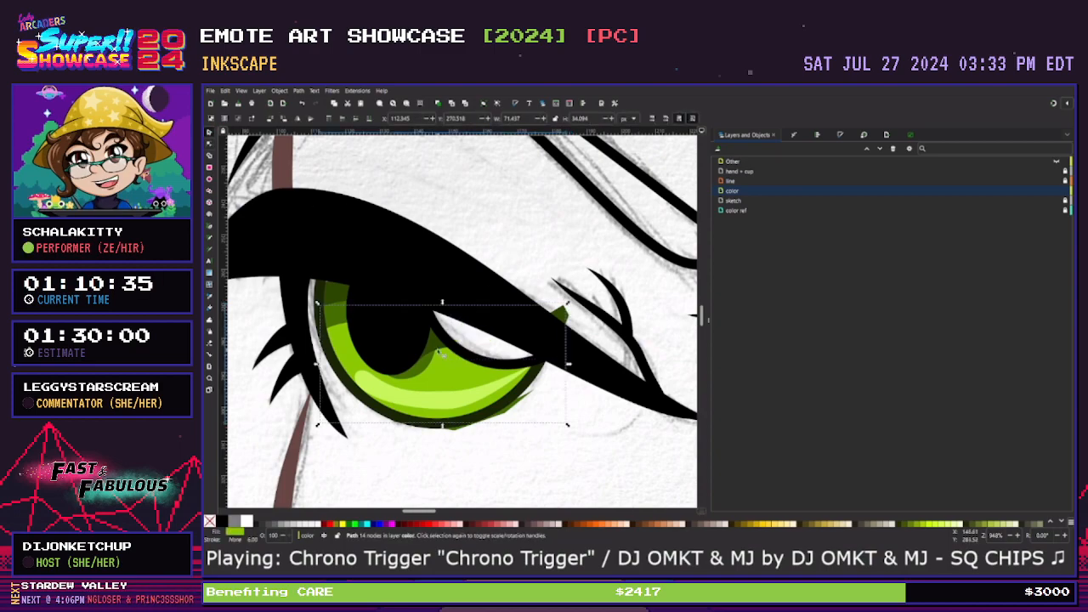
{"action": "left_click", "coordinate": [209, 144]}
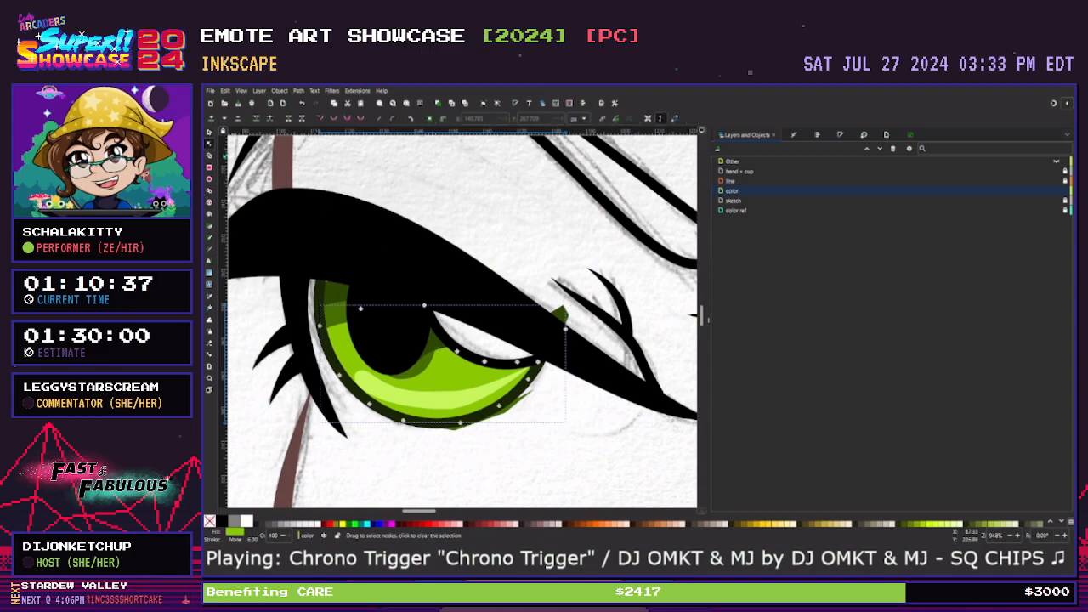
{"action": "left_click", "coordinate": [424, 347]}
{"action": "key", "text": "s"}
Move the dark green corner shape down to the iris's outer corner and rotate it slightly to follow the outline
{"action": "left_click", "coordinate": [560, 317]}
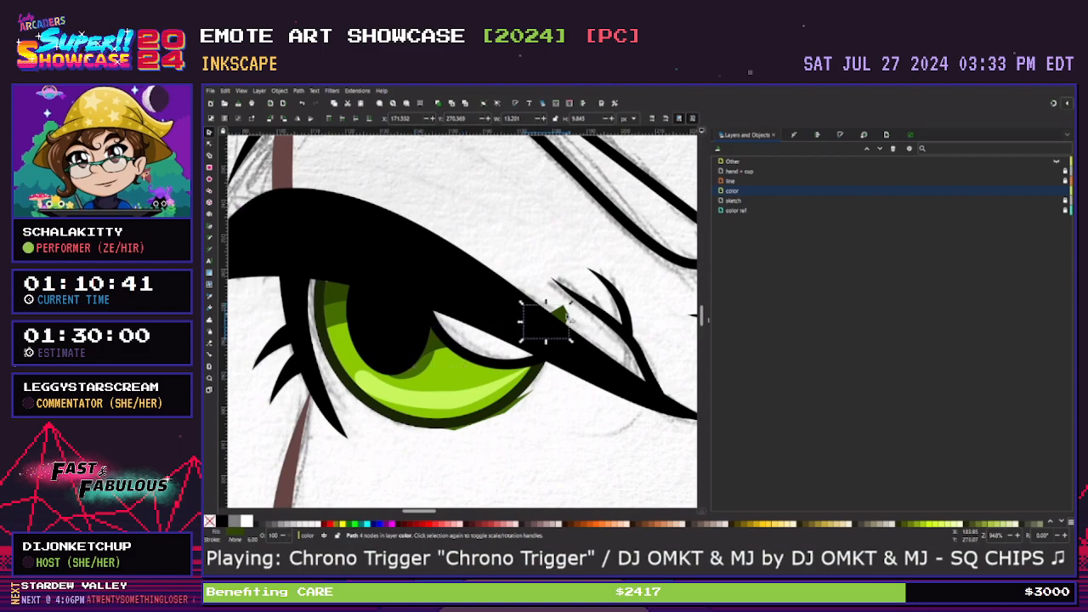
{"action": "left_click_drag", "start_coordinate": [570, 320], "coordinate": [532, 372]}
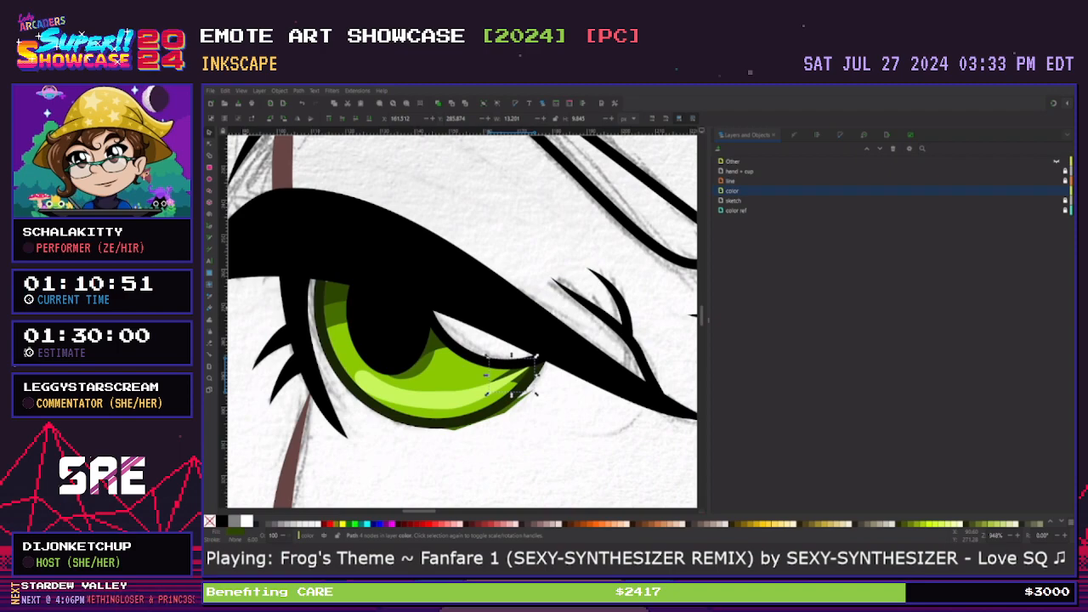
{"action": "left_click", "coordinate": [520, 376]}
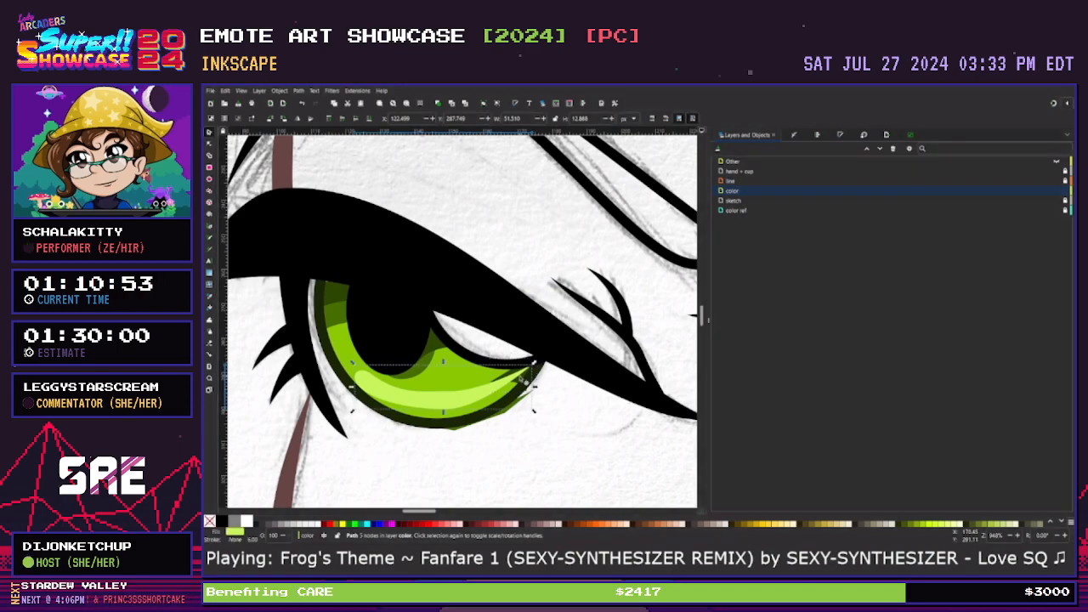
{"action": "left_click", "coordinate": [511, 374]}
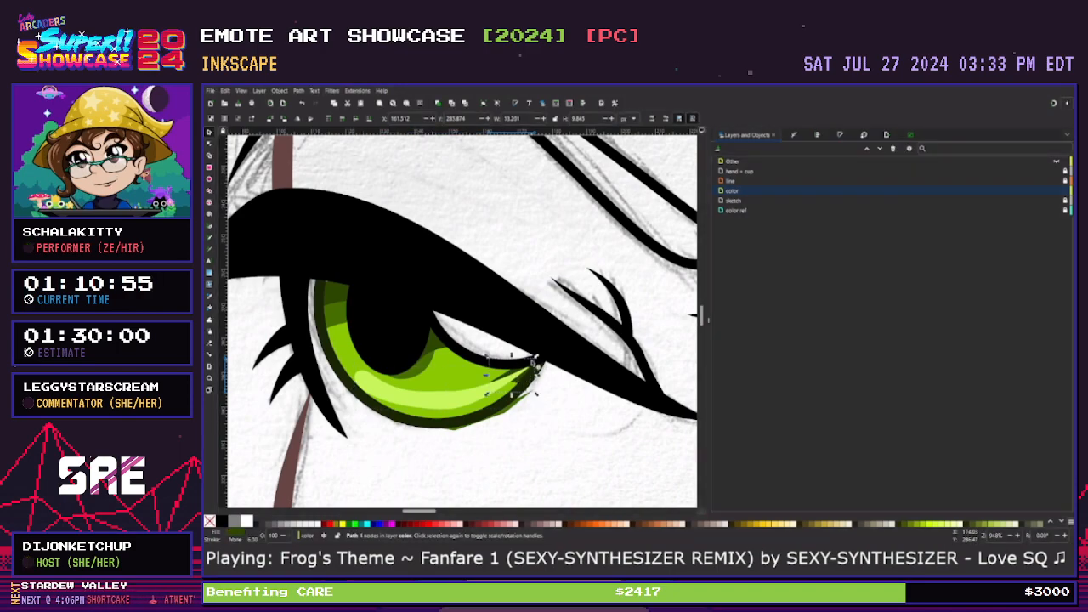
{"action": "left_click", "coordinate": [534, 361]}
{"action": "left_click_drag", "start_coordinate": [535, 359], "coordinate": [539, 368]}
{"action": "left_click", "coordinate": [496, 425]}
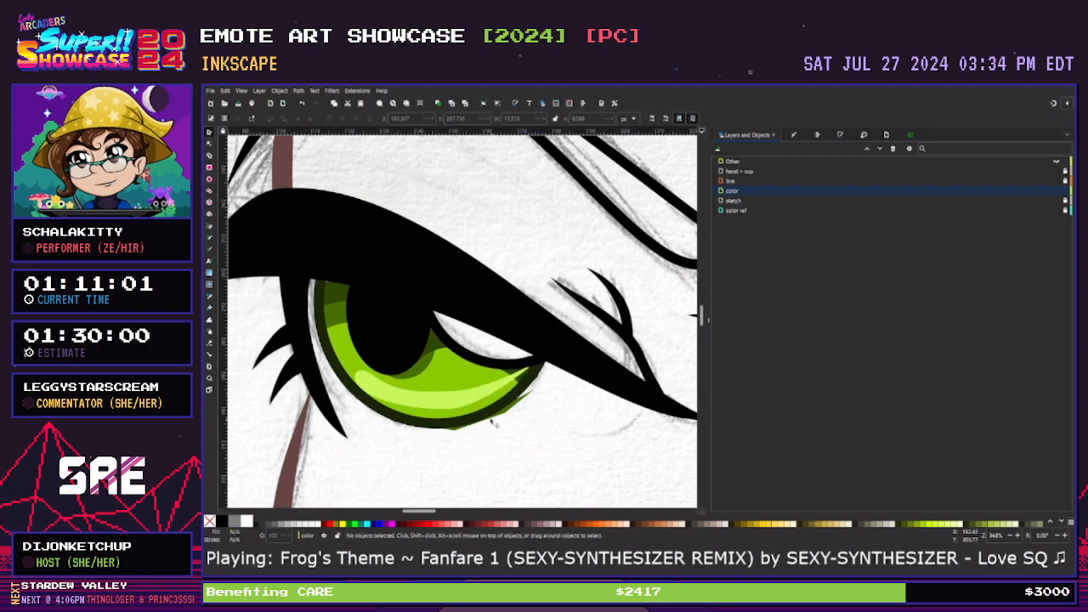
Nudge the light green highlight along the lower iris and rotate it to match the outline's curve
{"action": "left_click_drag", "start_coordinate": [426, 406], "coordinate": [422, 399]}
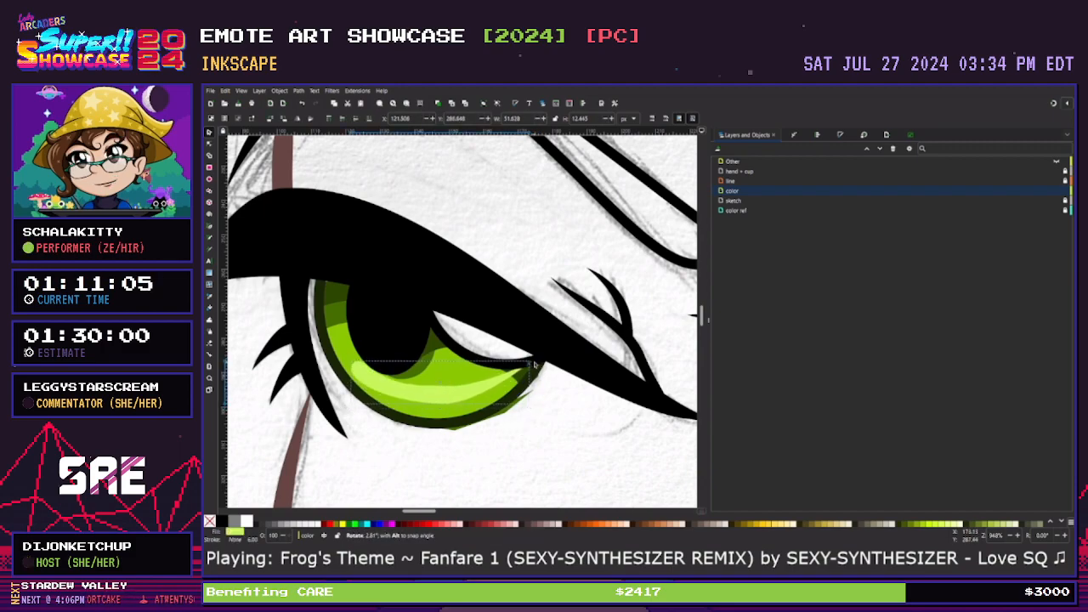
{"action": "left_click_drag", "start_coordinate": [468, 394], "coordinate": [461, 400]}
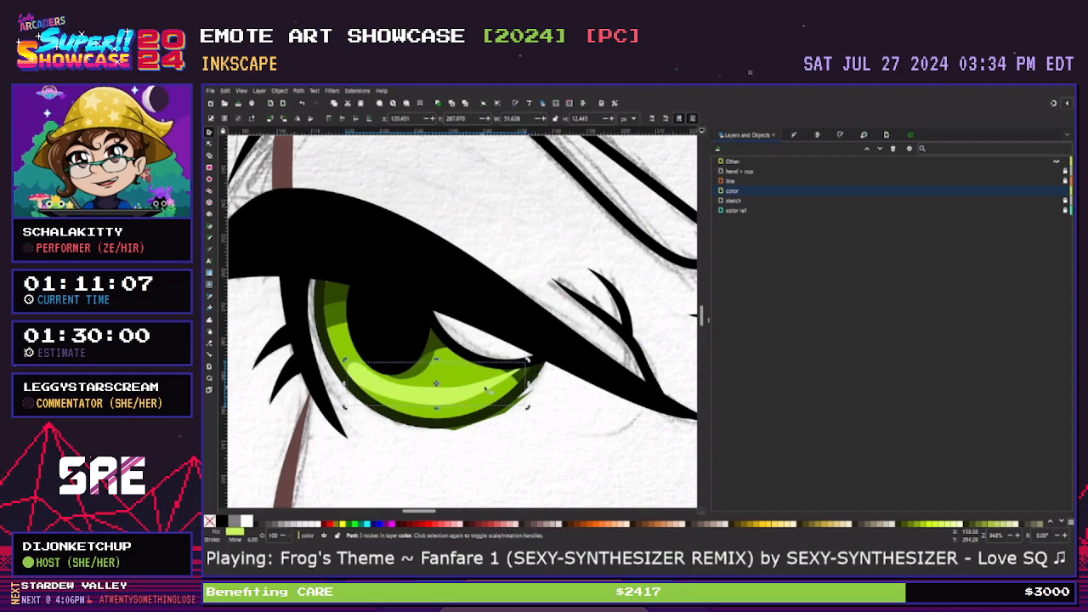
{"action": "left_click_drag", "start_coordinate": [529, 363], "coordinate": [532, 370]}
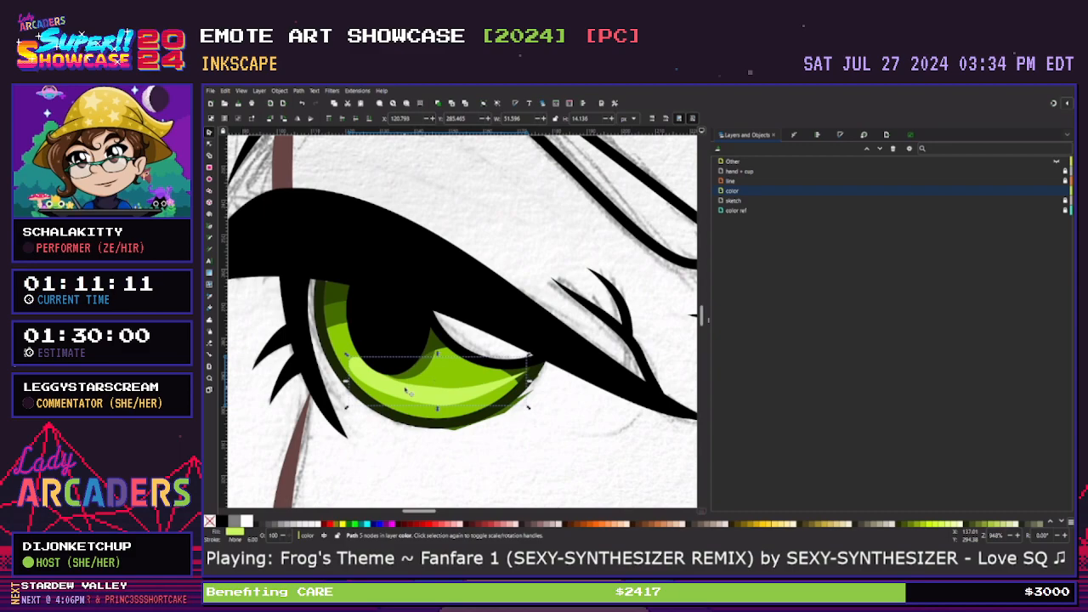
Edit the highlight's nodes, lowering its bottom edge and pulling its outer tip in toward the pupil
{"action": "left_click", "coordinate": [210, 143]}
{"action": "left_click_drag", "start_coordinate": [342, 349], "coordinate": [372, 384]}
{"action": "left_click_drag", "start_coordinate": [486, 452], "coordinate": [439, 411]}
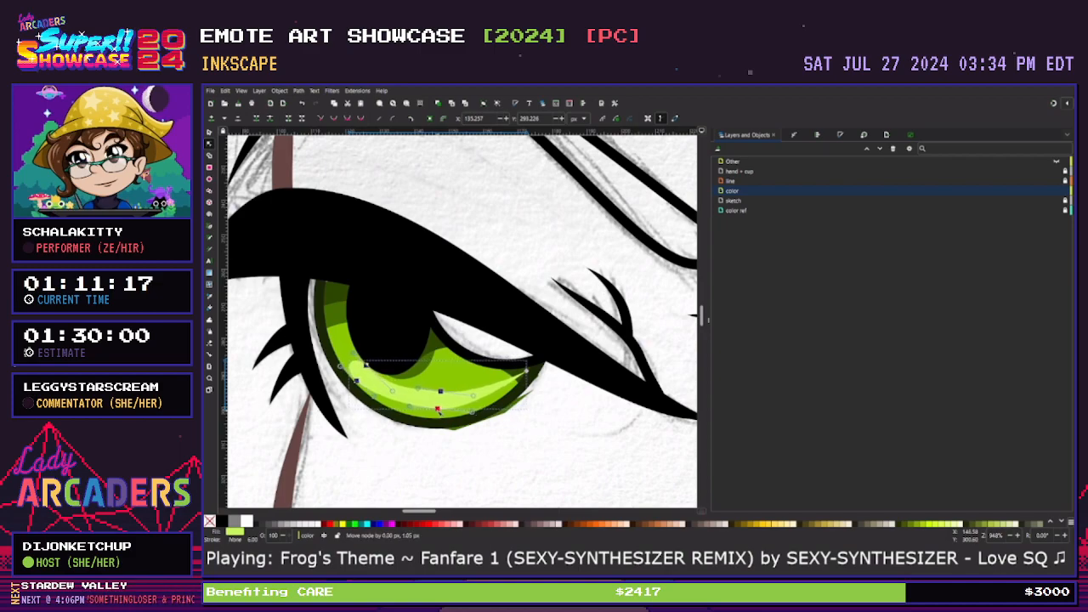
{"action": "left_click_drag", "start_coordinate": [529, 371], "coordinate": [517, 376]}
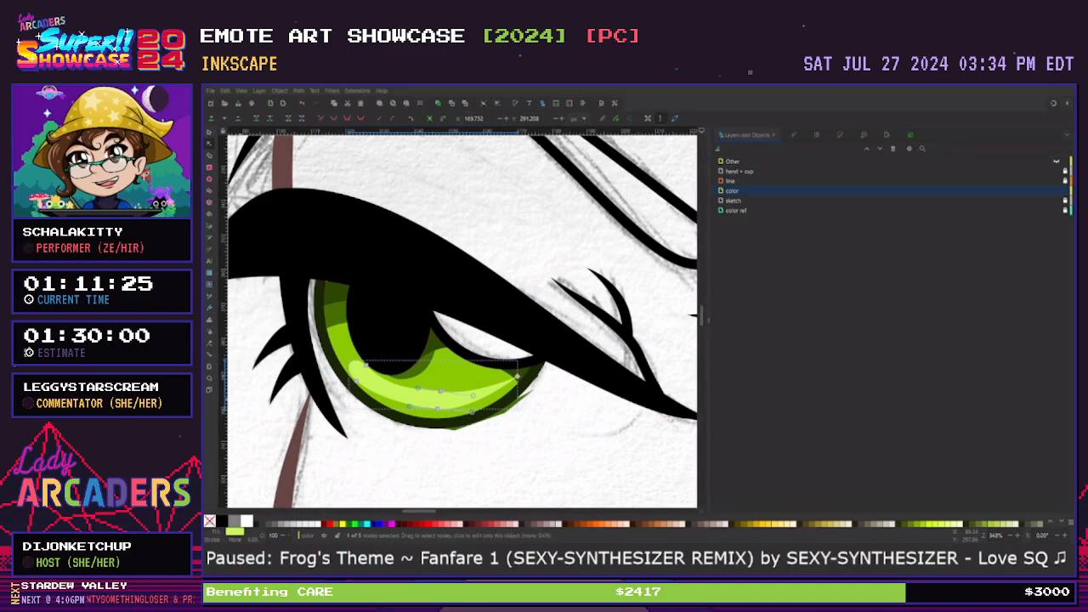
Move the dark green shadow along the iris's lower edge up so it fits inside the outline
{"action": "left_click", "coordinate": [459, 422]}
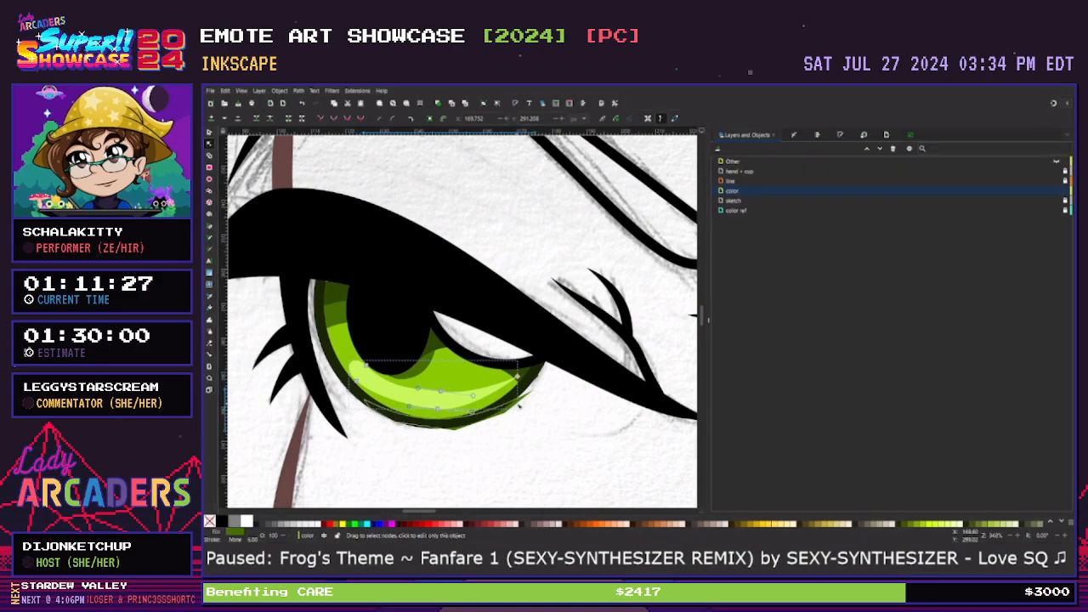
{"action": "left_click", "coordinate": [209, 131]}
{"action": "left_click_drag", "start_coordinate": [458, 429], "coordinate": [450, 408]}
Reposition and rotate the light highlight, then lower its upper-edge node and outer tip slightly to thin it
{"action": "left_click", "coordinate": [447, 406]}
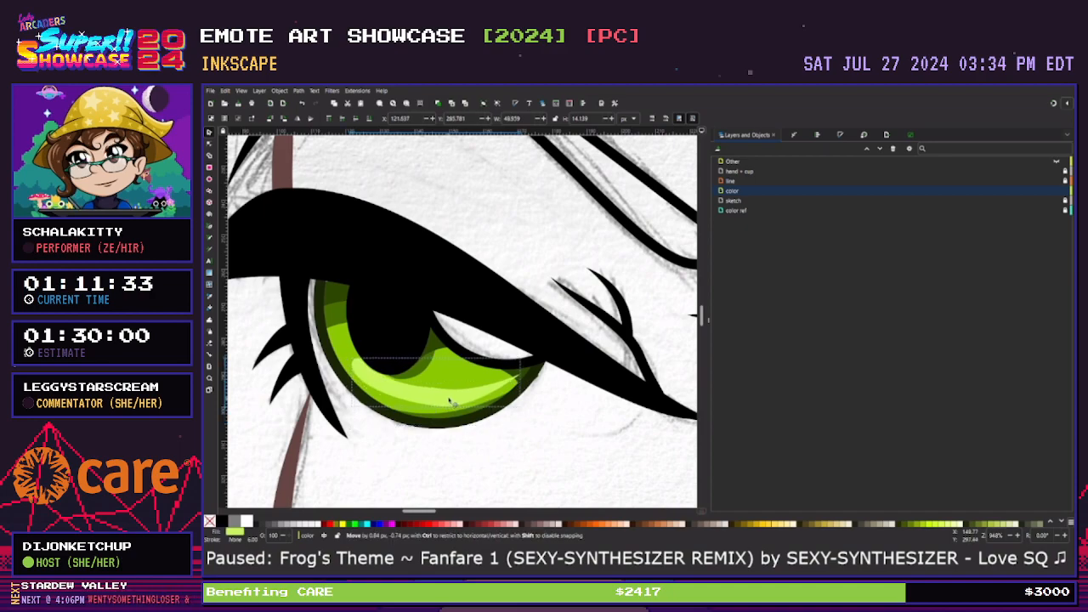
{"action": "left_click", "coordinate": [350, 357]}
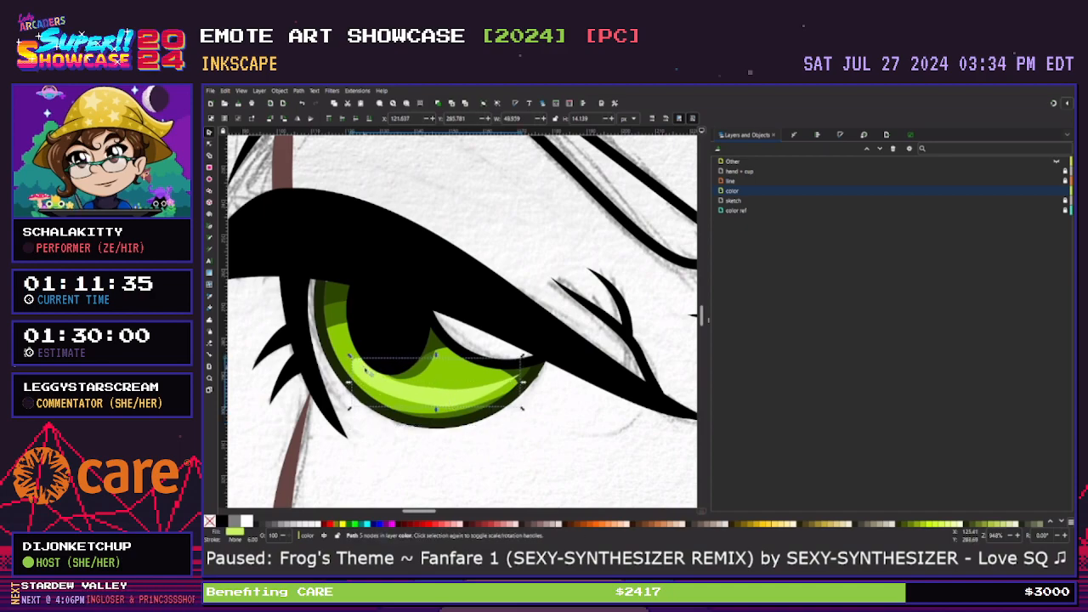
{"action": "left_click_drag", "start_coordinate": [349, 358], "coordinate": [348, 358]}
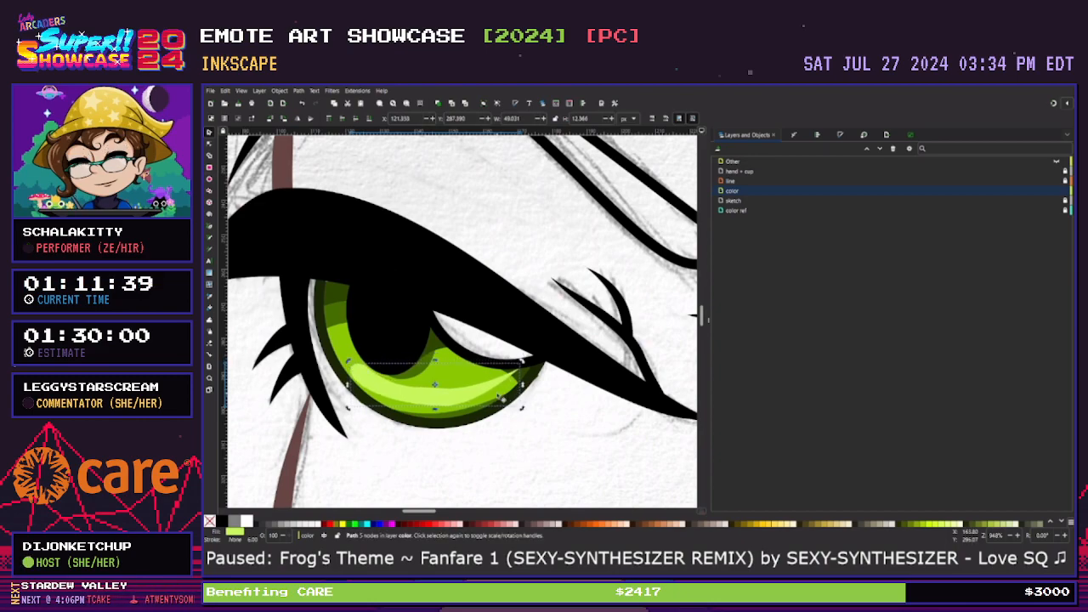
{"action": "left_click", "coordinate": [209, 144]}
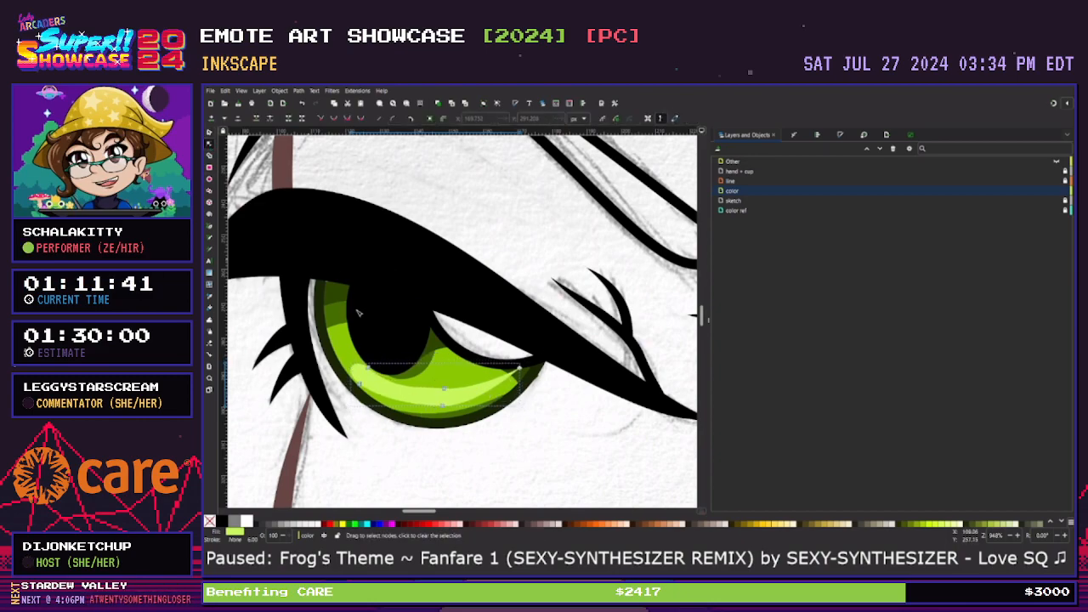
{"action": "left_click_drag", "start_coordinate": [443, 388], "coordinate": [439, 392]}
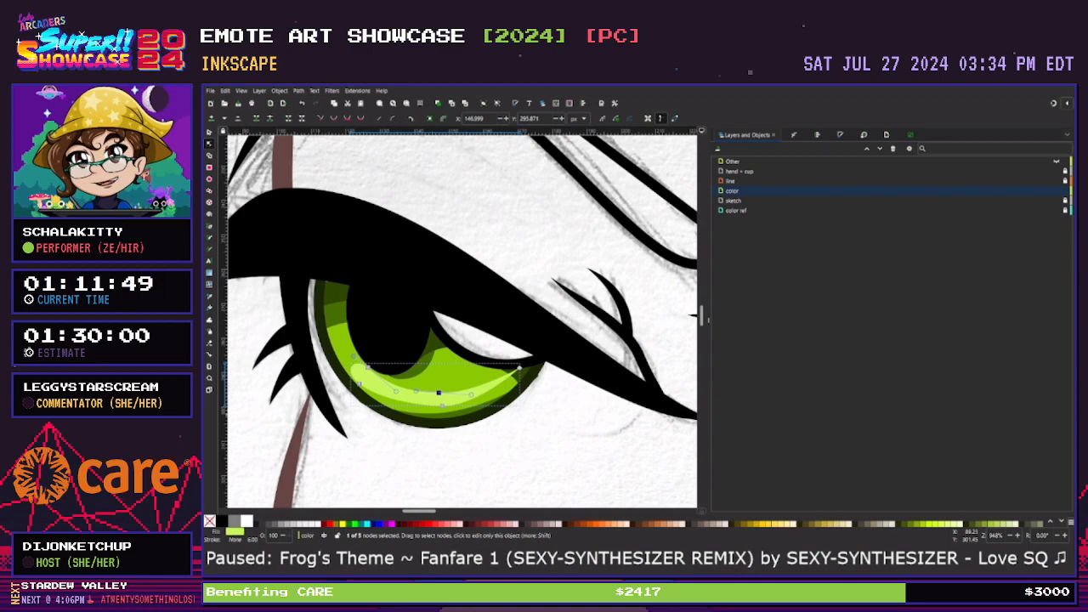
{"action": "left_click_drag", "start_coordinate": [520, 371], "coordinate": [520, 373]}
Narrow the dark shadow along the iris's lower edge from its inner side to about 45.5 px wide
{"action": "left_click", "coordinate": [491, 432]}
{"action": "left_click", "coordinate": [491, 432]}
{"action": "left_click", "coordinate": [466, 415]}
{"action": "left_click", "coordinate": [209, 132]}
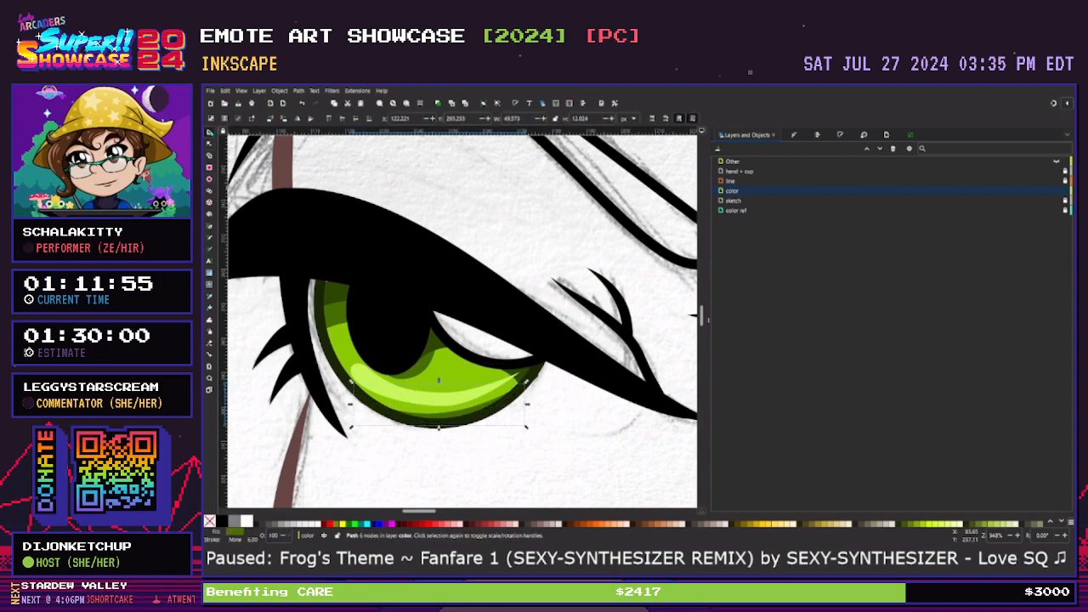
{"action": "left_click_drag", "start_coordinate": [352, 405], "coordinate": [364, 406]}
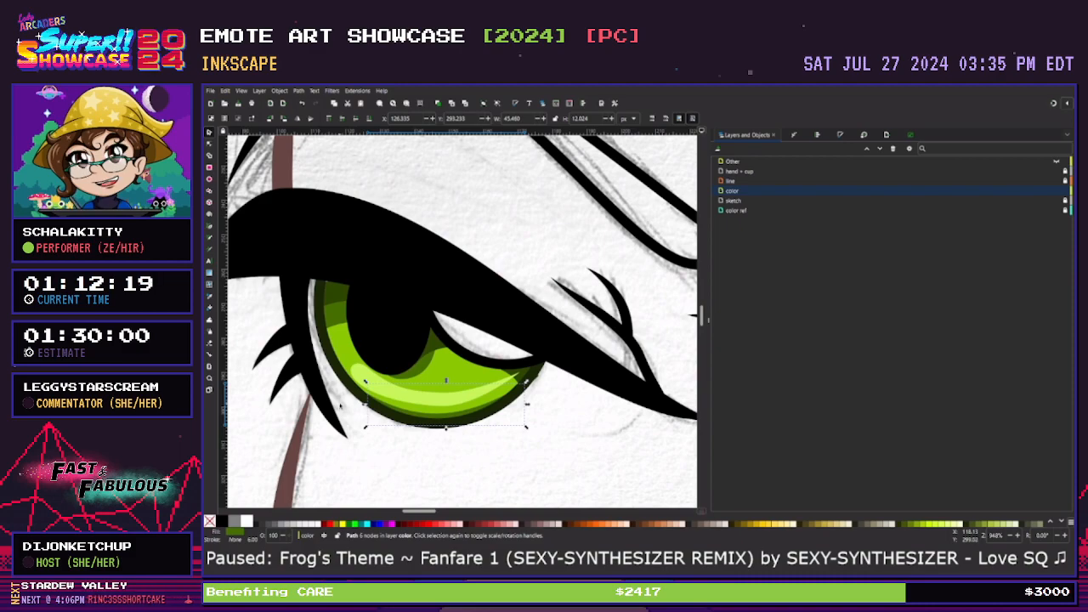
Shrink the light highlight from its inner end and select the dark shape at the iris's outer corner
{"action": "left_click", "coordinate": [389, 392]}
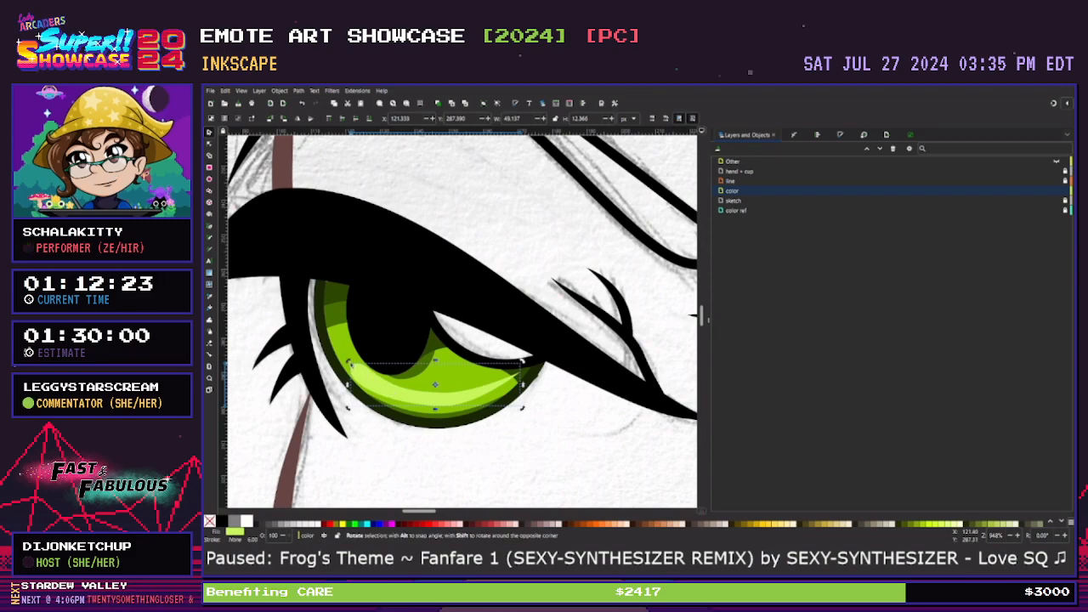
{"action": "left_click_drag", "start_coordinate": [349, 362], "coordinate": [364, 372]}
{"action": "left_click", "coordinate": [526, 375]}
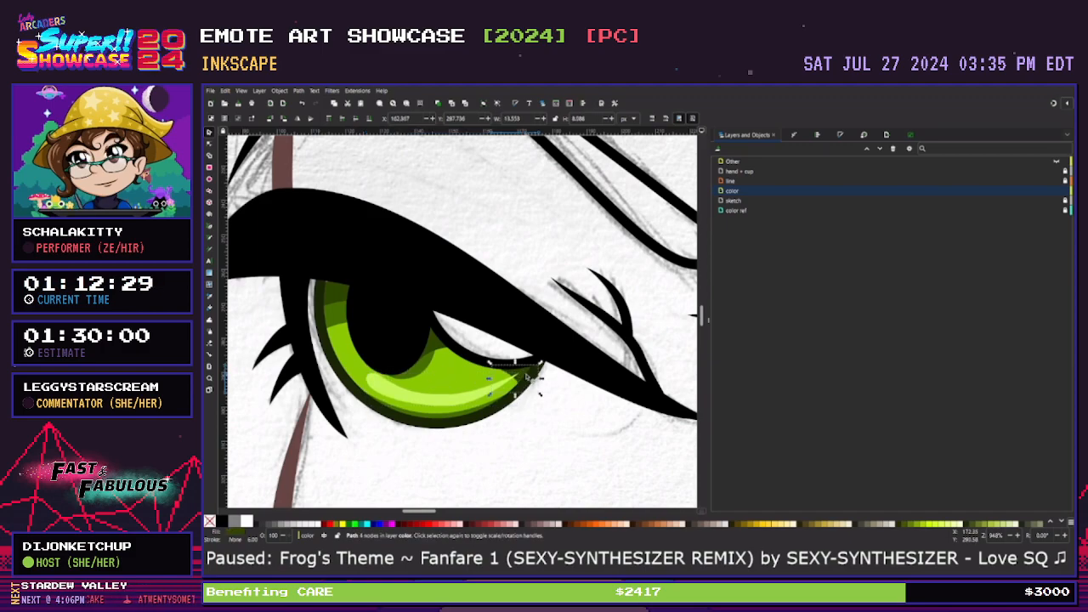
Pull the outer-edge node of the dark shape at the iris's outer corner slightly inward
{"action": "left_click", "coordinate": [209, 143]}
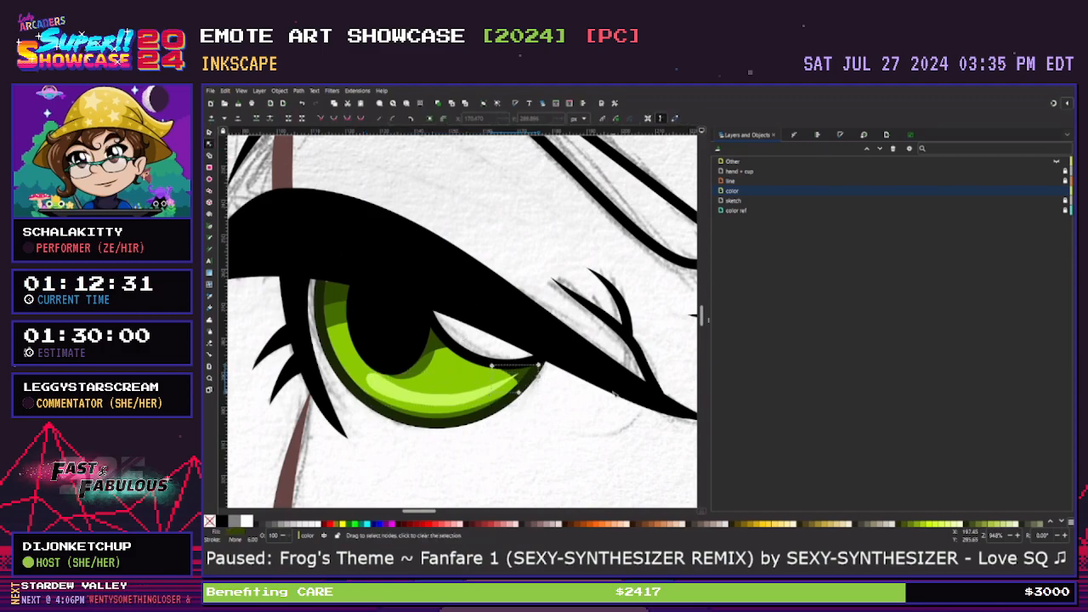
{"action": "left_click_drag", "start_coordinate": [540, 377], "coordinate": [535, 378]}
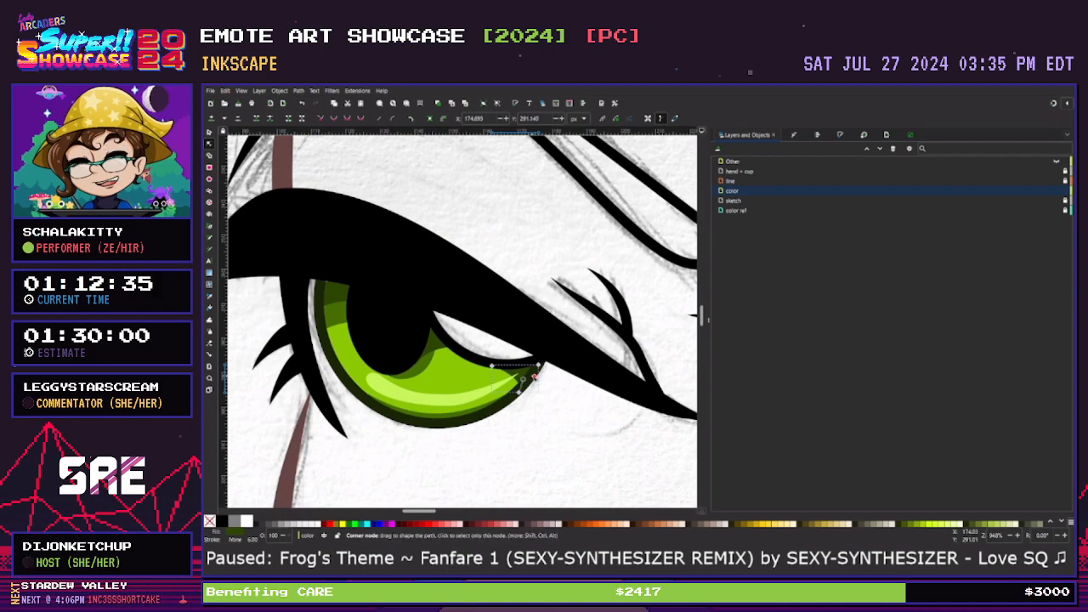
Recolor the shading beneath the pupil with the dark green sampled from the small shape next to it
{"action": "left_click", "coordinate": [429, 368]}
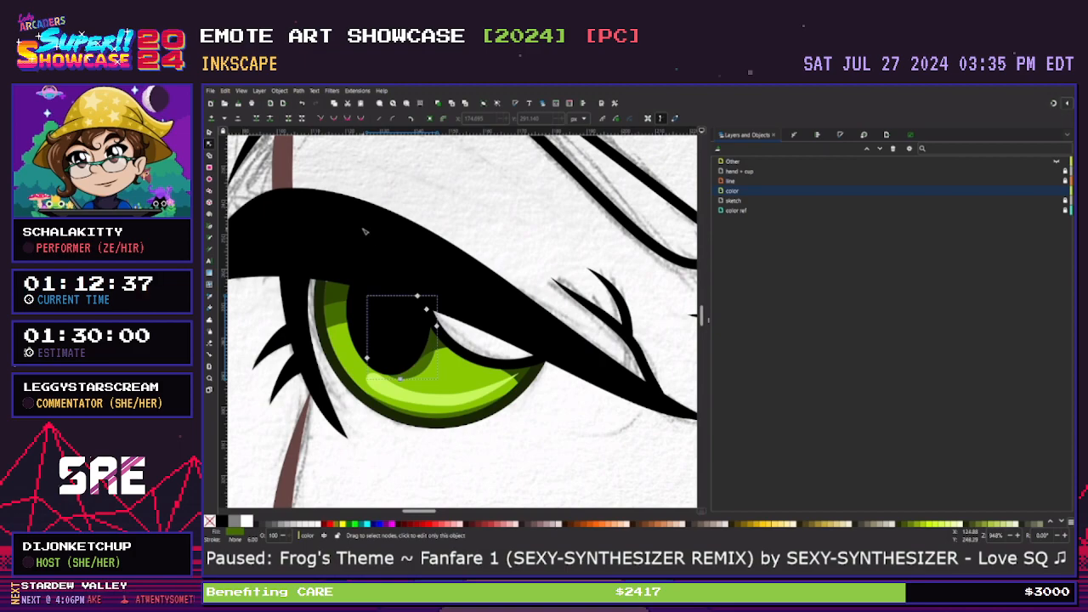
{"action": "left_click", "coordinate": [432, 351]}
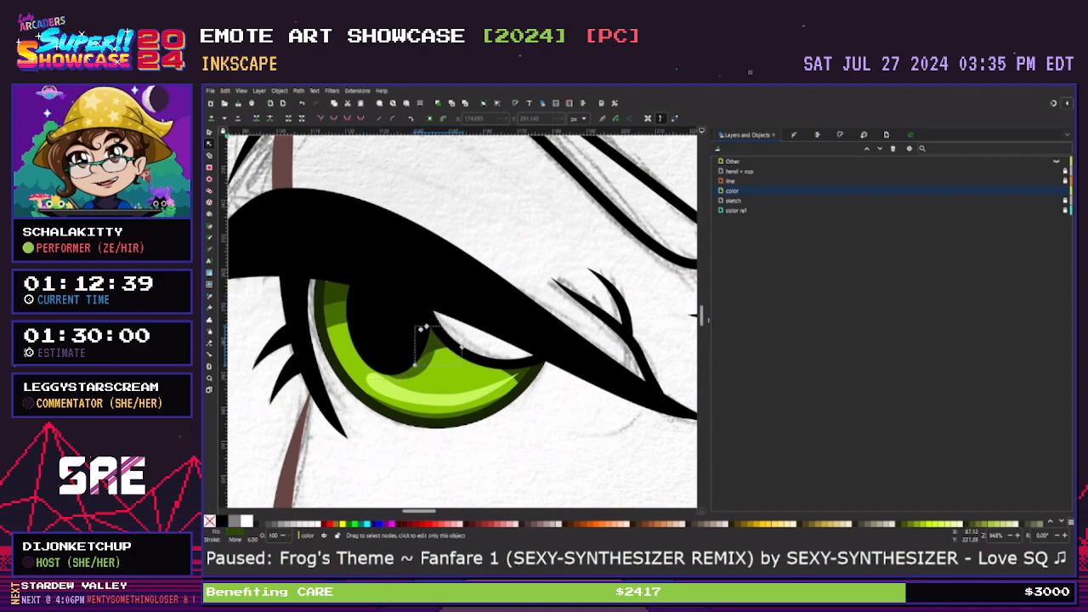
{"action": "key", "text": "s"}
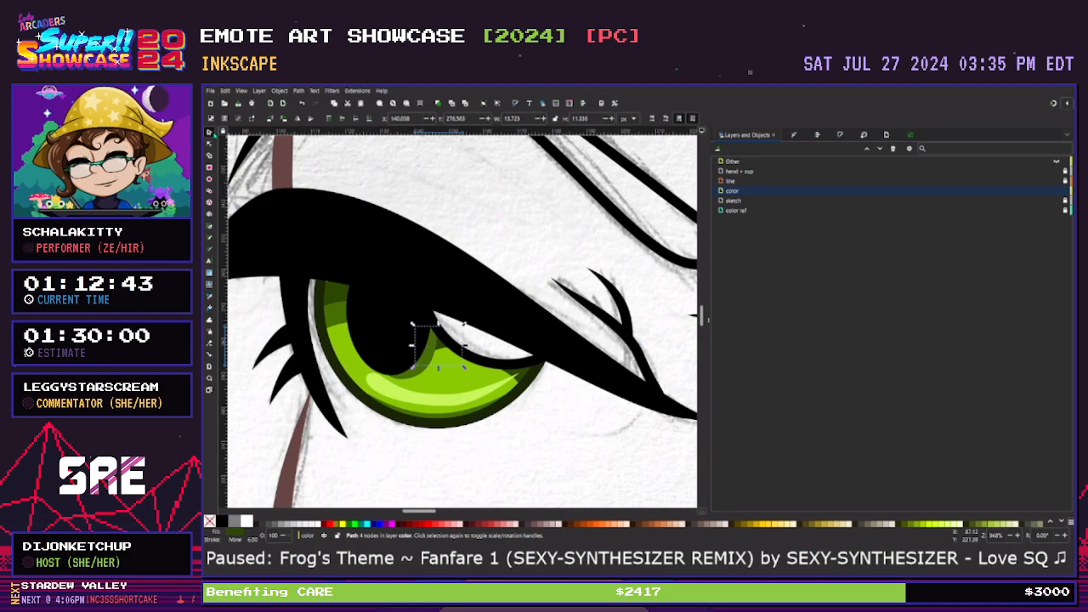
{"action": "left_click", "coordinate": [430, 376]}
{"action": "scroll", "coordinate": [430, 376], "scroll_direction": "up", "scroll_amount": 2}
{"action": "key", "text": "d"}
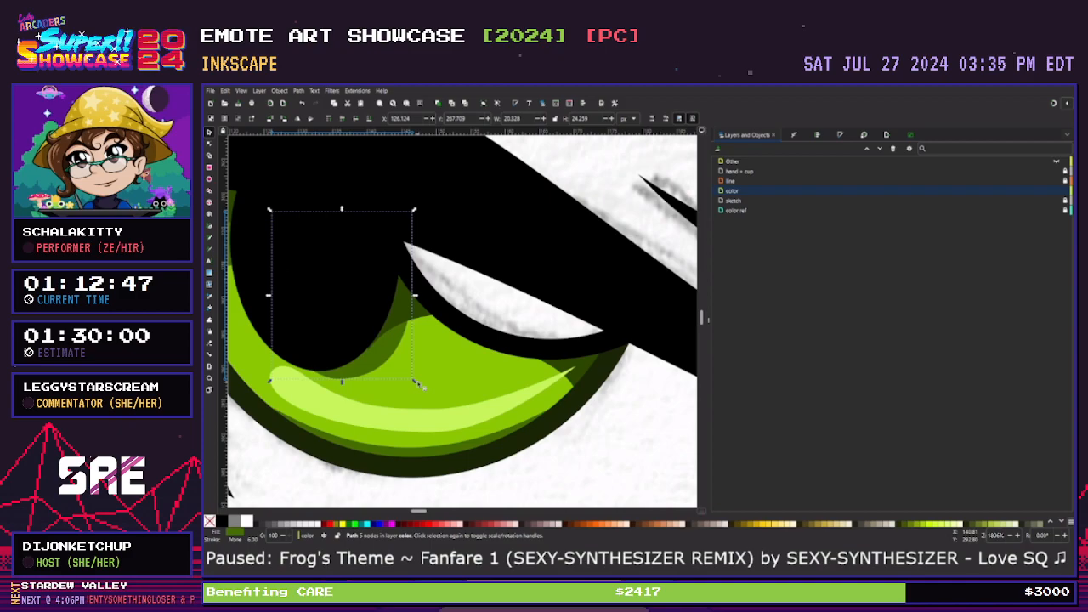
{"action": "left_click", "coordinate": [410, 313]}
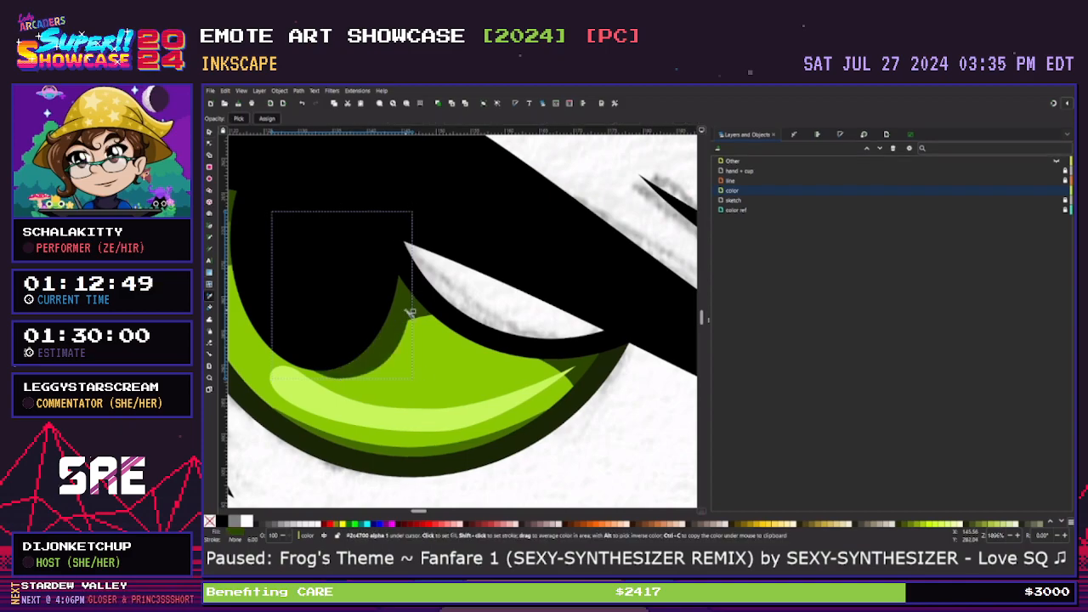
{"action": "key", "text": "s"}
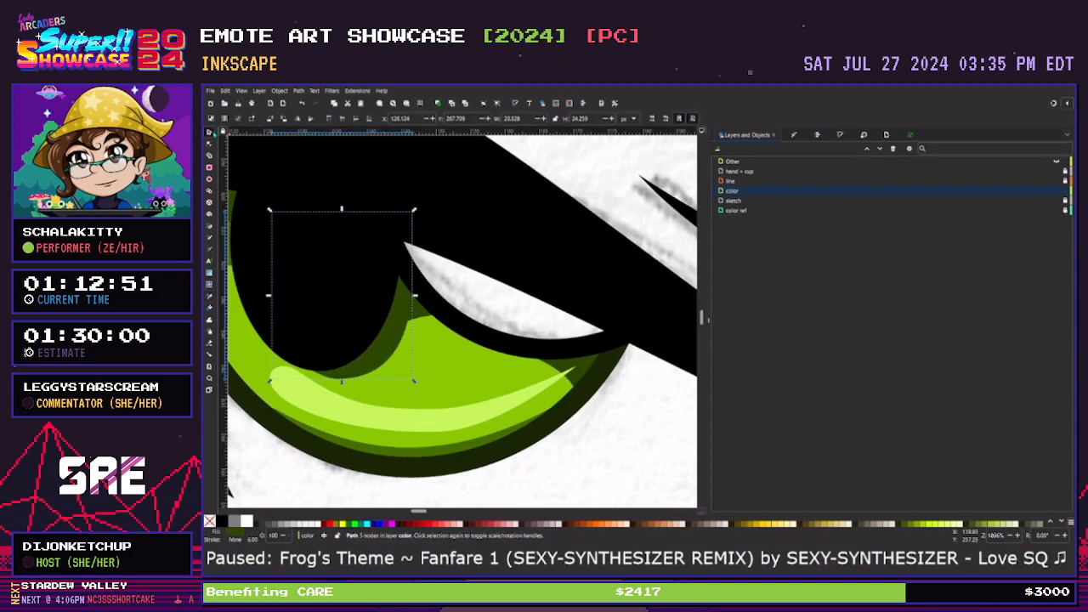
{"action": "key", "text": "Escape"}
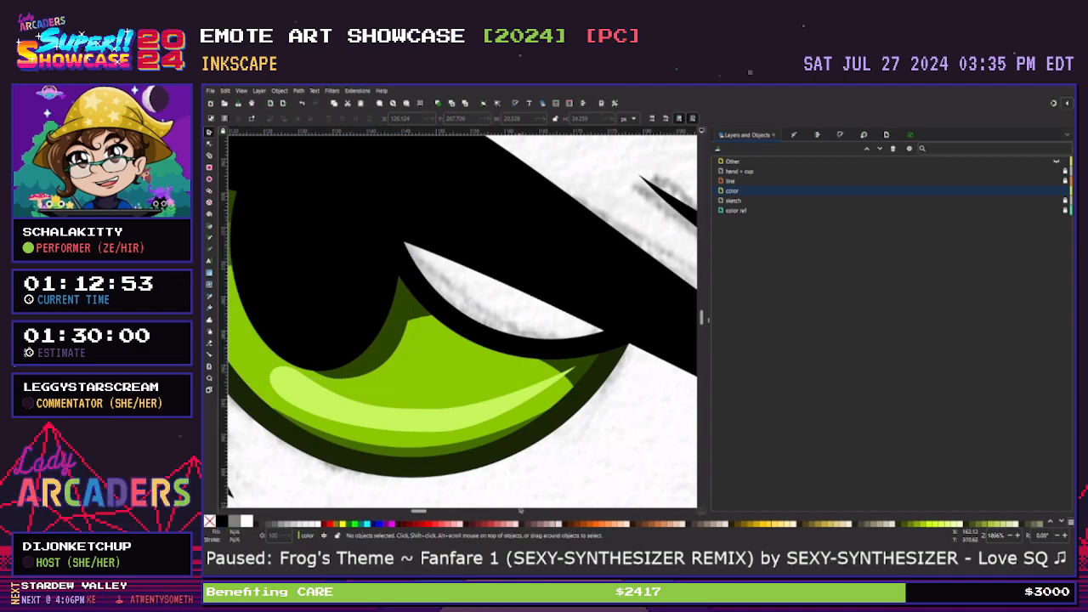
Select the two shading shapes beside the pupil and merge them into a single path with Union
{"action": "key", "text": "minus"}
{"action": "key", "text": "minus"}
{"action": "key", "text": "minus"}
{"action": "key", "text": "minus"}
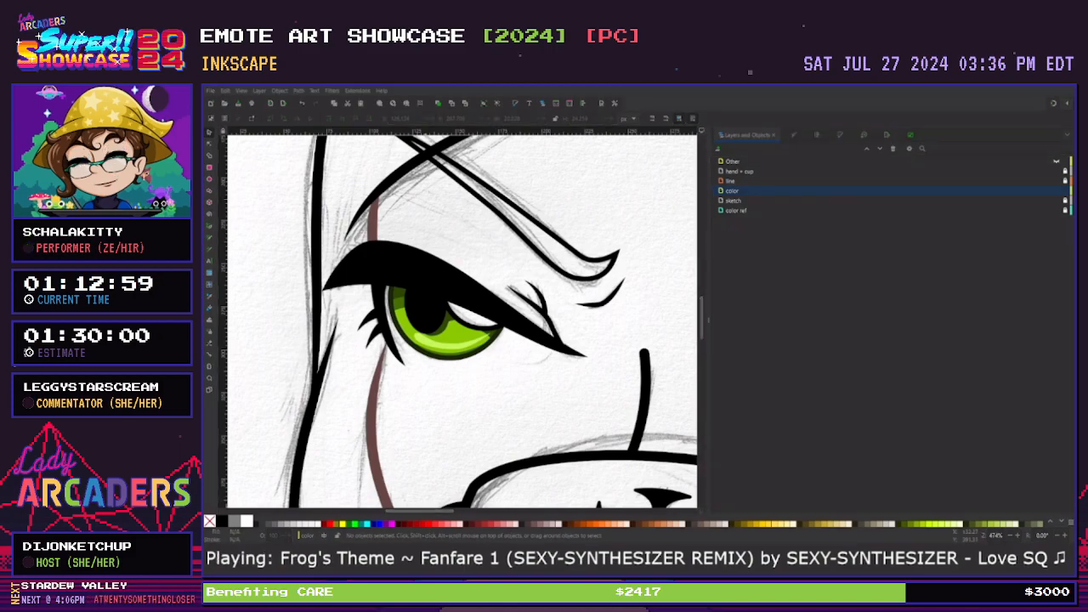
{"action": "left_click_drag", "start_coordinate": [511, 512], "coordinate": [431, 514]}
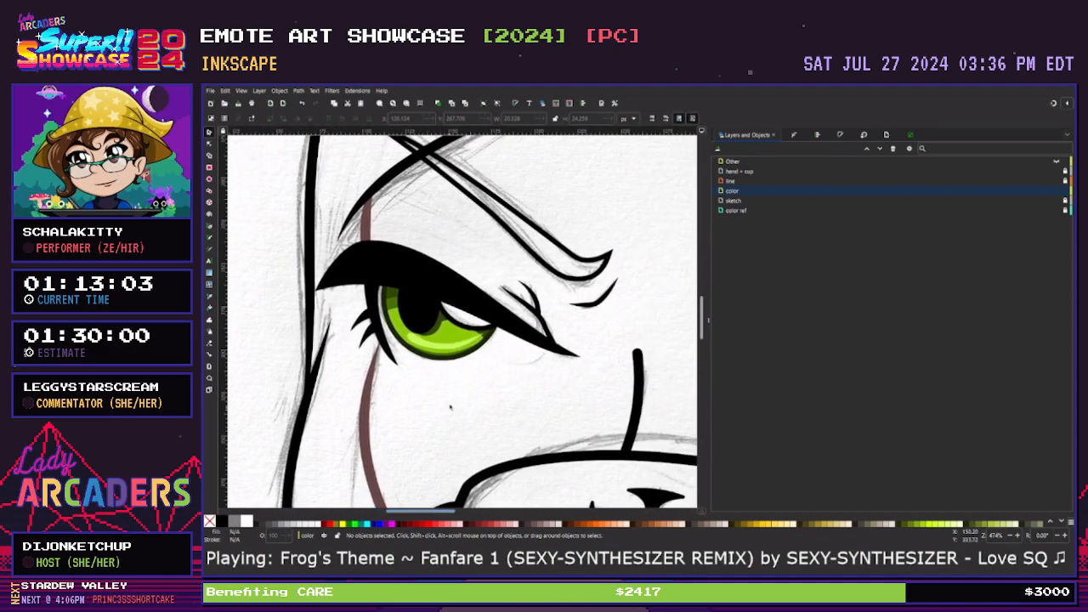
{"action": "key", "text": "plus"}
{"action": "key", "text": "plus"}
{"action": "key", "text": "plus"}
{"action": "left_click", "coordinate": [397, 339]}
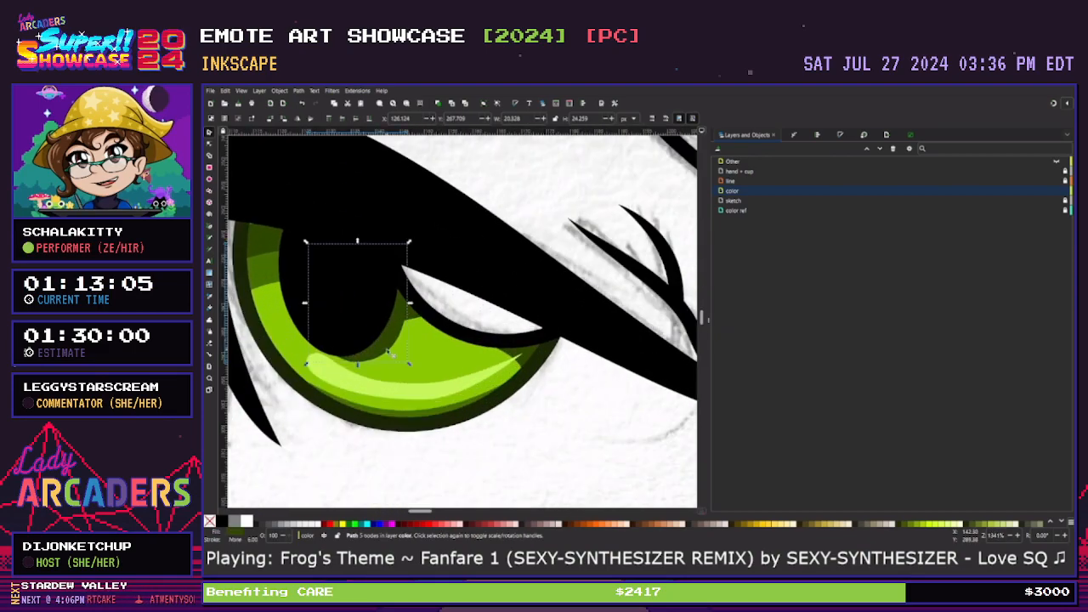
{"action": "left_click", "coordinate": [418, 317], "text": "shift"}
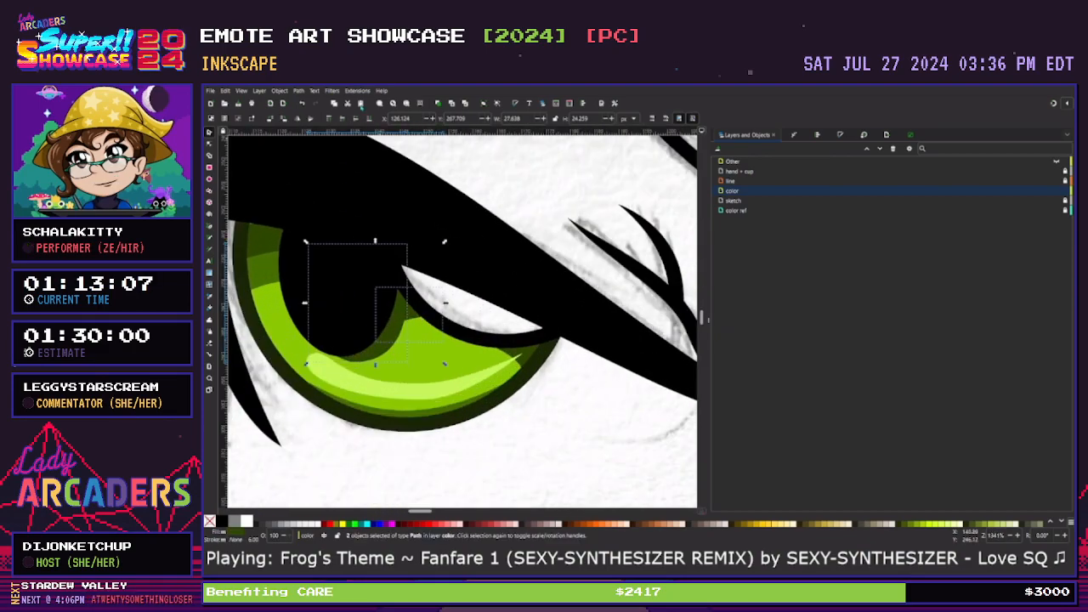
{"action": "key", "text": "ctrl+plus"}
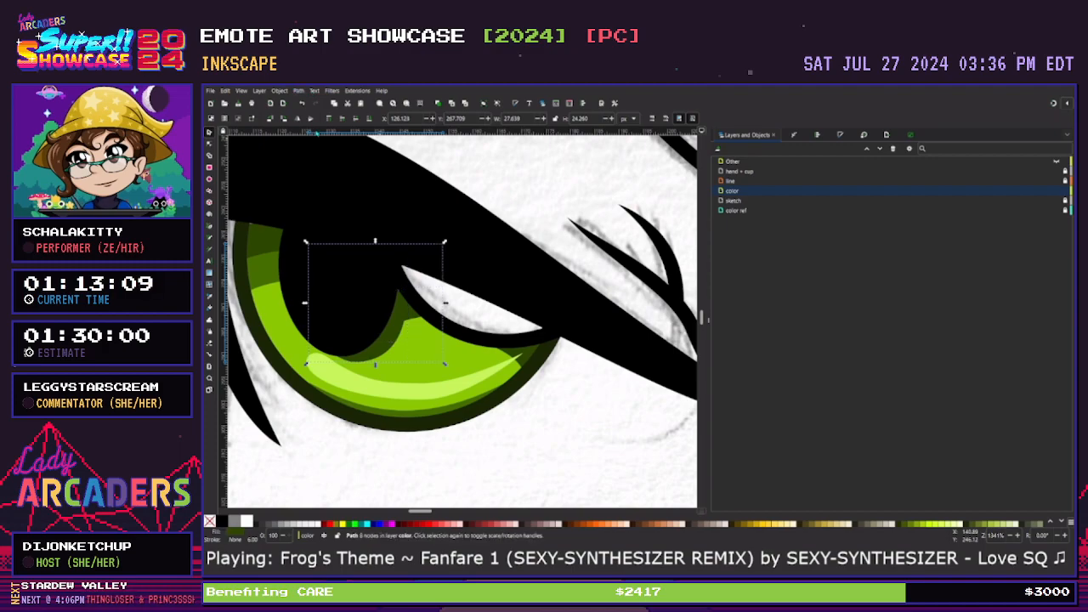
Draw a small closed four-sided shape over the tip of the pupil's shading and fill it with medium green
{"action": "key", "text": "b"}
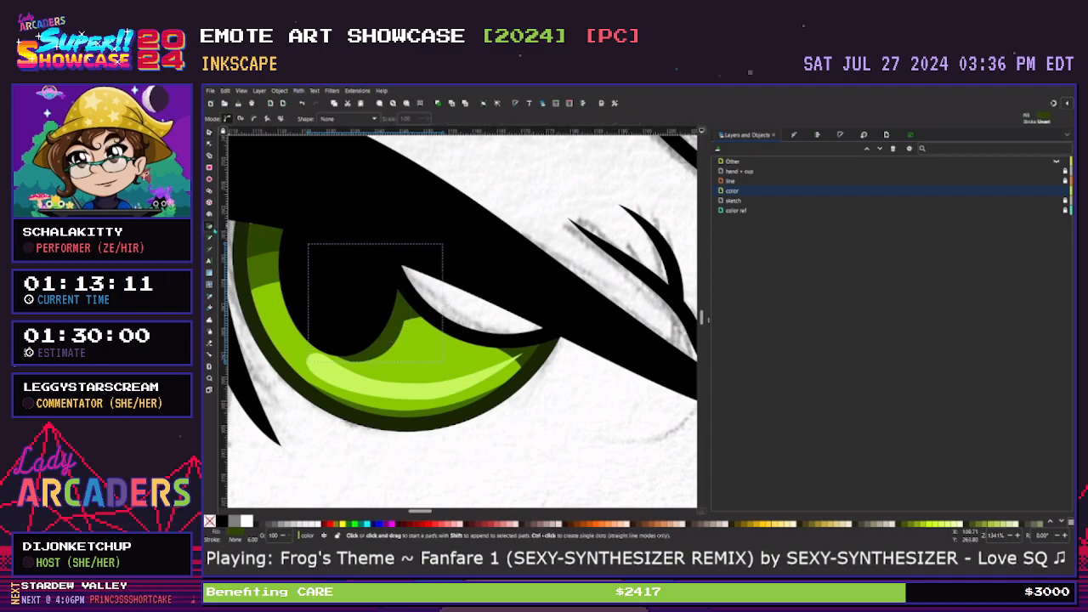
{"action": "left_click", "coordinate": [404, 276]}
{"action": "left_click", "coordinate": [414, 303]}
{"action": "left_click", "coordinate": [378, 326]}
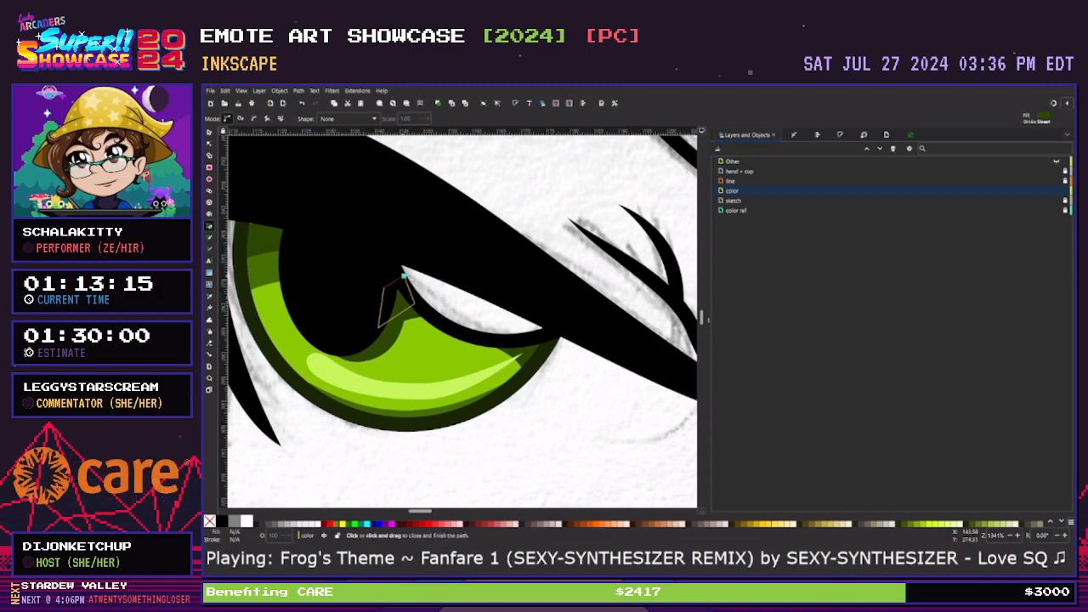
{"action": "left_click", "coordinate": [405, 276]}
{"action": "key", "text": "d"}
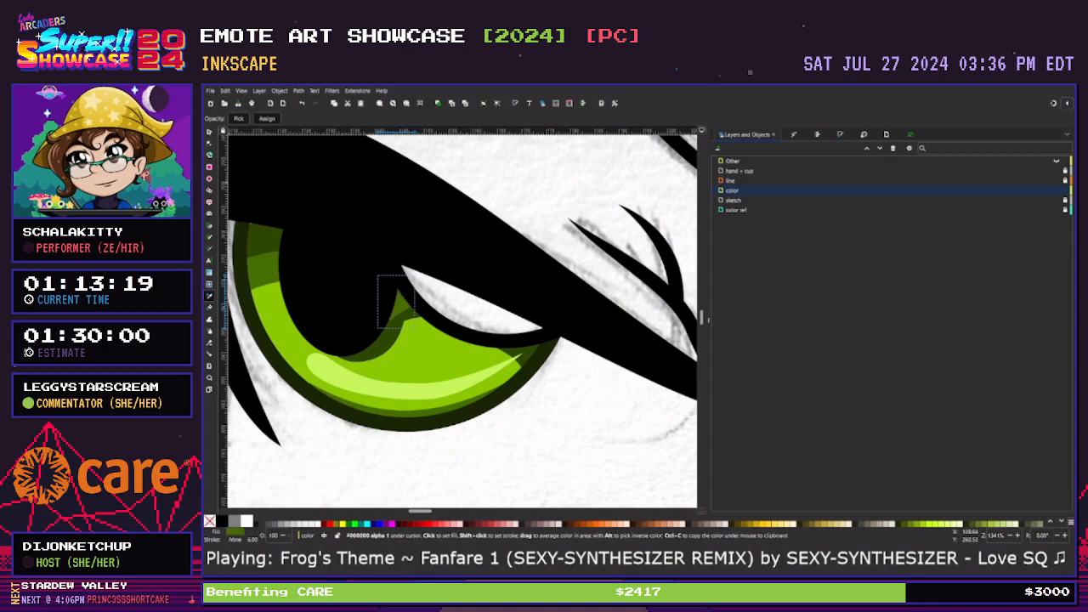
{"action": "key", "text": "n"}
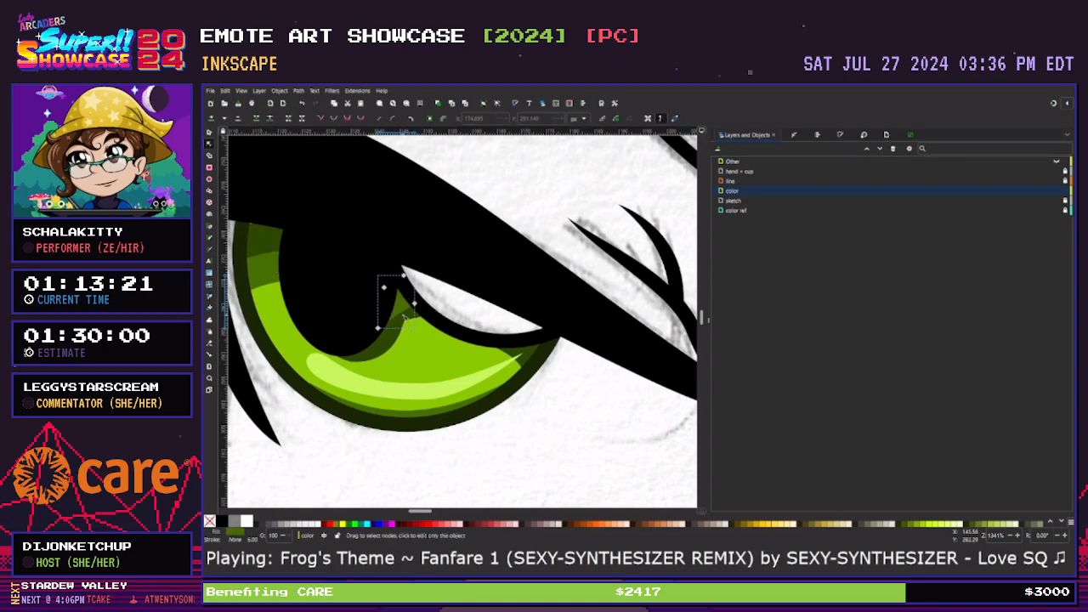
Recolor the merged shading around the pupil with a medium green sampled from the artwork
{"action": "scroll", "coordinate": [405, 318], "scroll_direction": "down", "scroll_amount": 3, "text": "ctrl"}
{"action": "mouse_move", "coordinate": [454, 514]}
{"action": "left_mouse_down"}
{"action": "mouse_move", "coordinate": [536, 513]}
{"action": "mouse_move", "coordinate": [460, 513]}
{"action": "left_mouse_up"}
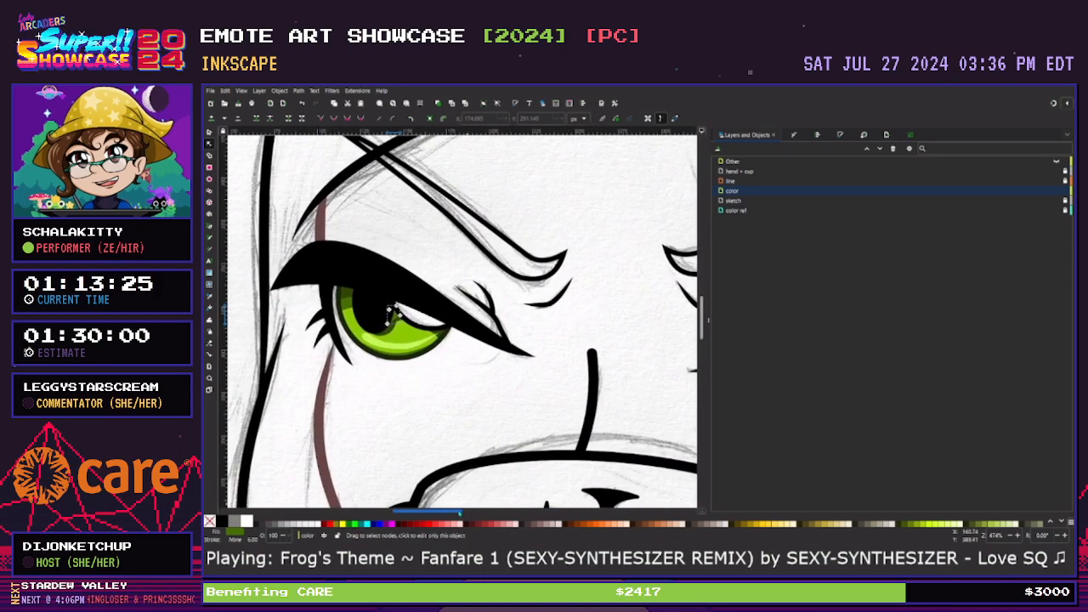
{"action": "scroll", "coordinate": [425, 340], "scroll_direction": "up", "scroll_amount": 3, "text": "ctrl"}
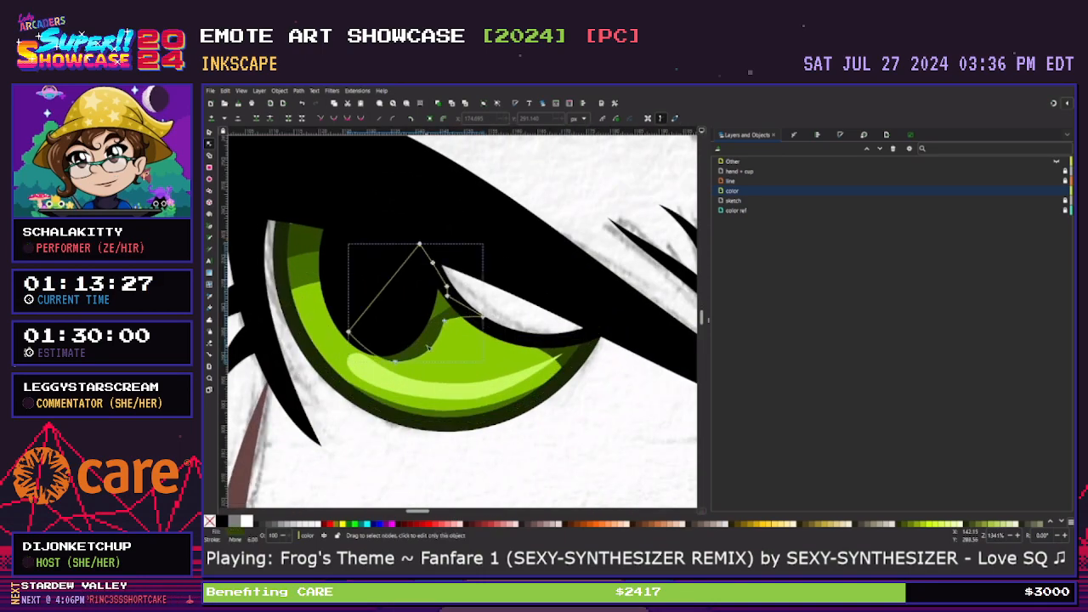
{"action": "left_click", "coordinate": [445, 308]}
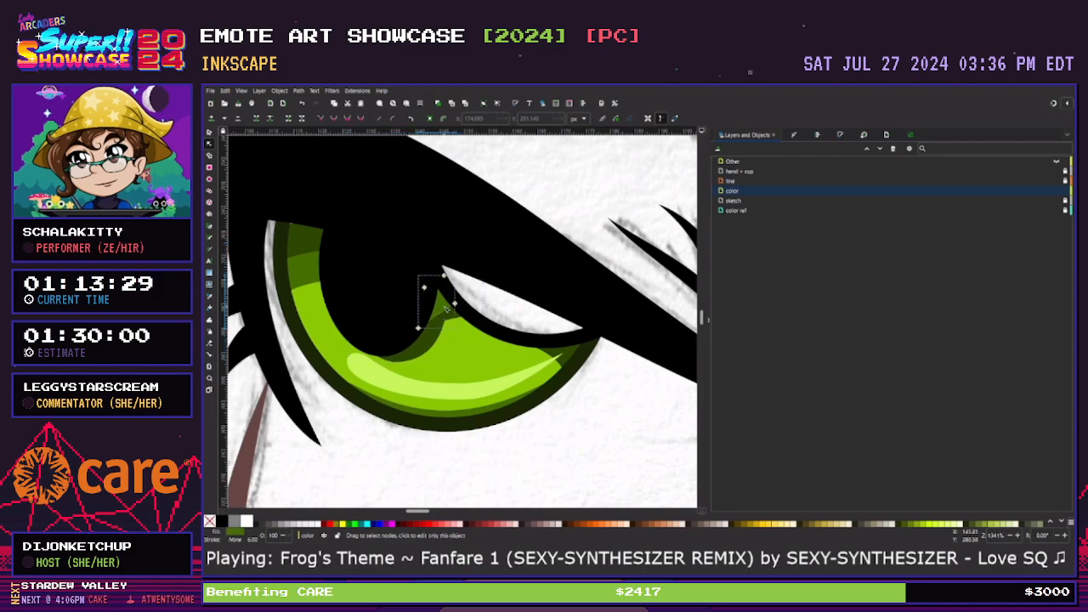
{"action": "left_click", "coordinate": [434, 346]}
{"action": "left_click", "coordinate": [446, 333]}
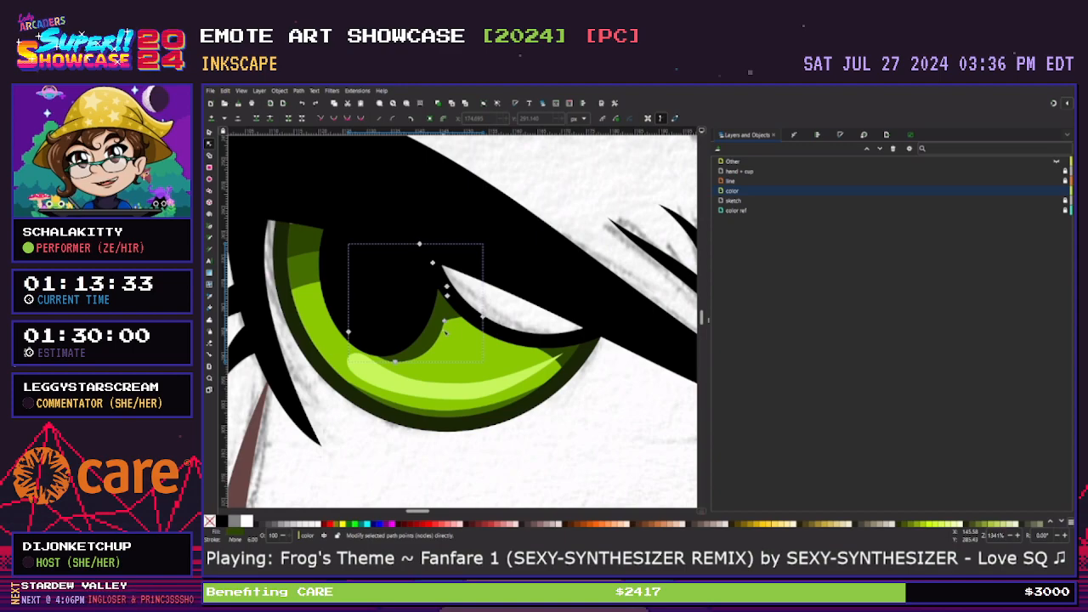
{"action": "key", "text": "Escape"}
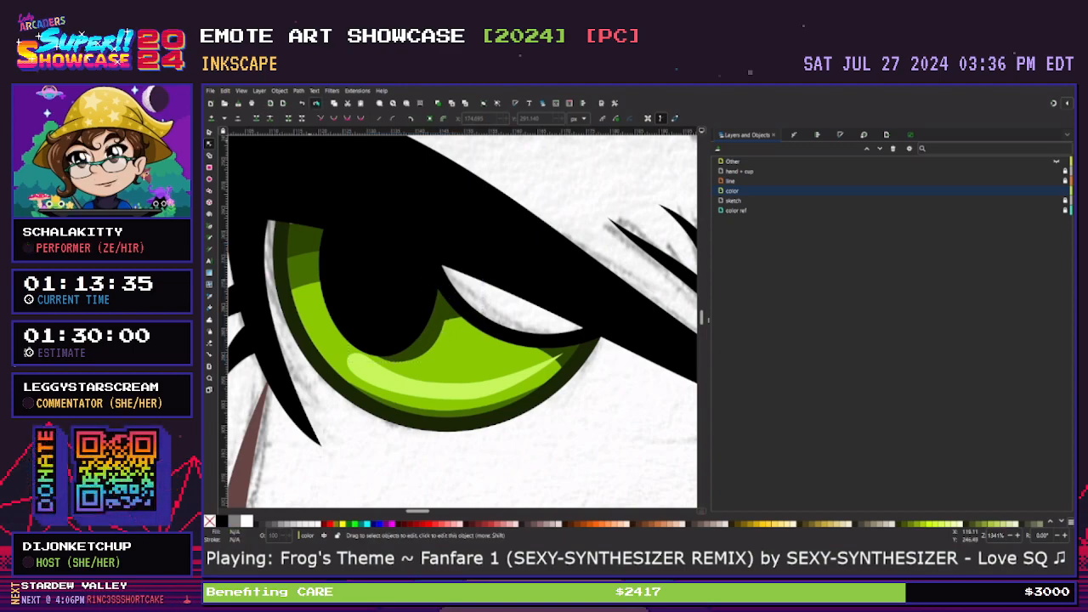
{"action": "left_click", "coordinate": [448, 309]}
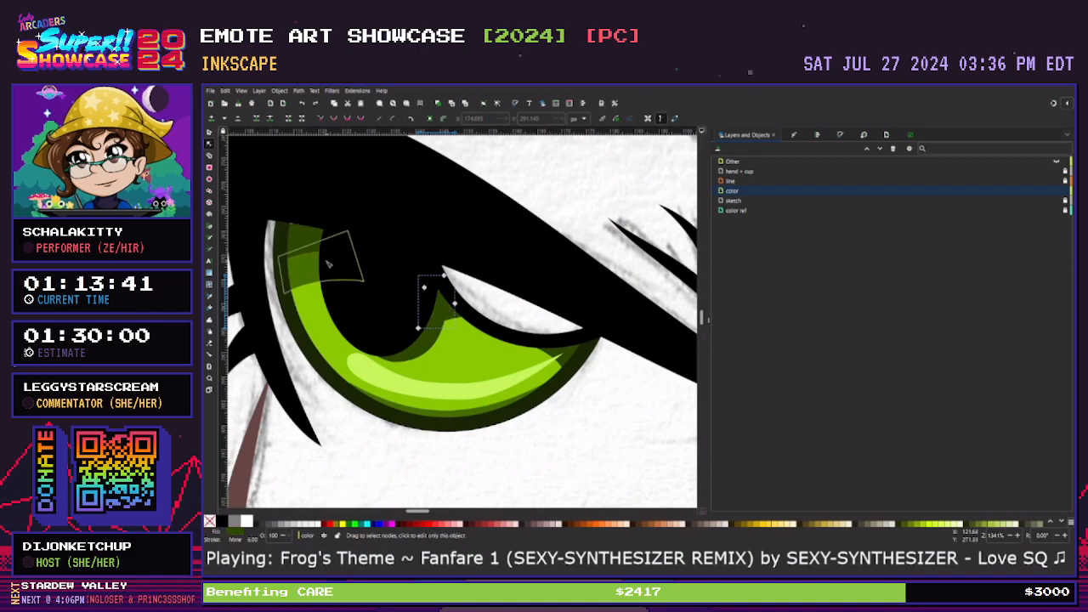
{"action": "left_click", "coordinate": [426, 341]}
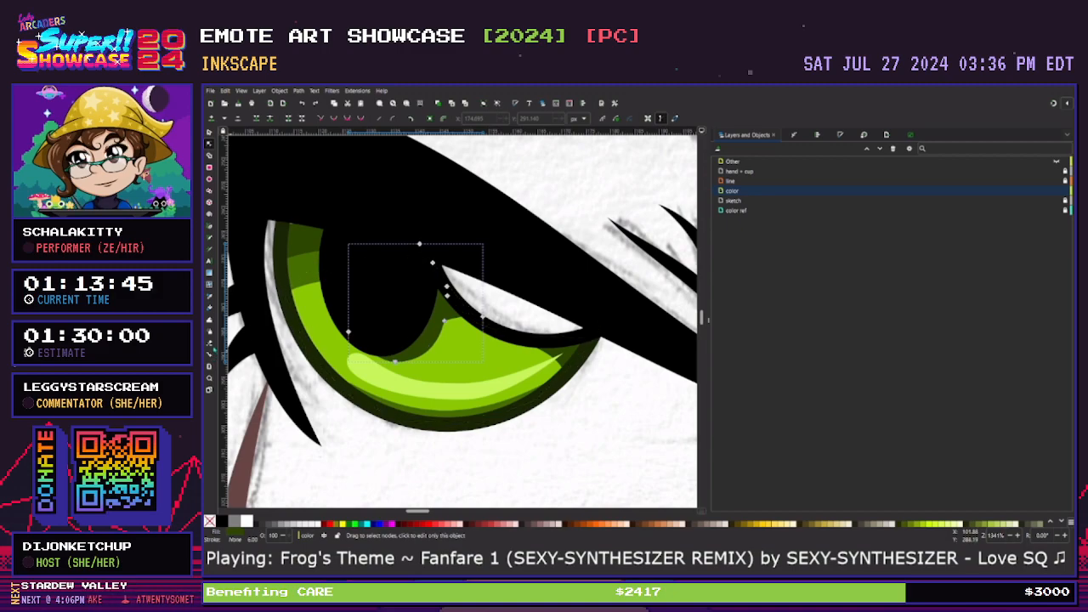
{"action": "key", "text": "d"}
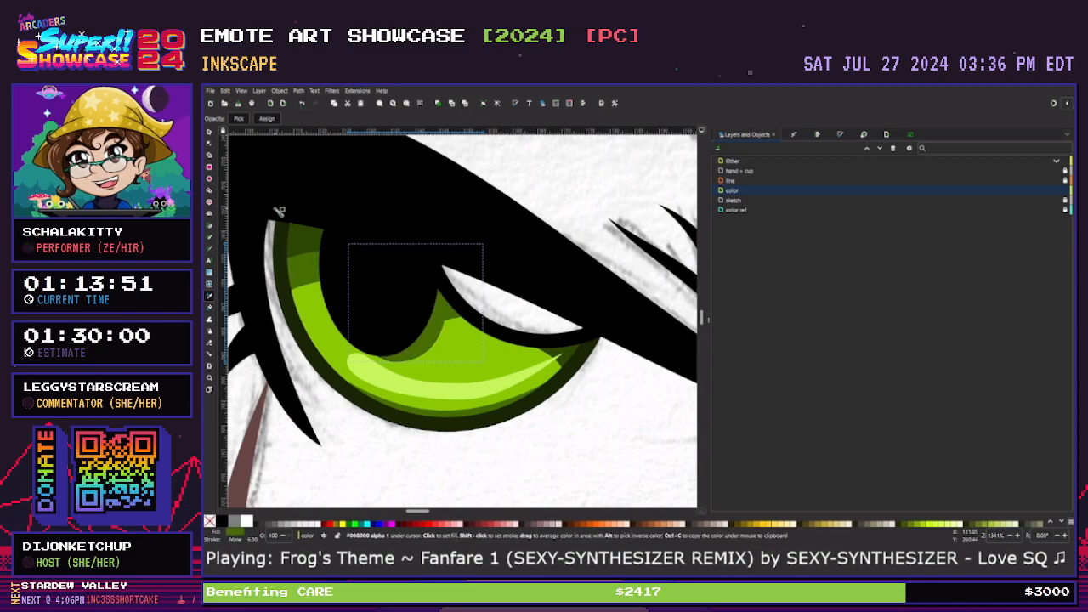
Draw a small closed shape over the shading's tip beside the pupil and fill it with the dark green from the iris's upper shadow
{"action": "key", "text": "n"}
{"action": "left_click", "coordinate": [308, 238]}
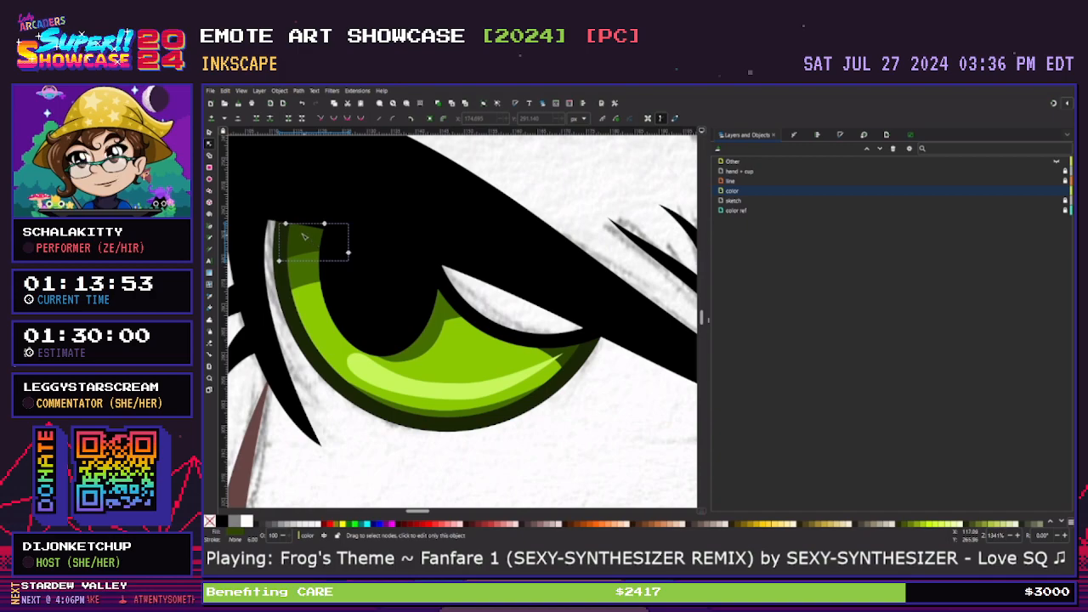
{"action": "key", "text": "b"}
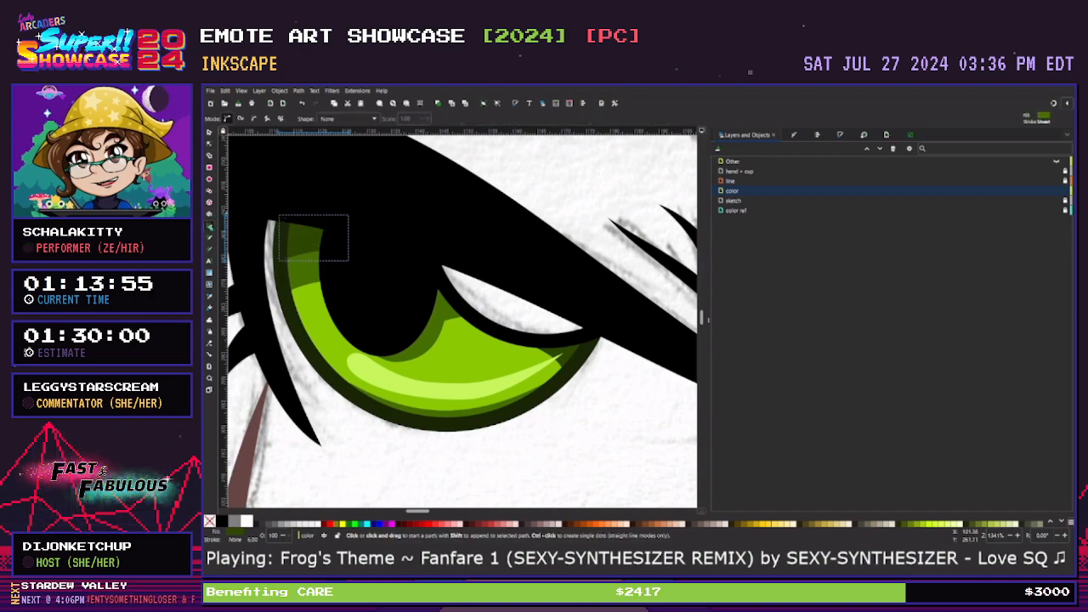
{"action": "left_click", "coordinate": [429, 283]}
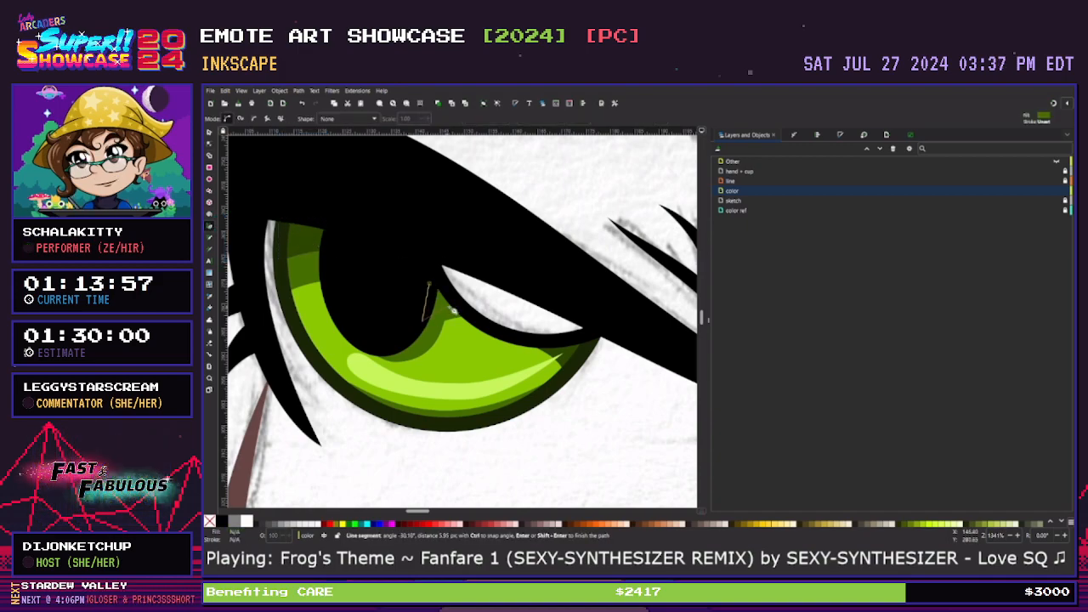
{"action": "left_click", "coordinate": [459, 296]}
{"action": "left_click", "coordinate": [429, 284]}
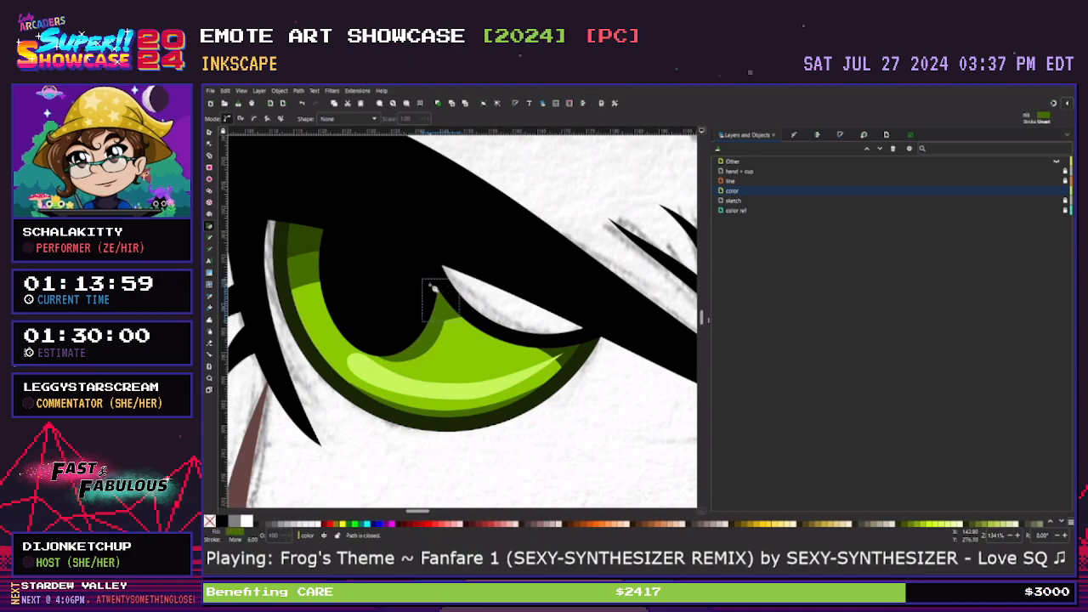
{"action": "key", "text": "d"}
{"action": "left_click", "coordinate": [308, 243]}
Adjust the lower edge of the small dark shape at the shading's tip and select the merged shading's corner node beside the pupil
{"action": "key", "text": "n"}
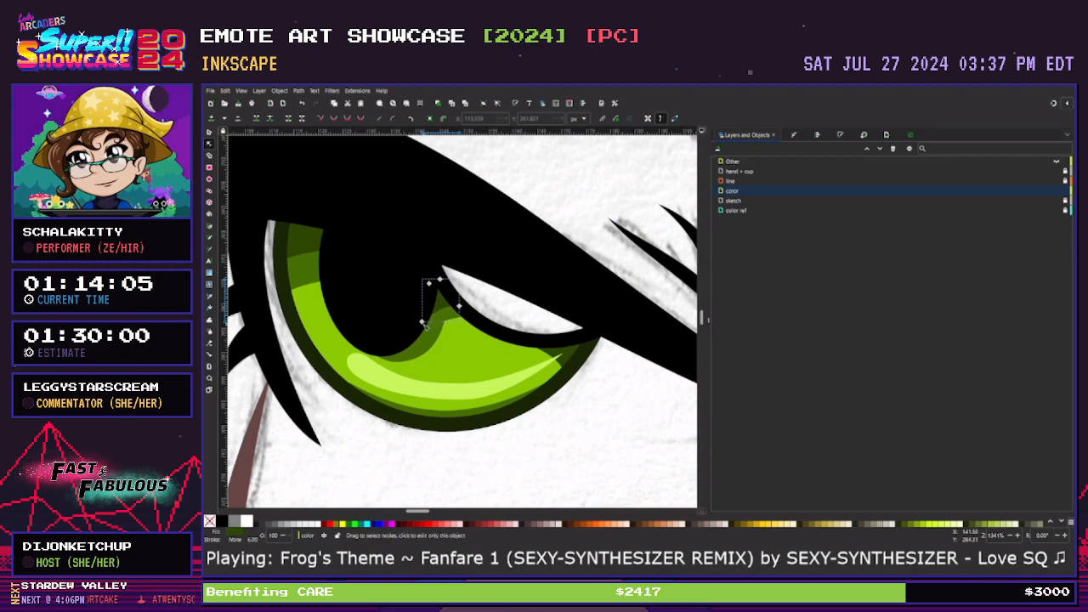
{"action": "left_click", "coordinate": [426, 321]}
{"action": "left_click_drag", "start_coordinate": [439, 313], "coordinate": [438, 311]}
{"action": "left_click", "coordinate": [438, 327]}
{"action": "left_click", "coordinate": [444, 322]}
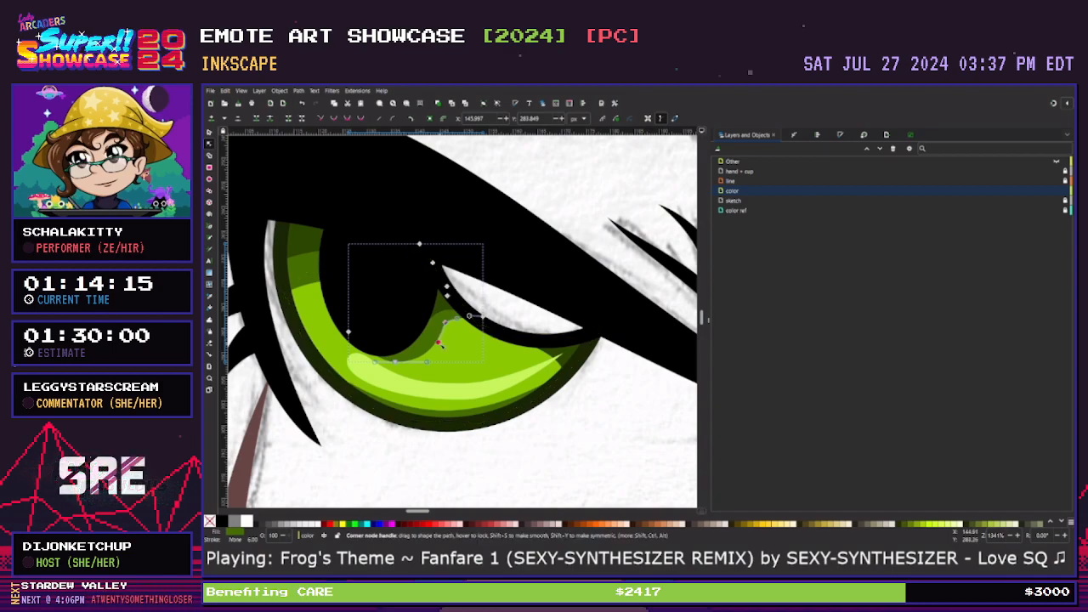
Resample the fill of the dark shape at the iris's outer corner and shift the light highlight slightly toward the inner side
{"action": "left_click", "coordinate": [570, 358]}
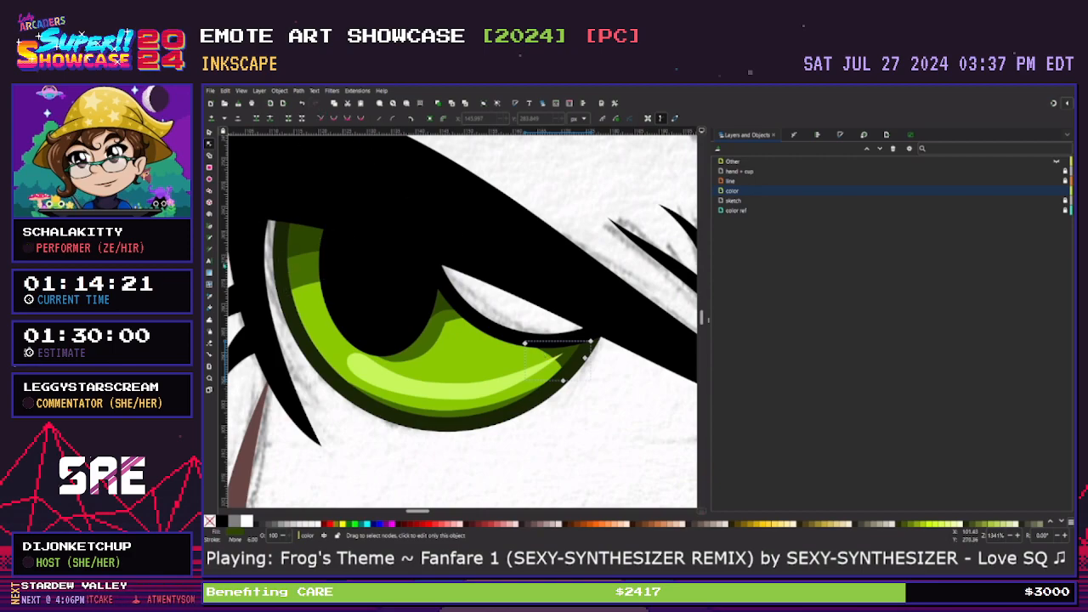
{"action": "key", "text": "d"}
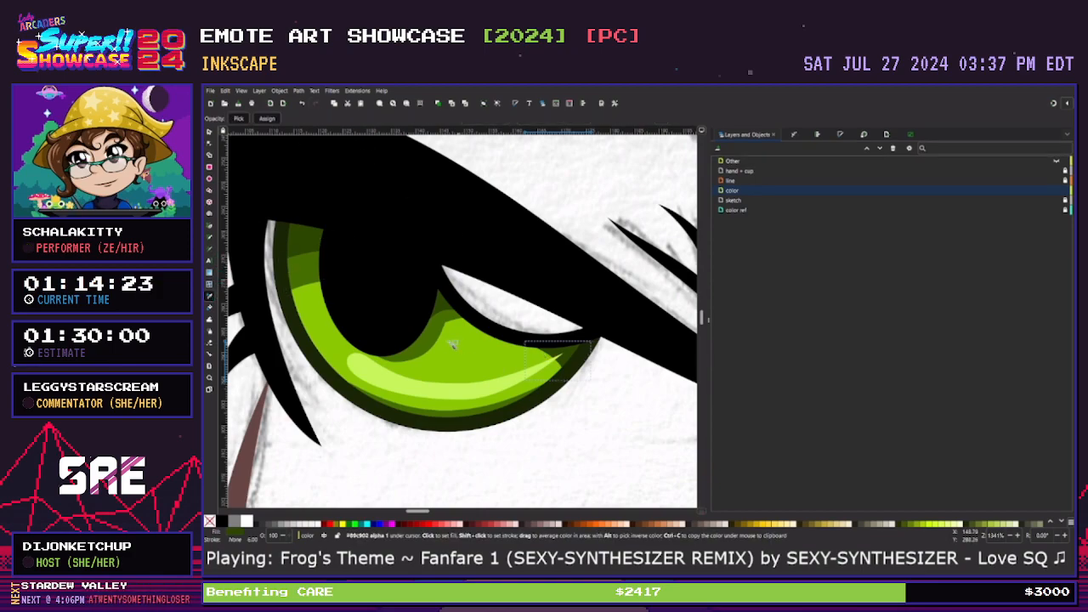
{"action": "key", "text": "s"}
{"action": "left_click_drag", "start_coordinate": [565, 352], "coordinate": [559, 354]}
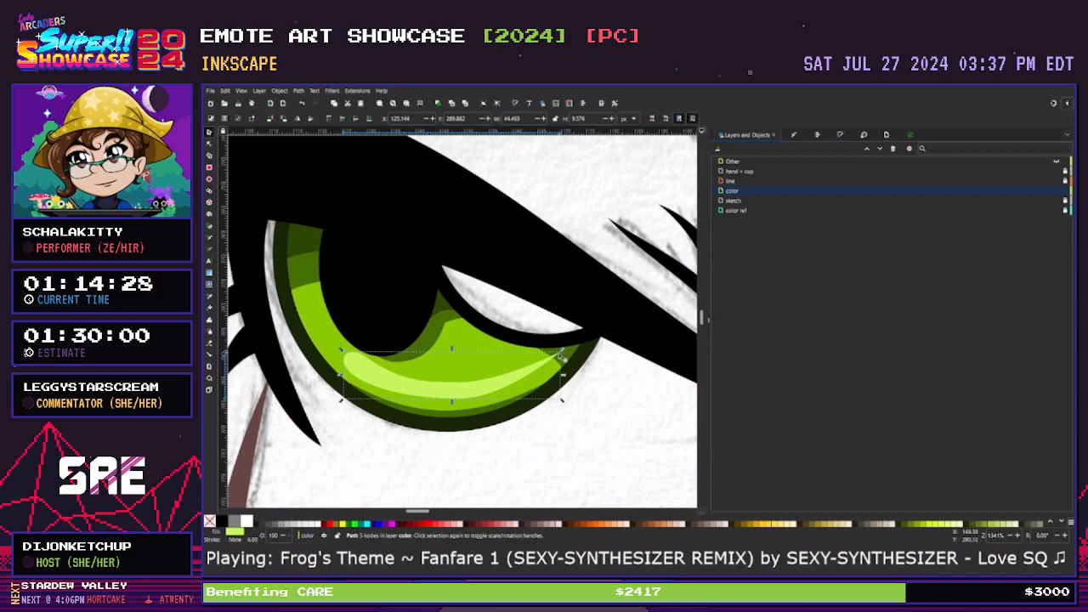
Shorten the light iris highlight by pulling its outer tip node inward, away from the dark shape at the iris's outer corner
{"action": "left_click", "coordinate": [501, 407]}
{"action": "left_click_drag", "start_coordinate": [497, 403], "coordinate": [495, 405]}
{"action": "left_click", "coordinate": [573, 350]}
{"action": "left_click", "coordinate": [562, 357]}
{"action": "left_click", "coordinate": [209, 143]}
{"action": "left_click", "coordinate": [560, 353]}
{"action": "left_click_drag", "start_coordinate": [562, 354], "coordinate": [540, 366]}
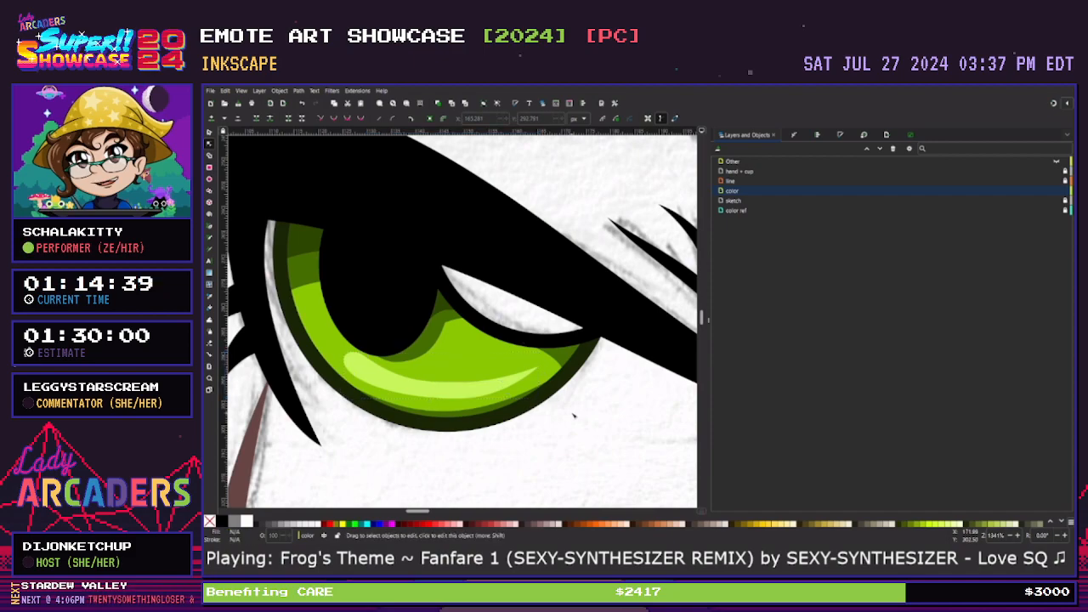
Widen the dark green shape at the iris's outer corner by moving its upper and lower inner nodes toward the pupil
{"action": "left_click", "coordinate": [567, 359]}
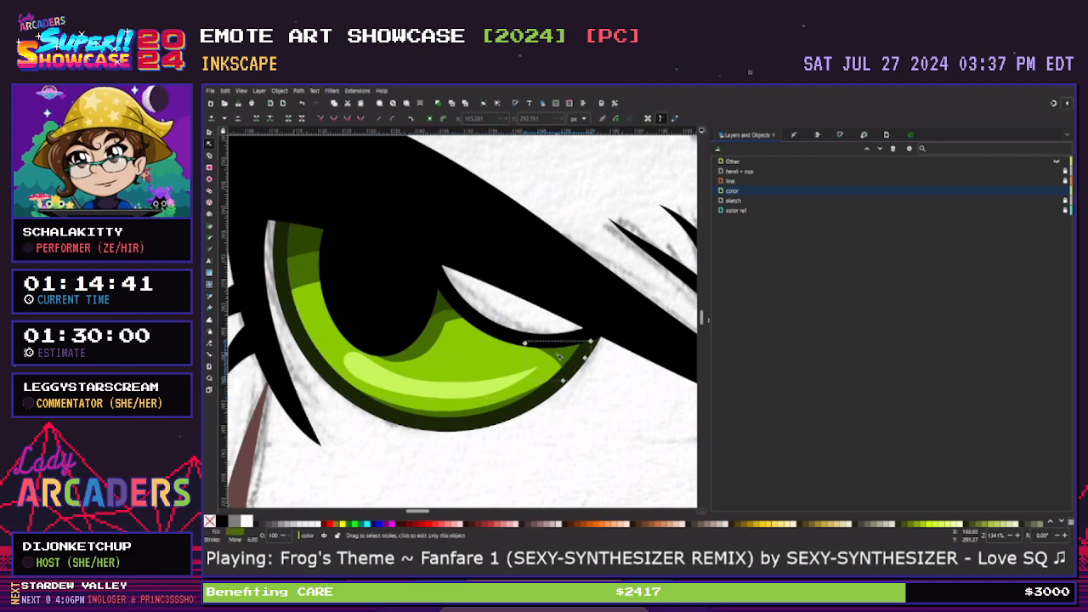
{"action": "left_click_drag", "start_coordinate": [525, 343], "coordinate": [510, 342]}
{"action": "left_click_drag", "start_coordinate": [562, 380], "coordinate": [548, 387]}
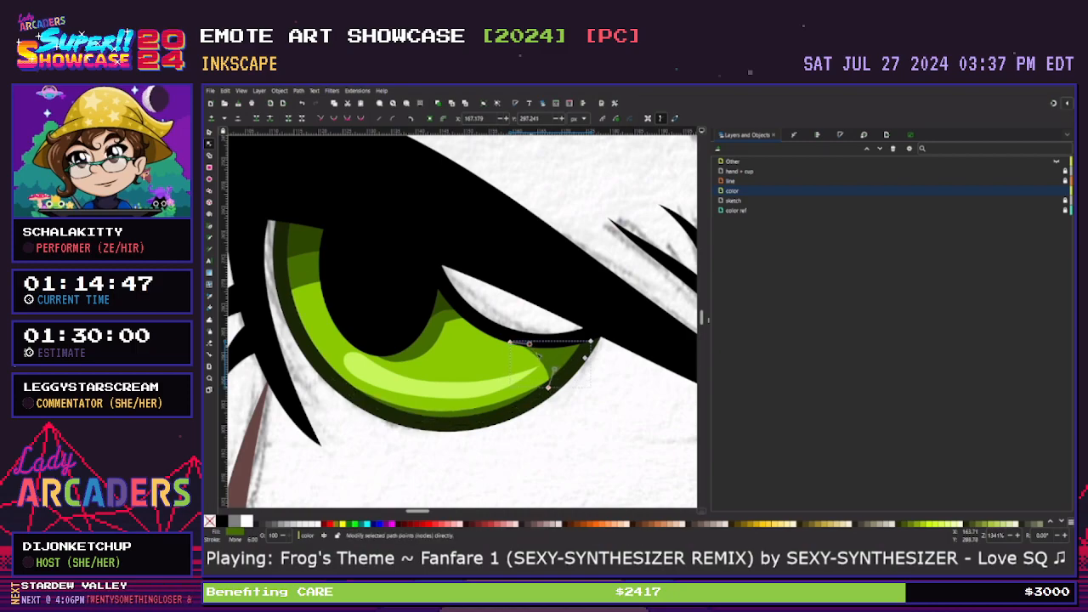
Draw a small closed shape over the iris's outer corner and fill it with the dark green from the iris's upper shadow
{"action": "key", "text": "b"}
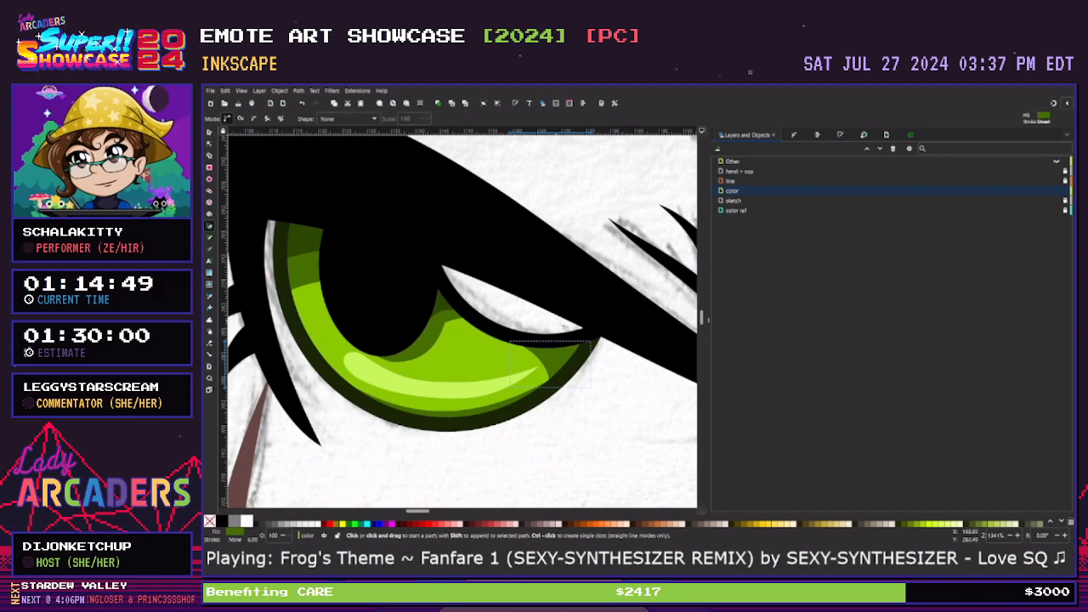
{"action": "left_click", "coordinate": [585, 339]}
{"action": "left_click", "coordinate": [544, 344]}
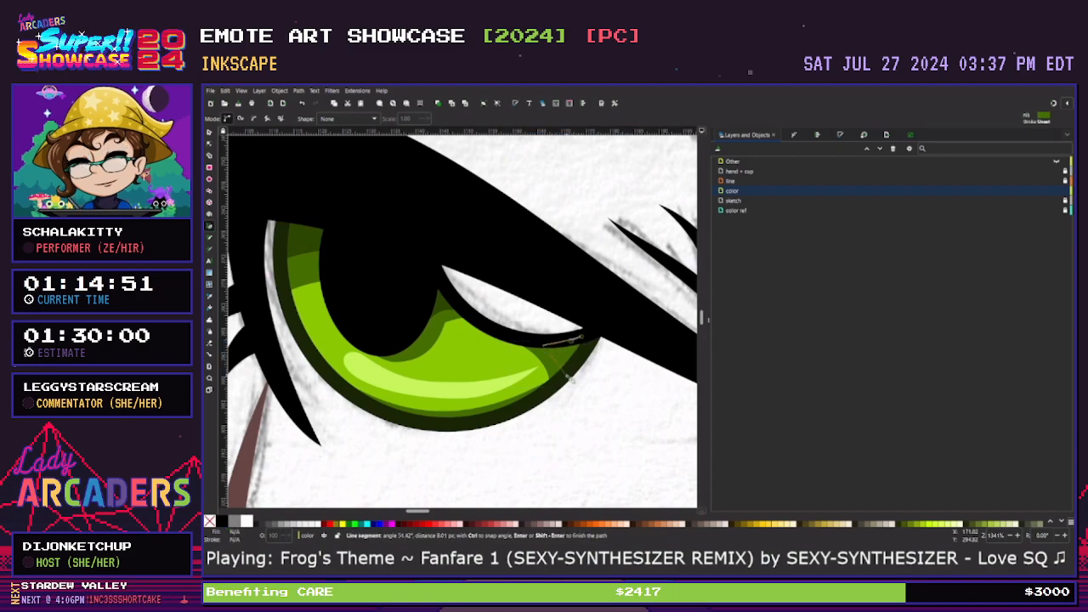
{"action": "left_click", "coordinate": [569, 374]}
{"action": "left_click", "coordinate": [585, 339]}
{"action": "key", "text": "d"}
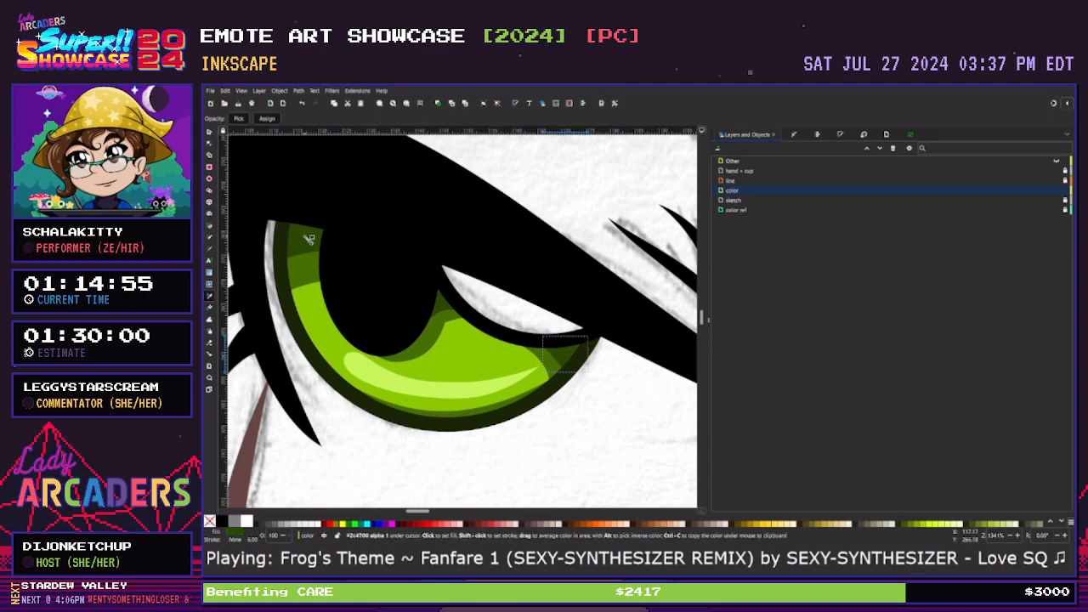
{"action": "key", "text": "n"}
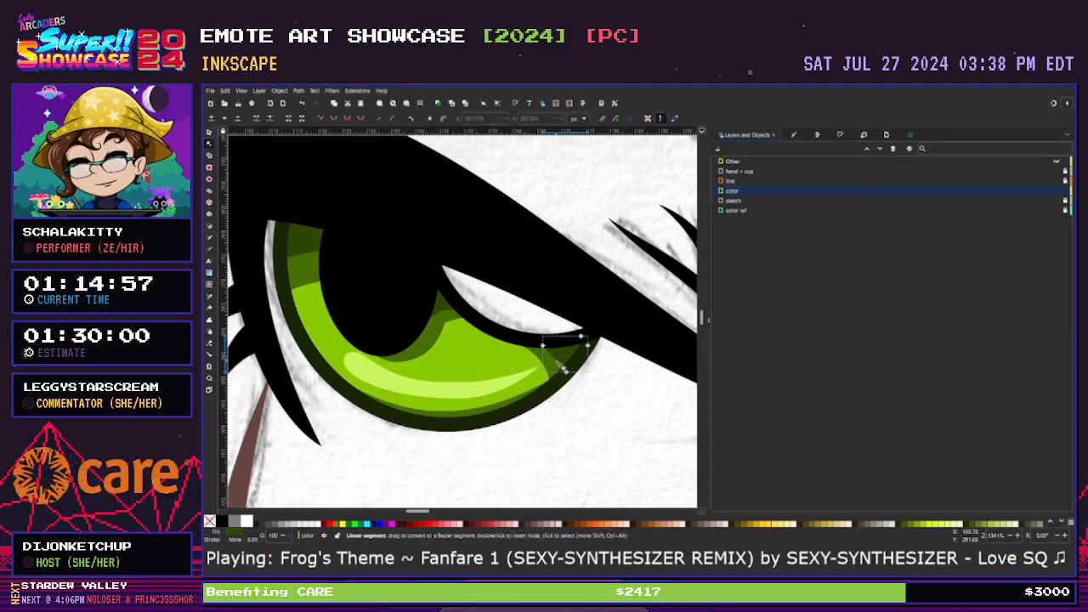
{"action": "left_click", "coordinate": [580, 413]}
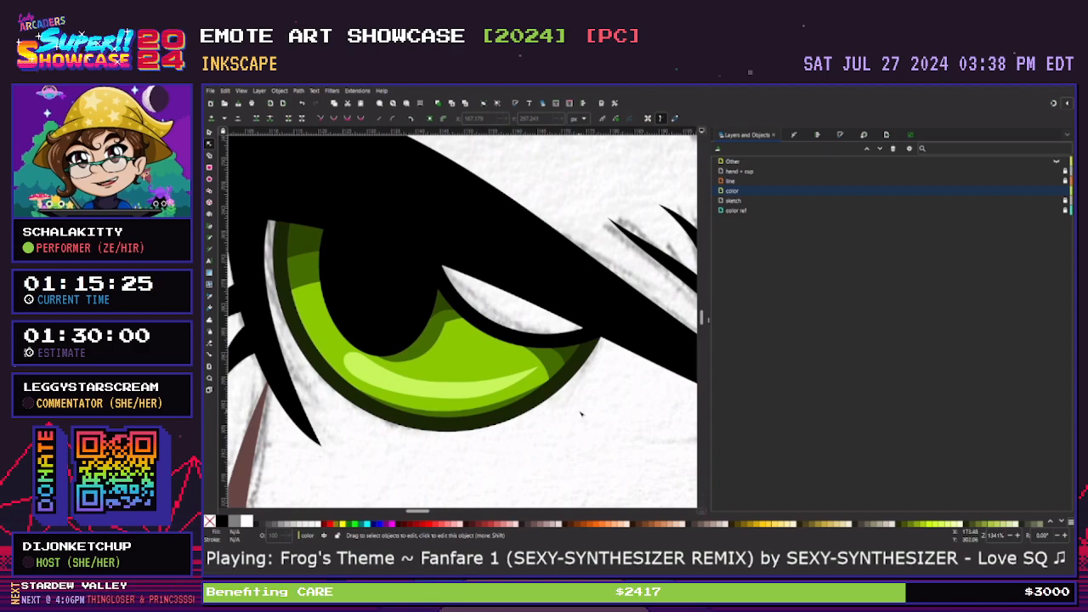
Check both colored eyes against the whole illustration and save the document
{"action": "scroll", "coordinate": [581, 414], "scroll_direction": "down", "scroll_amount": 1}
{"action": "scroll", "coordinate": [581, 414], "scroll_direction": "down", "scroll_amount": 2}
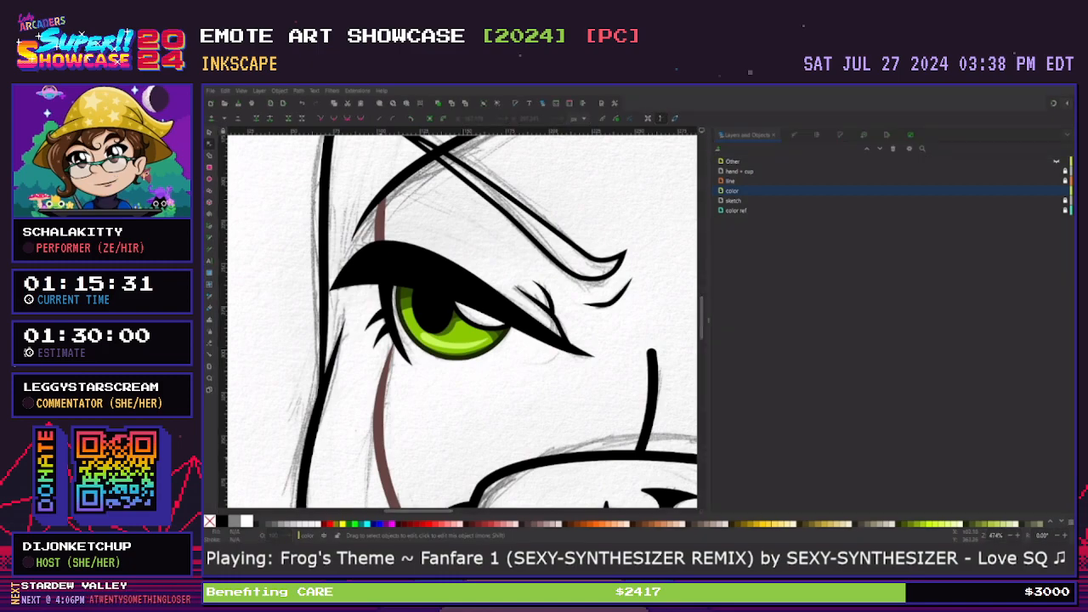
{"action": "left_click", "coordinate": [510, 427]}
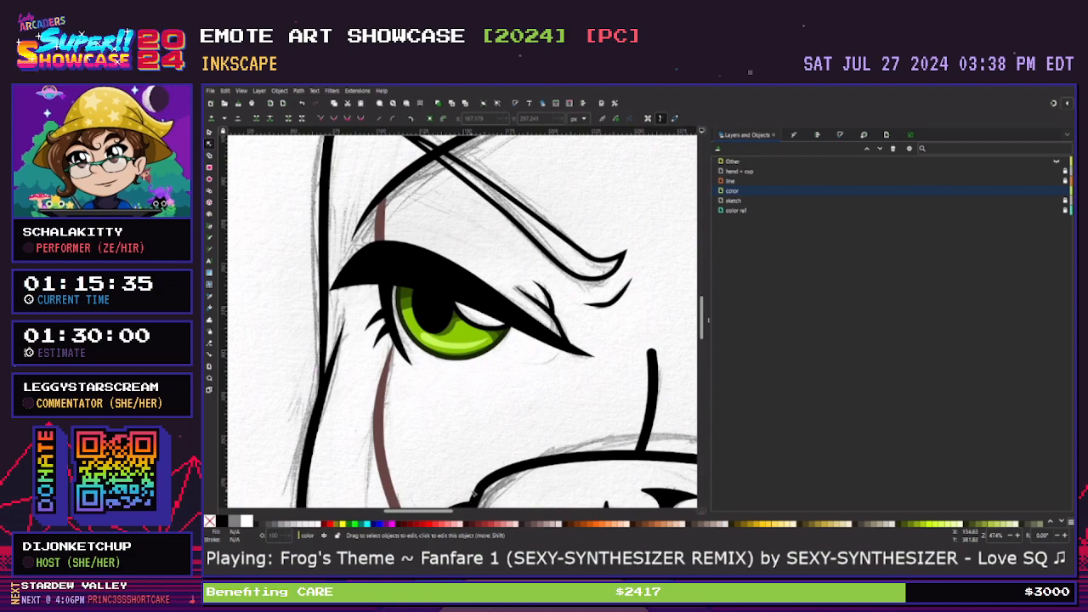
{"action": "mouse_move", "coordinate": [446, 514]}
{"action": "left_mouse_down"}
{"action": "mouse_move", "coordinate": [500, 514]}
{"action": "mouse_move", "coordinate": [452, 513]}
{"action": "left_mouse_up"}
{"action": "key", "text": "minus"}
{"action": "key", "text": "minus"}
{"action": "key", "text": "minus"}
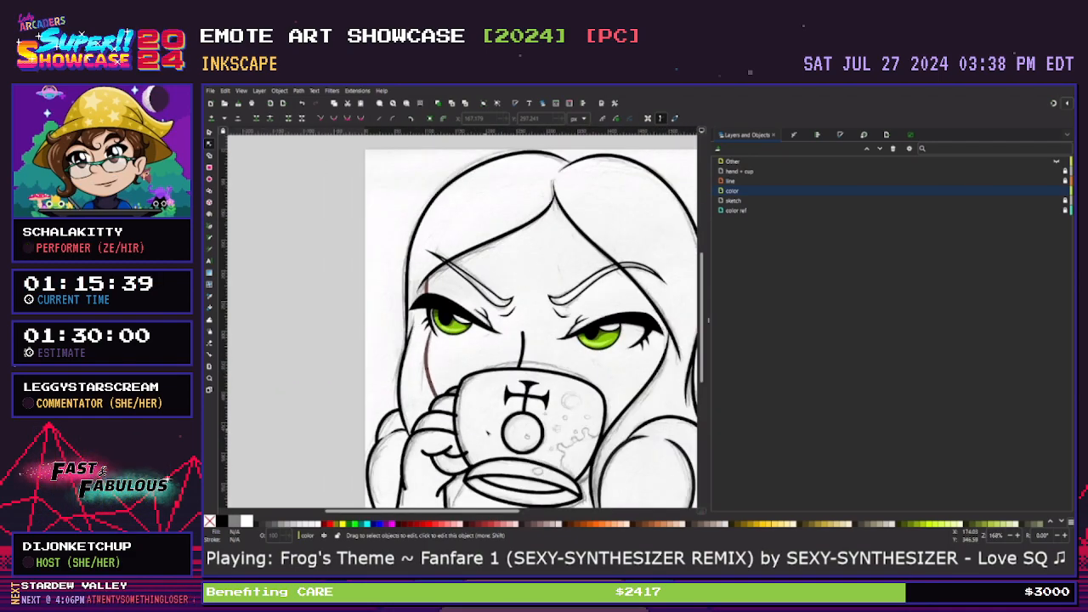
{"action": "key", "text": "minus"}
{"action": "key", "text": "minus"}
{"action": "key", "text": "minus"}
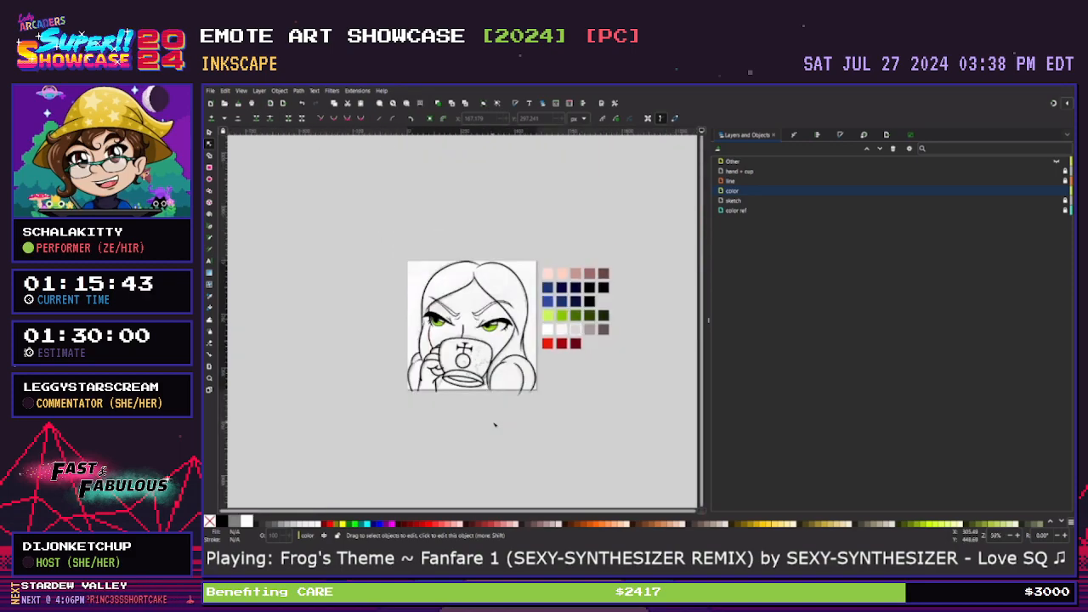
{"action": "key", "text": "plus"}
{"action": "key", "text": "plus"}
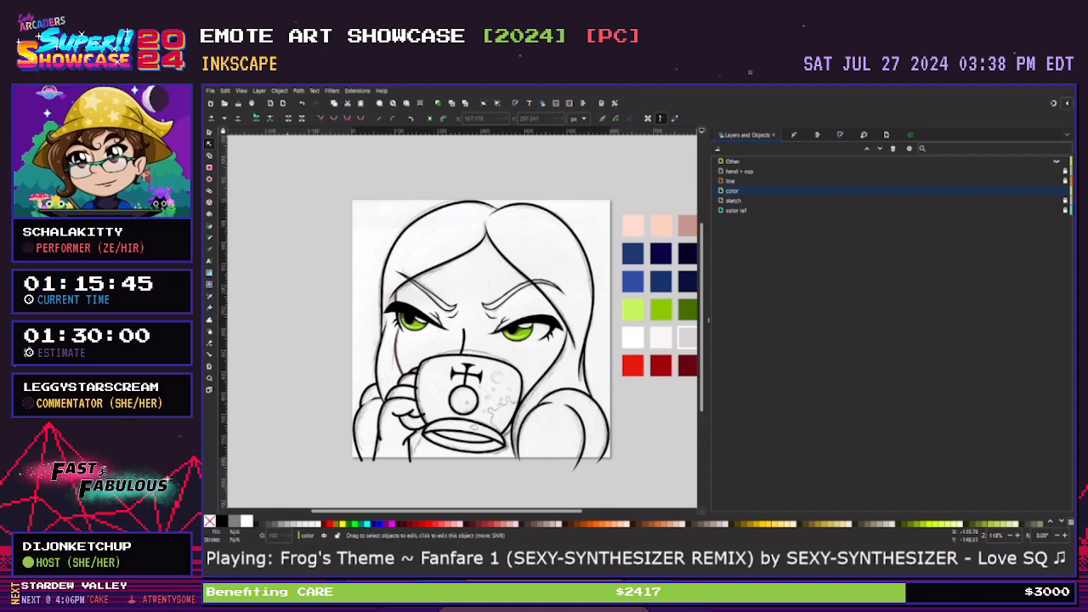
{"action": "key", "text": "ctrl+s"}
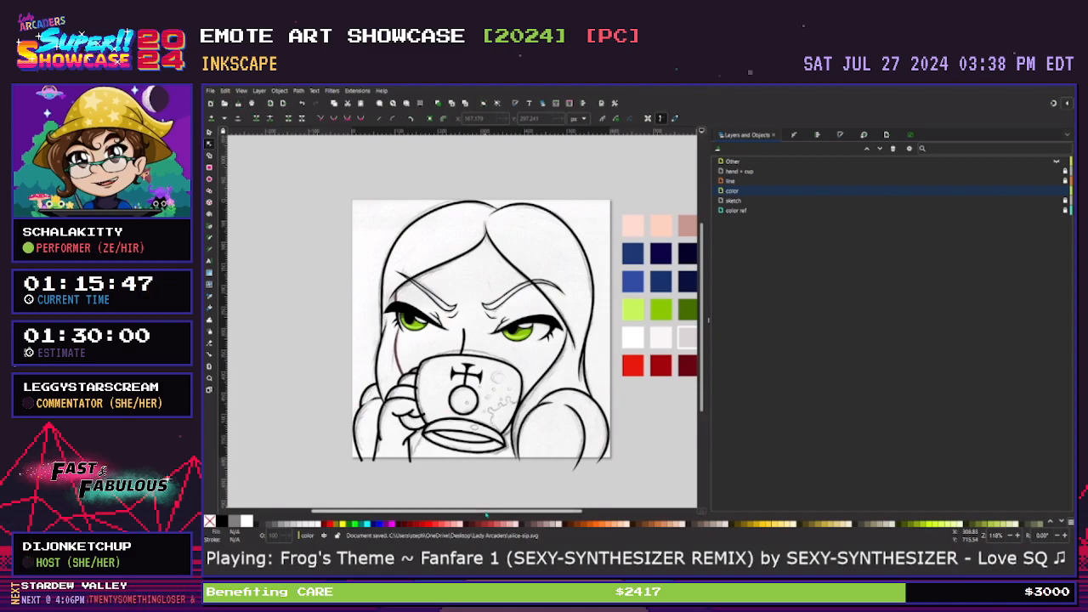
Sample the peach skin swatch and trace the face outline from the hair parting along the strand and cheek down to the cup
{"action": "scroll", "coordinate": [483, 493], "scroll_direction": "right", "scroll_amount": 3}
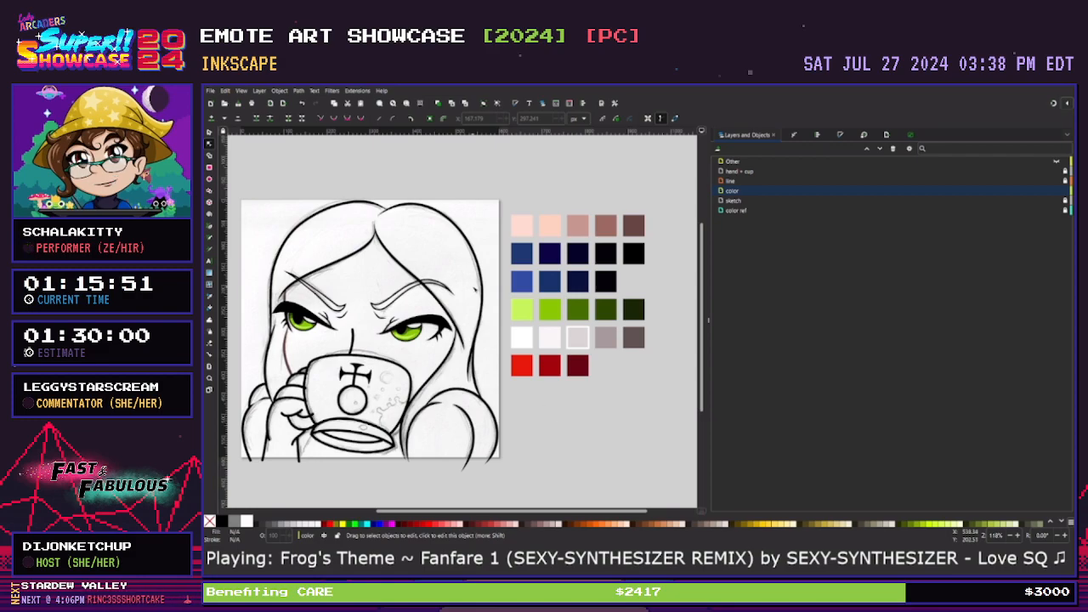
{"action": "key", "text": "d"}
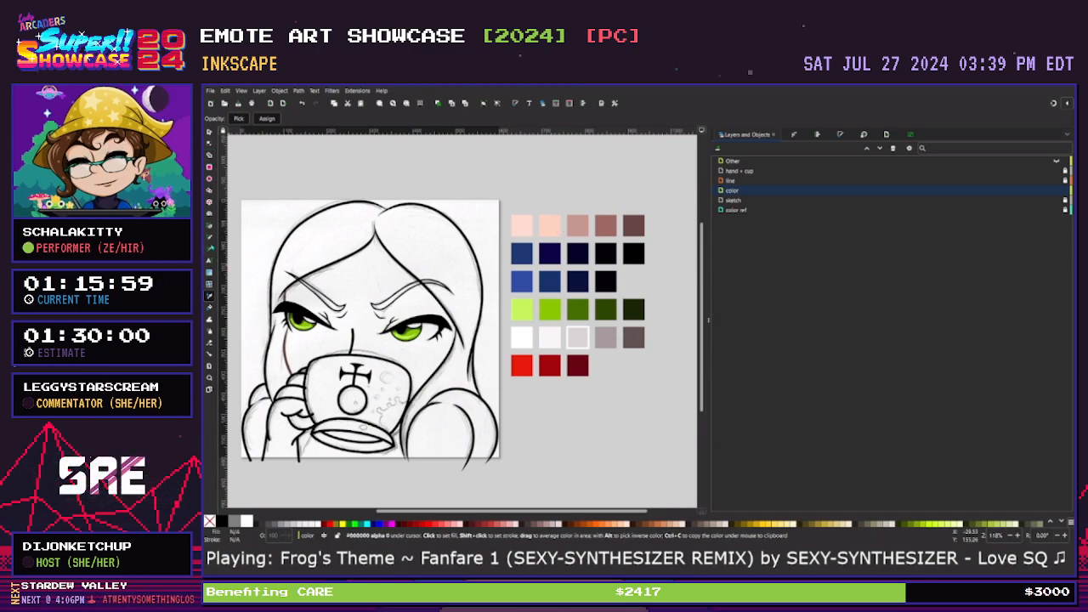
{"action": "key", "text": "p"}
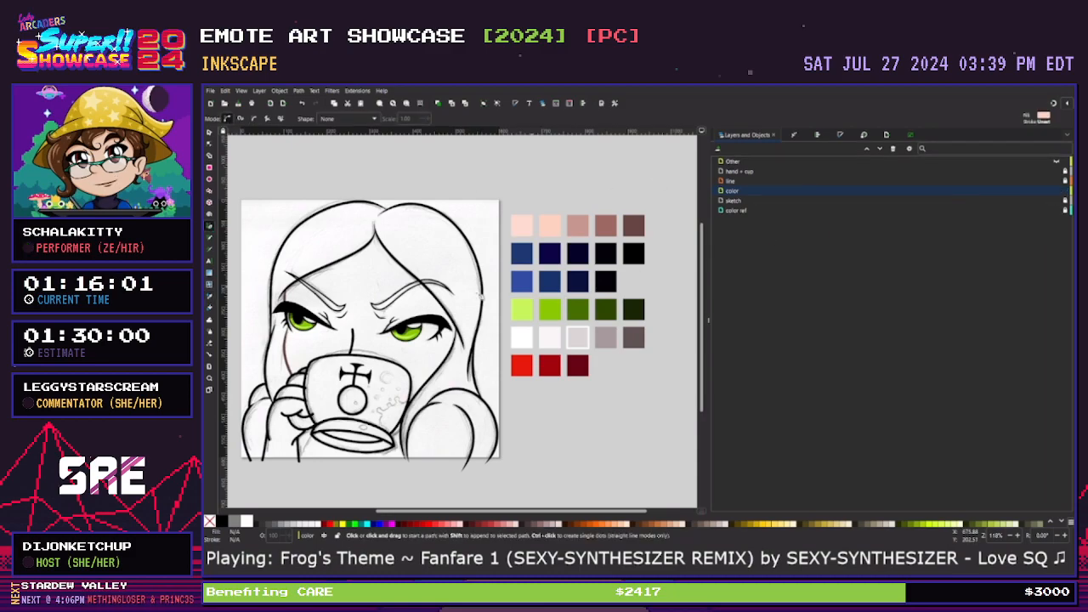
{"action": "key", "text": "plus"}
{"action": "key", "text": "plus"}
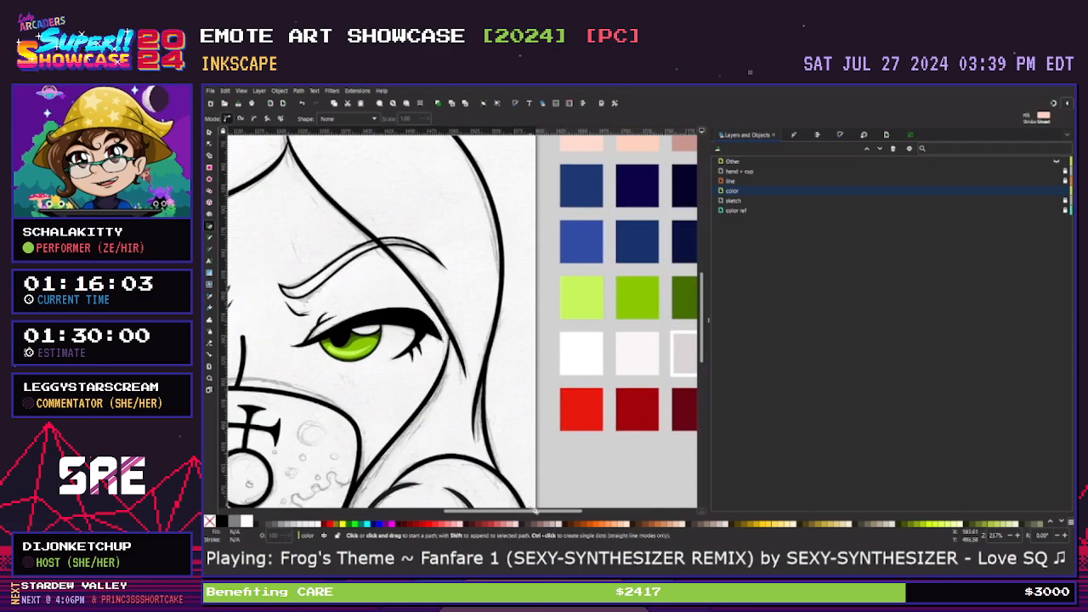
{"action": "left_click_drag", "start_coordinate": [533, 516], "coordinate": [473, 516]}
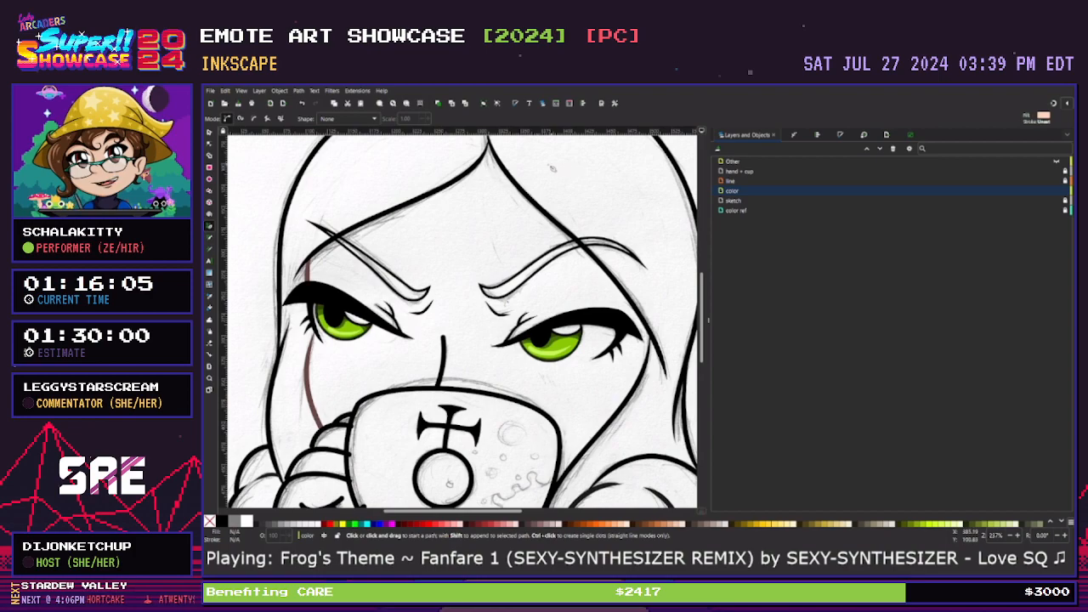
{"action": "scroll", "coordinate": [506, 234], "scroll_direction": "up", "scroll_amount": 1}
{"action": "left_click", "coordinate": [488, 170]}
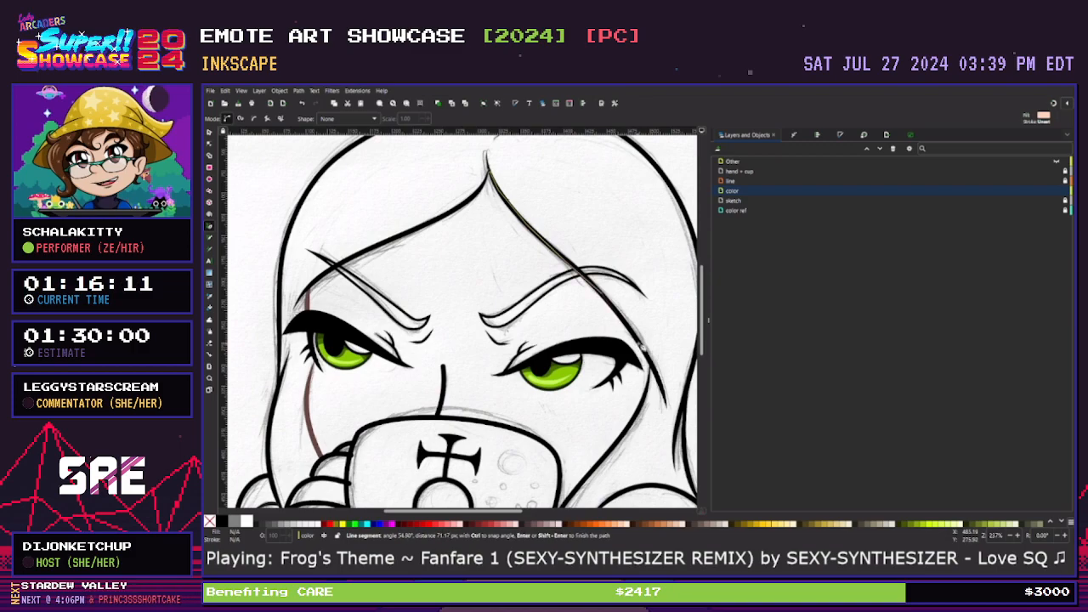
{"action": "left_click", "coordinate": [648, 348]}
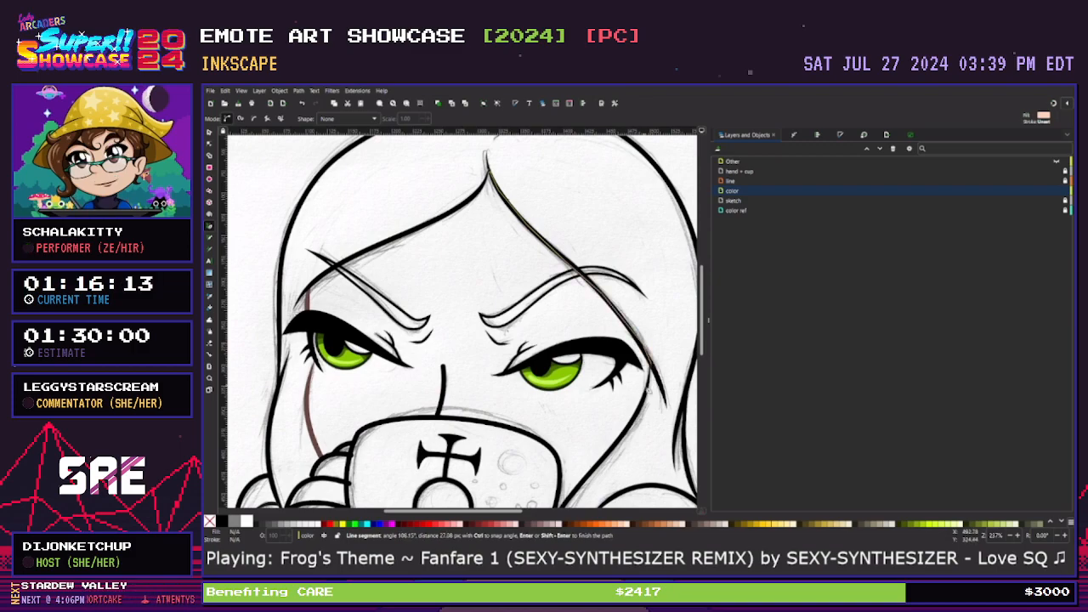
{"action": "scroll", "coordinate": [639, 379], "scroll_direction": "down", "scroll_amount": 3}
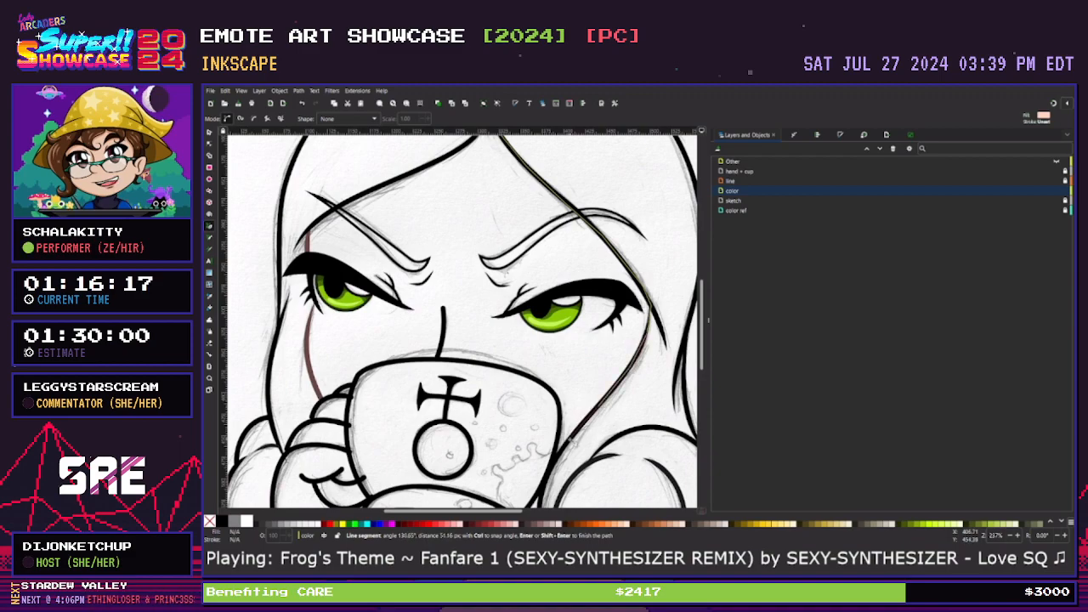
{"action": "scroll", "coordinate": [567, 423], "scroll_direction": "down", "scroll_amount": 3}
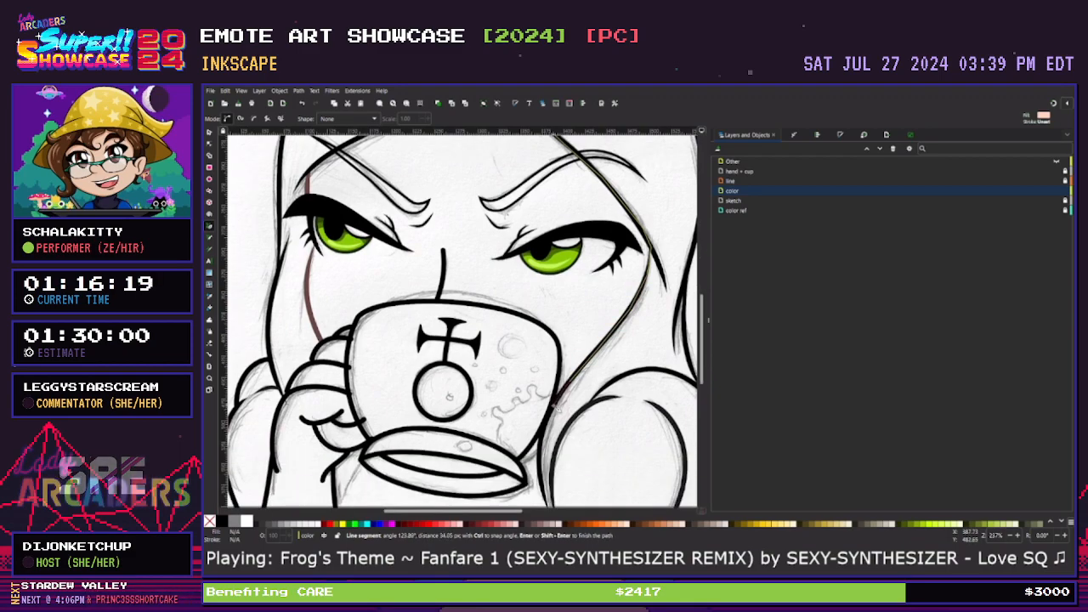
{"action": "left_click", "coordinate": [545, 420]}
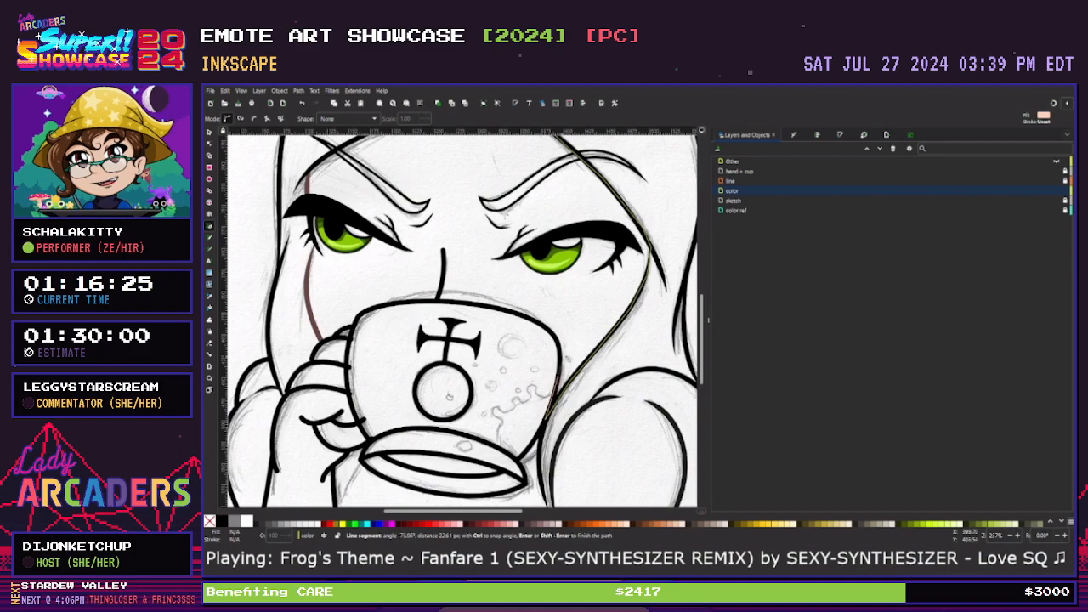
Continue the face outline along the cup's upper rim, over the fingers and up the brown line at the cheek
{"action": "left_click", "coordinate": [541, 324]}
{"action": "left_click", "coordinate": [499, 307]}
{"action": "left_click", "coordinate": [431, 301]}
{"action": "left_click", "coordinate": [379, 309]}
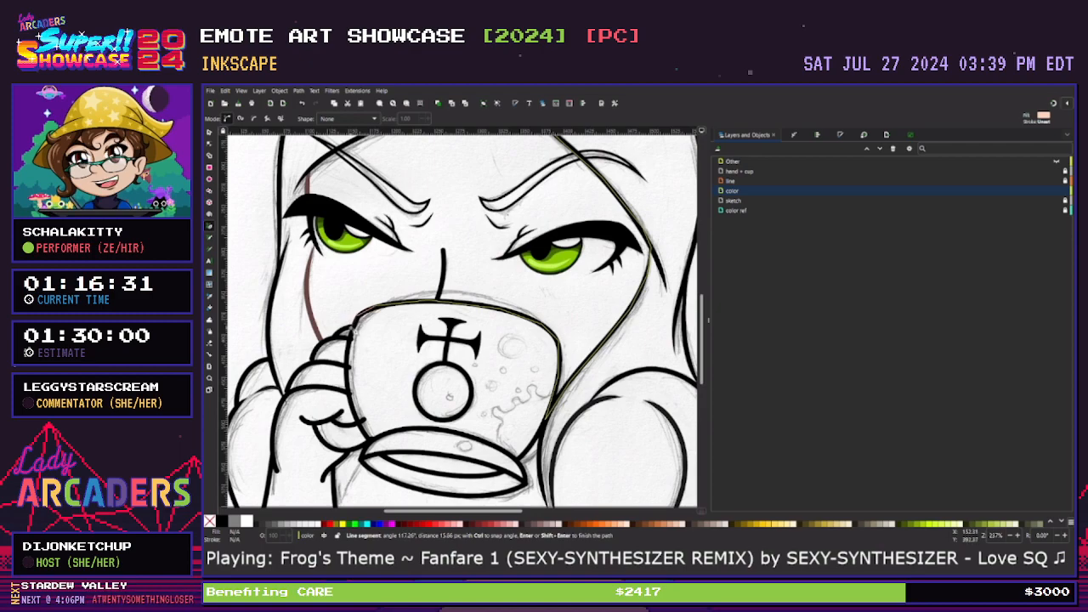
{"action": "left_click", "coordinate": [348, 327]}
{"action": "left_click", "coordinate": [323, 342]}
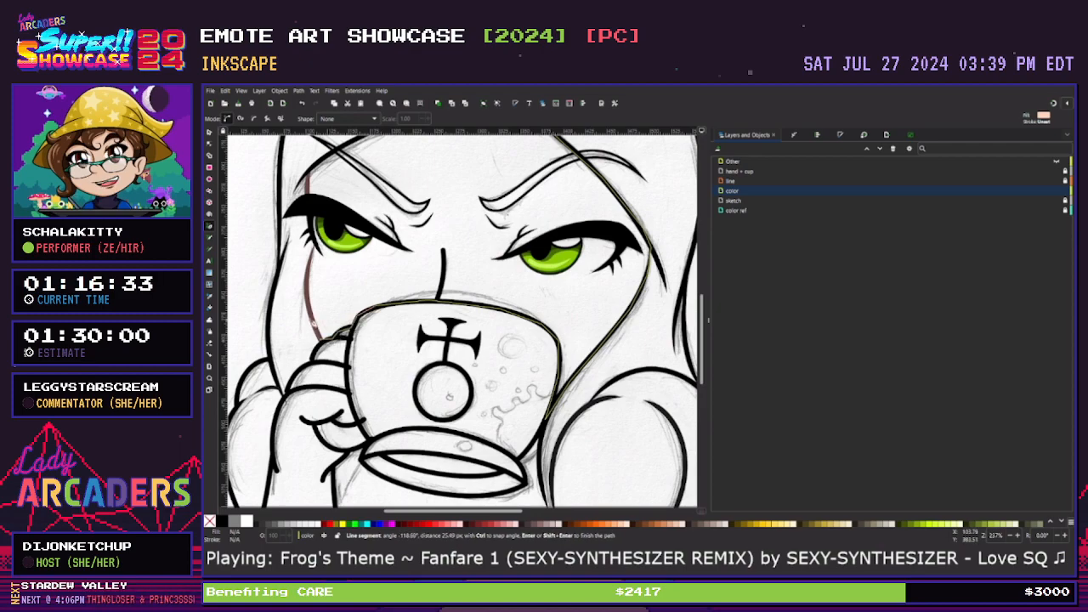
{"action": "left_click", "coordinate": [314, 322]}
{"action": "left_click", "coordinate": [311, 273]}
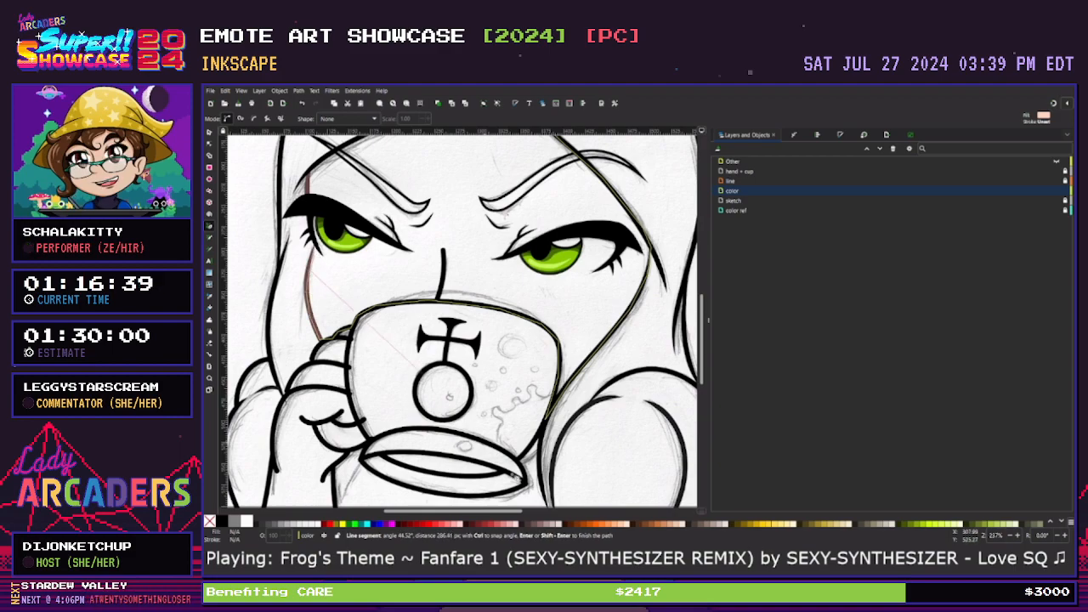
Trace past the eye and along the hairline to close the peach face shape at the hair parting, and deselect it
{"action": "left_click_drag", "start_coordinate": [506, 512], "coordinate": [470, 511]}
{"action": "scroll", "coordinate": [436, 303], "scroll_direction": "up", "scroll_amount": 3}
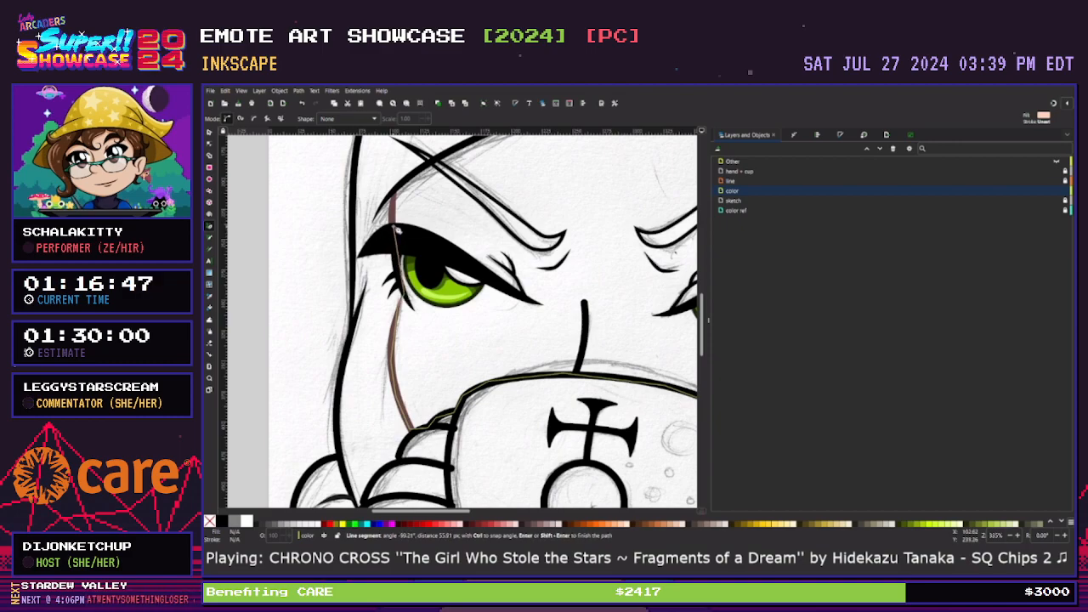
{"action": "scroll", "coordinate": [400, 195], "scroll_direction": "up", "scroll_amount": 3}
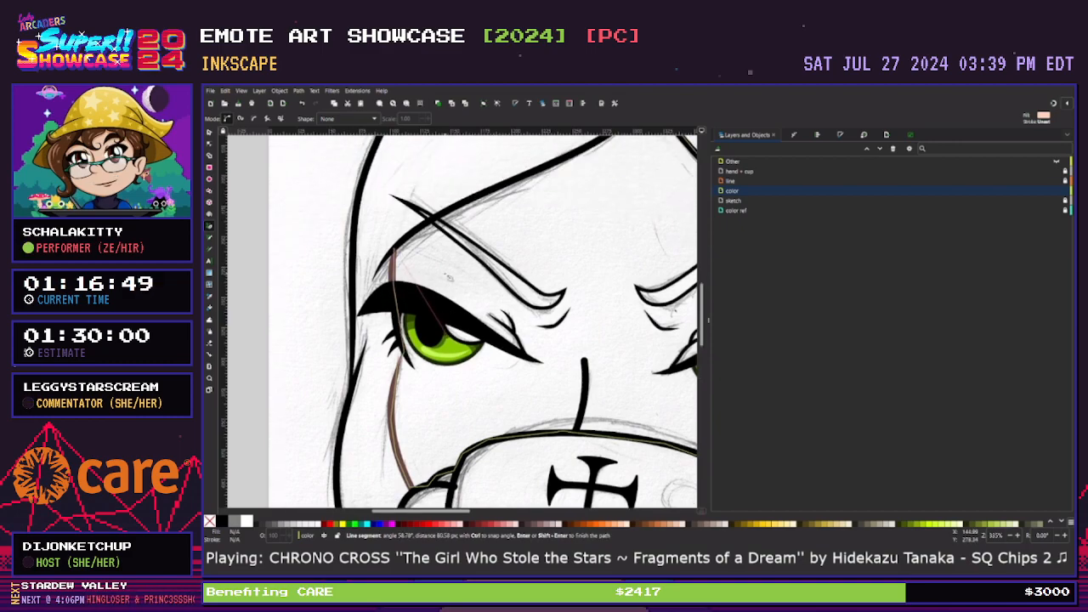
{"action": "scroll", "coordinate": [395, 313], "scroll_direction": "up", "scroll_amount": 1}
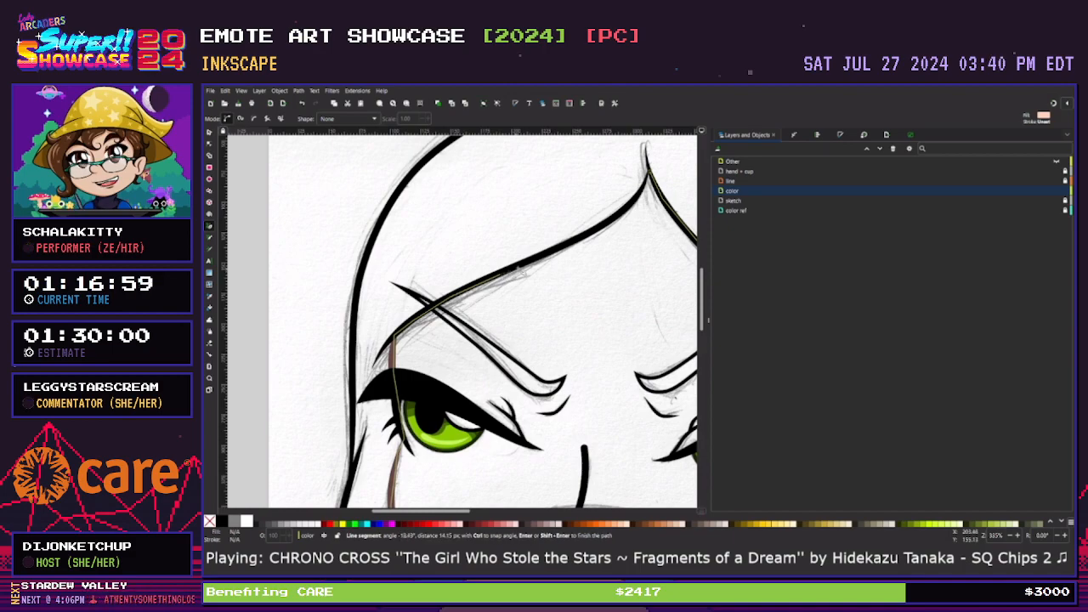
{"action": "left_click", "coordinate": [537, 258]}
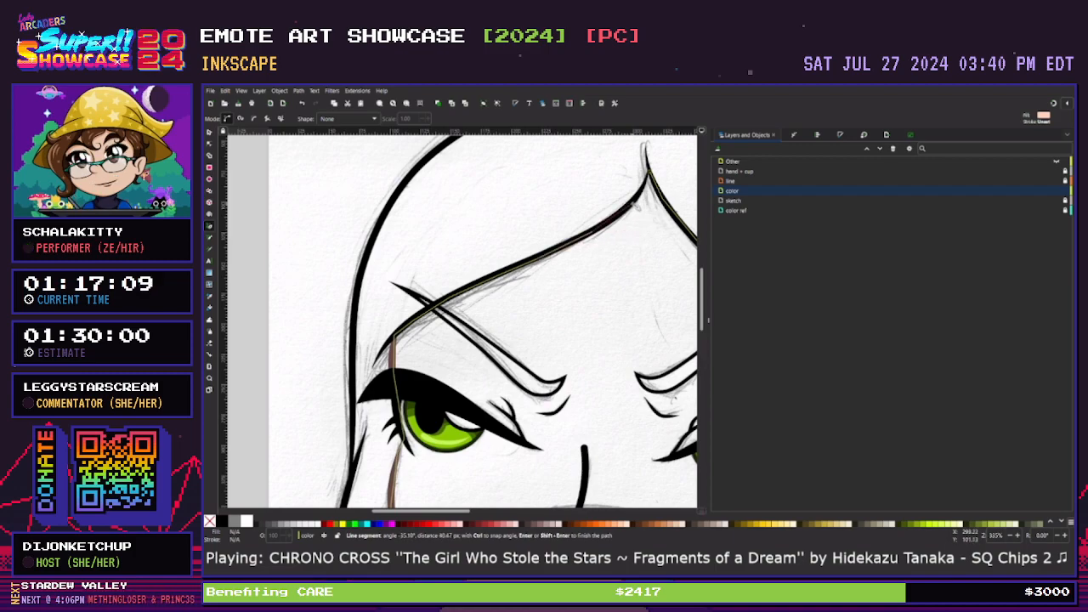
{"action": "left_click", "coordinate": [640, 195]}
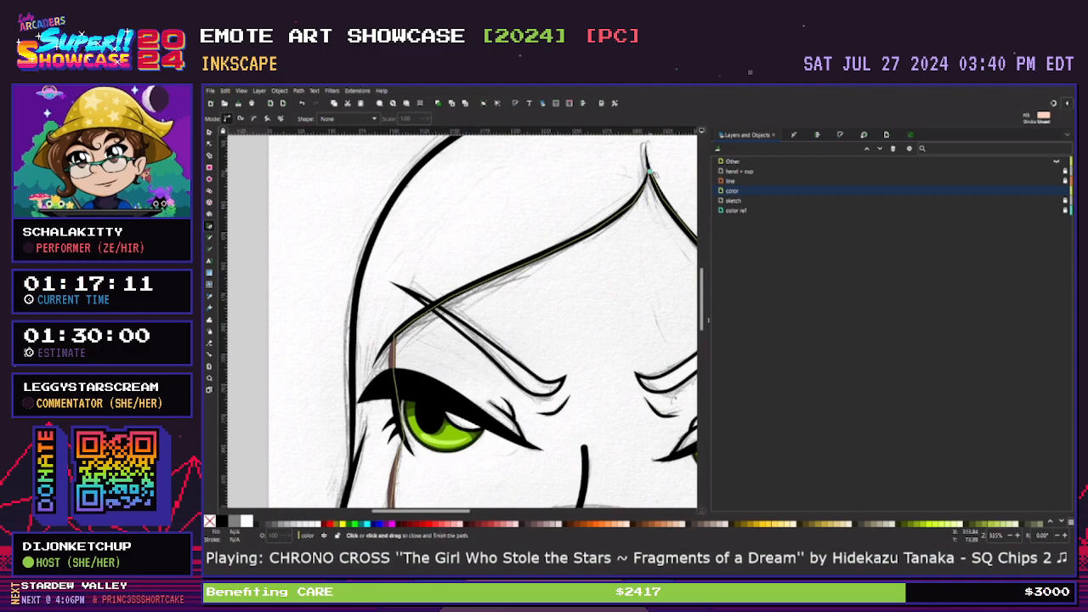
{"action": "left_click", "coordinate": [651, 175]}
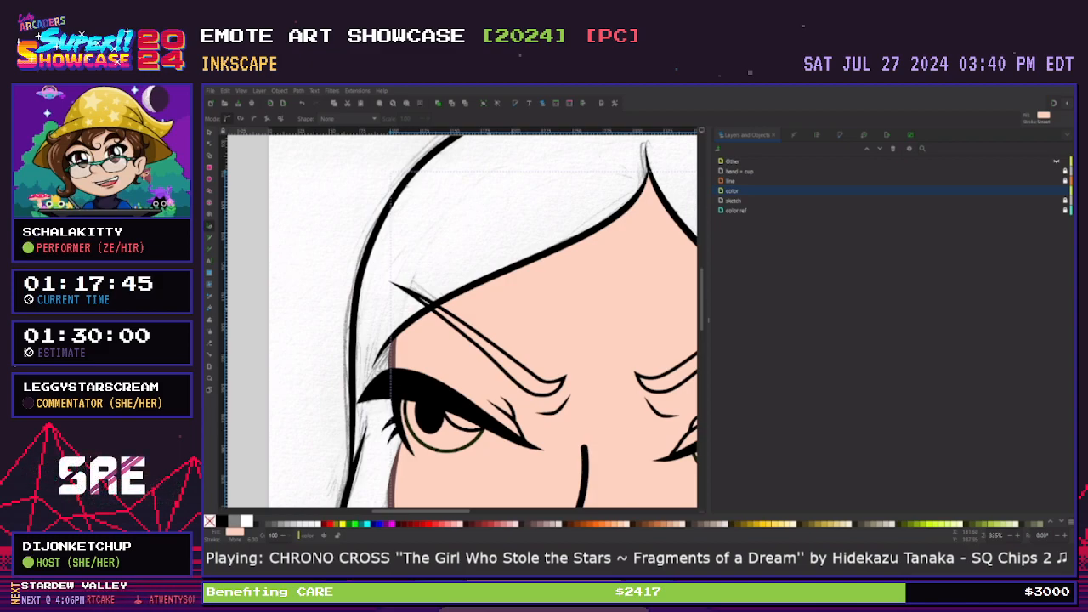
{"action": "key", "text": "s"}
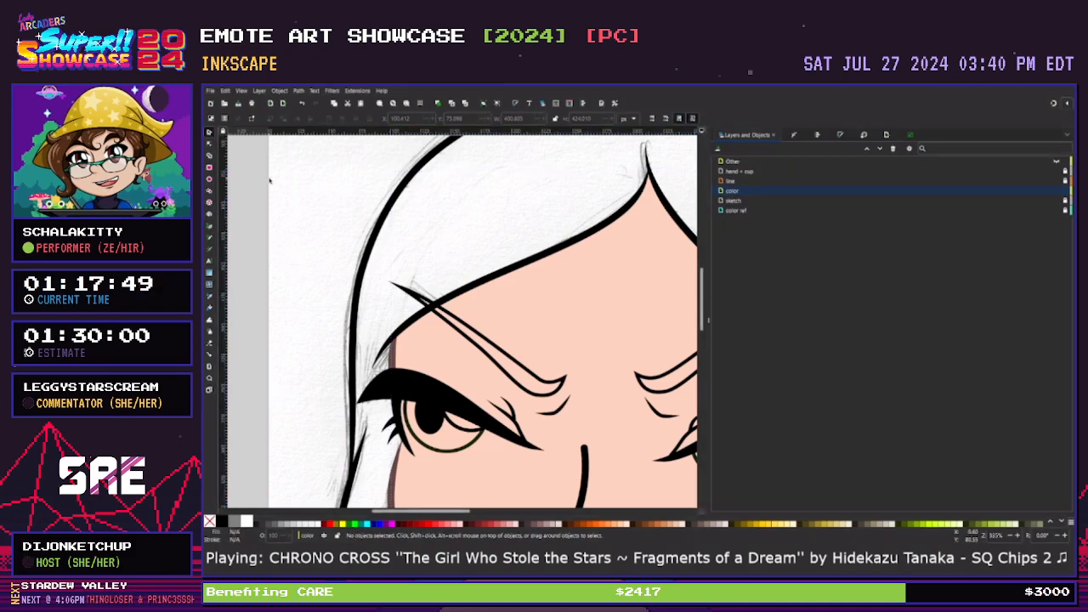
{"action": "key", "text": "5"}
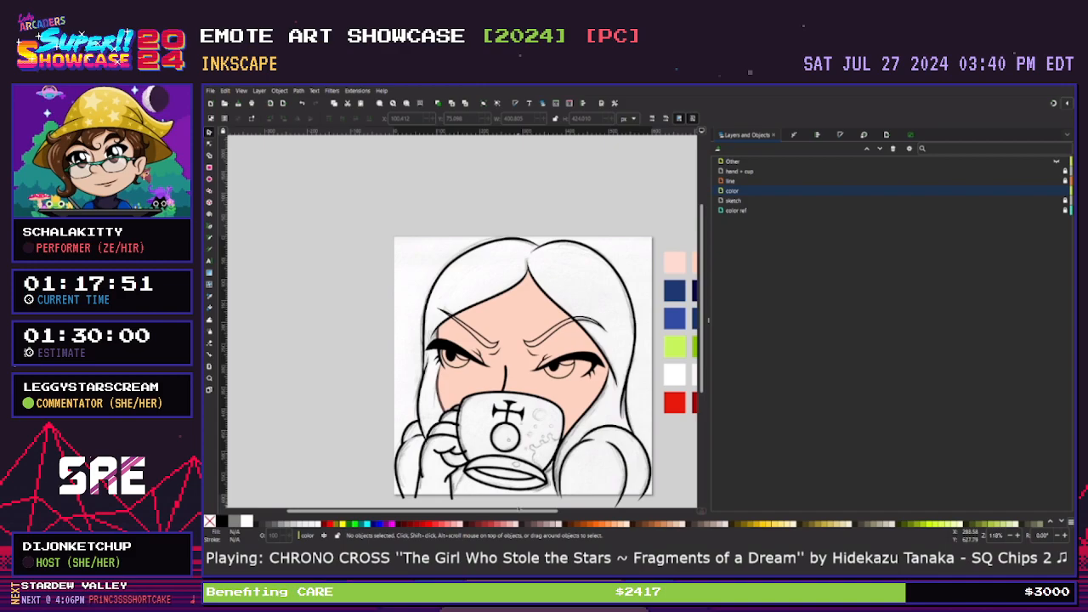
Sample the dusty rose skin-shadow swatch, third in the row of skin tones, as the fill color
{"action": "left_click_drag", "start_coordinate": [519, 514], "coordinate": [574, 506]}
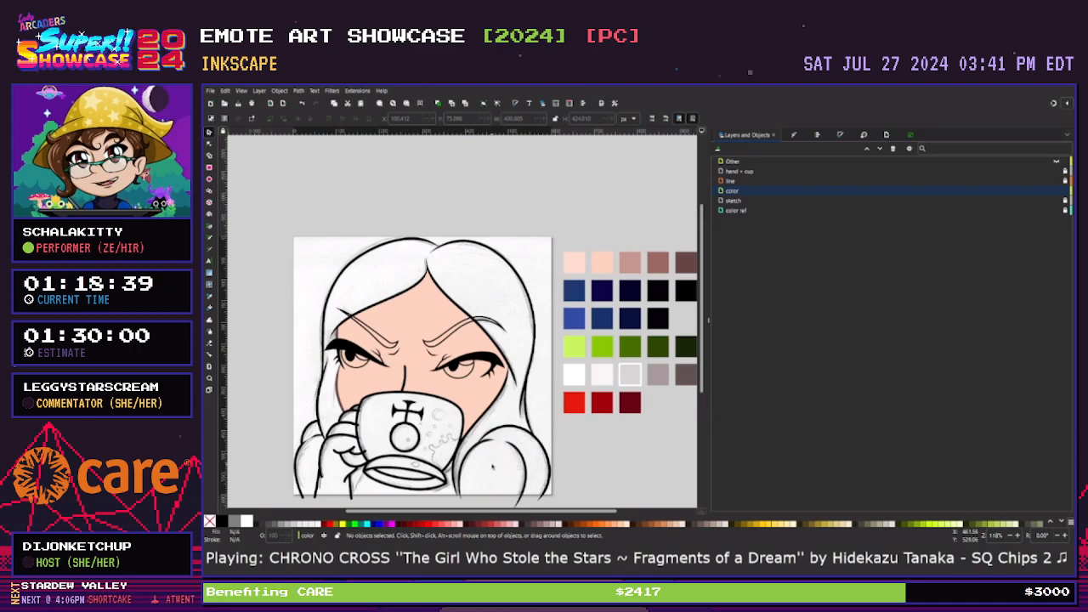
{"action": "mouse_move", "coordinate": [524, 508]}
{"action": "left_mouse_down"}
{"action": "mouse_move", "coordinate": [486, 510]}
{"action": "mouse_move", "coordinate": [539, 515]}
{"action": "left_mouse_up"}
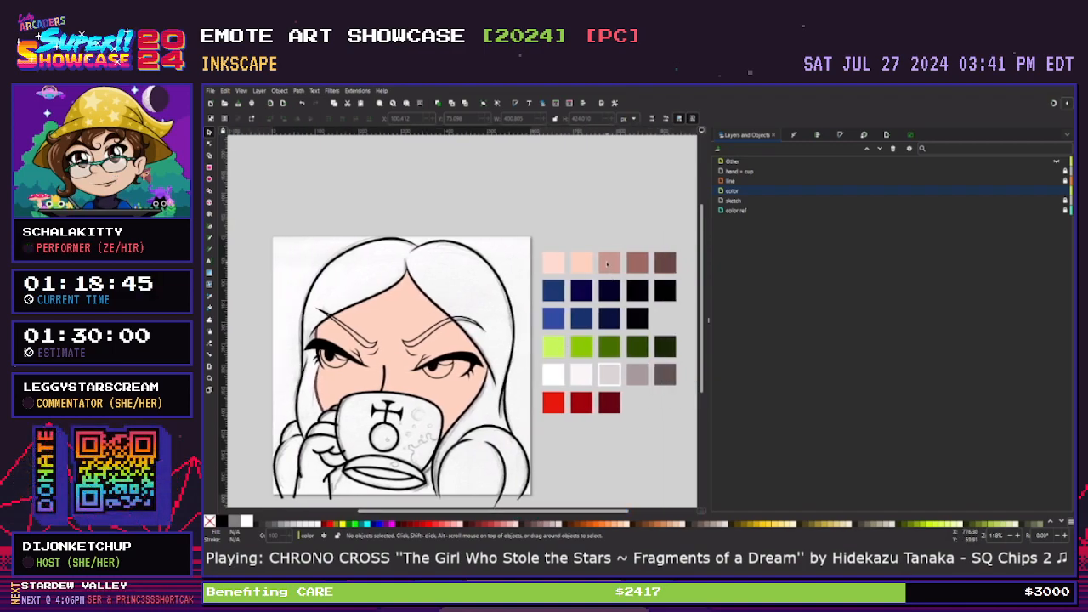
{"action": "key", "text": "d"}
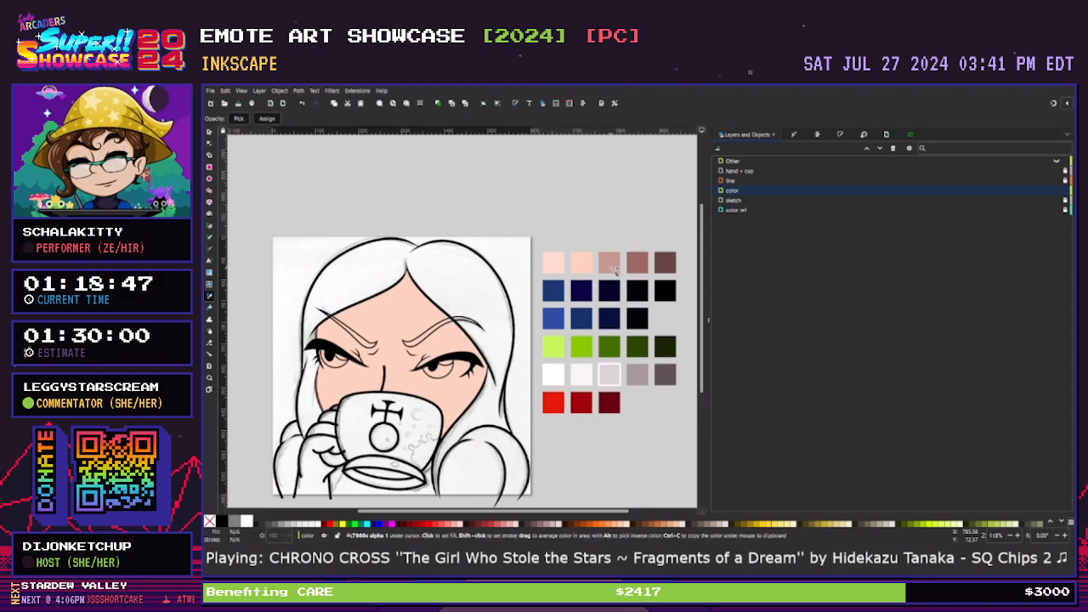
{"action": "left_click", "coordinate": [210, 133]}
Trace a closed skin-shadow shape between the hairline, the outer eyebrow and the upper lash line of the eye on the image's left
{"action": "left_click_drag", "start_coordinate": [453, 511], "coordinate": [399, 511]}
{"action": "key", "text": "plus"}
{"action": "key", "text": "plus"}
{"action": "key", "text": "plus"}
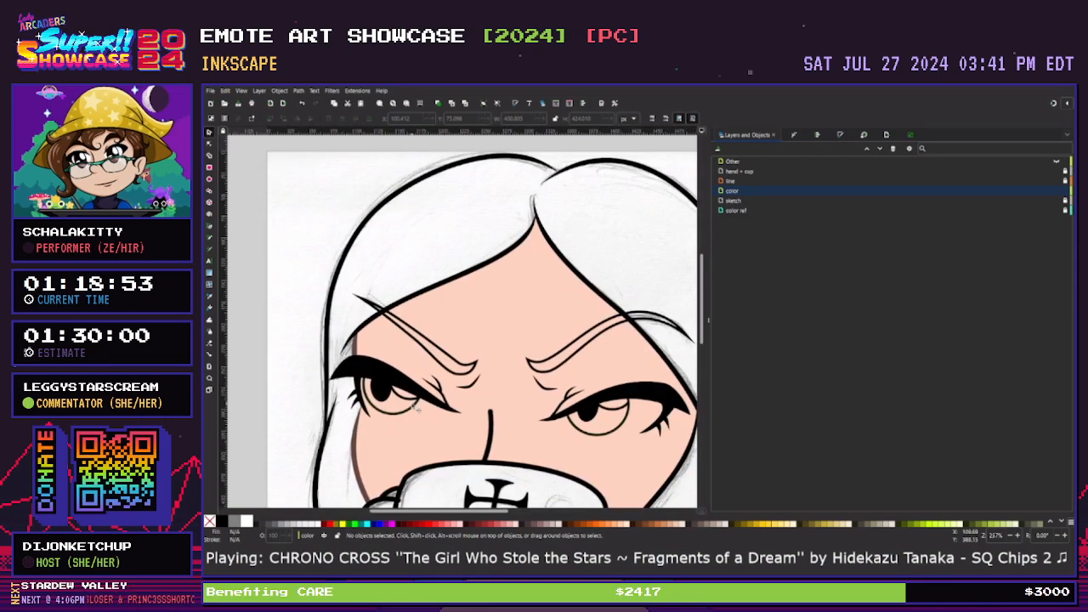
{"action": "left_click", "coordinate": [209, 225]}
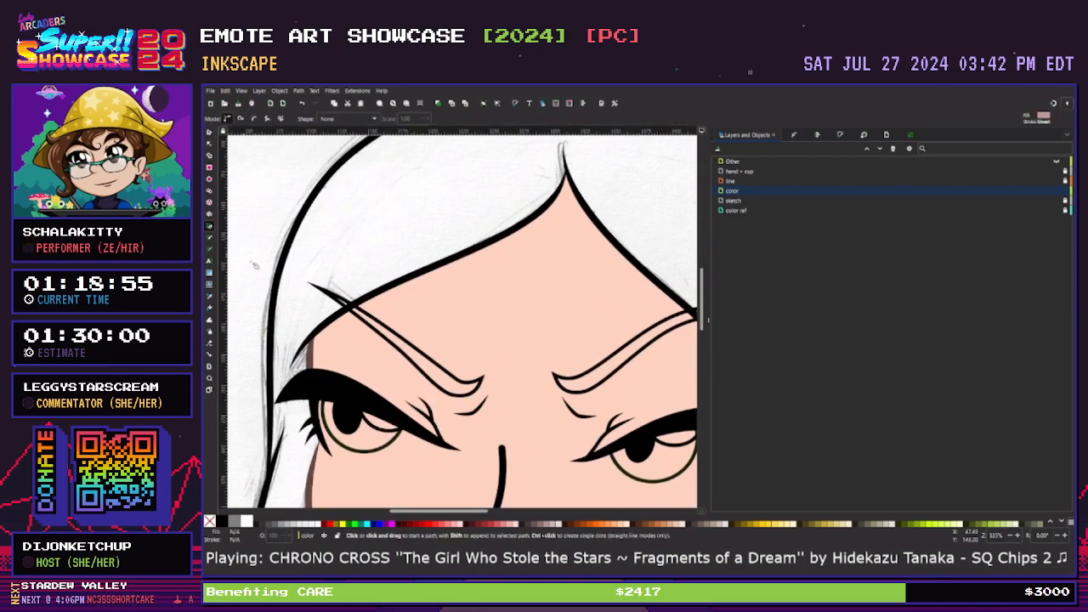
{"action": "left_click", "coordinate": [310, 376]}
{"action": "left_click", "coordinate": [311, 335]}
{"action": "left_click", "coordinate": [353, 311]}
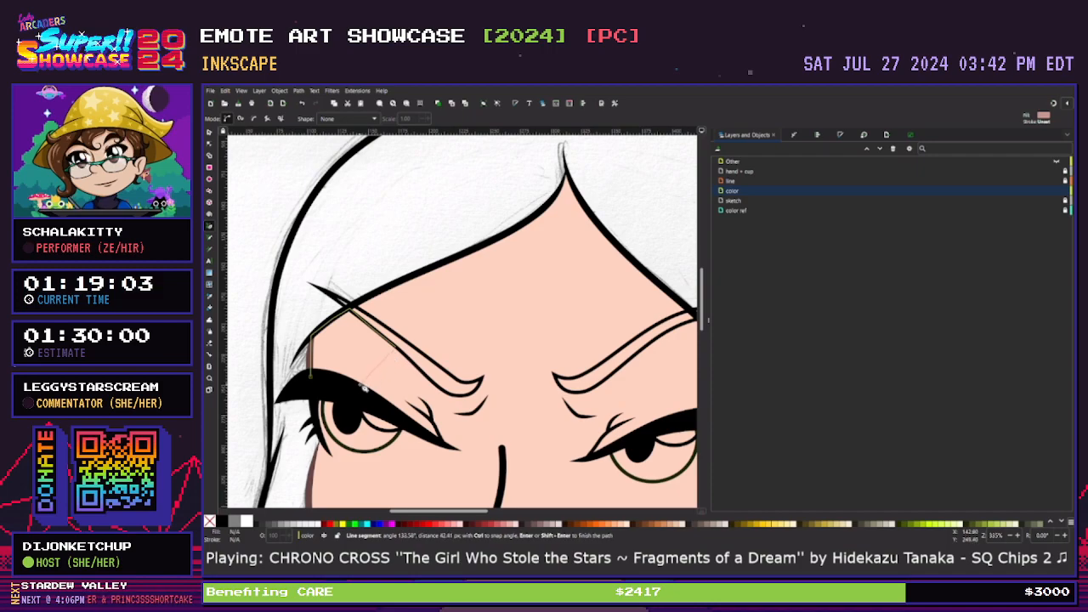
{"action": "left_click", "coordinate": [311, 375]}
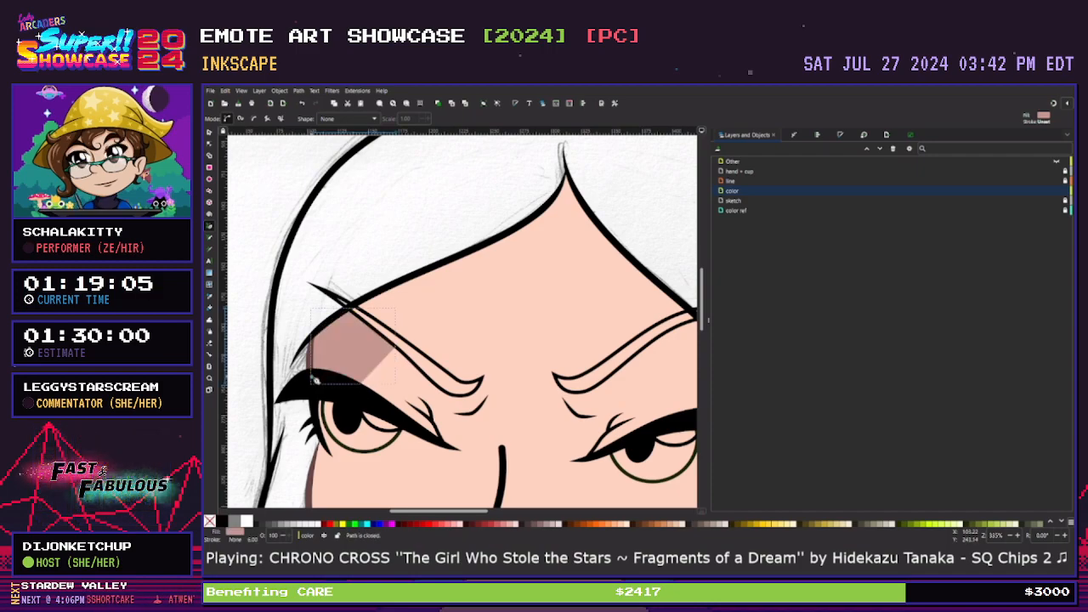
Move the shadow's lower corner onto the lash line and bend its inner edge into a rounded curve under the eyebrow
{"action": "key", "text": "n"}
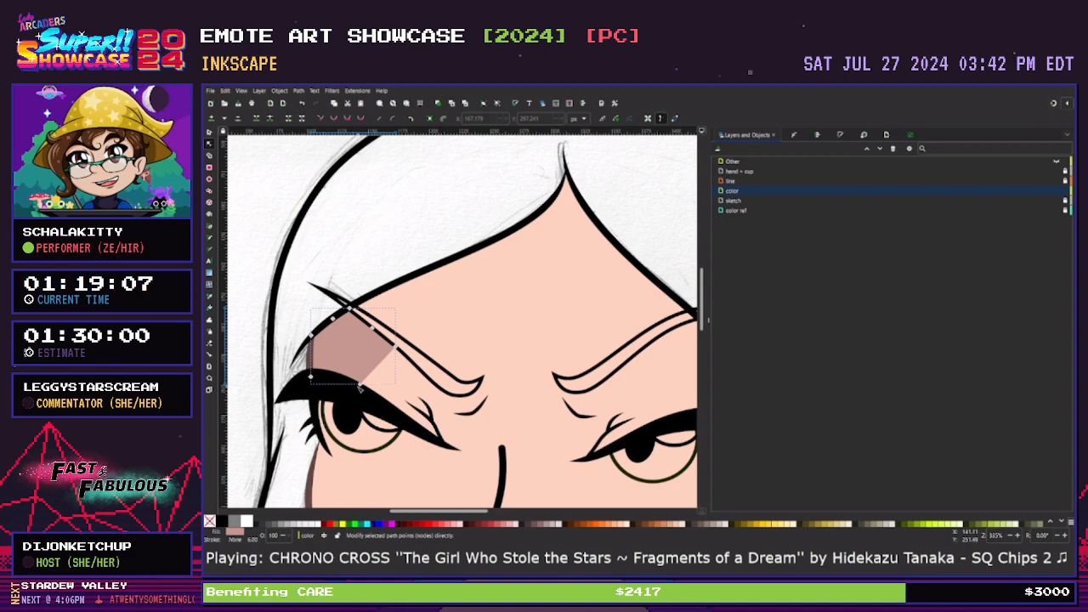
{"action": "left_click", "coordinate": [361, 384]}
{"action": "left_click_drag", "start_coordinate": [361, 384], "coordinate": [378, 397]}
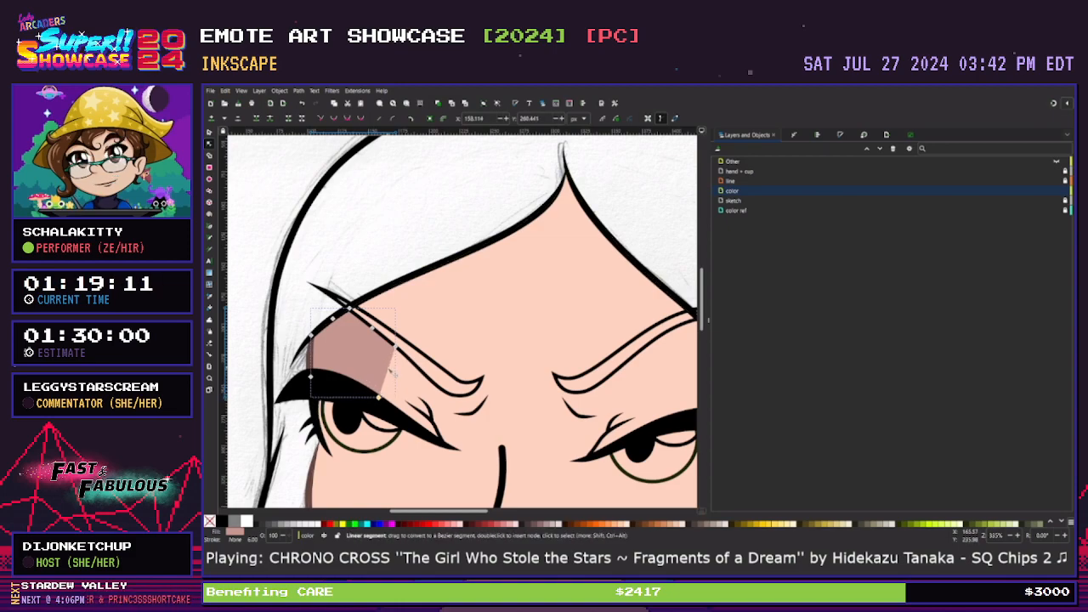
{"action": "left_click_drag", "start_coordinate": [392, 371], "coordinate": [352, 325]}
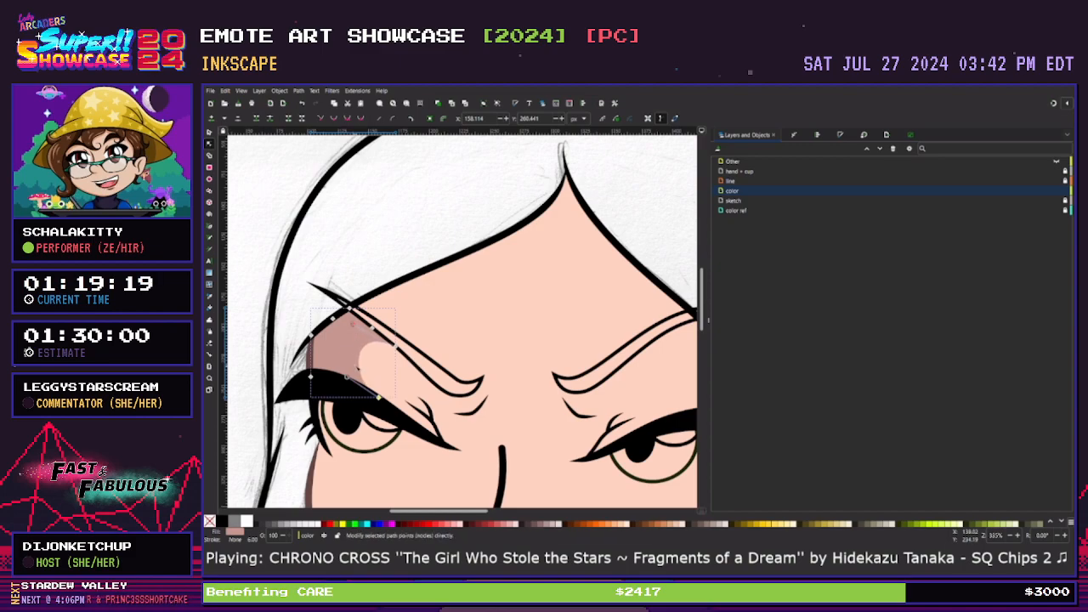
{"action": "left_click", "coordinate": [380, 397]}
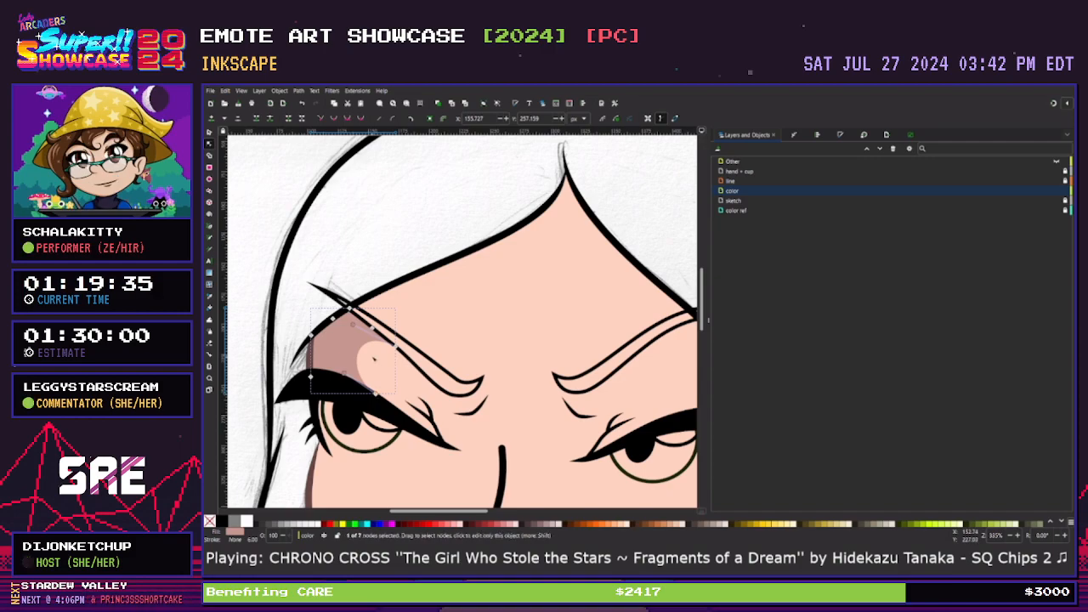
{"action": "left_click_drag", "start_coordinate": [353, 325], "coordinate": [360, 329]}
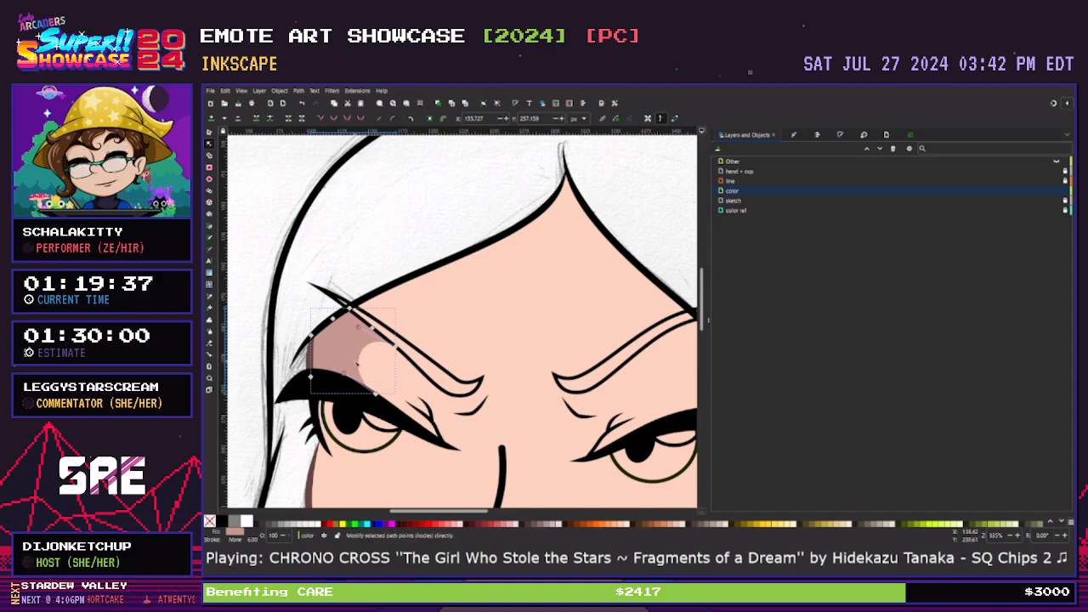
{"action": "left_click_drag", "start_coordinate": [344, 373], "coordinate": [376, 396]}
{"action": "left_click", "coordinate": [326, 413]}
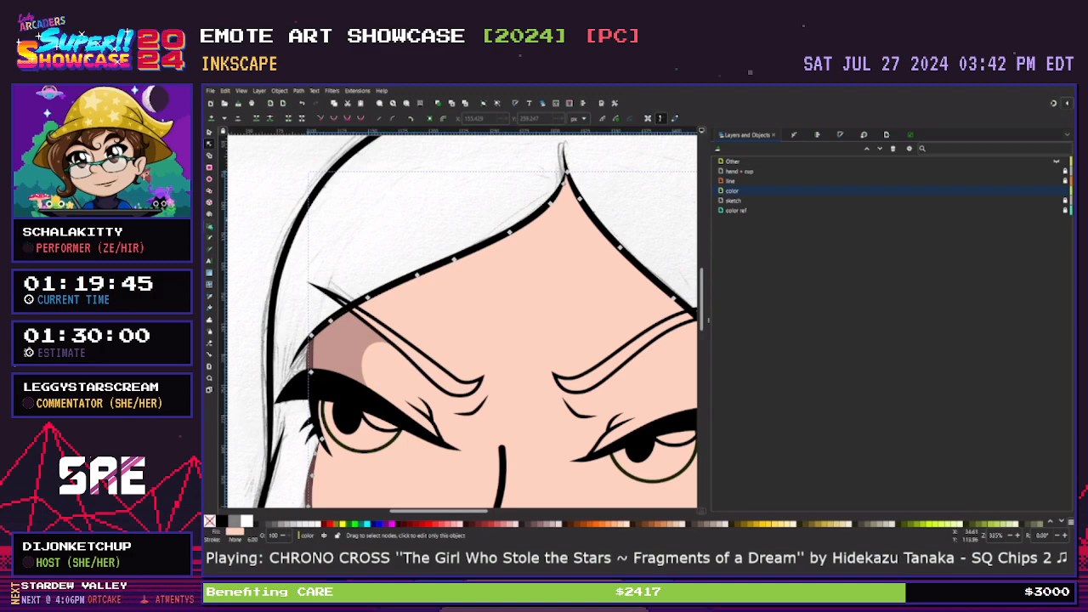
Trace a closed shadow shape along the upper lash line and around the small crease lines at the eye's inner corner
{"action": "key", "text": "b"}
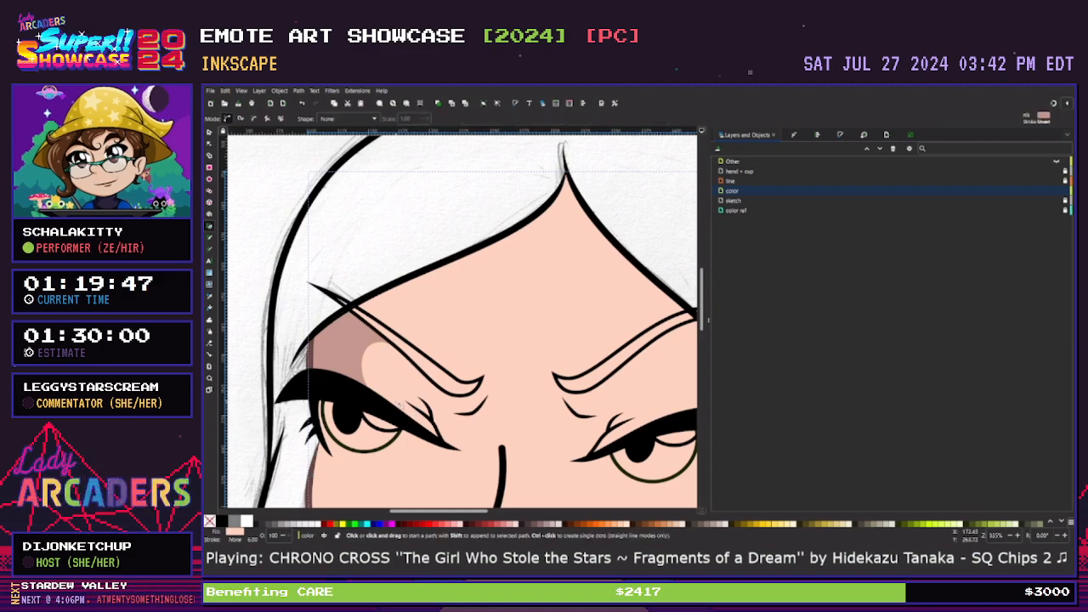
{"action": "scroll", "coordinate": [391, 412], "scroll_direction": "up", "scroll_amount": 2}
{"action": "left_click", "coordinate": [390, 405]}
{"action": "left_click", "coordinate": [297, 394]}
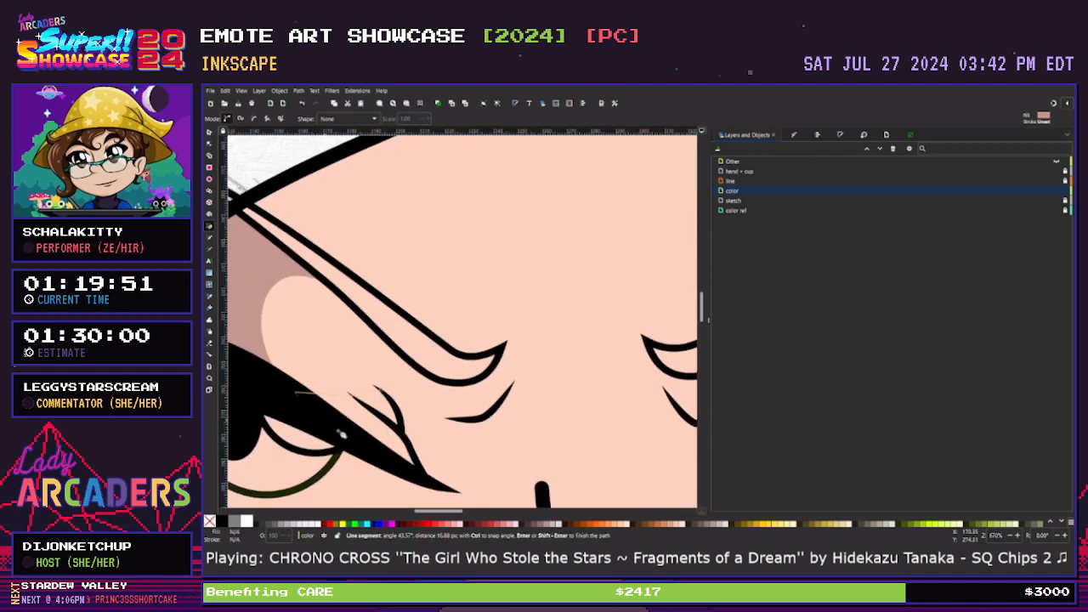
{"action": "left_click", "coordinate": [420, 472]}
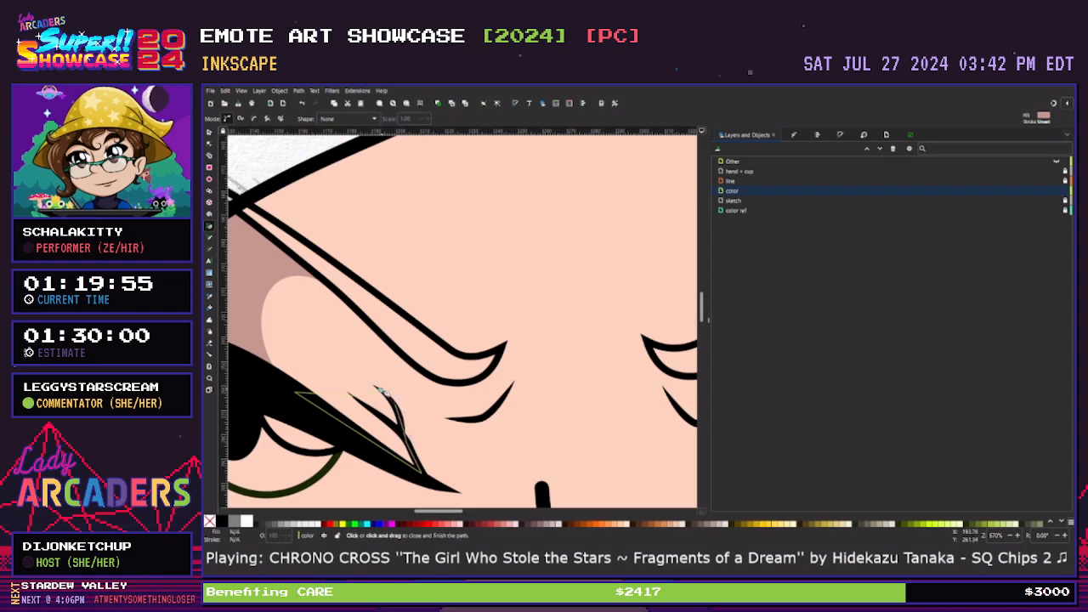
{"action": "left_click", "coordinate": [388, 394]}
Bend the top edge of the inner-corner shadow into small scalloped curves between the crease lines, tucking its outer end into the lash line
{"action": "key", "text": "n"}
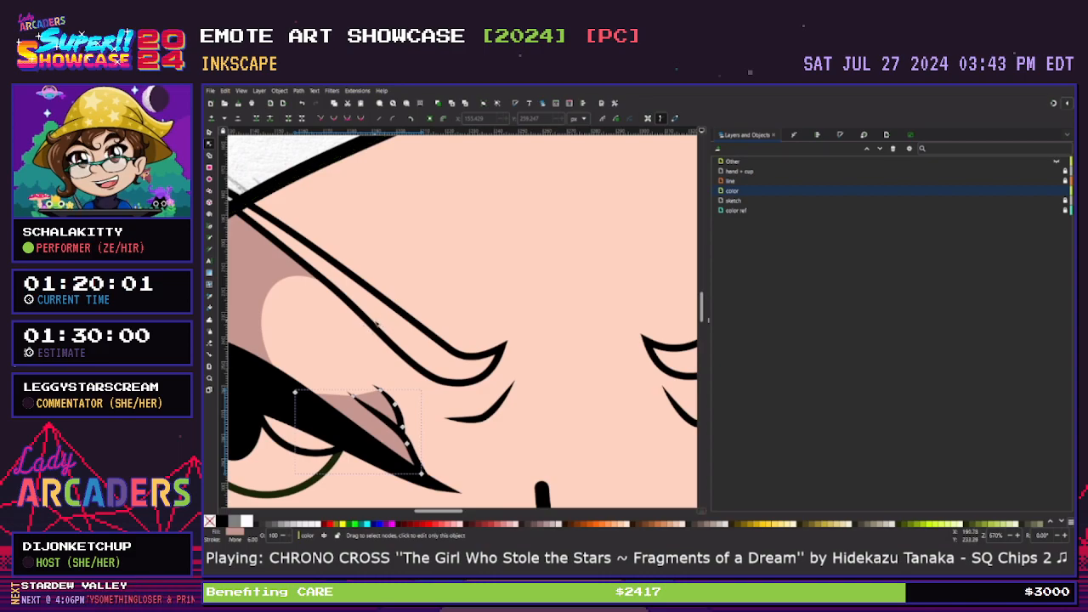
{"action": "left_click", "coordinate": [365, 394]}
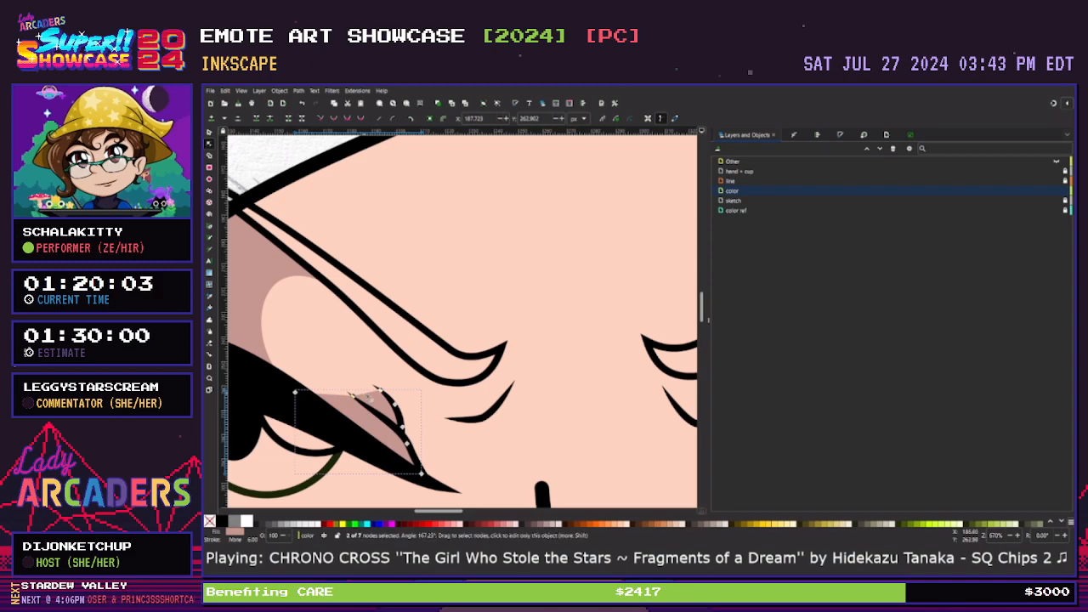
{"action": "left_click", "coordinate": [332, 396]}
{"action": "left_click_drag", "start_coordinate": [295, 393], "coordinate": [329, 403]}
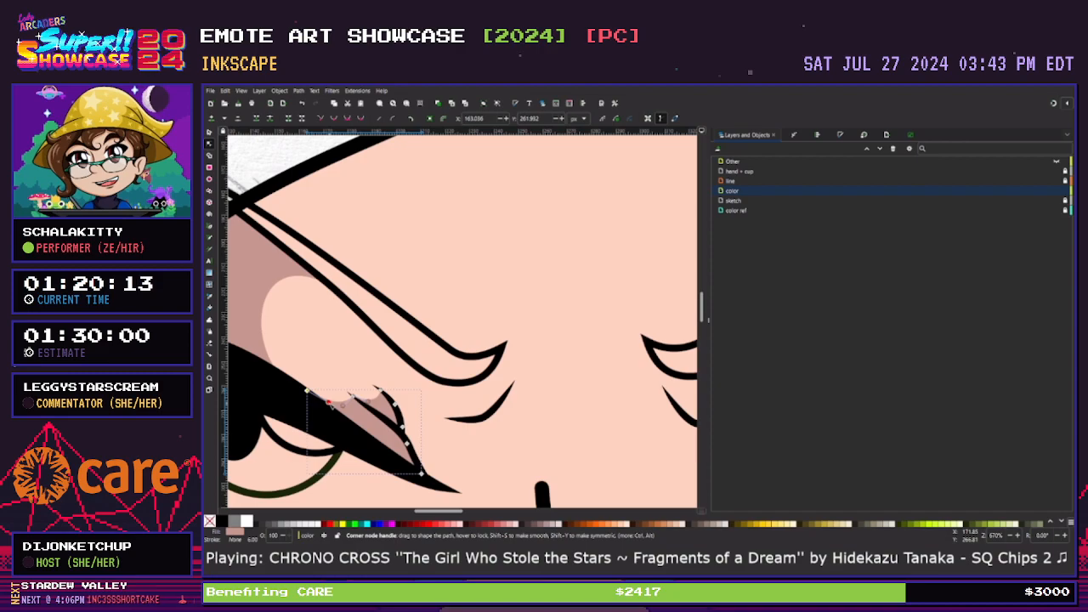
{"action": "left_click", "coordinate": [433, 406]}
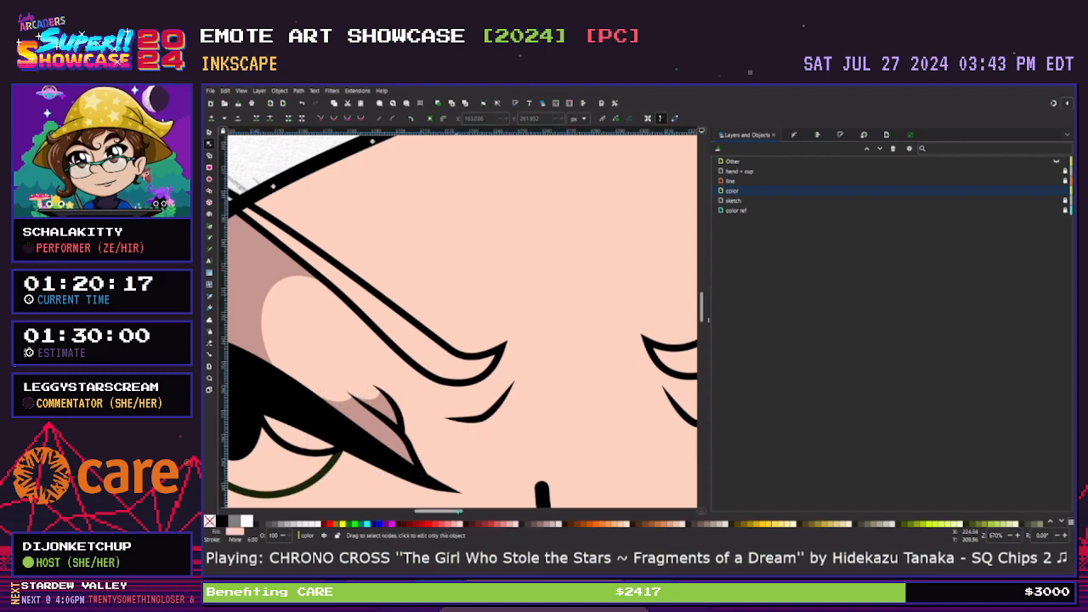
Trace a closed triangular shadow beneath the frown crease below the eyebrow's inner end
{"action": "scroll", "coordinate": [500, 474], "scroll_direction": "left", "scroll_amount": 3}
{"action": "key", "text": "b"}
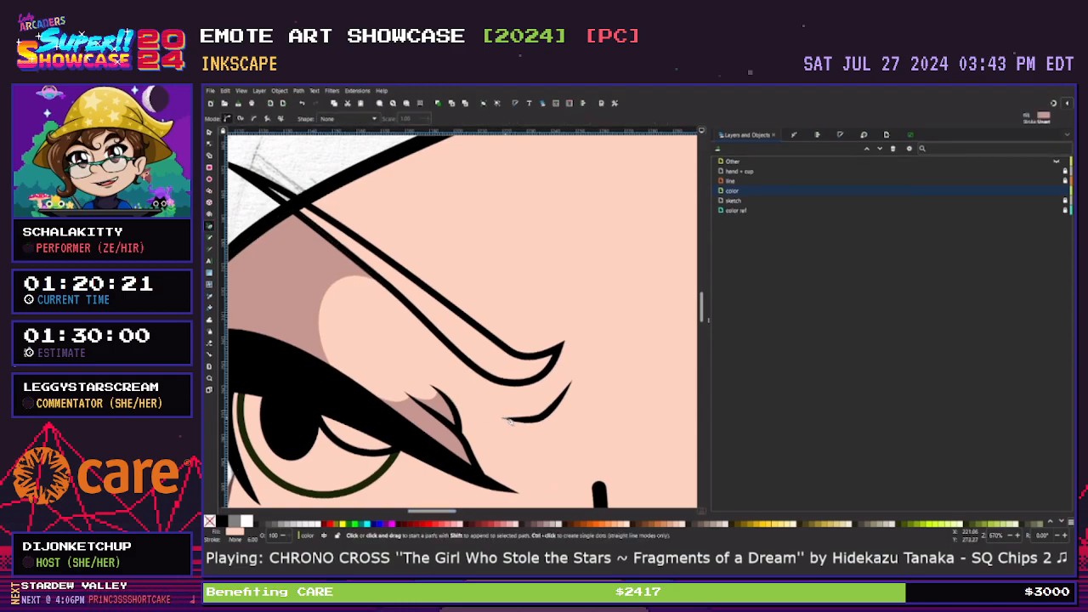
{"action": "left_click", "coordinate": [559, 432]}
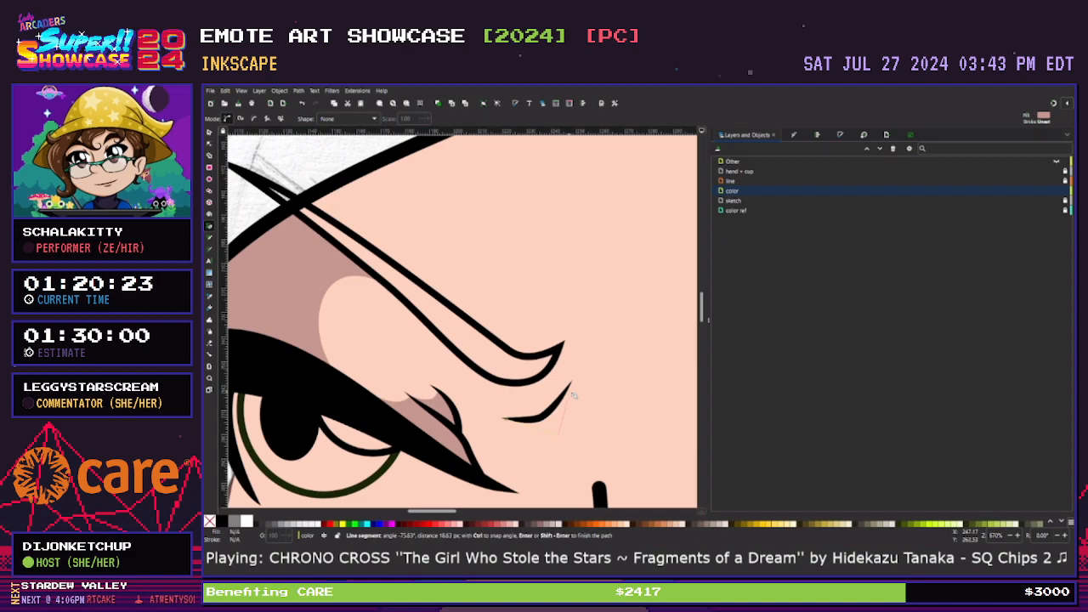
{"action": "left_click", "coordinate": [571, 388]}
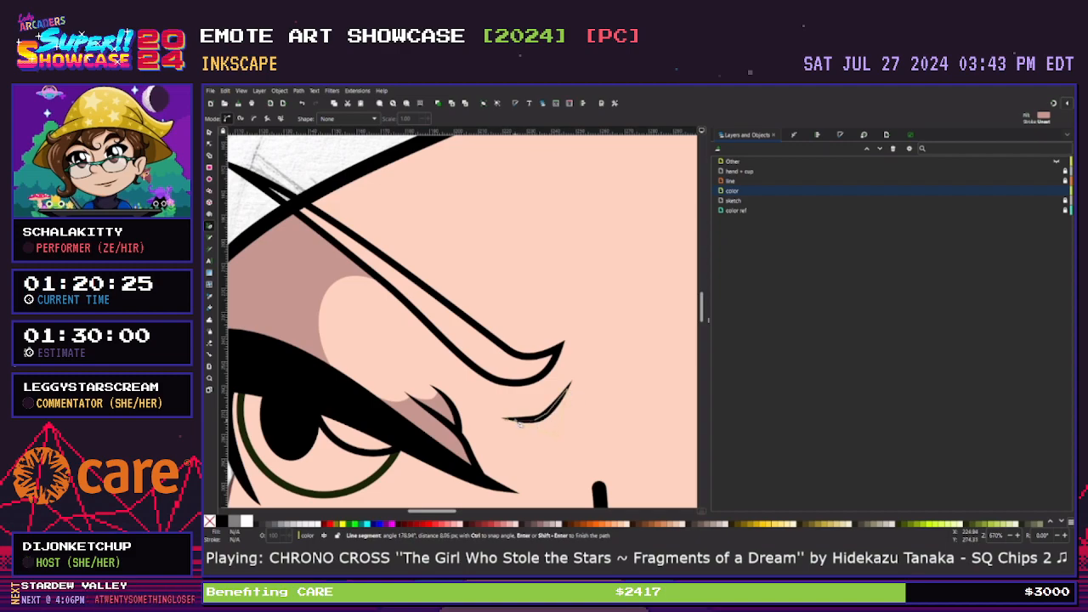
{"action": "left_click", "coordinate": [507, 420]}
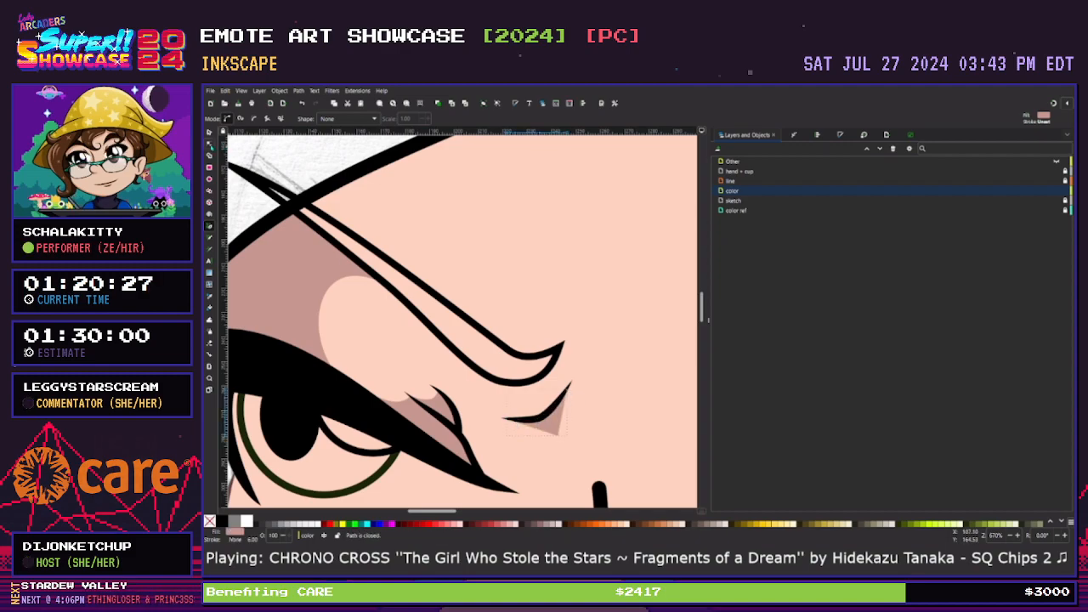
Smooth the lower corner of the frown-crease shadow and adjust it into a slim rounded crescent following the line
{"action": "key", "text": "n"}
{"action": "left_click", "coordinate": [559, 435]}
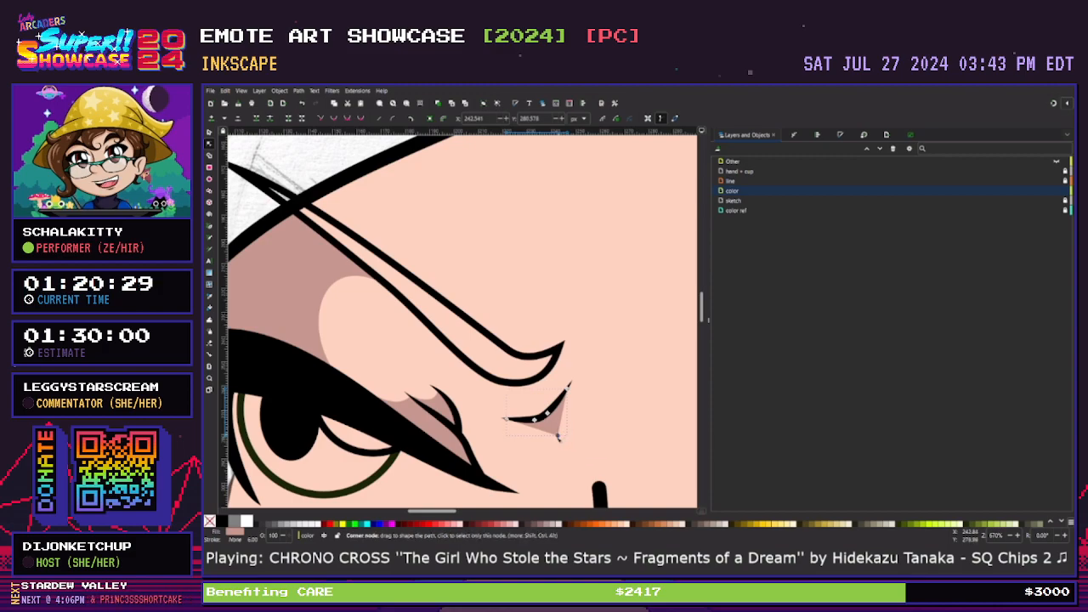
{"action": "left_click", "coordinate": [334, 119]}
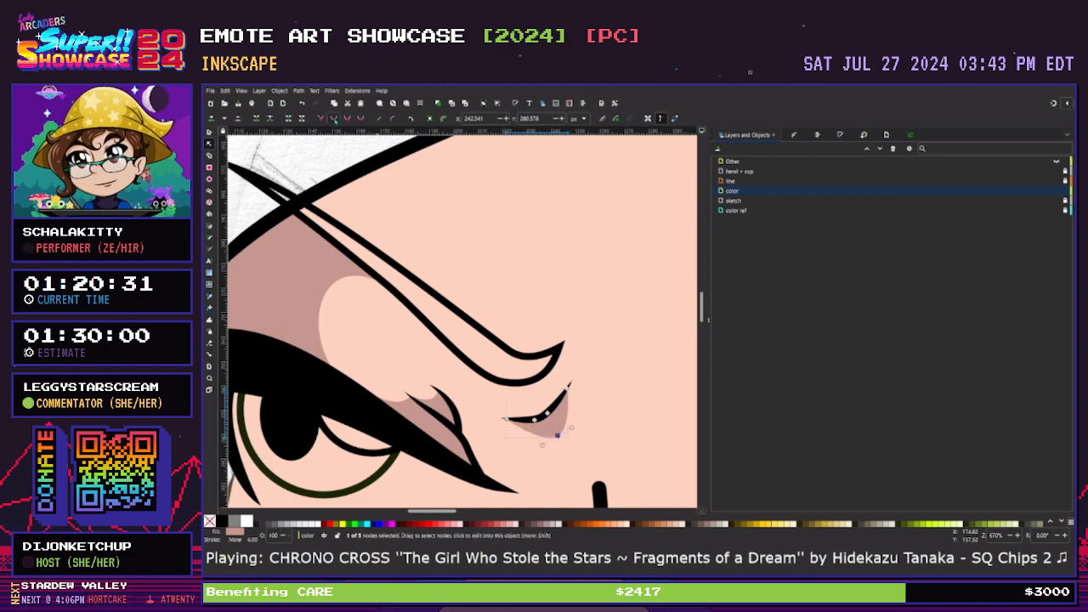
{"action": "mouse_move", "coordinate": [558, 435]}
{"action": "left_mouse_down"}
{"action": "mouse_move", "coordinate": [527, 443]}
{"action": "mouse_move", "coordinate": [574, 421]}
{"action": "left_mouse_up"}
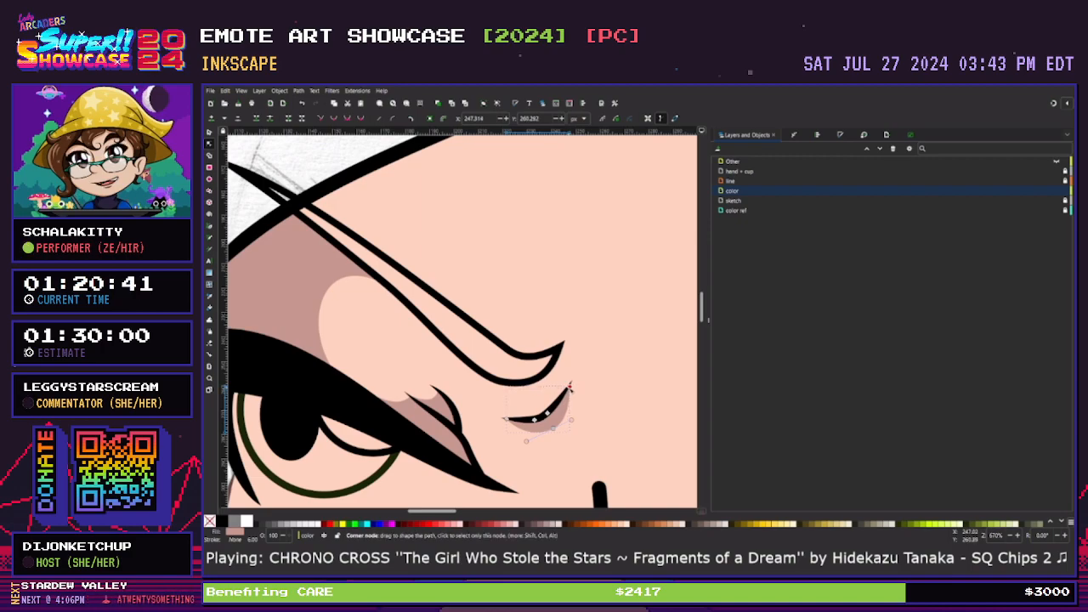
{"action": "left_click", "coordinate": [533, 349]}
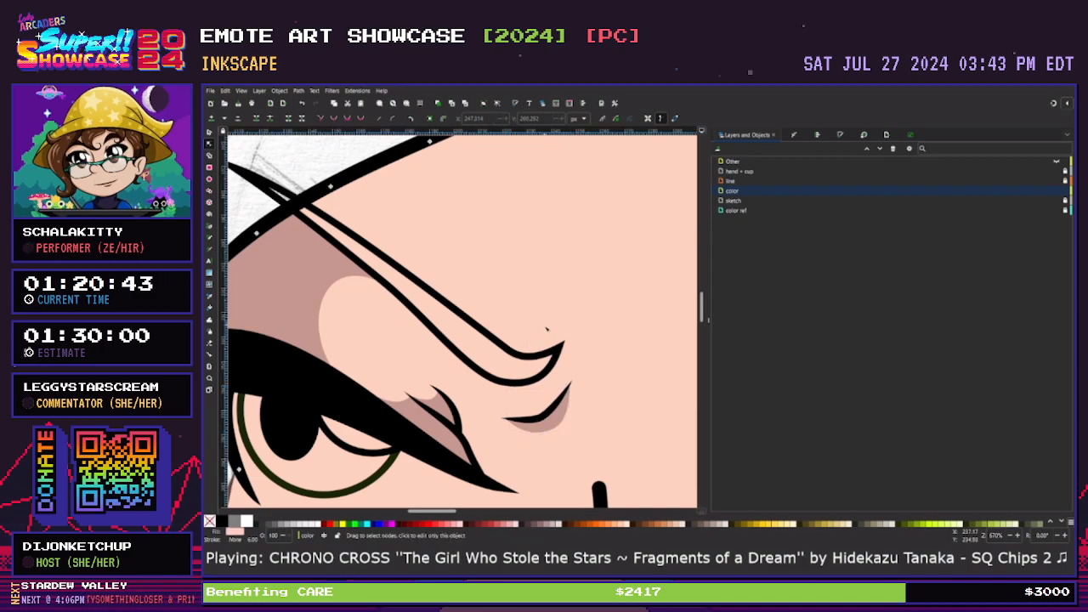
Trace a closed shadow wedge along the upper edge of the eyebrow's inner end
{"action": "key", "text": "b"}
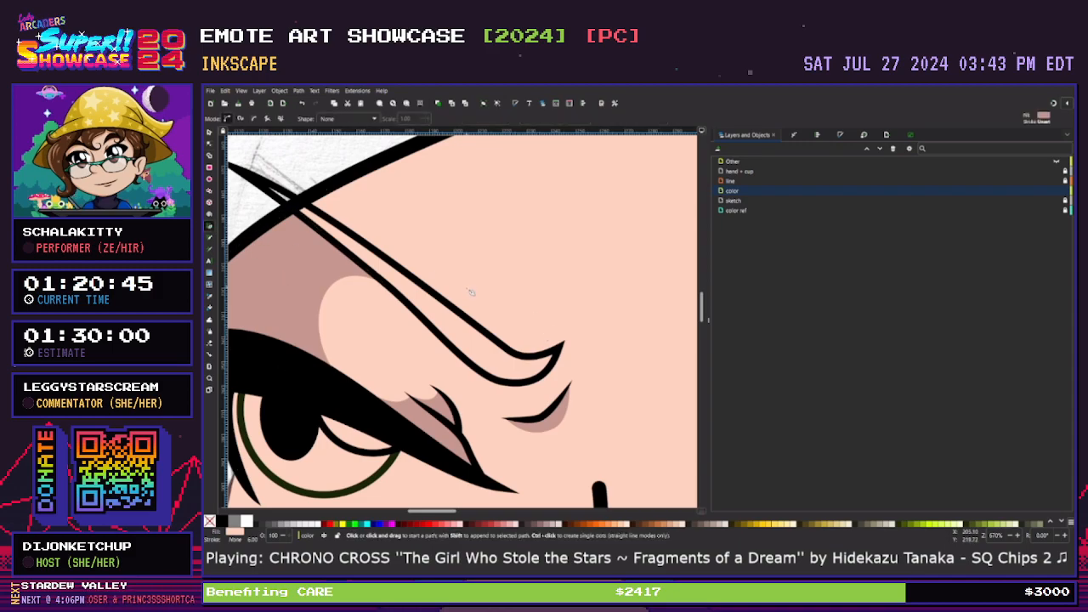
{"action": "left_click", "coordinate": [564, 347]}
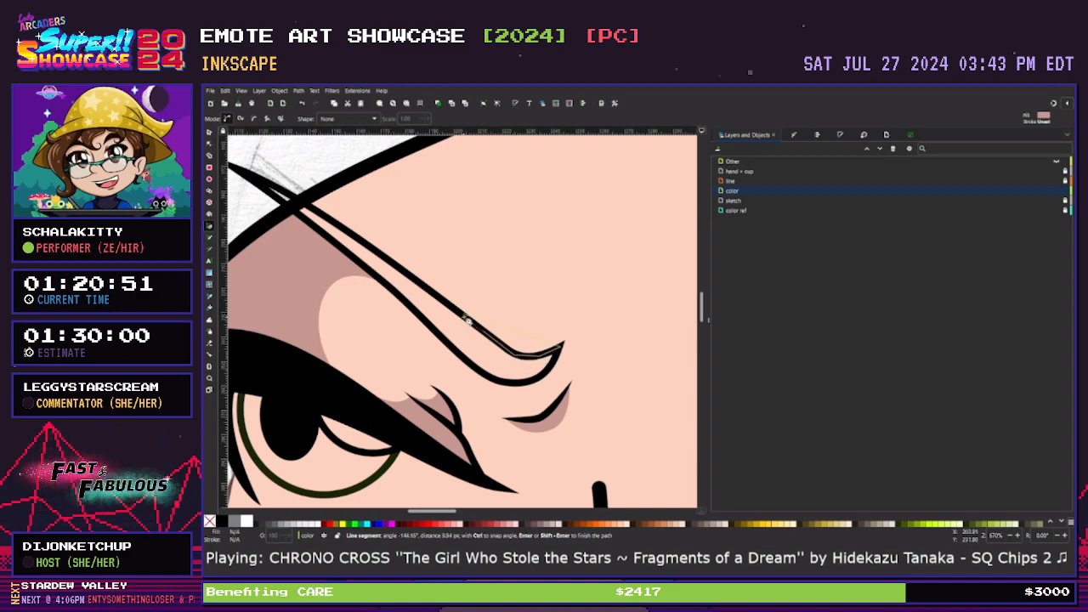
{"action": "left_click", "coordinate": [466, 316]}
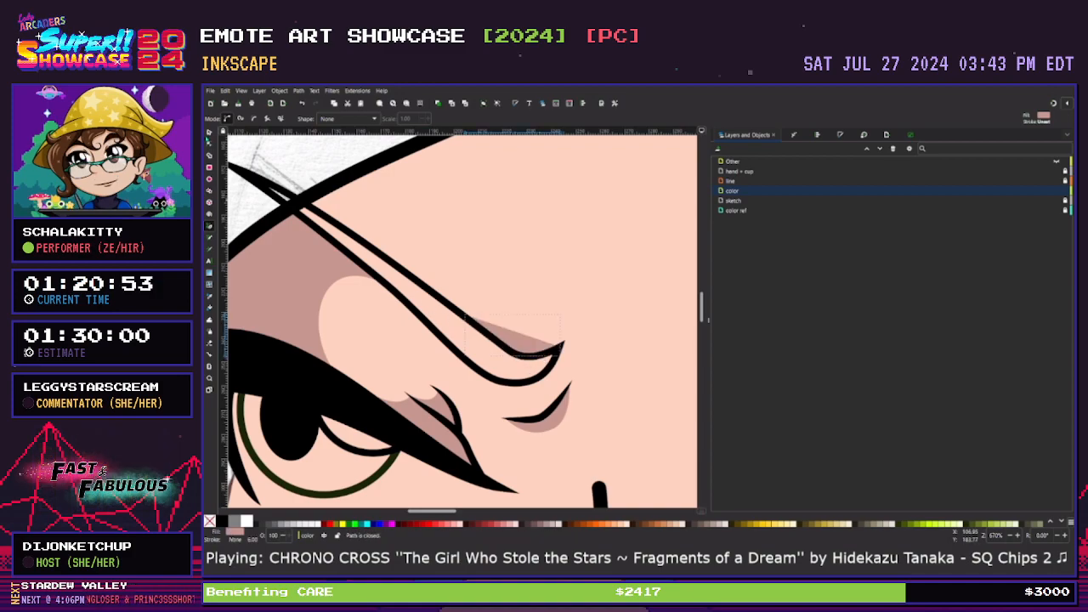
Curve the wedge's outer edge inward so it hugs the eyebrow, and save the document
{"action": "key", "text": "n"}
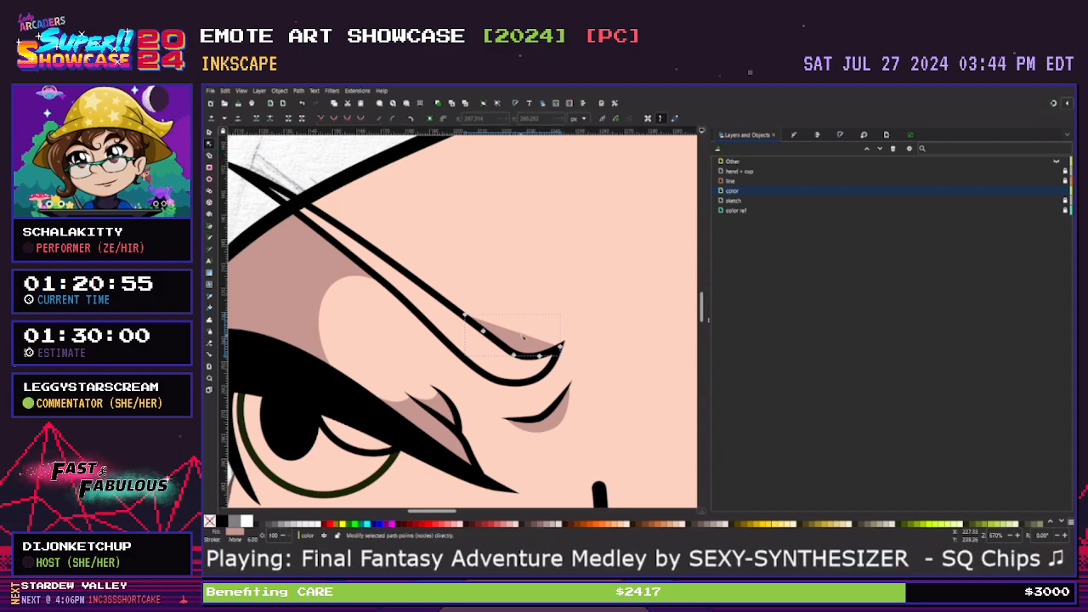
{"action": "left_click_drag", "start_coordinate": [527, 338], "coordinate": [522, 346]}
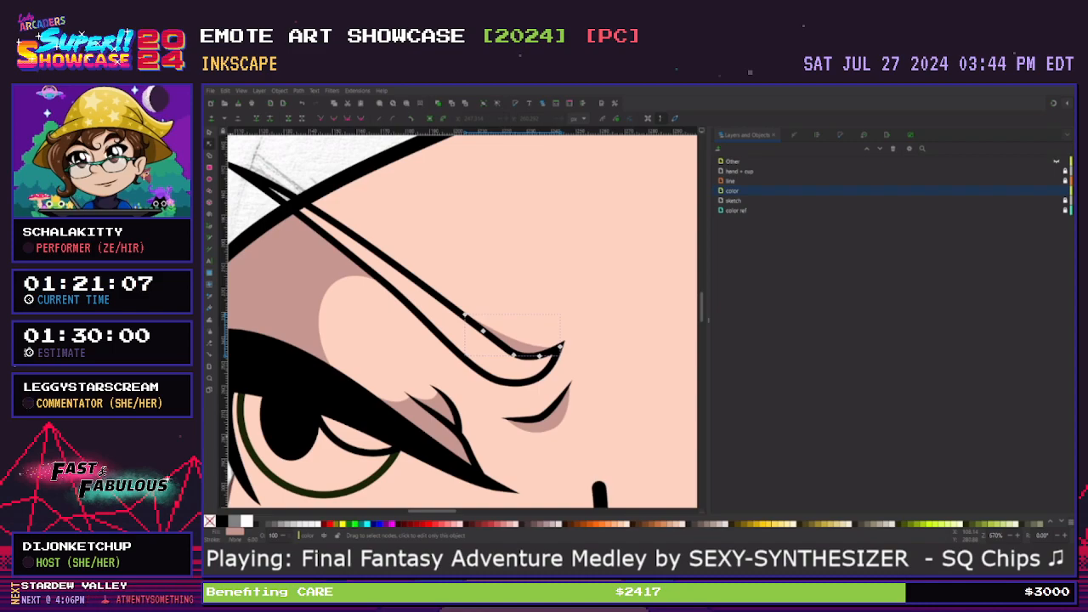
{"action": "left_click", "coordinate": [541, 317]}
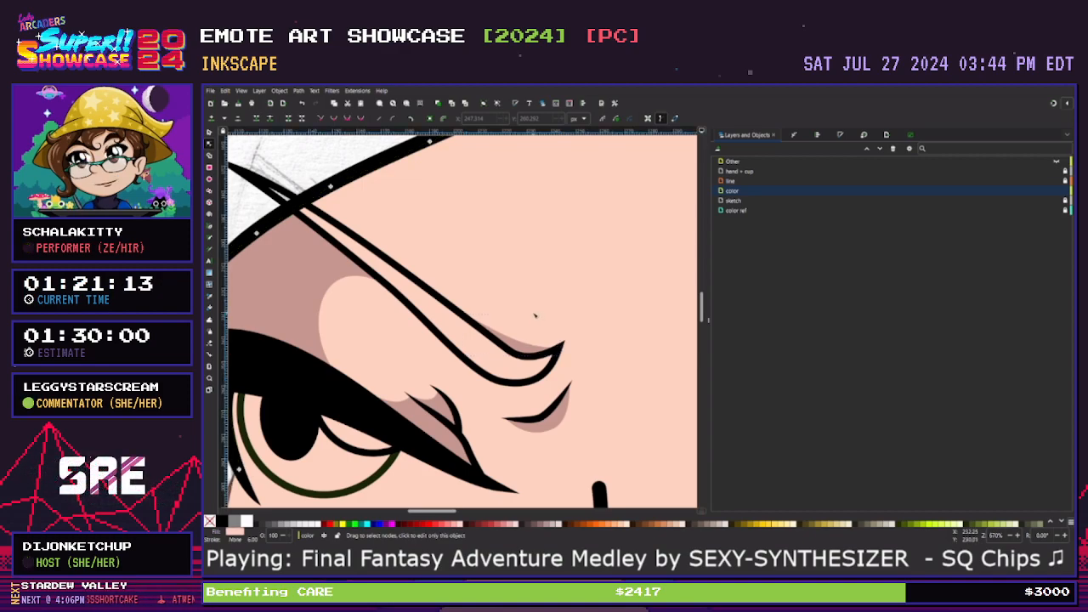
{"action": "key", "text": "ctrl+s"}
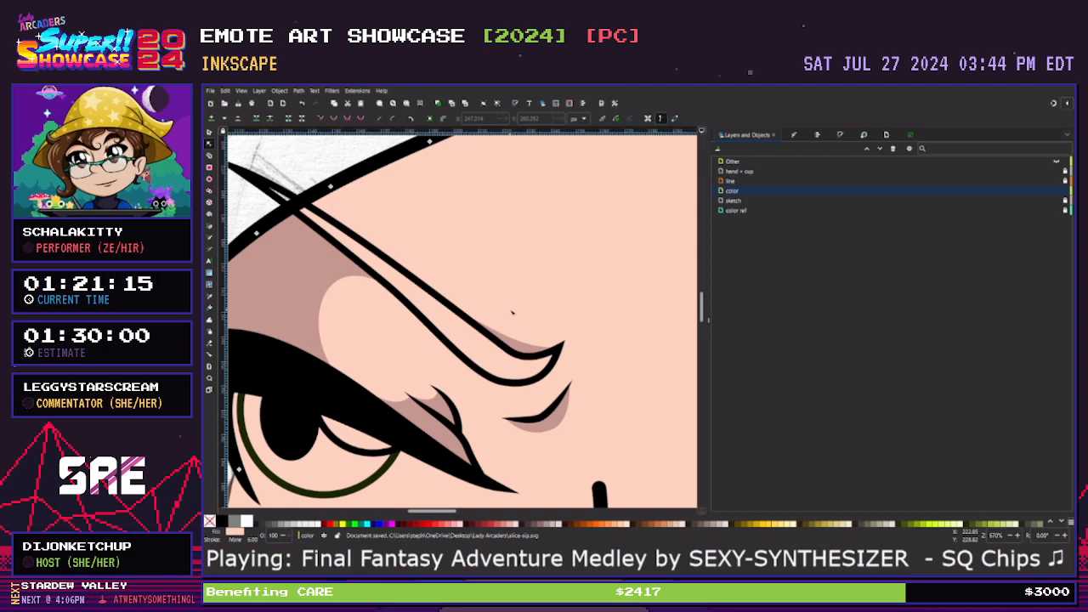
Deselect the face base and sample the darker rose skin tone from the reference color swatches
{"action": "key", "text": "minus"}
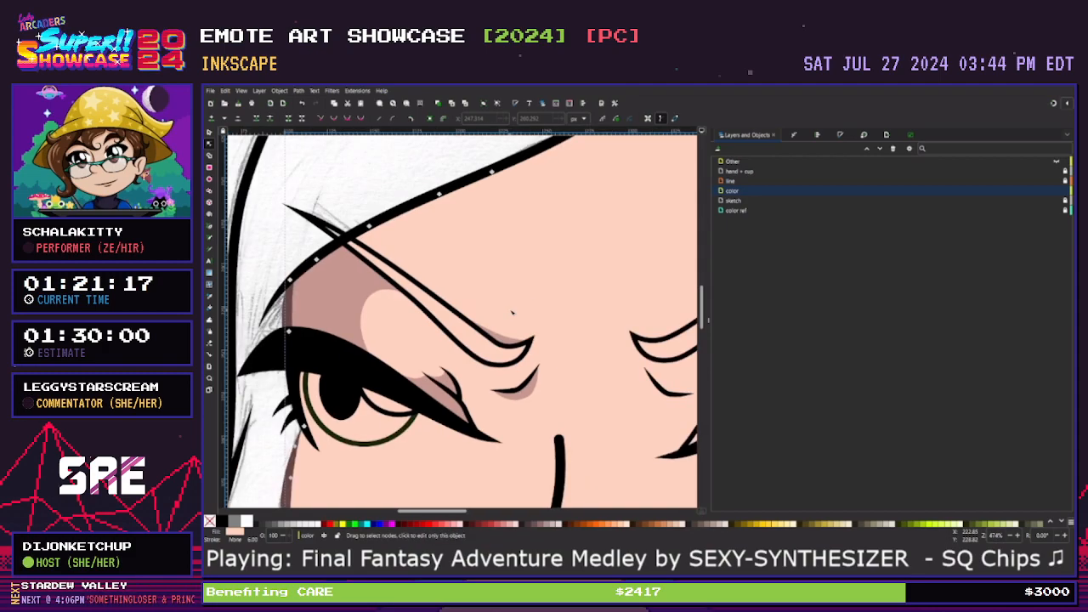
{"action": "key", "text": "minus"}
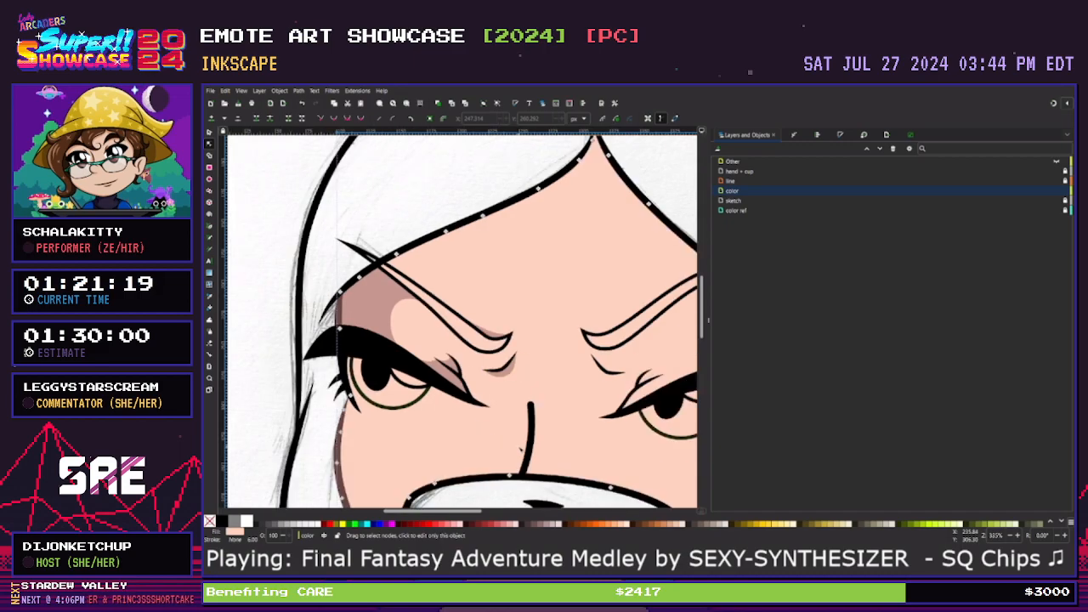
{"action": "key", "text": "minus"}
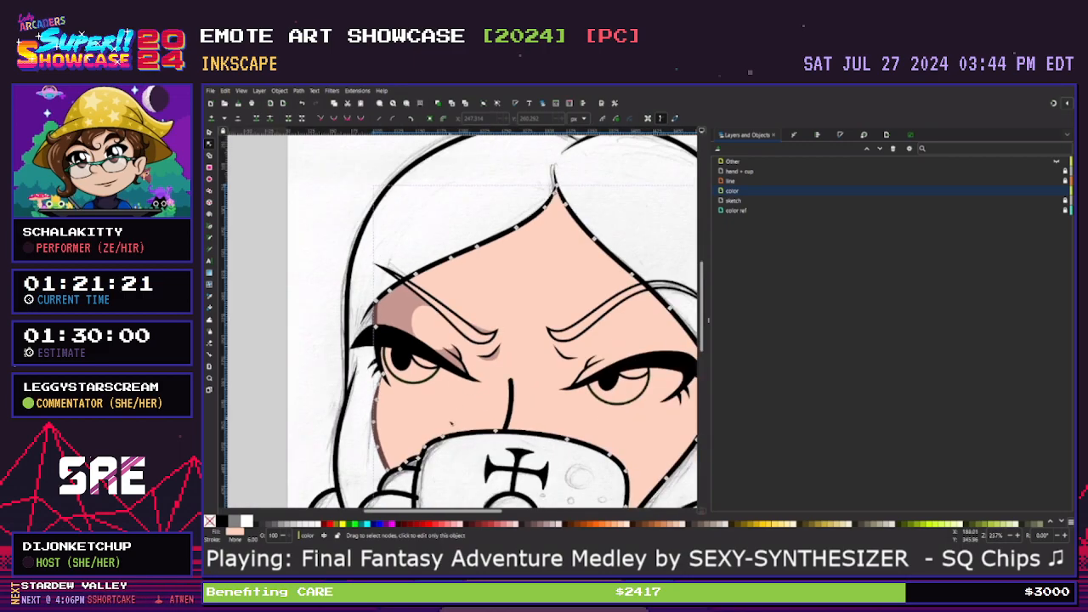
{"action": "left_click_drag", "start_coordinate": [450, 511], "coordinate": [525, 511]}
{"action": "key", "text": "minus"}
{"action": "key", "text": "minus"}
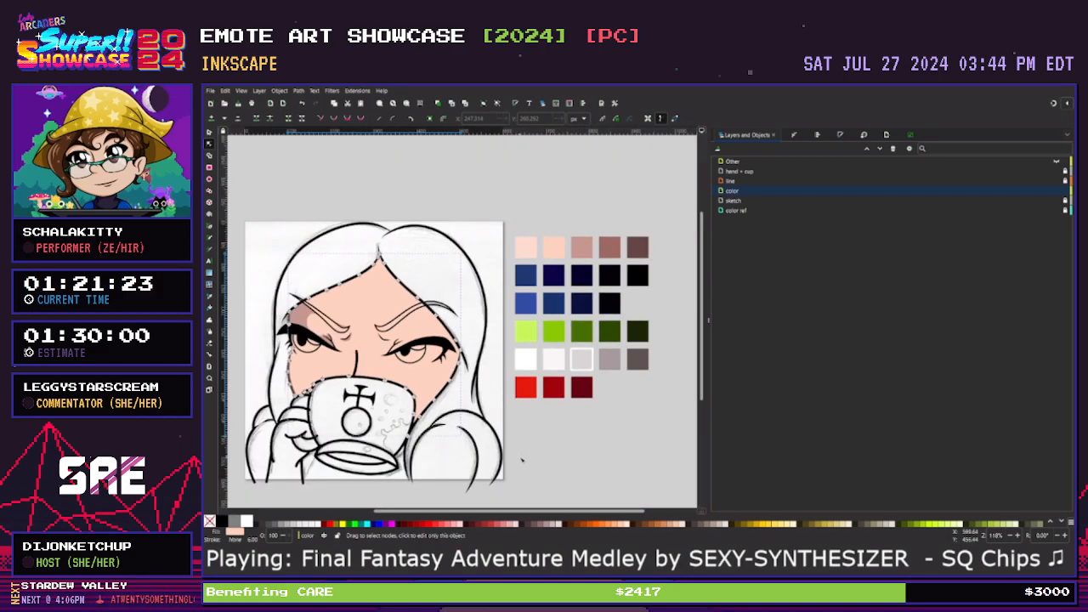
{"action": "left_click", "coordinate": [565, 208]}
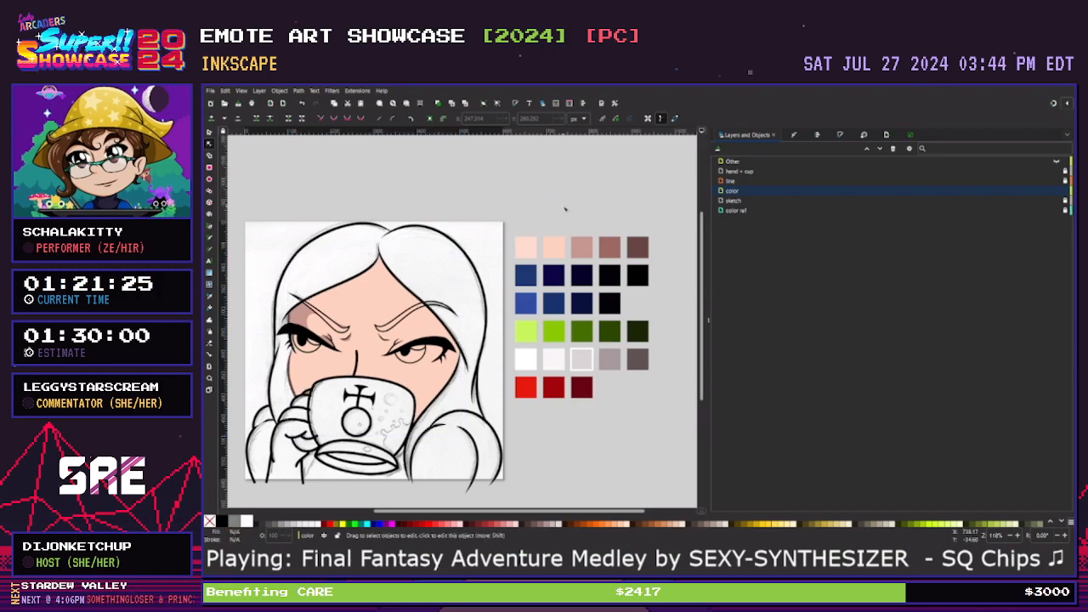
{"action": "key", "text": "d"}
{"action": "left_click_drag", "start_coordinate": [547, 511], "coordinate": [484, 512]}
Trace a closed darker rose shadow in the corner between the hairline and the eyebrow's outer end, above the partly shaded eye
{"action": "key", "text": "plus"}
{"action": "key", "text": "plus"}
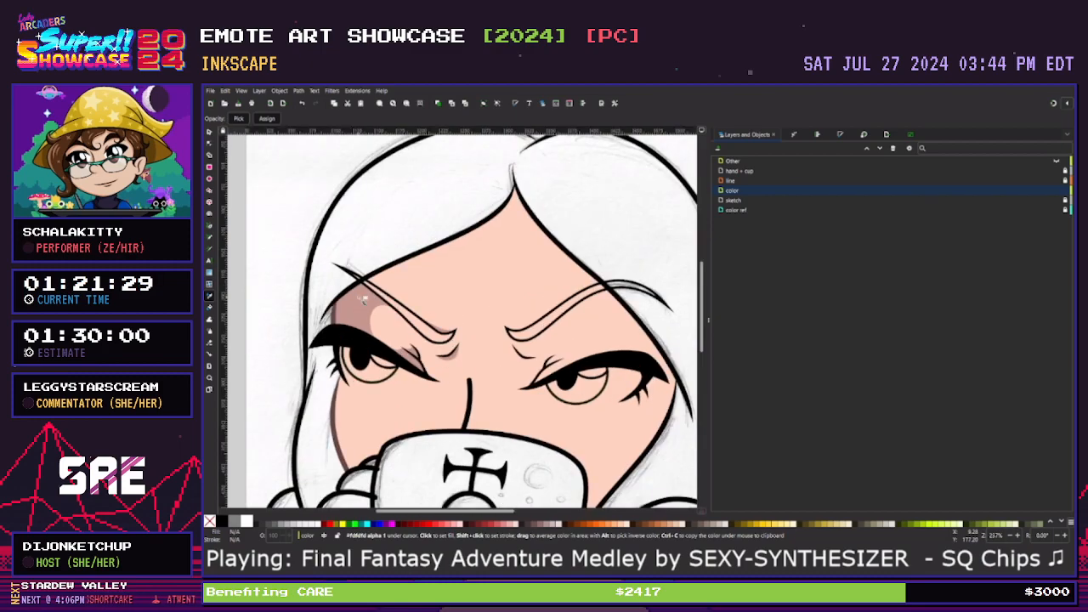
{"action": "key", "text": "plus"}
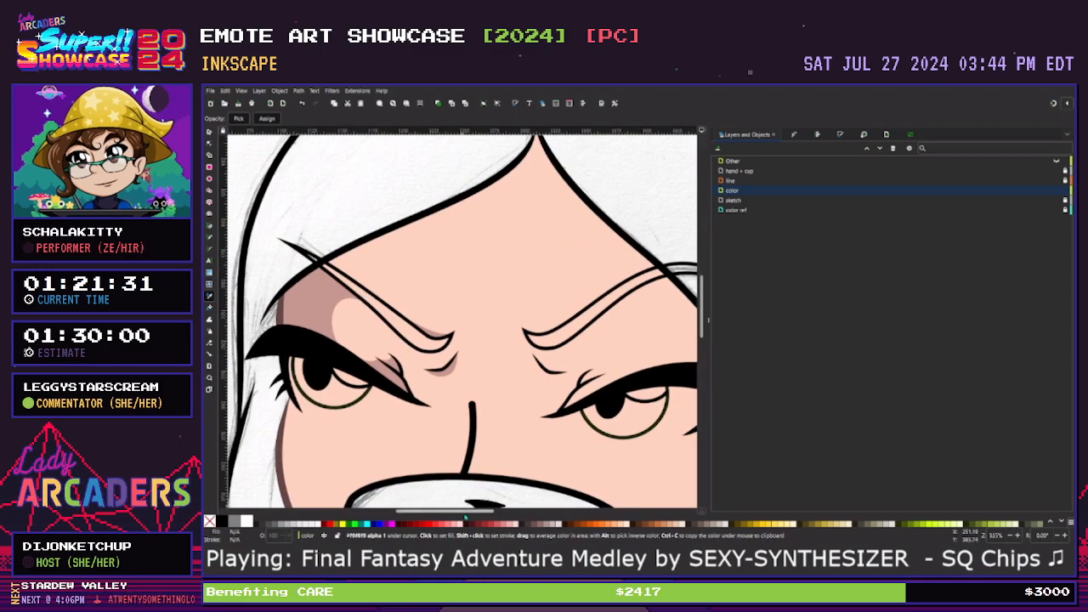
{"action": "left_click_drag", "start_coordinate": [465, 512], "coordinate": [436, 511]}
{"action": "key", "text": "plus"}
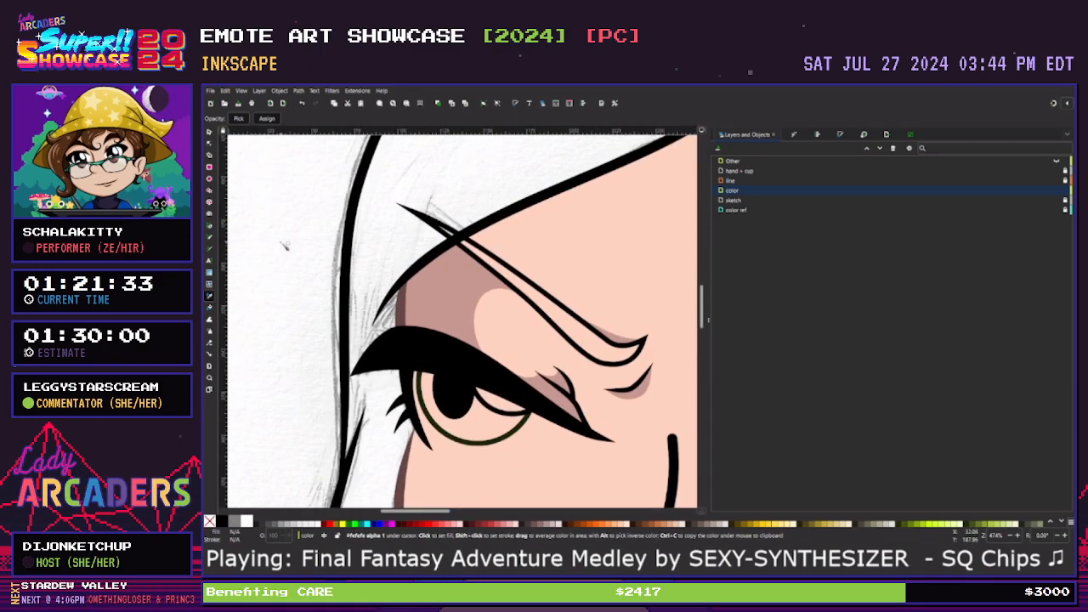
{"action": "key", "text": "b"}
{"action": "left_click", "coordinate": [457, 241]}
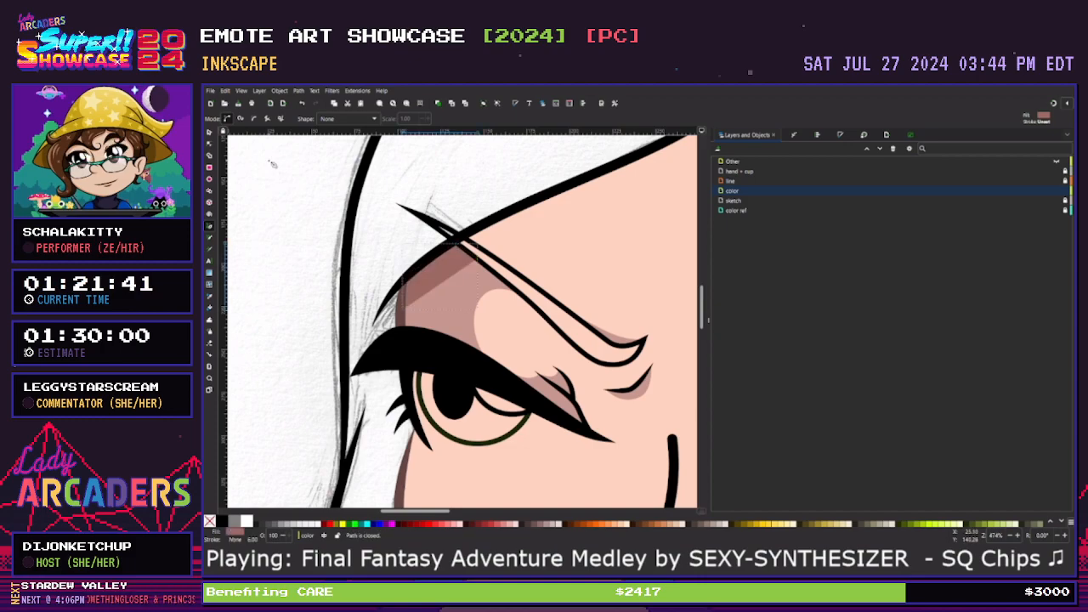
Curve the darker shadow's inner edge toward the hairline and extend its lower corner down to the upper eyelid
{"action": "left_click", "coordinate": [210, 144]}
{"action": "left_click_drag", "start_coordinate": [403, 308], "coordinate": [403, 321]}
{"action": "left_click", "coordinate": [444, 285]}
{"action": "left_click_drag", "start_coordinate": [443, 285], "coordinate": [411, 288]}
{"action": "key", "text": "Escape"}
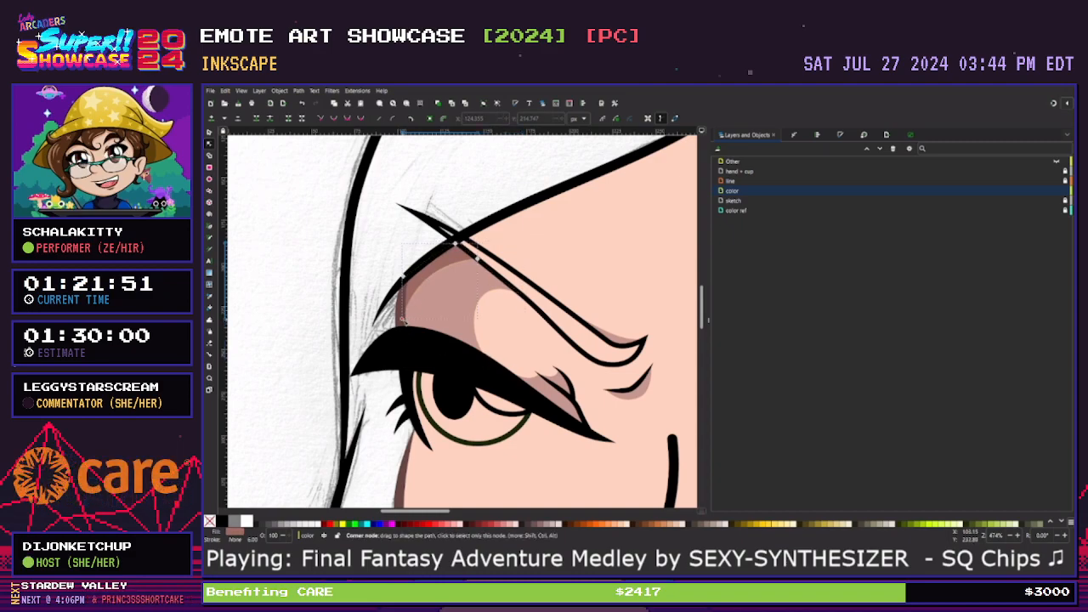
{"action": "left_click_drag", "start_coordinate": [402, 320], "coordinate": [403, 330]}
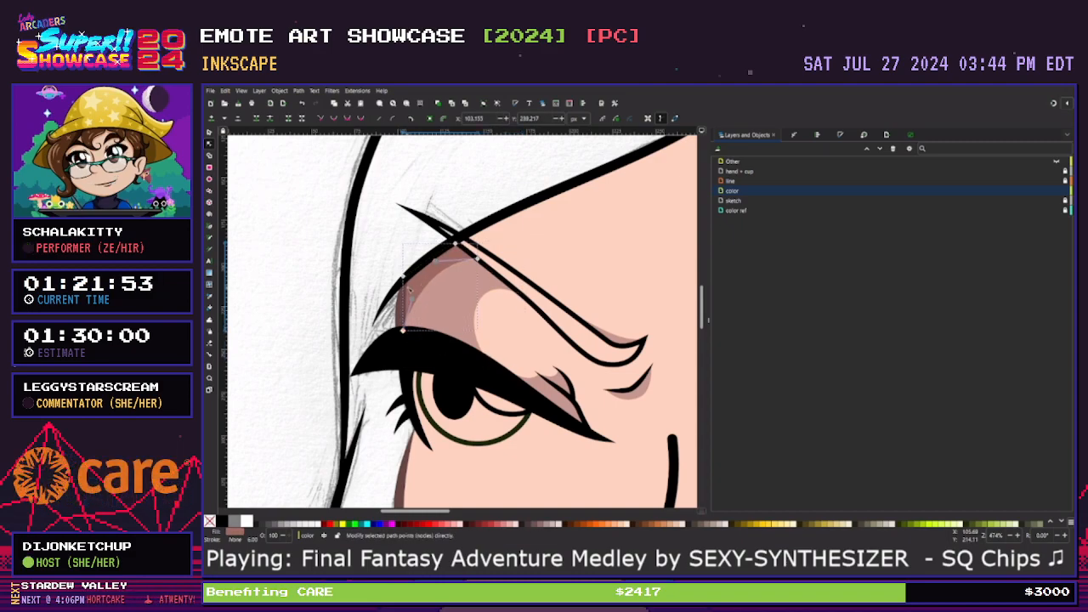
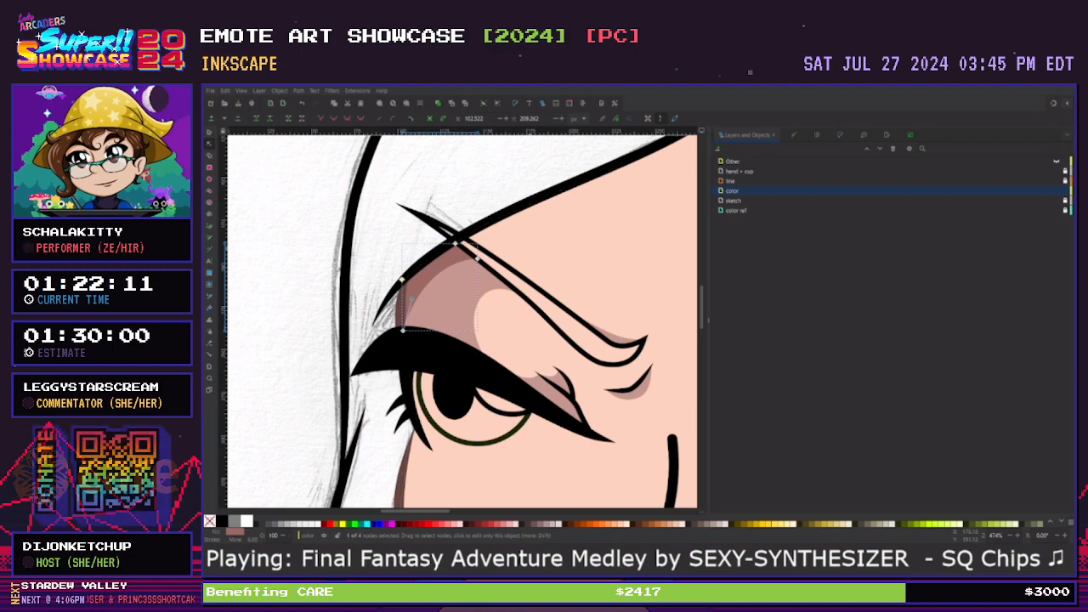
{"action": "left_click", "coordinate": [532, 250]}
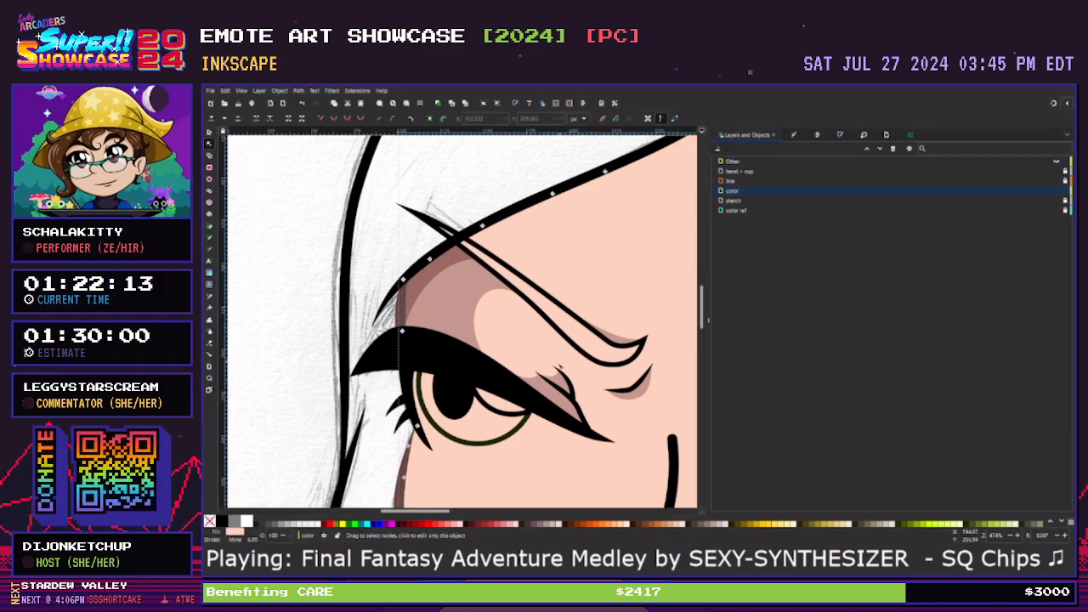
Trace a closed shape around the eye opening, following the upper lid and outer lashes, and fill it white
{"action": "scroll", "coordinate": [553, 461], "scroll_direction": "down", "scroll_amount": 2}
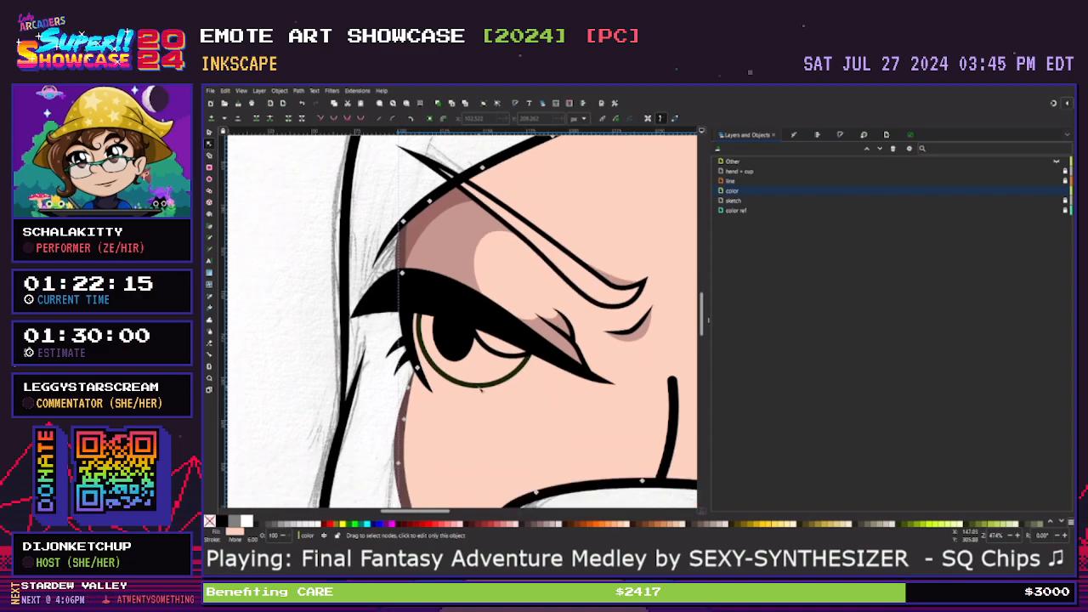
{"action": "key", "text": "b"}
{"action": "left_click", "coordinate": [411, 304]}
{"action": "left_click", "coordinate": [502, 322]}
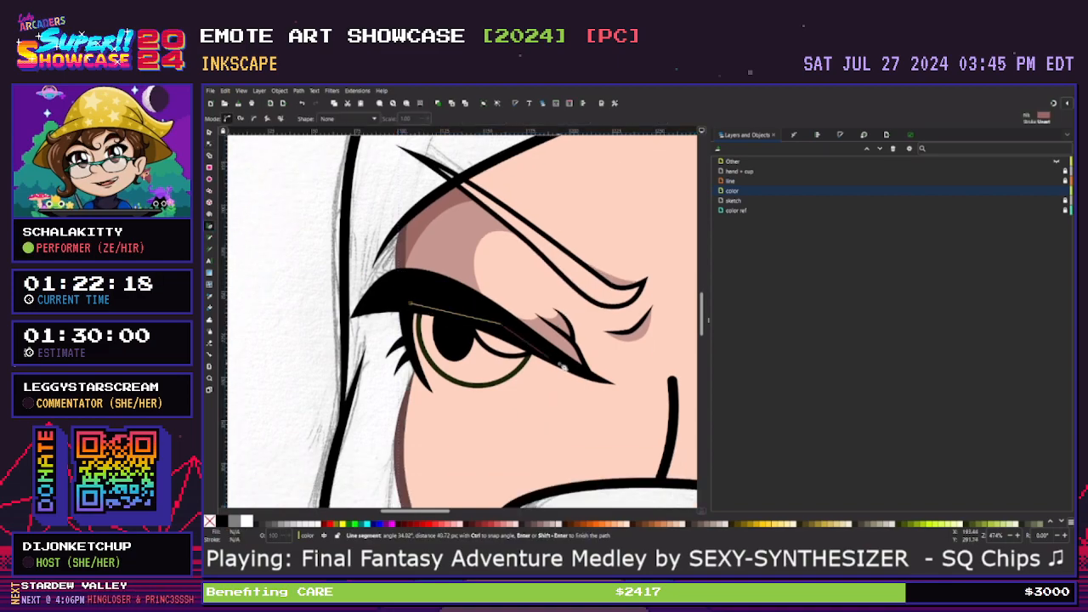
{"action": "left_click", "coordinate": [613, 383]}
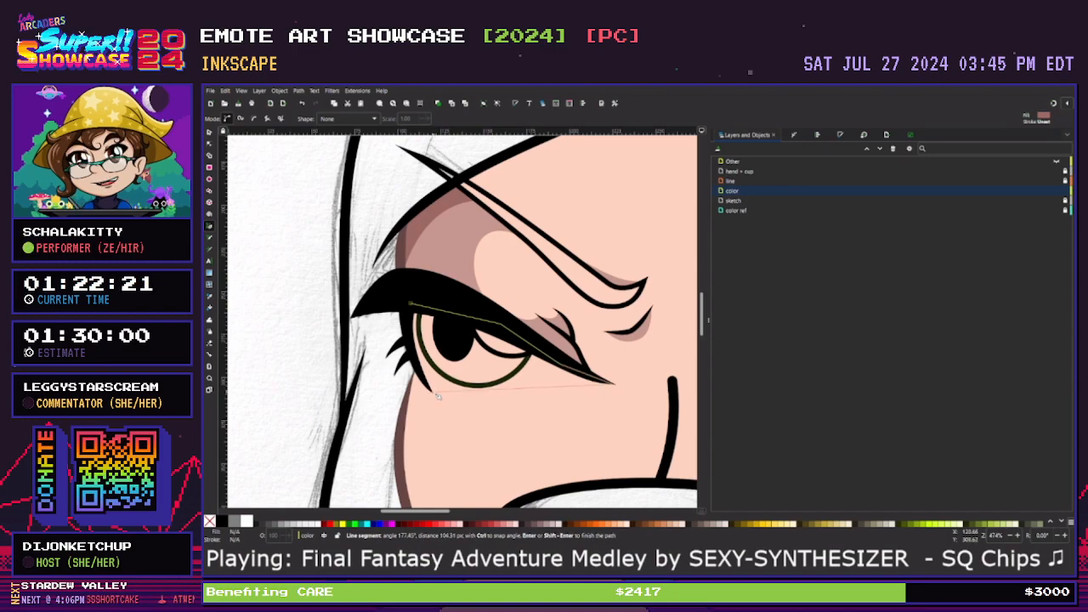
{"action": "left_click", "coordinate": [431, 390]}
{"action": "left_click", "coordinate": [414, 325]}
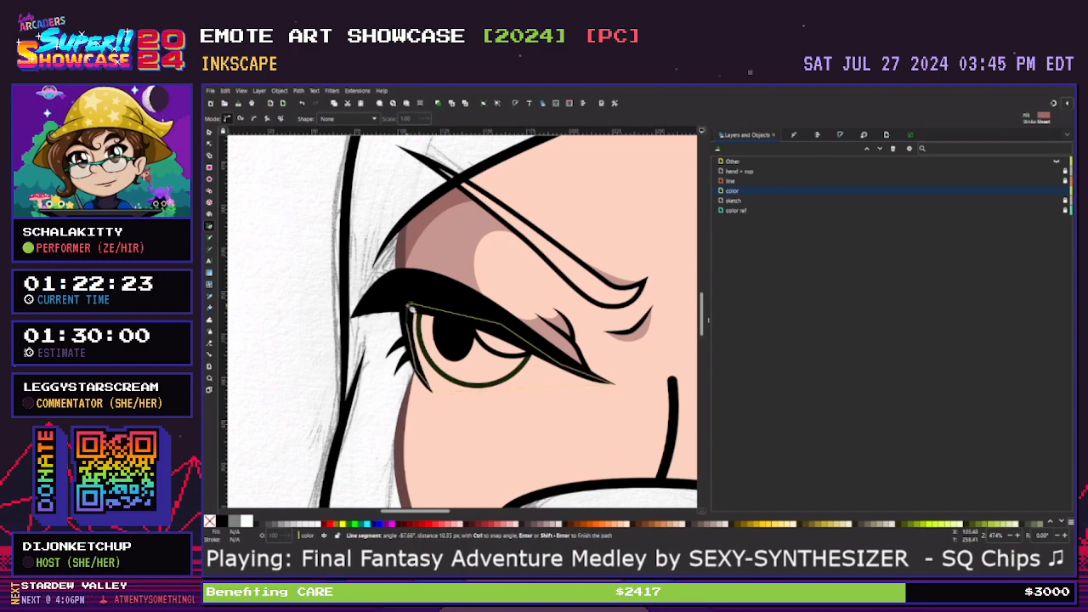
{"action": "left_click", "coordinate": [412, 305]}
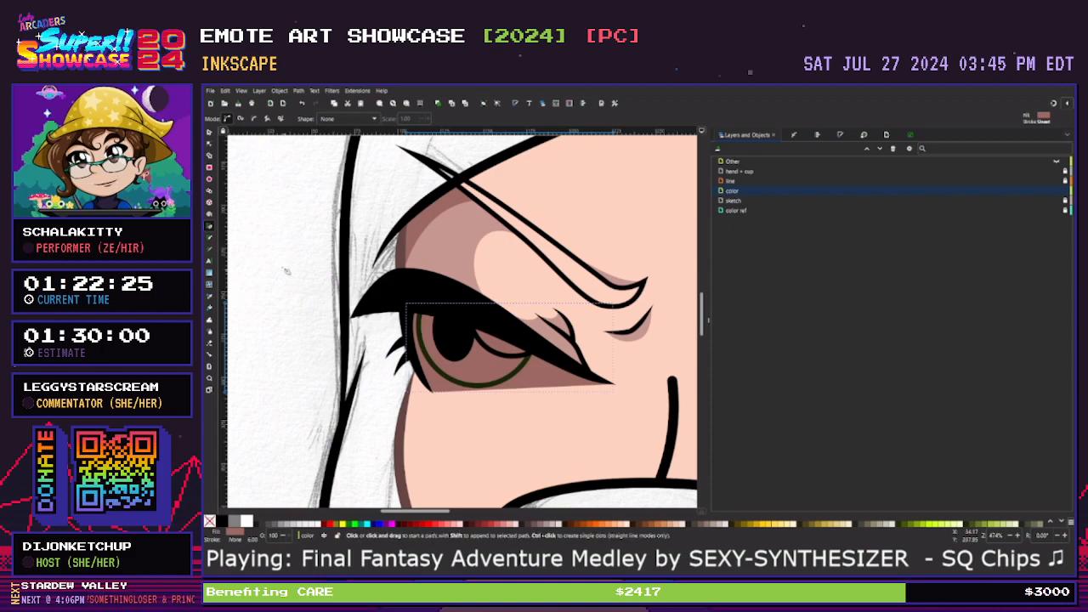
{"action": "left_click", "coordinate": [247, 521]}
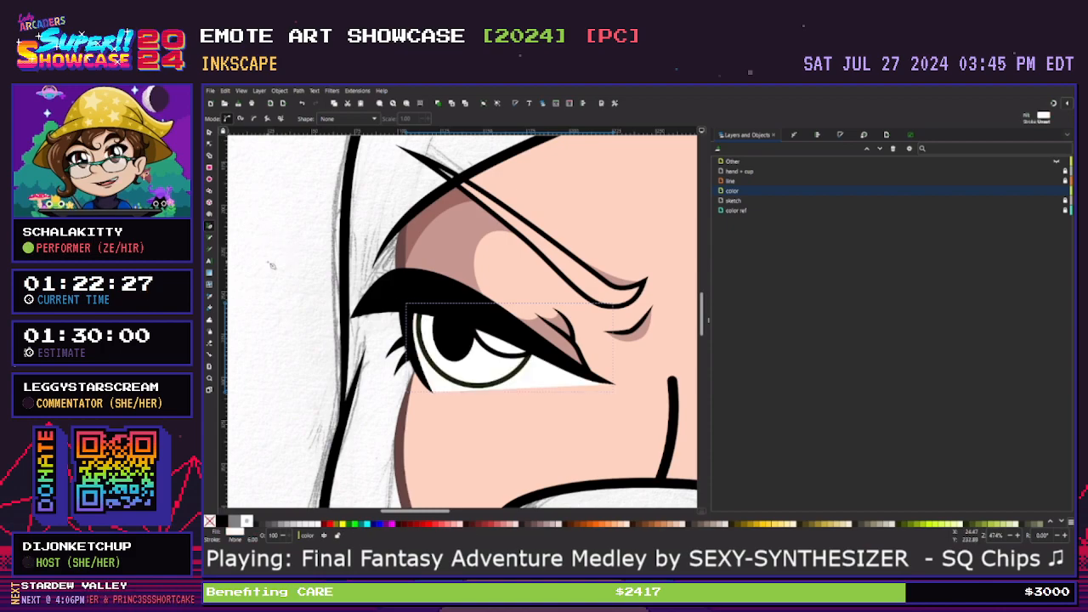
Bow the eye white's lower edge downward, pull its inner corner in under the eyelid line, and save the document
{"action": "key", "text": "n"}
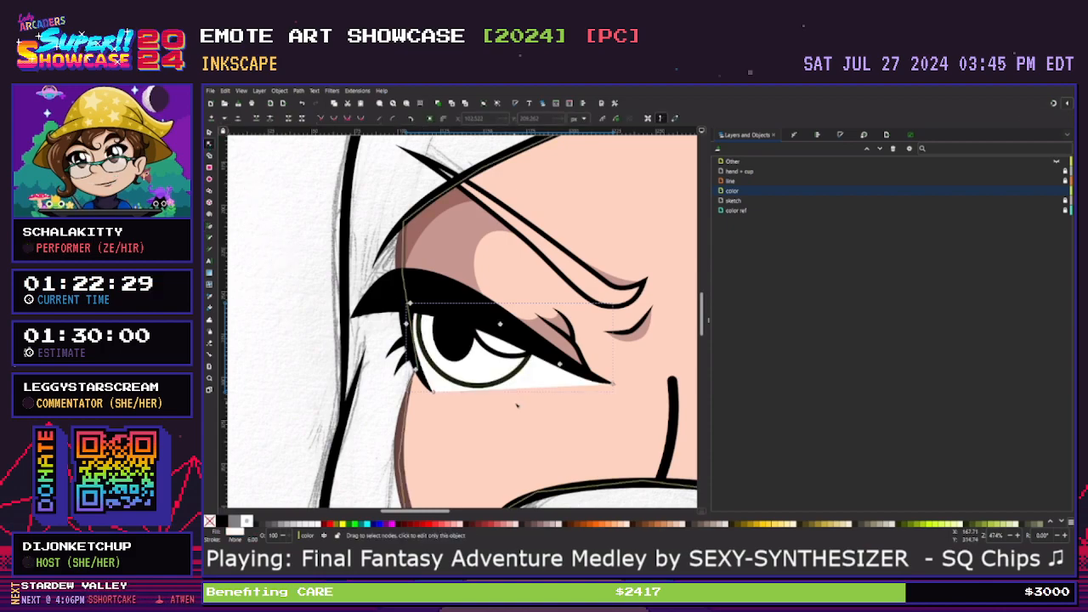
{"action": "left_click_drag", "start_coordinate": [522, 393], "coordinate": [541, 403]}
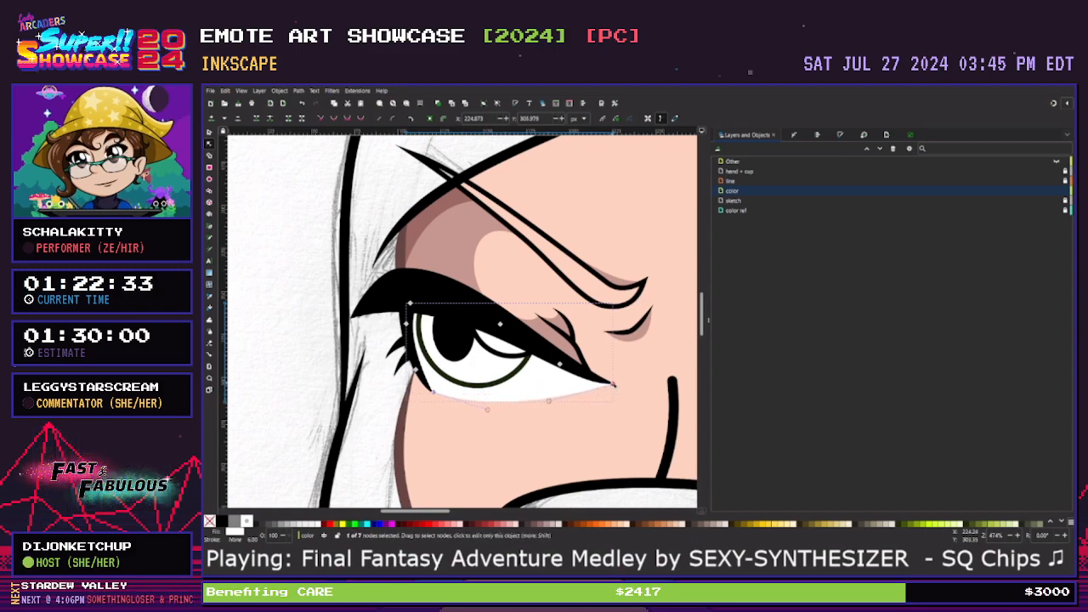
{"action": "left_click_drag", "start_coordinate": [612, 382], "coordinate": [596, 381]}
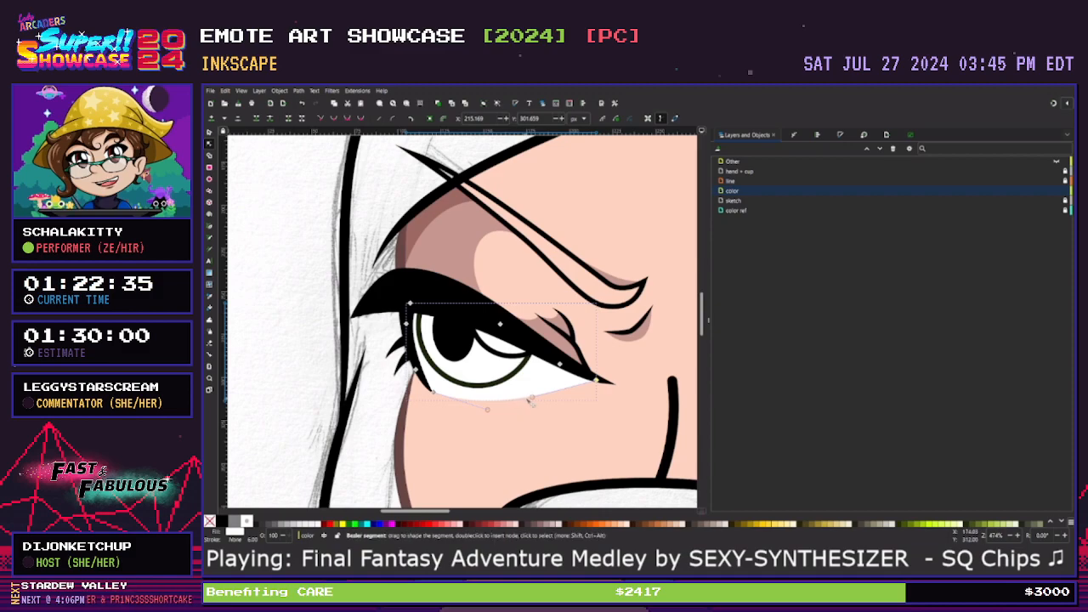
{"action": "left_click_drag", "start_coordinate": [531, 399], "coordinate": [457, 413]}
{"action": "left_click", "coordinate": [239, 103]}
Restack the eye white so it sits beneath the green iris but above the peach face base
{"action": "key", "text": "s"}
{"action": "left_click", "coordinate": [574, 195]}
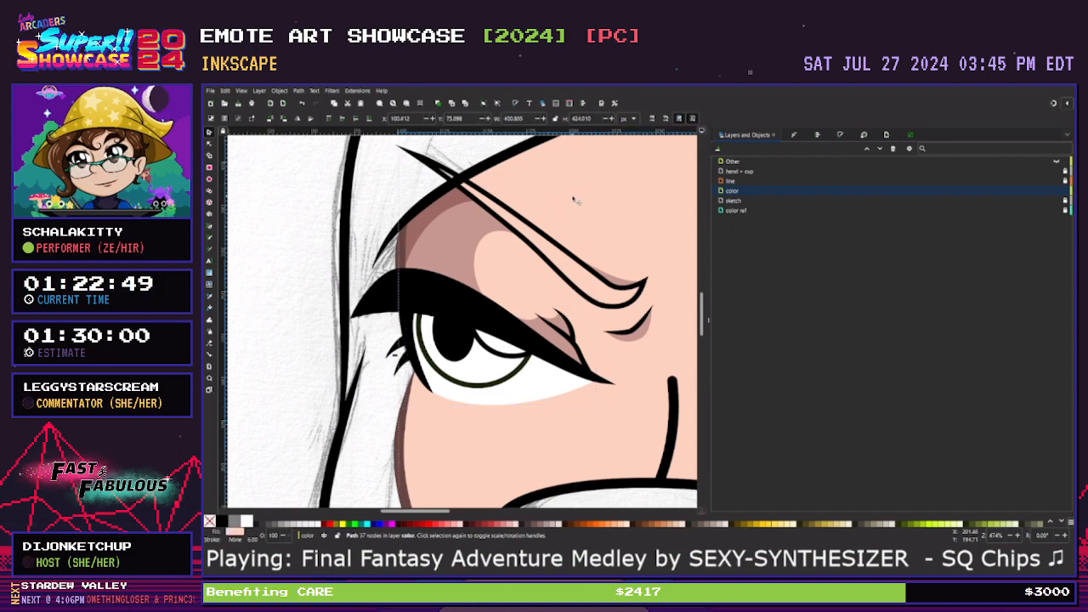
{"action": "left_click", "coordinate": [555, 389]}
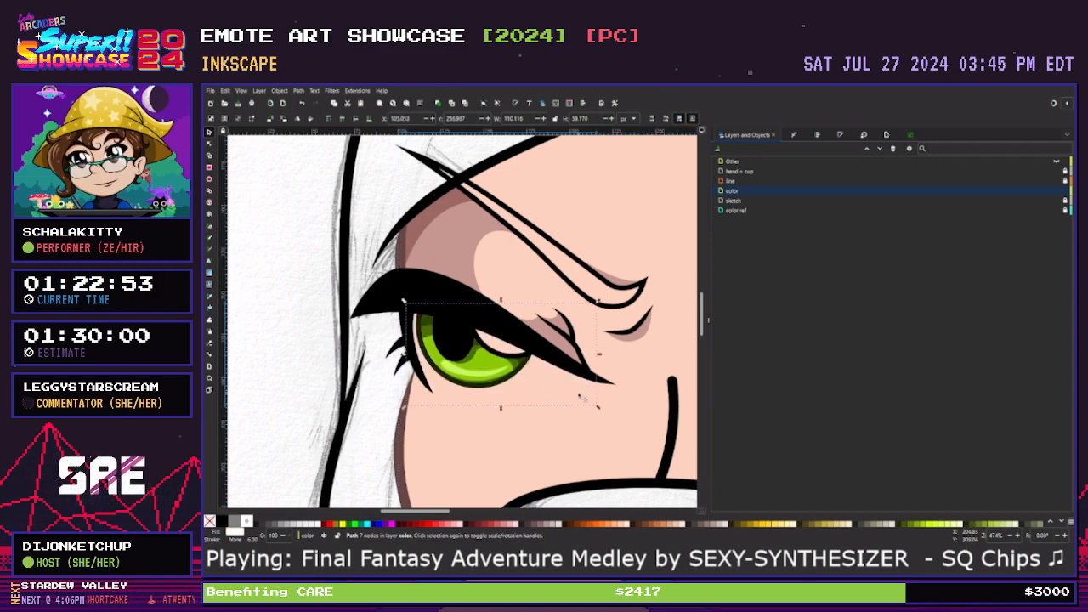
{"action": "key", "text": "Page_Up"}
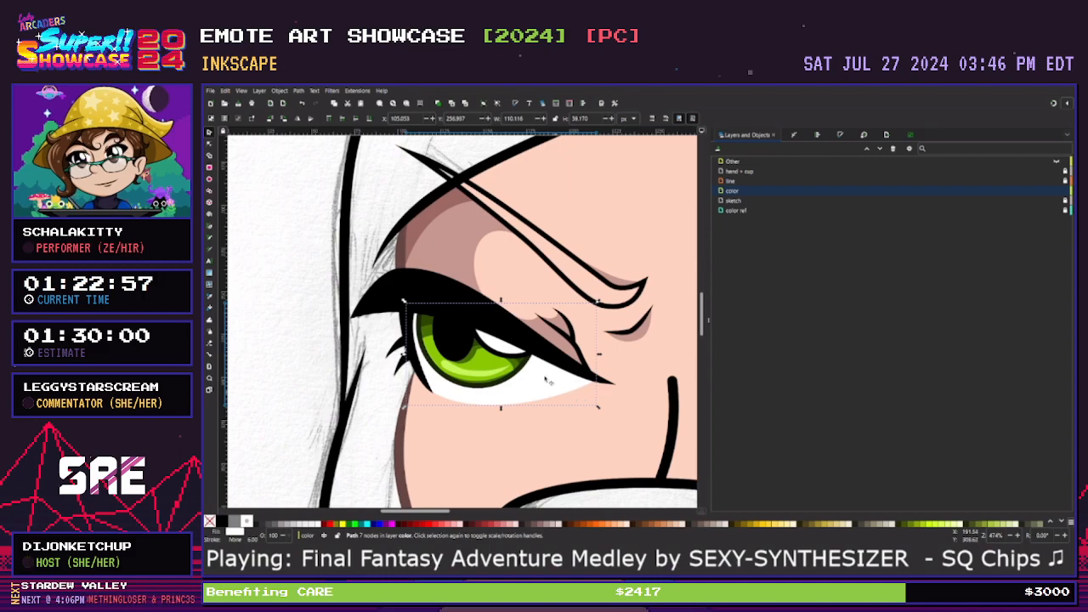
Nudge the eye white's inner corner slightly inward and deepen the curve of its lower edge
{"action": "key", "text": "n"}
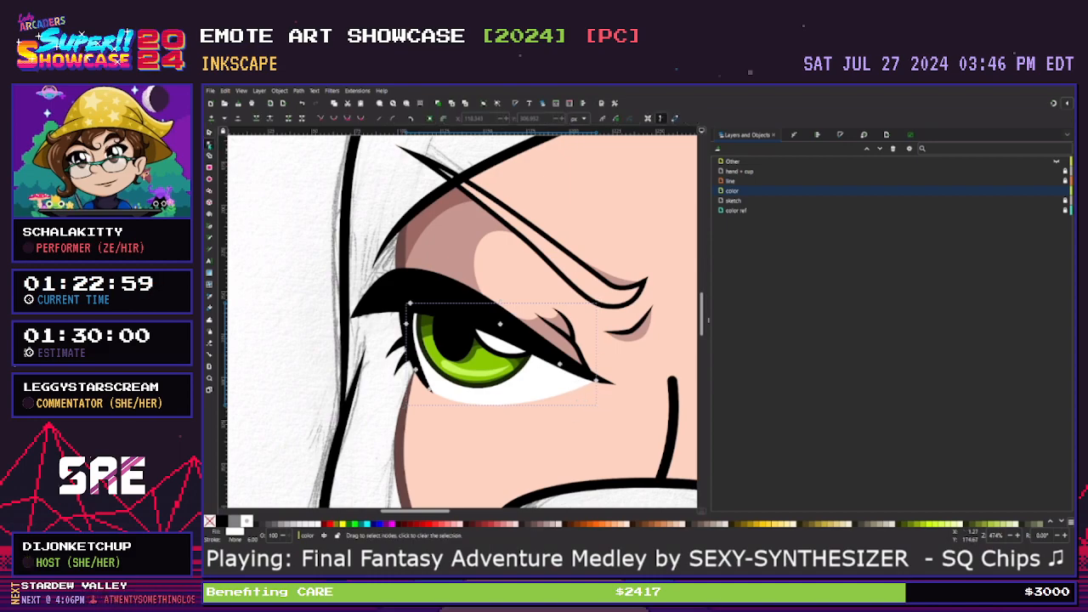
{"action": "left_click_drag", "start_coordinate": [598, 382], "coordinate": [592, 378]}
{"action": "left_click_drag", "start_coordinate": [533, 408], "coordinate": [532, 413]}
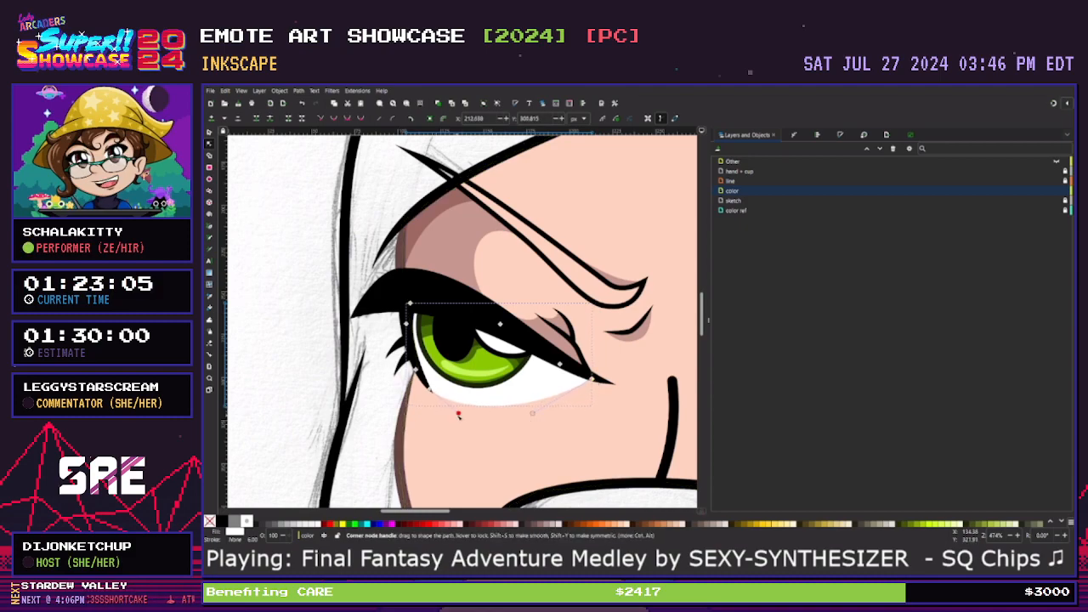
{"action": "left_click_drag", "start_coordinate": [458, 414], "coordinate": [455, 417]}
{"action": "left_click", "coordinate": [555, 433]}
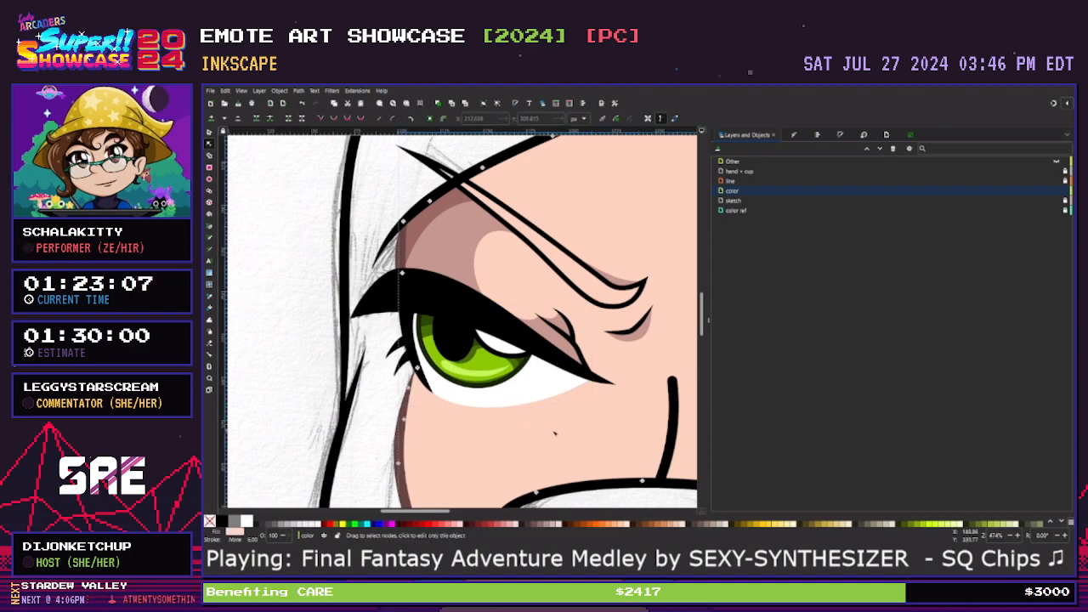
Move the eye white's inner corner farther up along the eyelid and flatten its lower curve closer to the iris
{"action": "key", "text": "minus"}
{"action": "key", "text": "minus"}
{"action": "key", "text": "minus"}
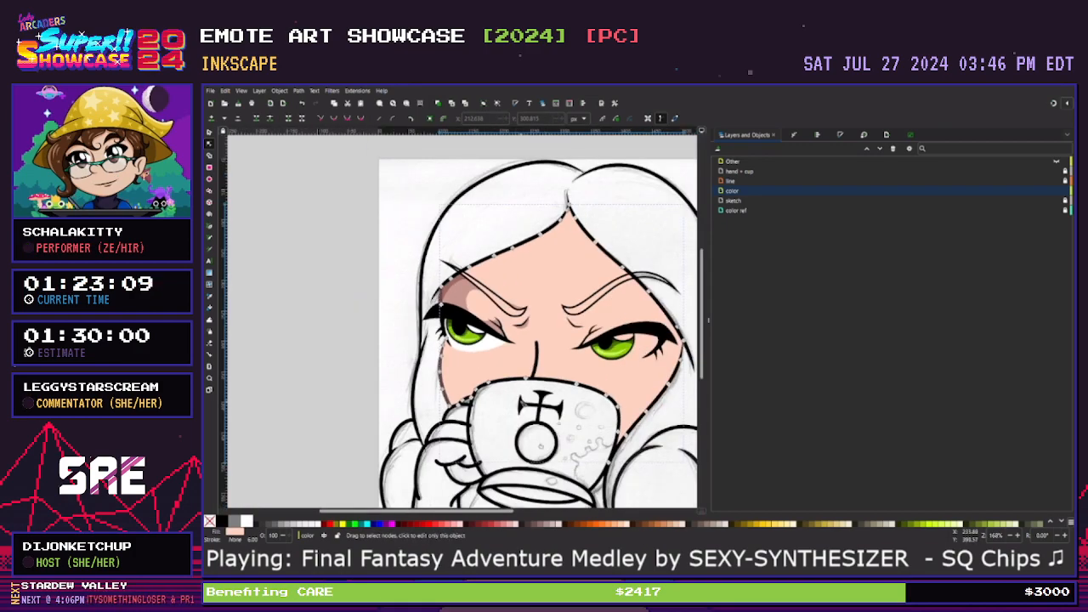
{"action": "key", "text": "plus"}
{"action": "key", "text": "plus"}
{"action": "key", "text": "plus"}
{"action": "left_click", "coordinate": [514, 399]}
{"action": "key", "text": "plus"}
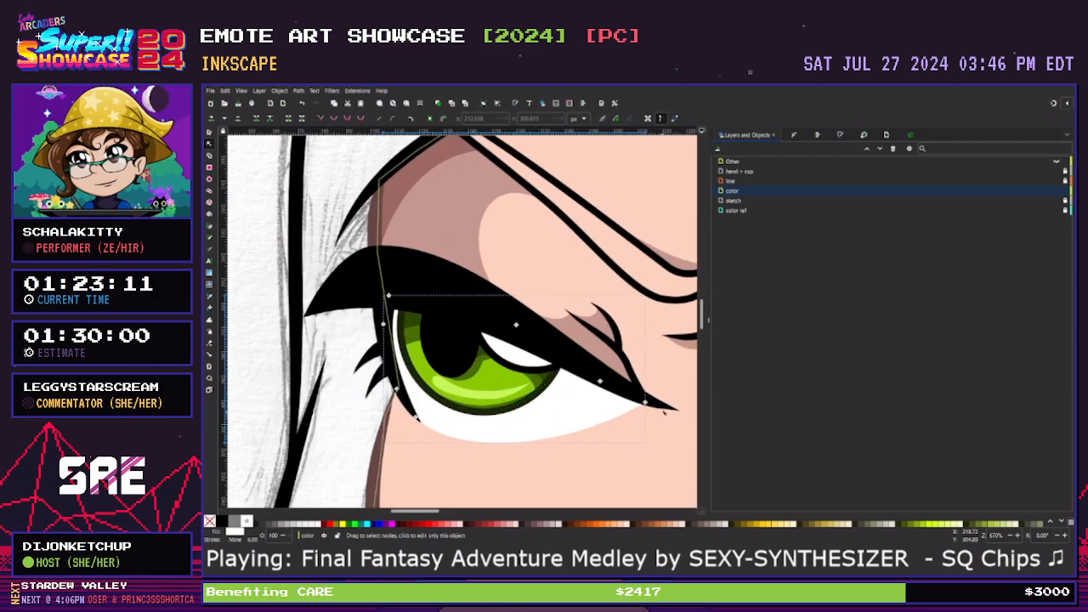
{"action": "left_click_drag", "start_coordinate": [646, 401], "coordinate": [623, 391]}
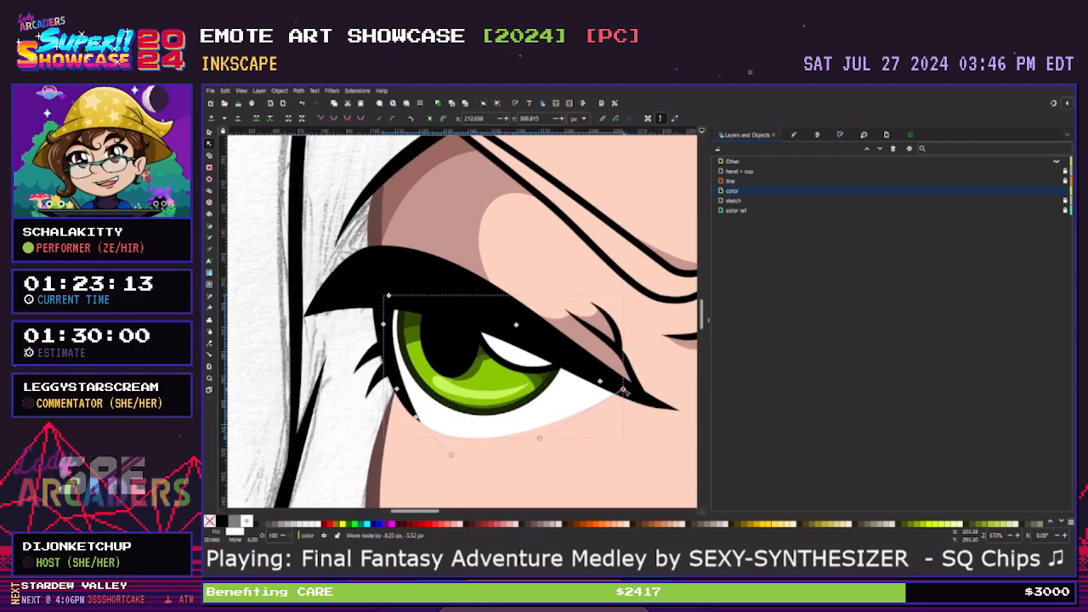
{"action": "left_click_drag", "start_coordinate": [452, 457], "coordinate": [533, 445]}
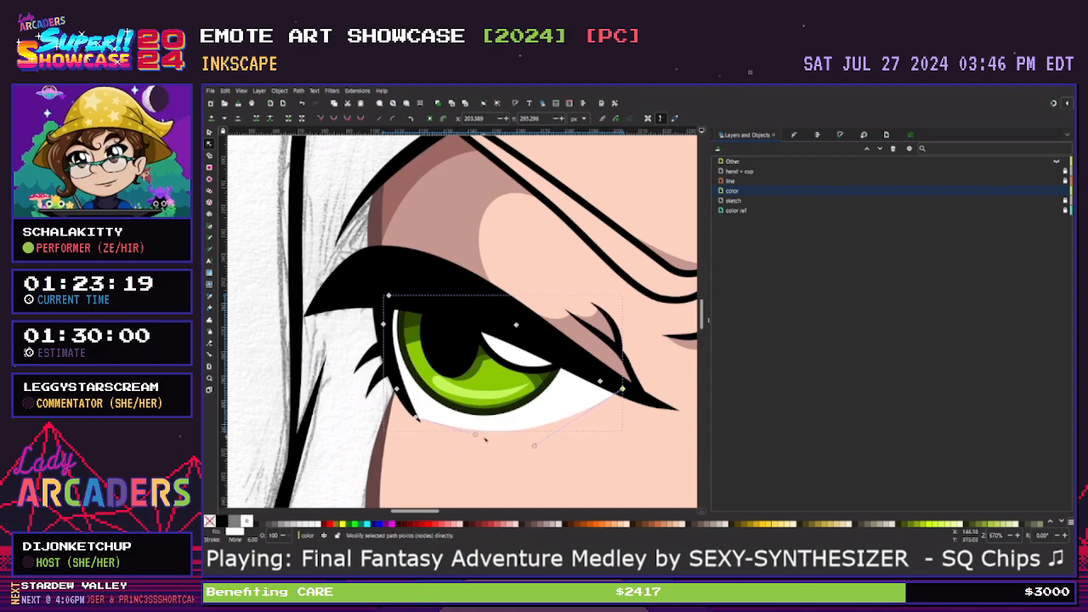
Pull the eye white's inner corner slightly closer to the iris and rebalance the curve of its lower edge
{"action": "left_click", "coordinate": [503, 451]}
{"action": "key", "text": "minus"}
{"action": "key", "text": "minus"}
{"action": "key", "text": "minus"}
{"action": "key", "text": "minus"}
{"action": "key", "text": "plus"}
{"action": "key", "text": "plus"}
{"action": "key", "text": "plus"}
{"action": "key", "text": "plus"}
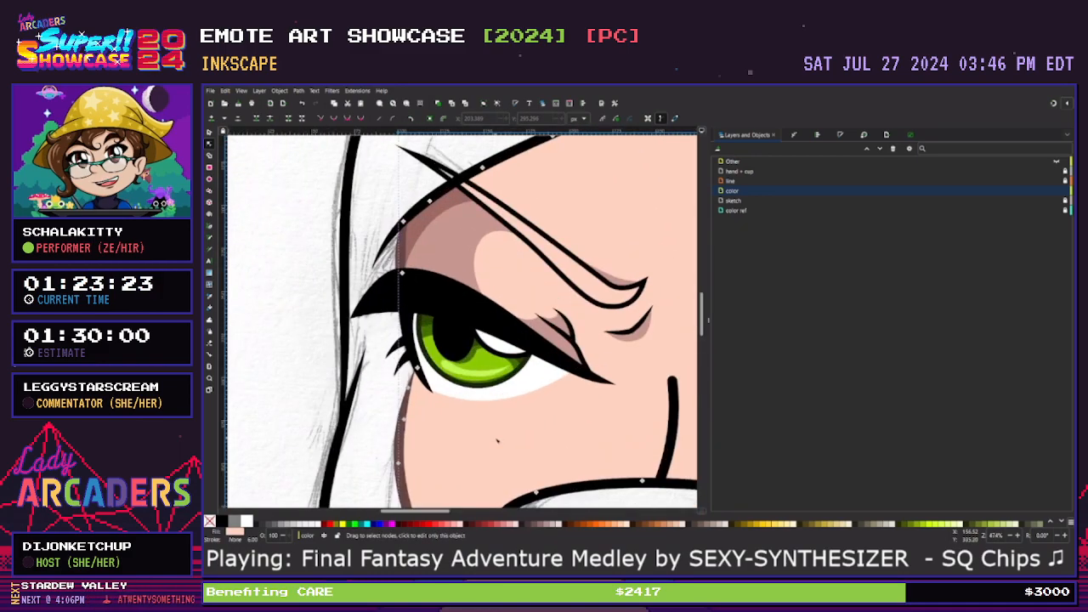
{"action": "left_click", "coordinate": [554, 422]}
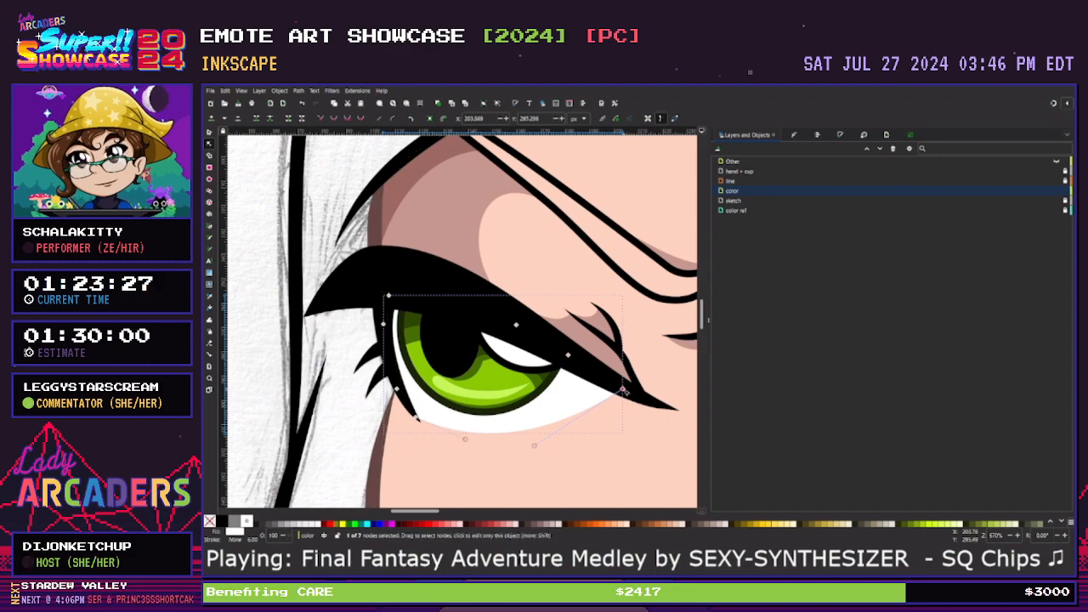
{"action": "left_click_drag", "start_coordinate": [622, 389], "coordinate": [612, 385]}
{"action": "left_click_drag", "start_coordinate": [522, 440], "coordinate": [543, 449]}
{"action": "left_click", "coordinate": [569, 453]}
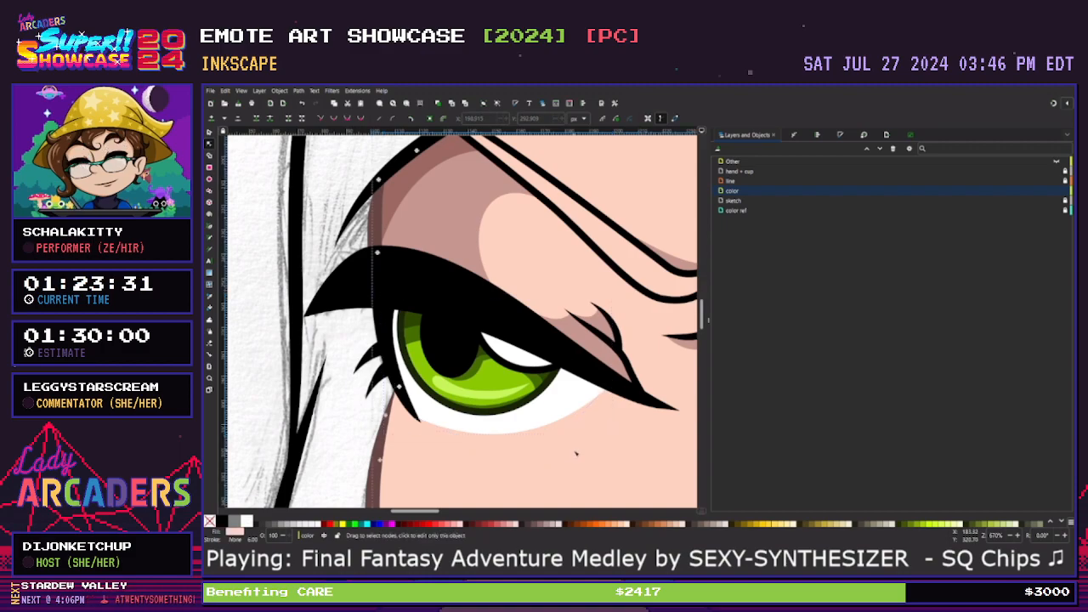
Adjust the curve of the left eye white's lower edge where it meets the lower lashes
{"action": "key", "text": "minus"}
{"action": "key", "text": "minus"}
{"action": "key", "text": "minus"}
{"action": "key", "text": "minus"}
{"action": "key", "text": "minus"}
{"action": "key", "text": "plus"}
{"action": "key", "text": "plus"}
{"action": "key", "text": "plus"}
{"action": "key", "text": "plus"}
{"action": "key", "text": "plus"}
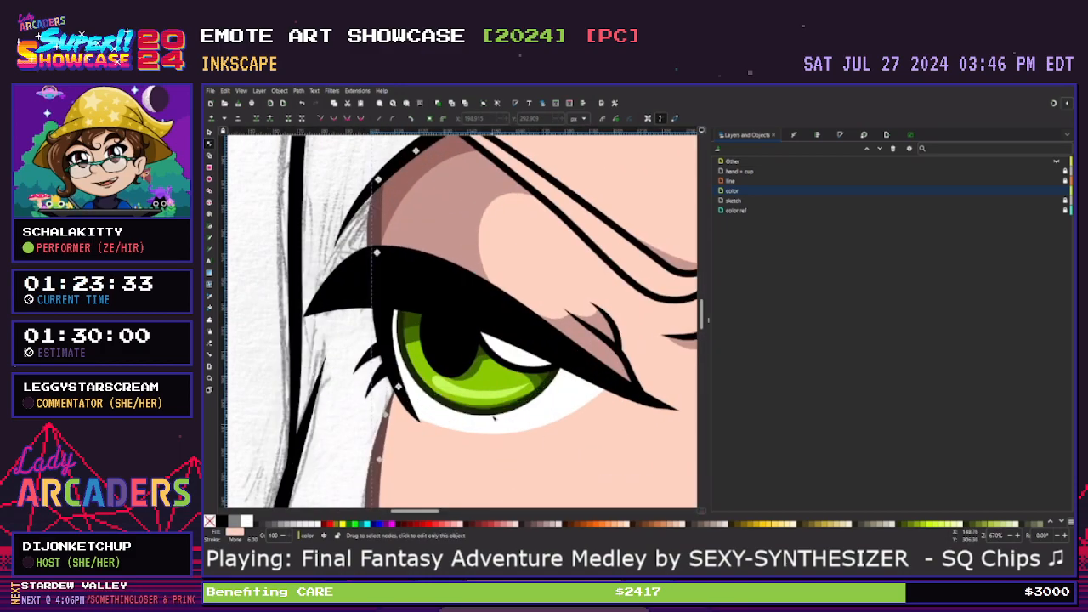
{"action": "left_click", "coordinate": [415, 417]}
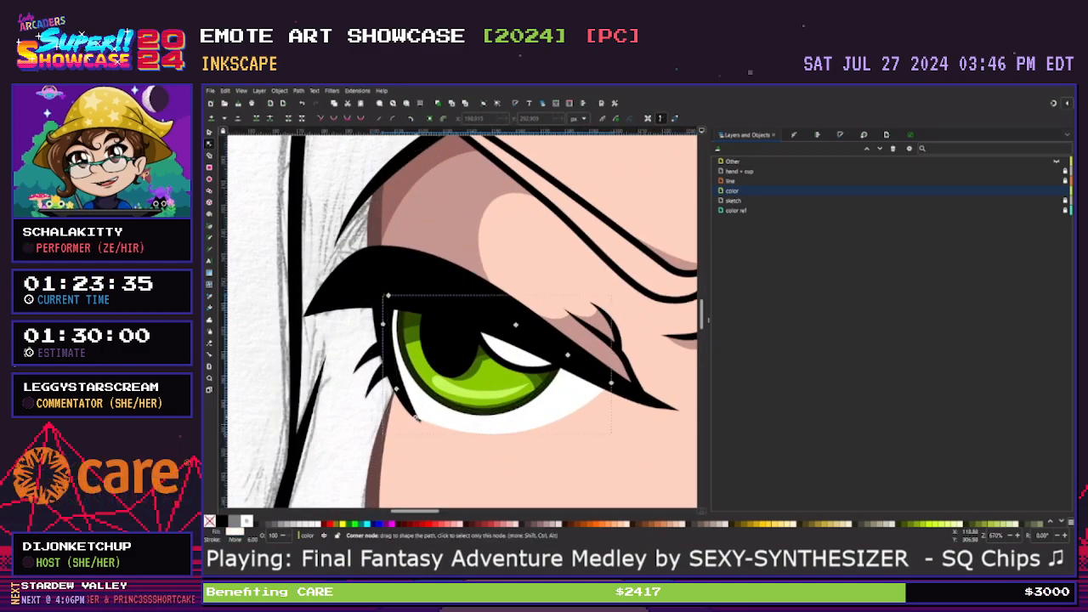
{"action": "left_click_drag", "start_coordinate": [415, 416], "coordinate": [438, 435]}
{"action": "left_click", "coordinate": [496, 454]}
Move the eye white's lash-side lower node slightly up under the lash line and rebalance its lower curve handle
{"action": "key", "text": "minus"}
{"action": "key", "text": "minus"}
{"action": "key", "text": "minus"}
{"action": "key", "text": "plus"}
{"action": "key", "text": "plus"}
{"action": "key", "text": "plus"}
{"action": "key", "text": "plus"}
{"action": "left_click", "coordinate": [466, 453]}
{"action": "left_click_drag", "start_coordinate": [389, 444], "coordinate": [380, 429]}
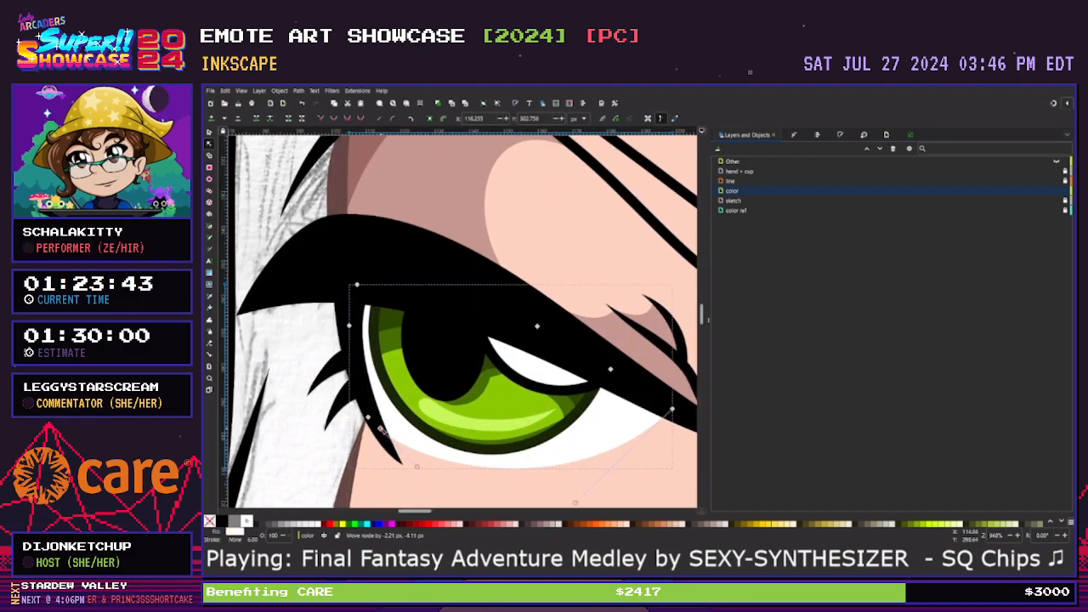
{"action": "left_click_drag", "start_coordinate": [420, 466], "coordinate": [410, 473]}
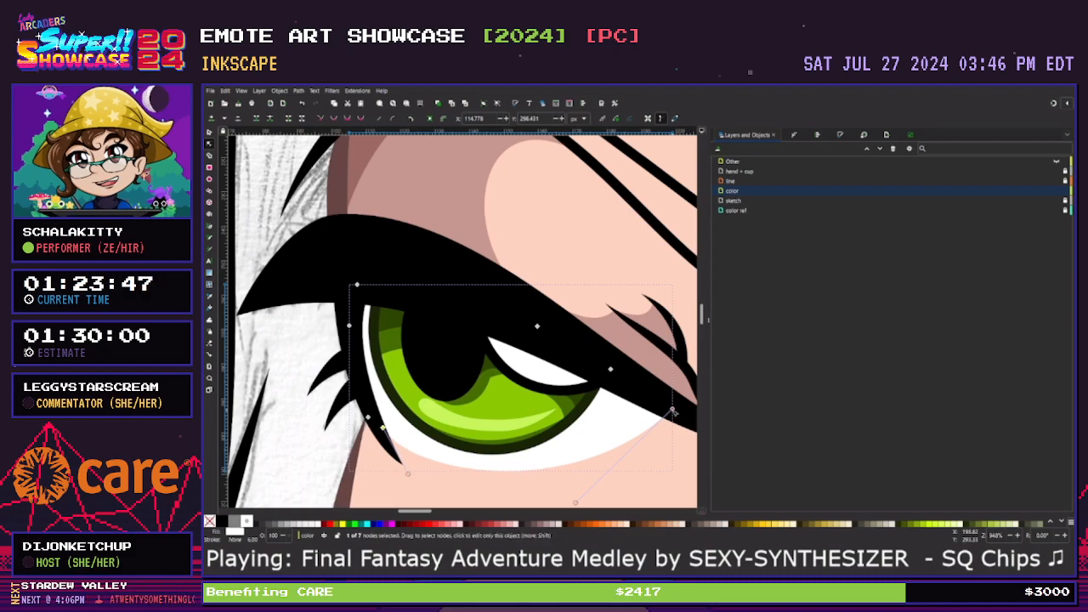
Pull the eye white's nose-side corner closer to the iris along the upper lid and deepen its lower curve
{"action": "left_click_drag", "start_coordinate": [673, 410], "coordinate": [659, 403]}
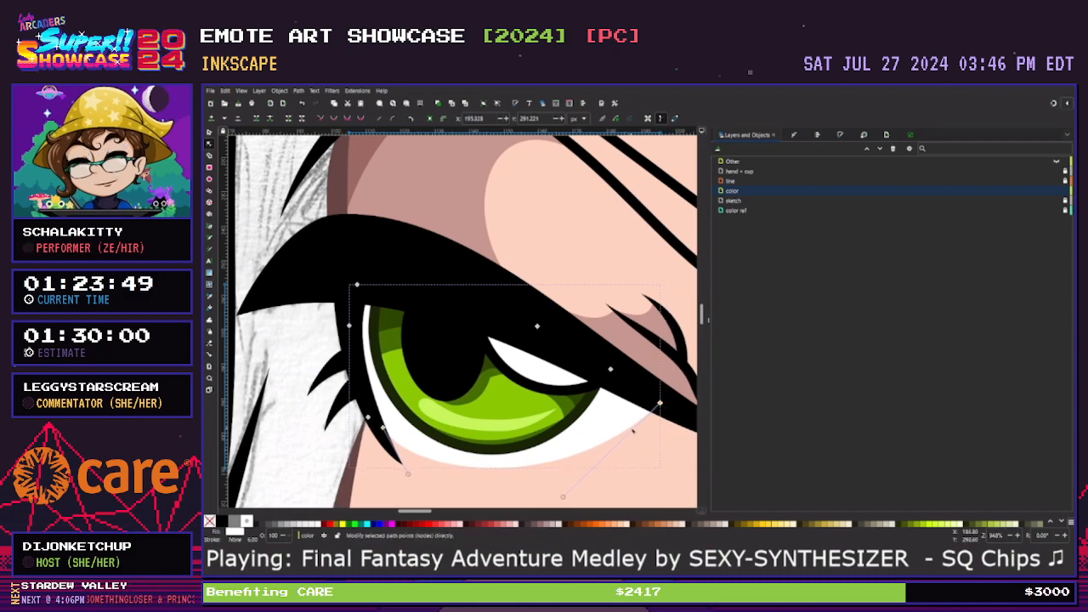
{"action": "scroll", "coordinate": [632, 431], "scroll_direction": "down", "scroll_amount": 2}
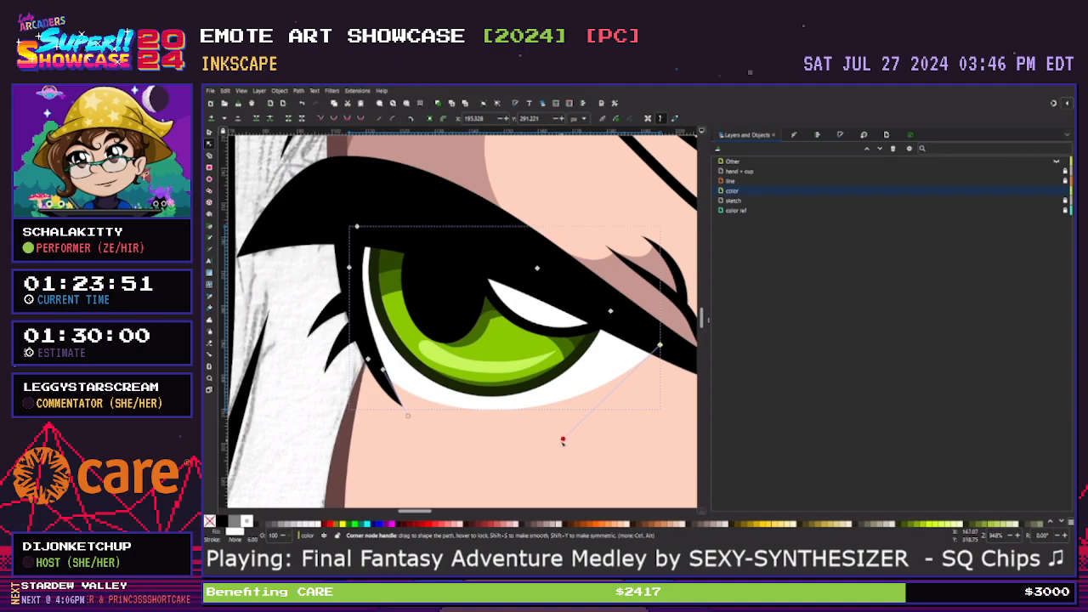
{"action": "left_click", "coordinate": [606, 448]}
{"action": "left_click", "coordinate": [639, 355]}
{"action": "left_click_drag", "start_coordinate": [661, 346], "coordinate": [640, 337]}
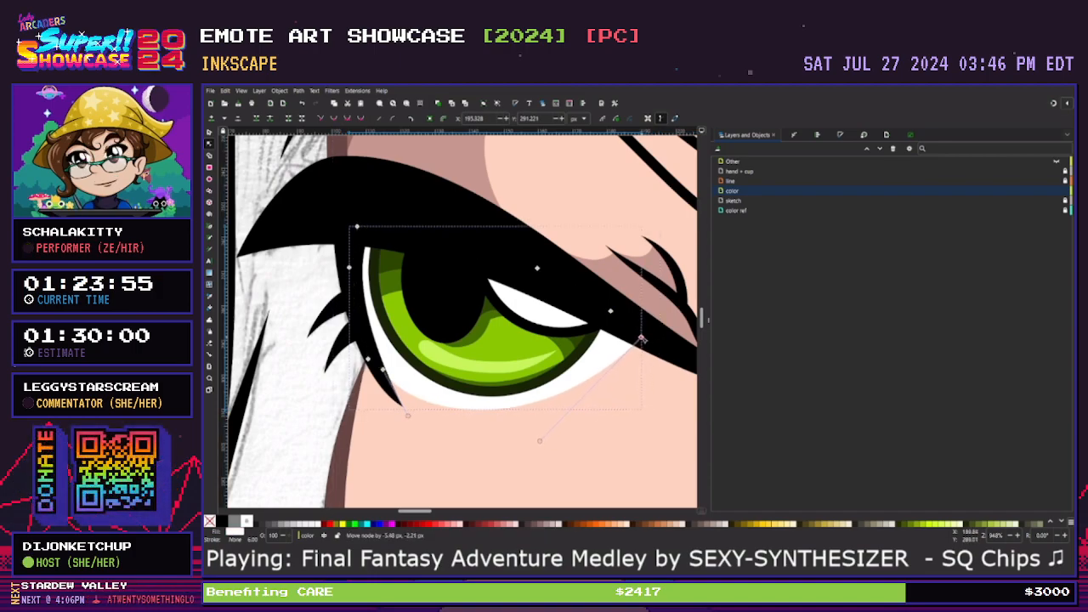
{"action": "left_click_drag", "start_coordinate": [545, 444], "coordinate": [559, 458]}
{"action": "left_click", "coordinate": [606, 458]}
{"action": "key", "text": "minus"}
{"action": "key", "text": "minus"}
{"action": "key", "text": "minus"}
{"action": "key", "text": "minus"}
{"action": "key", "text": "minus"}
{"action": "key", "text": "minus"}
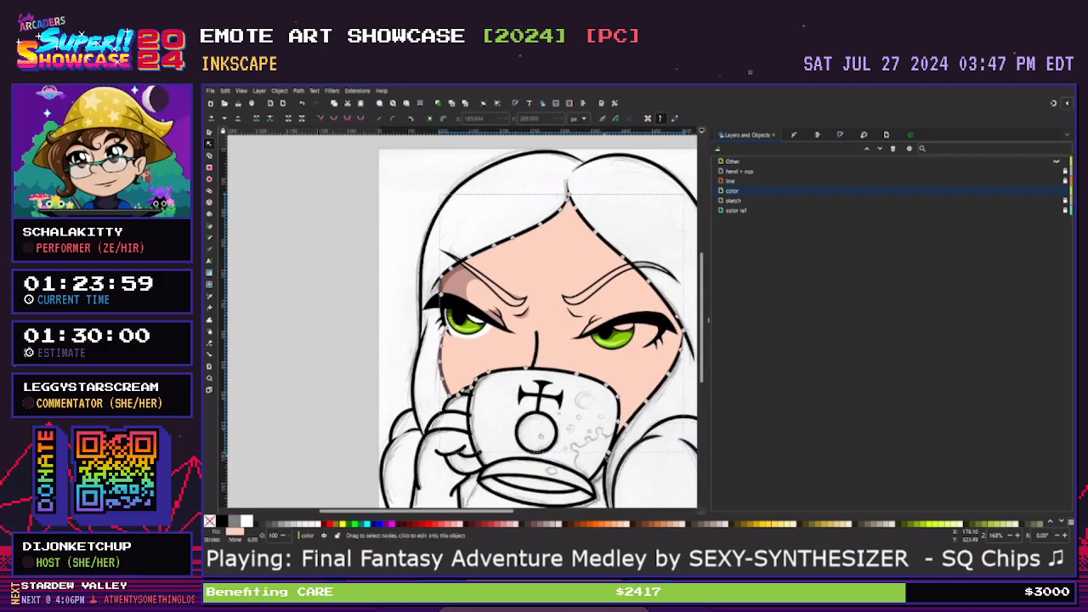
Draw a white eye-white shape across the right eye under the lid and lashes, and restack it beneath the green iris
{"action": "left_click", "coordinate": [369, 367]}
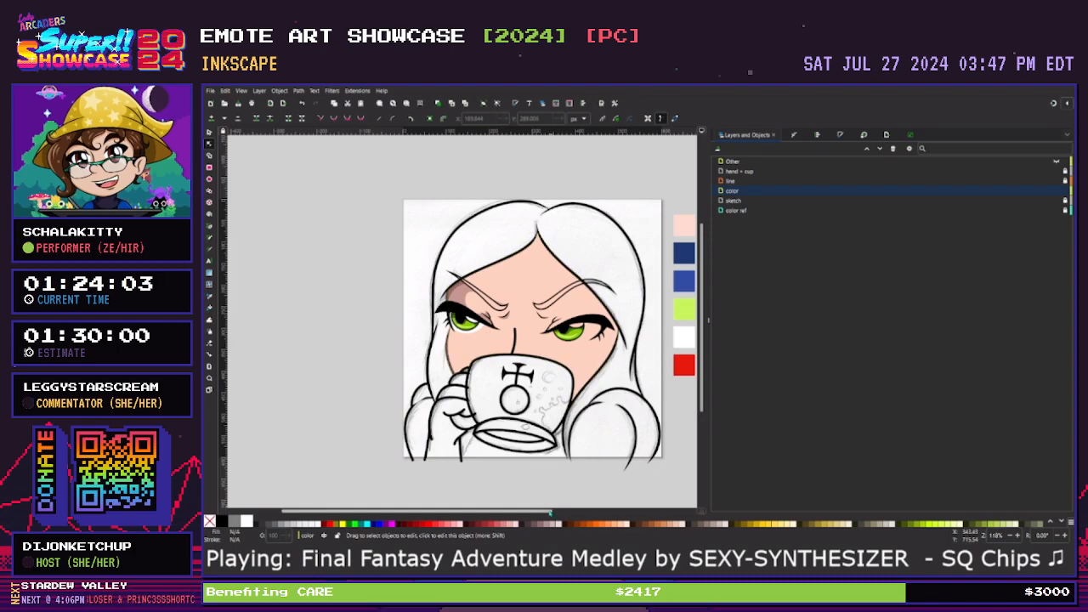
{"action": "left_click_drag", "start_coordinate": [552, 511], "coordinate": [561, 511]}
{"action": "left_click", "coordinate": [582, 351]}
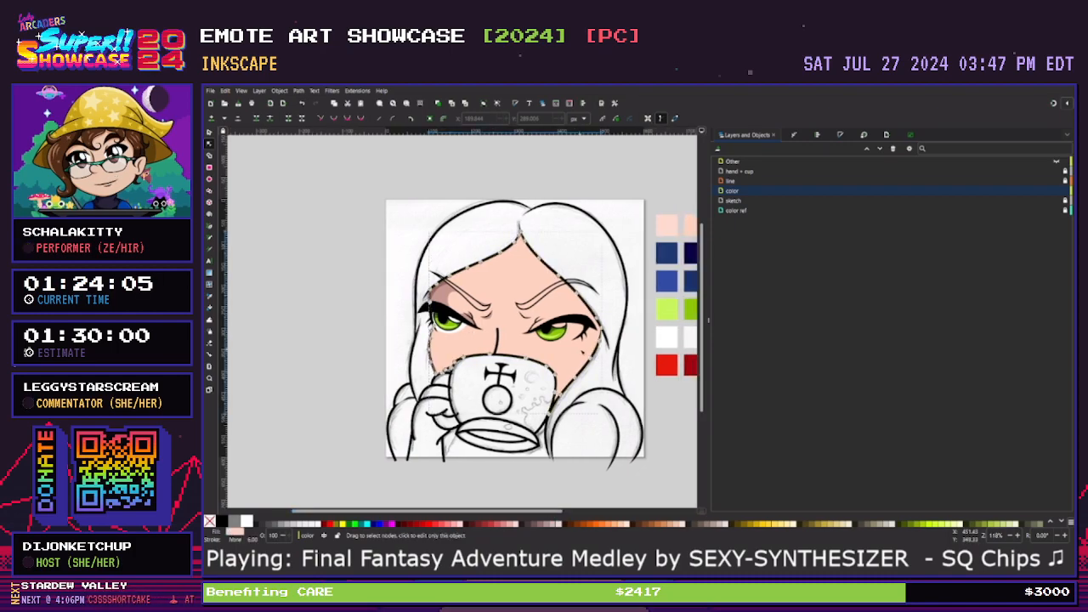
{"action": "key", "text": "plus"}
{"action": "key", "text": "plus"}
{"action": "key", "text": "plus"}
{"action": "key", "text": "plus"}
{"action": "left_click_drag", "start_coordinate": [437, 511], "coordinate": [492, 511]}
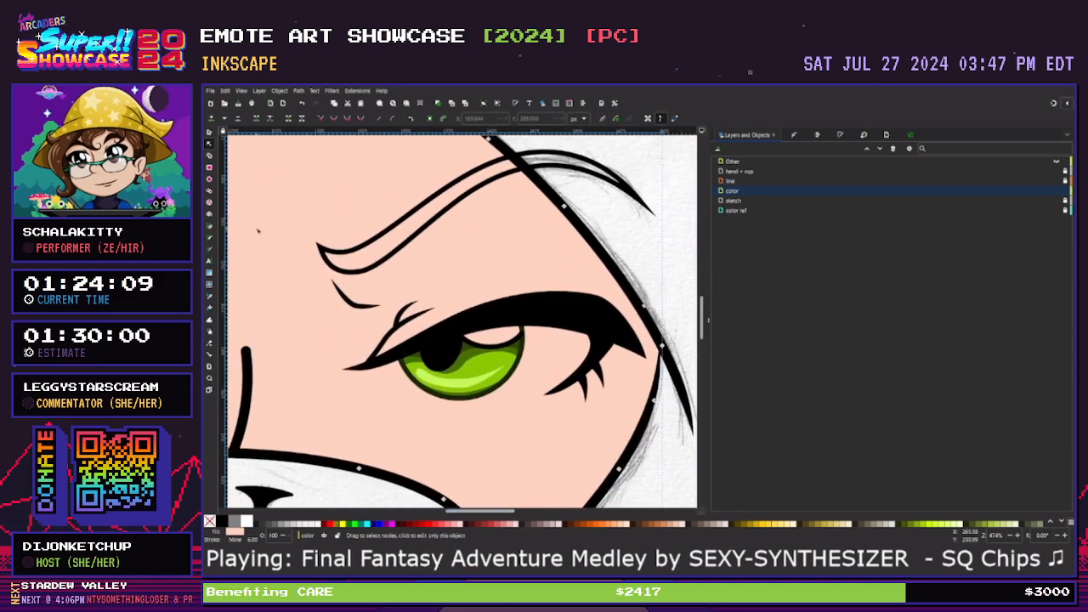
{"action": "key", "text": "b"}
{"action": "left_click", "coordinate": [386, 362]}
{"action": "left_click", "coordinate": [500, 321]}
{"action": "left_click", "coordinate": [592, 328]}
{"action": "left_click", "coordinate": [597, 361]}
{"action": "left_click", "coordinate": [547, 396]}
{"action": "left_click", "coordinate": [458, 406]}
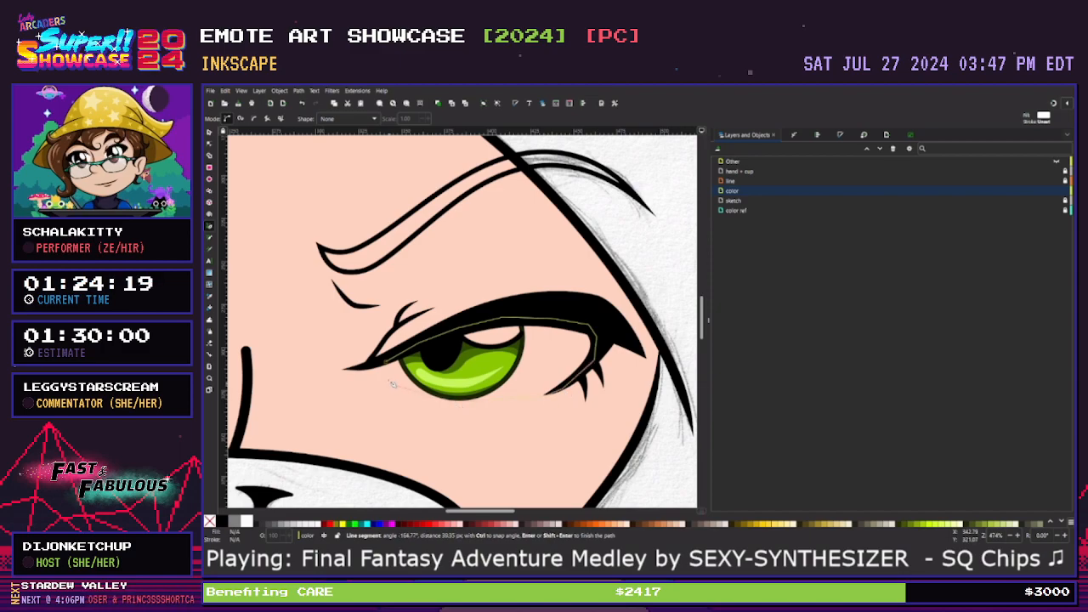
{"action": "left_click", "coordinate": [390, 365]}
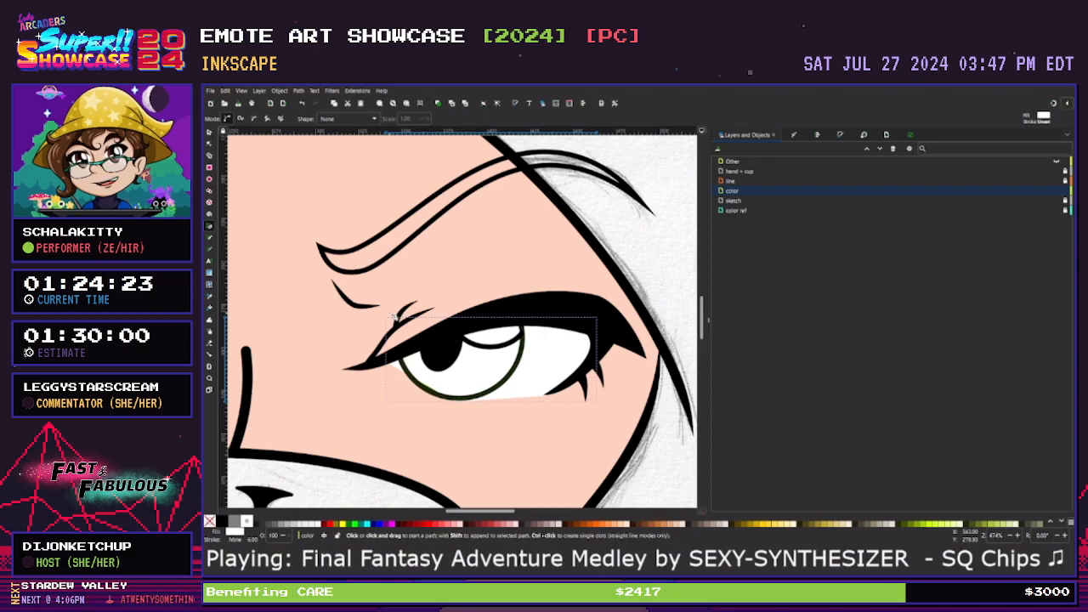
{"action": "key", "text": "End"}
{"action": "key", "text": "Page_Up"}
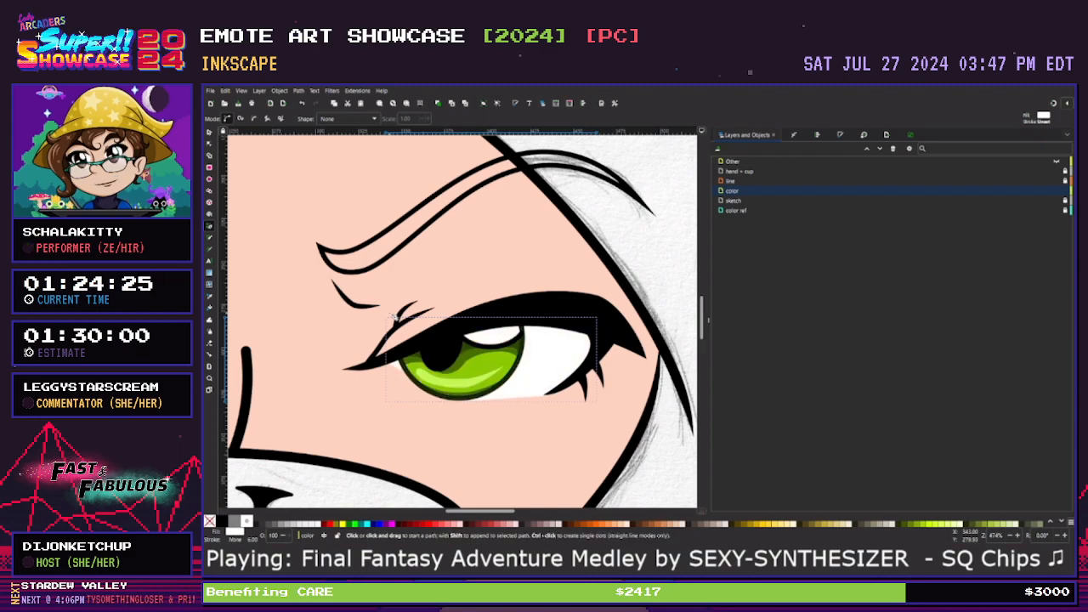
Round the right eye white's lower edge beneath the iris and tuck its lower outer node under the lash line
{"action": "key", "text": "n"}
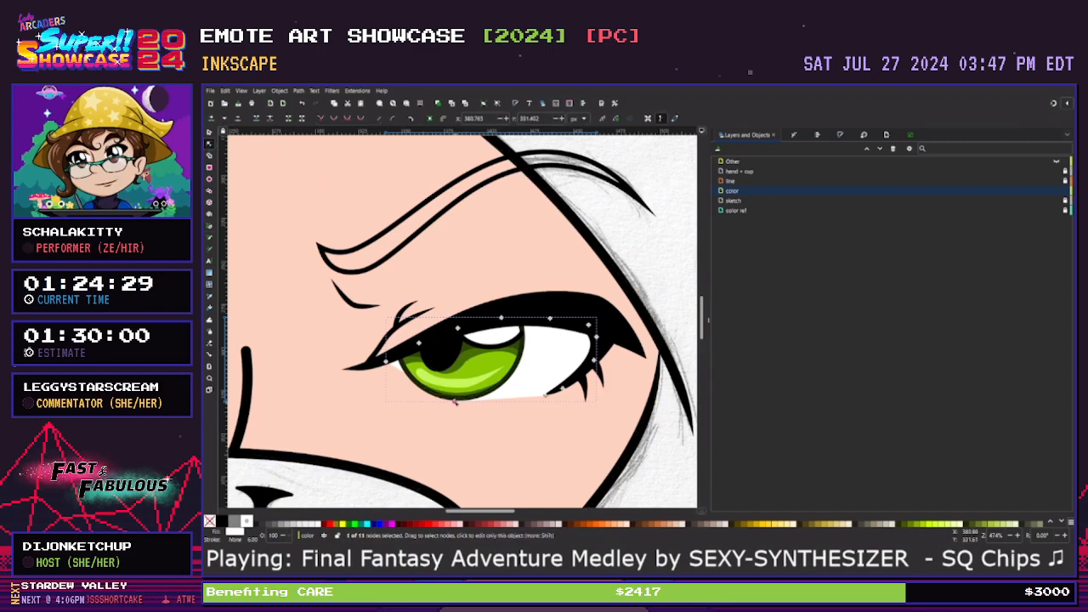
{"action": "left_click", "coordinate": [454, 399]}
{"action": "left_click_drag", "start_coordinate": [428, 386], "coordinate": [426, 398]}
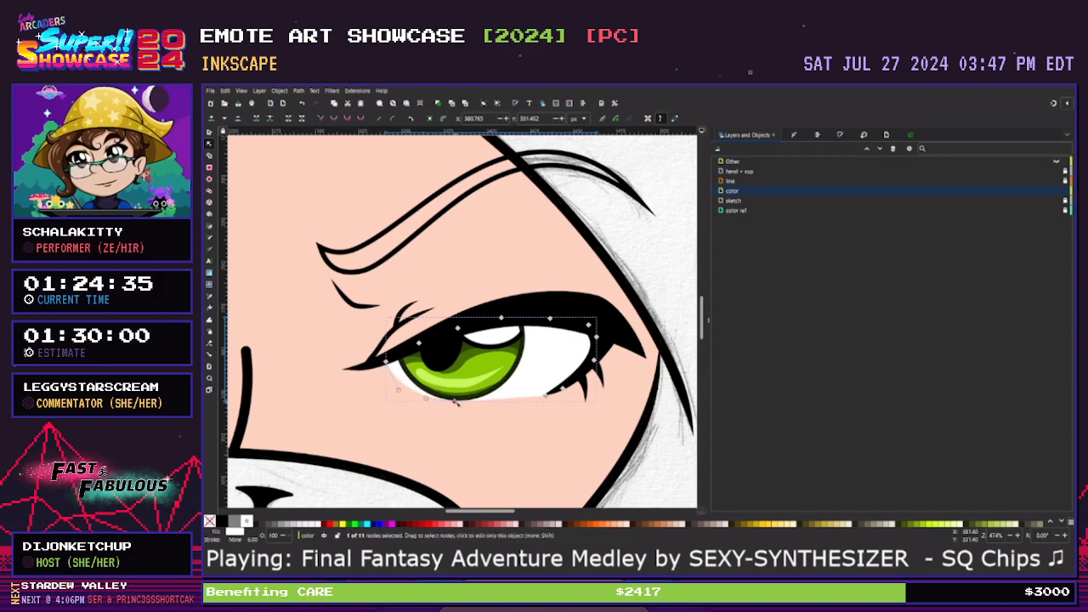
{"action": "left_click_drag", "start_coordinate": [547, 396], "coordinate": [556, 390]}
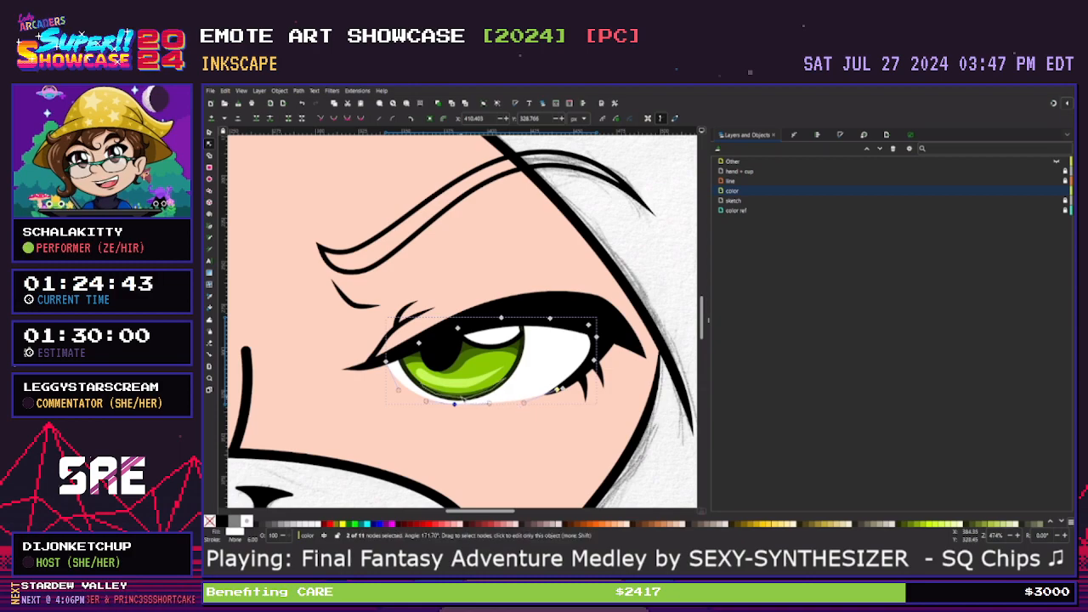
{"action": "left_click_drag", "start_coordinate": [489, 403], "coordinate": [486, 406]}
{"action": "left_click", "coordinate": [507, 432]}
Lower the right eye white's bottom node slightly, make it smooth, and extend its curve toward the inner corner
{"action": "key", "text": "minus"}
{"action": "key", "text": "minus"}
{"action": "key", "text": "minus"}
{"action": "key", "text": "minus"}
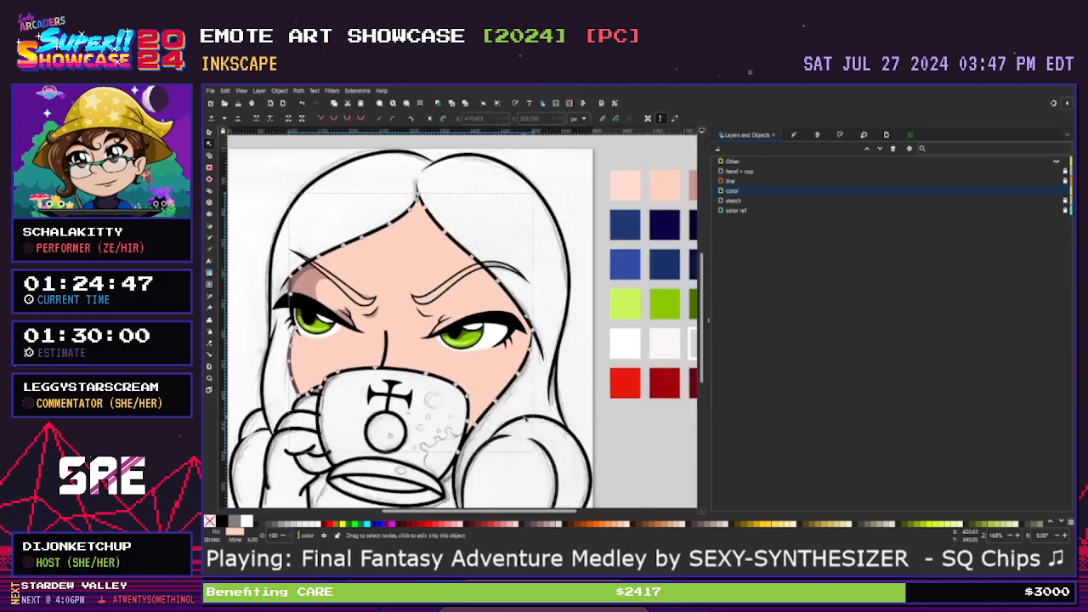
{"action": "key", "text": "plus"}
{"action": "key", "text": "plus"}
{"action": "key", "text": "plus"}
{"action": "key", "text": "plus"}
{"action": "left_click", "coordinate": [455, 405]}
{"action": "left_click_drag", "start_coordinate": [455, 405], "coordinate": [457, 409]}
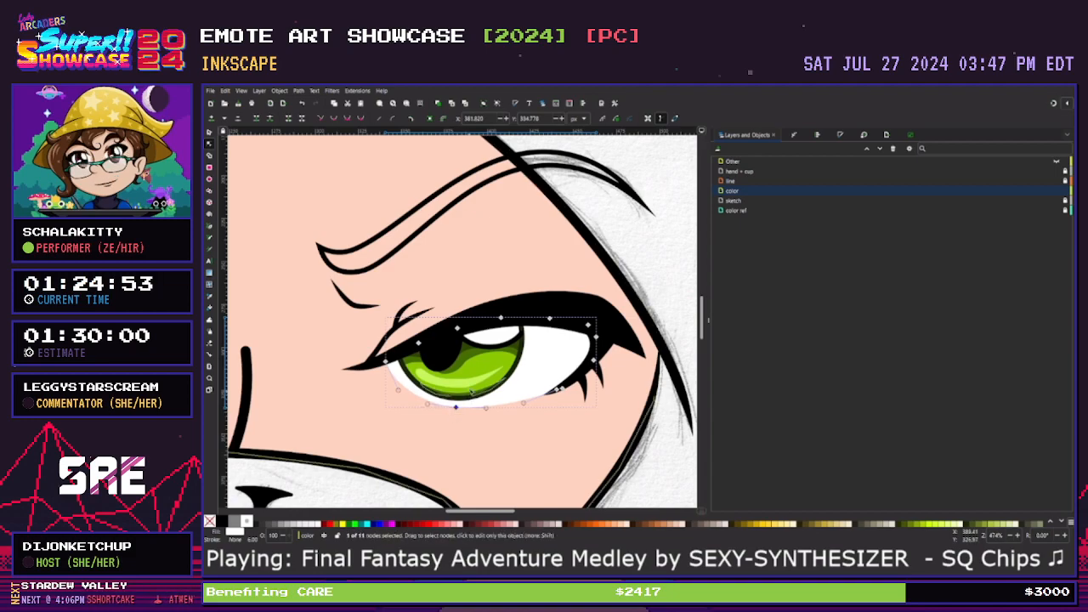
{"action": "left_click", "coordinate": [334, 118]}
{"action": "left_click_drag", "start_coordinate": [427, 406], "coordinate": [424, 407]}
{"action": "left_click", "coordinate": [506, 431]}
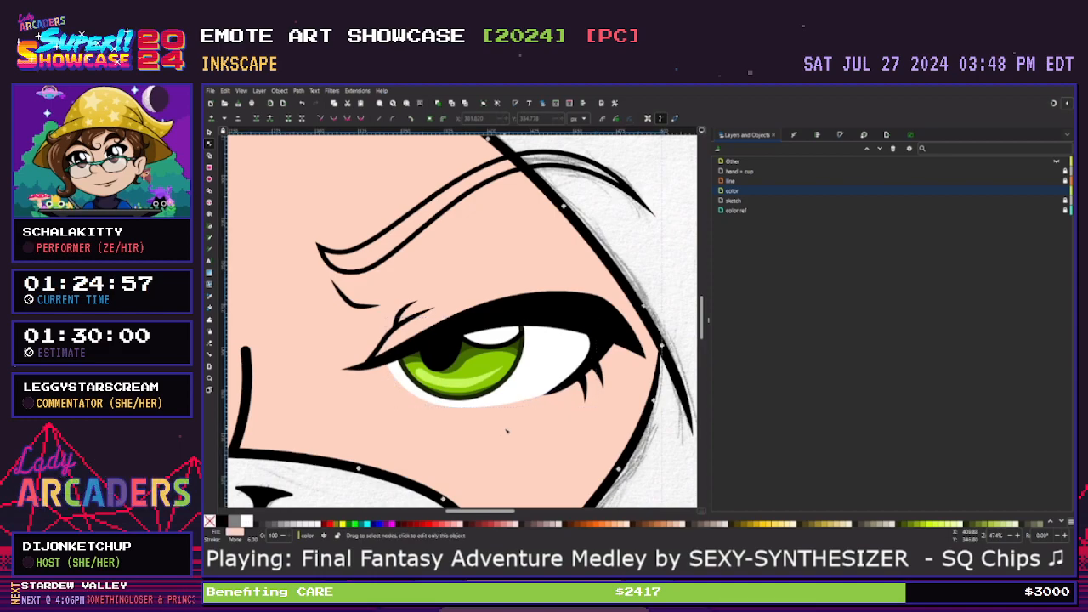
Deselect the artwork with the whole illustration in view and save the document
{"action": "key", "text": "minus"}
{"action": "key", "text": "minus"}
{"action": "key", "text": "minus"}
{"action": "key", "text": "minus"}
{"action": "left_click", "coordinate": [592, 420]}
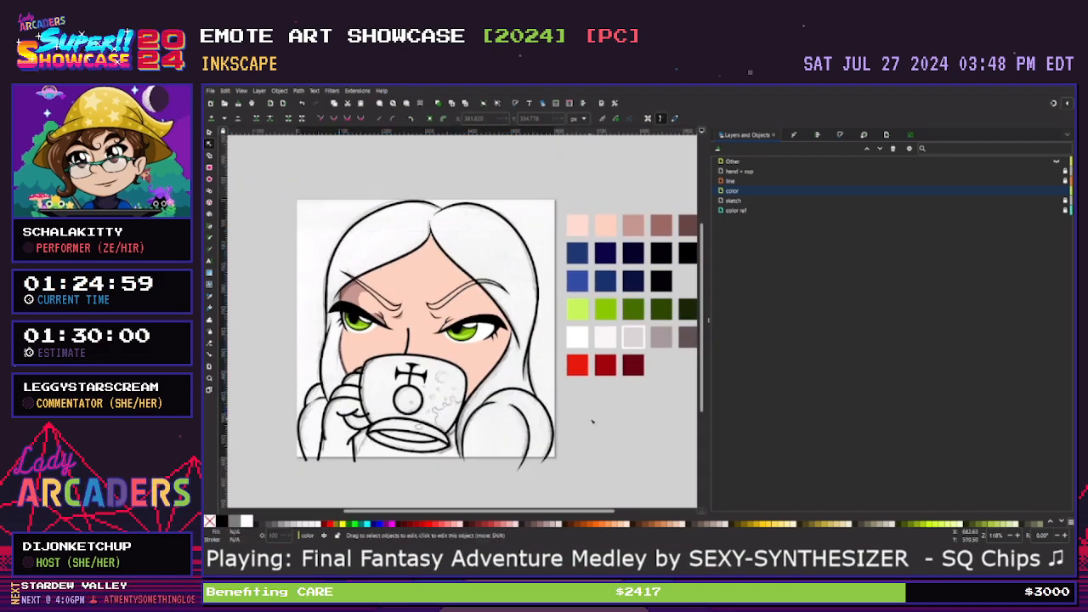
{"action": "left_click_drag", "start_coordinate": [515, 513], "coordinate": [489, 513]}
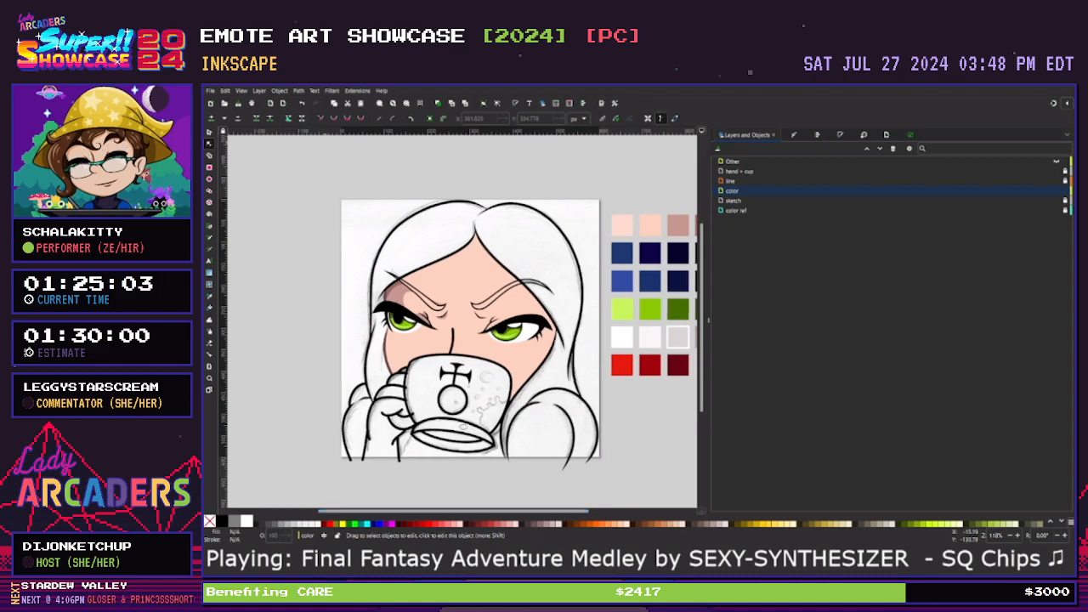
{"action": "key", "text": "ctrl+s"}
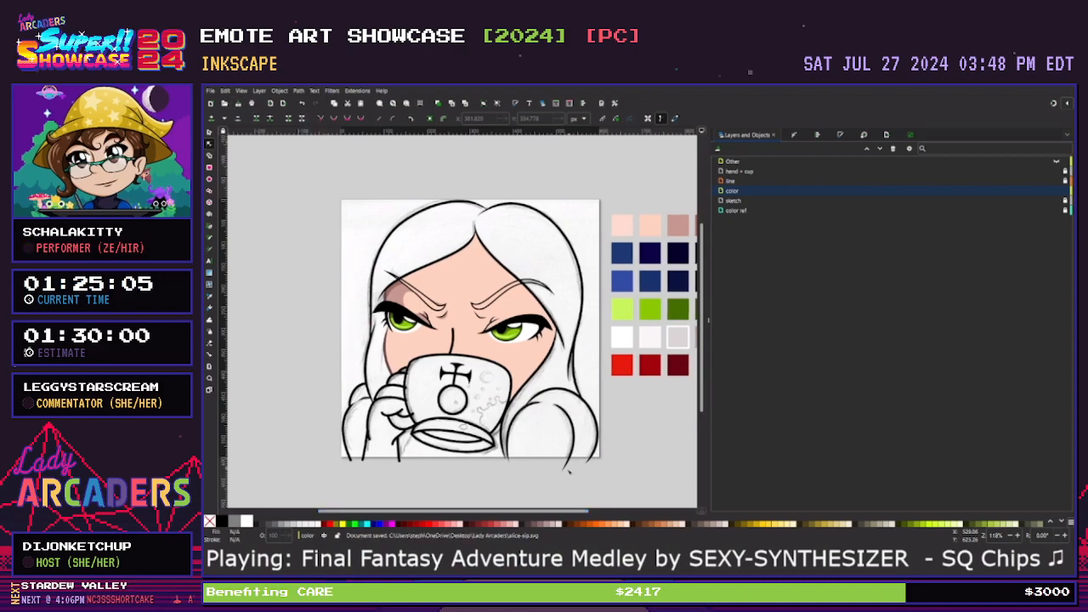
Draw a red circle about 64 px wide on the empty canvas beside the page, converting it from an arc to a whole ellipse
{"action": "scroll", "coordinate": [568, 485], "scroll_direction": "right", "scroll_amount": 2}
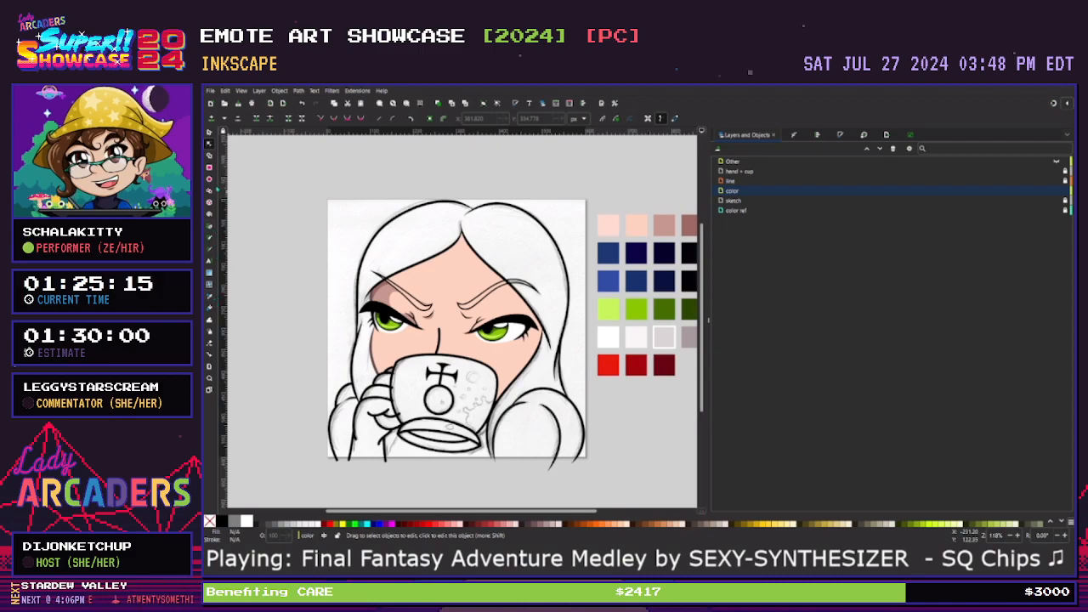
{"action": "left_click", "coordinate": [210, 180]}
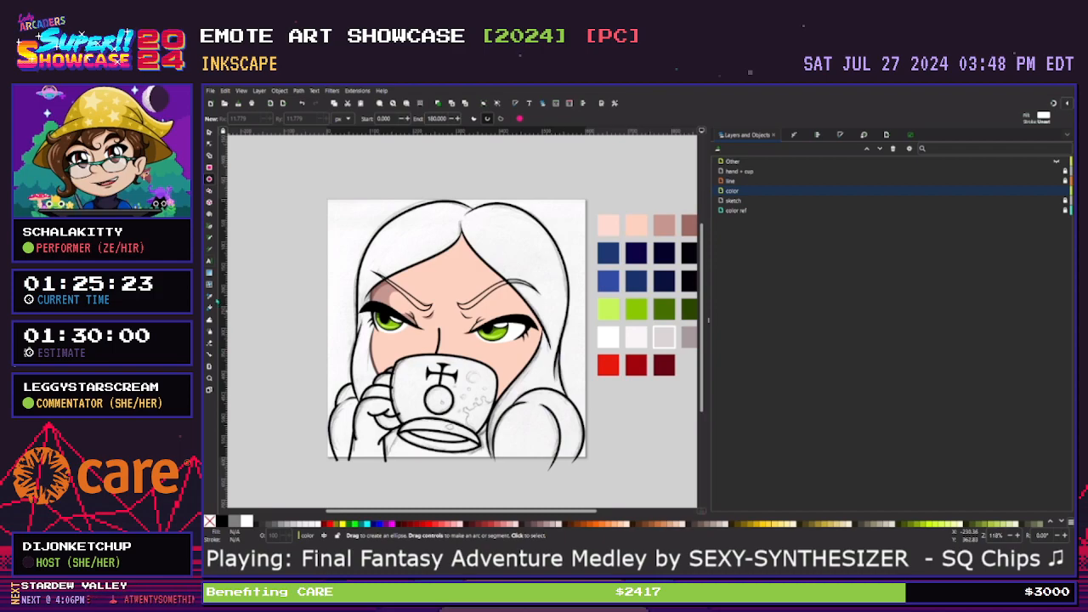
{"action": "key", "text": "d"}
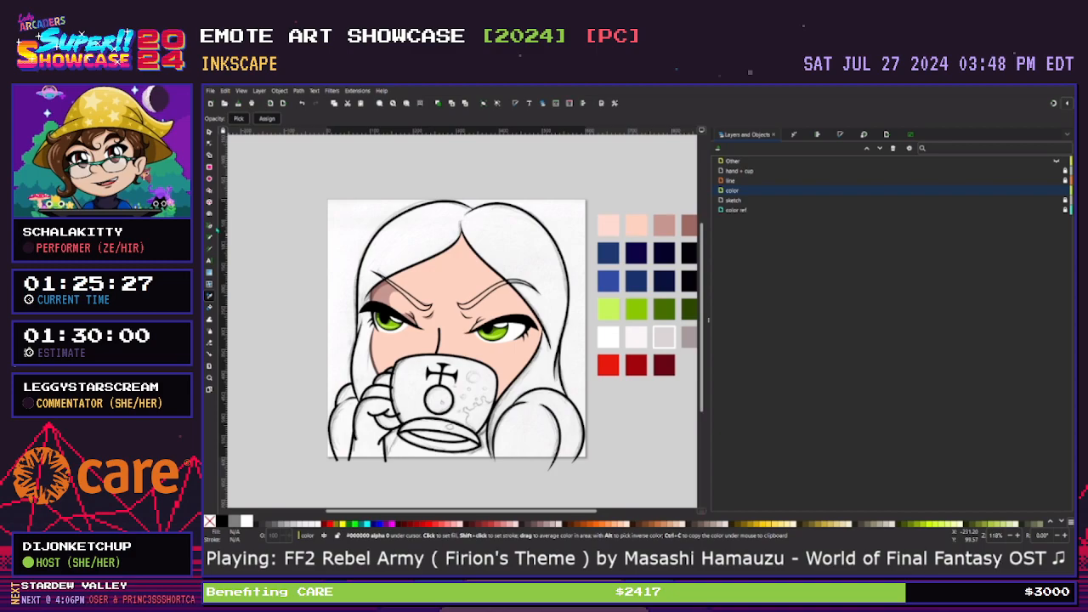
{"action": "key", "text": "e"}
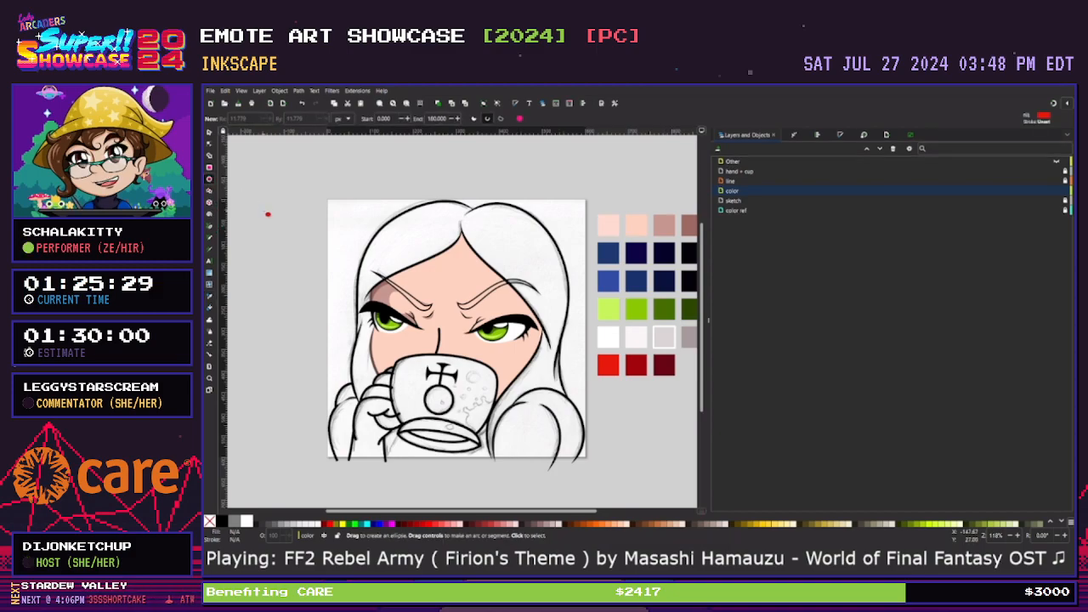
{"action": "left_click_drag", "start_coordinate": [270, 225], "coordinate": [283, 239]}
{"action": "key", "text": "s"}
{"action": "key", "text": "e"}
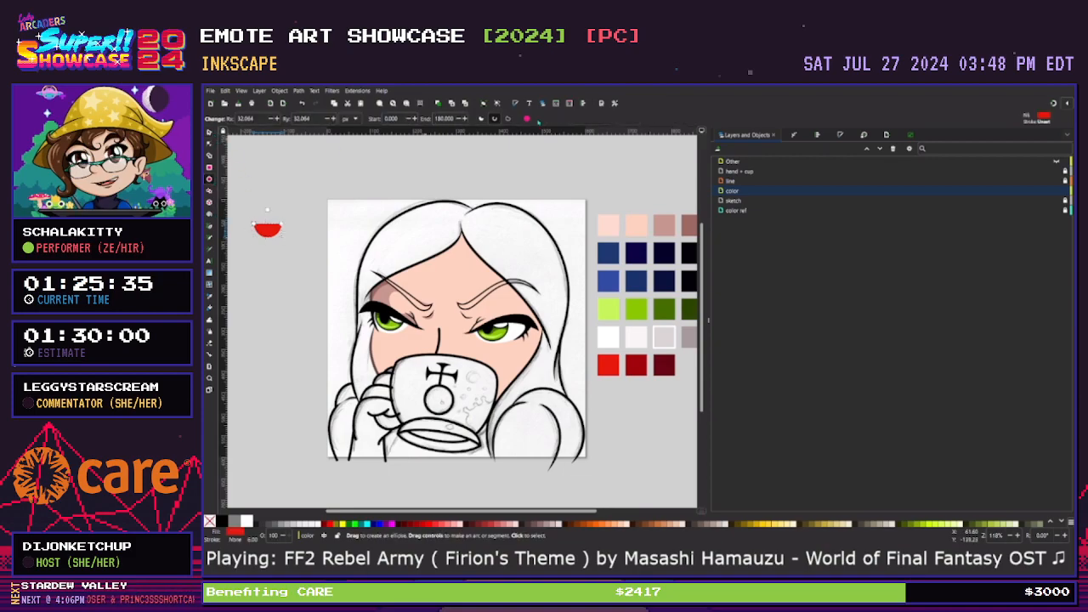
{"action": "left_click", "coordinate": [527, 119]}
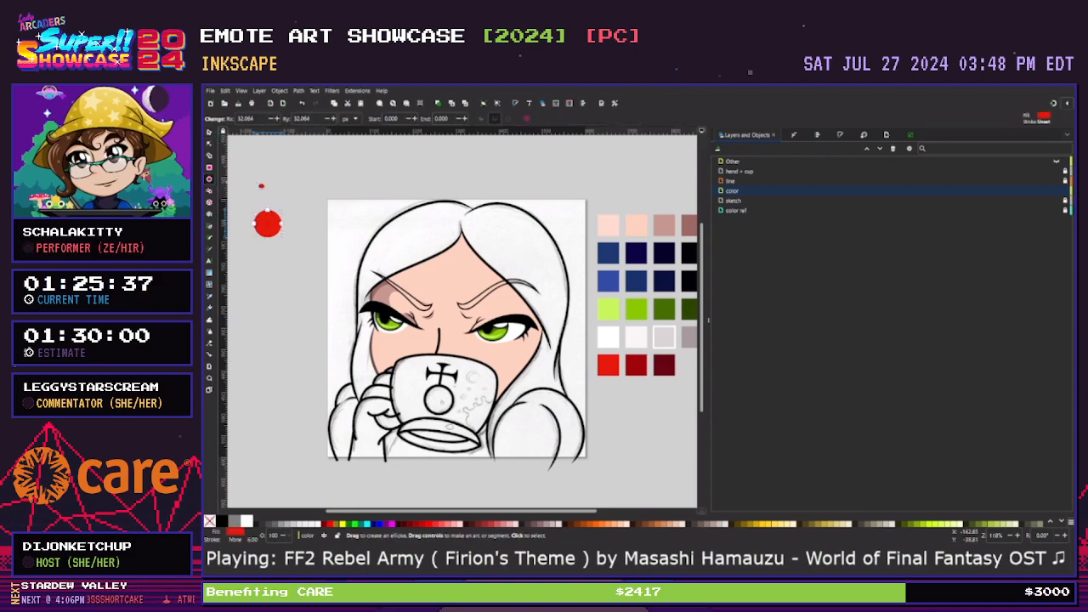
Scale the red circle down around its centre to about 32 px wide and save the document
{"action": "key", "text": "s"}
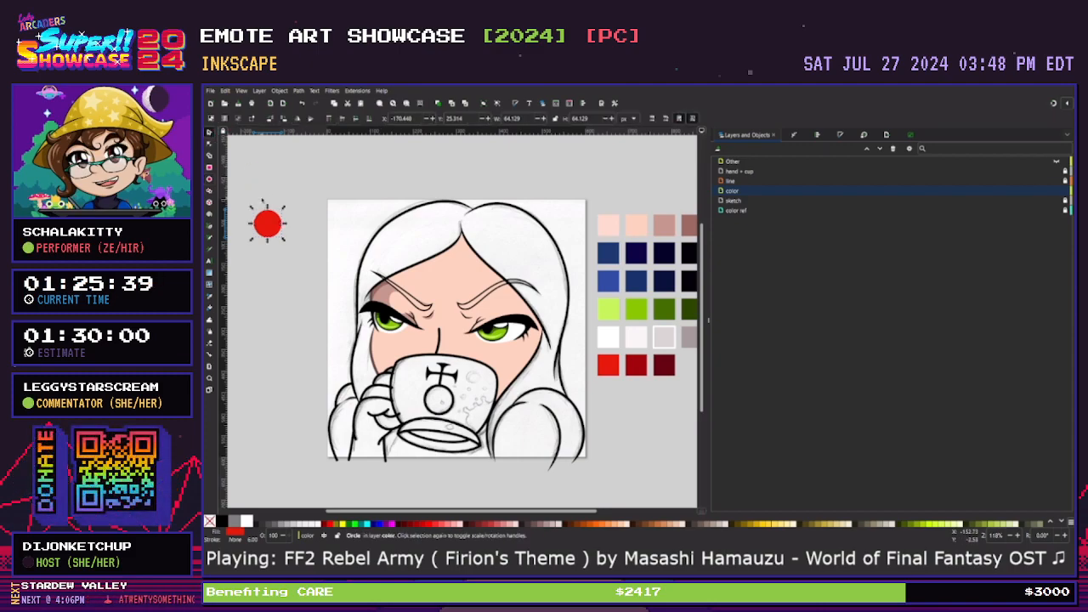
{"action": "left_click_drag", "start_coordinate": [252, 208], "coordinate": [260, 216]}
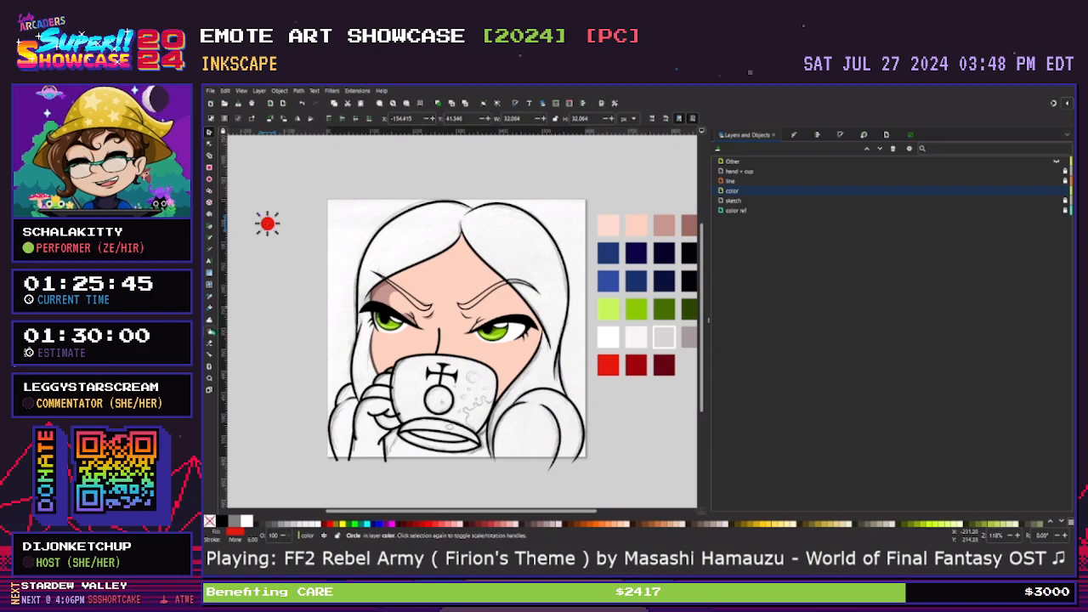
{"action": "key", "text": "ctrl+s"}
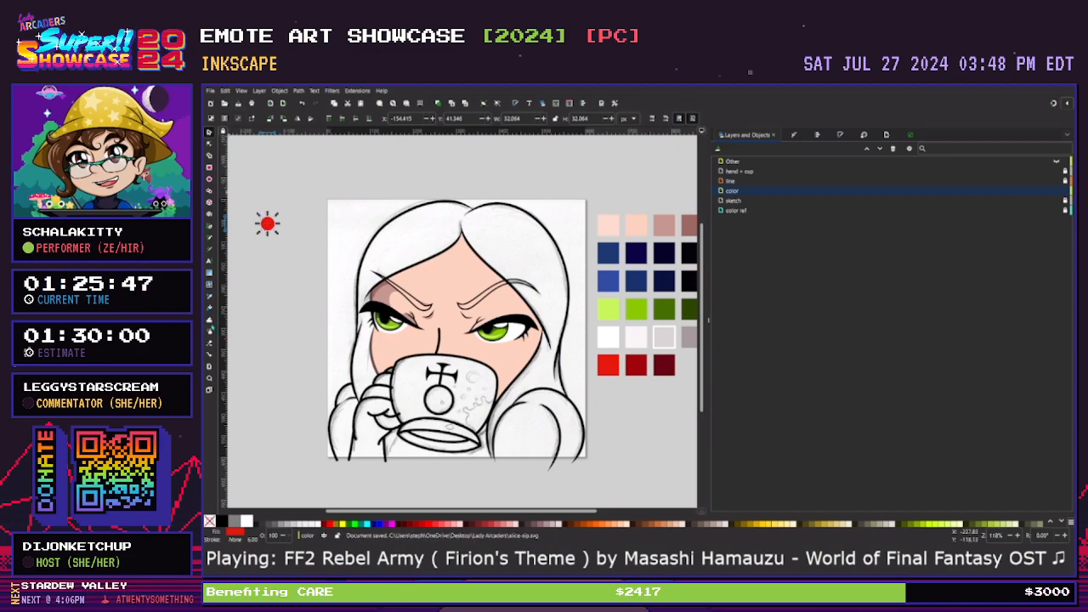
Activate the Spray tool for the red circle and set its Scale to 10
{"action": "left_click", "coordinate": [210, 333]}
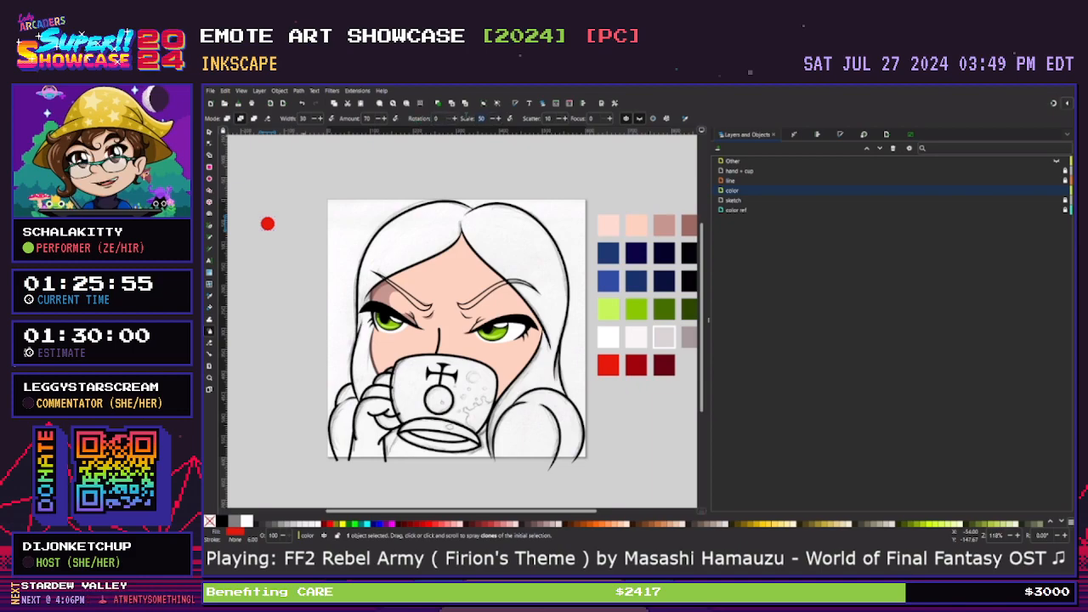
{"action": "type", "text": "10"}
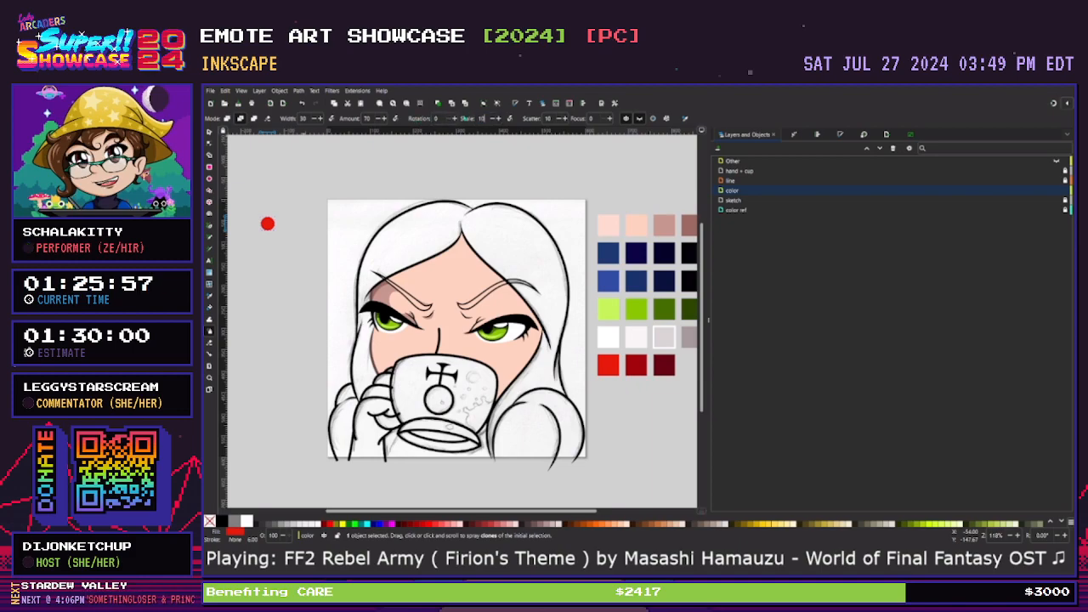
{"action": "left_click", "coordinate": [801, 194]}
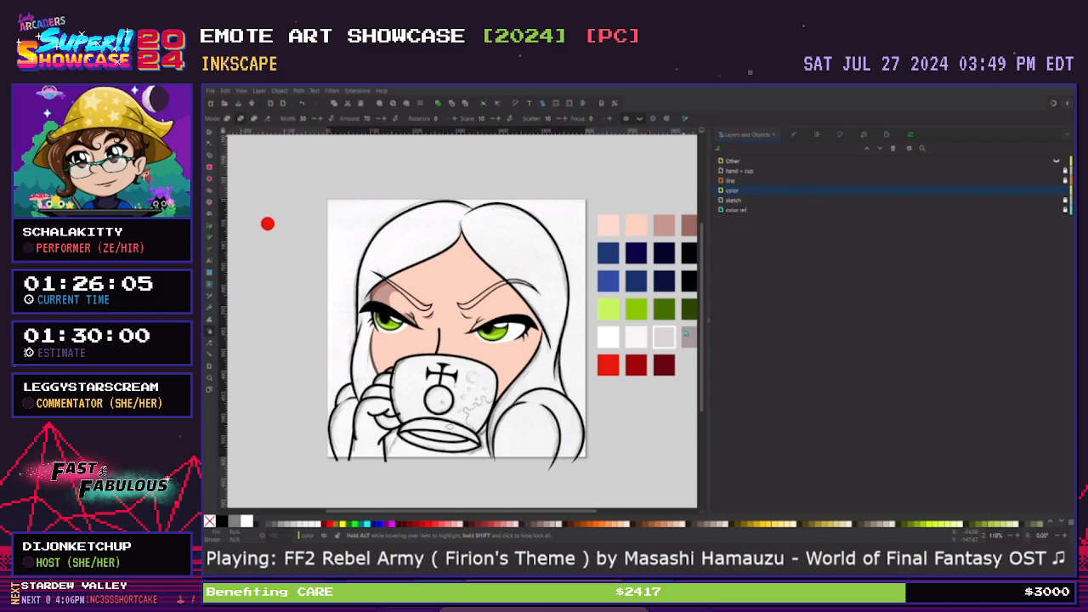
Add a layer named BLOOD above the color layer, and try a spray stroke on the cup
{"action": "key", "text": "Return"}
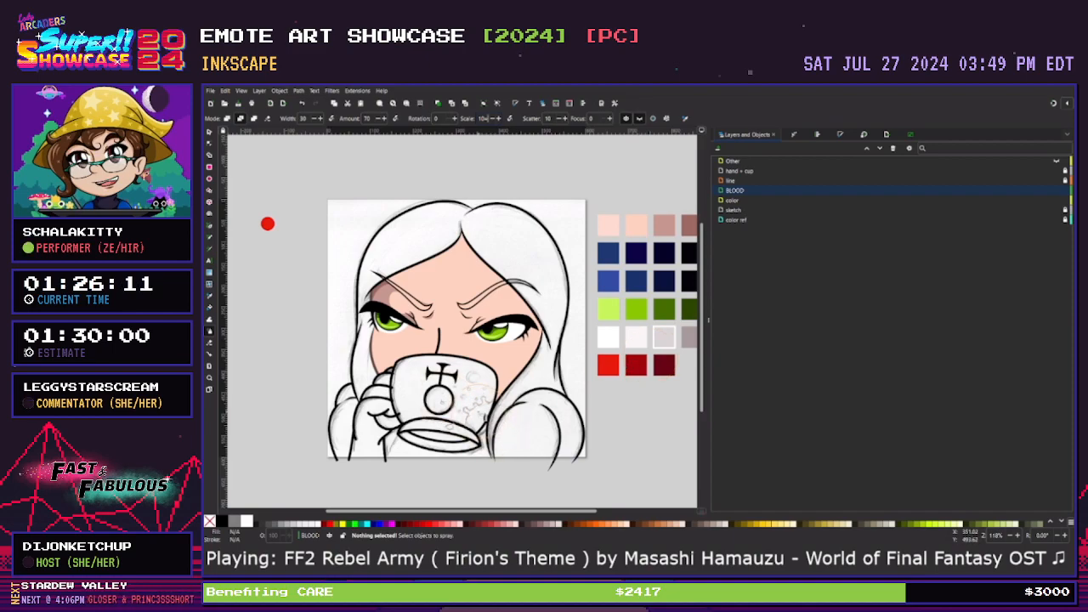
{"action": "mouse_move", "coordinate": [474, 409]}
{"action": "left_mouse_down"}
{"action": "mouse_move", "coordinate": [483, 404]}
{"action": "mouse_move", "coordinate": [482, 415]}
{"action": "left_mouse_up"}
{"action": "key", "text": "ctrl+z"}
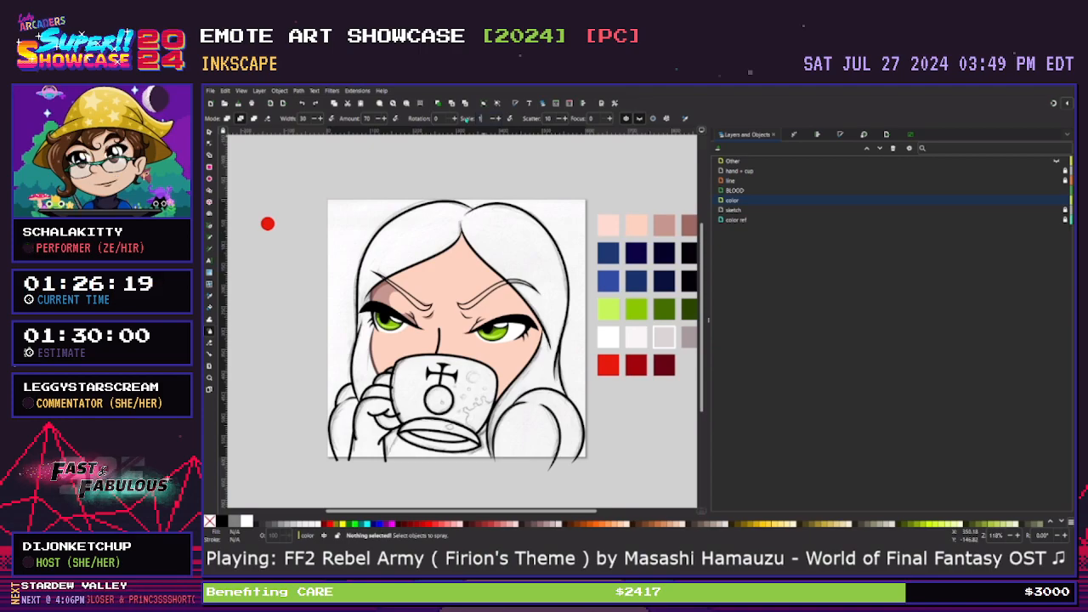
Set the spray's Scale to 0 and Scatter to 20, and try spraying the red circle over the cup's lower right side
{"action": "key", "text": "Tab"}
{"action": "mouse_move", "coordinate": [481, 420]}
{"action": "left_mouse_down"}
{"action": "mouse_move", "coordinate": [481, 406]}
{"action": "mouse_move", "coordinate": [465, 416]}
{"action": "mouse_move", "coordinate": [486, 395]}
{"action": "left_mouse_up"}
{"action": "key", "text": "ctrl+z"}
{"action": "key", "text": "ctrl+z"}
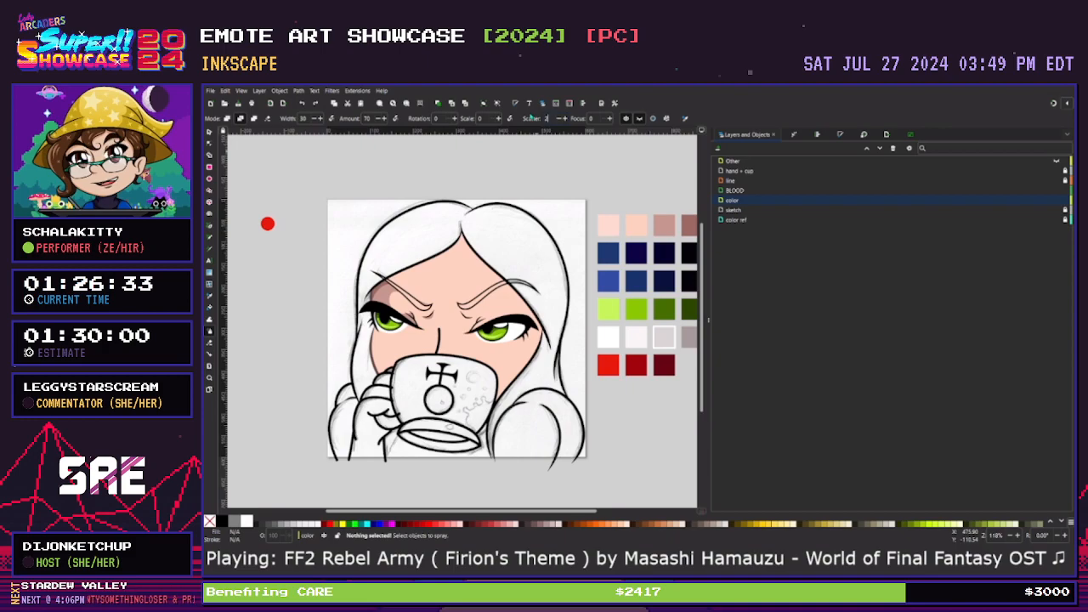
{"action": "mouse_move", "coordinate": [472, 423]}
{"action": "left_mouse_down"}
{"action": "mouse_move", "coordinate": [483, 404]}
{"action": "mouse_move", "coordinate": [510, 440]}
{"action": "left_mouse_up"}
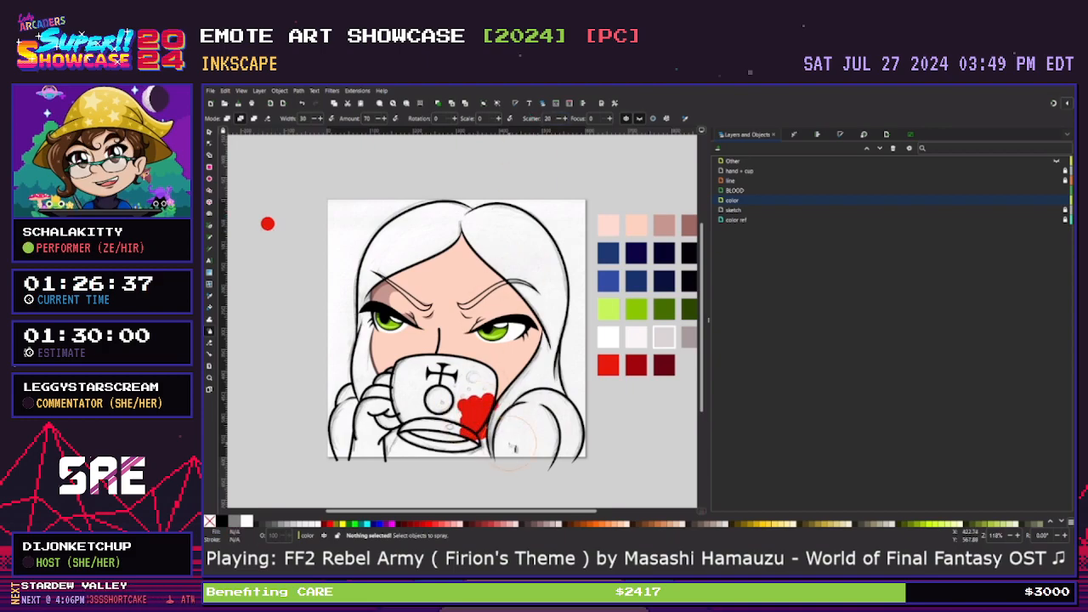
{"action": "key", "text": "ctrl+z"}
Scale the red circle beside the page down around its centre to about 12 px wide
{"action": "left_click", "coordinate": [209, 132]}
{"action": "left_click", "coordinate": [267, 222]}
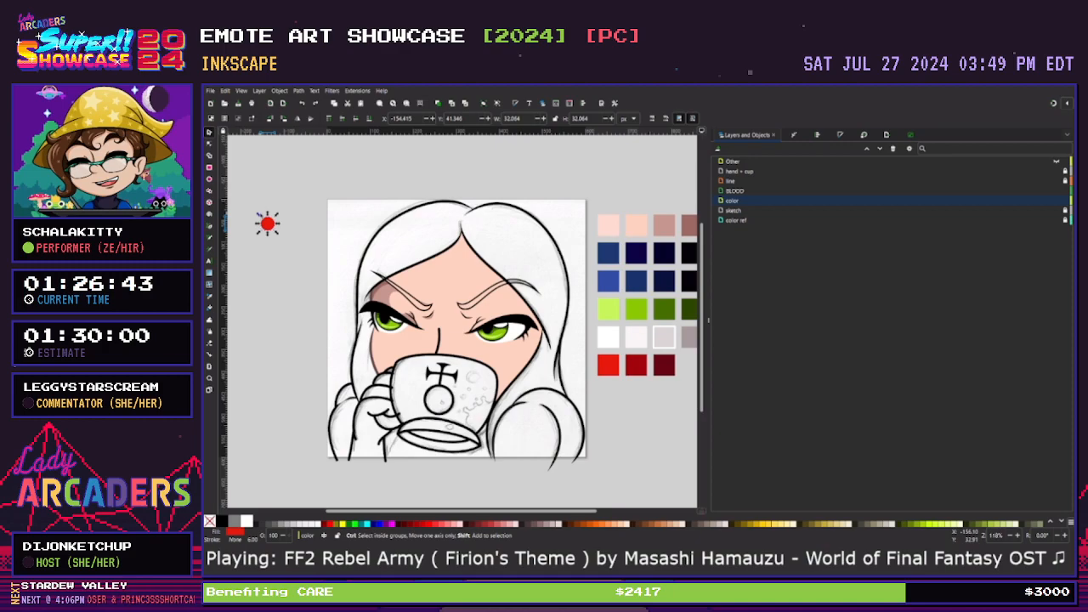
{"action": "left_click_drag", "start_coordinate": [260, 215], "coordinate": [267, 222]}
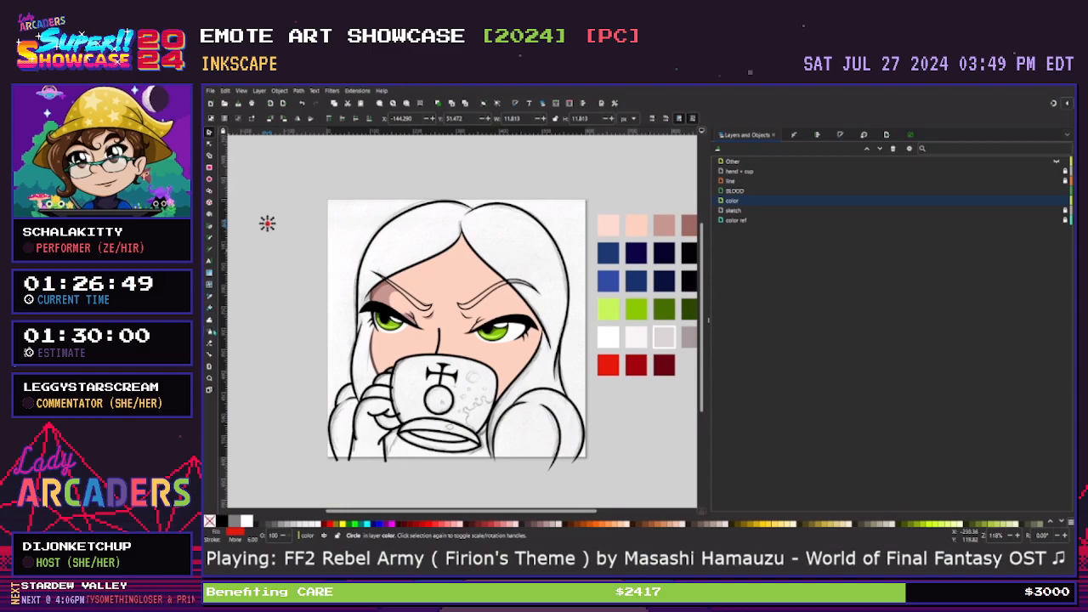
Spray clones of the small red circle over the cup's lower right side with Scale 100 and Scatter 20
{"action": "key", "text": "a"}
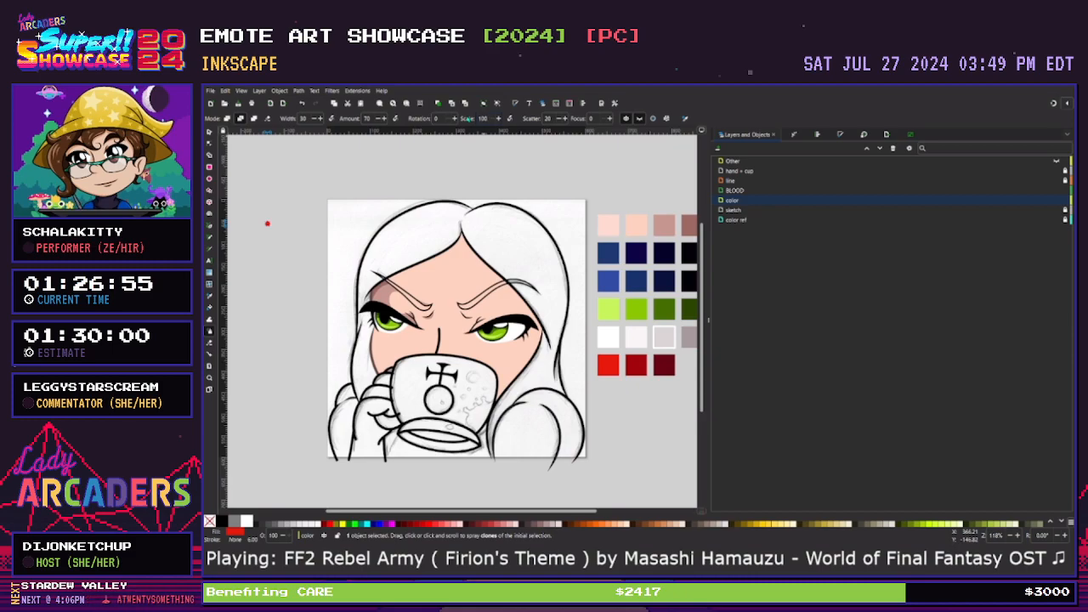
{"action": "mouse_move", "coordinate": [484, 404]}
{"action": "left_mouse_down"}
{"action": "mouse_move", "coordinate": [464, 423]}
{"action": "mouse_move", "coordinate": [478, 419]}
{"action": "left_mouse_up"}
{"action": "key", "text": "Escape"}
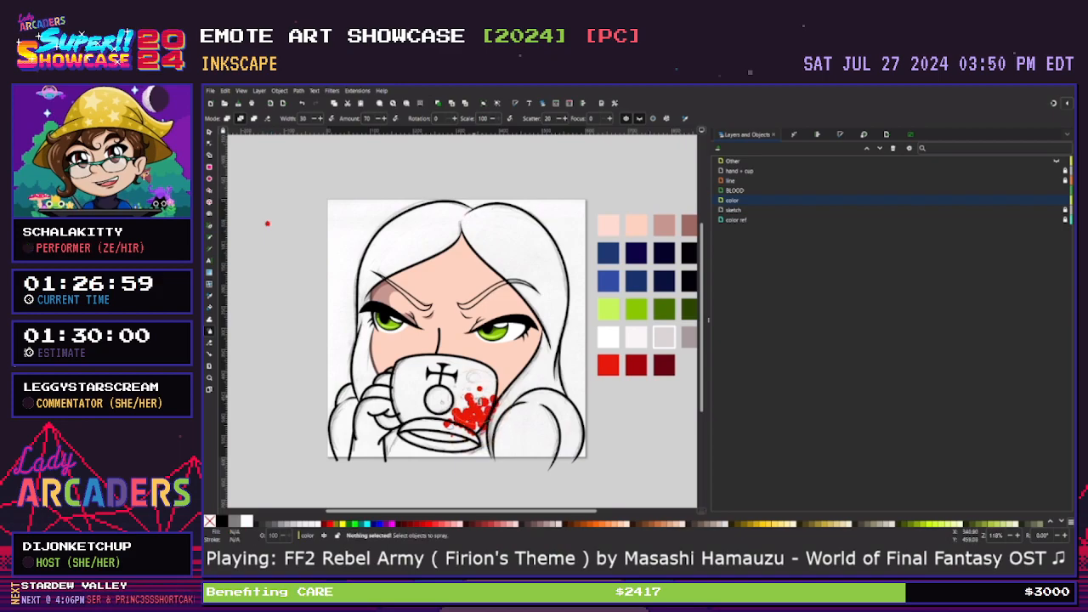
Move loose red dots at the splatter's lower and upper left edges into the main splatter to fill its gaps
{"action": "left_click", "coordinate": [209, 133]}
{"action": "left_click", "coordinate": [267, 224]}
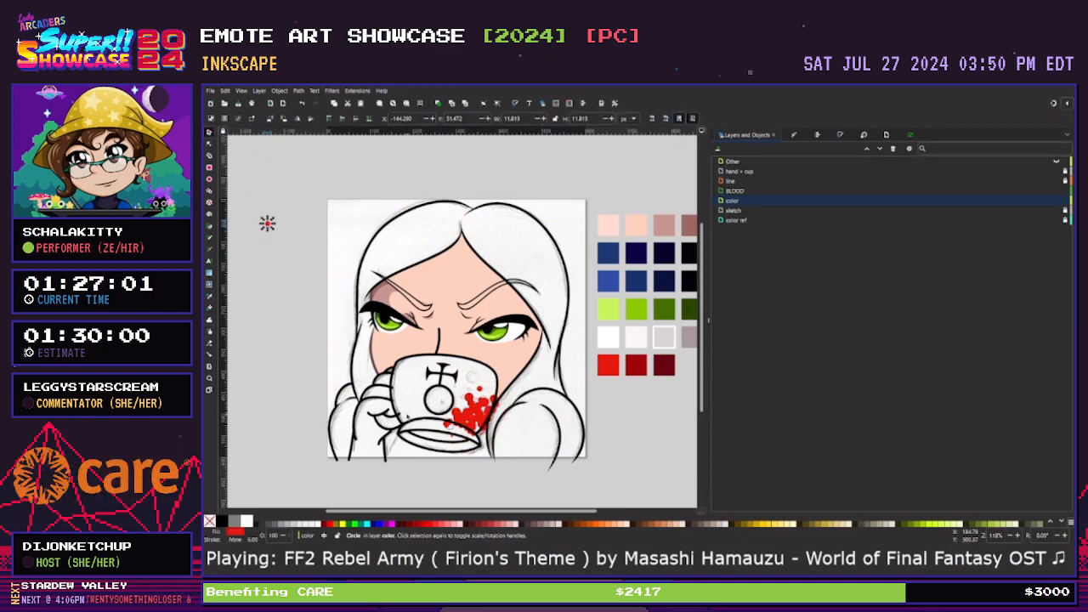
{"action": "left_click", "coordinate": [296, 177]}
{"action": "key", "text": "plus"}
{"action": "key", "text": "plus"}
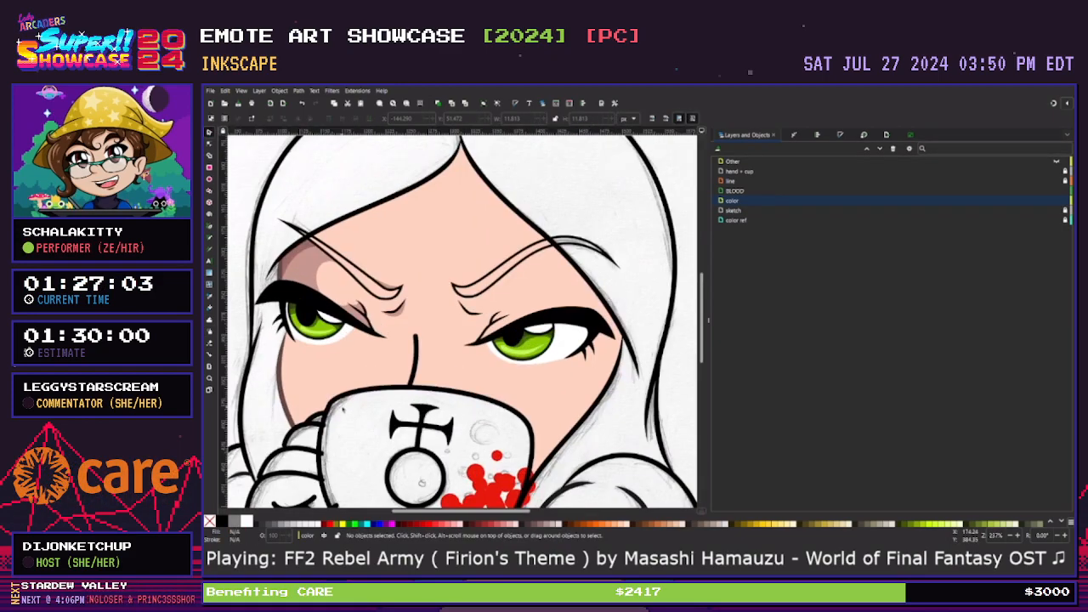
{"action": "scroll", "coordinate": [462, 408], "scroll_direction": "down", "scroll_amount": 4}
{"action": "key", "text": "plus"}
{"action": "scroll", "coordinate": [461, 322], "scroll_direction": "down", "scroll_amount": 2}
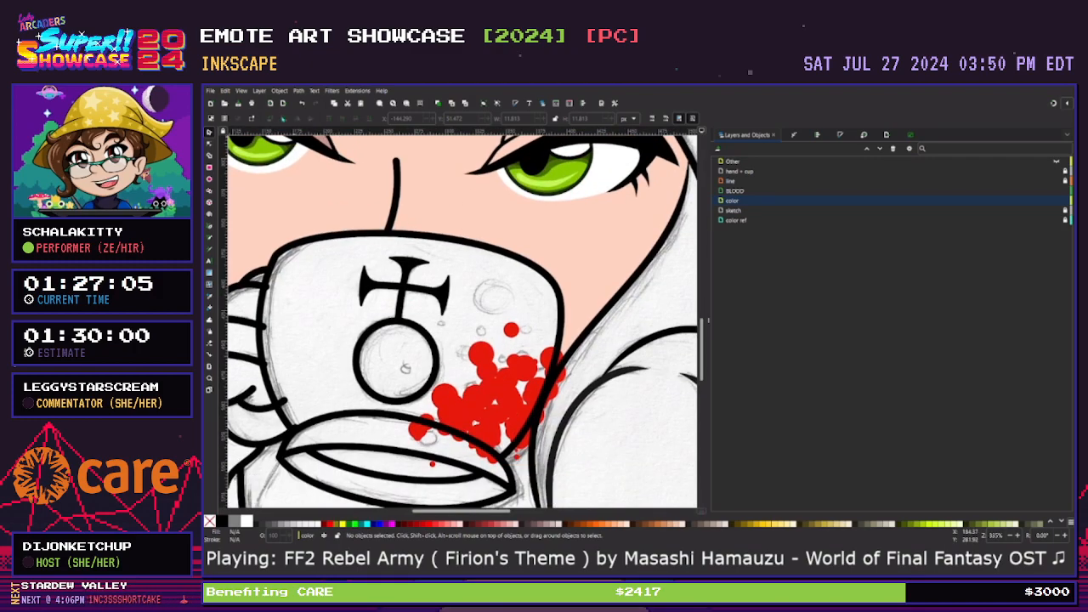
{"action": "left_click", "coordinate": [501, 458]}
{"action": "left_click_drag", "start_coordinate": [502, 460], "coordinate": [505, 442]}
{"action": "mouse_move", "coordinate": [480, 402]}
{"action": "left_mouse_down"}
{"action": "mouse_move", "coordinate": [492, 410]}
{"action": "mouse_move", "coordinate": [471, 397]}
{"action": "mouse_move", "coordinate": [490, 402]}
{"action": "left_mouse_up"}
{"action": "left_click", "coordinate": [471, 388]}
{"action": "left_click", "coordinate": [478, 390]}
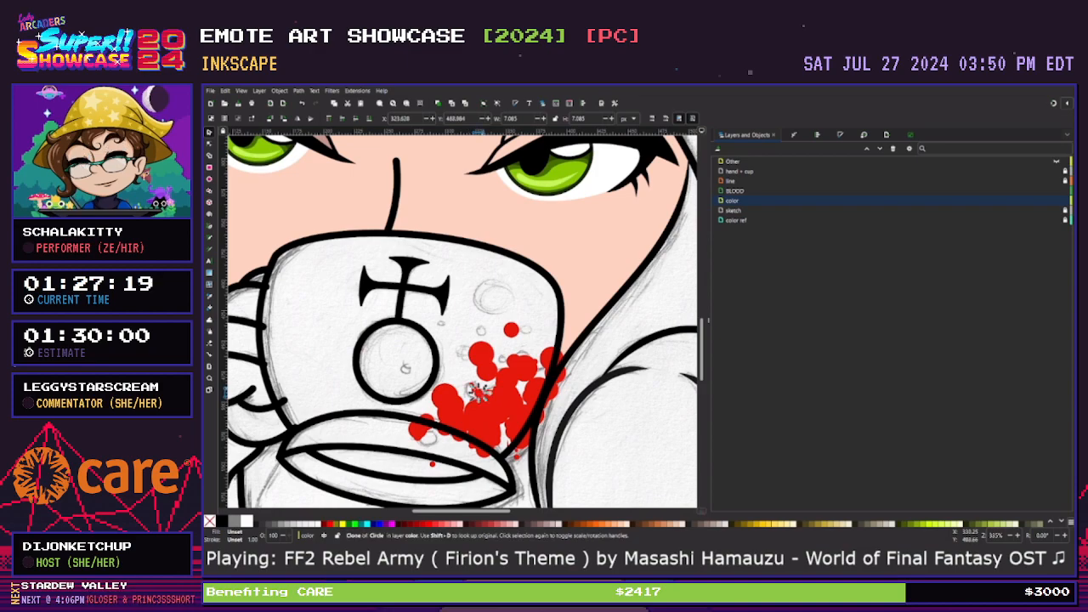
{"action": "mouse_move", "coordinate": [487, 366]}
{"action": "left_mouse_down"}
{"action": "mouse_move", "coordinate": [485, 407]}
{"action": "mouse_move", "coordinate": [474, 406]}
{"action": "mouse_move", "coordinate": [474, 392]}
{"action": "left_mouse_up"}
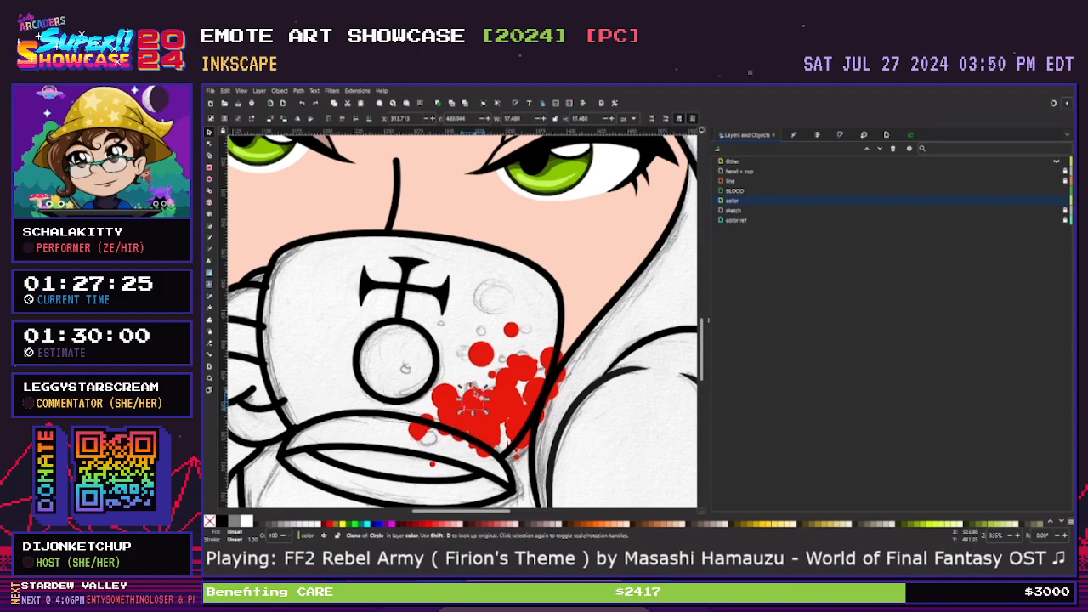
Place single red dots on the sketched droplets above the splatter, a large one near the cup's rim and a tiny one inside the ring emblem
{"action": "left_click", "coordinate": [475, 397]}
{"action": "left_click_drag", "start_coordinate": [475, 397], "coordinate": [464, 355]}
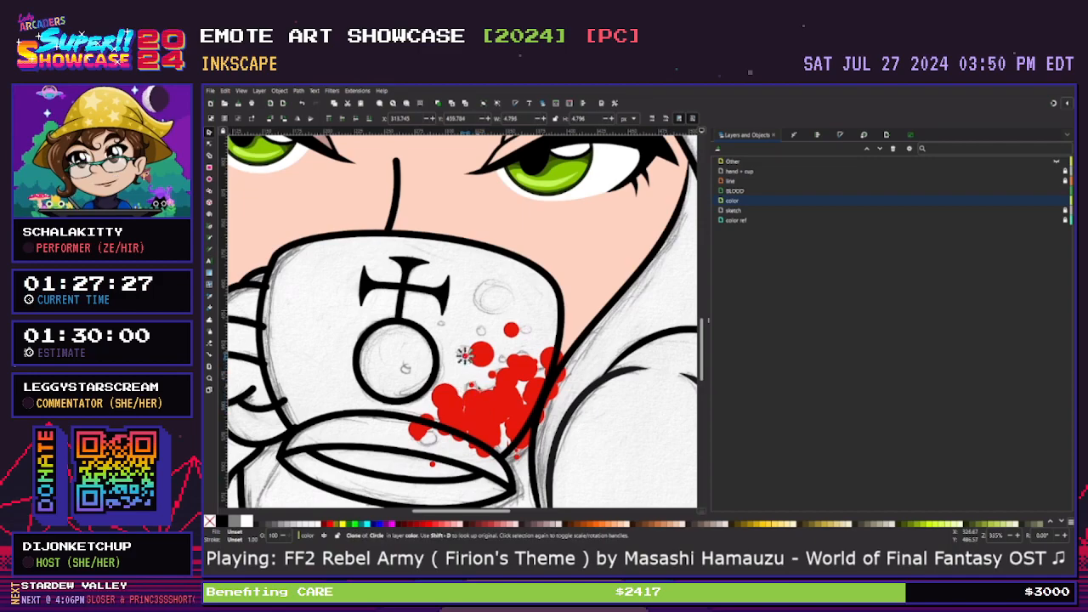
{"action": "left_click", "coordinate": [501, 358]}
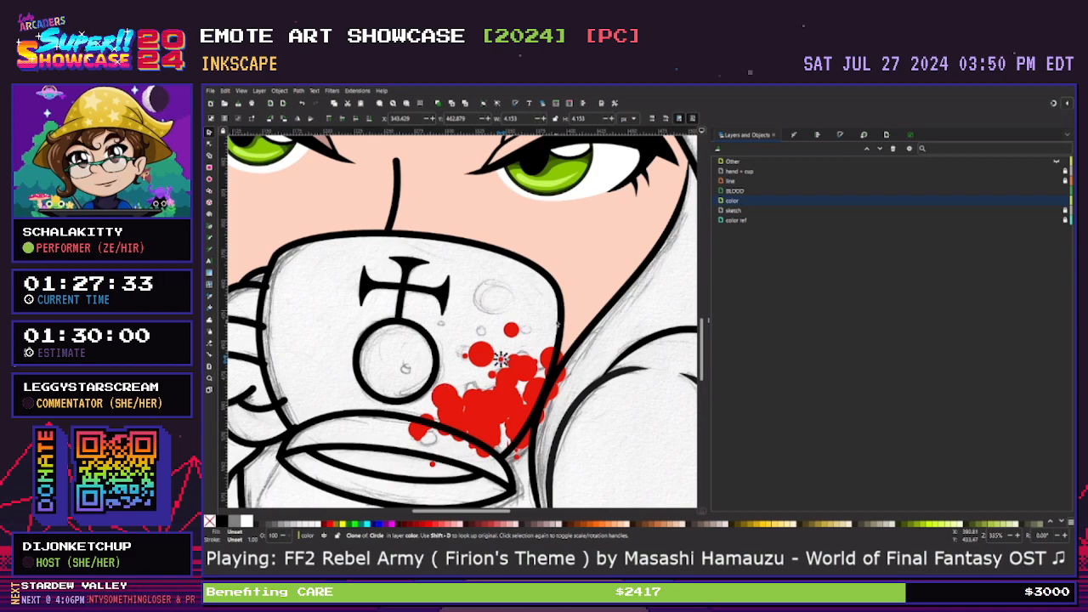
{"action": "left_click_drag", "start_coordinate": [482, 356], "coordinate": [491, 295]}
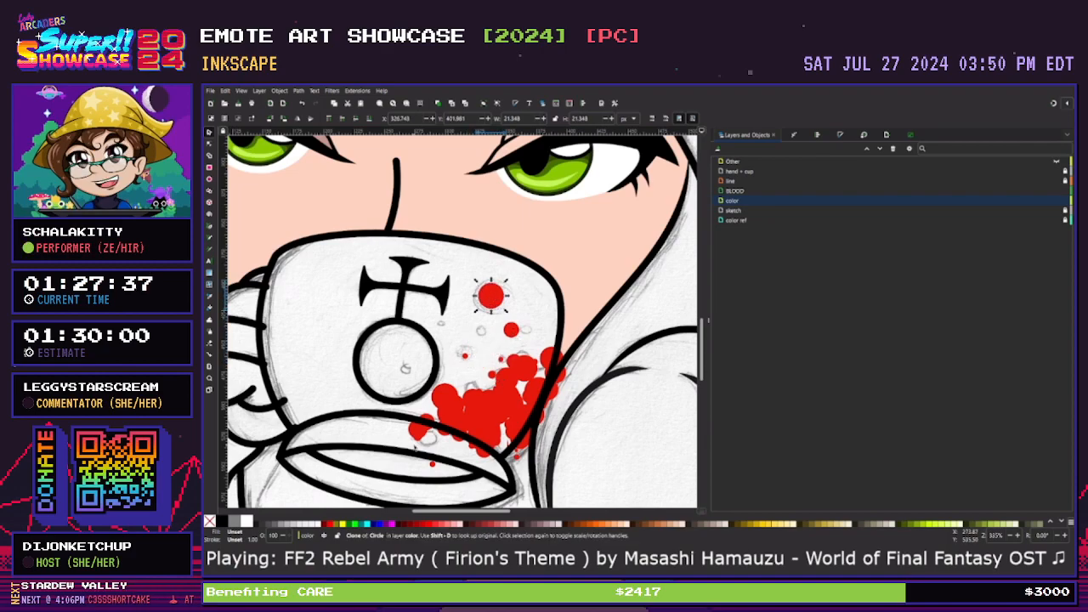
{"action": "left_click_drag", "start_coordinate": [433, 465], "coordinate": [407, 371]}
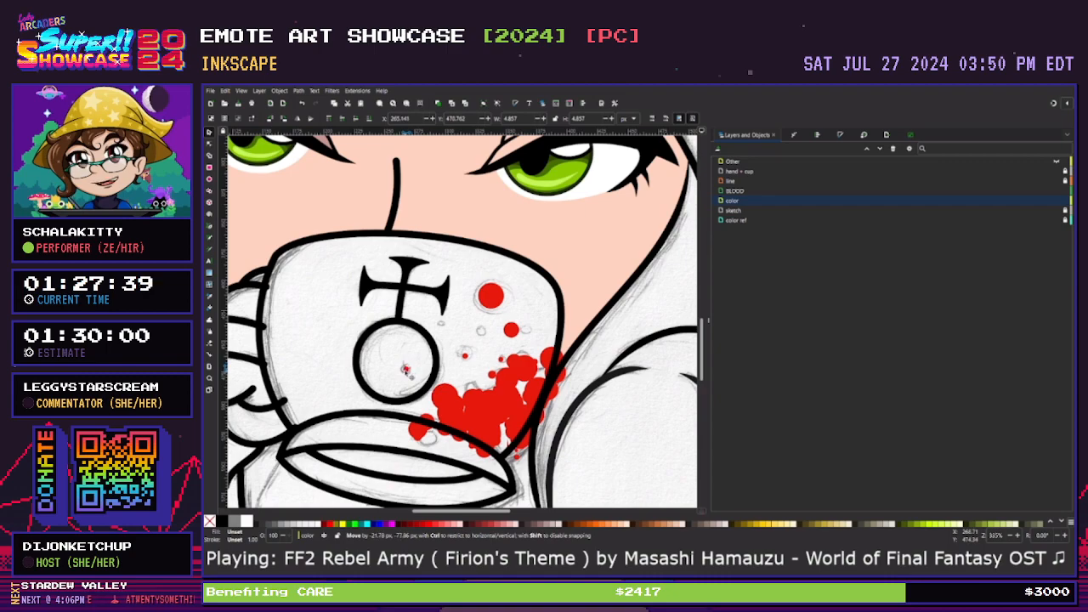
Spread more red dots over the sketched droplets between the ring emblem and the cup's right edge, with one on the cup's base
{"action": "mouse_move", "coordinate": [422, 436]}
{"action": "left_mouse_down"}
{"action": "mouse_move", "coordinate": [433, 448]}
{"action": "mouse_move", "coordinate": [425, 422]}
{"action": "mouse_move", "coordinate": [448, 341]}
{"action": "mouse_move", "coordinate": [480, 330]}
{"action": "left_mouse_up"}
{"action": "left_click_drag", "start_coordinate": [428, 425], "coordinate": [468, 358]}
{"action": "left_click", "coordinate": [466, 357]}
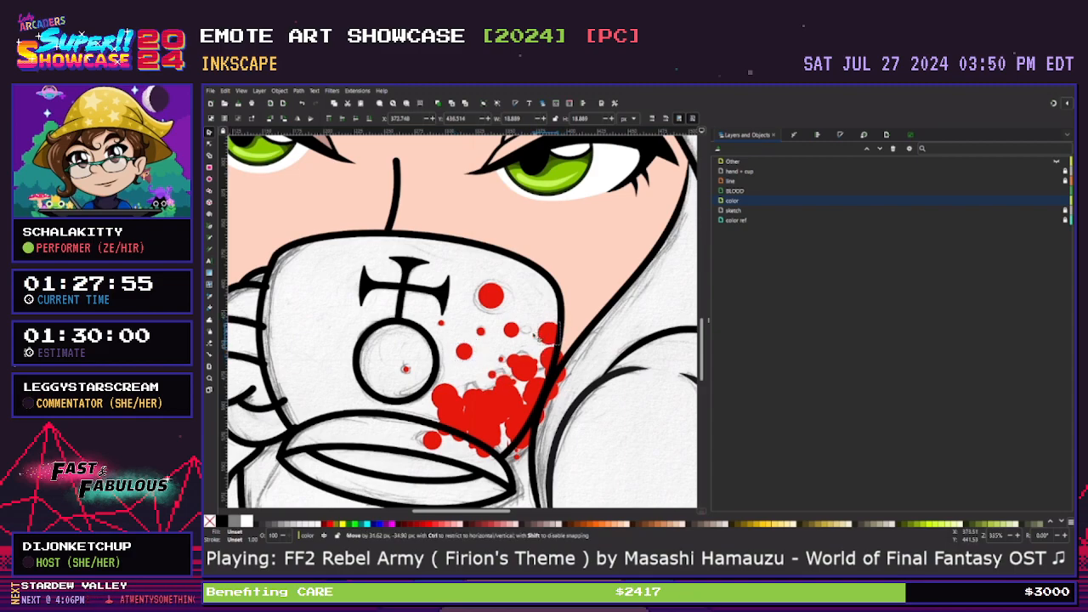
{"action": "mouse_move", "coordinate": [510, 330]}
{"action": "left_mouse_down"}
{"action": "mouse_move", "coordinate": [527, 326]}
{"action": "mouse_move", "coordinate": [489, 395]}
{"action": "mouse_move", "coordinate": [493, 408]}
{"action": "left_mouse_up"}
{"action": "left_click_drag", "start_coordinate": [432, 443], "coordinate": [426, 441]}
{"action": "left_click", "coordinate": [522, 432]}
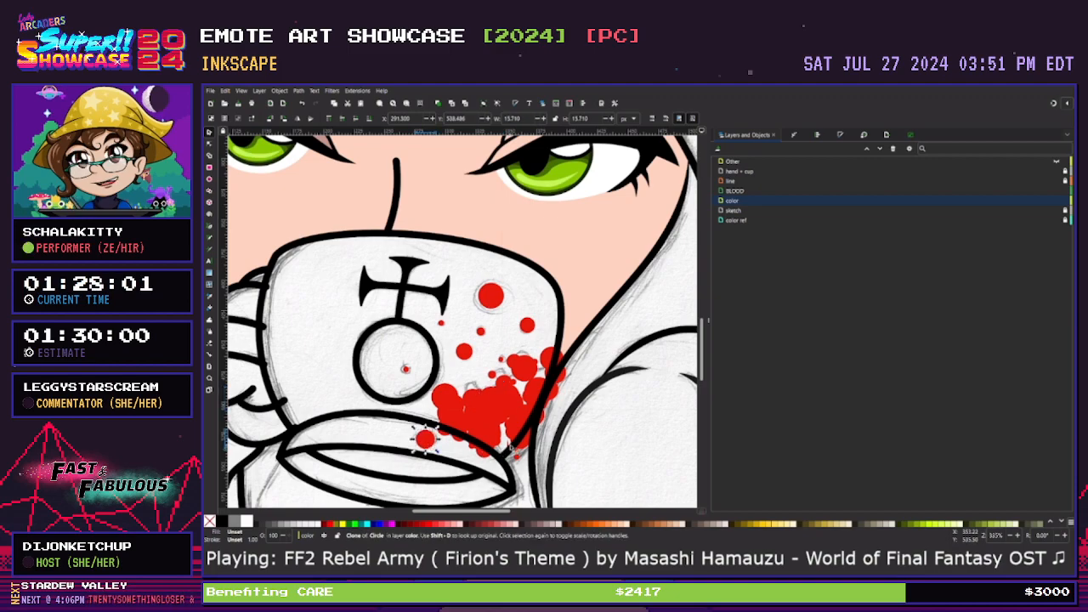
Move small red dots onto the remaining sketched droplets just above the main splatter
{"action": "scroll", "coordinate": [510, 435], "scroll_direction": "up", "scroll_amount": 1}
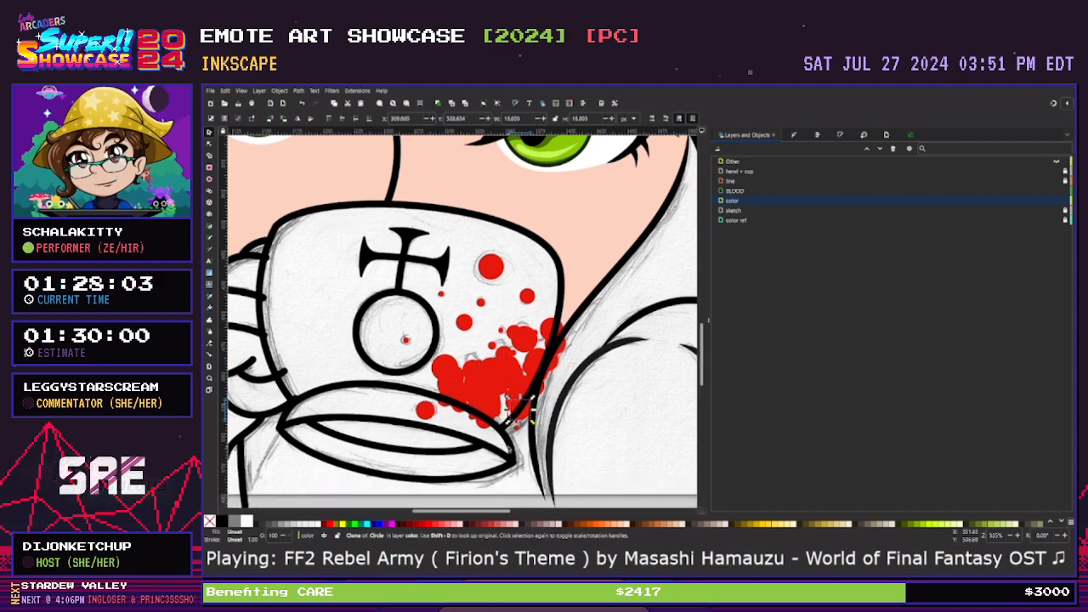
{"action": "left_click", "coordinate": [525, 452]}
{"action": "key", "text": "Escape"}
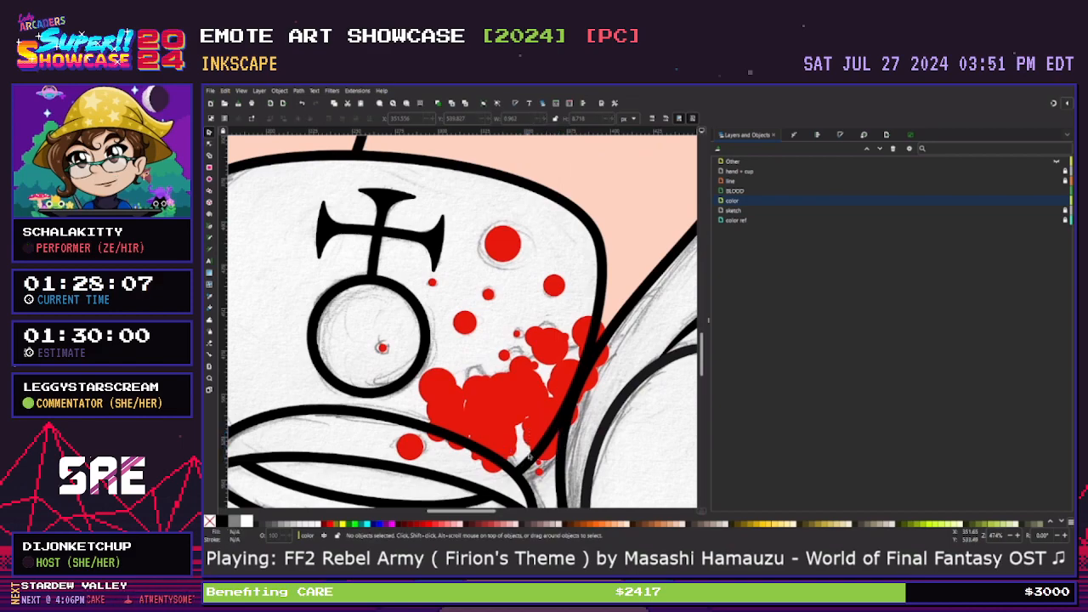
{"action": "left_click", "coordinate": [470, 365]}
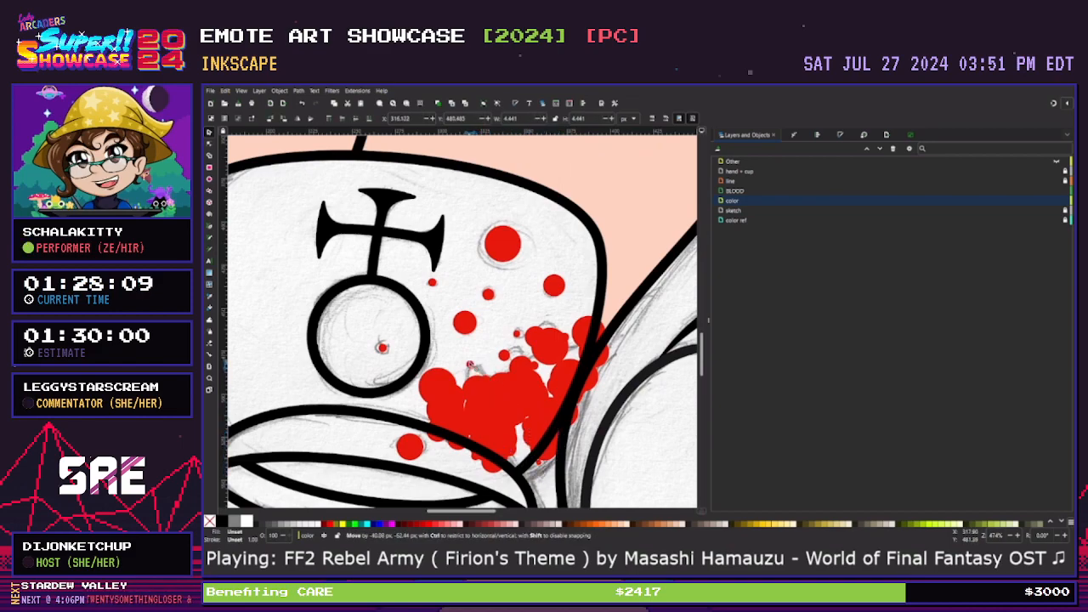
{"action": "left_click", "coordinate": [542, 315]}
{"action": "left_click", "coordinate": [544, 334]}
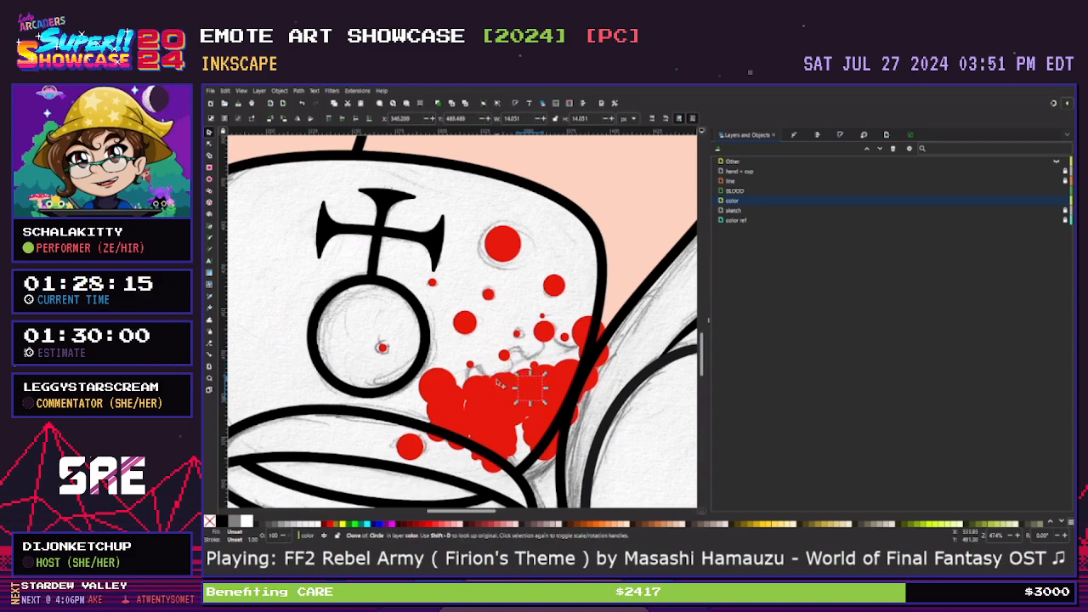
Move large dots from the splatter's upper and left edges inward to close its gaps and follow the sketched shape
{"action": "left_click_drag", "start_coordinate": [520, 367], "coordinate": [516, 436]}
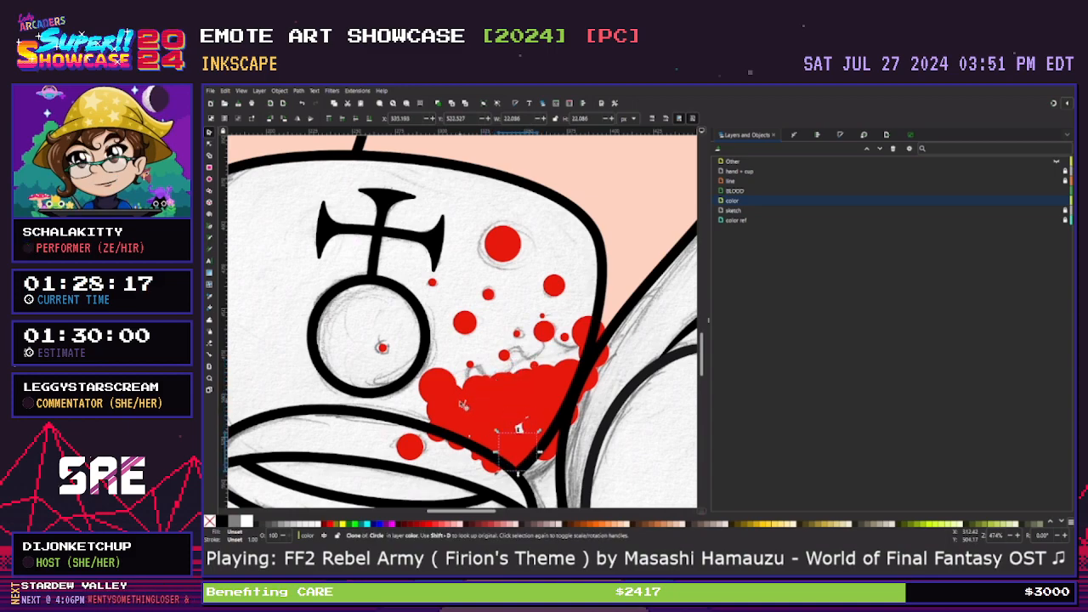
{"action": "left_click_drag", "start_coordinate": [442, 391], "coordinate": [511, 412]}
{"action": "left_click_drag", "start_coordinate": [475, 404], "coordinate": [487, 433]}
{"action": "left_click_drag", "start_coordinate": [588, 338], "coordinate": [585, 366]}
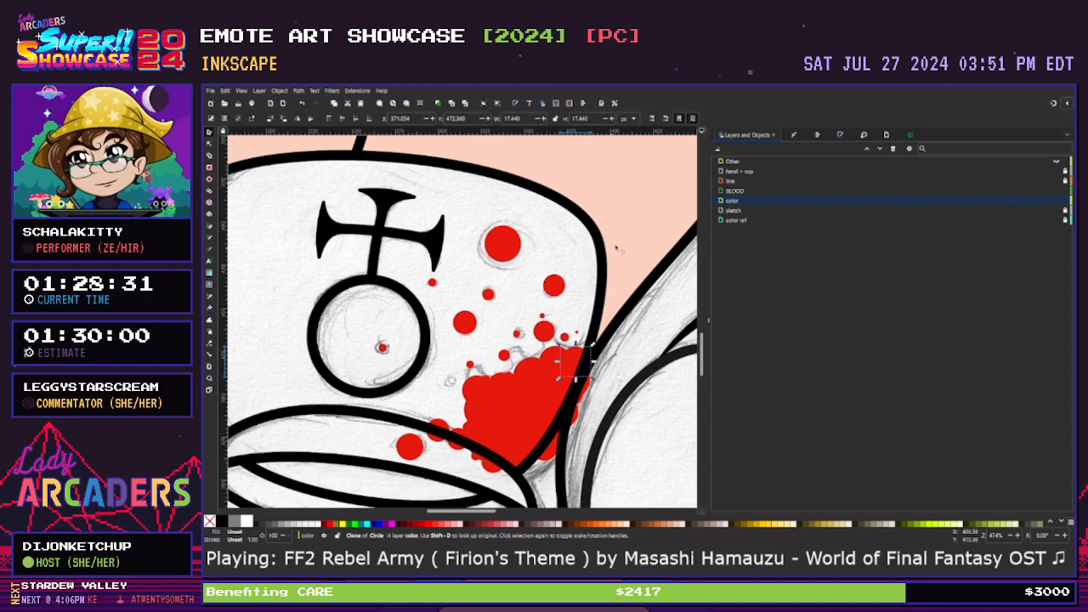
Tuck the splatter's left-edge dots into the sketched outline and place small droplets along its upper left side
{"action": "left_click_drag", "start_coordinate": [467, 389], "coordinate": [492, 432]}
{"action": "left_click_drag", "start_coordinate": [482, 380], "coordinate": [473, 374]}
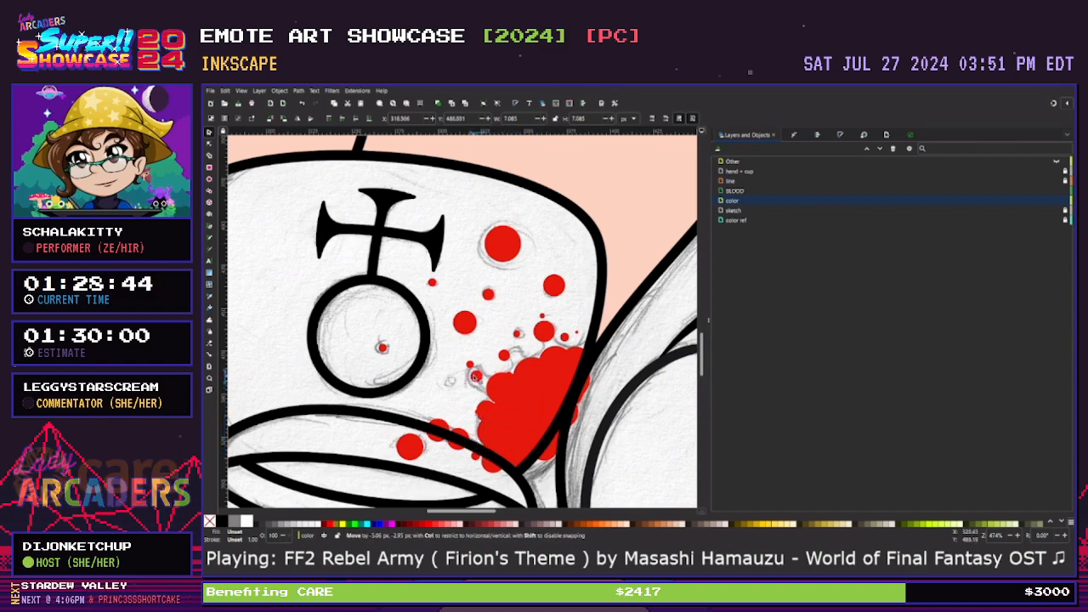
{"action": "left_click", "coordinate": [521, 418]}
{"action": "mouse_move", "coordinate": [462, 435]}
{"action": "left_mouse_down"}
{"action": "mouse_move", "coordinate": [505, 380]}
{"action": "mouse_move", "coordinate": [500, 399]}
{"action": "mouse_move", "coordinate": [508, 391]}
{"action": "left_mouse_up"}
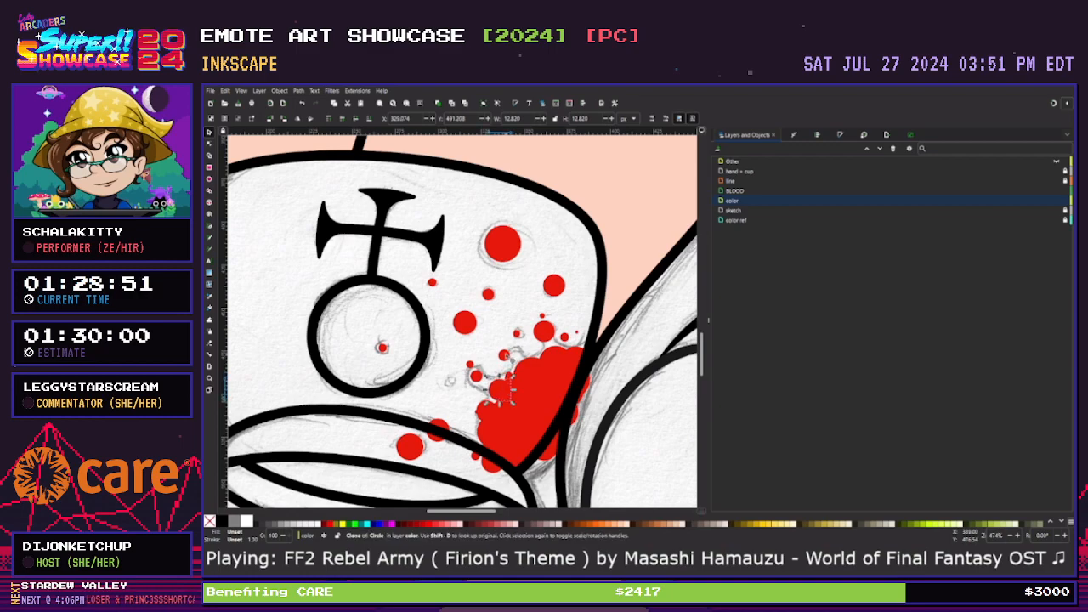
{"action": "left_click", "coordinate": [516, 350]}
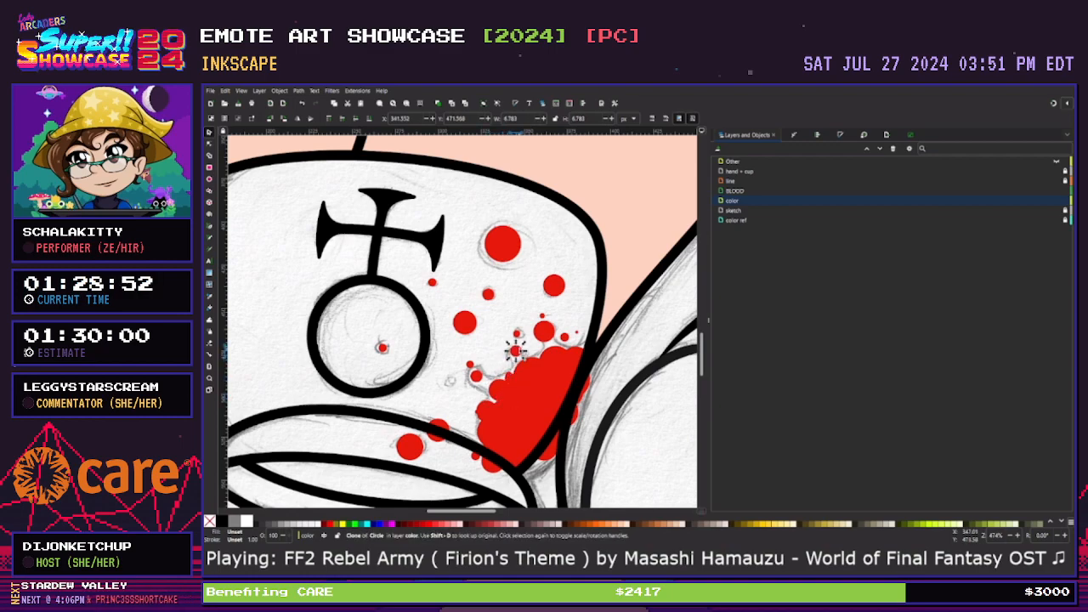
Pull the red dots that overlap the cup's right outline inward so the splatter stays inside the cup
{"action": "left_click", "coordinate": [525, 435]}
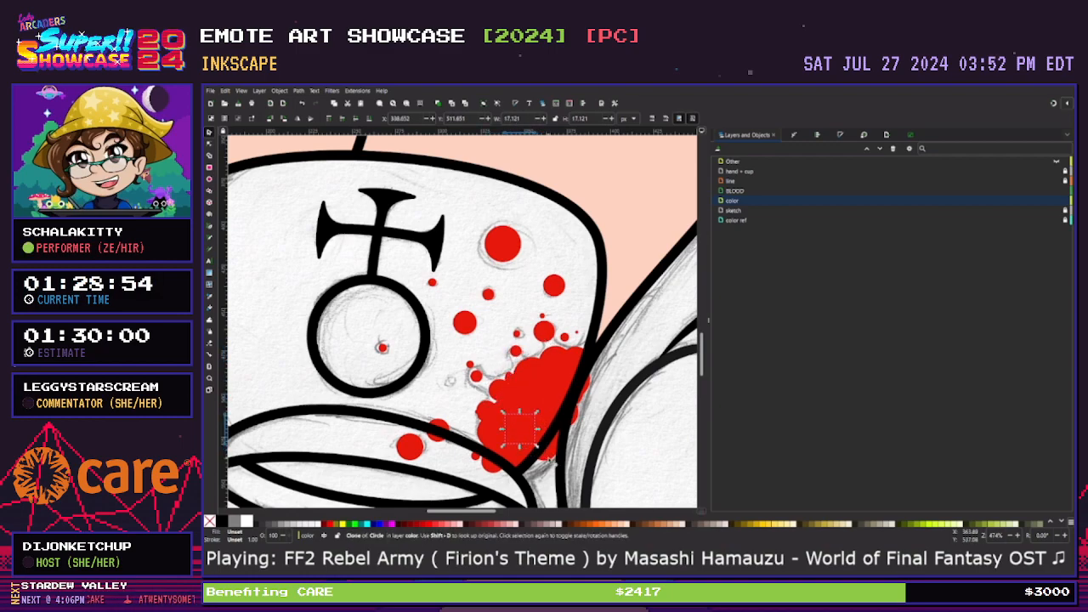
{"action": "left_click_drag", "start_coordinate": [554, 448], "coordinate": [551, 403]}
{"action": "left_click", "coordinate": [542, 417]}
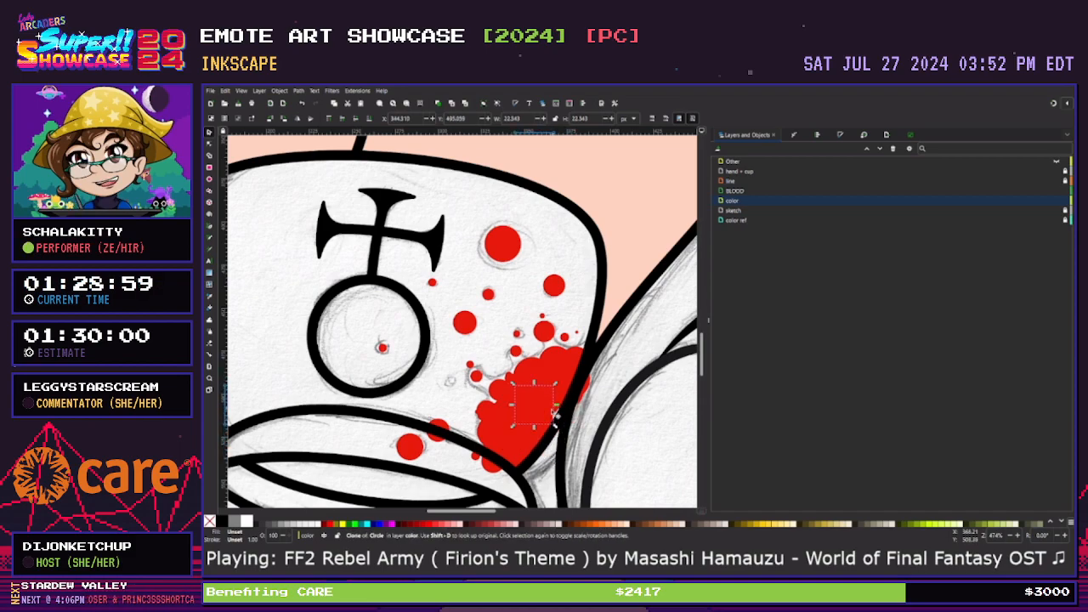
{"action": "mouse_move", "coordinate": [583, 388]}
{"action": "left_mouse_down"}
{"action": "mouse_move", "coordinate": [562, 376]}
{"action": "mouse_move", "coordinate": [560, 407]}
{"action": "left_mouse_up"}
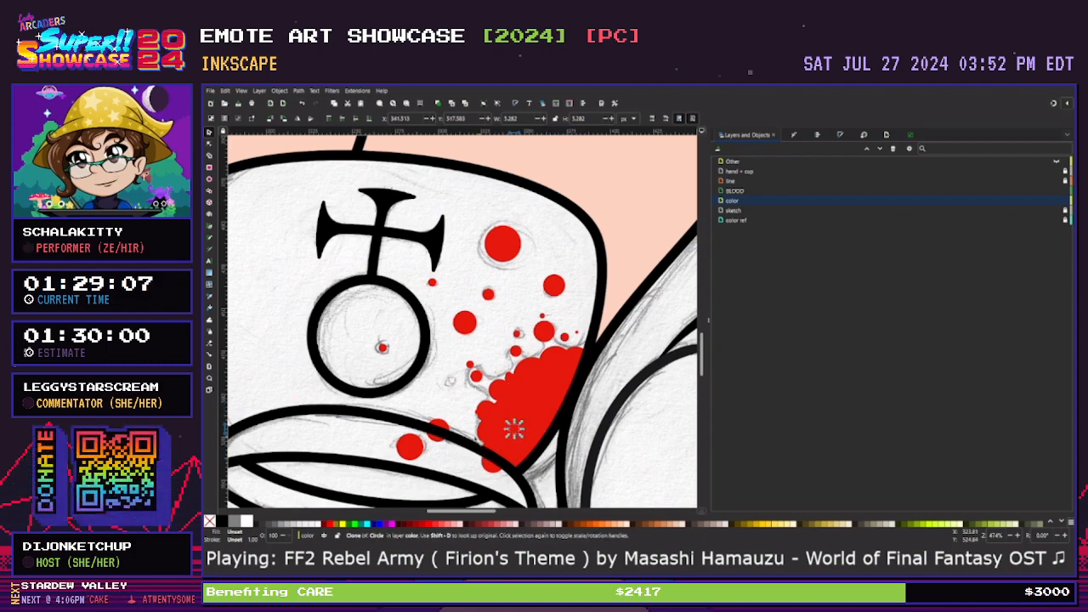
Place a small droplet left of the splatter, delete the spare dot on the cup's base line, and move the lowest dot inside the cup
{"action": "mouse_move", "coordinate": [449, 442]}
{"action": "left_mouse_down"}
{"action": "mouse_move", "coordinate": [460, 460]}
{"action": "mouse_move", "coordinate": [460, 375]}
{"action": "mouse_move", "coordinate": [451, 381]}
{"action": "left_mouse_up"}
{"action": "key", "text": "Delete"}
{"action": "left_click_drag", "start_coordinate": [492, 467], "coordinate": [499, 456]}
Deselect the red dots and save the document
{"action": "left_click", "coordinate": [545, 468]}
{"action": "key", "text": "minus"}
{"action": "key", "text": "minus"}
{"action": "key", "text": "minus"}
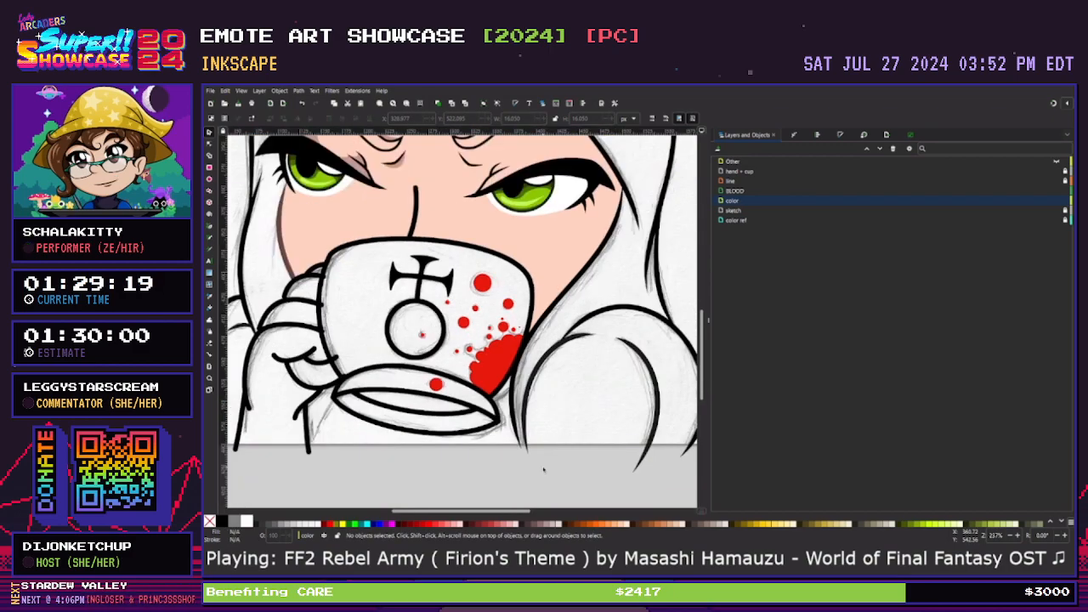
{"action": "key", "text": "ctrl+s"}
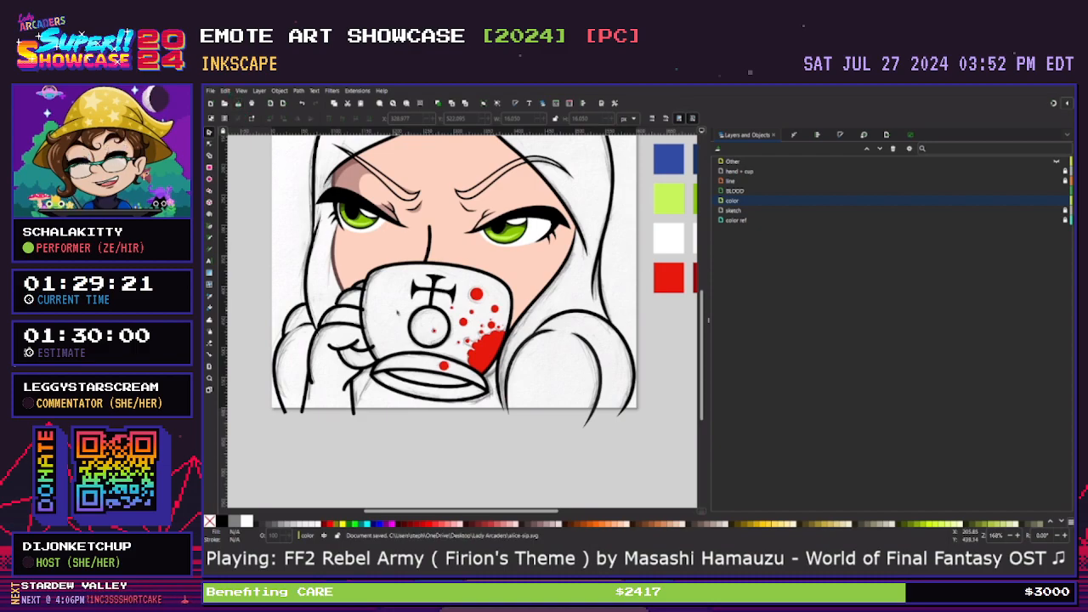
{"action": "mouse_move", "coordinate": [615, 464]}
{"action": "left_mouse_down"}
{"action": "mouse_move", "coordinate": [466, 350]}
{"action": "mouse_move", "coordinate": [460, 329]}
{"action": "left_mouse_up"}
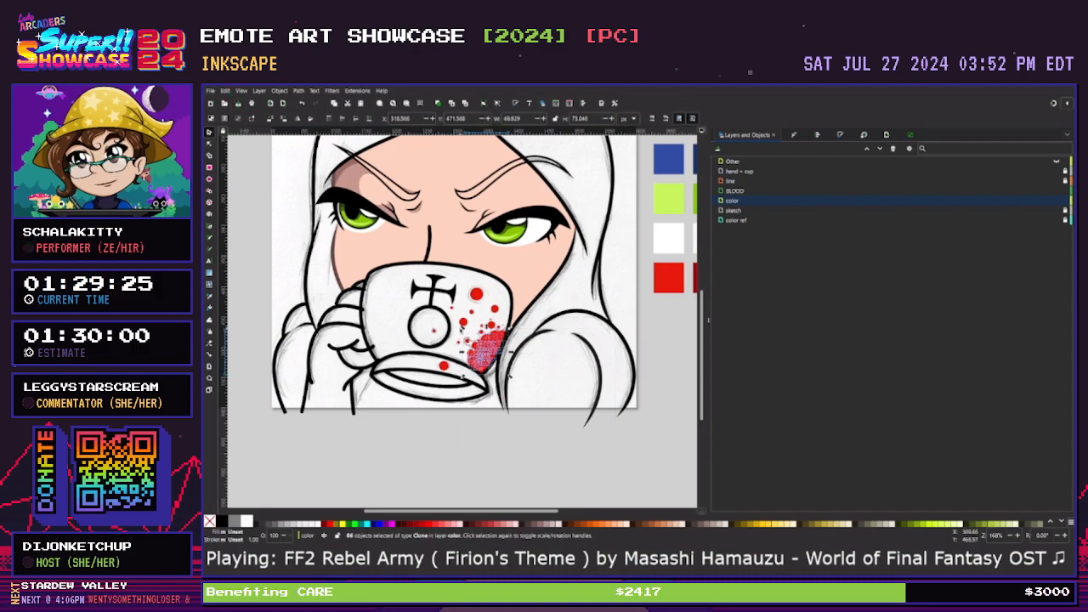
{"action": "key", "text": "plus"}
{"action": "key", "text": "plus"}
{"action": "key", "text": "plus"}
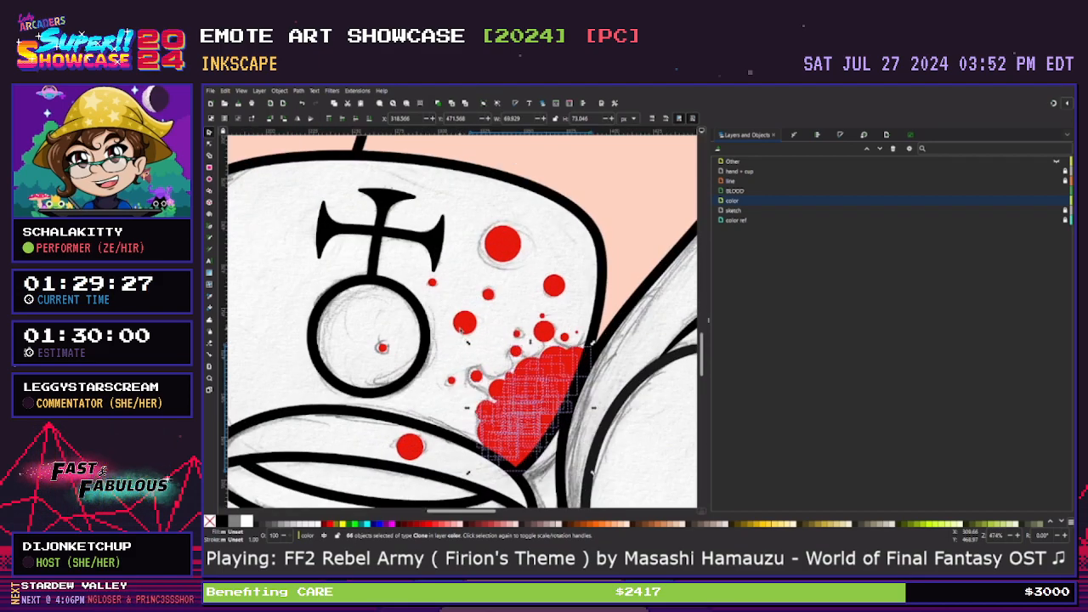
{"action": "left_click", "coordinate": [476, 376], "text": "shift"}
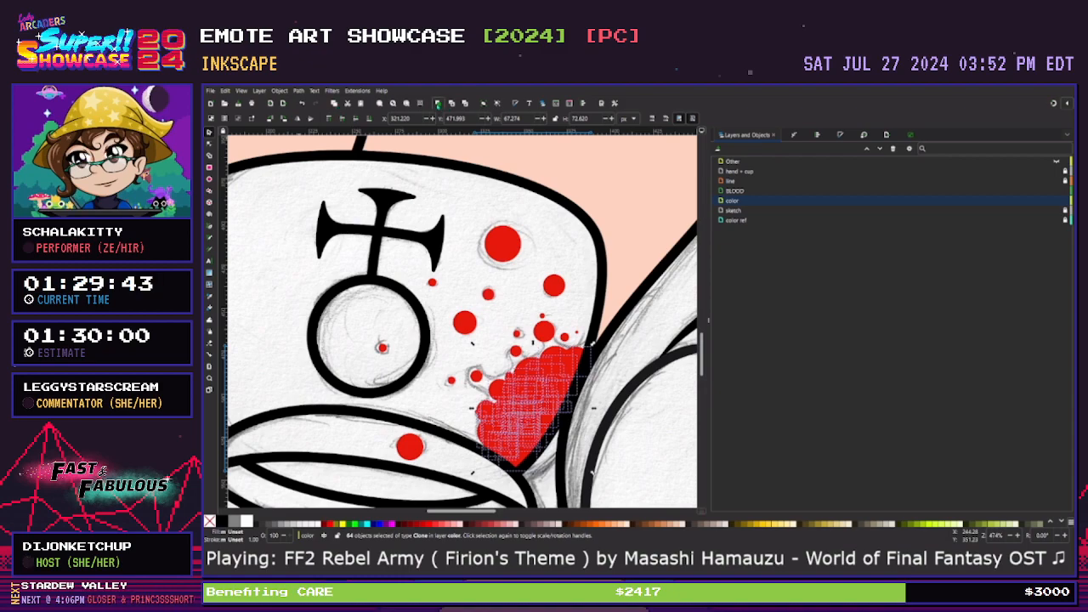
{"action": "key", "text": "Escape"}
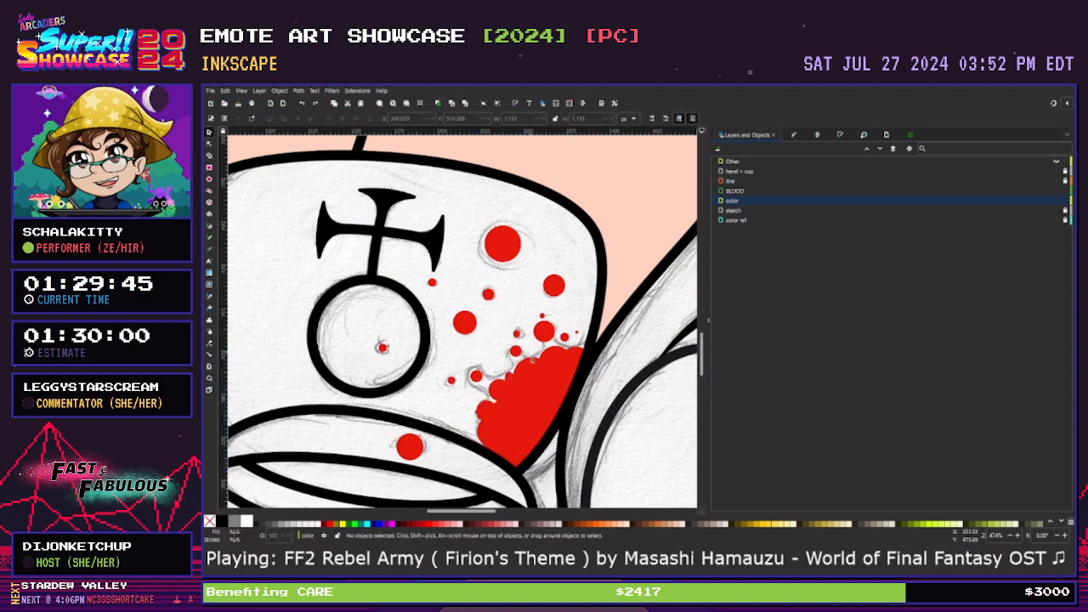
Combine the overlapping red circles of the splatter's main mass into a single path with Union
{"action": "scroll", "coordinate": [527, 408], "scroll_direction": "down", "scroll_amount": 1}
{"action": "scroll", "coordinate": [528, 406], "scroll_direction": "down", "scroll_amount": 1}
{"action": "key", "text": "minus"}
{"action": "key", "text": "minus"}
{"action": "key", "text": "minus"}
{"action": "left_click_drag", "start_coordinate": [459, 426], "coordinate": [532, 311]}
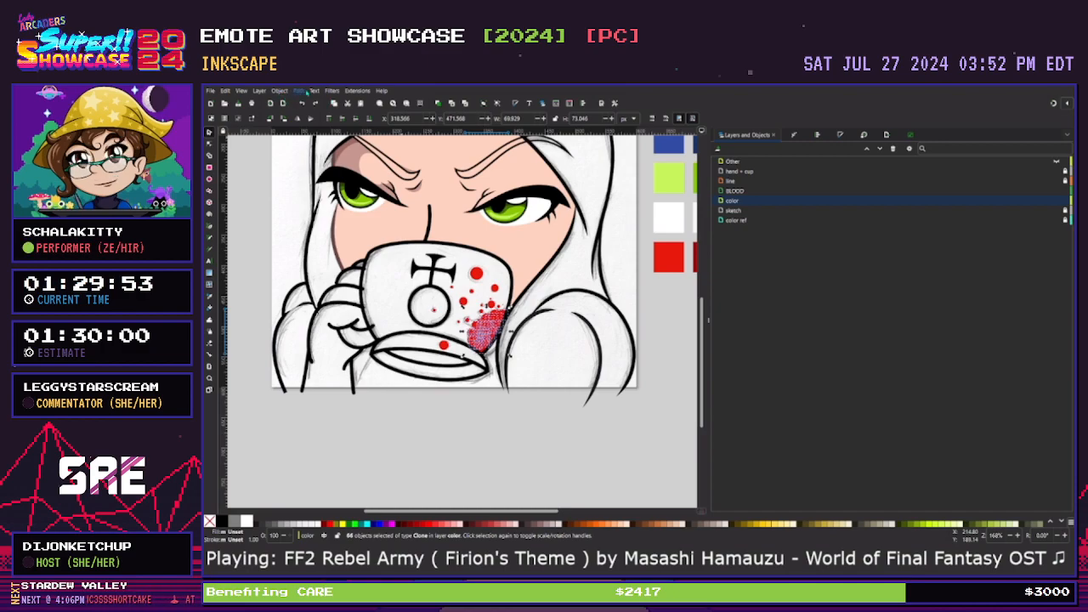
{"action": "key", "text": "ctrl+plus"}
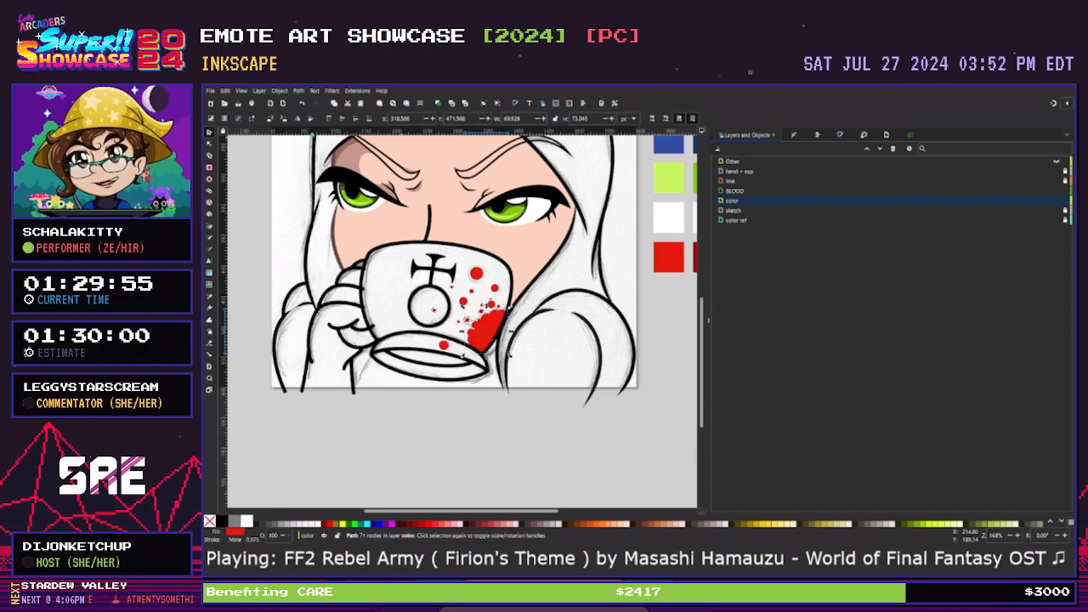
{"action": "key", "text": "Escape"}
Shift the small circle left of the merged splatter slightly up and left to fill the rounded tip in the sketch
{"action": "key", "text": "plus"}
{"action": "key", "text": "plus"}
{"action": "key", "text": "plus"}
{"action": "key", "text": "plus"}
{"action": "key", "text": "plus"}
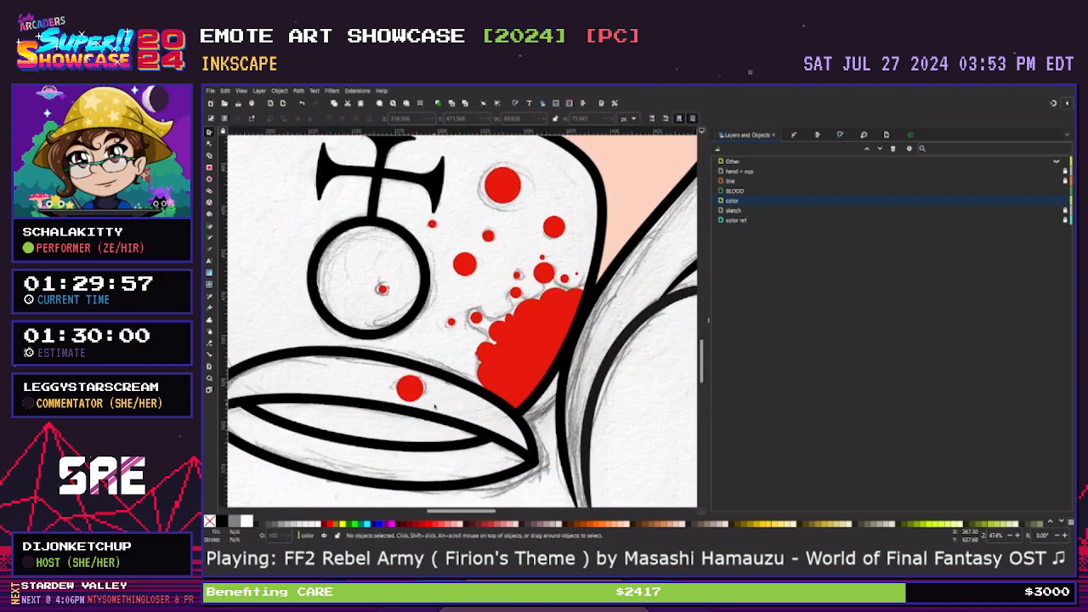
{"action": "key", "text": "plus"}
{"action": "left_click", "coordinate": [507, 315]}
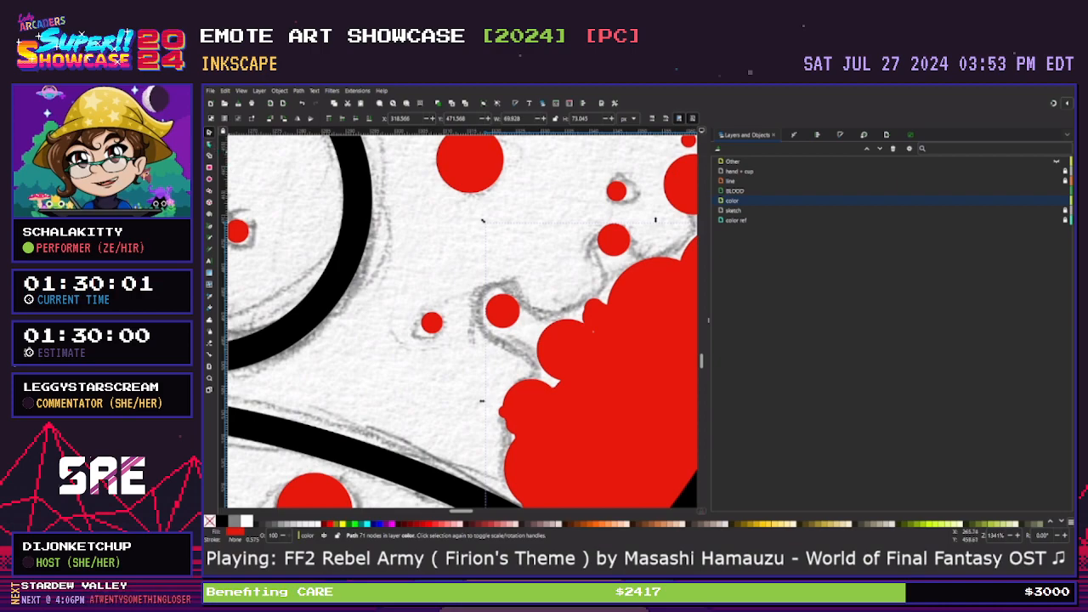
{"action": "key", "text": "n"}
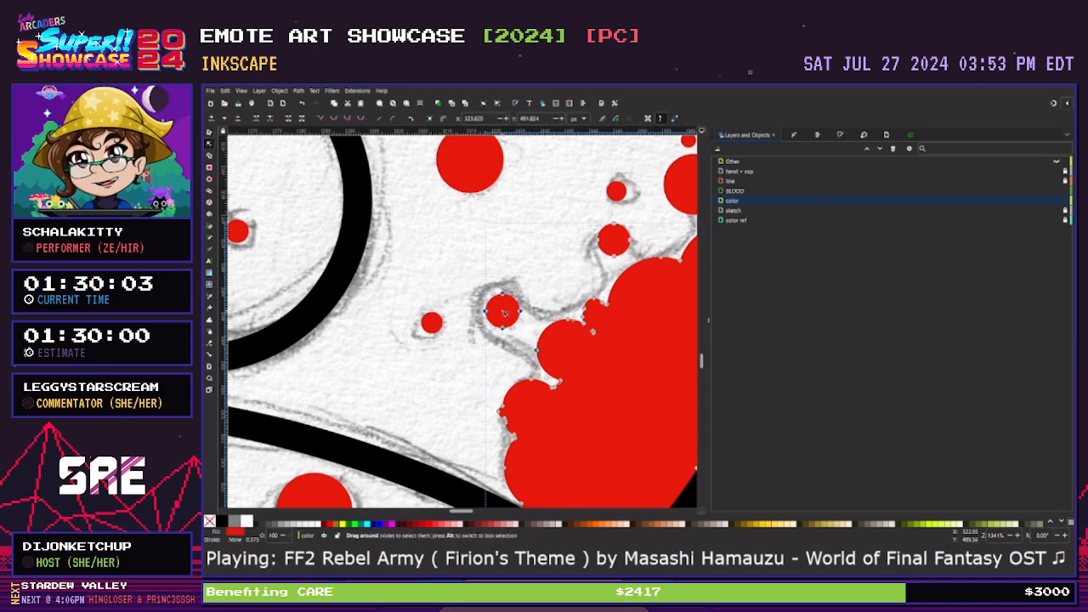
{"action": "left_click", "coordinate": [537, 349], "text": "shift"}
{"action": "left_click_drag", "start_coordinate": [519, 311], "coordinate": [514, 306]}
{"action": "key", "text": "Escape"}
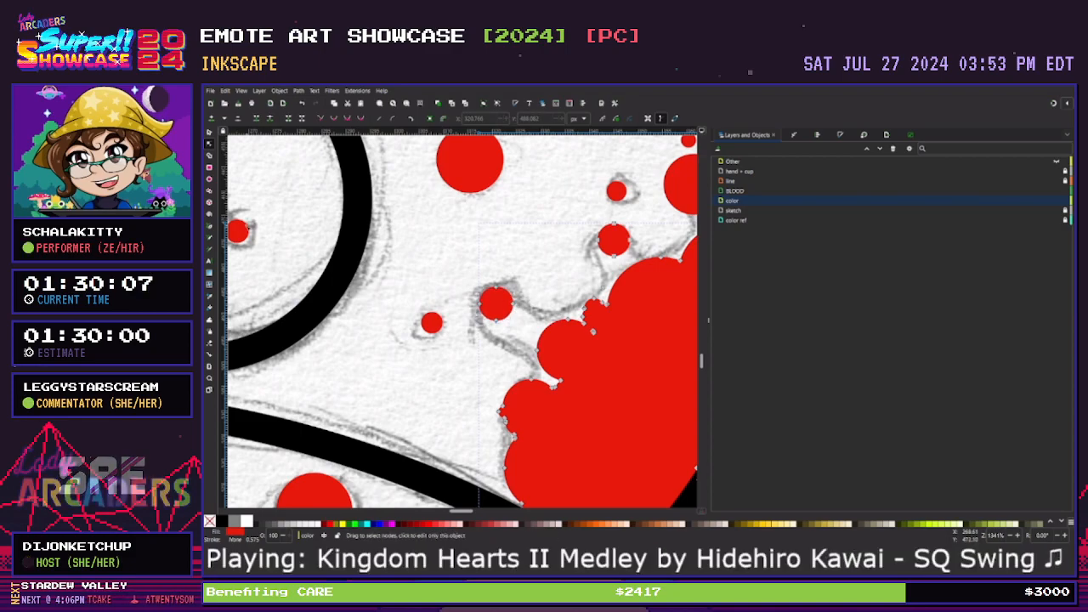
Draw a closed red shape with the Pen tool that bridges the left tip circle to the main splatter
{"action": "key", "text": "b"}
{"action": "left_click", "coordinate": [569, 328]}
{"action": "left_click", "coordinate": [577, 381]}
{"action": "left_click", "coordinate": [529, 396]}
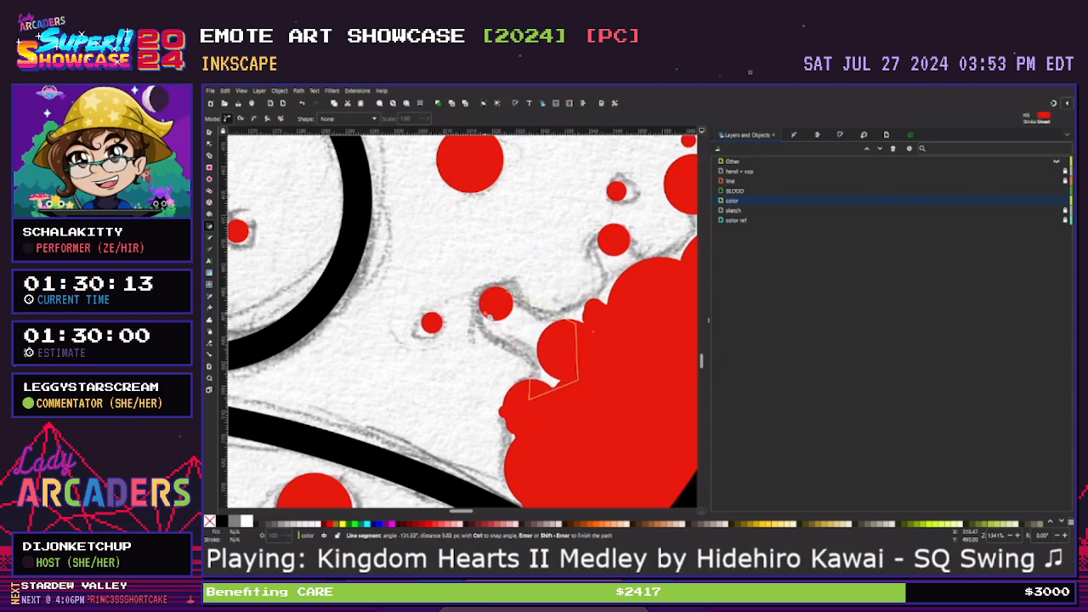
{"action": "left_click", "coordinate": [507, 293]}
{"action": "key", "text": "shift+Return"}
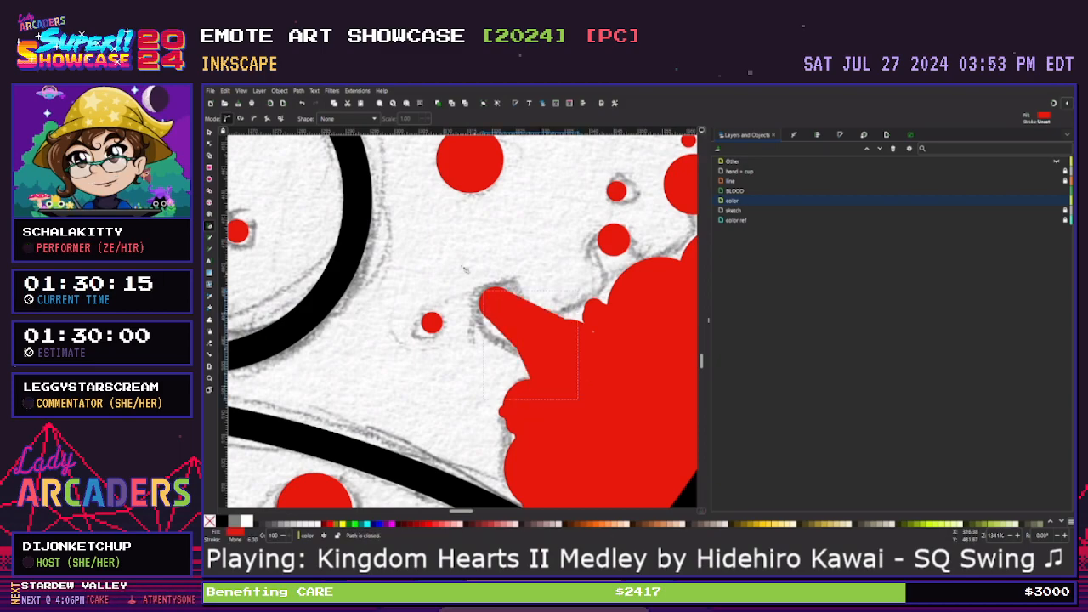
Bend the bridge shape's upper and lower edges into inward curves that follow the sketched splash arm
{"action": "key", "text": "n"}
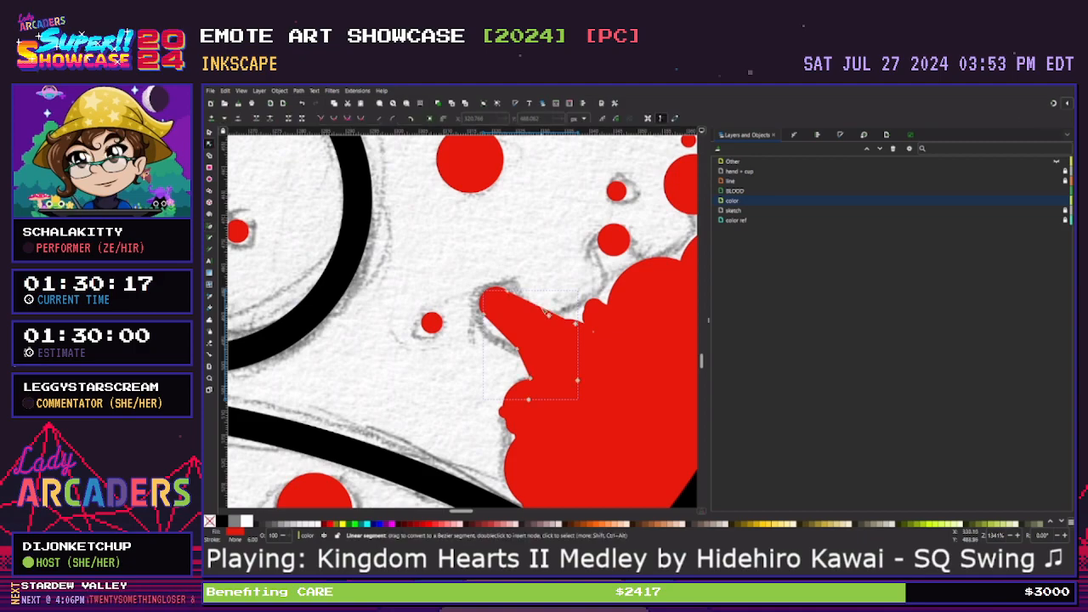
{"action": "left_click_drag", "start_coordinate": [539, 320], "coordinate": [566, 323]}
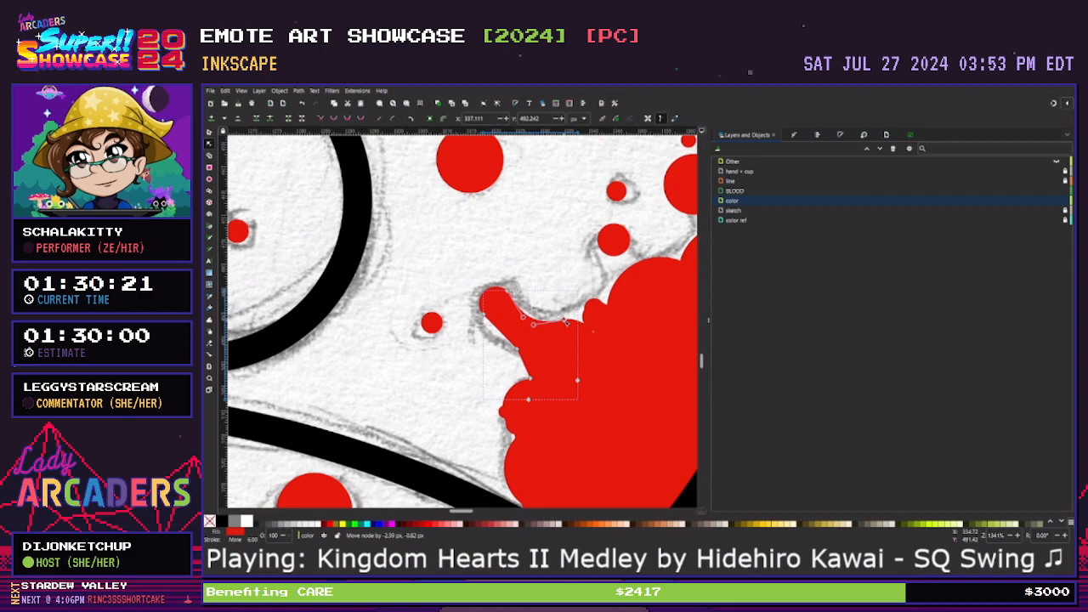
{"action": "left_click", "coordinate": [516, 348]}
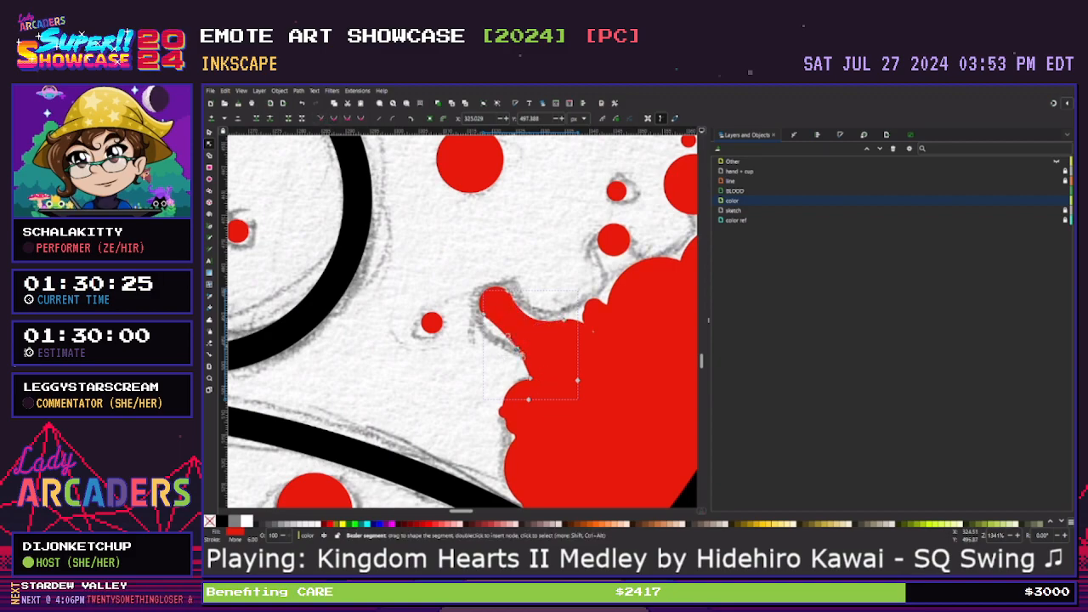
{"action": "left_click_drag", "start_coordinate": [517, 348], "coordinate": [503, 358]}
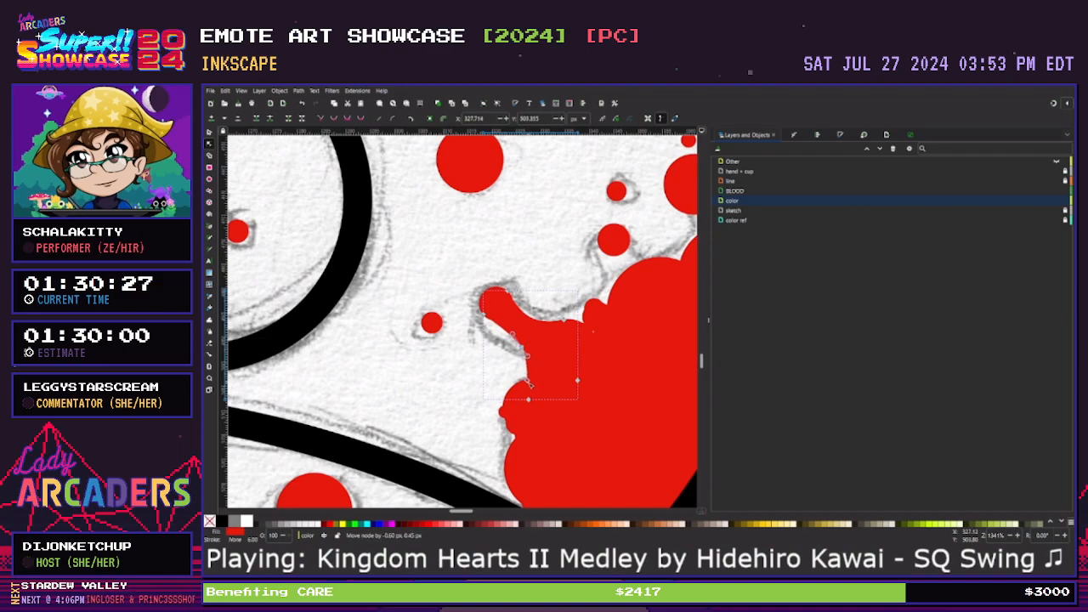
{"action": "left_click_drag", "start_coordinate": [525, 369], "coordinate": [527, 363]}
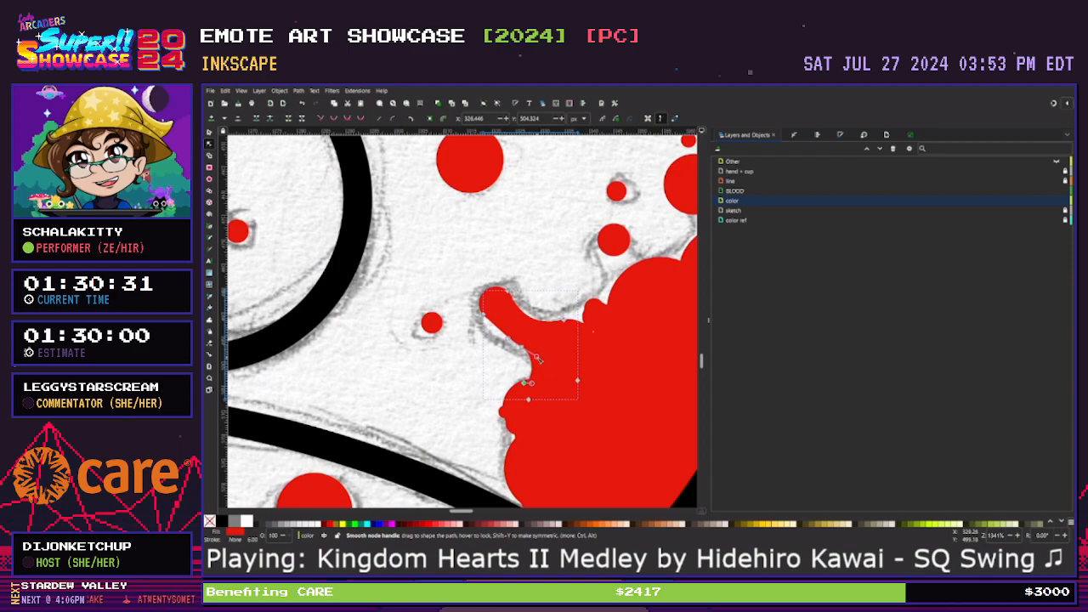
{"action": "left_click", "coordinate": [484, 315]}
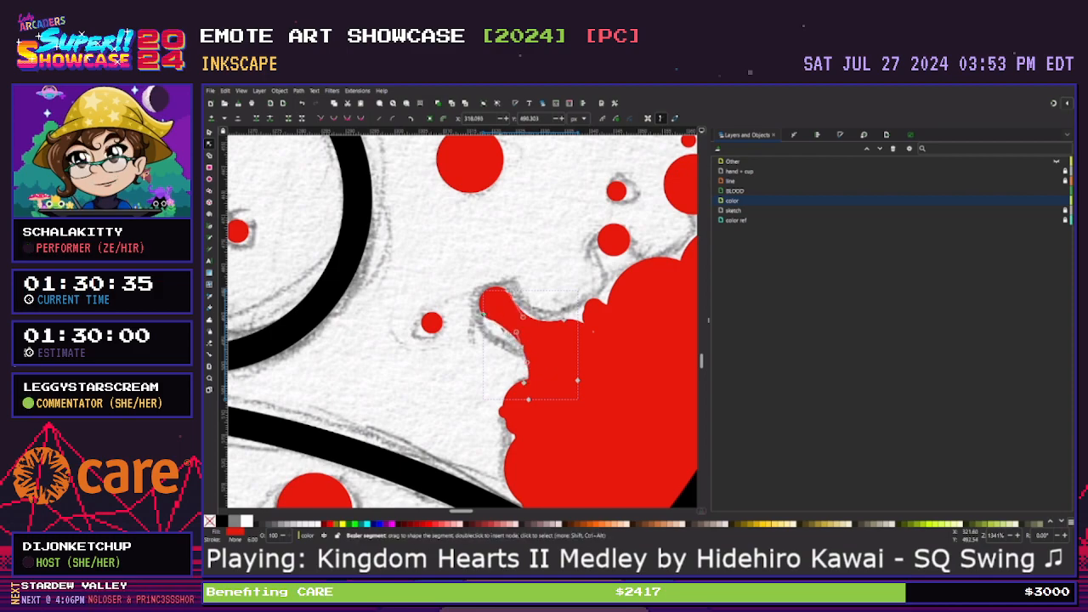
{"action": "left_click_drag", "start_coordinate": [484, 314], "coordinate": [497, 326]}
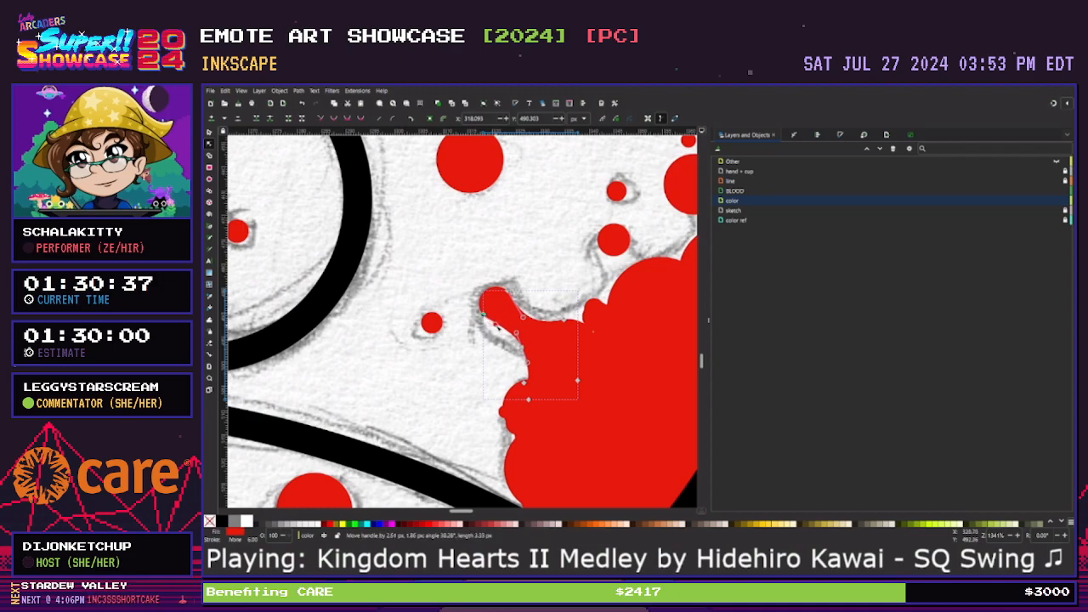
{"action": "left_click", "coordinate": [502, 356]}
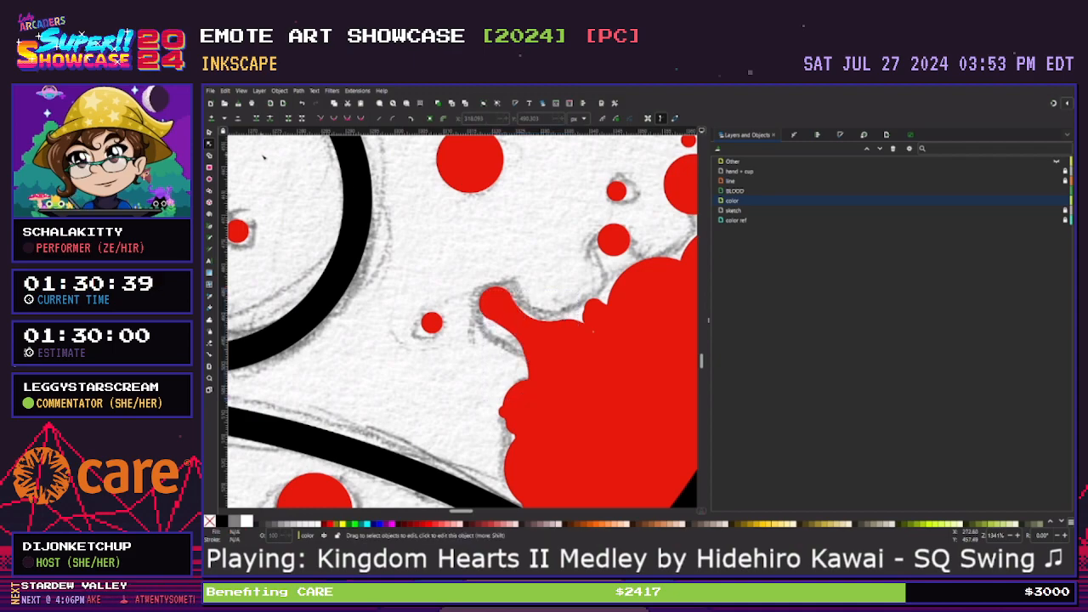
Unite the curved bridge shape with the main splatter path
{"action": "key", "text": "s"}
{"action": "left_click", "coordinate": [545, 349]}
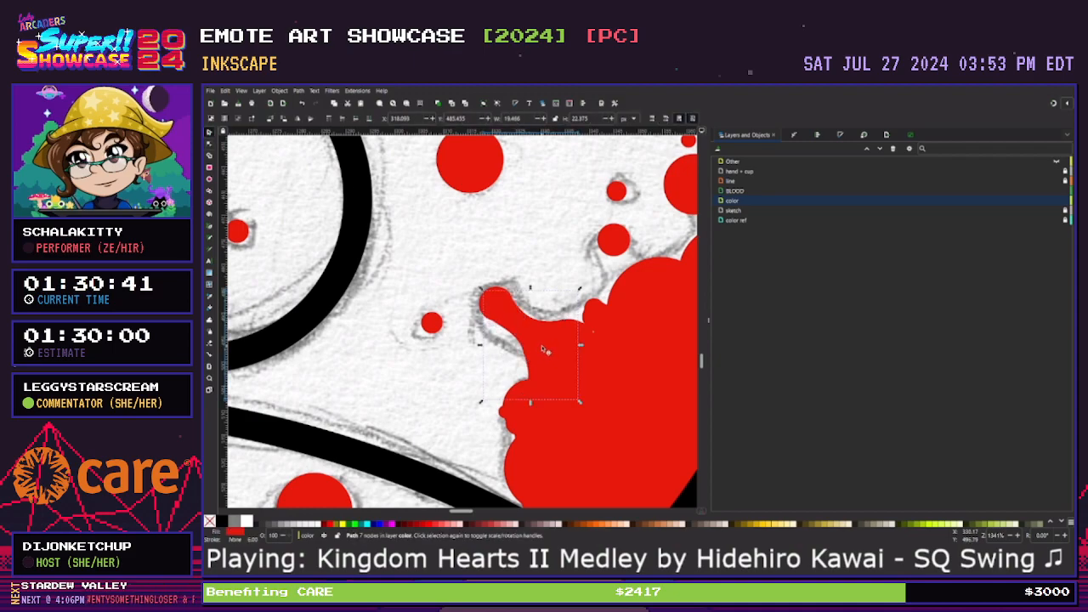
{"action": "left_click", "coordinate": [614, 409], "text": "shift"}
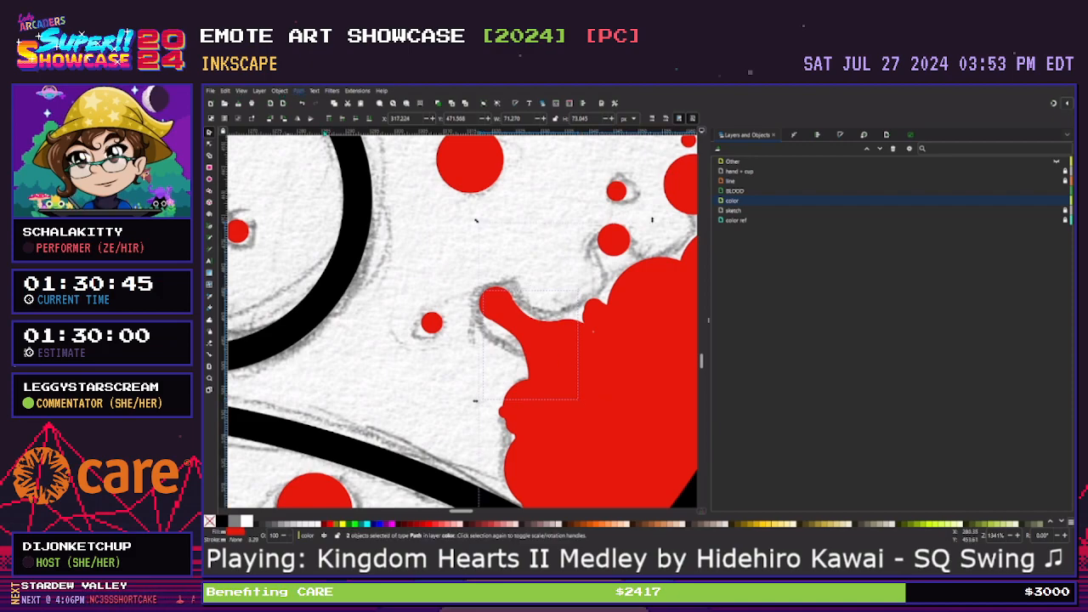
{"action": "key", "text": "ctrl+plus"}
Clean up the nodes around the splash arm's left tip and delete the stray nodes inside the splatter
{"action": "key", "text": "n"}
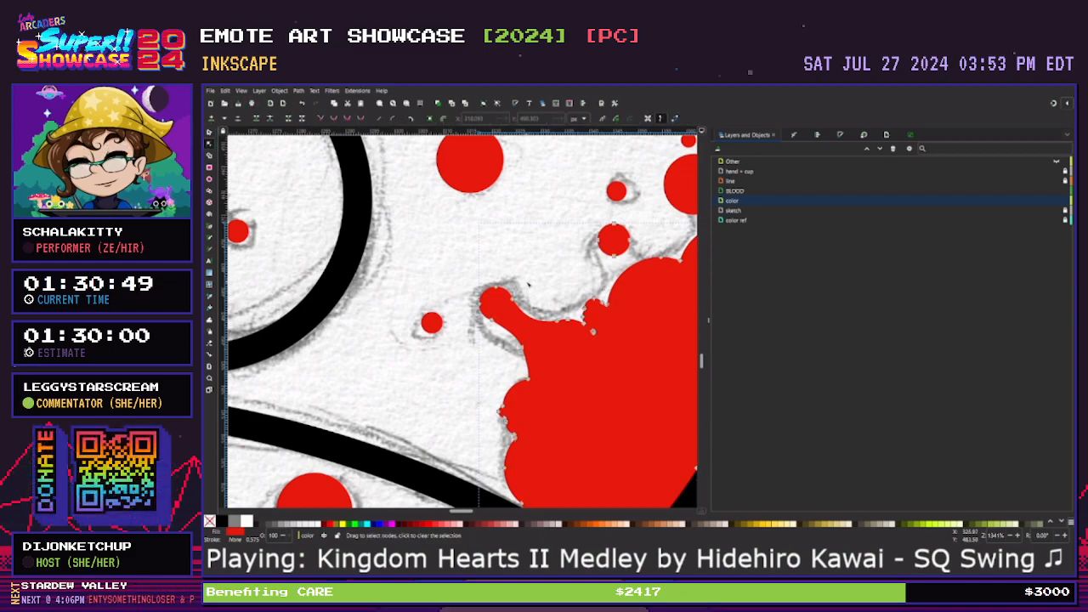
{"action": "left_click_drag", "start_coordinate": [442, 265], "coordinate": [510, 303]}
{"action": "left_click", "coordinate": [504, 372]}
{"action": "left_click", "coordinate": [505, 372]}
{"action": "scroll", "coordinate": [504, 371], "scroll_direction": "up", "scroll_amount": 1}
{"action": "left_click", "coordinate": [592, 383]}
{"action": "left_click_drag", "start_coordinate": [582, 382], "coordinate": [613, 354]}
{"action": "key", "text": "Delete"}
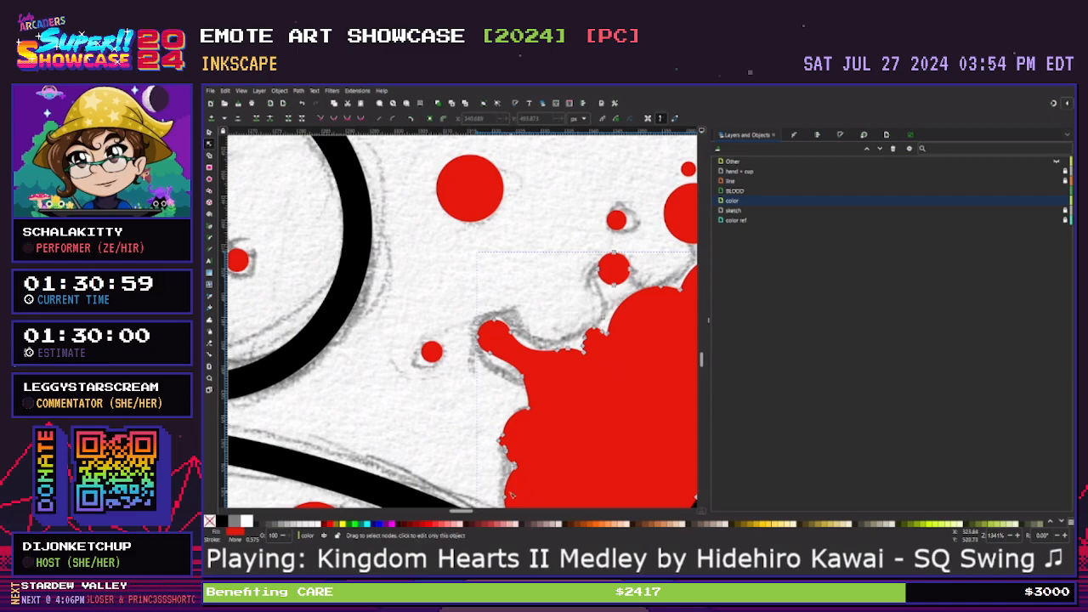
Draw a closed red shape with the Pen tool that connects the small circle above the splatter's upper left edge to the mass
{"action": "left_click_drag", "start_coordinate": [454, 512], "coordinate": [463, 512]}
{"action": "scroll", "coordinate": [503, 432], "scroll_direction": "up", "scroll_amount": 1}
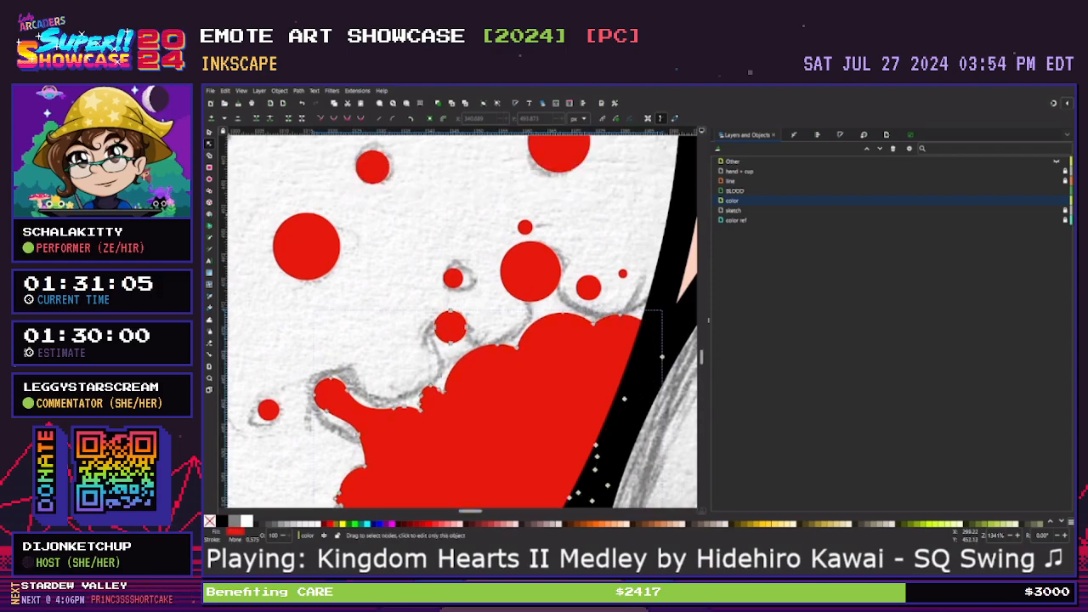
{"action": "key", "text": "b"}
{"action": "left_click", "coordinate": [488, 346]}
{"action": "left_click", "coordinate": [497, 355]}
{"action": "left_click", "coordinate": [447, 382]}
{"action": "left_click", "coordinate": [438, 326]}
{"action": "left_click", "coordinate": [464, 320]}
{"action": "left_click", "coordinate": [488, 346]}
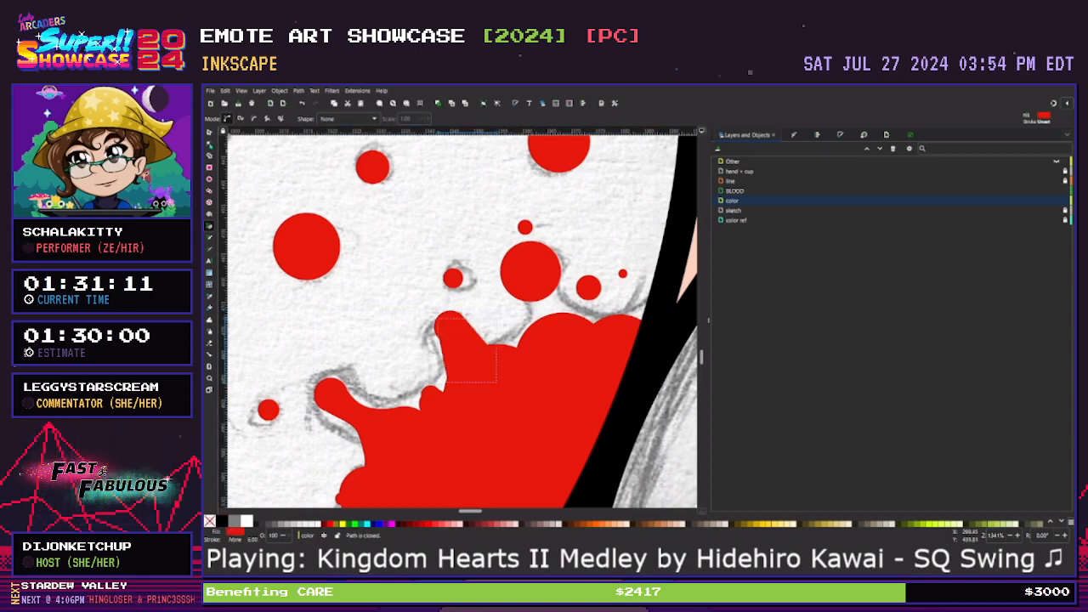
Adjust the second connector's nodes and curve both its sides inward along the sketched outline
{"action": "key", "text": "n"}
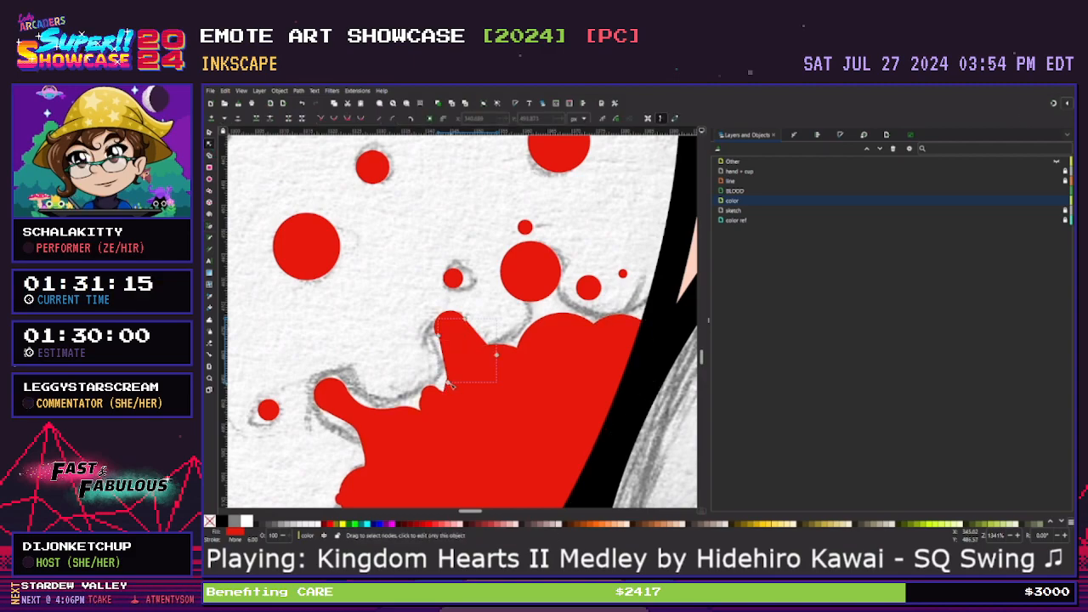
{"action": "mouse_move", "coordinate": [448, 383]}
{"action": "left_mouse_down"}
{"action": "mouse_move", "coordinate": [450, 357]}
{"action": "mouse_move", "coordinate": [449, 380]}
{"action": "left_mouse_up"}
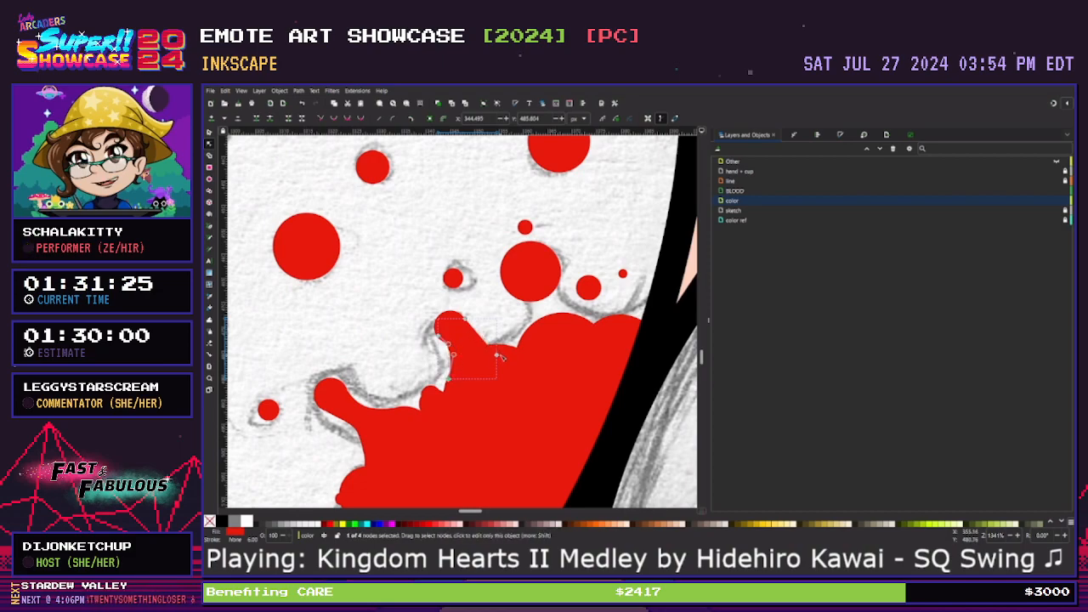
{"action": "left_click_drag", "start_coordinate": [497, 354], "coordinate": [492, 344]}
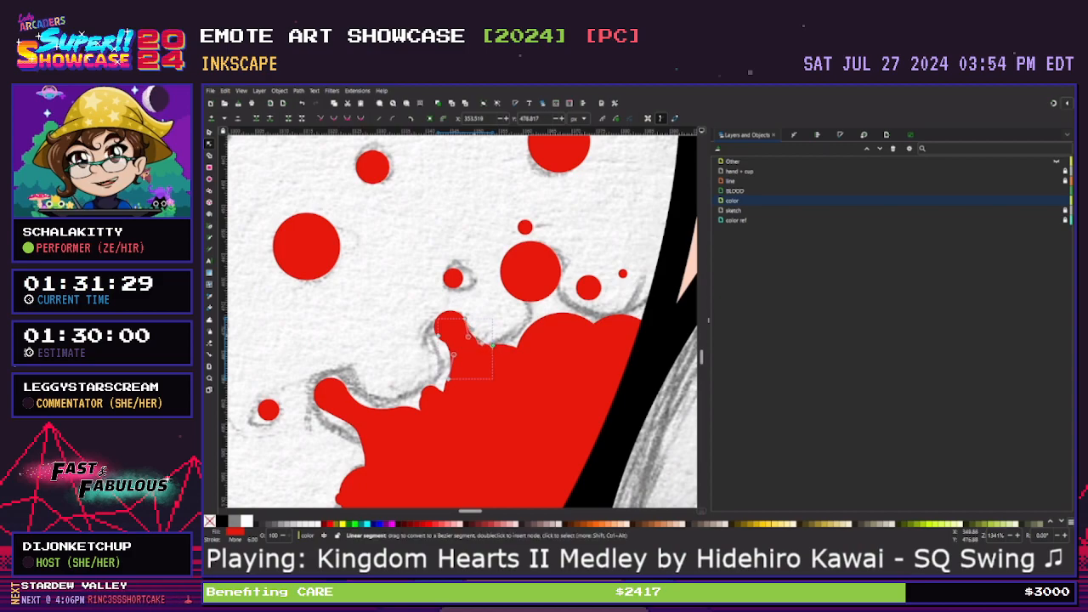
{"action": "left_click", "coordinate": [440, 337]}
{"action": "left_click_drag", "start_coordinate": [440, 338], "coordinate": [450, 352]}
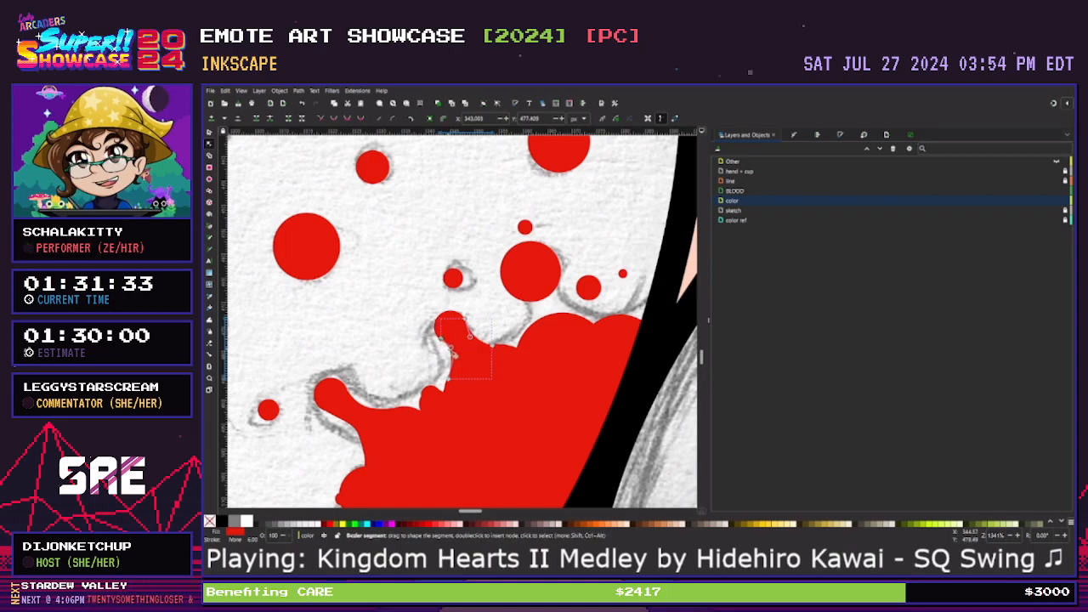
{"action": "key", "text": "Escape"}
{"action": "key", "text": "Escape"}
Unite the second connector shape with the main splatter path
{"action": "left_click", "coordinate": [465, 343]}
{"action": "key", "text": "s"}
{"action": "left_click", "coordinate": [451, 316], "text": "shift"}
{"action": "left_click", "coordinate": [298, 91]}
{"action": "left_click", "coordinate": [313, 135]}
Join the clustered nodes on the right side of the second splash arm's tip into one, and deselect the path
{"action": "left_click", "coordinate": [209, 144]}
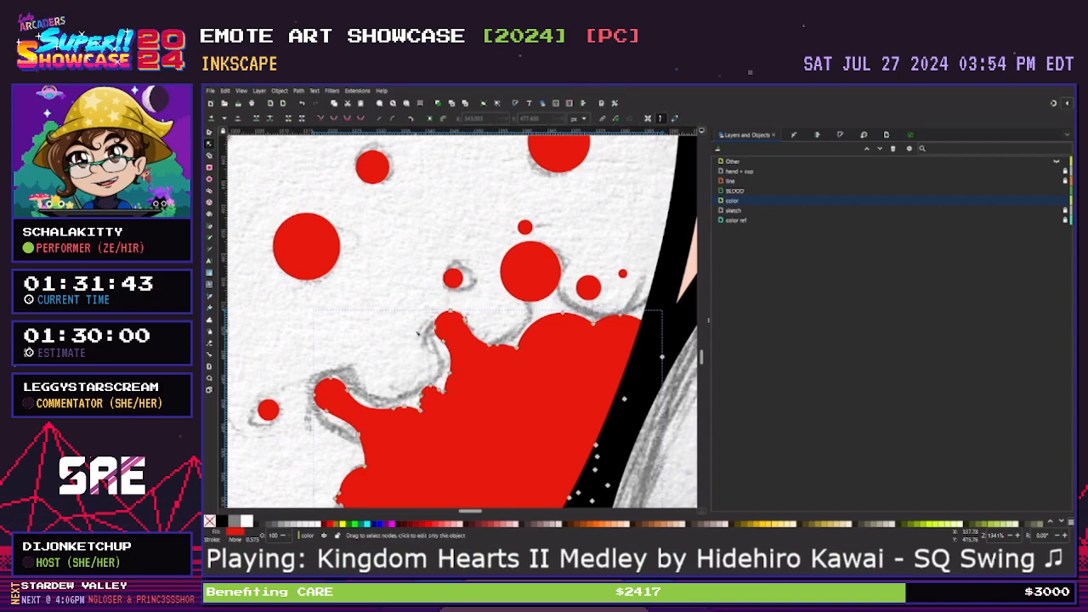
{"action": "left_click", "coordinate": [450, 339]}
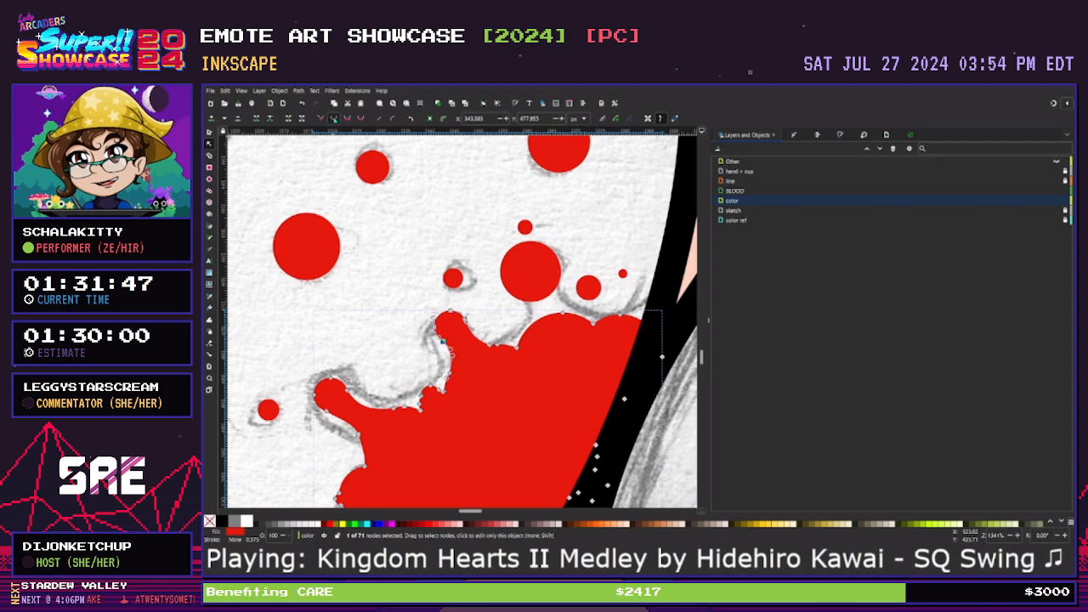
{"action": "left_click_drag", "start_coordinate": [453, 293], "coordinate": [480, 338]}
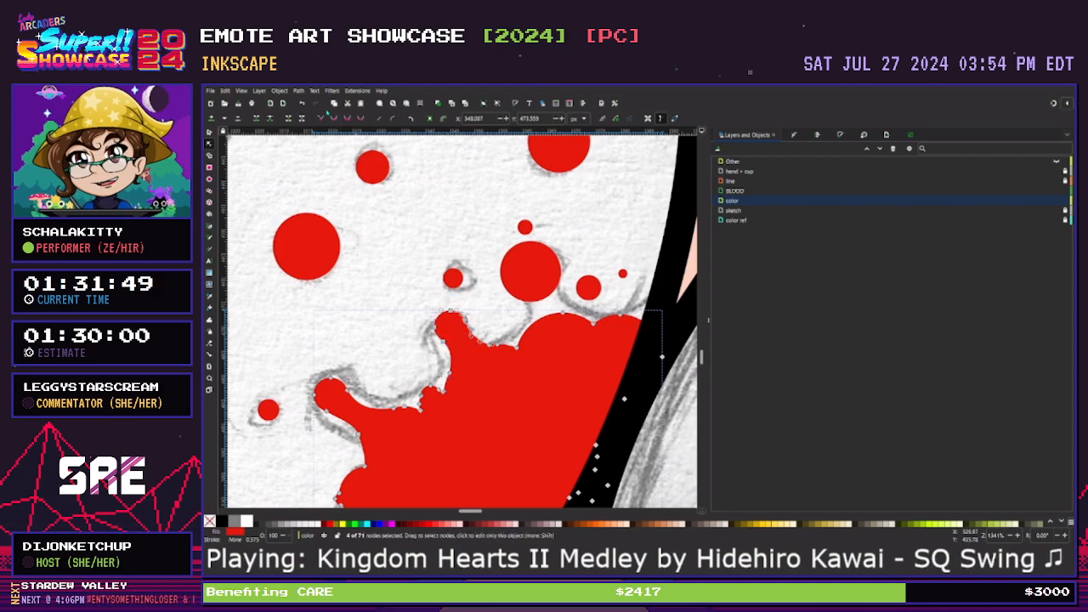
{"action": "left_click", "coordinate": [256, 118]}
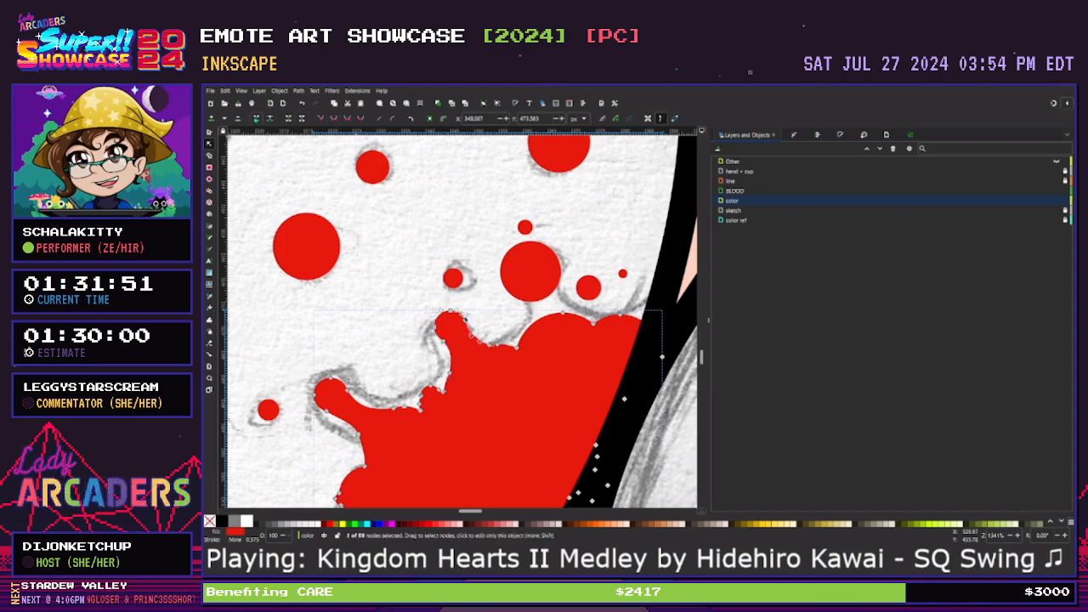
{"action": "left_click", "coordinate": [409, 309]}
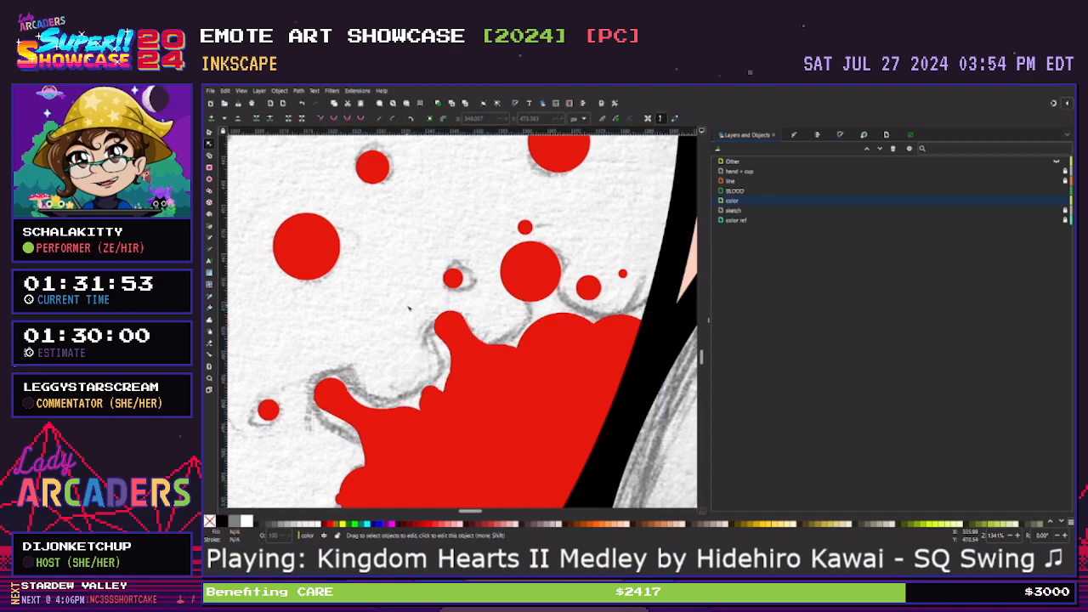
{"action": "key", "text": "minus"}
{"action": "key", "text": "minus"}
{"action": "key", "text": "minus"}
{"action": "key", "text": "minus"}
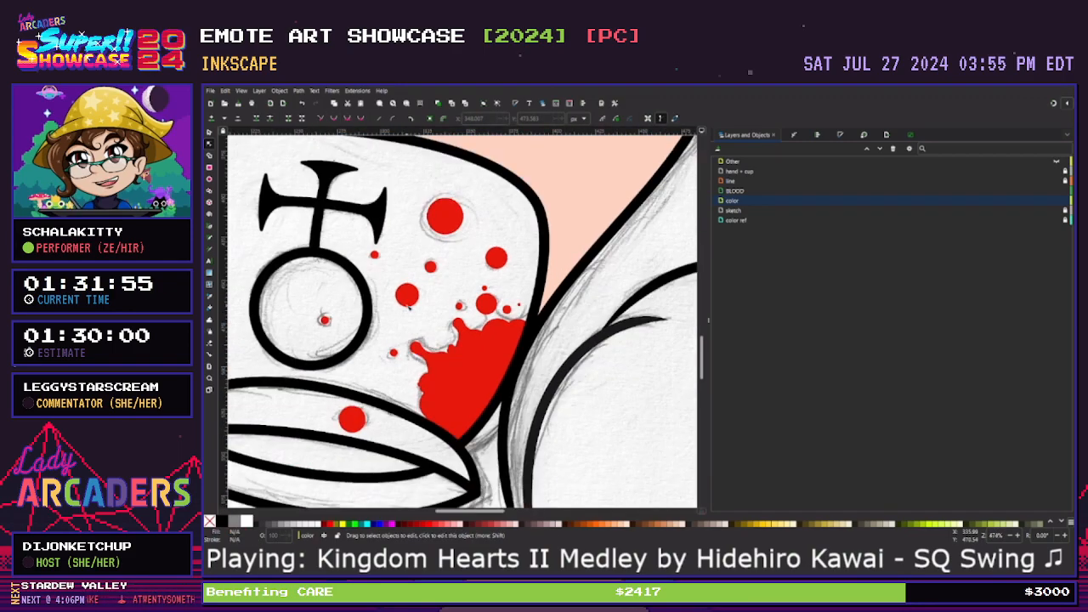
{"action": "key", "text": "plus"}
{"action": "key", "text": "plus"}
{"action": "key", "text": "plus"}
{"action": "key", "text": "plus"}
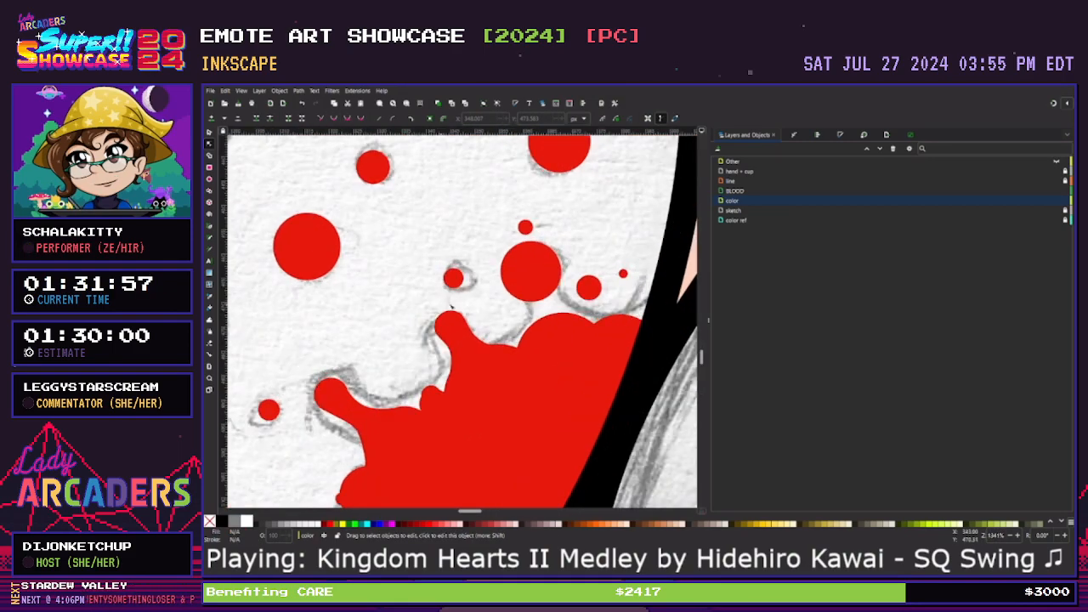
Shrink the large circle above the splatter's upper right part to about 9.7 px wide and fit it to the sketched droplet
{"action": "left_click", "coordinate": [544, 262]}
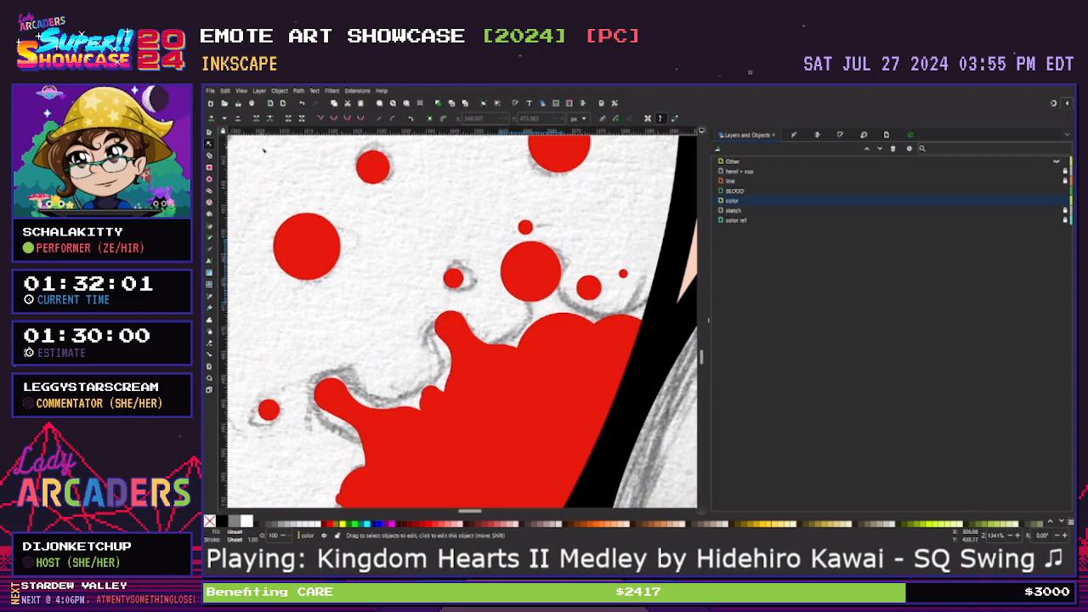
{"action": "key", "text": "s"}
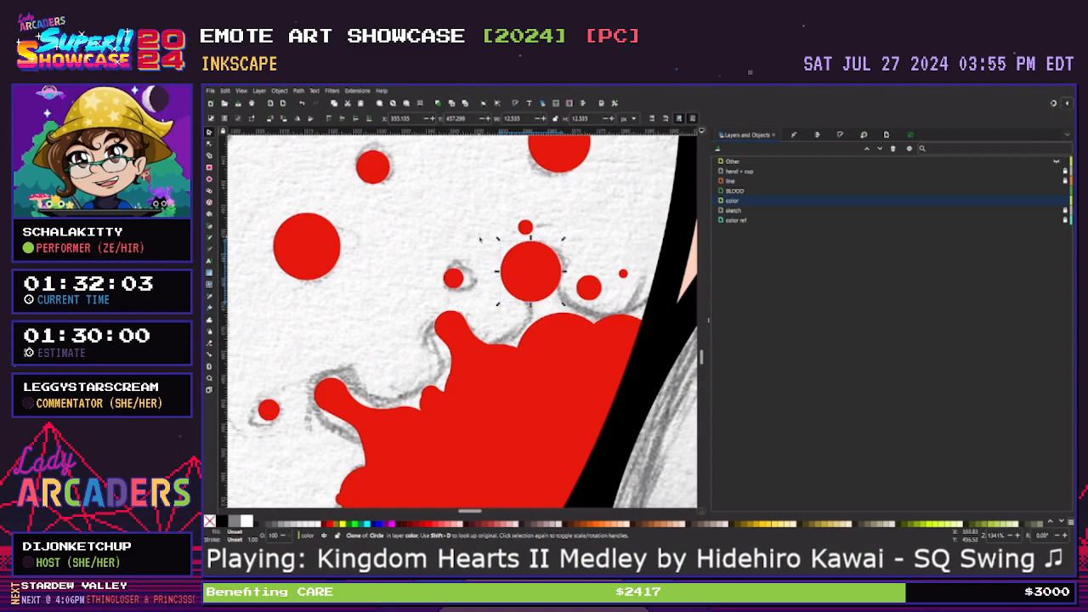
{"action": "left_click_drag", "start_coordinate": [499, 238], "coordinate": [536, 266]}
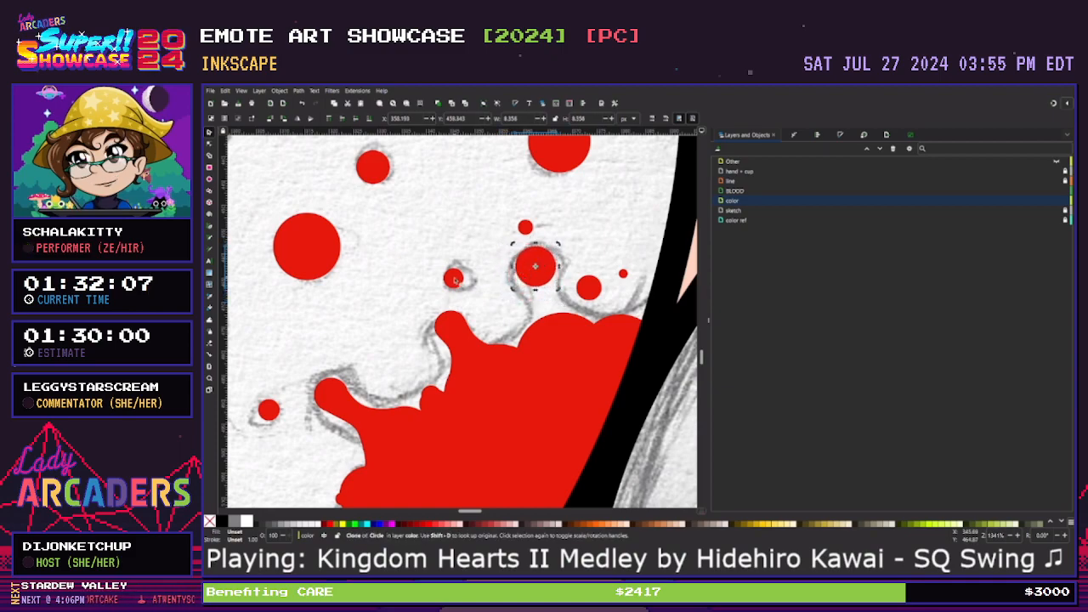
{"action": "left_click", "coordinate": [536, 266]}
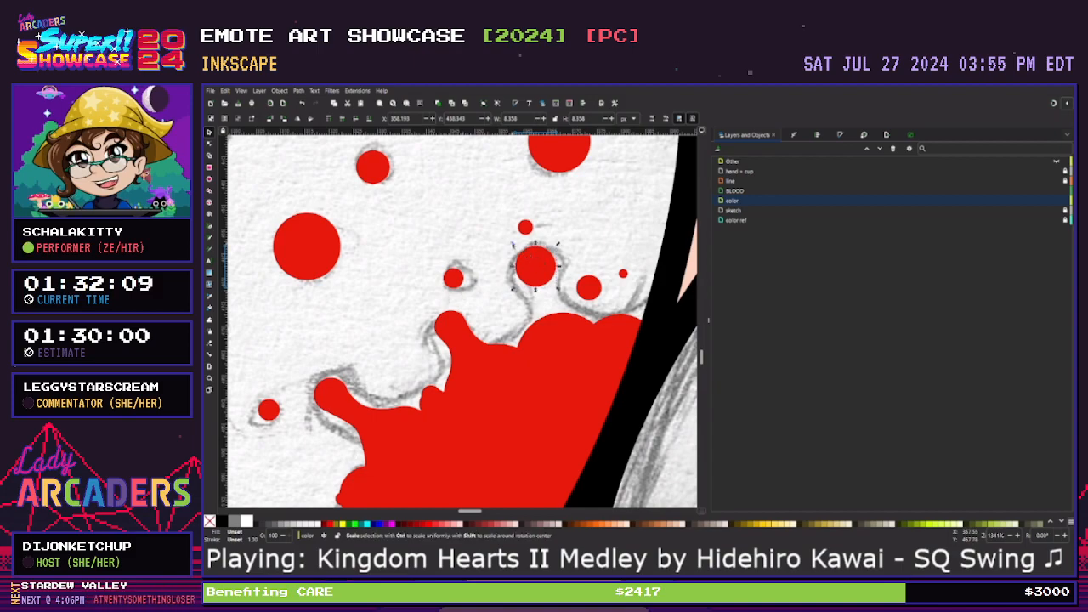
{"action": "left_click_drag", "start_coordinate": [513, 244], "coordinate": [509, 242]}
{"action": "left_click", "coordinate": [434, 309]}
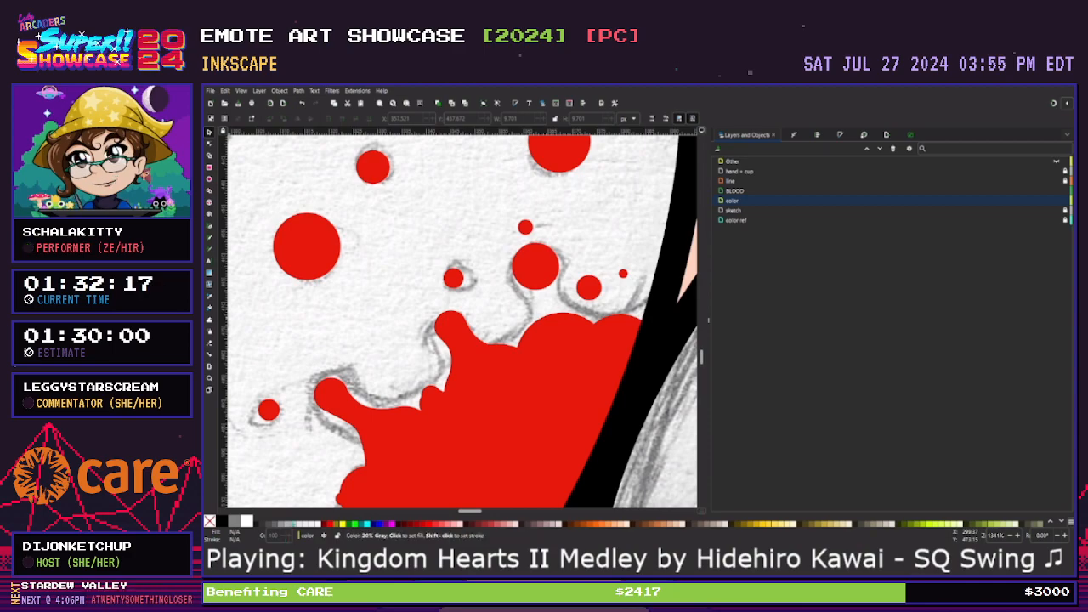
Draw a closed four-corner red shape with the Pen tool that connects the resized circle to the splatter mass below it
{"action": "key", "text": "b"}
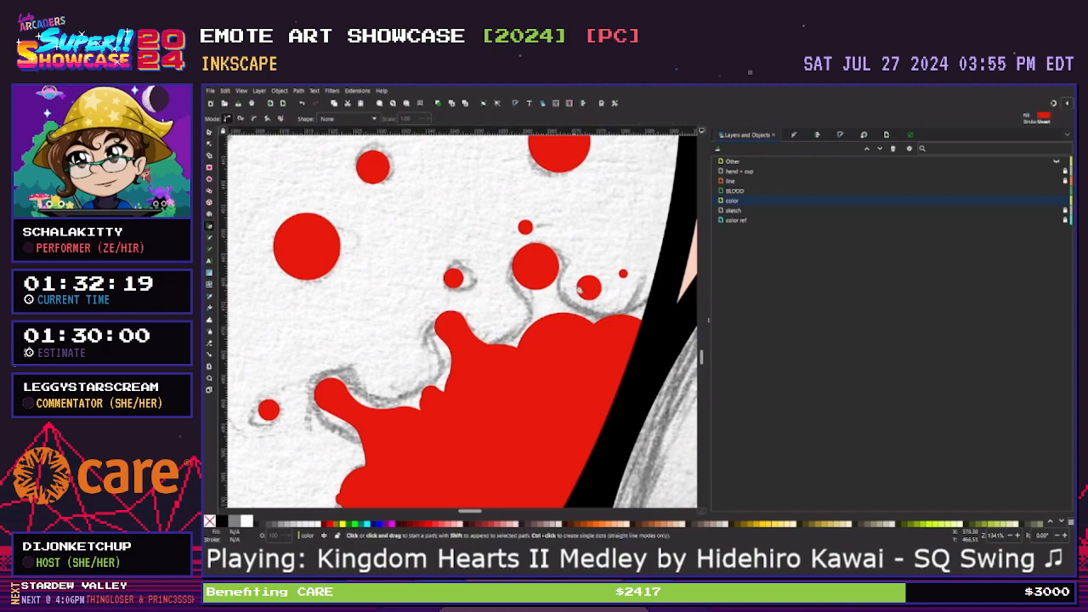
{"action": "left_click", "coordinate": [588, 322]}
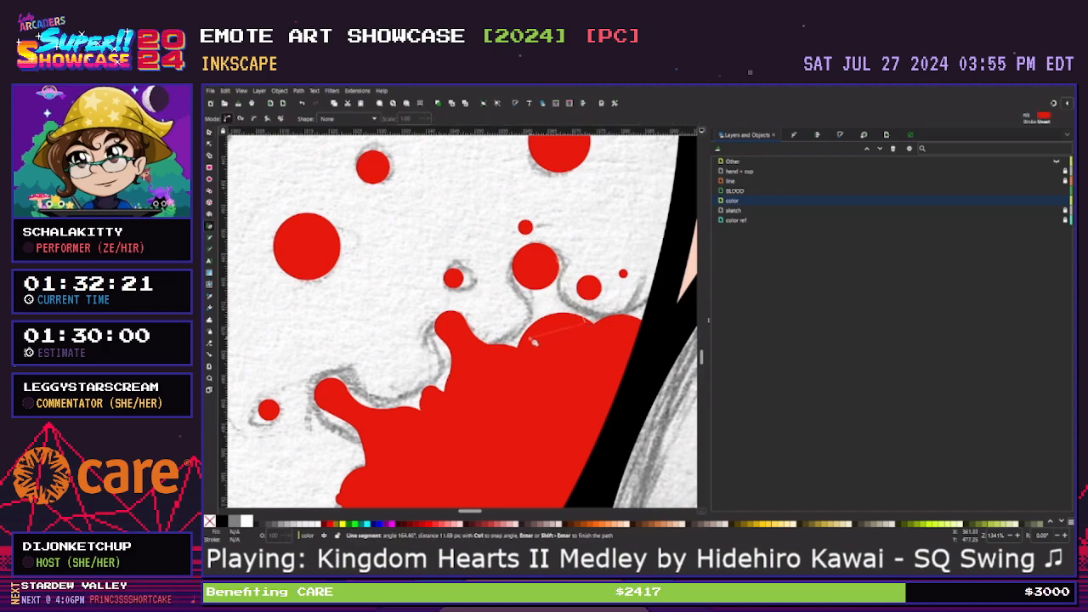
{"action": "left_click", "coordinate": [523, 340]}
{"action": "left_click", "coordinate": [516, 277]}
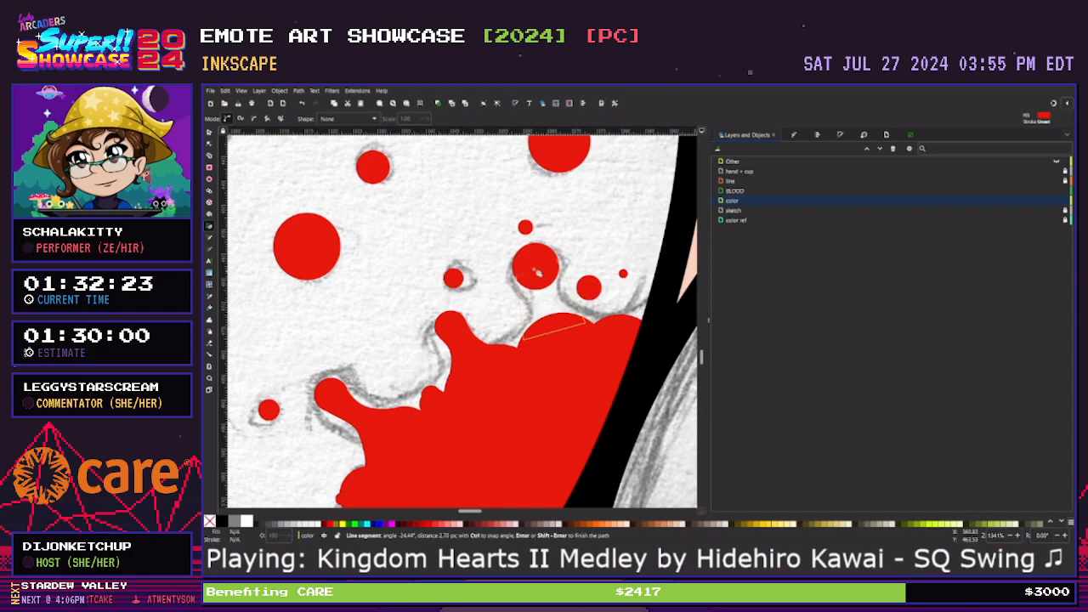
{"action": "left_click", "coordinate": [558, 260]}
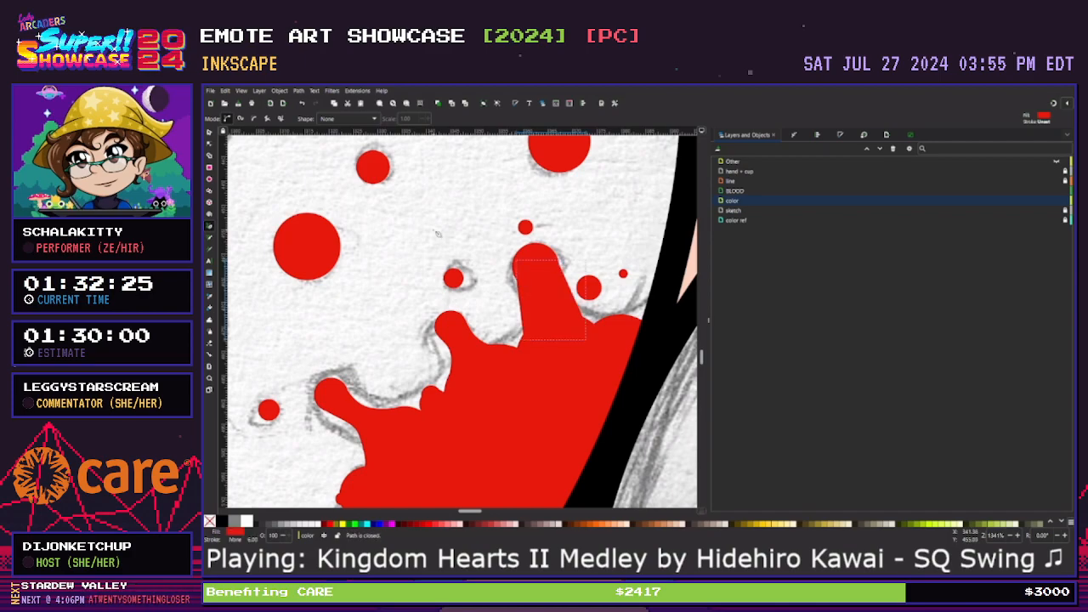
Adjust the third connector's nodes and curve both its sides inward along the sketched outline
{"action": "key", "text": "n"}
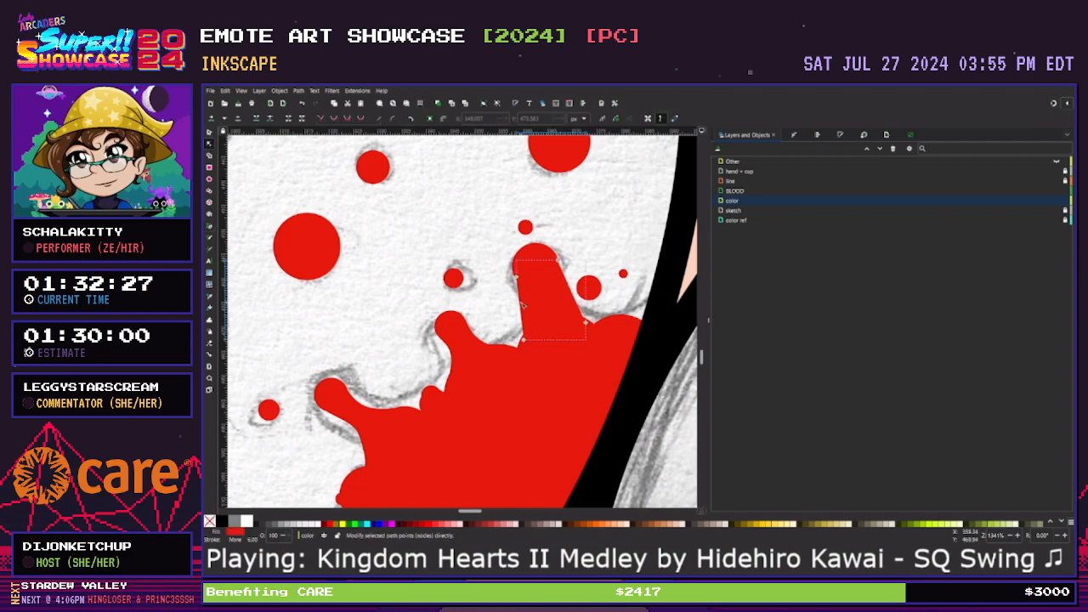
{"action": "left_click_drag", "start_coordinate": [522, 307], "coordinate": [526, 336]}
{"action": "left_click", "coordinate": [524, 340]}
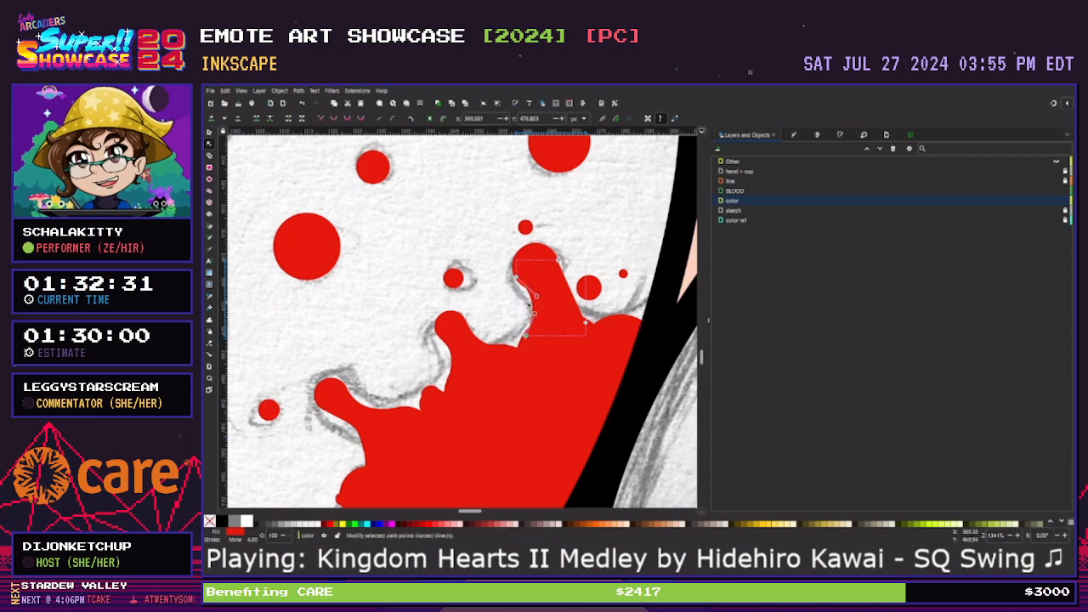
{"action": "left_click_drag", "start_coordinate": [517, 278], "coordinate": [520, 282]}
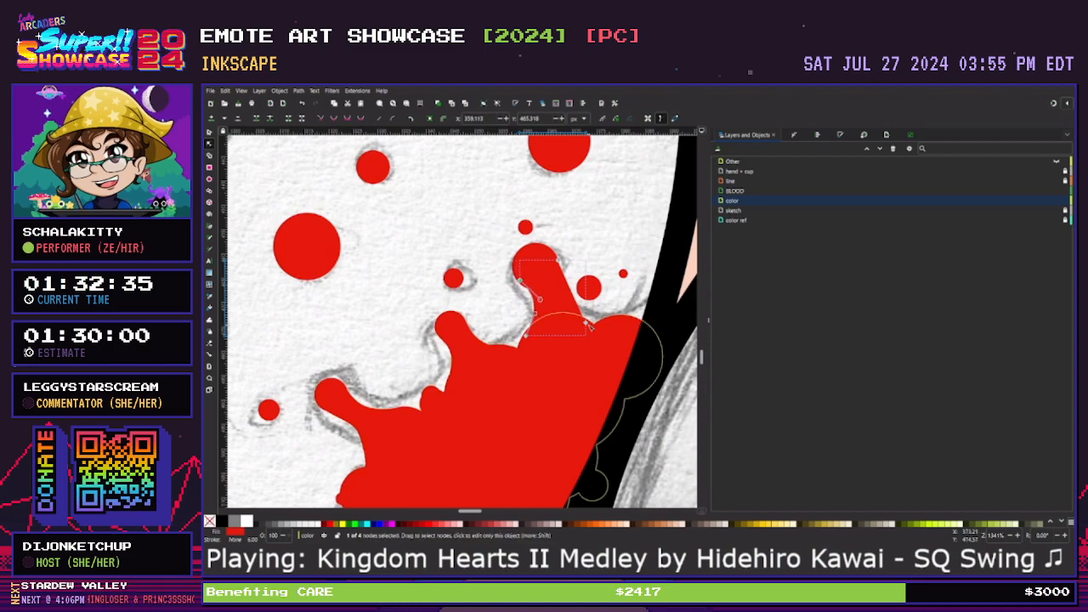
{"action": "left_click_drag", "start_coordinate": [587, 325], "coordinate": [558, 266]}
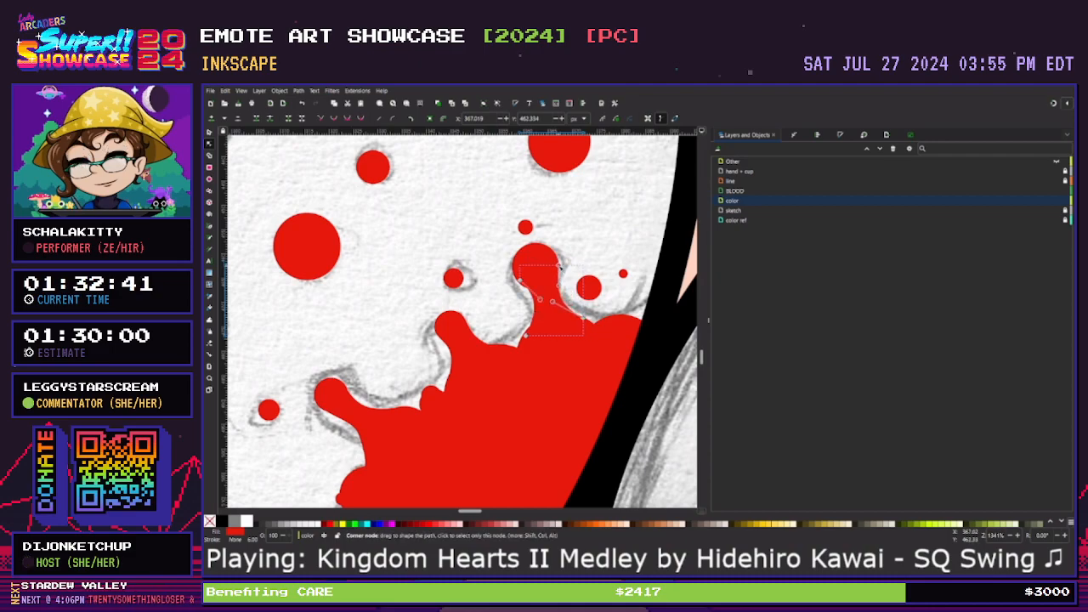
Unite the third connector shape with the circle at its tip
{"action": "key", "text": "s"}
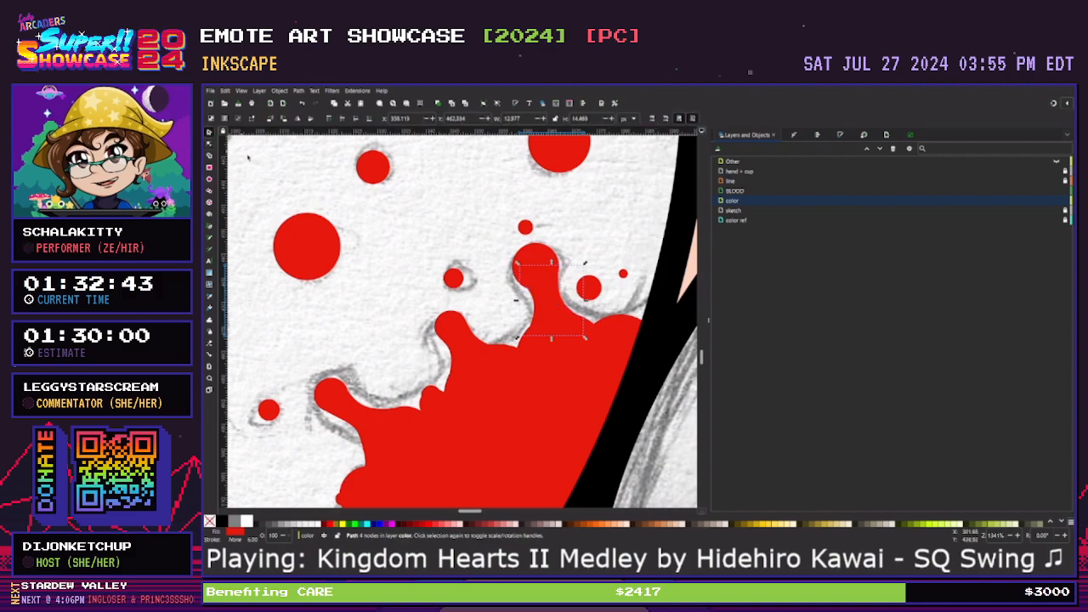
{"action": "left_click", "coordinate": [587, 288], "text": "shift"}
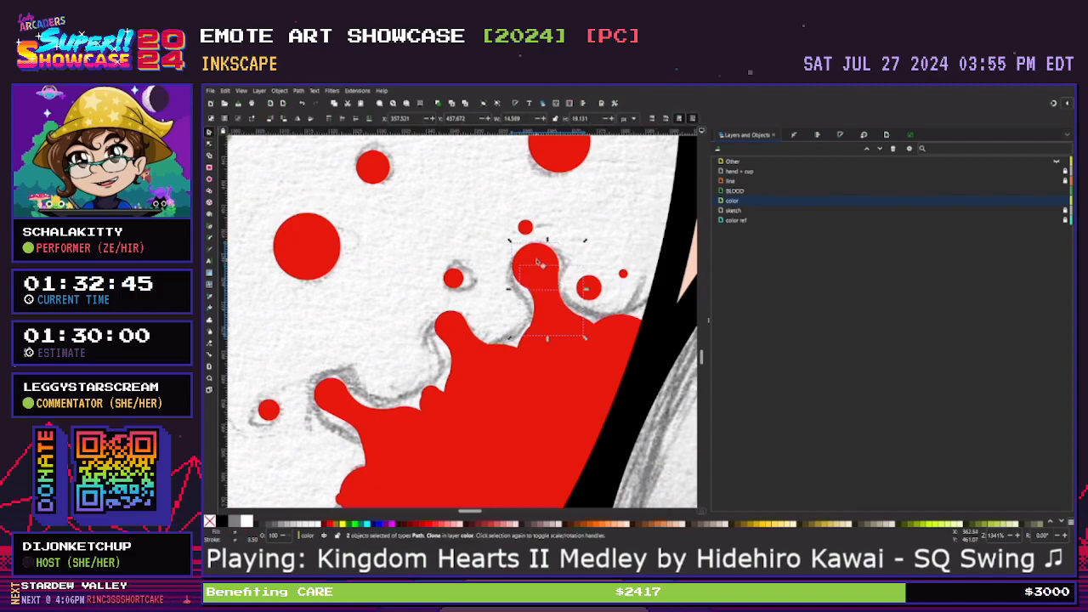
{"action": "key", "text": "ctrl+plus"}
Join the clustered nodes on each side of the third splash arm's neck into one, and deselect the path
{"action": "key", "text": "n"}
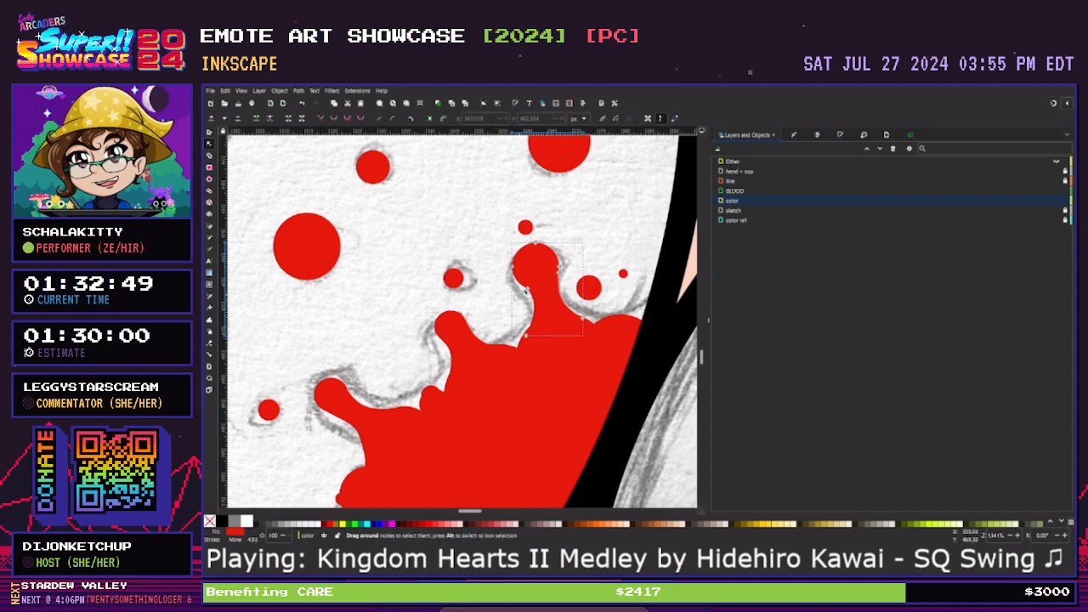
{"action": "left_click", "coordinate": [537, 301]}
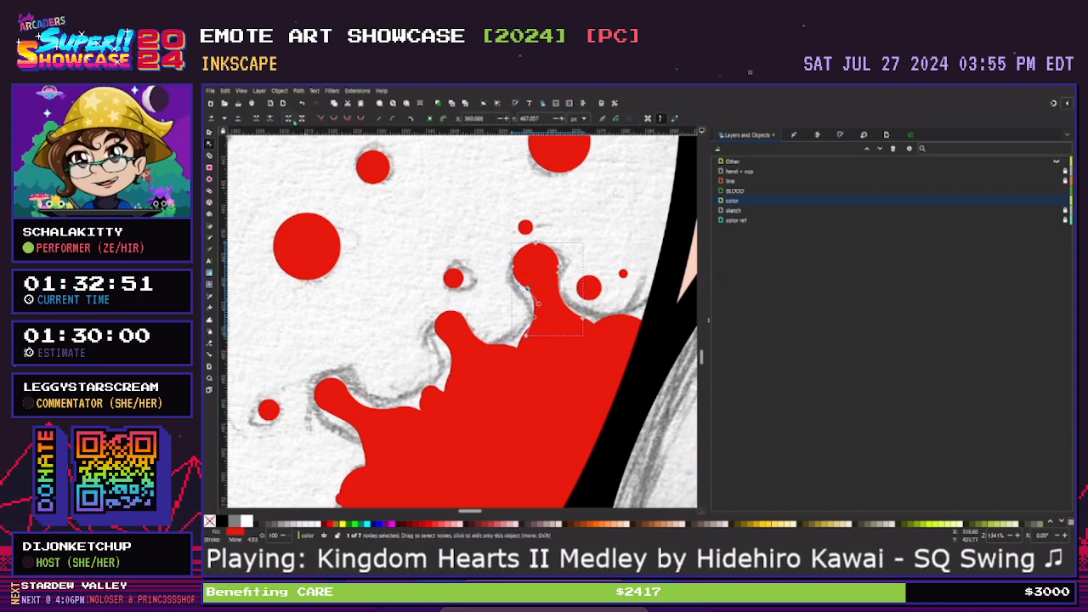
{"action": "left_click", "coordinate": [556, 304], "text": "shift"}
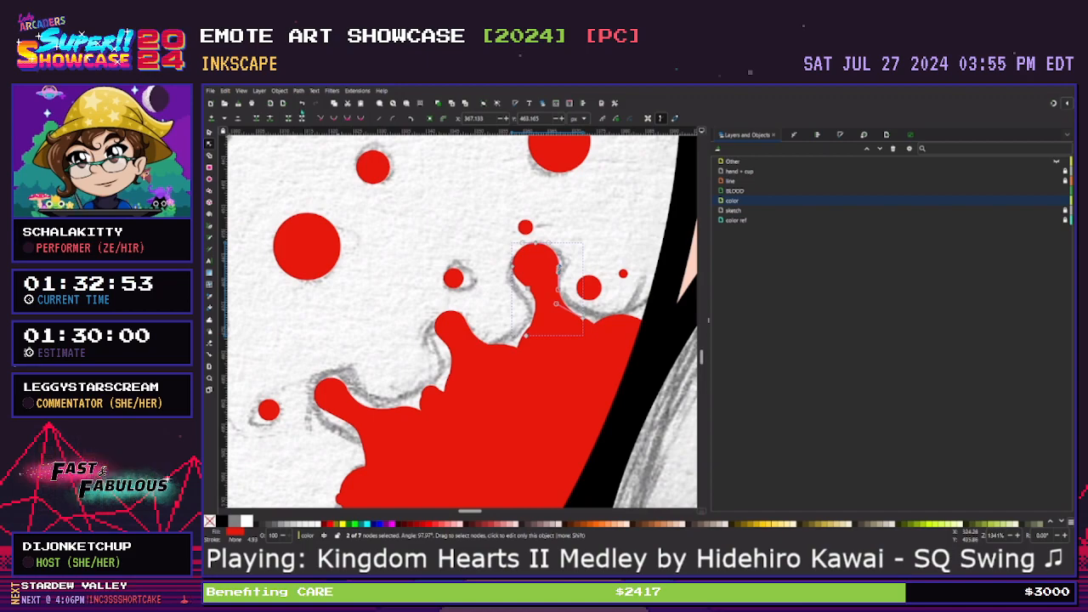
{"action": "left_click", "coordinate": [558, 270]}
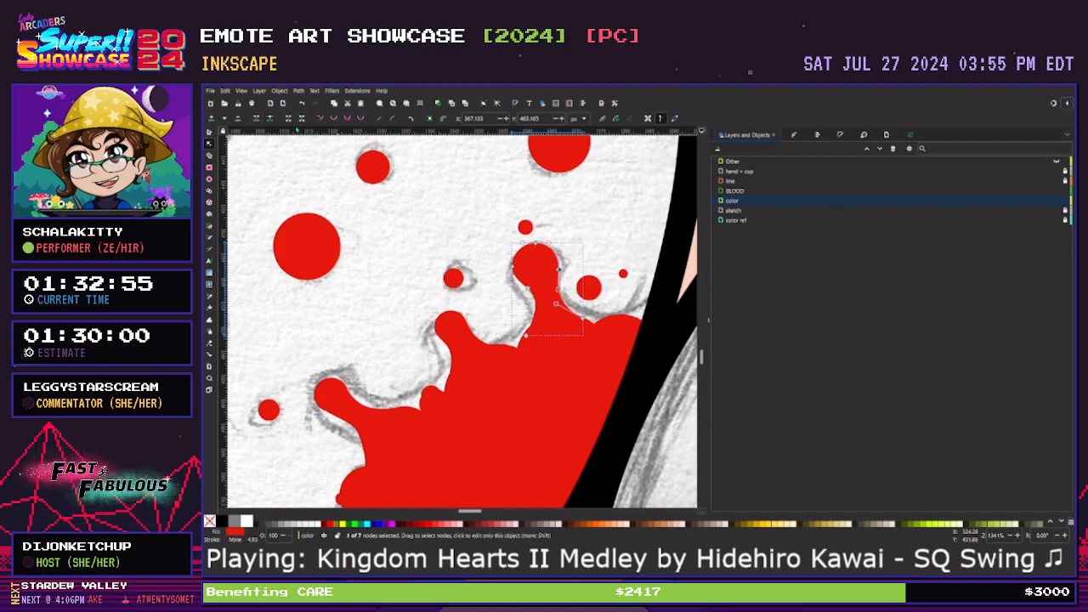
{"action": "left_click", "coordinate": [463, 229]}
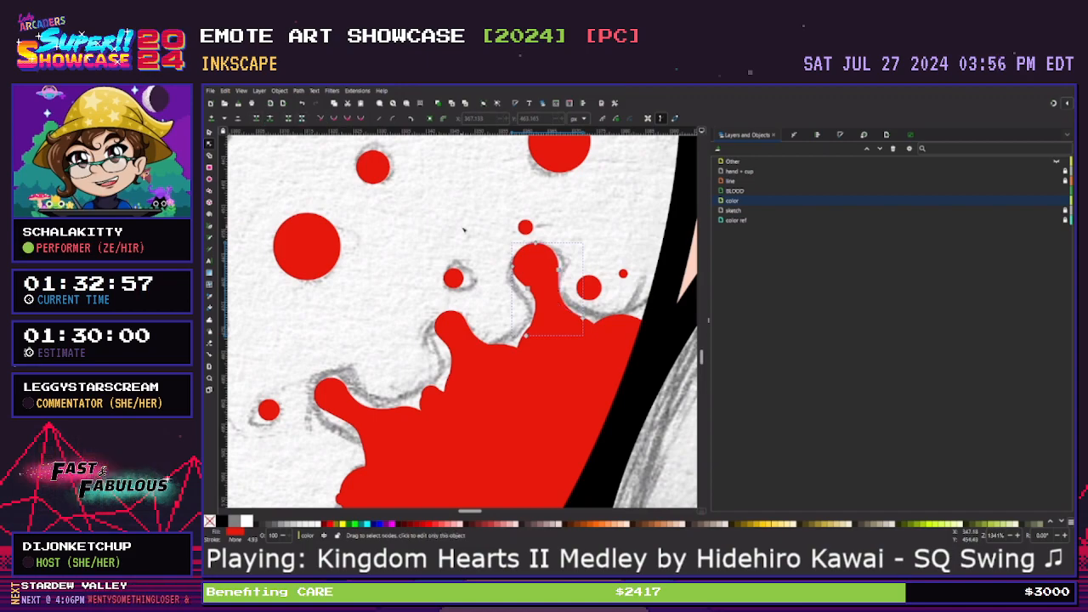
Save the document and hide the sketch layer
{"action": "scroll", "coordinate": [463, 229], "scroll_direction": "down", "scroll_amount": 6}
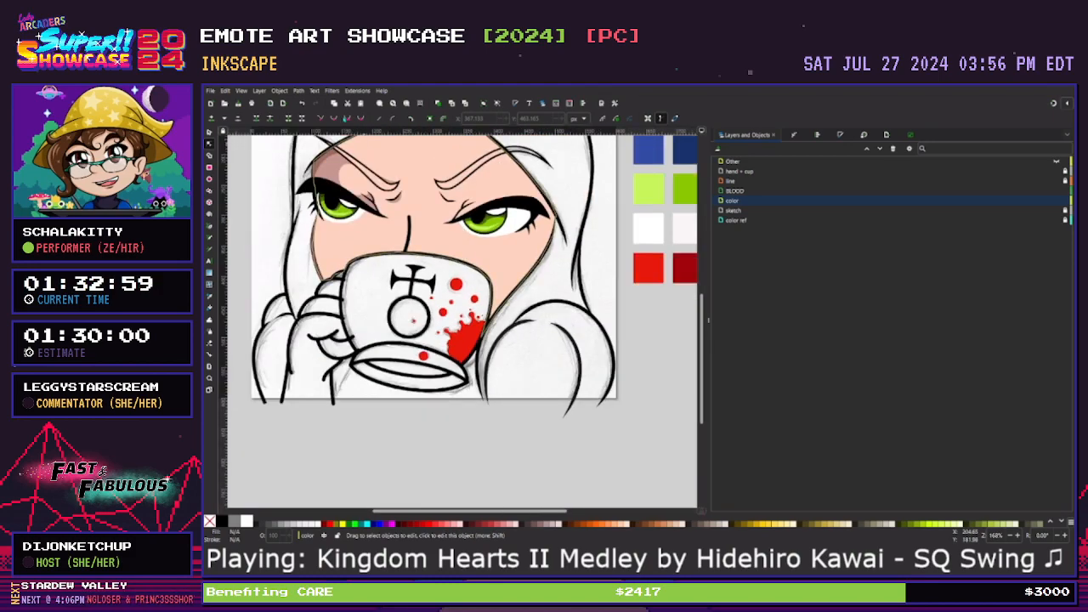
{"action": "key", "text": "ctrl+s"}
{"action": "scroll", "coordinate": [463, 230], "scroll_direction": "up", "scroll_amount": 3}
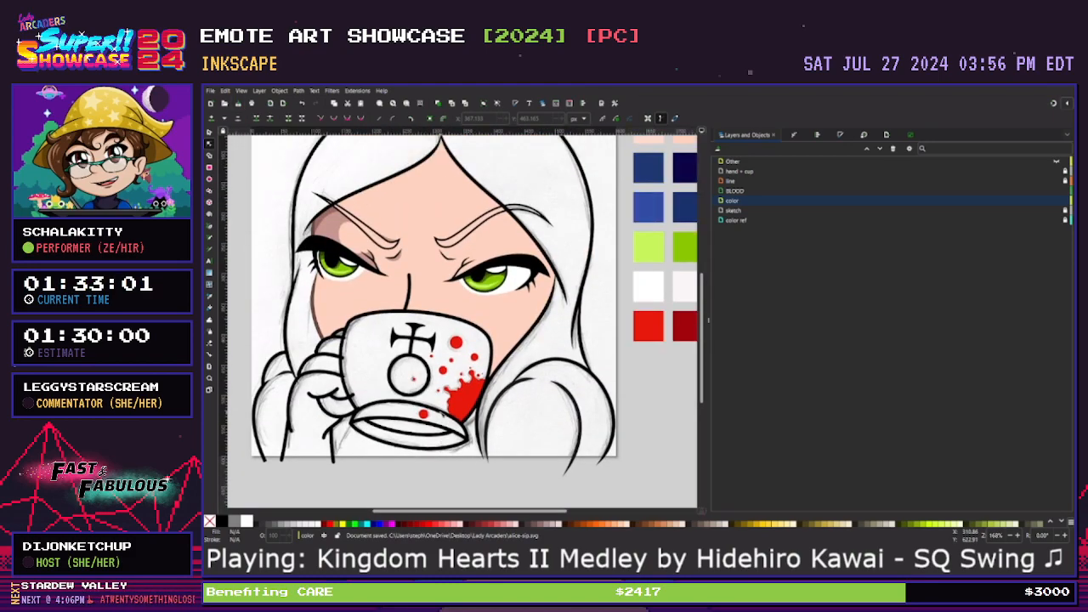
{"action": "left_click_drag", "start_coordinate": [483, 511], "coordinate": [467, 511]}
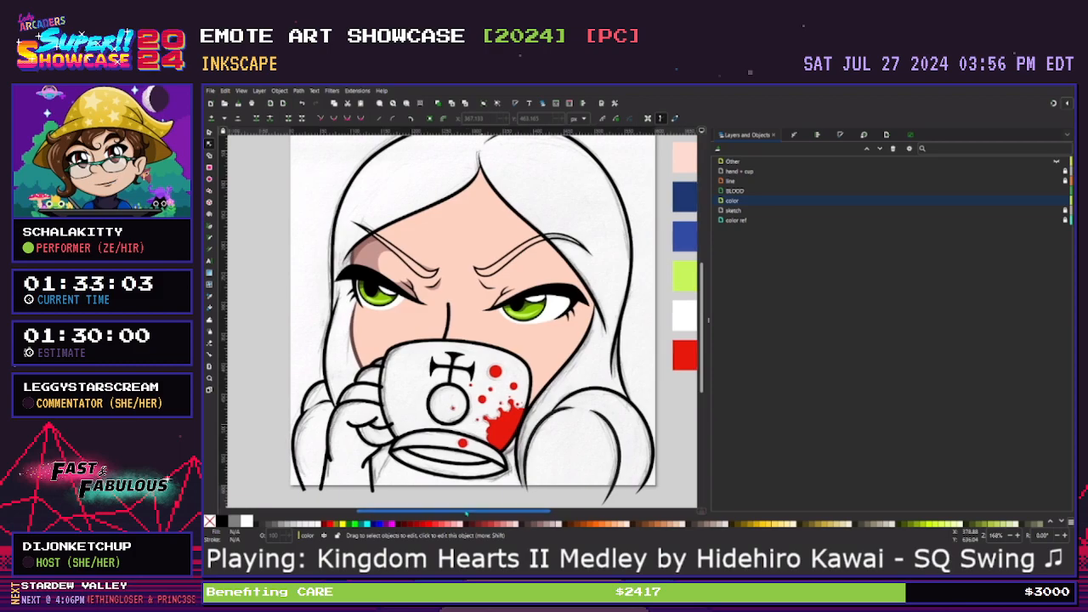
{"action": "key", "text": "minus"}
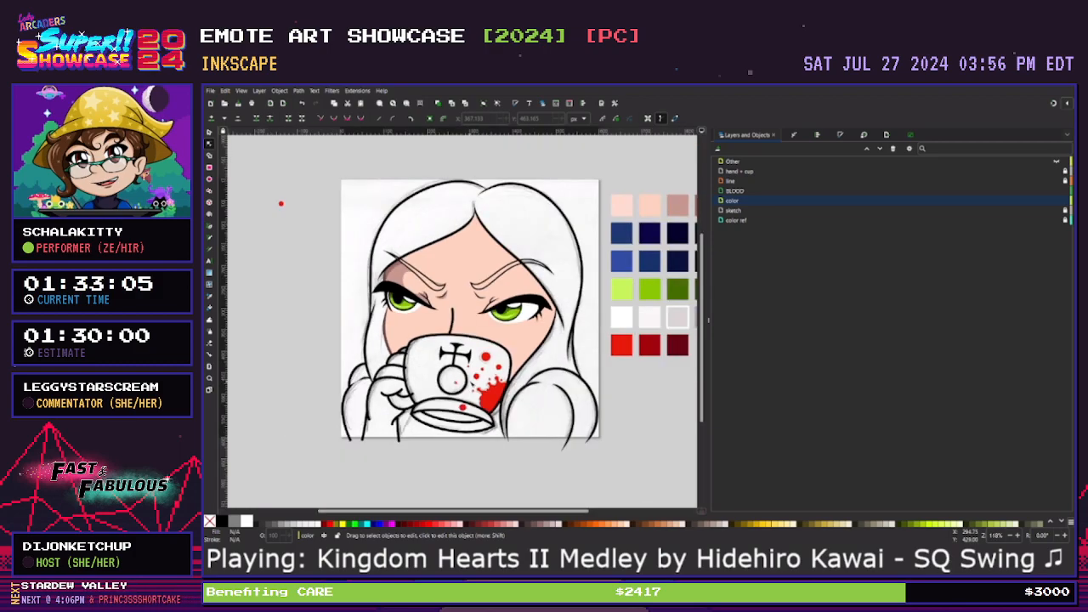
{"action": "scroll", "coordinate": [501, 470], "scroll_direction": "right", "scroll_amount": 2}
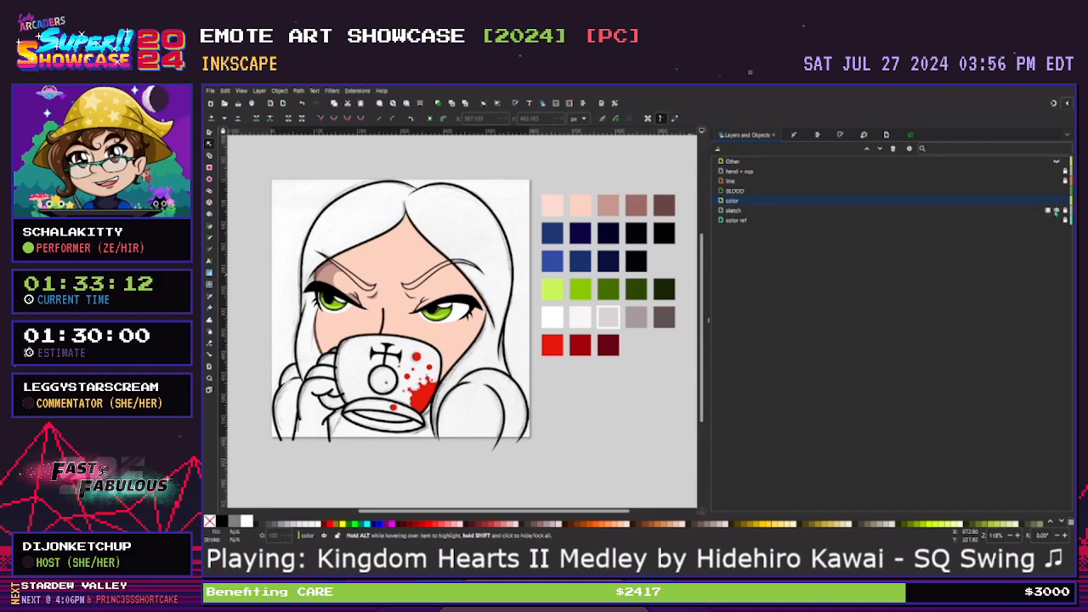
{"action": "left_click", "coordinate": [1055, 211]}
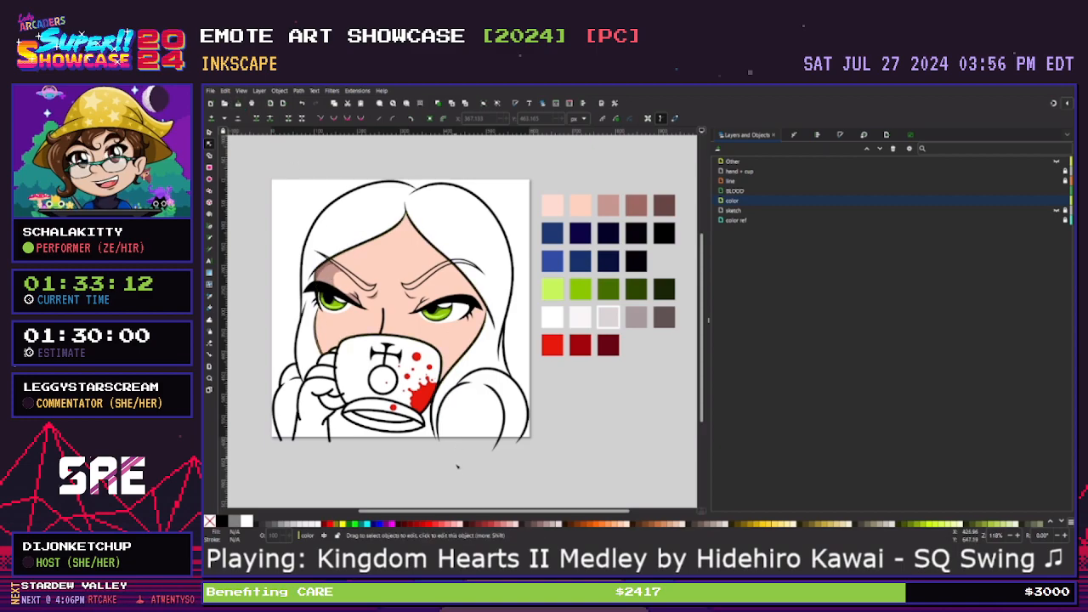
Delete the stray red circle outside the page beside the illustration, and save the document
{"action": "left_click_drag", "start_coordinate": [458, 513], "coordinate": [431, 512]}
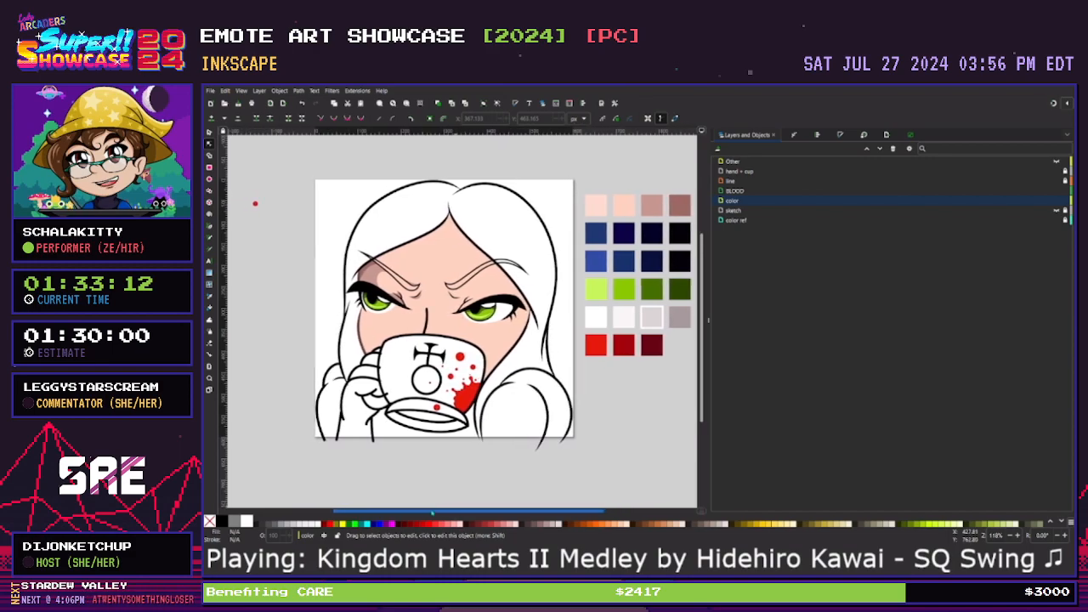
{"action": "scroll", "coordinate": [435, 503], "scroll_direction": "up", "scroll_amount": 1}
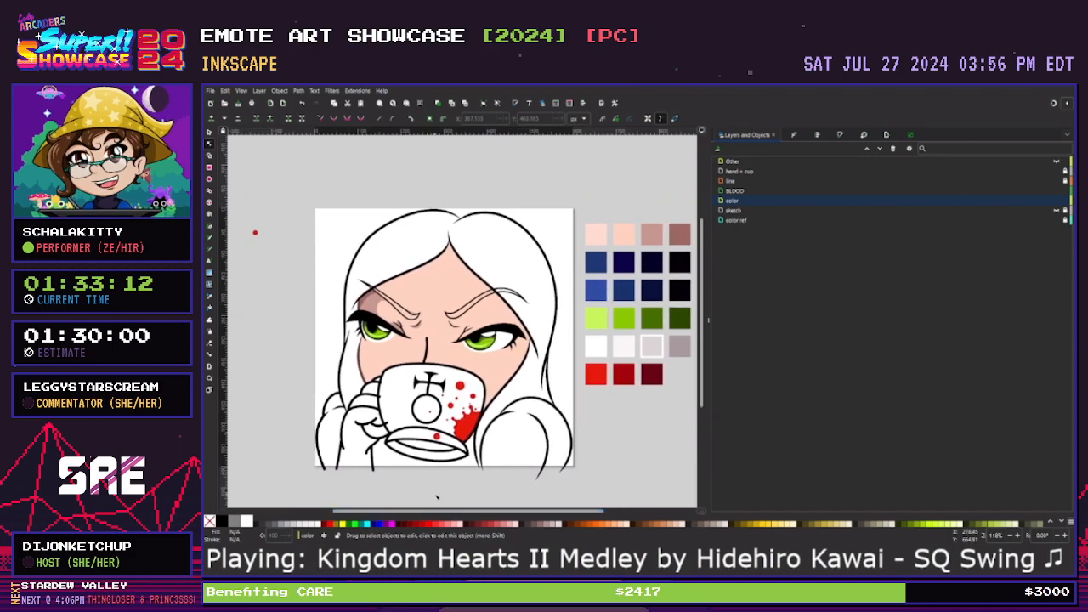
{"action": "left_click", "coordinate": [255, 232]}
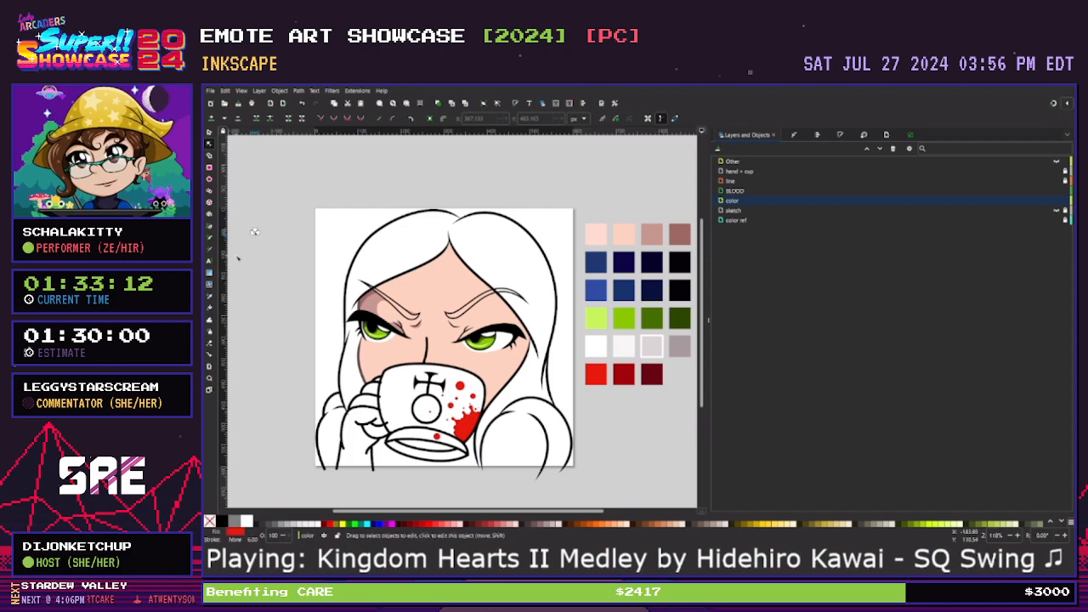
{"action": "key", "text": "s"}
{"action": "key", "text": "Delete"}
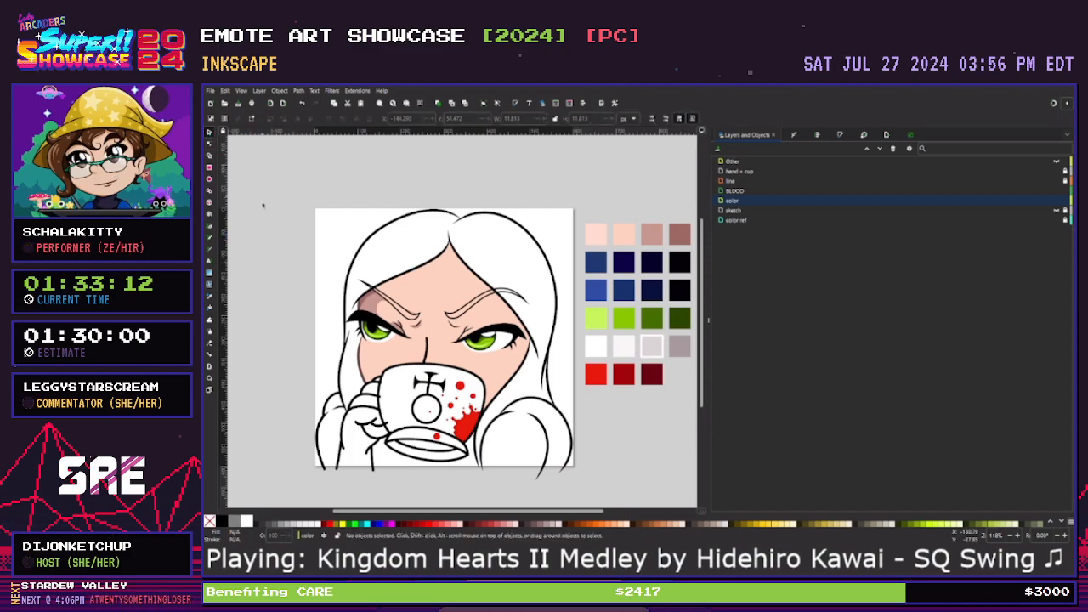
{"action": "key", "text": "ctrl+s"}
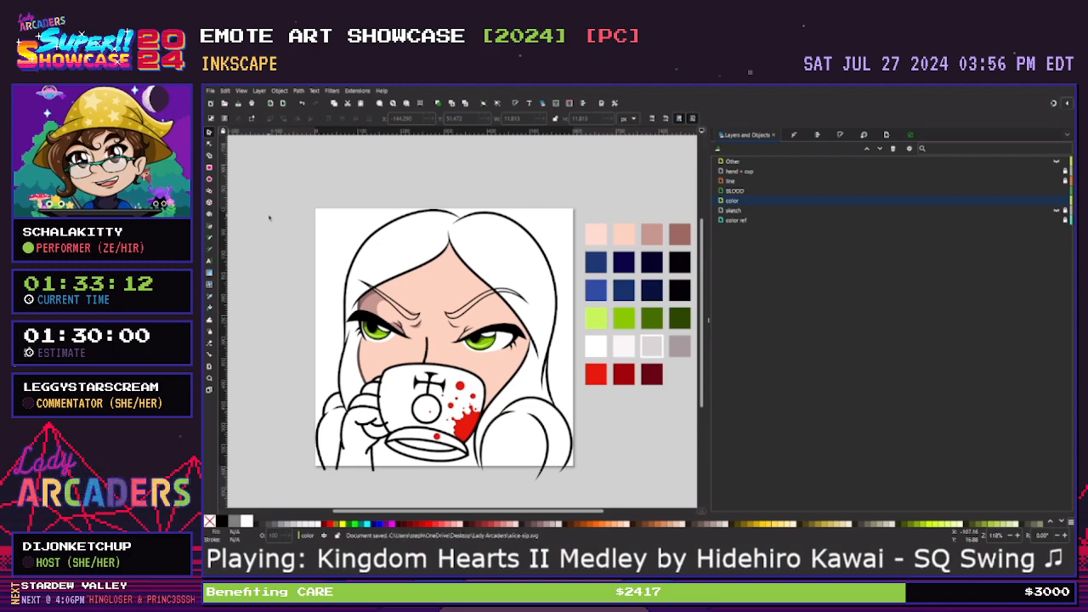